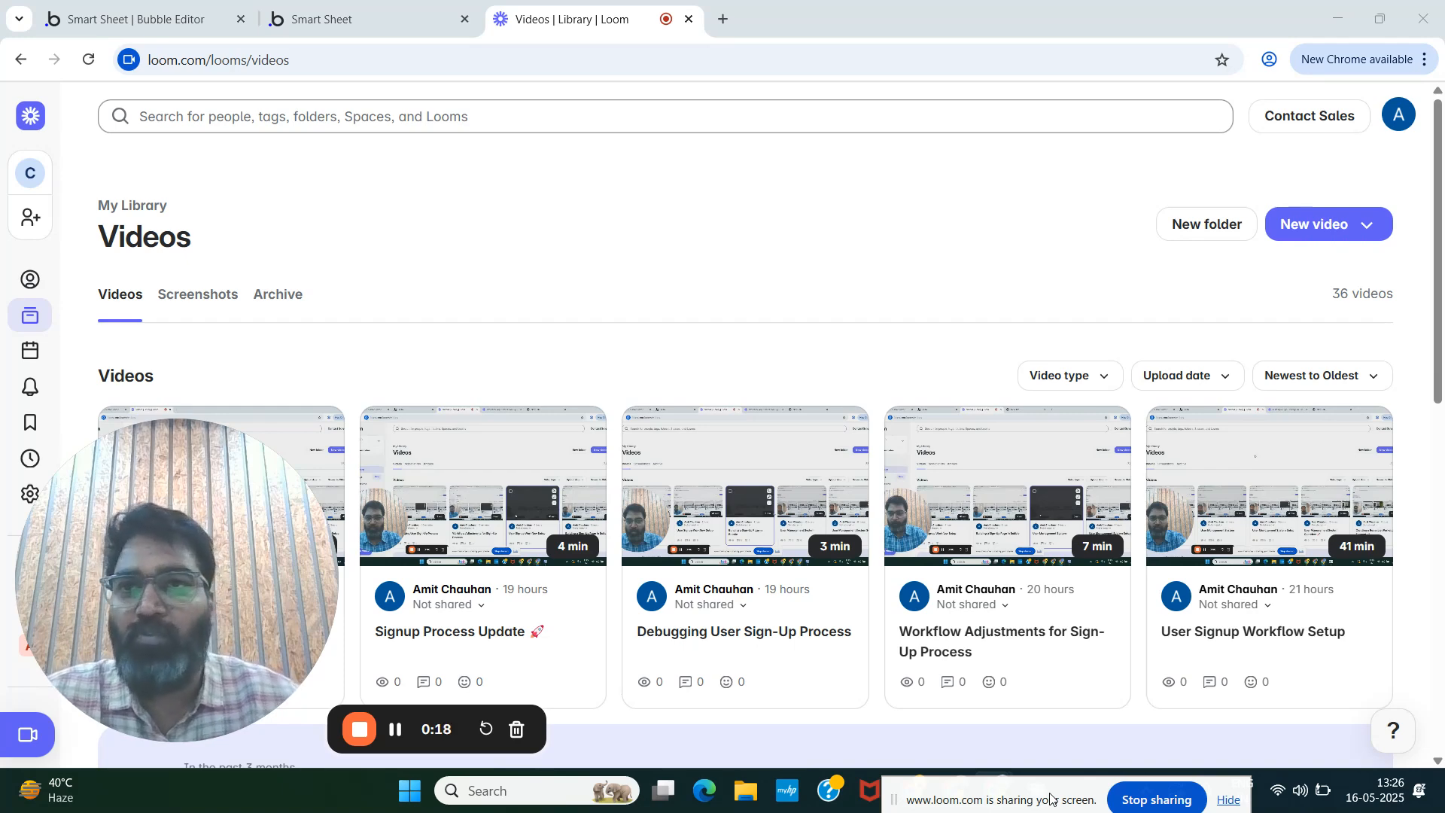
- Check the two listed workspaces in the Smart Sheet preview, then return to the home page editor
{"action": "left_click", "coordinate": [345, 22]}
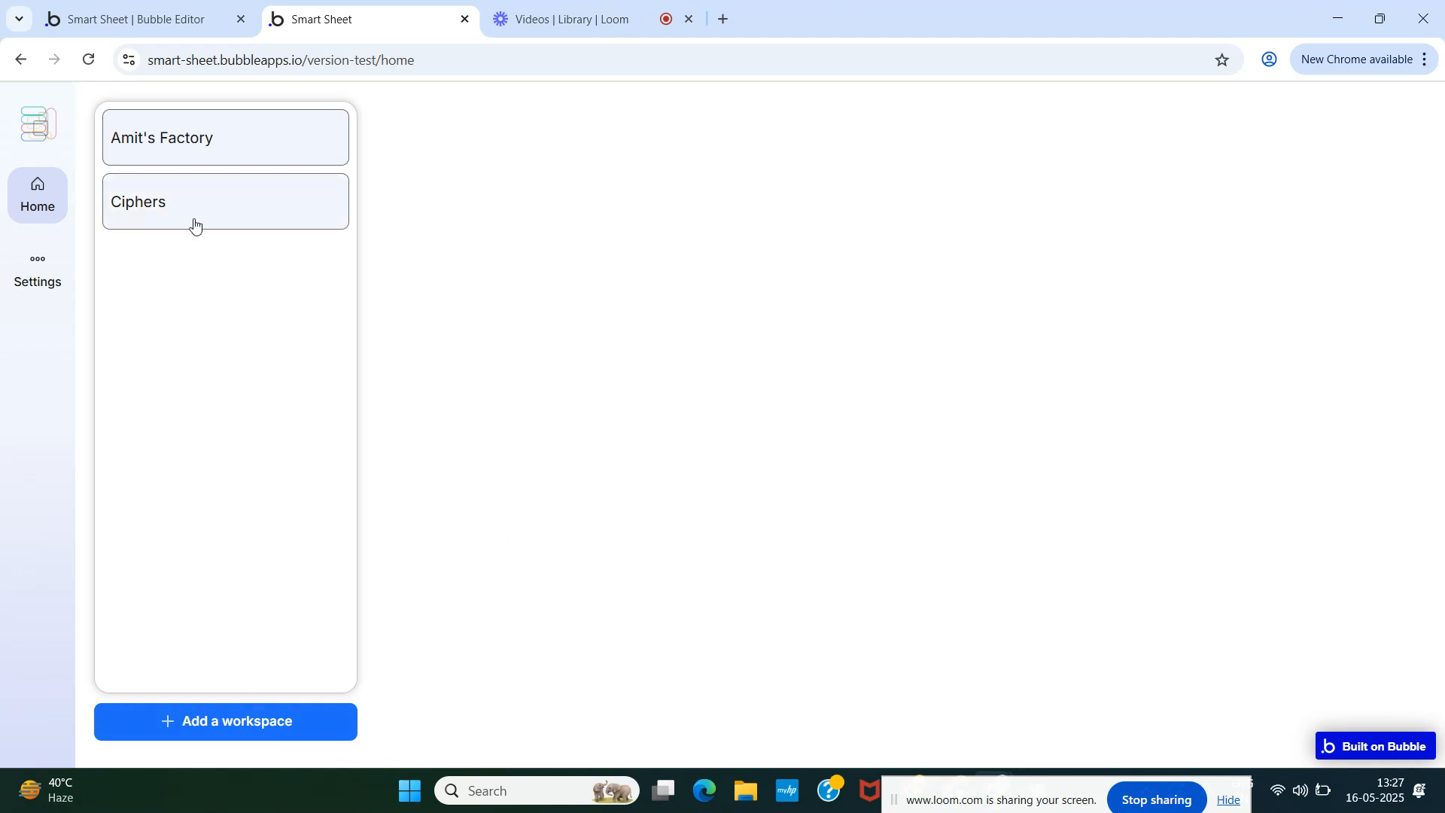
{"action": "left_click", "coordinate": [107, 6]}
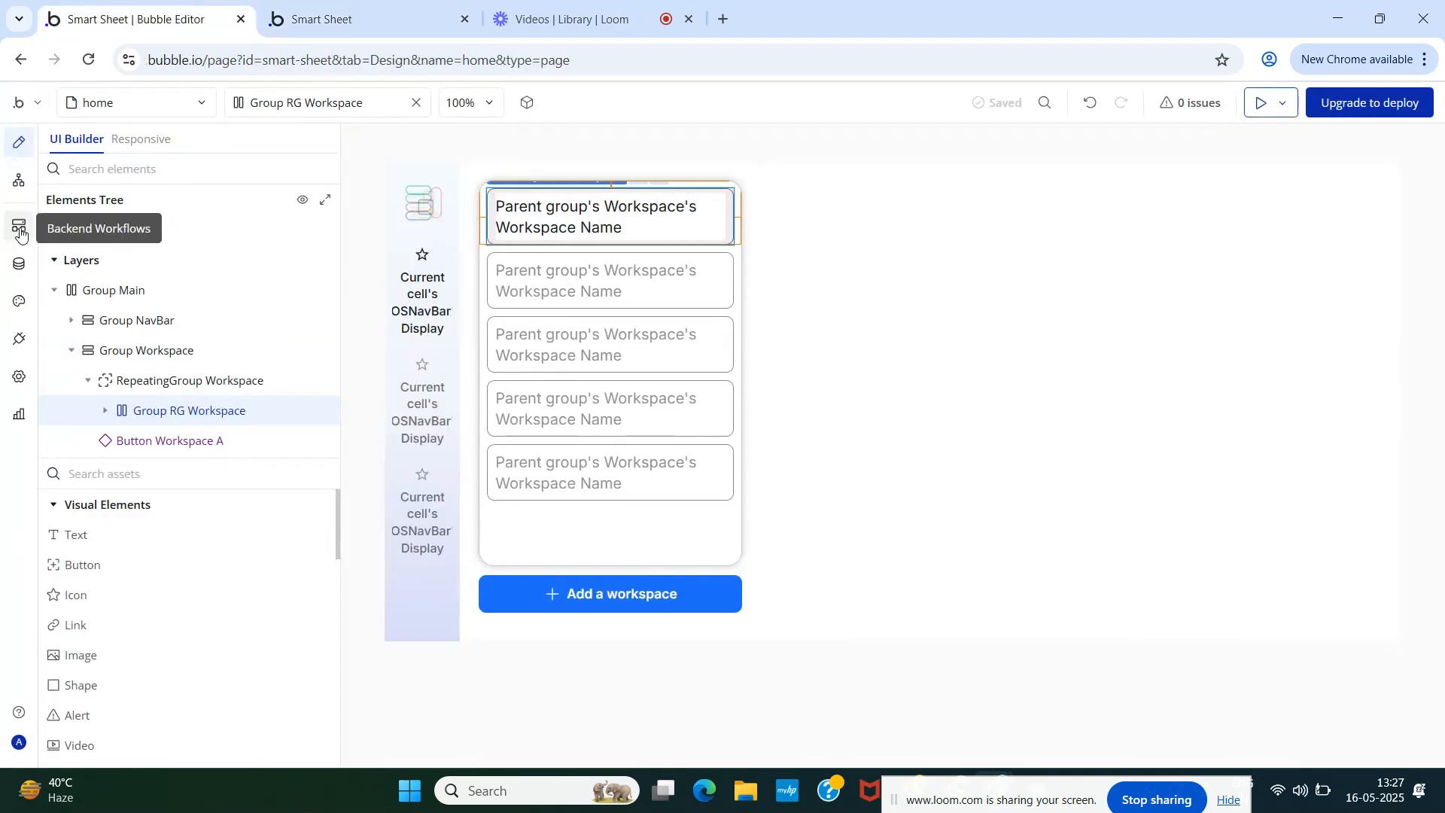
- Show the Button Workspace reusable's Button Create workflow: create Workspace, reset inputs, hide popup
{"action": "left_click", "coordinate": [19, 186]}
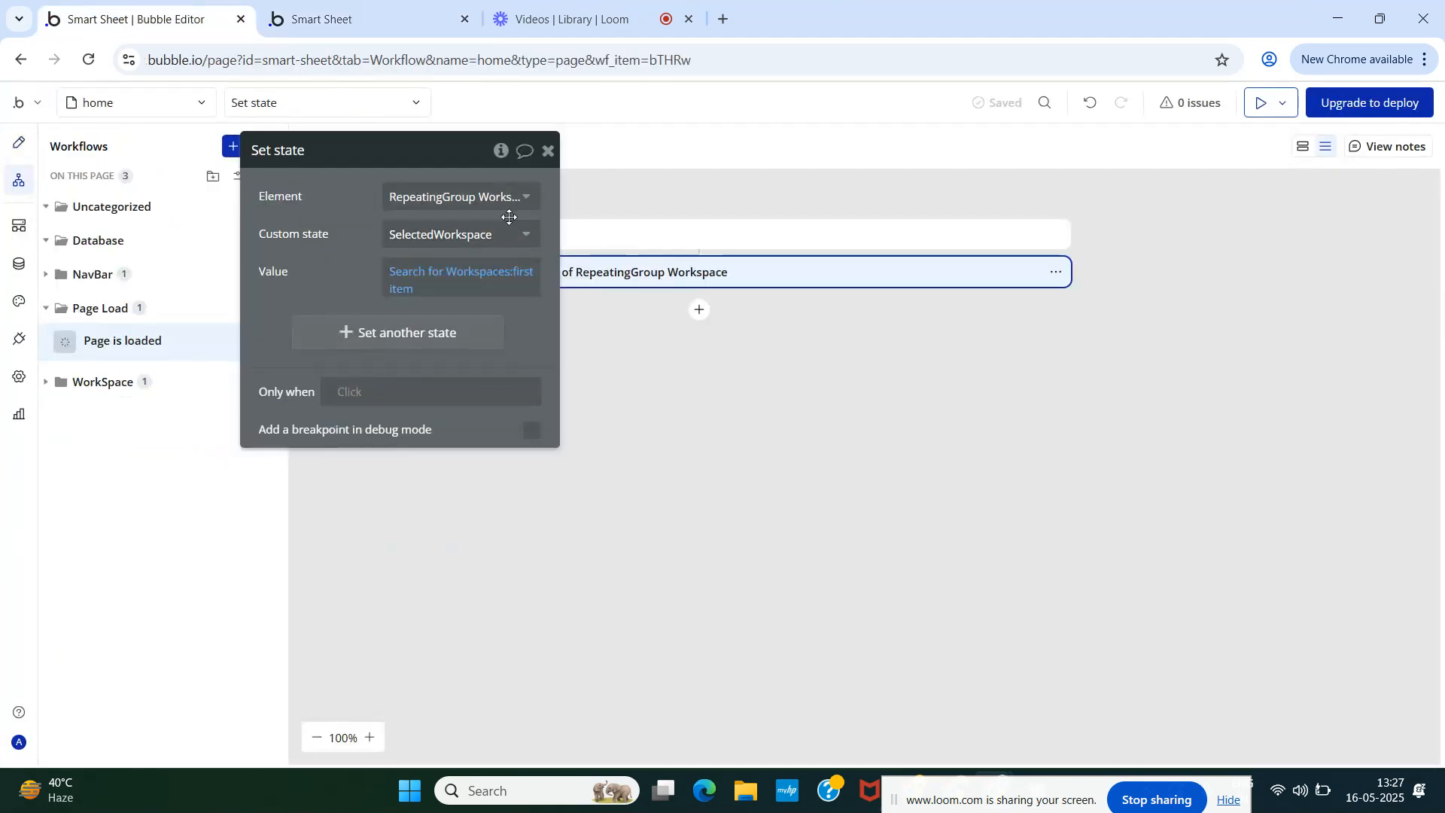
{"action": "left_click", "coordinate": [549, 153]}
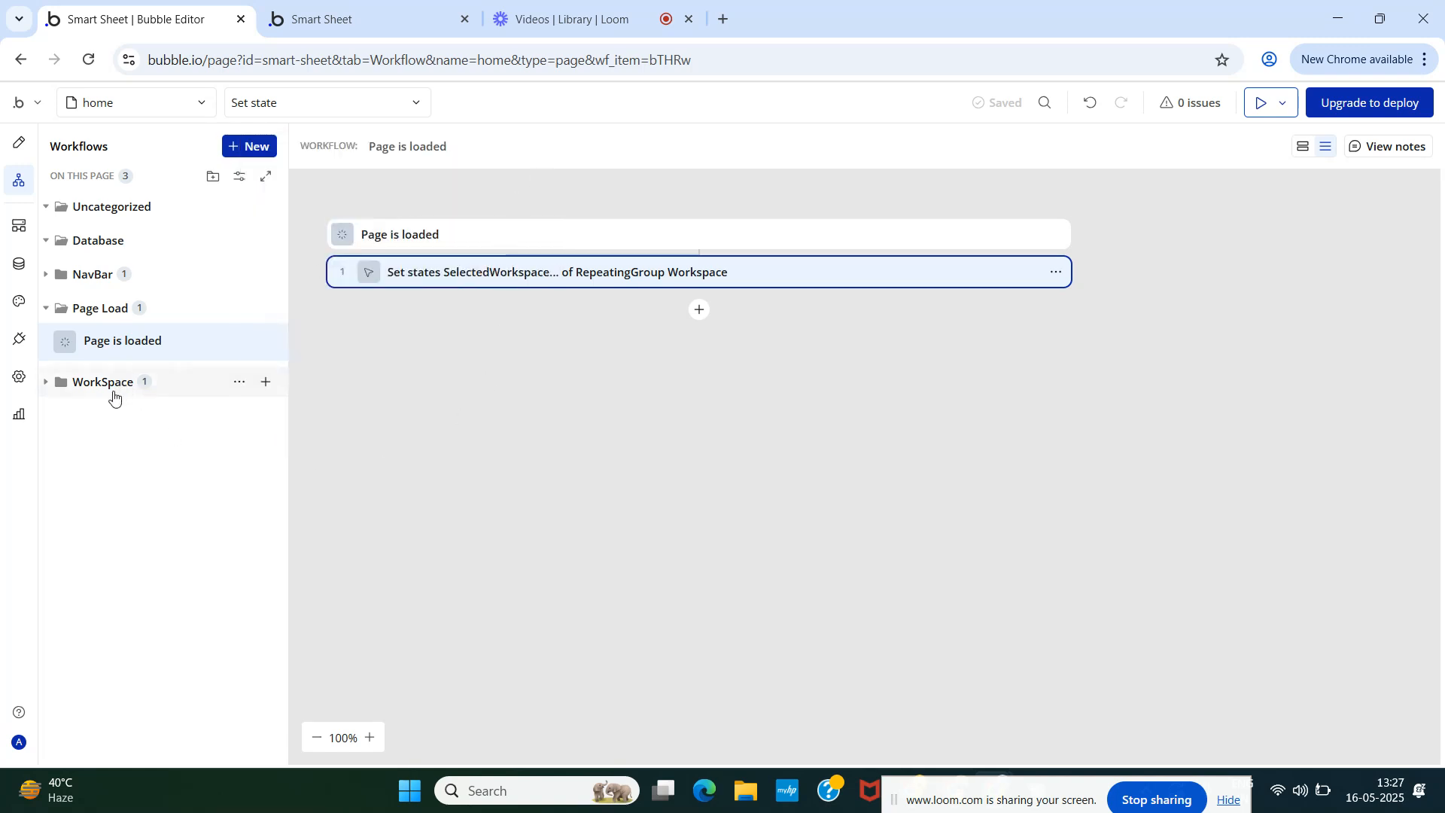
{"action": "left_click", "coordinate": [118, 105]}
{"action": "mouse_move", "coordinate": [128, 365]}
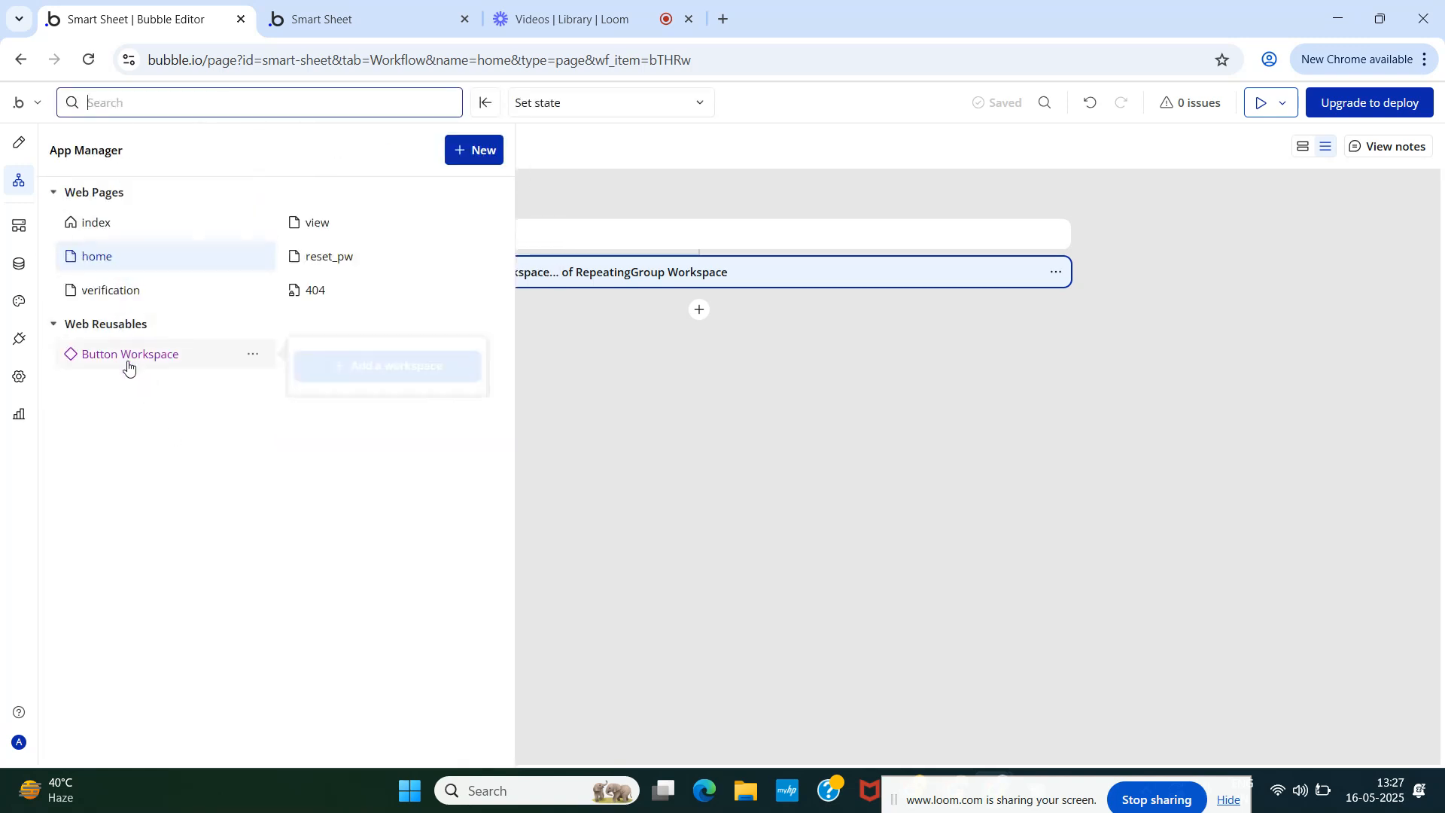
{"action": "left_click", "coordinate": [128, 367]}
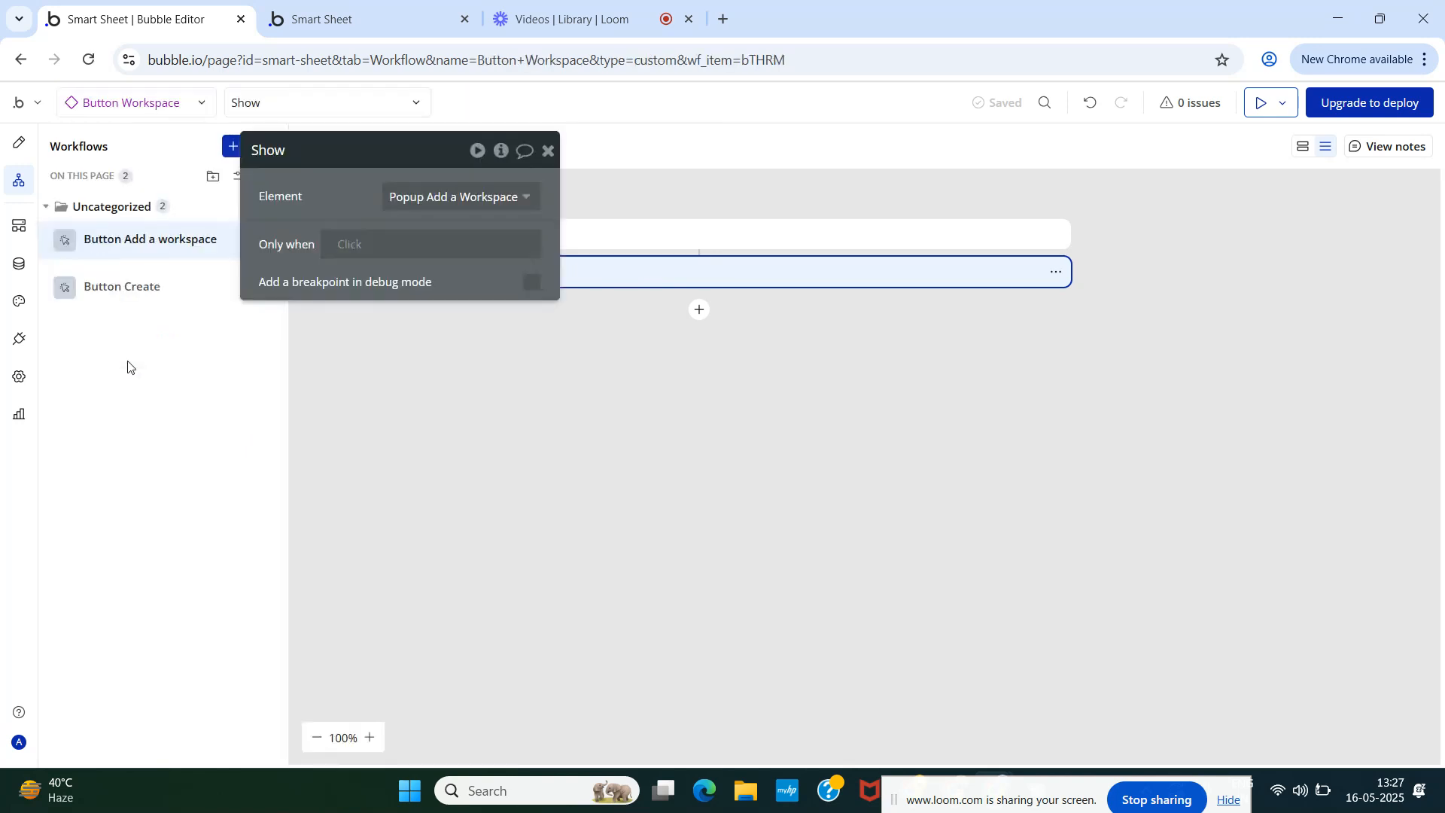
{"action": "left_click", "coordinate": [548, 151]}
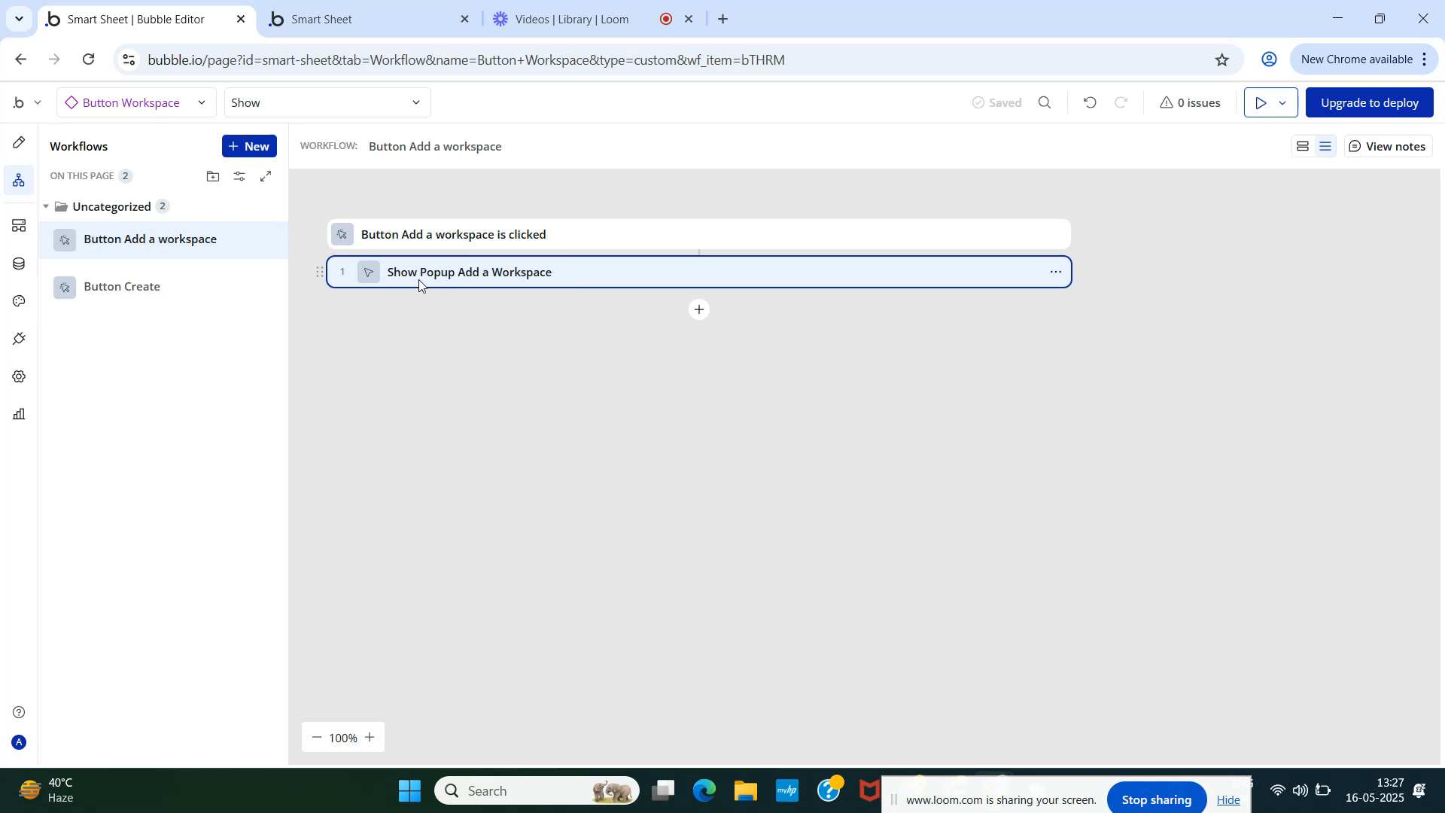
{"action": "left_click", "coordinate": [139, 288]}
- Add a 'Set a thing's slug' action that targets the Result of step 1
{"action": "left_click", "coordinate": [548, 151]}
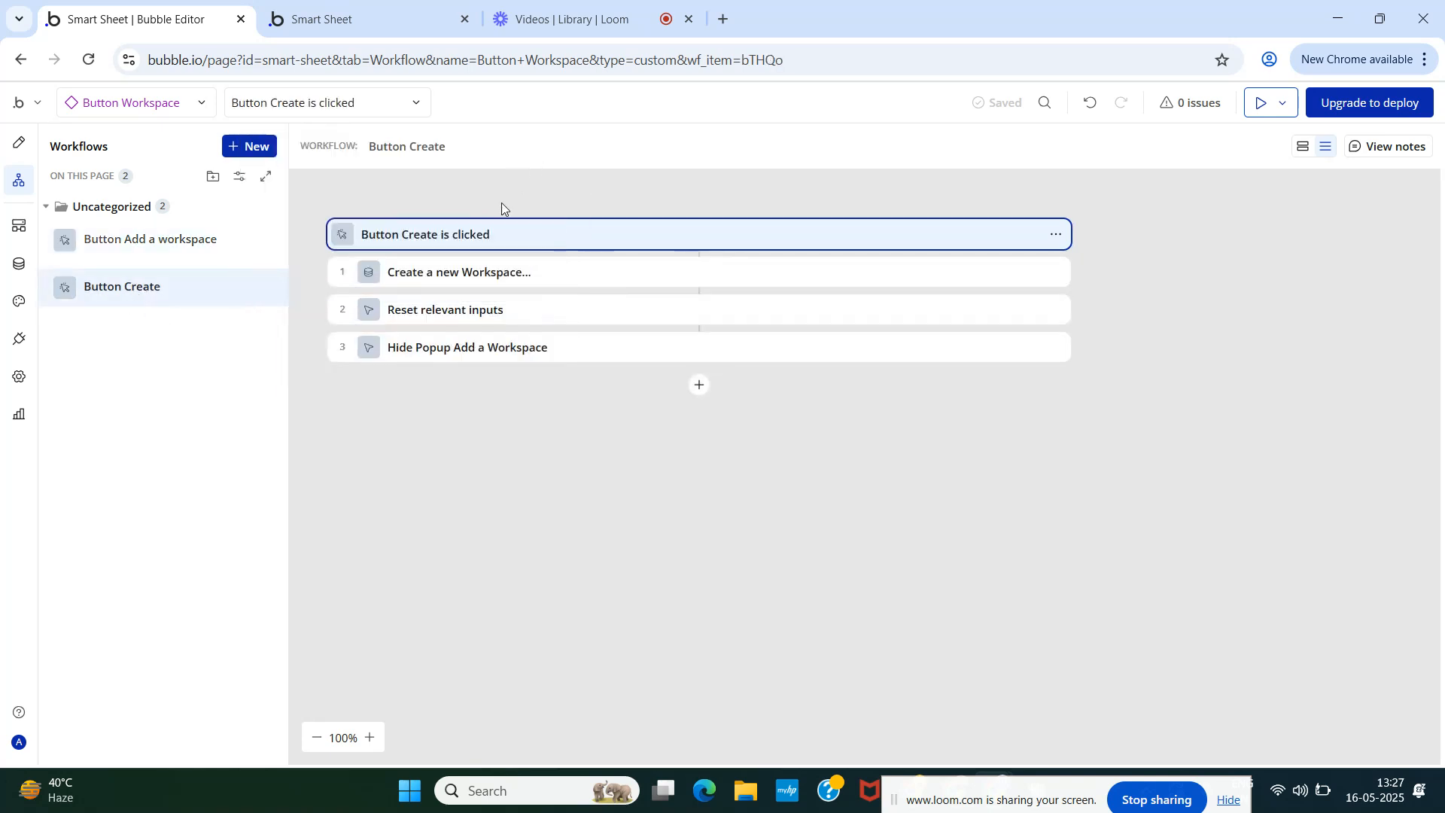
{"action": "left_click", "coordinate": [699, 386]}
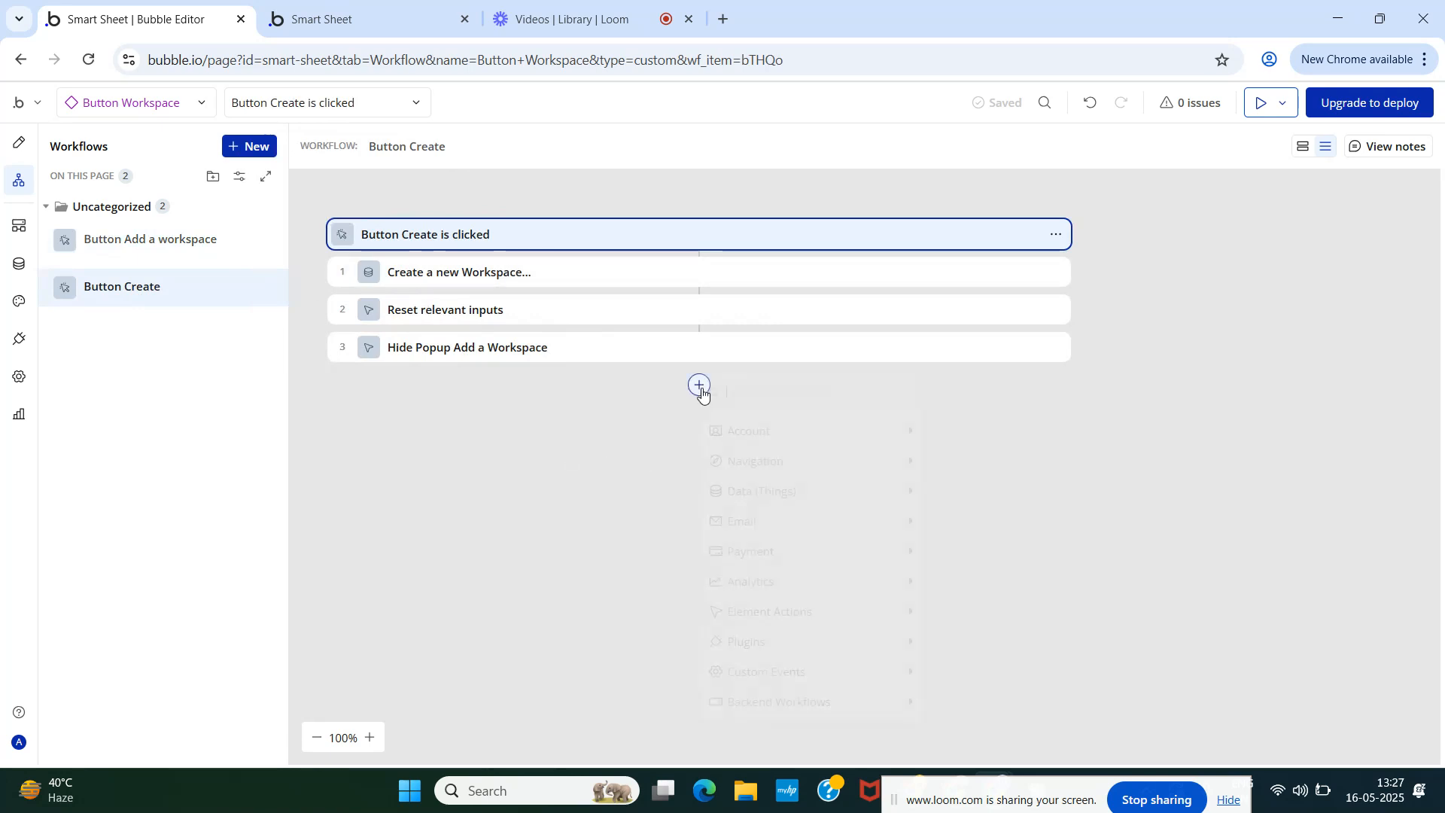
{"action": "type", "text": "set"}
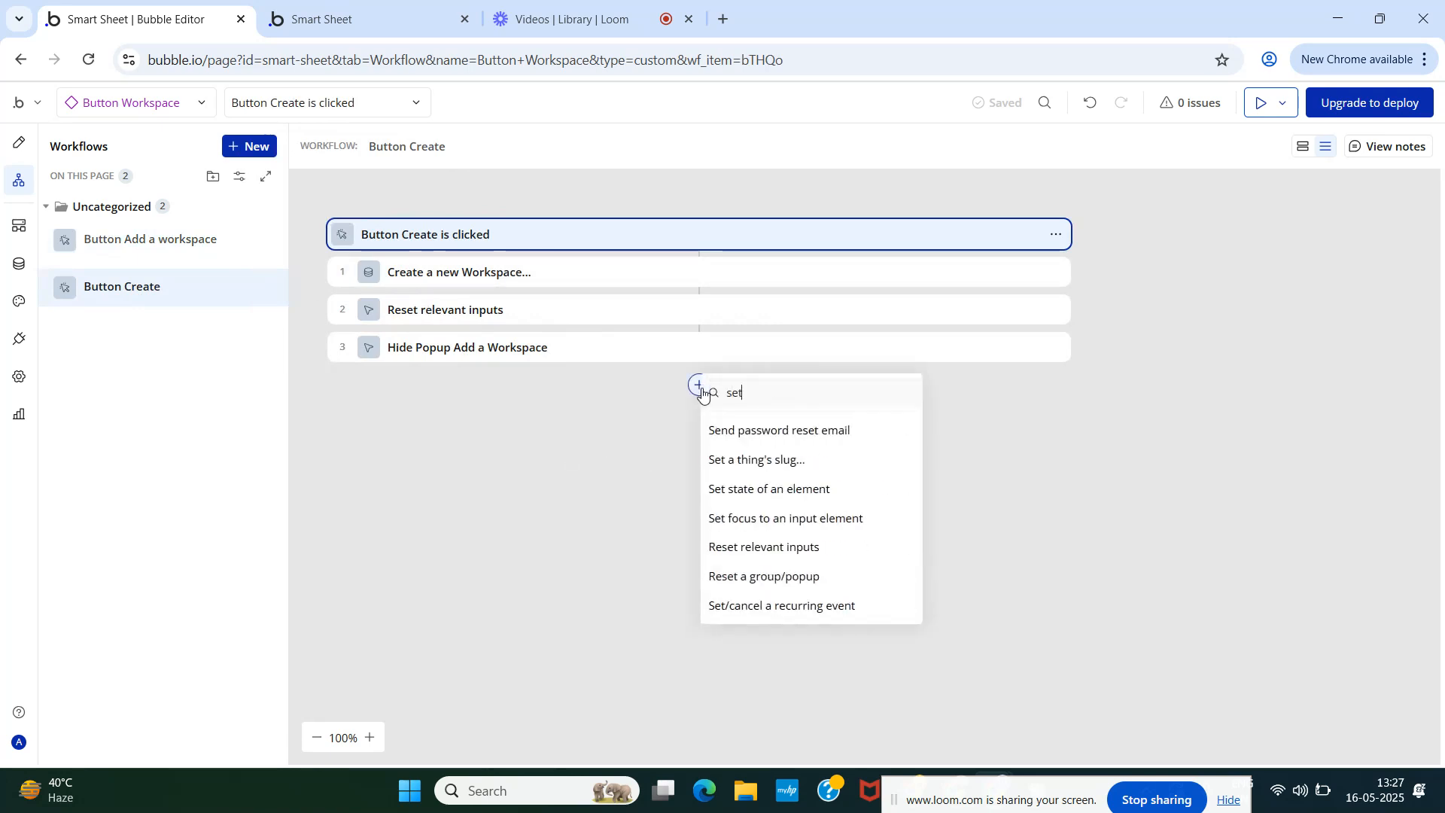
{"action": "left_click", "coordinate": [749, 458]}
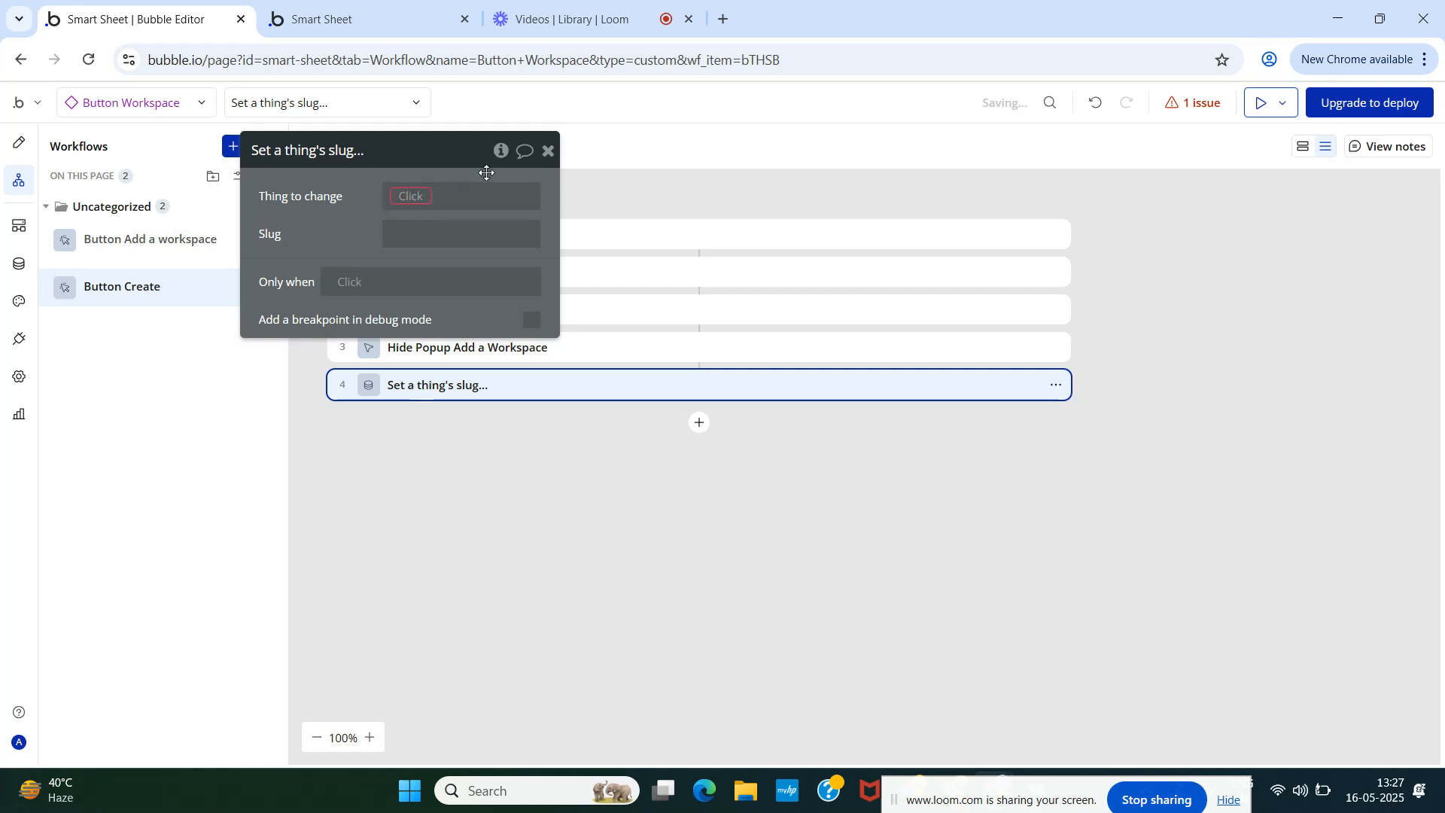
{"action": "left_click", "coordinate": [418, 197]}
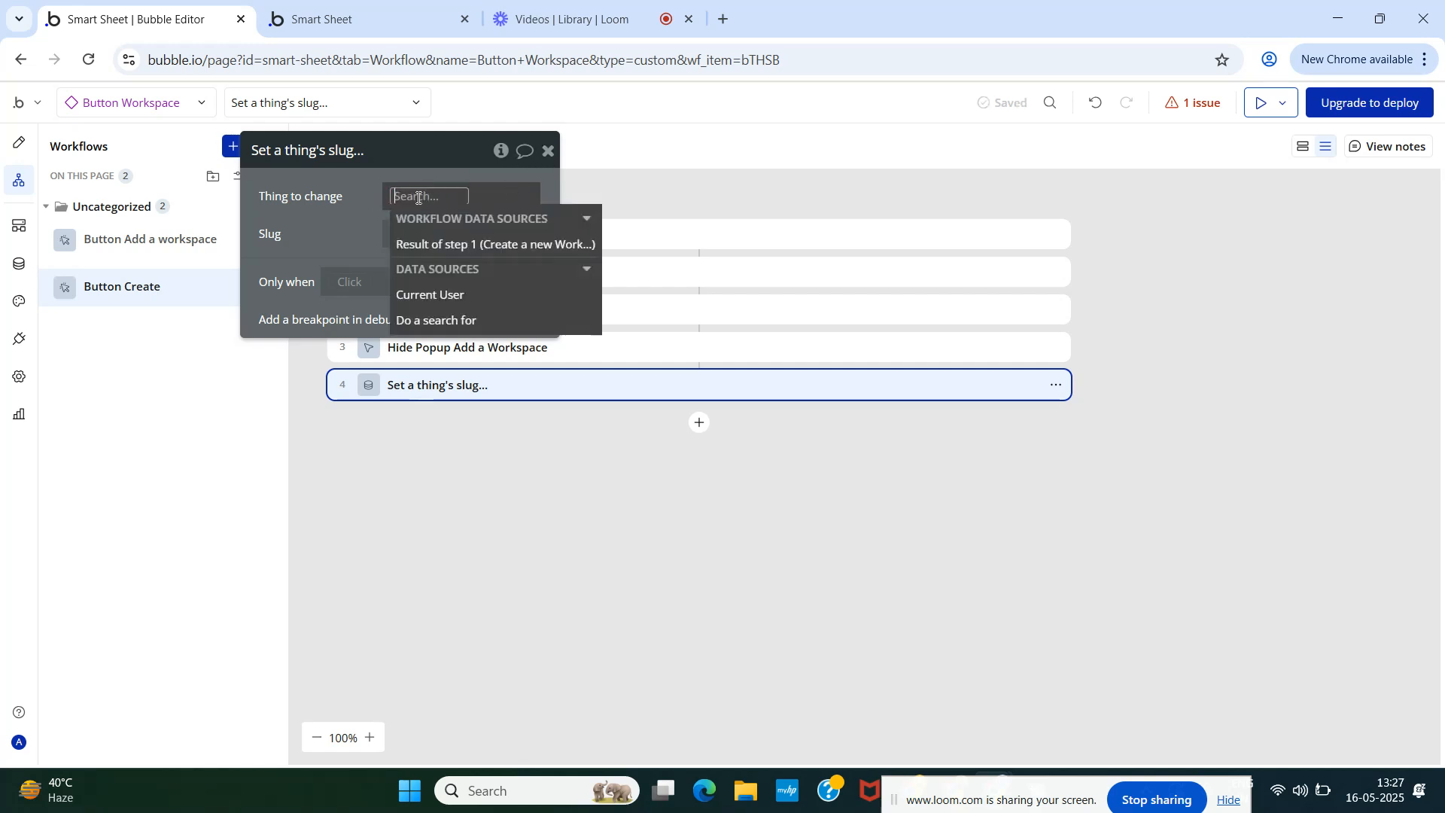
{"action": "left_click", "coordinate": [449, 252]}
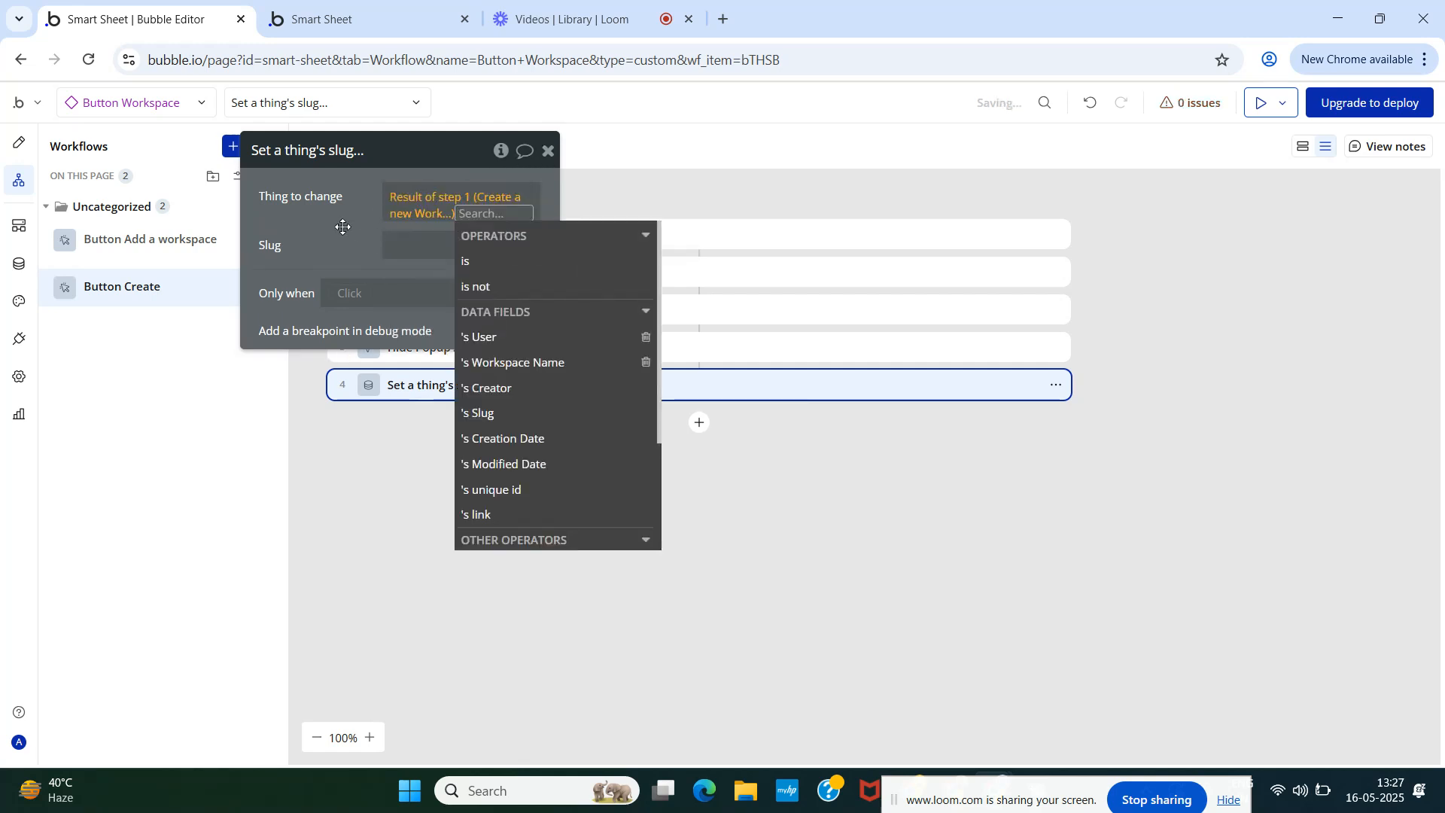
{"action": "left_click", "coordinate": [343, 227]}
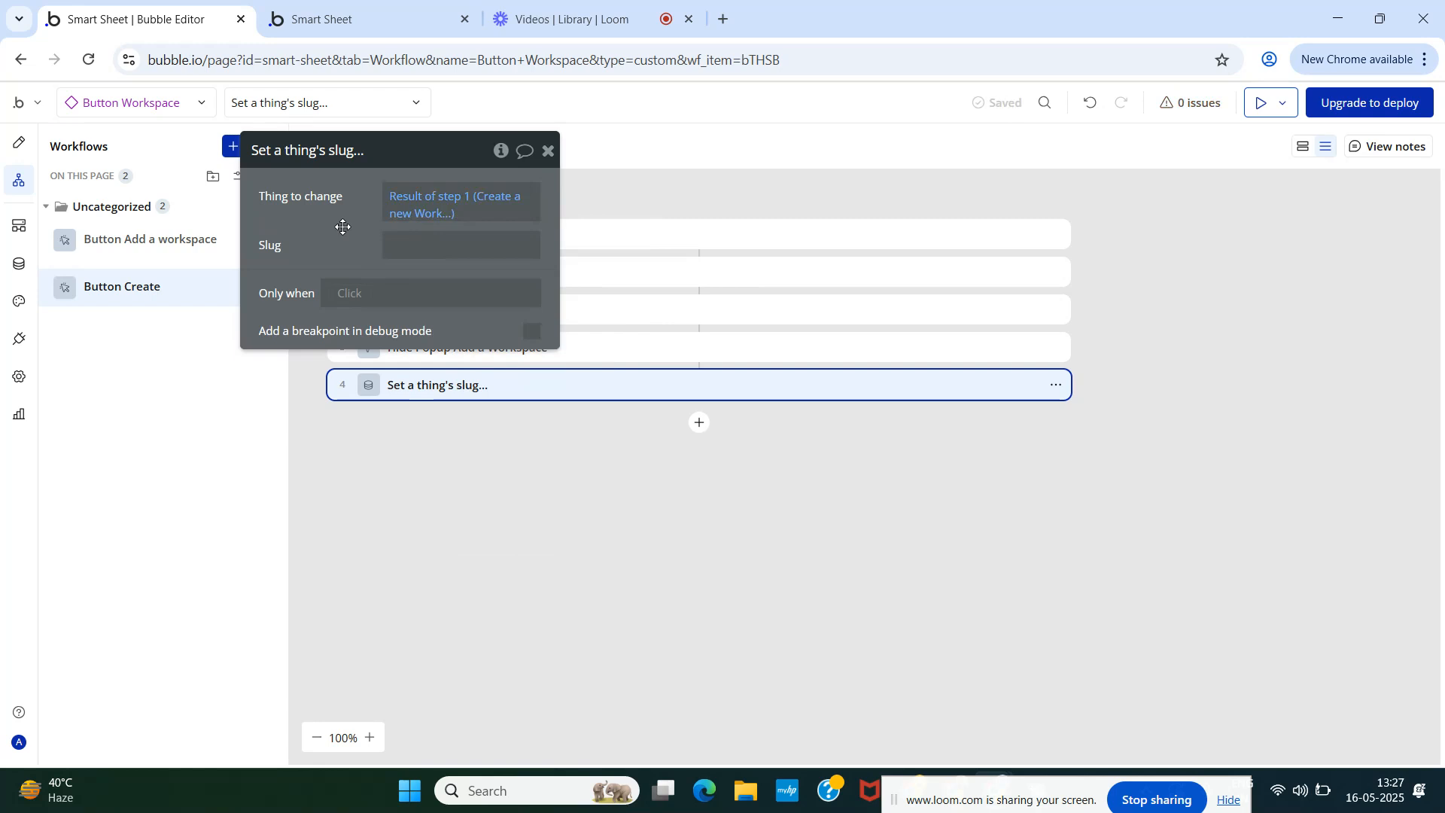
{"action": "left_click", "coordinate": [548, 150]}
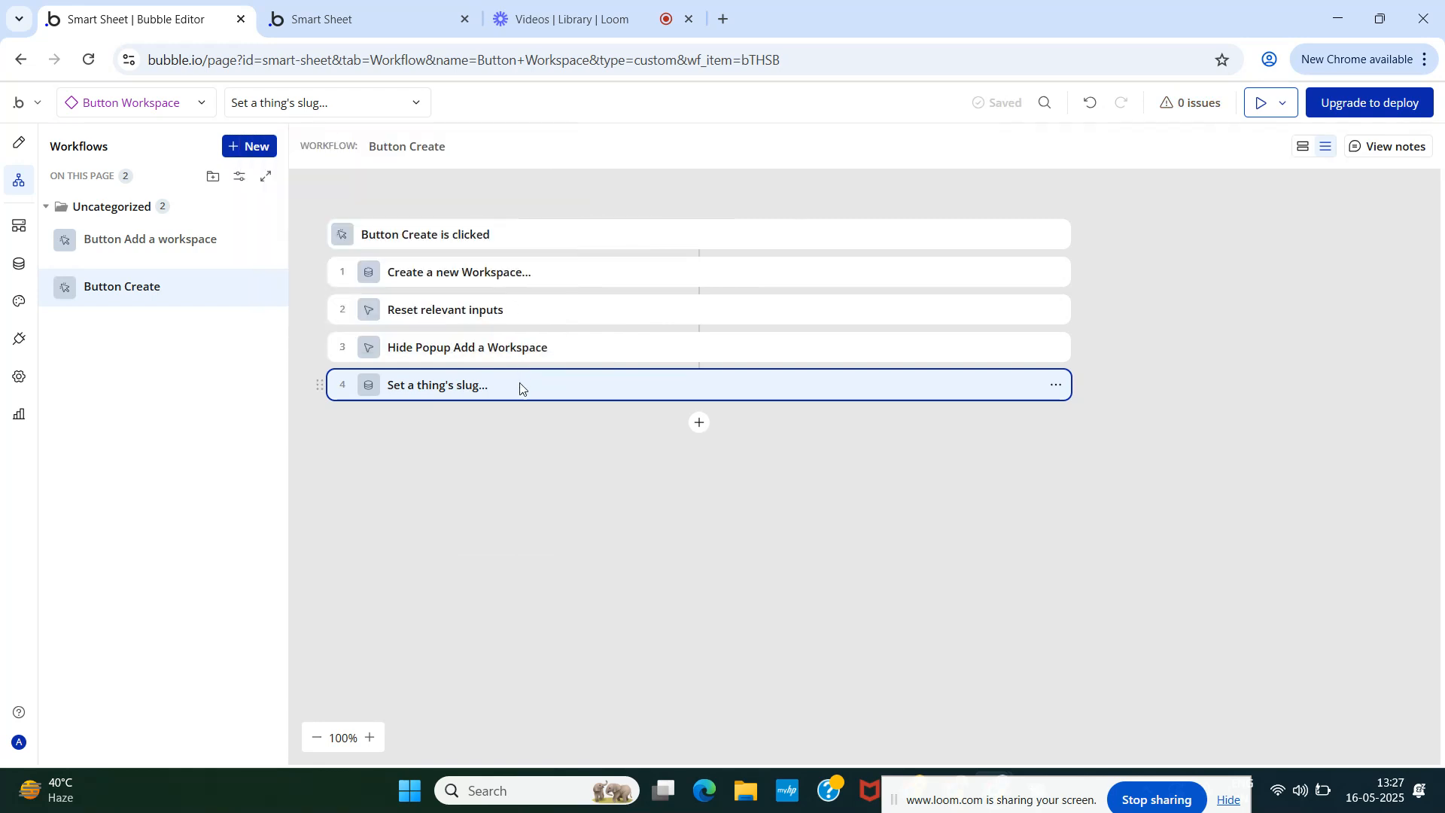
- Make the slug value a Calculate formula expression
{"action": "left_click_drag", "start_coordinate": [518, 386], "coordinate": [517, 417]}
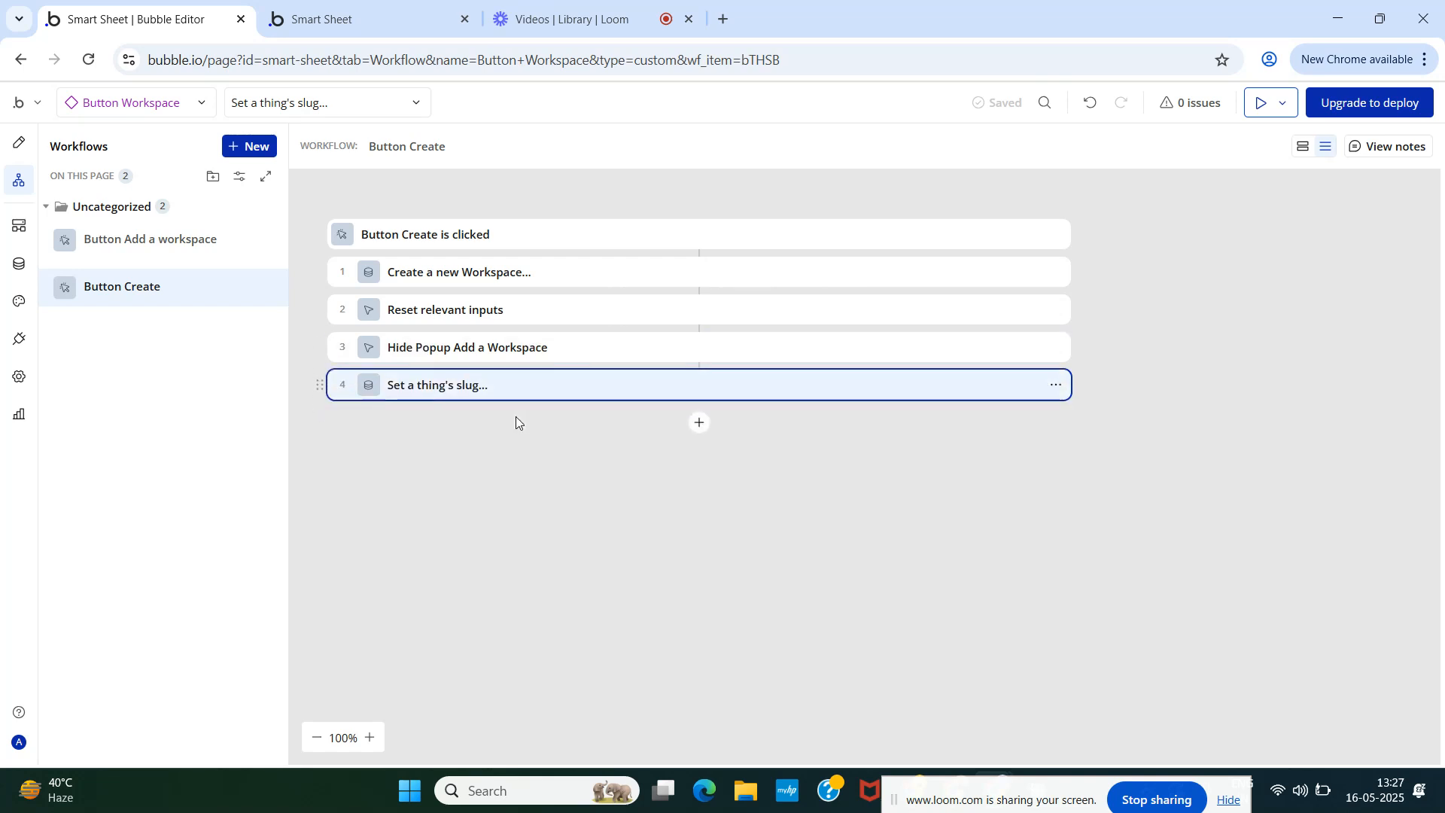
{"action": "left_click", "coordinate": [454, 388]}
{"action": "left_click", "coordinate": [404, 247]}
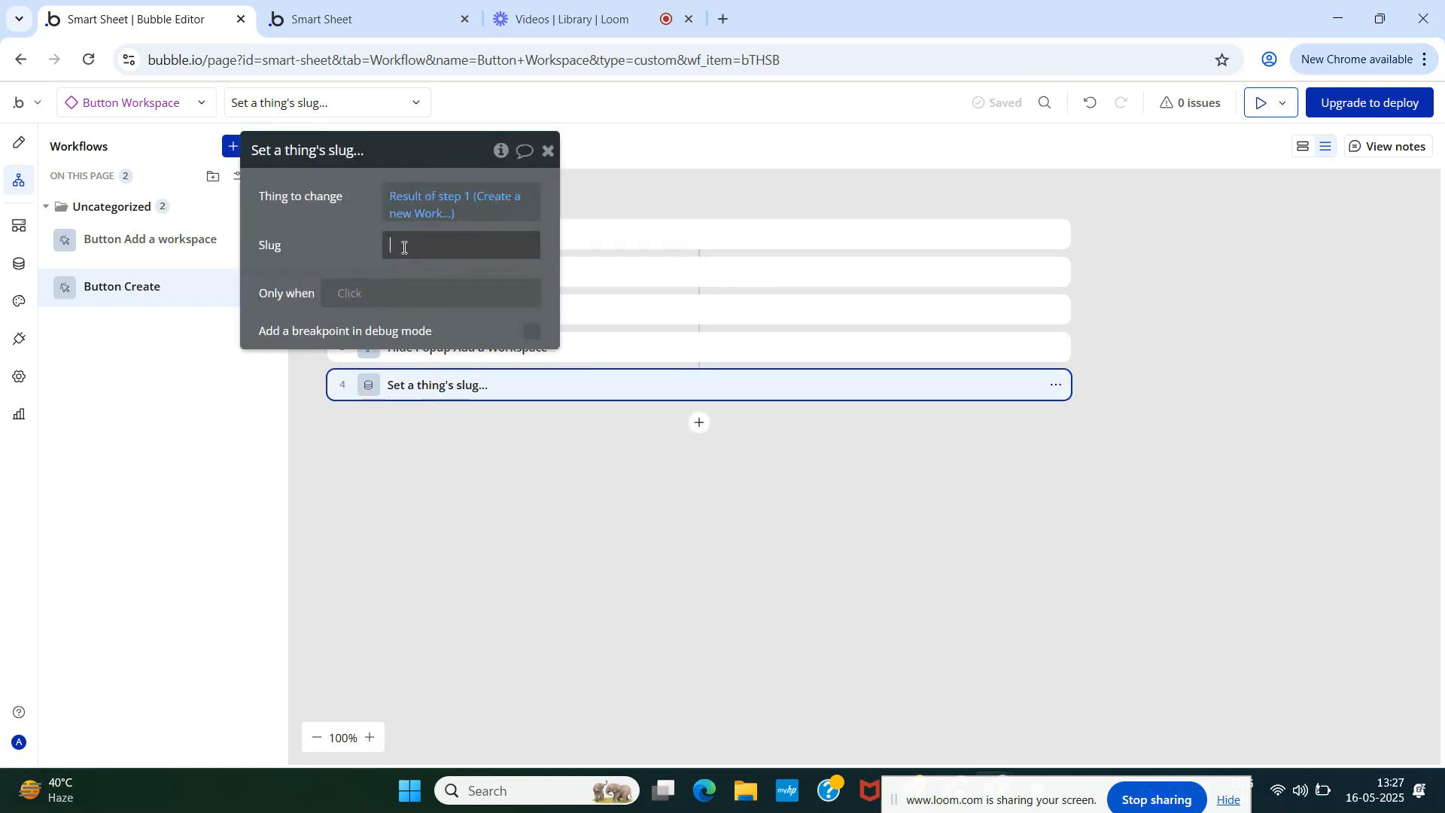
{"action": "left_click", "coordinate": [578, 248]}
{"action": "left_click", "coordinate": [578, 249]}
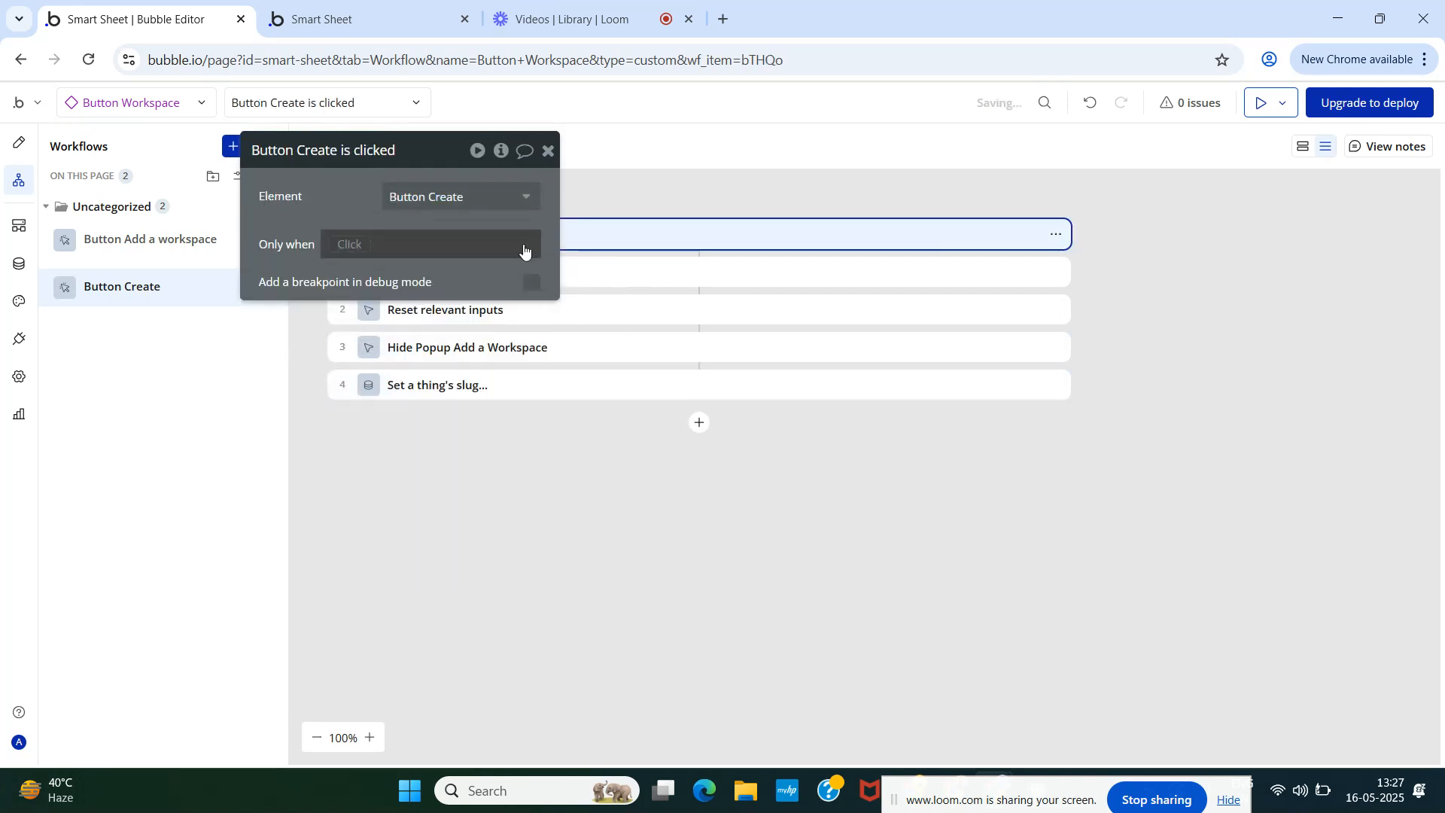
{"action": "left_click", "coordinate": [548, 152]}
{"action": "left_click", "coordinate": [452, 385]}
{"action": "left_click", "coordinate": [402, 244]}
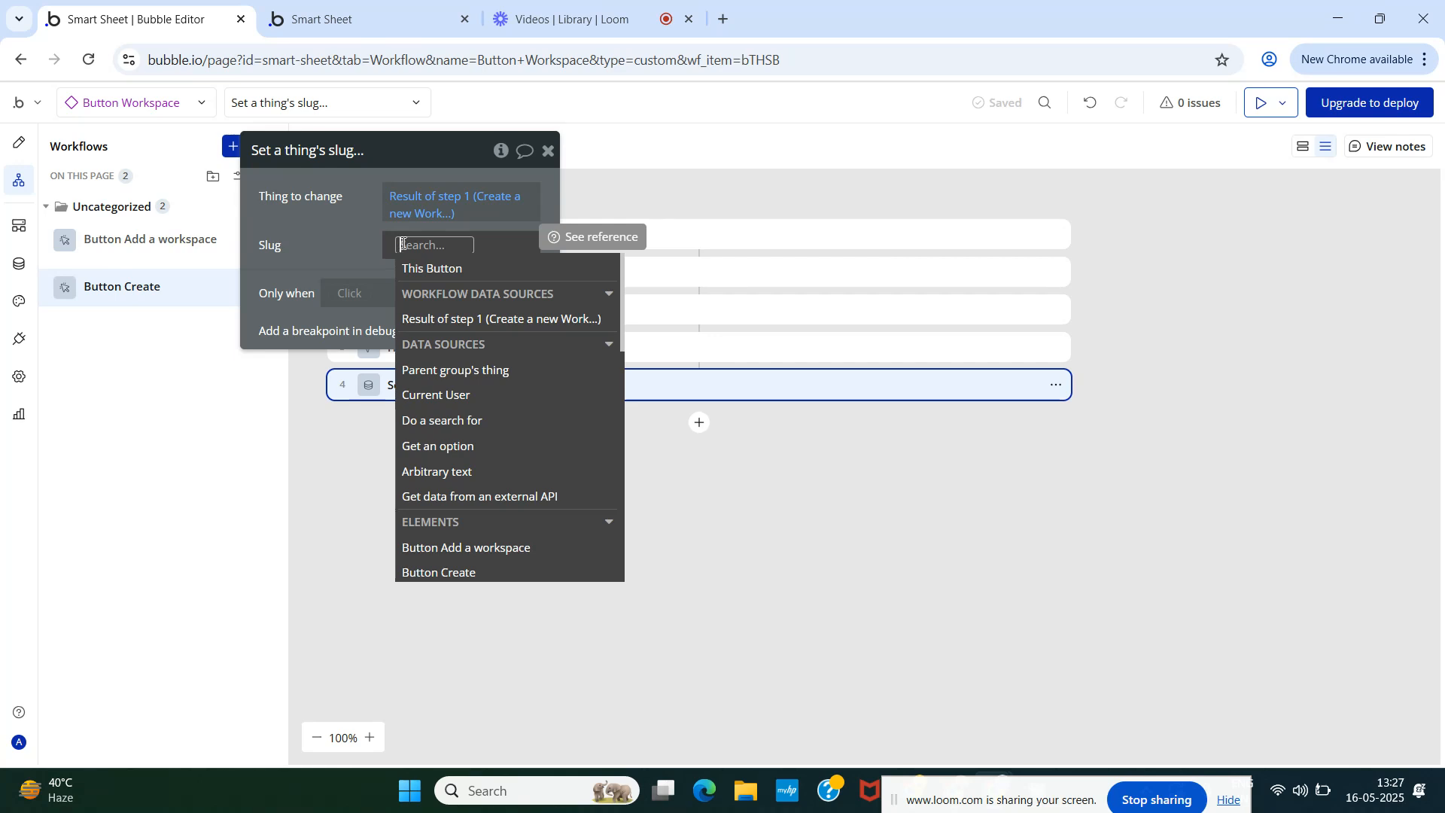
{"action": "type", "text": "la"}
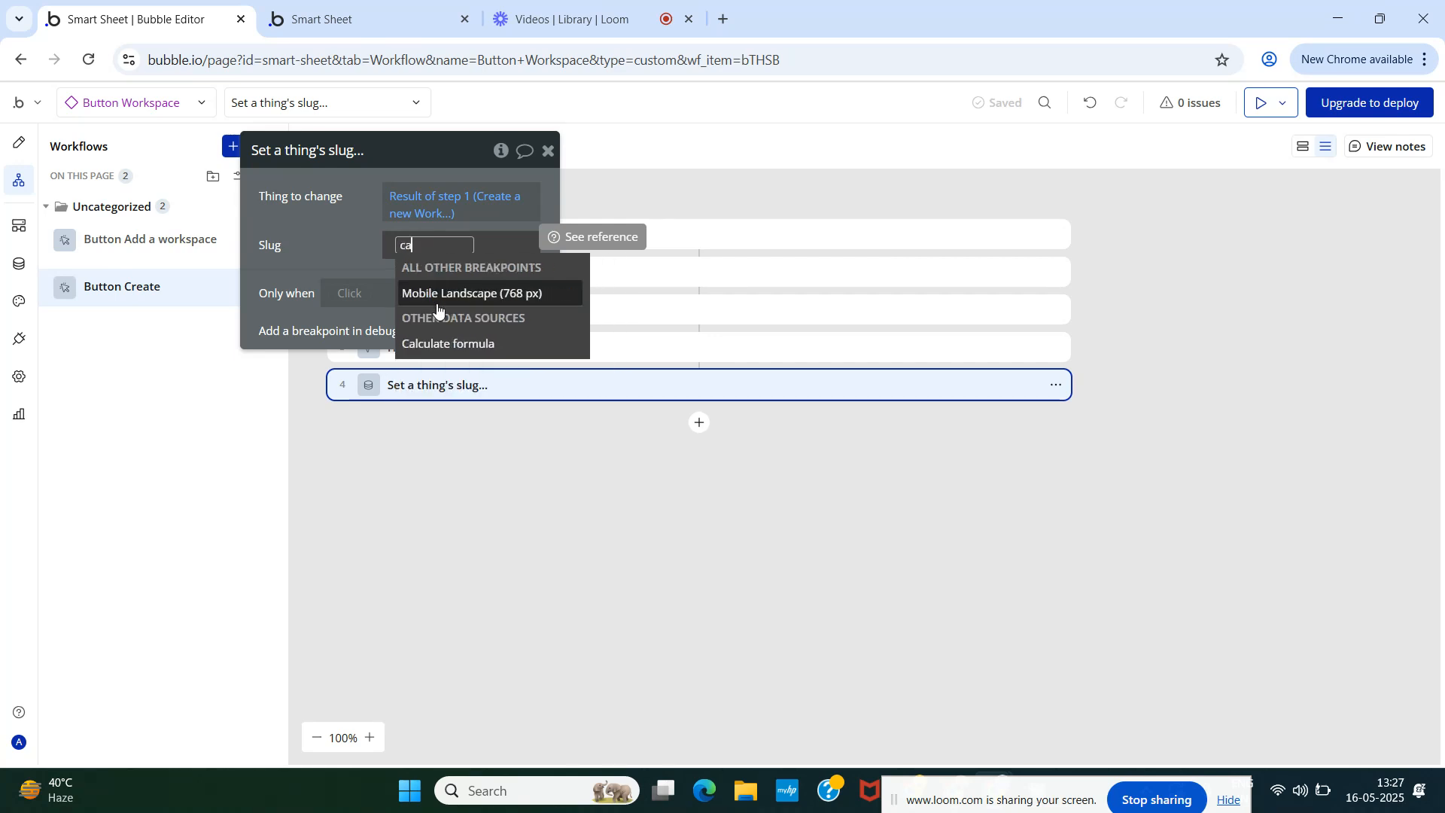
{"action": "left_click", "coordinate": [448, 344]}
- Make the formula Generate random string with length 10, letters, lowercase and numbers
{"action": "left_click", "coordinate": [785, 195]}
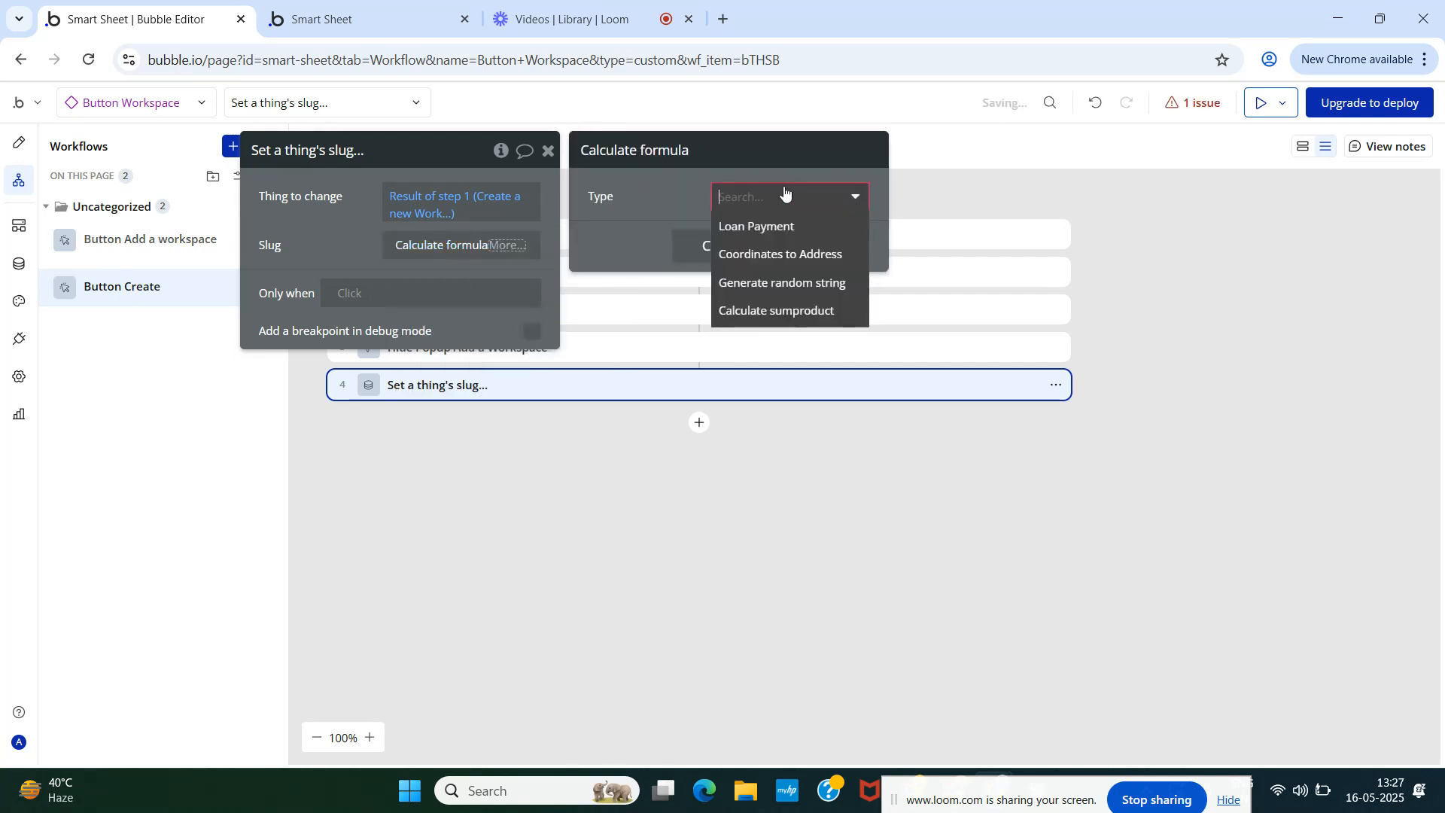
{"action": "left_click", "coordinate": [778, 289]}
{"action": "left_click", "coordinate": [741, 235]}
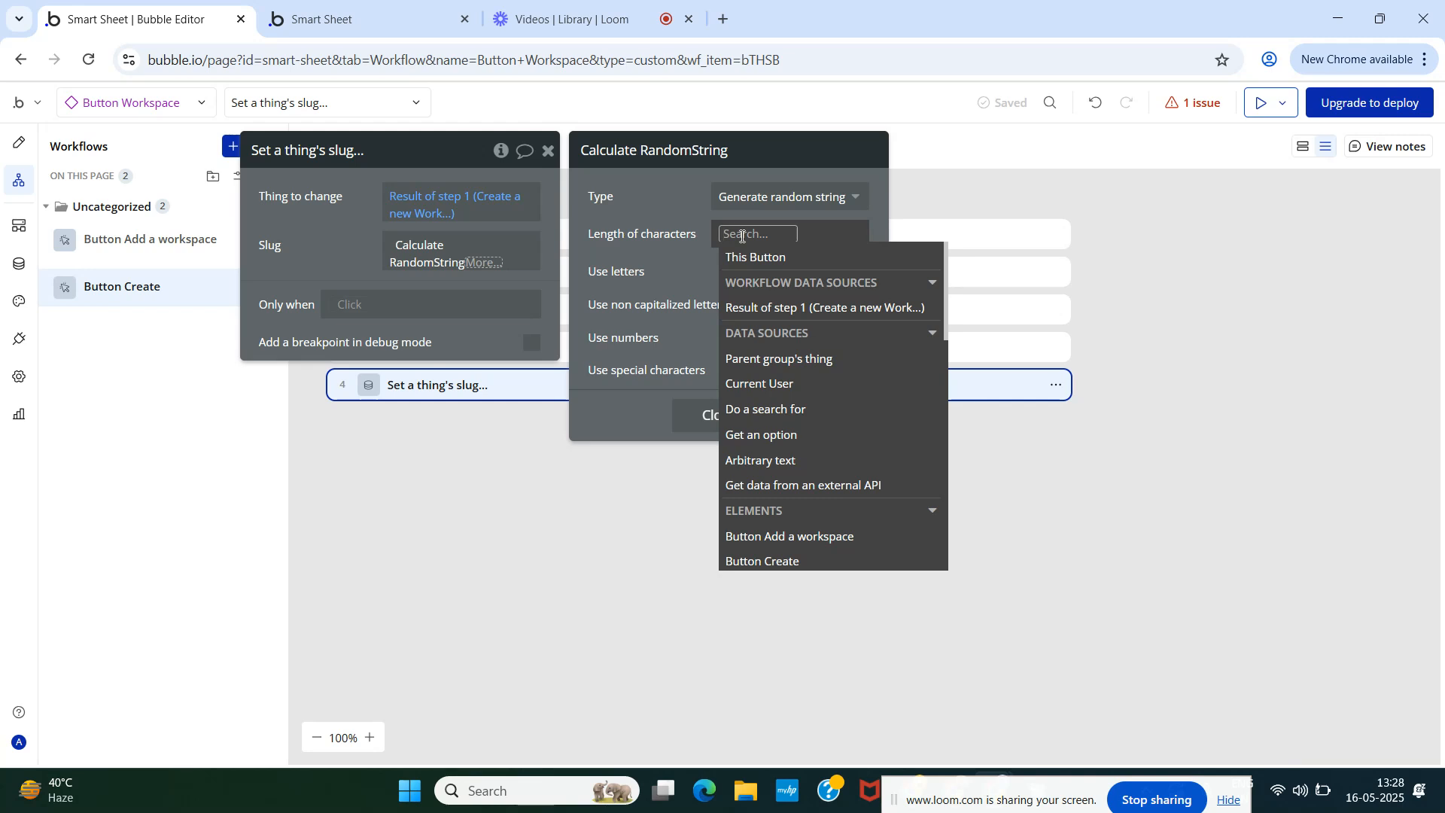
{"action": "type", "text": "10"}
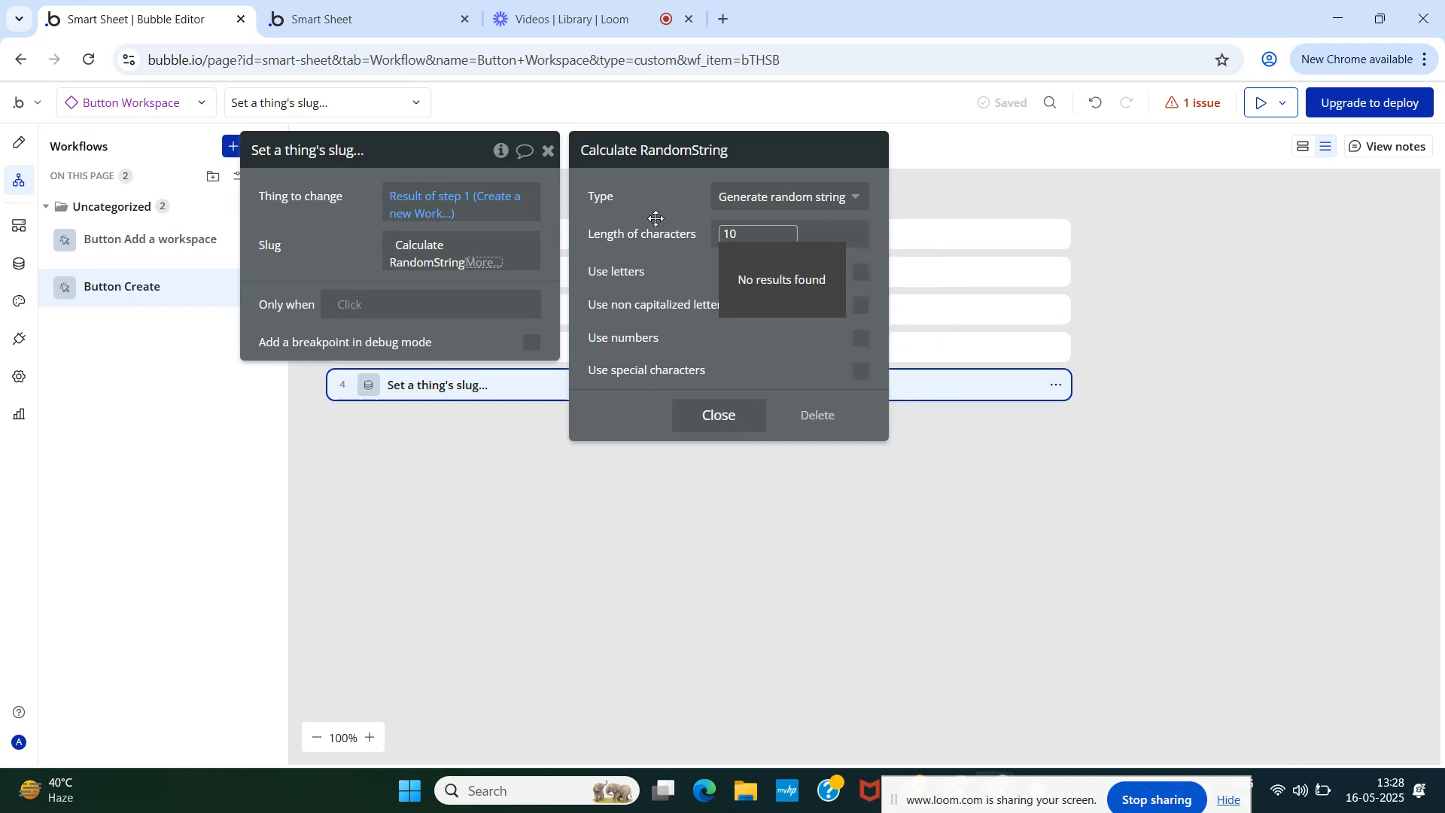
{"action": "left_click", "coordinate": [655, 218]}
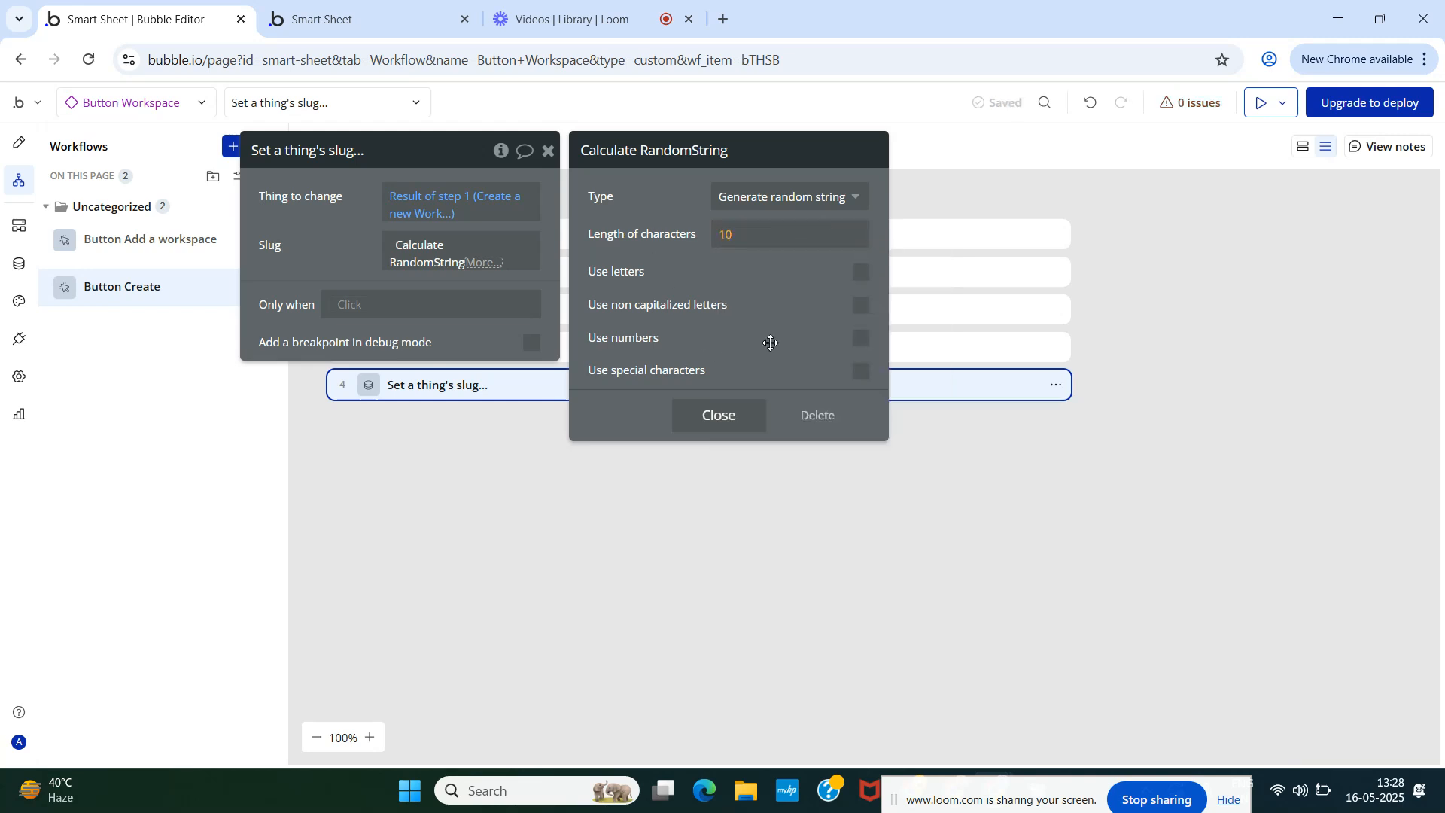
{"action": "left_click", "coordinate": [860, 273]}
{"action": "left_click", "coordinate": [861, 305]}
{"action": "left_click", "coordinate": [861, 339]}
{"action": "left_click", "coordinate": [711, 418]}
{"action": "left_click", "coordinate": [349, 267]}
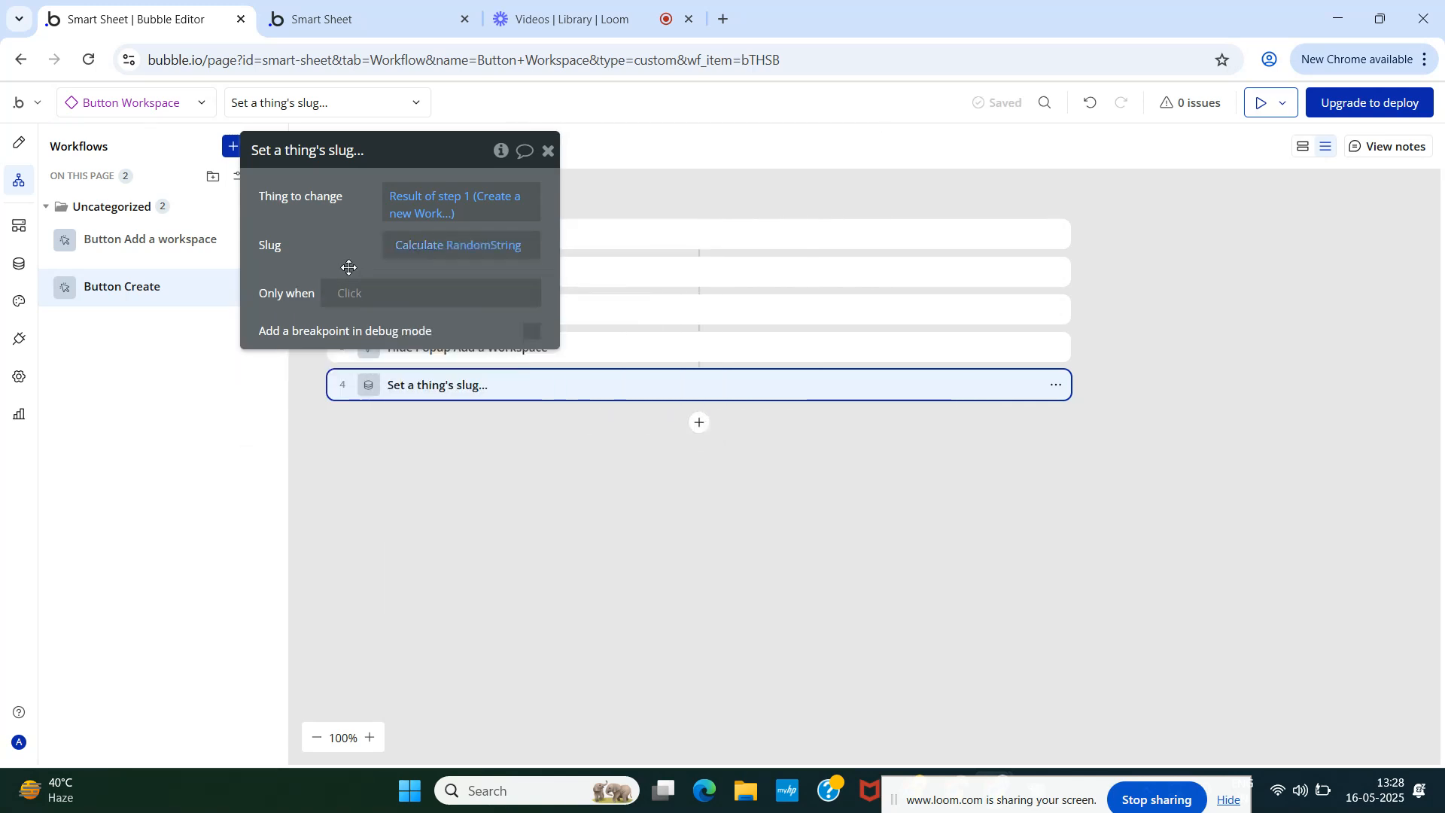
{"action": "left_click", "coordinate": [548, 155]}
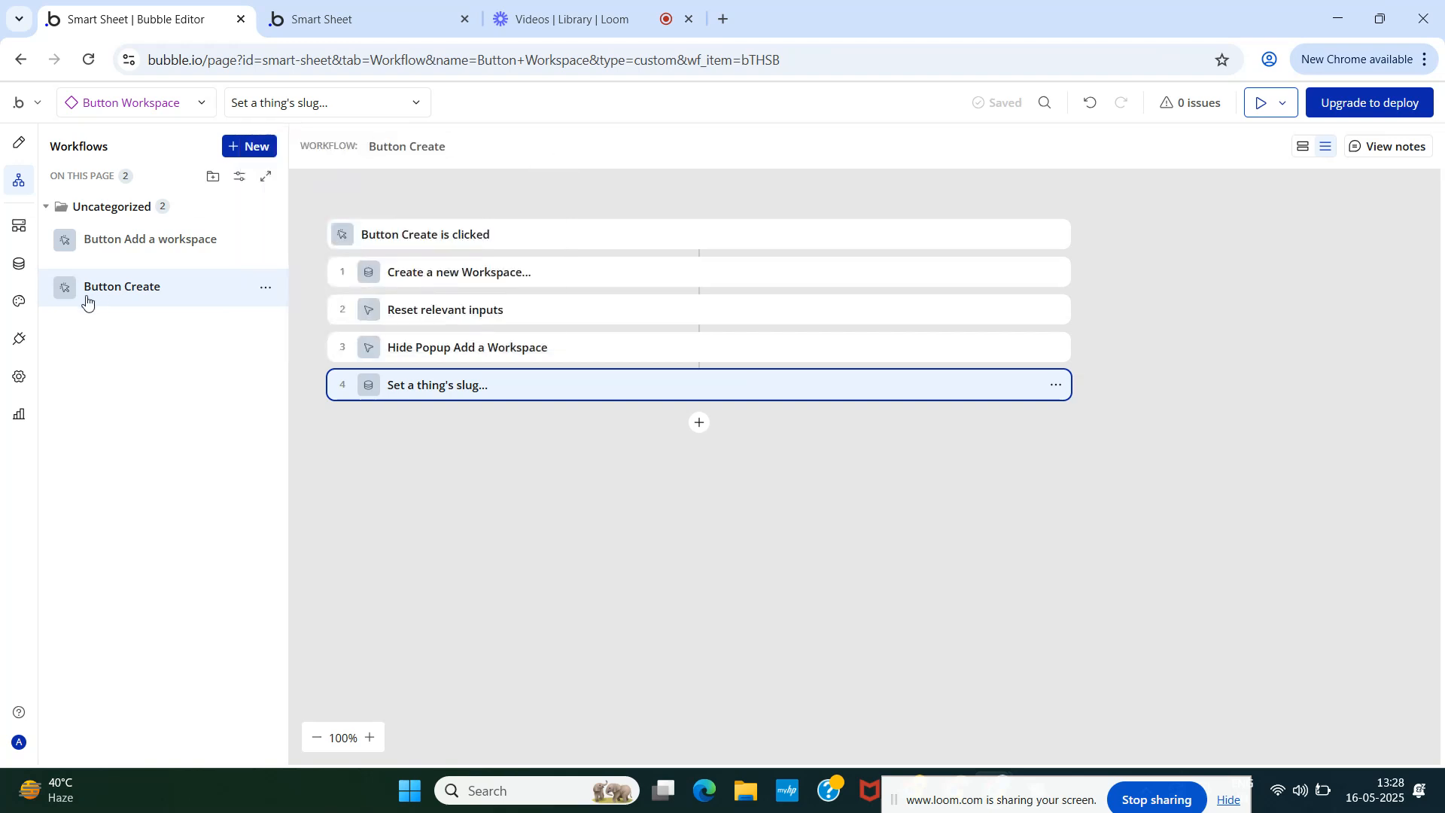
{"action": "left_click", "coordinate": [20, 266]}
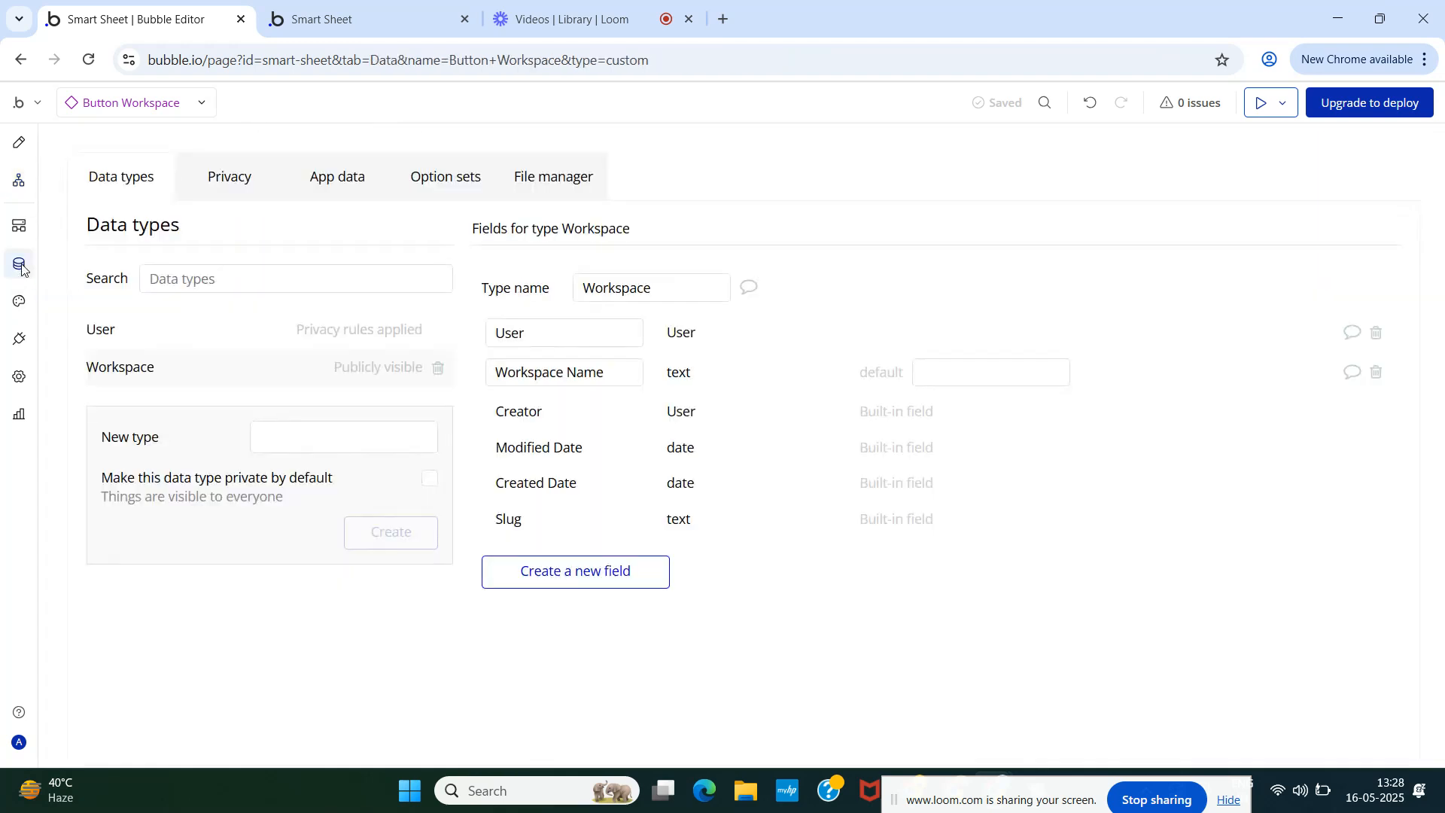
{"action": "left_click", "coordinate": [337, 180]}
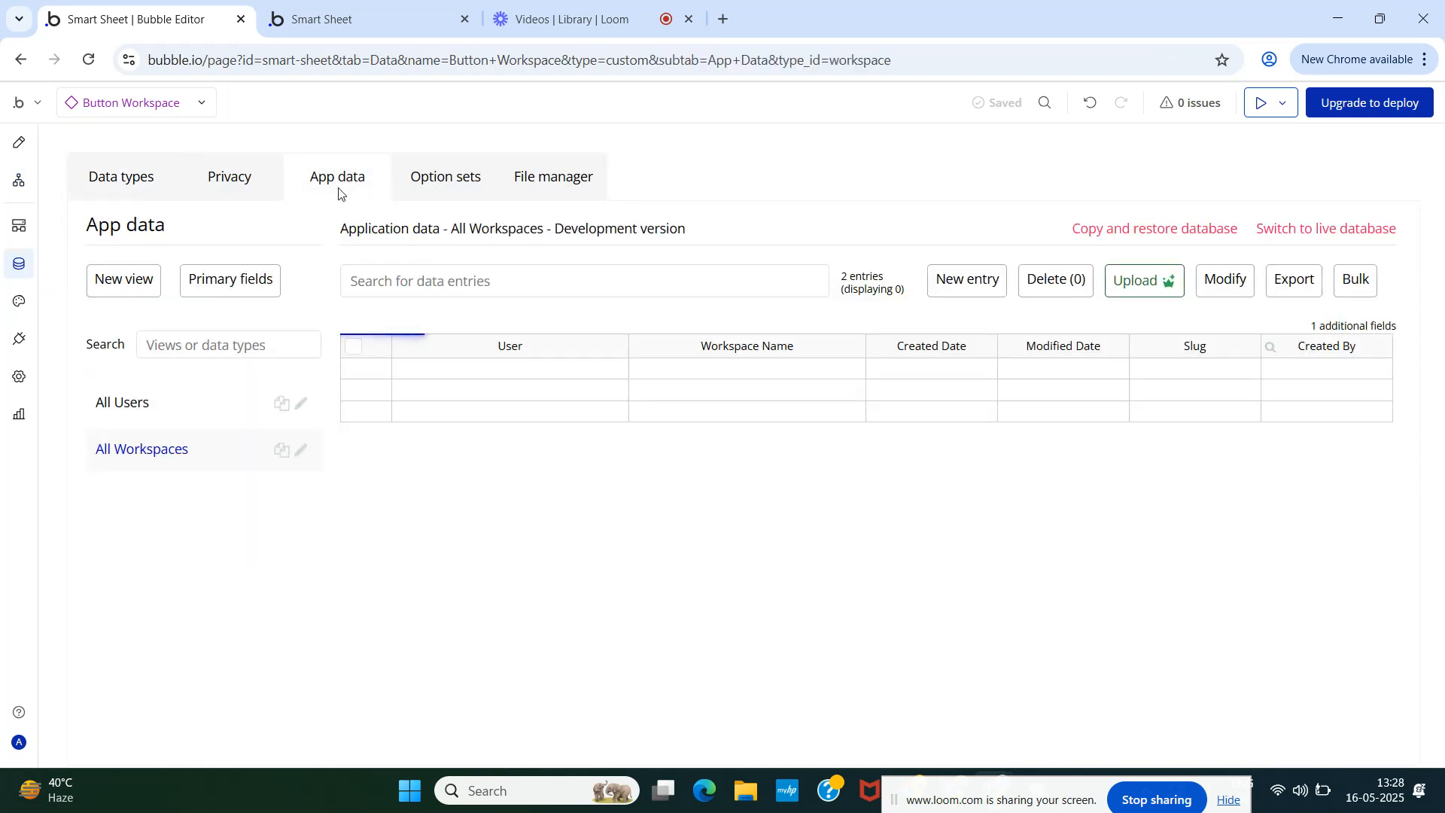
{"action": "left_click", "coordinate": [21, 143]}
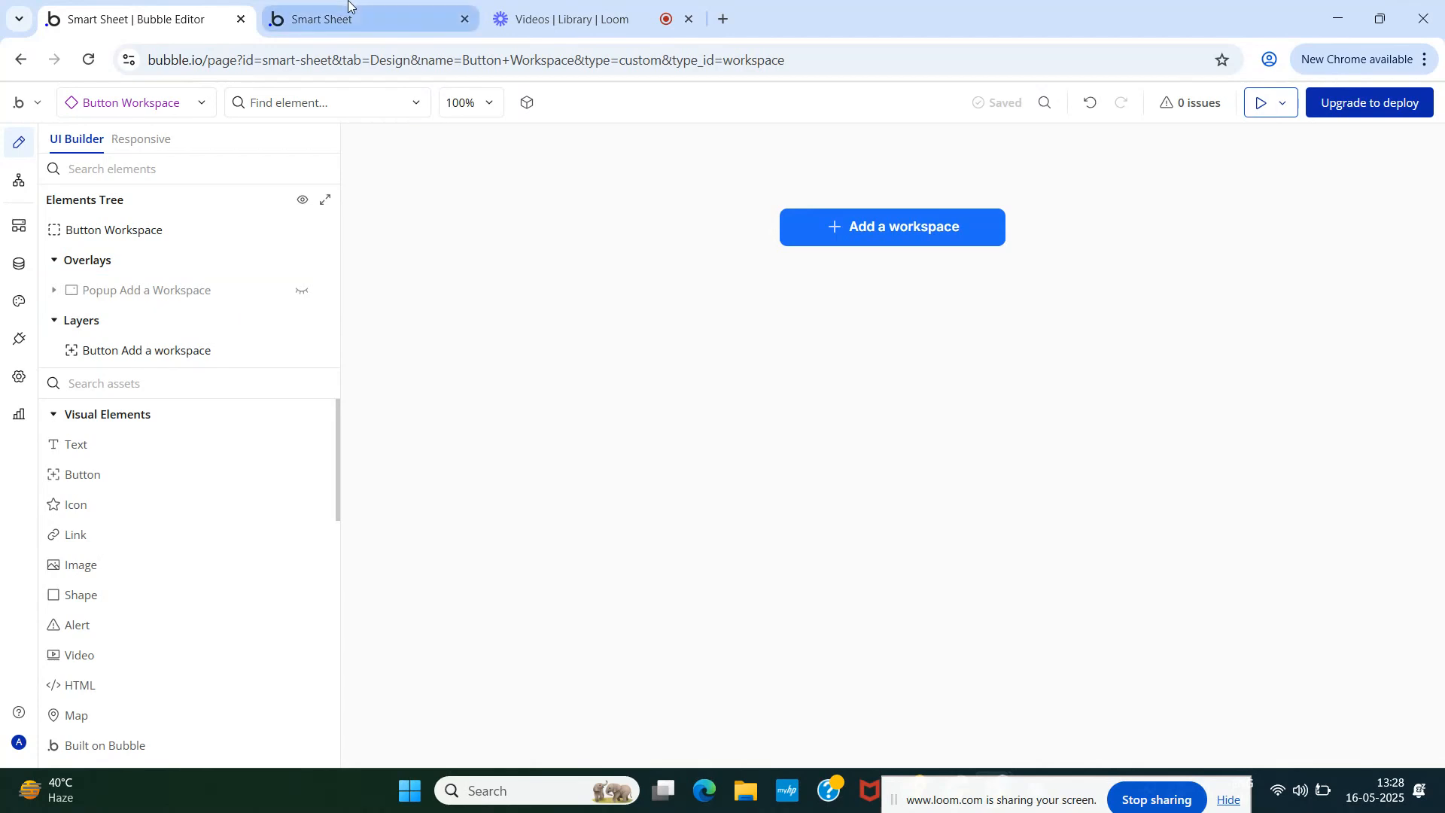
{"action": "left_click", "coordinate": [158, 107]}
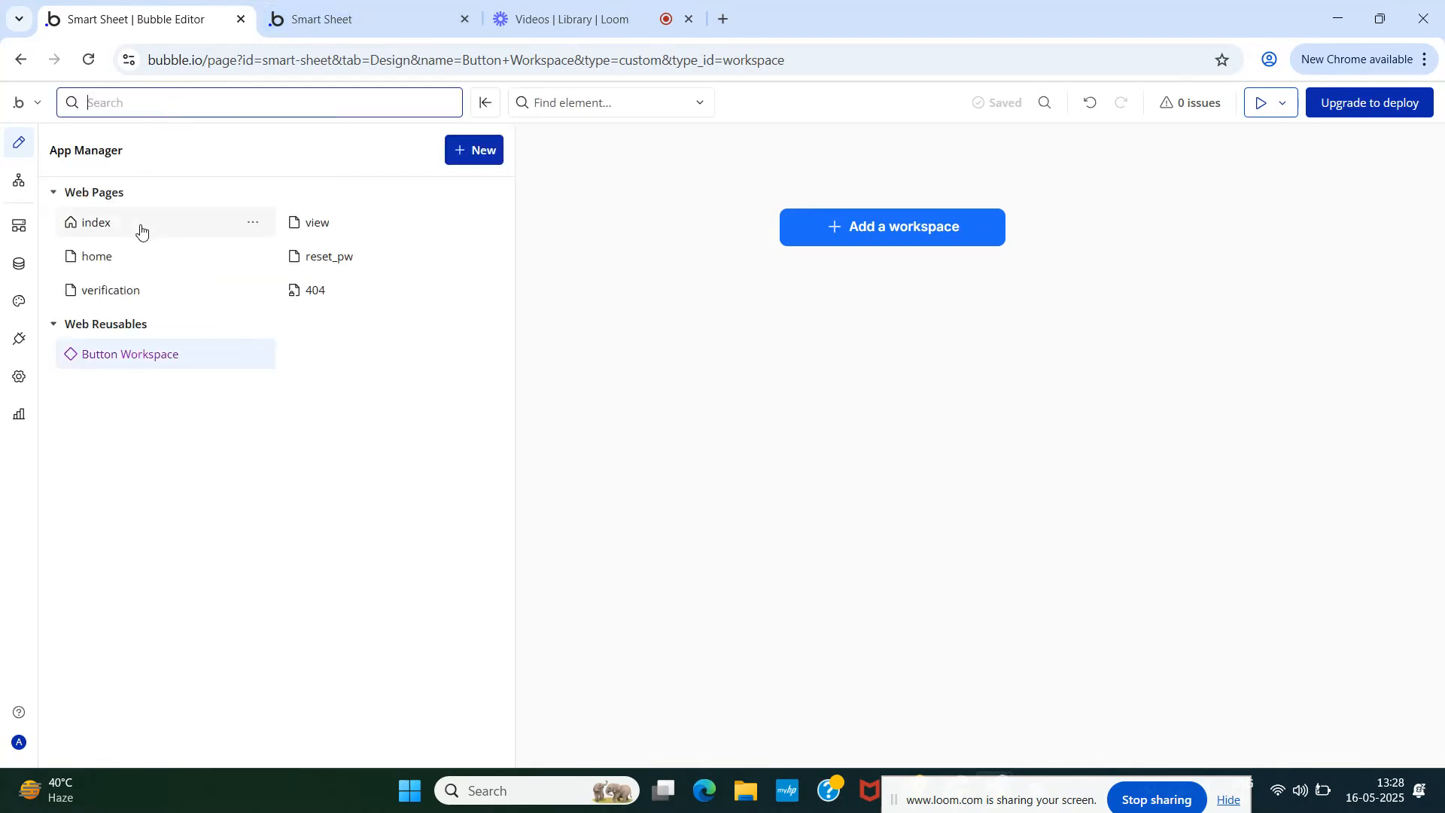
{"action": "left_click", "coordinate": [113, 256]}
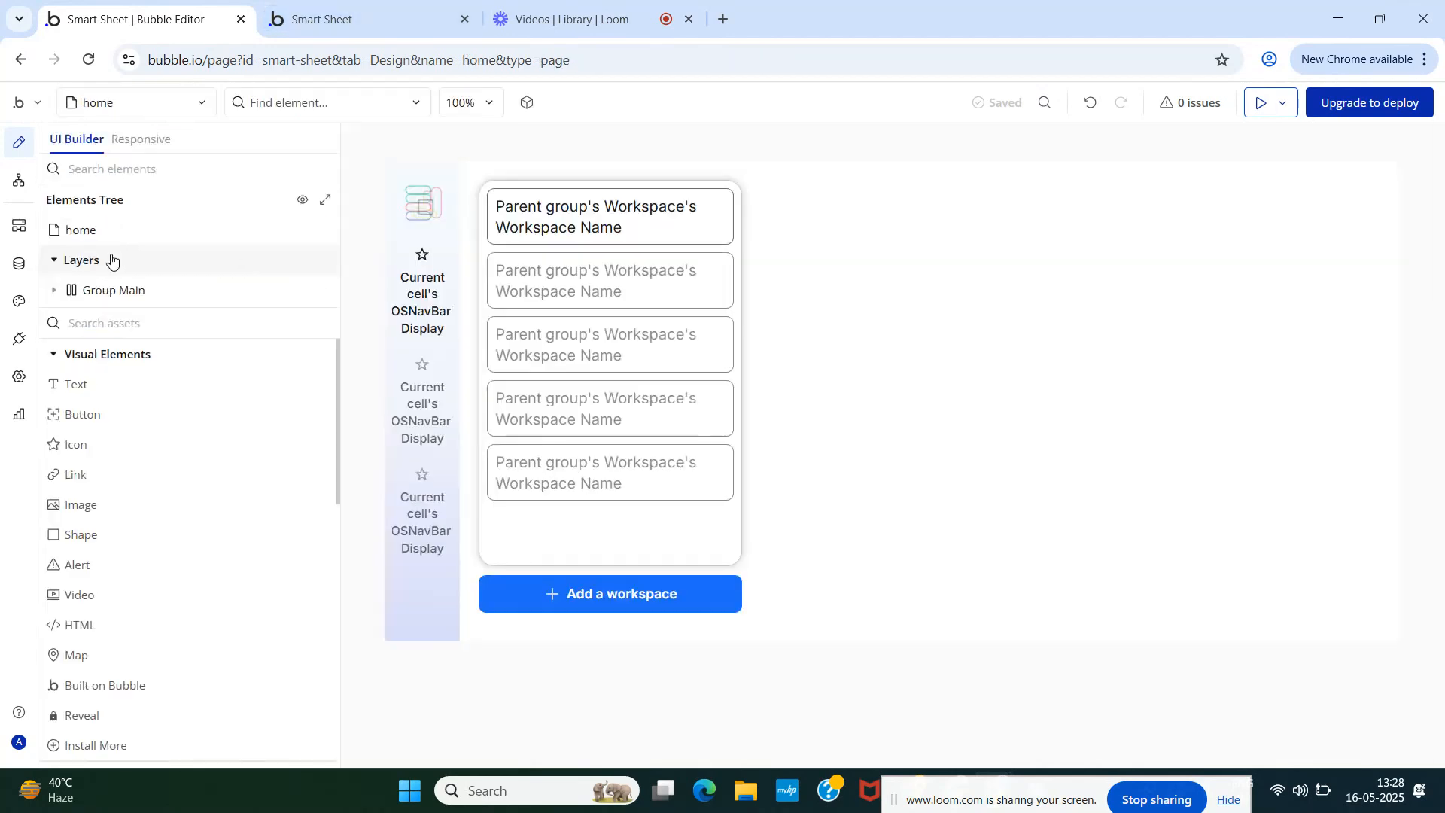
{"action": "double_click", "coordinate": [730, 221]}
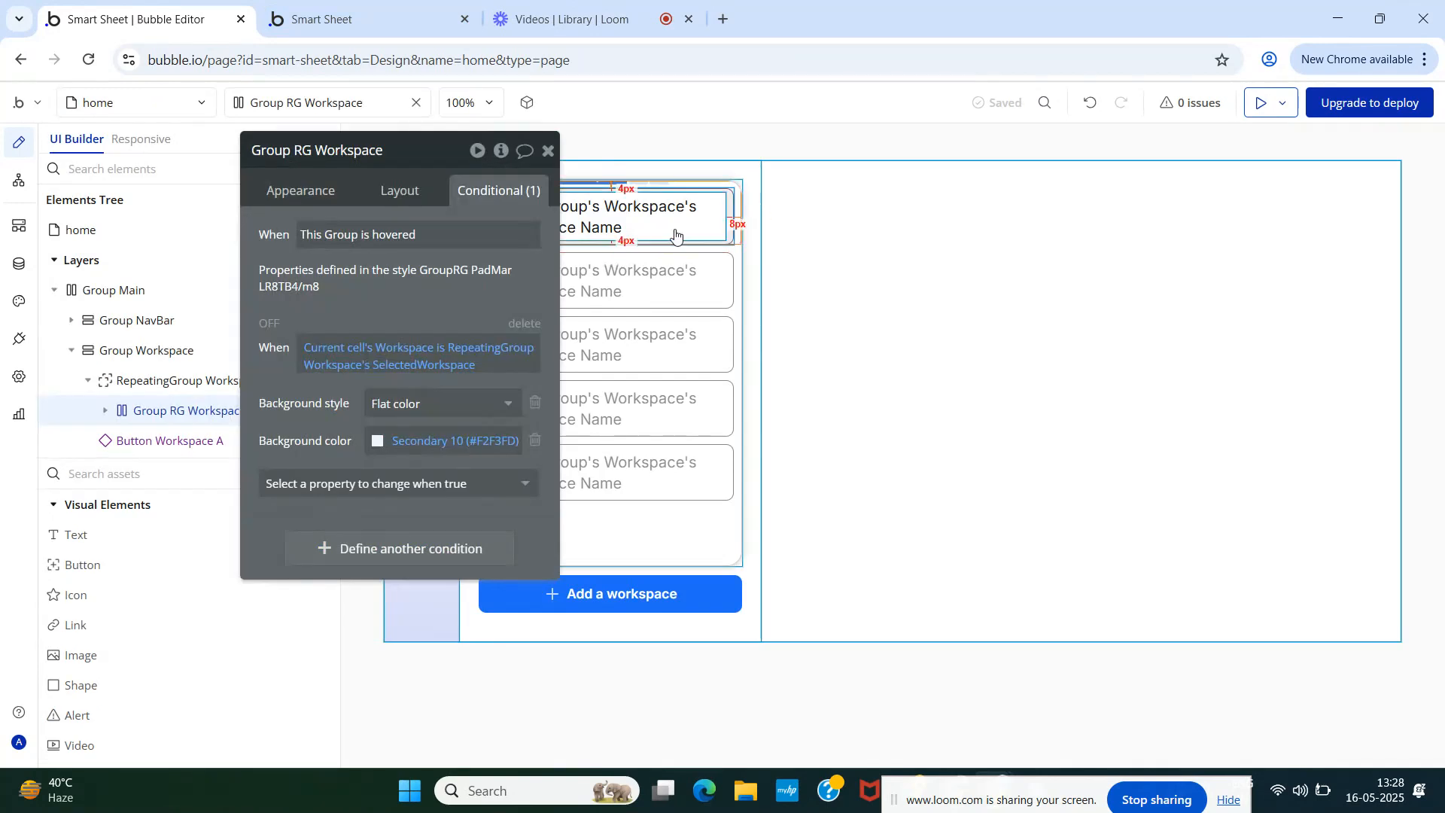
{"action": "left_click", "coordinate": [385, 194]}
{"action": "left_click", "coordinate": [549, 150]}
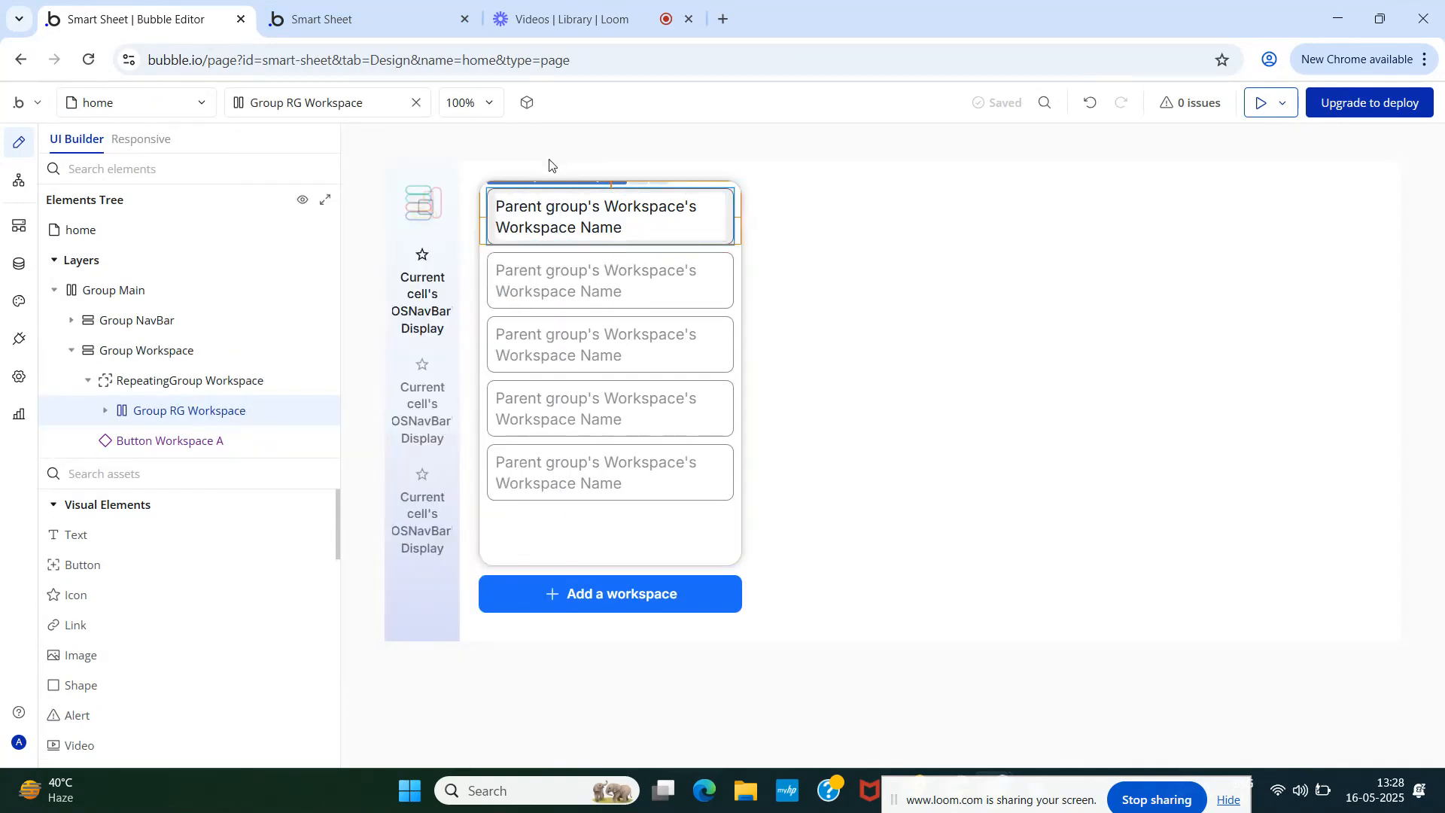
{"action": "left_click", "coordinate": [263, 4]}
{"action": "key", "text": "F5"}
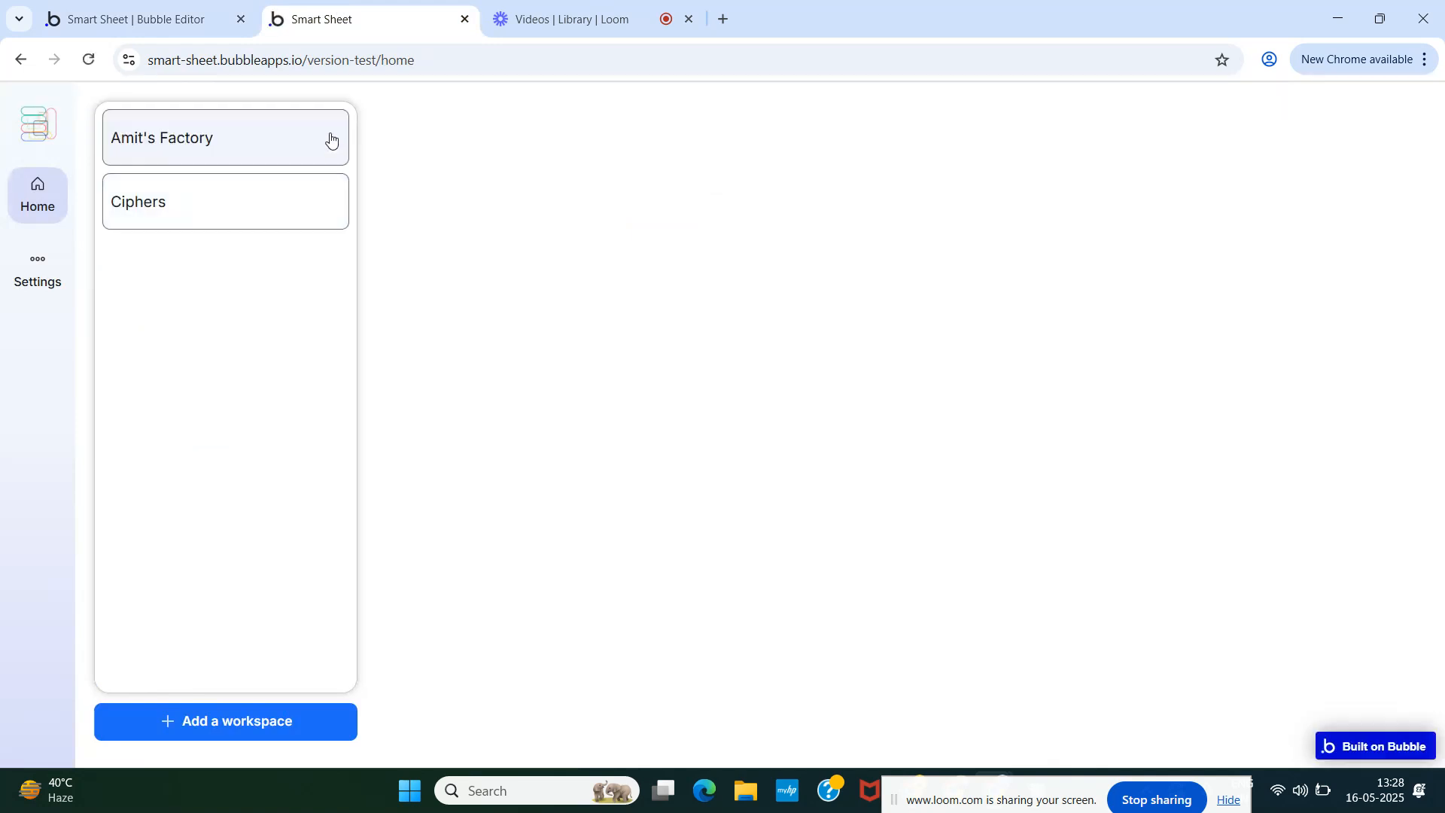
{"action": "left_click", "coordinate": [178, 6]}
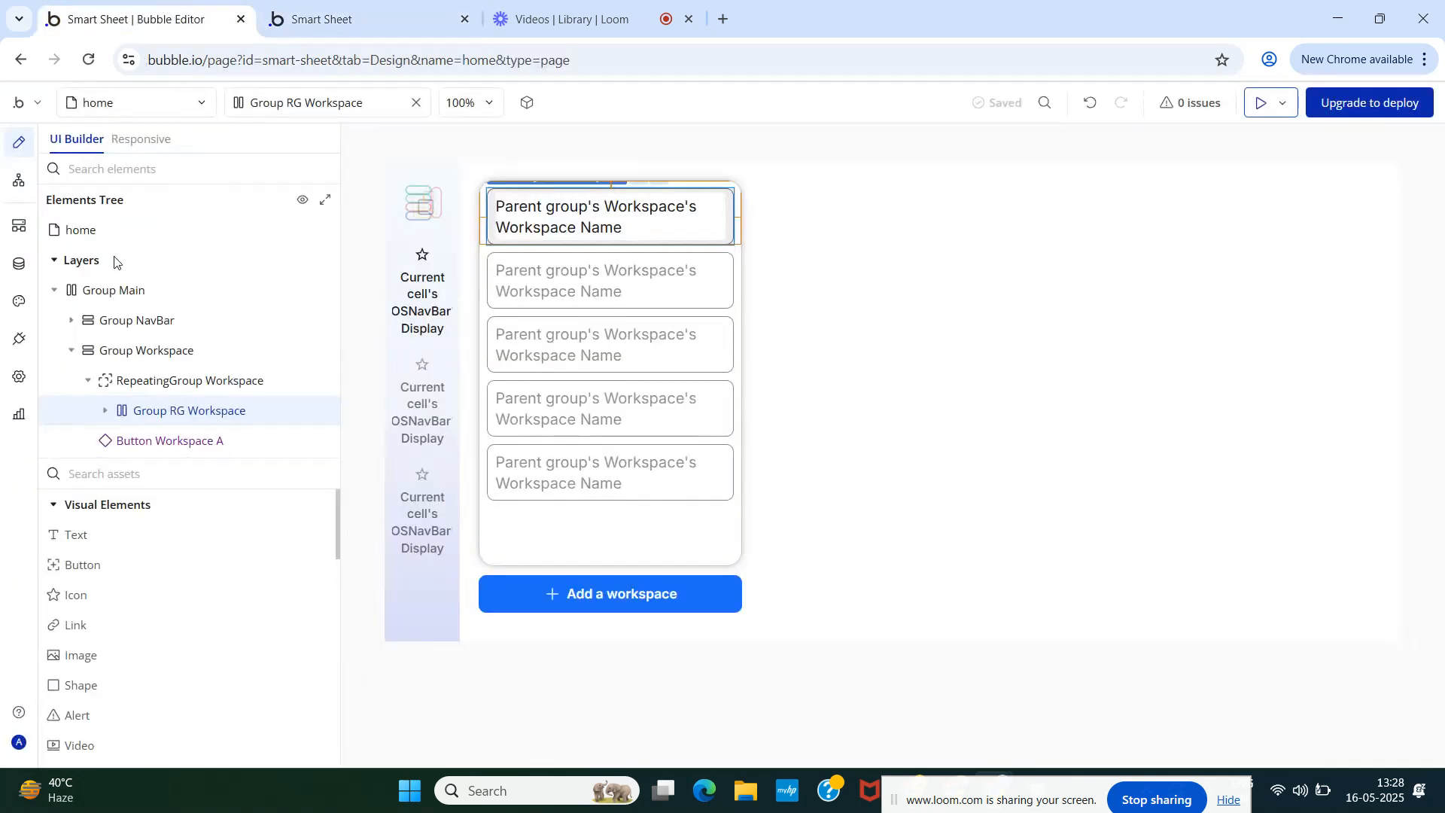
- Add an Icon element inside the Group RG Workspace row
{"action": "left_click", "coordinate": [130, 474]}
{"action": "type", "text": "ic"}
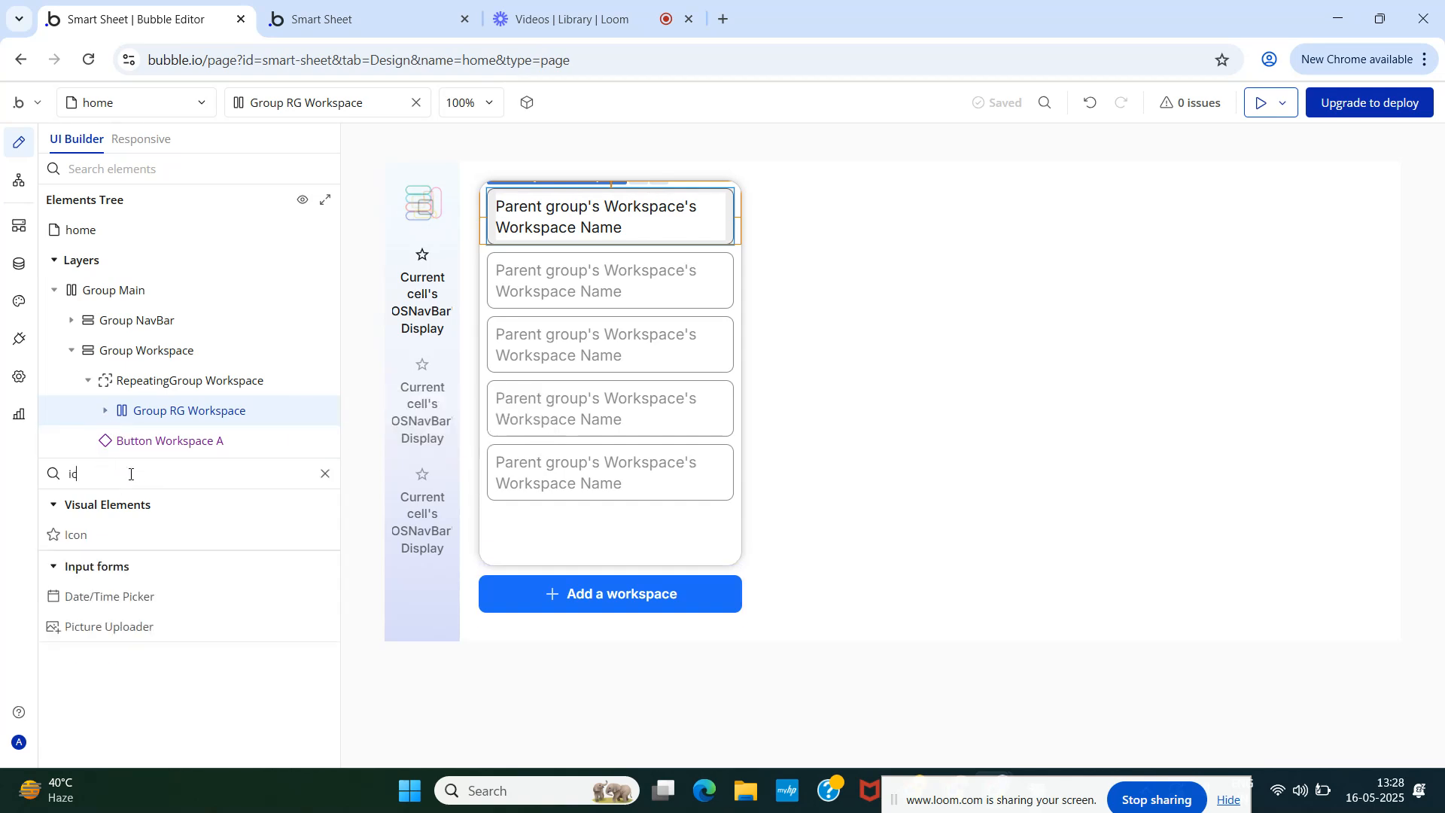
{"action": "left_click_drag", "start_coordinate": [81, 536], "coordinate": [220, 420]}
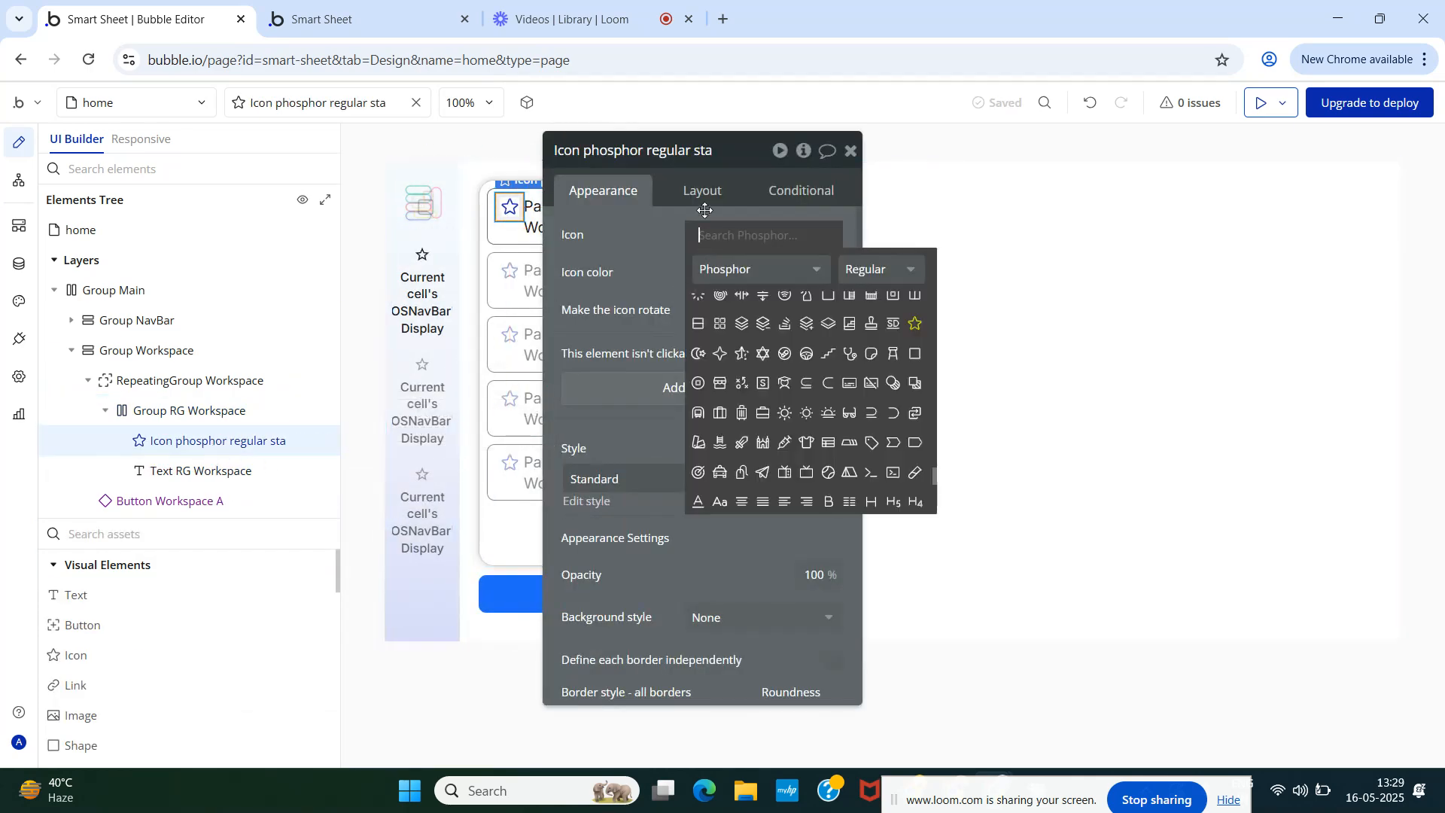
{"action": "left_click", "coordinate": [706, 210]}
- Place the icon last in the row, after the workspace name, and size it 16 × 16 px
{"action": "left_click", "coordinate": [703, 194]}
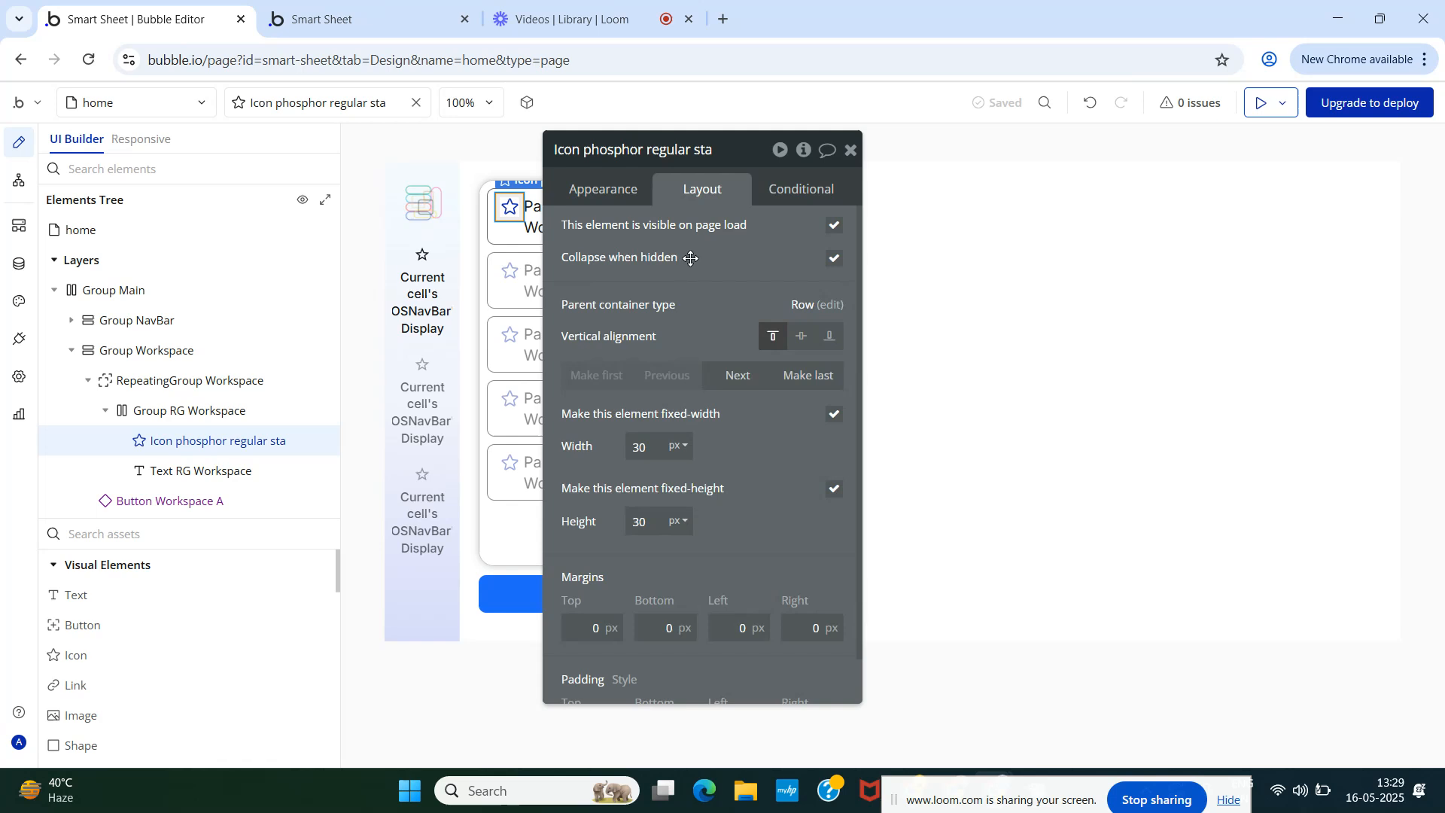
{"action": "left_click", "coordinate": [807, 376]}
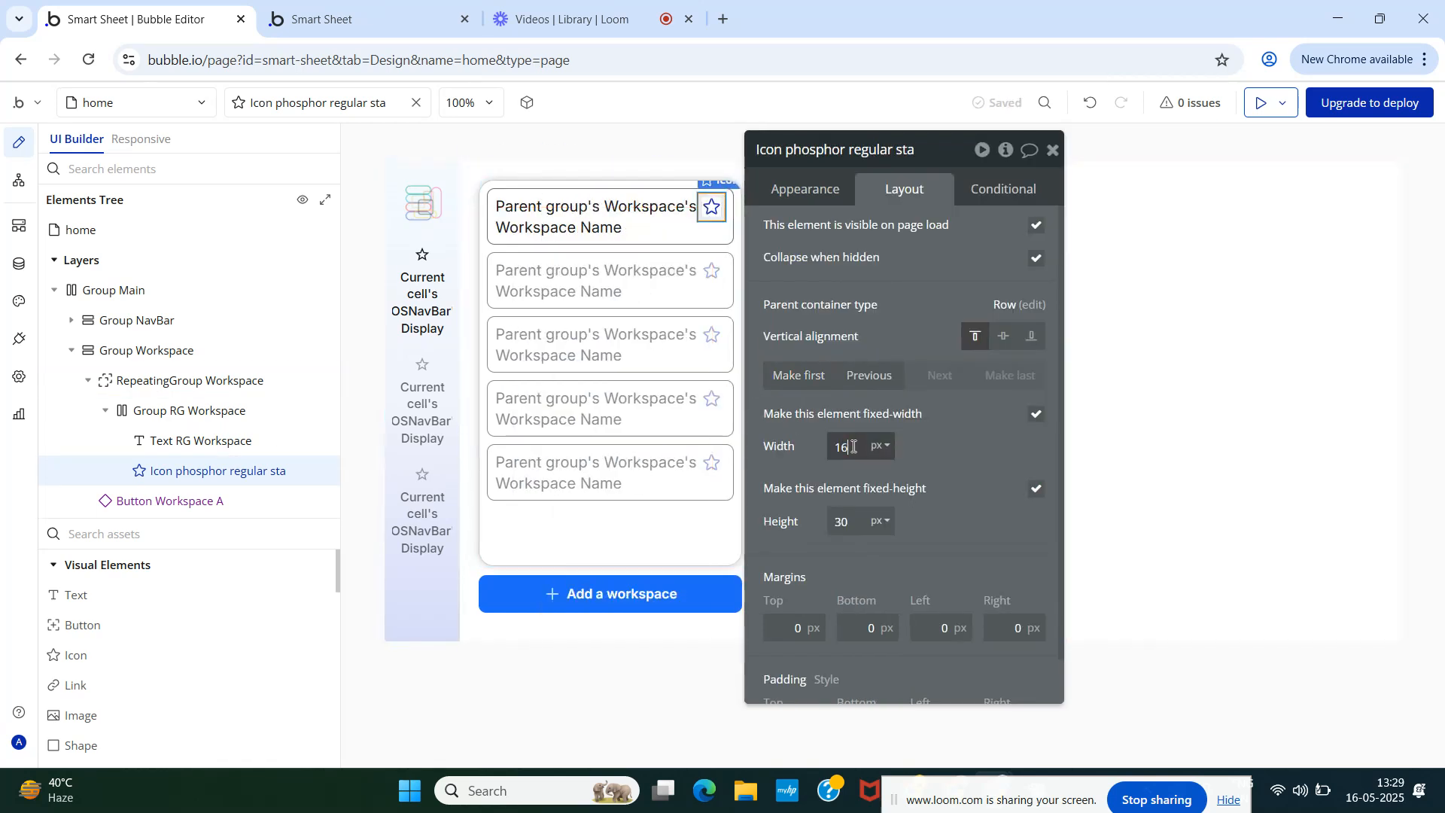
{"action": "left_click", "coordinate": [842, 522]}
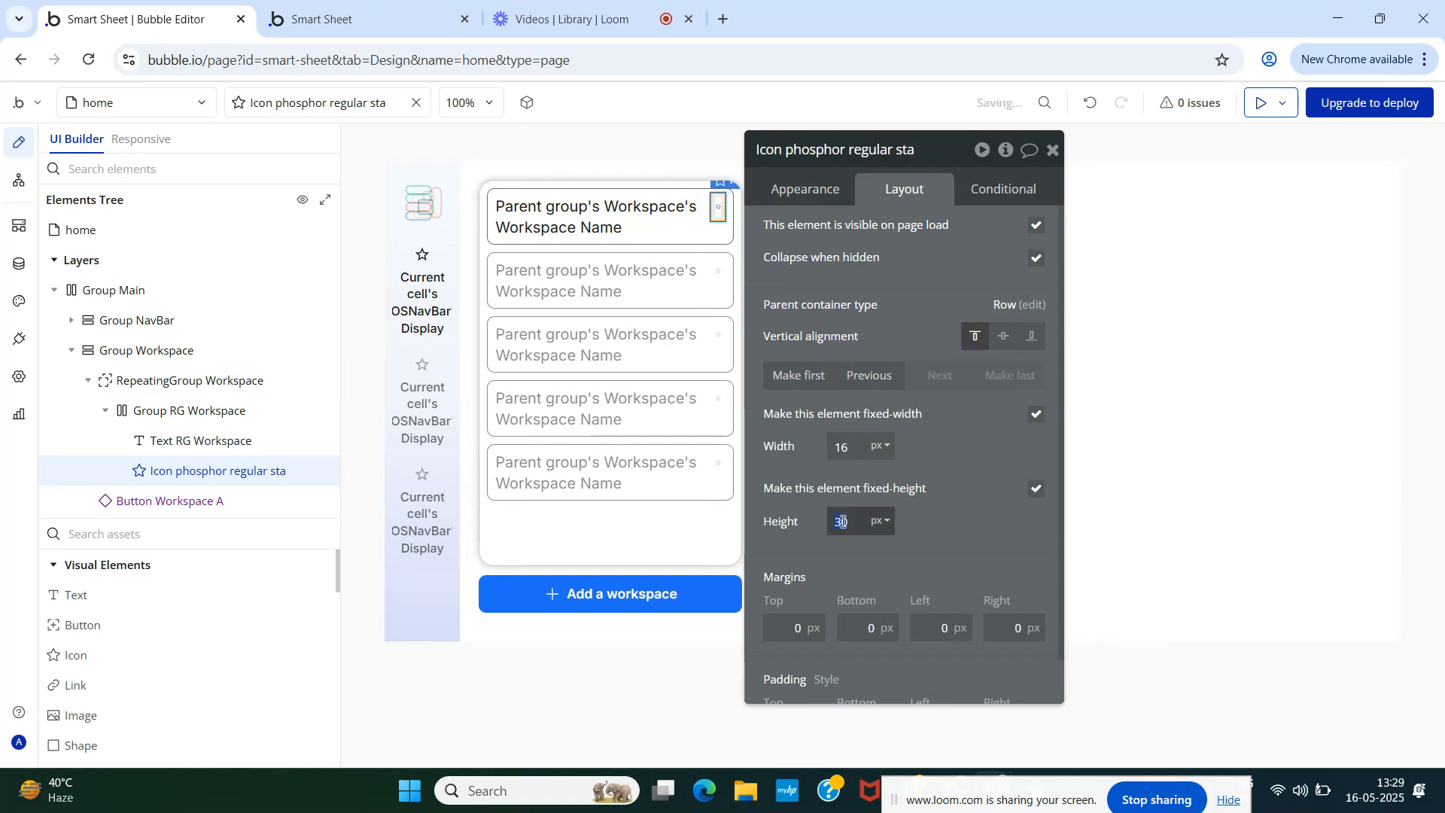
{"action": "left_click", "coordinate": [950, 474]}
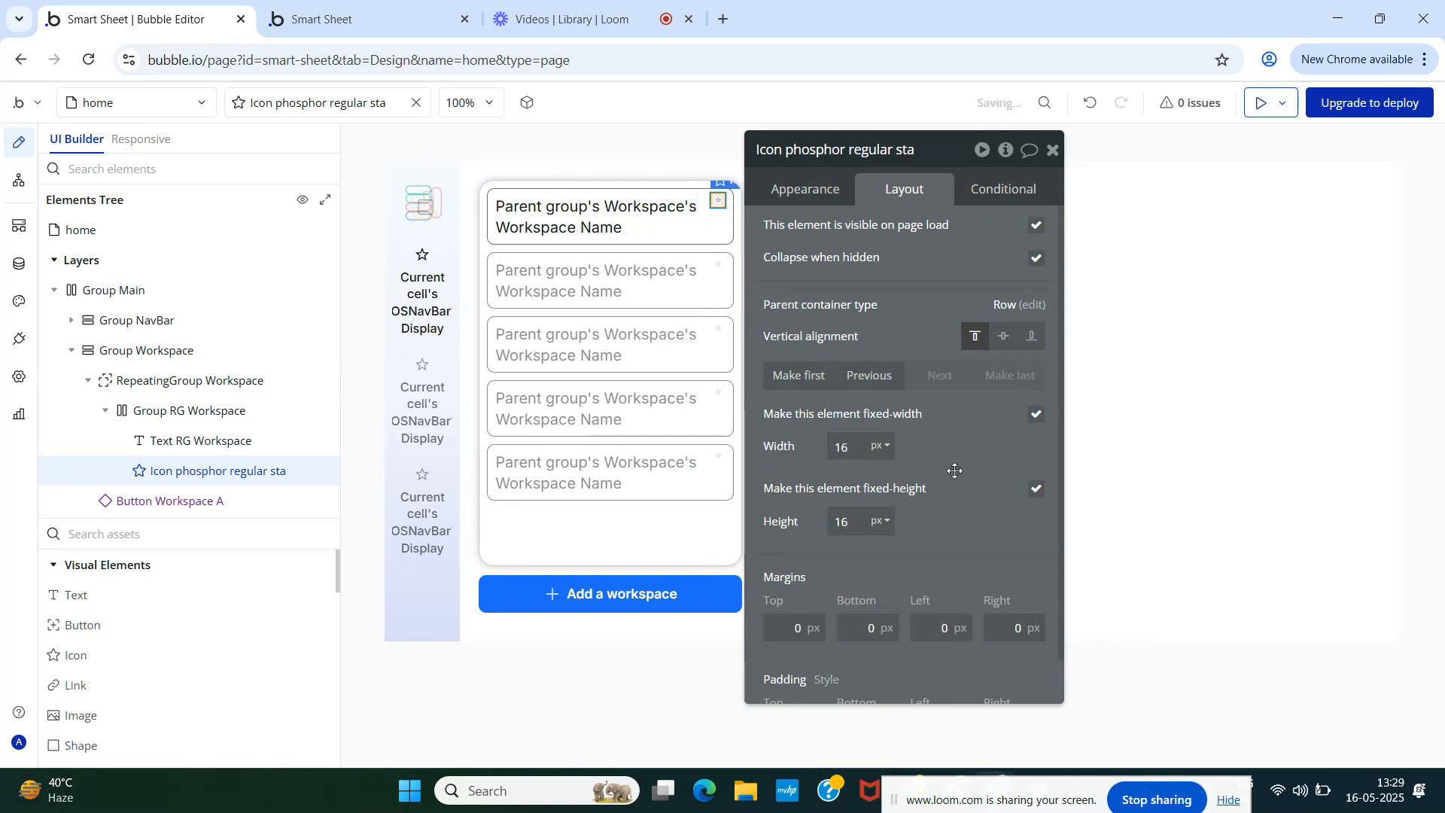
{"action": "left_click", "coordinate": [805, 191]}
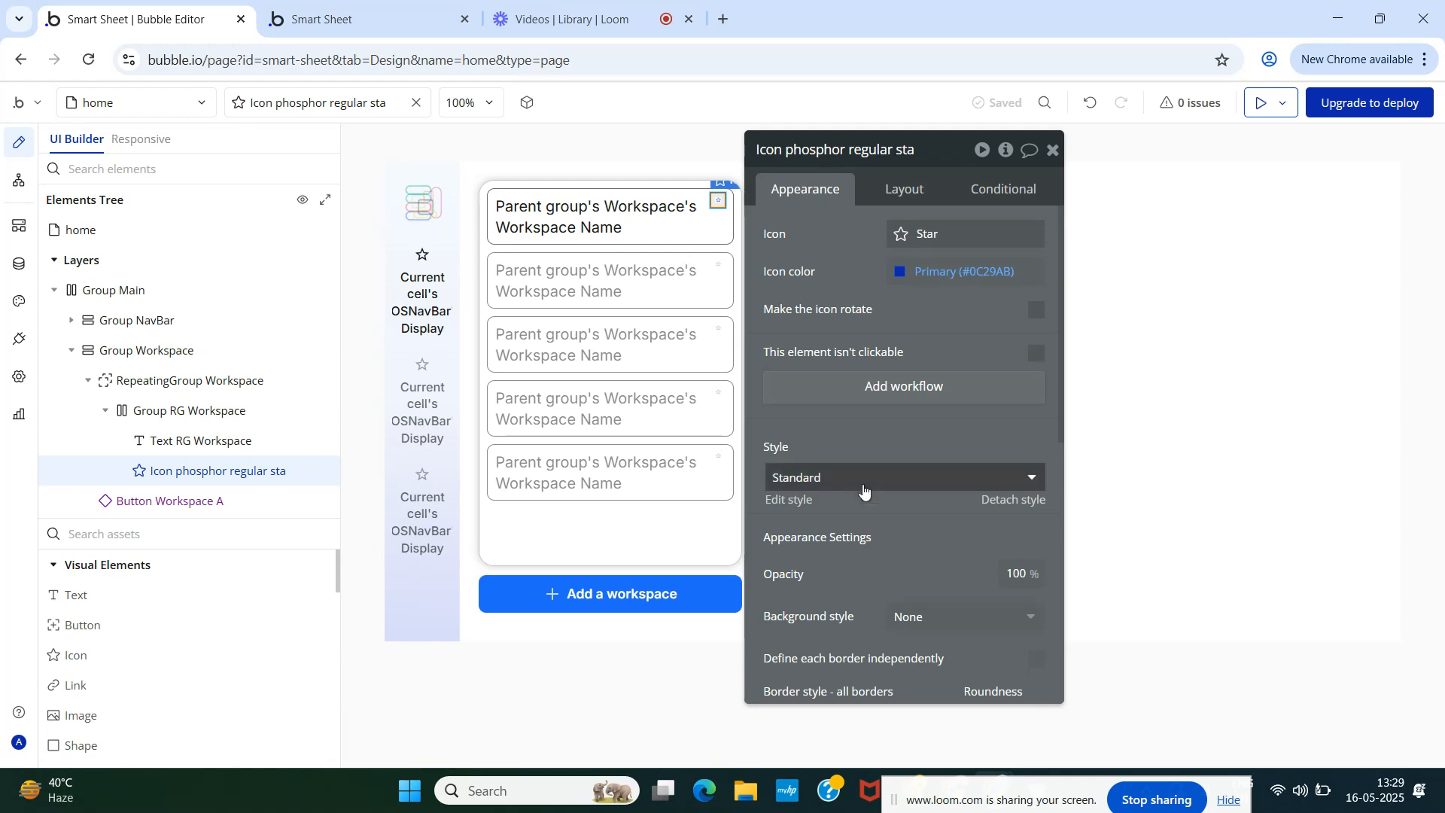
{"action": "left_click_drag", "start_coordinate": [888, 485], "coordinate": [1010, 437]}
- Replace the default star with the Phosphor X-square icon
{"action": "left_click", "coordinate": [1042, 186]}
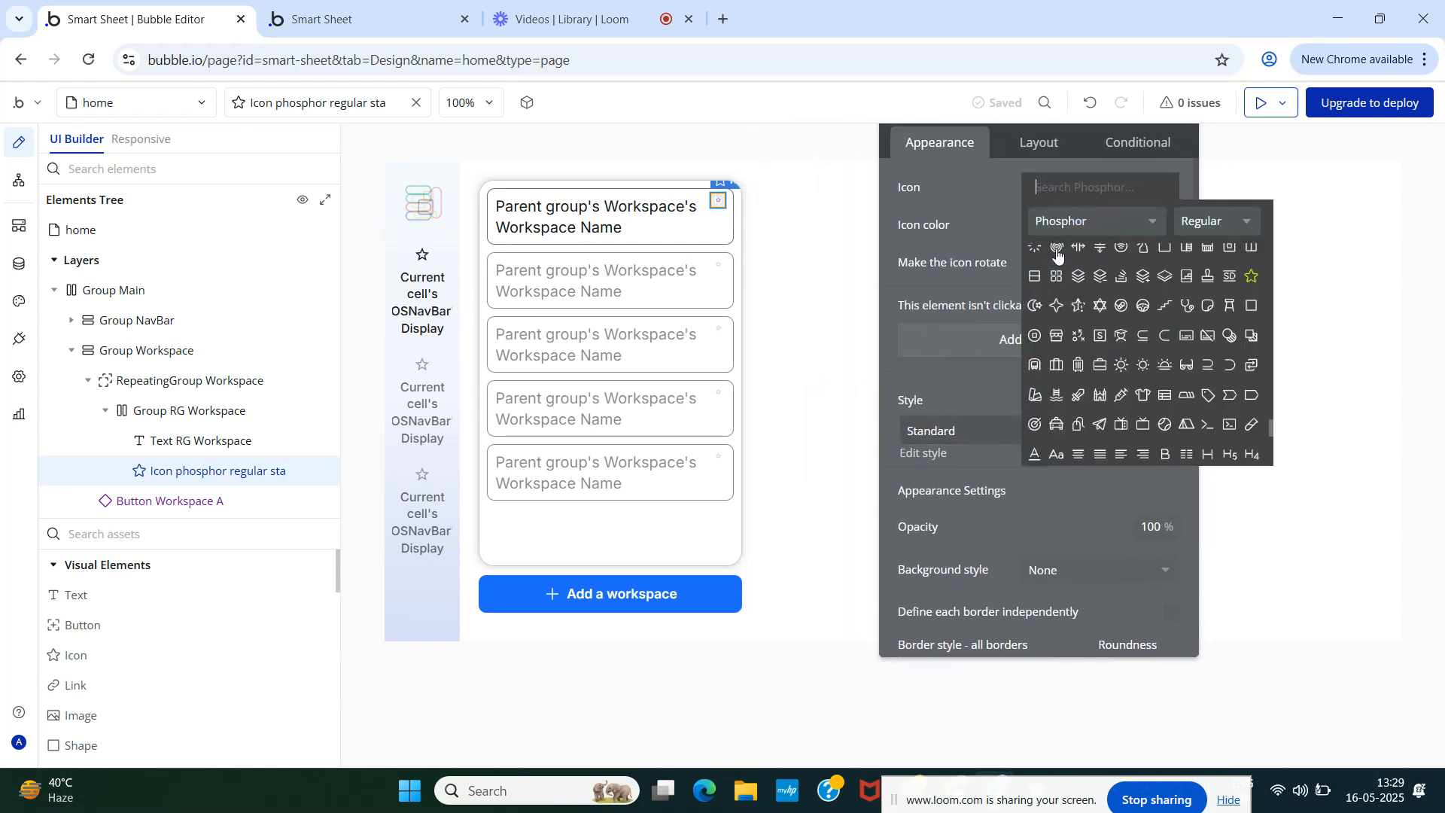
{"action": "type", "text": "de"}
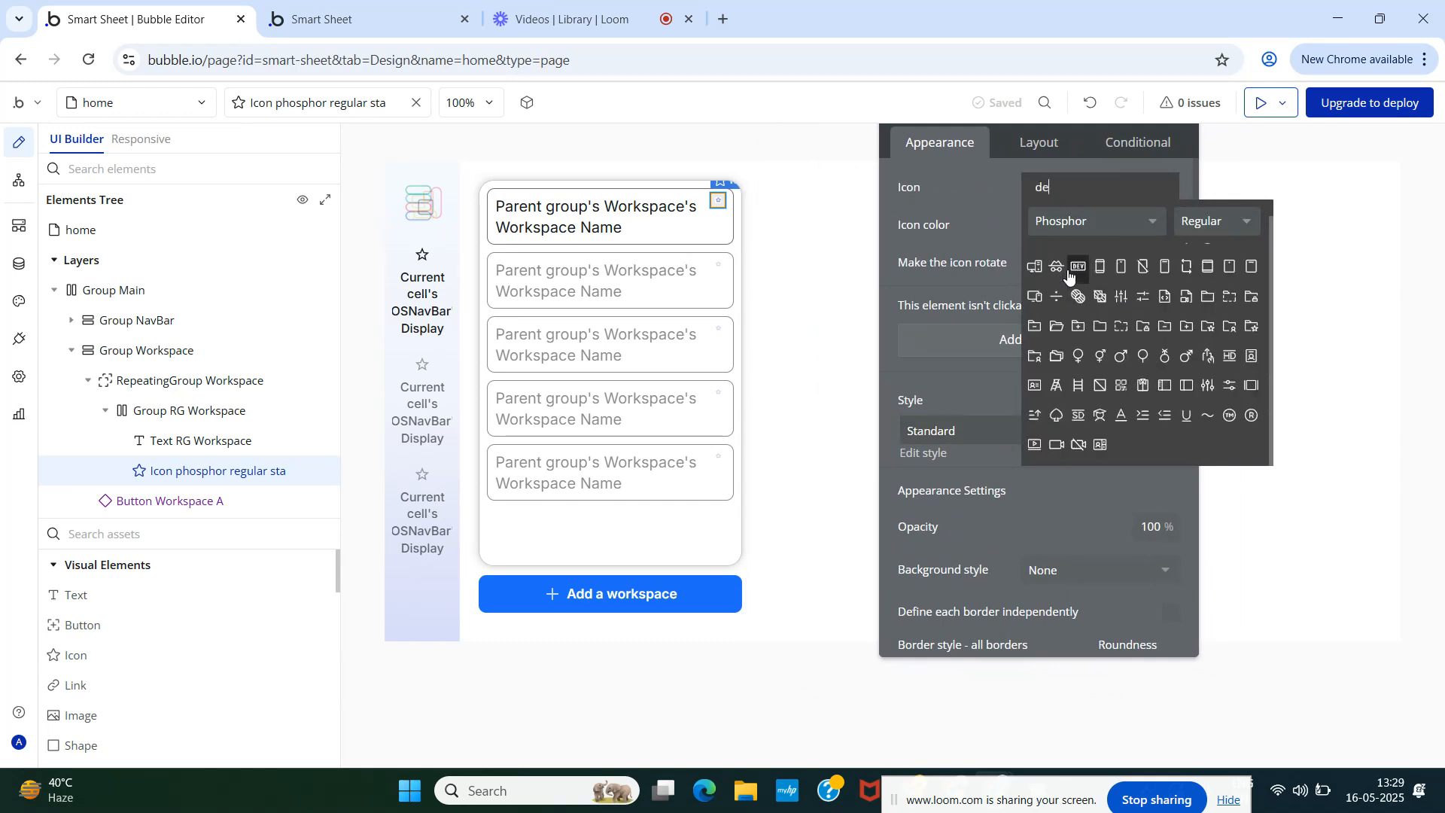
{"action": "type", "text": "l"}
{"action": "key", "text": "BackSpace"}
{"action": "key", "text": "BackSpace"}
{"action": "key", "text": "BackSpace"}
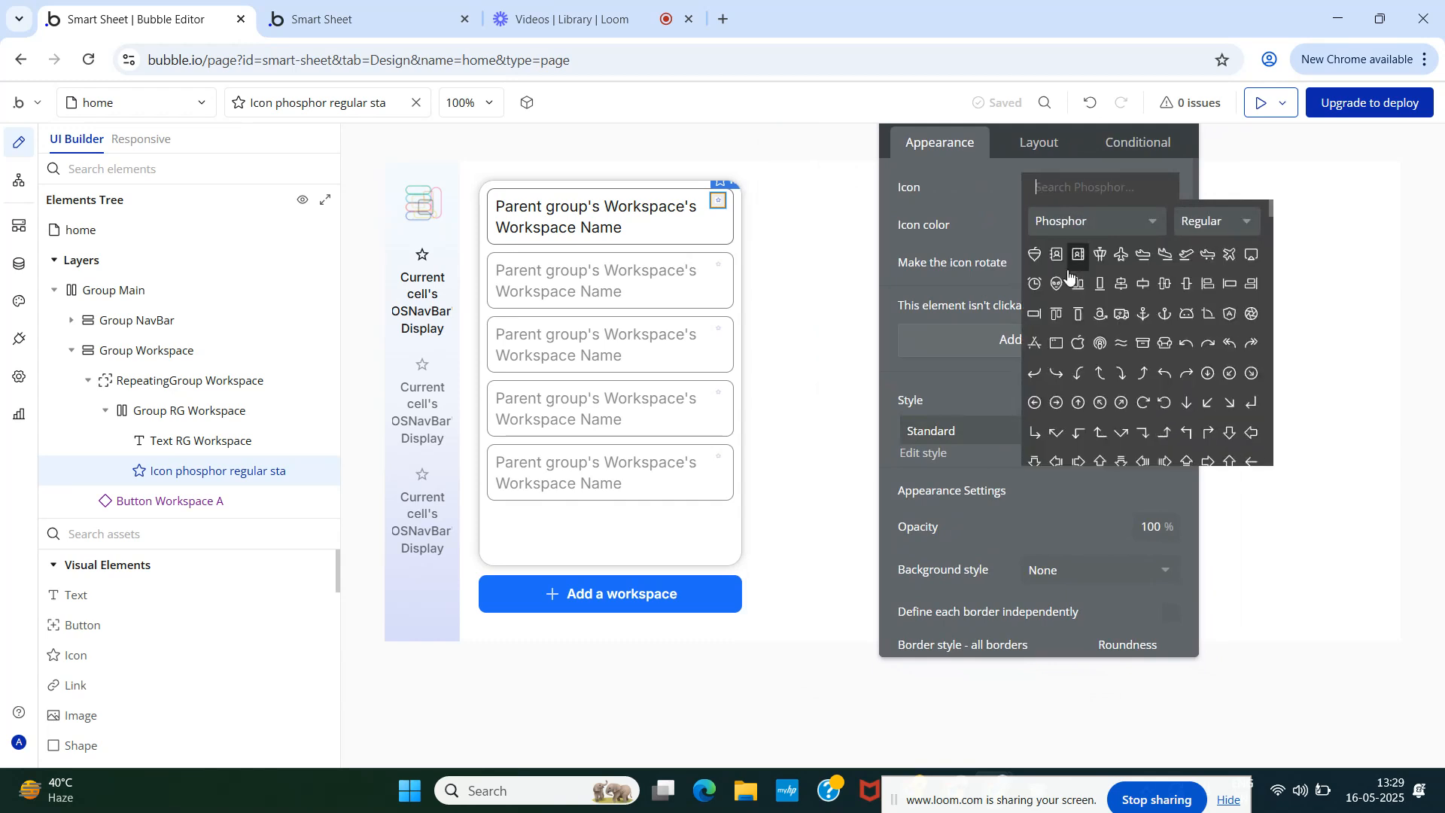
{"action": "type", "text": "bin"}
{"action": "key", "text": "BackSpace"}
{"action": "key", "text": "BackSpace"}
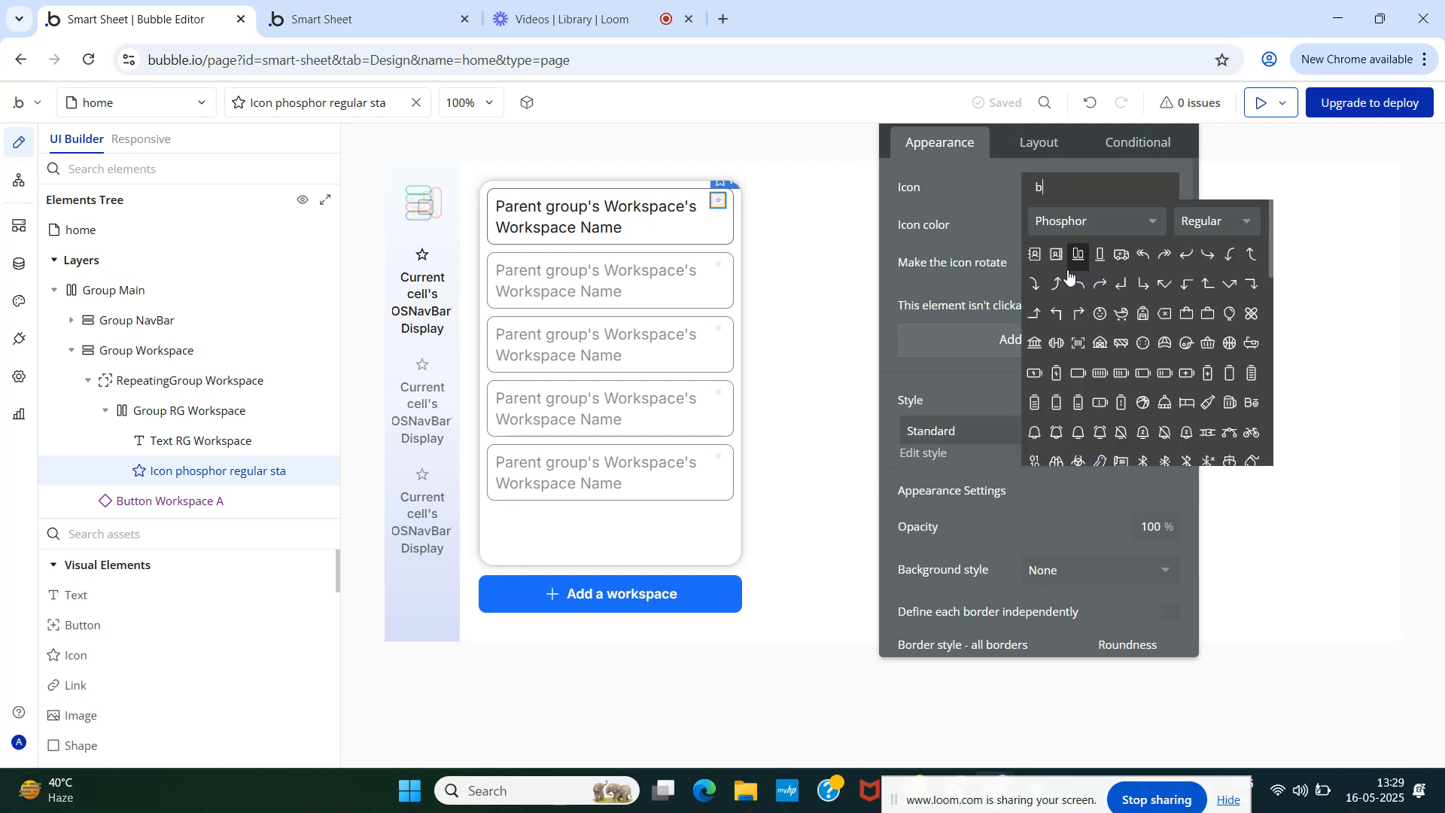
{"action": "scroll", "coordinate": [1099, 323], "scroll_direction": "down", "scroll_amount": 3}
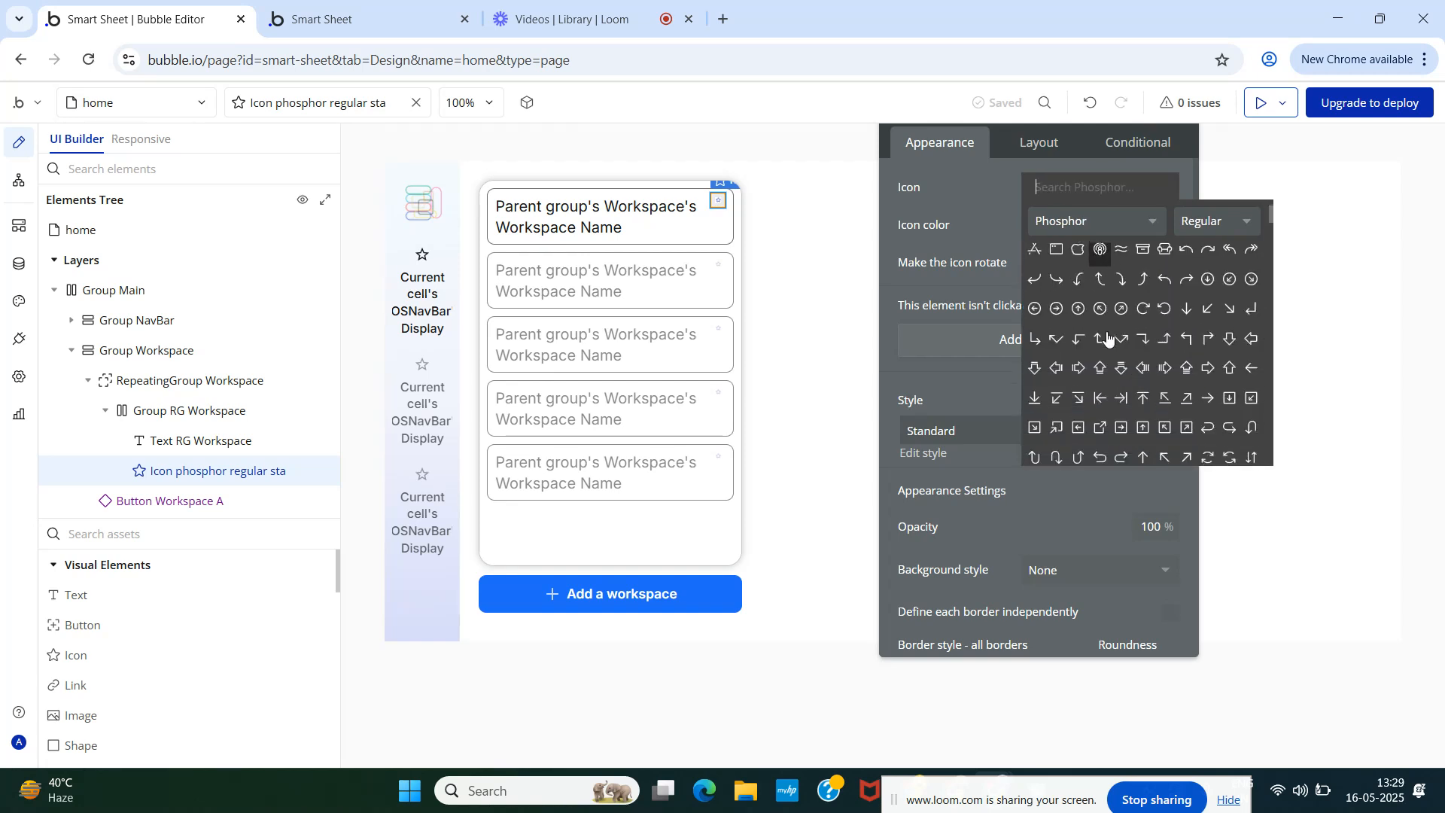
{"action": "scroll", "coordinate": [1156, 364], "scroll_direction": "down", "scroll_amount": 3}
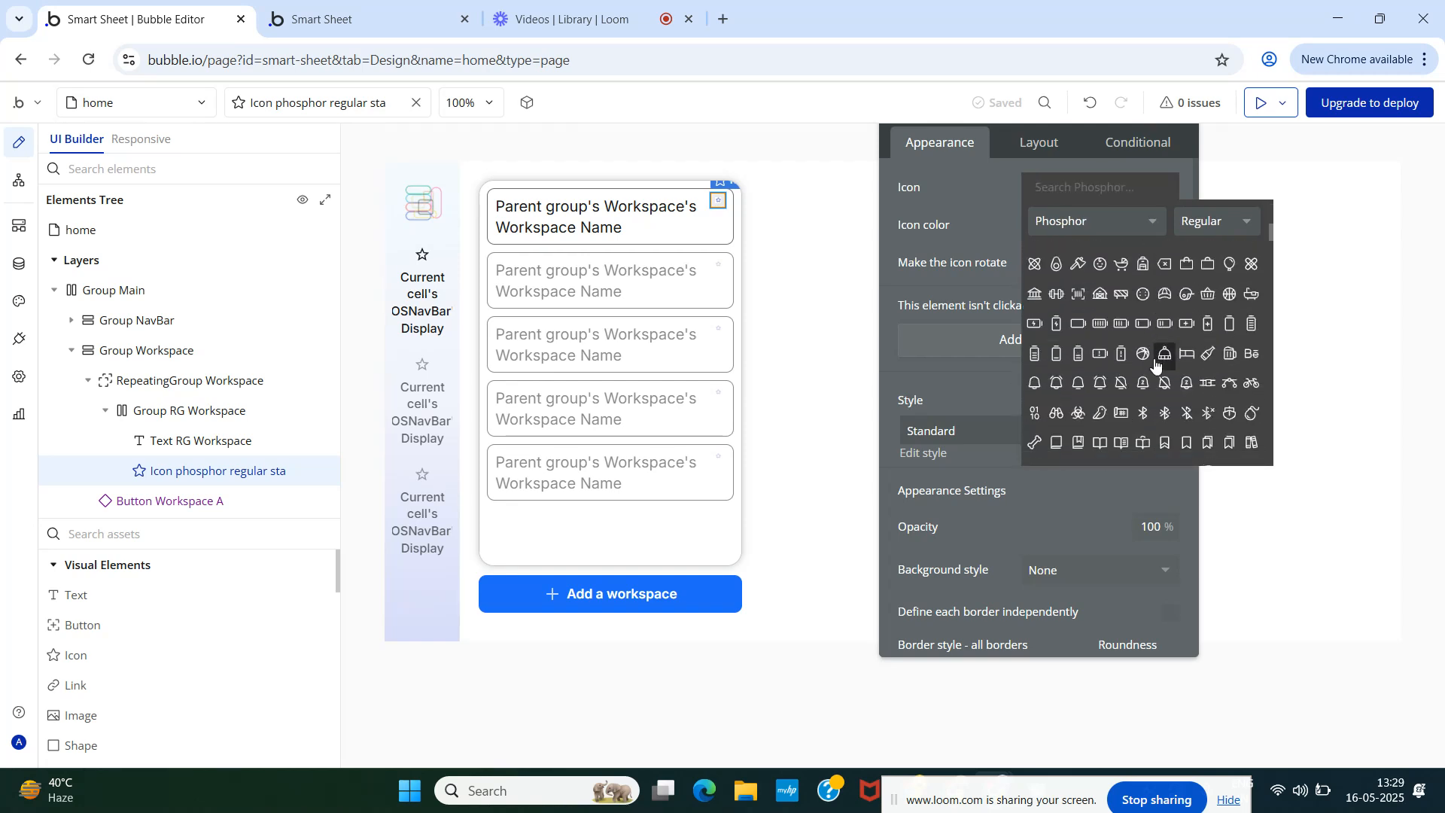
{"action": "scroll", "coordinate": [1157, 364], "scroll_direction": "down", "scroll_amount": 4}
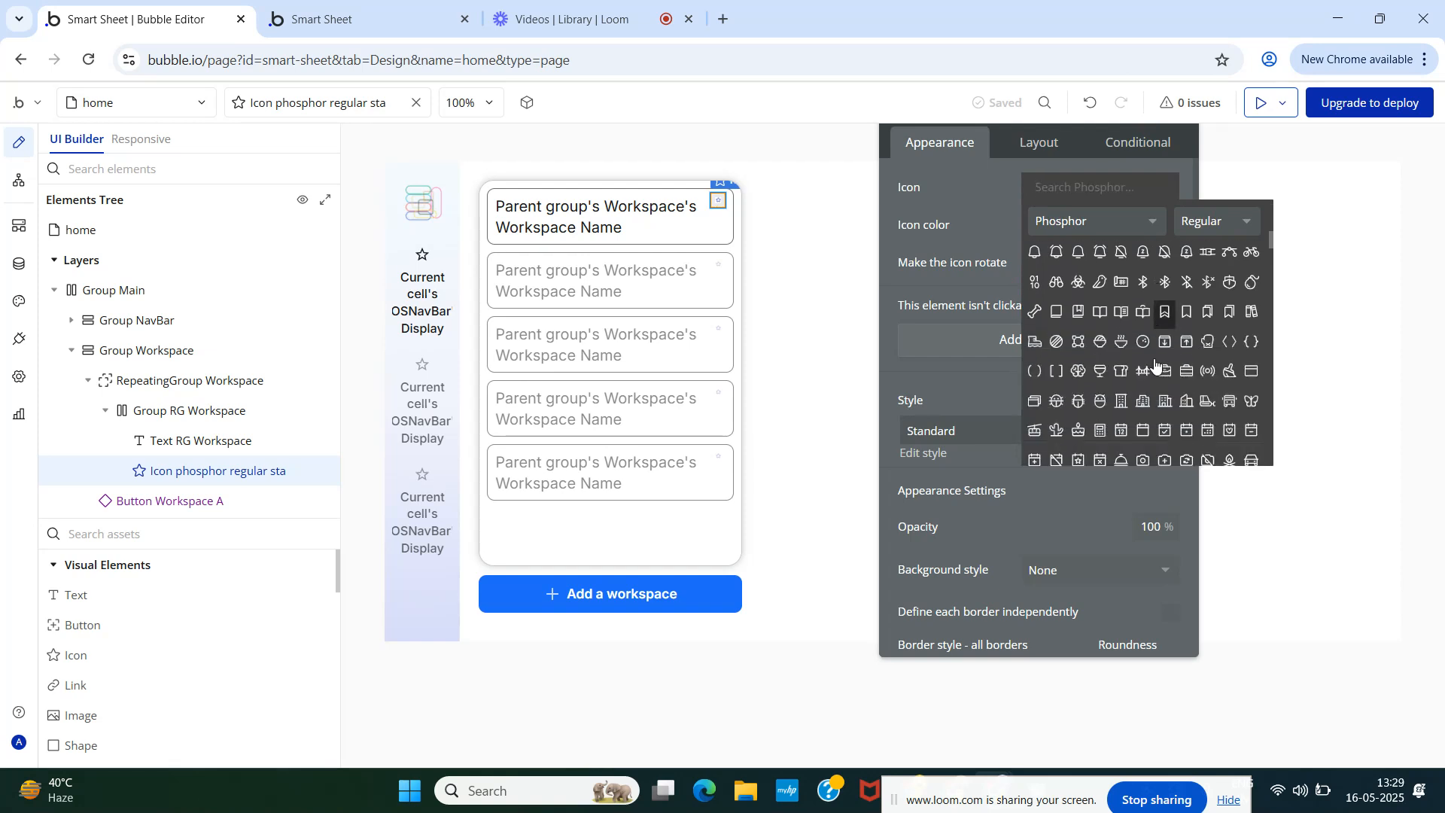
{"action": "scroll", "coordinate": [1156, 364], "scroll_direction": "down", "scroll_amount": 2}
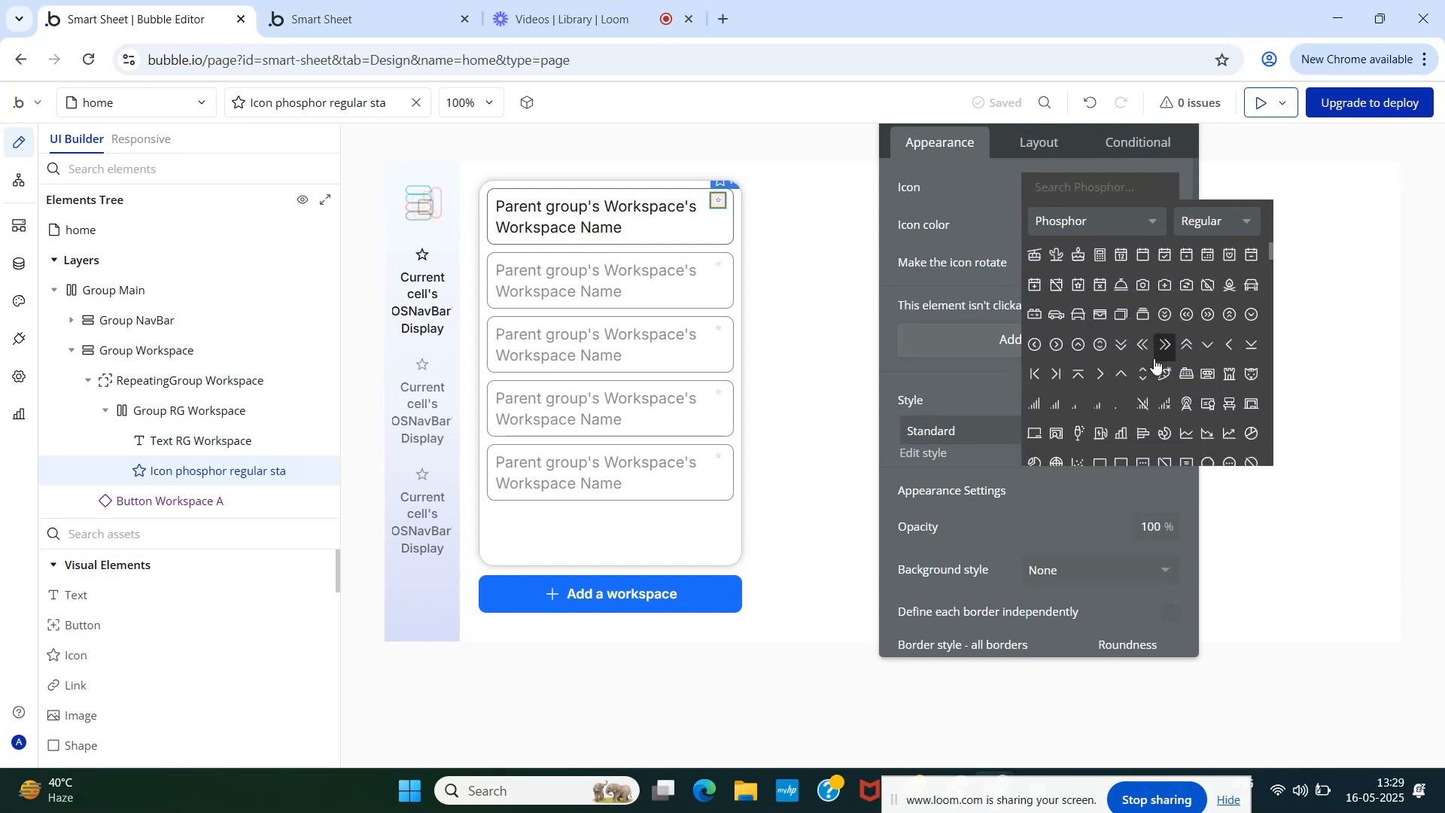
{"action": "scroll", "coordinate": [1157, 364], "scroll_direction": "down", "scroll_amount": 5}
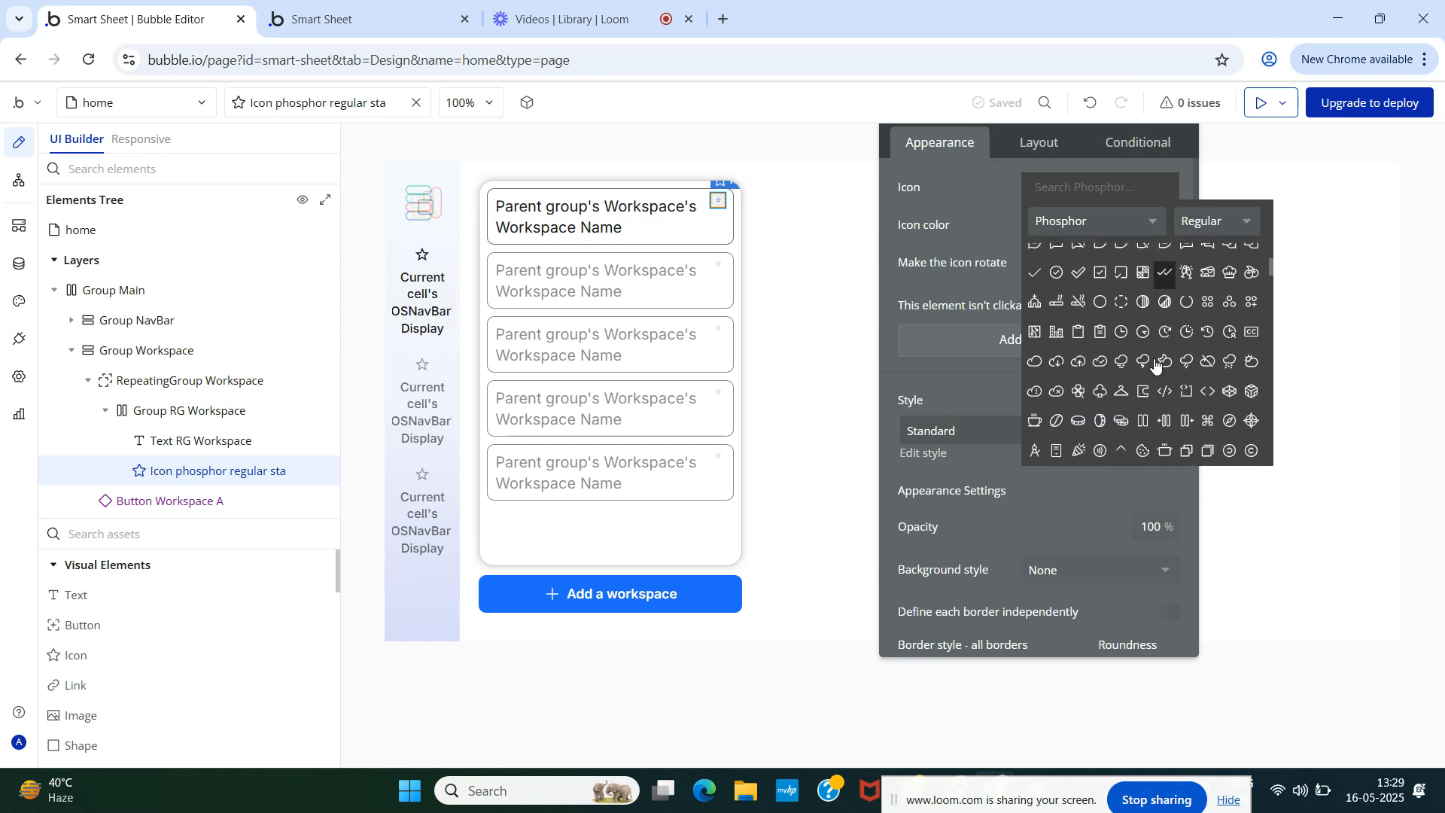
{"action": "scroll", "coordinate": [1157, 363], "scroll_direction": "down", "scroll_amount": 5}
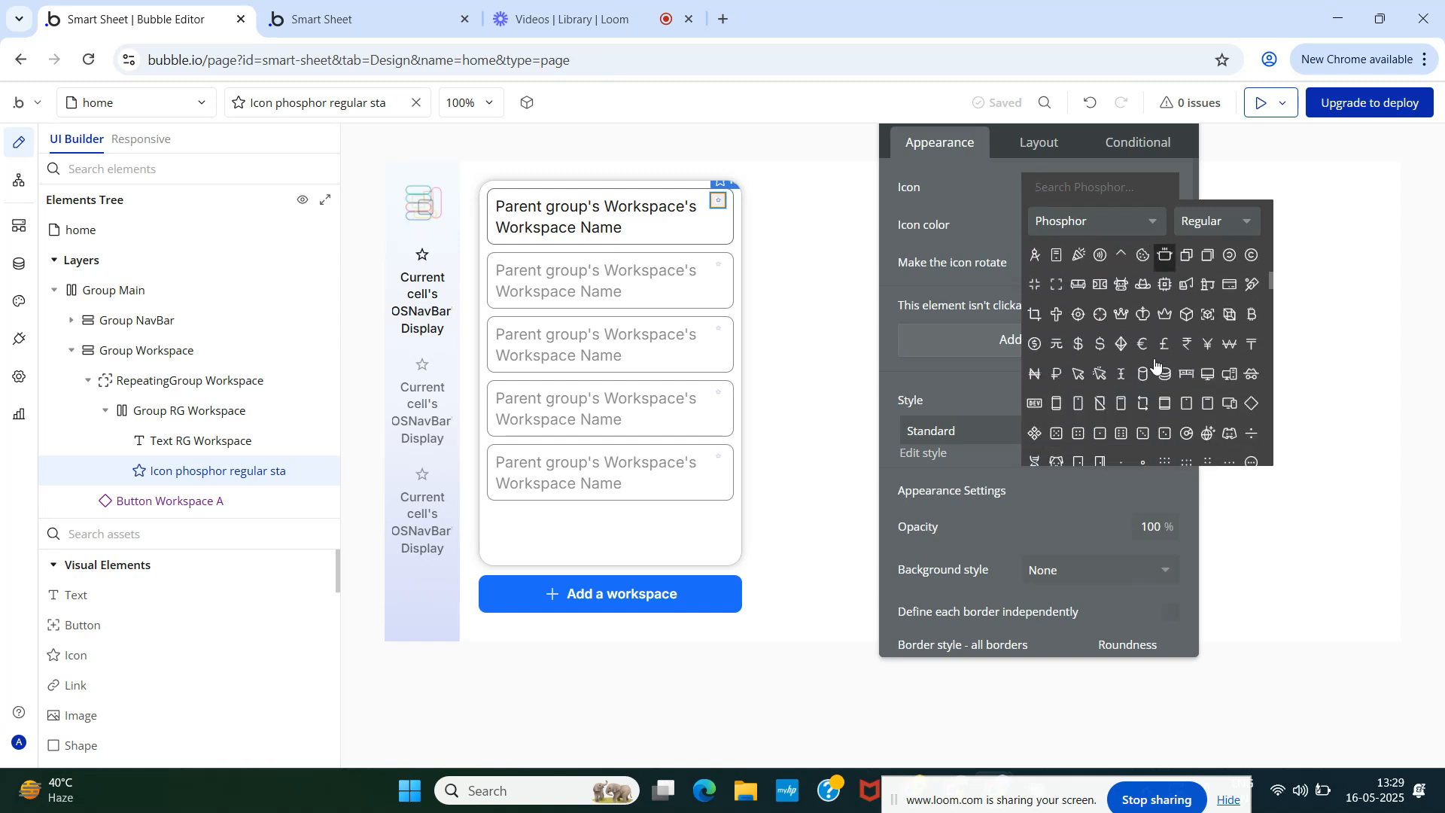
{"action": "scroll", "coordinate": [1156, 364], "scroll_direction": "down", "scroll_amount": 5}
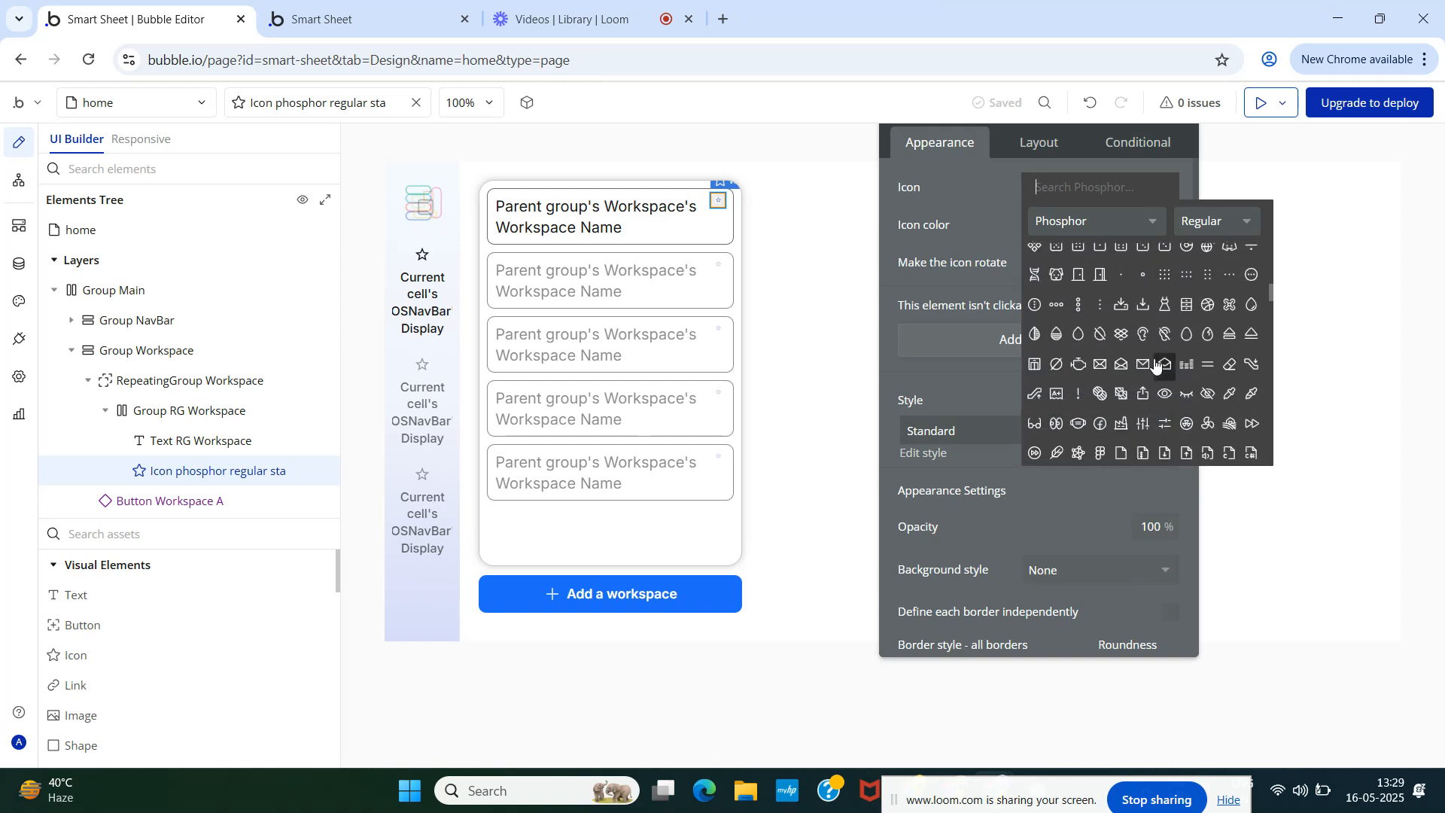
{"action": "scroll", "coordinate": [1157, 363], "scroll_direction": "down", "scroll_amount": 3}
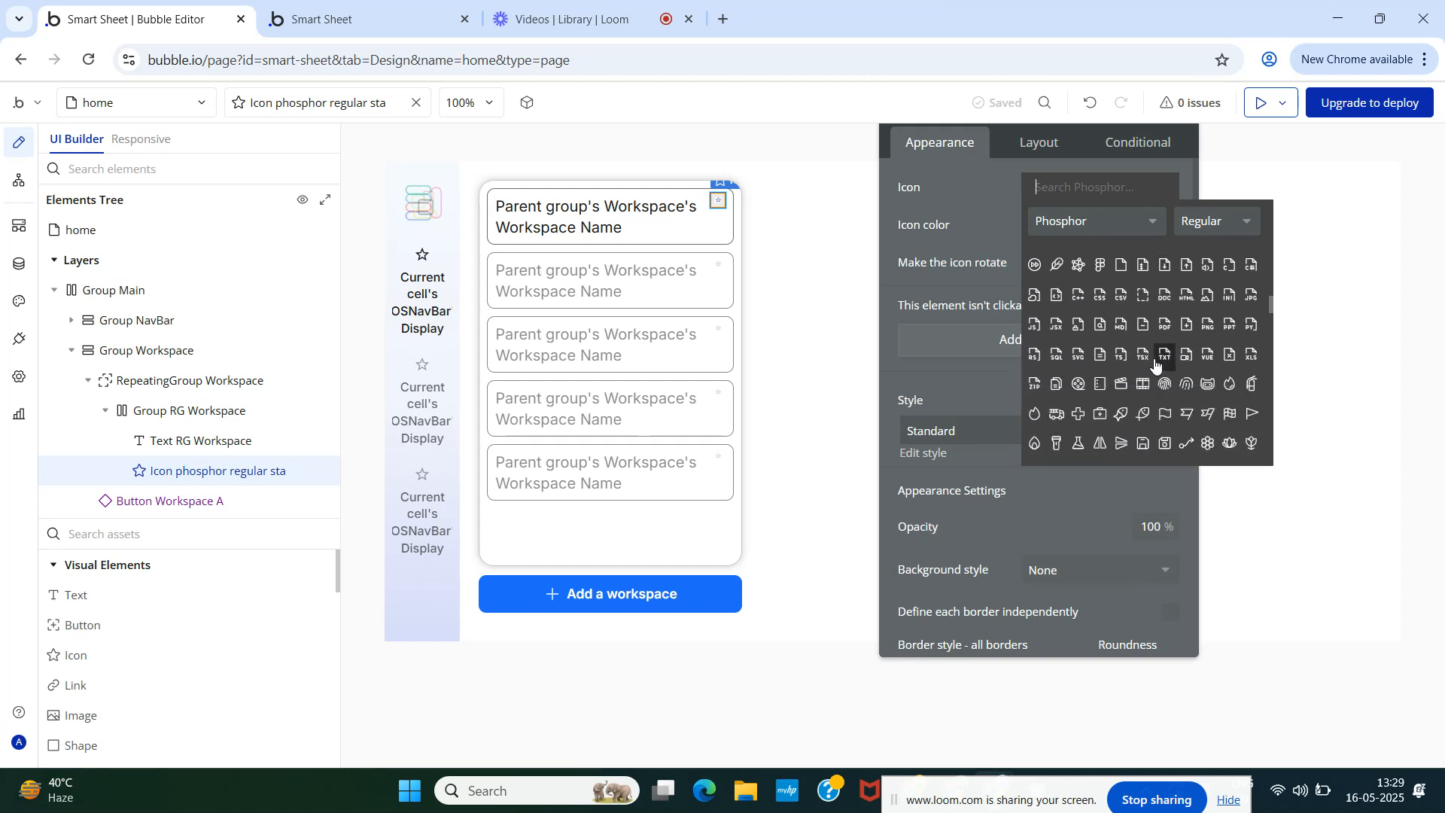
{"action": "type", "text": "ved"}
{"action": "key", "text": "BackSpace"}
{"action": "key", "text": "BackSpace"}
{"action": "key", "text": "BackSpace"}
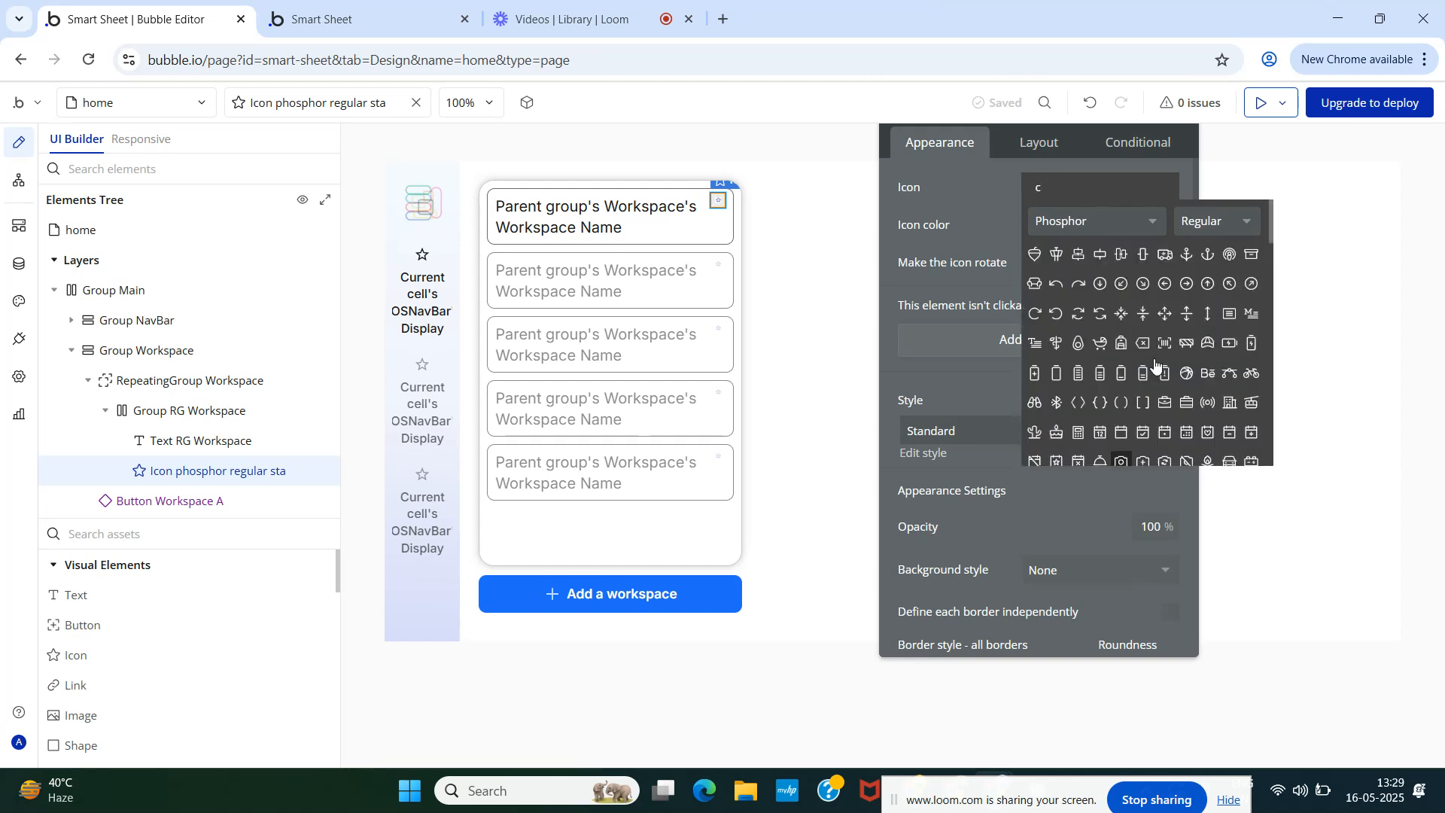
{"action": "type", "text": "x"}
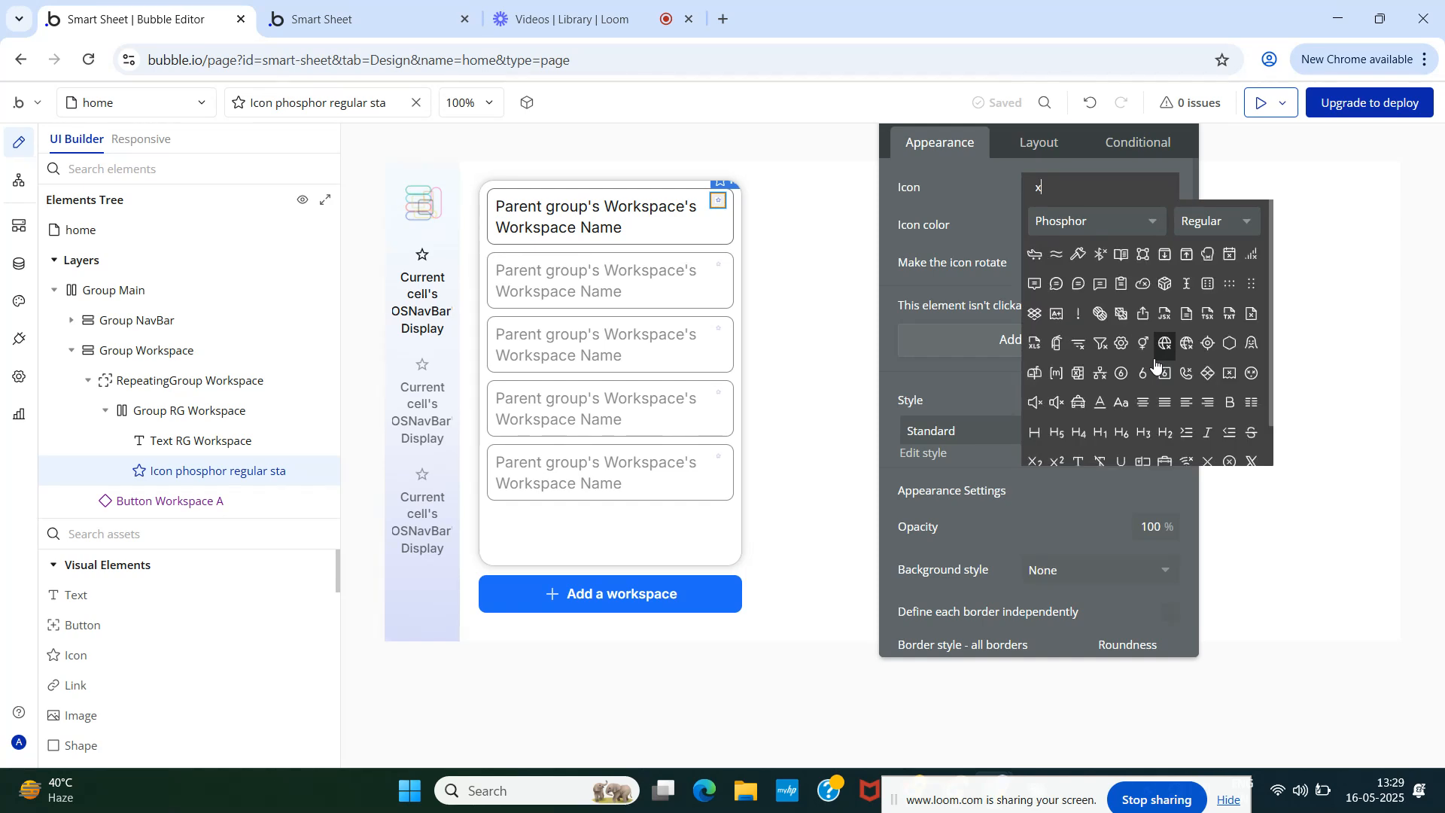
{"action": "scroll", "coordinate": [1157, 364], "scroll_direction": "down", "scroll_amount": 2}
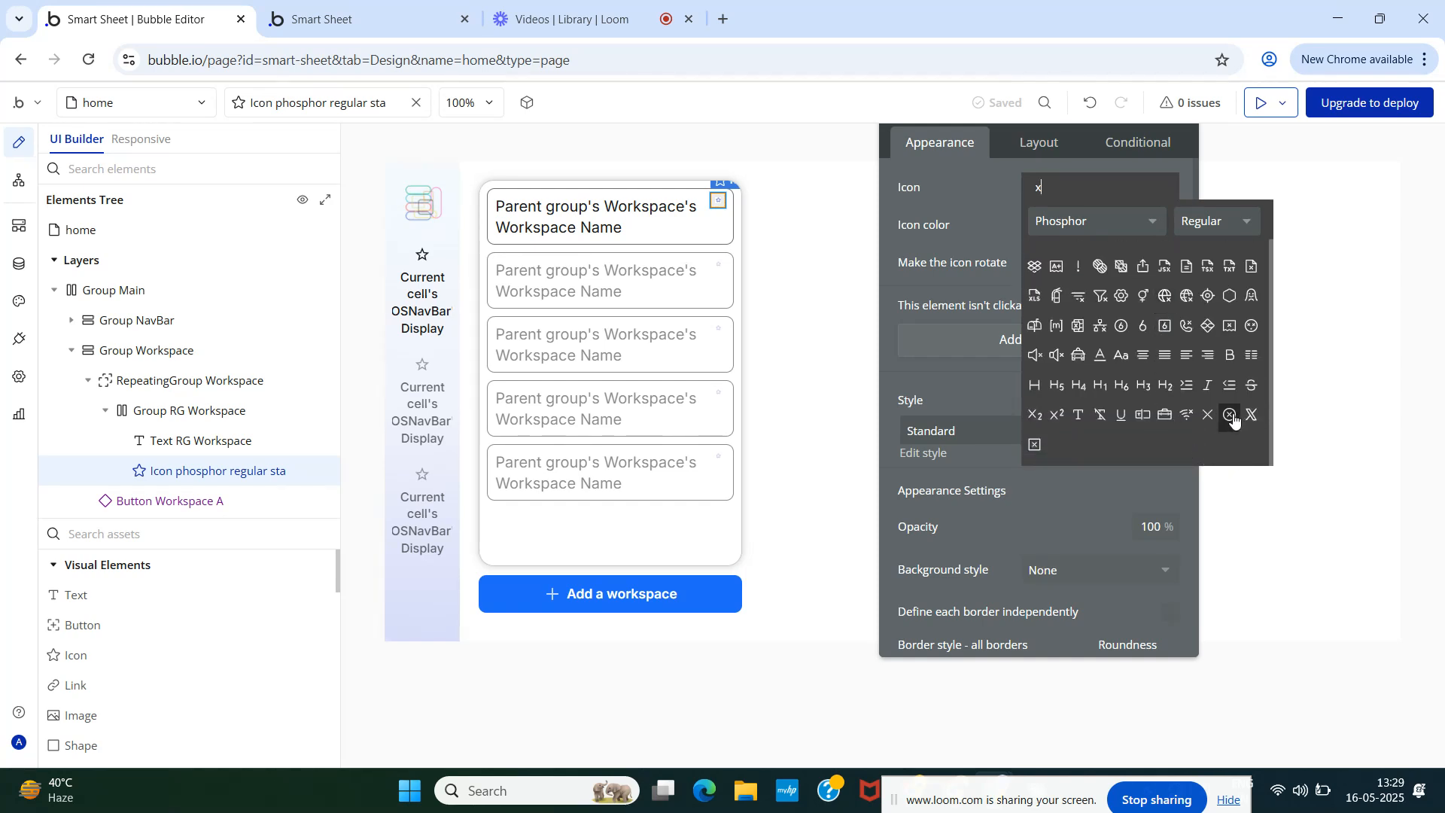
{"action": "left_click", "coordinate": [1036, 446]}
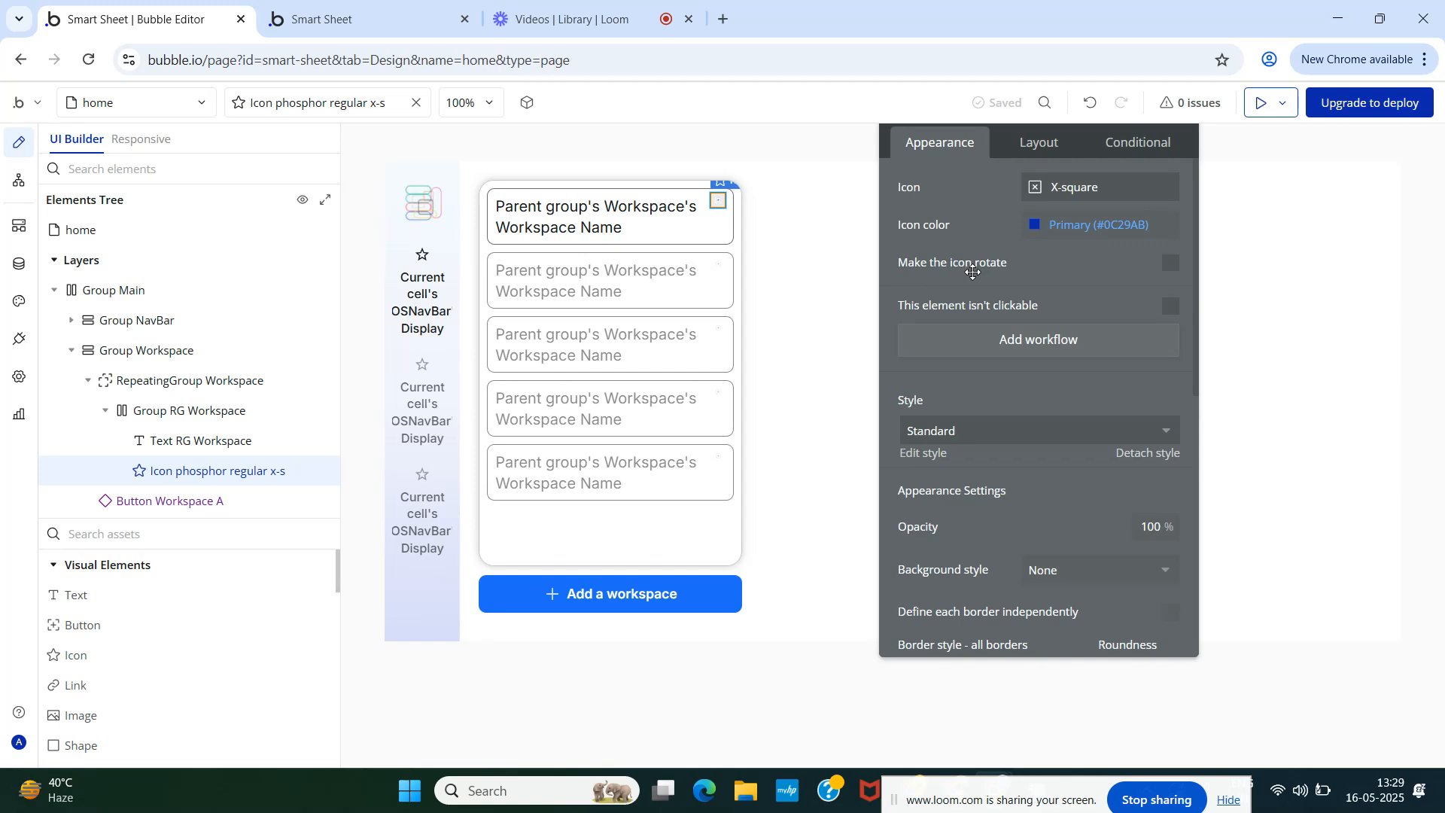
- Colour the X-square icon Destructive 40 (#F9B3A9), after briefly trying Destructive 50
{"action": "left_click", "coordinate": [1036, 231]}
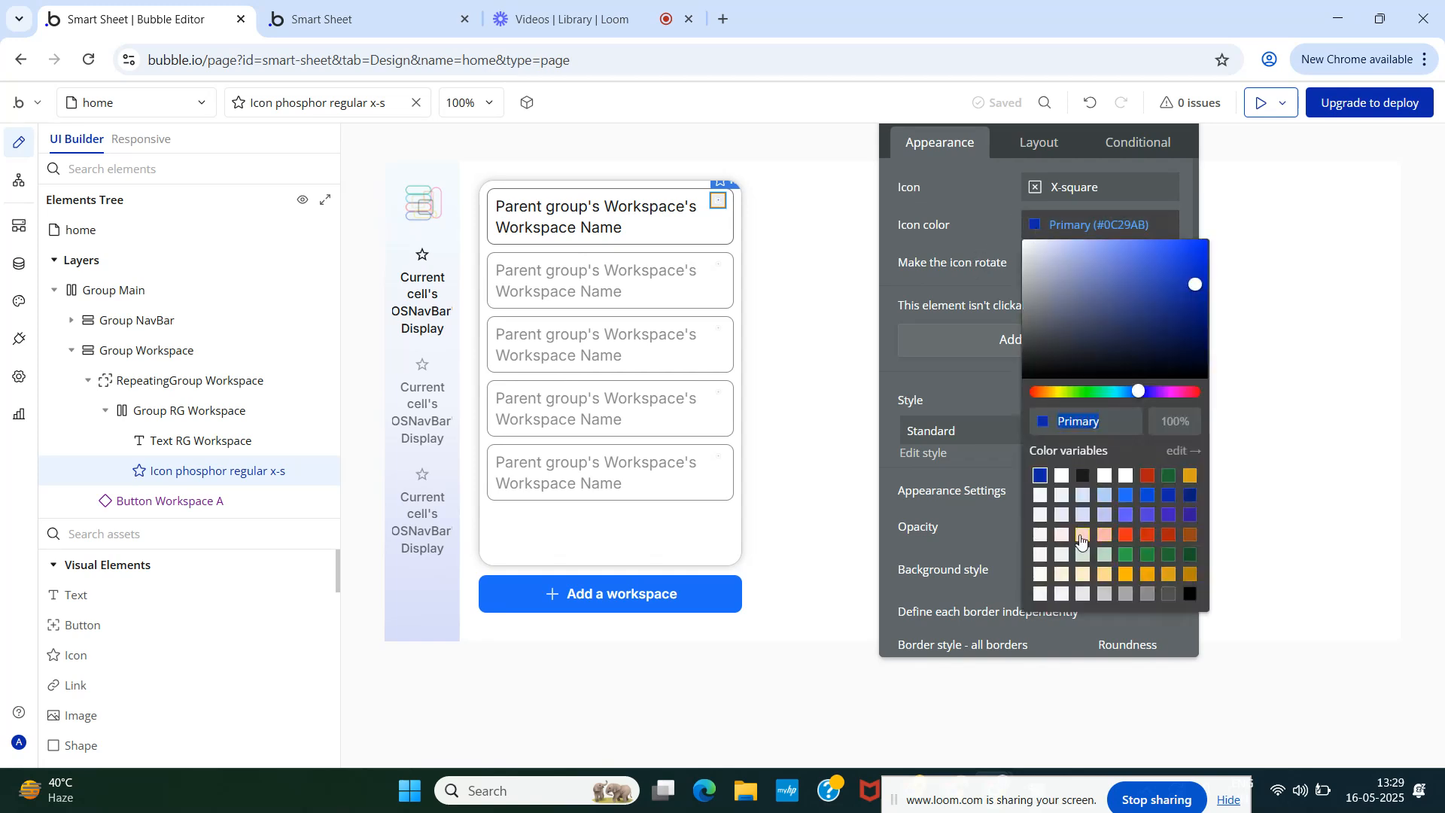
{"action": "left_click", "coordinate": [1106, 536]}
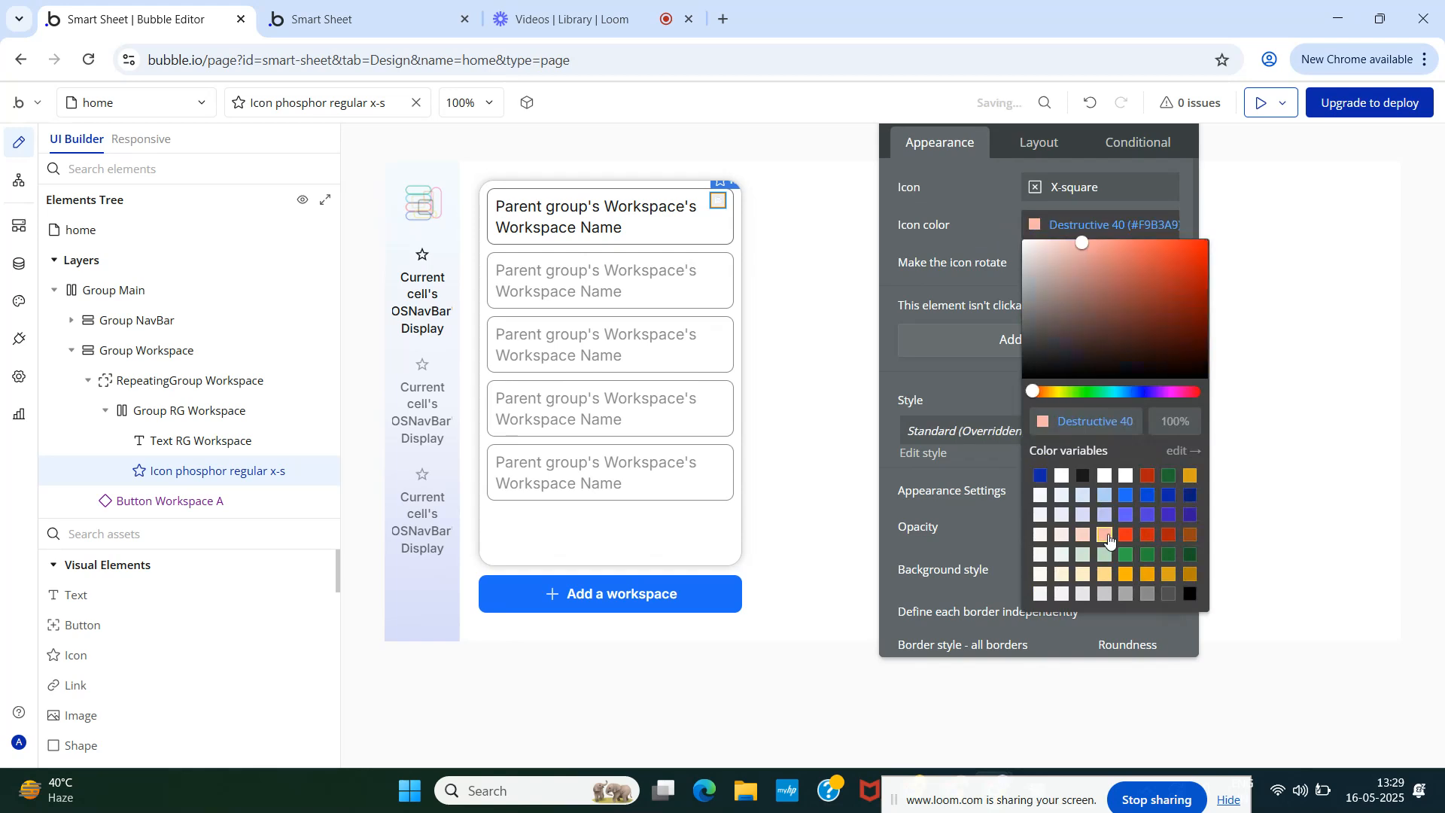
{"action": "left_click", "coordinate": [1125, 536]}
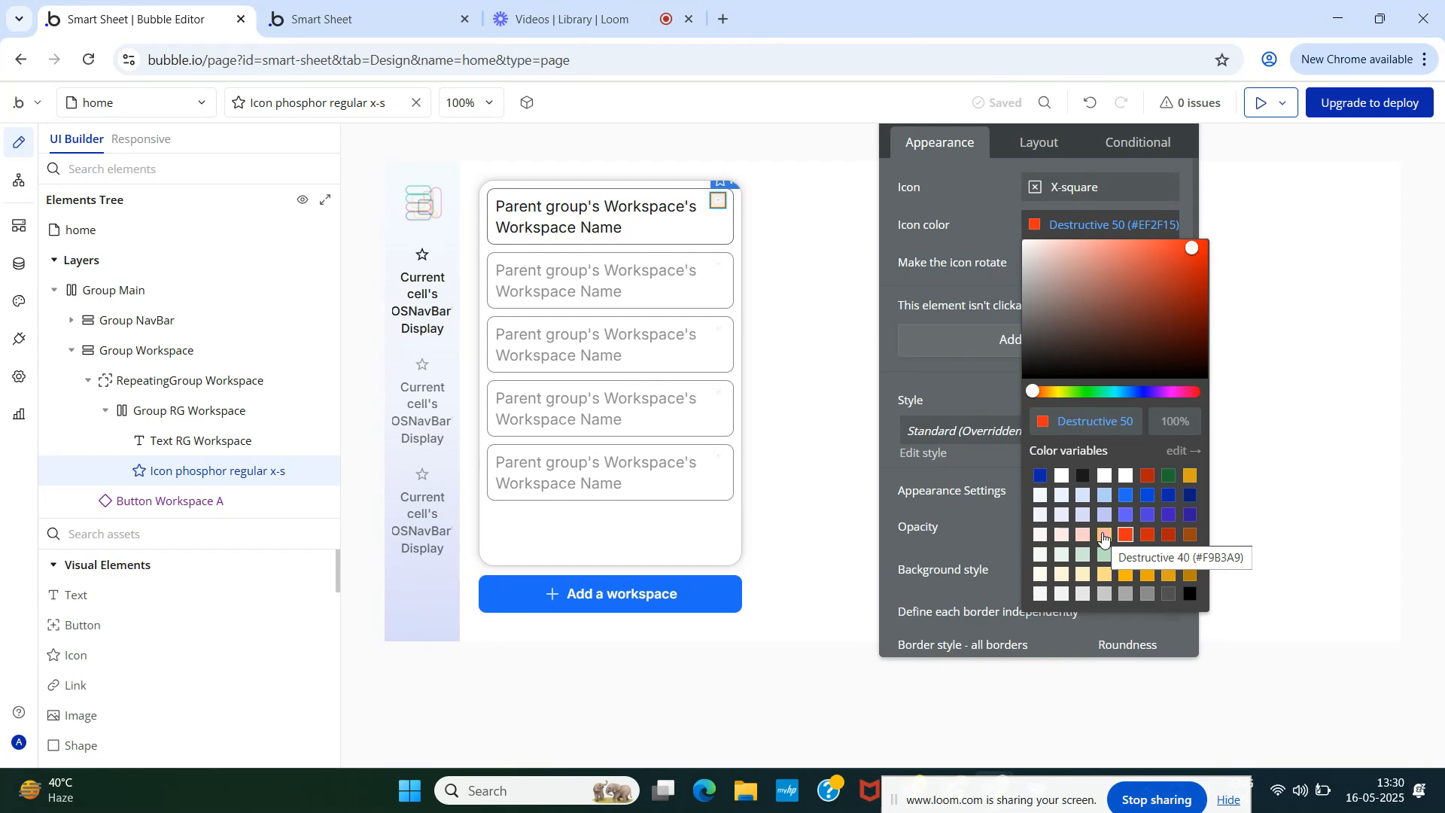
{"action": "left_click", "coordinate": [1104, 536]}
{"action": "left_click", "coordinate": [953, 225]}
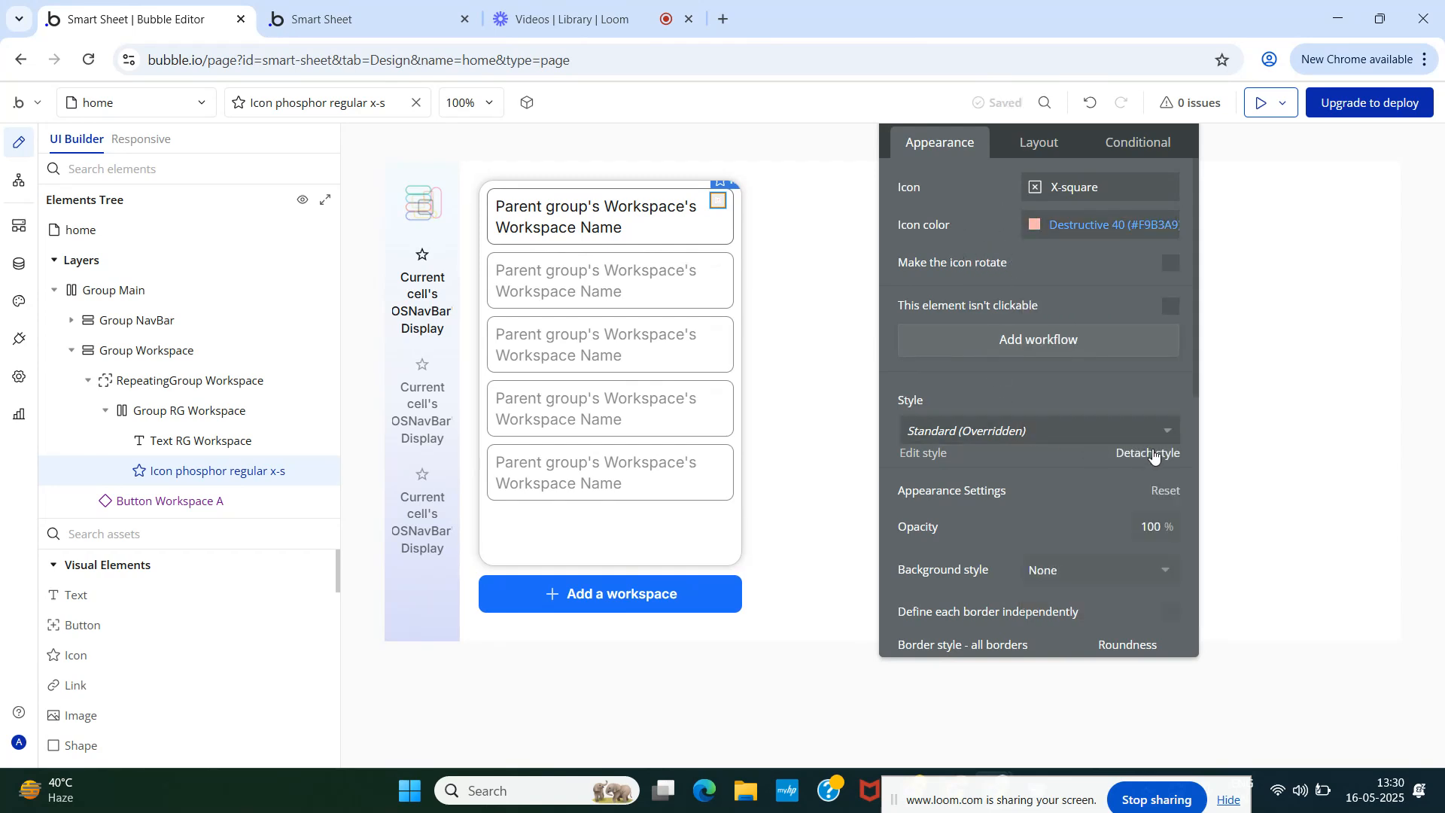
- Set the X-square icon's top, bottom, left and right padding to 0 px, then view it live
{"action": "left_click_drag", "start_coordinate": [961, 243], "coordinate": [958, 300]}
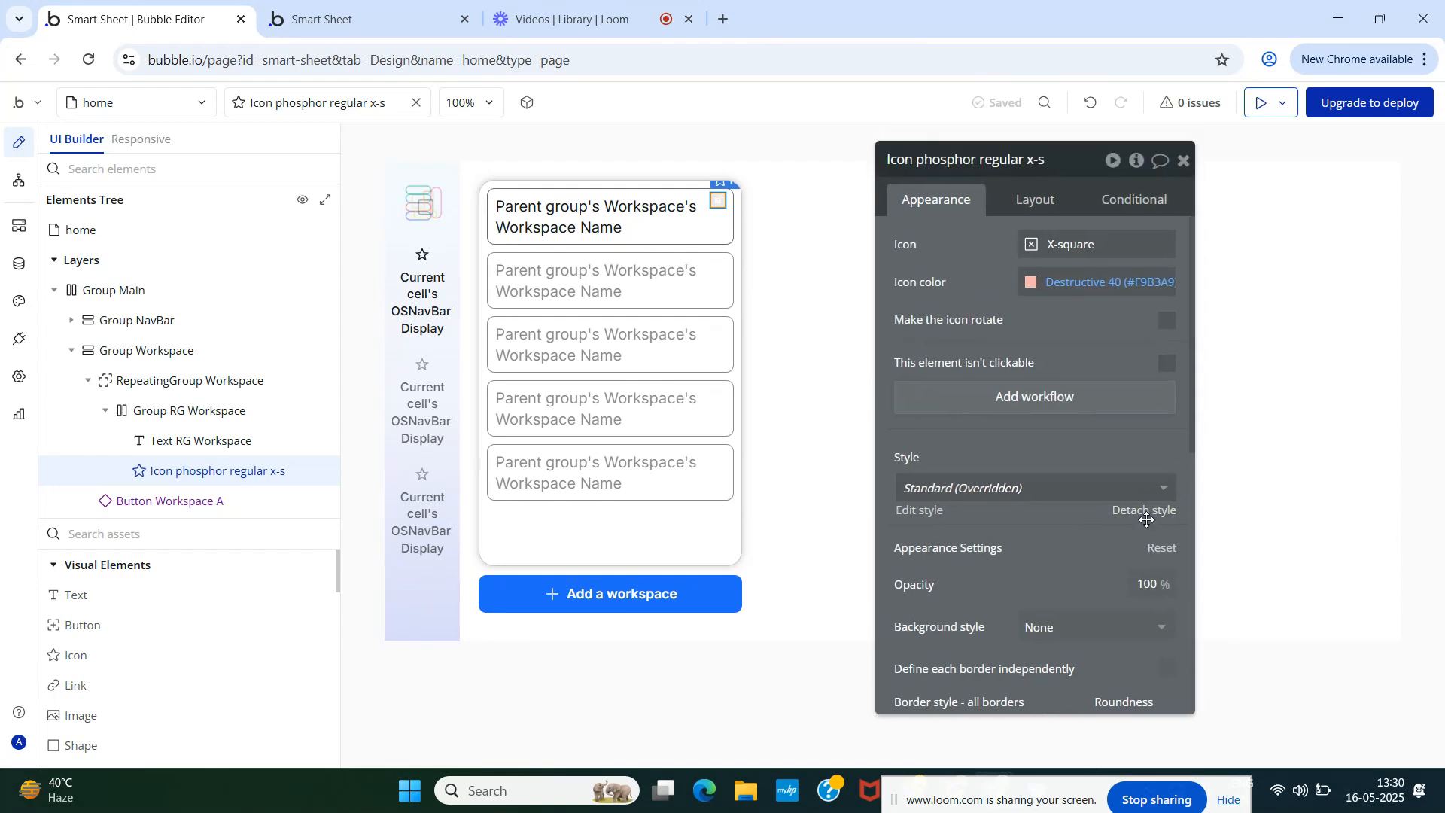
{"action": "left_click", "coordinate": [1032, 198]}
{"action": "scroll", "coordinate": [1032, 565], "scroll_direction": "down", "scroll_amount": 2}
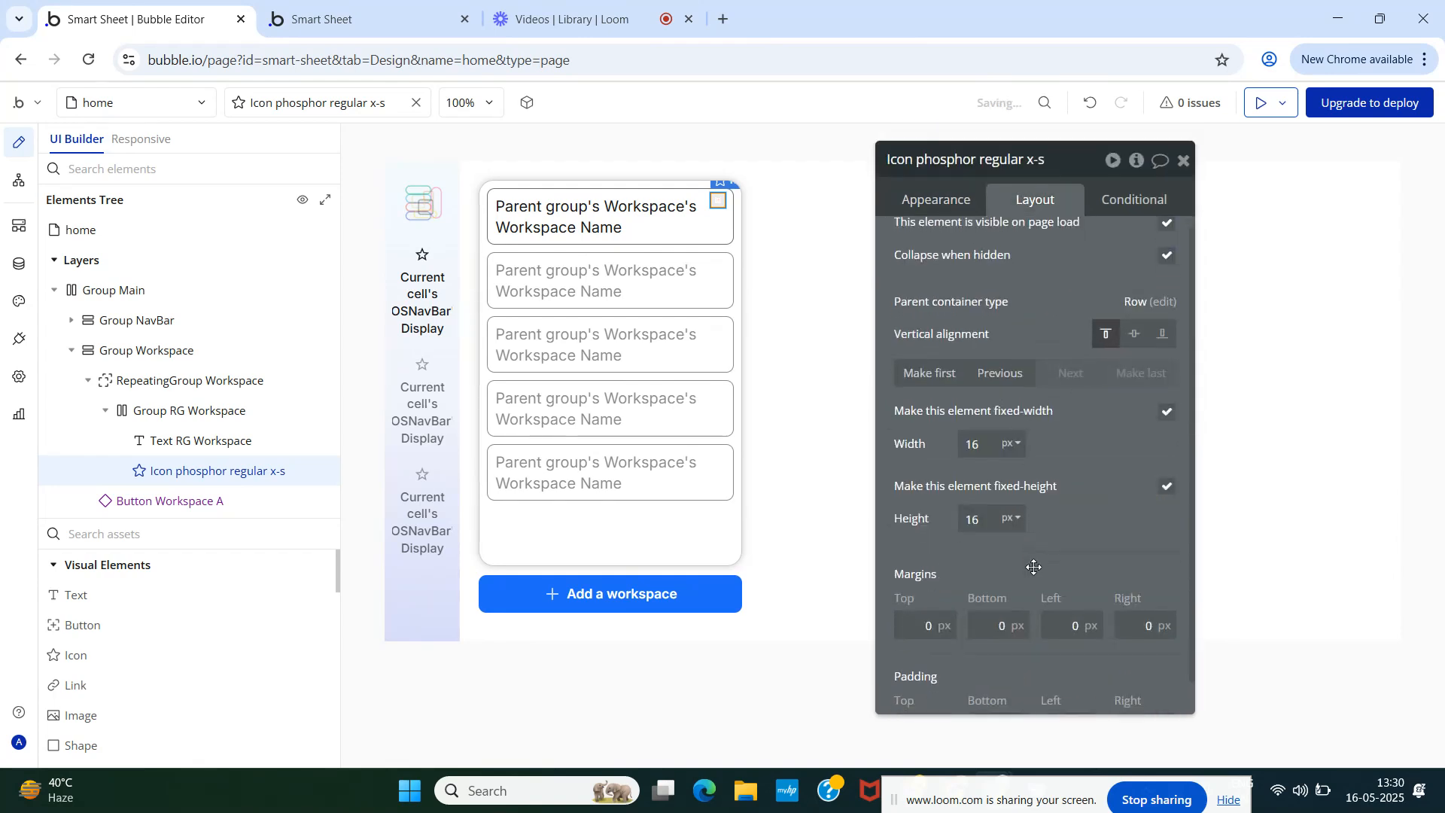
{"action": "double_click", "coordinate": [924, 695]}
{"action": "type", "text": "0"}
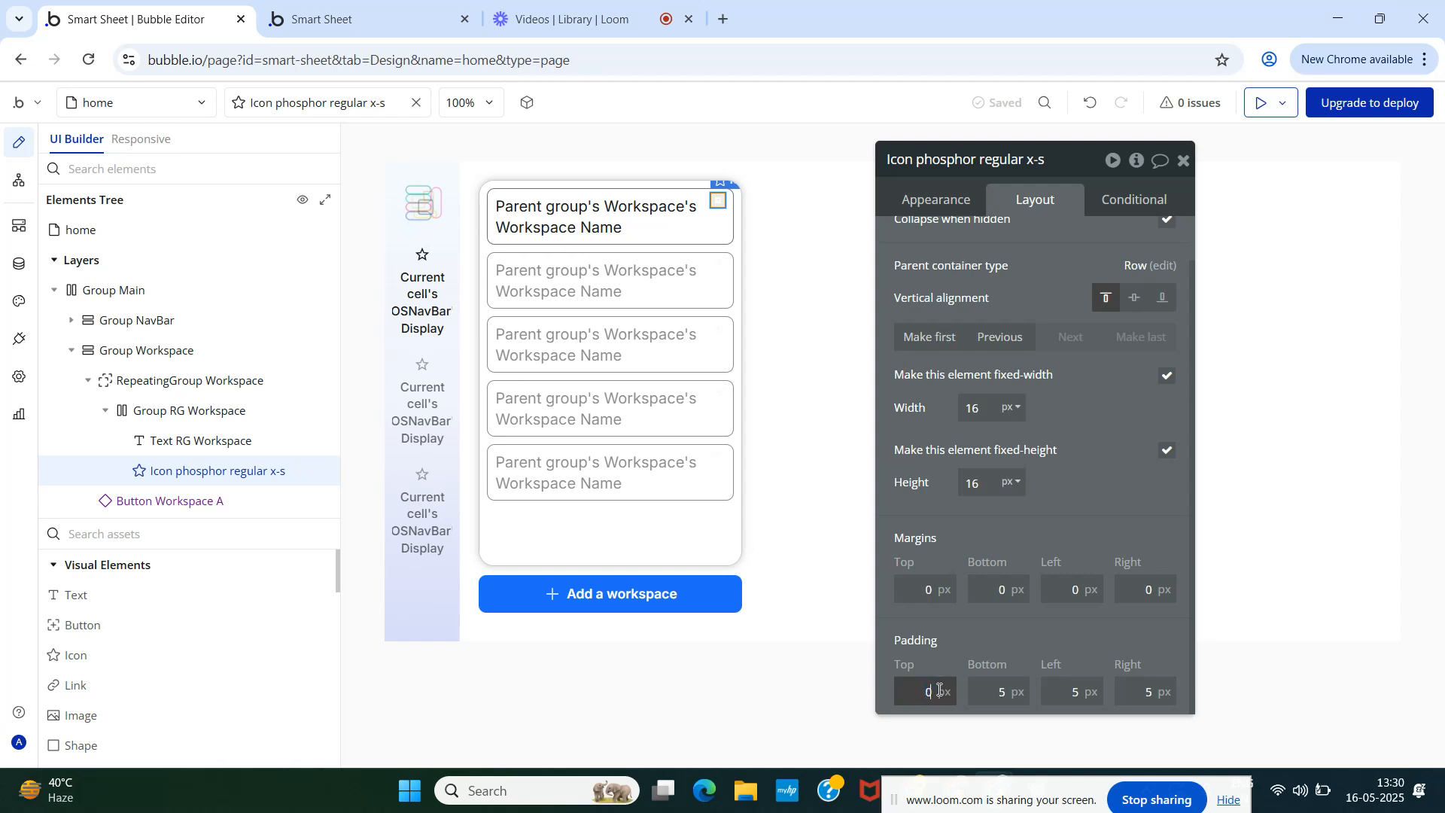
{"action": "double_click", "coordinate": [1017, 693]}
{"action": "type", "text": "0"}
{"action": "double_click", "coordinate": [1075, 692]}
{"action": "type", "text": "0"}
{"action": "double_click", "coordinate": [1147, 693]}
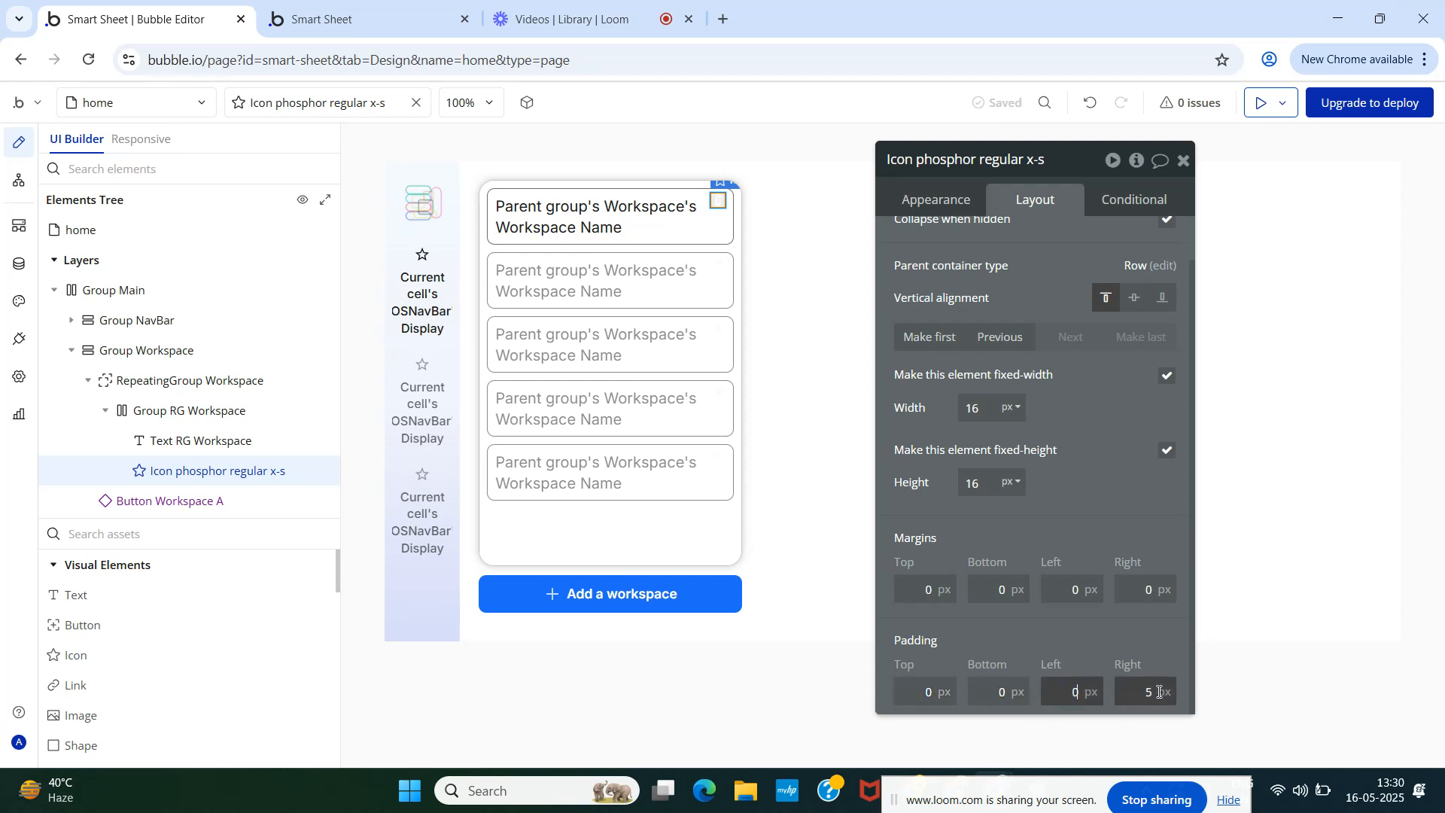
{"action": "type", "text": "0"}
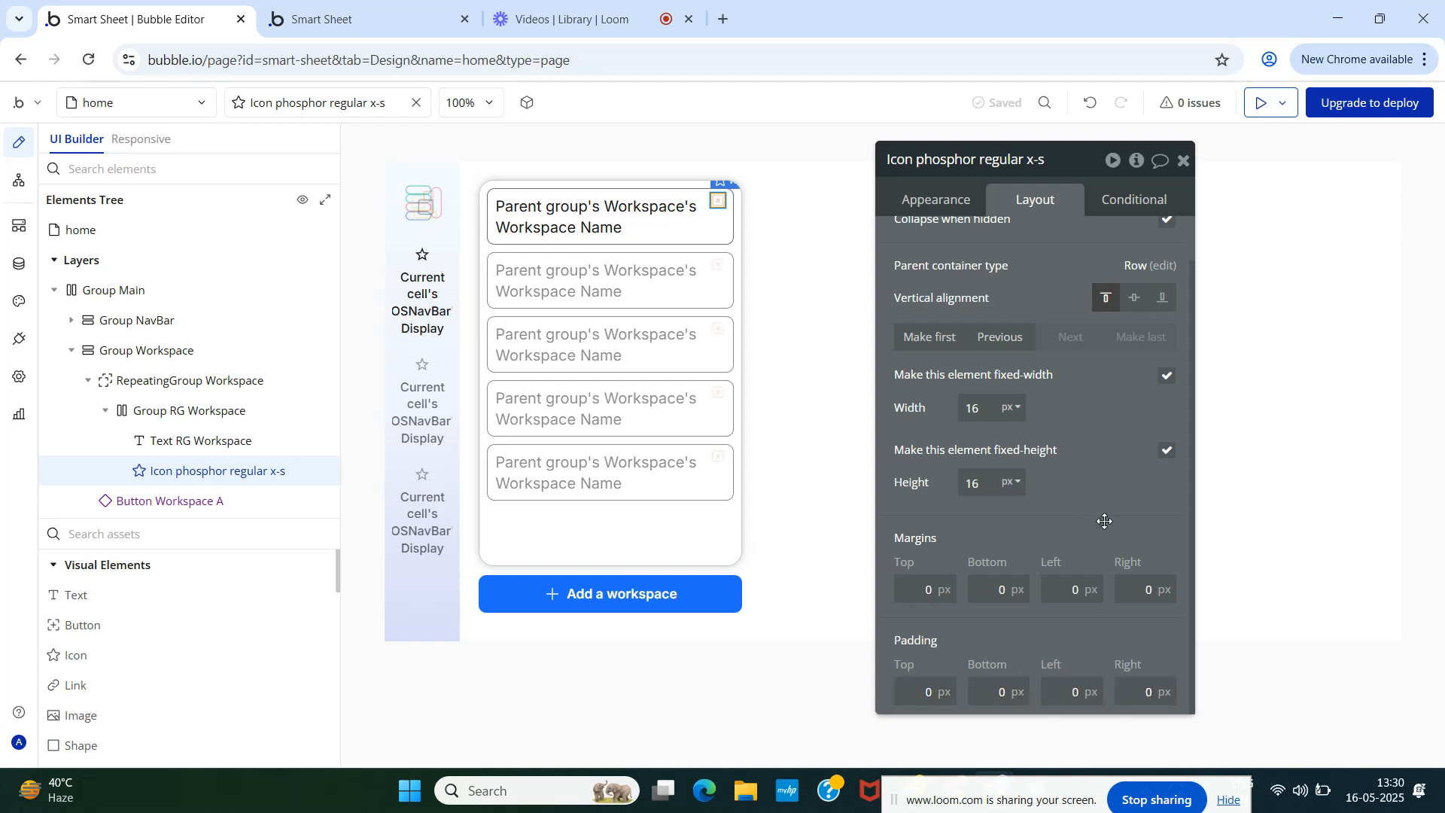
{"action": "double_click", "coordinate": [980, 406]}
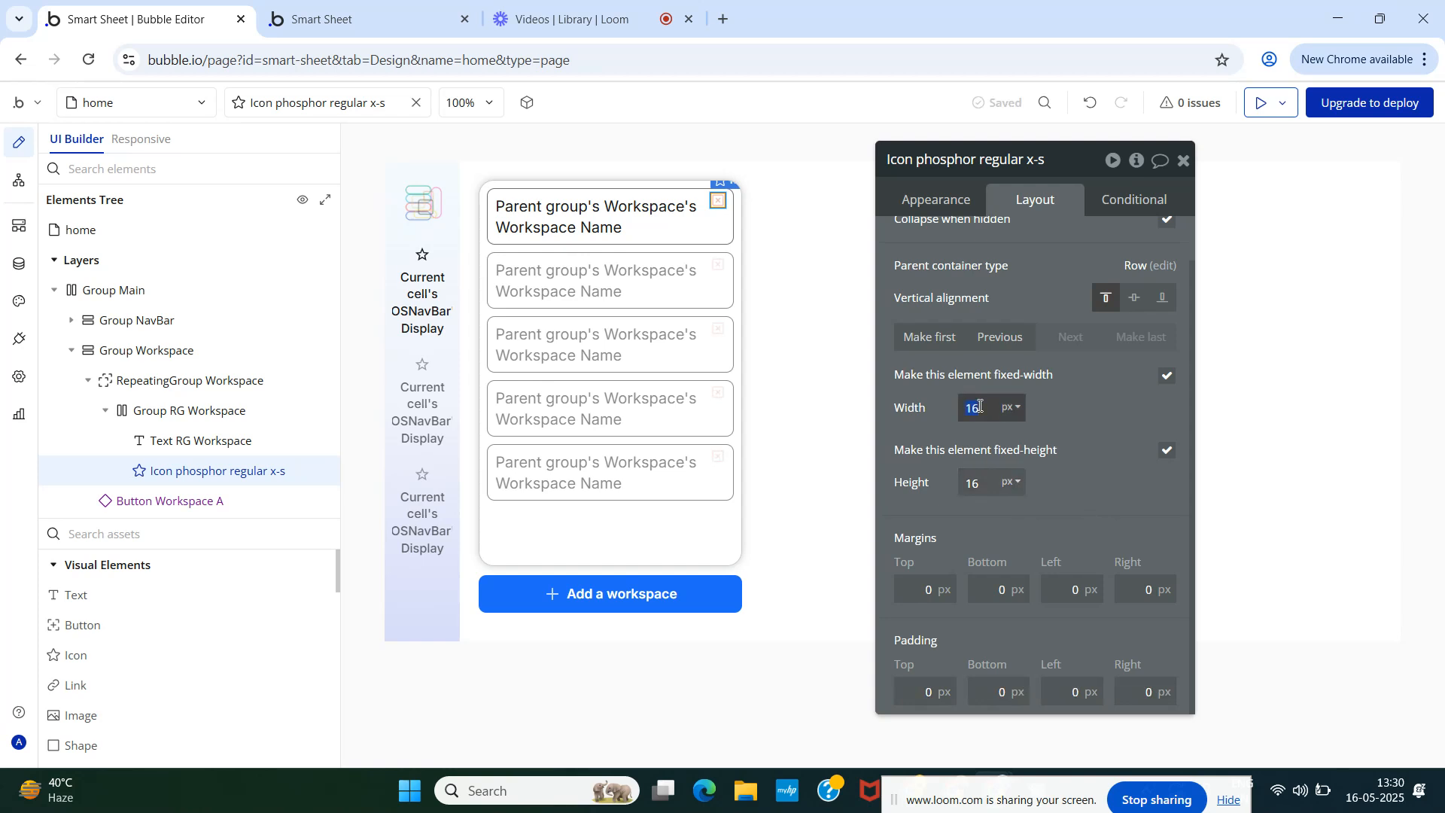
{"action": "left_click", "coordinate": [387, 15]}
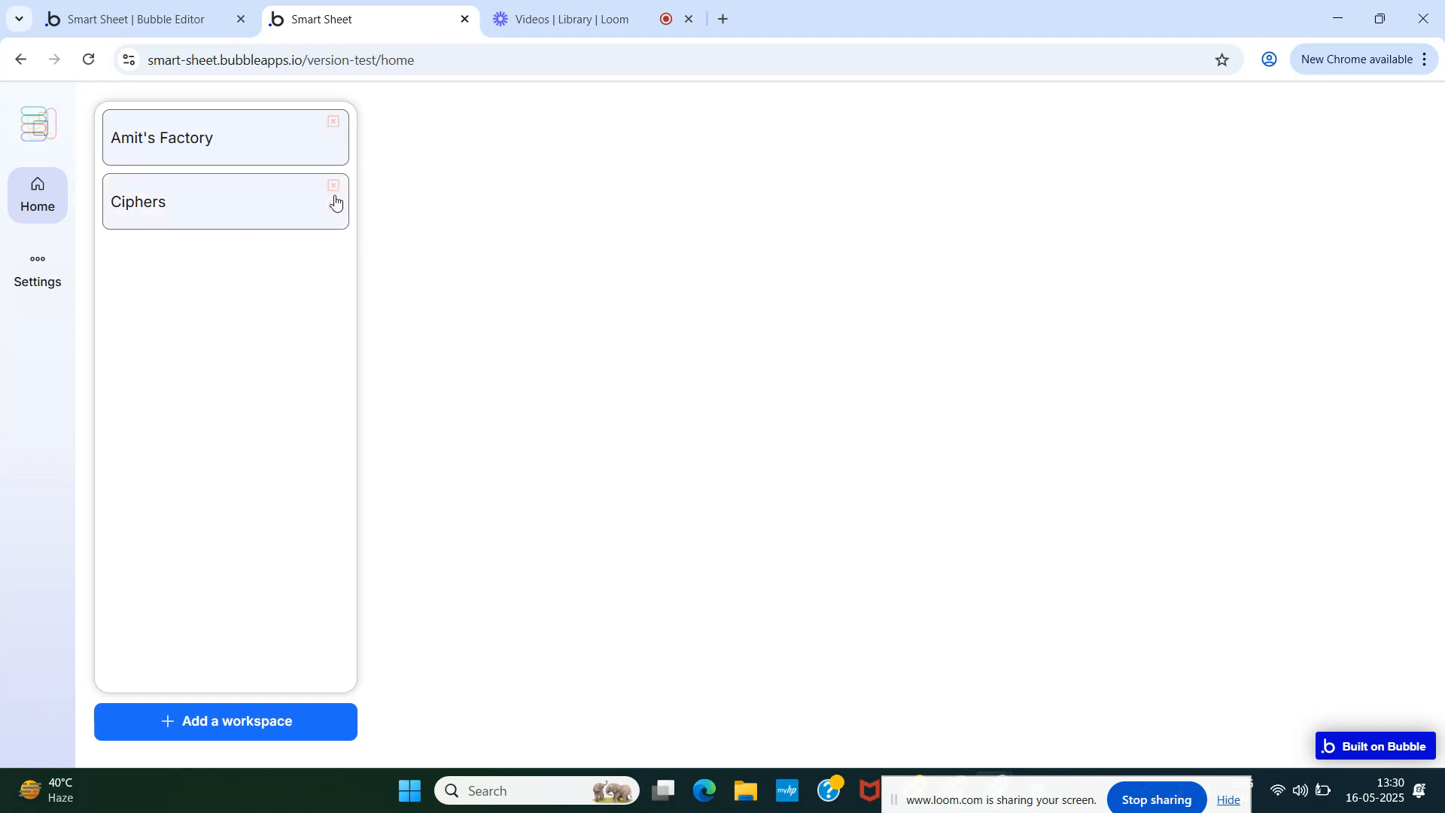
- Change the X-square icon colour to Destructive 60 (#CD260E)
{"action": "left_click", "coordinate": [138, 17]}
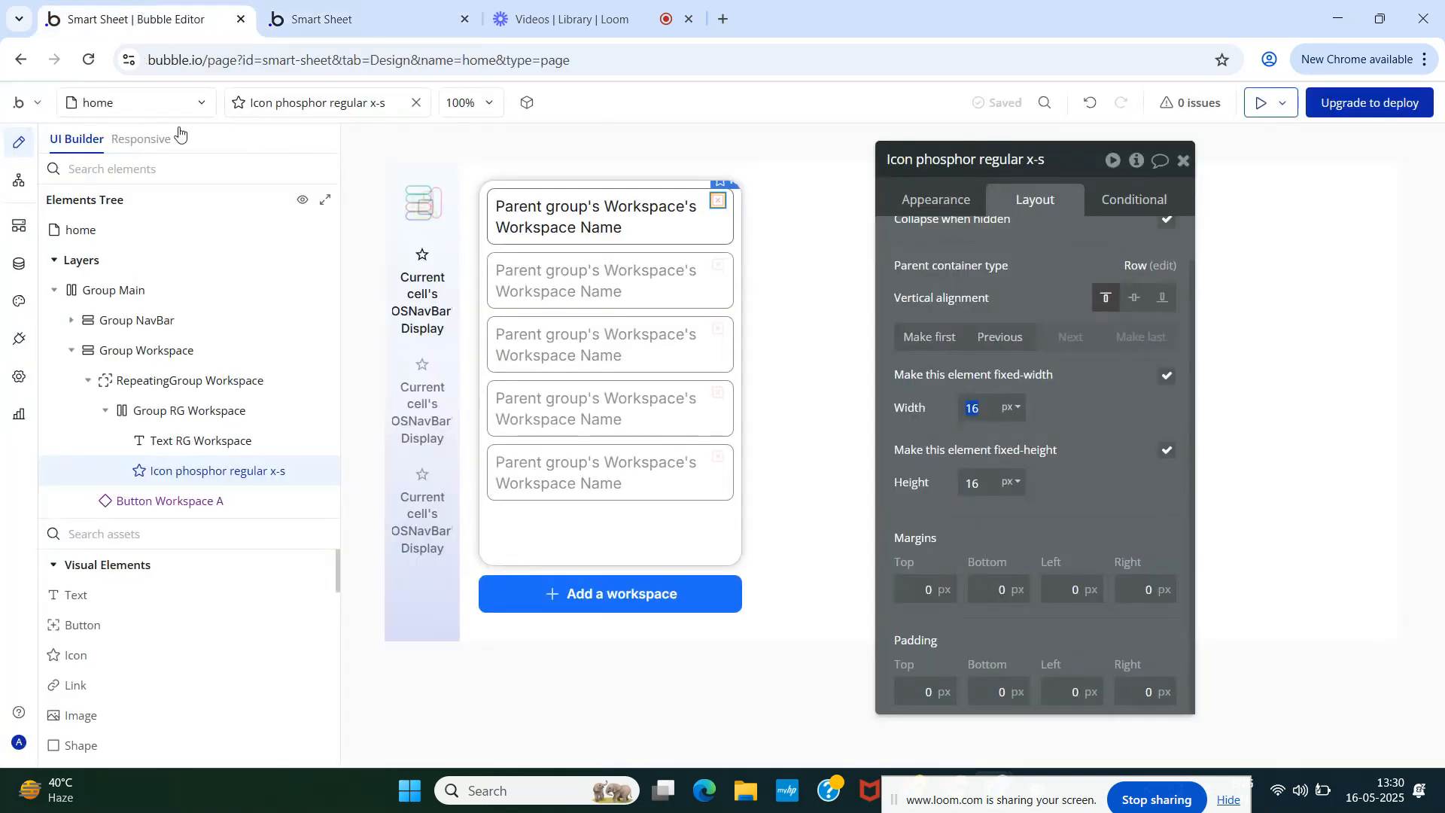
{"action": "left_click", "coordinate": [936, 200]}
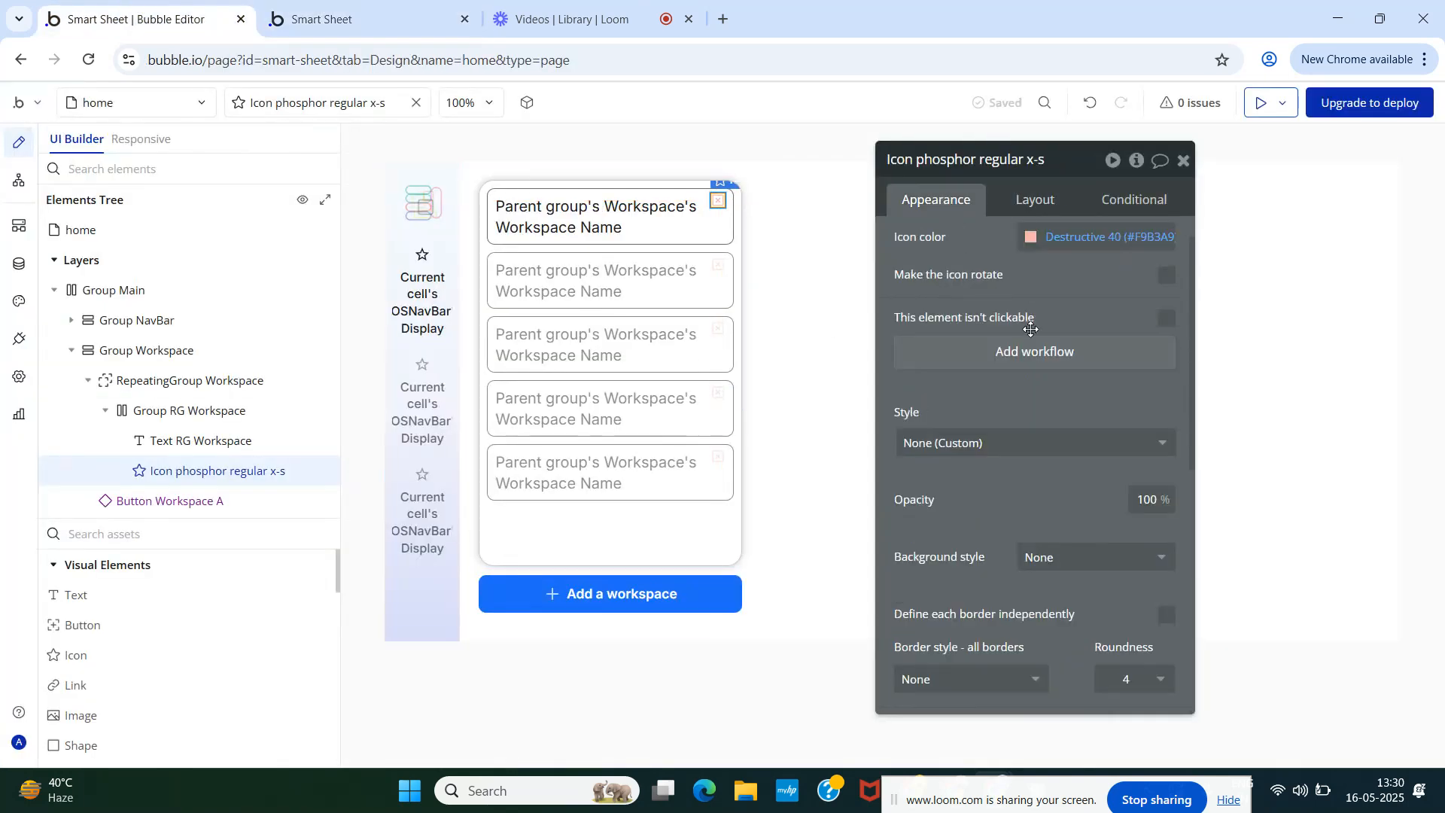
{"action": "left_click", "coordinate": [1031, 238]}
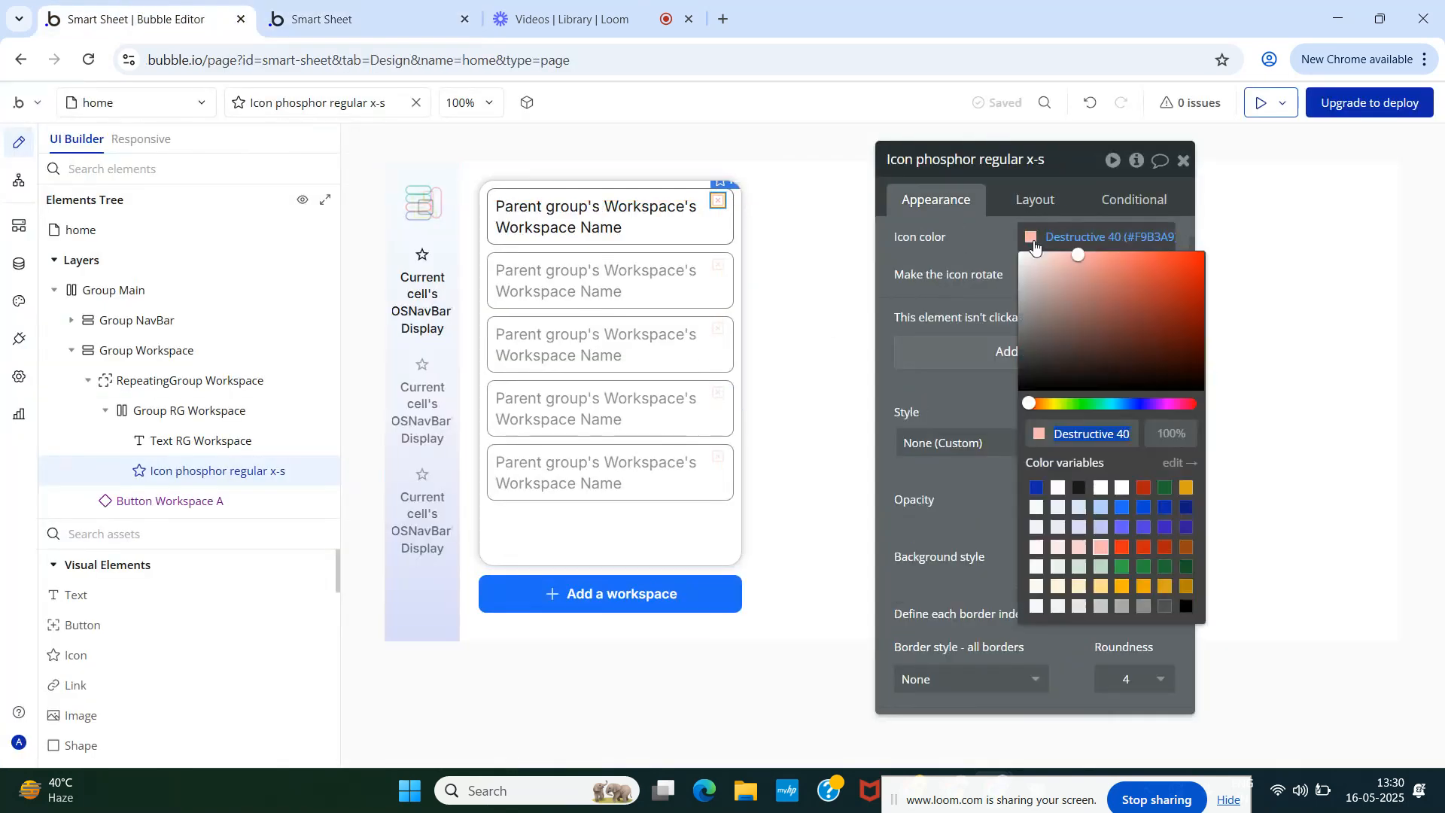
{"action": "left_click", "coordinate": [1129, 548]}
- Reload the Smart Sheet preview to compare the darker red icon with the editor
{"action": "left_click", "coordinate": [339, 15]}
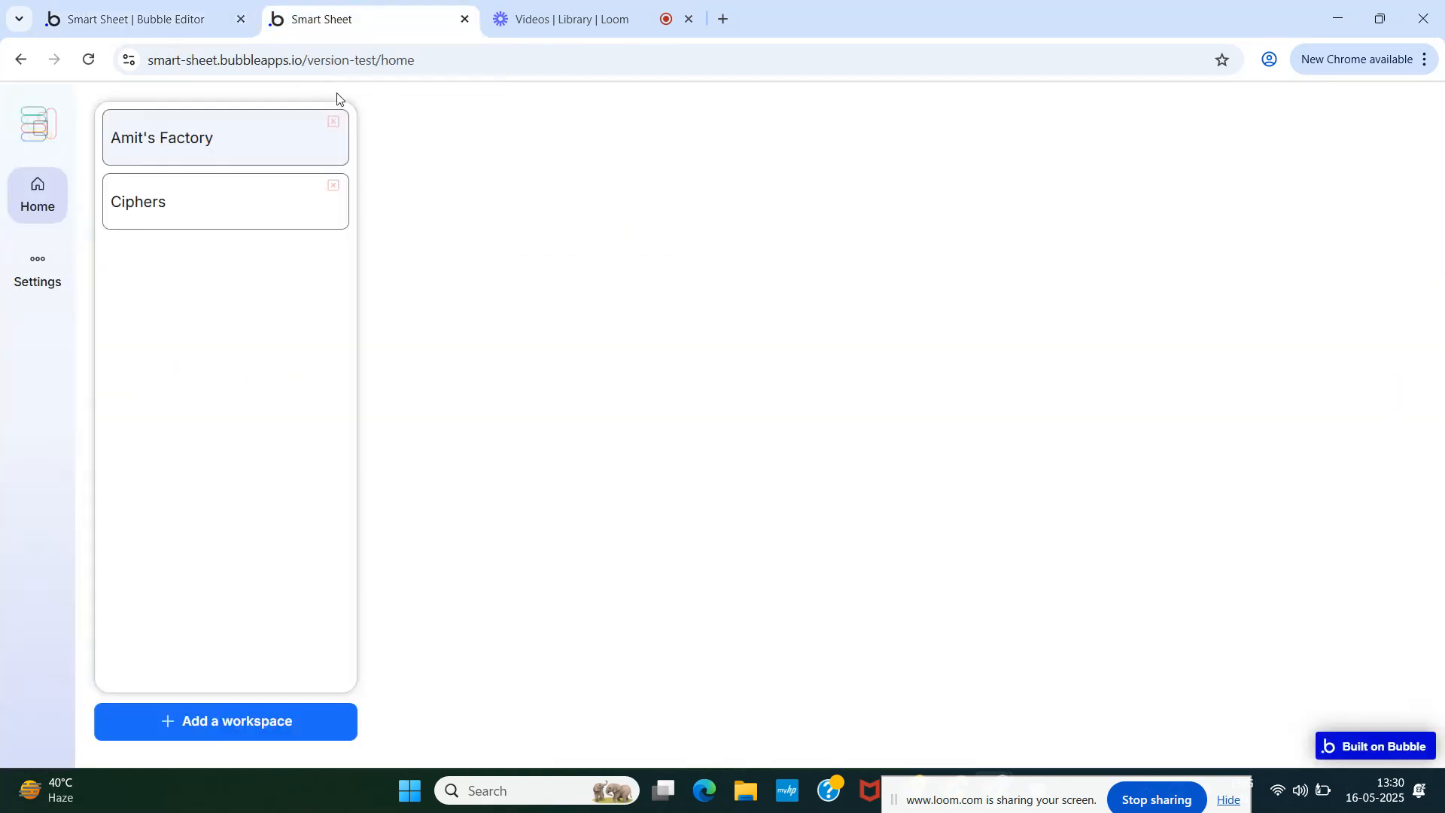
{"action": "left_click", "coordinate": [409, 98]}
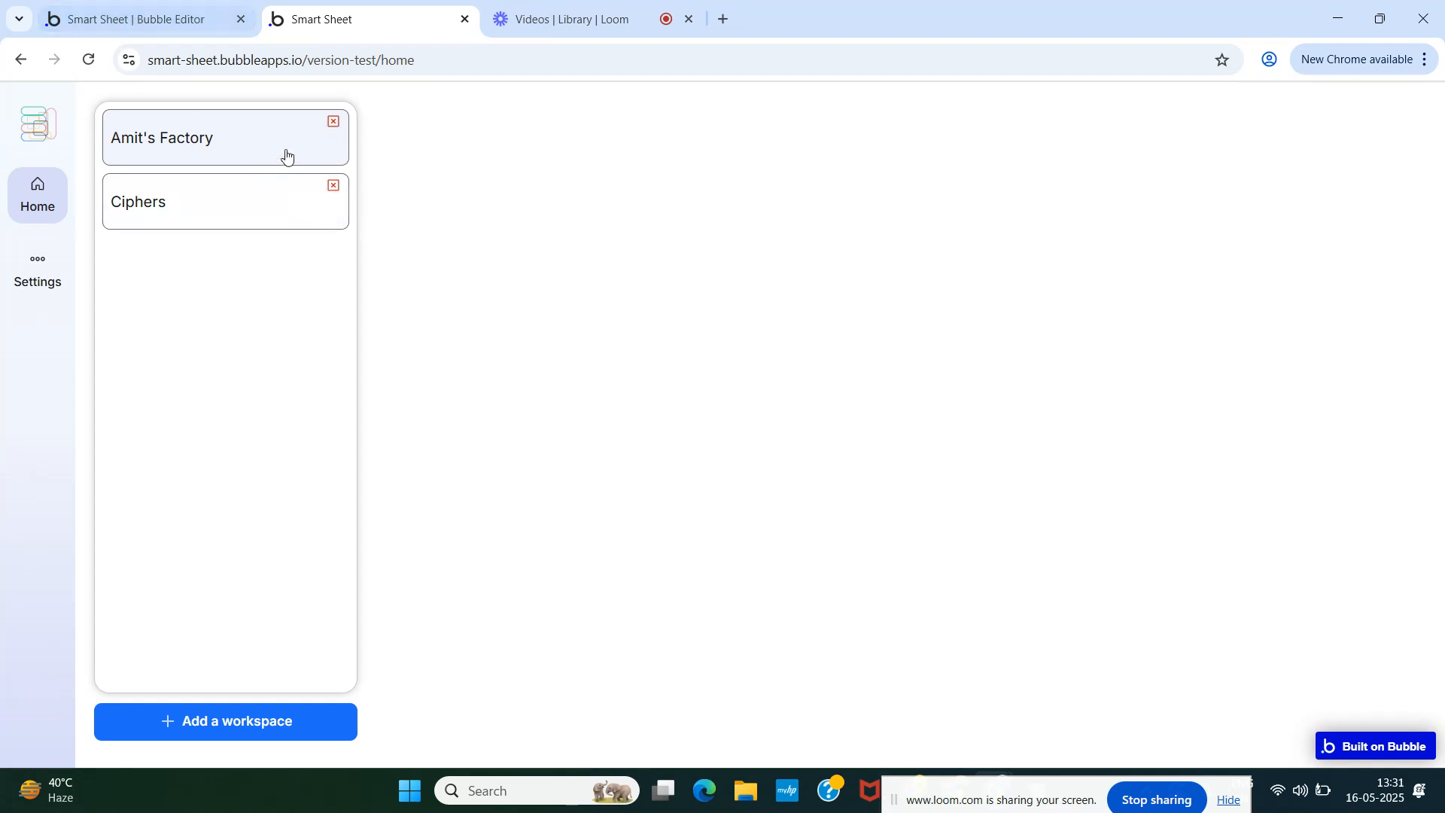
{"action": "left_click", "coordinate": [155, 17]}
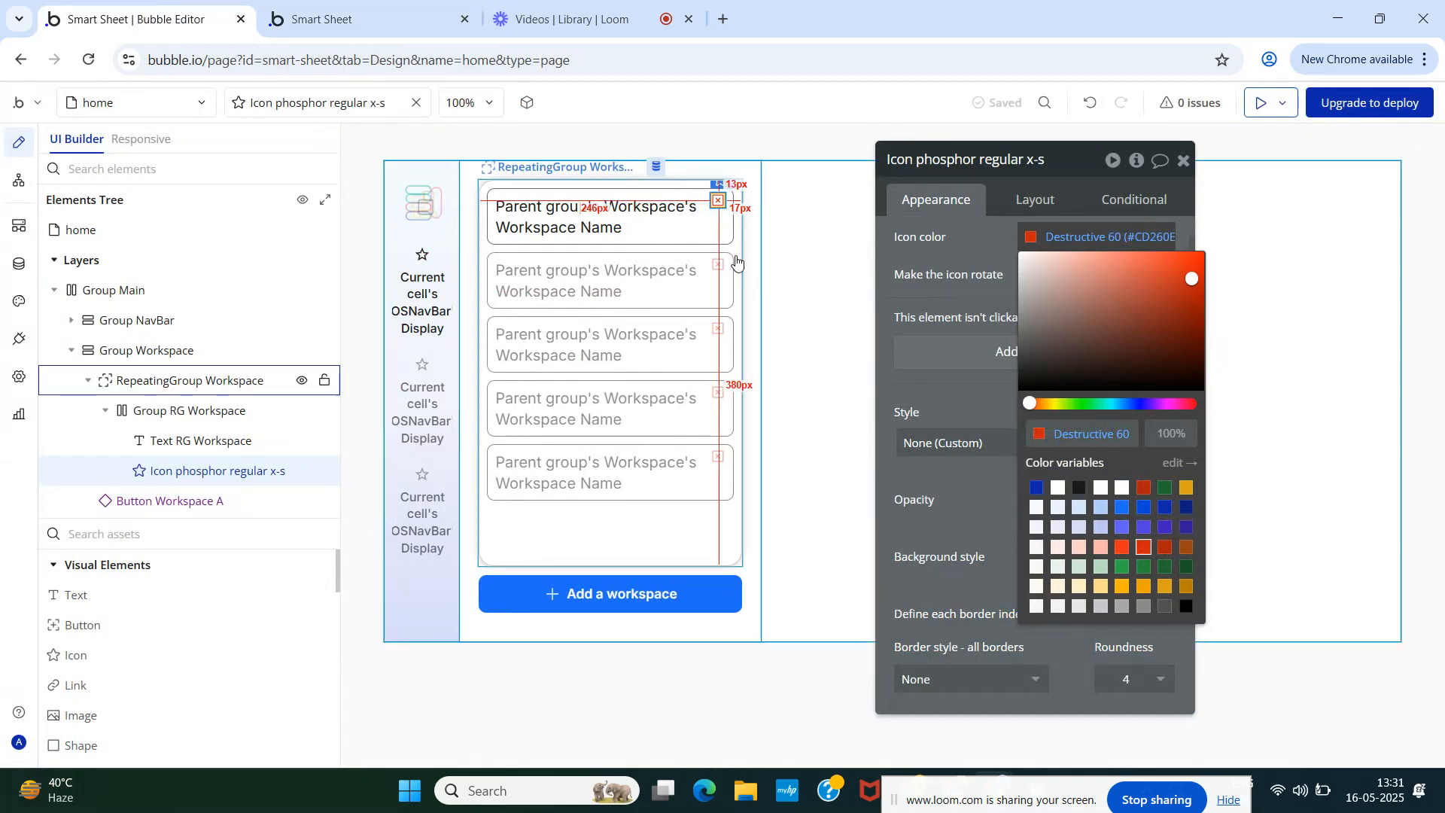
{"action": "left_click", "coordinate": [956, 240]}
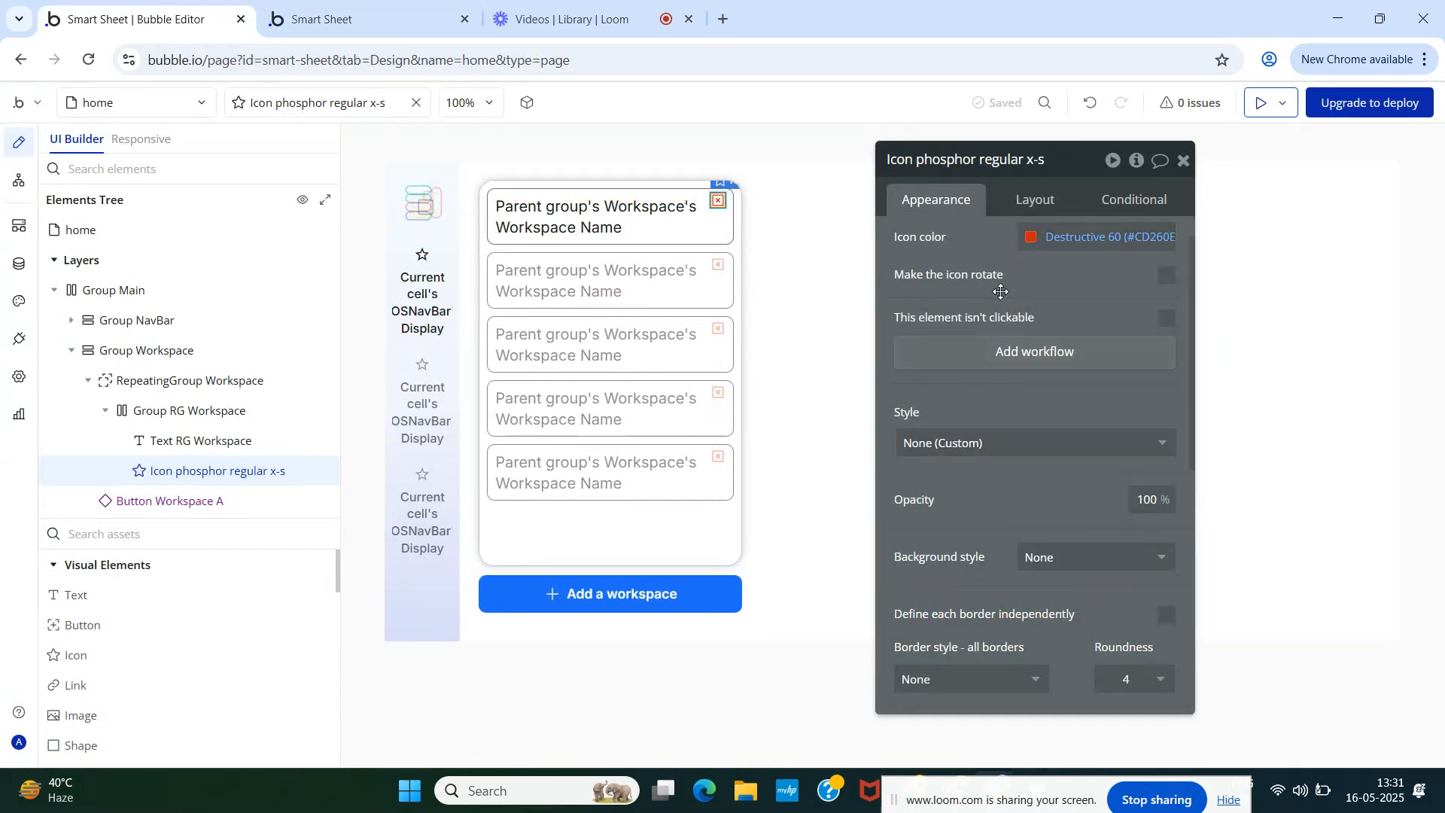
{"action": "left_click", "coordinate": [1029, 201]}
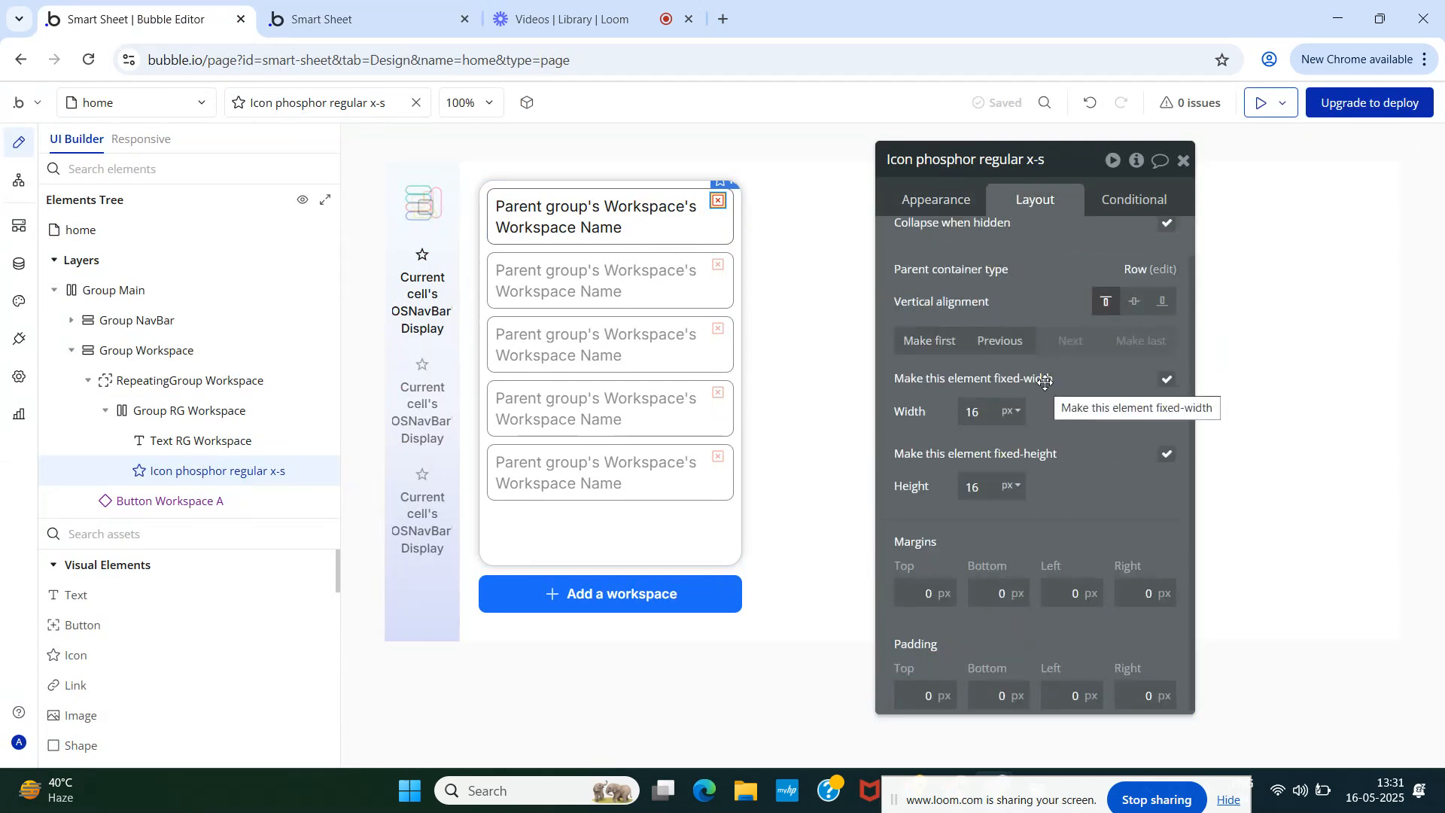
{"action": "left_click", "coordinate": [336, 7]}
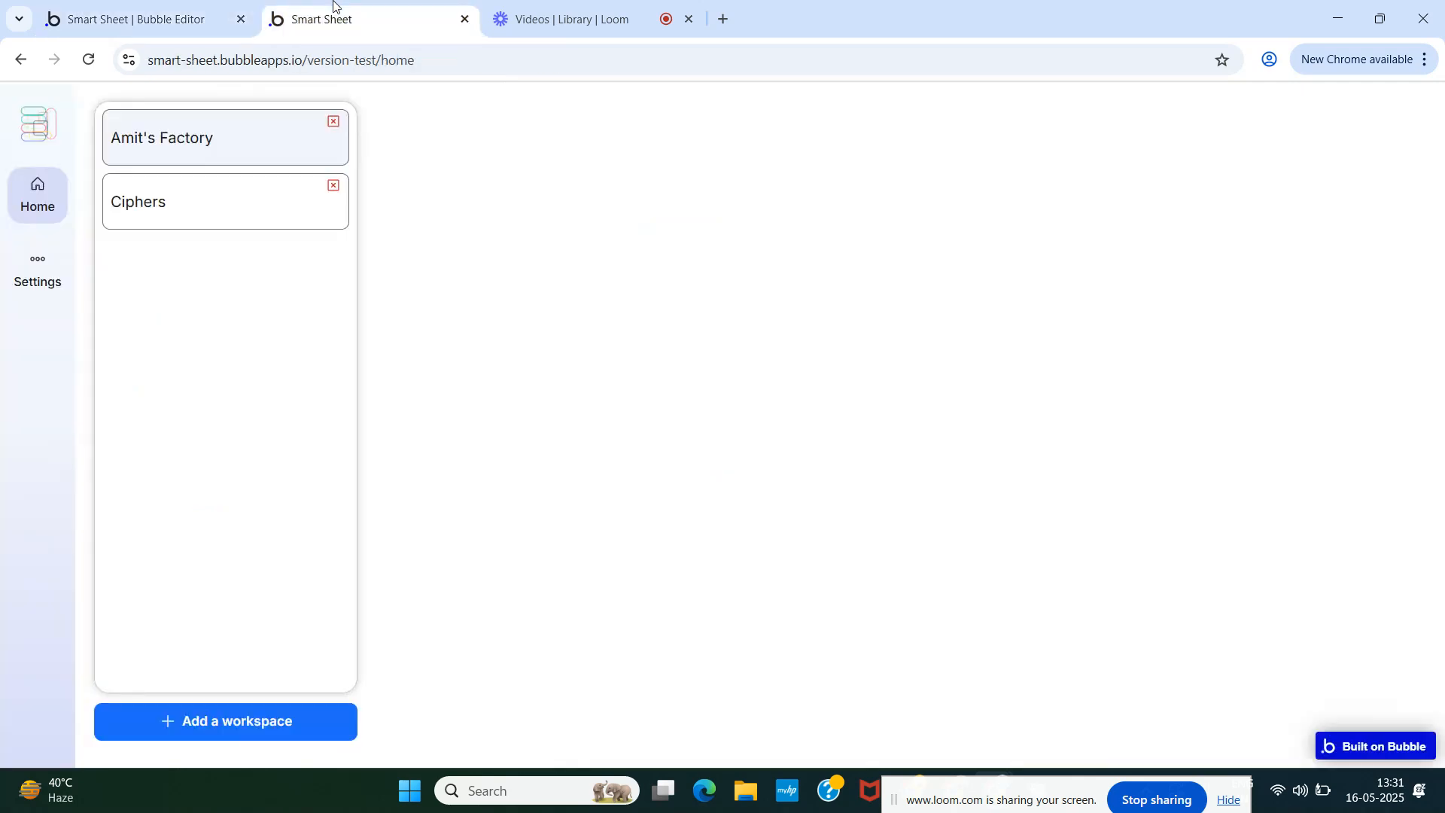
- Resize the X-square icon to 18 × 18 px, check it live, then return to its Appearance settings
{"action": "left_click", "coordinate": [170, 10]}
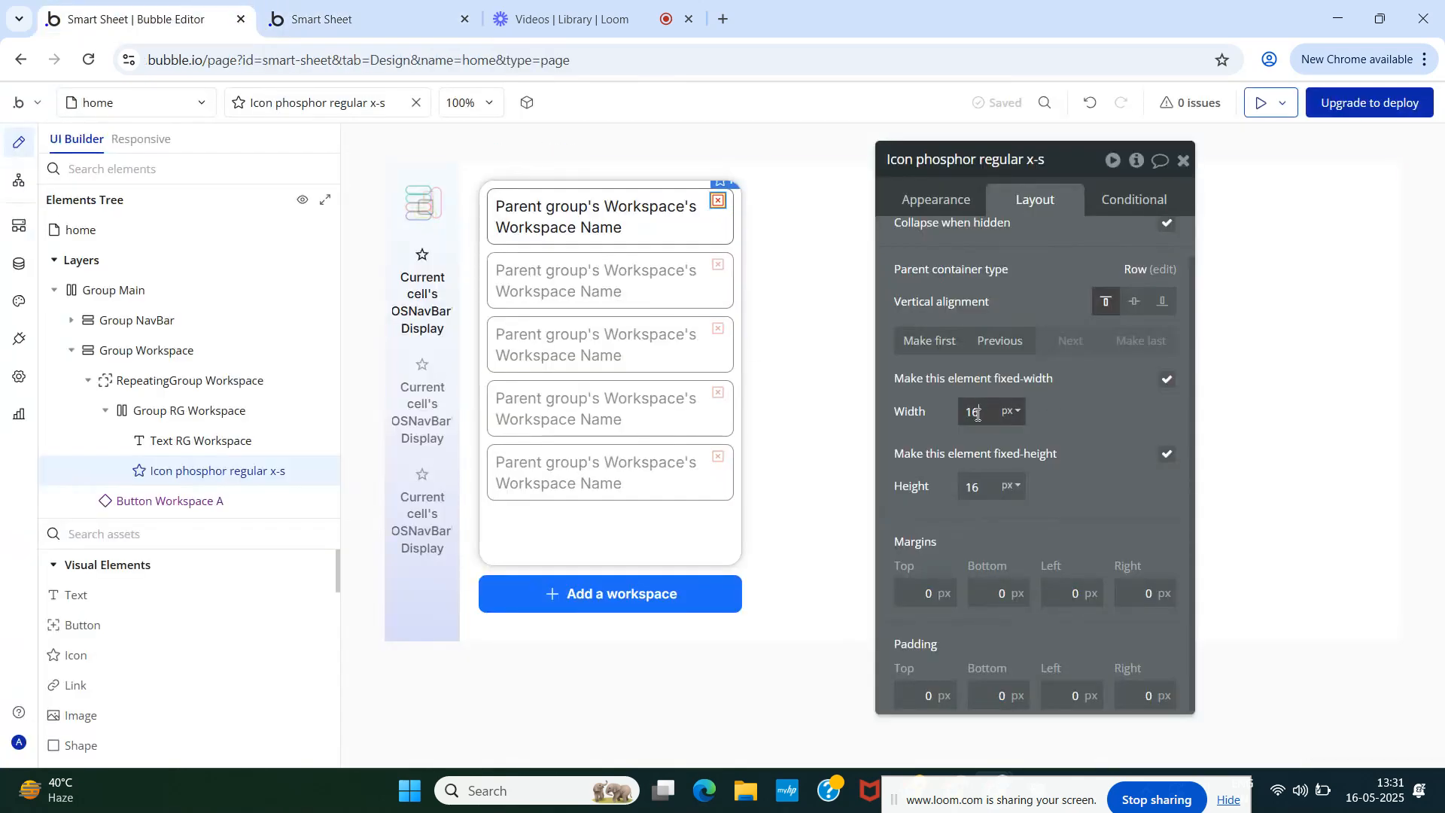
{"action": "type", "text": "18"}
{"action": "key", "text": "Tab"}
{"action": "type", "text": "18"}
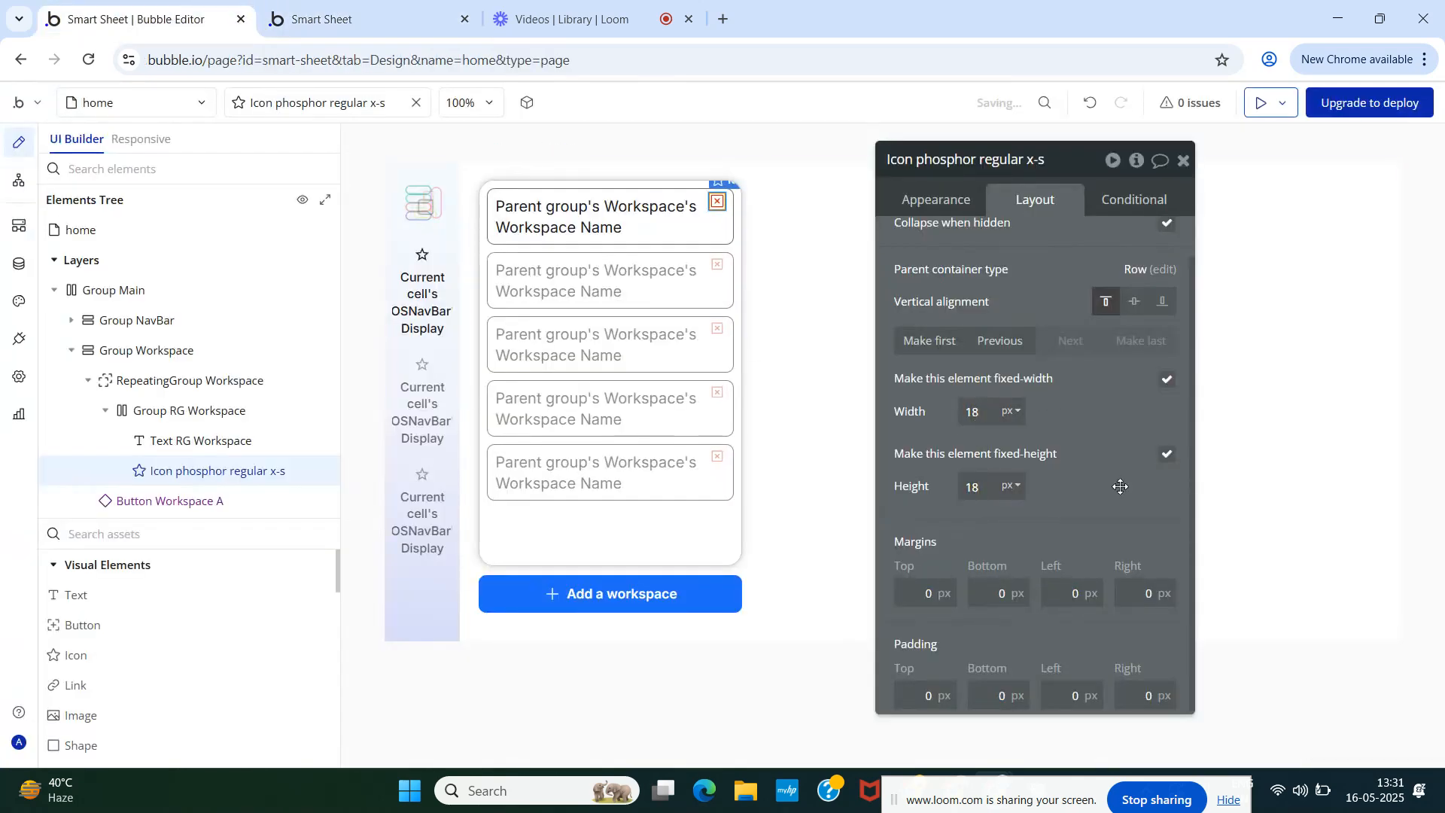
{"action": "left_click", "coordinate": [393, 6]}
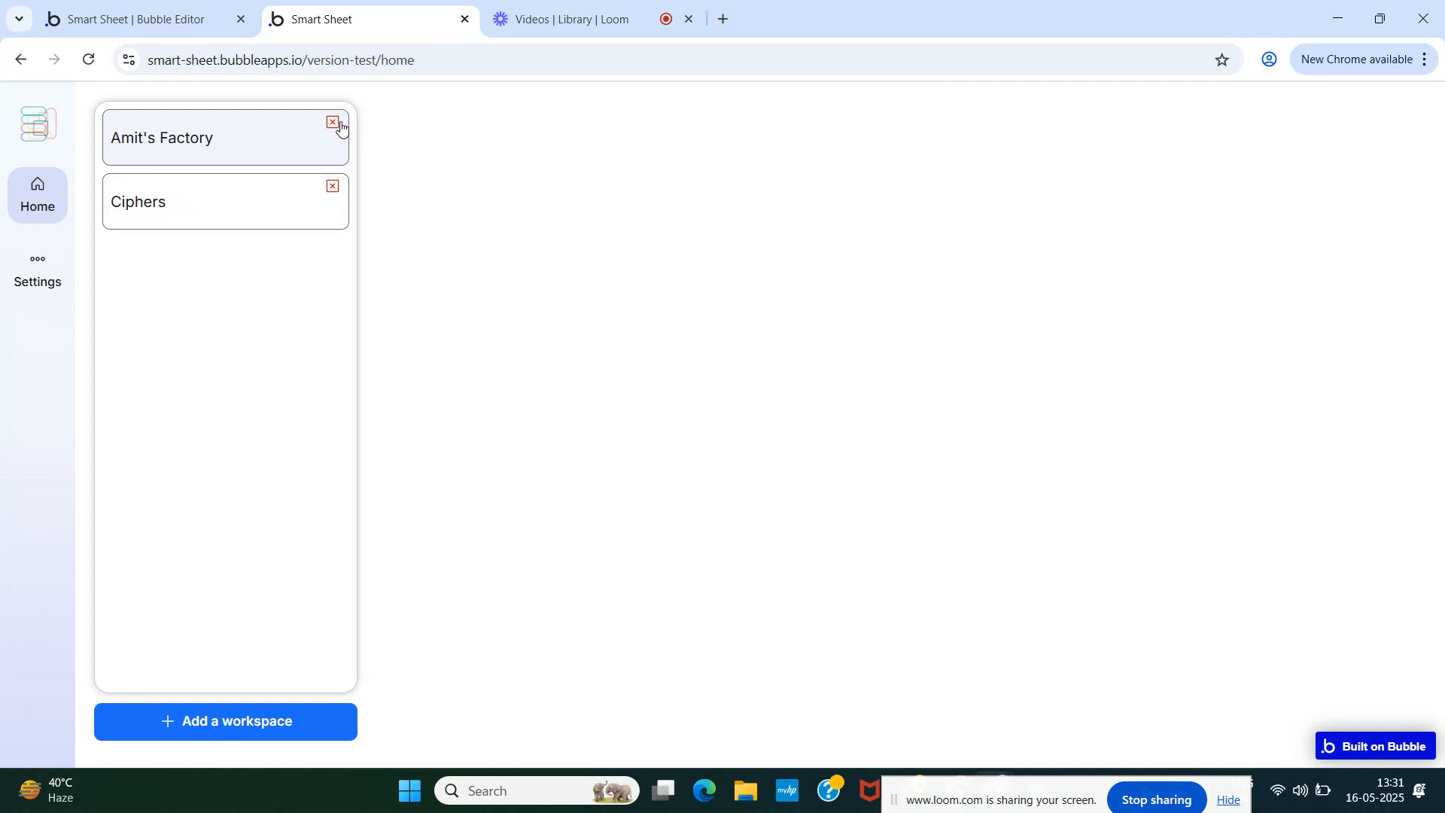
{"action": "left_click", "coordinate": [114, 16]}
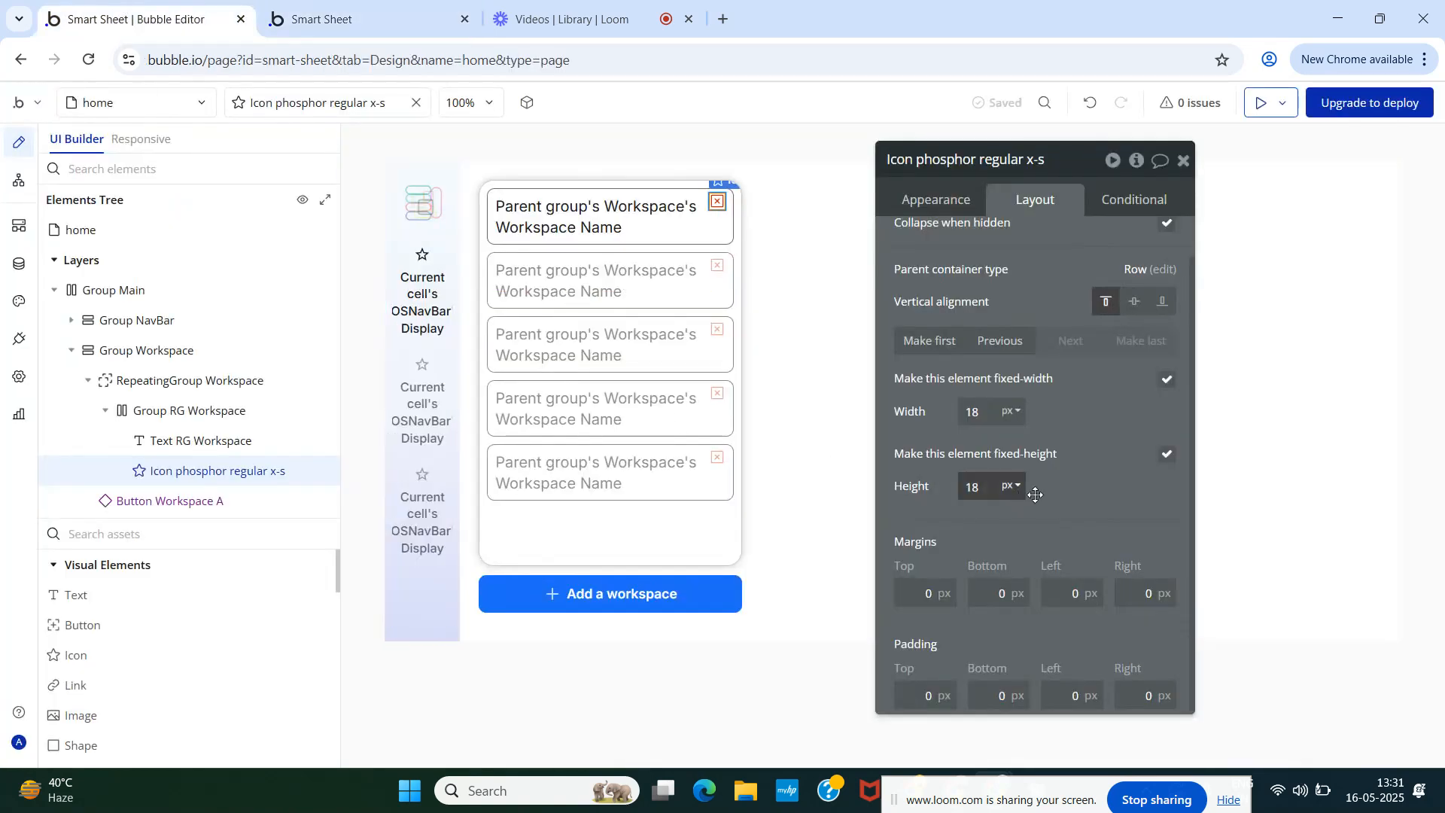
{"action": "scroll", "coordinate": [1054, 495], "scroll_direction": "down", "scroll_amount": 1}
{"action": "scroll", "coordinate": [1054, 494], "scroll_direction": "up", "scroll_amount": 1}
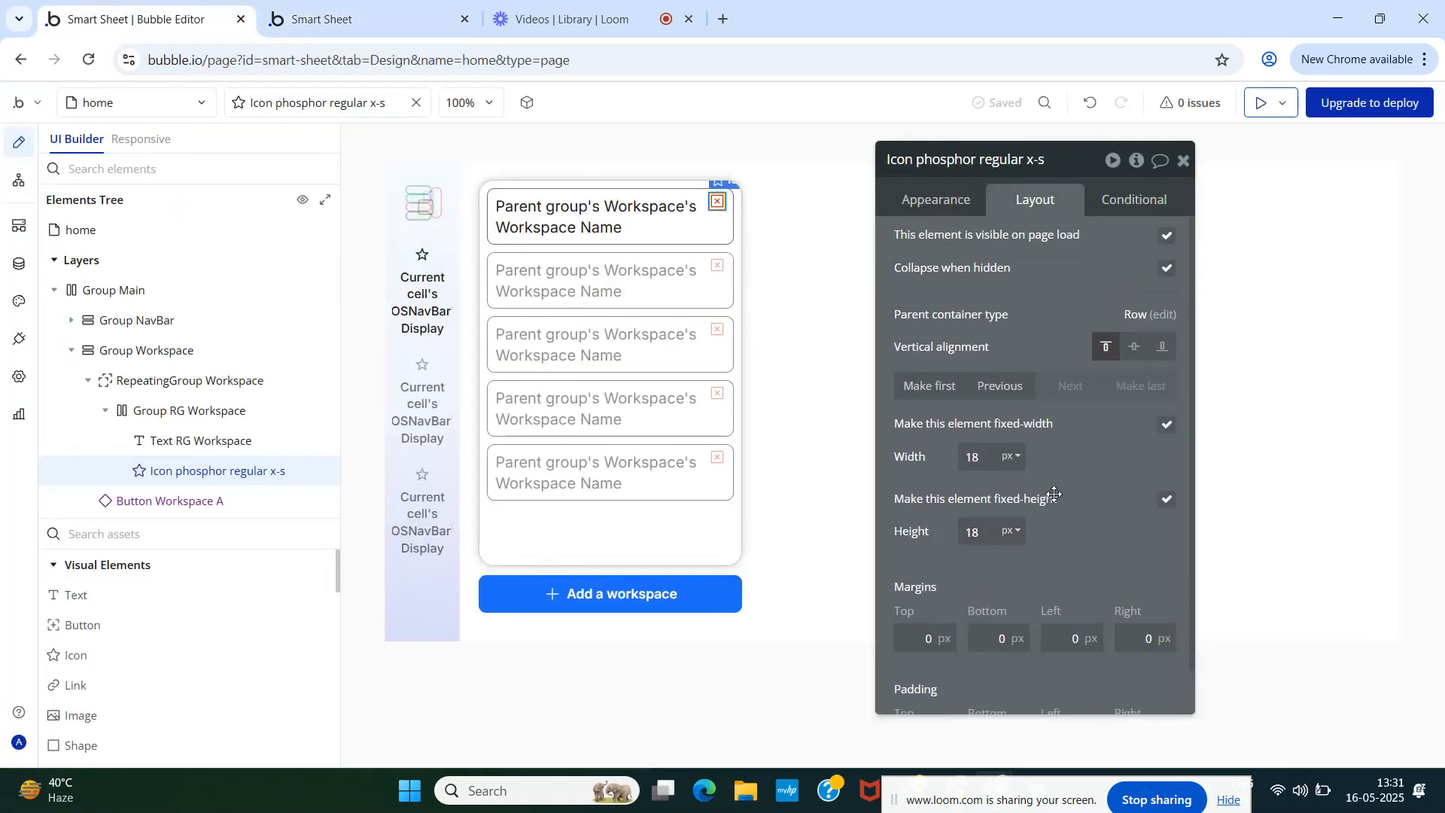
{"action": "left_click", "coordinate": [929, 205]}
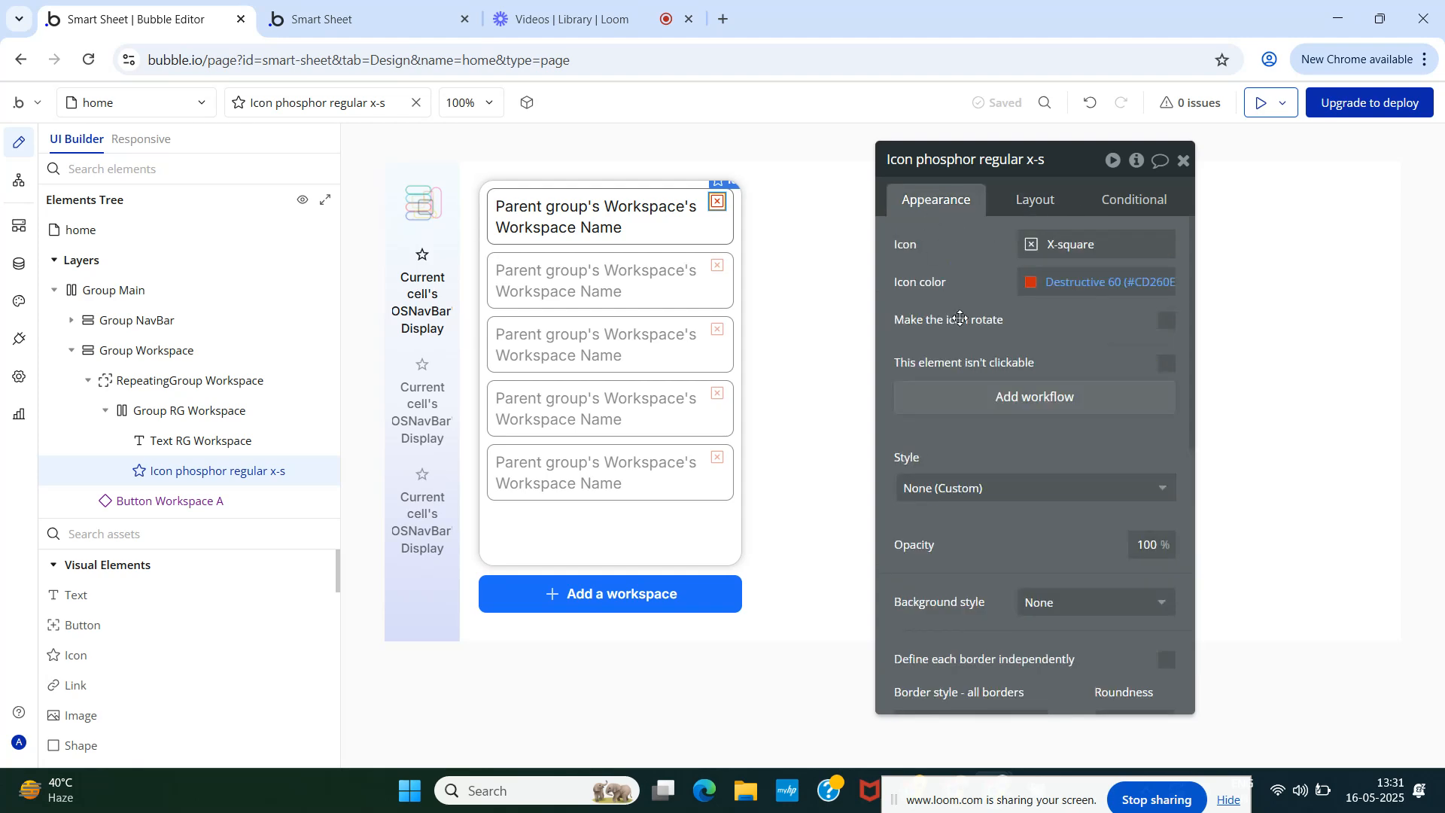
{"action": "scroll", "coordinate": [998, 399], "scroll_direction": "down", "scroll_amount": 3}
{"action": "scroll", "coordinate": [994, 404], "scroll_direction": "up", "scroll_amount": 3}
- Save the icon's current look as a new style 'Transparent NP18' and apply it
{"action": "left_click", "coordinate": [1061, 488]}
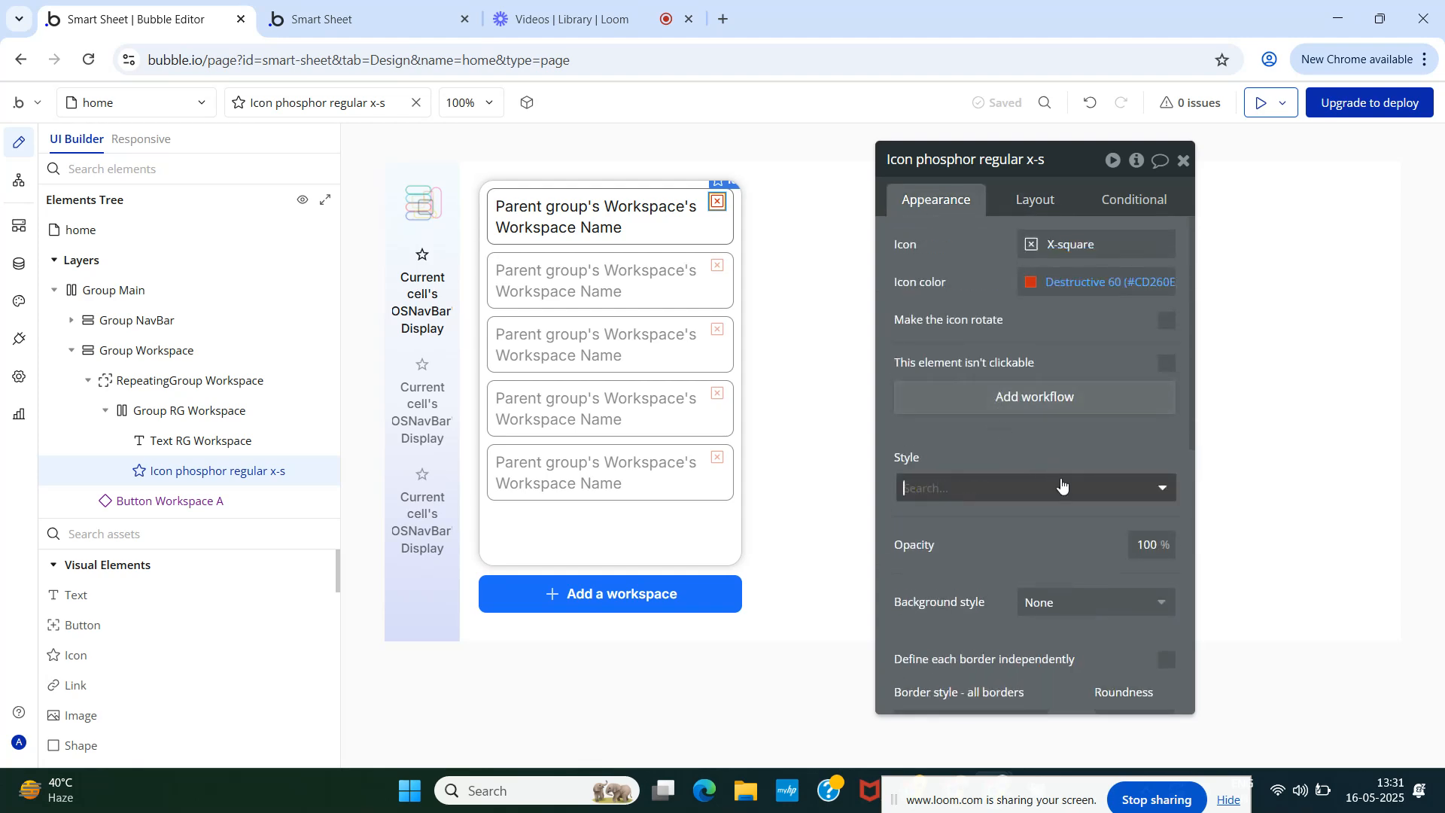
{"action": "left_click", "coordinate": [1058, 571]}
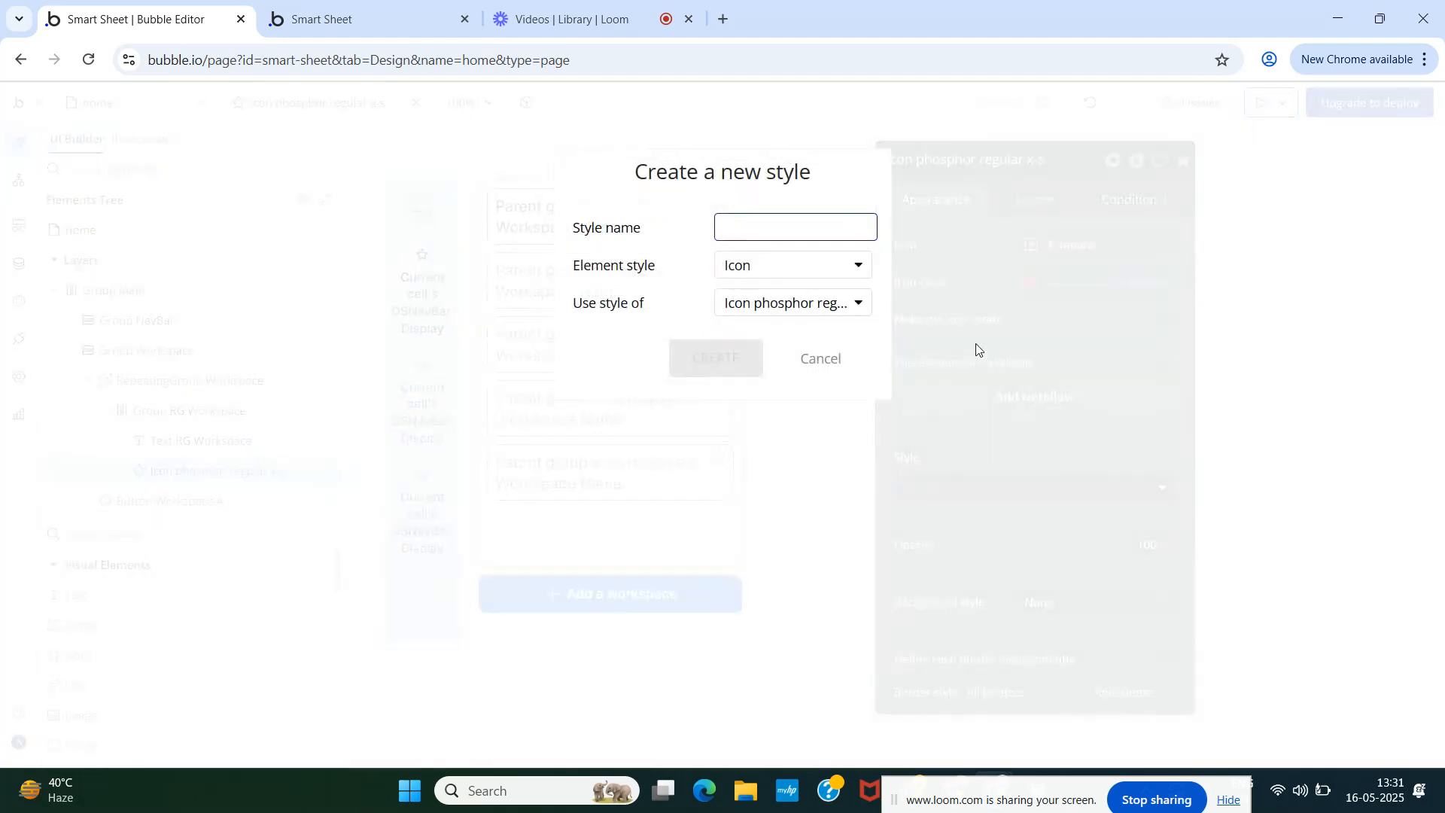
{"action": "type", "text": "Transparent"}
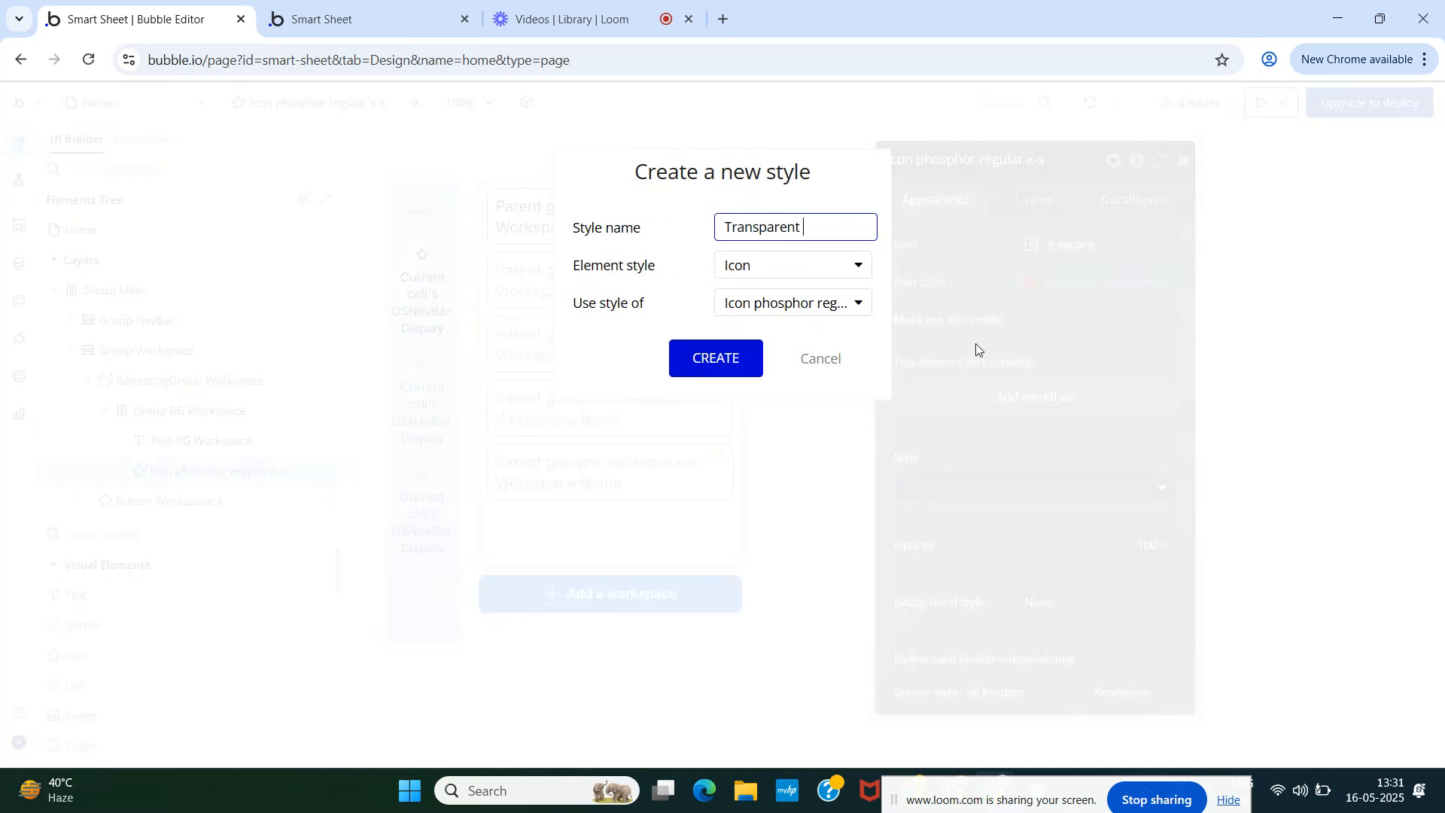
{"action": "type", "text": " NP18"}
{"action": "left_click", "coordinate": [715, 361]}
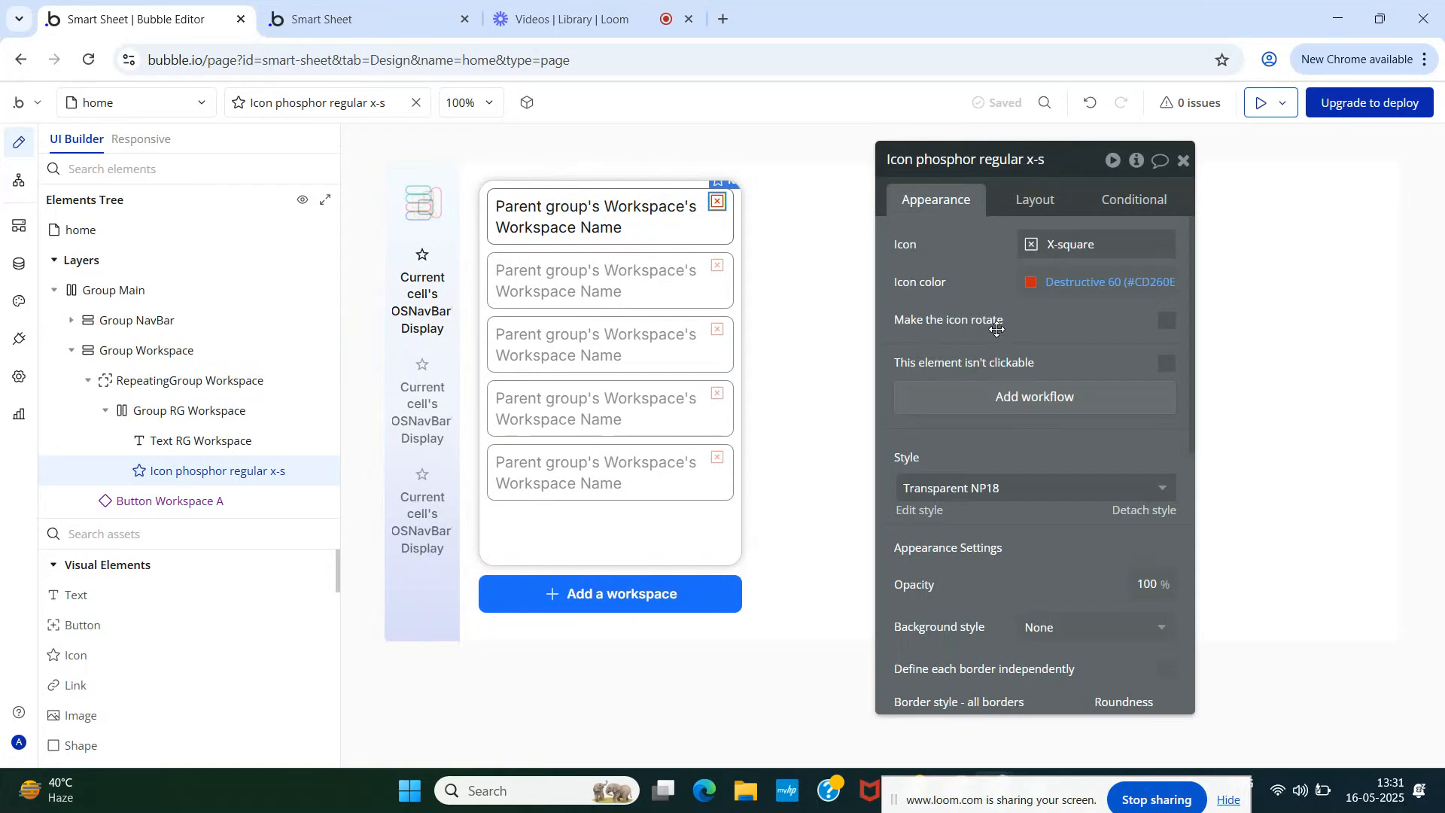
- Rename the icon's style from Transparent NP18 to 'Transparent NP18 NoHover'
{"action": "left_click", "coordinate": [910, 511]}
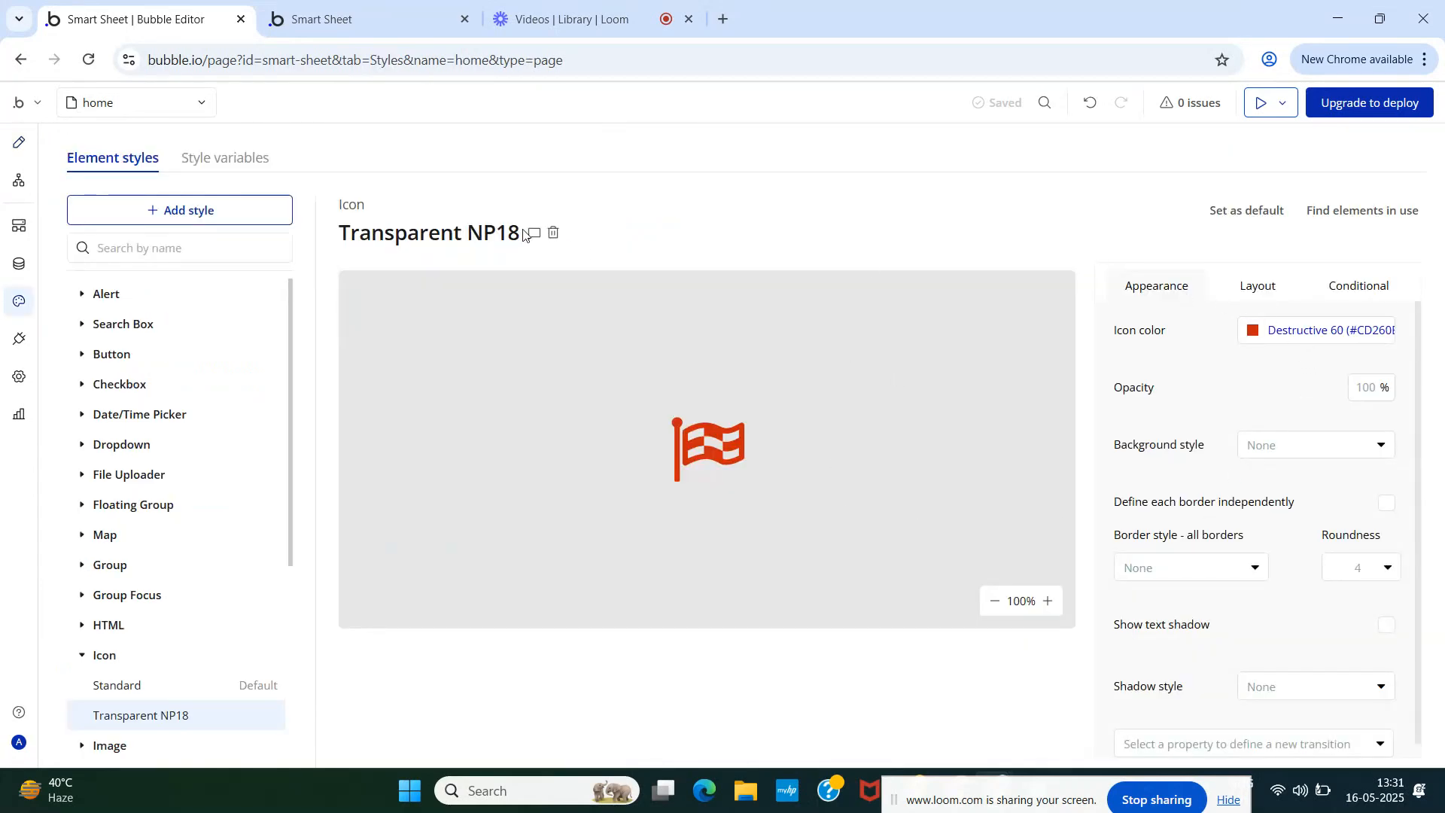
{"action": "left_click", "coordinate": [502, 238]}
{"action": "left_click", "coordinate": [532, 236]}
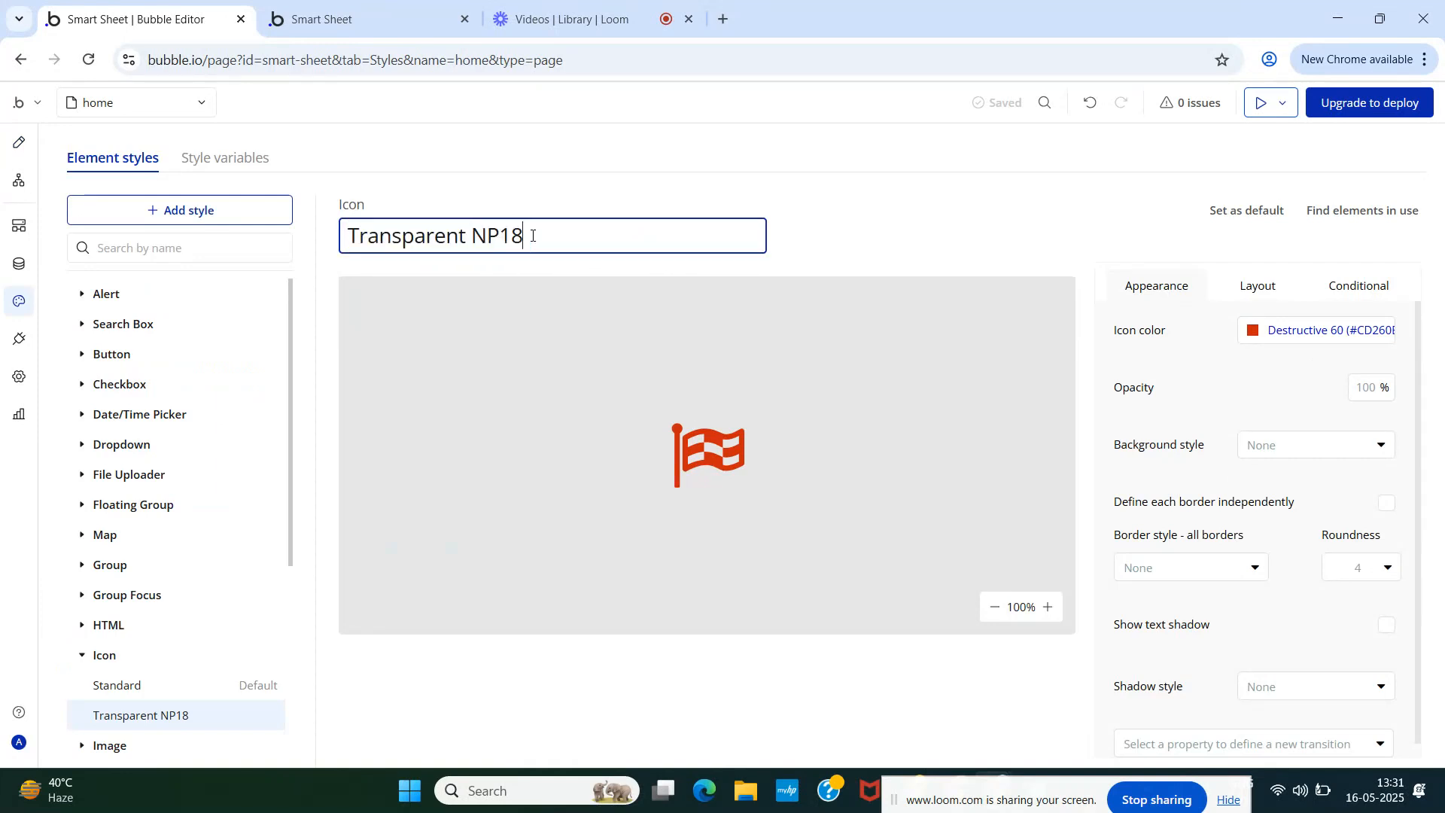
{"action": "type", "text": "NoHover"}
{"action": "left_click", "coordinate": [864, 258]}
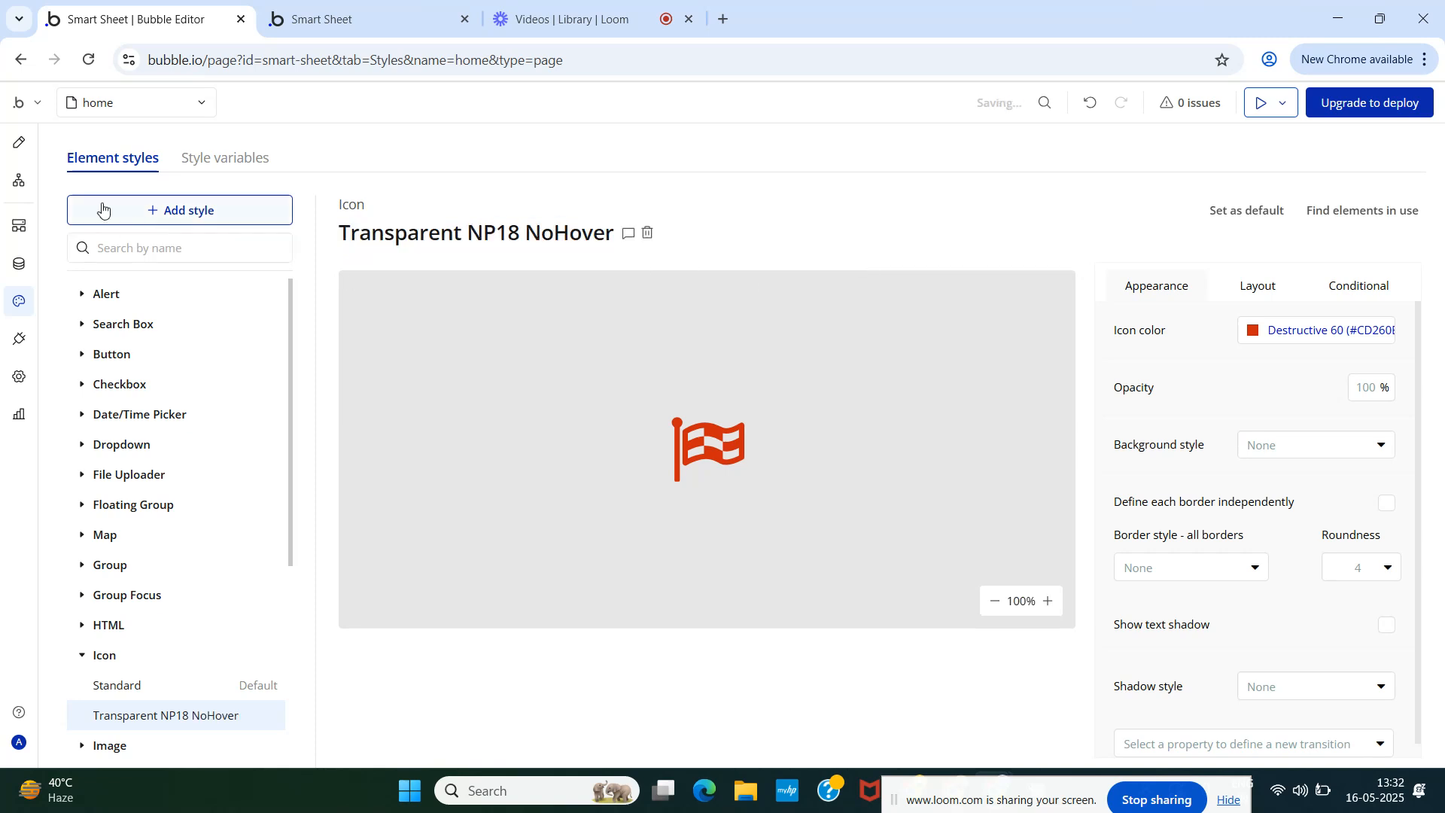
{"action": "left_click", "coordinate": [19, 143]}
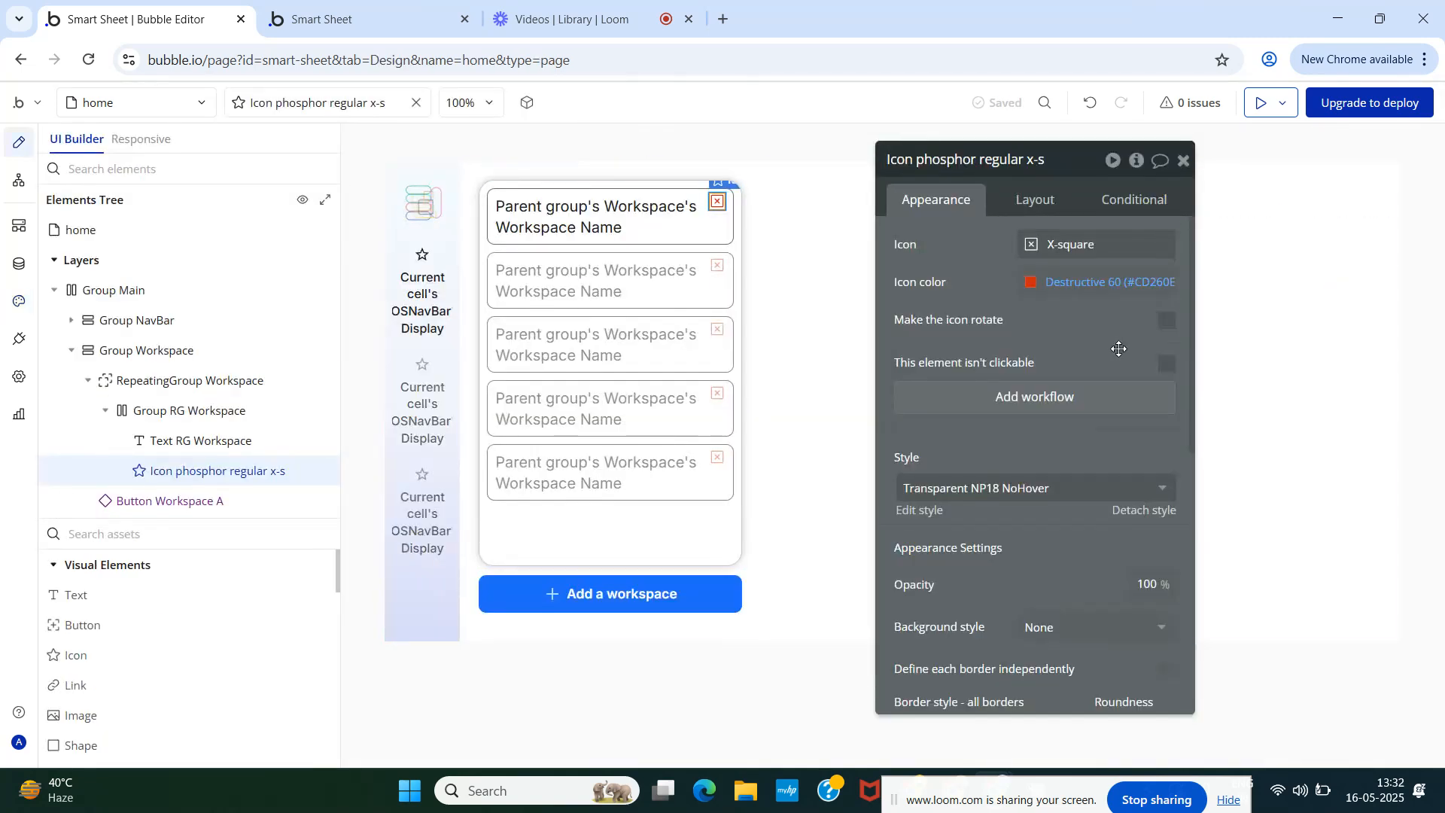
- Add a Delete thing action to the X-square icon's click workflow that deletes Parent group's Workspace
{"action": "left_click", "coordinate": [1031, 404]}
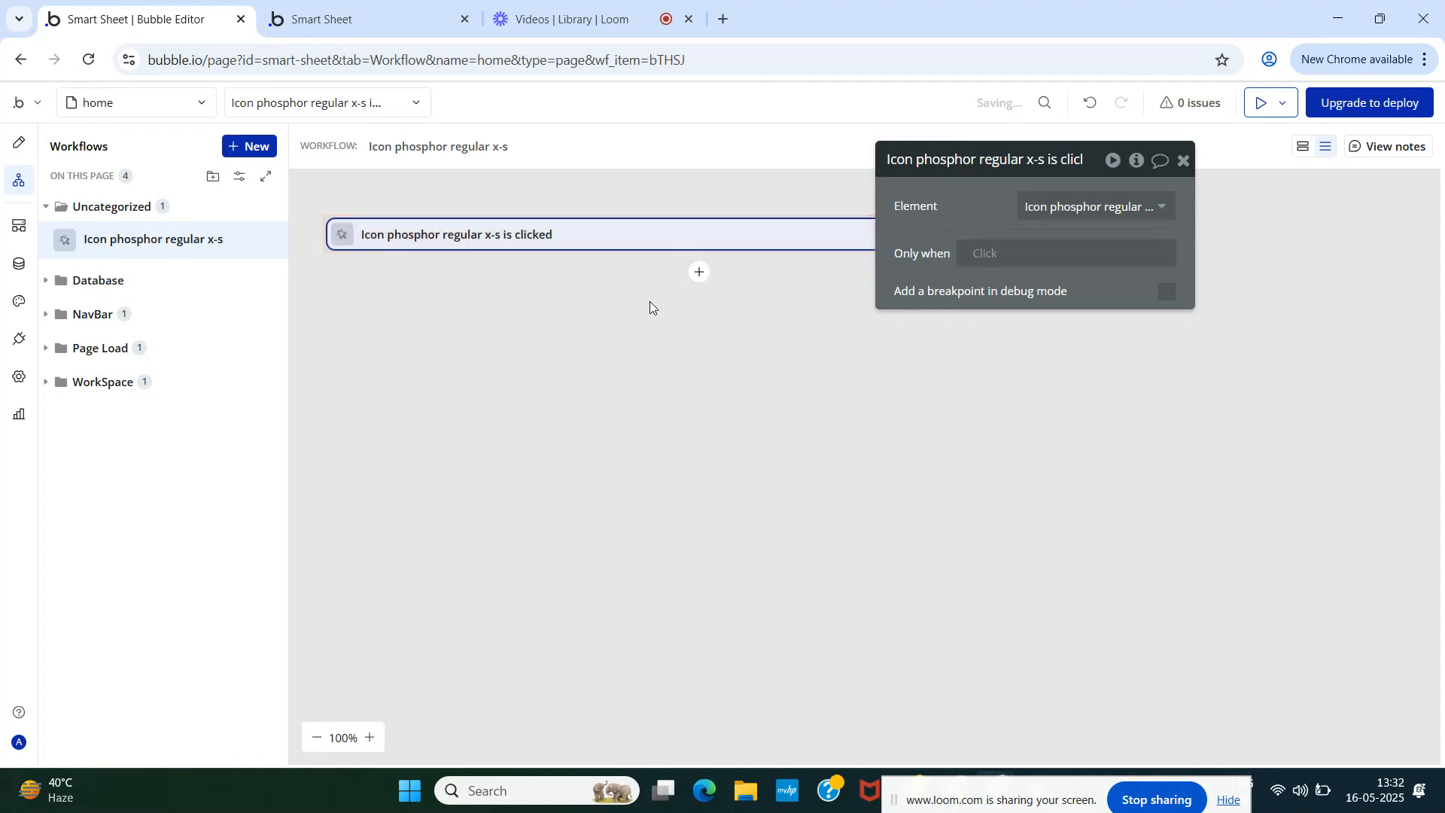
{"action": "left_click", "coordinate": [697, 272]}
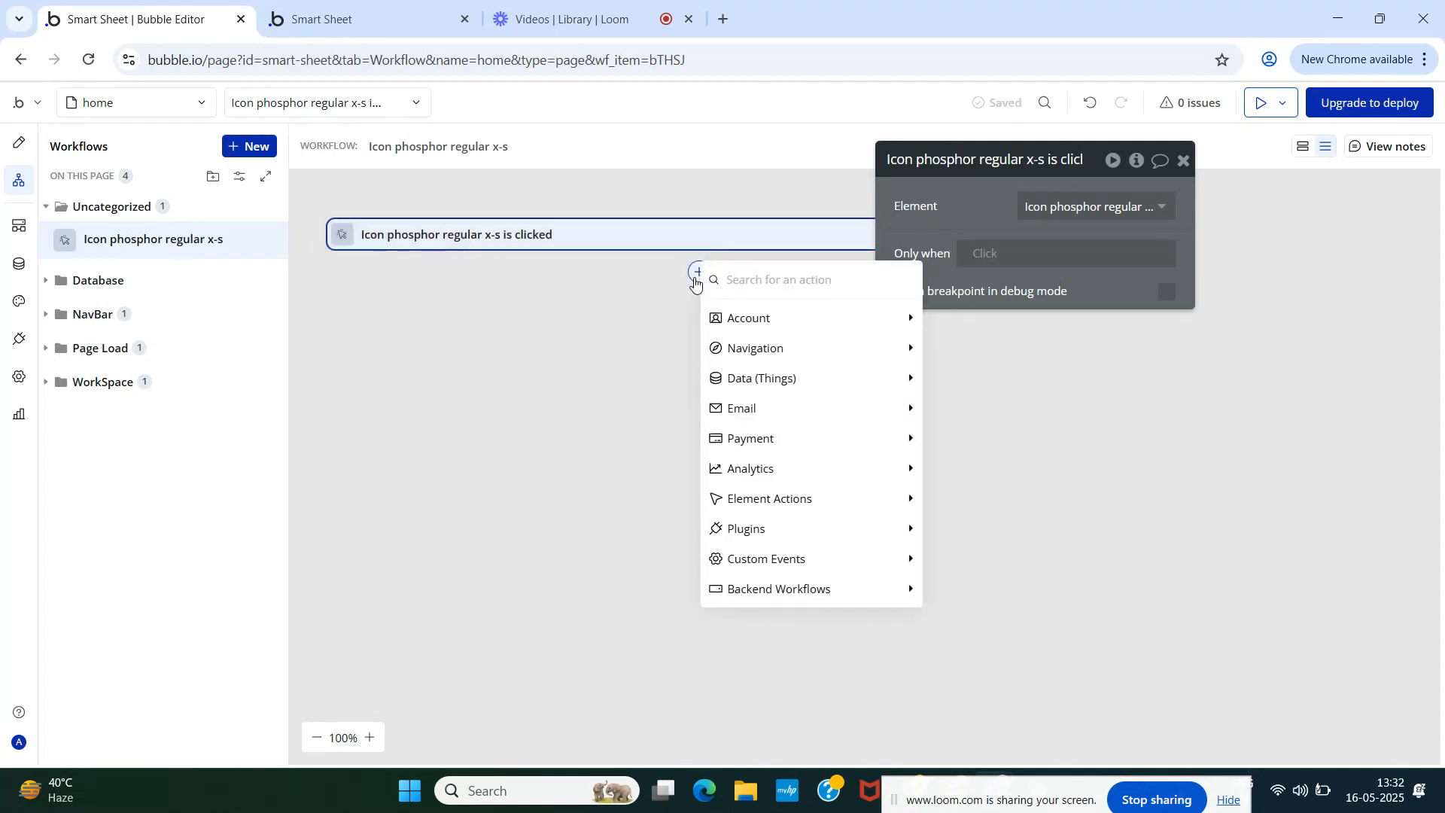
{"action": "type", "text": "del"}
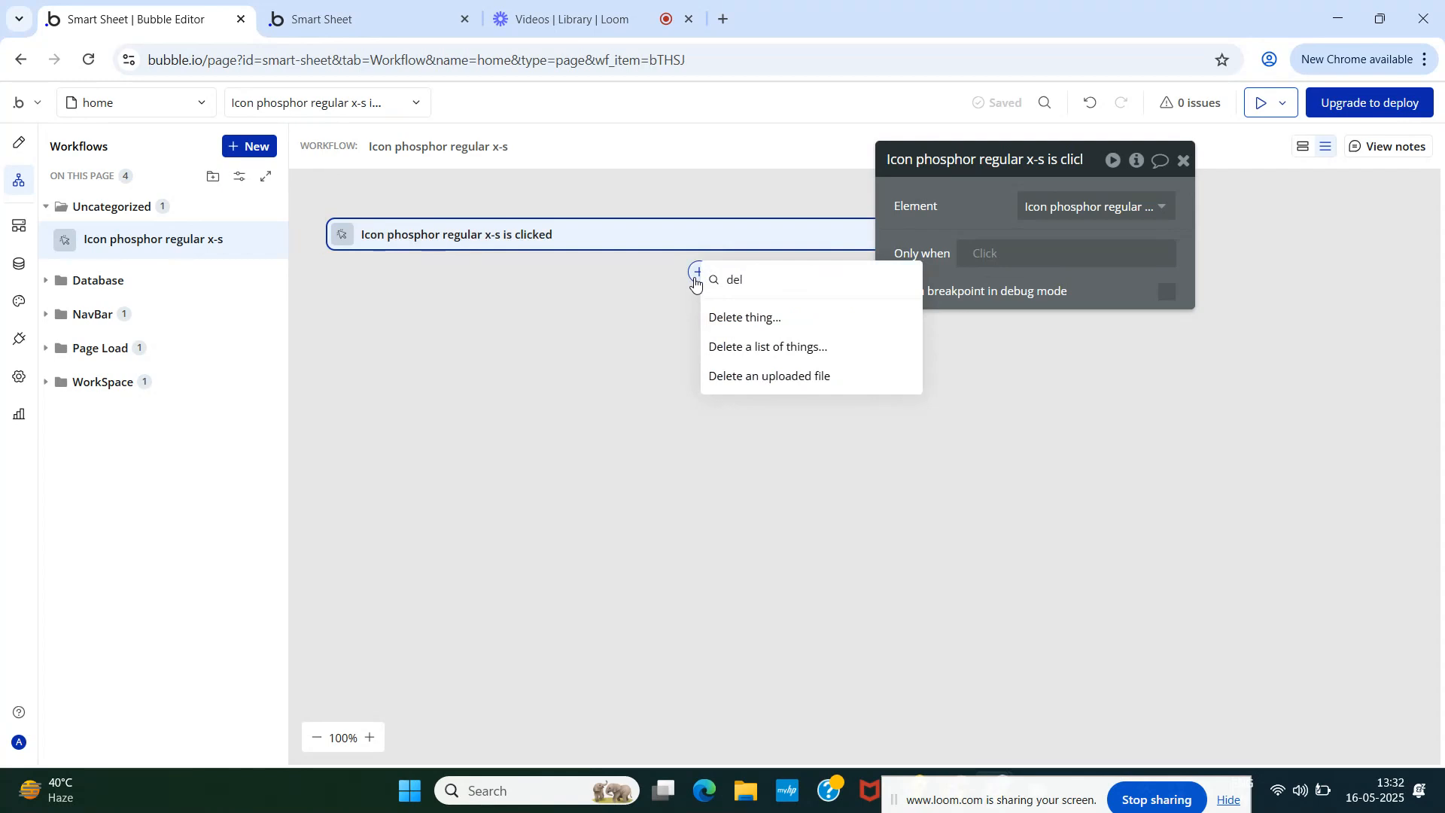
{"action": "left_click", "coordinate": [743, 317]}
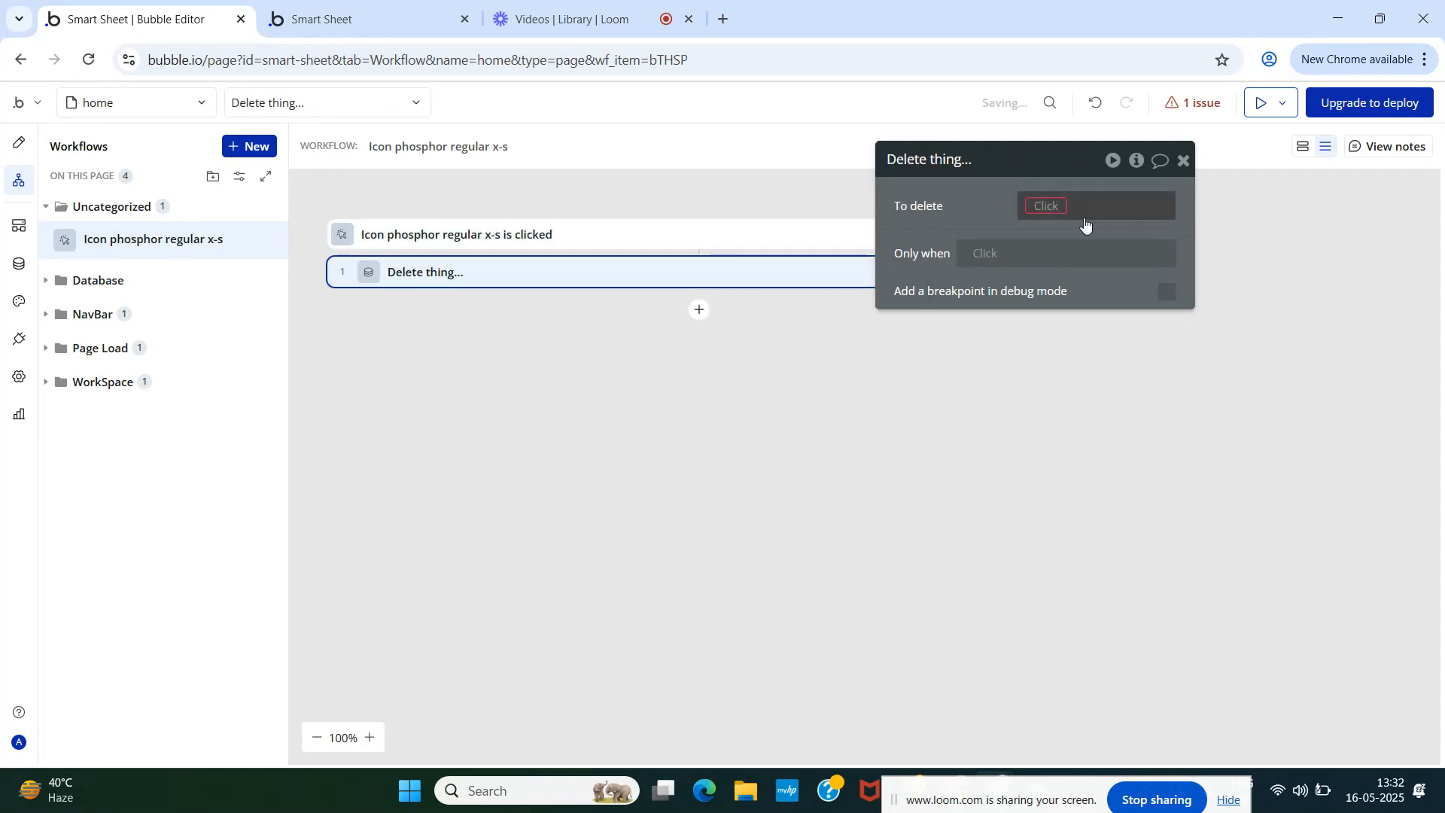
{"action": "left_click", "coordinate": [1048, 206]}
{"action": "left_click", "coordinate": [1076, 256]}
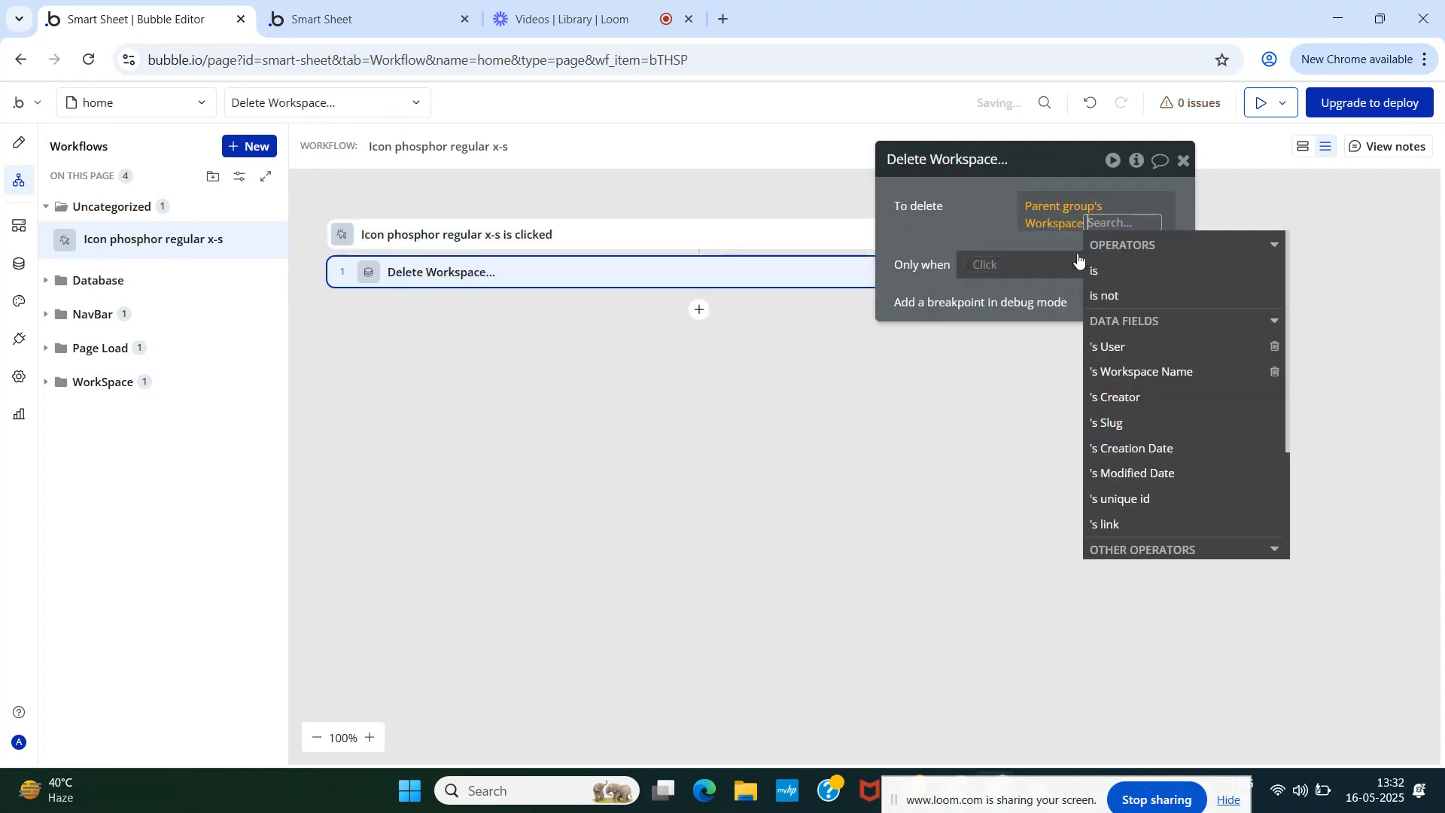
{"action": "left_click", "coordinate": [997, 218]}
{"action": "left_click", "coordinate": [1185, 161]}
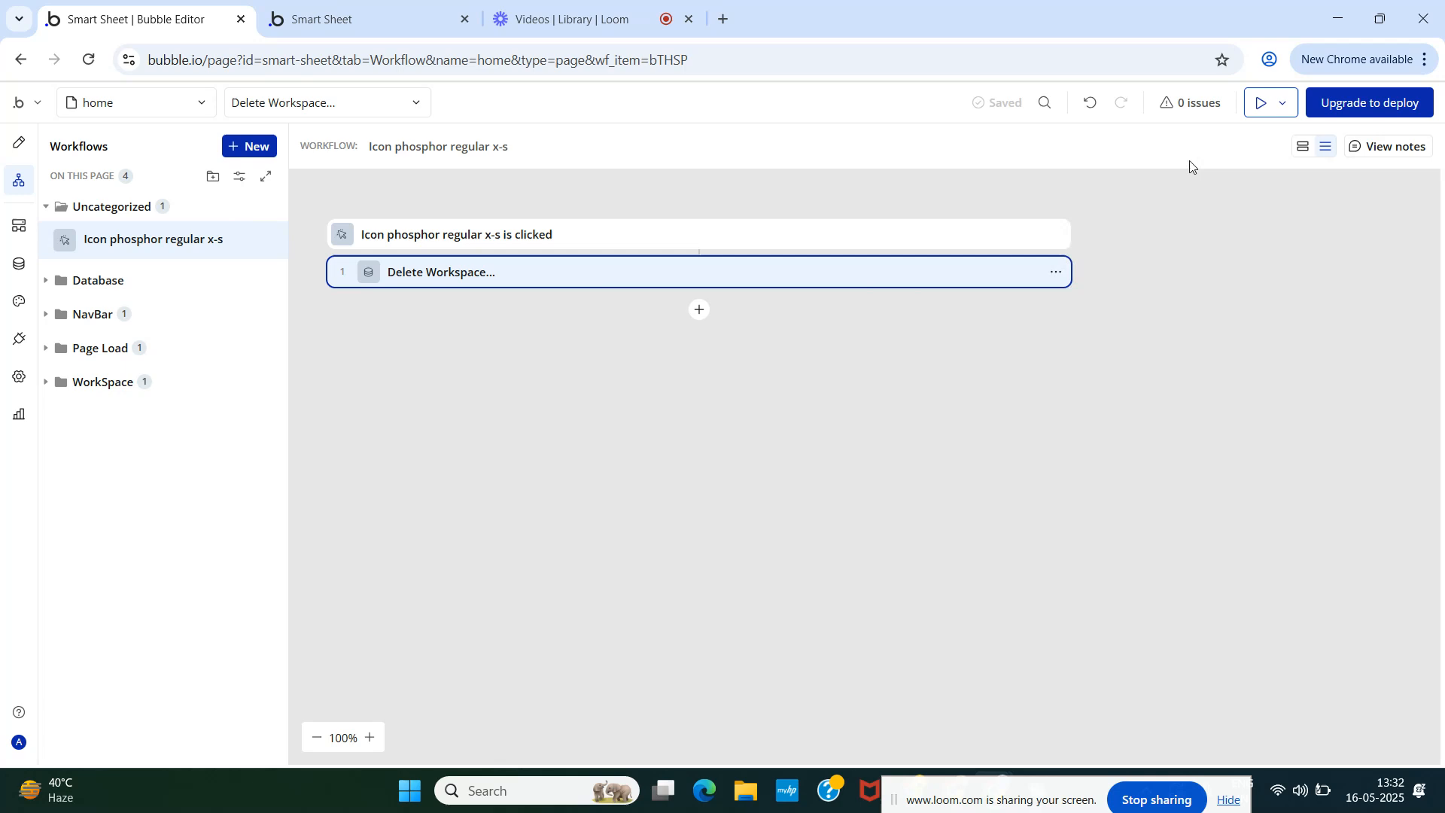
{"action": "left_click", "coordinate": [700, 311]}
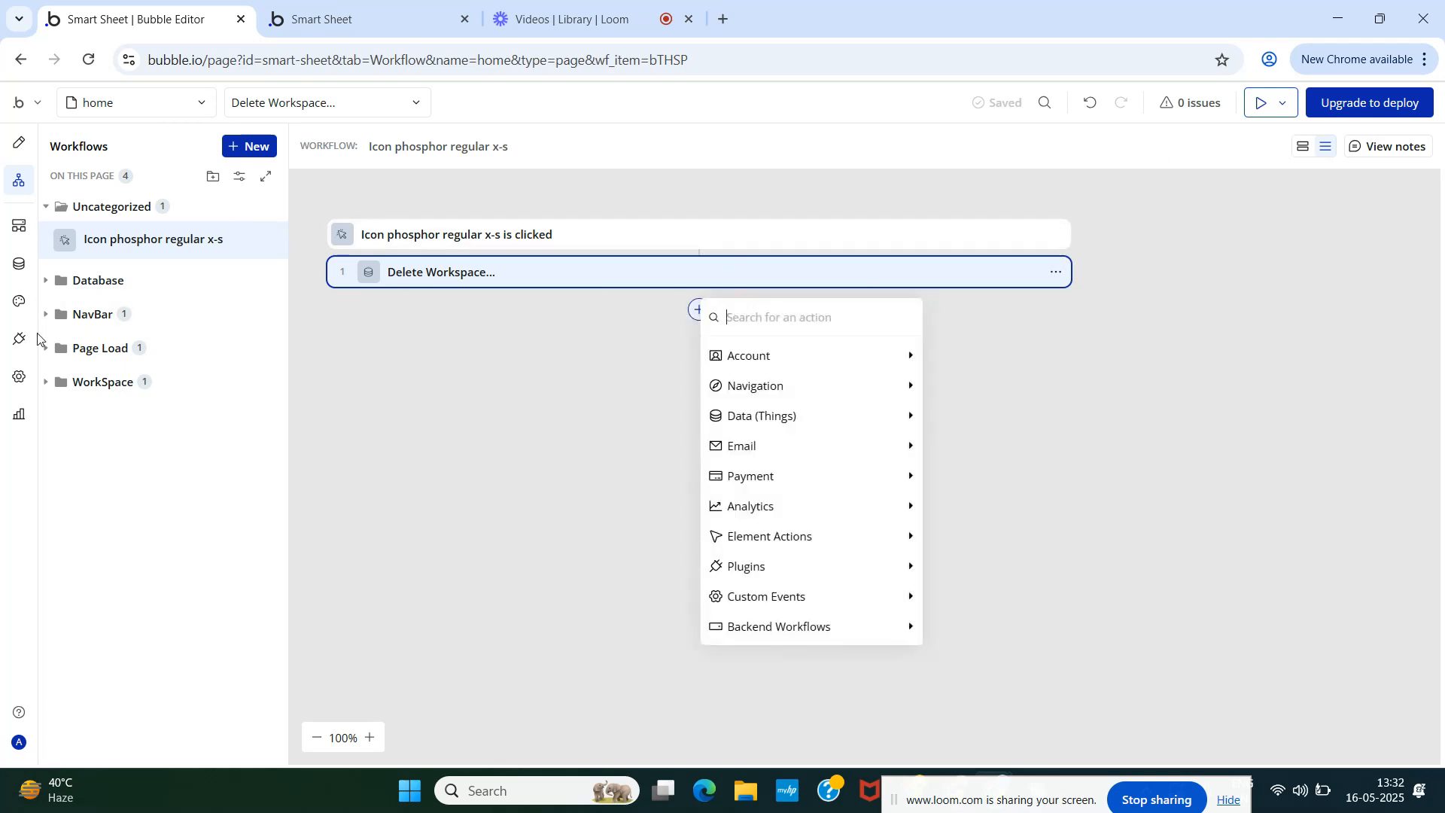
- Browse new plugins from the Plugins tab, searching for 'toast'
{"action": "left_click", "coordinate": [18, 343]}
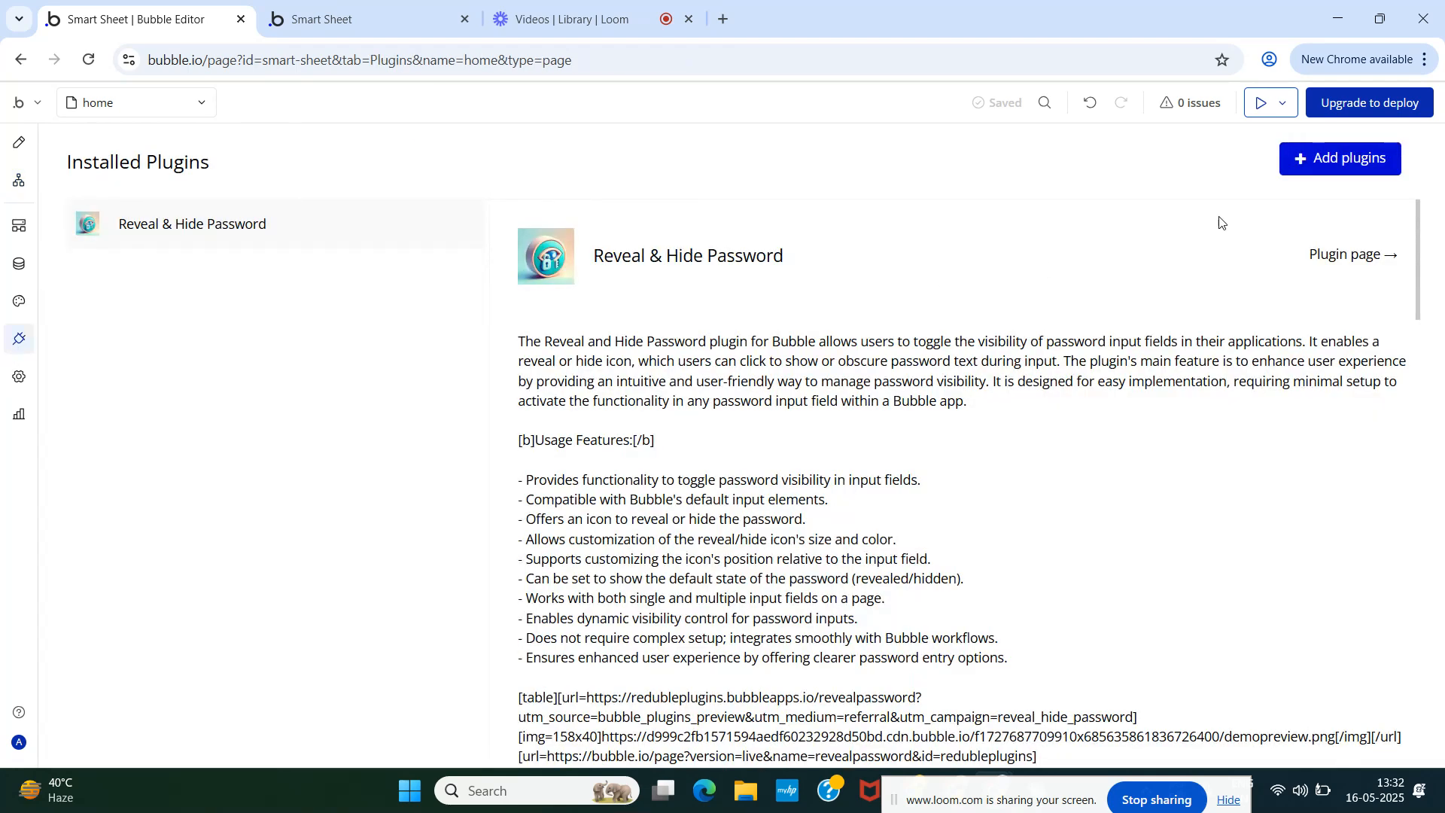
{"action": "left_click", "coordinate": [1339, 160]}
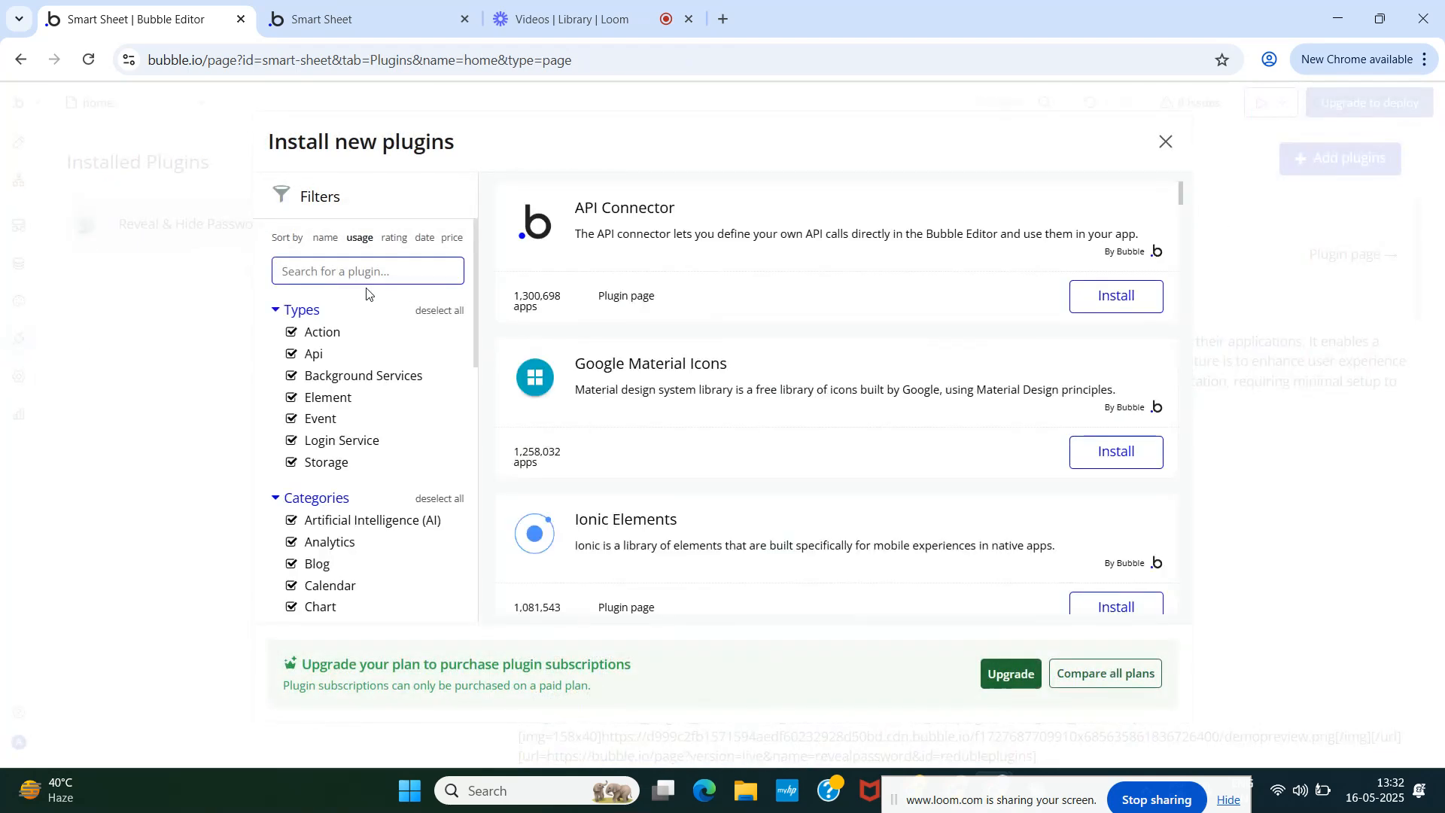
{"action": "type", "text": "toast"}
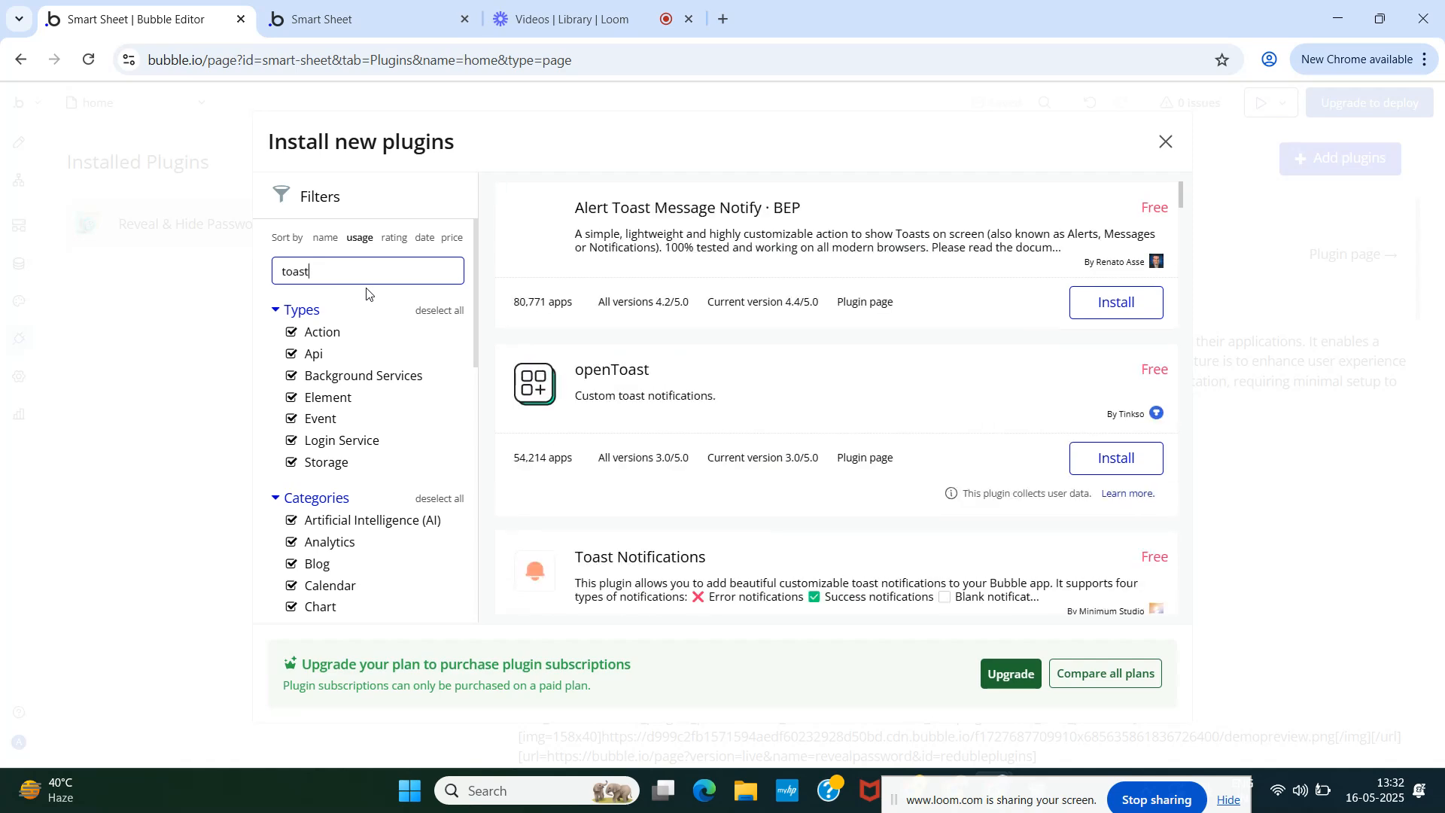
{"action": "scroll", "coordinate": [366, 294], "scroll_direction": "down", "scroll_amount": 4}
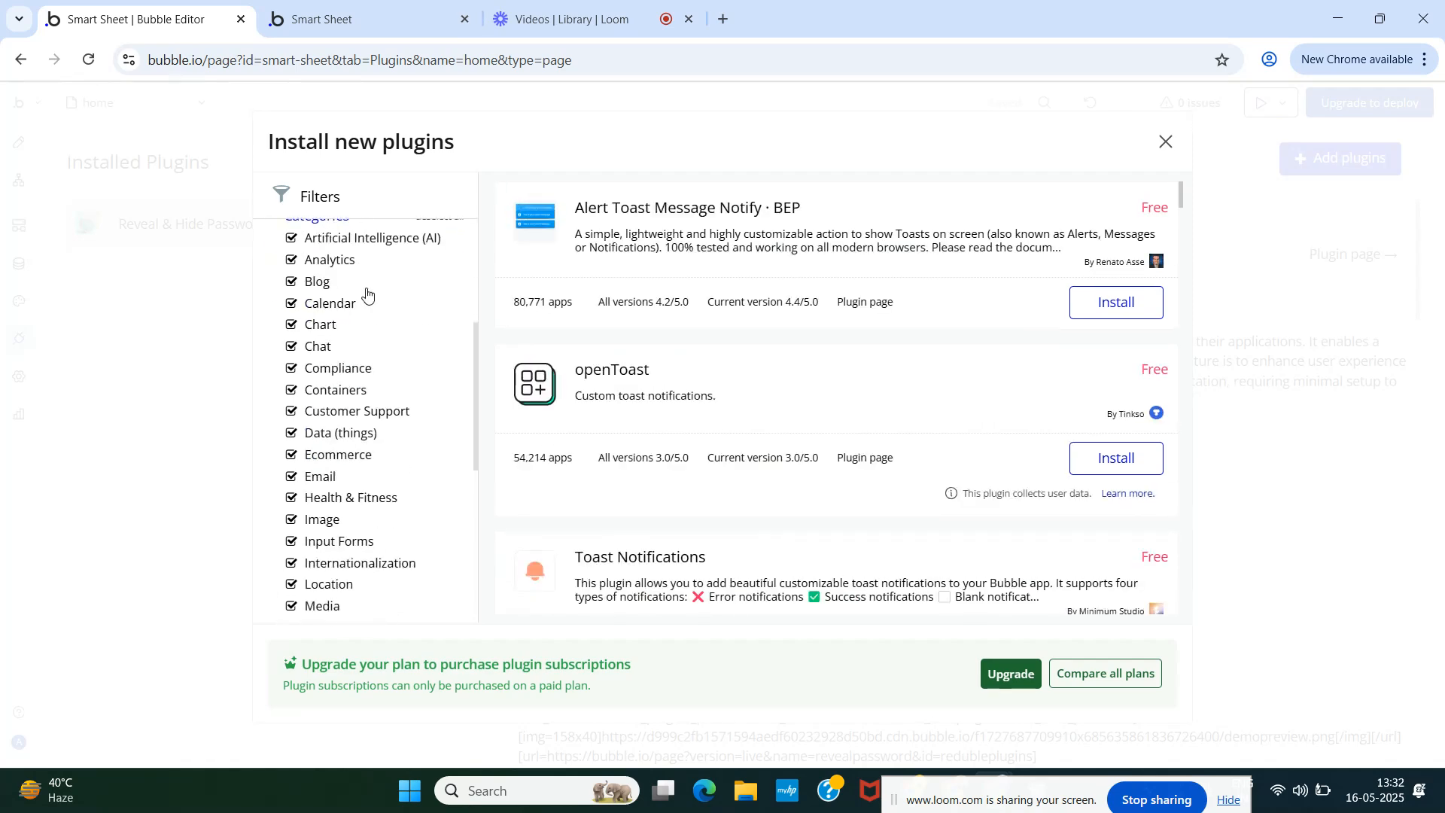
{"action": "scroll", "coordinate": [367, 293], "scroll_direction": "up", "scroll_amount": 4}
- Search 'my alerts', install the free myAlerts! plugin, and return to Design
{"action": "double_click", "coordinate": [336, 270]}
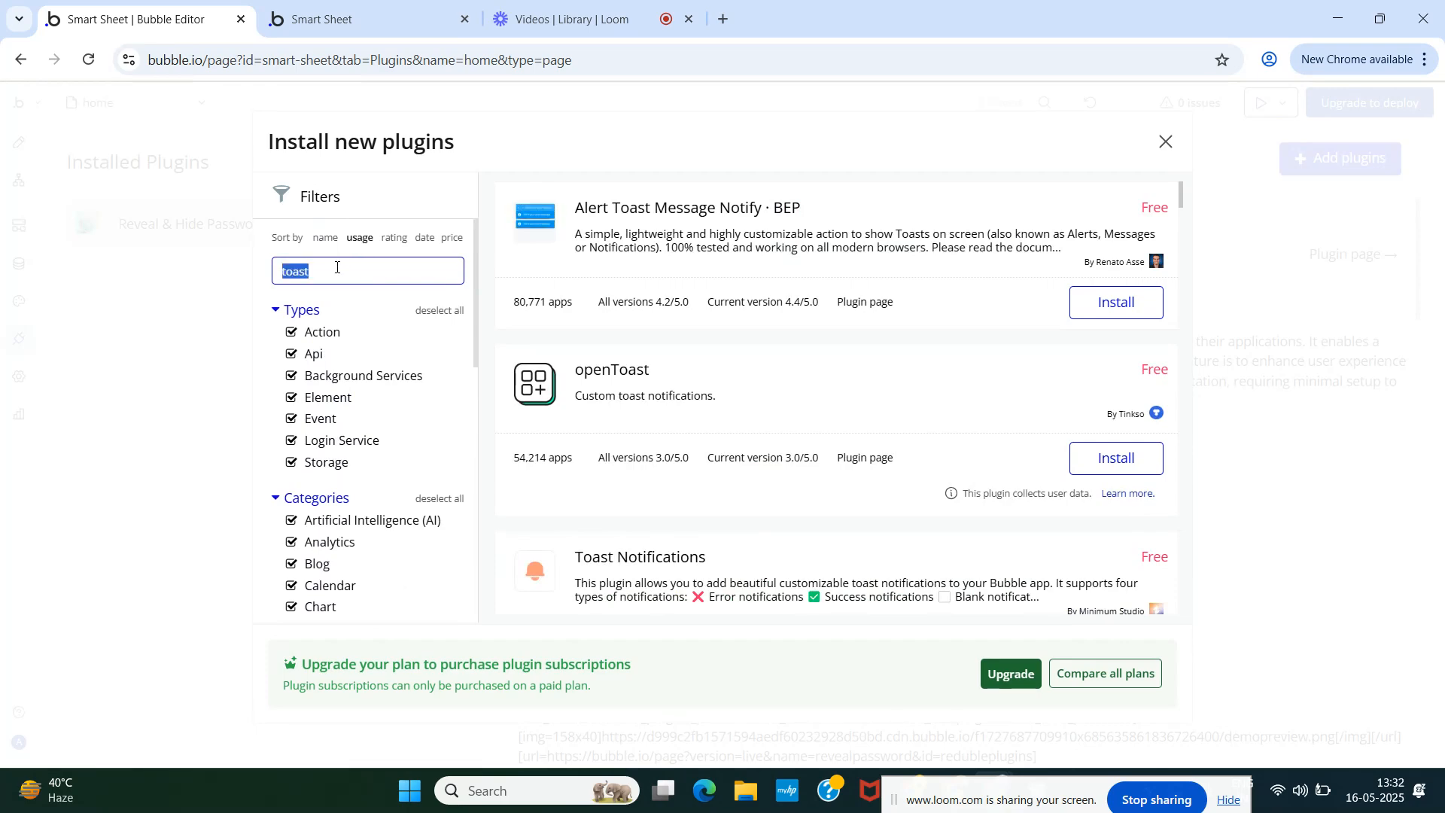
{"action": "key", "text": "BackSpace"}
{"action": "type", "text": "my "}
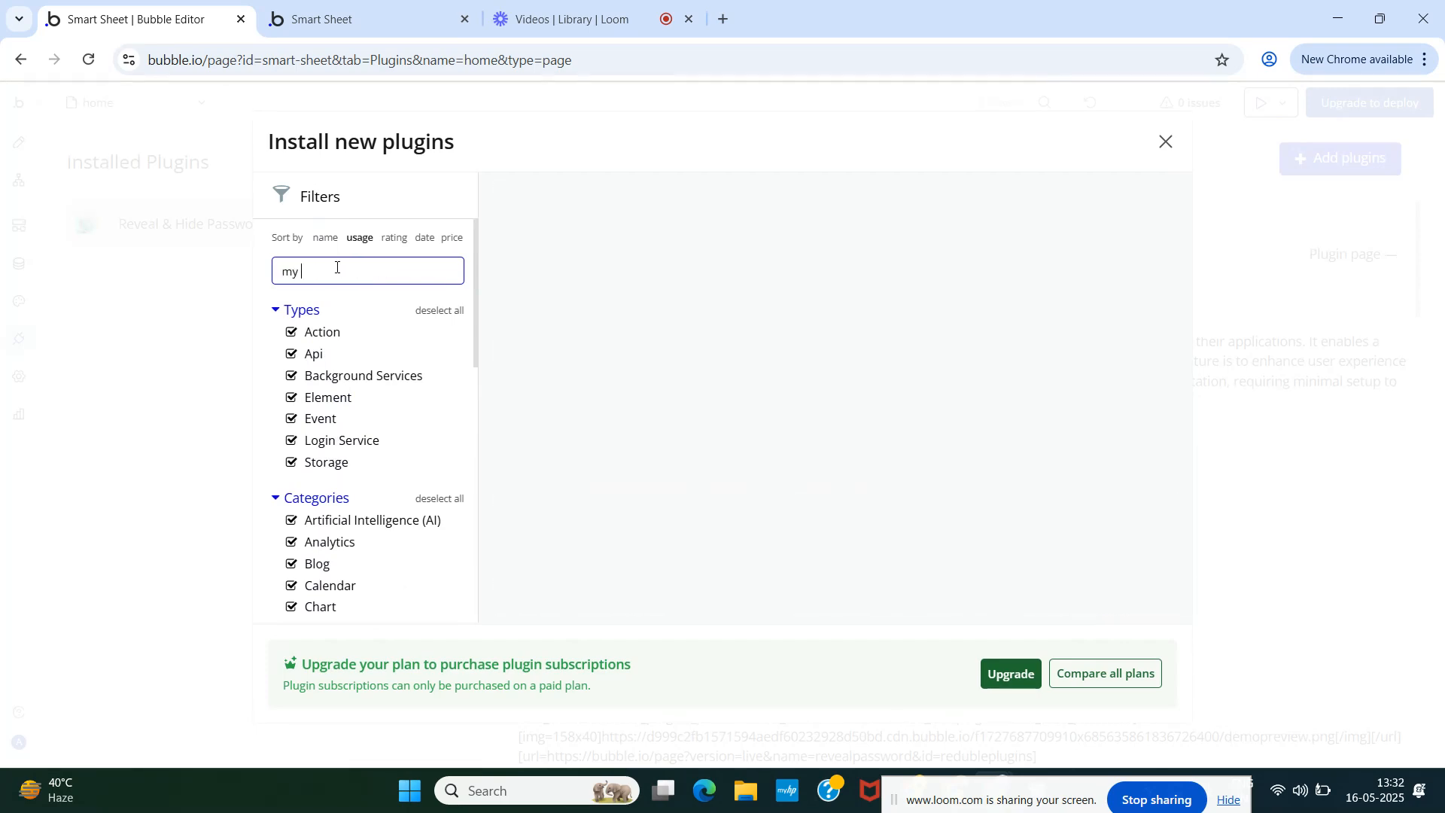
{"action": "type", "text": "al"}
{"action": "type", "text": "ert"}
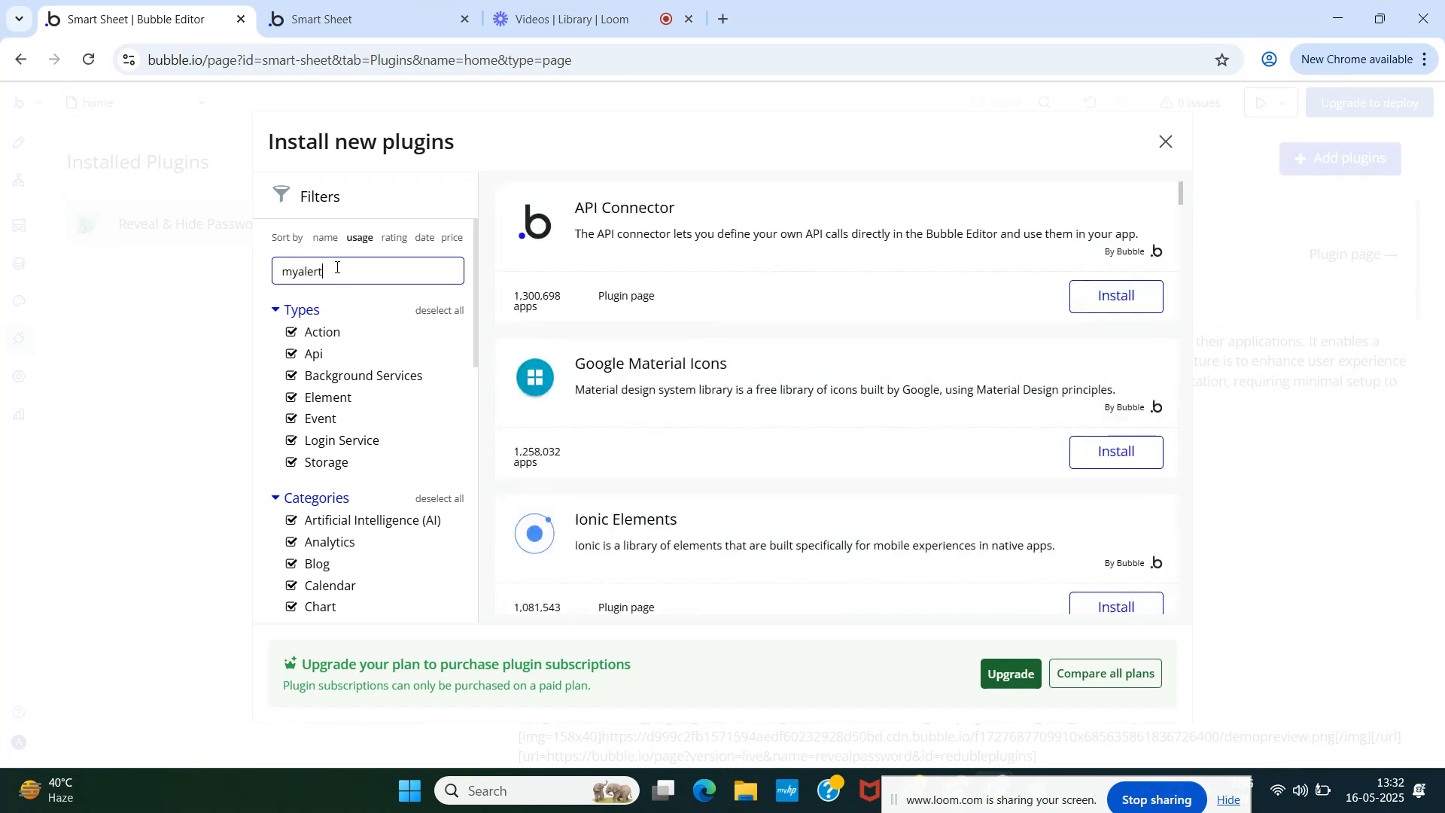
{"action": "type", "text": "s"}
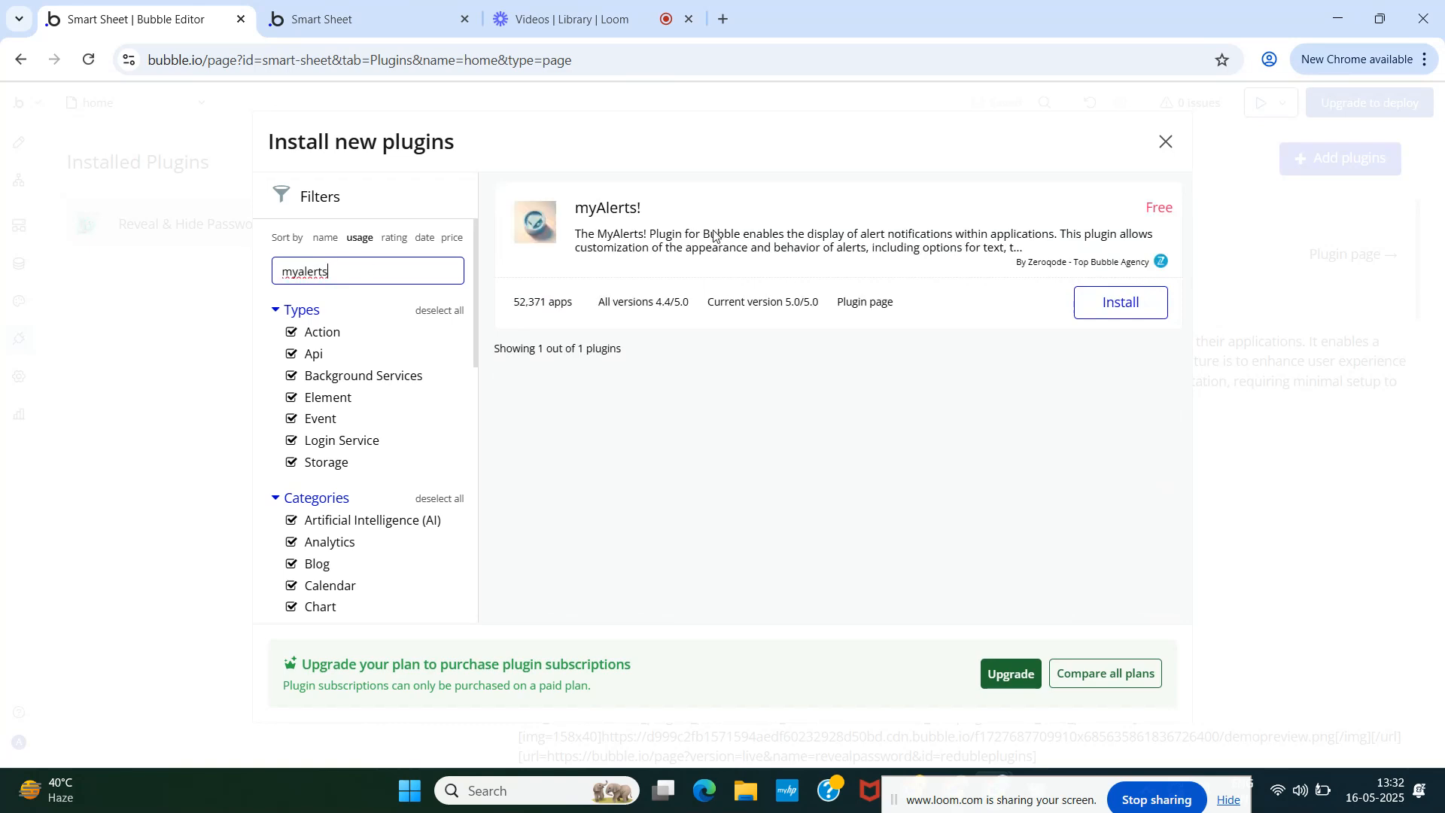
{"action": "left_click", "coordinate": [1127, 310]}
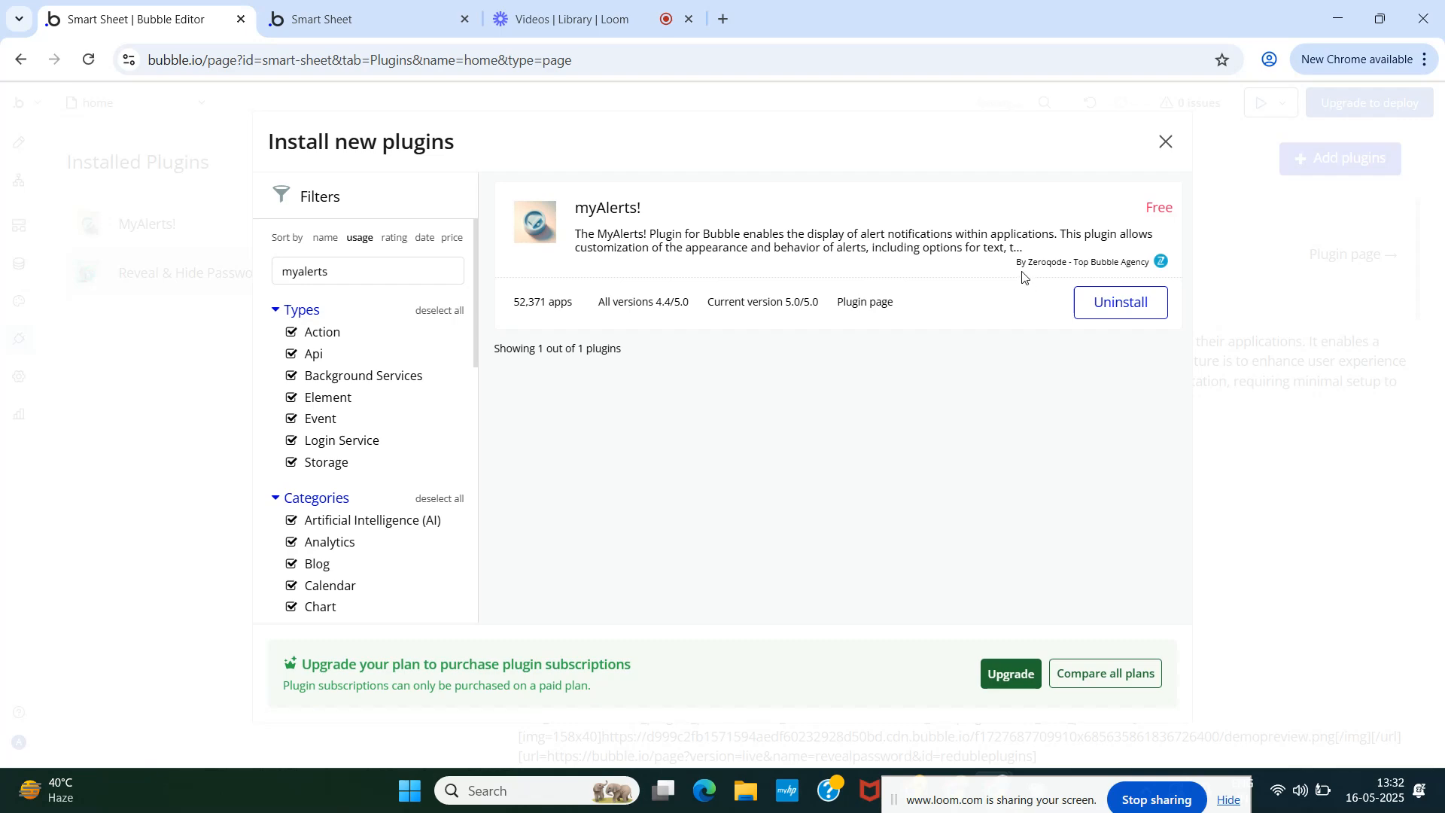
{"action": "left_click", "coordinate": [1165, 141]}
{"action": "left_click", "coordinate": [20, 142]}
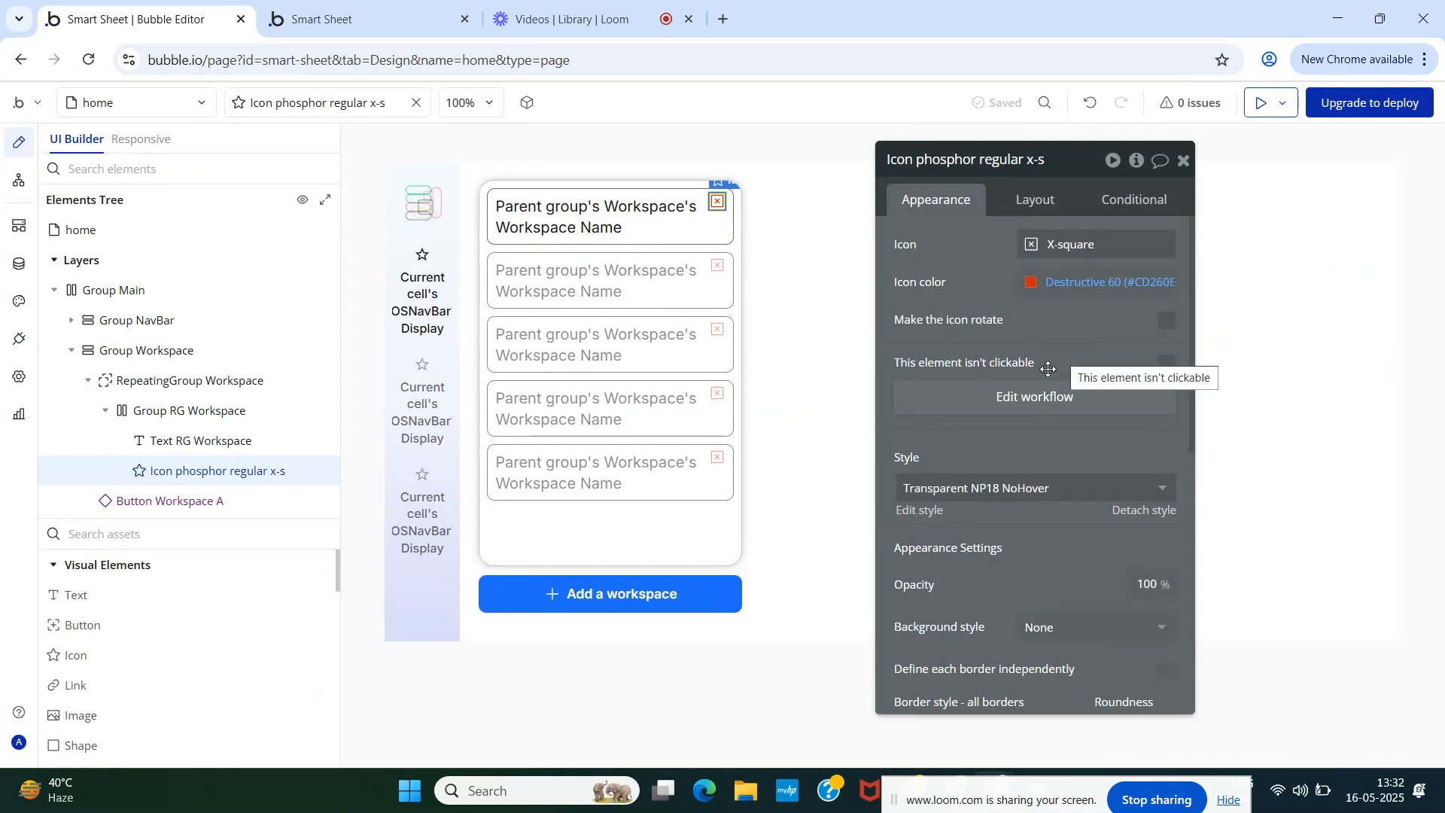
- Add a 3. Warning Toast step titled 'Workspace' with message 'has been removed successfully!'
{"action": "left_click", "coordinate": [1038, 399]}
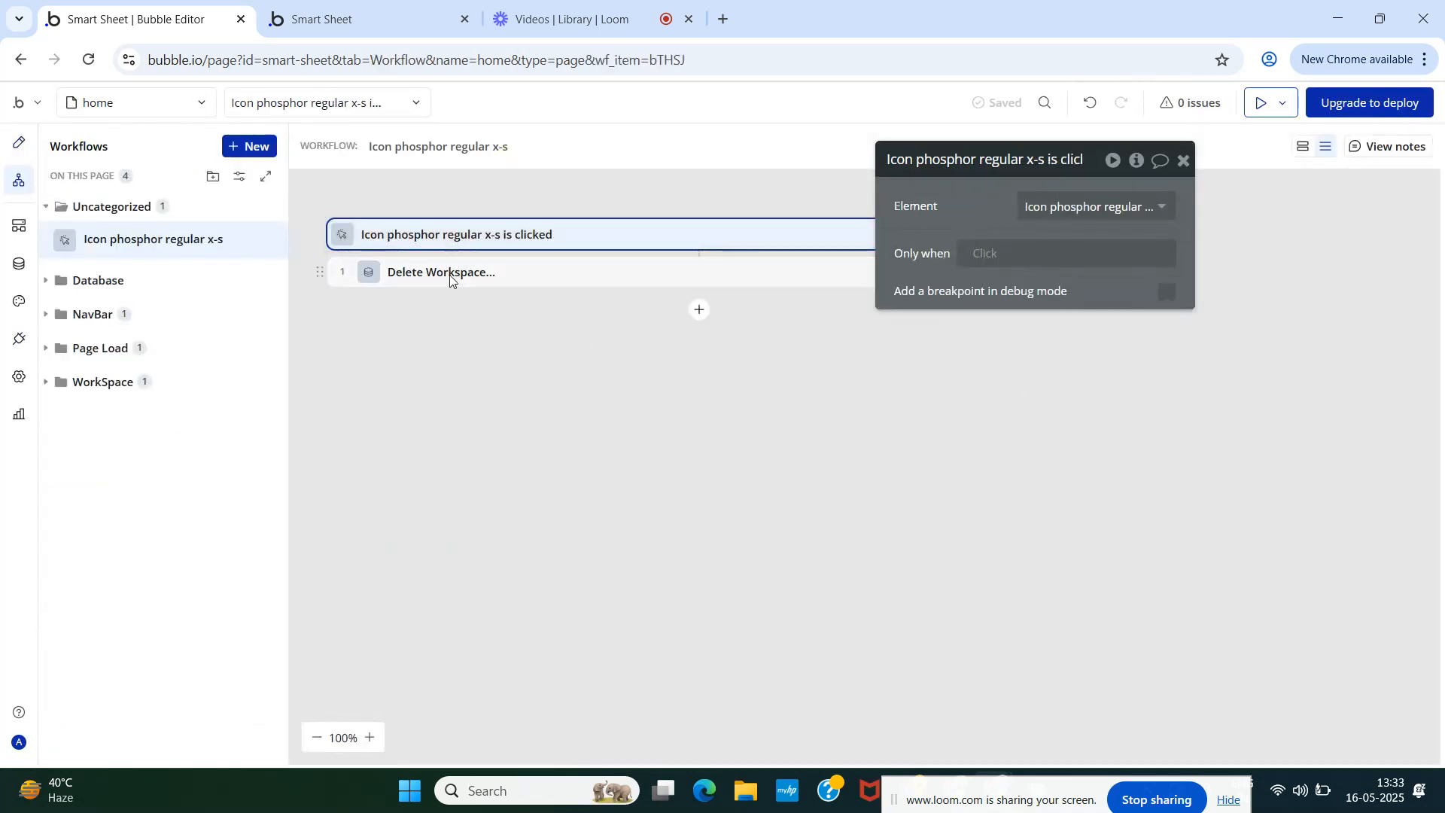
{"action": "left_click", "coordinate": [699, 312]}
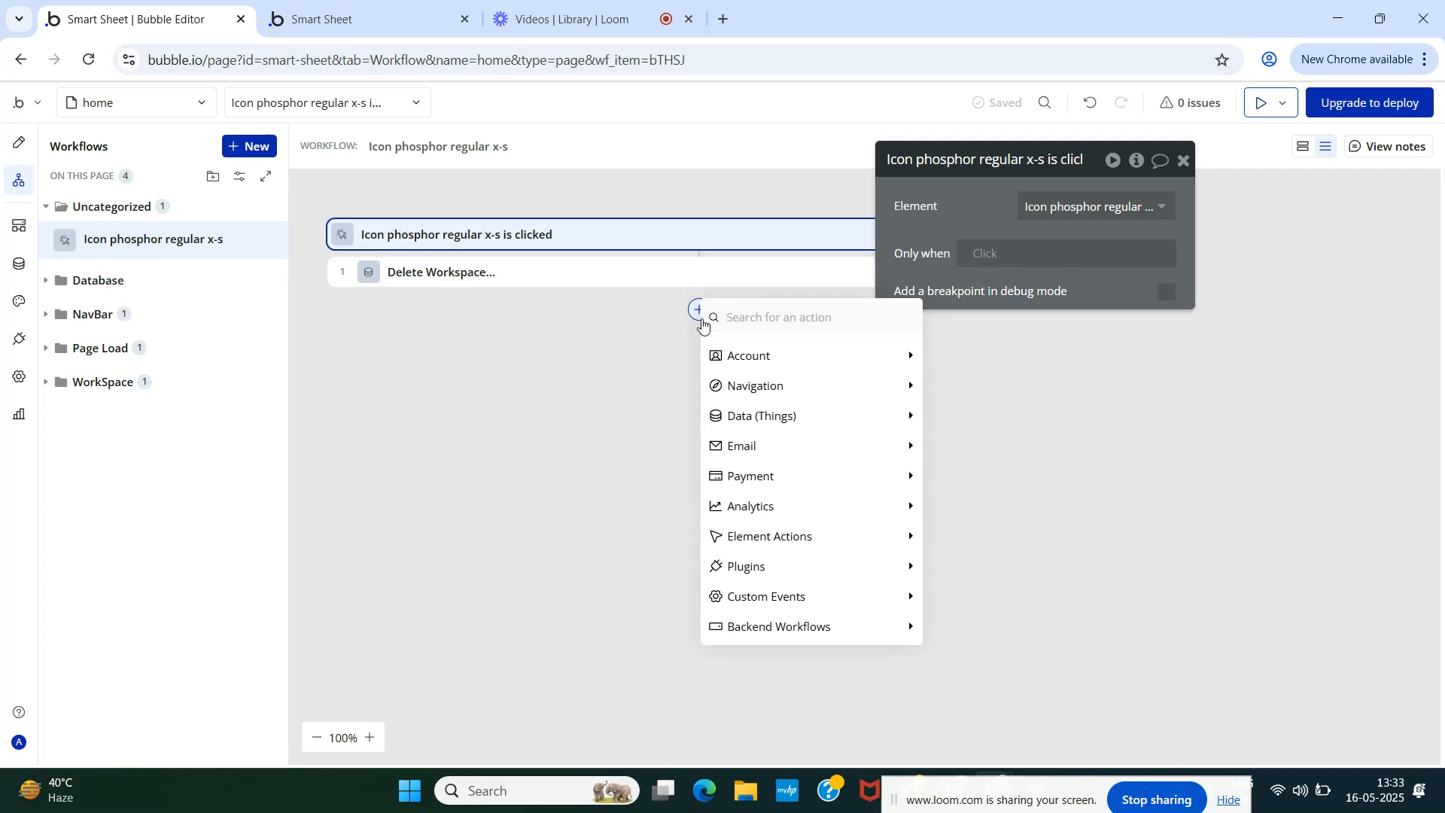
{"action": "type", "text": "toa"}
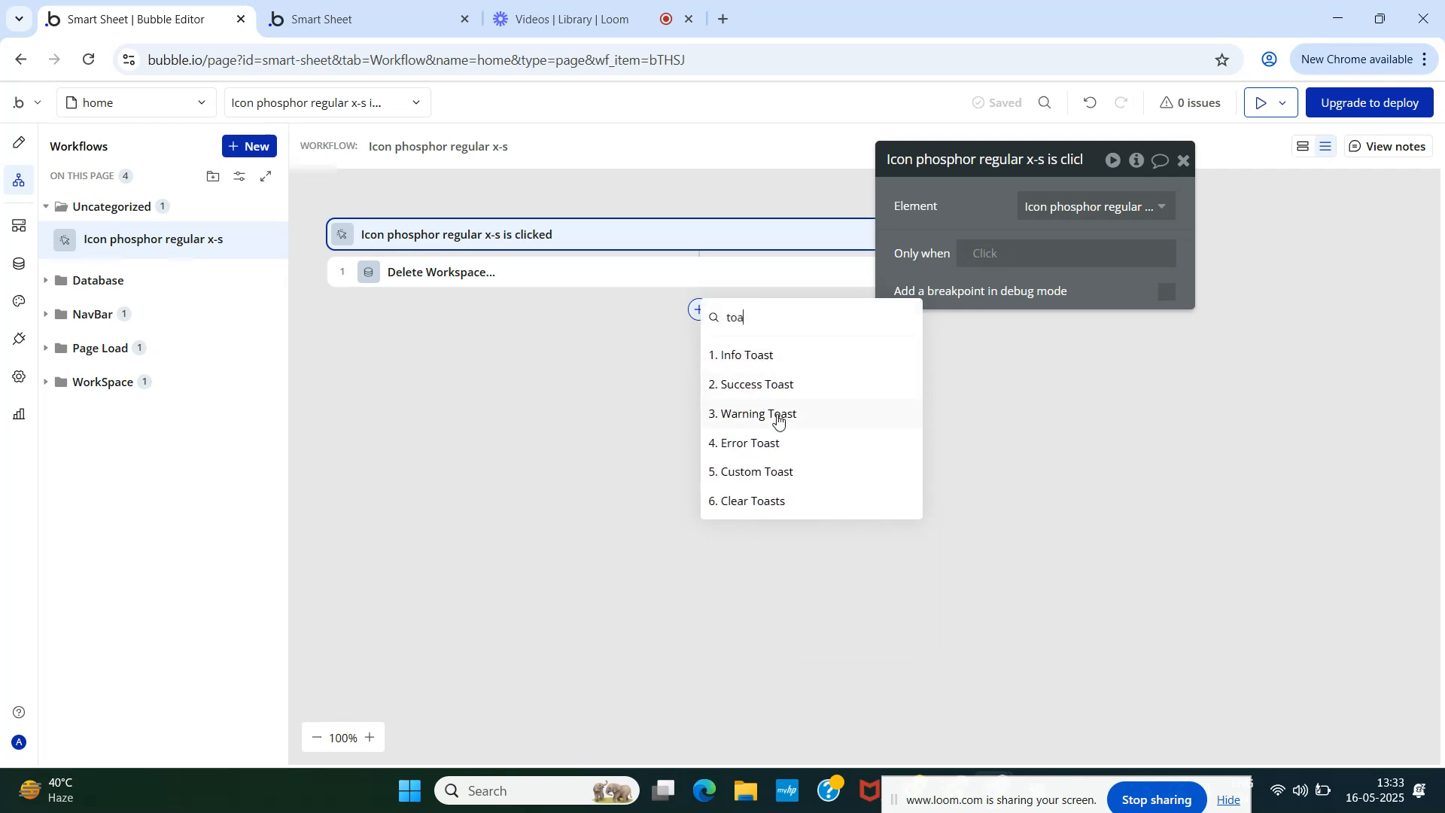
{"action": "left_click", "coordinate": [778, 416]}
{"action": "left_click", "coordinate": [1054, 207]}
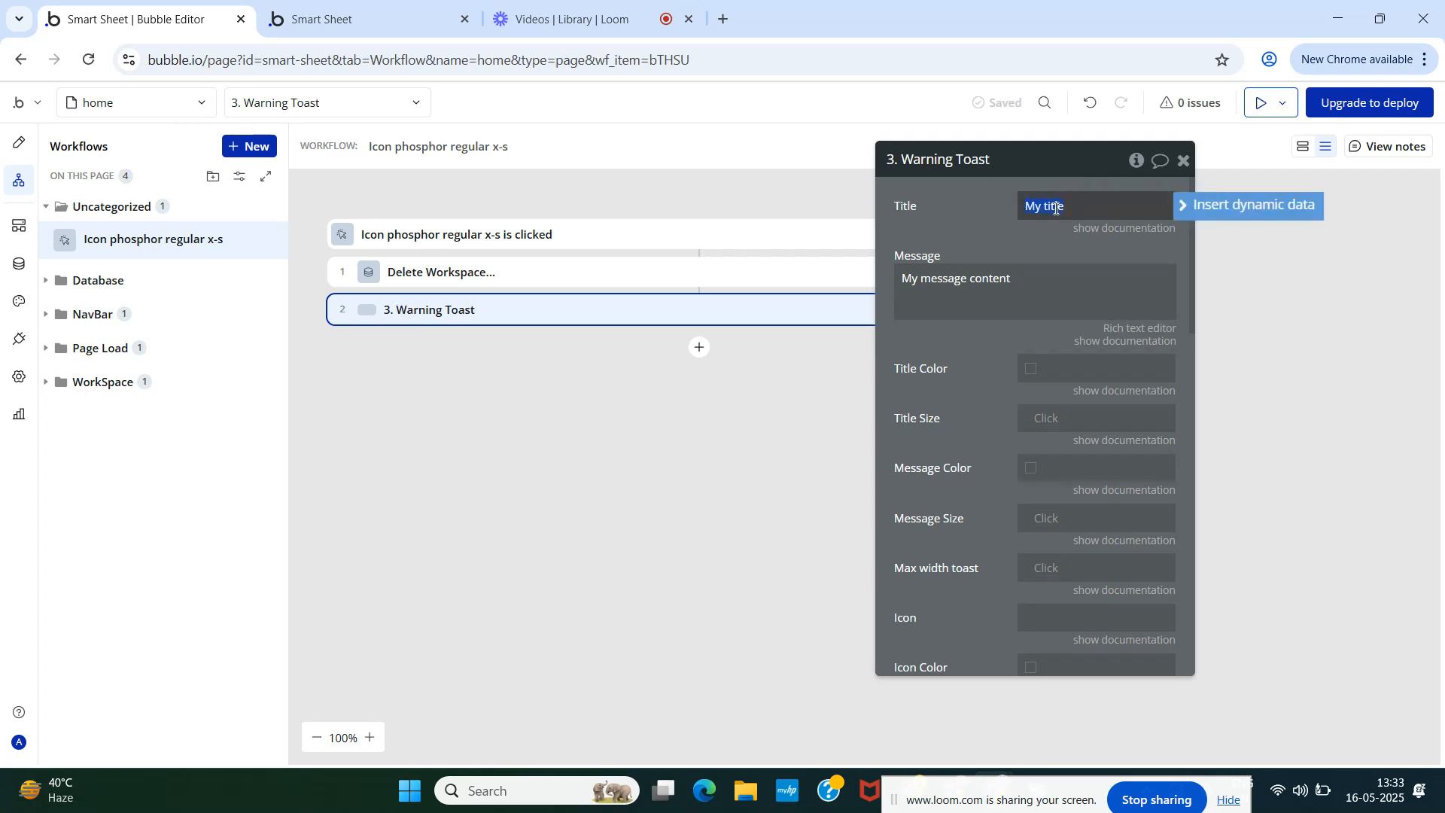
{"action": "type", "text": "Workspace"}
{"action": "left_click", "coordinate": [1035, 273]}
{"action": "type", "text": "H"}
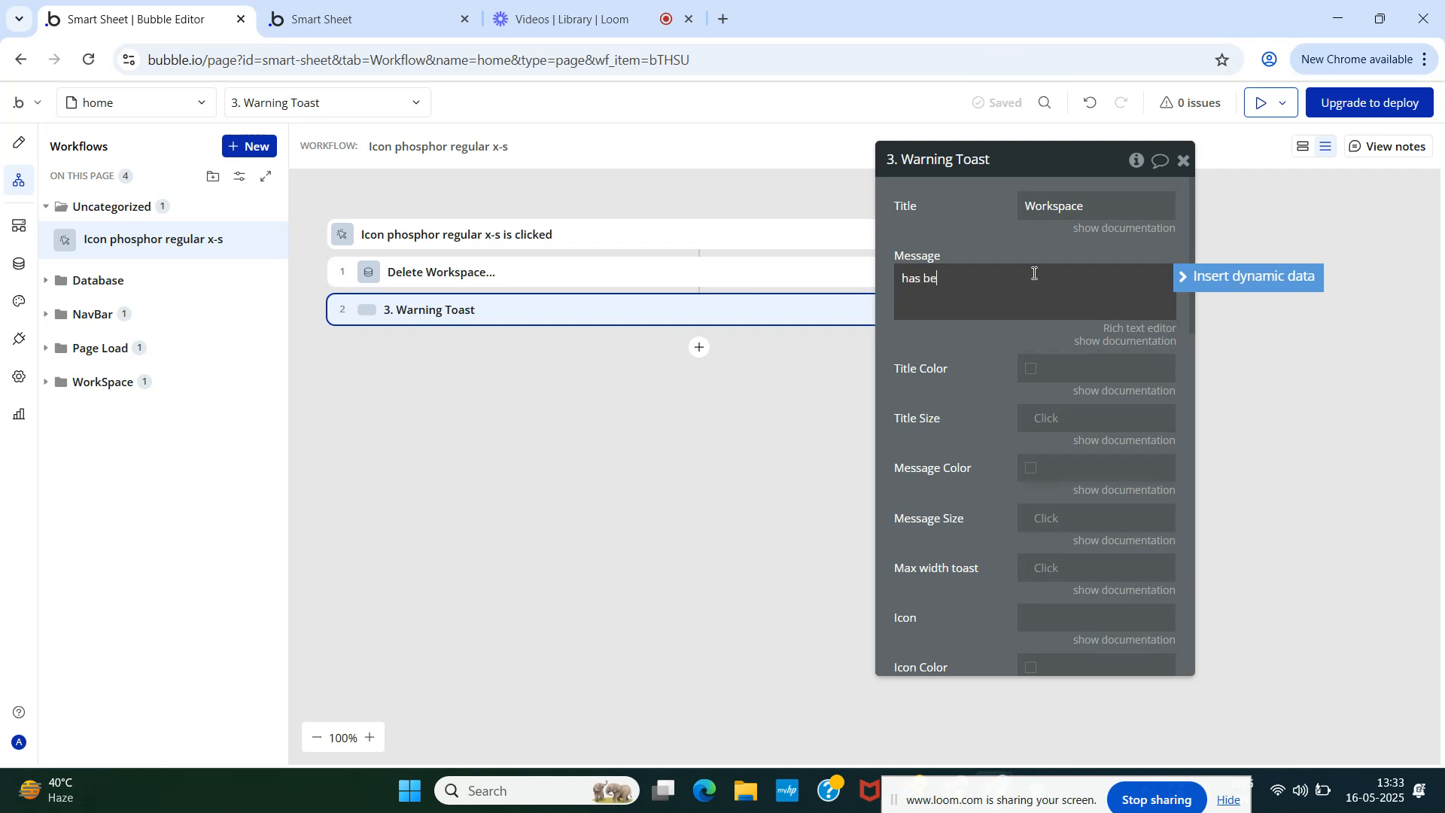
{"action": "type", "text": "moved successfully!"}
{"action": "left_click", "coordinate": [1184, 160]}
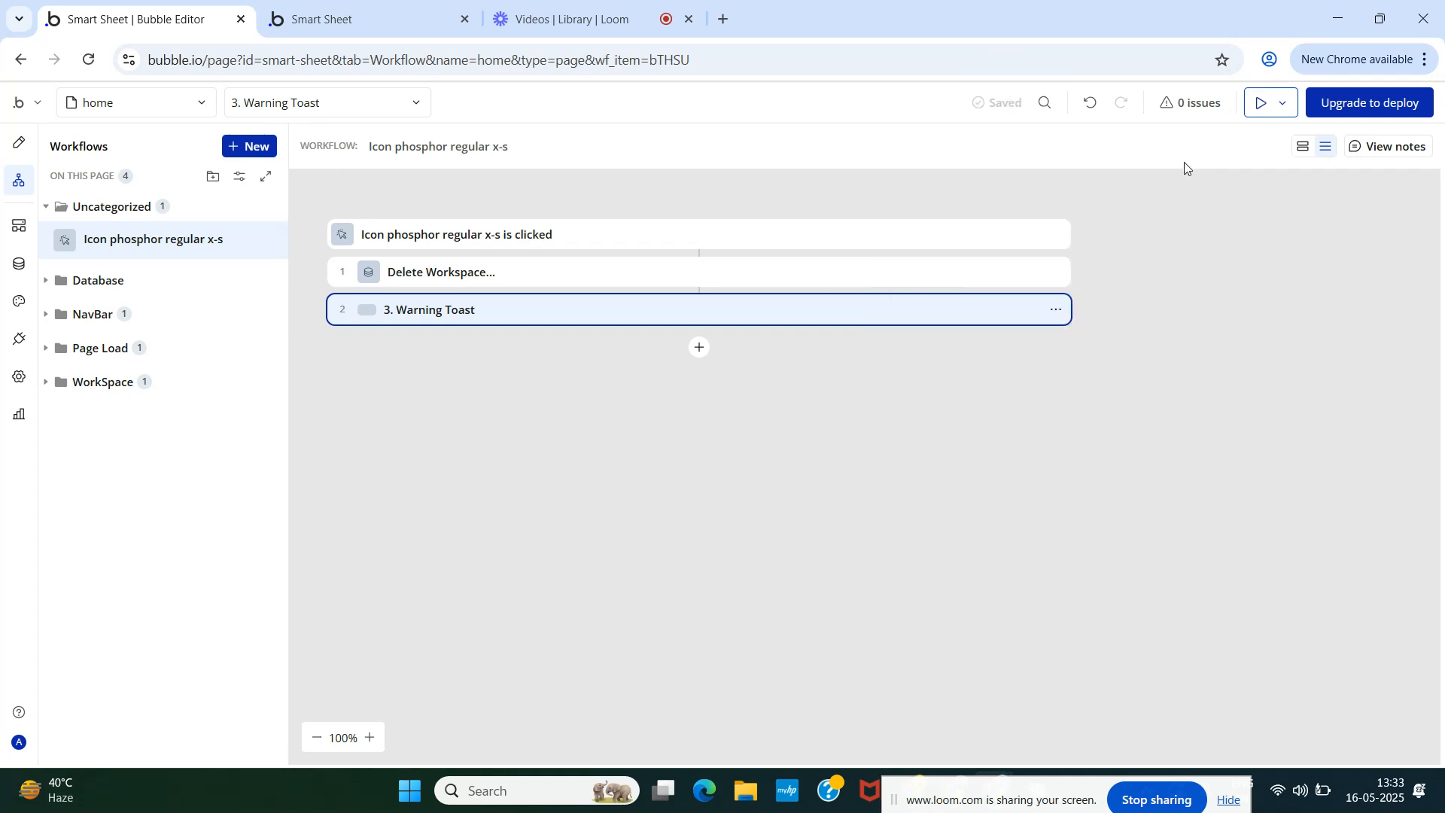
- File the X icon's click workflow into the WorkSpace folder
{"action": "left_click", "coordinate": [16, 151]}
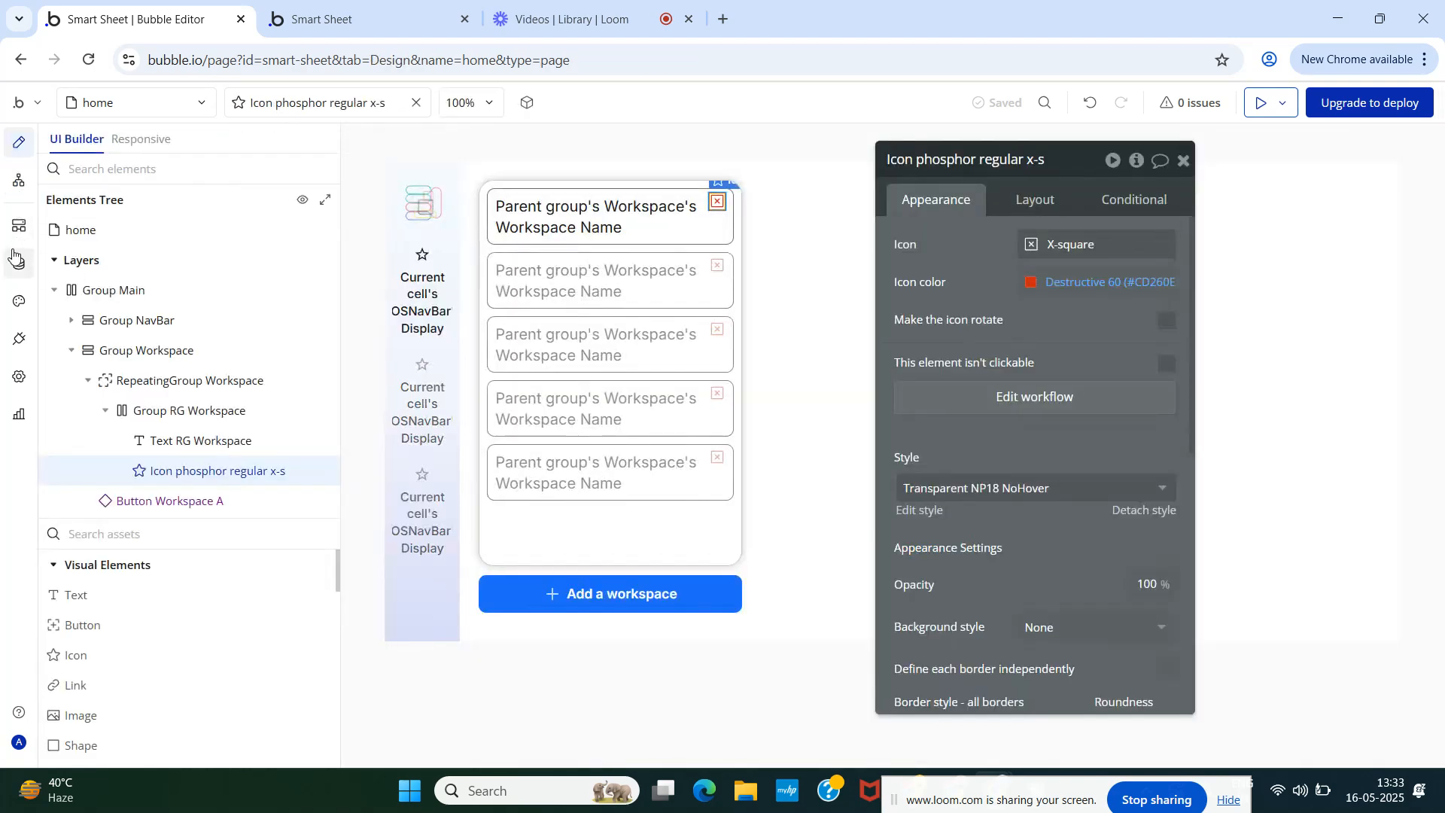
{"action": "left_click", "coordinate": [22, 192]}
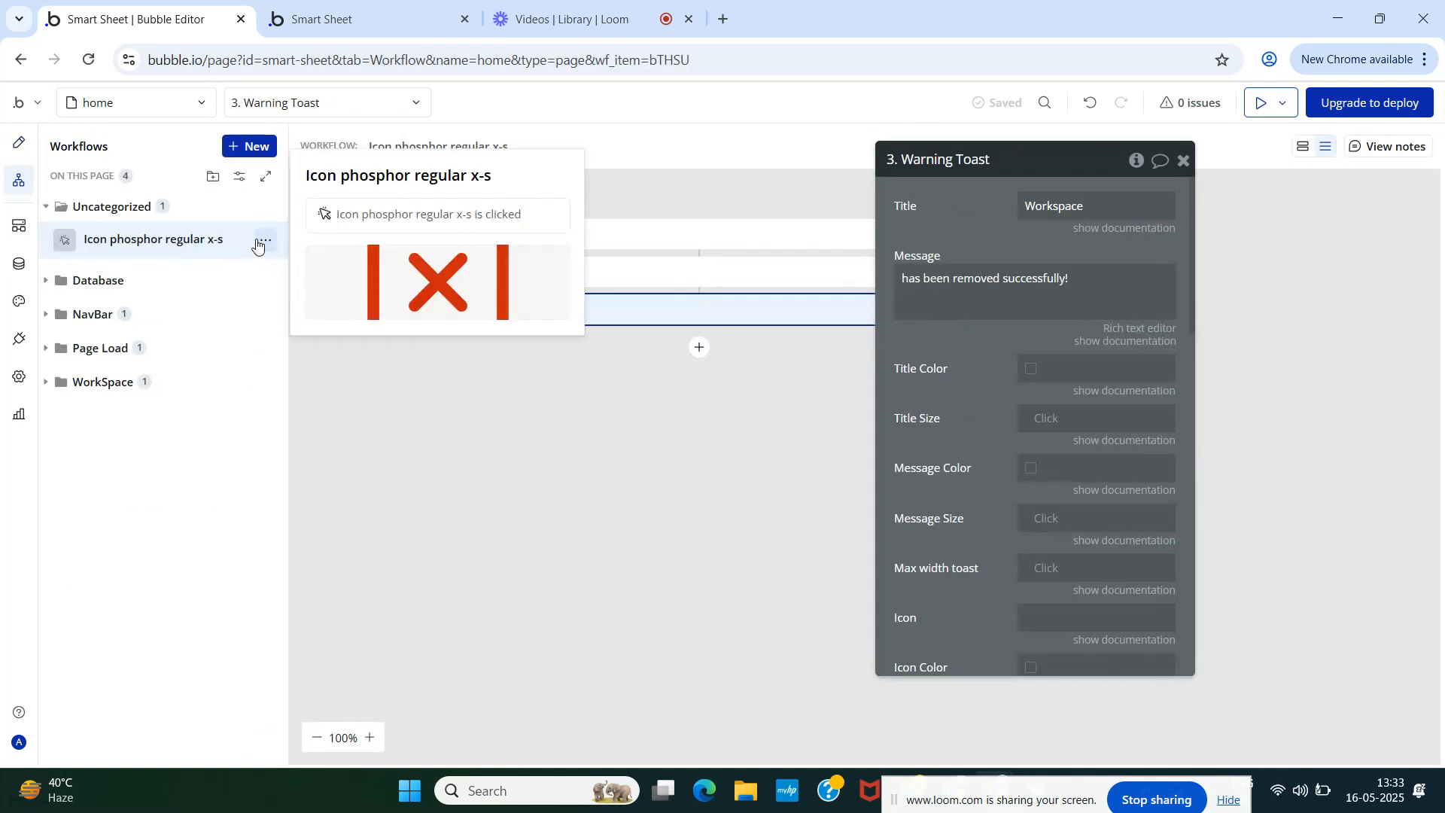
{"action": "left_click", "coordinate": [262, 243]}
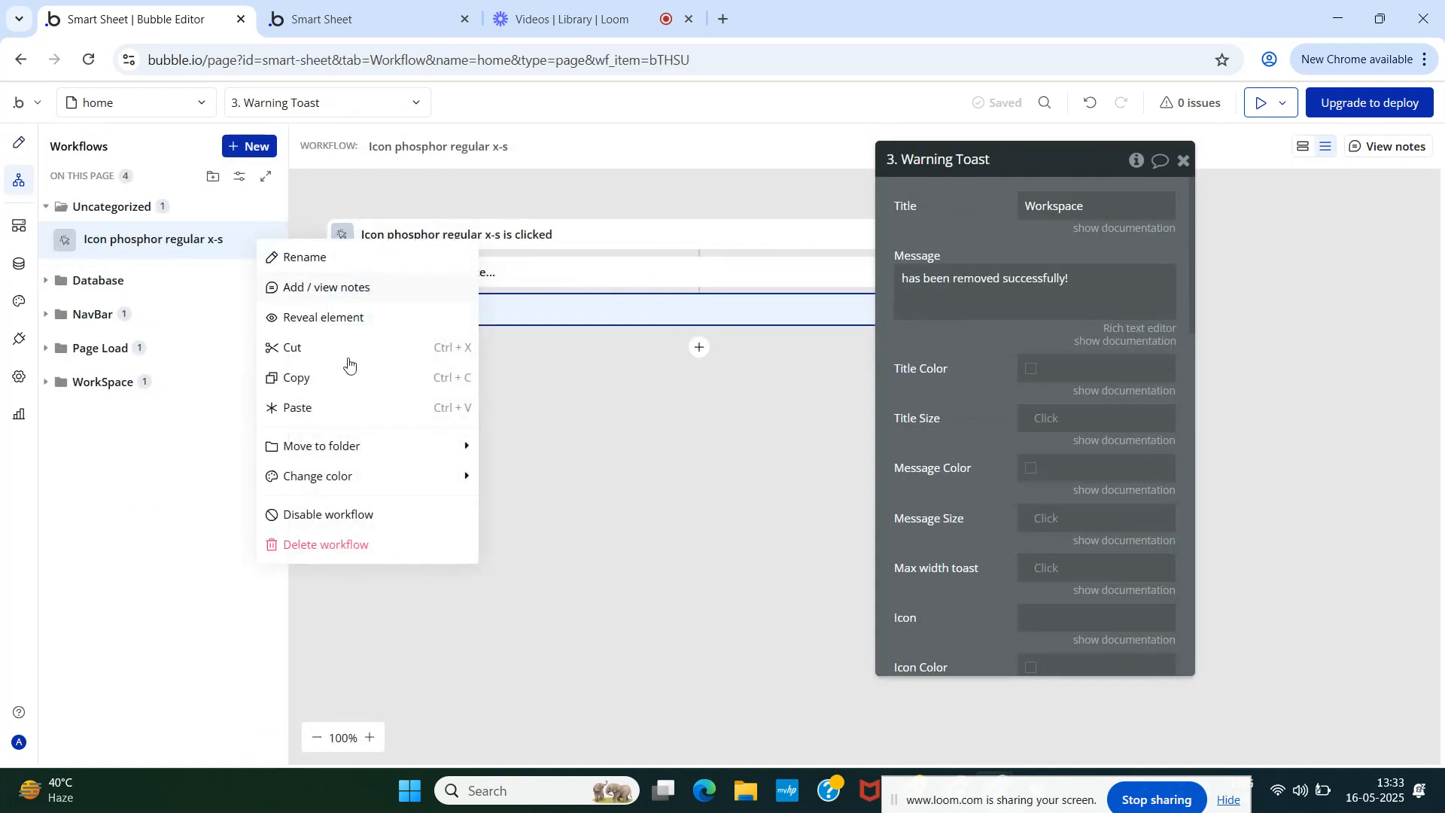
{"action": "mouse_move", "coordinate": [380, 451]}
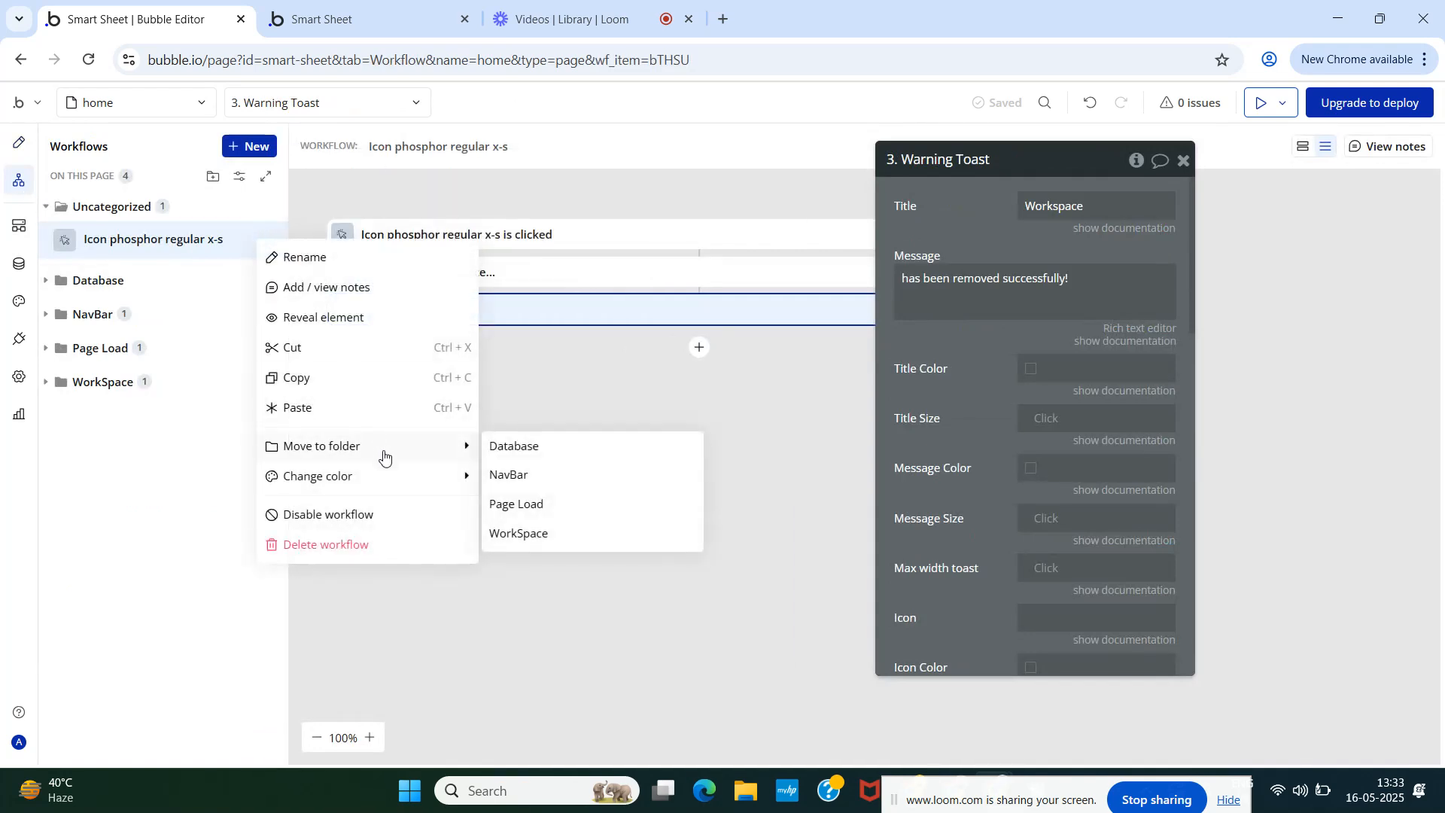
{"action": "left_click", "coordinate": [530, 532]}
- Open the Group RG Workspace click workflow and look over its event options
{"action": "left_click", "coordinate": [19, 141]}
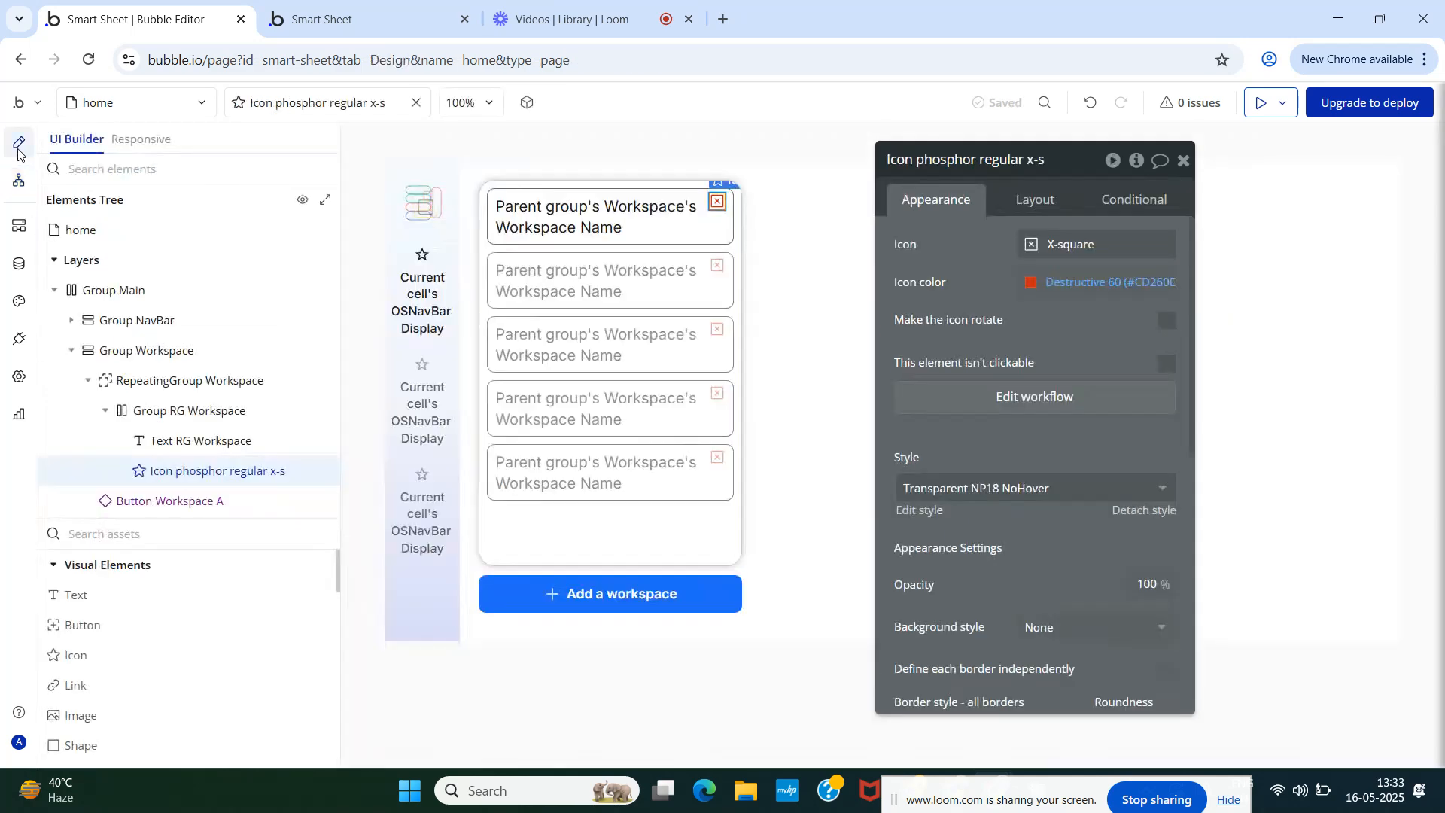
{"action": "left_click", "coordinate": [19, 181]}
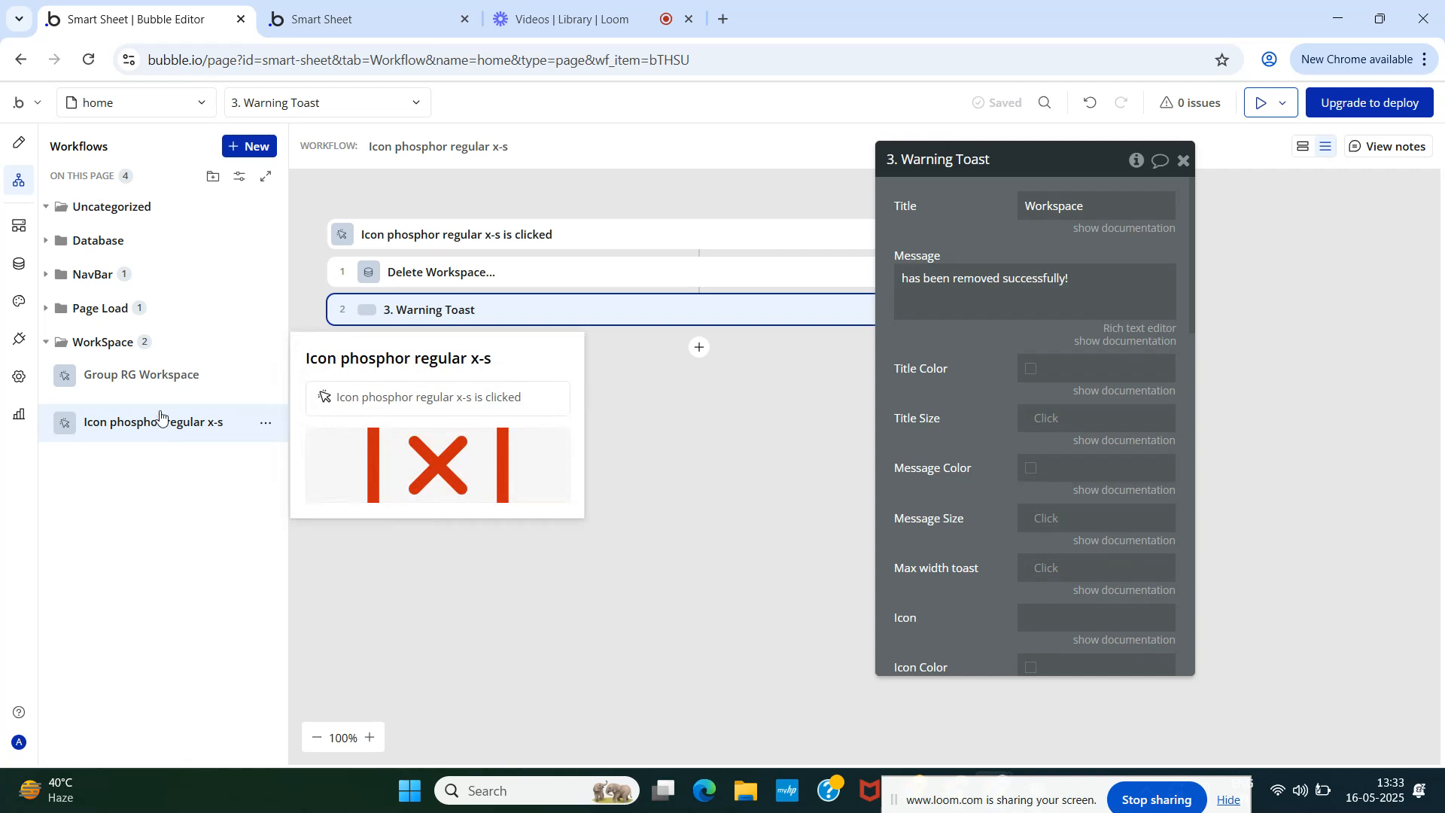
{"action": "mouse_move", "coordinate": [154, 386]}
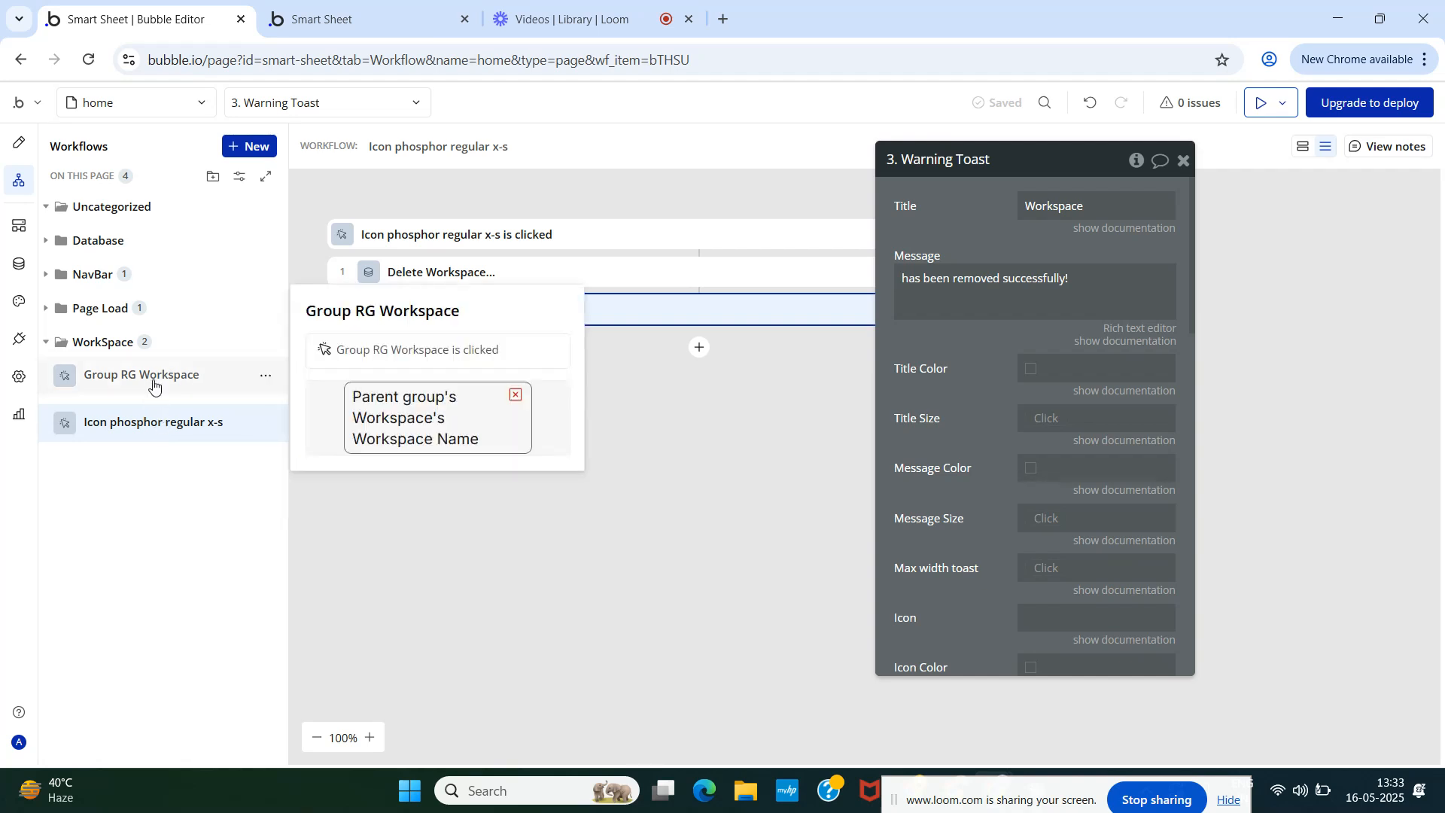
{"action": "left_click", "coordinate": [154, 377]}
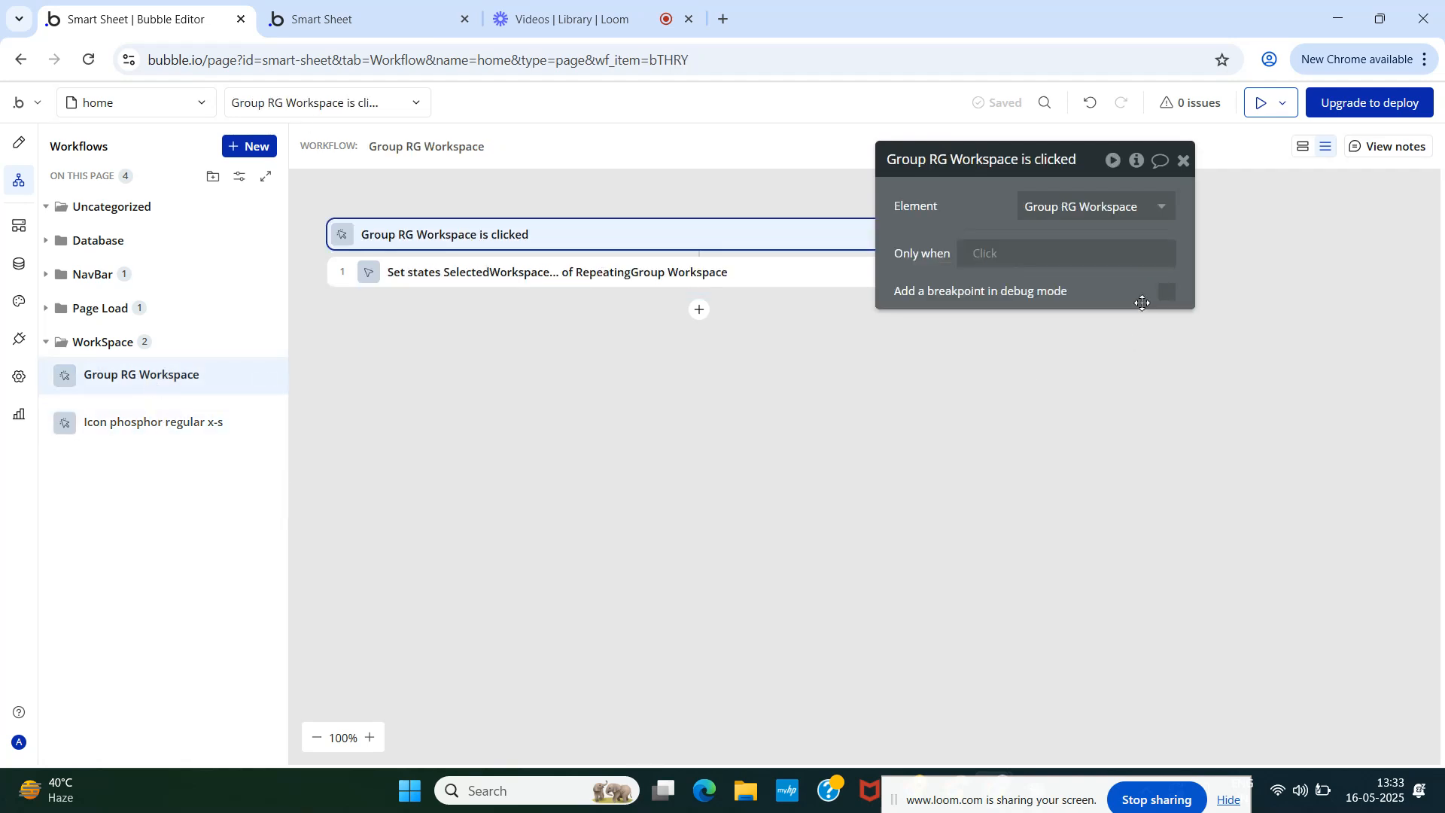
{"action": "left_click_drag", "start_coordinate": [992, 165], "coordinate": [997, 372]}
{"action": "left_click", "coordinate": [1058, 236]}
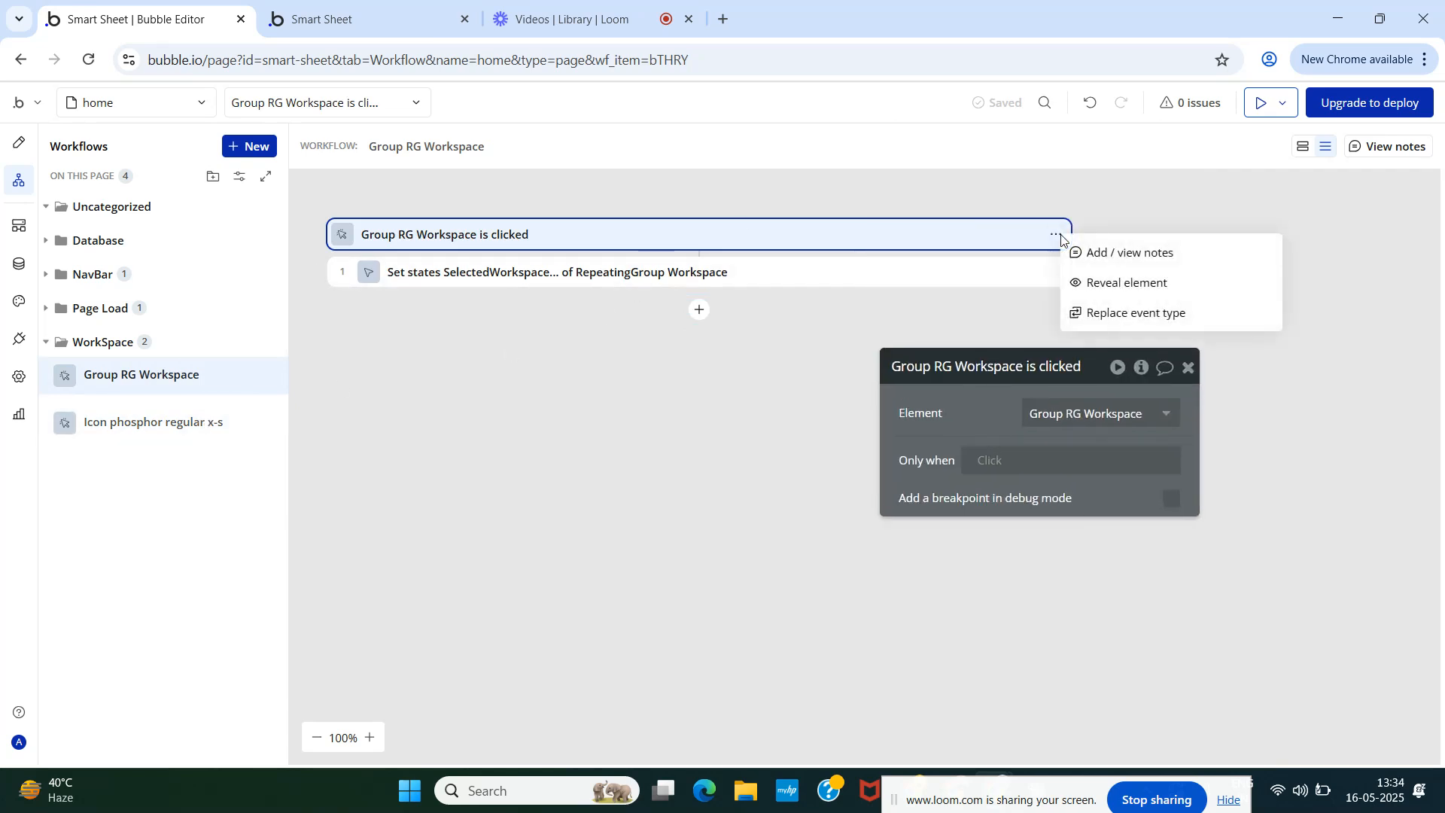
{"action": "left_click", "coordinate": [1189, 367]}
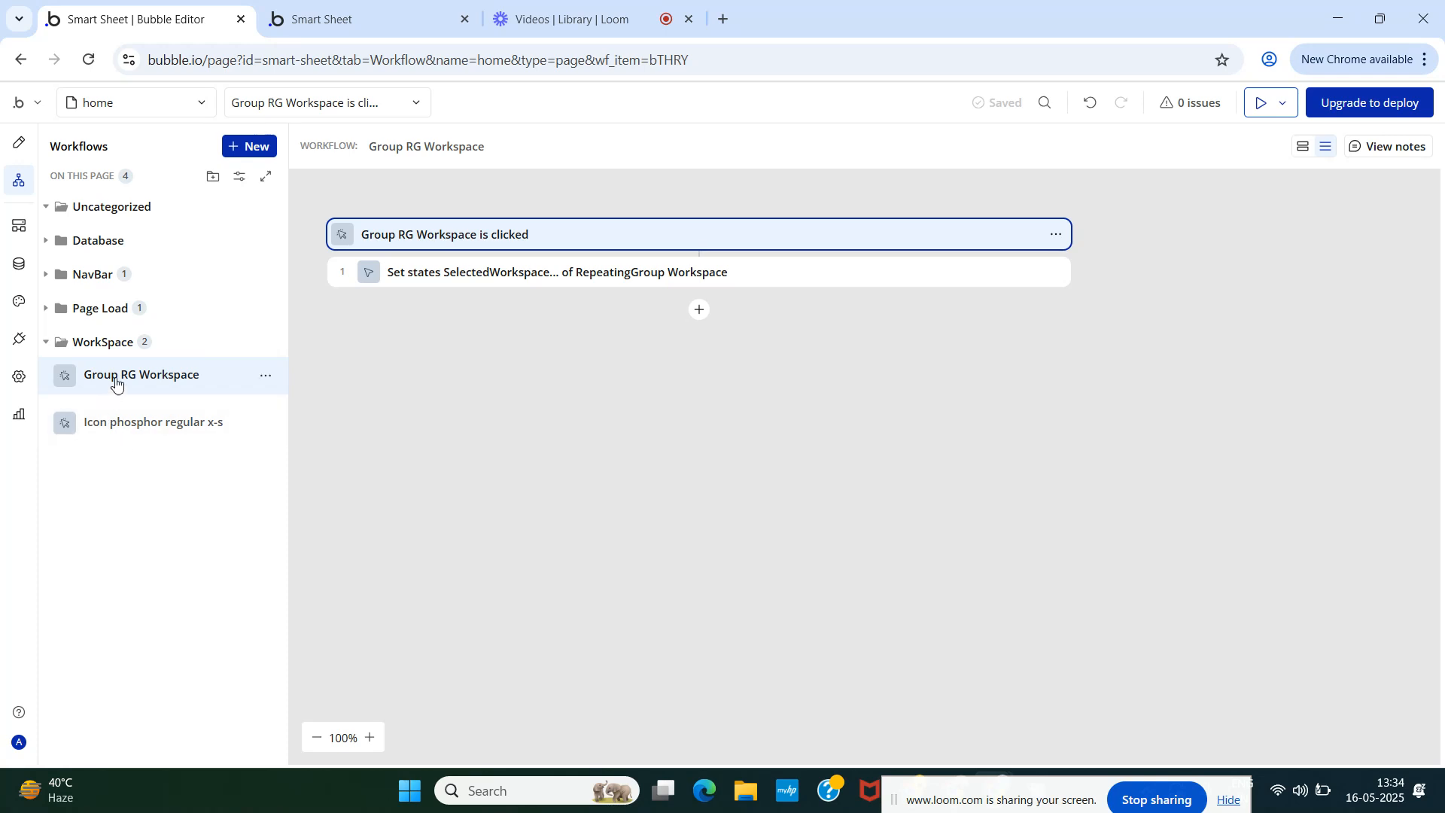
- Colour the Group RG Workspace and Icon phosphor workflows orange, then return to Design
{"action": "left_click", "coordinate": [265, 375]}
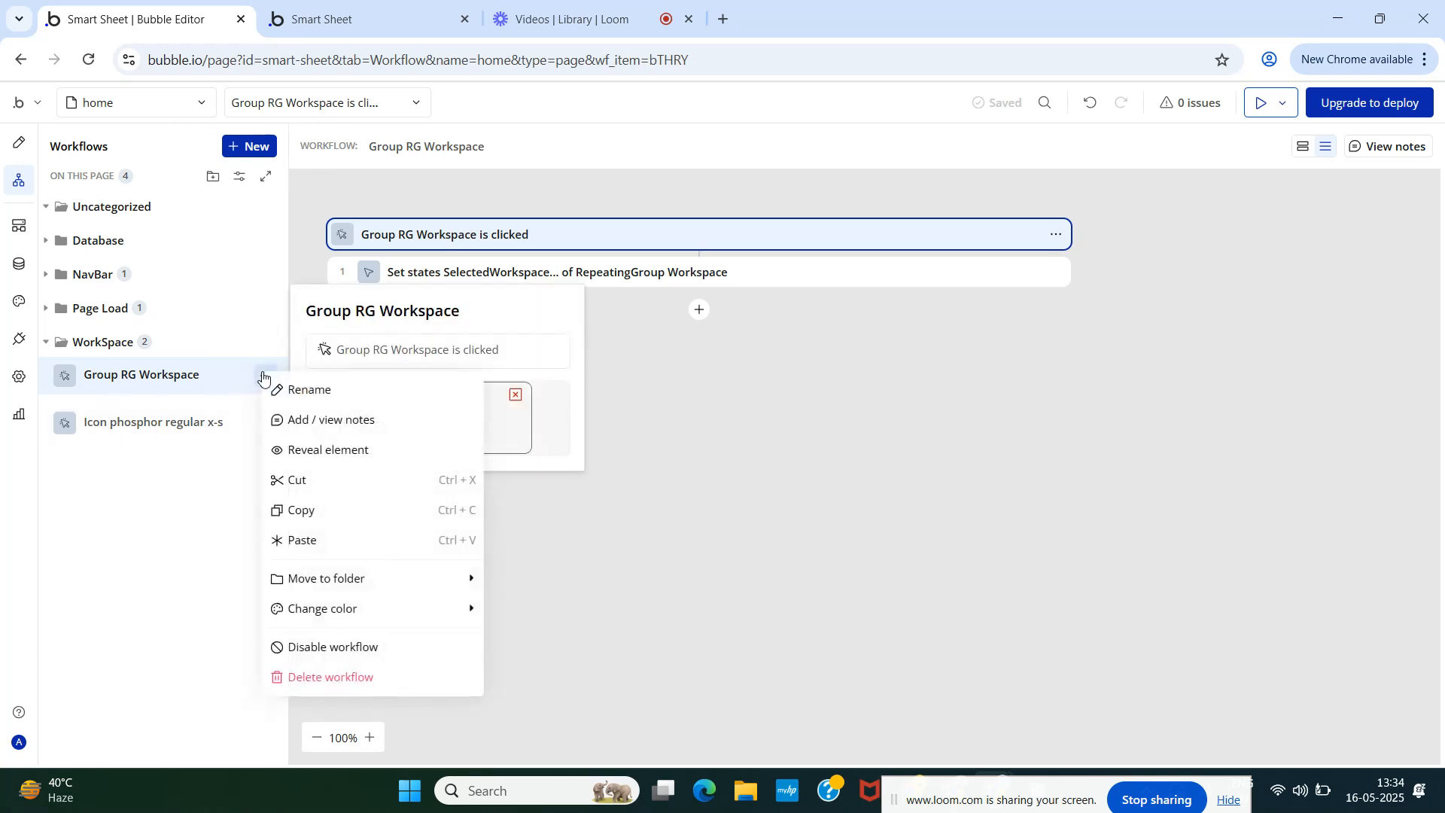
{"action": "mouse_move", "coordinate": [375, 611]}
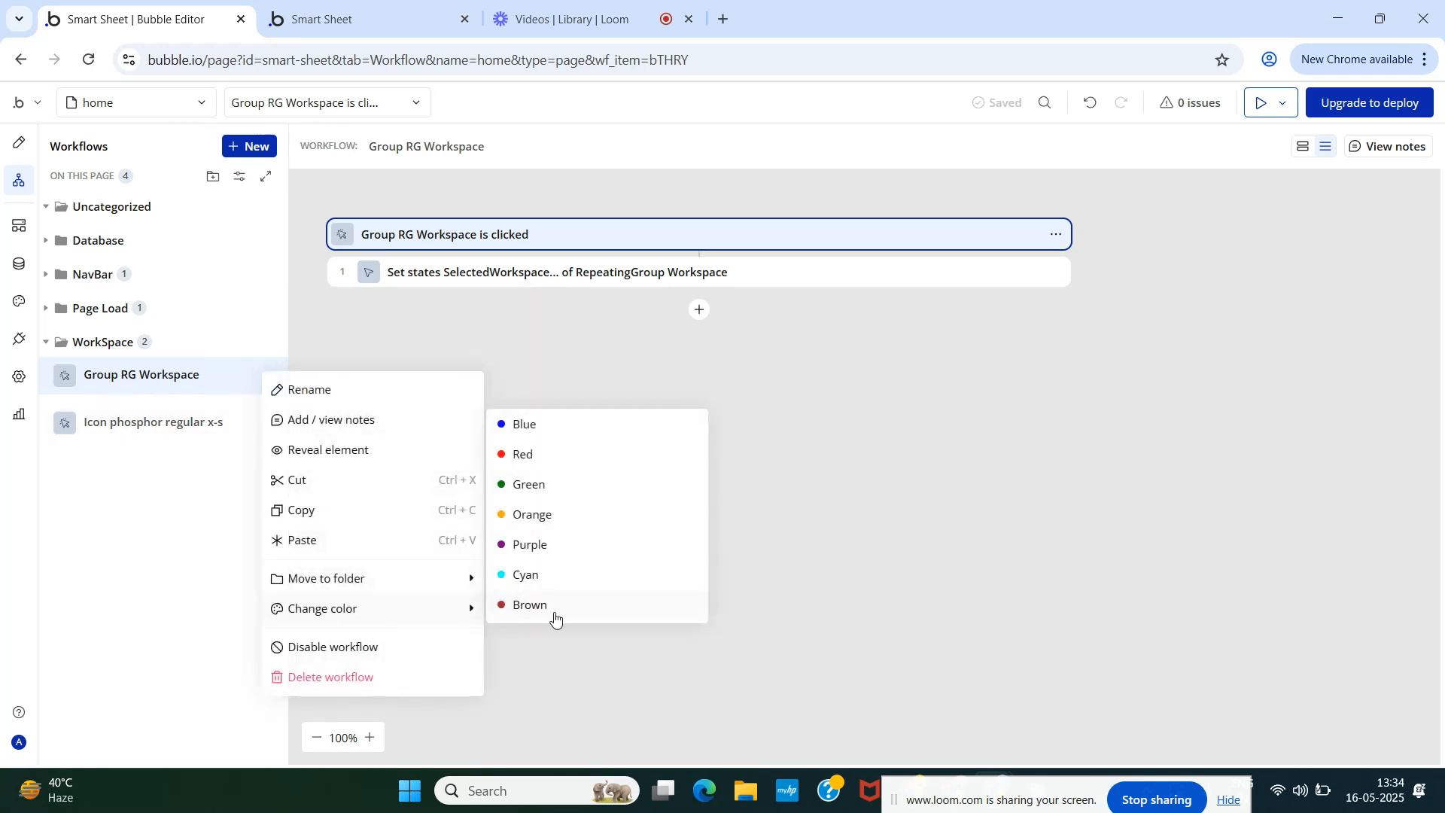
{"action": "left_click", "coordinate": [538, 516]}
{"action": "left_click", "coordinate": [269, 423]}
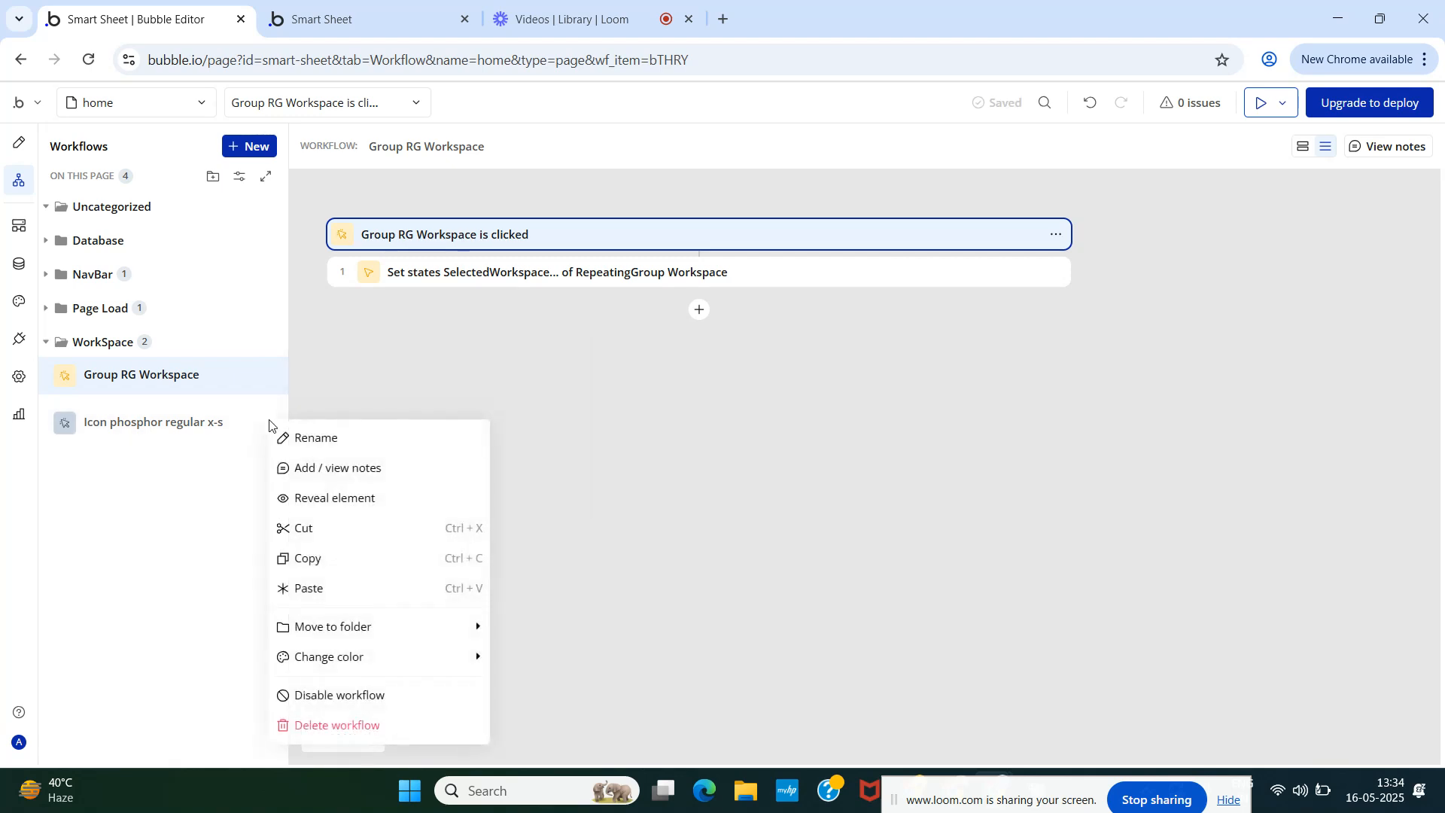
{"action": "mouse_move", "coordinate": [401, 655]}
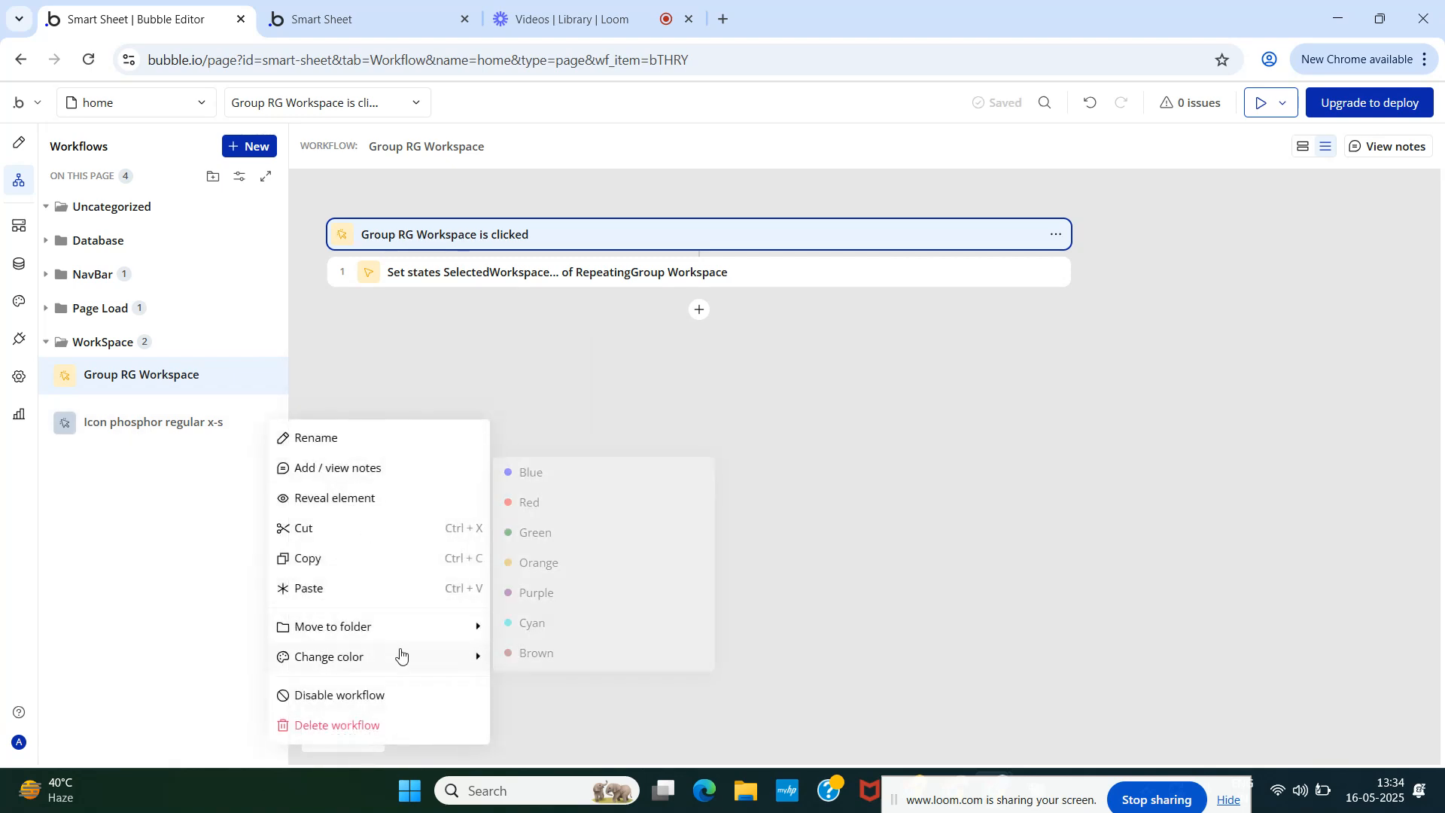
{"action": "left_click", "coordinate": [531, 570]}
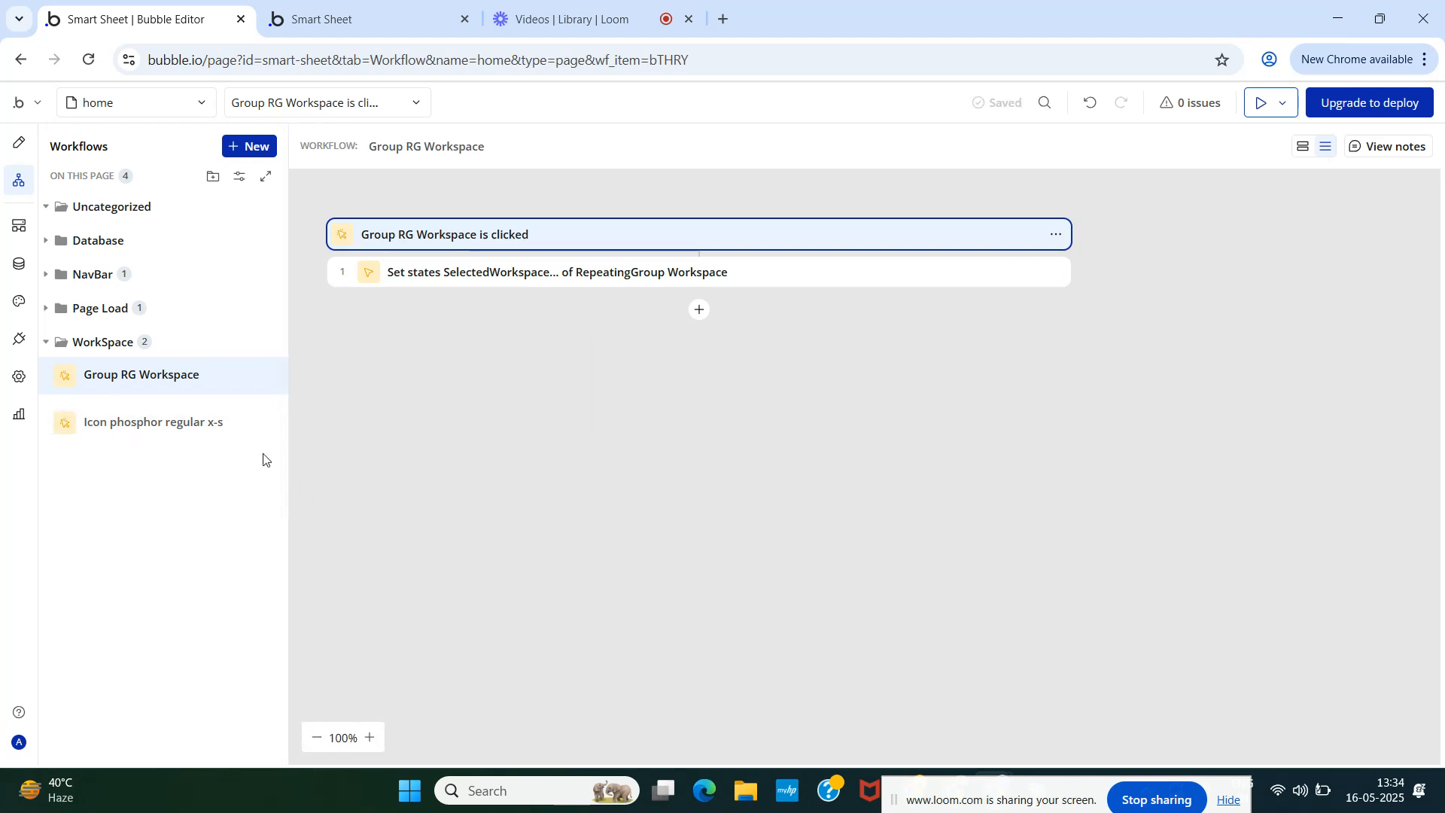
{"action": "left_click", "coordinate": [19, 142]}
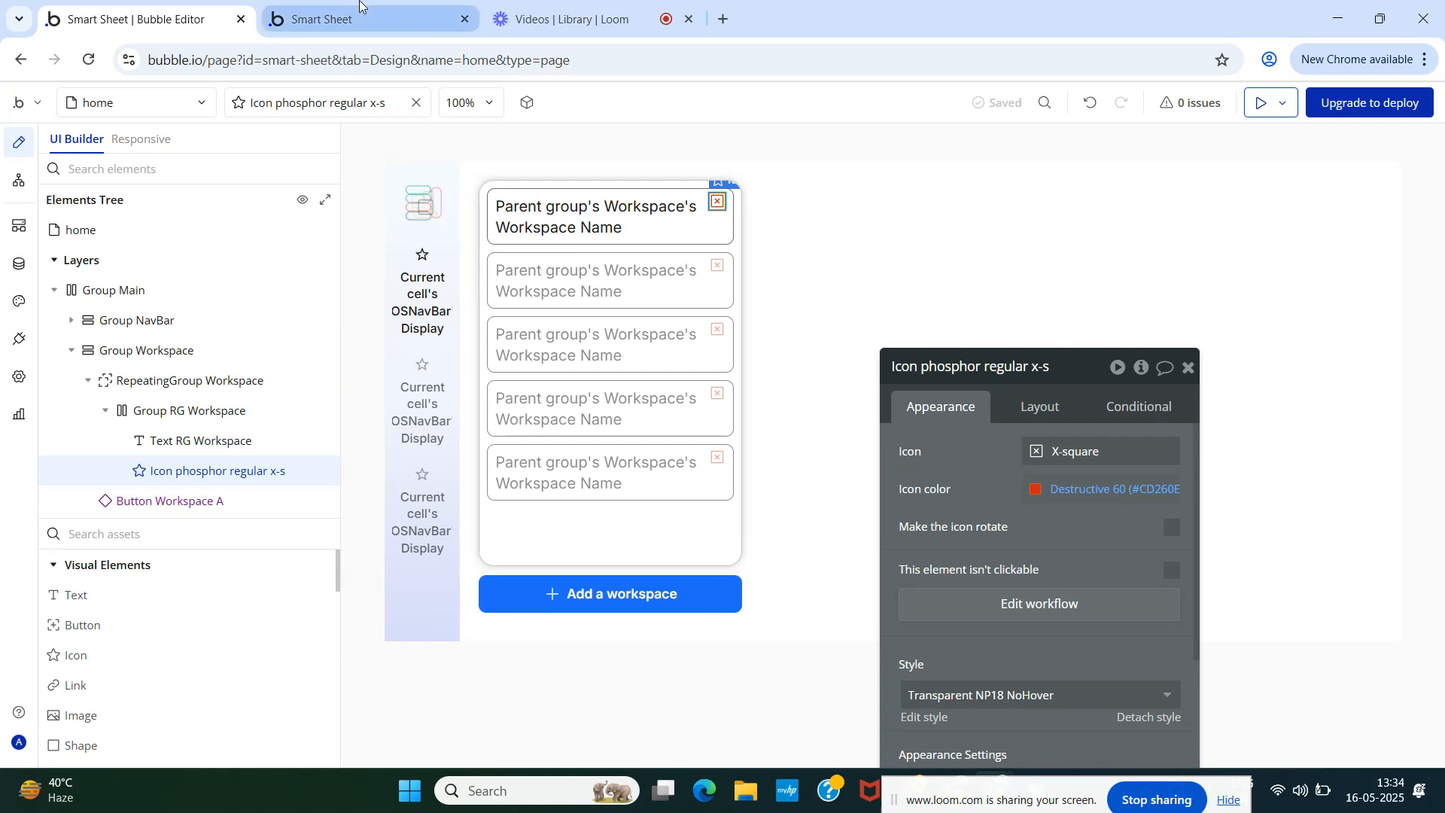
- Delete the first workspace and the Ciphers workspace via their red X icons in the preview
{"action": "left_click", "coordinate": [323, 19]}
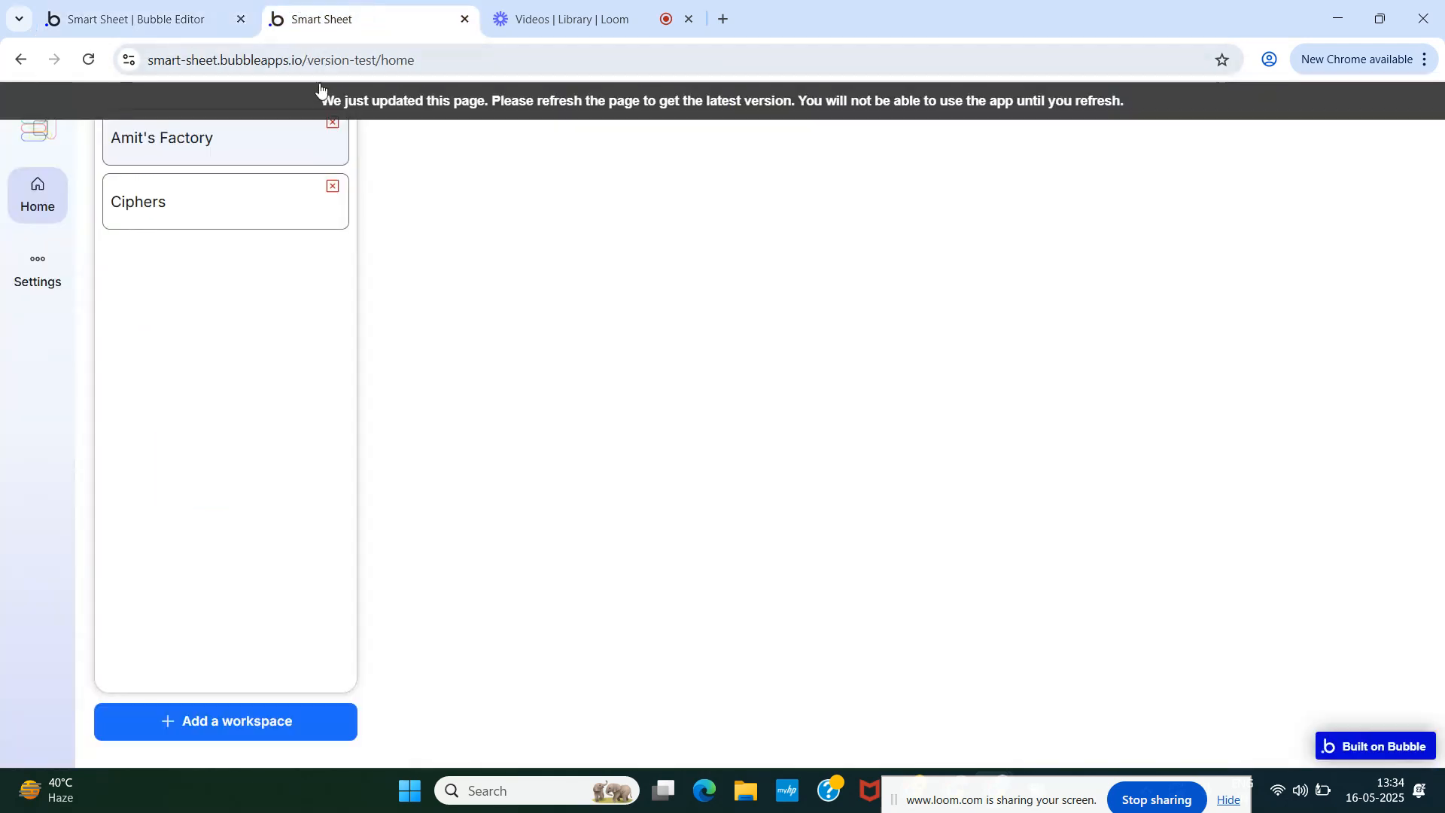
{"action": "left_click", "coordinate": [334, 124]}
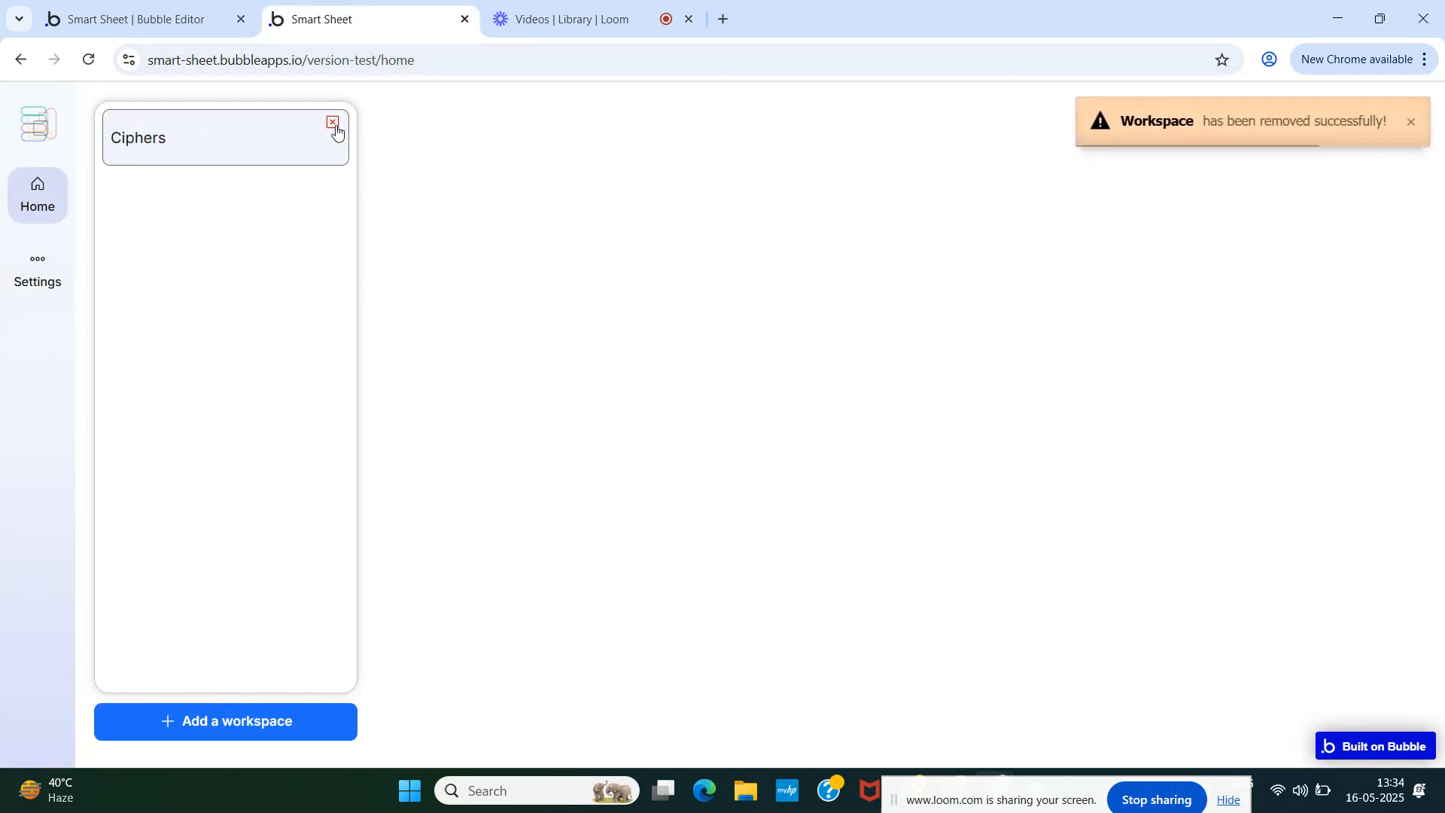
{"action": "left_click", "coordinate": [335, 126]}
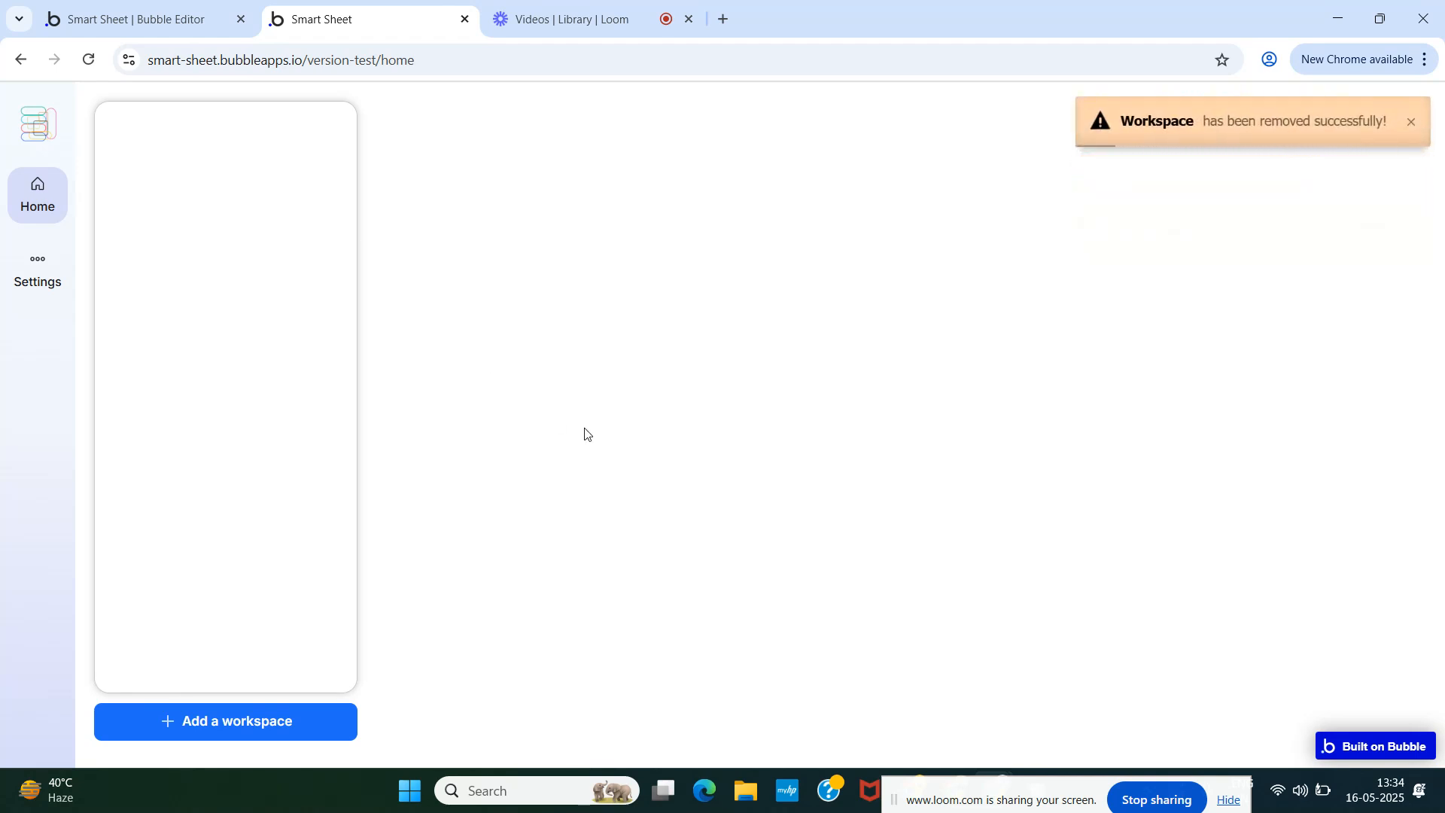
{"action": "left_click", "coordinate": [135, 19]}
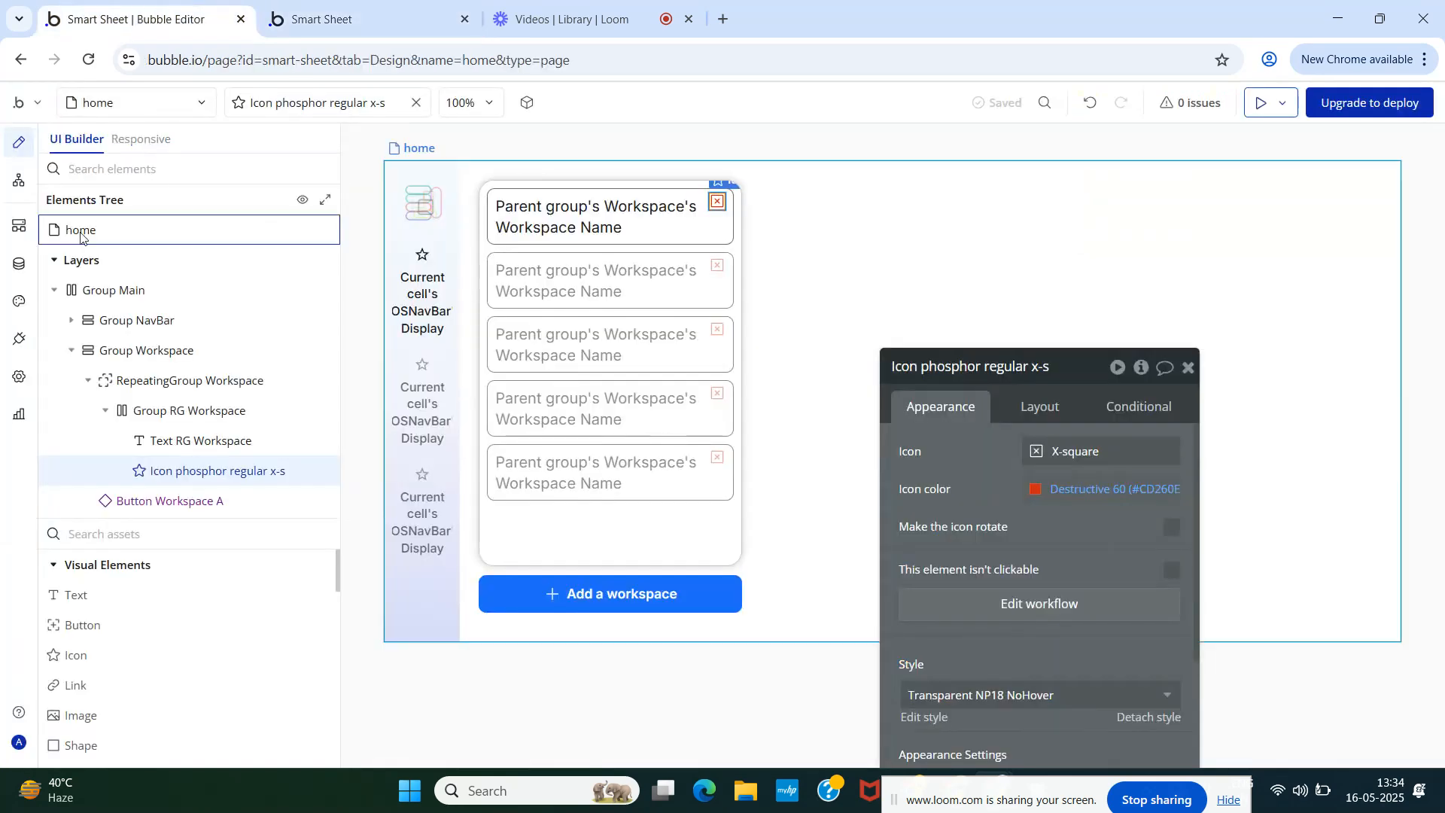
- Check All Users and All Workspaces in App data, then open the Workflow editor
{"action": "left_click", "coordinate": [21, 265]}
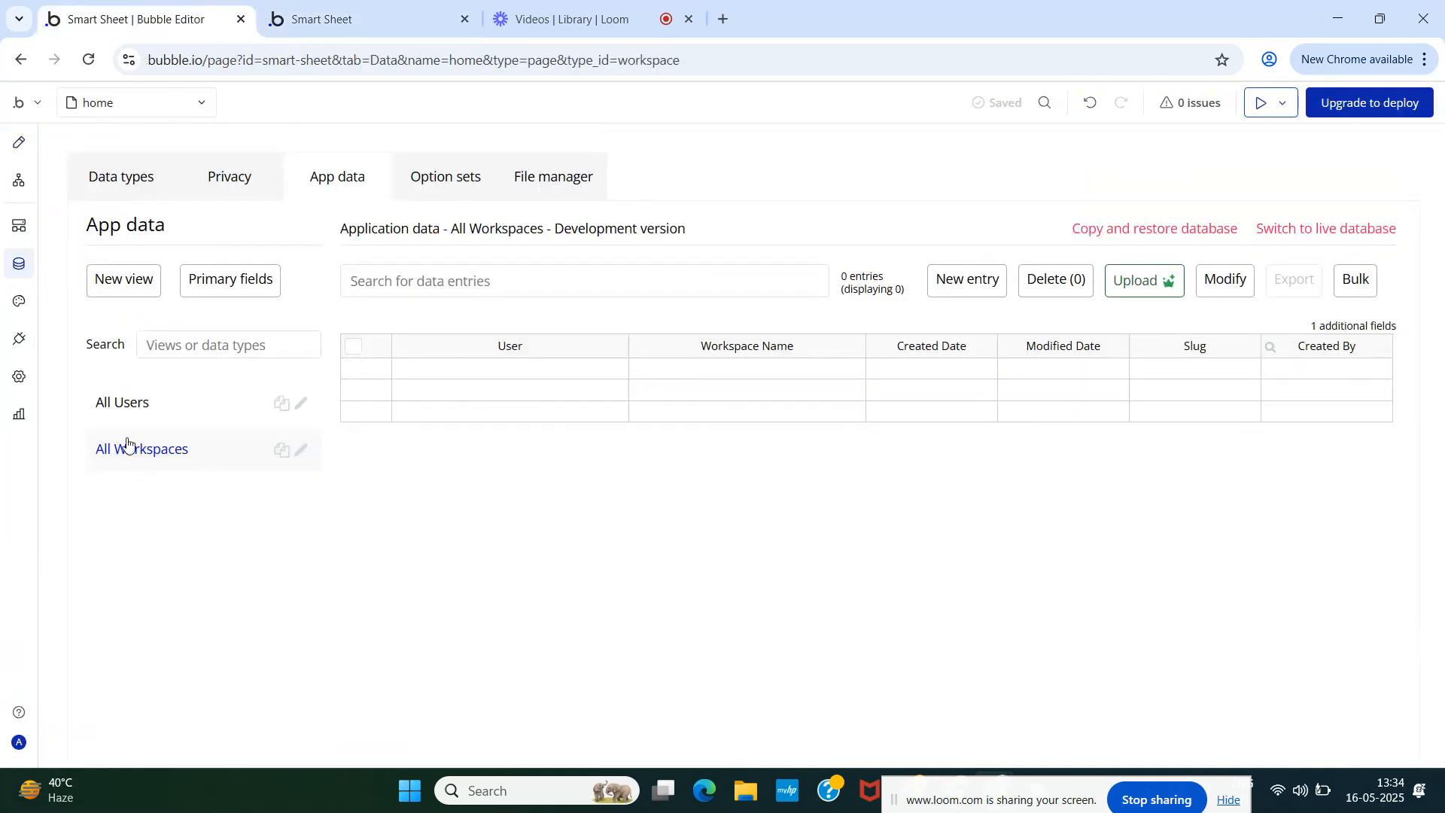
{"action": "left_click", "coordinate": [134, 411]}
{"action": "left_click", "coordinate": [123, 451]}
{"action": "left_click", "coordinate": [128, 401]}
{"action": "left_click", "coordinate": [126, 446]}
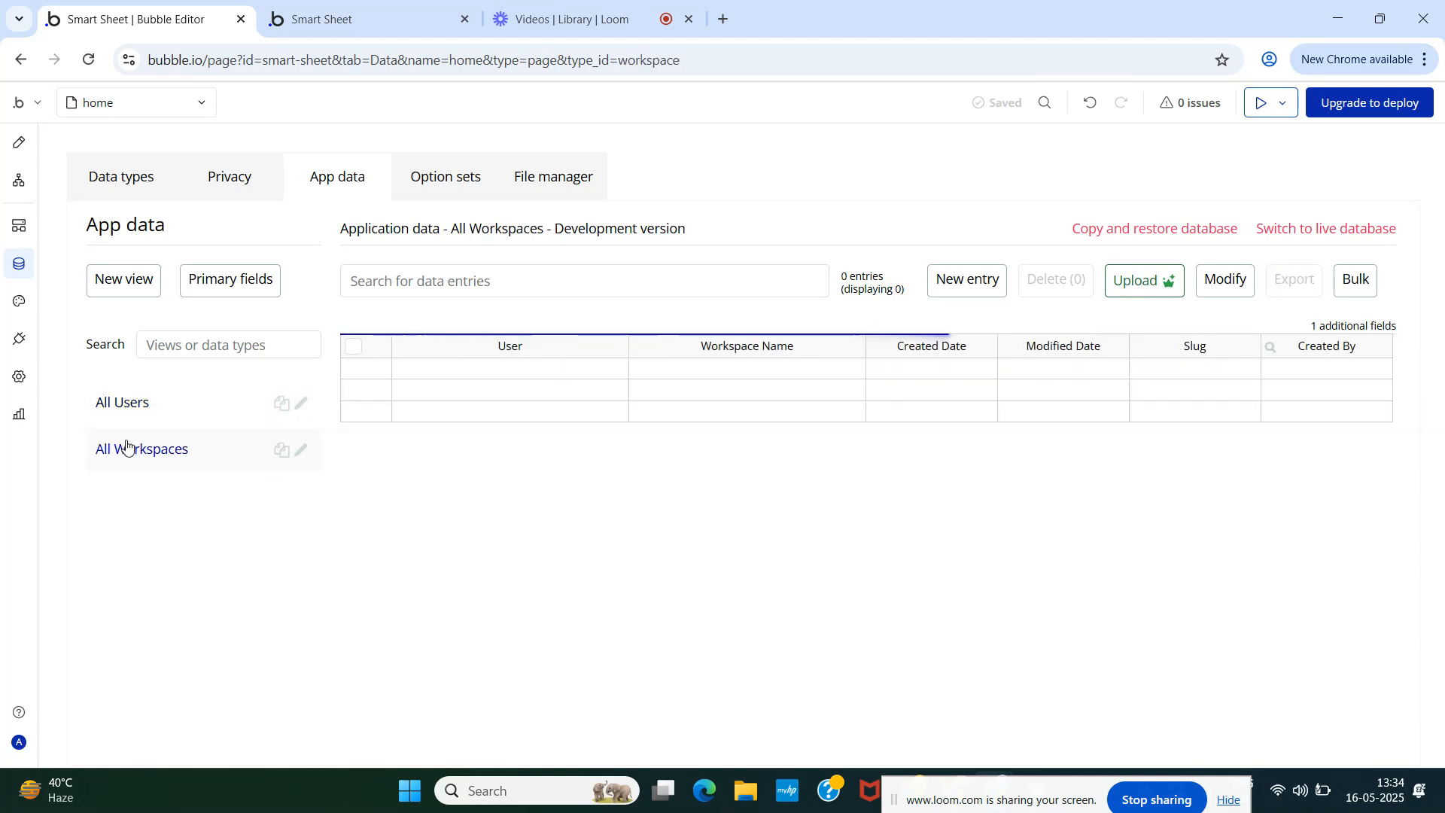
{"action": "left_click", "coordinate": [17, 183]}
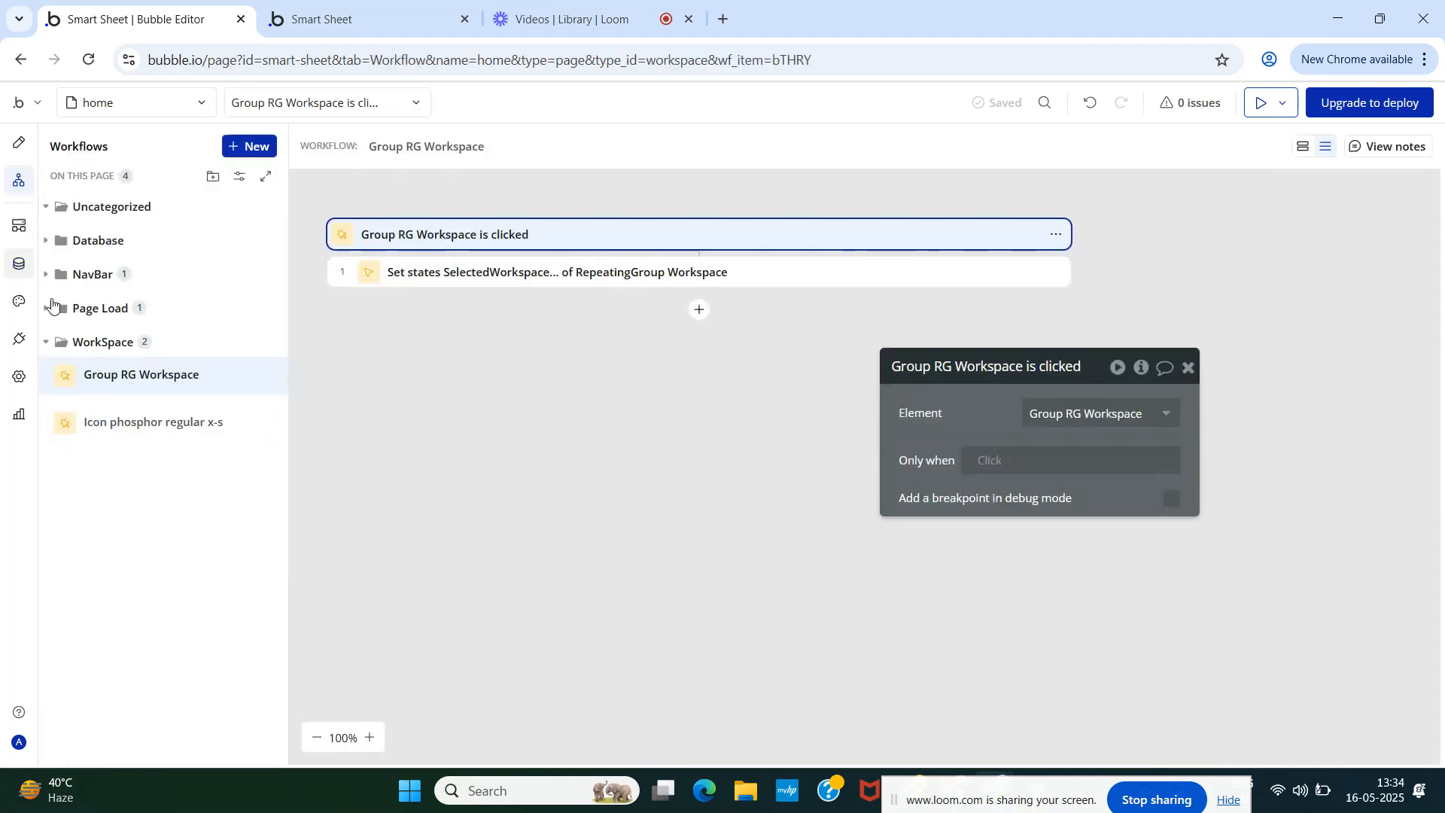
- Add a workspace named Ciphers in the Smart Sheet preview
{"action": "left_click", "coordinate": [18, 142]}
{"action": "left_click", "coordinate": [332, 19]}
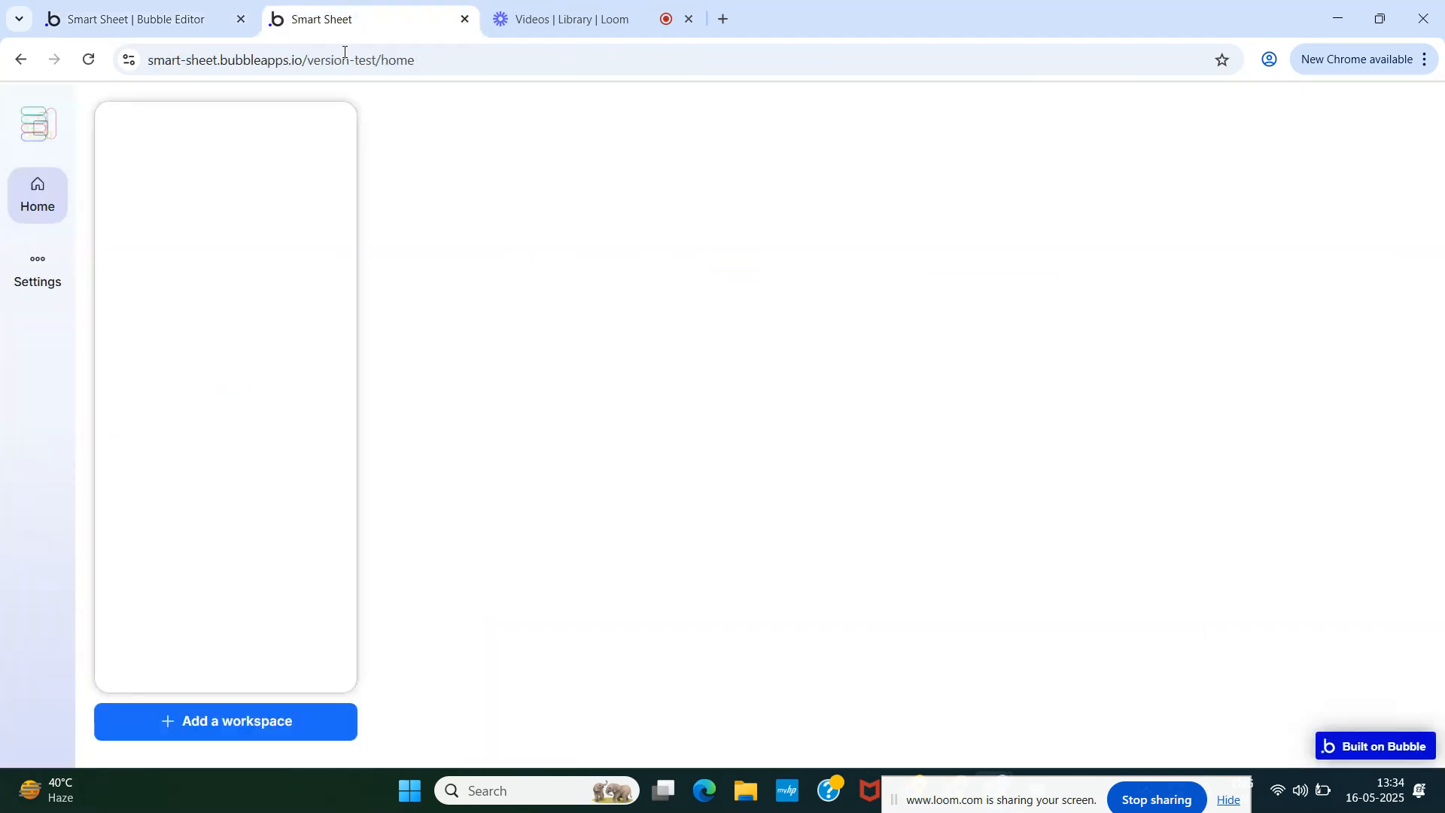
{"action": "left_click", "coordinate": [208, 720]}
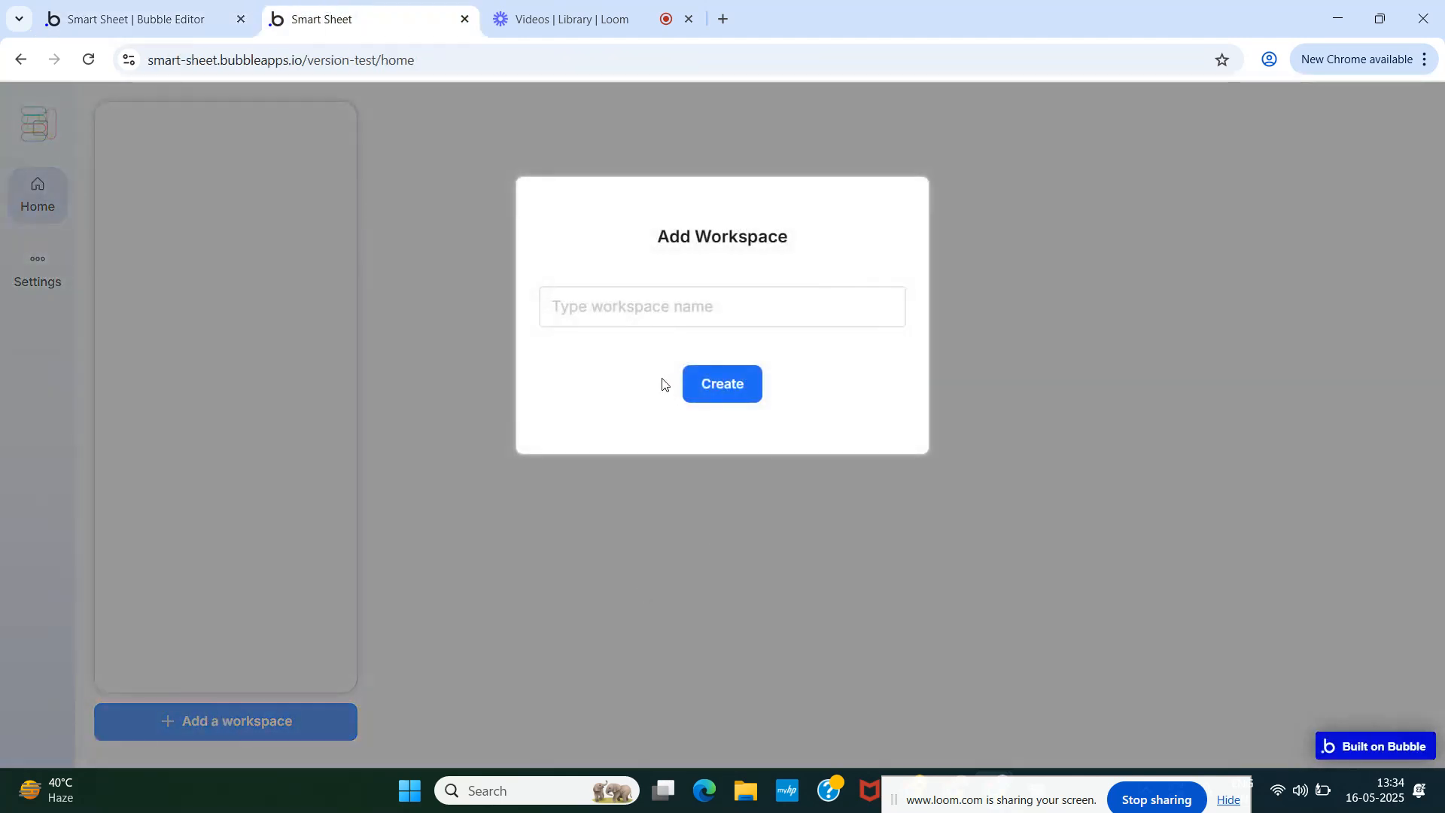
{"action": "left_click", "coordinate": [633, 309]}
{"action": "type", "text": "CIpher"}
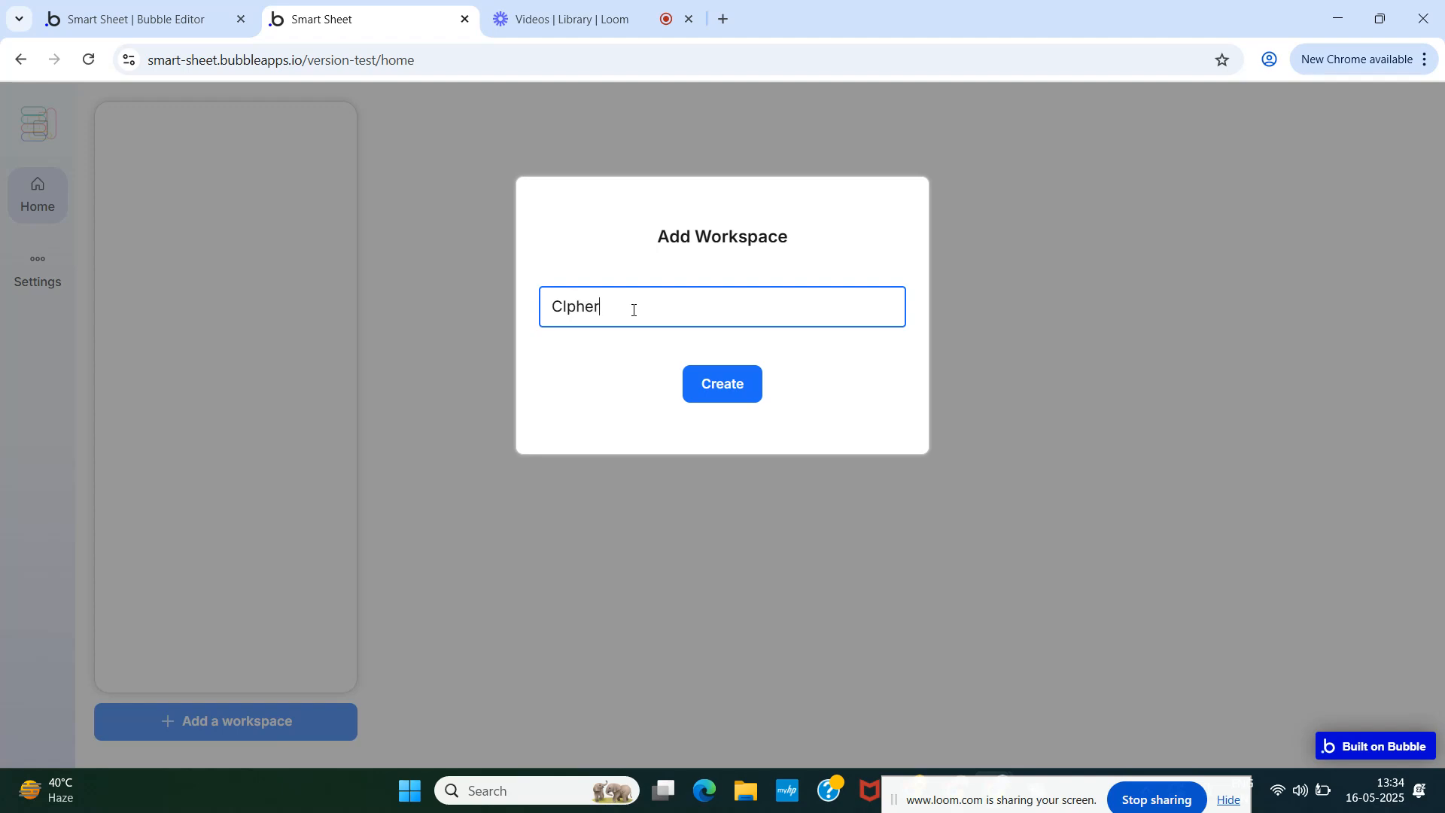
{"action": "key", "text": "BackSpace"}
{"action": "key", "text": "BackSpace"}
{"action": "key", "text": "BackSpace"}
{"action": "key", "text": "BackSpace"}
{"action": "left_click", "coordinate": [722, 389]}
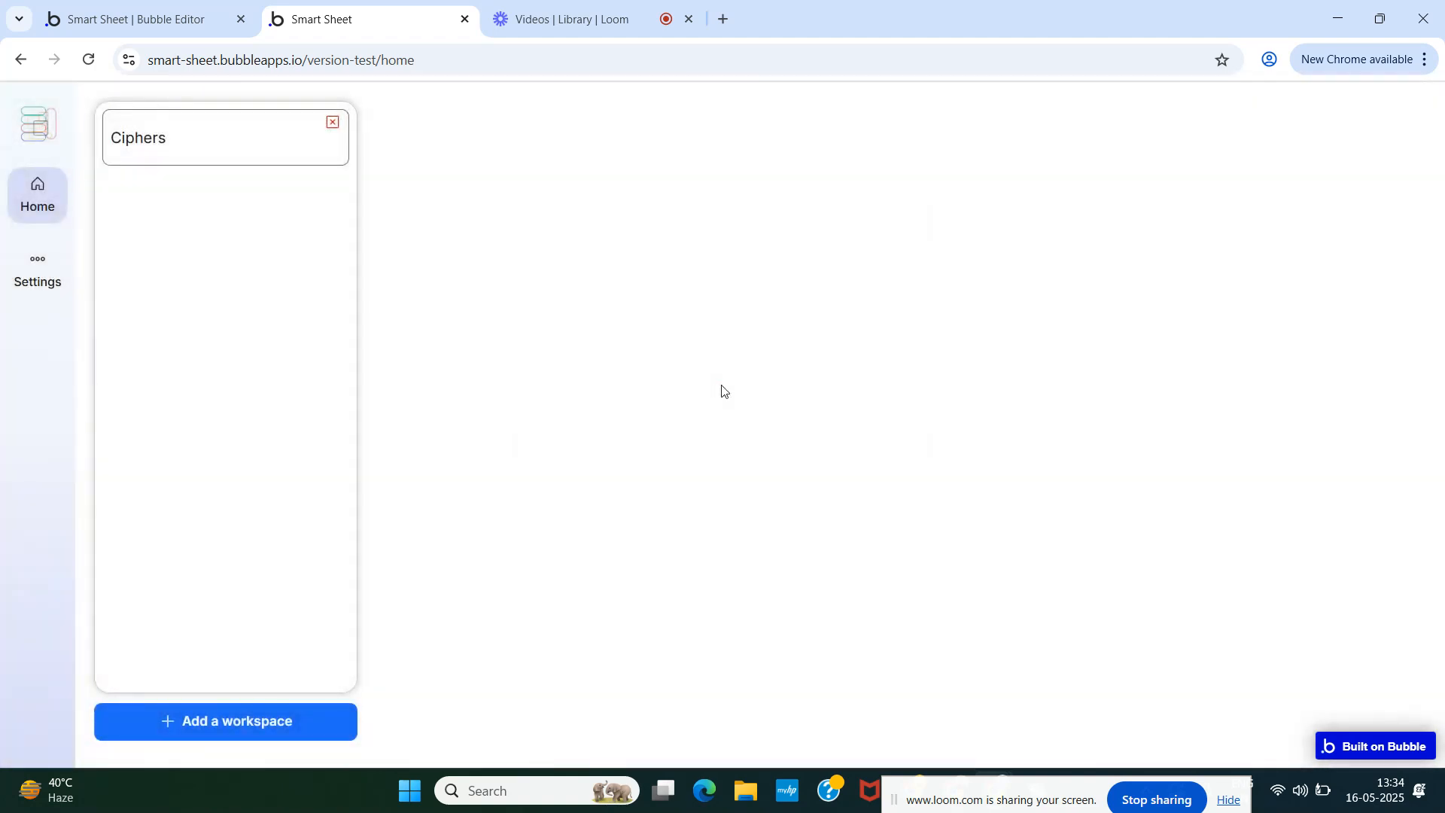
- Add a second workspace named as the user's personal workspace
{"action": "left_click", "coordinate": [305, 703]}
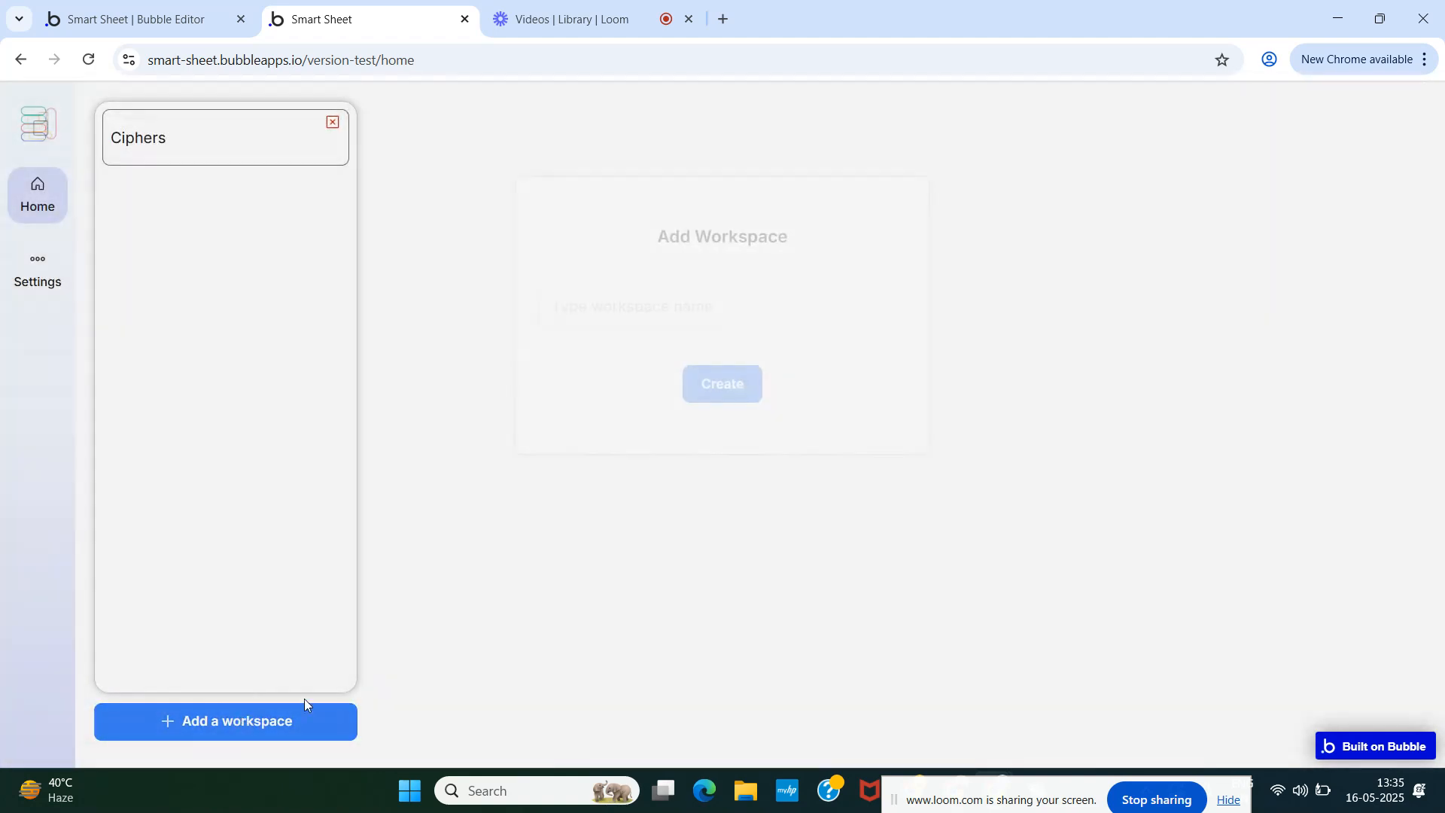
{"action": "left_click", "coordinate": [621, 298]}
{"action": "type", "text": "Amit's"}
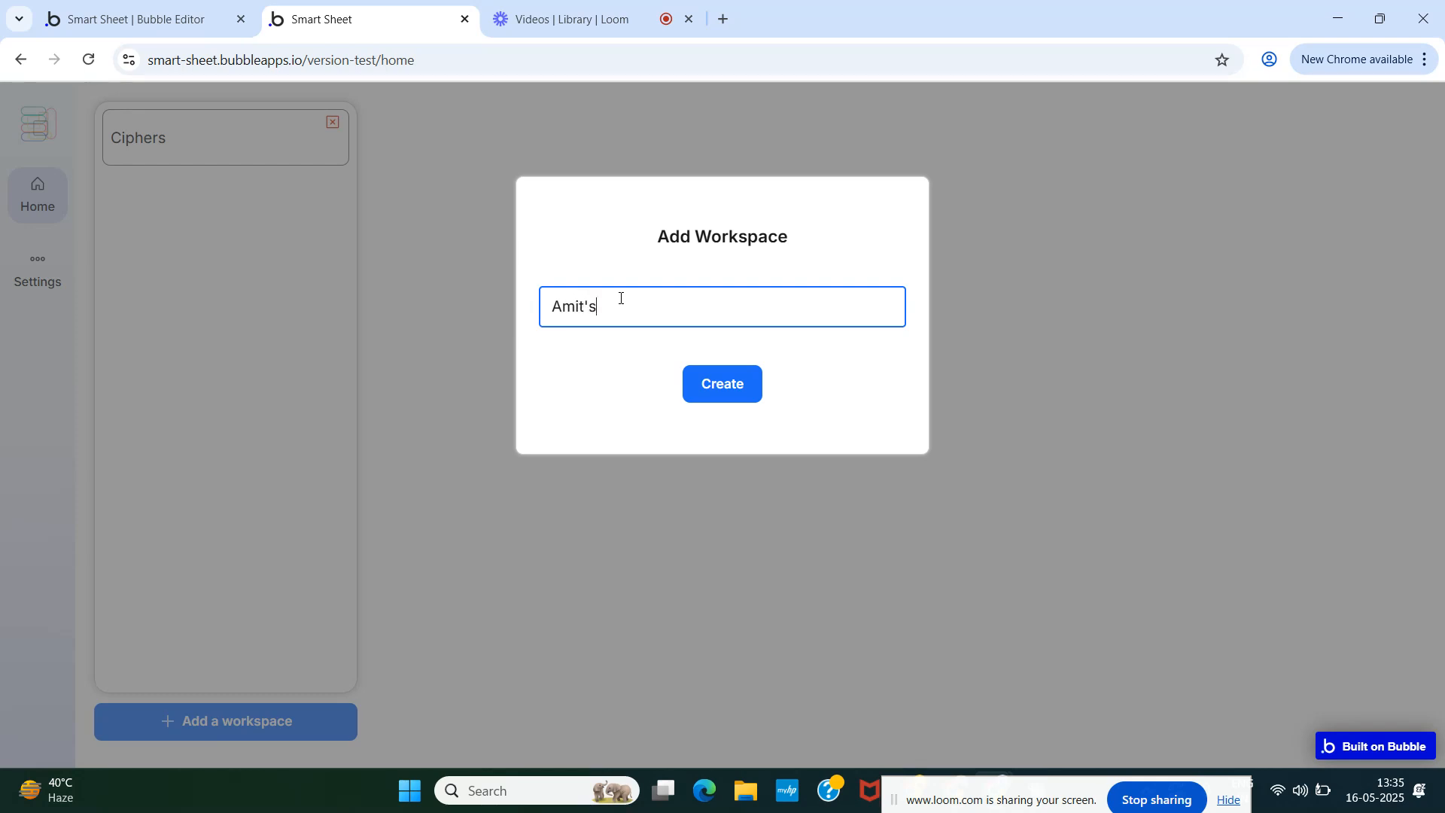
{"action": "type", "text": " personal"}
{"action": "left_click", "coordinate": [709, 387]}
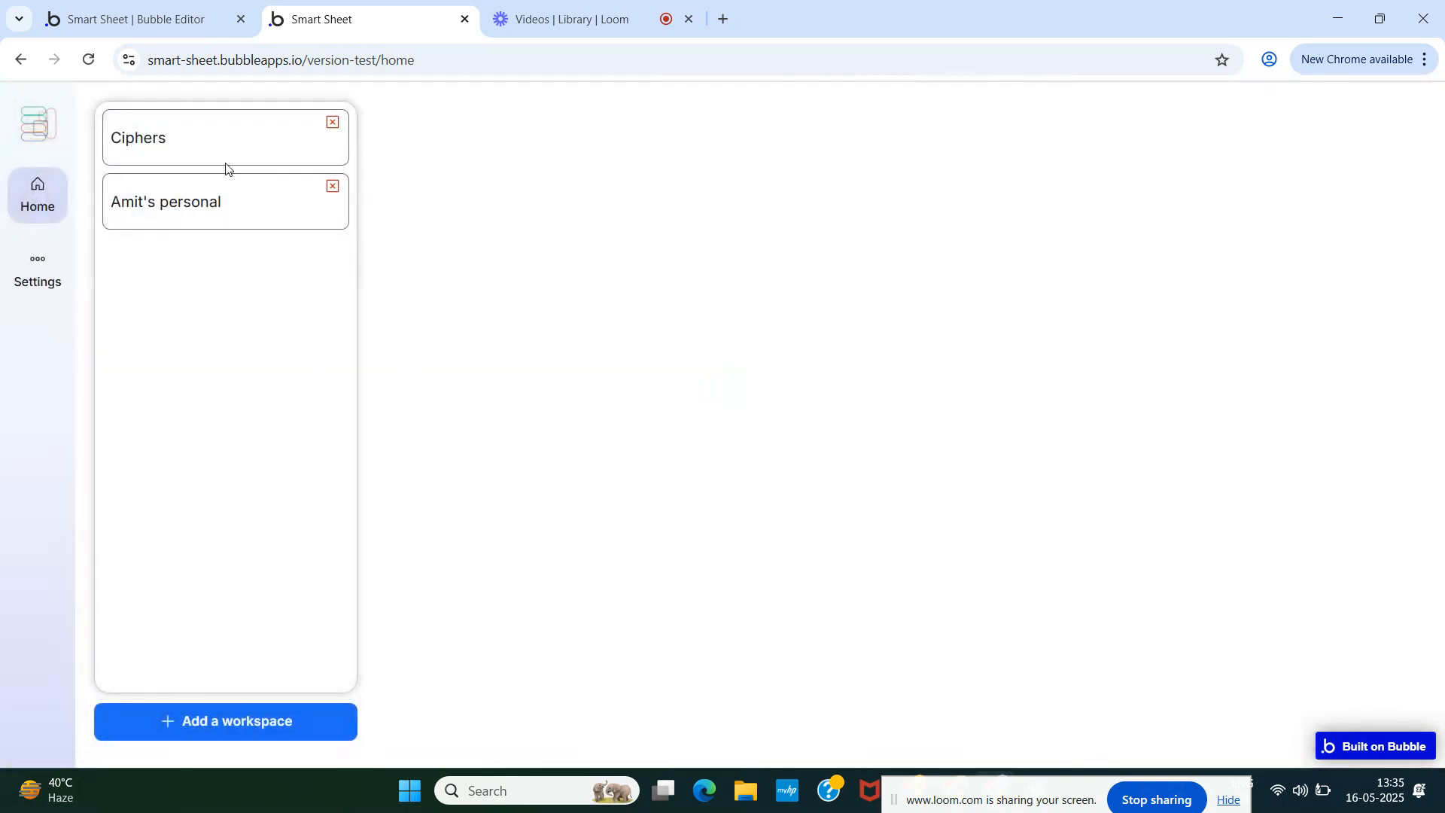
{"action": "left_click", "coordinate": [152, 15]}
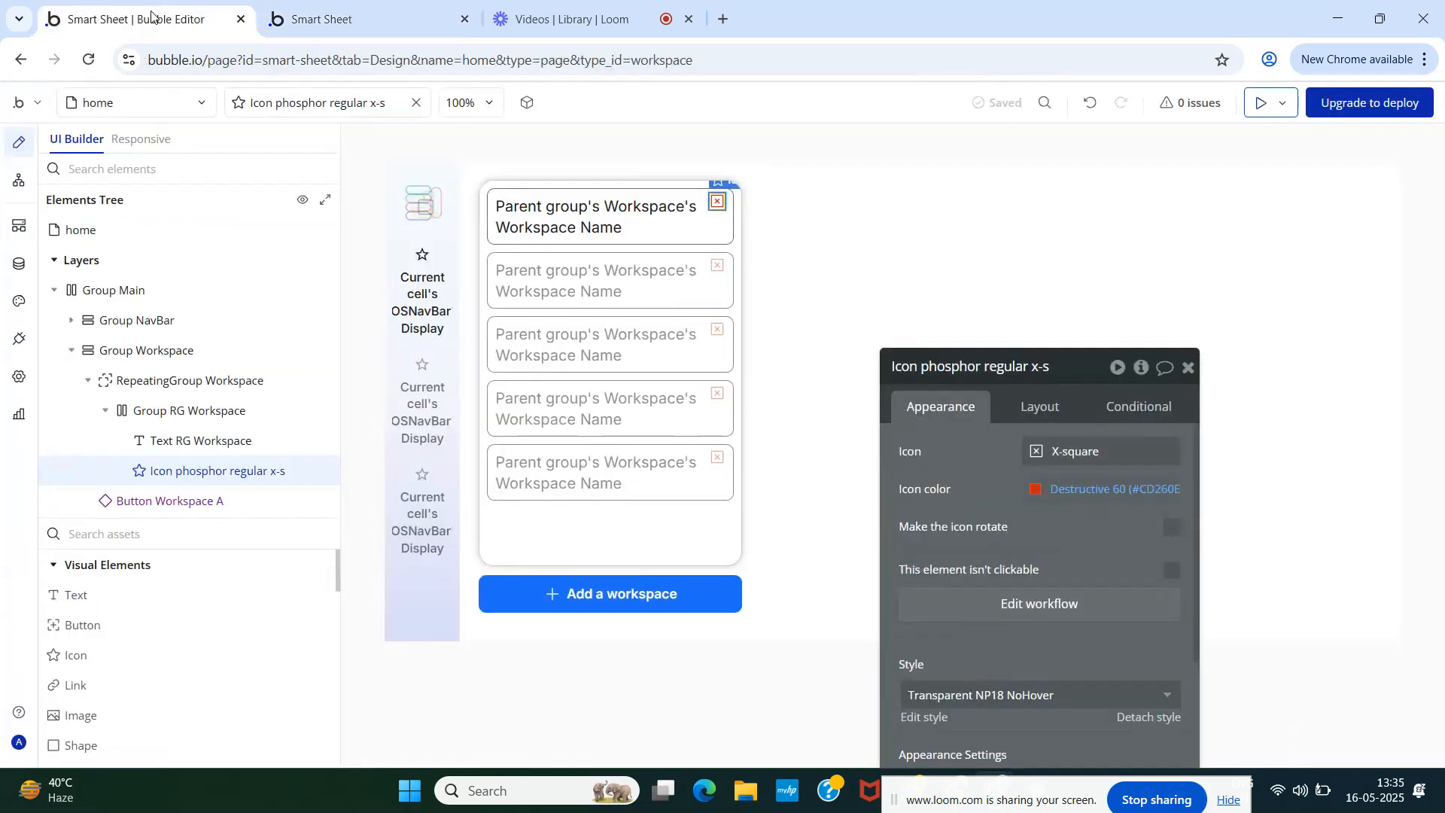
- Confirm both new workspace records with their random slugs in App data, then check the preview
{"action": "left_click", "coordinate": [19, 265]}
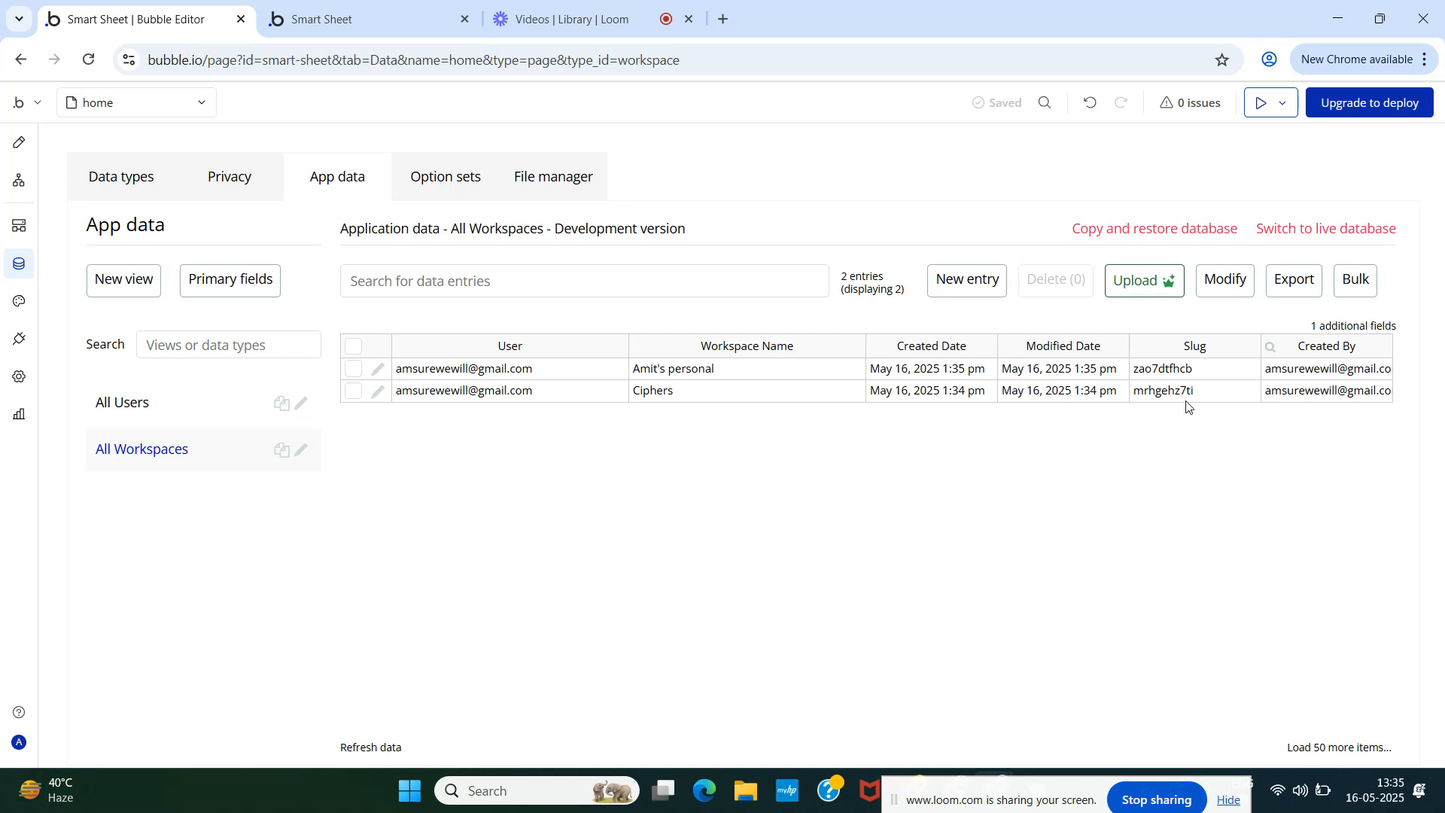
{"action": "left_click", "coordinate": [21, 144]}
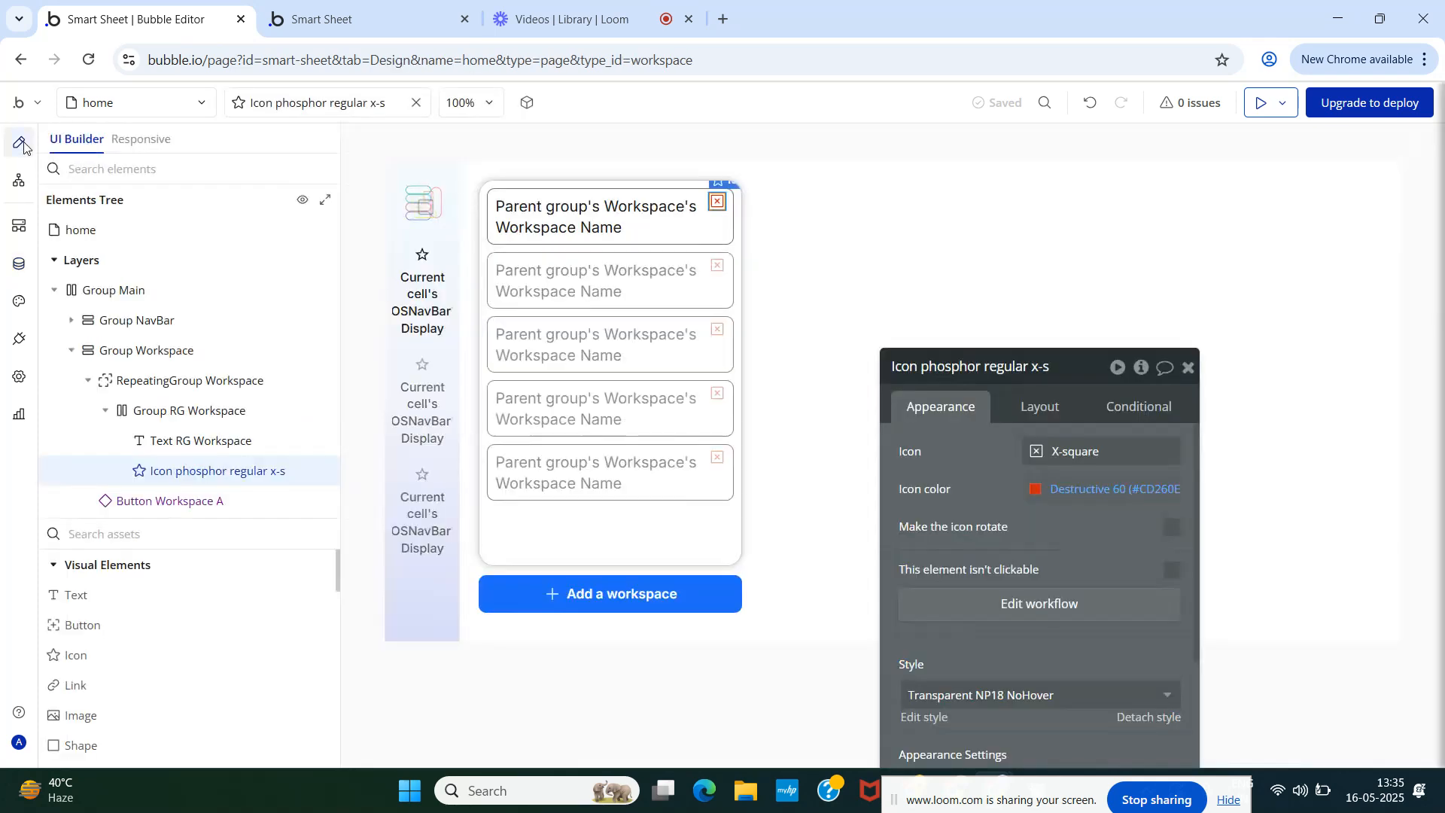
{"action": "left_click", "coordinate": [322, 13]}
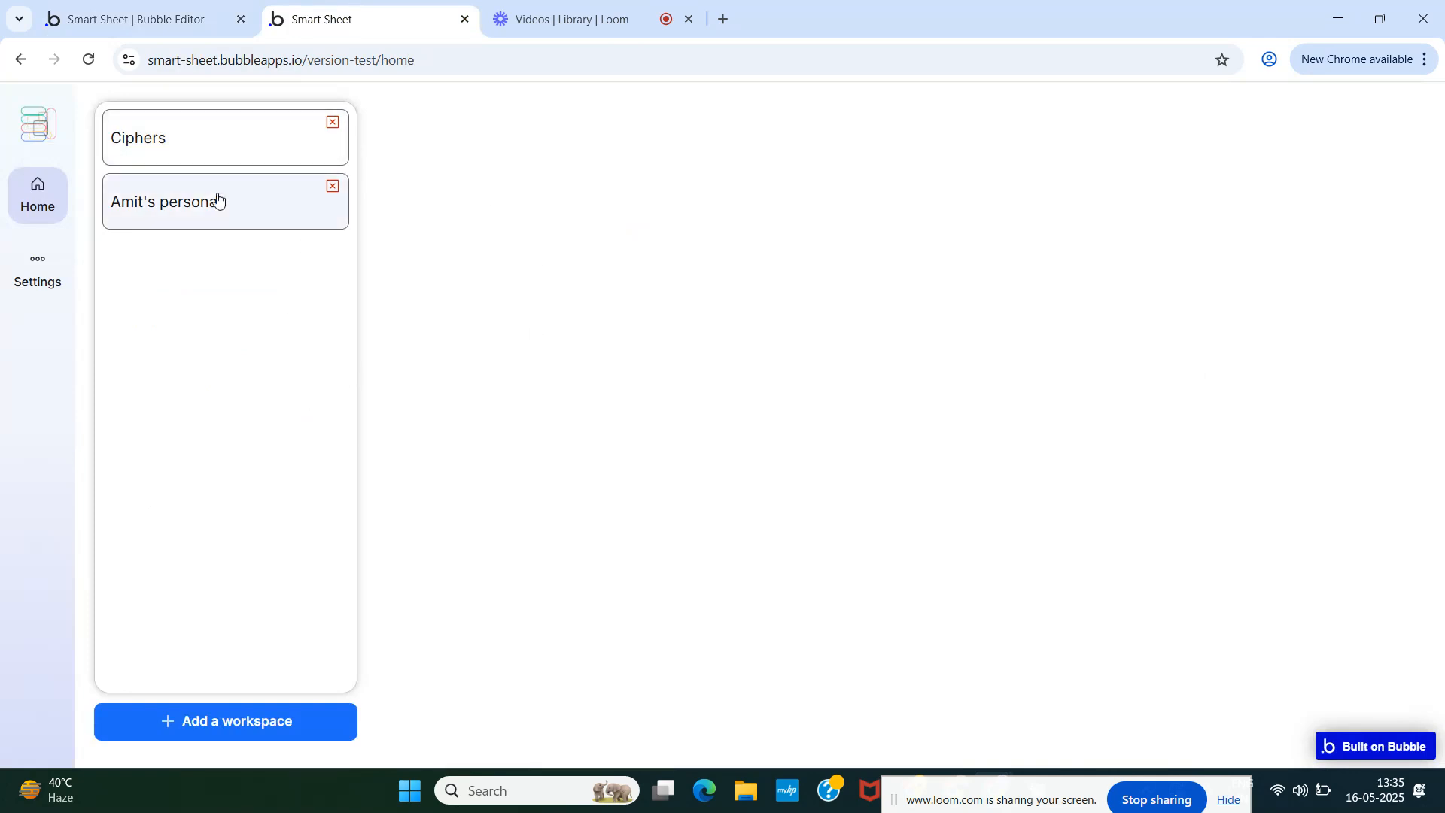
{"action": "left_click", "coordinate": [102, 15]}
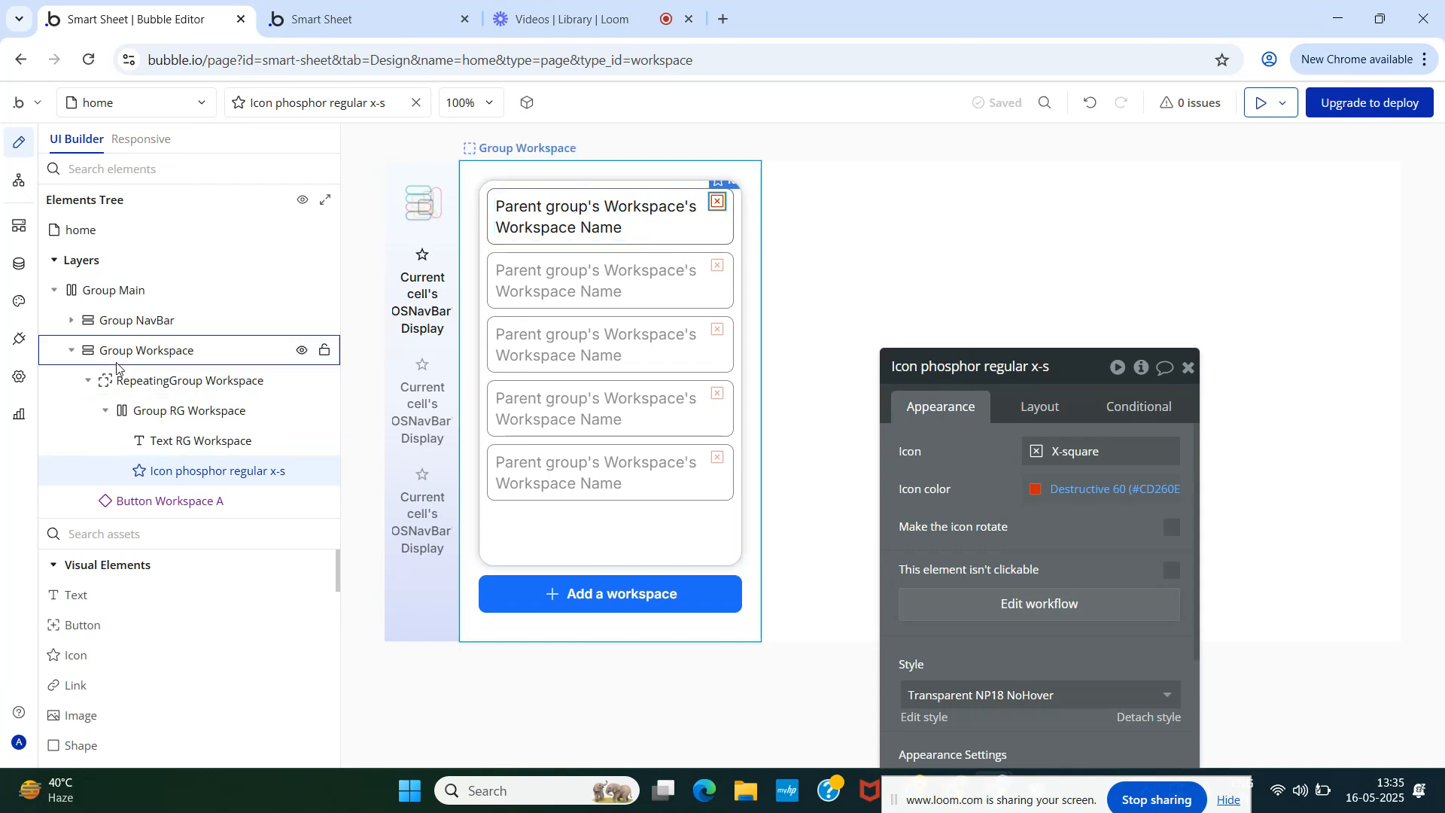
- Copy the Group Workspace element and paste the copy into Group Main
{"action": "left_click", "coordinate": [72, 351]}
{"action": "left_click", "coordinate": [138, 352]}
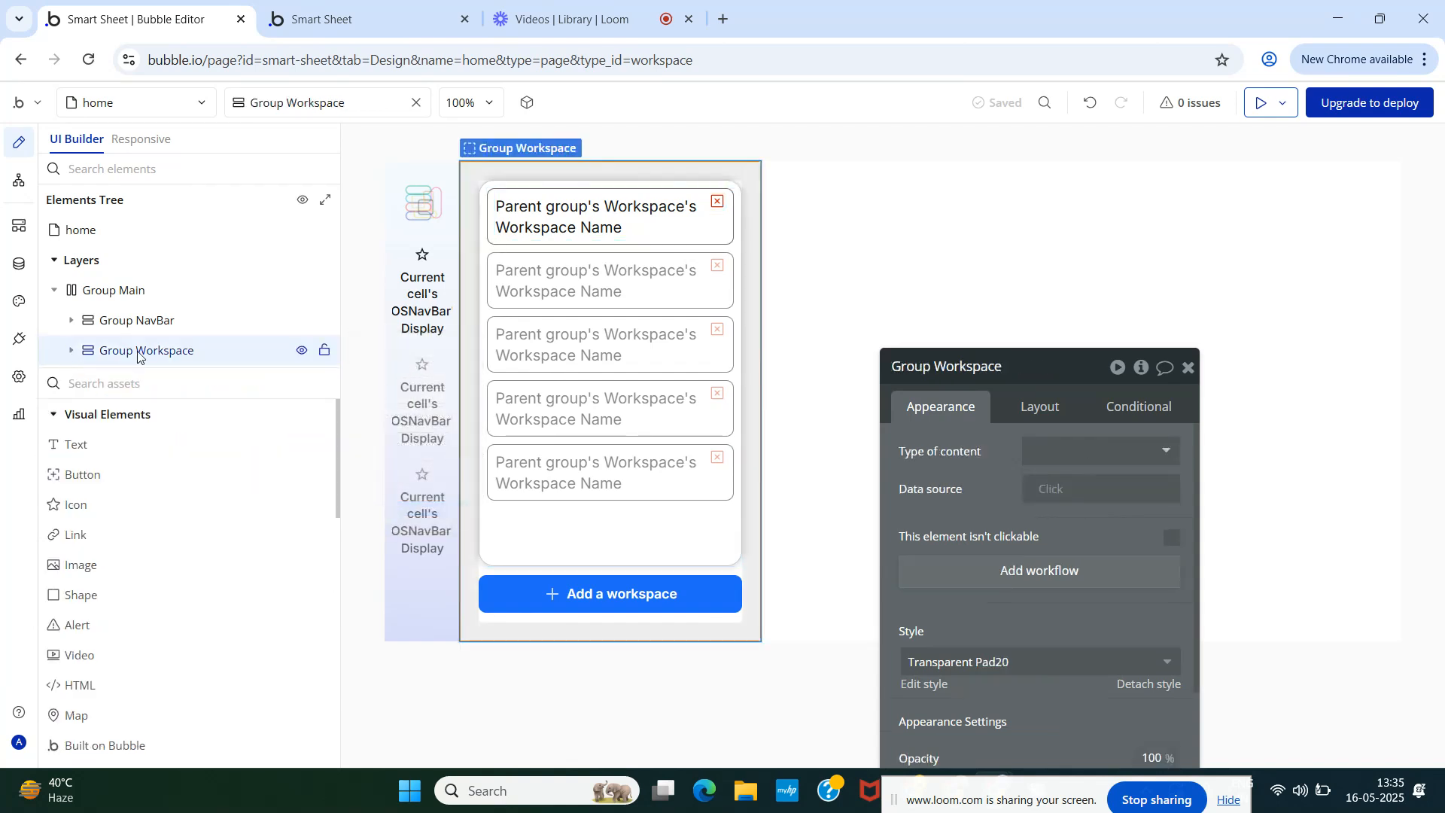
{"action": "right_click", "coordinate": [141, 356]}
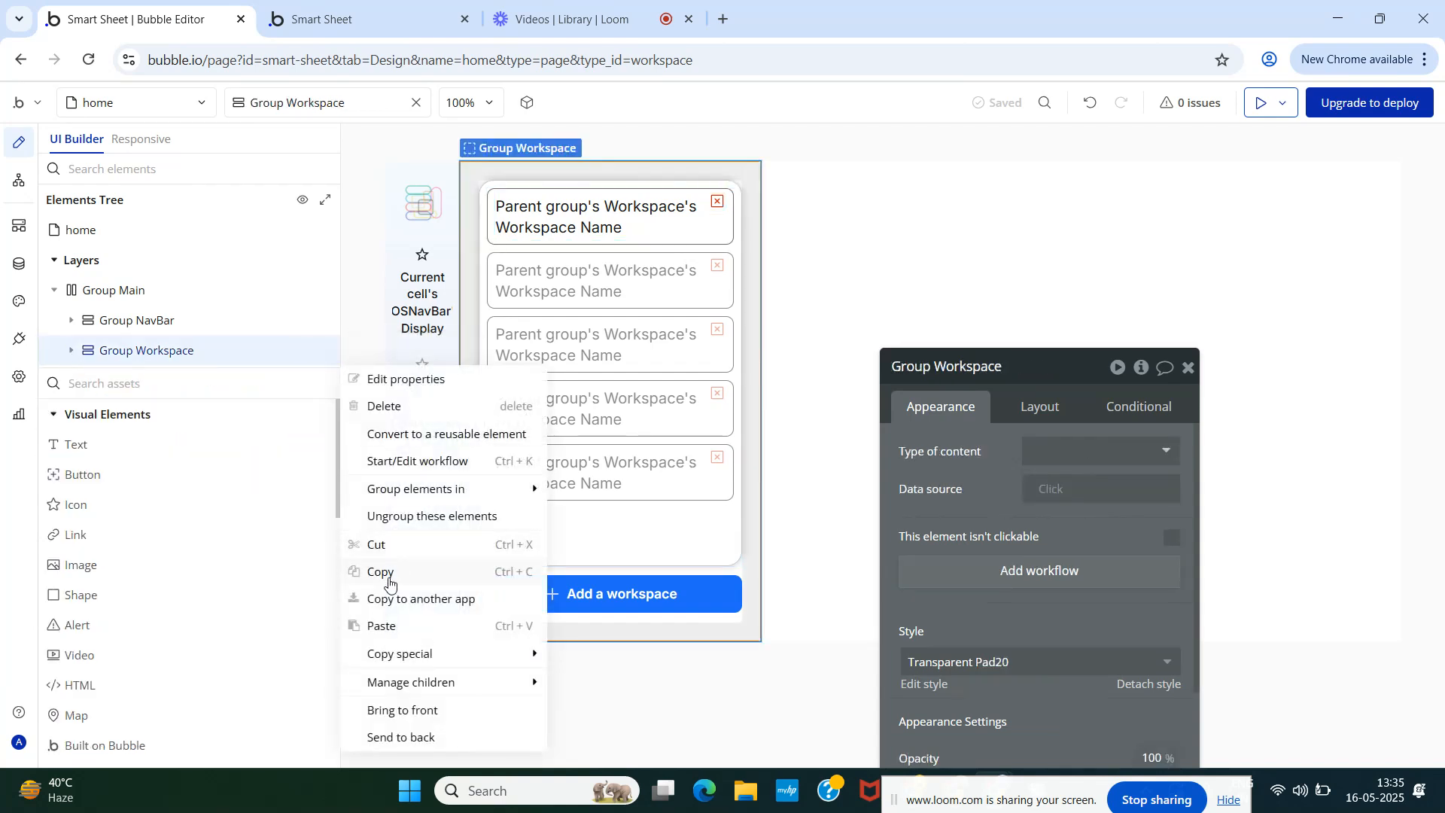
{"action": "left_click", "coordinate": [388, 574]}
{"action": "right_click", "coordinate": [174, 354]}
{"action": "mouse_move", "coordinate": [390, 506]}
{"action": "left_click", "coordinate": [386, 572]}
{"action": "right_click", "coordinate": [124, 292]}
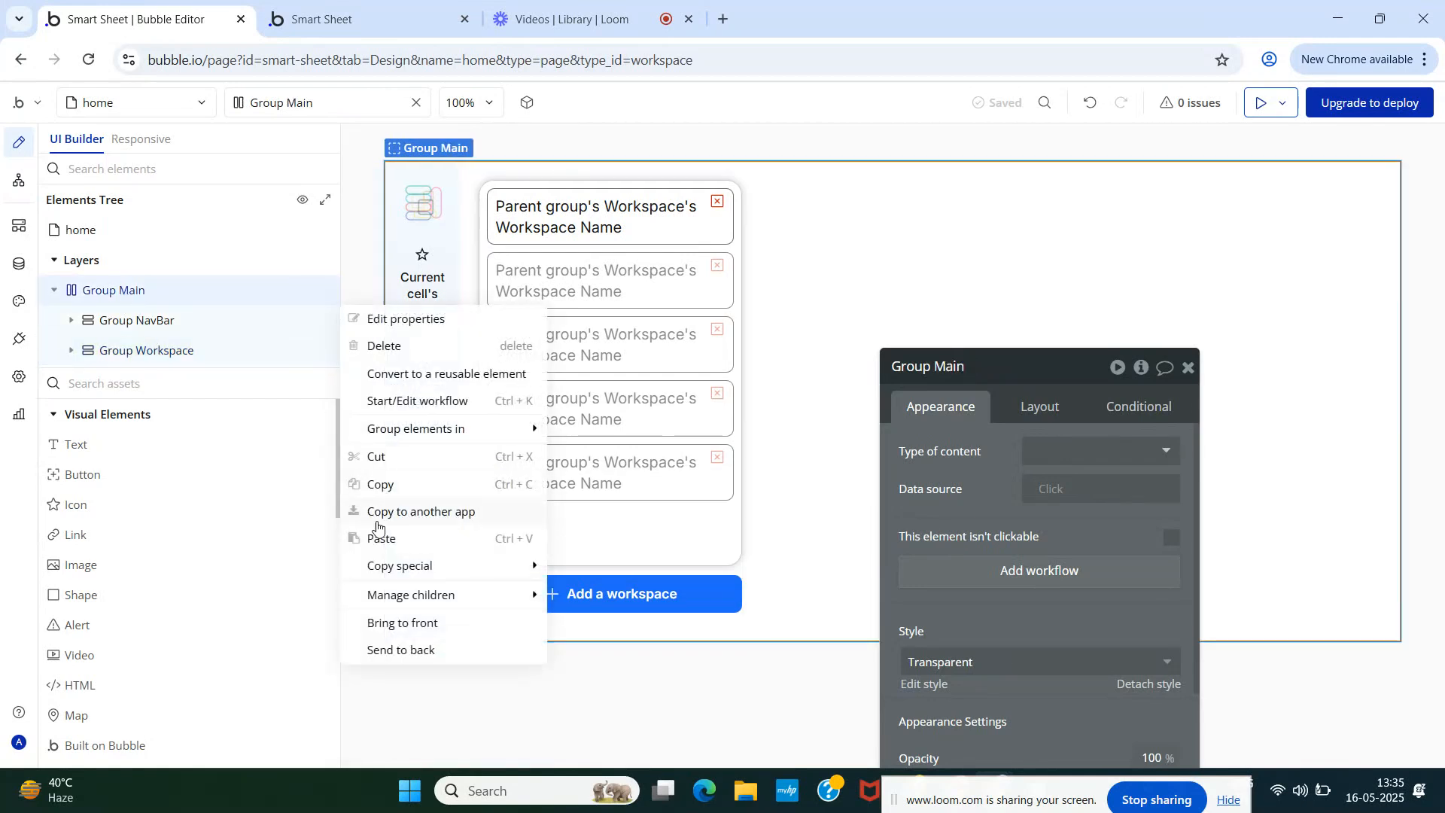
{"action": "left_click", "coordinate": [383, 538]}
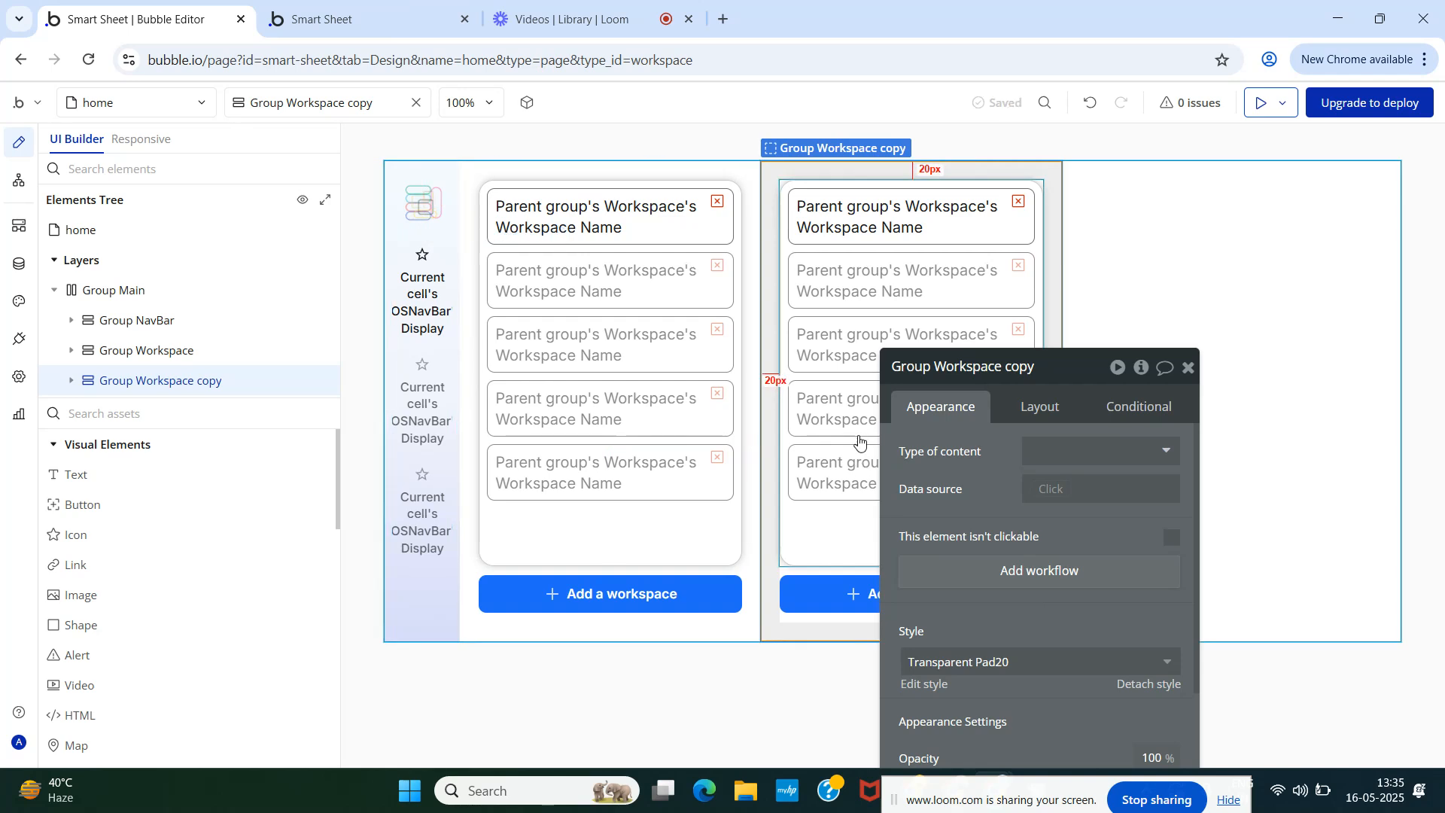
- Rename the copy to Group Database and reload the live Smart Sheet preview
{"action": "left_click", "coordinate": [968, 369]}
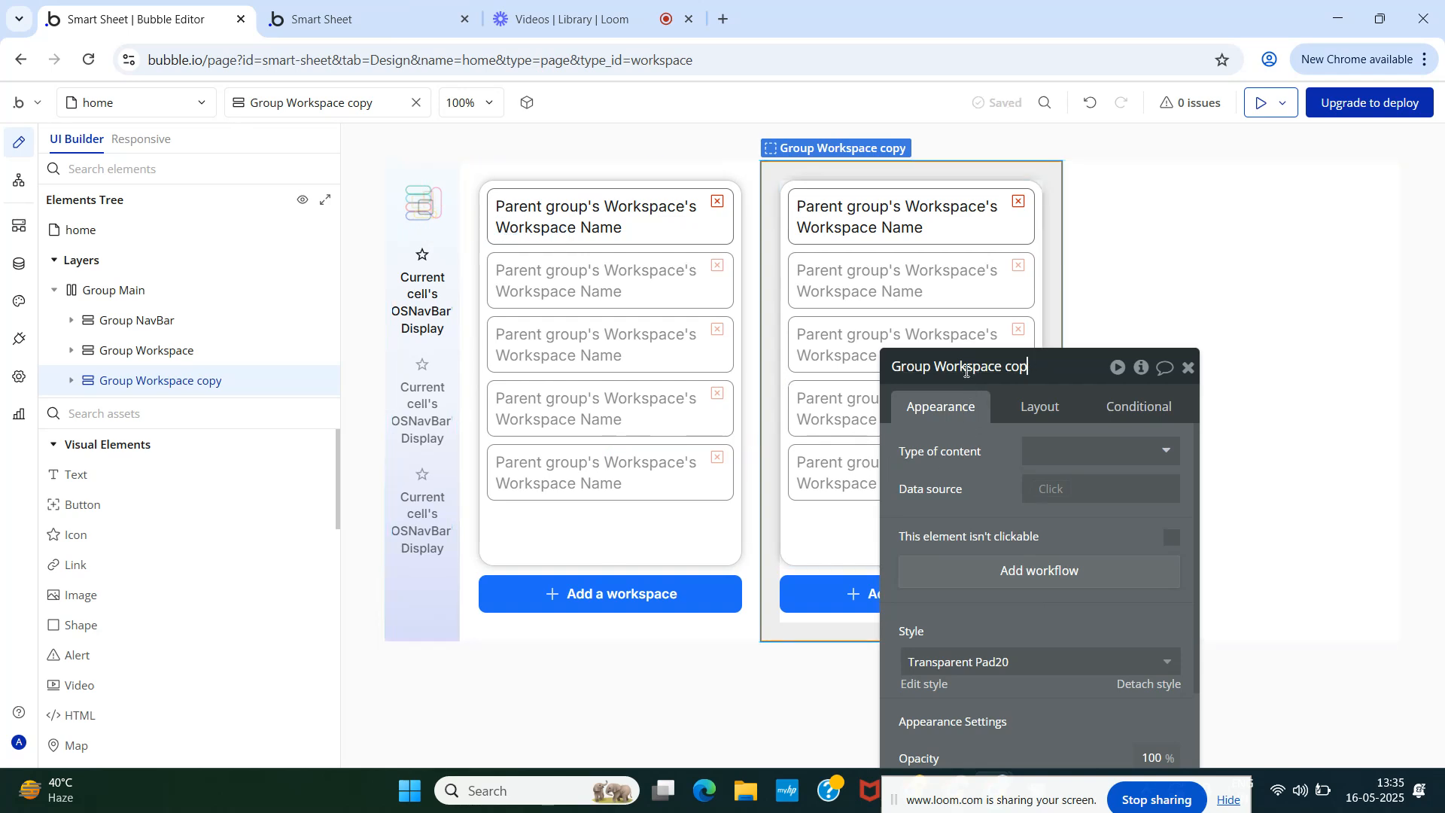
{"action": "key", "text": "BackSpace"}
{"action": "key", "text": "BackSpace"}
{"action": "key", "text": "BackSpace"}
{"action": "key", "text": "BackSpace"}
{"action": "key", "text": "BackSpace"}
{"action": "key", "text": "BackSpace"}
{"action": "key", "text": "BackSpace"}
{"action": "key", "text": "BackSpace"}
{"action": "key", "text": "BackSpace"}
{"action": "key", "text": "BackSpace"}
{"action": "type", "text": "Data"}
{"action": "key", "text": "Return"}
{"action": "left_click", "coordinate": [1188, 375]}
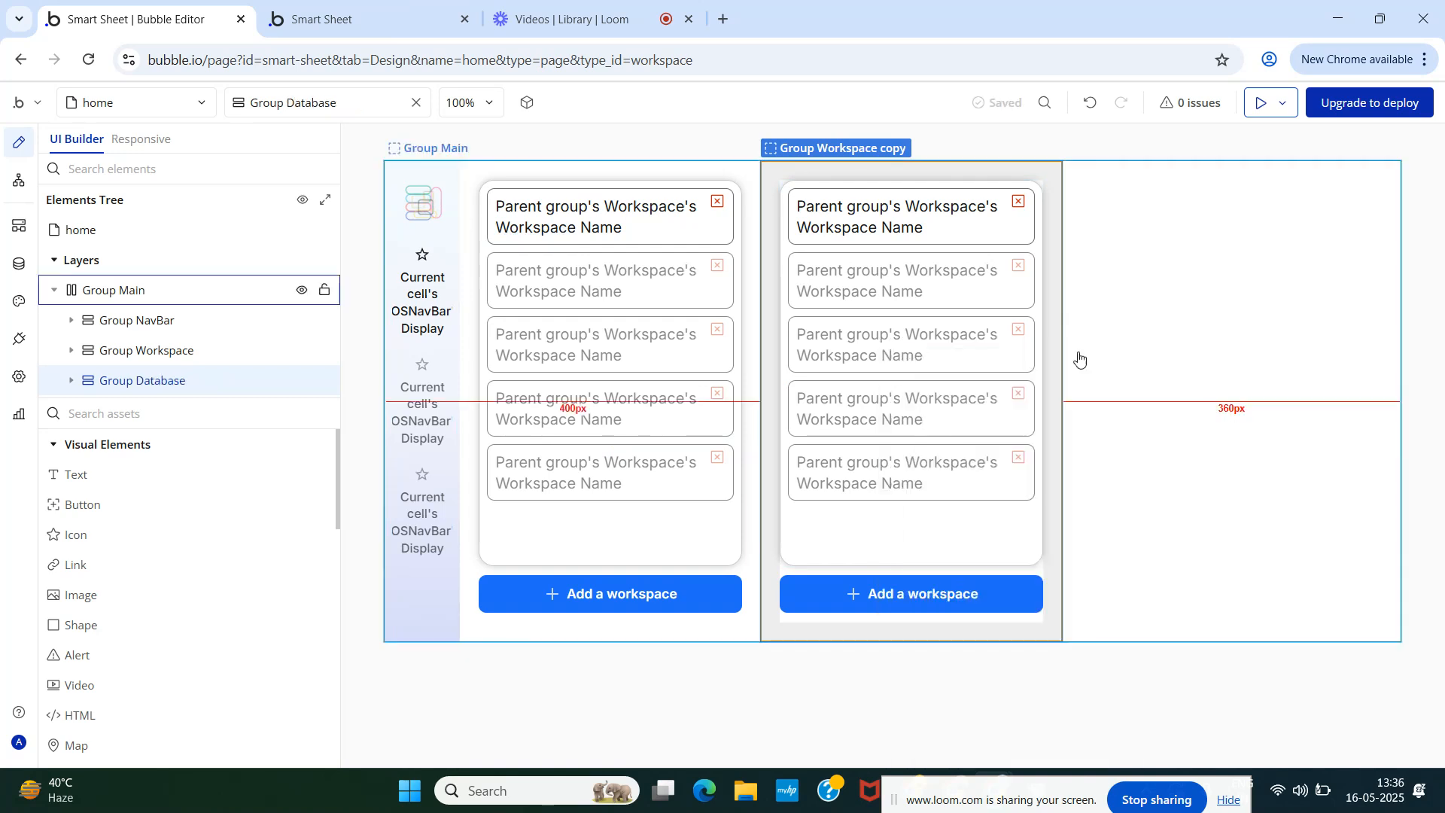
{"action": "left_click", "coordinate": [342, 19]}
{"action": "key", "text": "F5"}
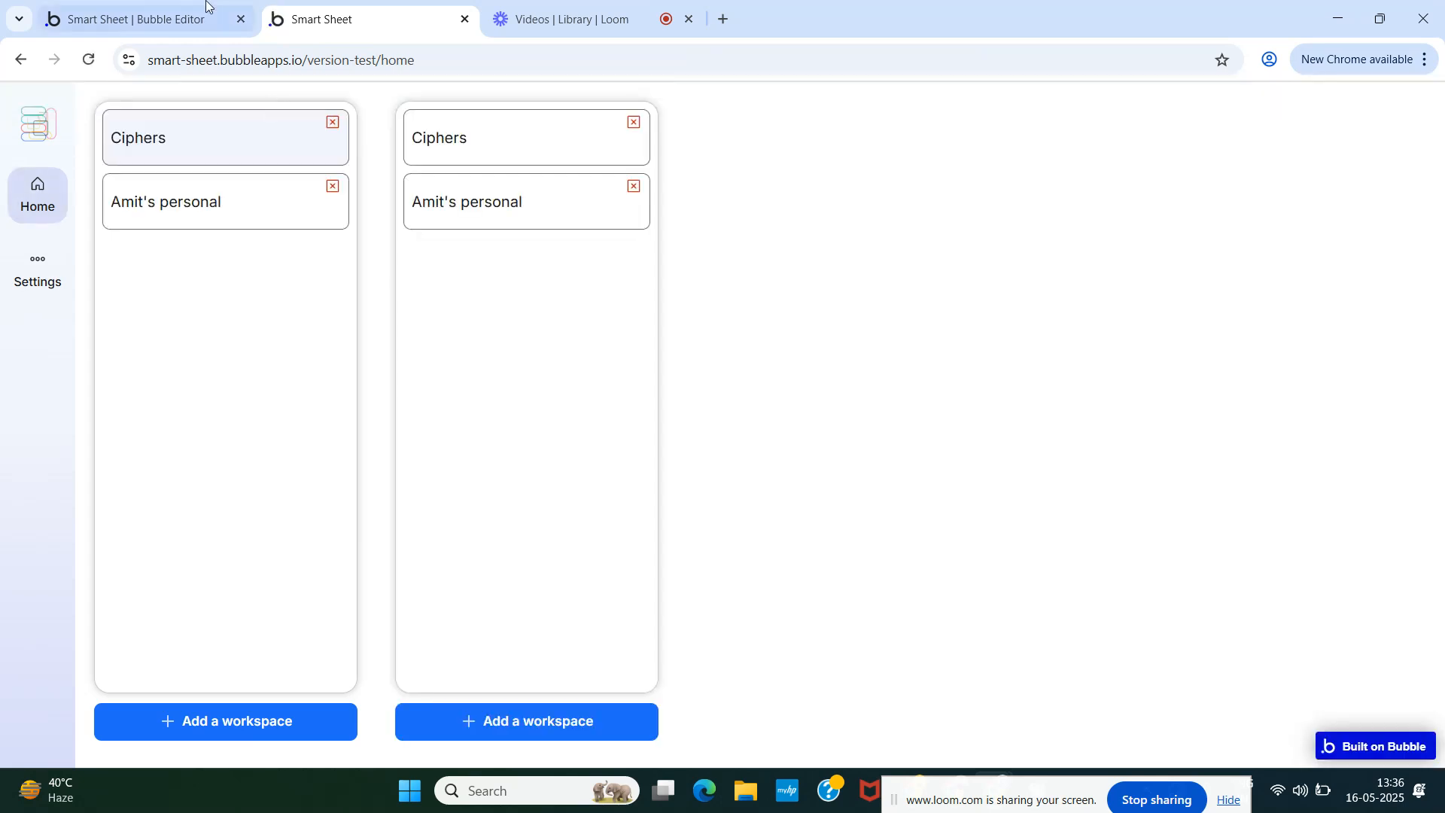
- Compare the two identical workspace columns in the preview, then go back to the Bubble editor
{"action": "mouse_move", "coordinate": [174, 6]}
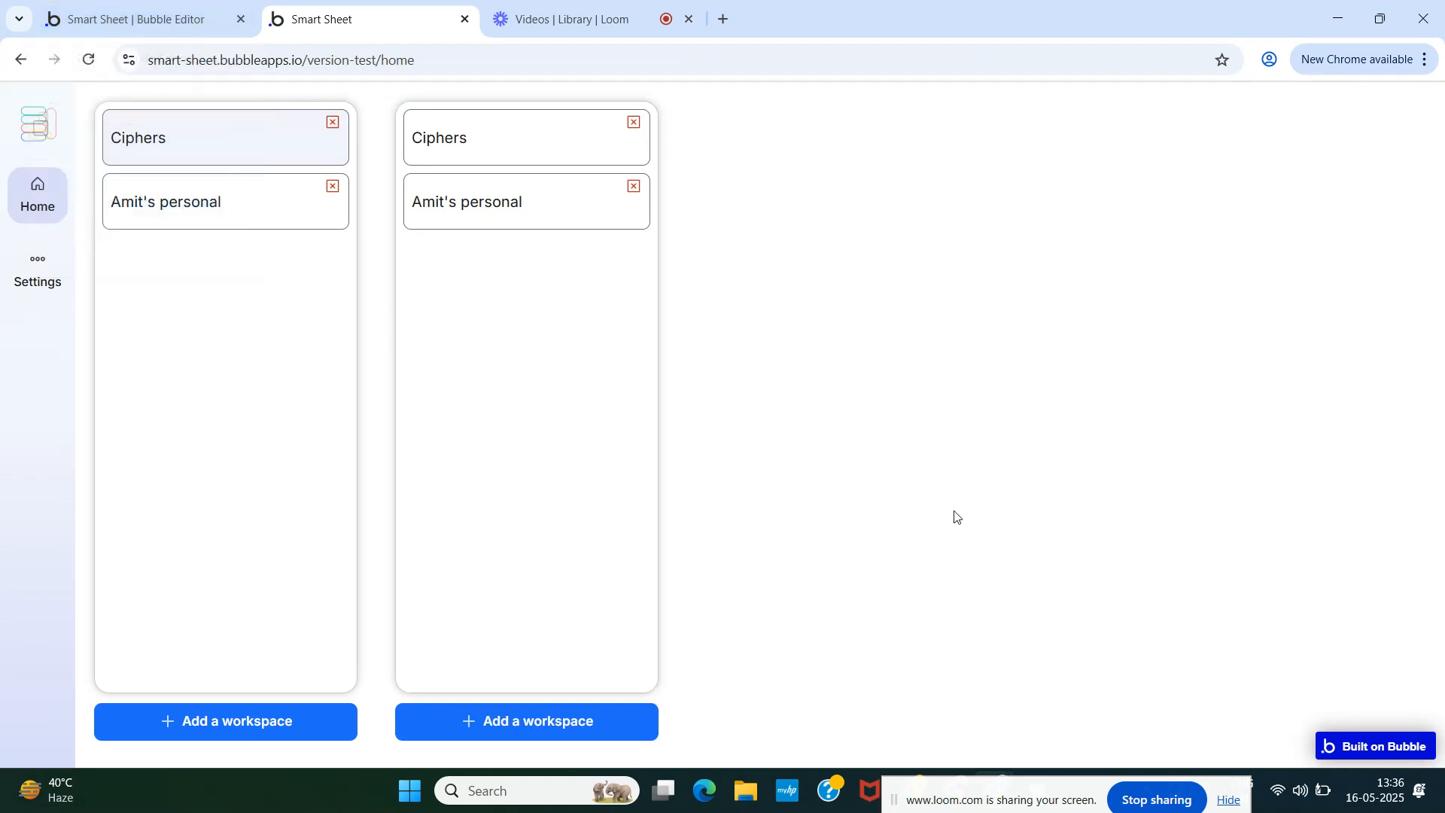
{"action": "left_click", "coordinate": [178, 15]}
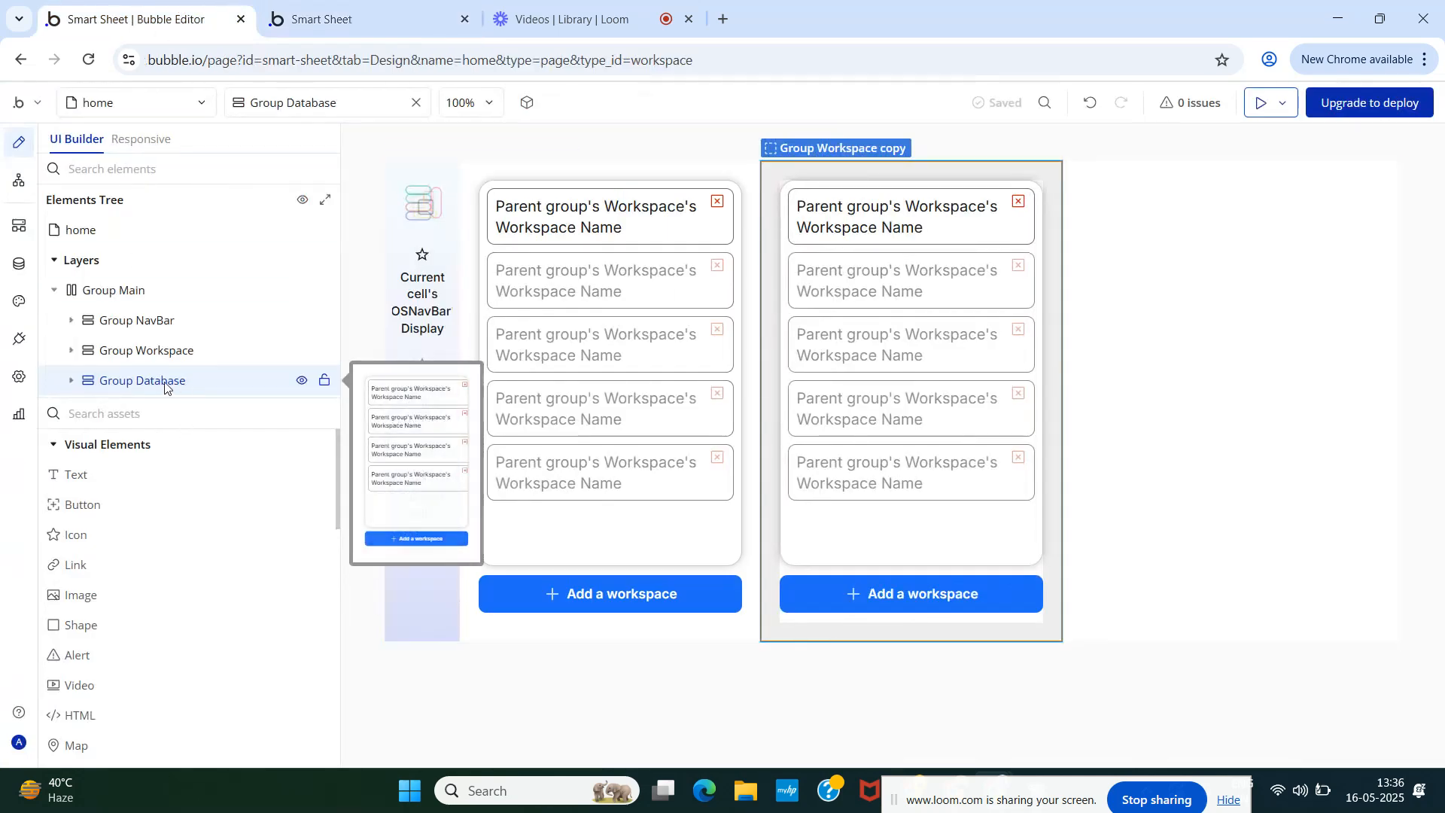
- Uncheck fixed-width on Group Database so it fills the remaining width, reload the preview, then open Data
{"action": "left_click", "coordinate": [164, 385]}
{"action": "left_click", "coordinate": [1042, 407]}
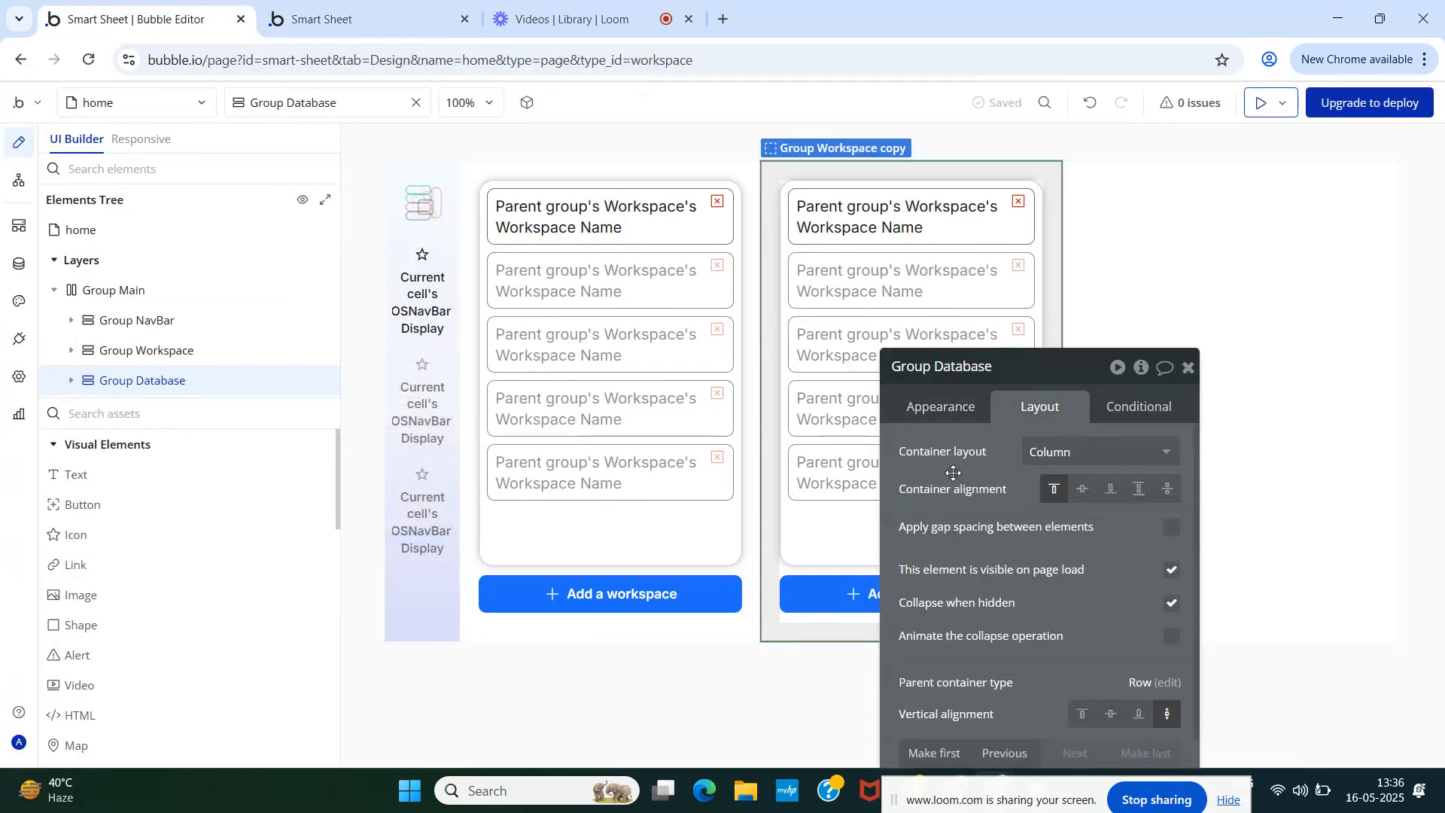
{"action": "left_click_drag", "start_coordinate": [954, 472], "coordinate": [811, 205]}
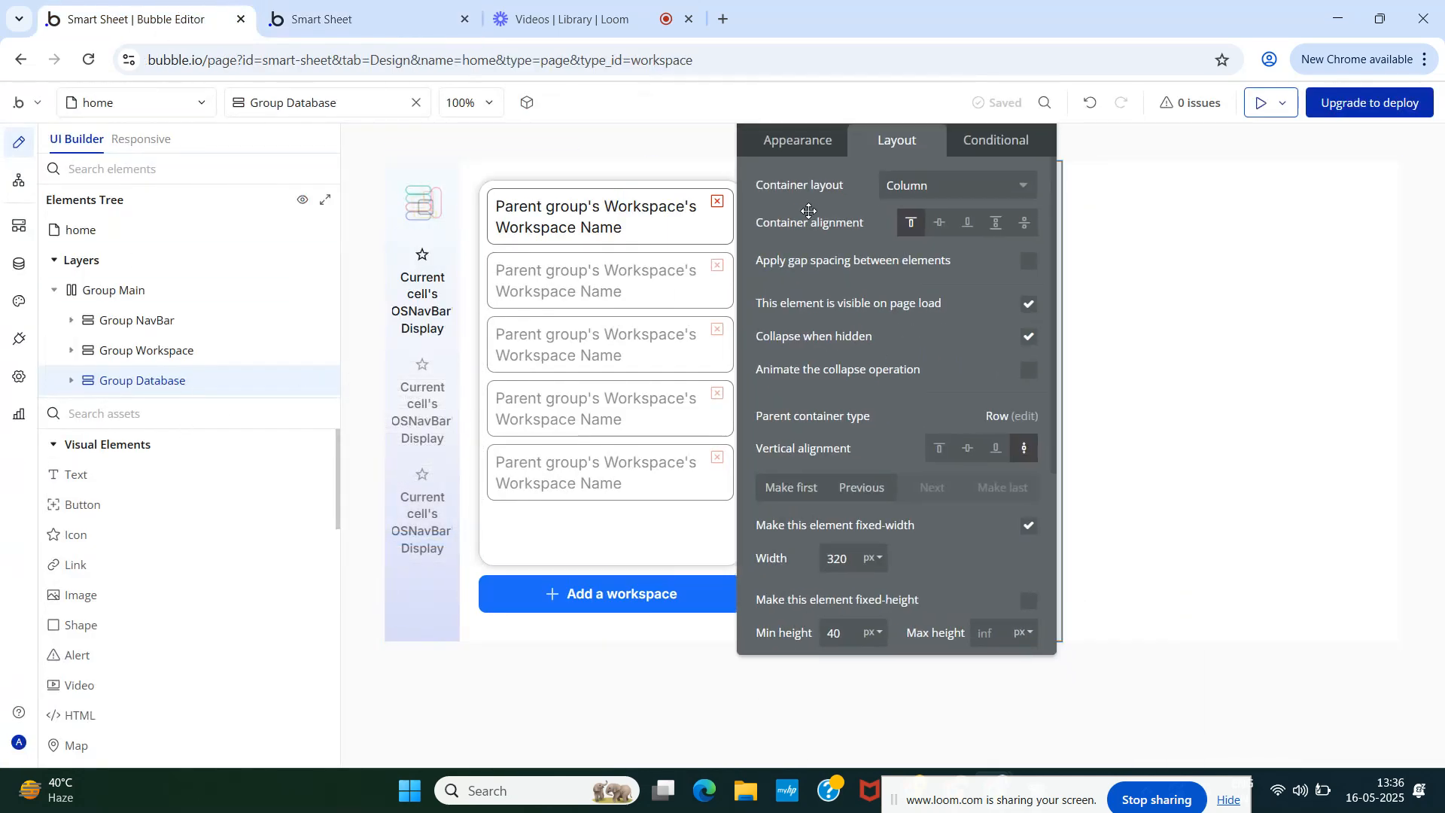
{"action": "left_click", "coordinate": [1028, 527]}
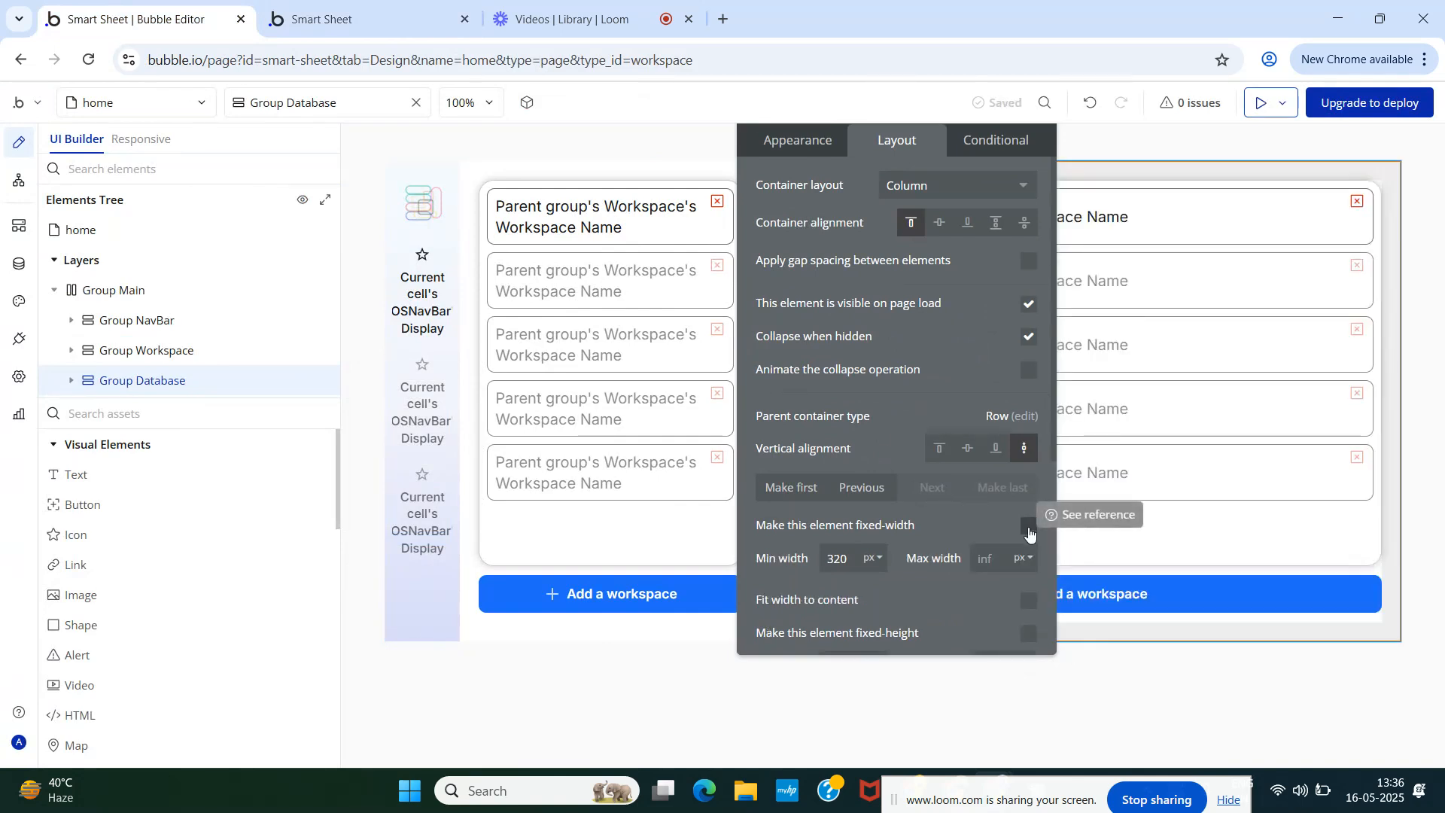
{"action": "left_click", "coordinate": [339, 21]}
{"action": "left_click", "coordinate": [350, 102]}
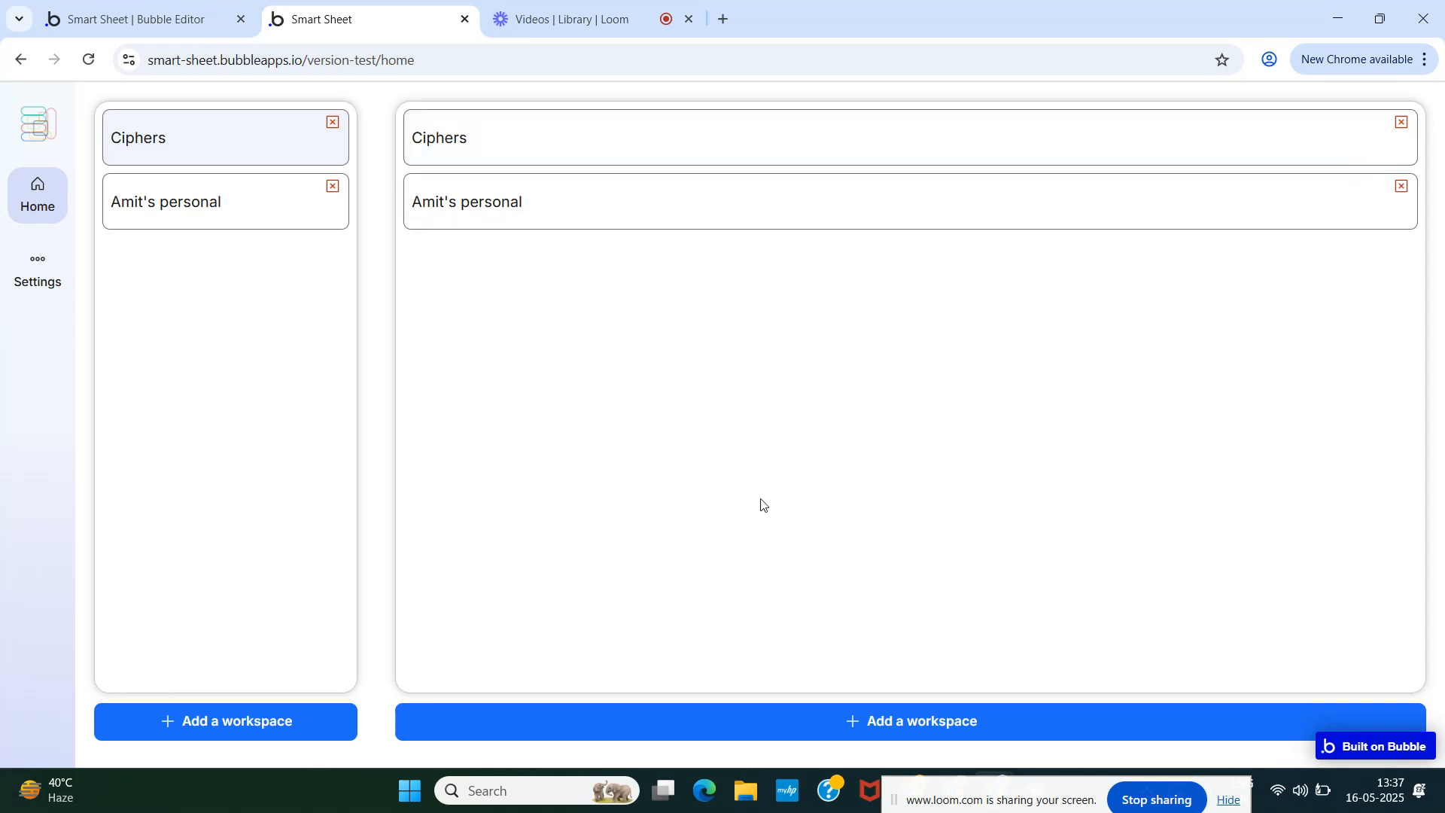
{"action": "left_click", "coordinate": [113, 19]}
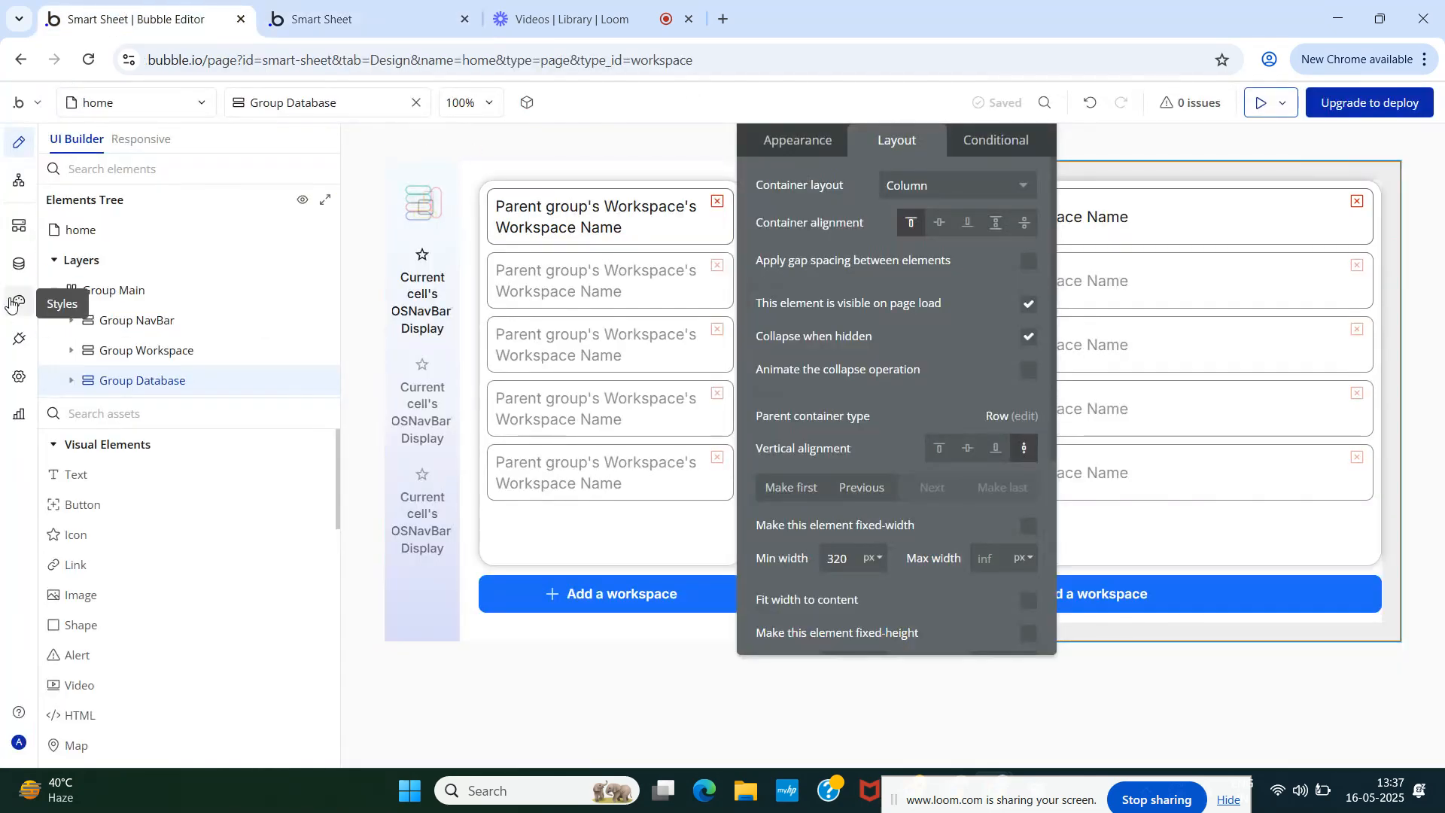
{"action": "left_click", "coordinate": [19, 264]}
- Create a new data type named Database
{"action": "left_click", "coordinate": [105, 181]}
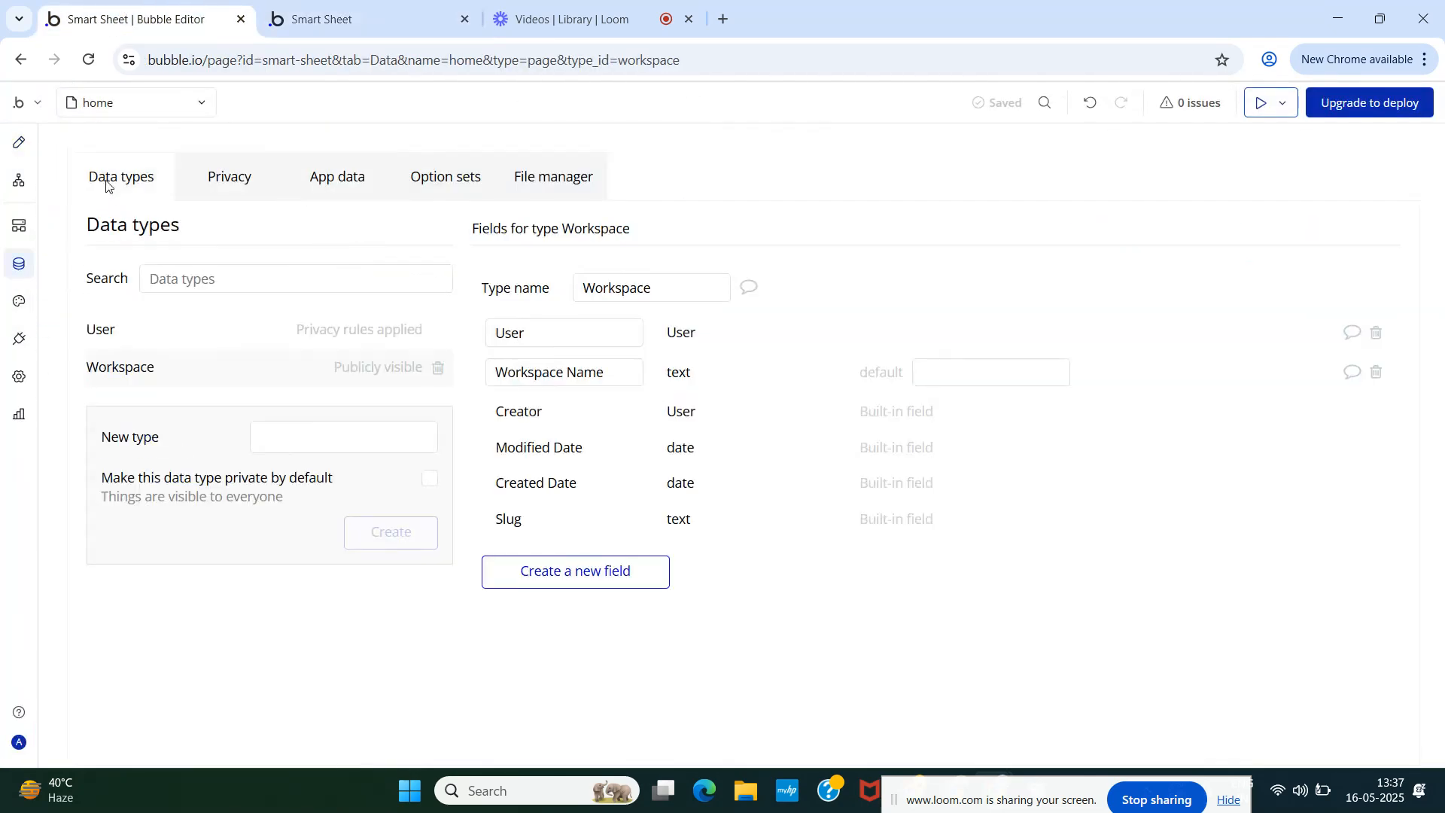
{"action": "left_click", "coordinate": [322, 436]}
{"action": "type", "text": "Data"}
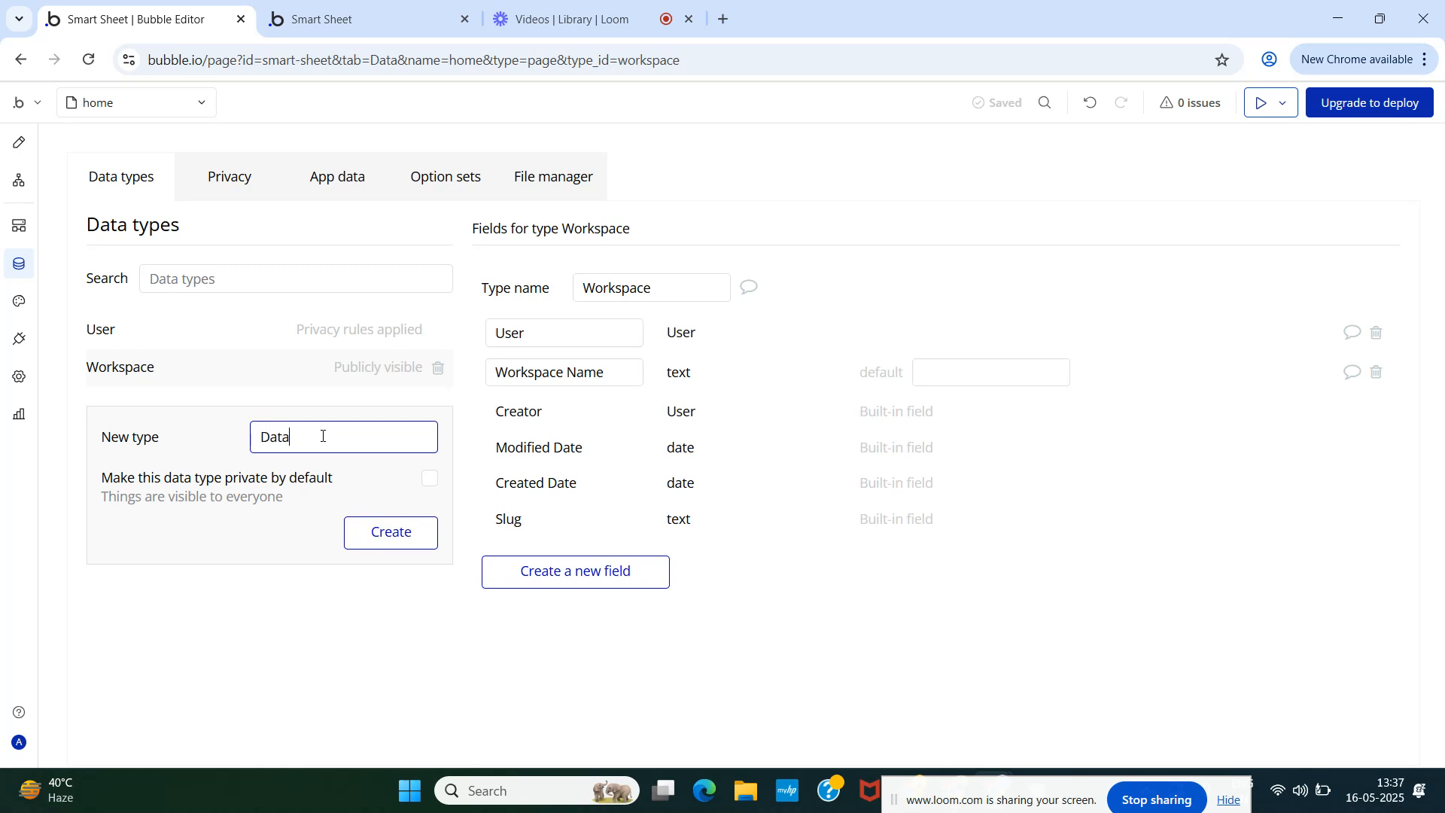
{"action": "type", "text": "baes"}
{"action": "key", "text": "BackSpace"}
{"action": "type", "text": "se"}
{"action": "left_click", "coordinate": [392, 536]}
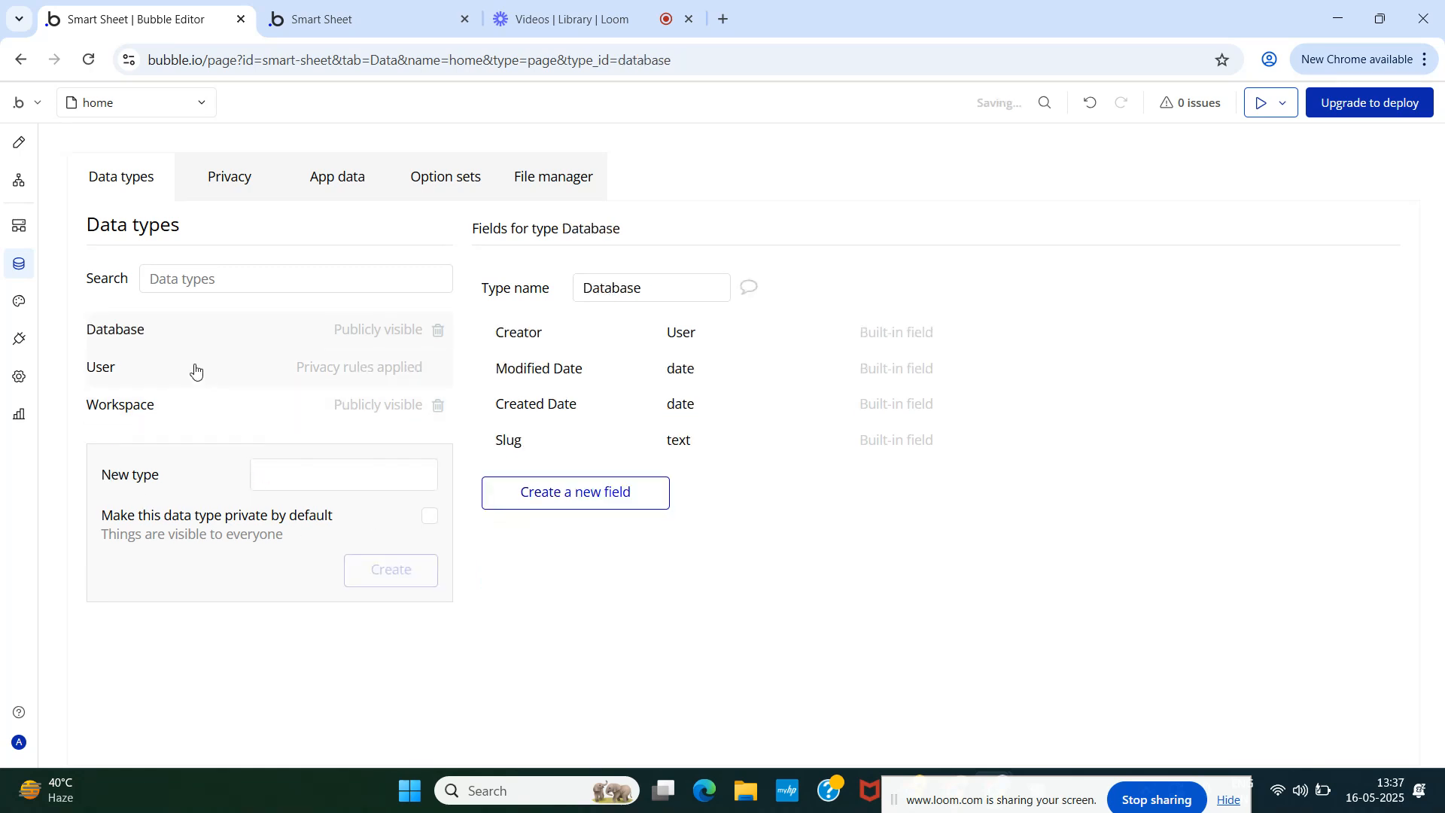
- Add a Workspace field of type Workspace to the Database type
{"action": "left_click", "coordinate": [608, 491]}
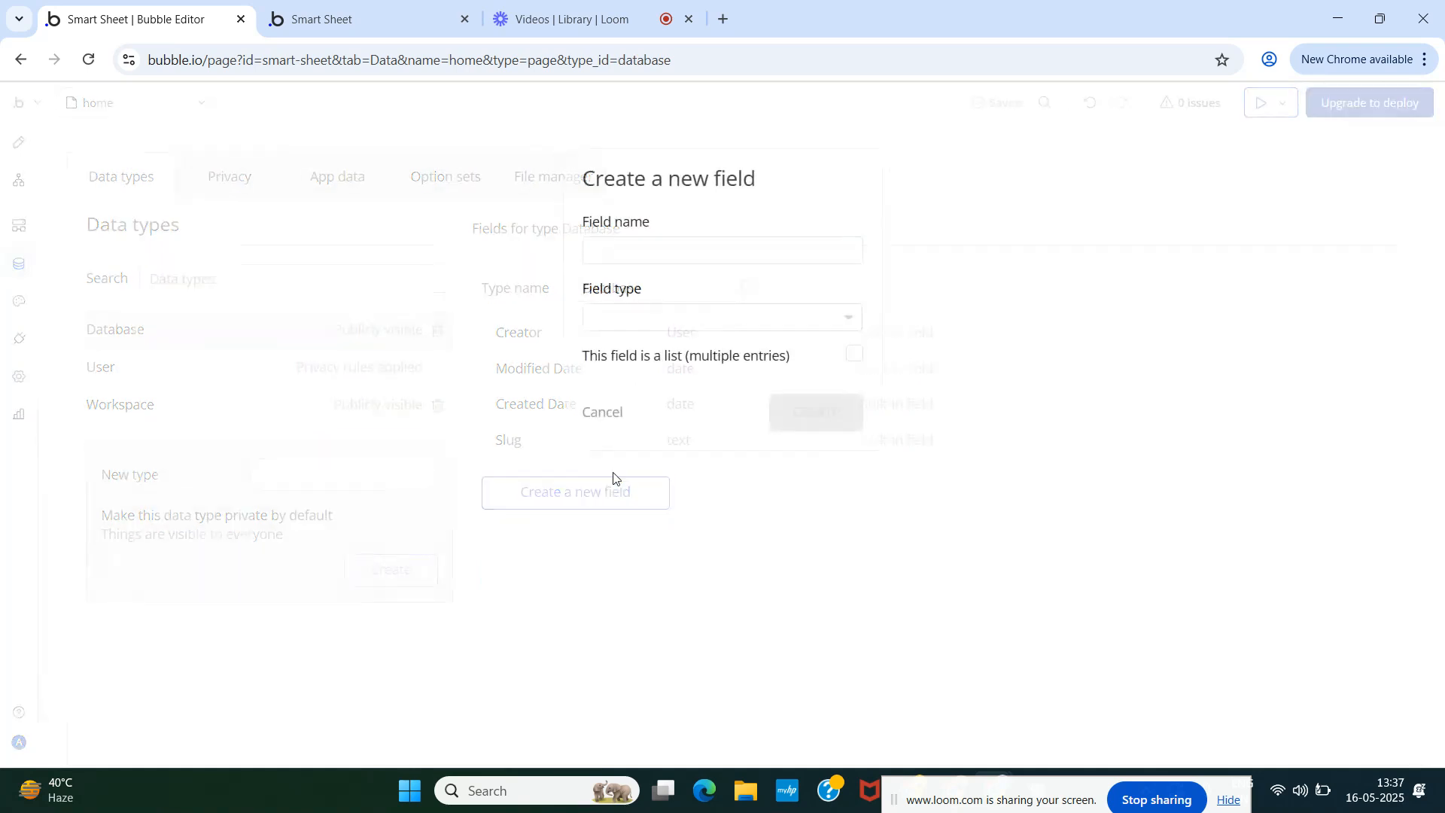
{"action": "left_click", "coordinate": [657, 251]}
{"action": "type", "text": "Workspace"}
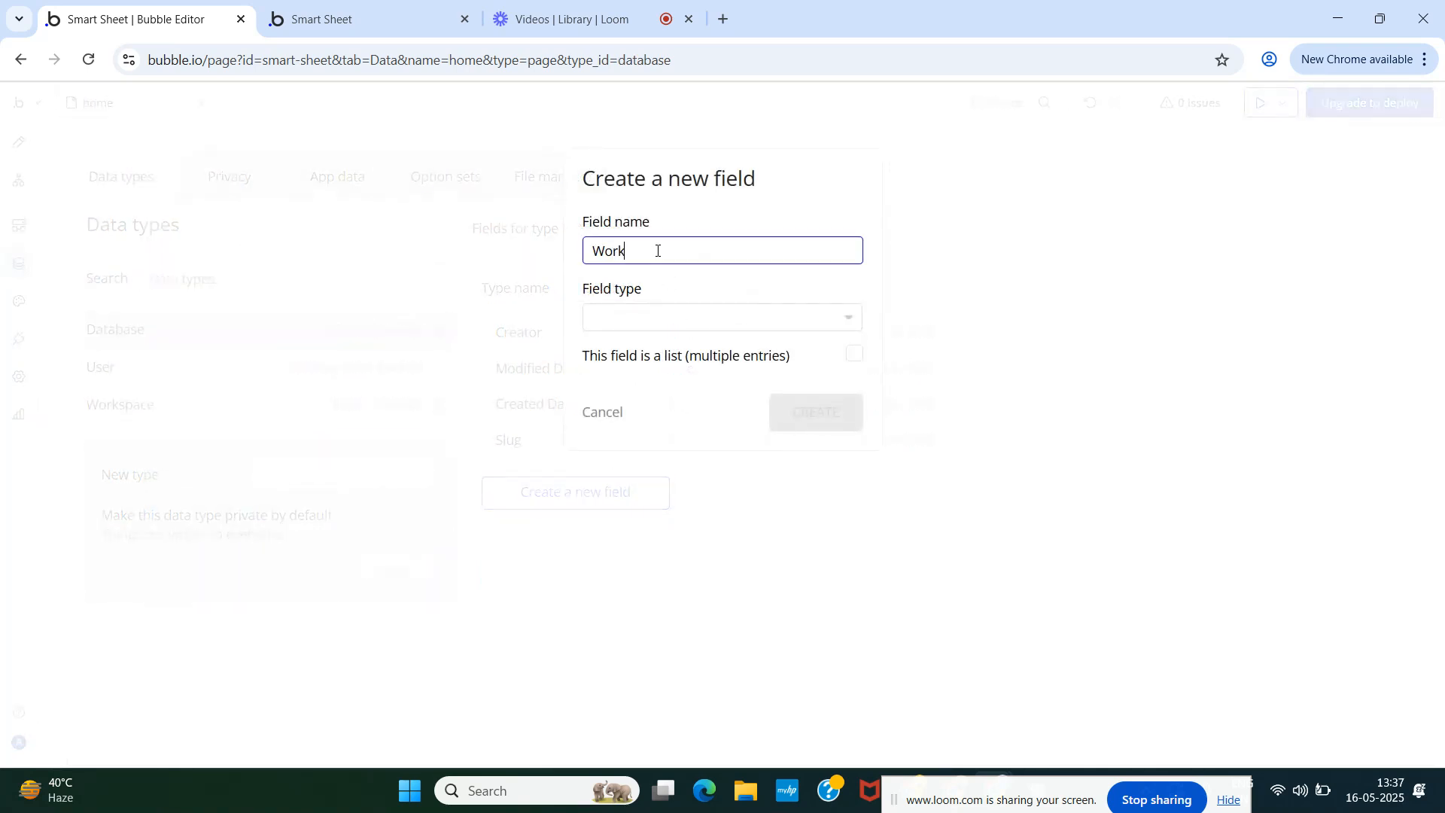
{"action": "left_click", "coordinate": [684, 318]}
{"action": "type", "text": "Workspace"}
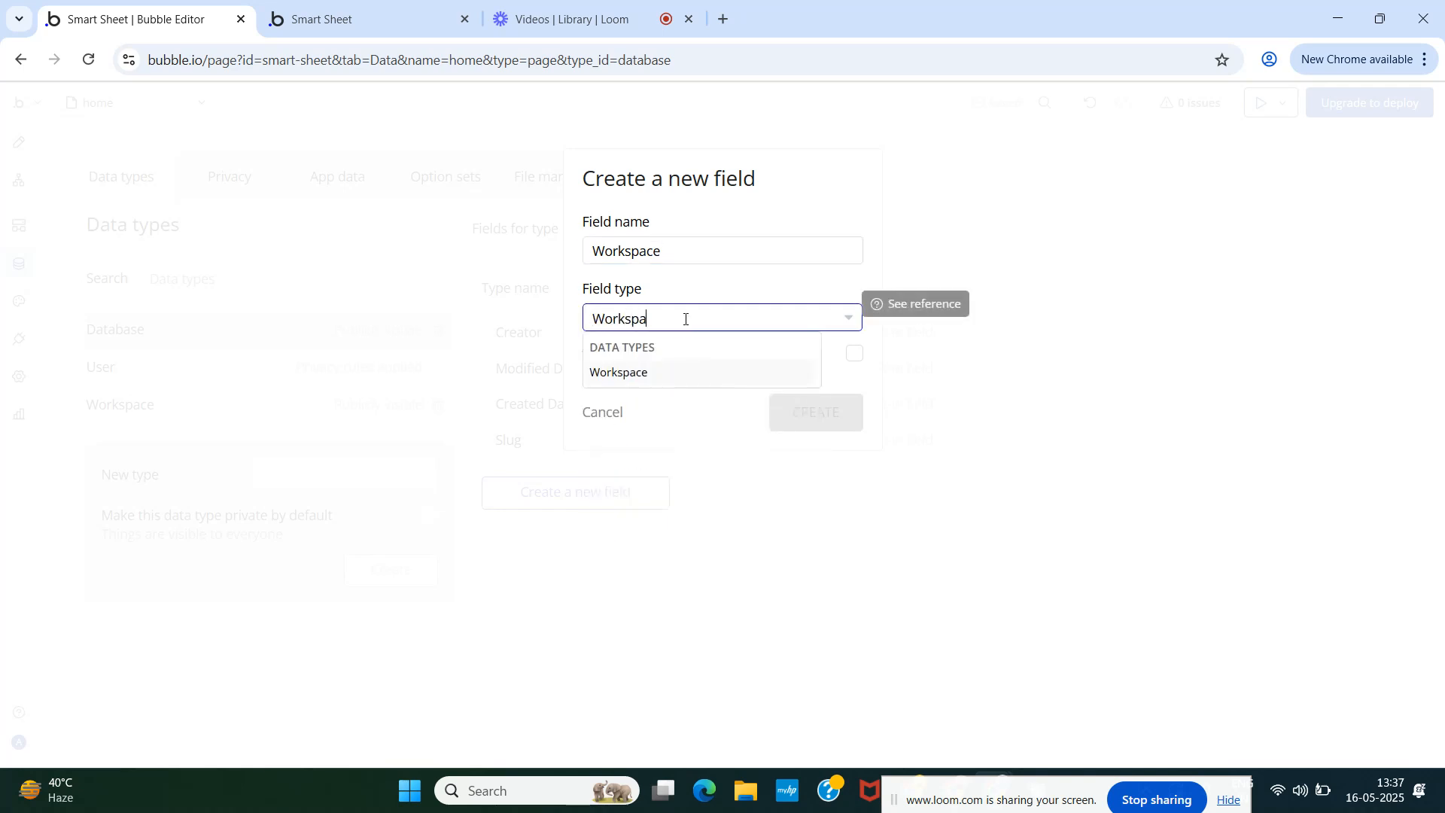
{"action": "left_click", "coordinate": [667, 375]}
{"action": "left_click", "coordinate": [815, 413]}
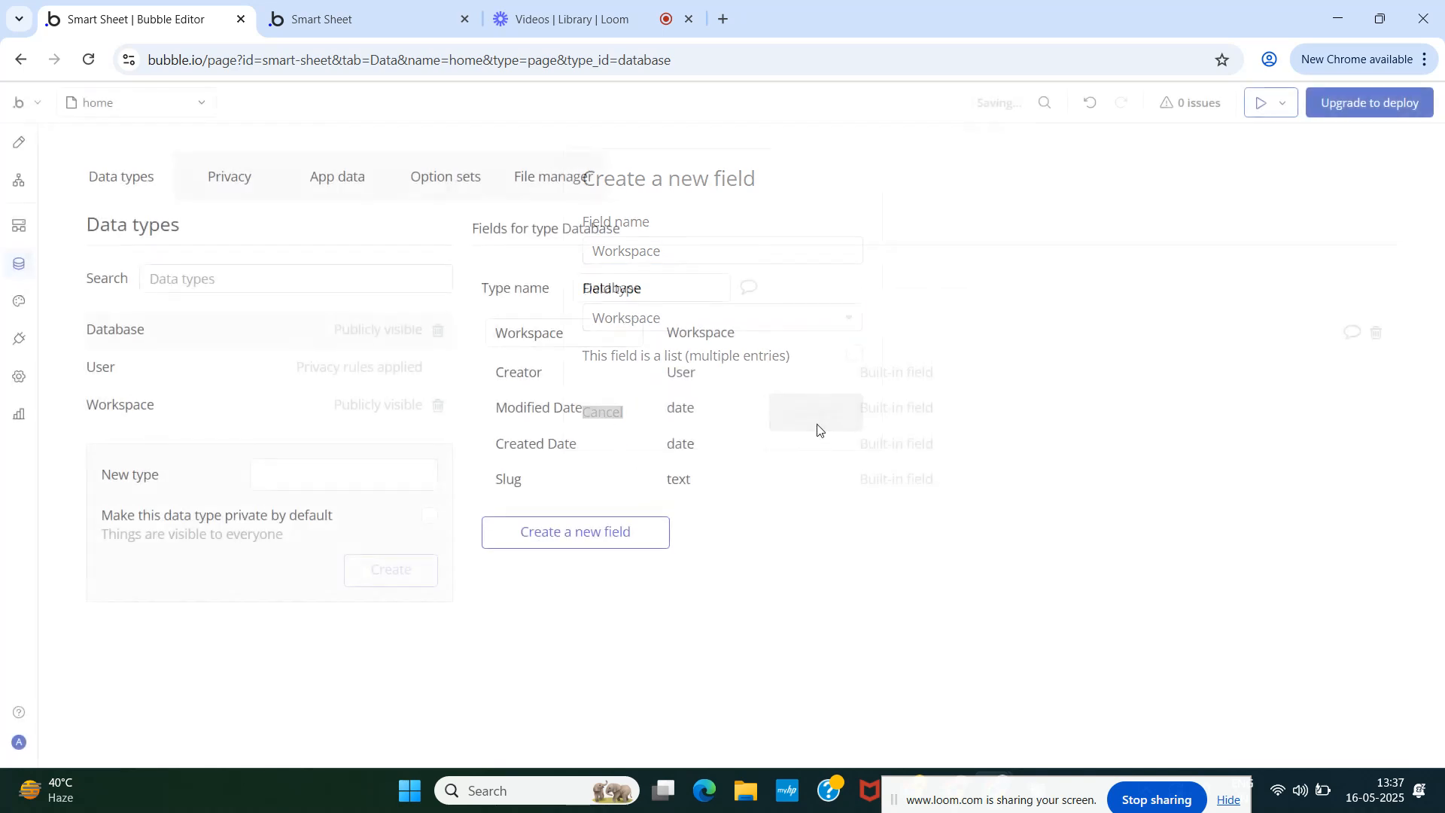
- Cancel an extra Database field and view the Workspace type's fields
{"action": "left_click", "coordinate": [595, 533]}
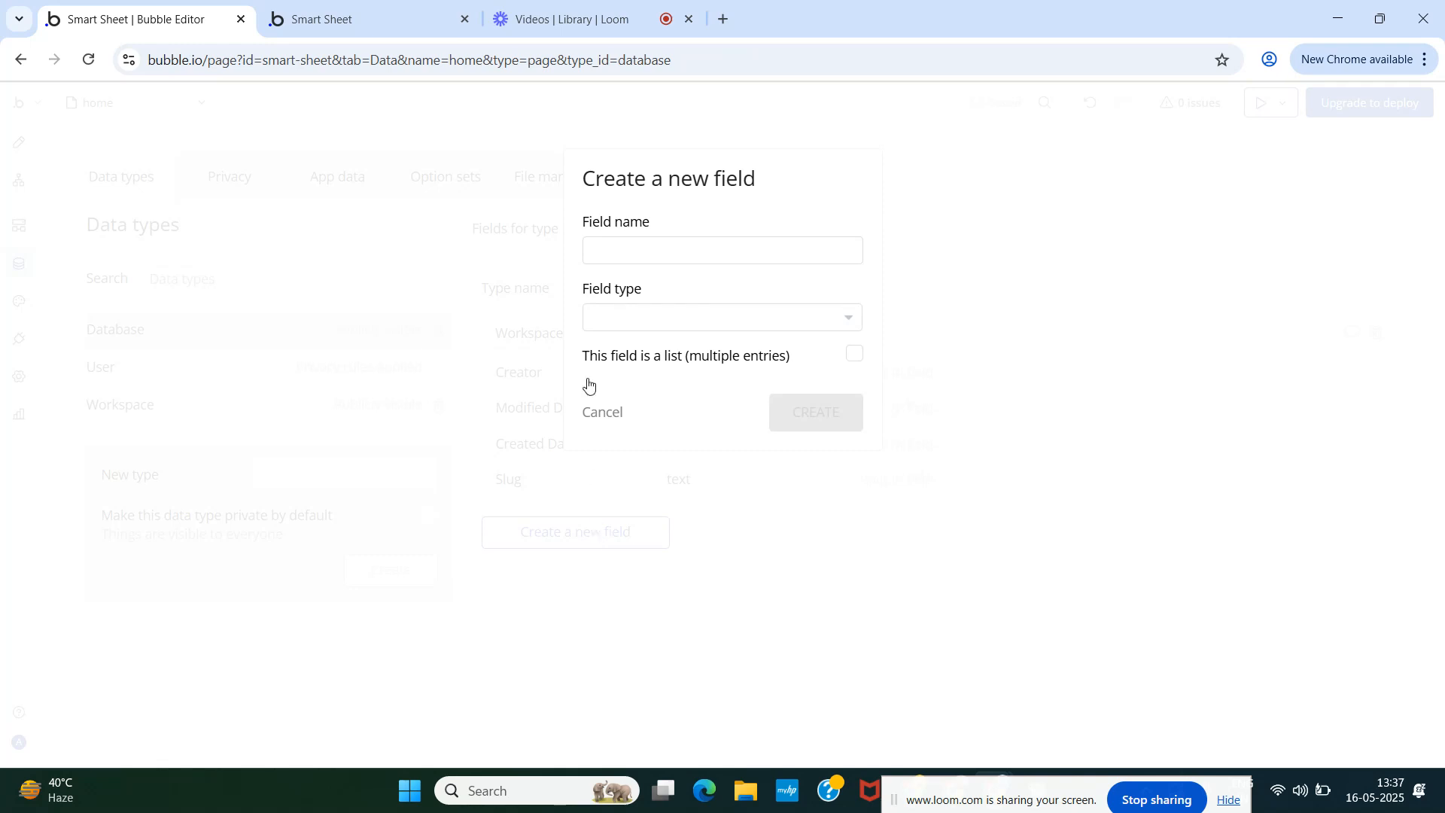
{"action": "left_click", "coordinate": [610, 250]}
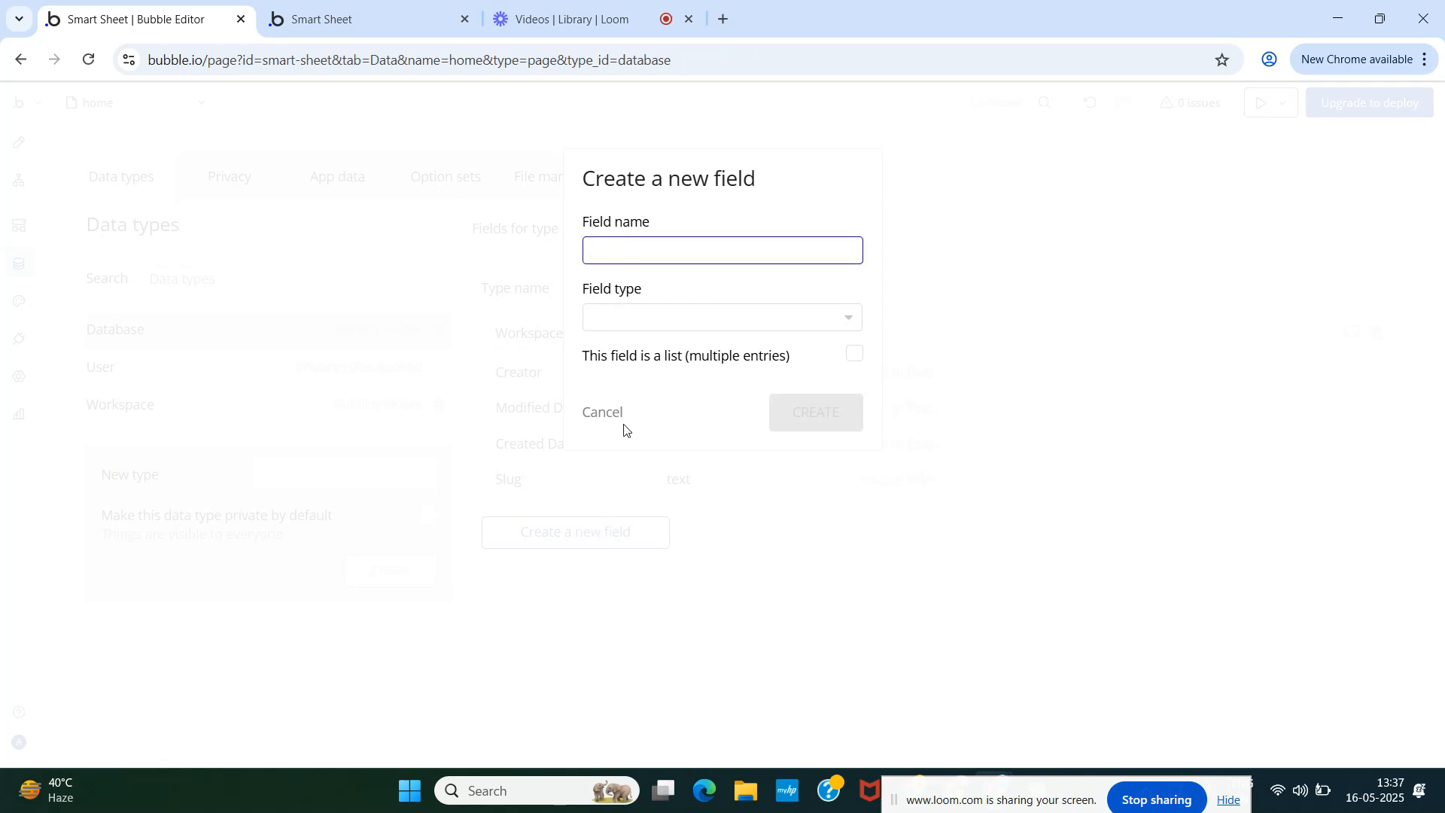
{"action": "left_click", "coordinate": [607, 414]}
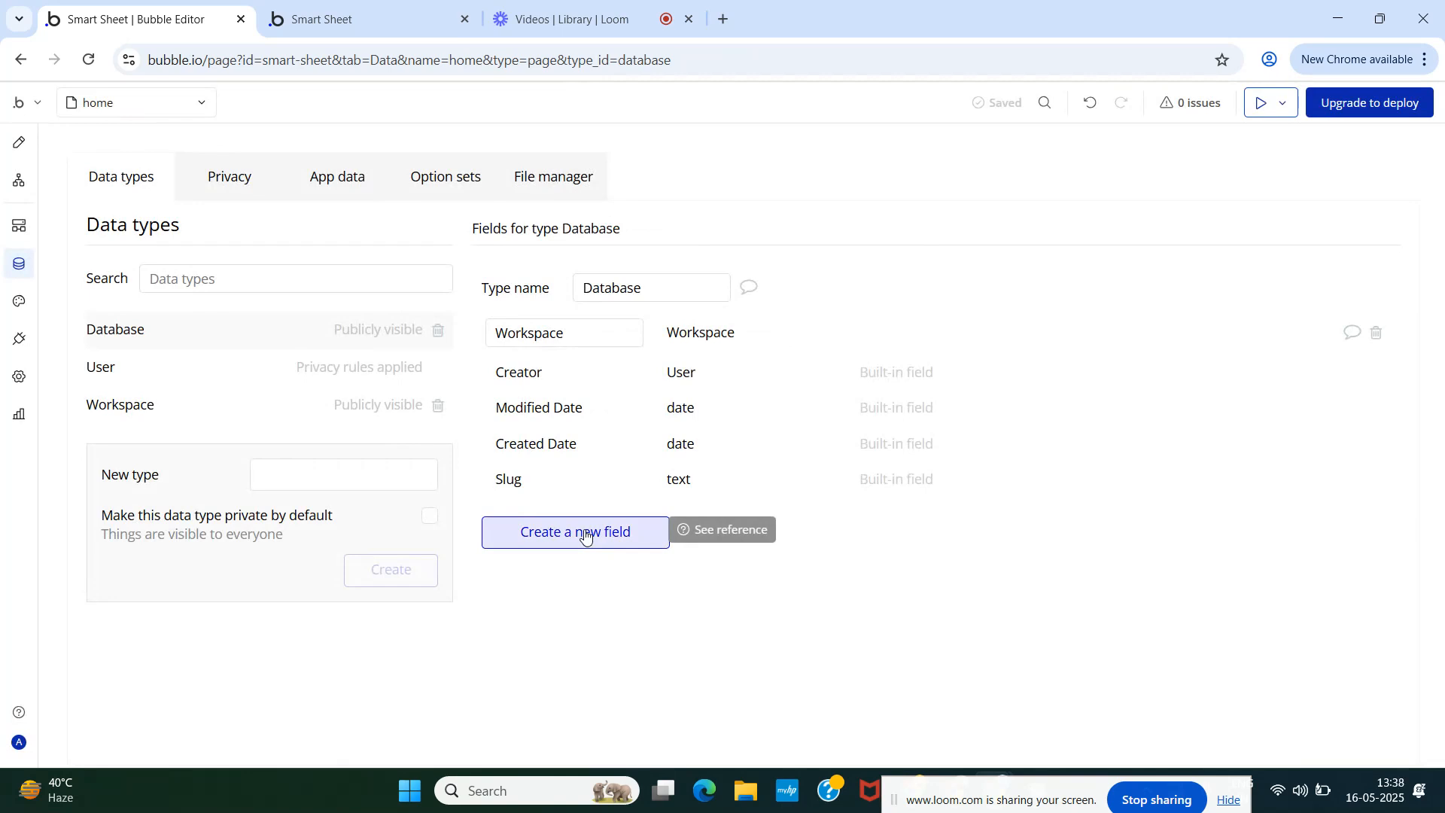
{"action": "left_click", "coordinate": [189, 412]}
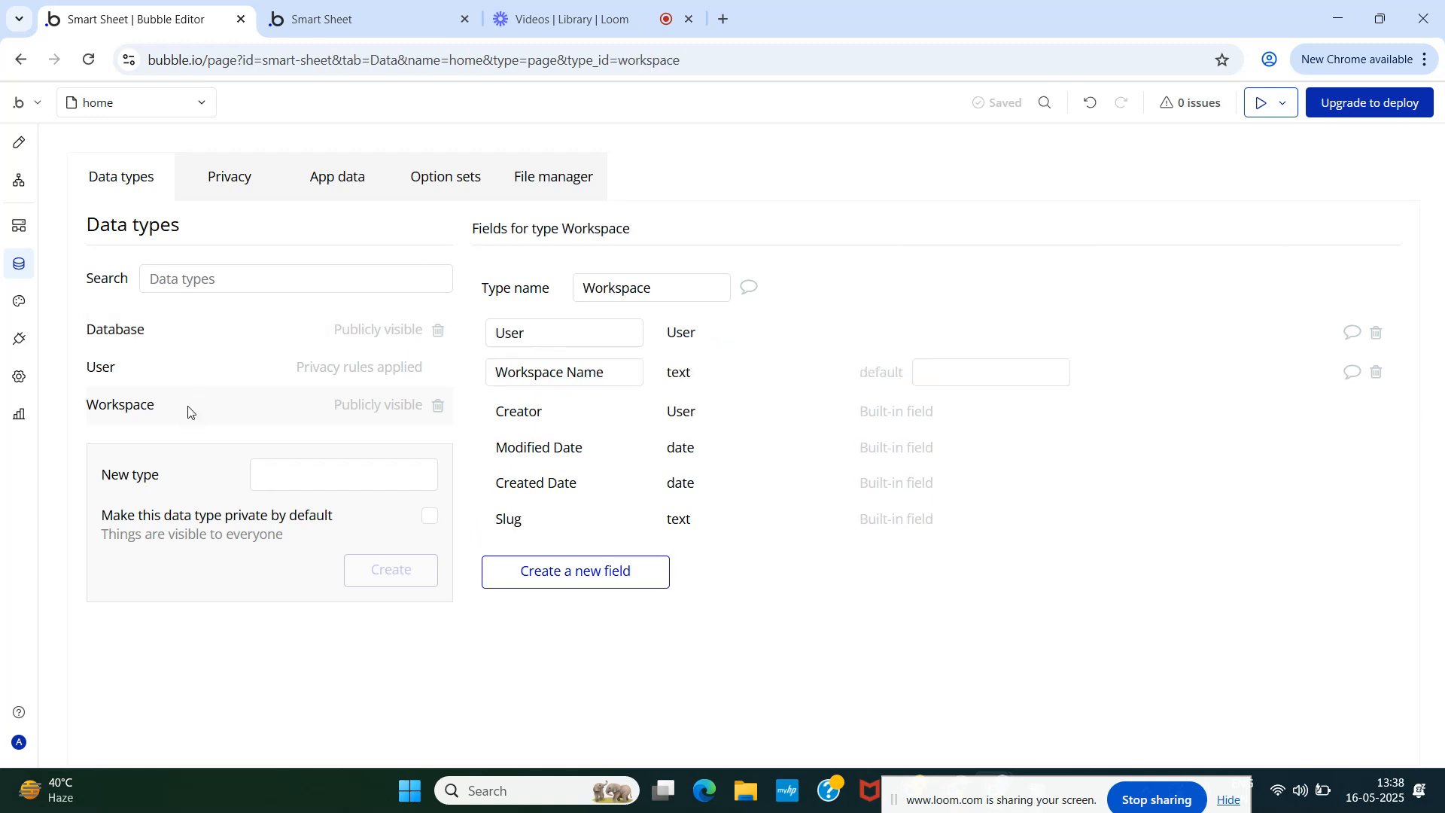
- Add a User field of type User to the Database type
{"action": "left_click", "coordinate": [160, 331]}
{"action": "left_click", "coordinate": [552, 541]}
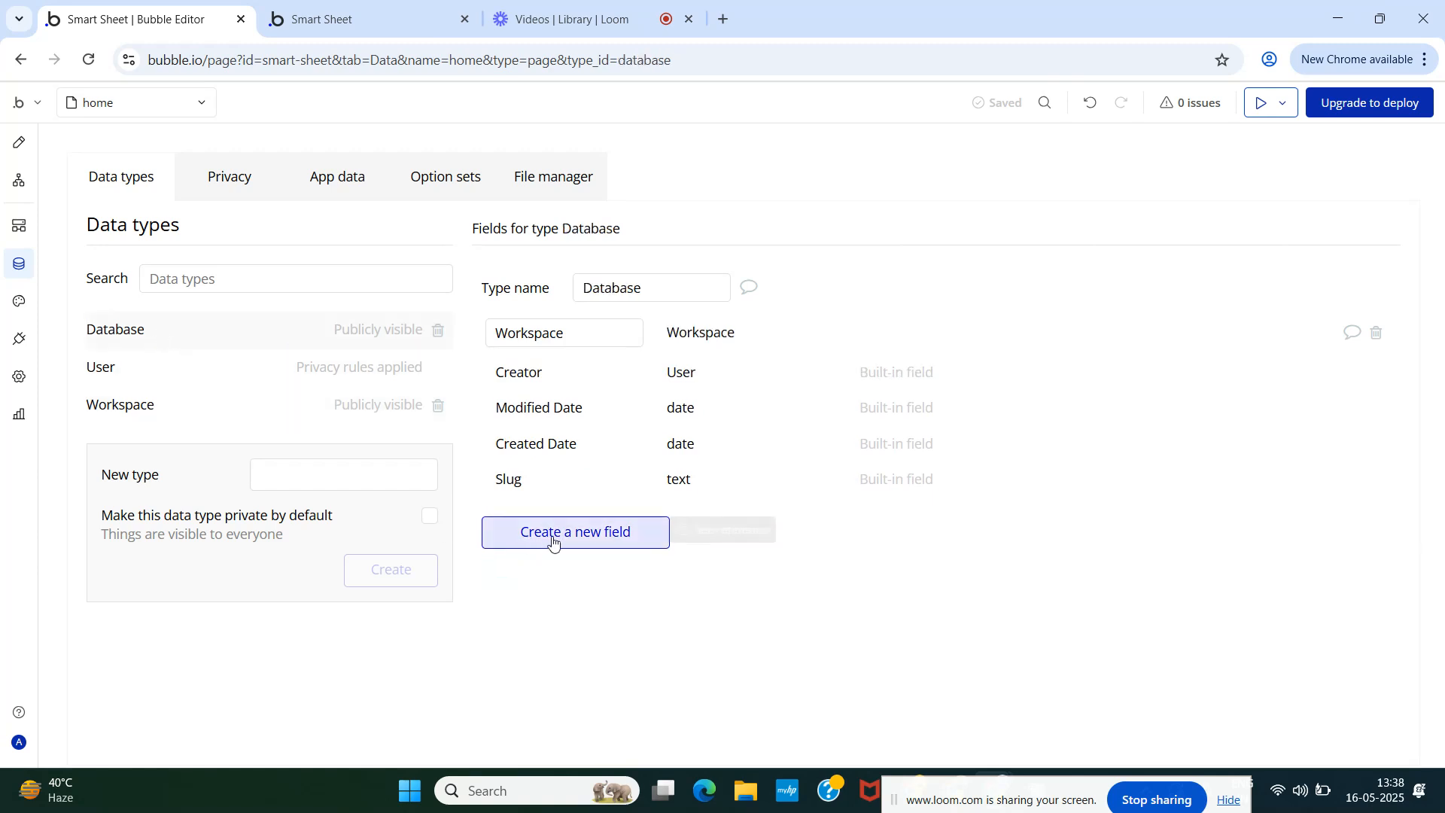
{"action": "type", "text": "user"}
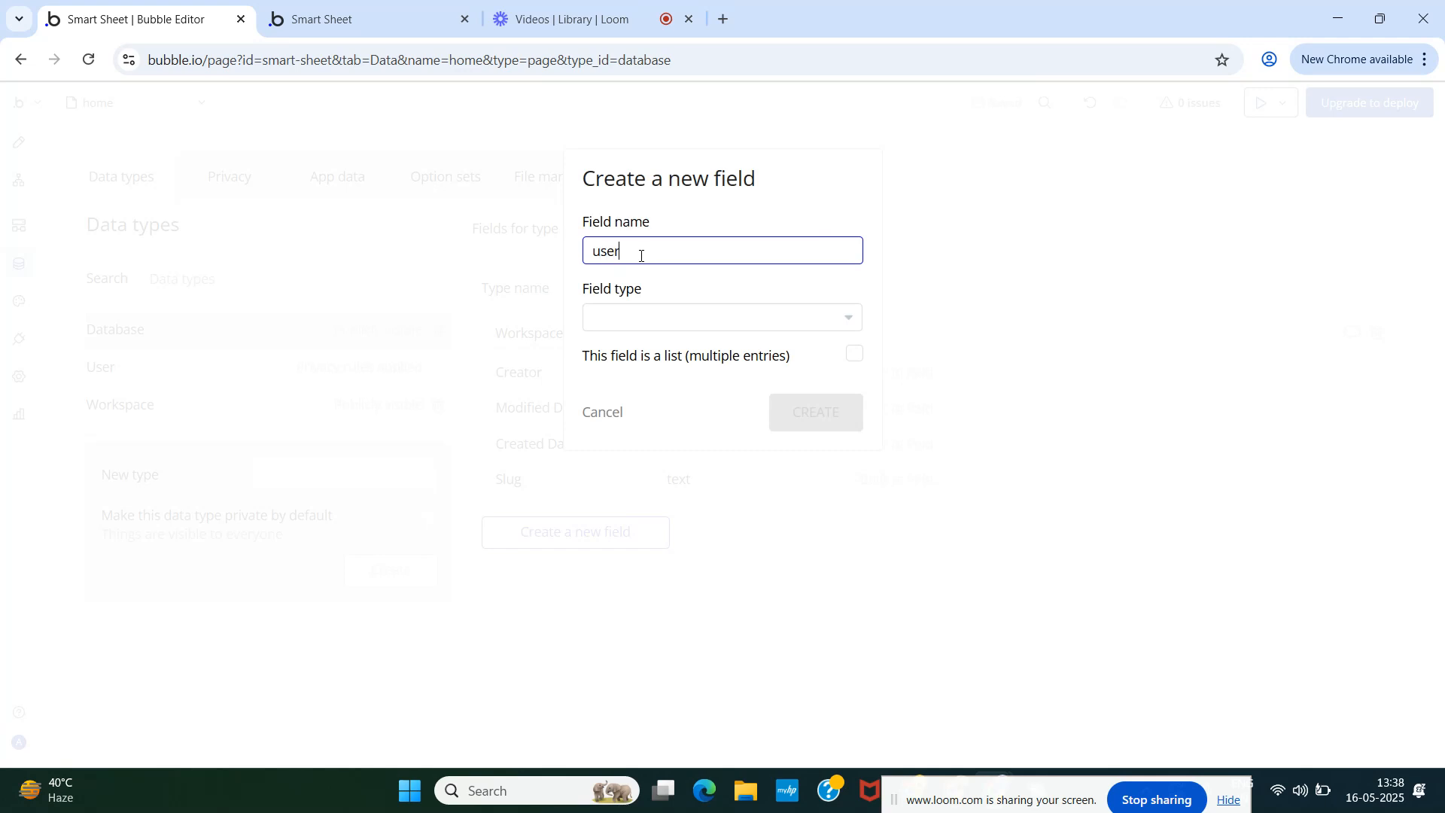
{"action": "key", "text": "ctrl+a"}
{"action": "type", "text": "User"}
{"action": "left_click", "coordinate": [649, 320]}
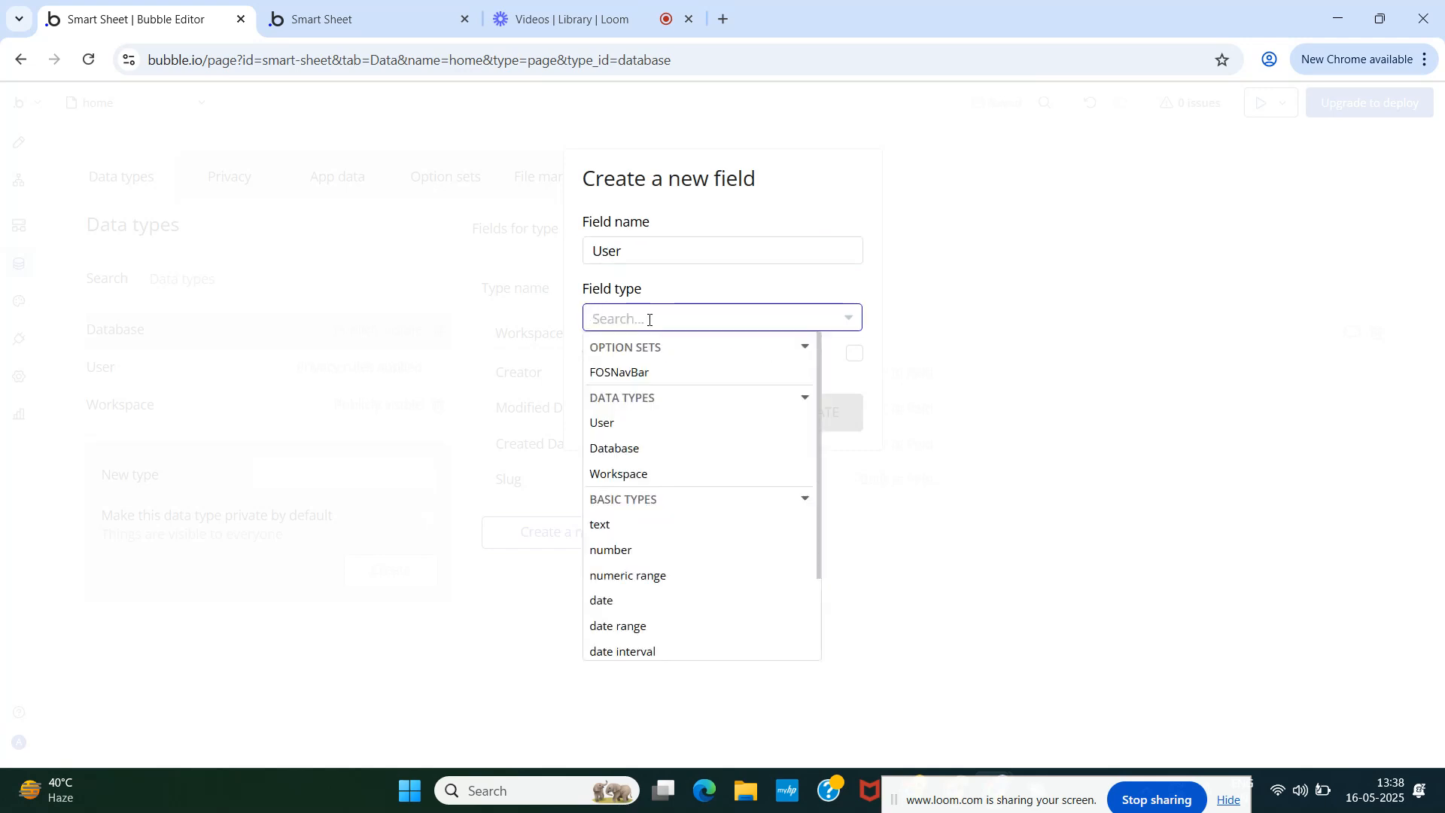
{"action": "type", "text": "User"}
{"action": "left_click", "coordinate": [652, 374]}
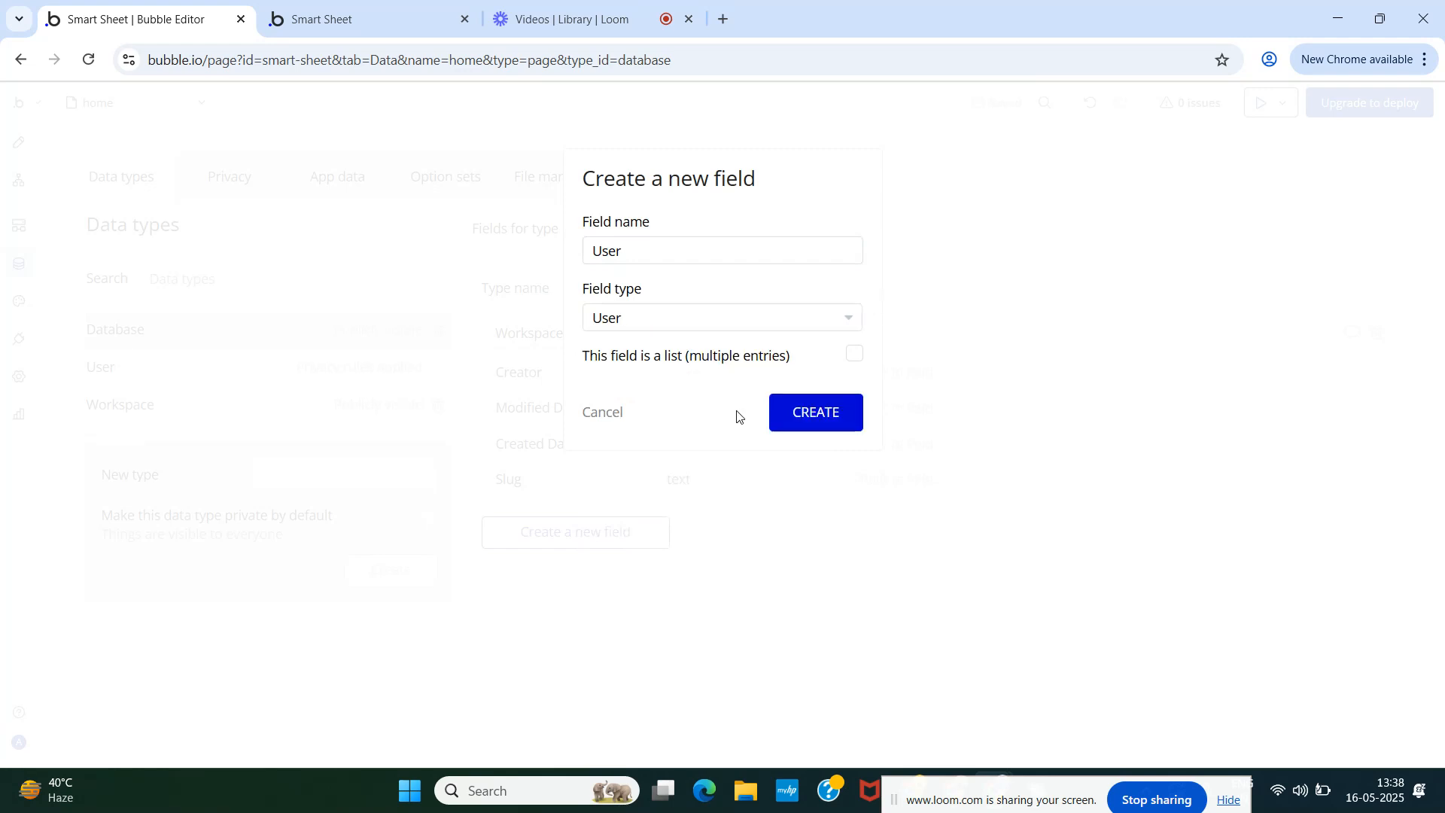
{"action": "left_click", "coordinate": [816, 415]}
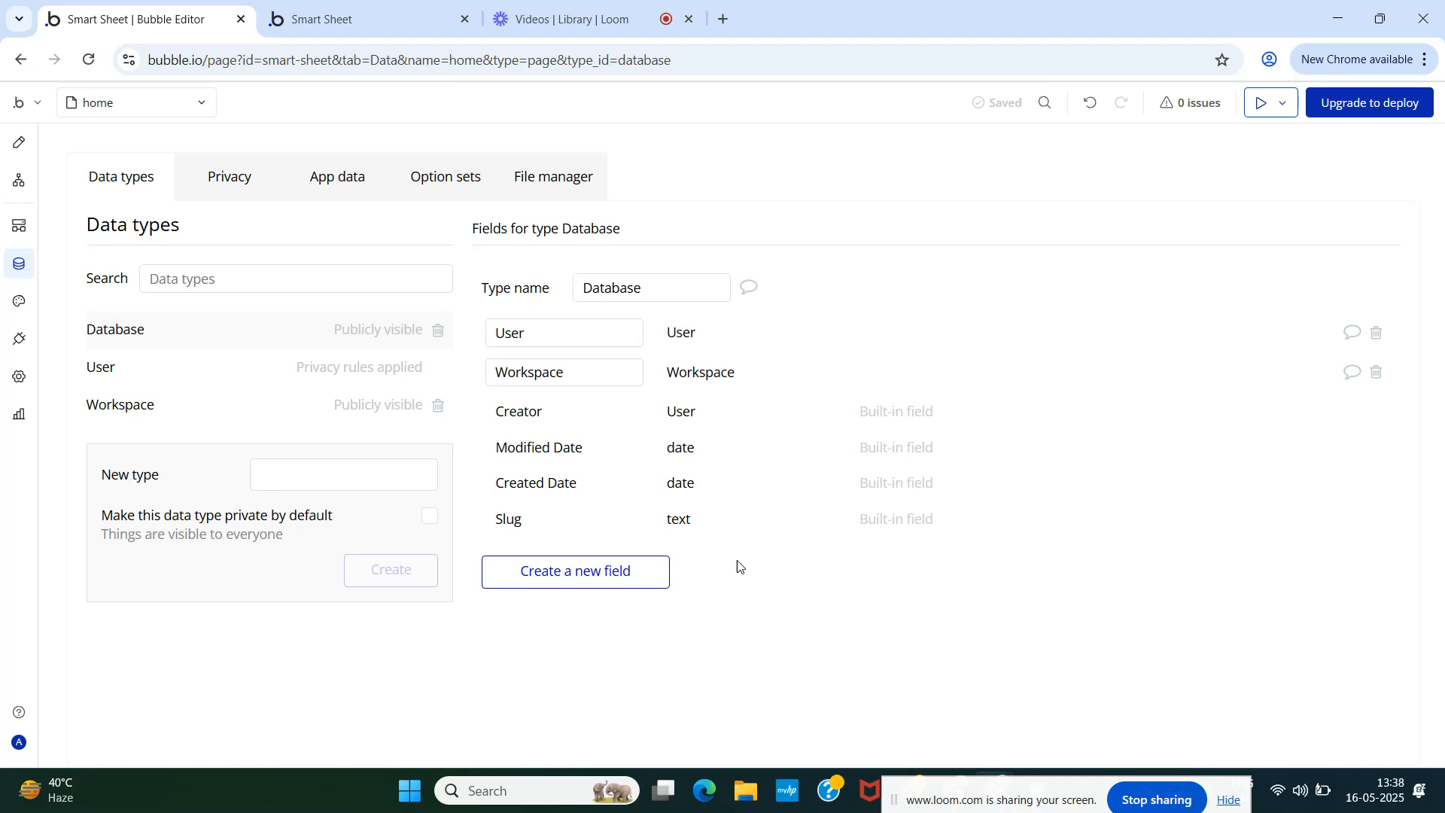
- Add a Database Name field of type text to the Database type
{"action": "left_click", "coordinate": [592, 572]}
{"action": "left_click", "coordinate": [631, 262]}
{"action": "type", "text": "Da"}
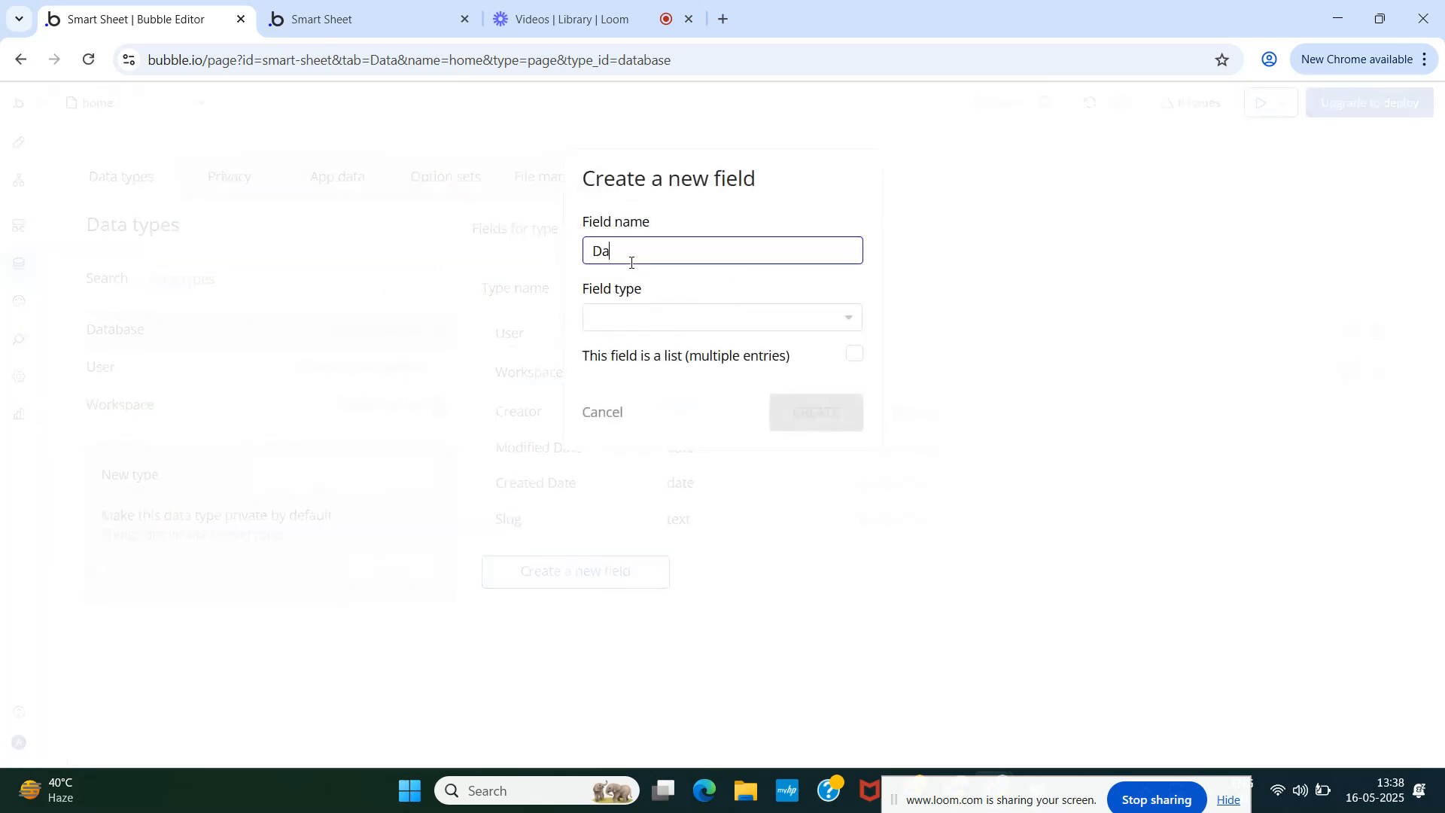
{"action": "type", "text": "tabase Name"}
{"action": "left_click", "coordinate": [670, 317]}
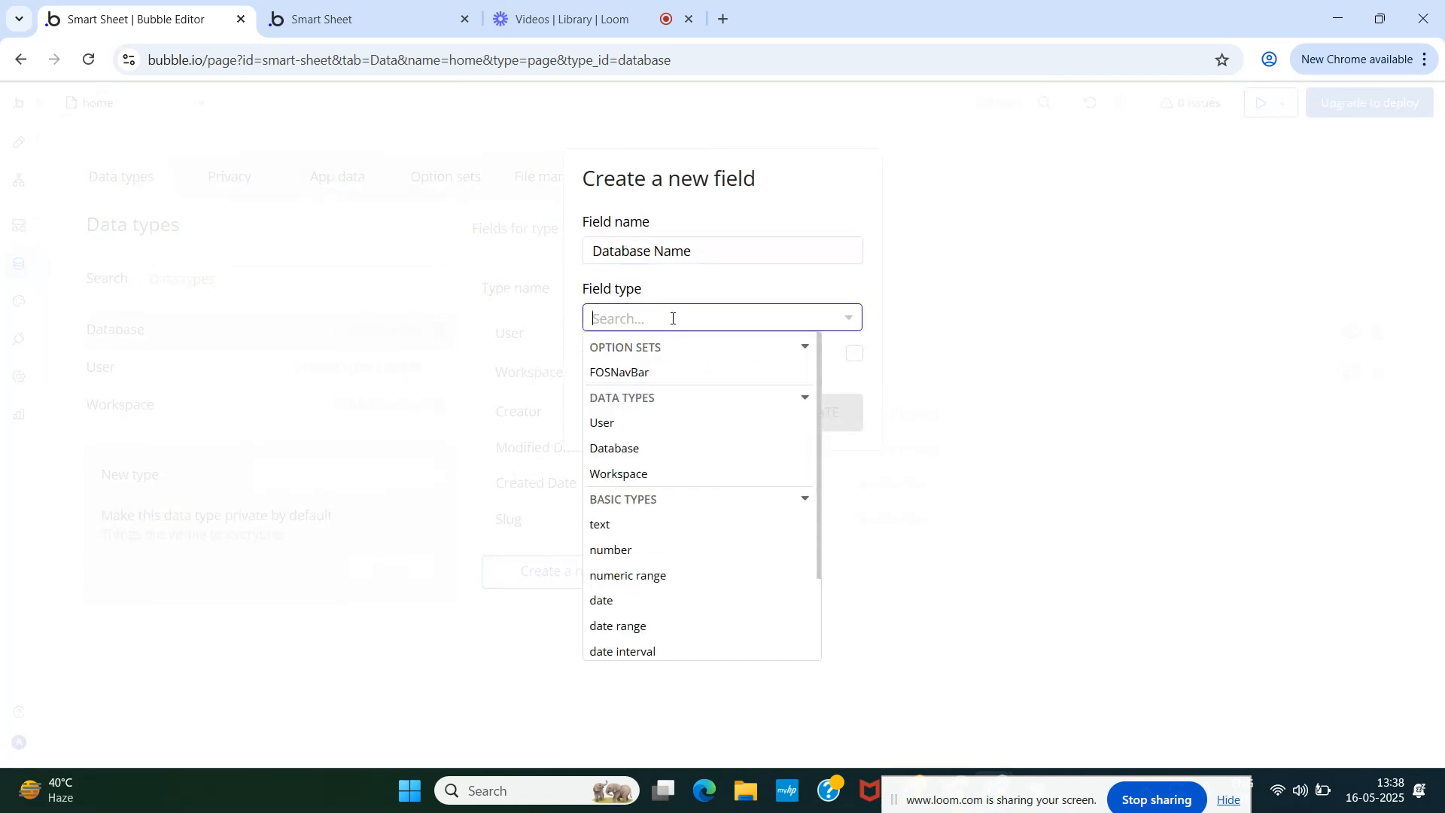
{"action": "type", "text": "tex"}
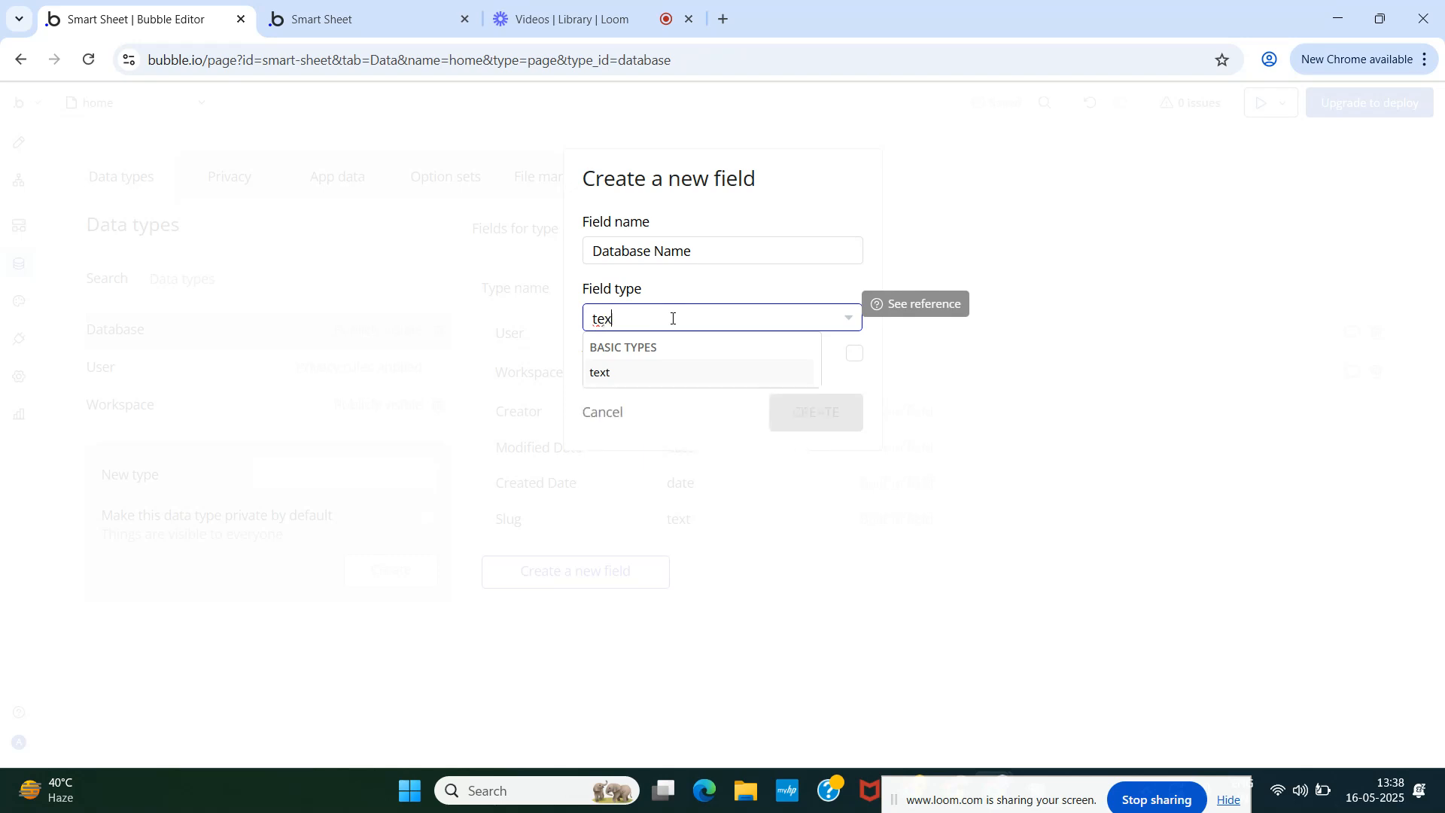
{"action": "left_click", "coordinate": [645, 369]}
{"action": "left_click", "coordinate": [829, 422]}
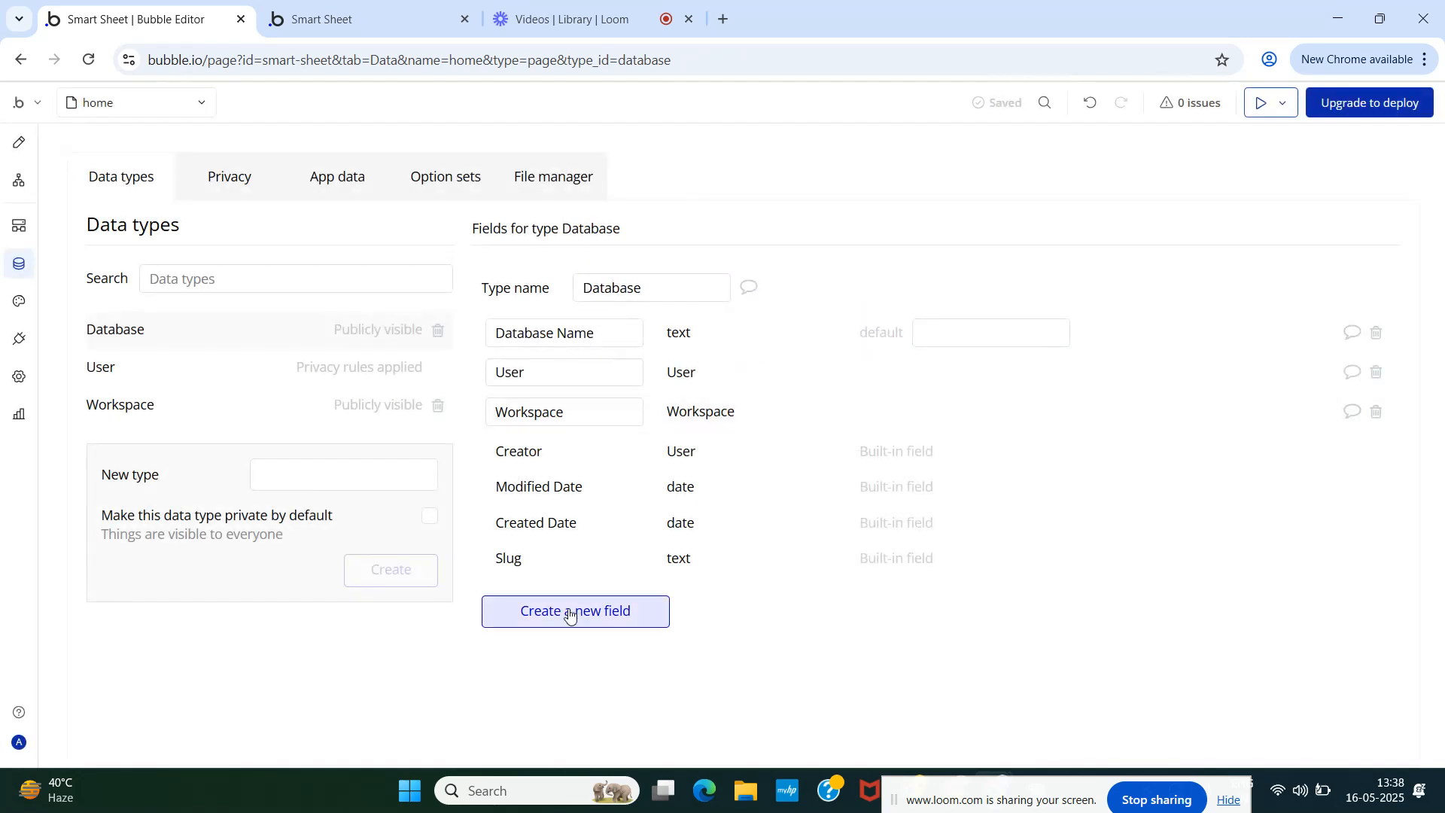
{"action": "mouse_move", "coordinate": [570, 615]}
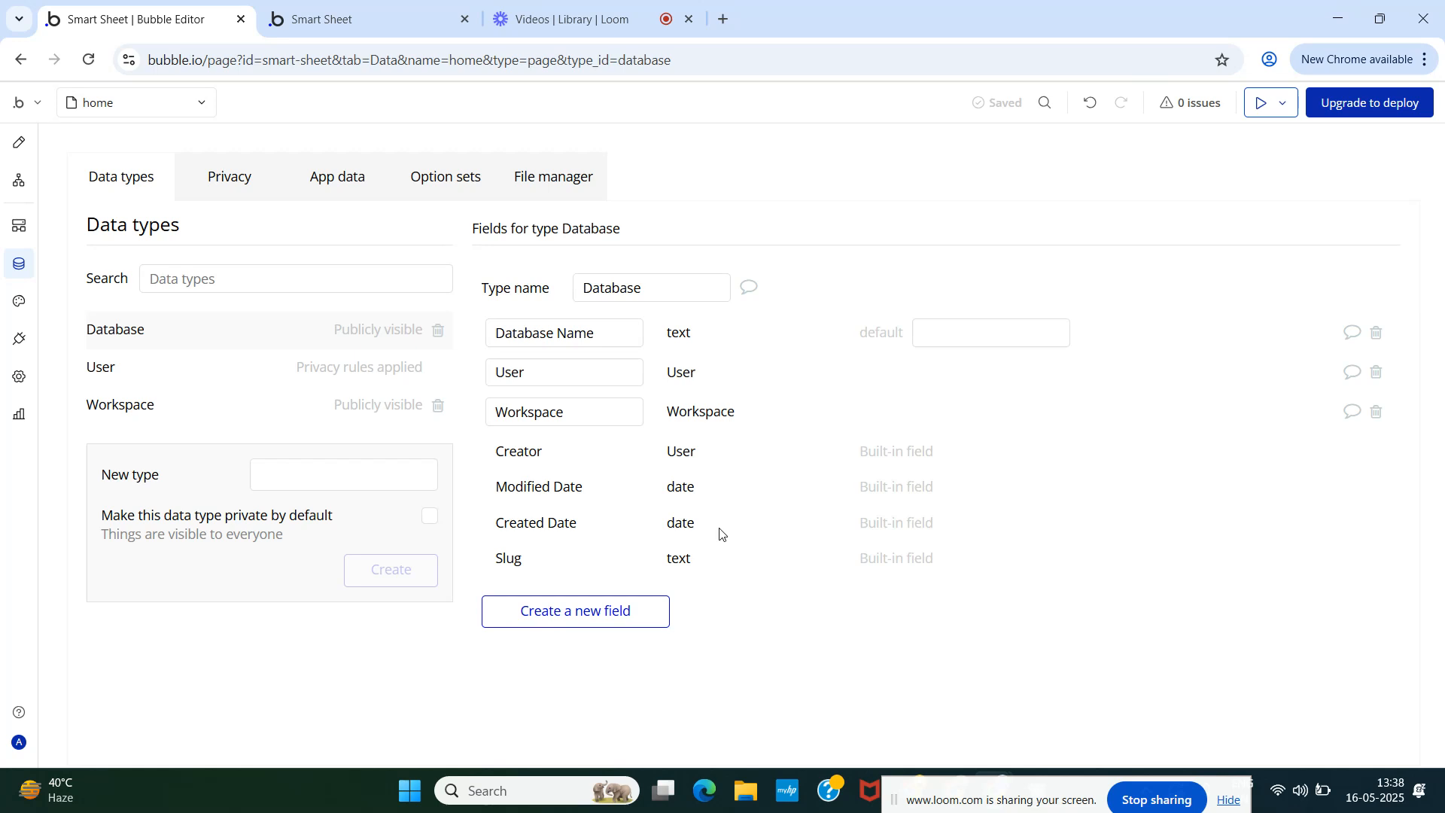
- Return to the page design, close the Group Database properties and reload the preview
{"action": "left_click", "coordinate": [19, 146]}
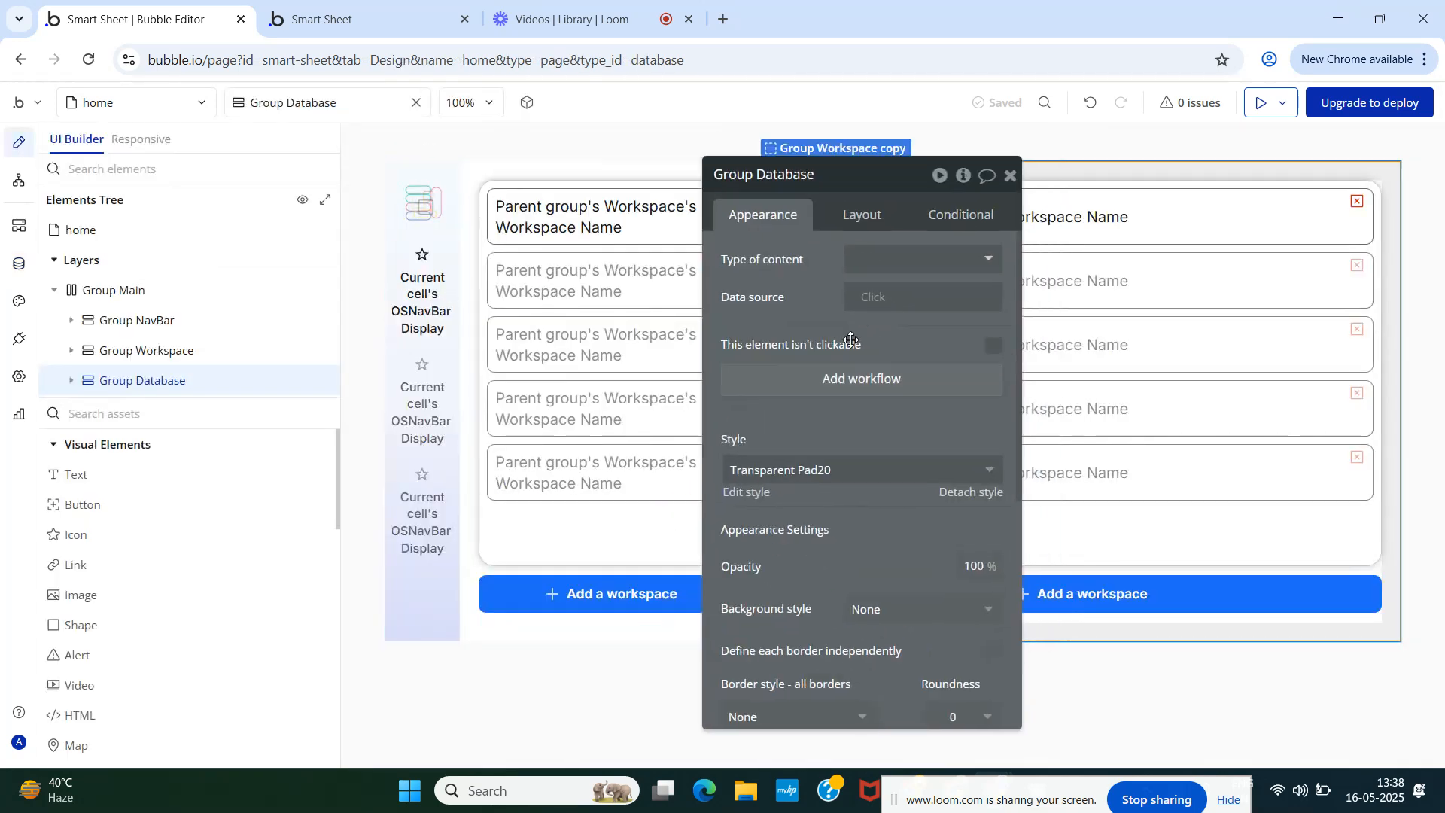
{"action": "left_click", "coordinate": [999, 186]}
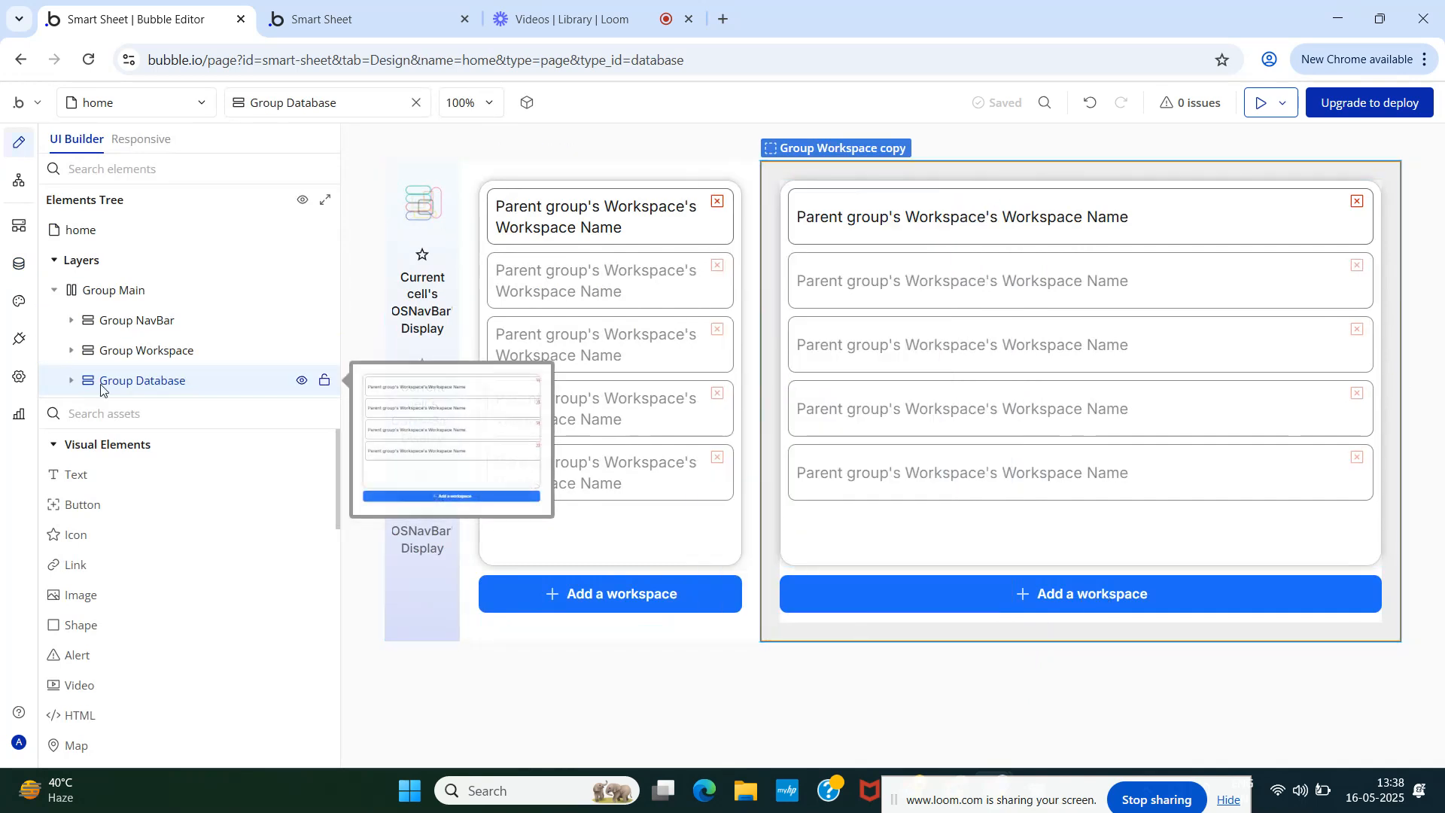
{"action": "left_click", "coordinate": [334, 6]}
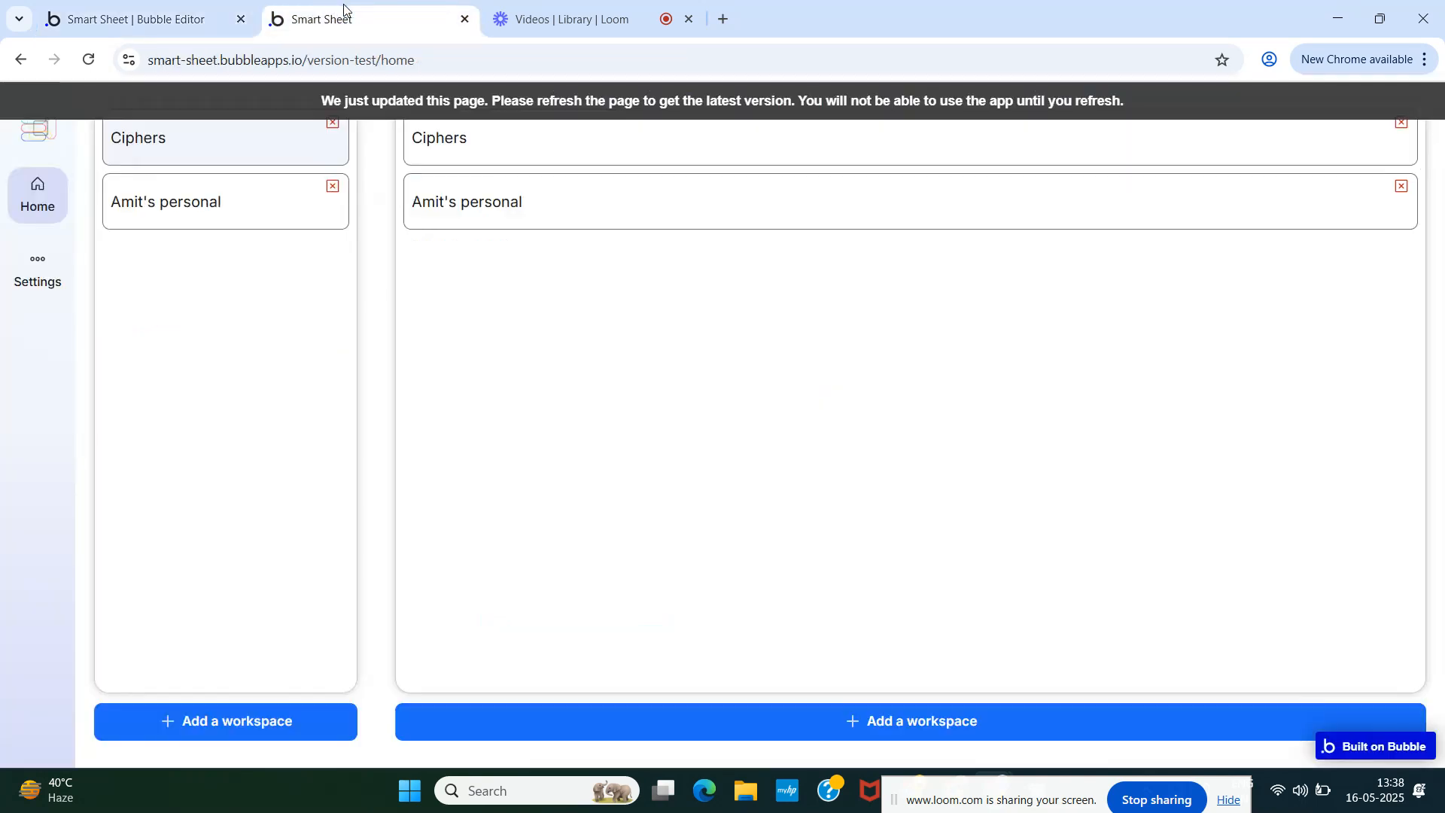
{"action": "key", "text": "F5"}
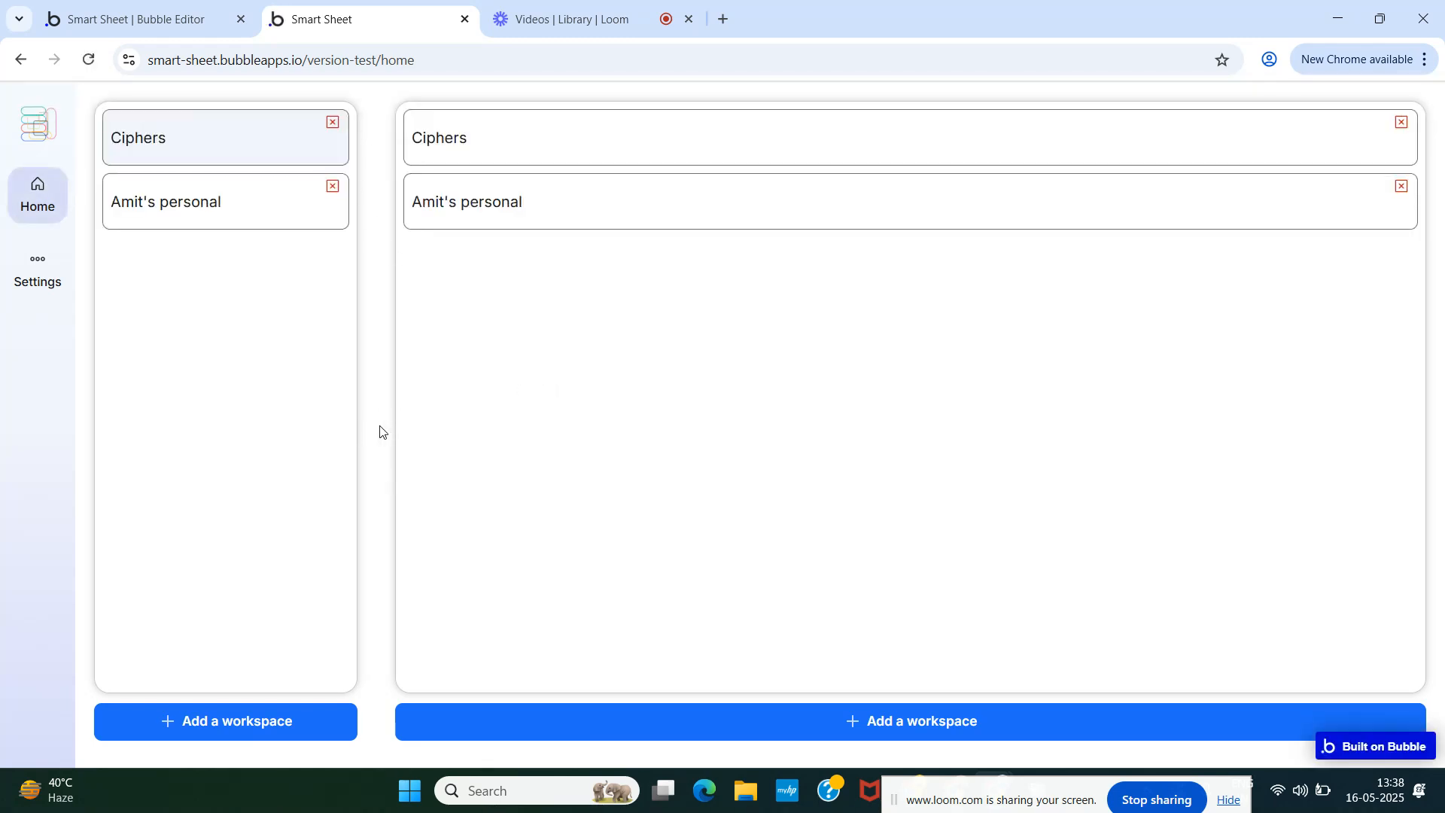
{"action": "left_click", "coordinate": [135, 19]}
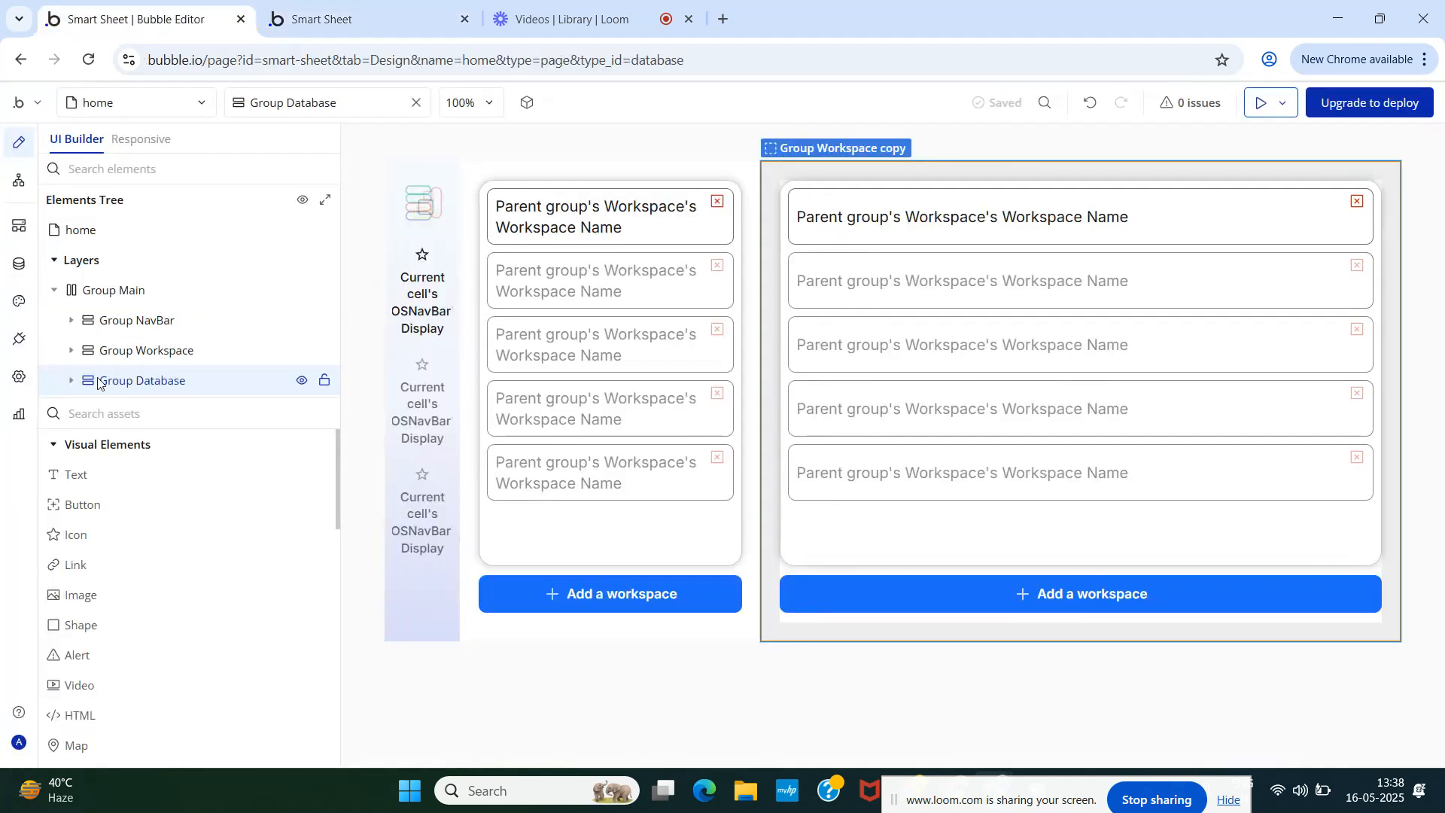
- Detach Group Database from the Transparent Pad20 style so it reads None (Custom)
{"action": "double_click", "coordinate": [150, 381]}
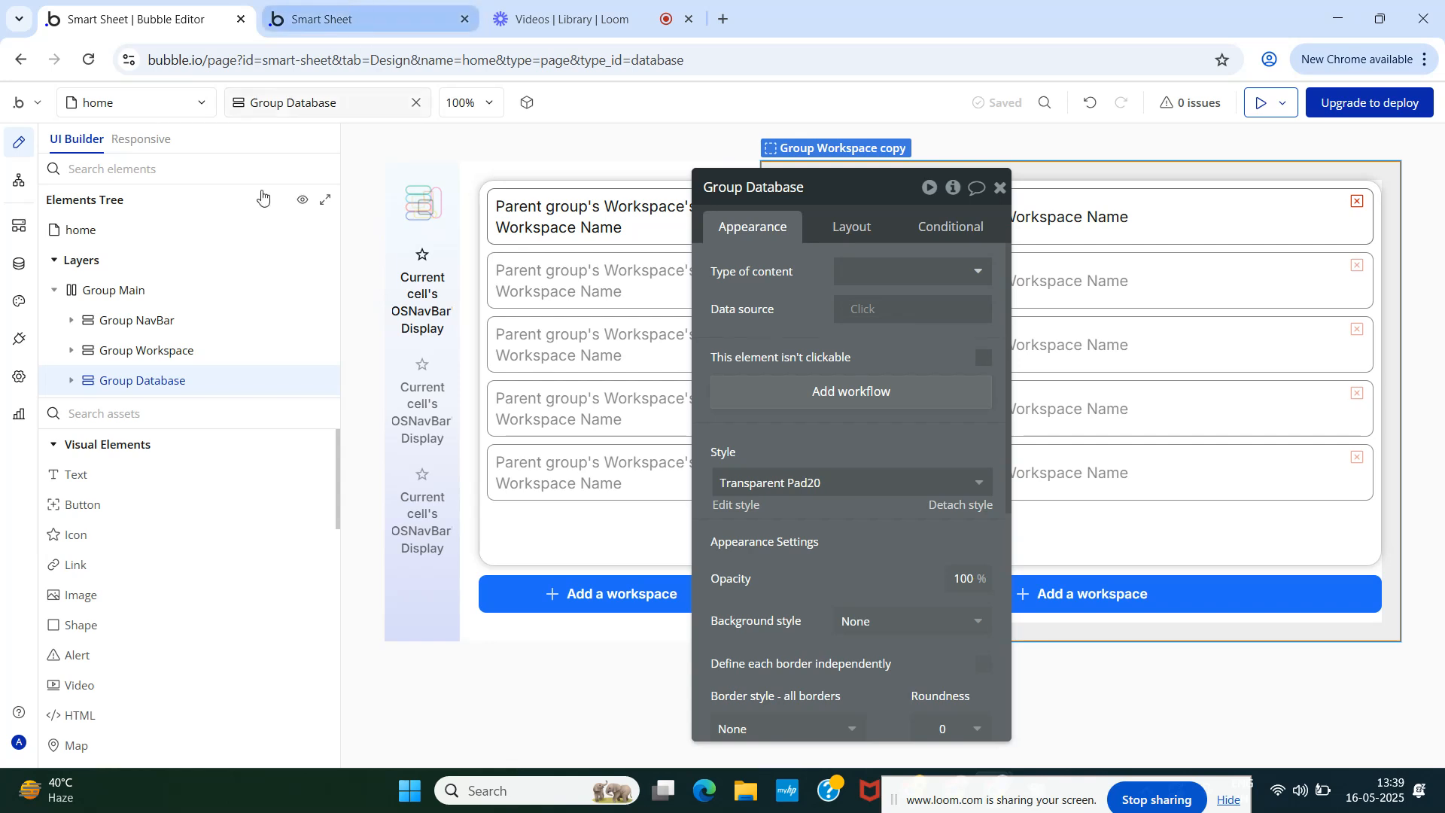
{"action": "mouse_move", "coordinate": [72, 388]}
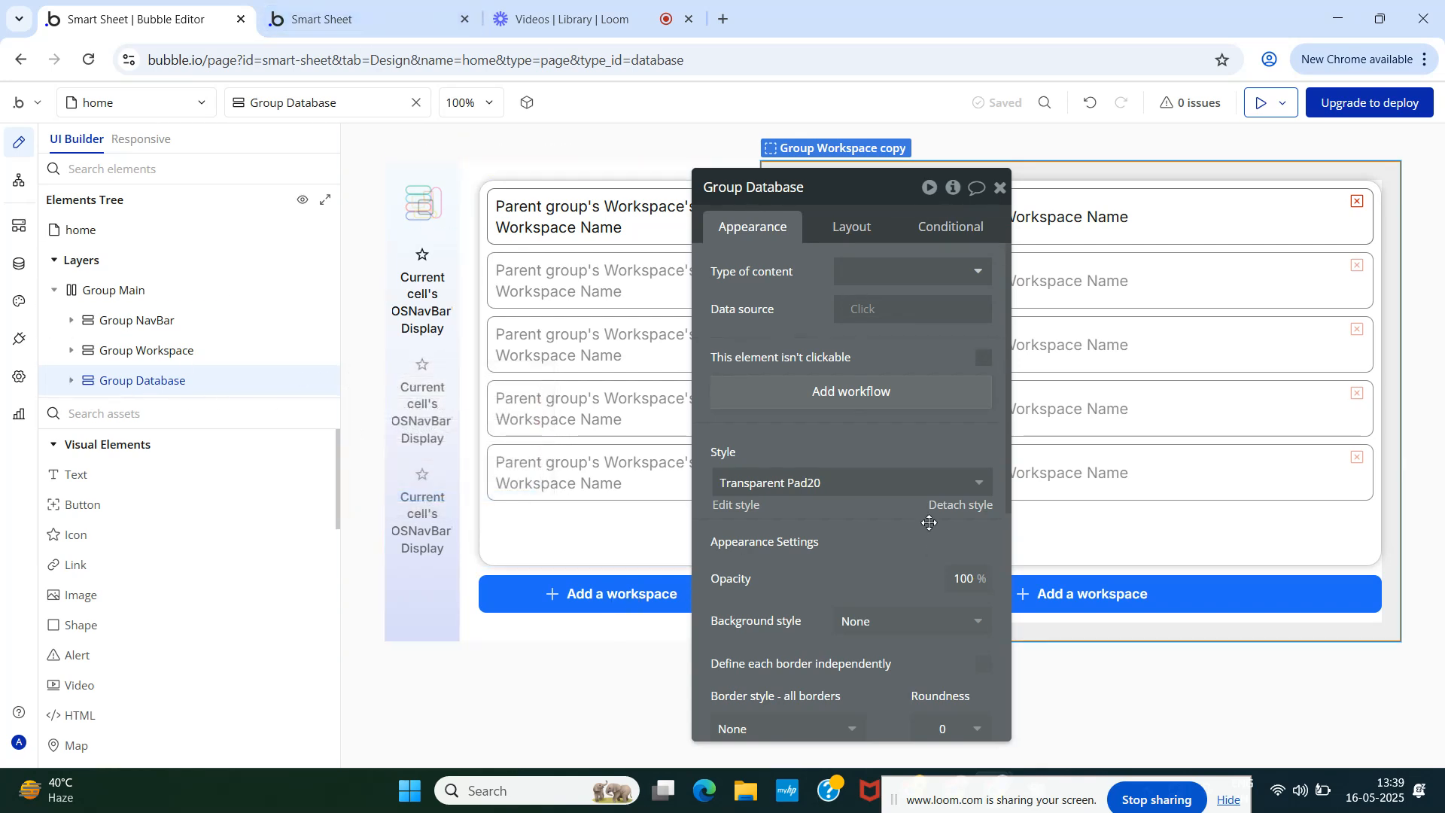
{"action": "left_click", "coordinate": [953, 506]}
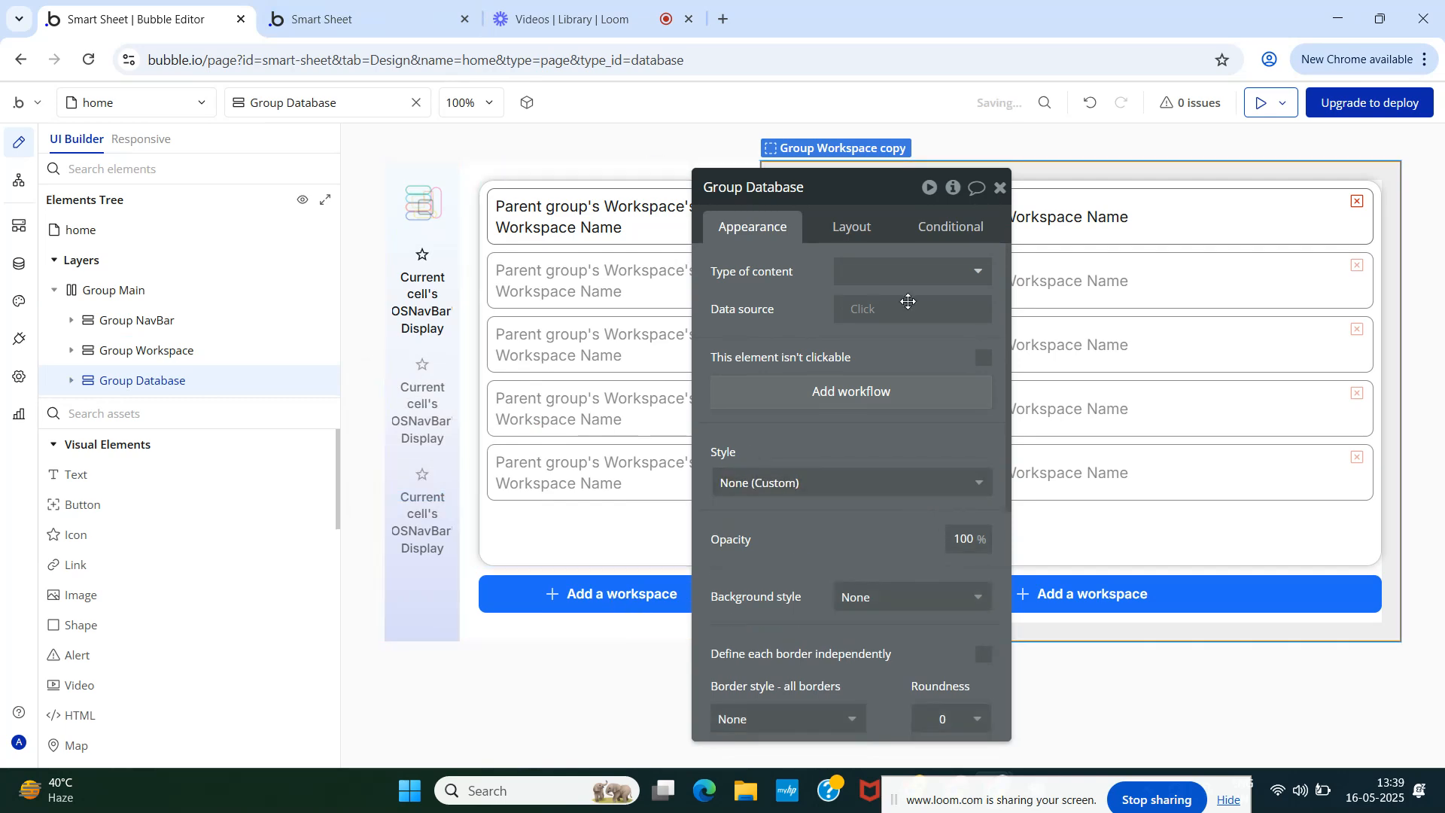
- Set Group Database's left padding to 0 and right padding to 20, checking the preview
{"action": "left_click", "coordinate": [859, 226]}
{"action": "scroll", "coordinate": [894, 556], "scroll_direction": "down", "scroll_amount": 1}
{"action": "scroll", "coordinate": [894, 556], "scroll_direction": "down", "scroll_amount": 4}
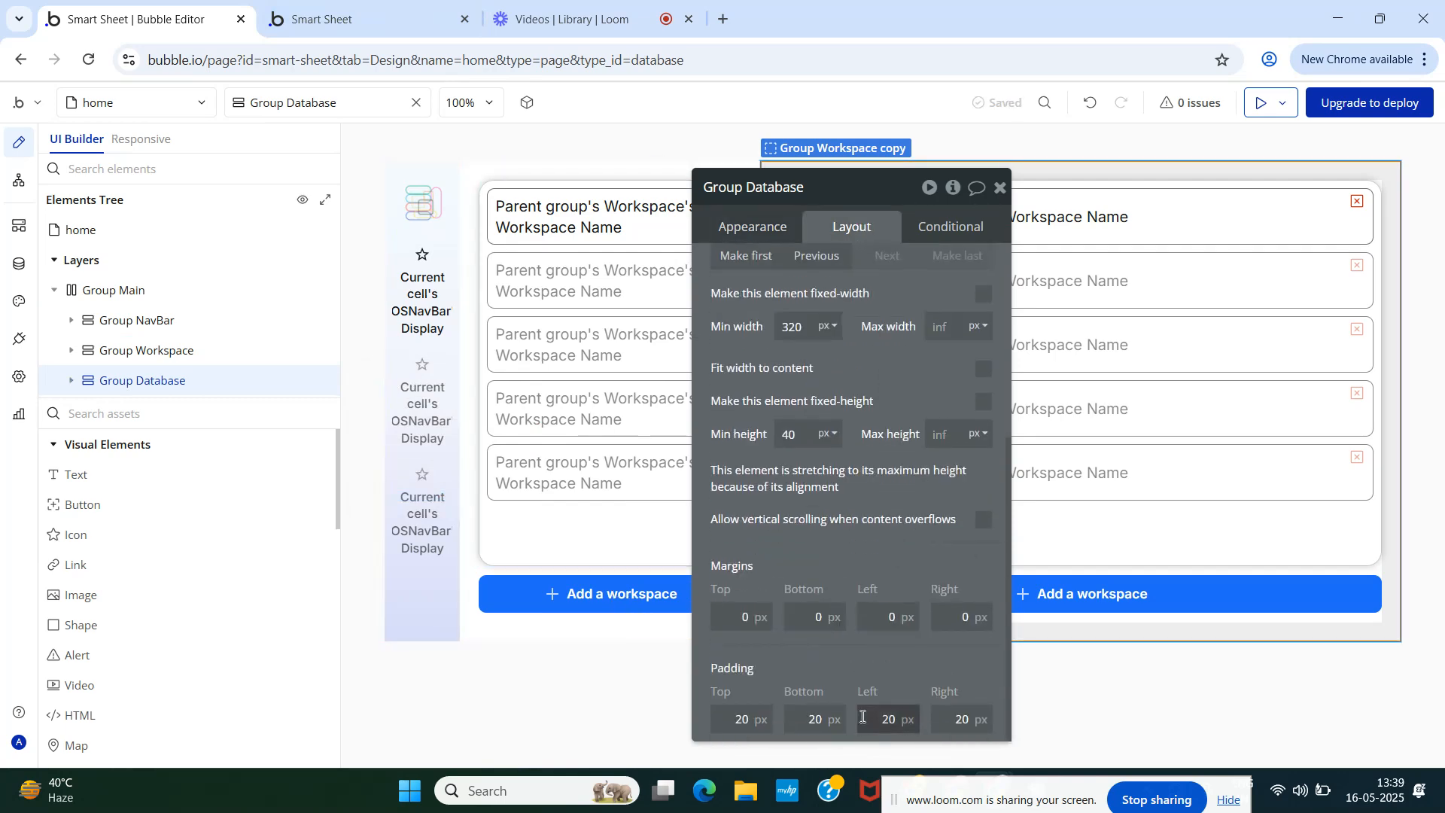
{"action": "left_click", "coordinate": [914, 722]}
{"action": "type", "text": "0"}
{"action": "key", "text": "Tab"}
{"action": "type", "text": "0"}
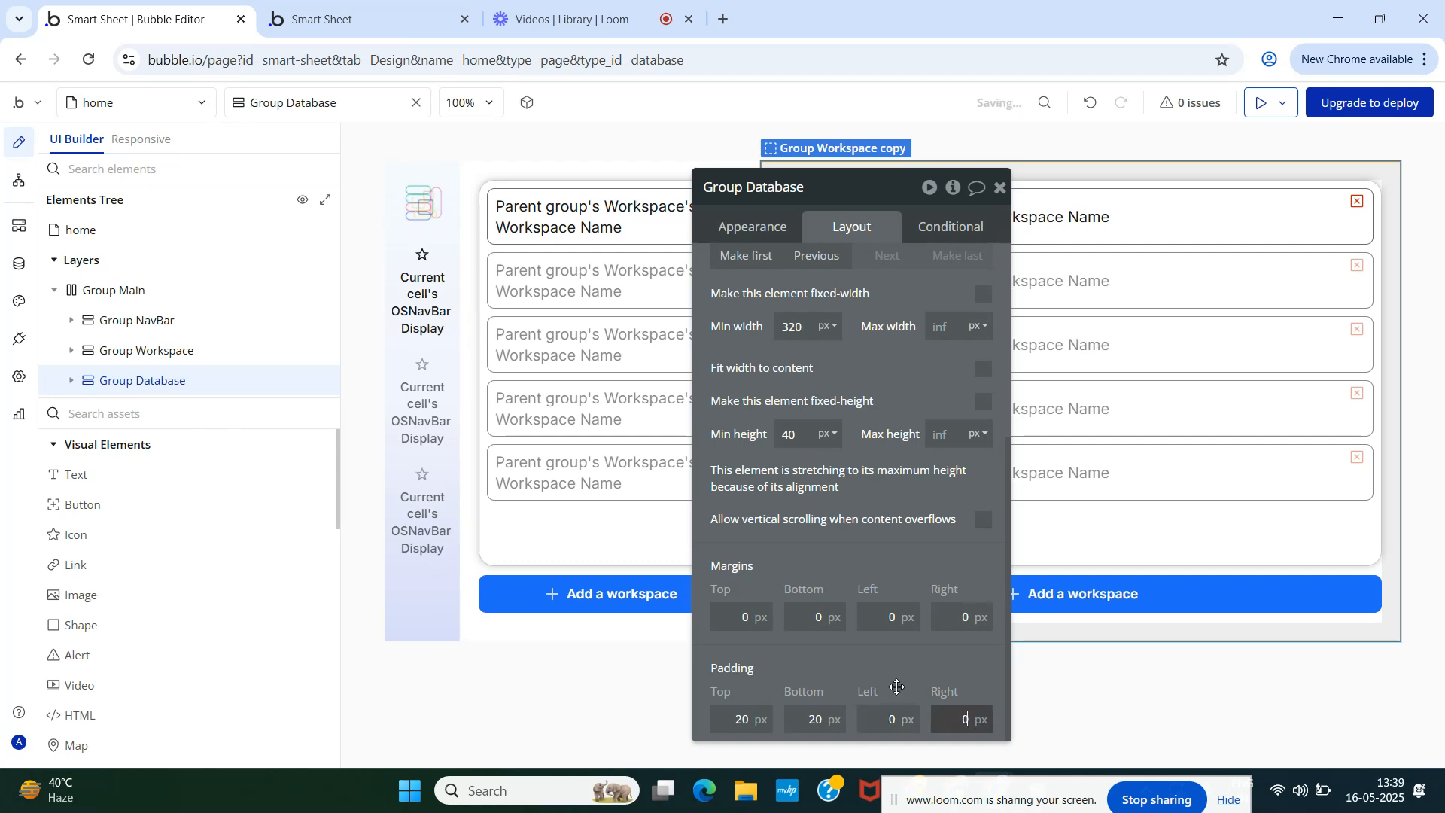
{"action": "left_click", "coordinate": [321, 19]}
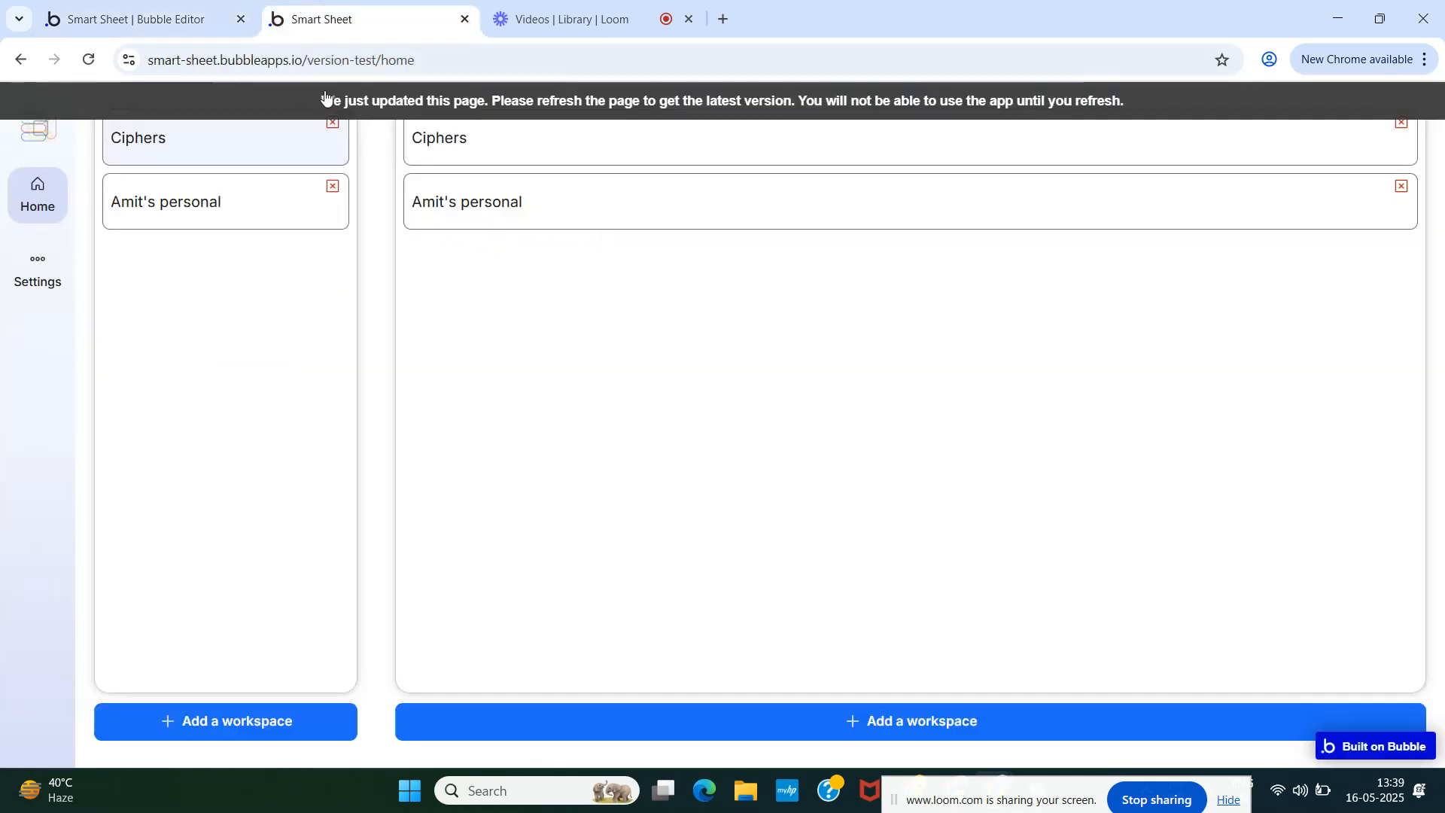
{"action": "key", "text": "F5"}
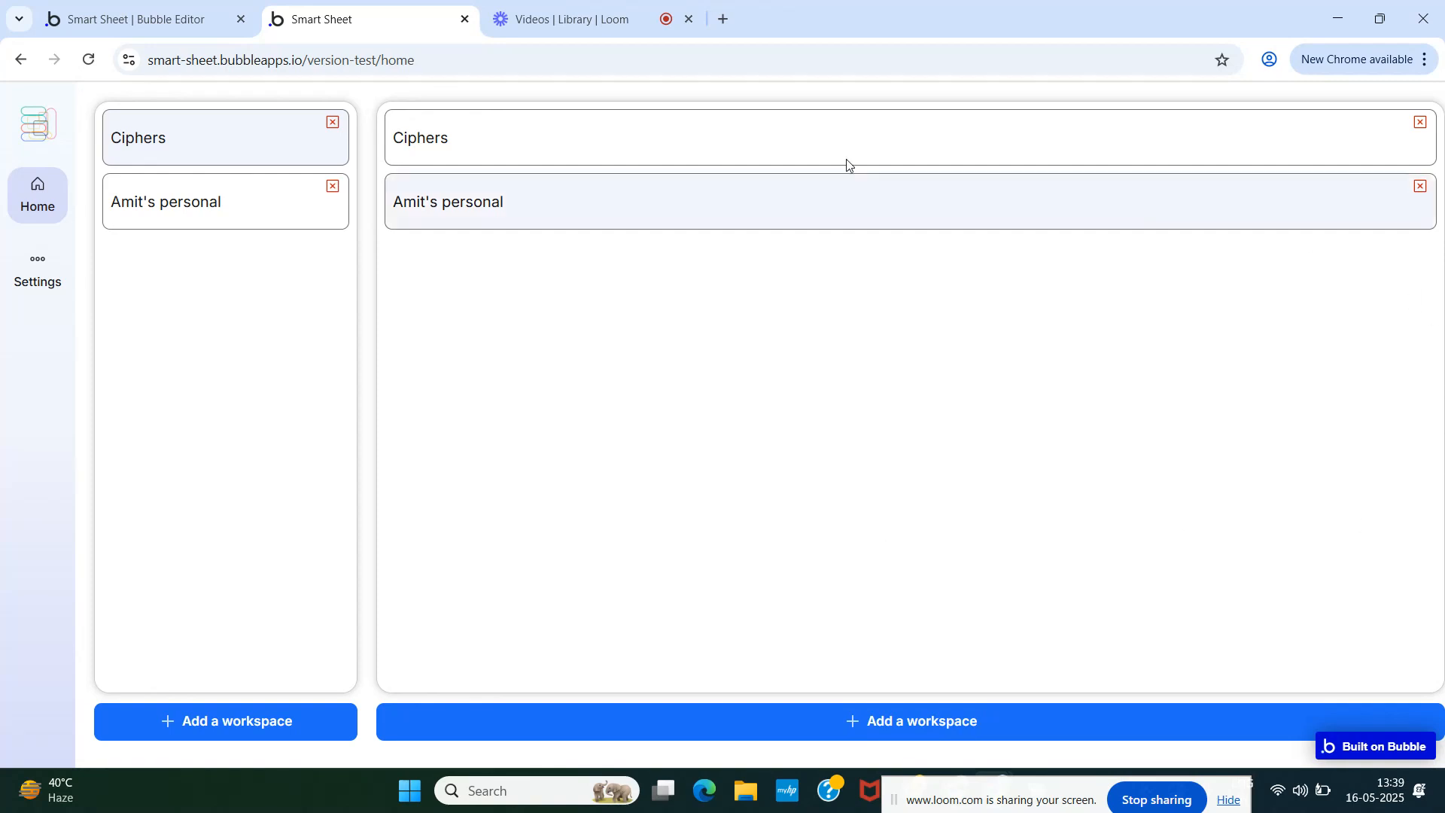
{"action": "left_click", "coordinate": [177, 18]}
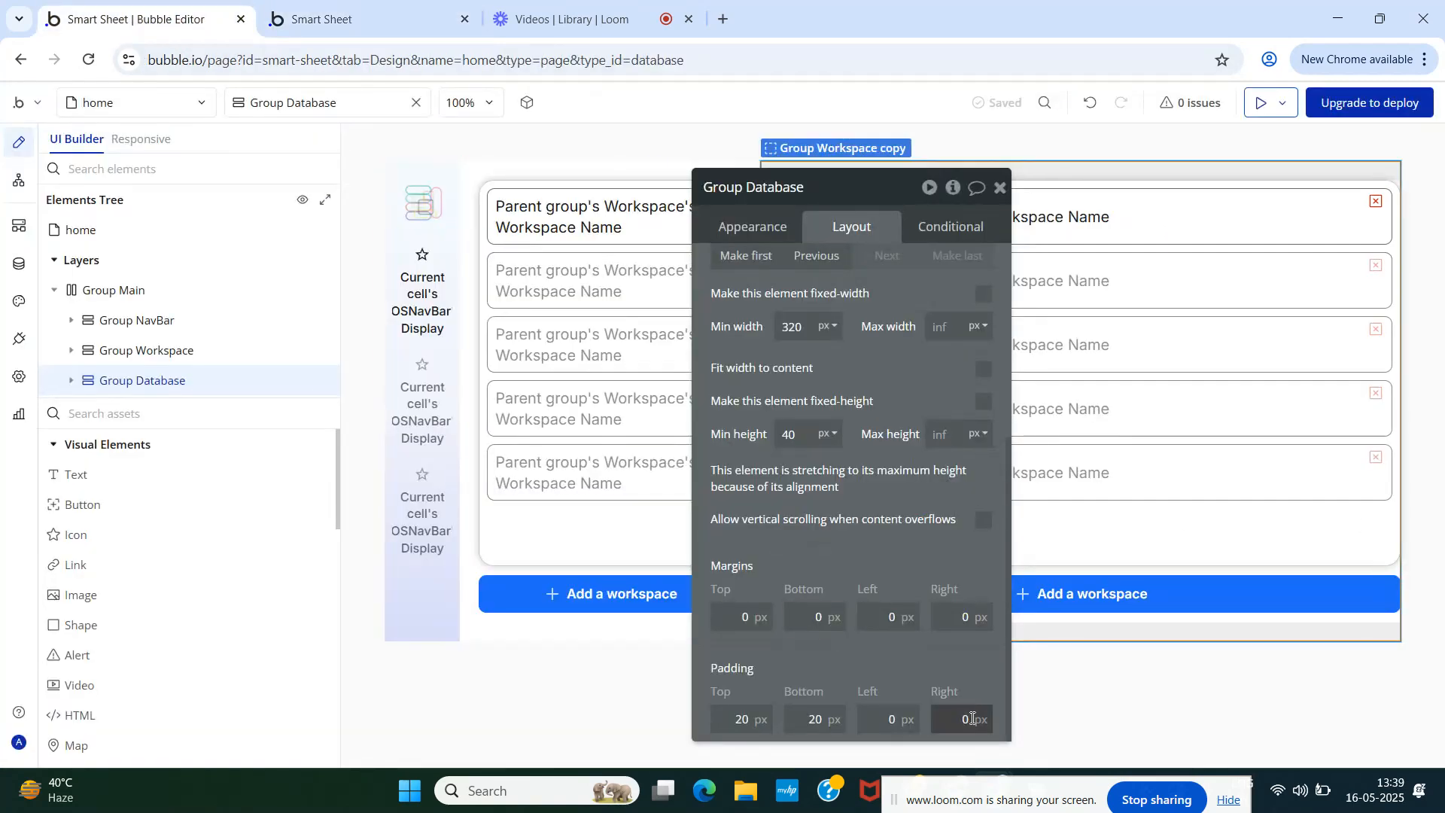
{"action": "type", "text": "20"}
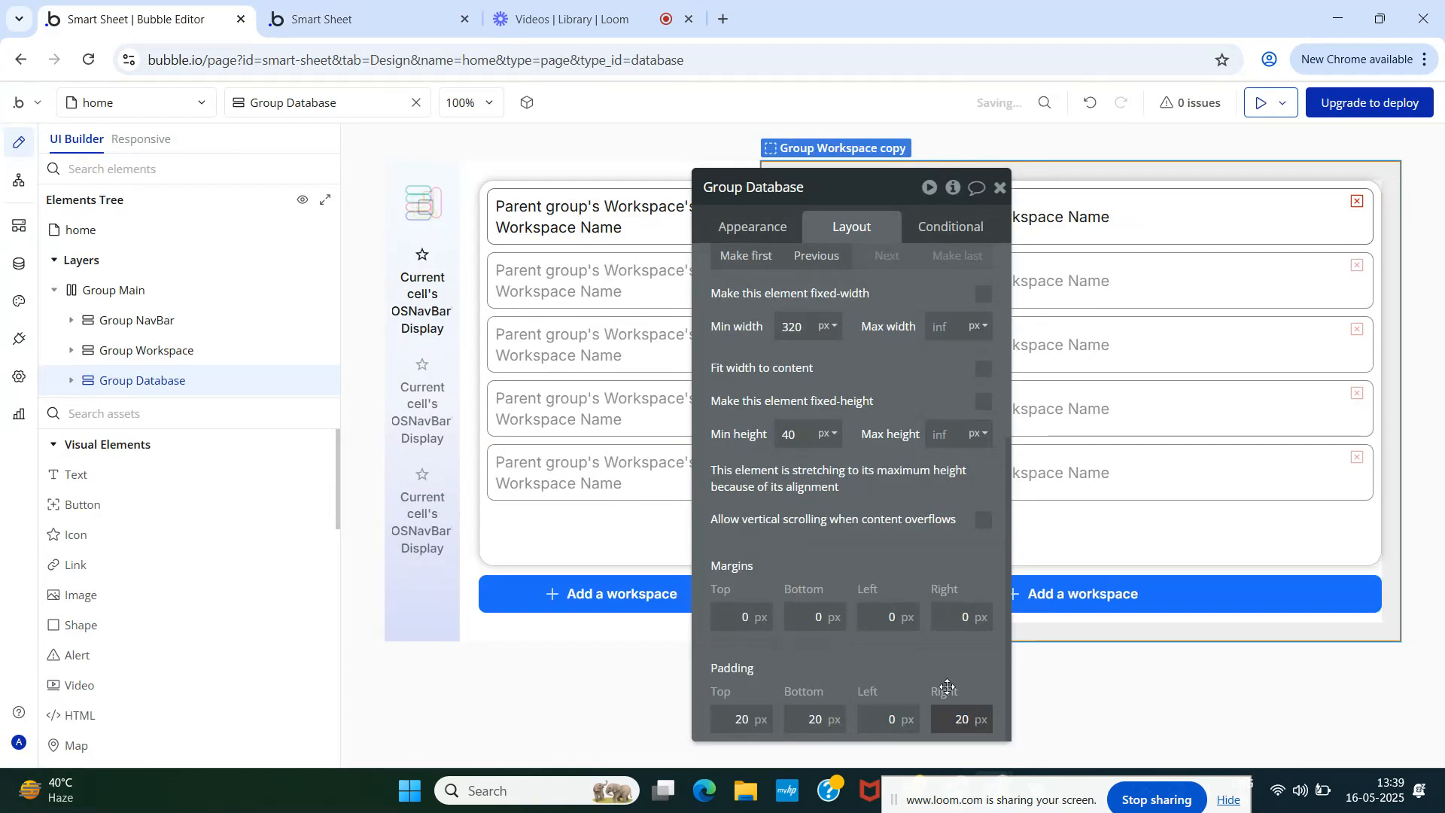
- Close the Group Database properties and review the wide column in the Smart Sheet preview
{"action": "left_click", "coordinate": [369, 6]}
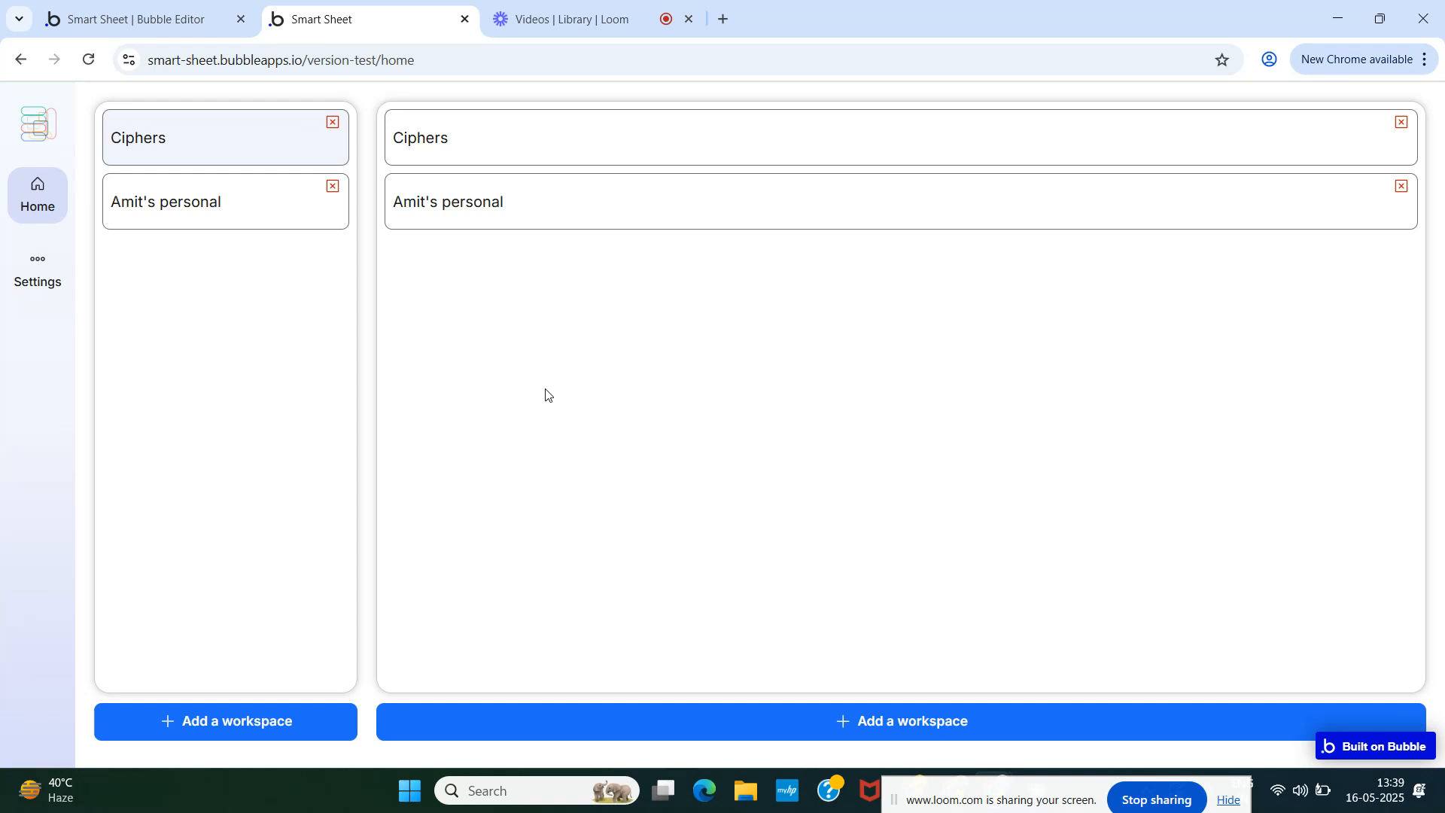
{"action": "left_click", "coordinate": [121, 9]}
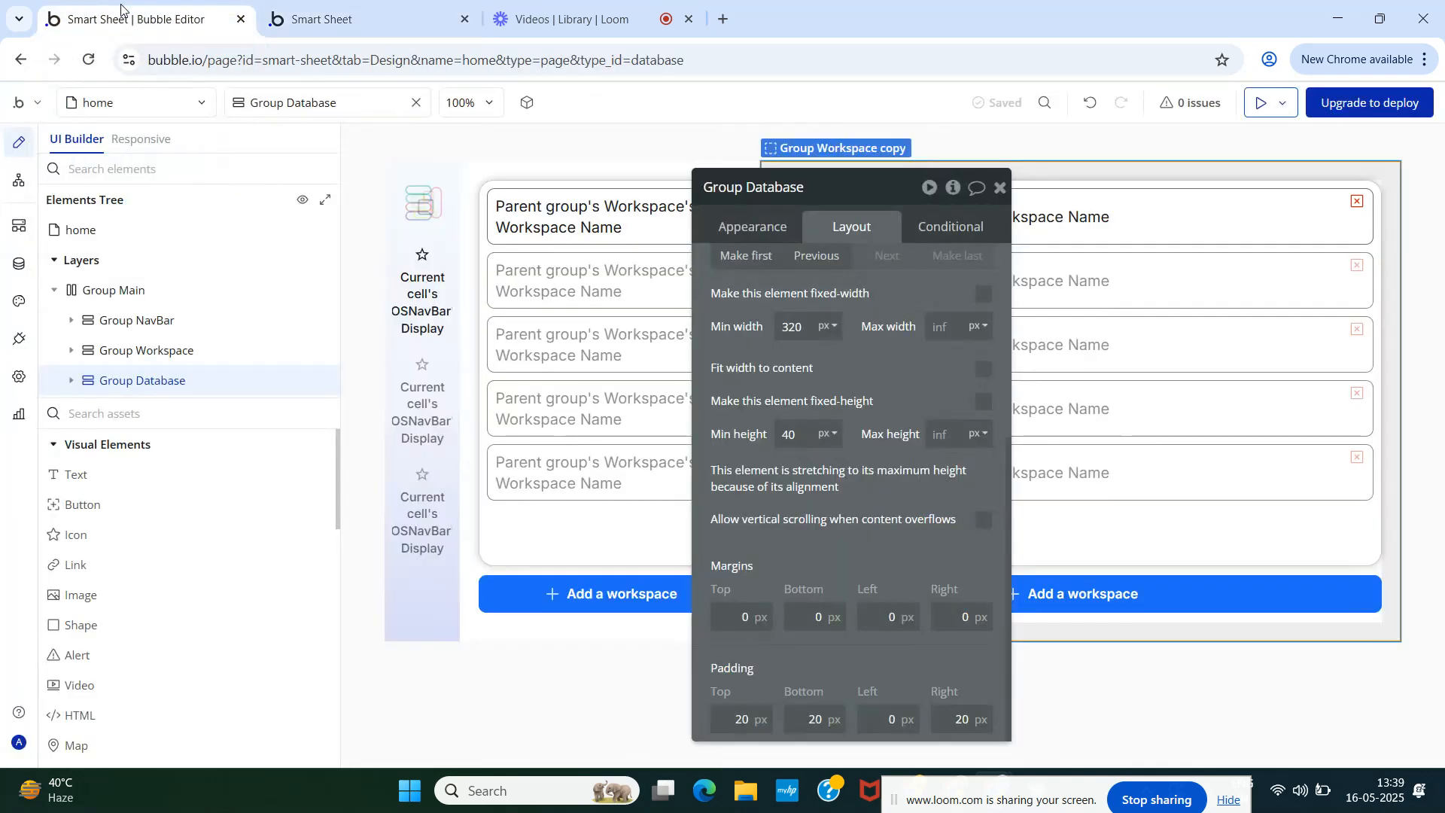
{"action": "left_click", "coordinate": [1001, 187]}
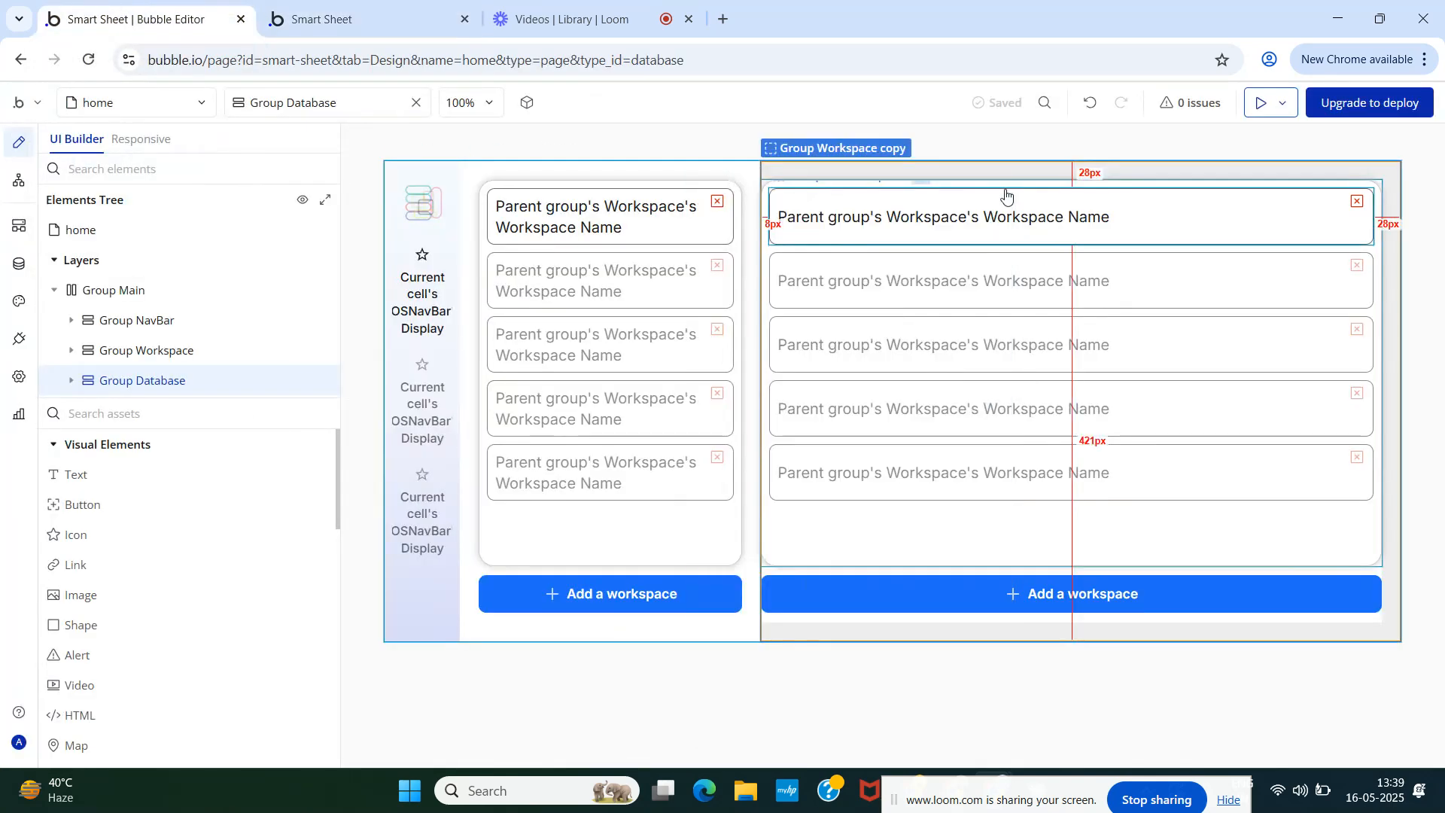
{"action": "left_click", "coordinate": [267, 14]}
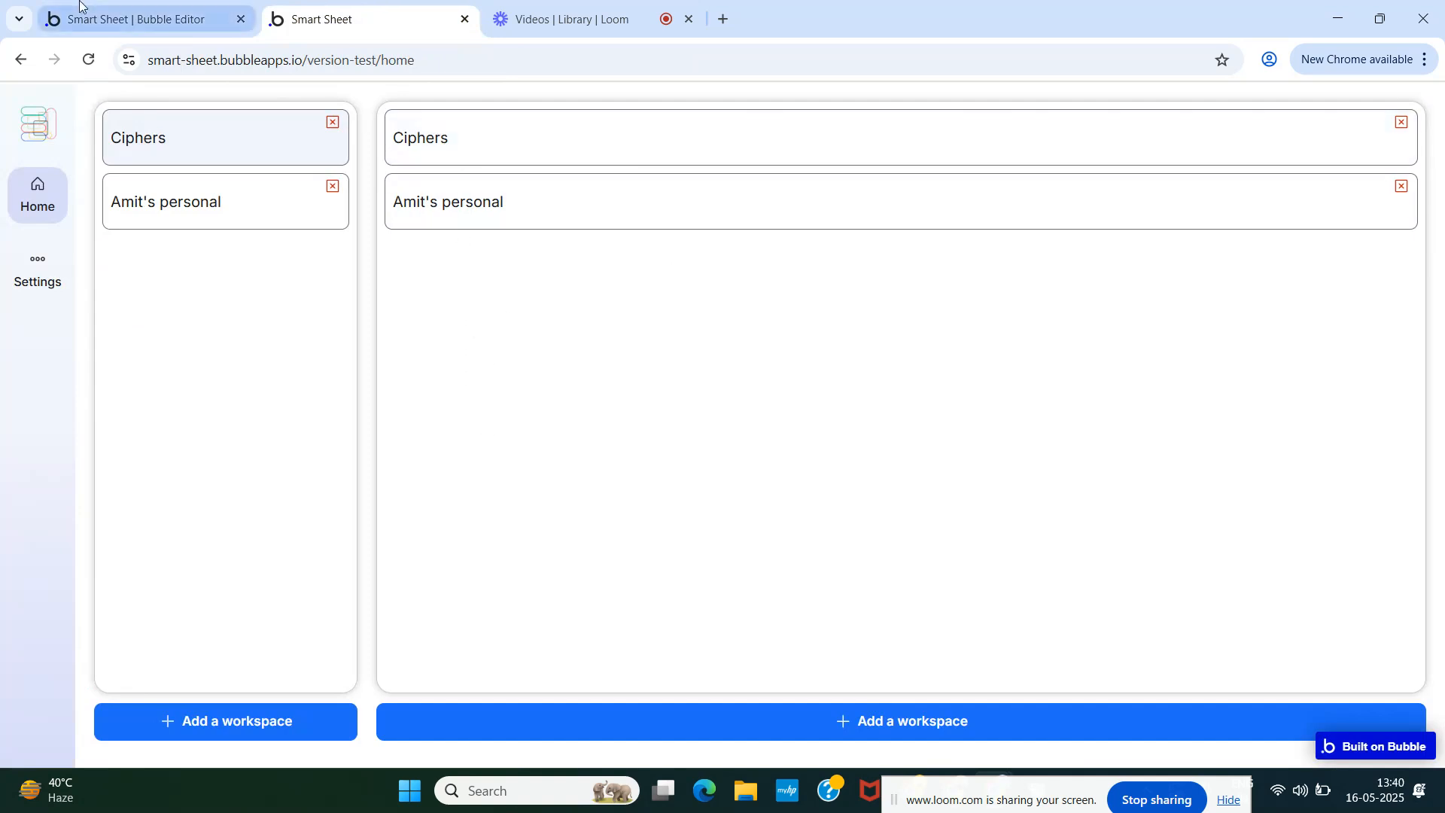
- Rename RepeatingGroup Workspace inside Group Database to RepeatingGroup Database
{"action": "left_click", "coordinate": [103, 4]}
{"action": "left_click", "coordinate": [76, 386]}
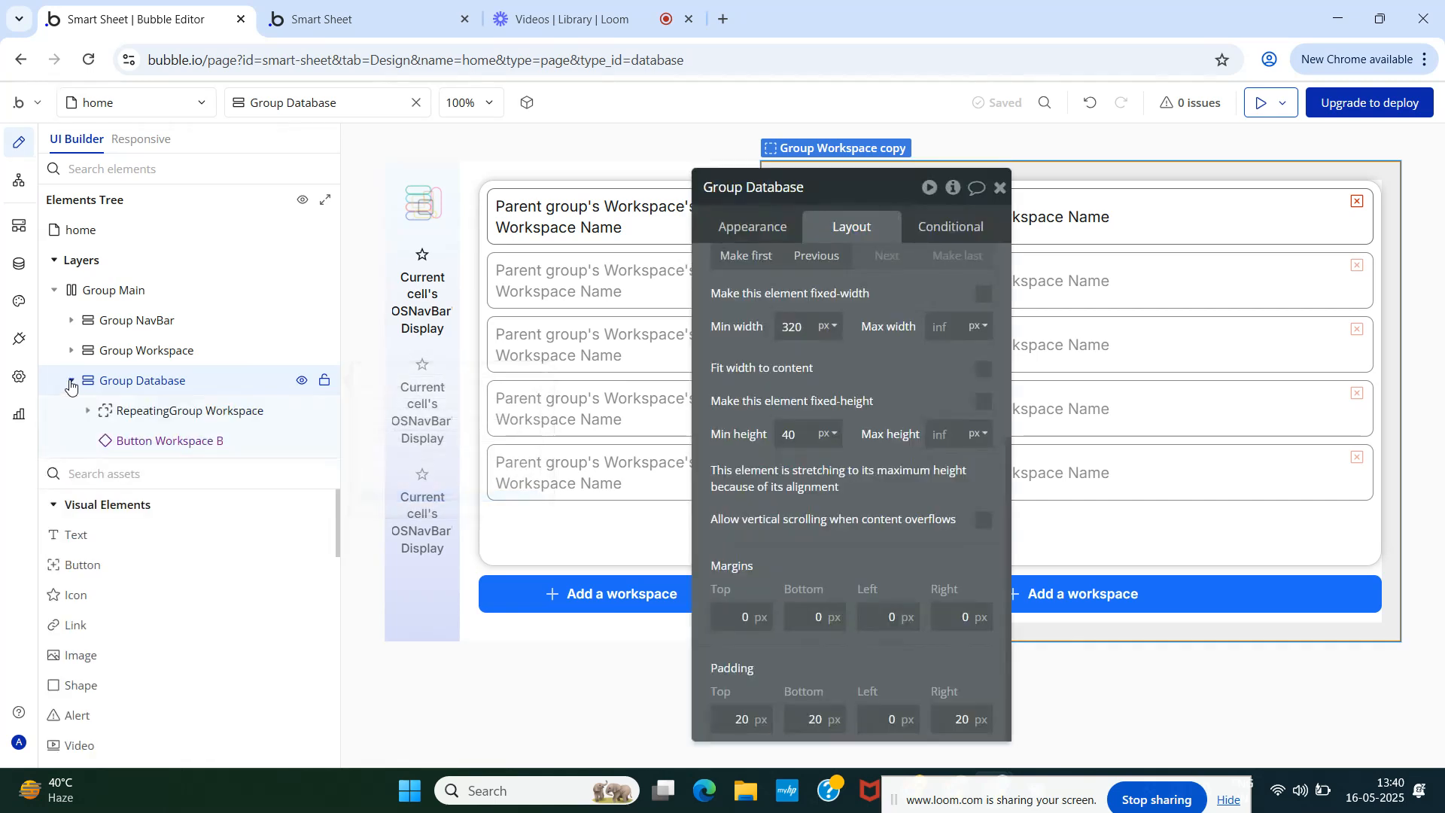
{"action": "left_click", "coordinate": [155, 419]}
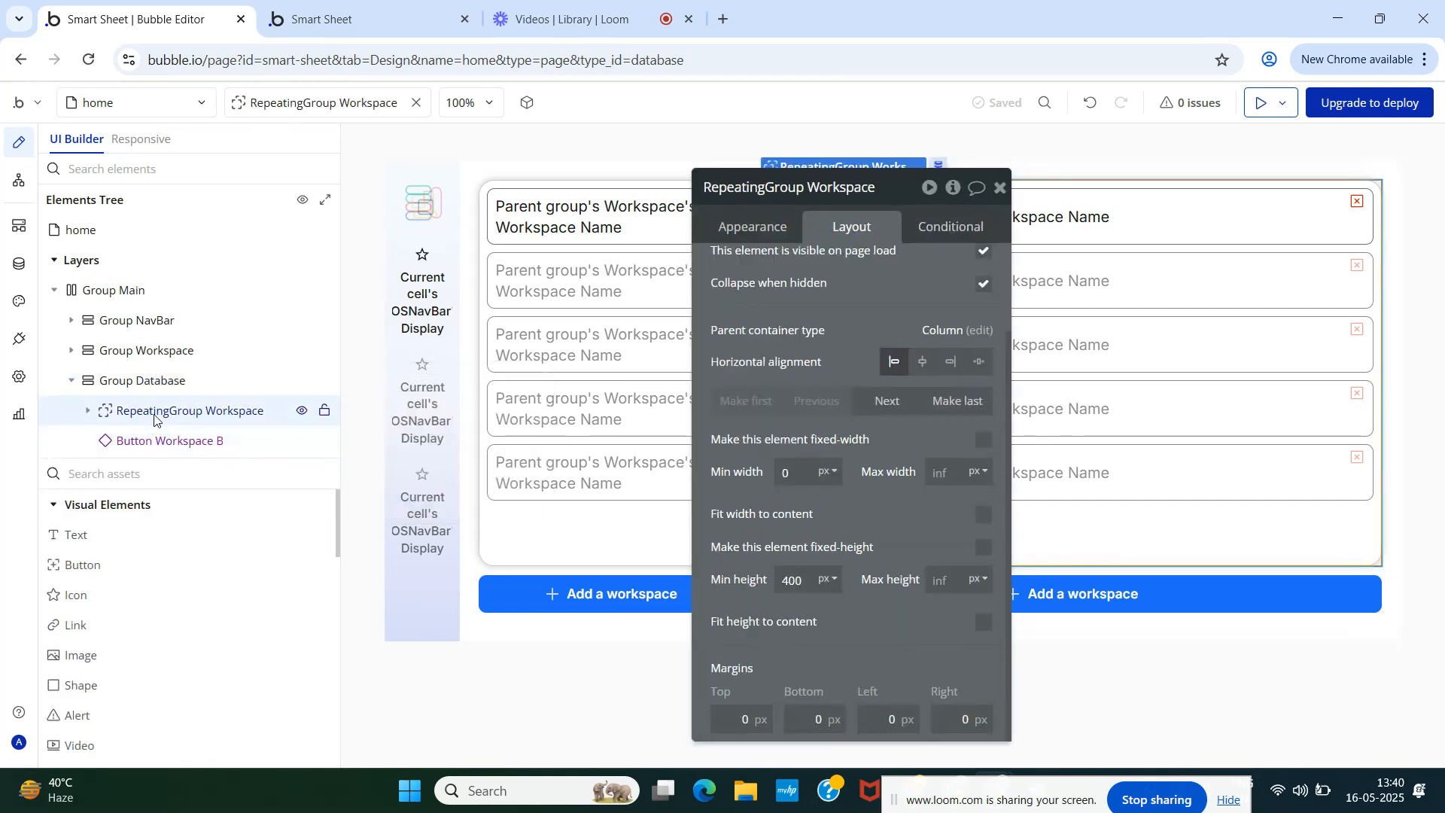
{"action": "left_click", "coordinate": [802, 192]}
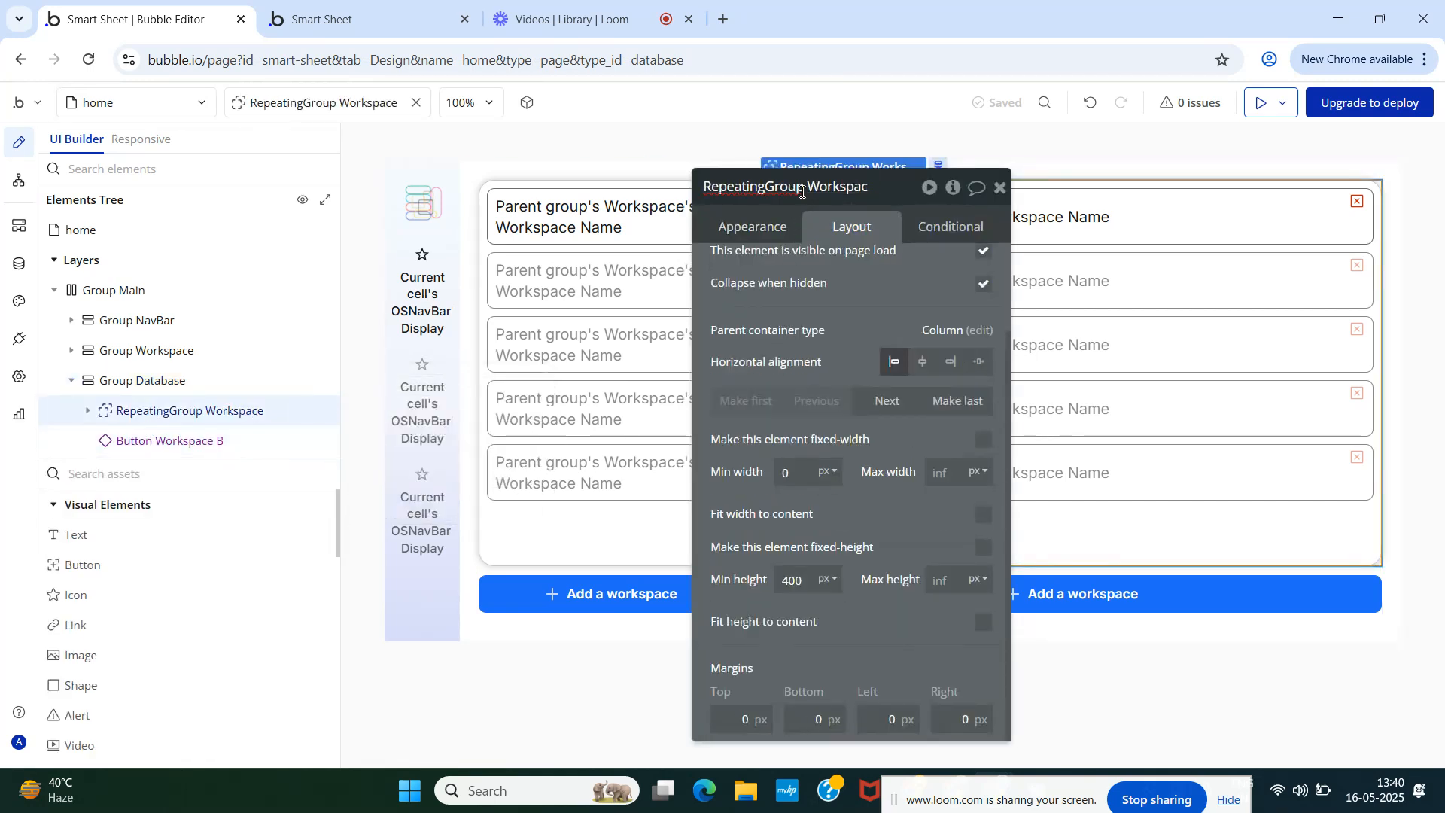
{"action": "key", "text": "BackSpace"}
{"action": "key", "text": "BackSpace"}
{"action": "key", "text": "BackSpace"}
{"action": "type", "text": "Database"}
{"action": "key", "text": "Return"}
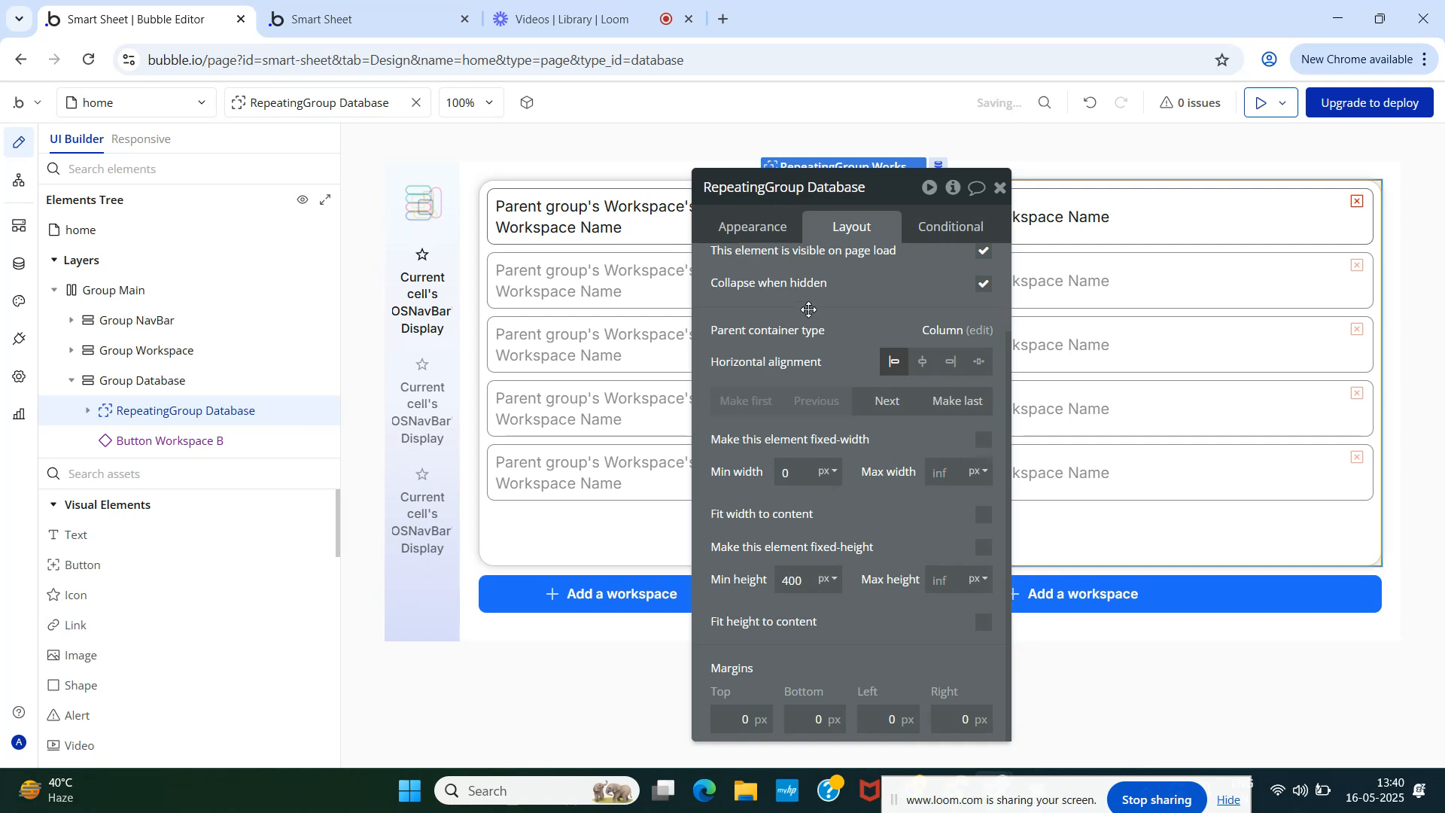
- Expand RepeatingGroup Database and bring up its appearance settings
{"action": "left_click", "coordinate": [86, 412]}
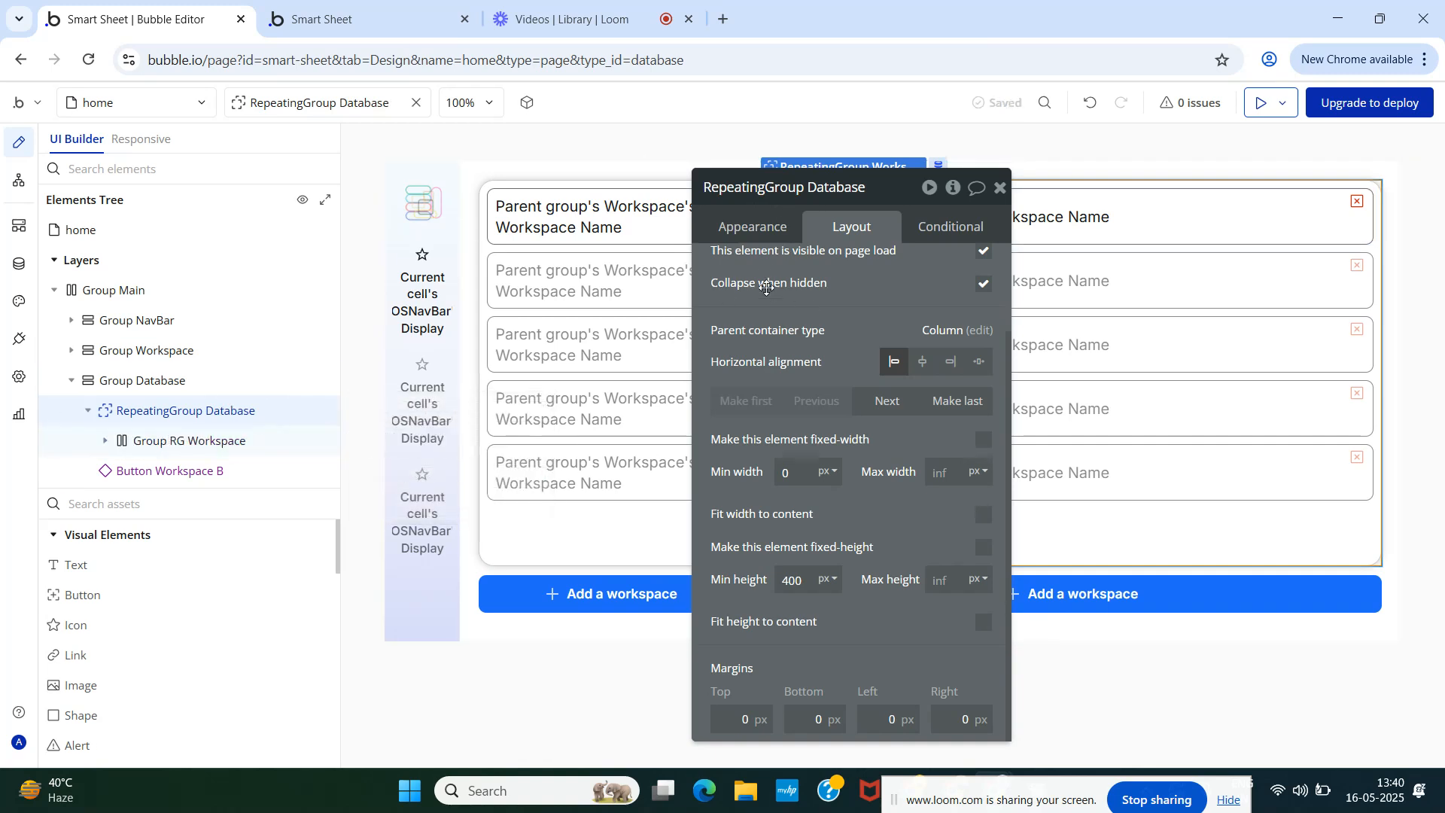
{"action": "left_click", "coordinate": [752, 226]}
{"action": "scroll", "coordinate": [921, 327], "scroll_direction": "up", "scroll_amount": 3}
- Set the repeating group's content type to Database and its data source to Search for Databases
{"action": "left_click", "coordinate": [899, 272]}
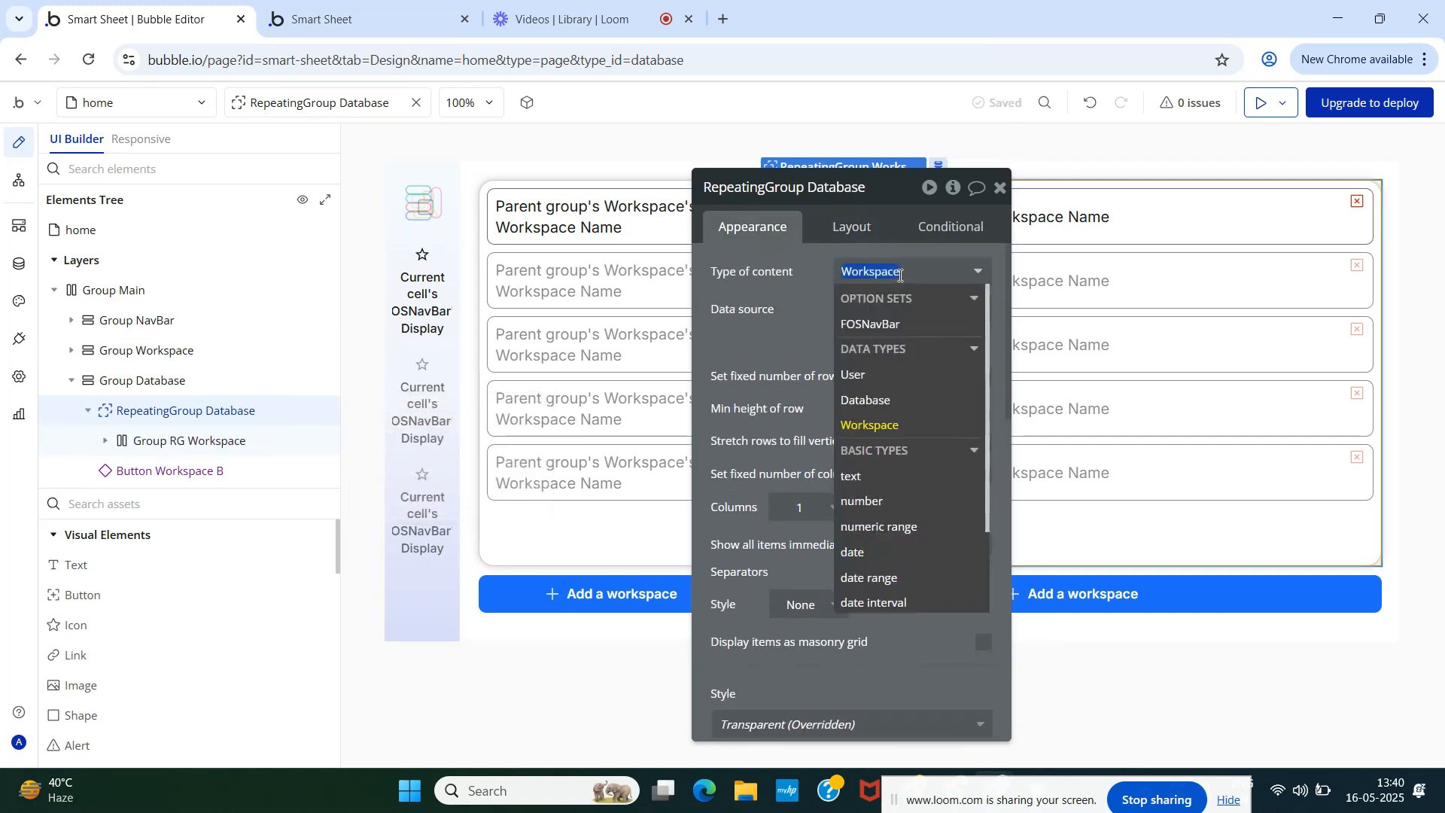
{"action": "left_click", "coordinate": [888, 401]}
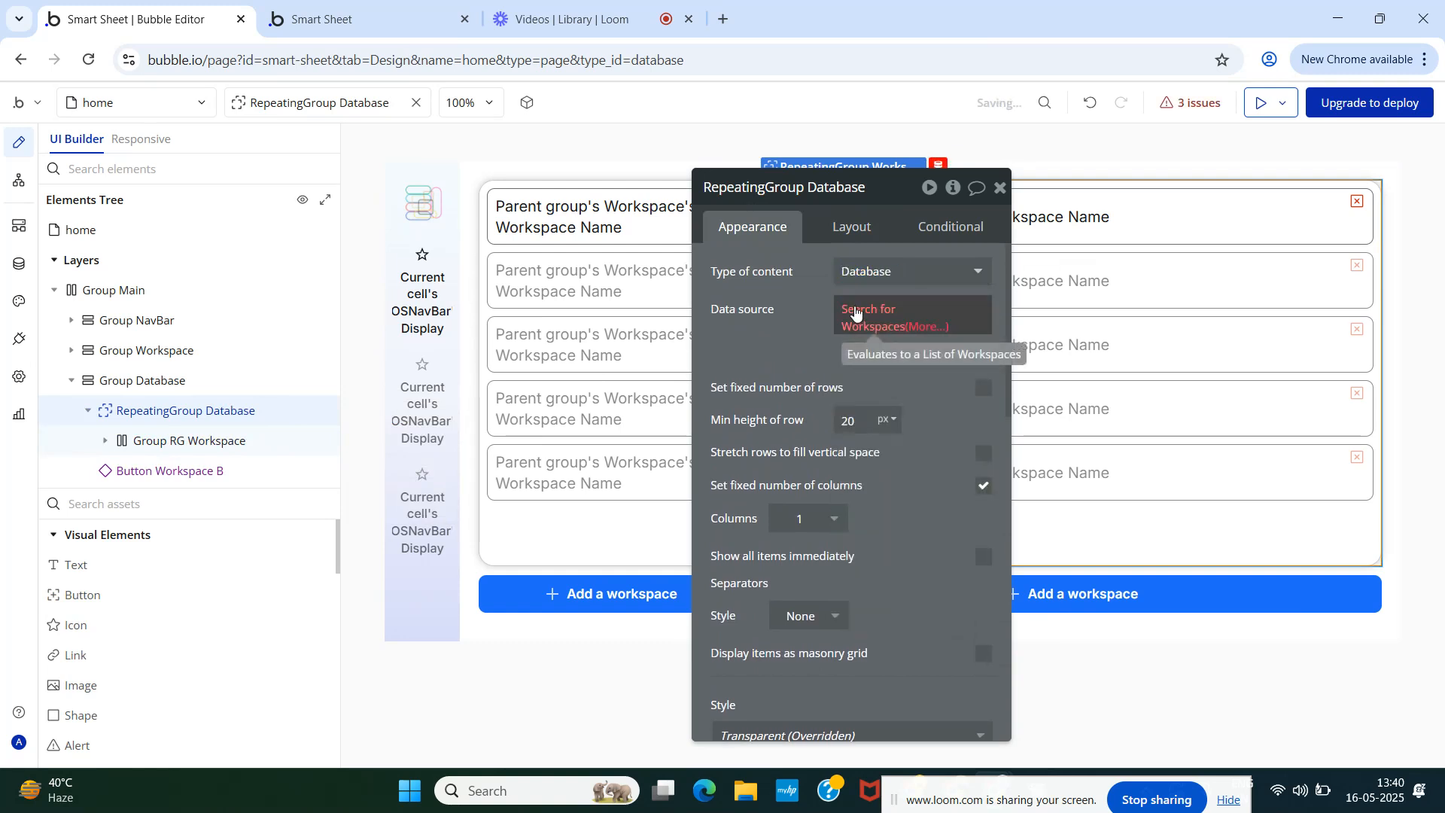
{"action": "left_click", "coordinate": [858, 312]}
{"action": "left_click", "coordinate": [564, 234]}
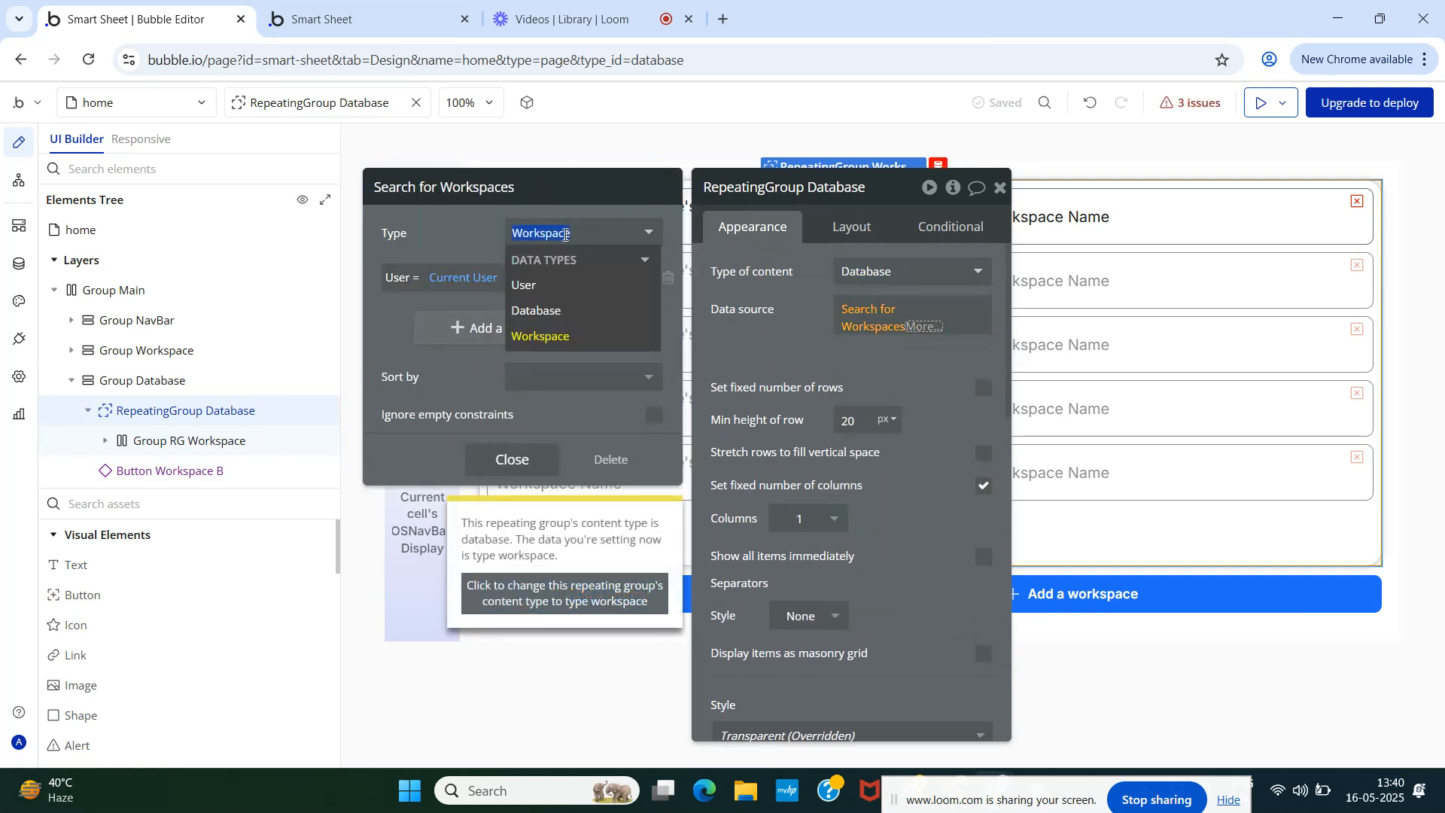
{"action": "left_click", "coordinate": [563, 306]}
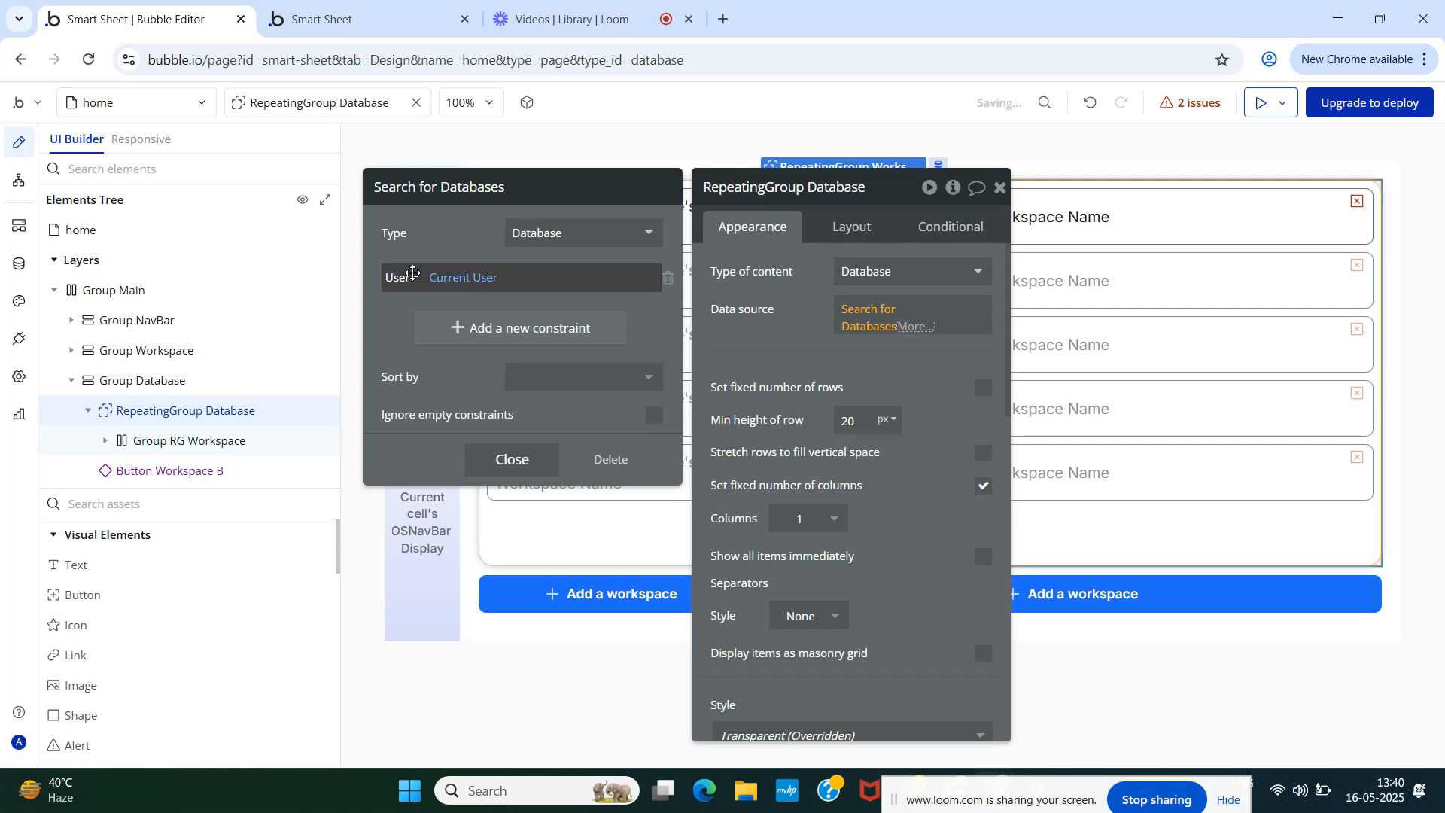
- Constrain the search to Workspace = RepeatingGroup Workspace's SelectedWorkspace, then check the live preview
{"action": "left_click", "coordinate": [668, 278]}
{"action": "left_click", "coordinate": [527, 286]}
{"action": "left_click", "coordinate": [414, 279]}
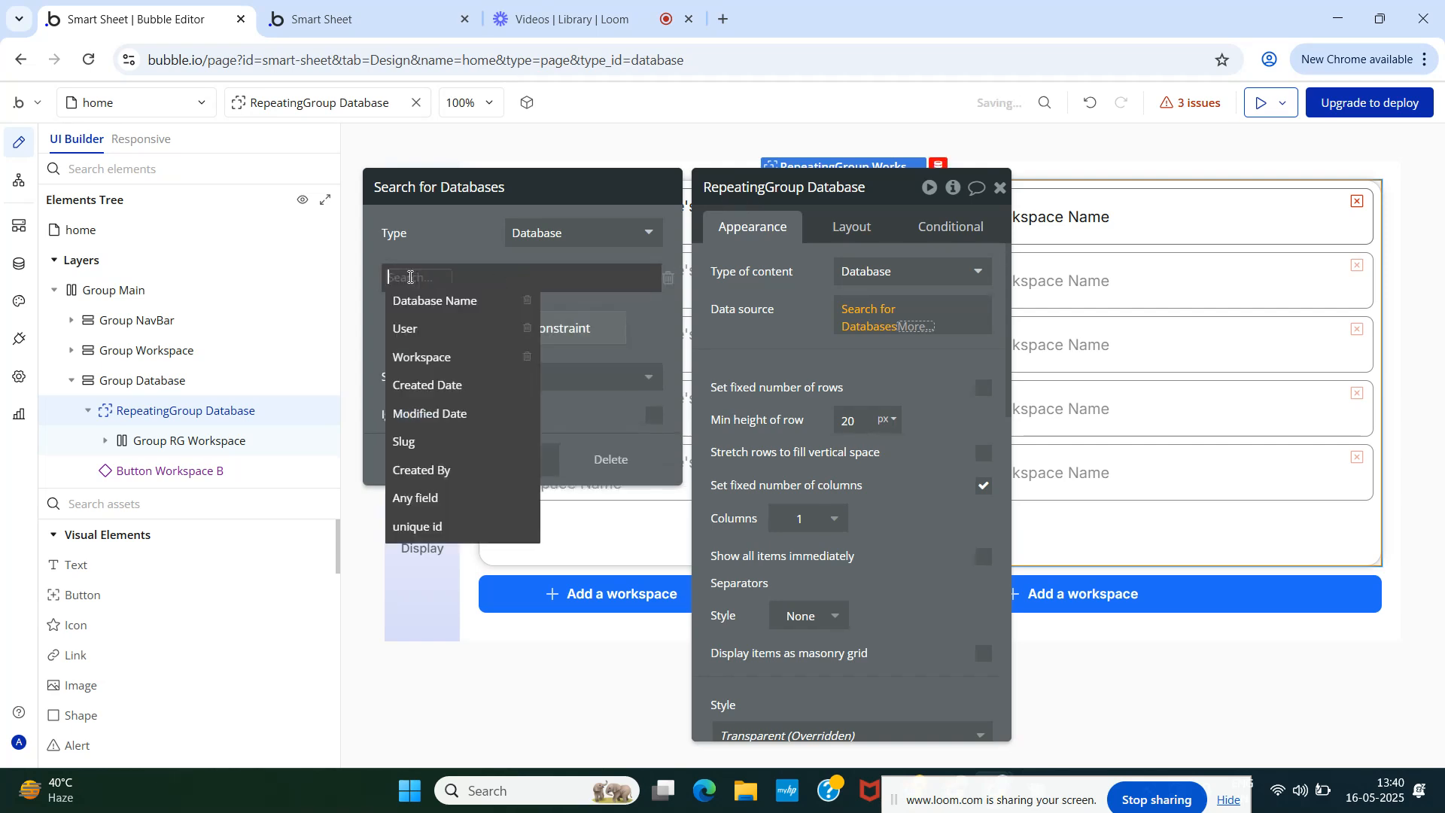
{"action": "left_click", "coordinate": [424, 360]}
{"action": "left_click", "coordinate": [458, 282]}
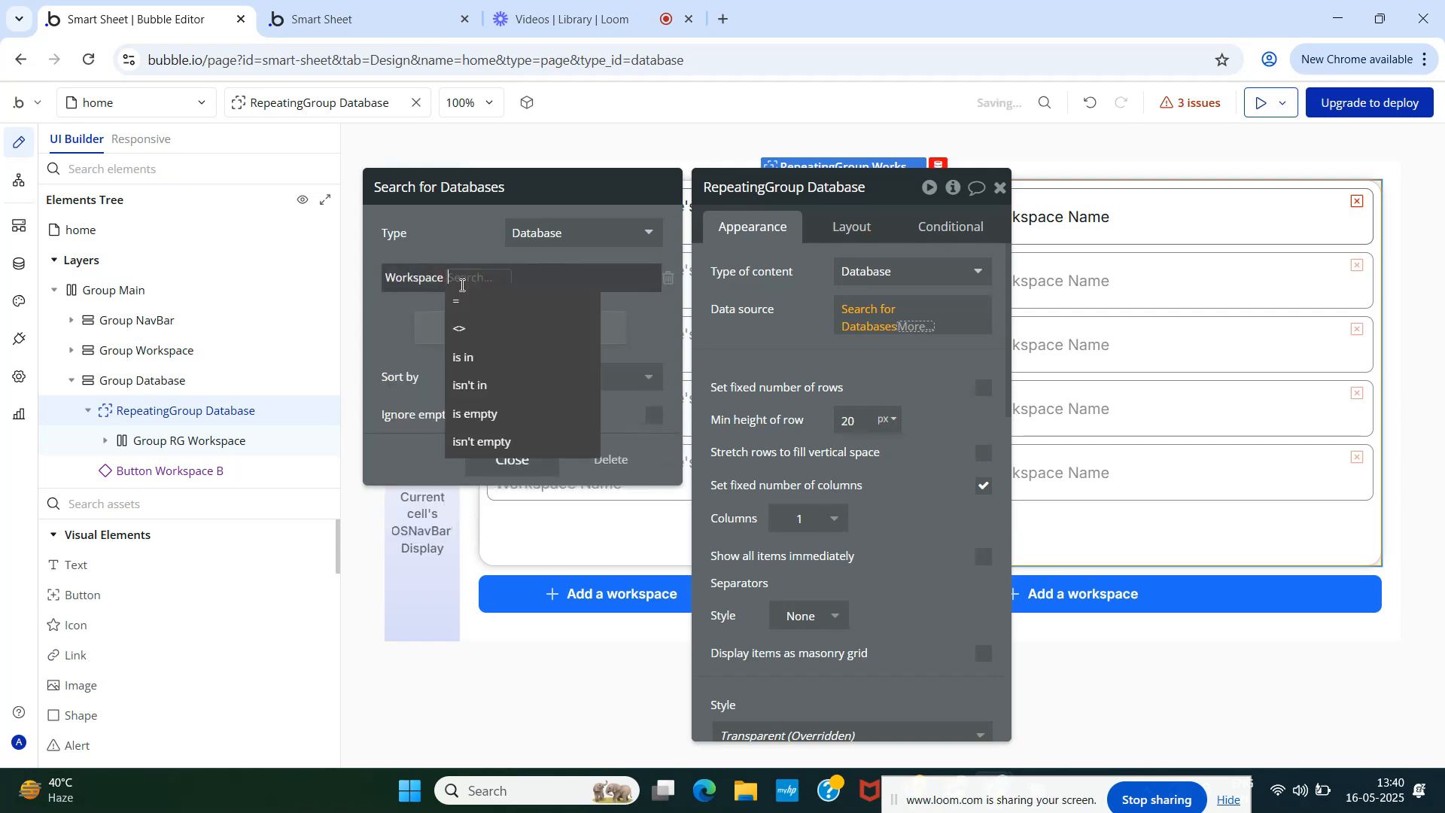
{"action": "left_click", "coordinate": [463, 292]}
{"action": "left_click", "coordinate": [475, 279]}
{"action": "type", "text": "re"}
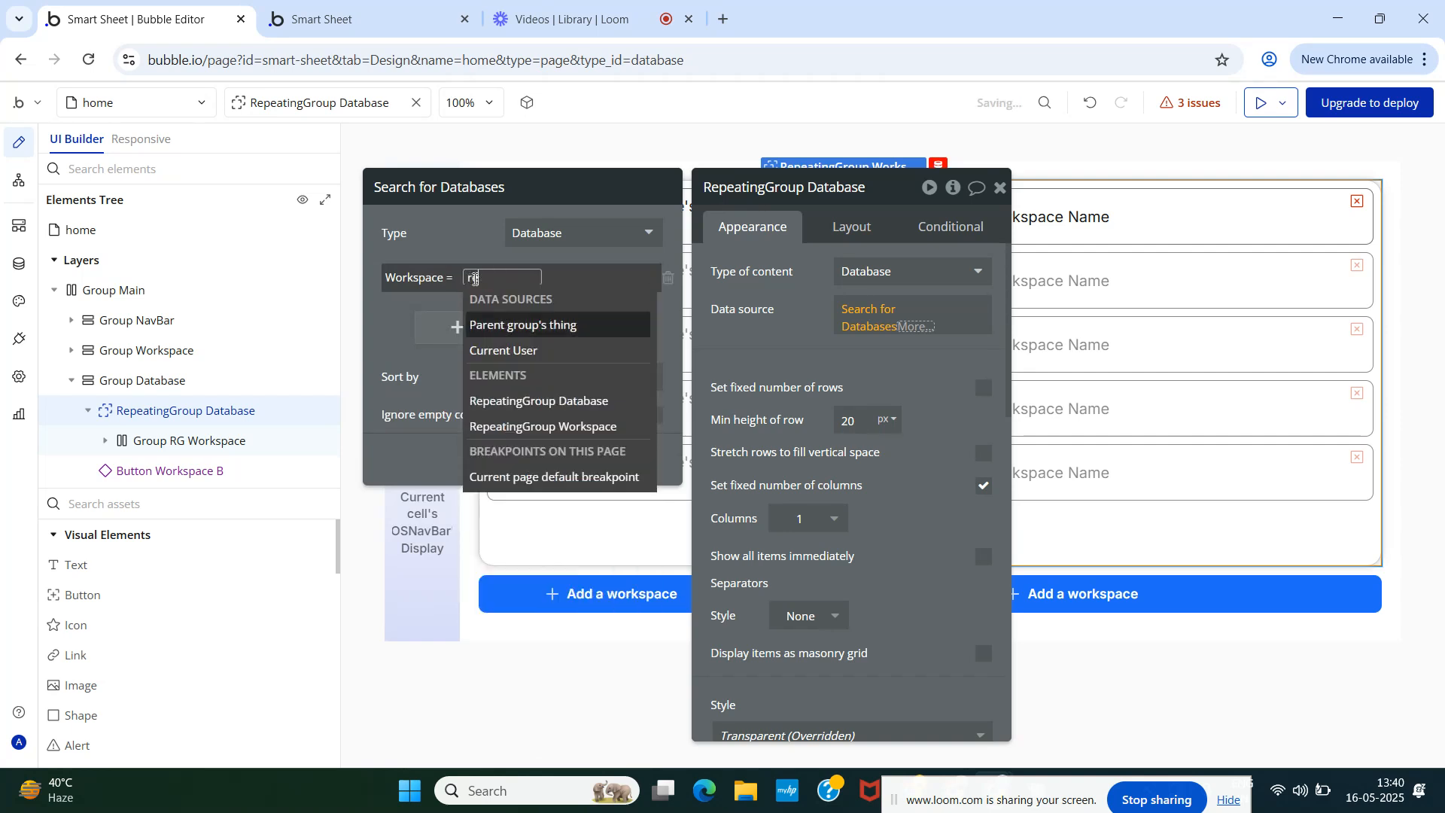
{"action": "left_click", "coordinate": [540, 423]}
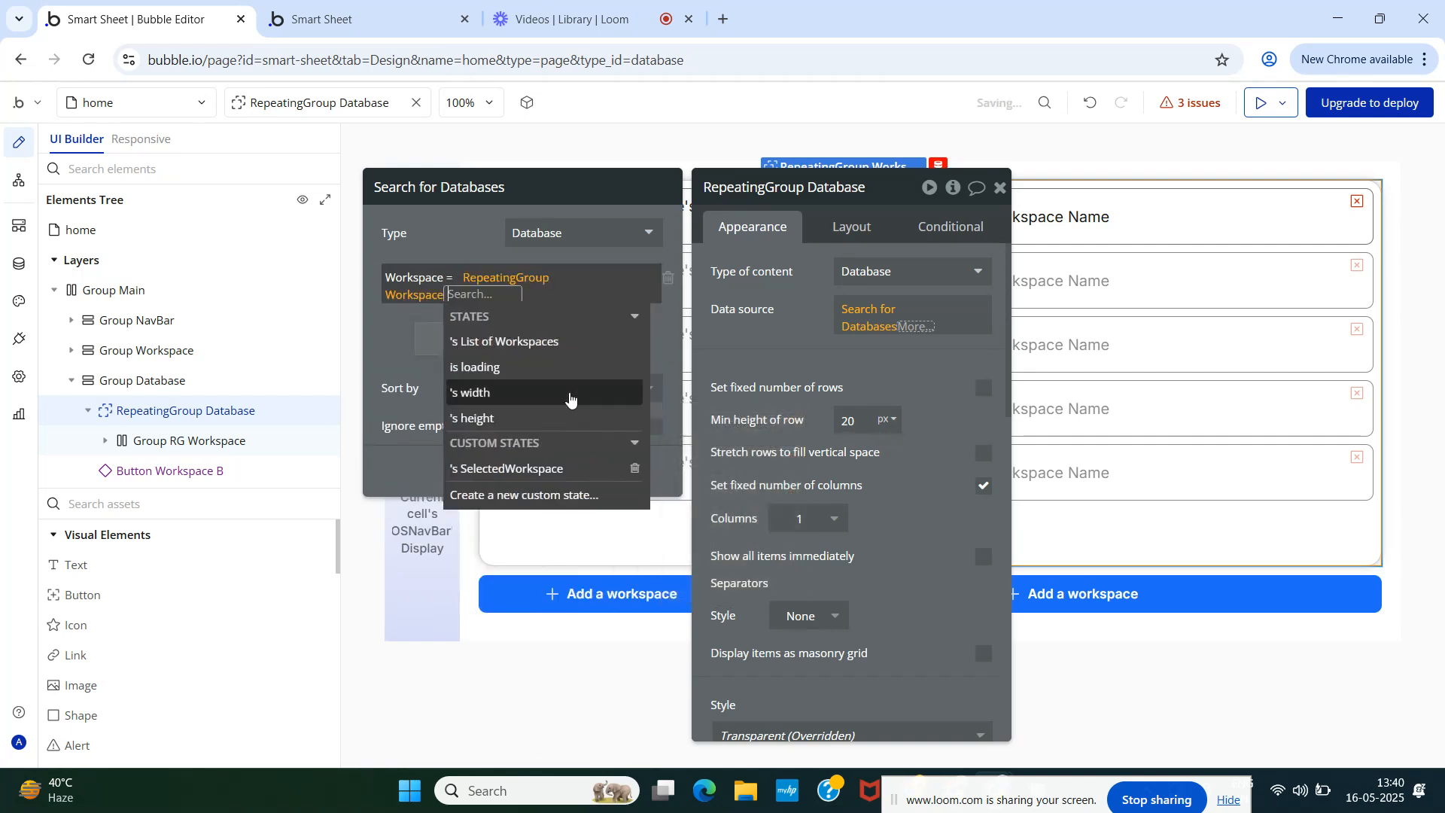
{"action": "left_click", "coordinate": [547, 468]}
{"action": "left_click", "coordinate": [470, 234]}
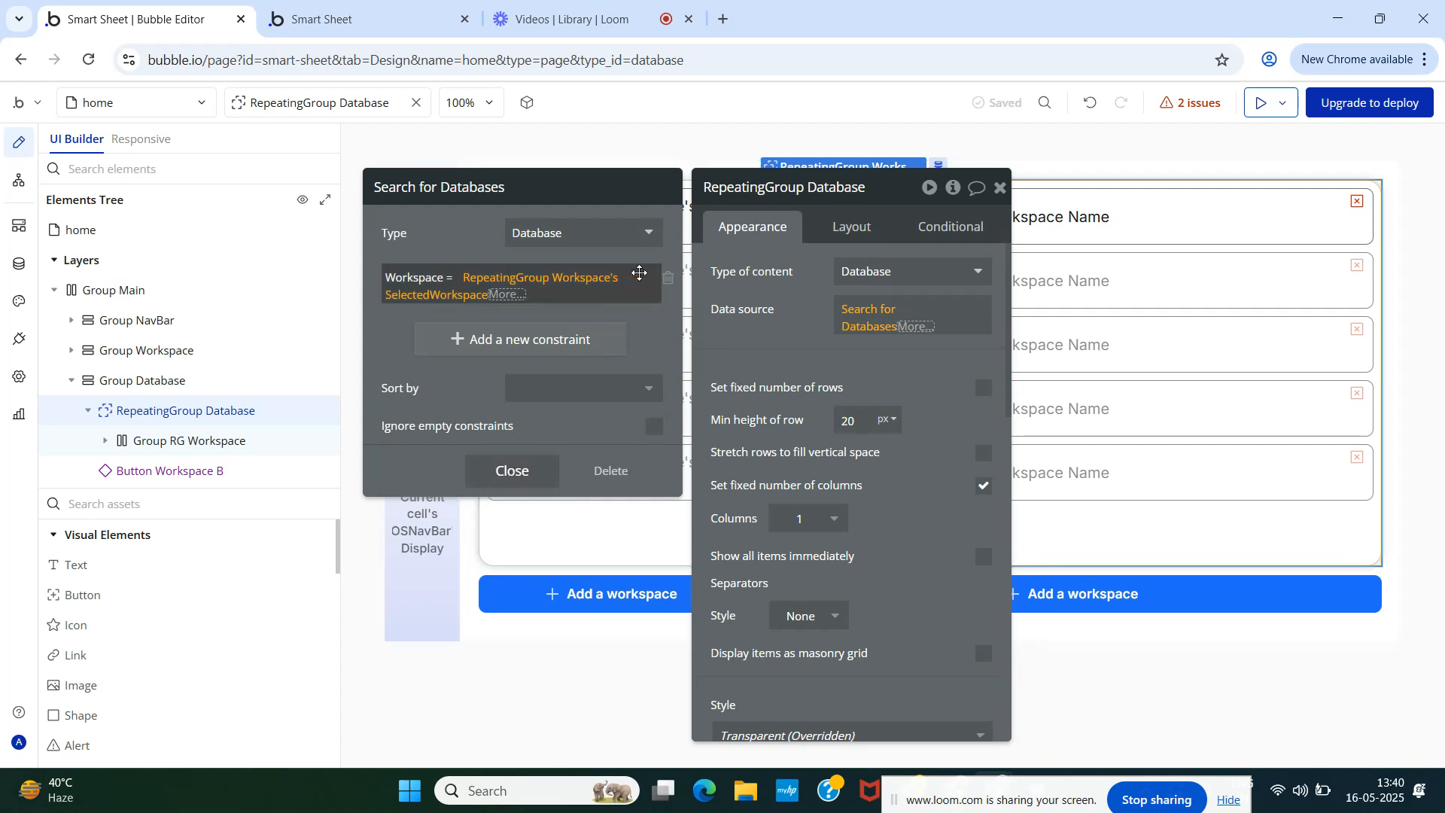
{"action": "left_click", "coordinate": [365, 15]}
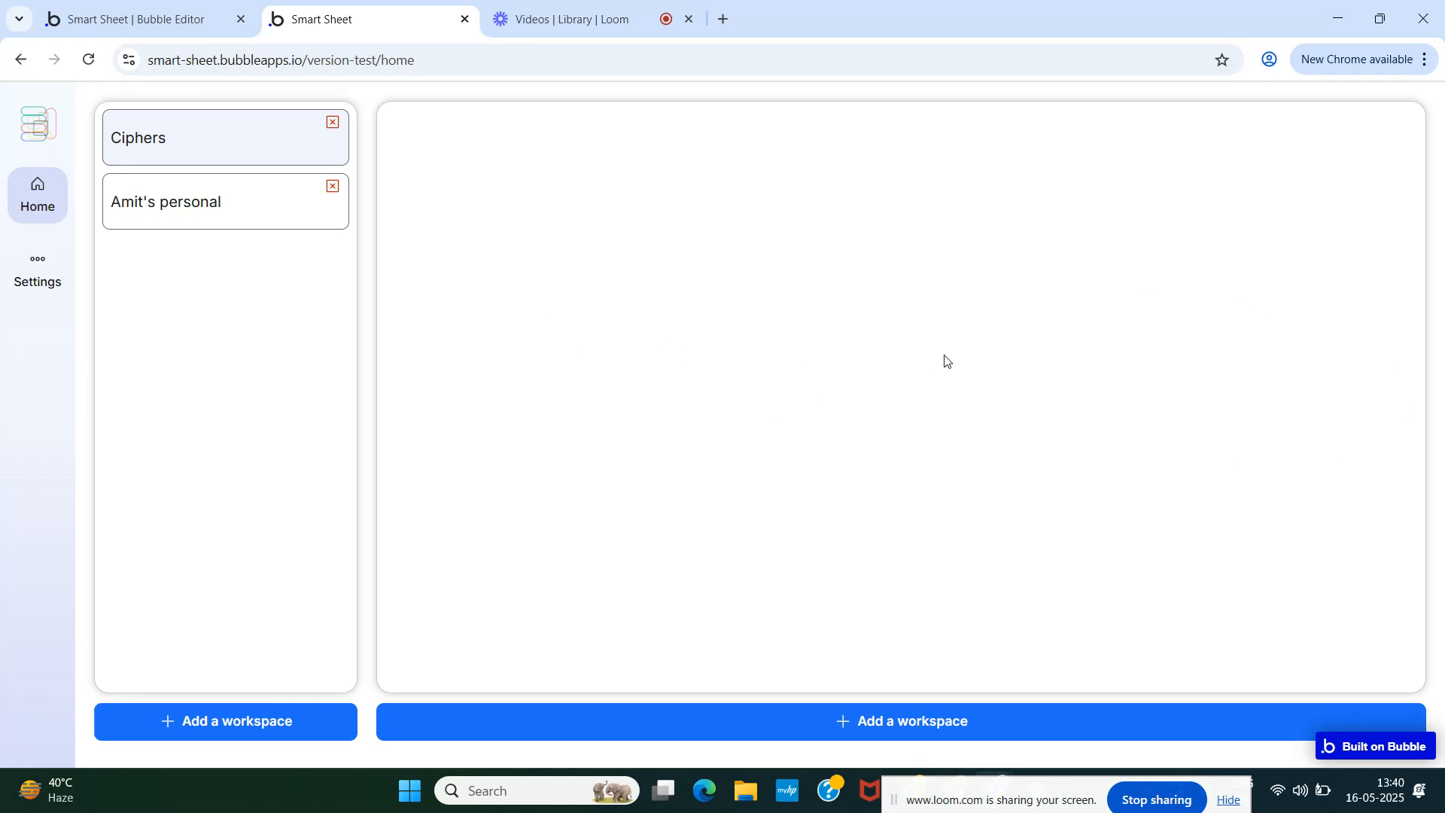
- Close the Search for Databases popup and the RepeatingGroup properties, checking the live page
{"action": "left_click", "coordinate": [156, 11]}
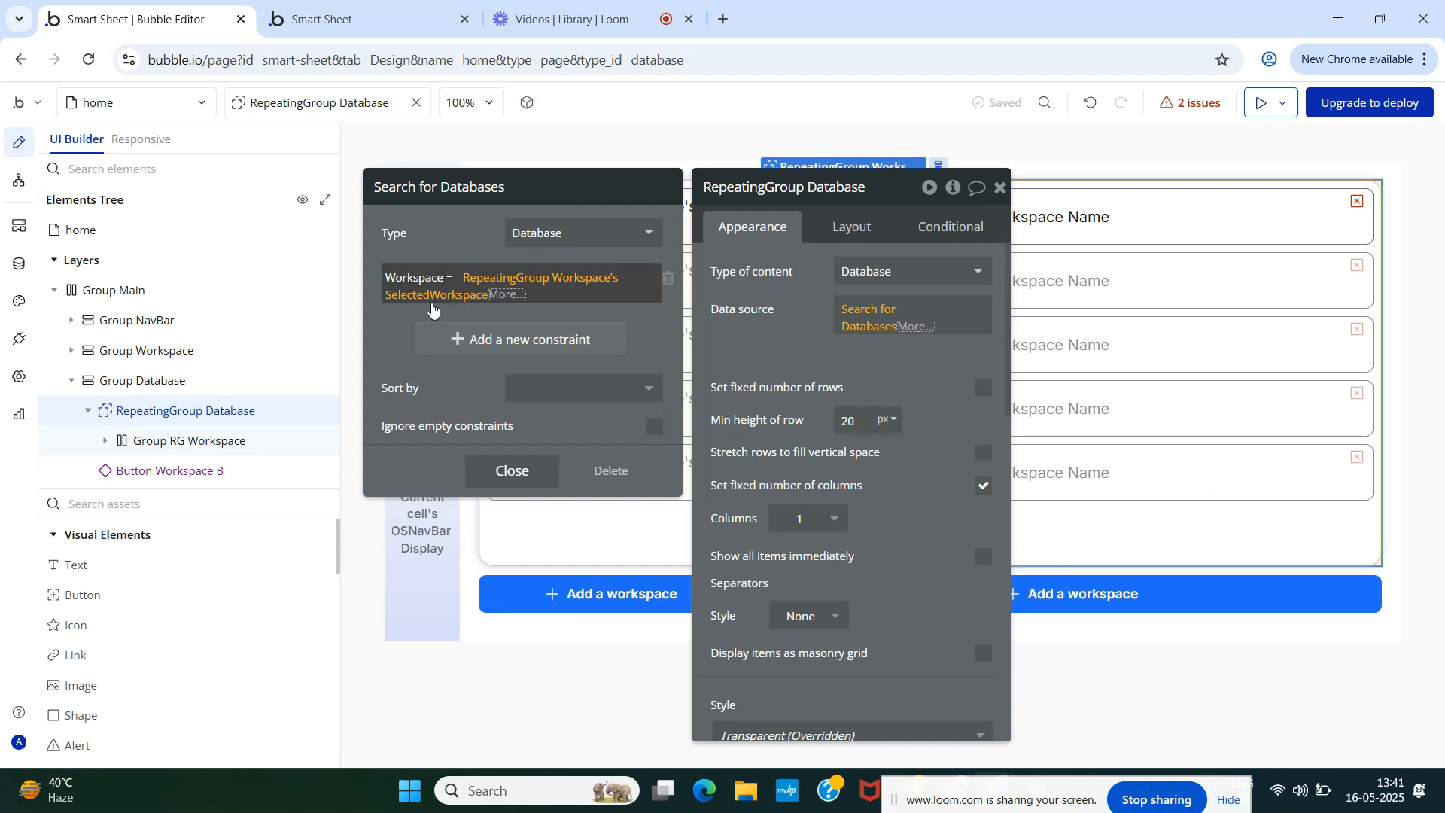
{"action": "left_click", "coordinate": [500, 475]}
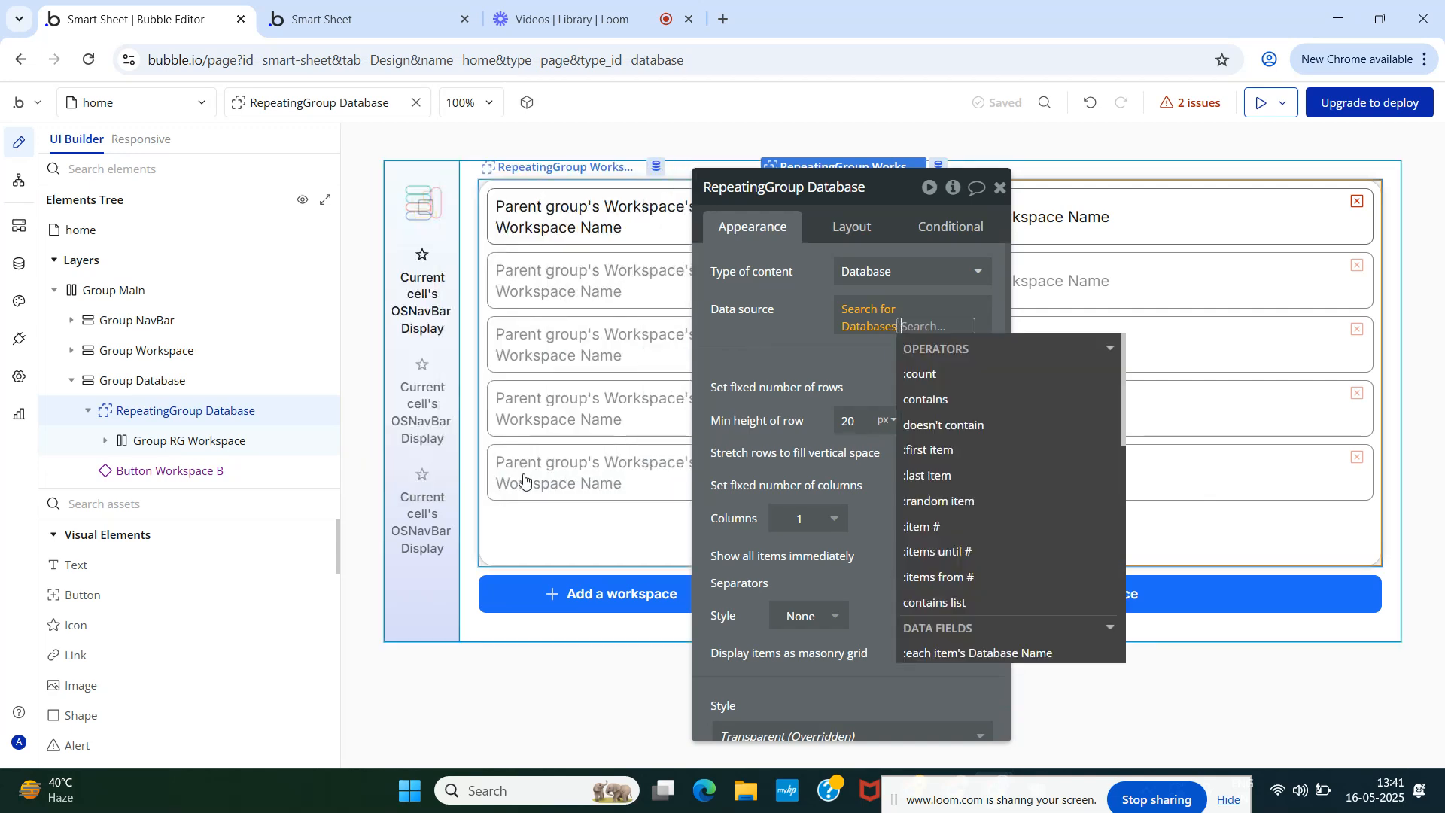
{"action": "left_click", "coordinate": [746, 324]}
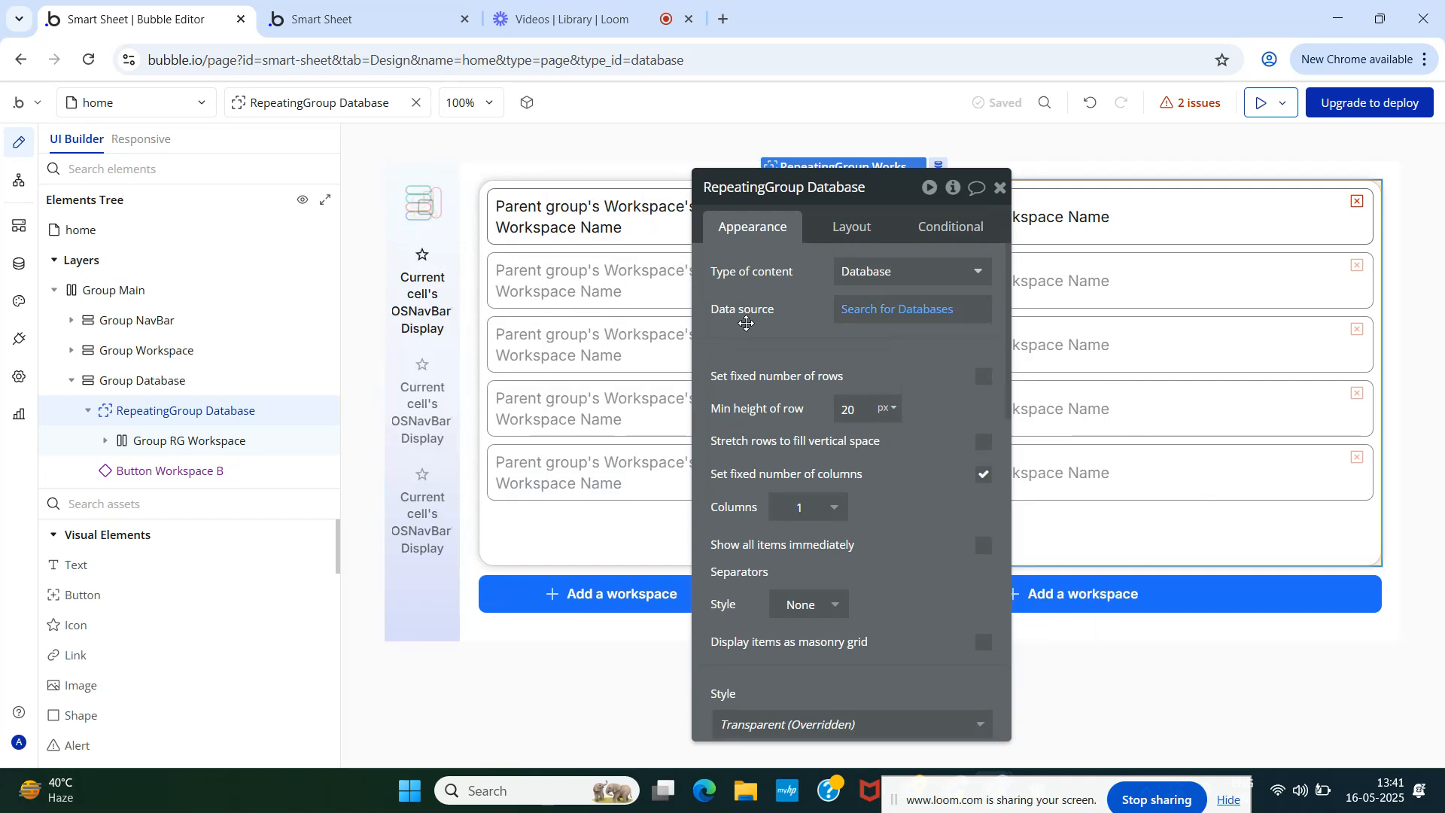
{"action": "left_click", "coordinate": [1000, 188]}
{"action": "left_click", "coordinate": [385, 17]}
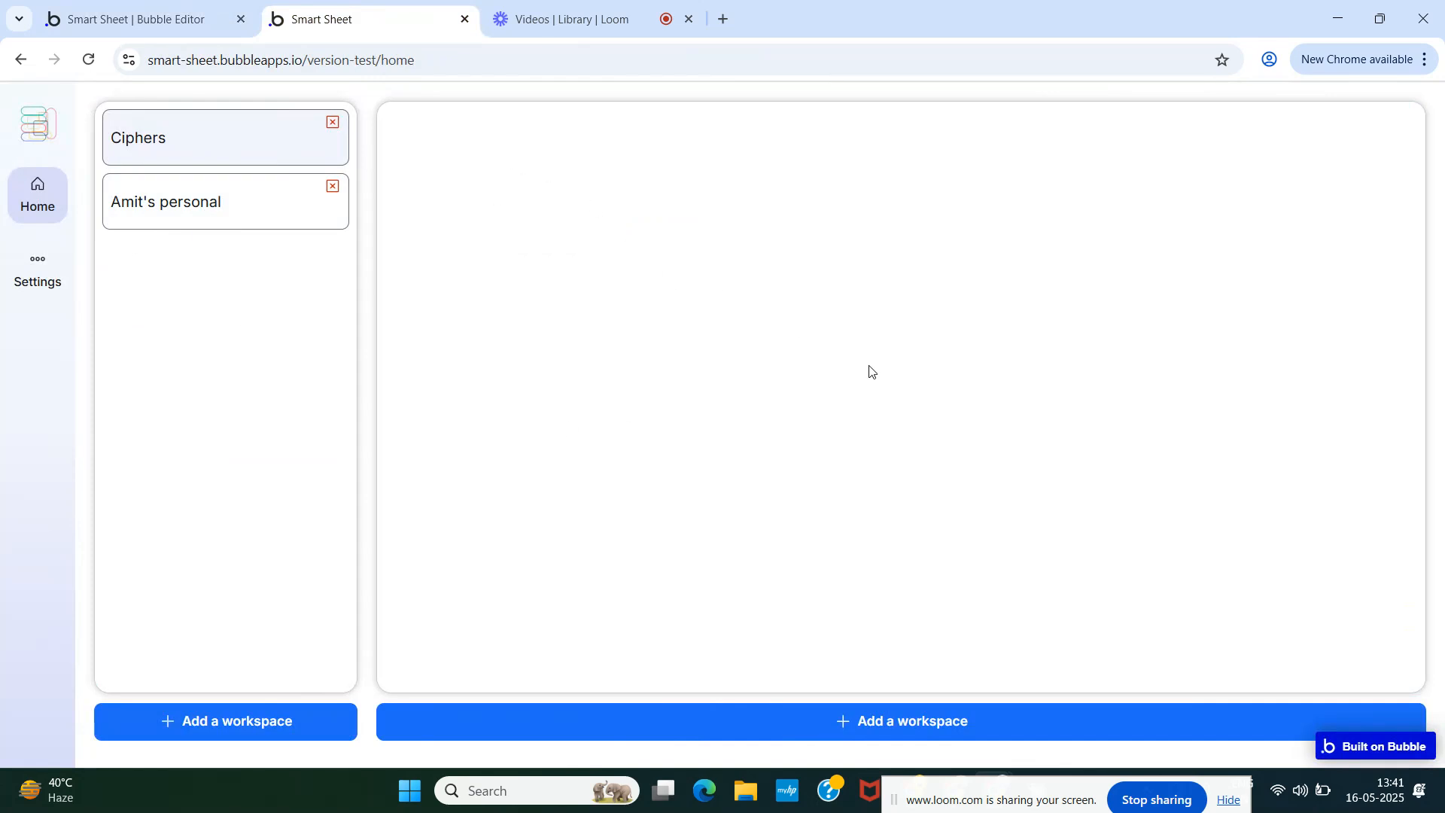
{"action": "left_click", "coordinate": [103, 19]}
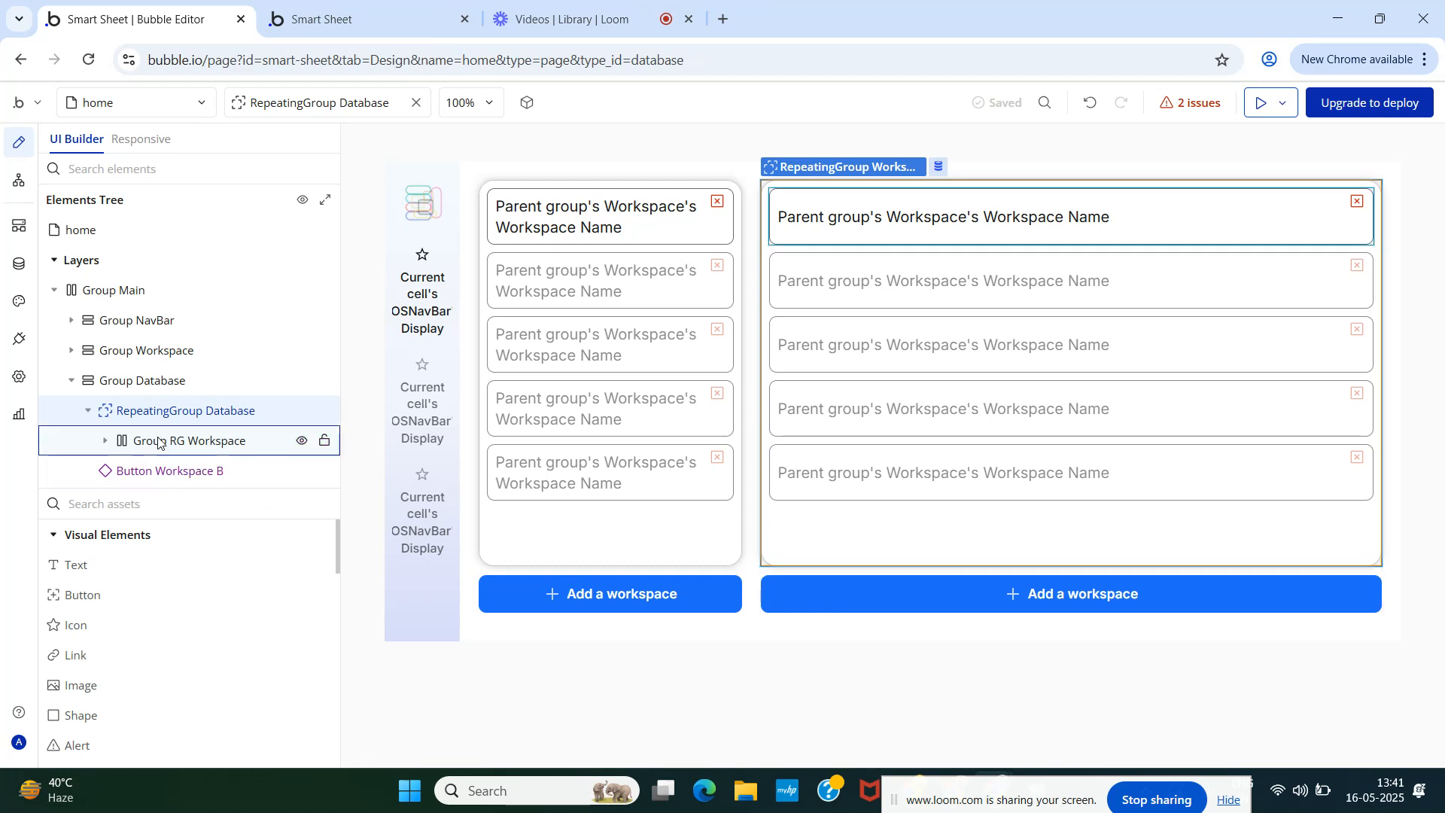
{"action": "mouse_move", "coordinate": [158, 442]}
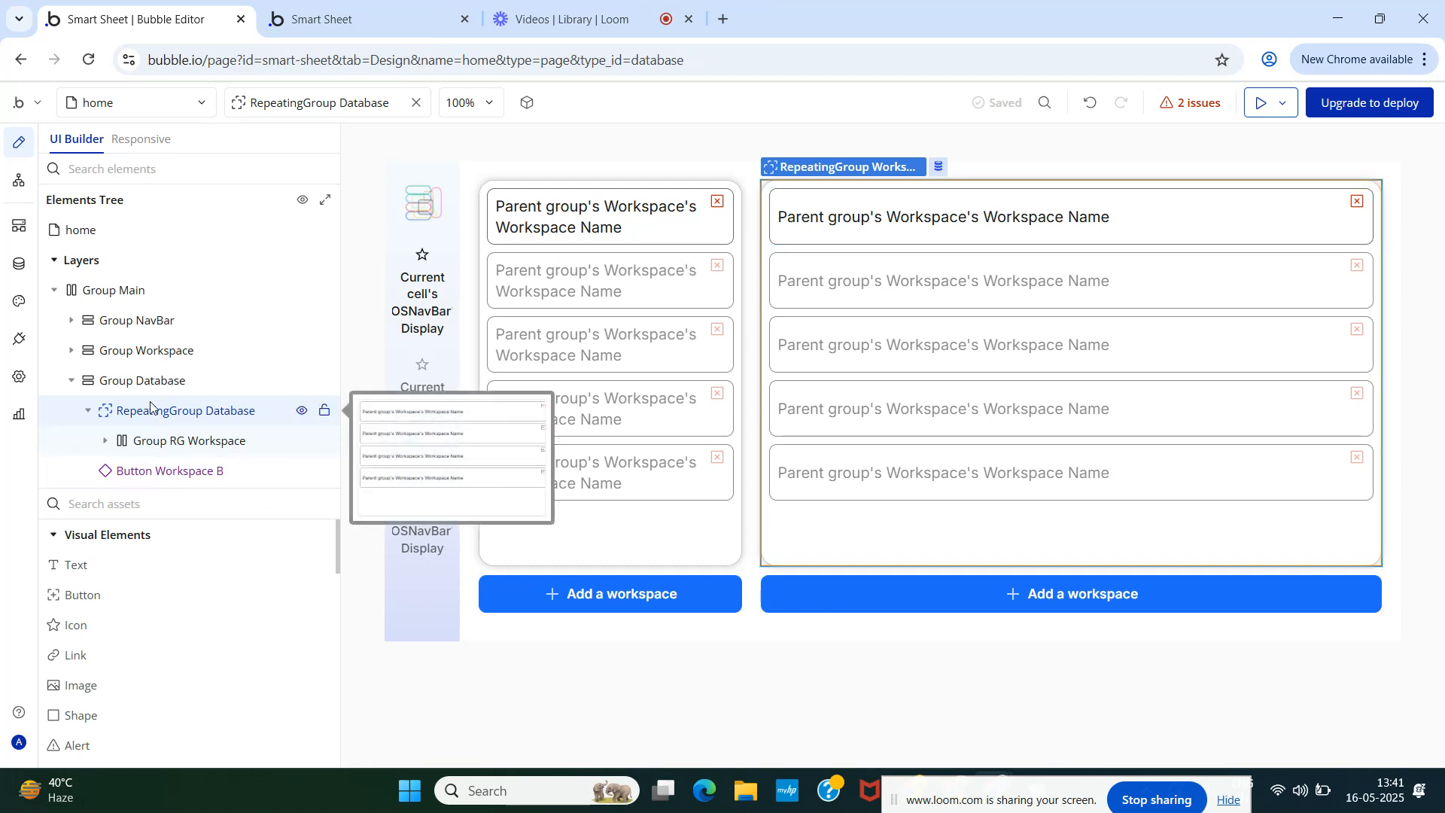
{"action": "left_click", "coordinate": [322, 19]}
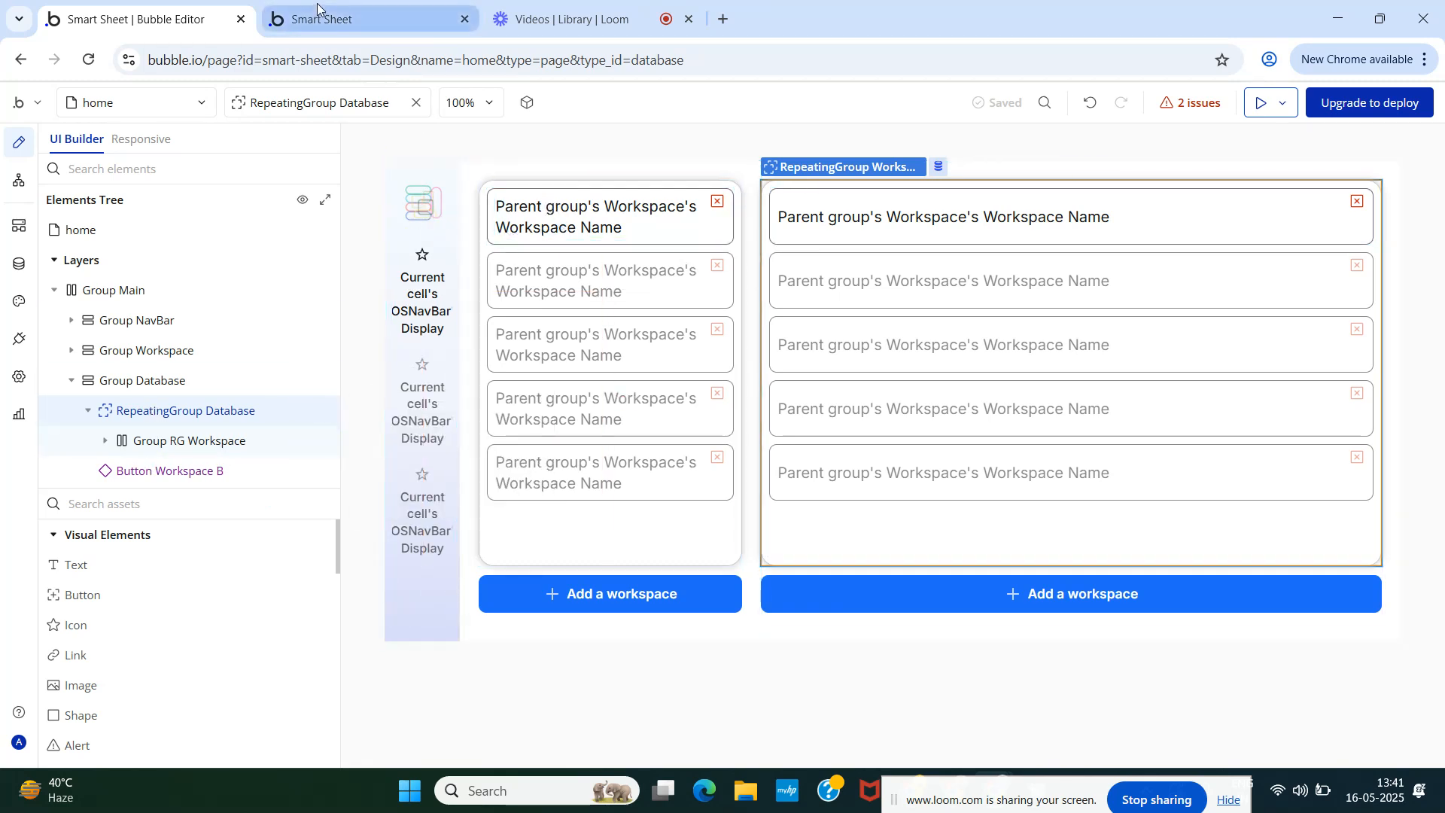
{"action": "left_click", "coordinate": [145, 11]}
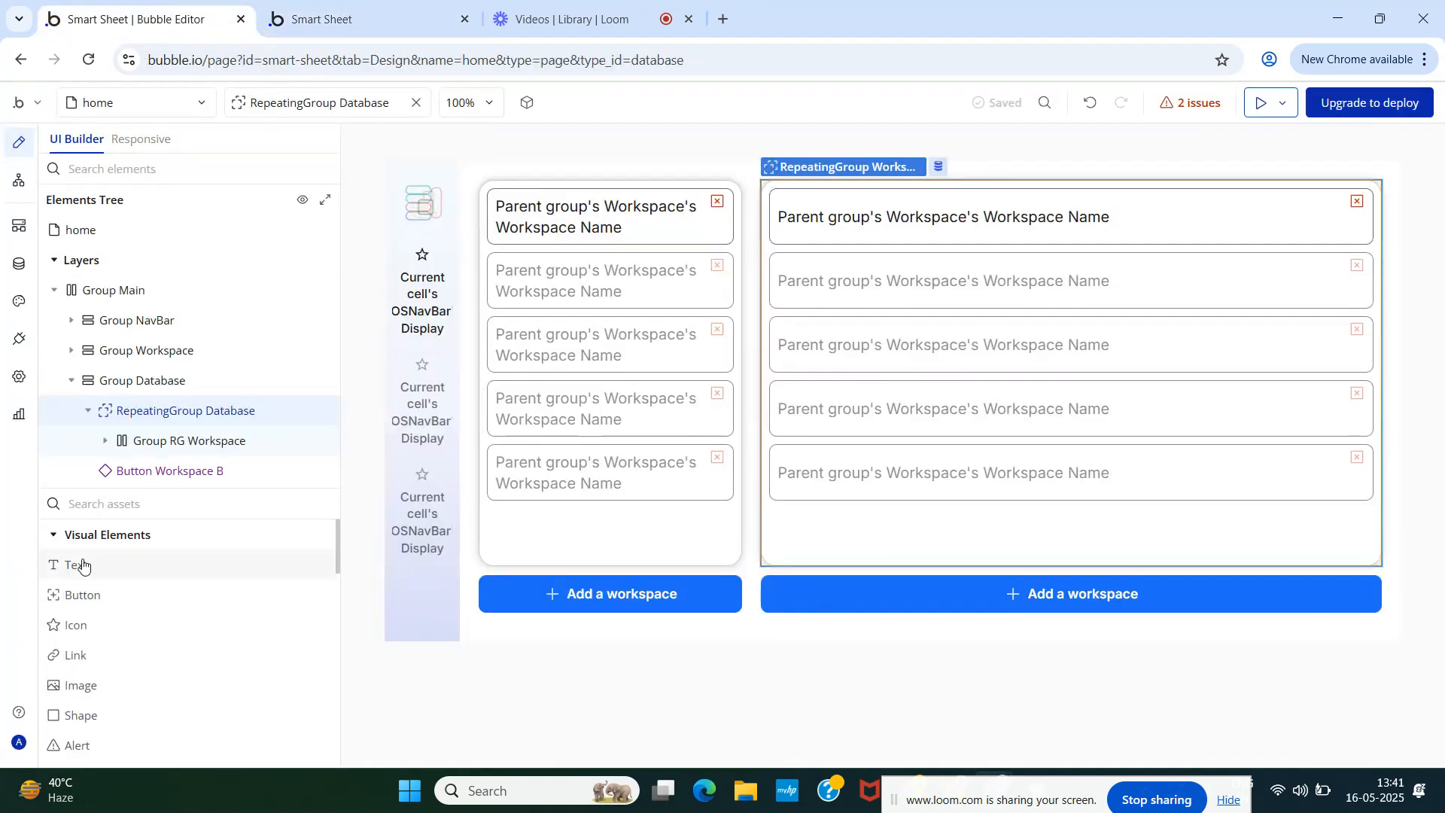
{"action": "left_click_drag", "start_coordinate": [75, 563], "coordinate": [161, 411]}
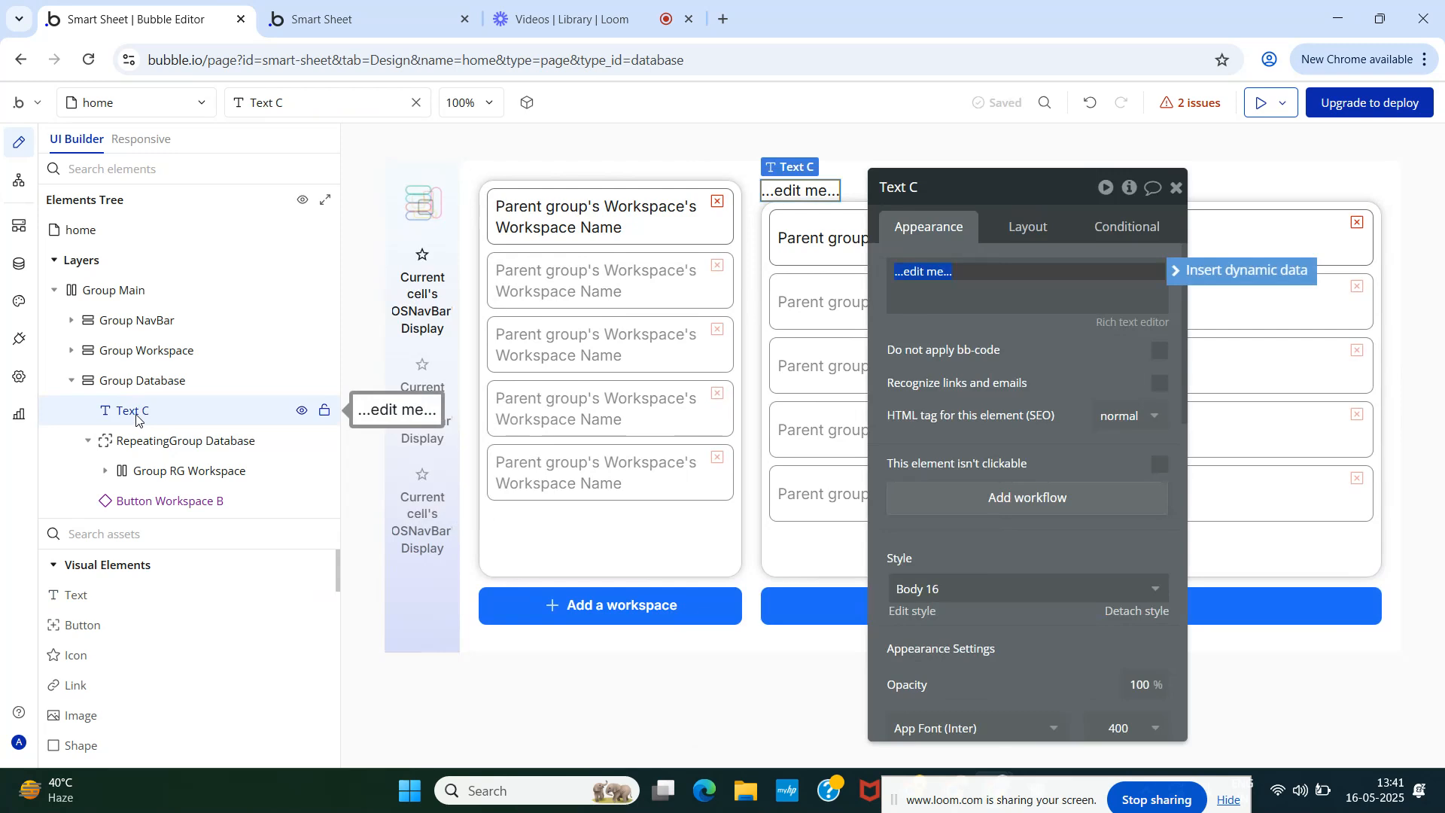
{"action": "left_click", "coordinate": [316, 19]}
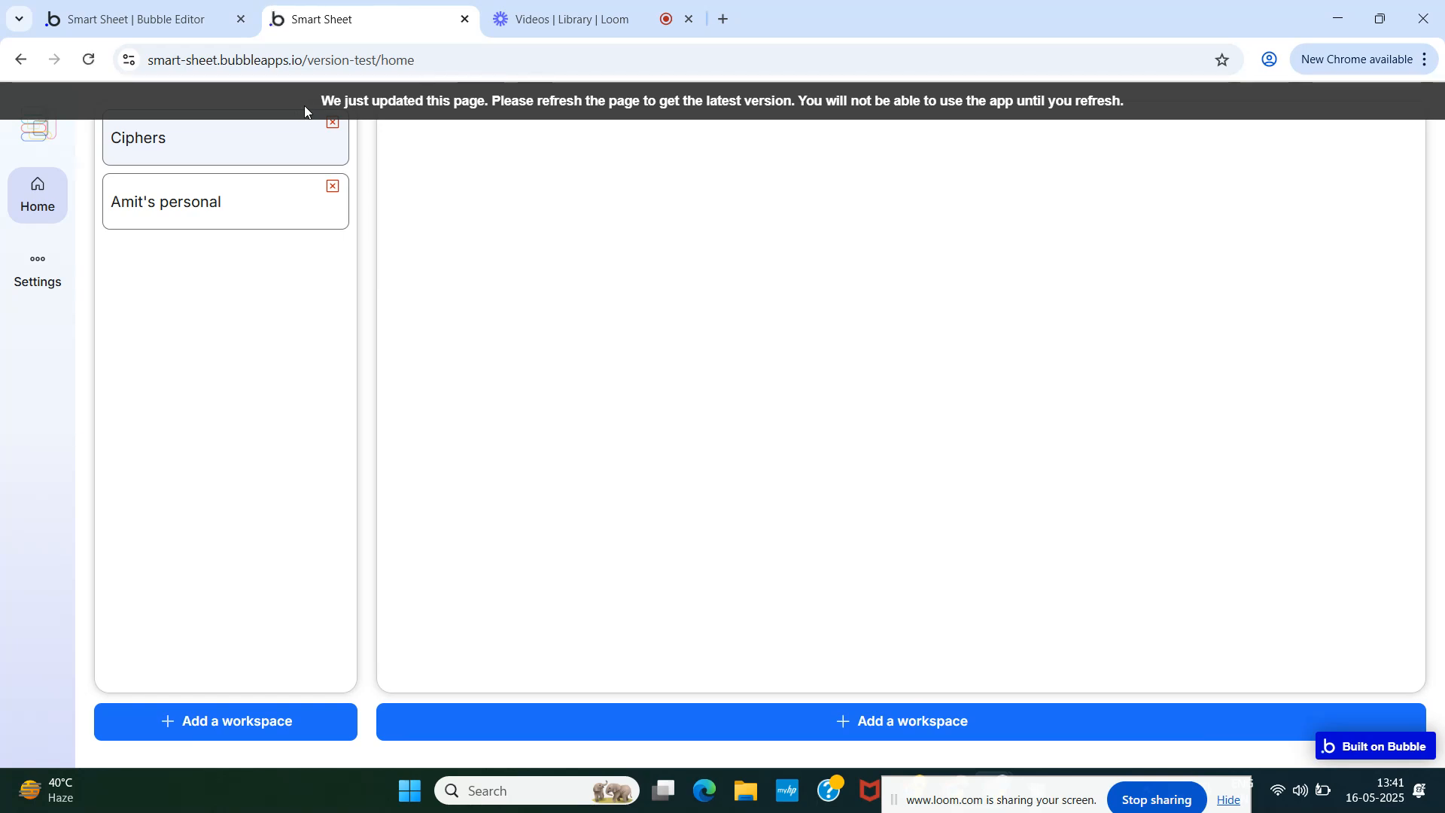
{"action": "key", "text": "ctrl+shift+Tab"}
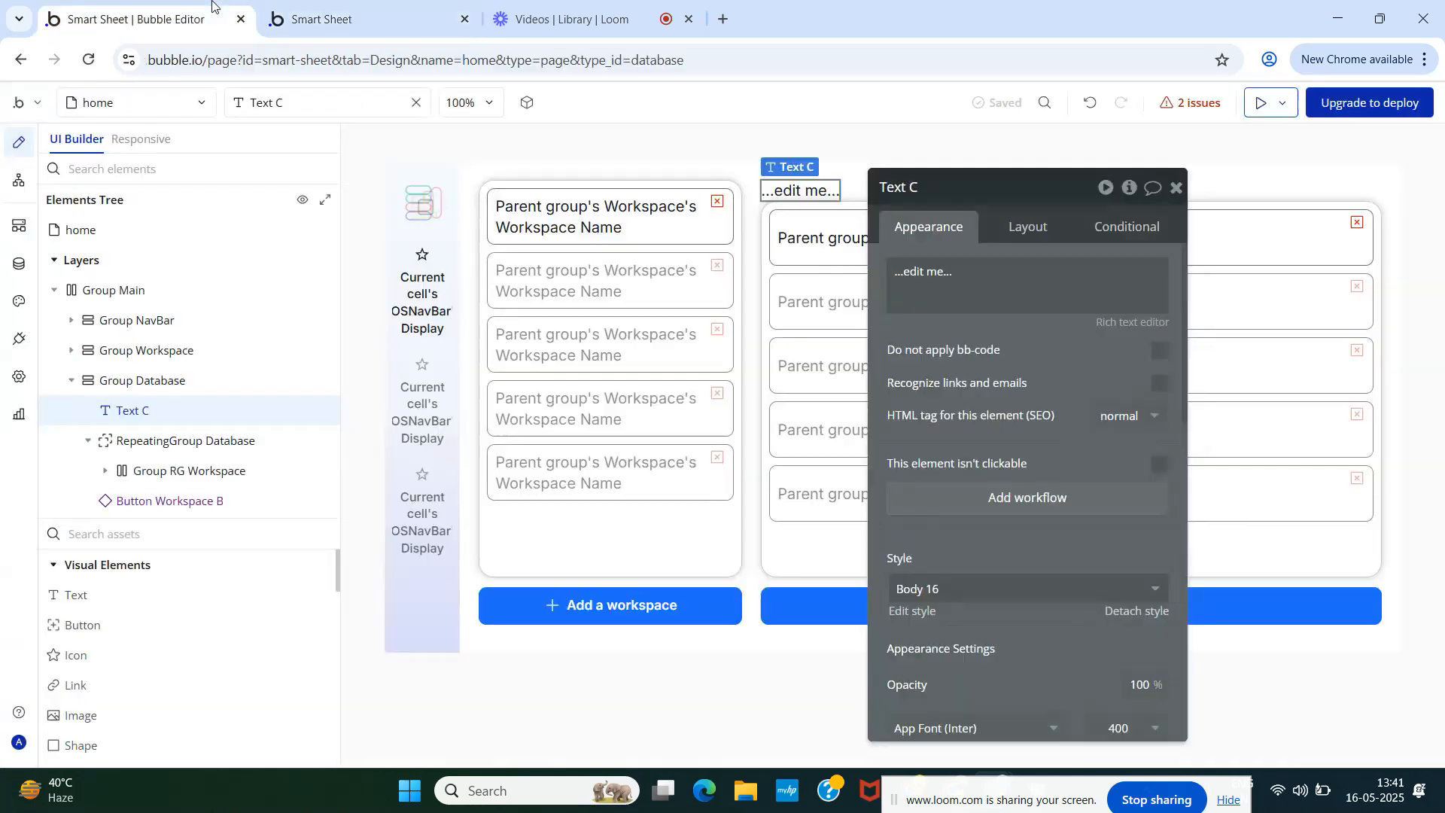
{"action": "right_click", "coordinate": [141, 419]}
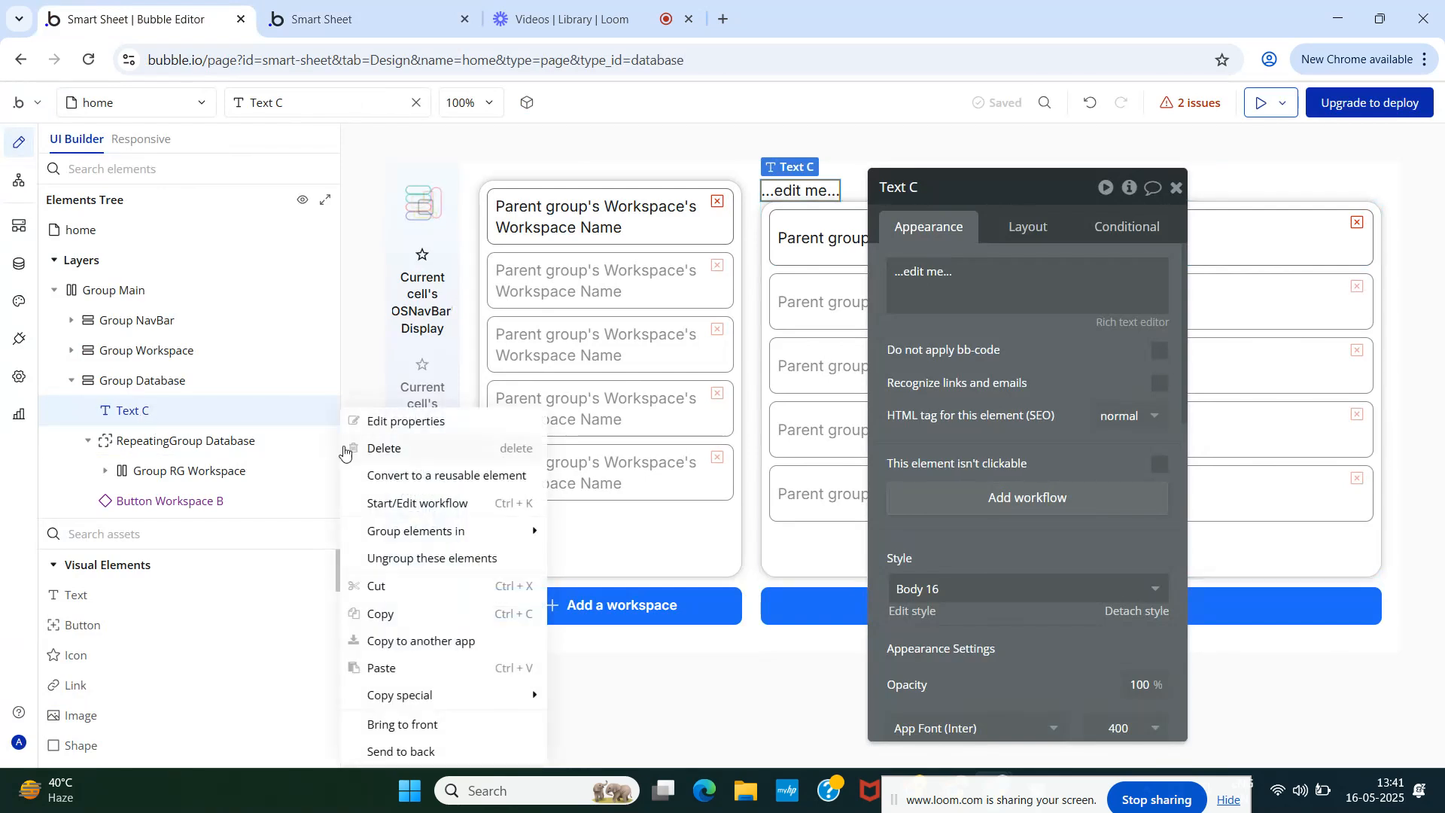
{"action": "left_click", "coordinate": [348, 449]}
{"action": "mouse_move", "coordinate": [176, 442]}
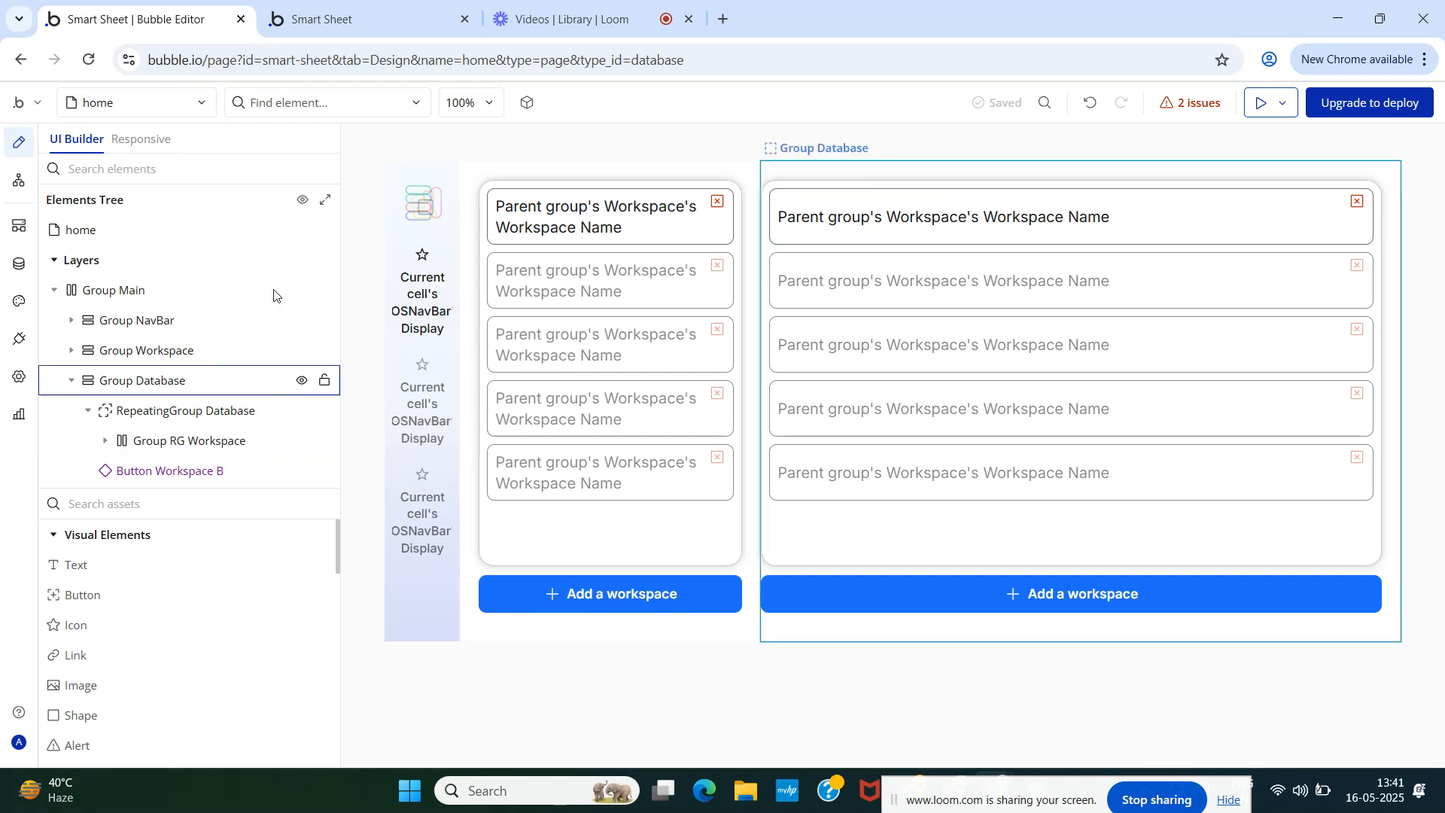
{"action": "left_click", "coordinate": [376, 16]}
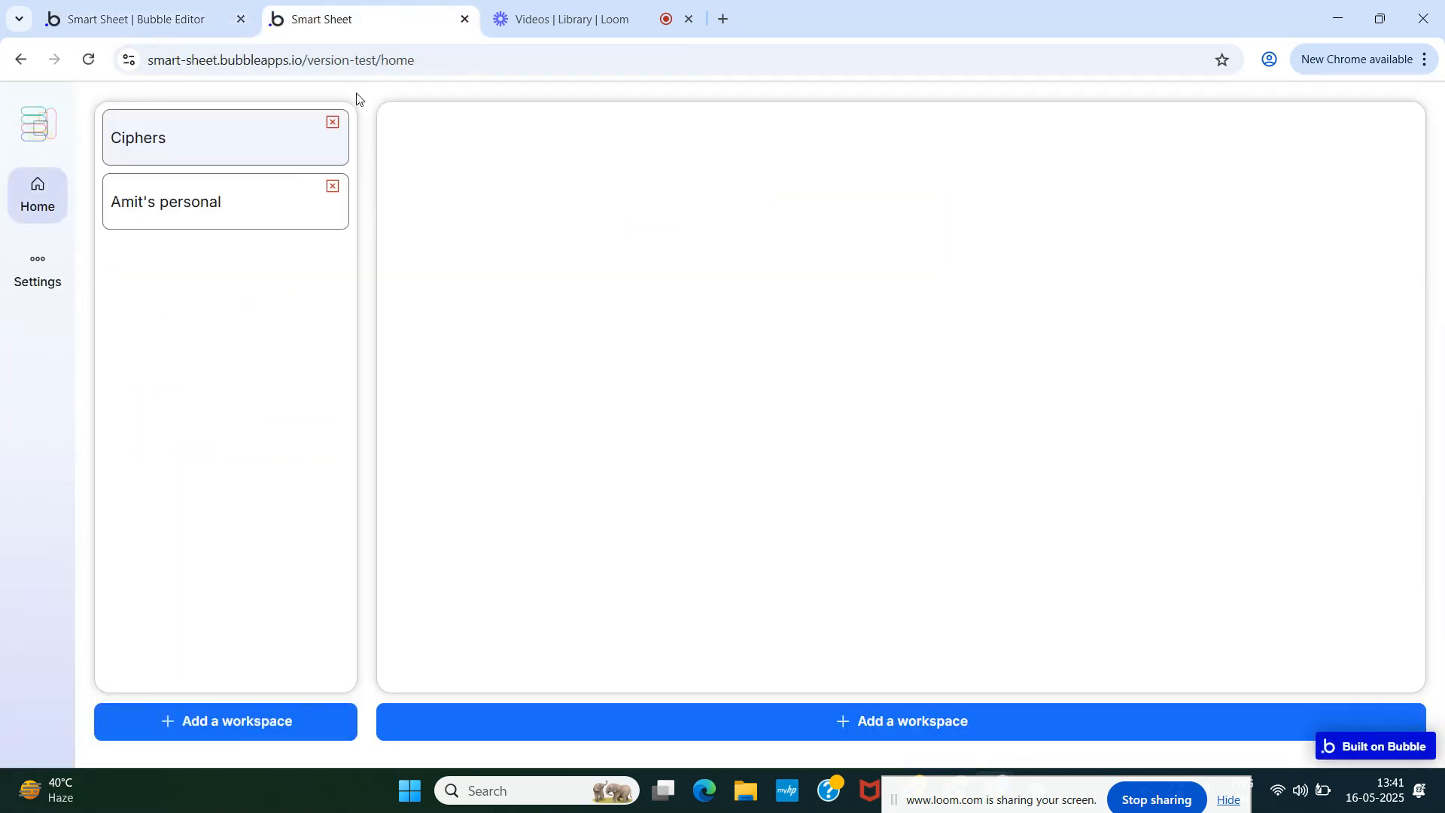
{"action": "left_click", "coordinate": [188, 24]}
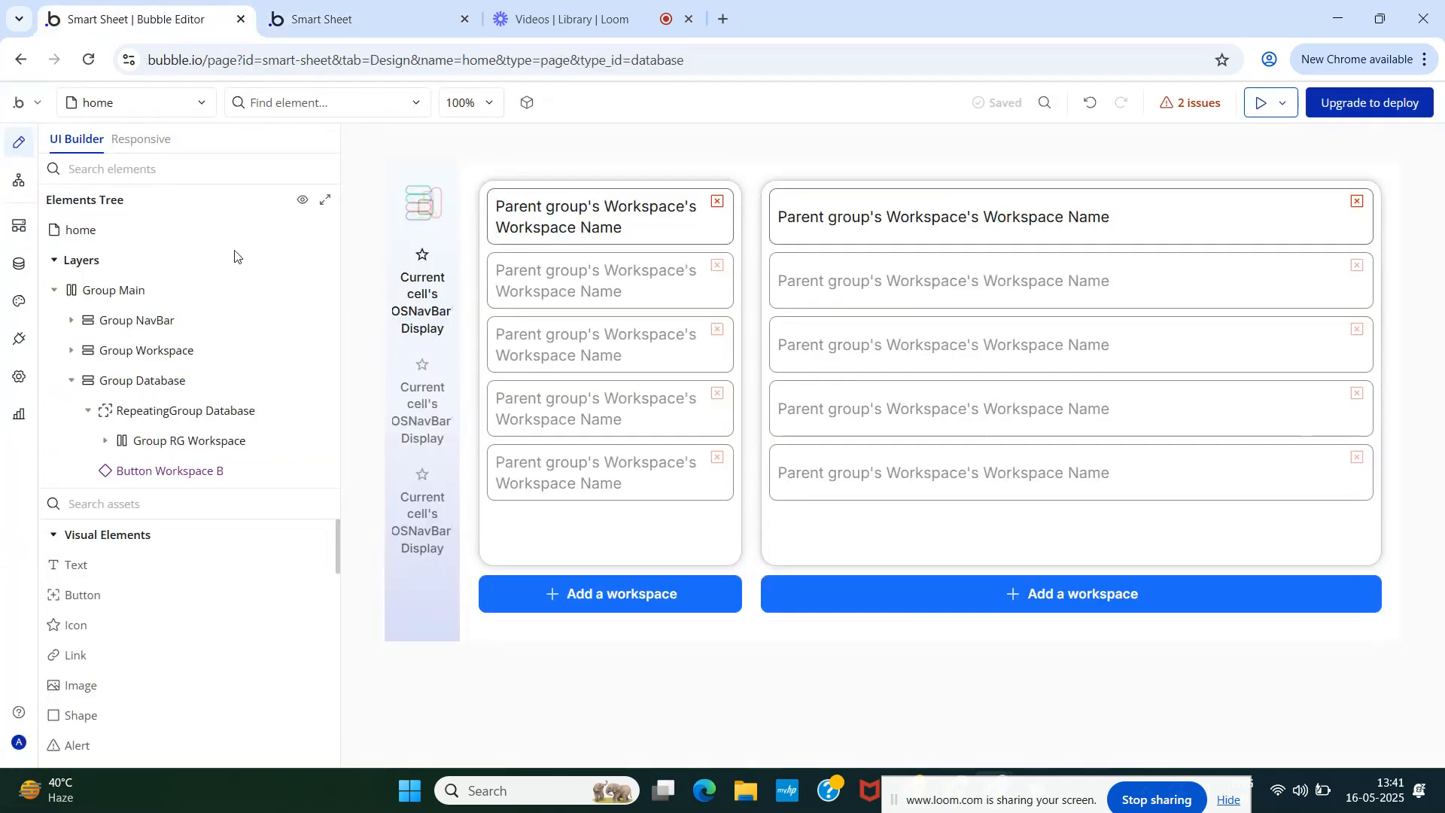
{"action": "left_click", "coordinate": [170, 415]}
{"action": "scroll", "coordinate": [958, 446], "scroll_direction": "down", "scroll_amount": 5}
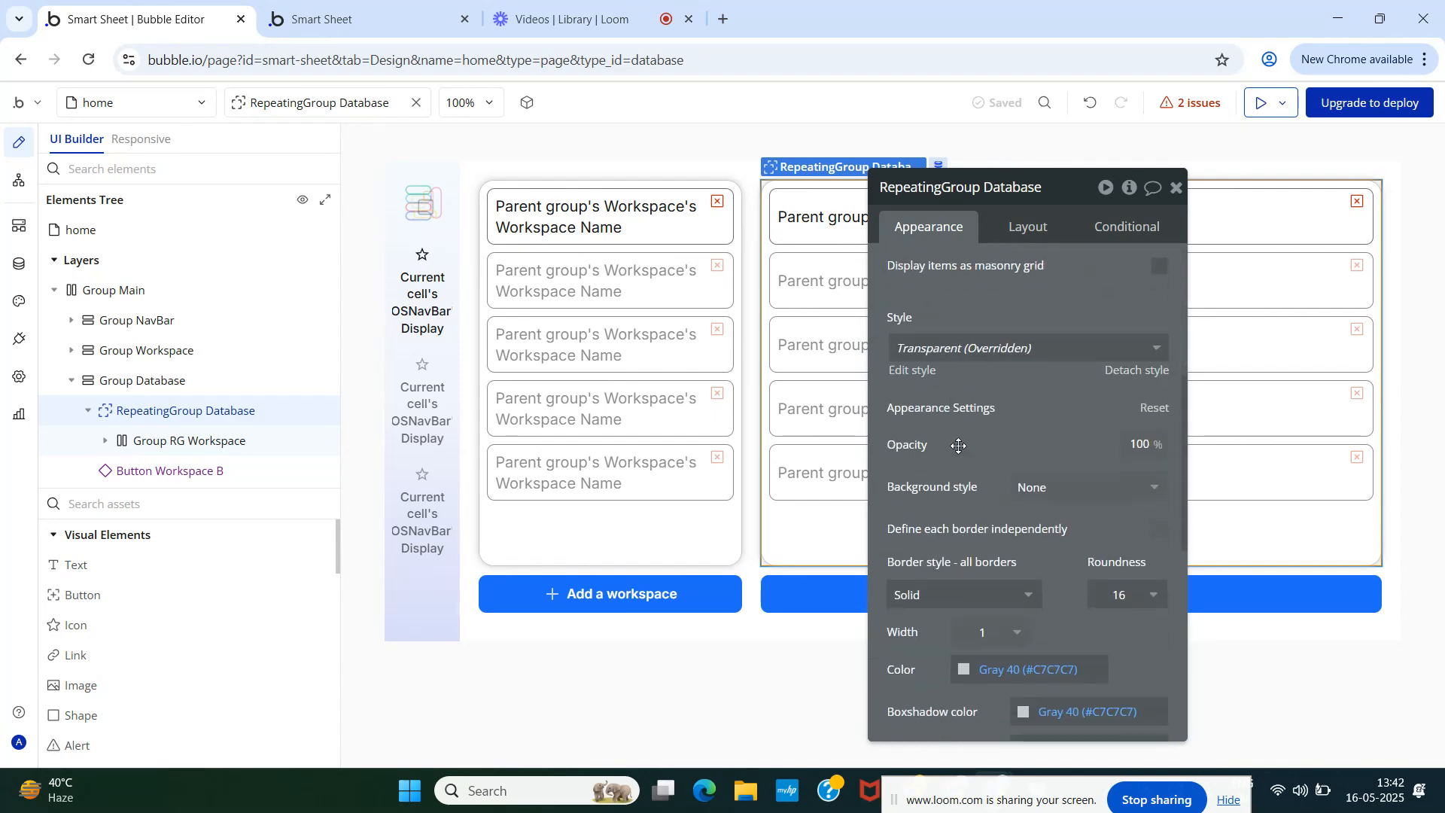
{"action": "scroll", "coordinate": [958, 446], "scroll_direction": "down", "scroll_amount": 1}
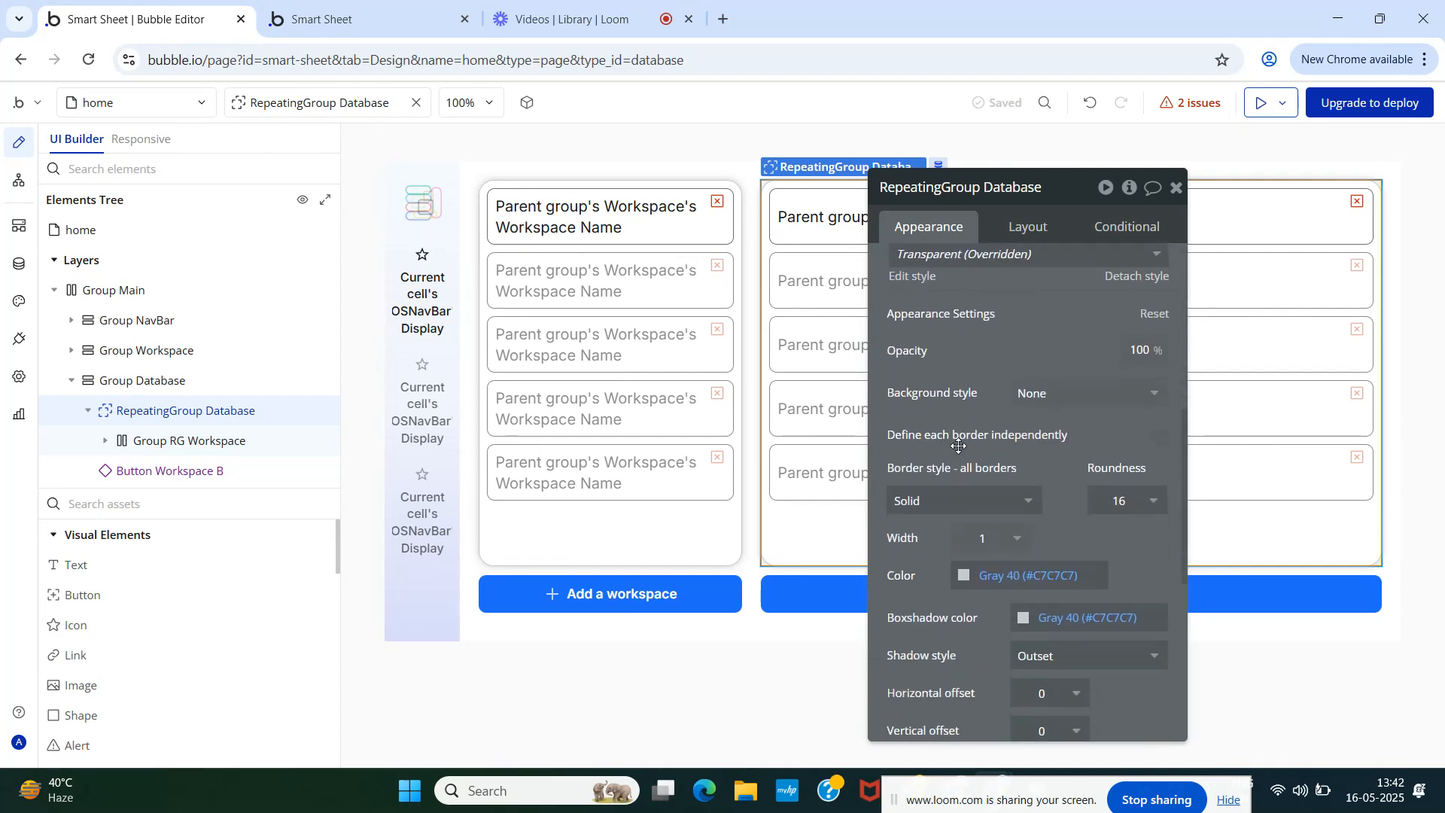
{"action": "scroll", "coordinate": [958, 445], "scroll_direction": "up", "scroll_amount": 3}
{"action": "scroll", "coordinate": [979, 449], "scroll_direction": "down", "scroll_amount": 2}
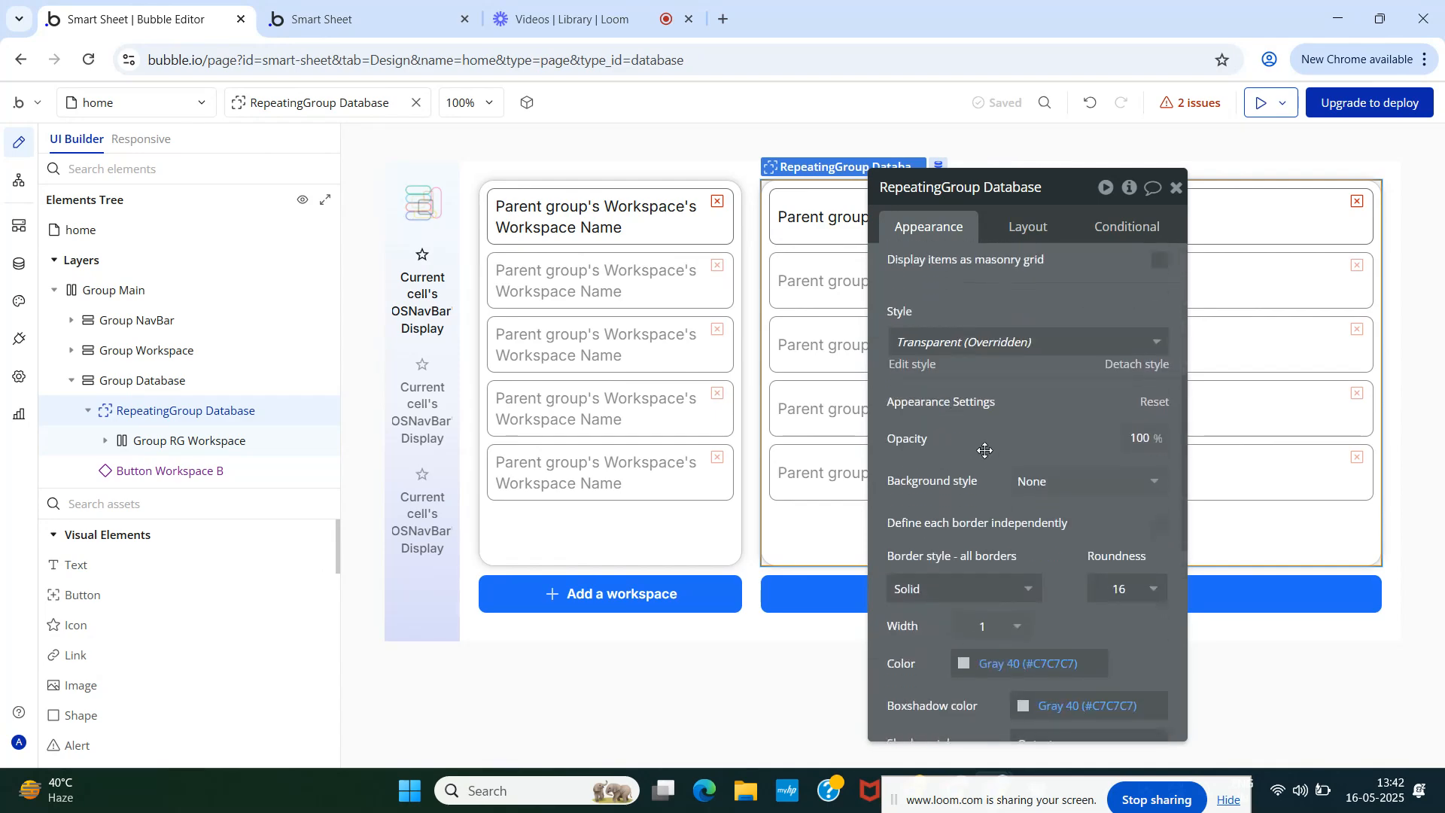
{"action": "scroll", "coordinate": [985, 450], "scroll_direction": "down", "scroll_amount": 2}
{"action": "scroll", "coordinate": [983, 450], "scroll_direction": "up", "scroll_amount": 7}
{"action": "left_click", "coordinate": [1177, 186]}
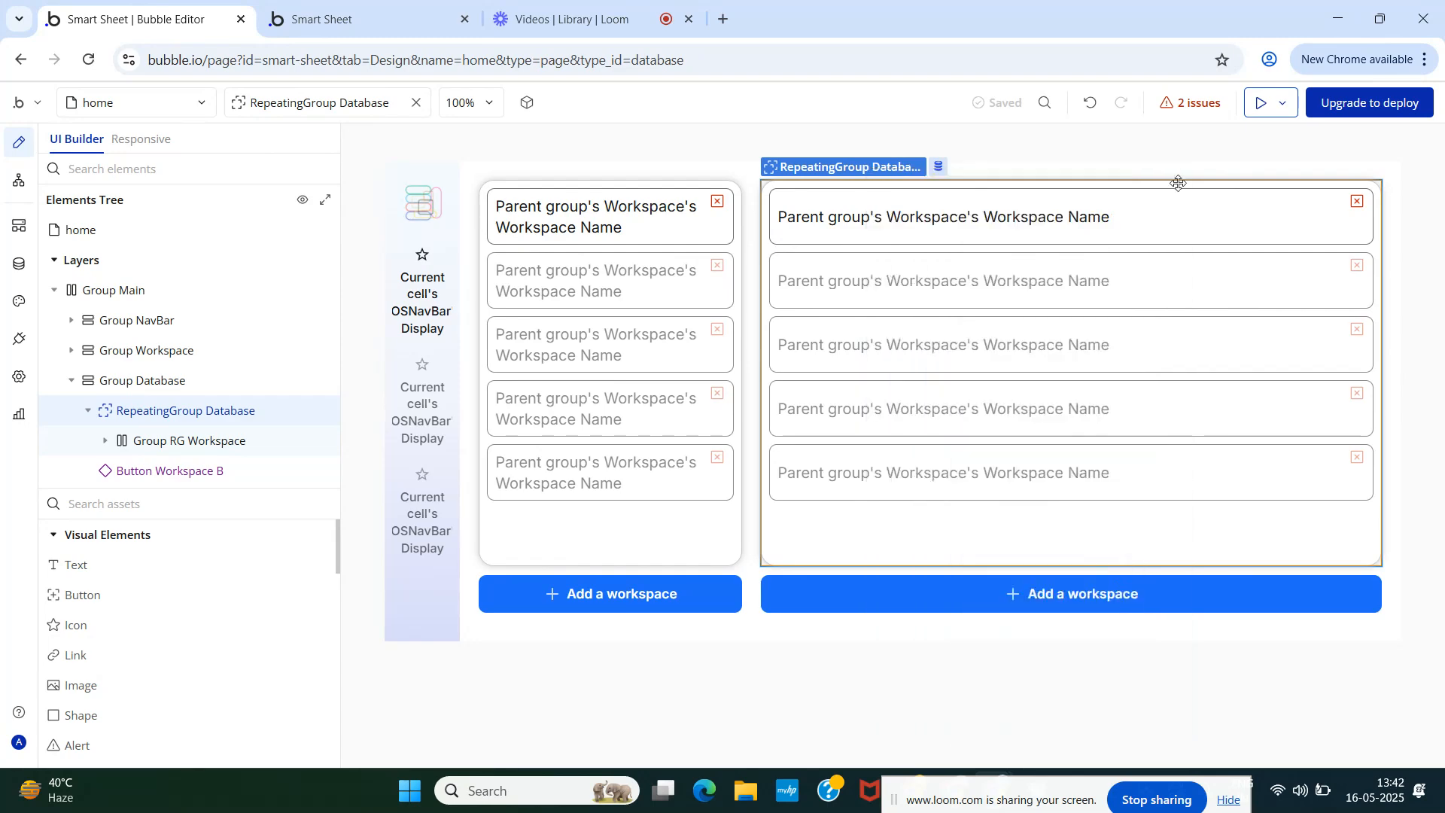
{"action": "left_click", "coordinate": [346, 7]}
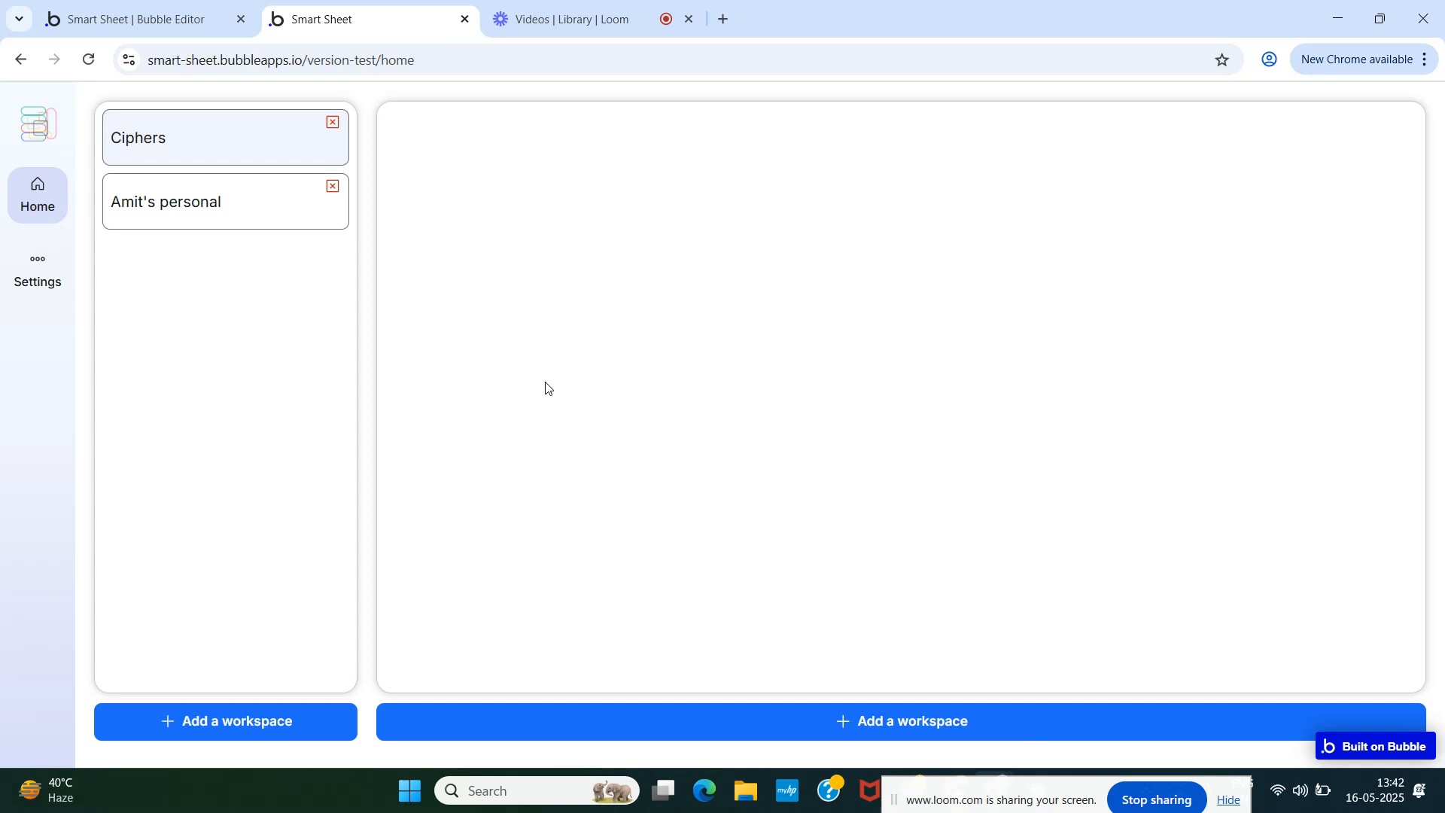
- Wrap RepeatingGroup Database in a new column container inside Group Database
{"action": "left_click", "coordinate": [121, 11]}
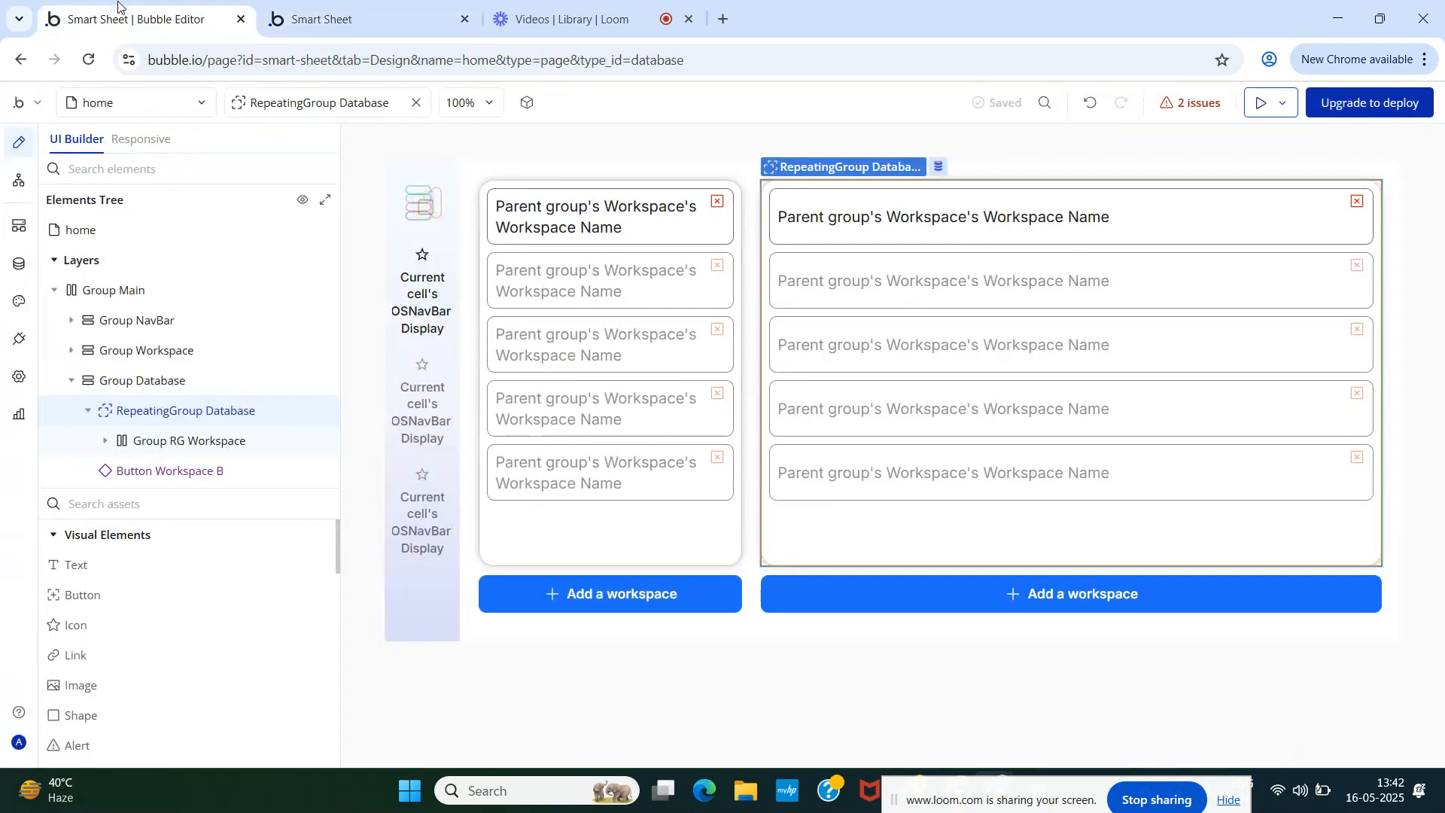
{"action": "mouse_move", "coordinate": [166, 415]}
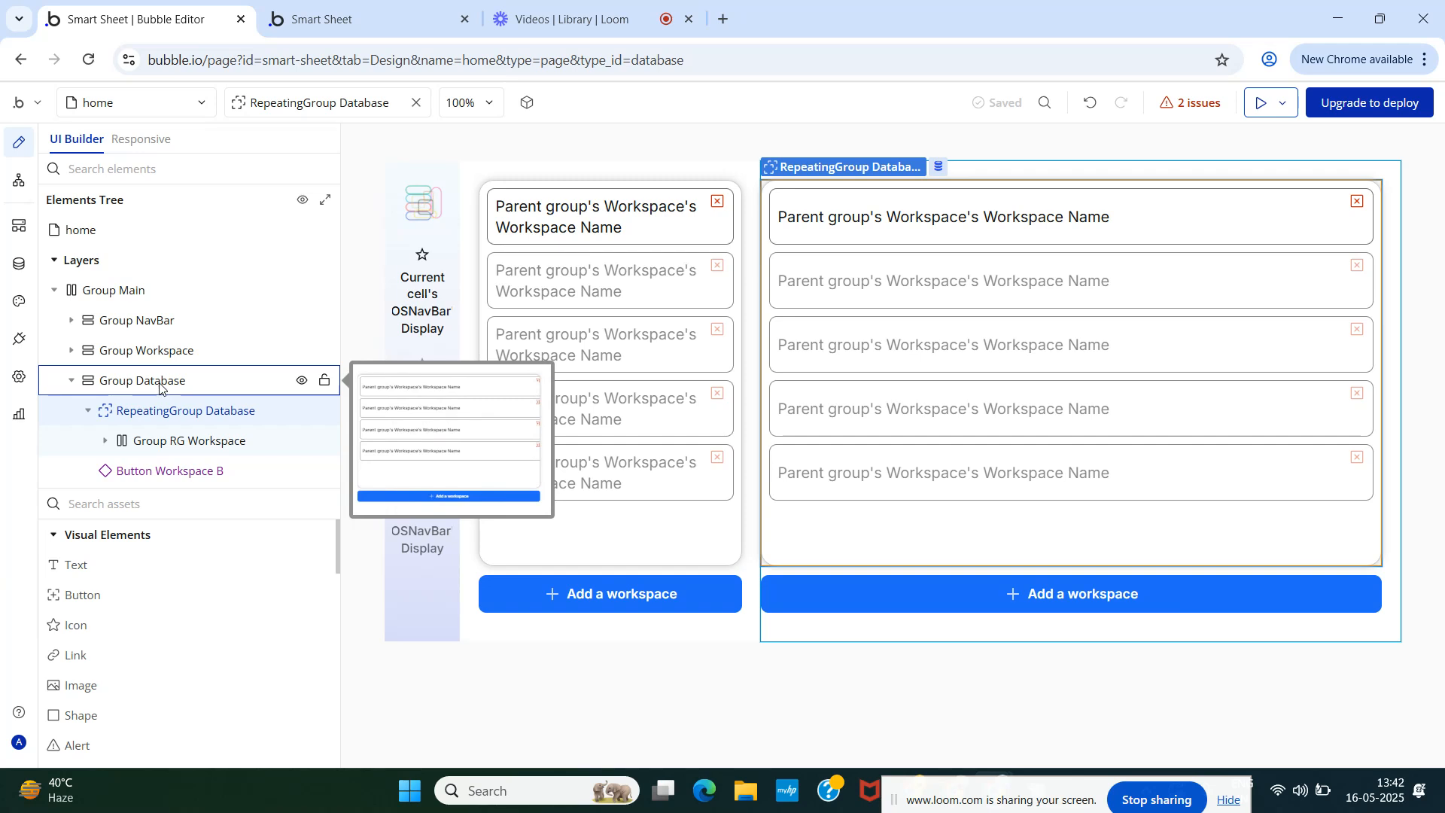
{"action": "left_click", "coordinate": [160, 386]}
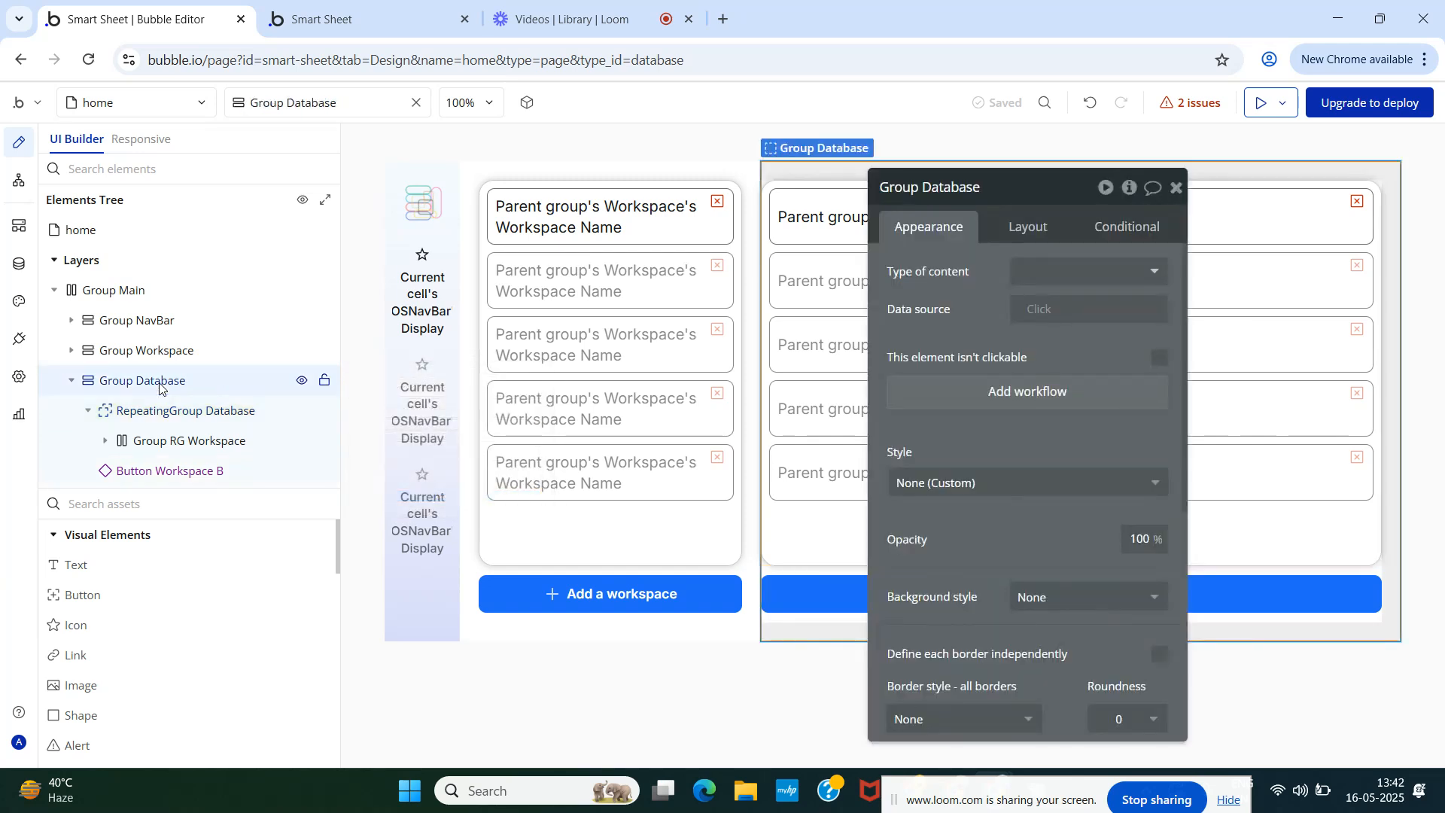
{"action": "left_click", "coordinate": [161, 410]}
{"action": "right_click", "coordinate": [160, 410]}
{"action": "mouse_move", "coordinate": [436, 505]}
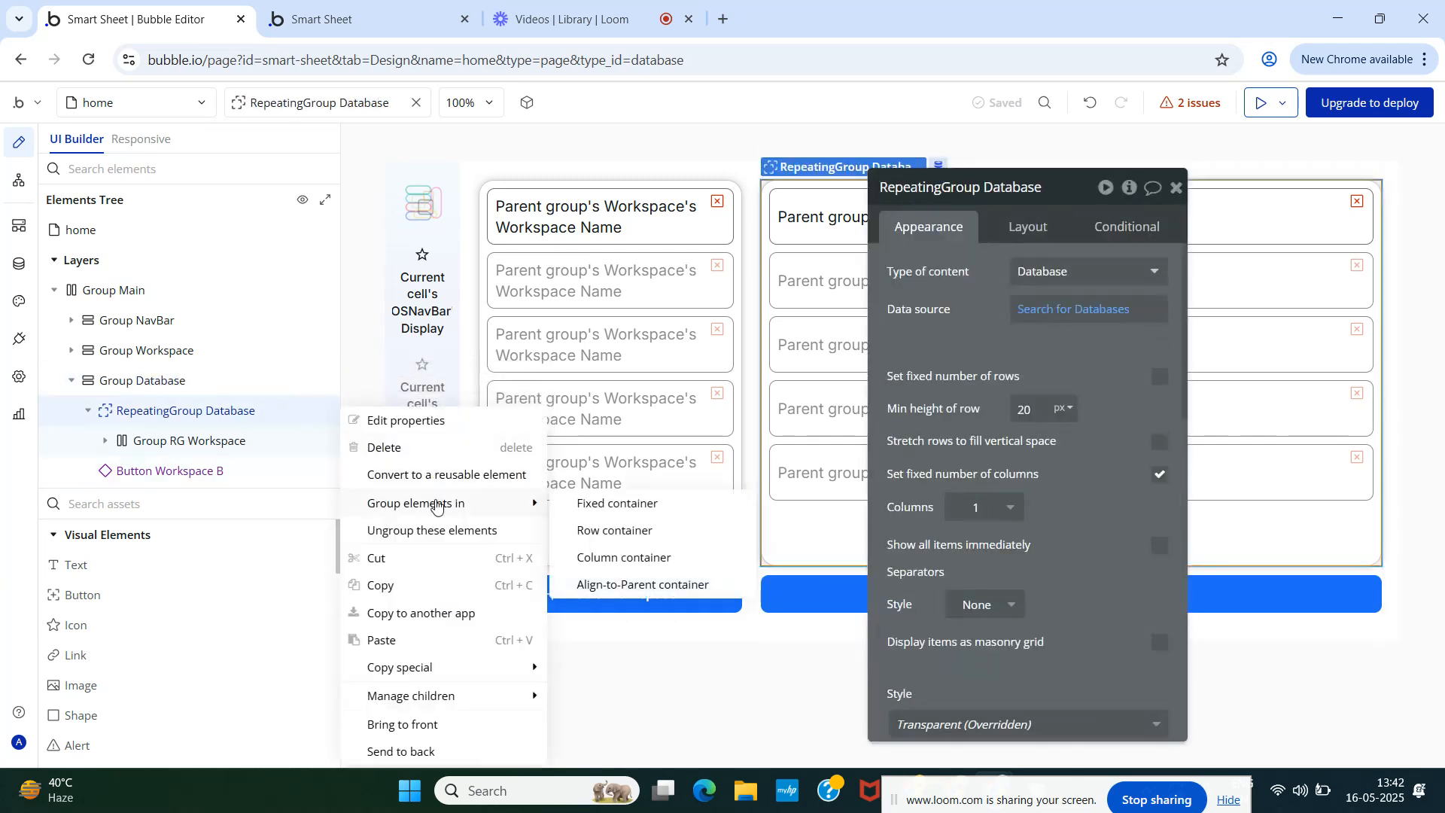
{"action": "left_click", "coordinate": [619, 557]}
- Rename the new Group F to Group Database Main
{"action": "left_click", "coordinate": [946, 191]}
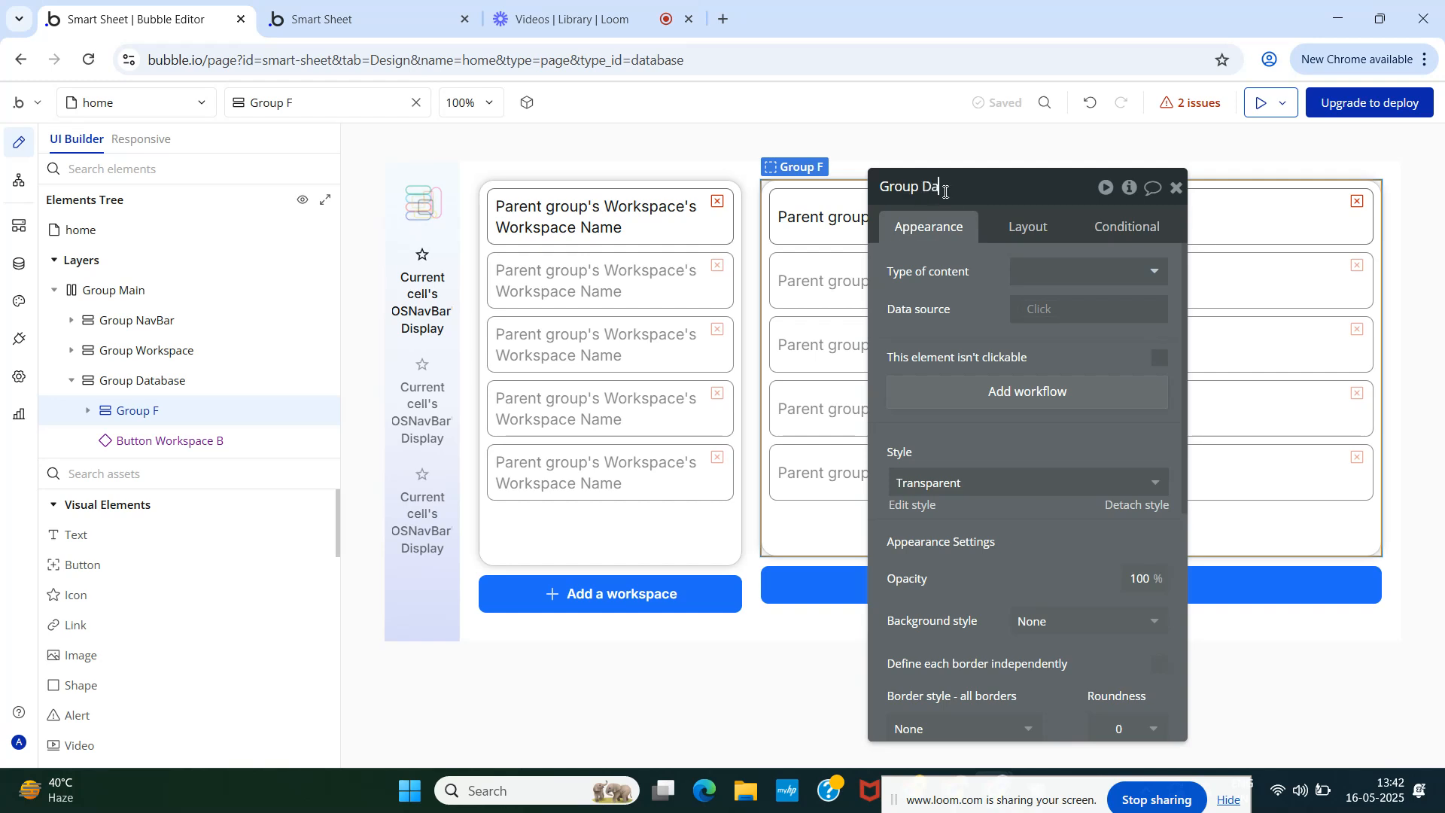
{"action": "type", "text": "Group Database Main"}
{"action": "left_click", "coordinate": [946, 286]}
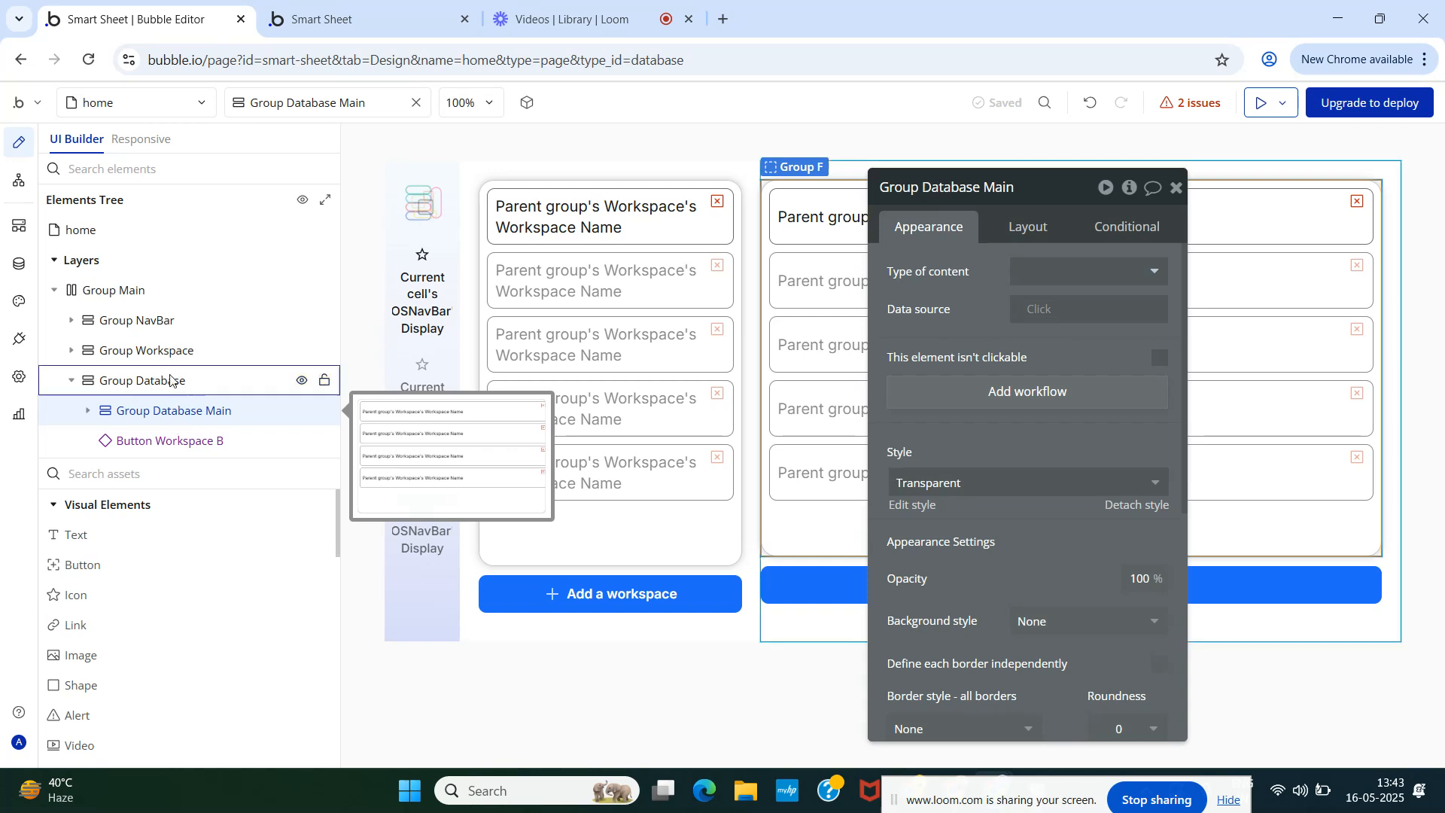
- Uncheck 'Fit height to content' on Group Database Main and confirm the full-height column in the preview
{"action": "scroll", "coordinate": [1044, 481], "scroll_direction": "down", "scroll_amount": 4}
{"action": "scroll", "coordinate": [1042, 490], "scroll_direction": "up", "scroll_amount": 4}
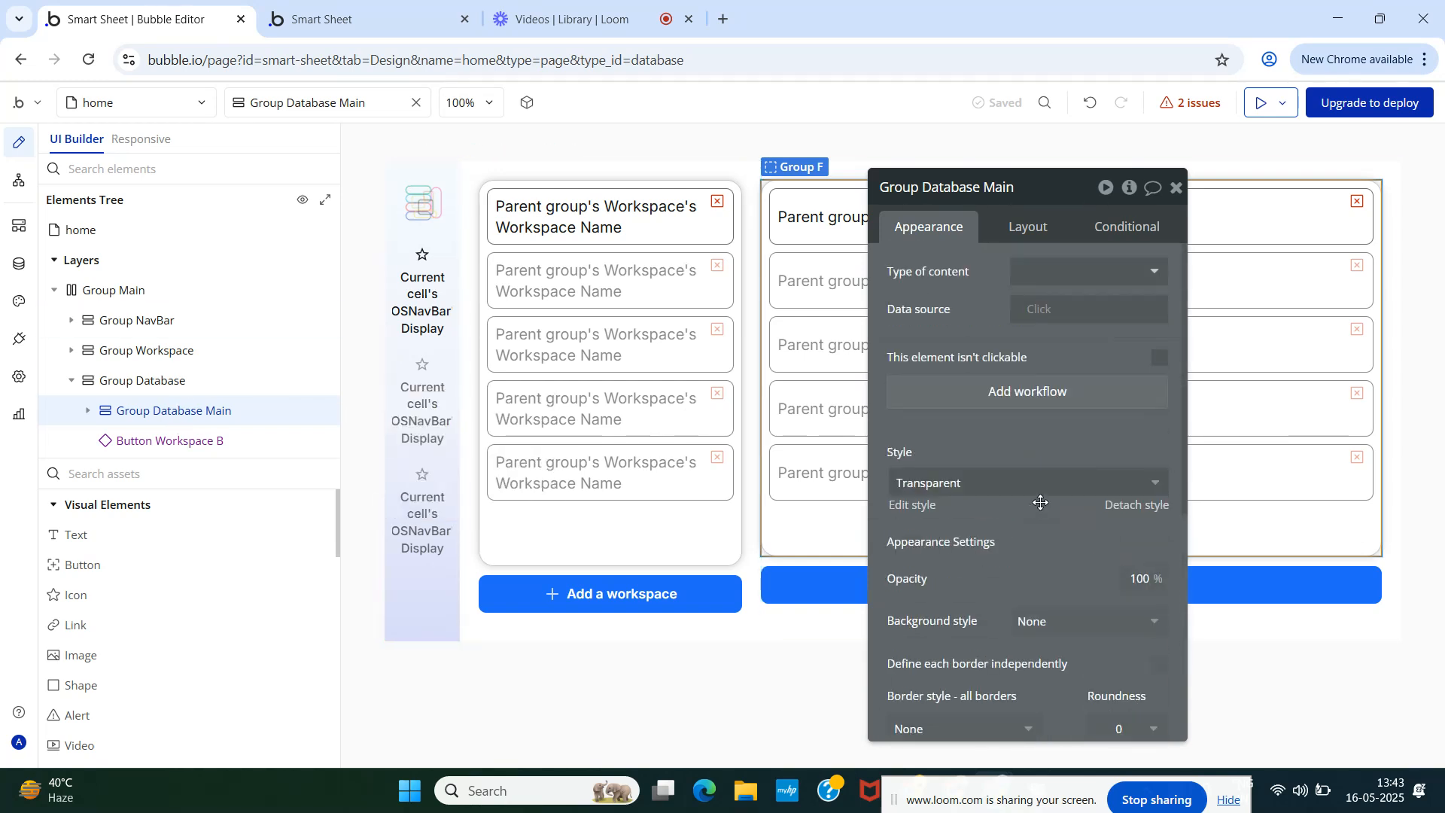
{"action": "left_click", "coordinate": [1032, 230]}
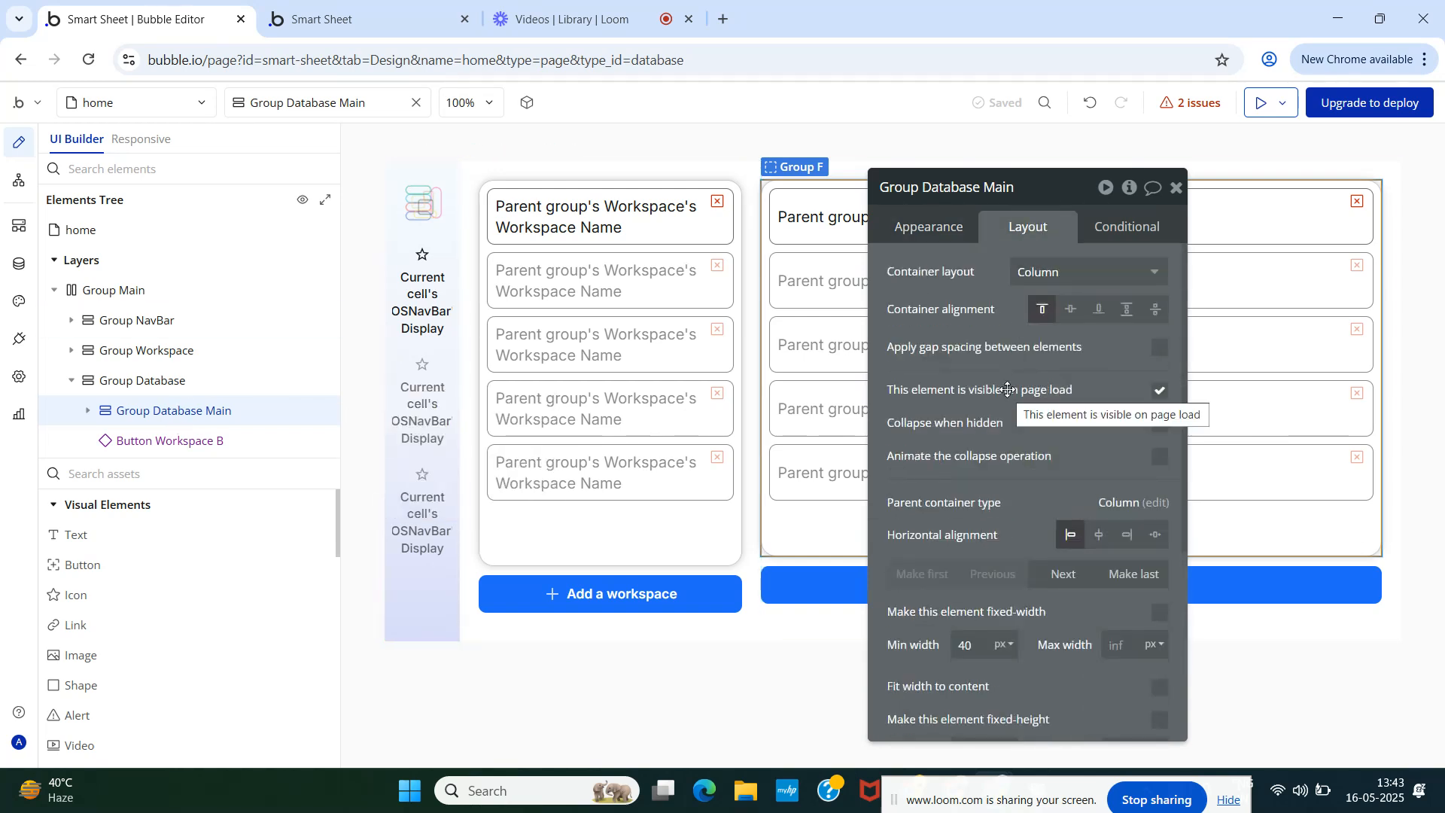
{"action": "scroll", "coordinate": [1007, 397], "scroll_direction": "down", "scroll_amount": 3}
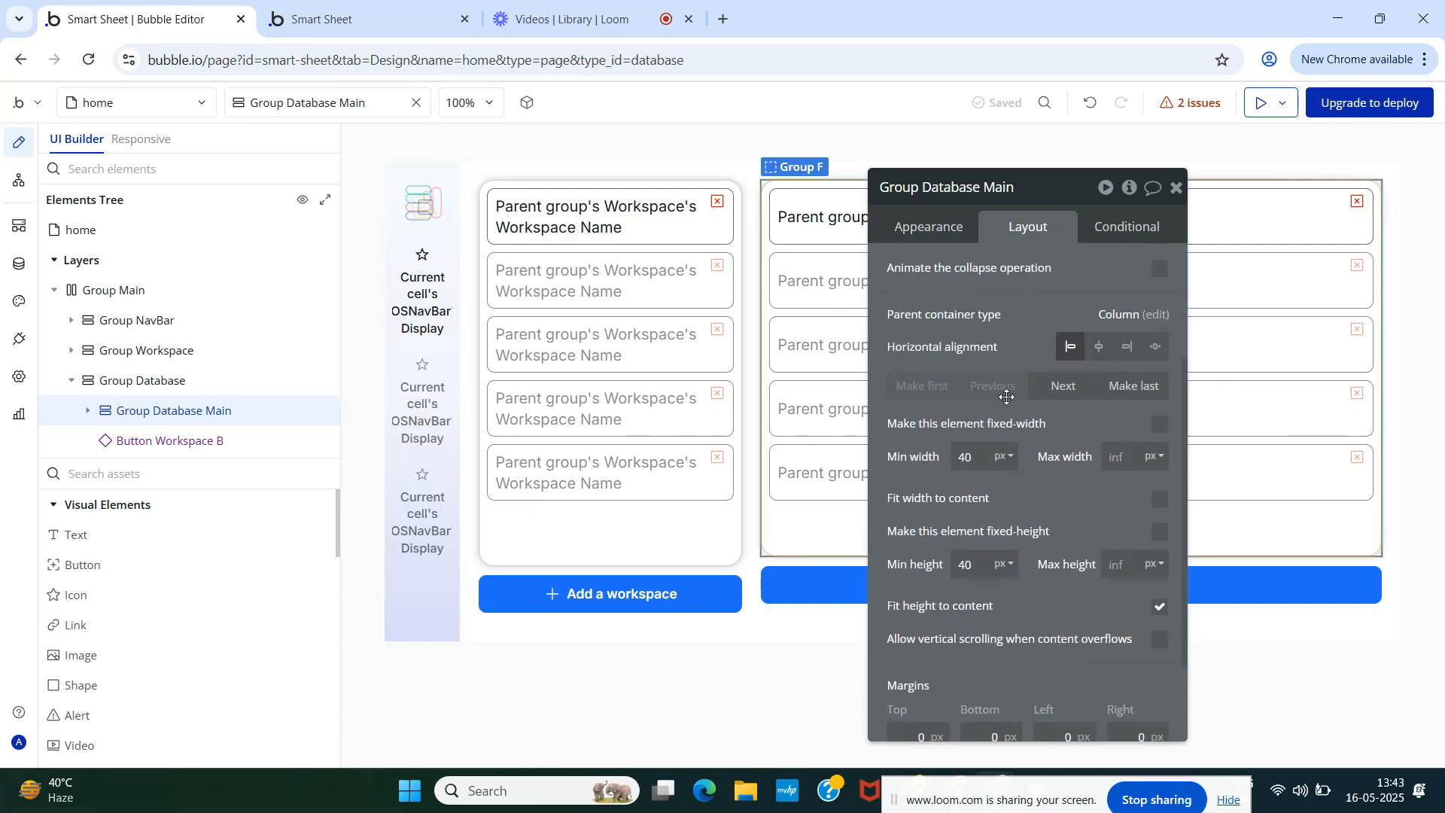
{"action": "left_click", "coordinate": [363, 13]}
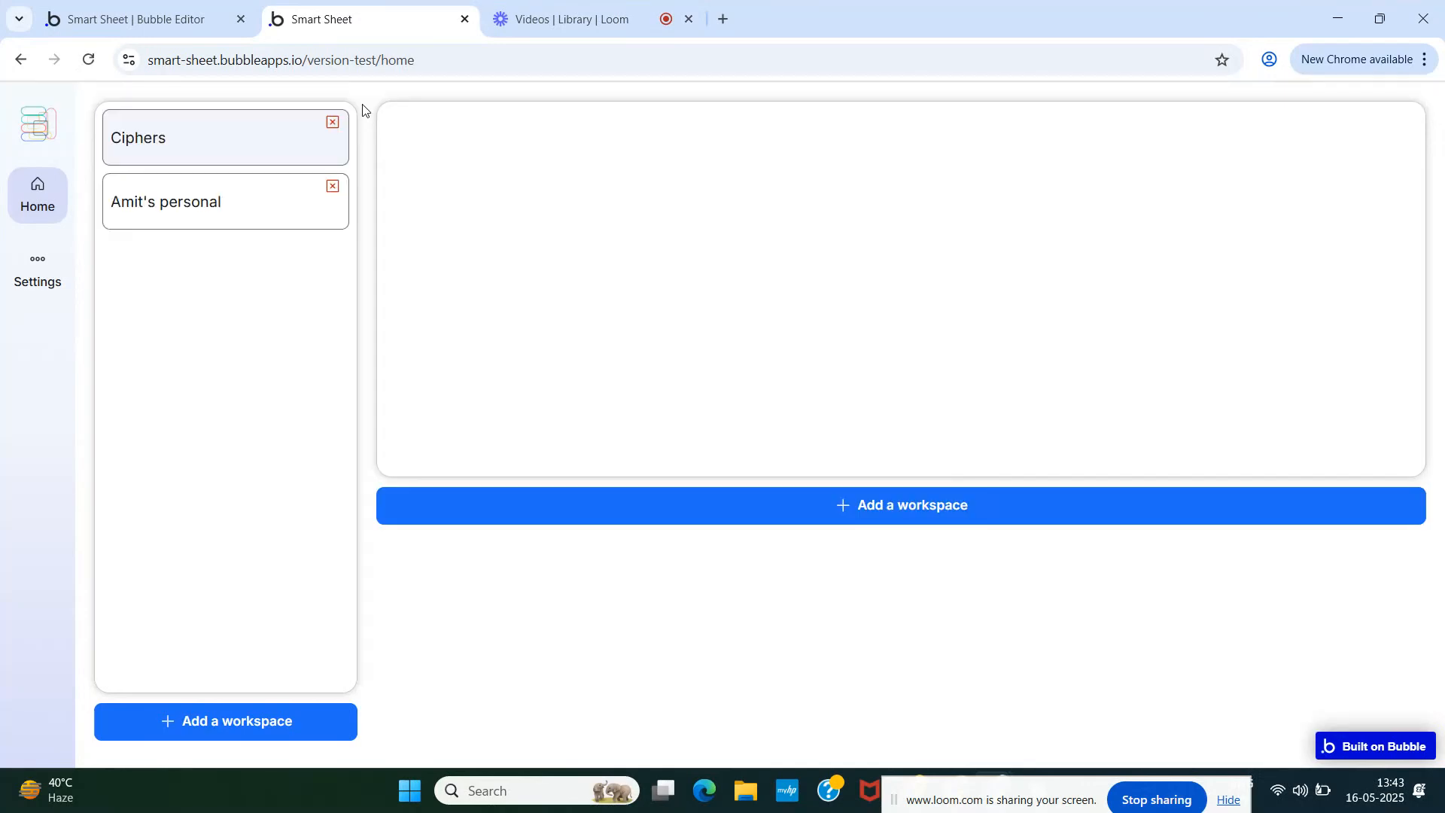
{"action": "left_click", "coordinate": [167, 19]}
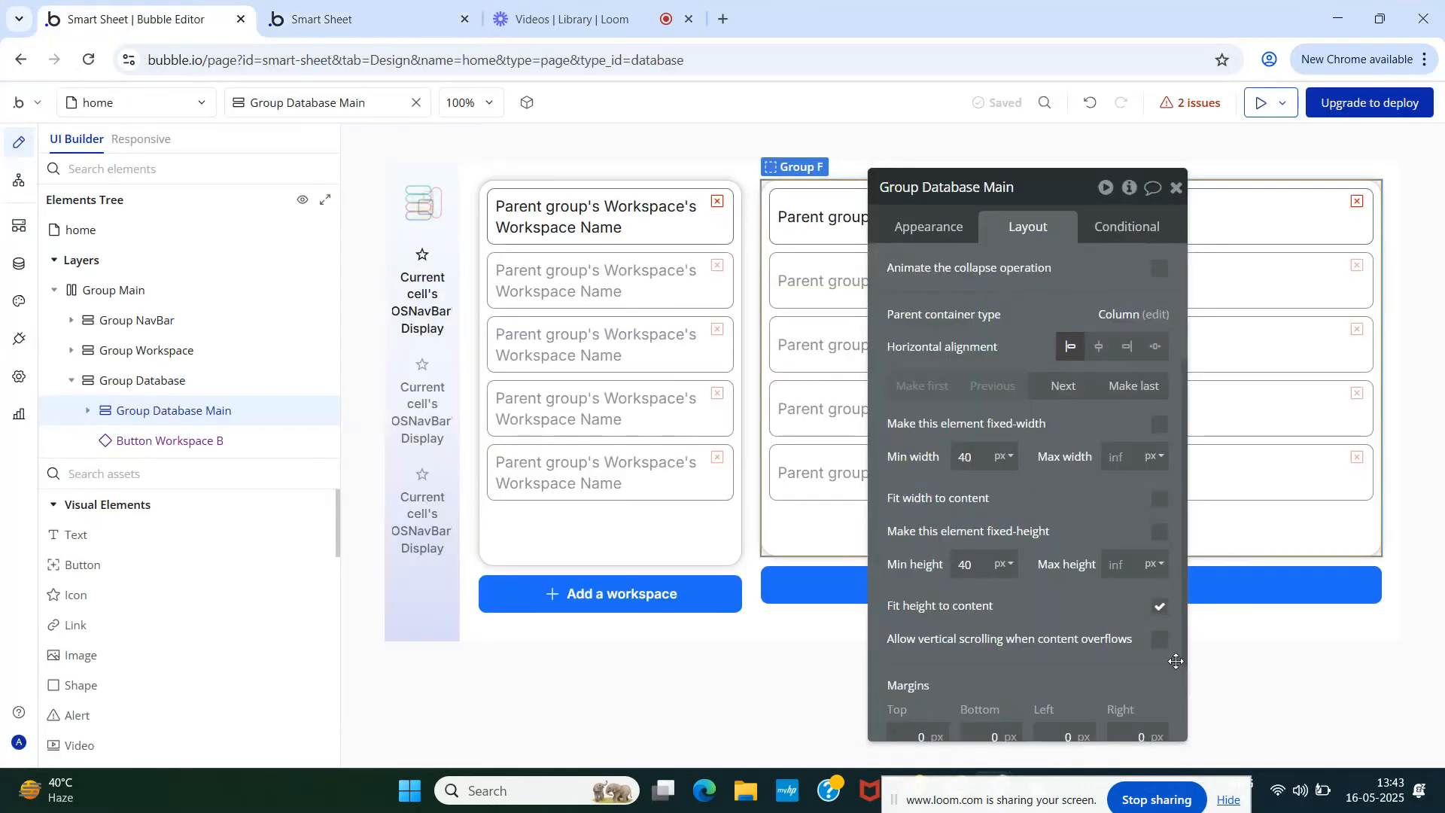
{"action": "left_click", "coordinate": [1160, 606]}
{"action": "left_click", "coordinate": [331, 19]}
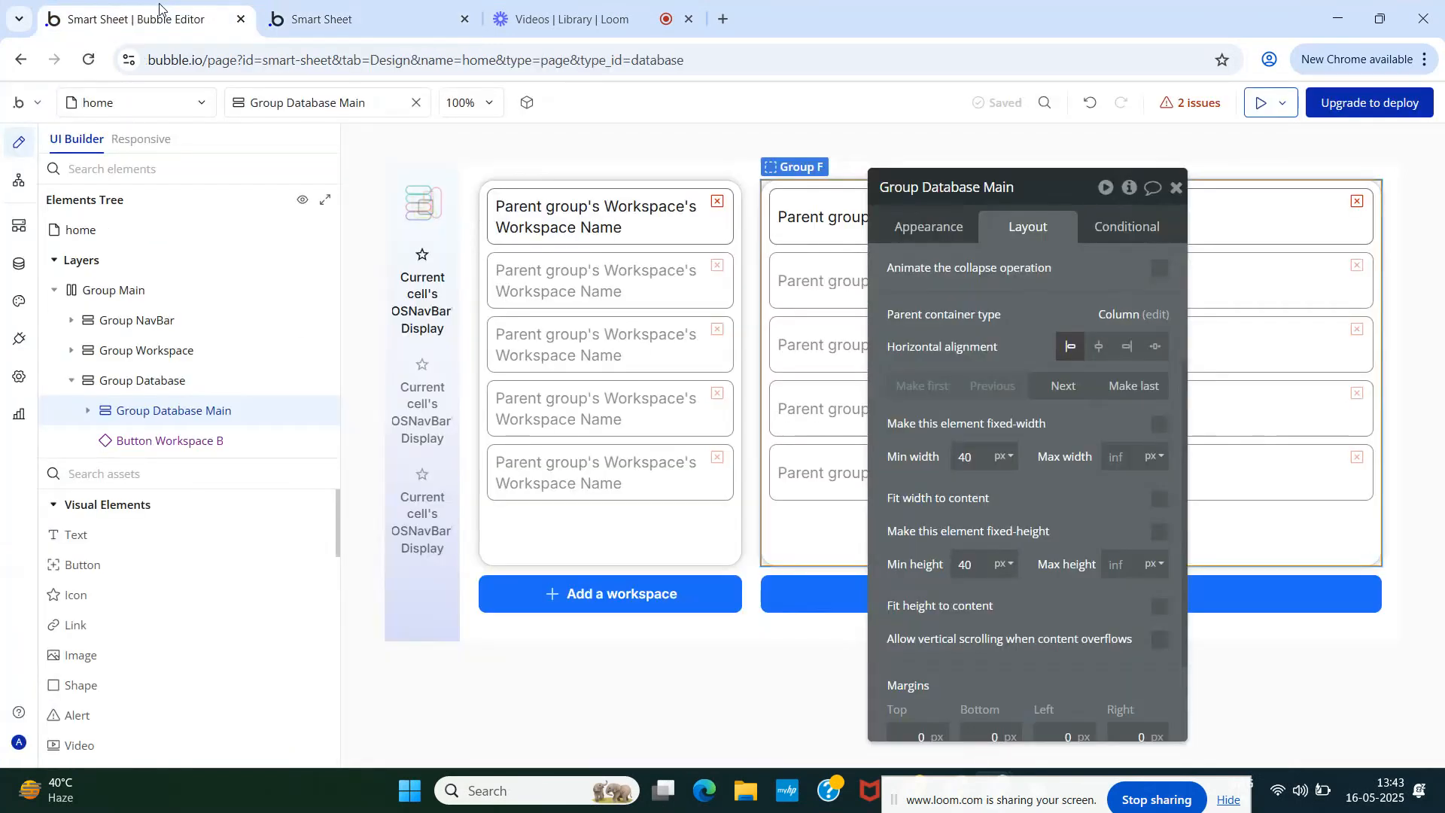
{"action": "left_click", "coordinate": [150, 19]}
{"action": "left_click", "coordinate": [88, 412]}
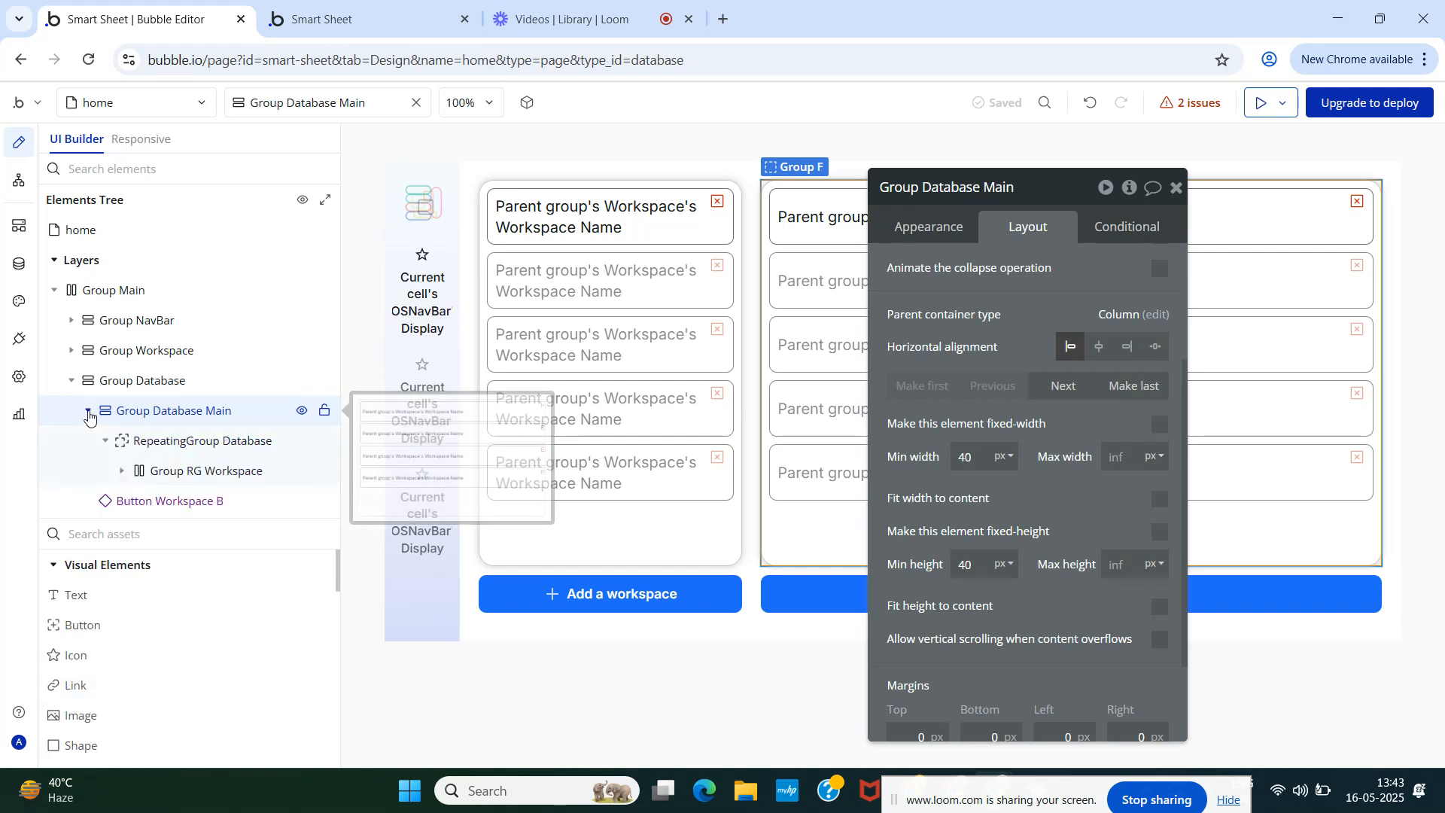
- Check RepeatingGroup Database's border styling, then go back to Group Database Main's appearance settings
{"action": "left_click", "coordinate": [938, 220]}
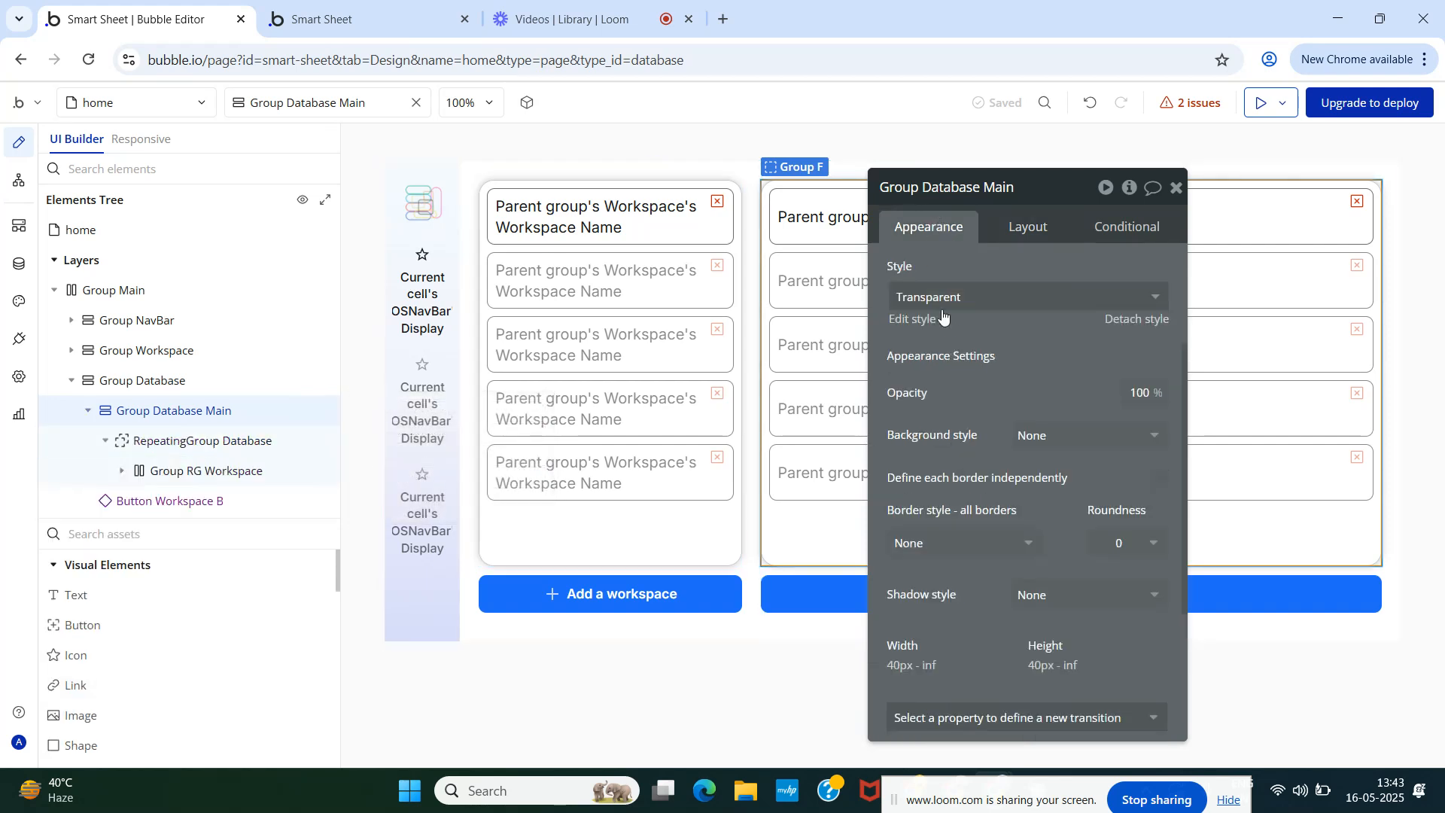
{"action": "scroll", "coordinate": [984, 454], "scroll_direction": "down", "scroll_amount": 3}
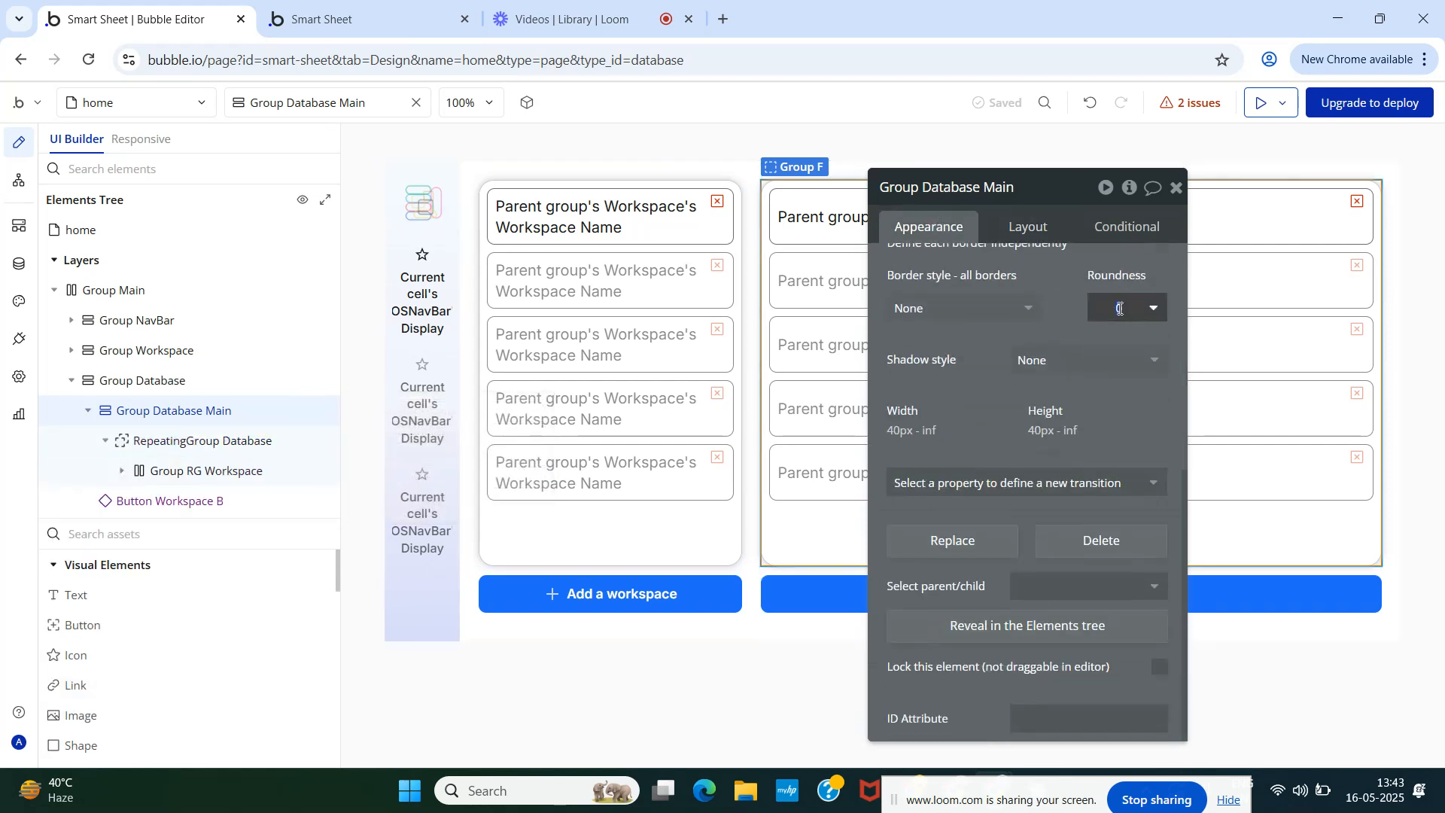
{"action": "left_click", "coordinate": [202, 441]}
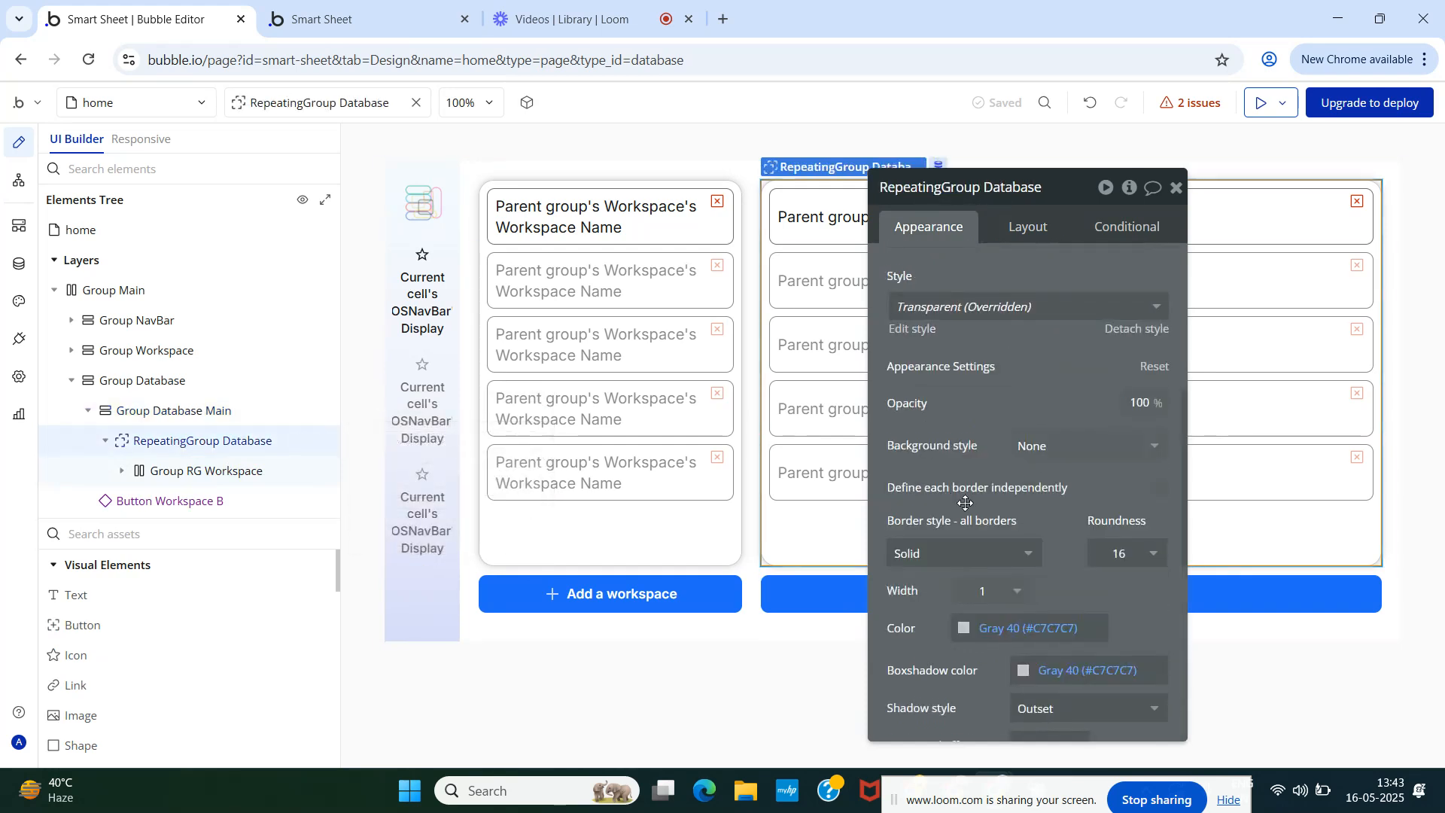
{"action": "scroll", "coordinate": [966, 502], "scroll_direction": "down", "scroll_amount": 3}
{"action": "left_click", "coordinate": [155, 410]}
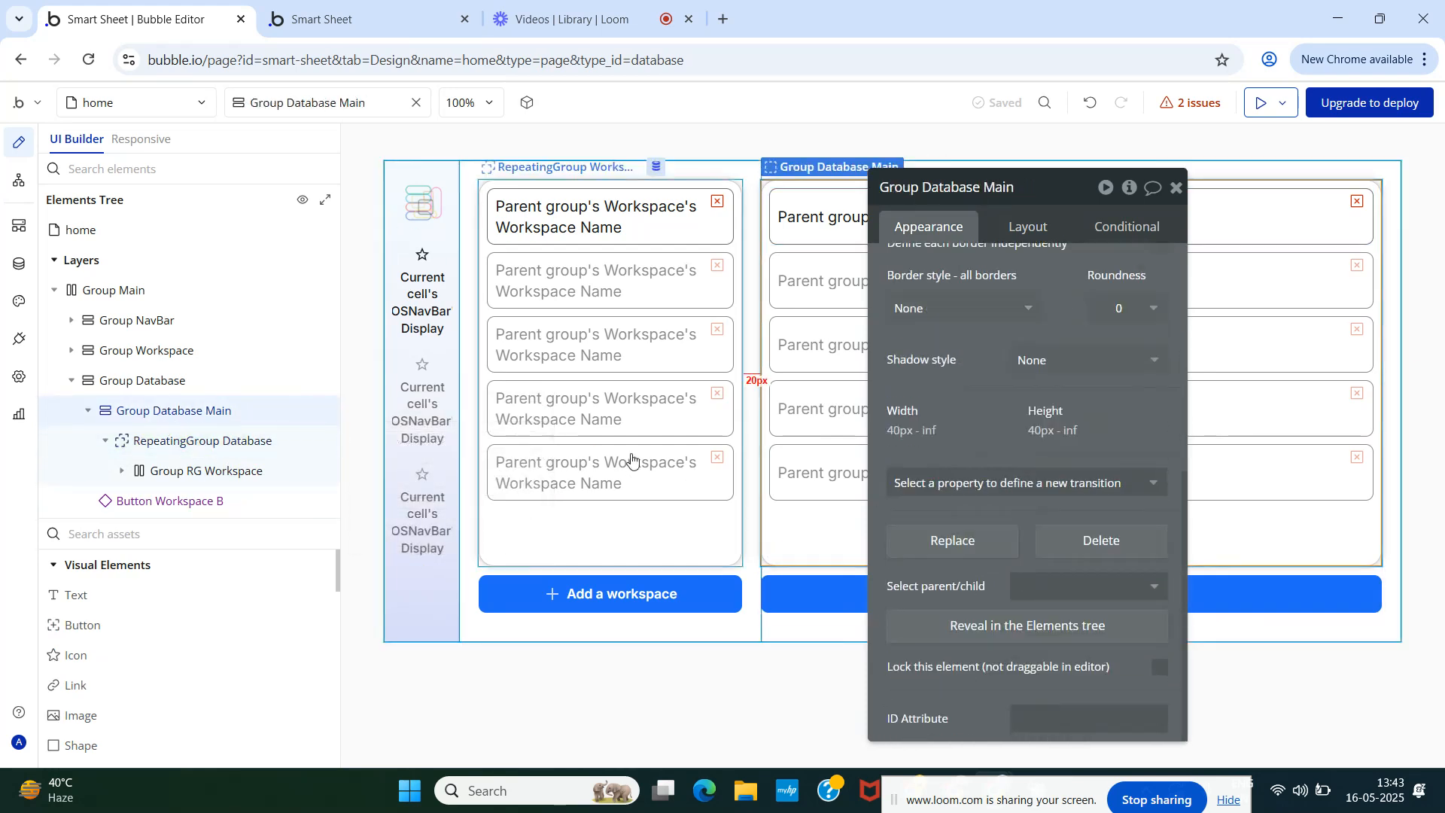
- Give Group Database Main roundness 16 and a solid Gray 40 border
{"action": "left_click", "coordinate": [1123, 309]}
{"action": "left_click", "coordinate": [1124, 309]}
{"action": "left_click", "coordinate": [1124, 308]}
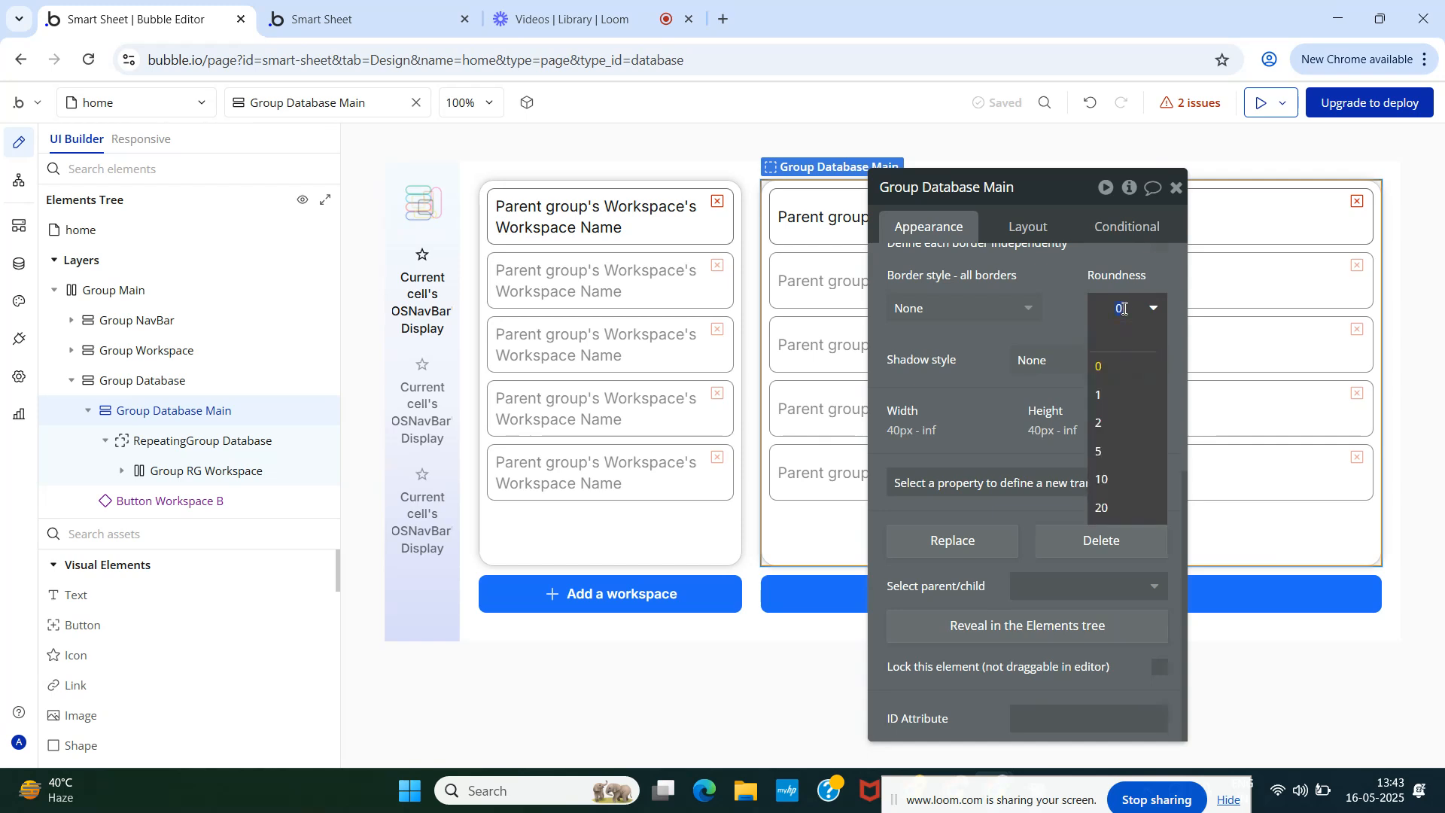
{"action": "type", "text": "16"}
{"action": "left_click", "coordinate": [968, 310]}
{"action": "left_click", "coordinate": [937, 393]}
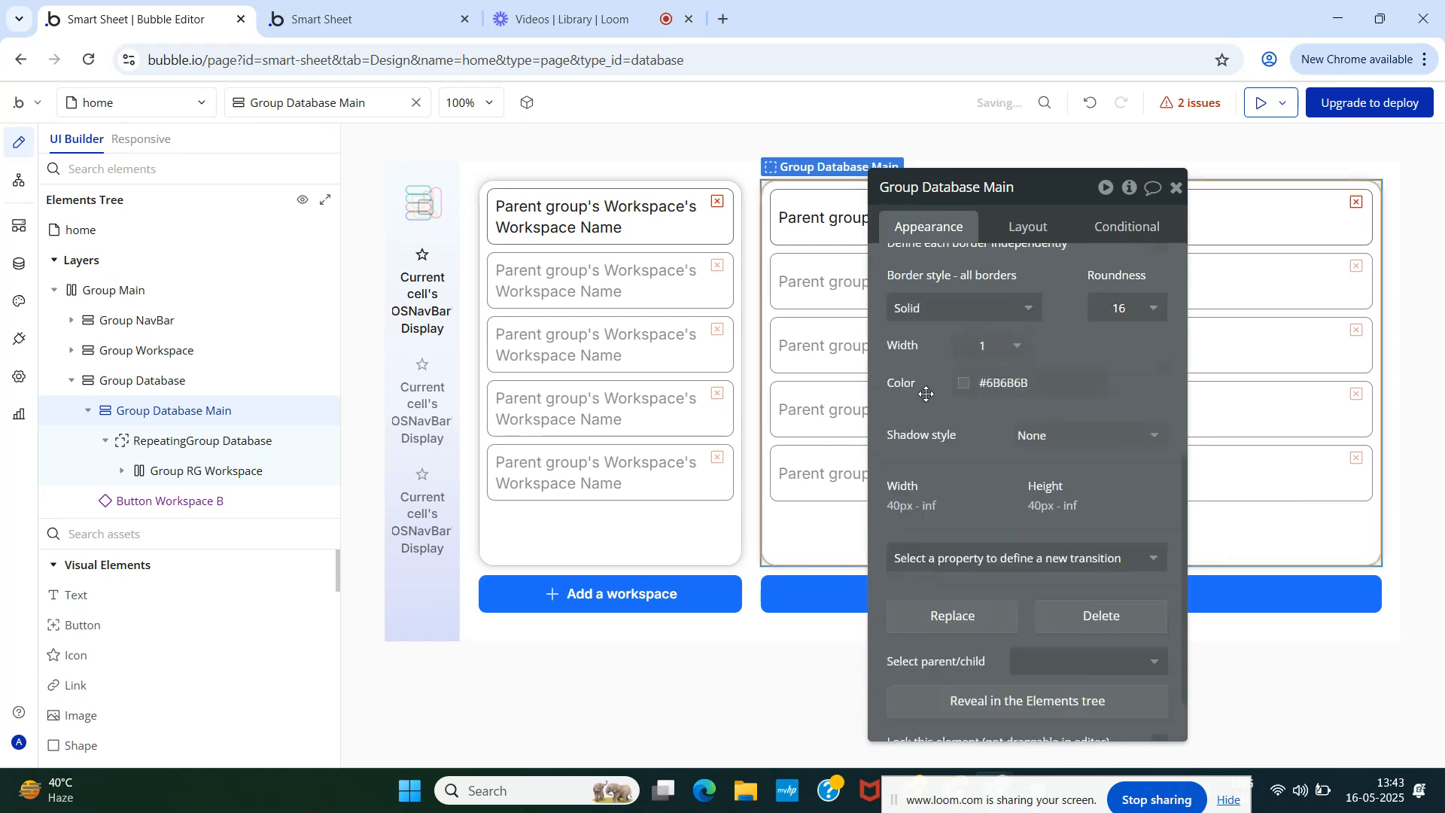
{"action": "left_click", "coordinate": [962, 384]}
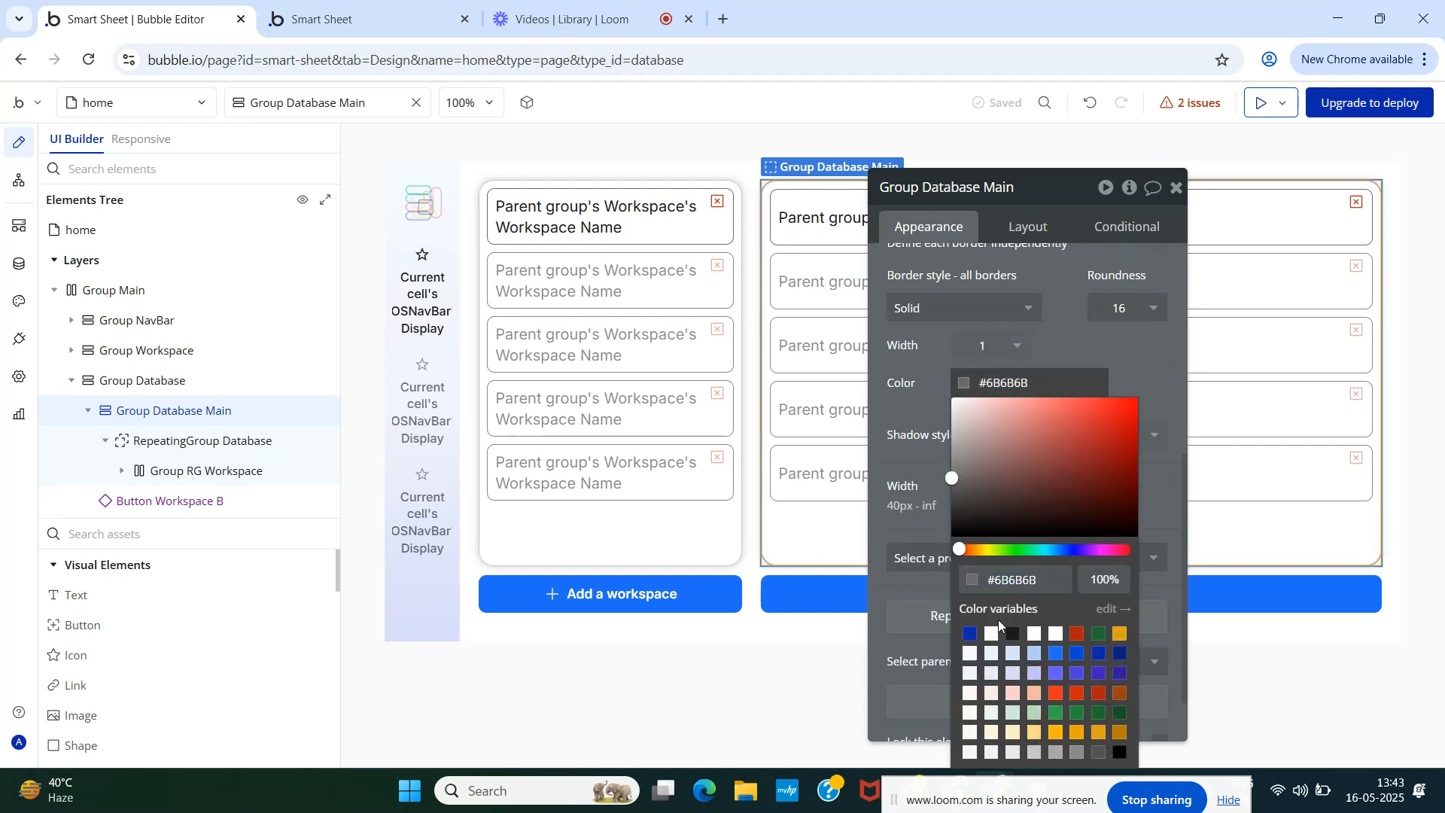
{"action": "left_click", "coordinate": [1033, 752]}
{"action": "left_click", "coordinate": [909, 425]}
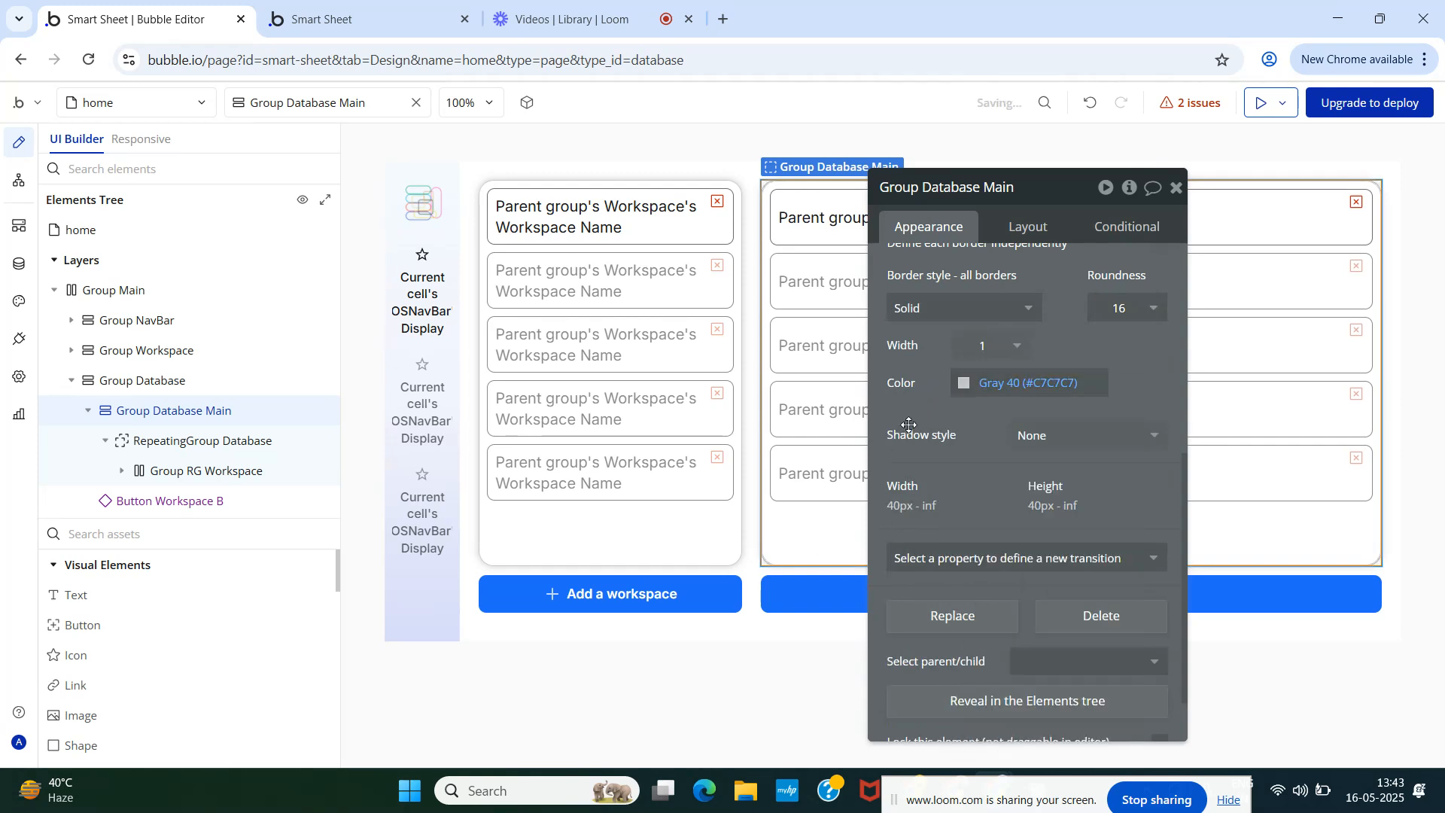
- Add a centred Gray 40 outset shadow with 0 offsets, then reload the preview
{"action": "left_click", "coordinate": [1052, 435]}
{"action": "left_click", "coordinate": [1046, 518]}
{"action": "left_click", "coordinate": [1045, 503]}
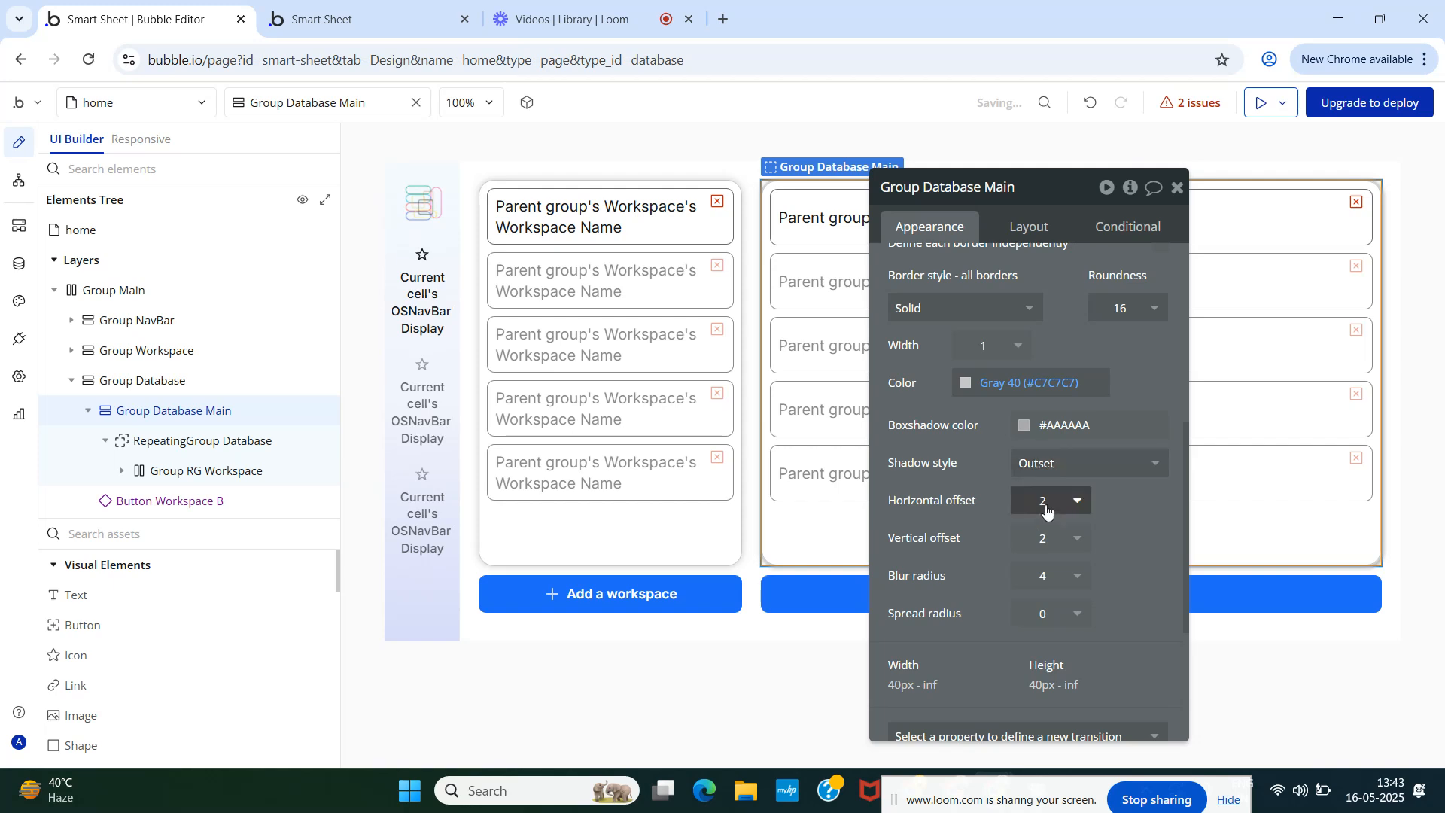
{"action": "left_click", "coordinate": [1046, 537]}
{"action": "type", "text": "0"}
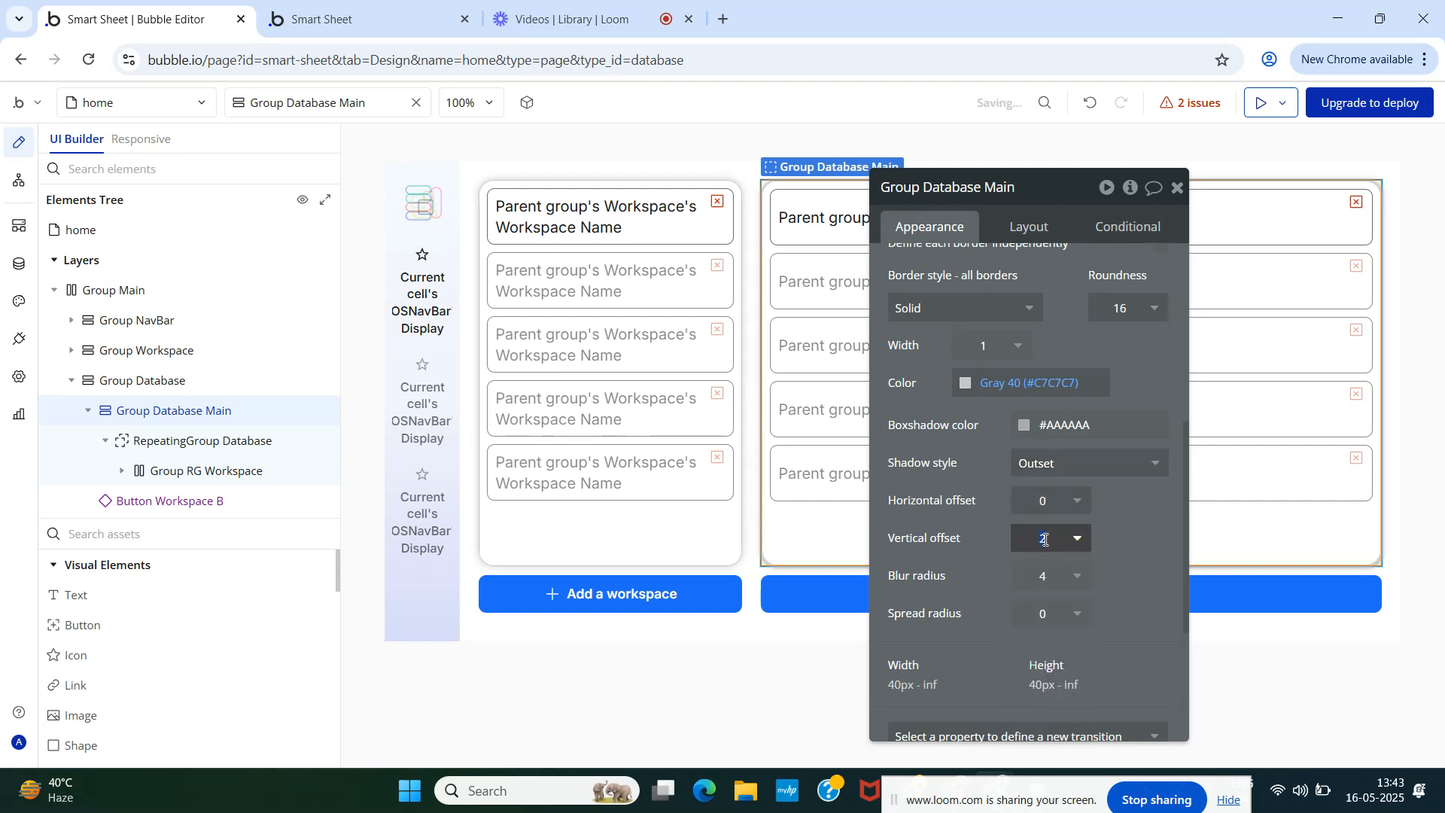
{"action": "left_click", "coordinate": [1046, 577]}
{"action": "left_click", "coordinate": [1028, 426]}
{"action": "left_click", "coordinate": [1093, 745]}
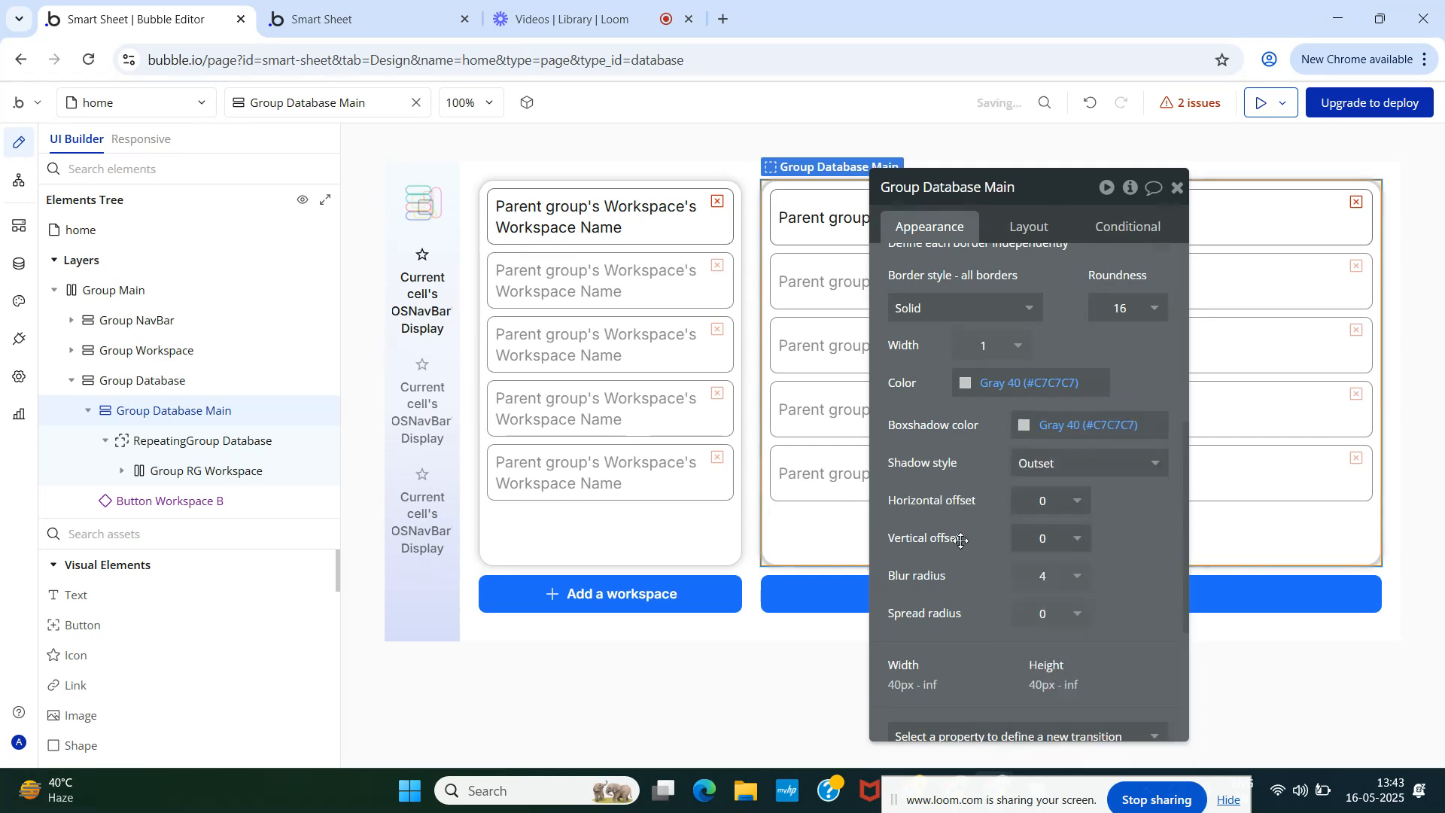
{"action": "left_click", "coordinate": [324, 19]}
{"action": "key", "text": "F5"}
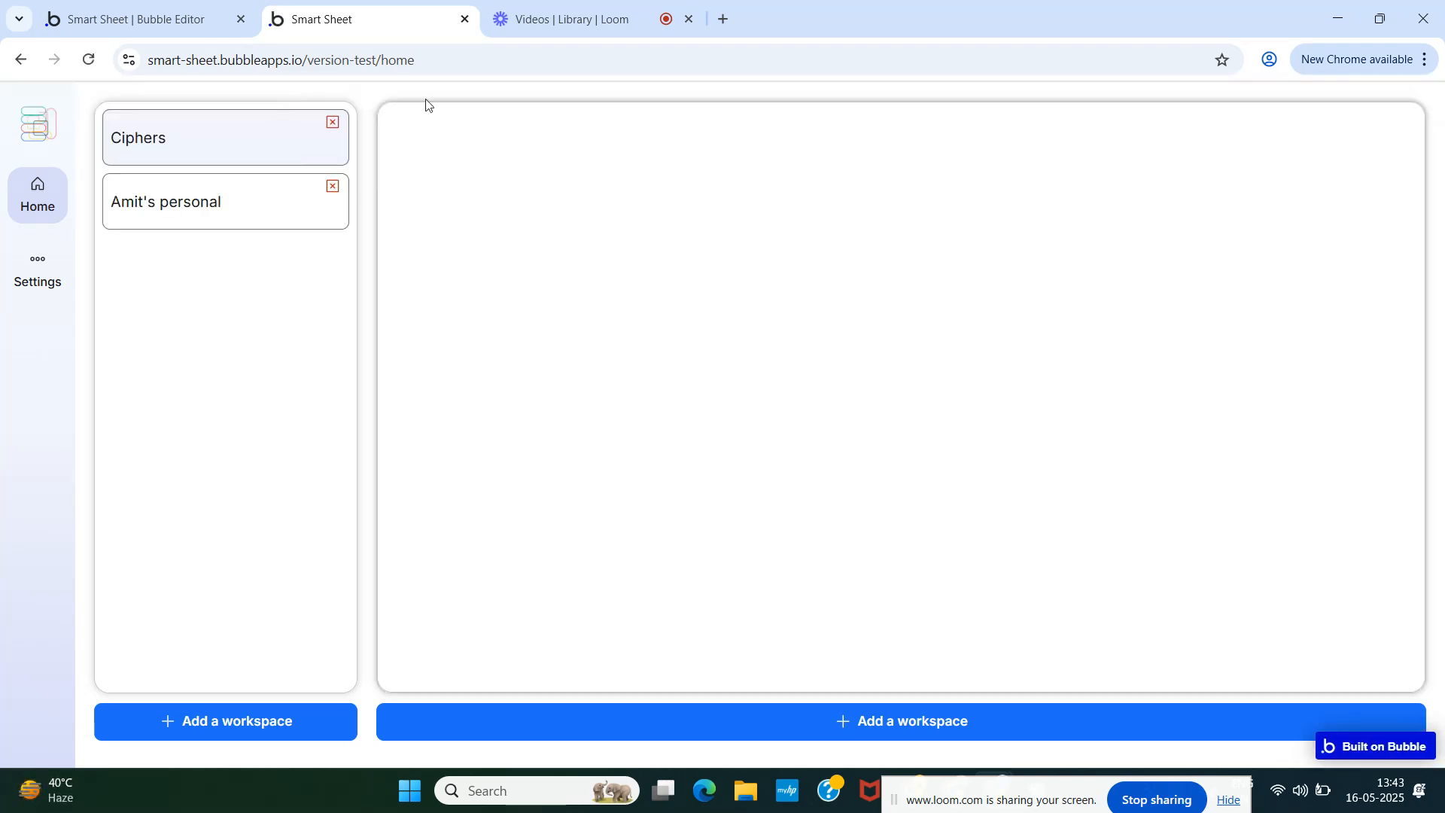
- Set RepeatingGroup Database's border to None, roundness to 0 and shadow to None, then reload the preview
{"action": "left_click", "coordinate": [135, 19]}
{"action": "left_click", "coordinate": [169, 445]}
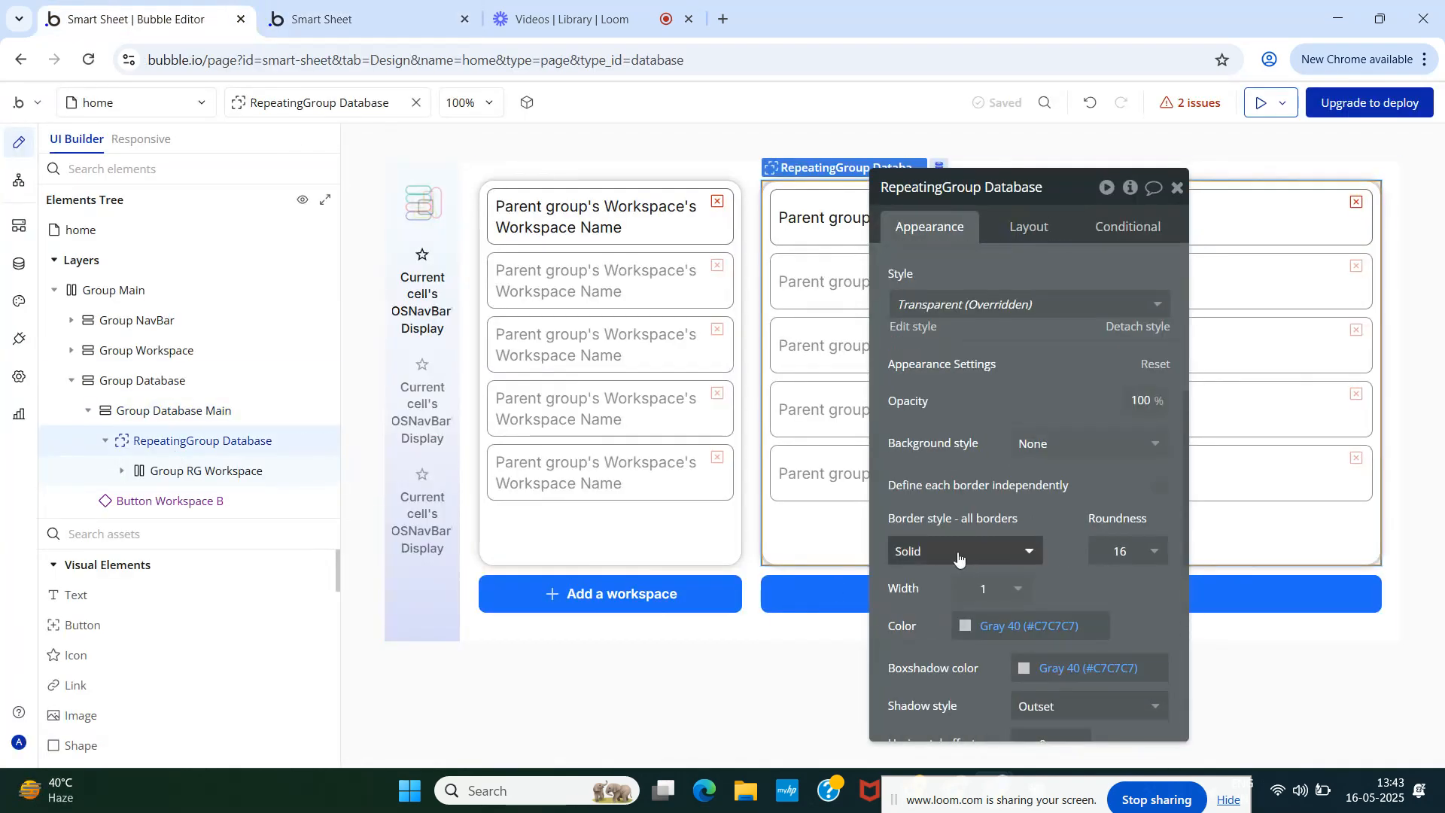
{"action": "left_click", "coordinate": [963, 551]}
{"action": "left_click", "coordinate": [971, 607]}
{"action": "left_click", "coordinate": [1127, 560]}
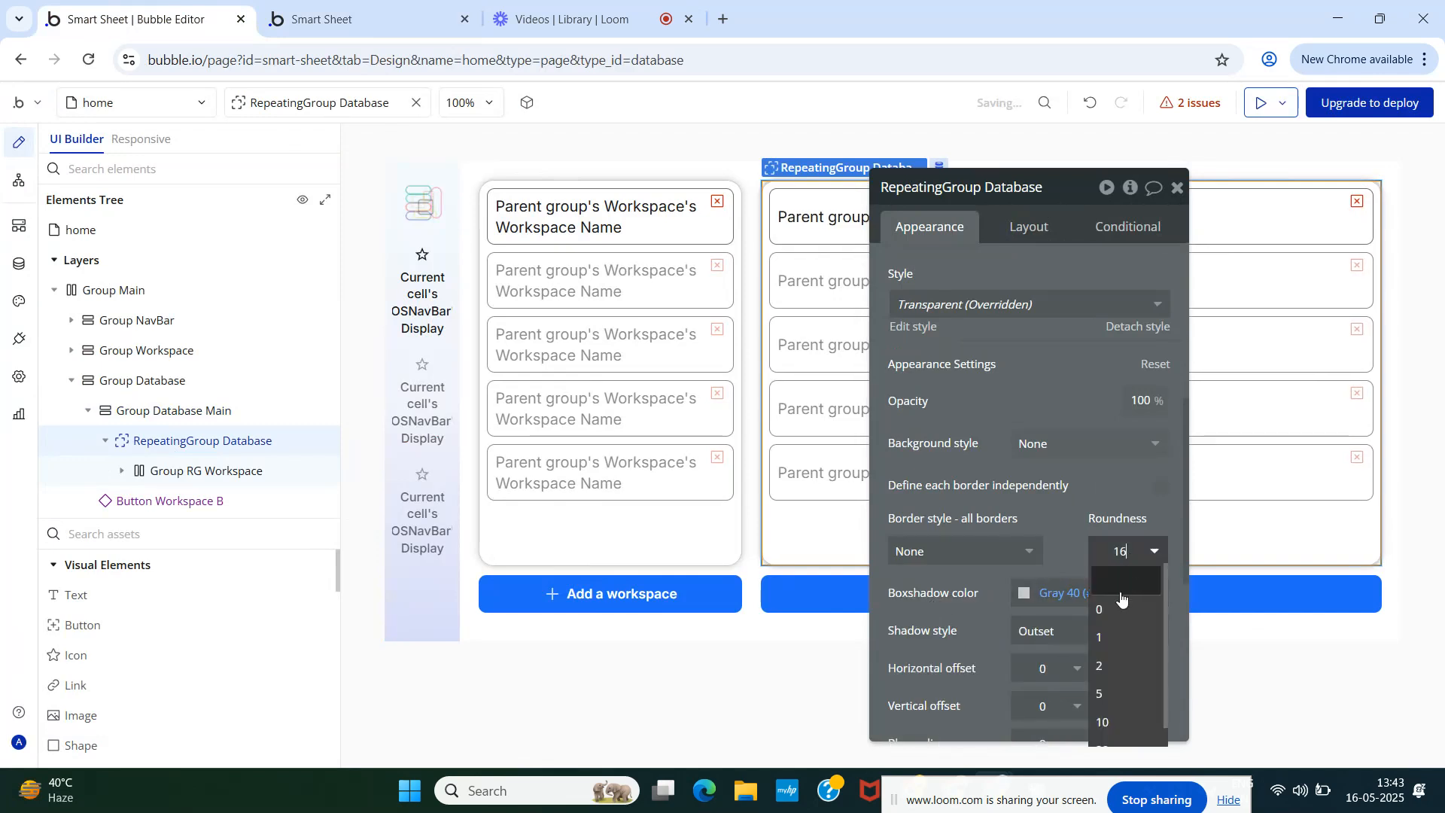
{"action": "left_click", "coordinate": [1100, 609]}
{"action": "left_click", "coordinate": [1123, 552]}
{"action": "left_click", "coordinate": [1071, 503]}
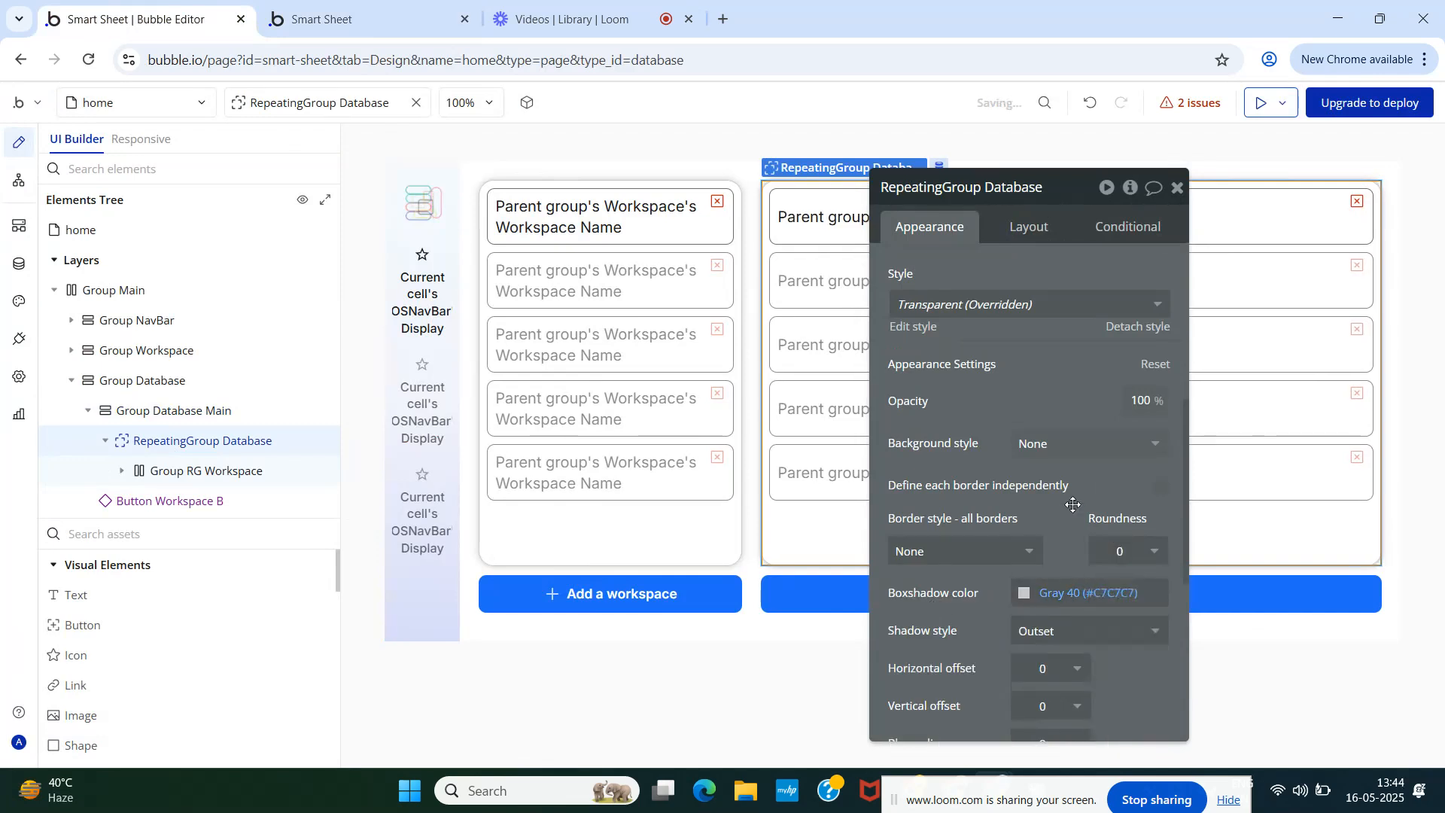
{"action": "scroll", "coordinate": [1072, 520], "scroll_direction": "down", "scroll_amount": 1}
{"action": "left_click", "coordinate": [1062, 545]}
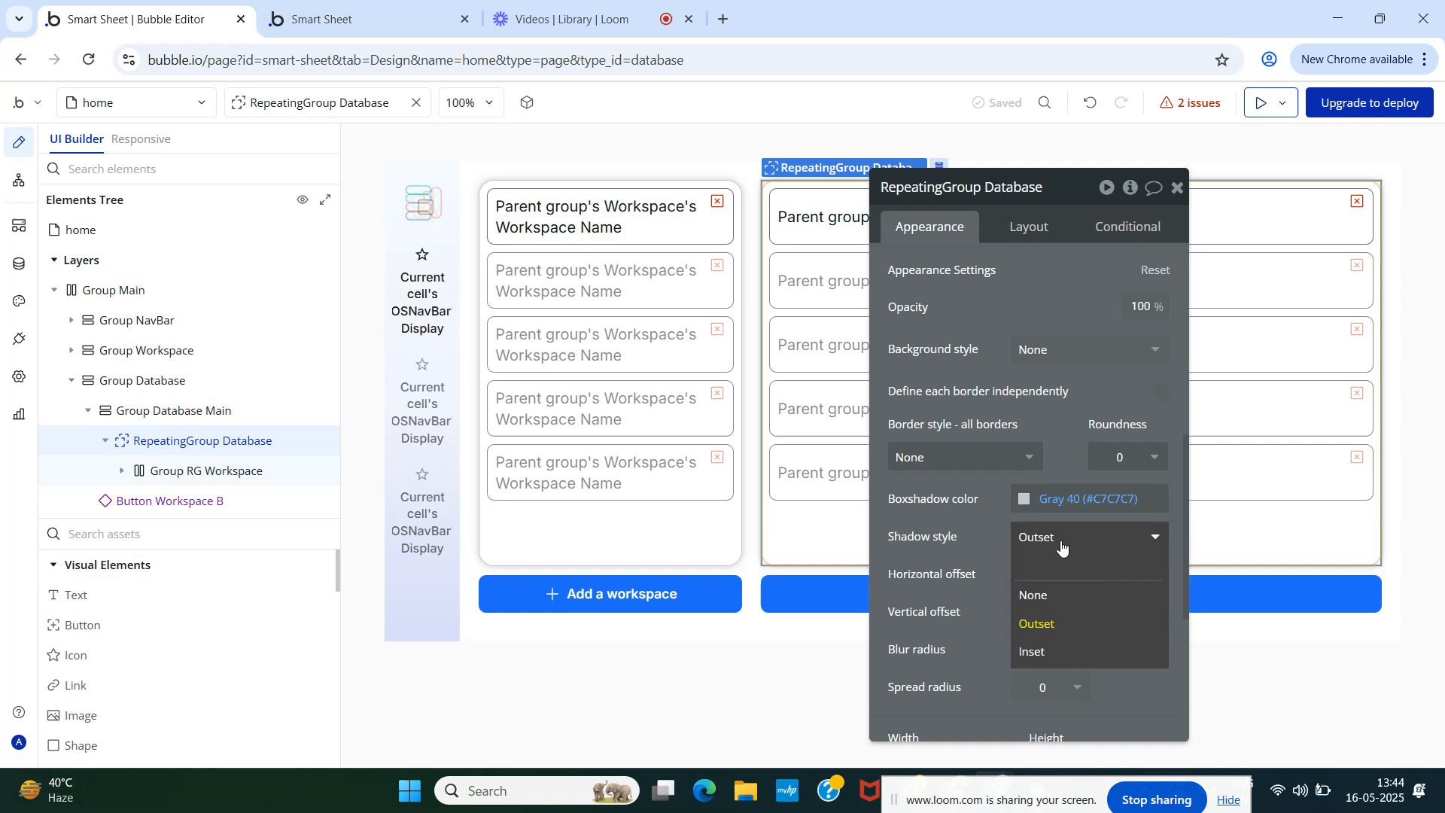
{"action": "left_click", "coordinate": [1059, 594]}
{"action": "left_click", "coordinate": [338, 19]}
{"action": "key", "text": "F5"}
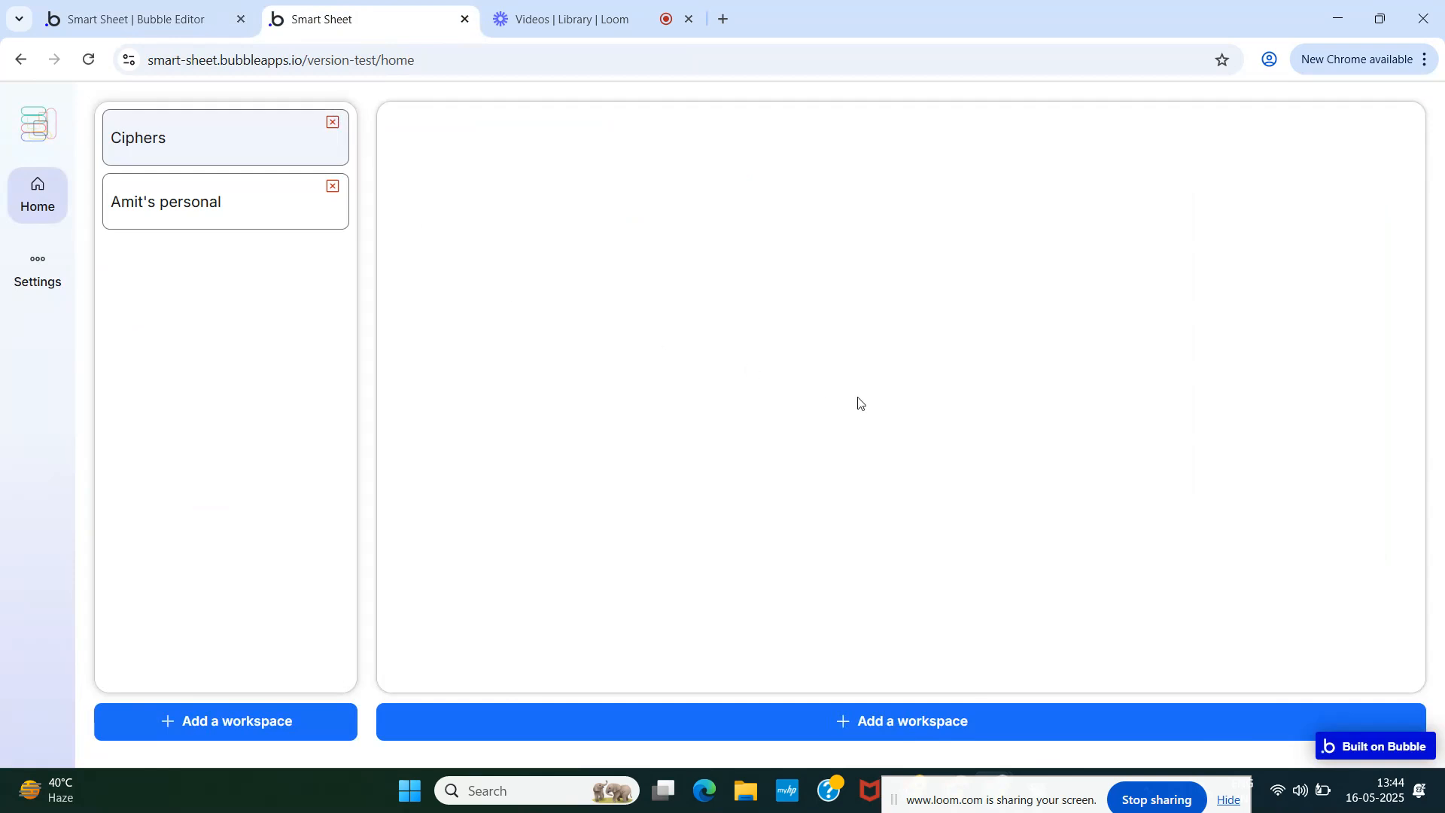
- Raise Group Database Main's shadow blur radius to 8 and reload the preview
{"action": "left_click", "coordinate": [169, 14]}
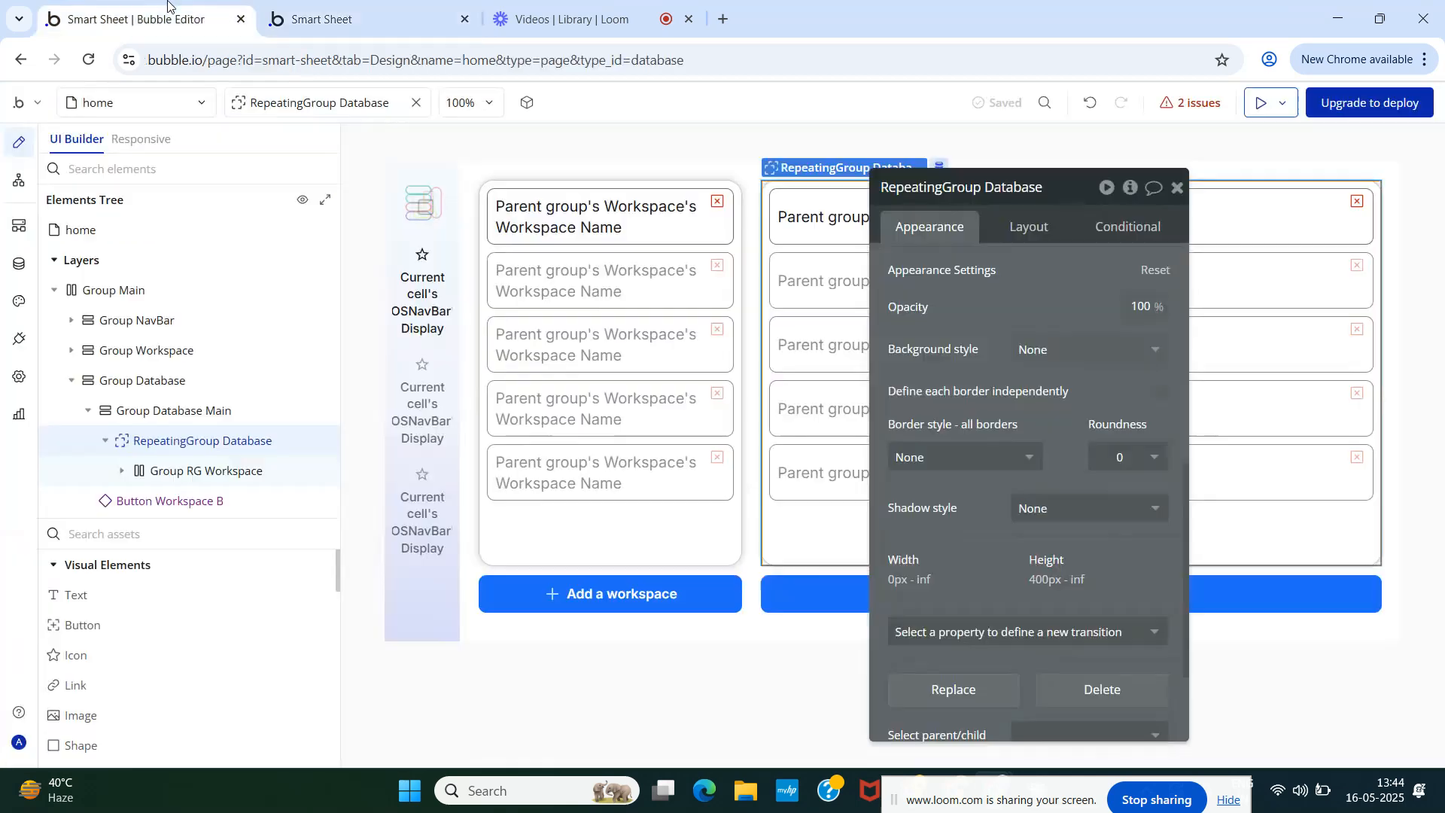
{"action": "left_click", "coordinate": [170, 414]}
{"action": "scroll", "coordinate": [1137, 425], "scroll_direction": "up", "scroll_amount": 4}
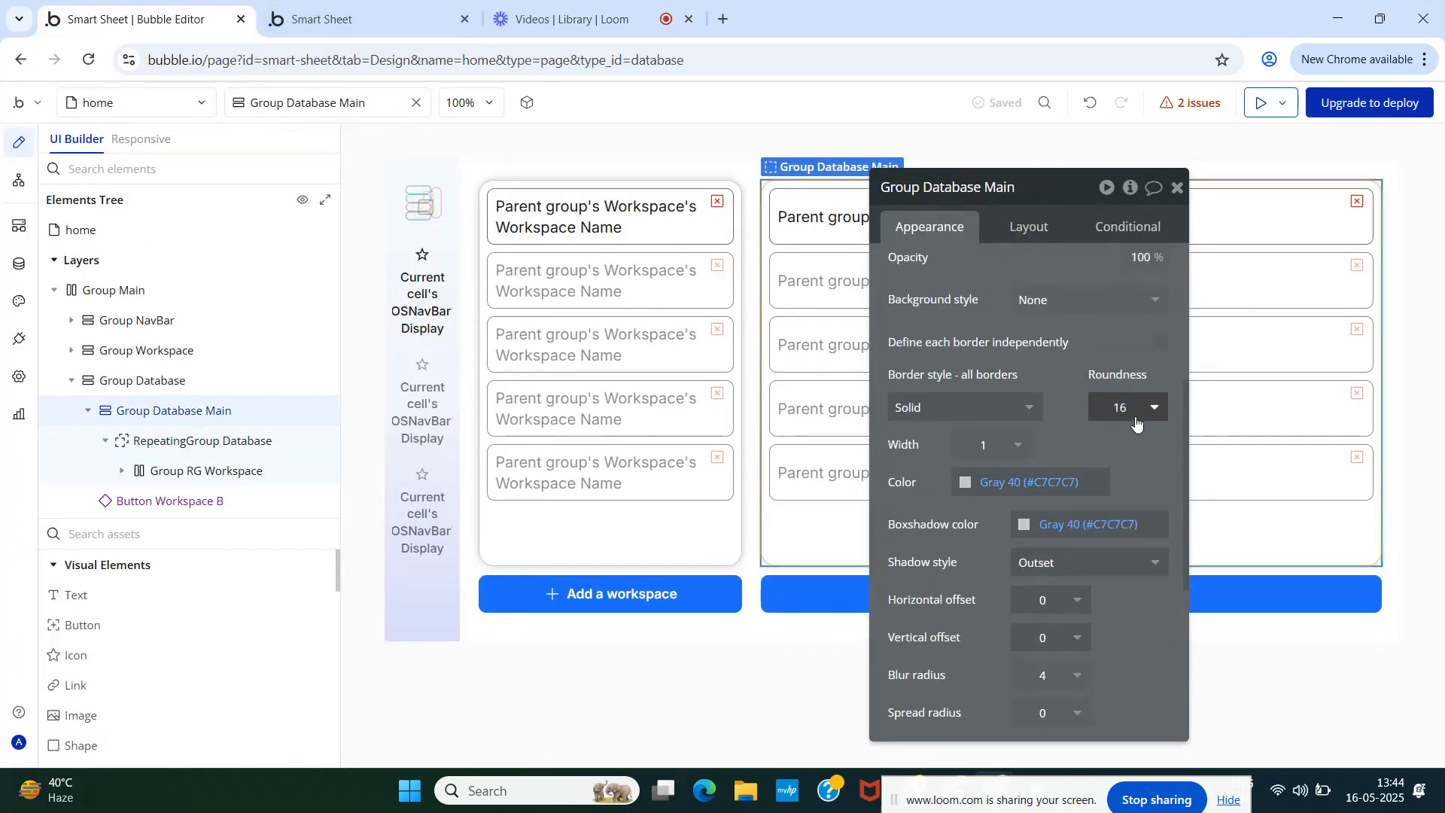
{"action": "mouse_move", "coordinate": [149, 410]}
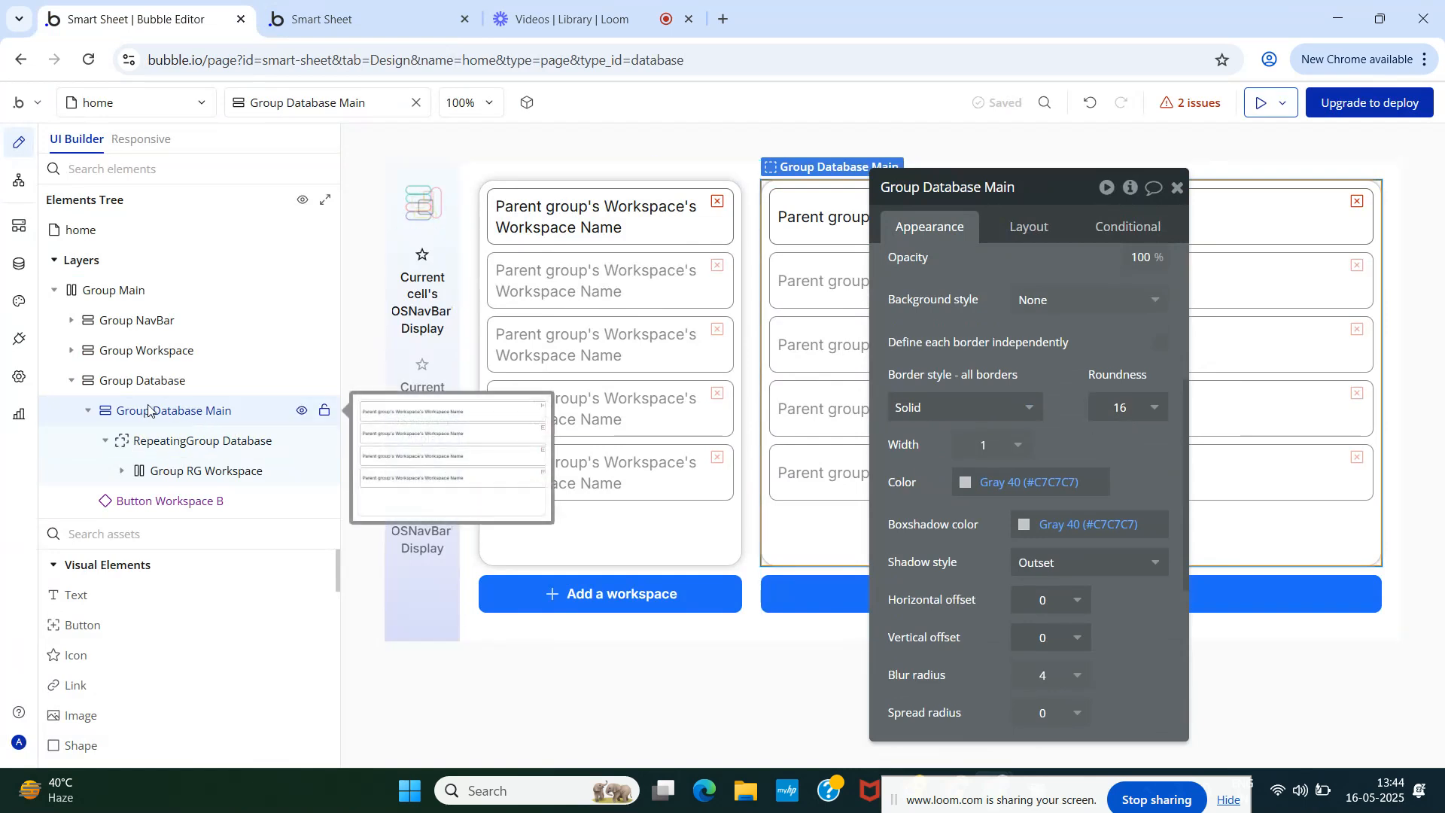
{"action": "scroll", "coordinate": [960, 558], "scroll_direction": "down", "scroll_amount": 2}
{"action": "double_click", "coordinate": [1049, 585]}
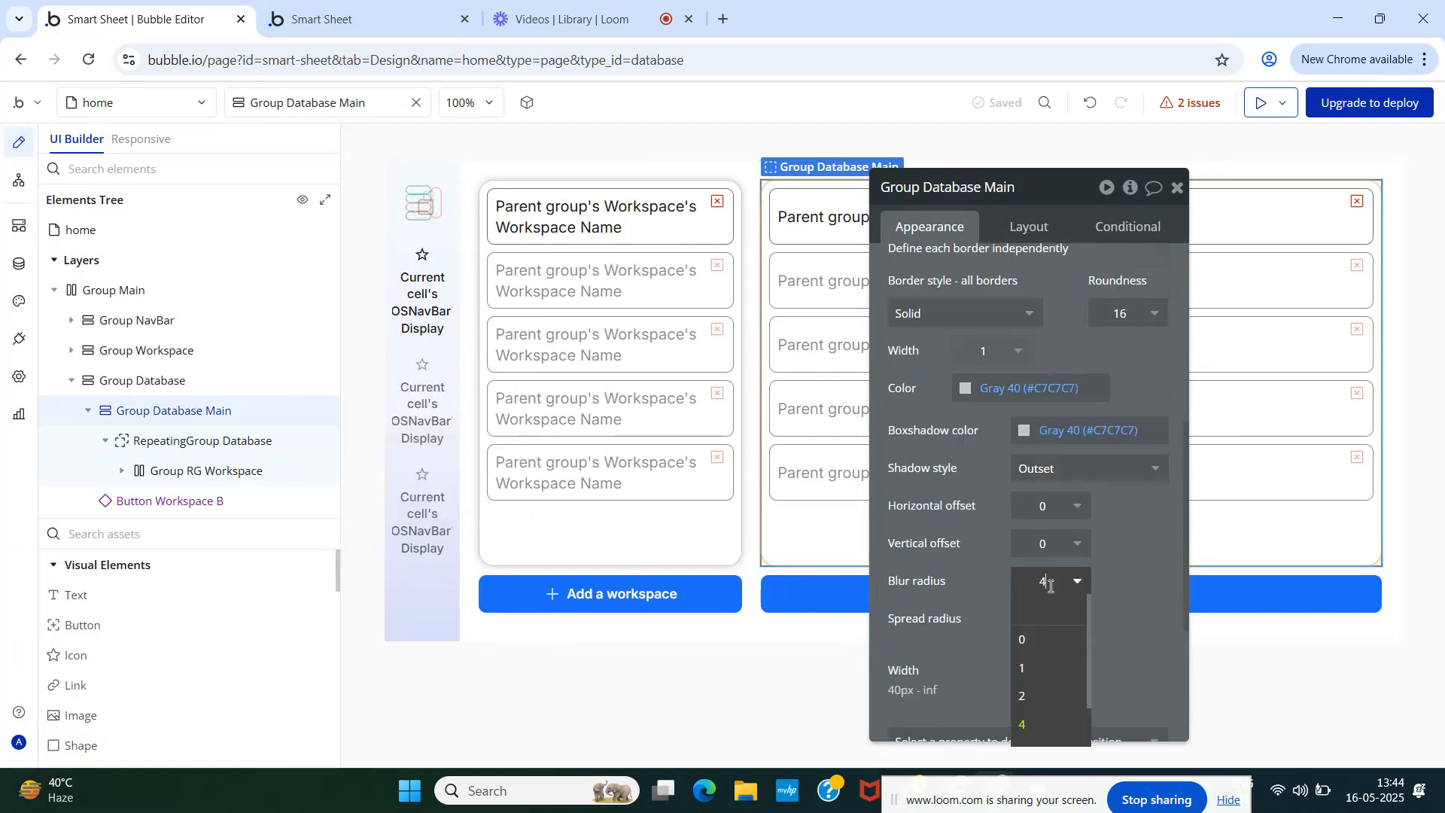
{"action": "left_click", "coordinate": [334, 15]}
{"action": "key", "text": "F5"}
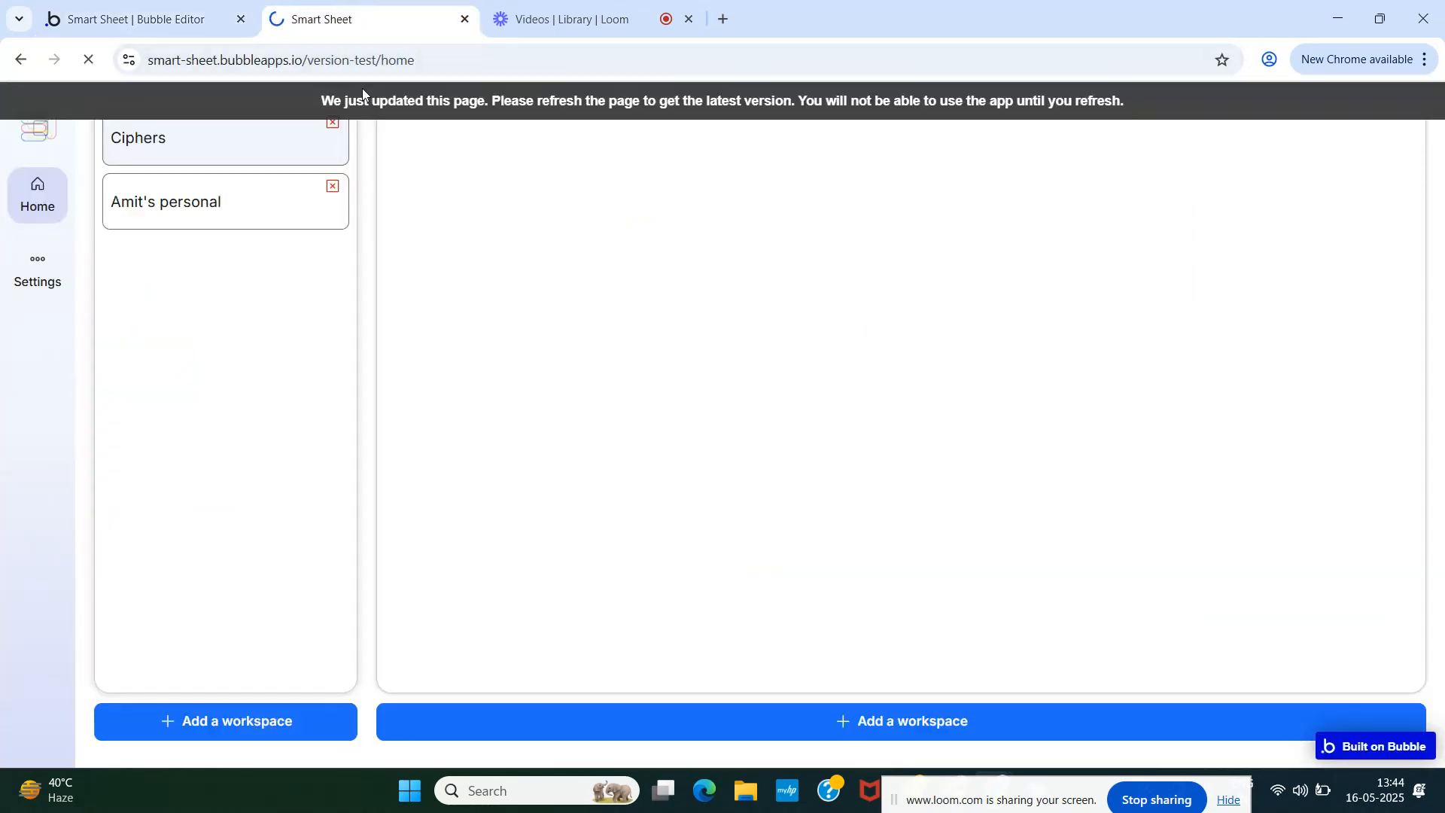
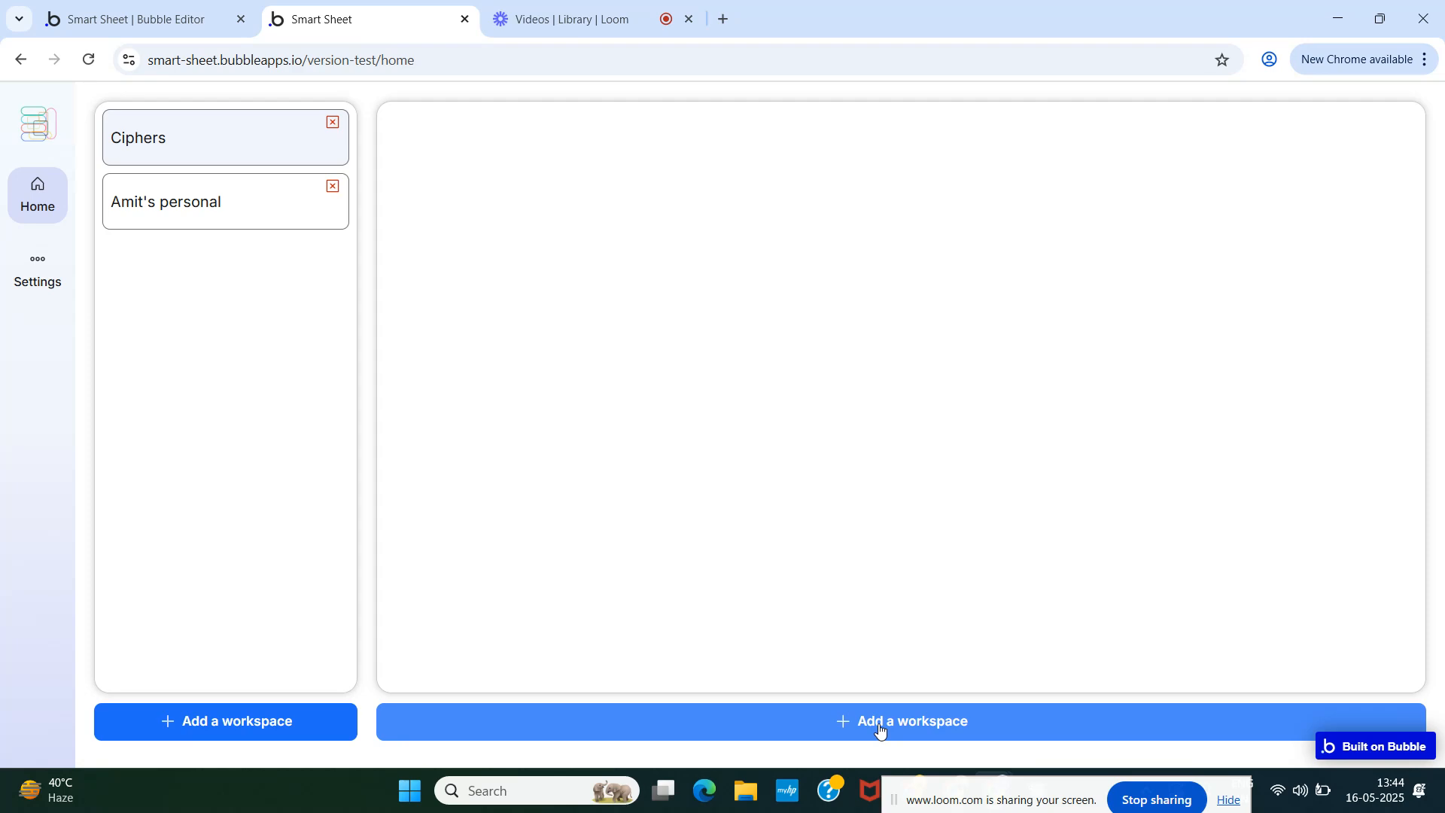
- Delete Button Workspace B from the Elements tree and reload the preview
{"action": "left_click", "coordinate": [142, 18]}
{"action": "left_click", "coordinate": [123, 472]}
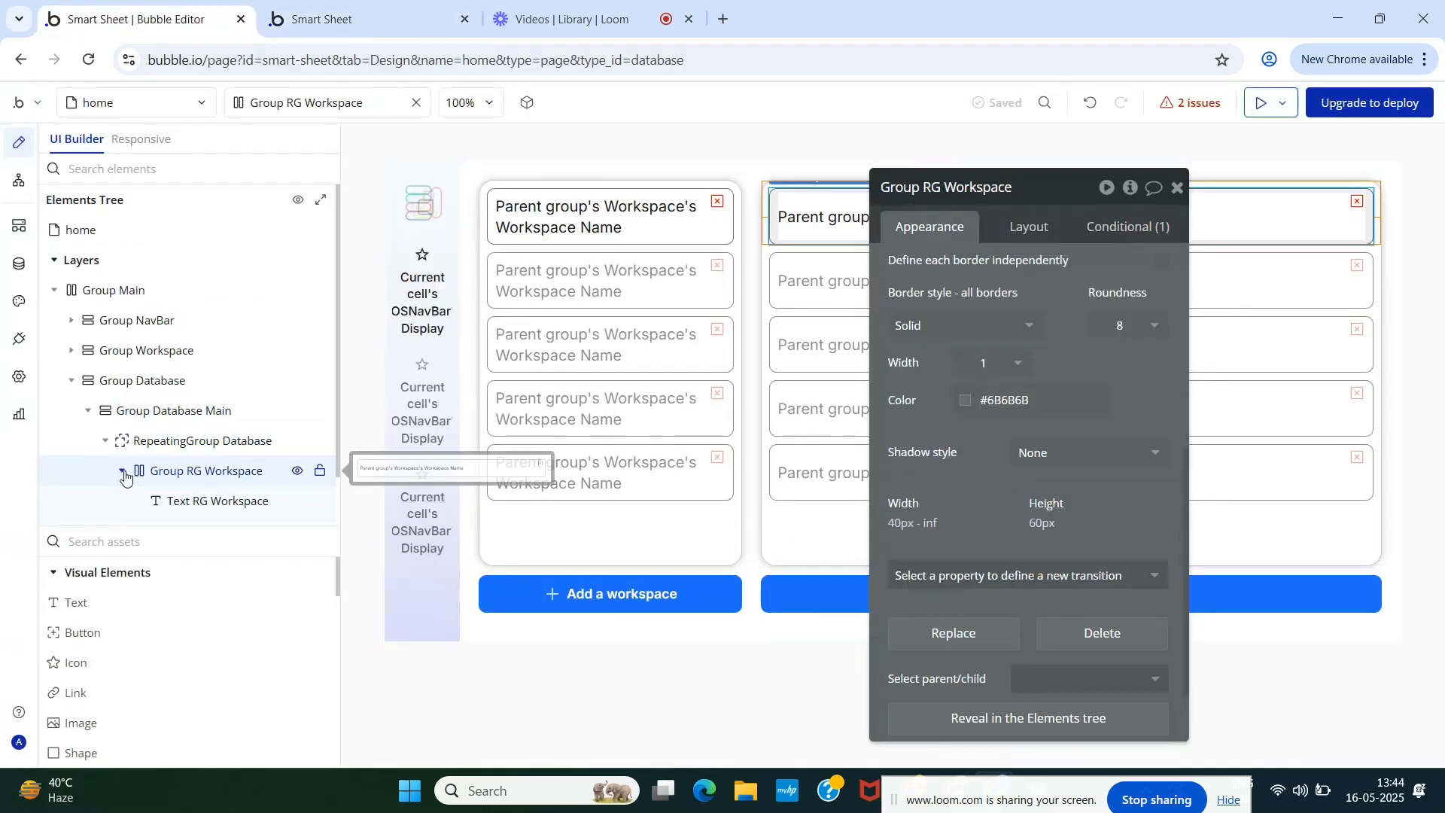
{"action": "left_click", "coordinate": [165, 509]}
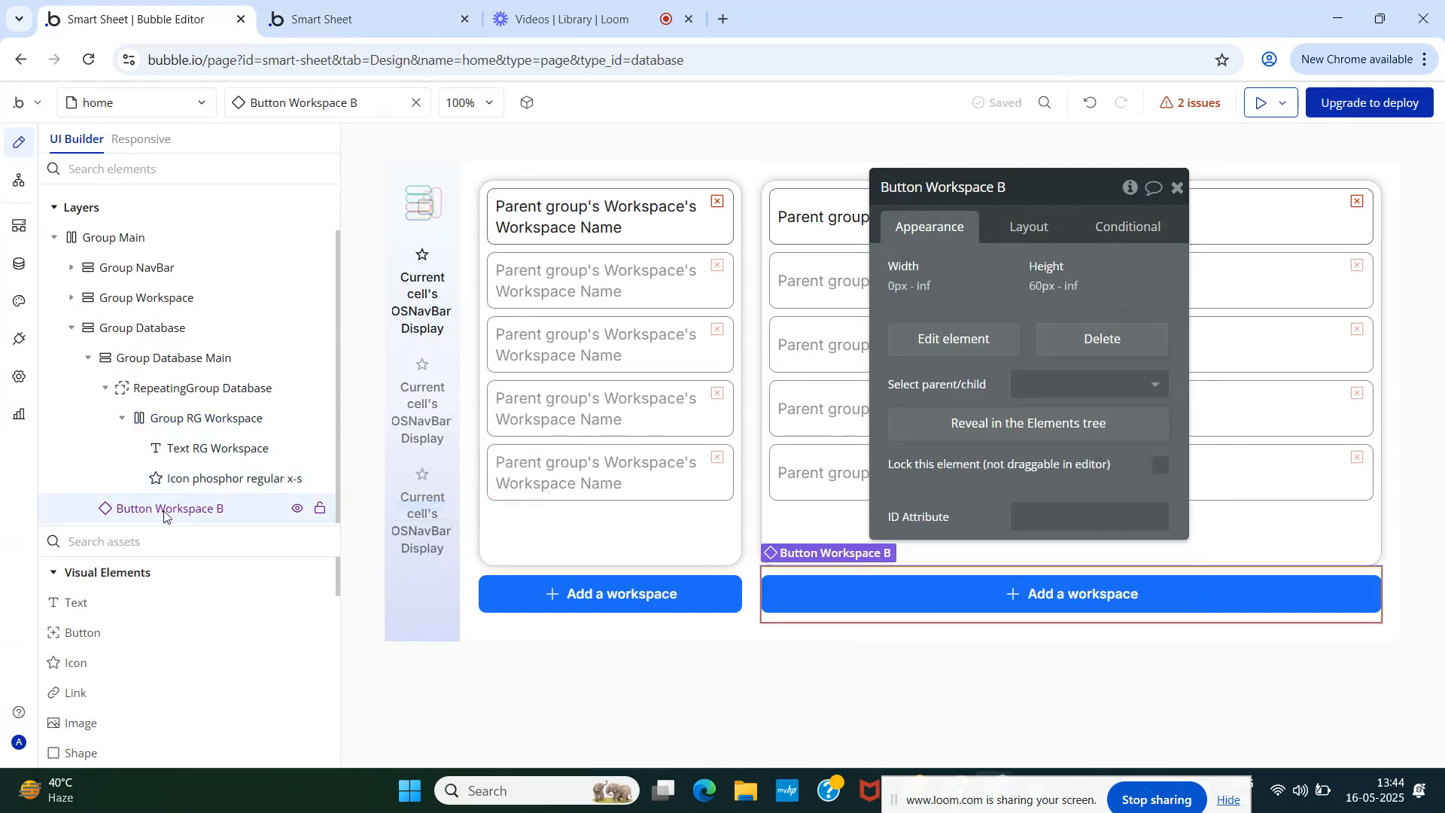
{"action": "right_click", "coordinate": [336, 509]}
{"action": "left_click", "coordinate": [404, 475]}
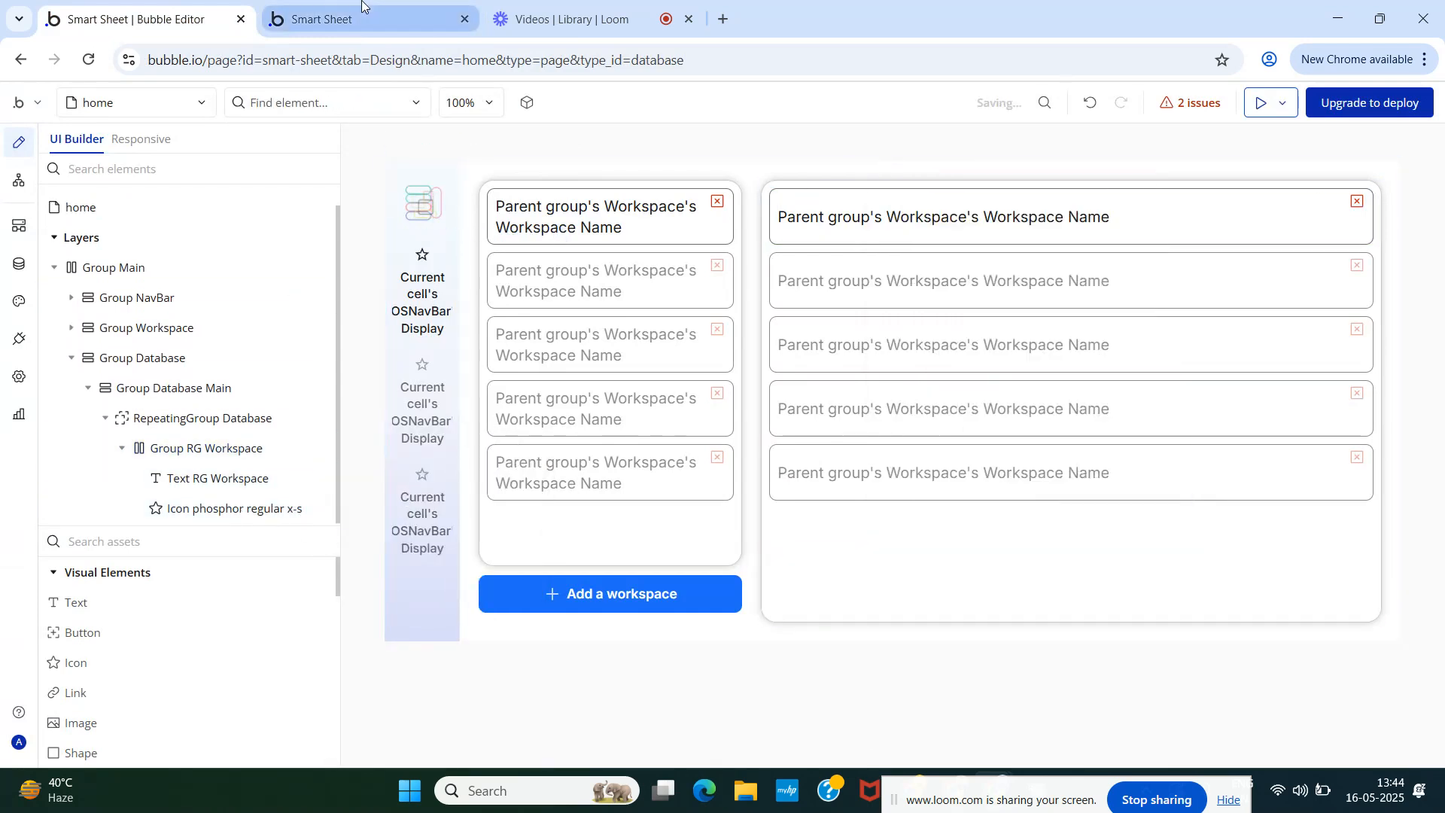
{"action": "left_click", "coordinate": [368, 28]}
{"action": "key", "text": "F5"}
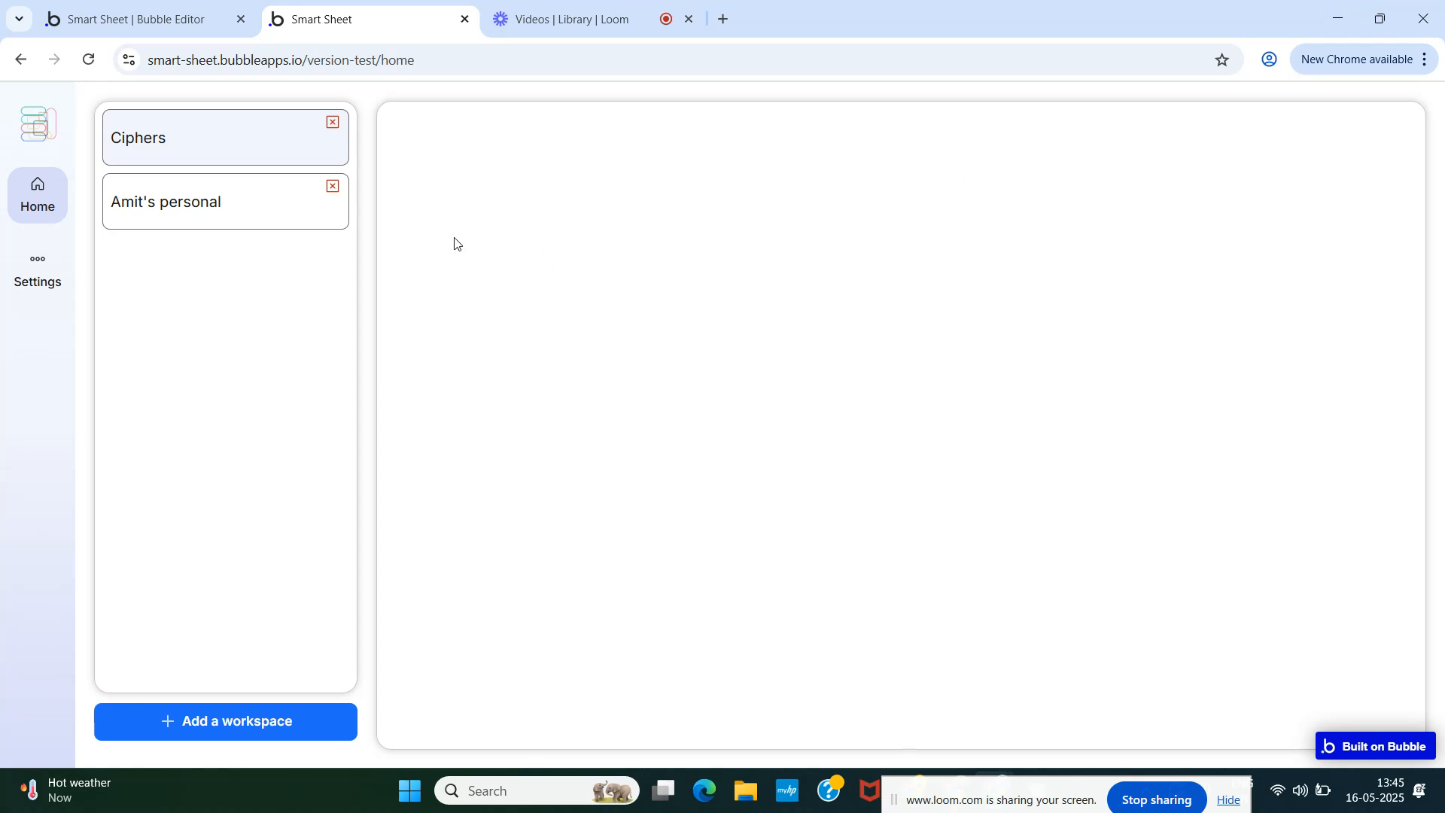
{"action": "left_click", "coordinate": [159, 11]}
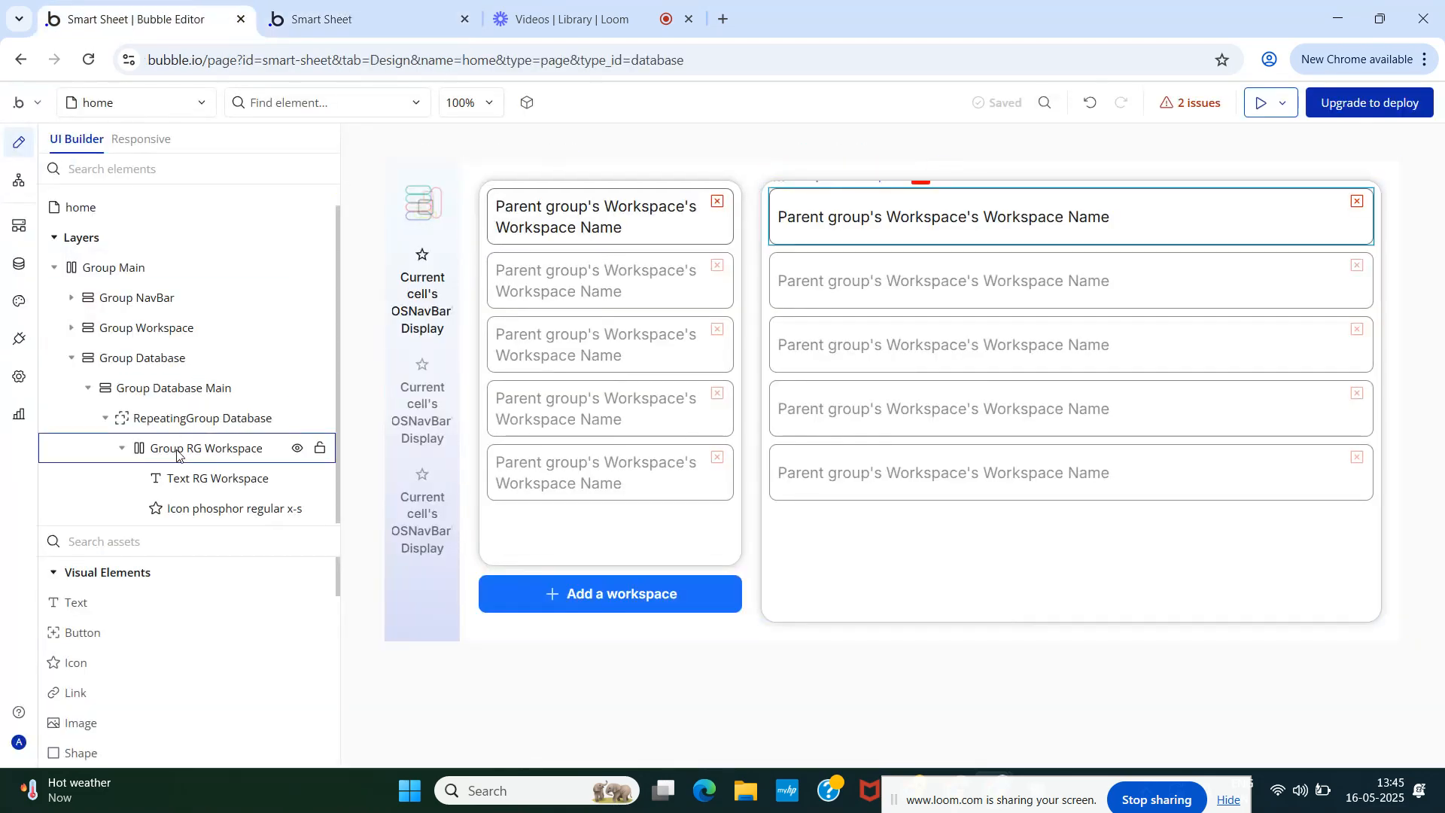
- Add a full-width, centre-aligned Text element under Group Database Main
{"action": "left_click", "coordinate": [105, 424]}
{"action": "left_click_drag", "start_coordinate": [68, 536], "coordinate": [160, 429]}
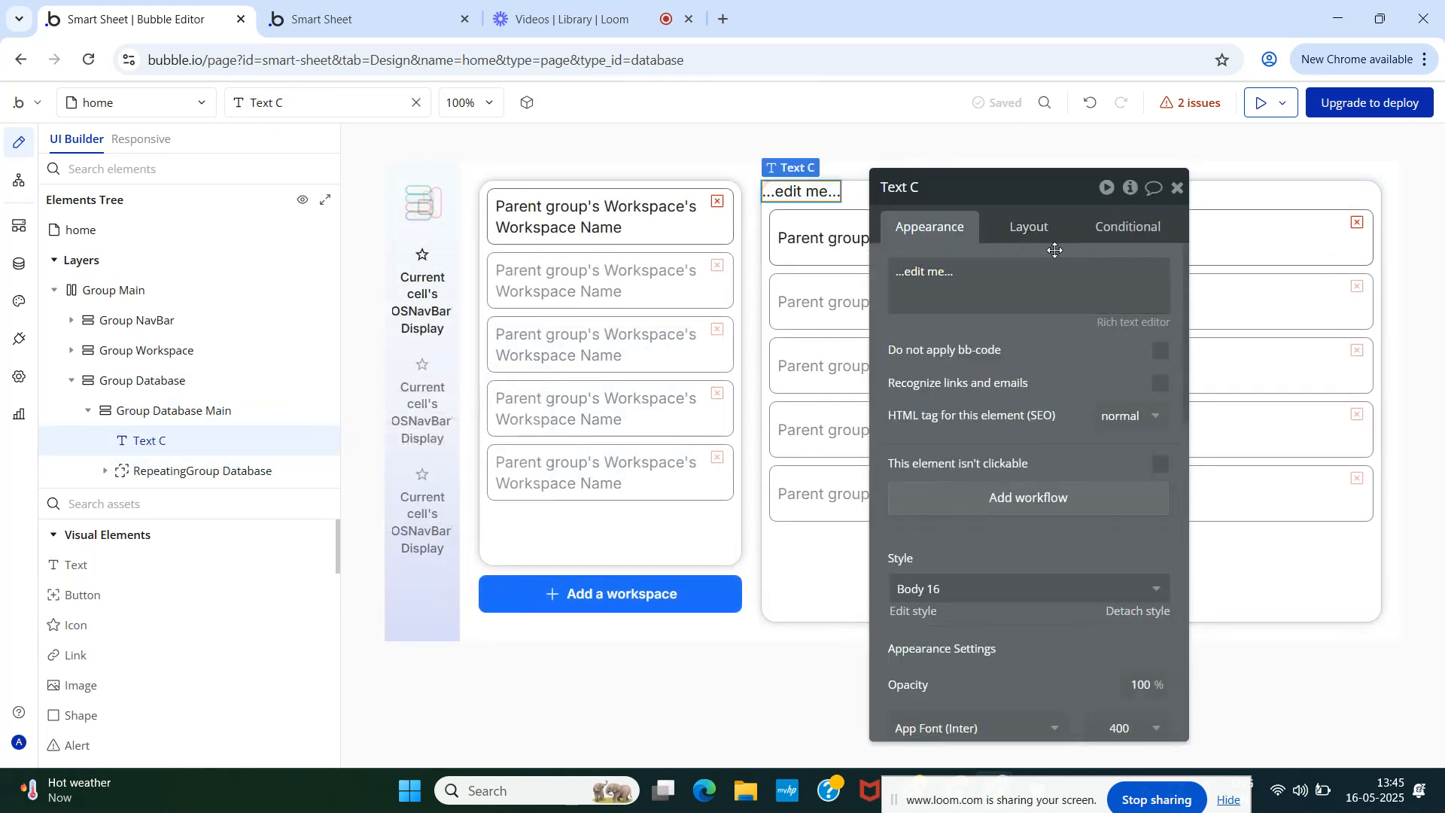
{"action": "left_click", "coordinate": [1030, 230]}
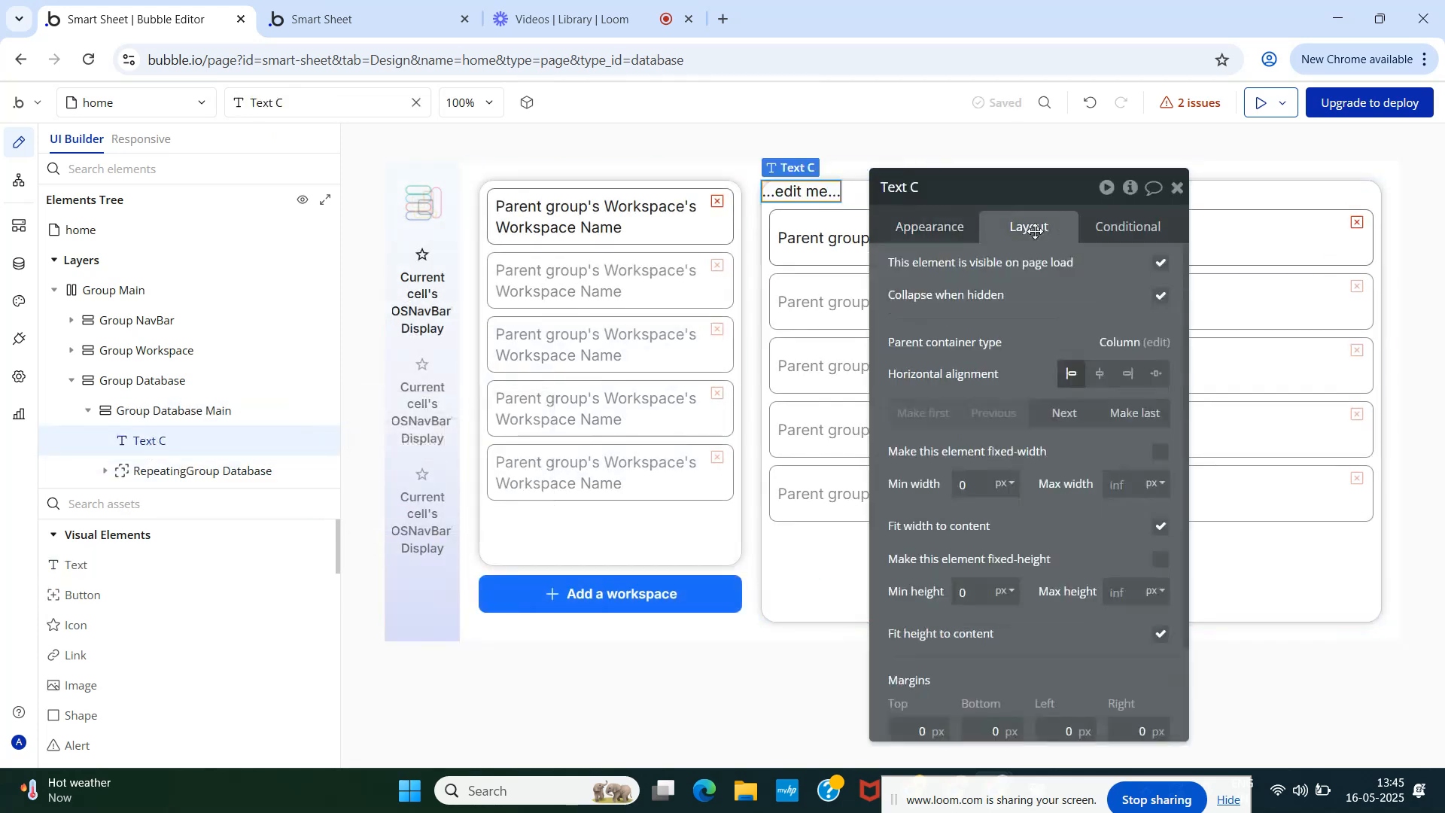
{"action": "left_click", "coordinate": [1162, 527]}
{"action": "left_click", "coordinate": [931, 227]}
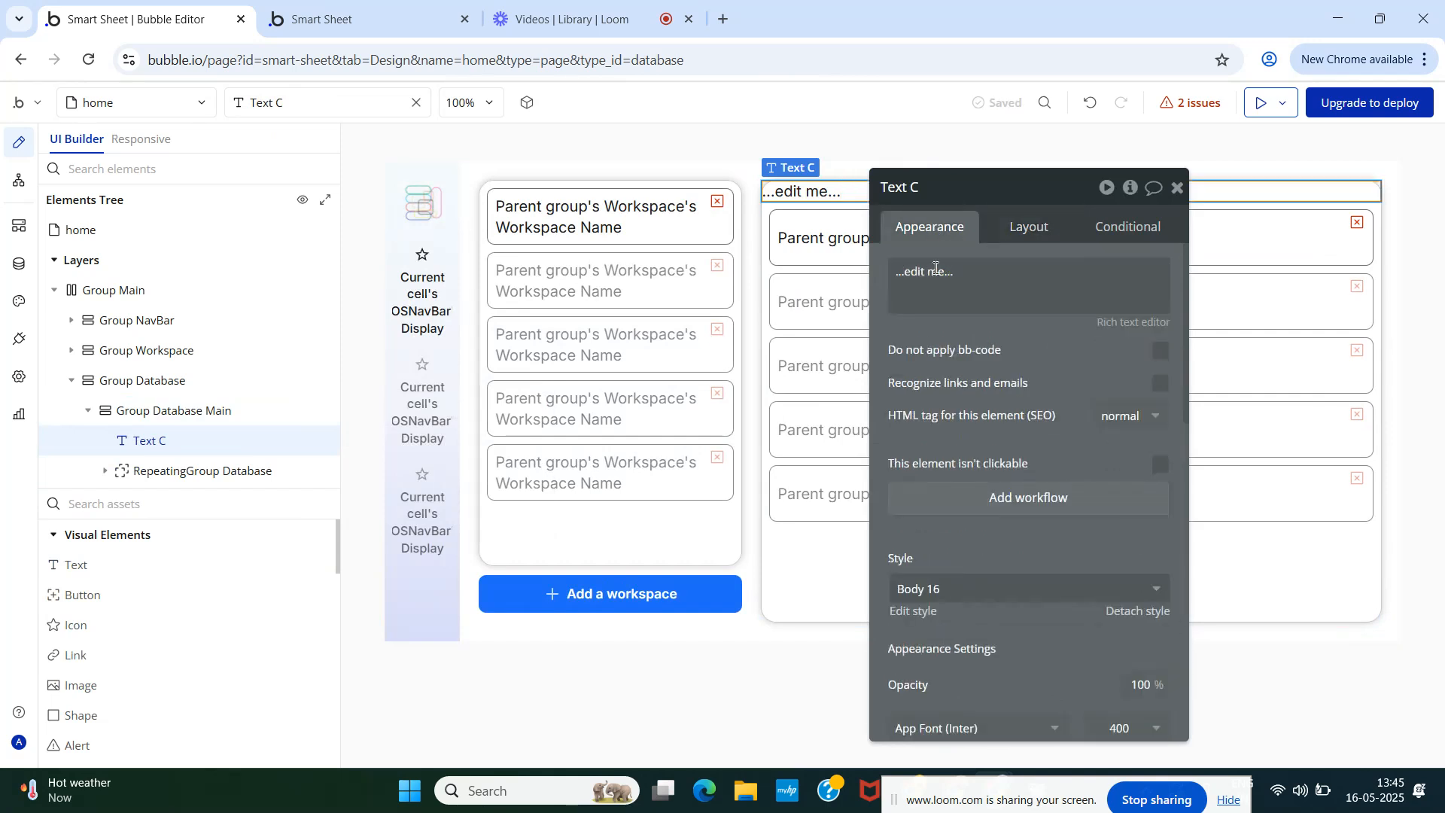
{"action": "scroll", "coordinate": [978, 421], "scroll_direction": "down", "scroll_amount": 4}
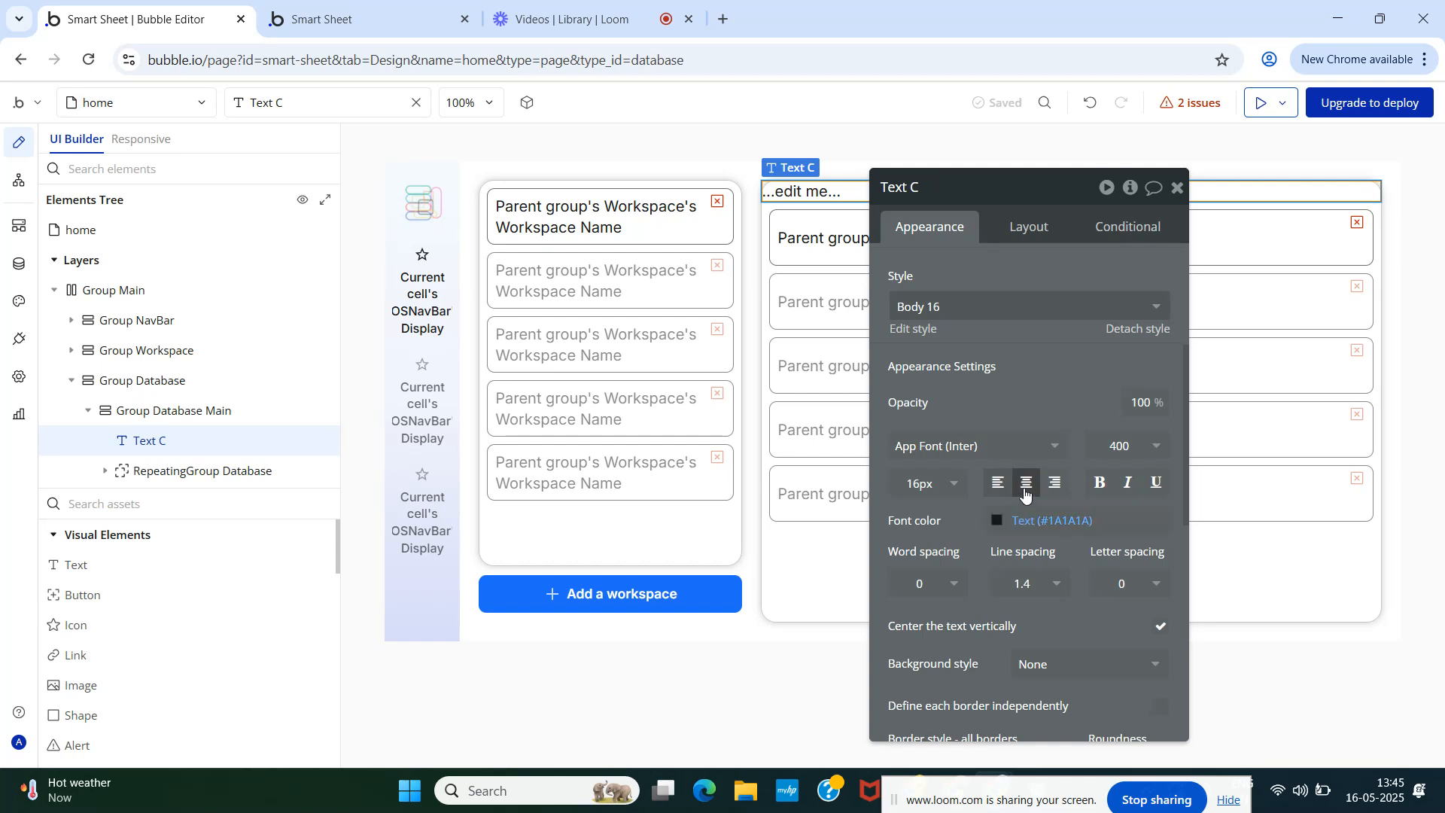
{"action": "left_click", "coordinate": [1025, 484]}
{"action": "left_click_drag", "start_coordinate": [1019, 394], "coordinate": [574, 287]}
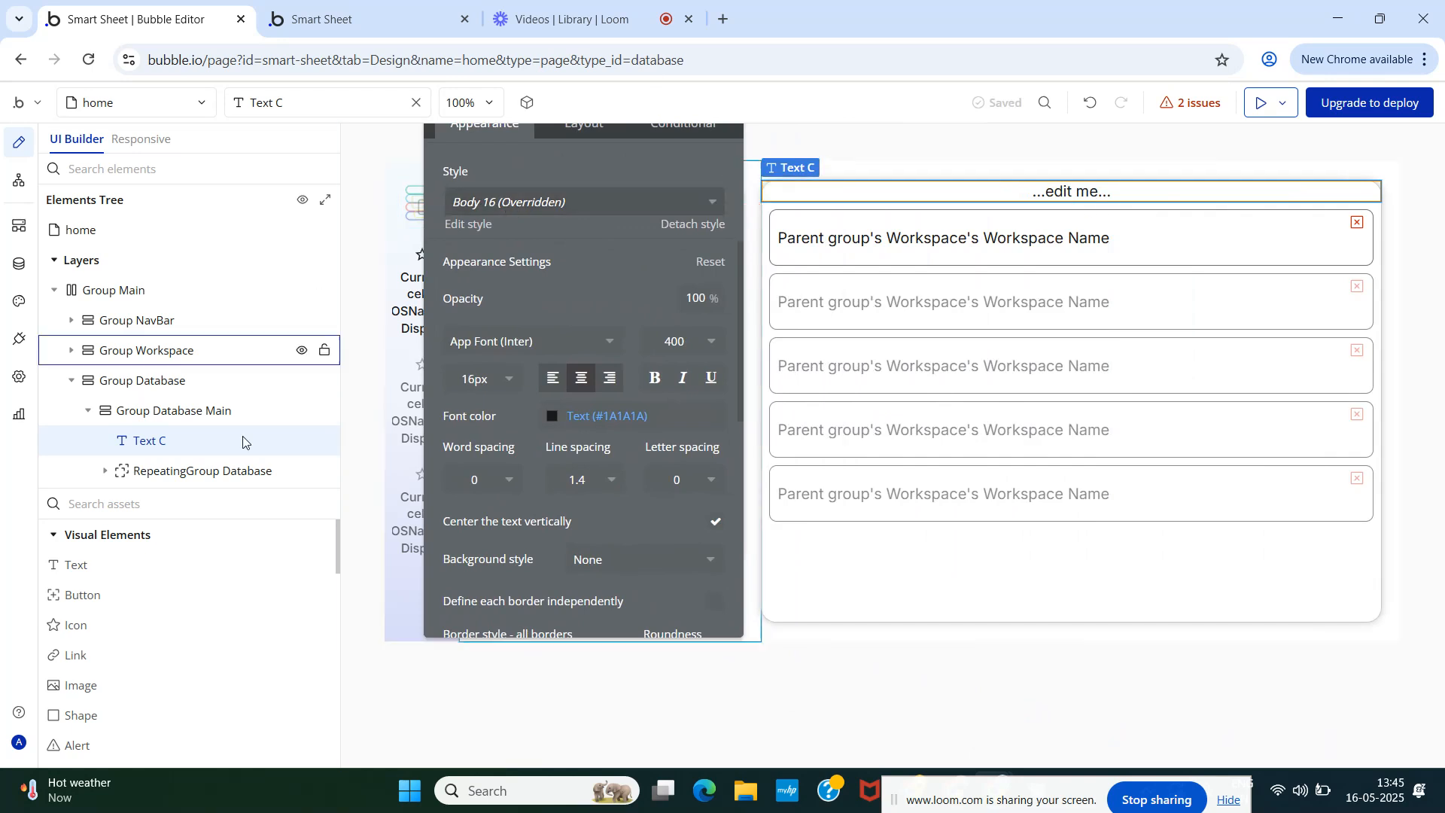
- Apply the Transparent Pad20 style to Group Database Main
{"action": "left_click", "coordinate": [168, 413]}
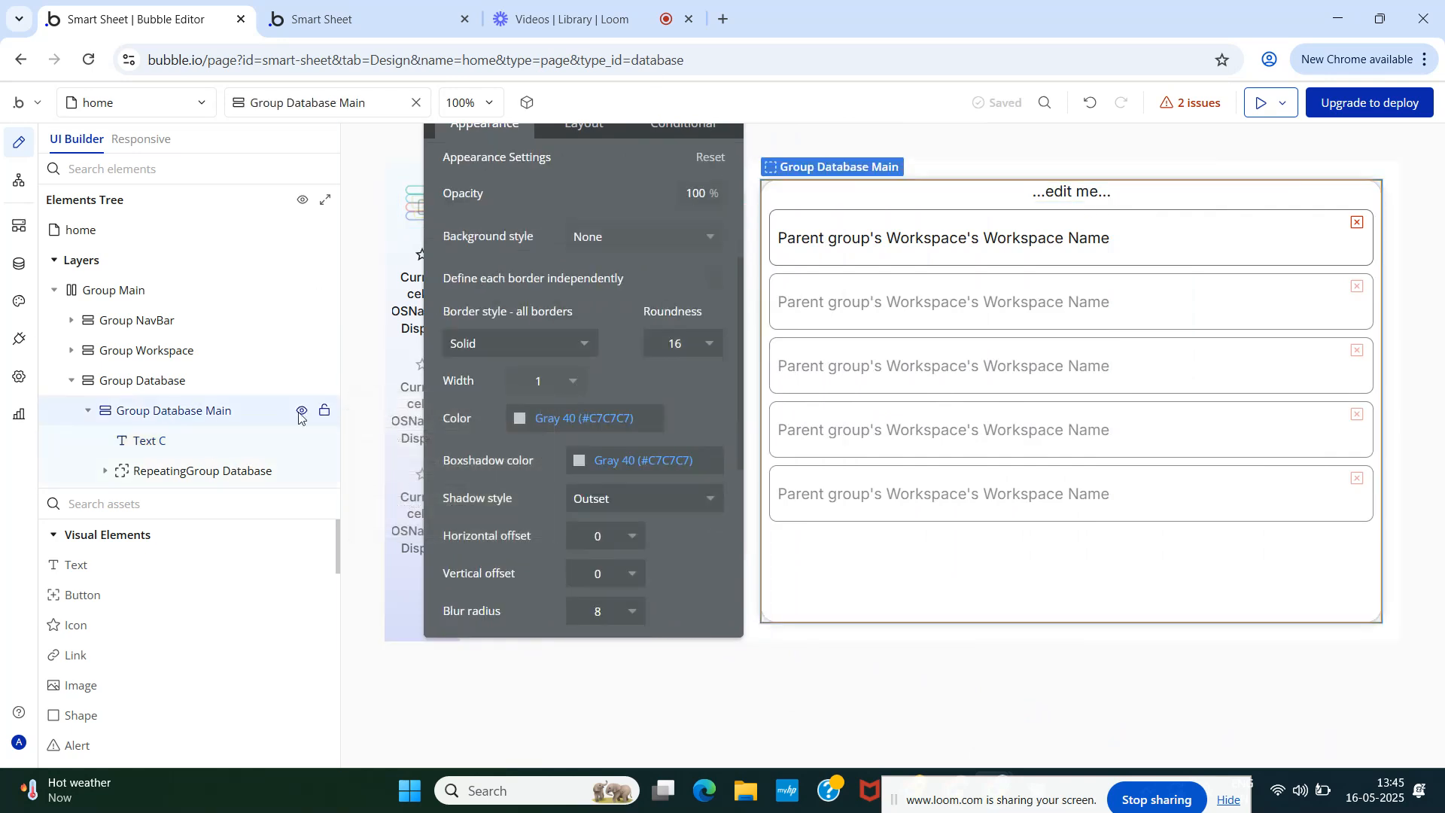
{"action": "scroll", "coordinate": [542, 376], "scroll_direction": "up", "scroll_amount": 4}
{"action": "left_click", "coordinate": [577, 380]}
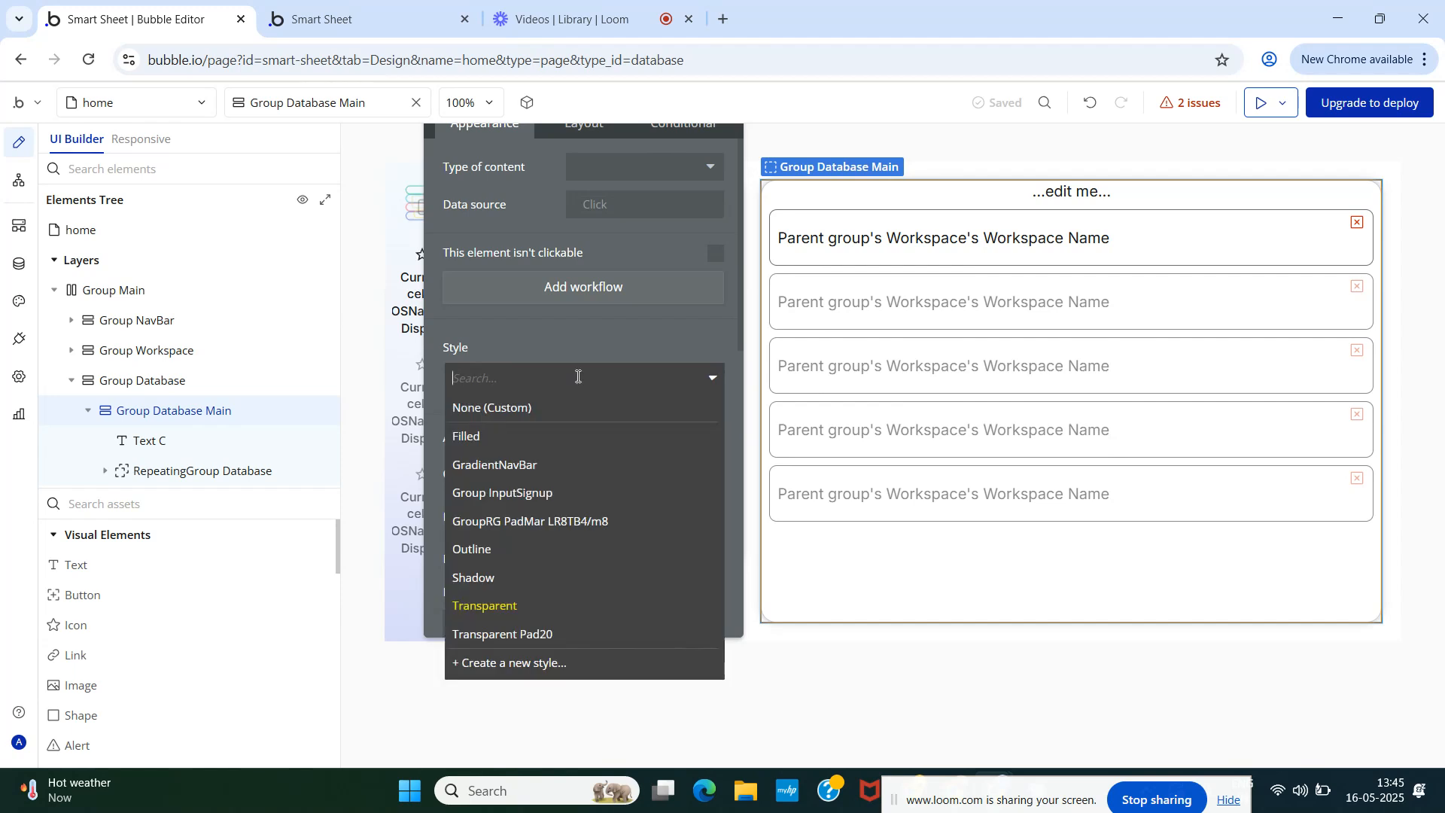
{"action": "left_click", "coordinate": [555, 635]}
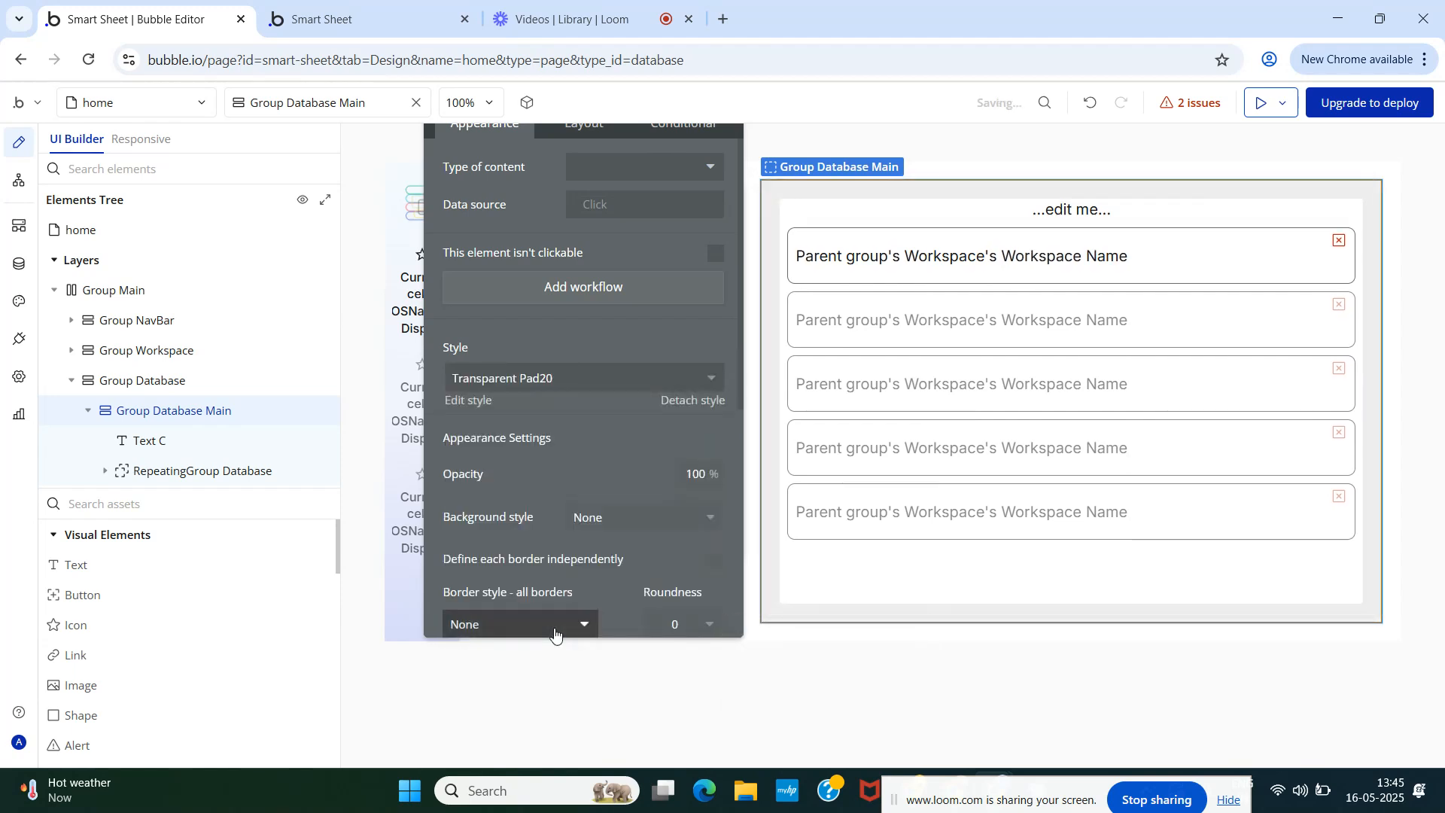
{"action": "left_click", "coordinate": [1074, 214]}
- Give the new text element the Heading 6 style
{"action": "scroll", "coordinate": [534, 362], "scroll_direction": "down", "scroll_amount": 1}
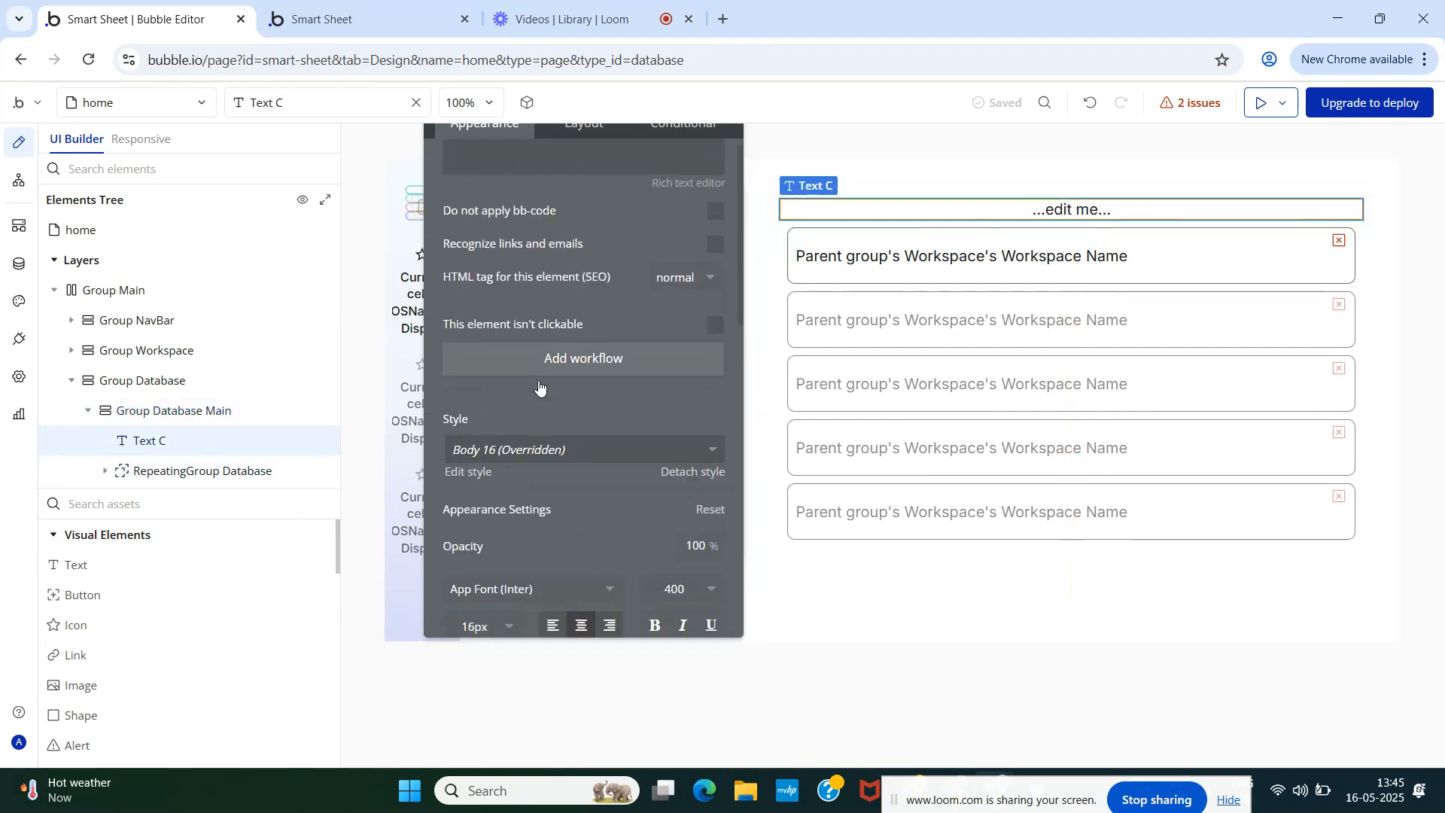
{"action": "scroll", "coordinate": [539, 387], "scroll_direction": "down", "scroll_amount": 1}
{"action": "left_click", "coordinate": [529, 385]}
{"action": "left_click", "coordinate": [502, 691]}
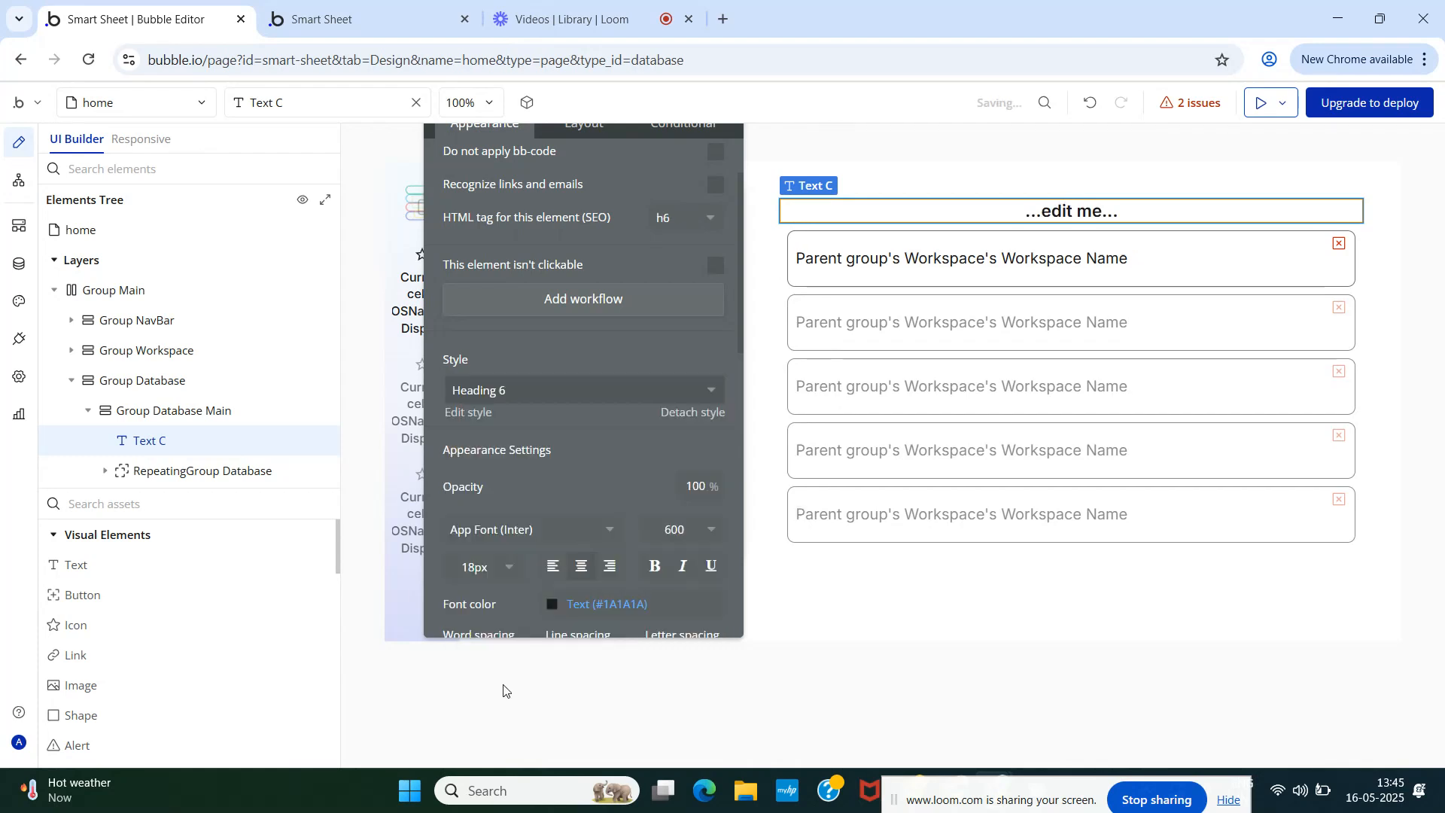
{"action": "scroll", "coordinate": [580, 322], "scroll_direction": "up", "scroll_amount": 1}
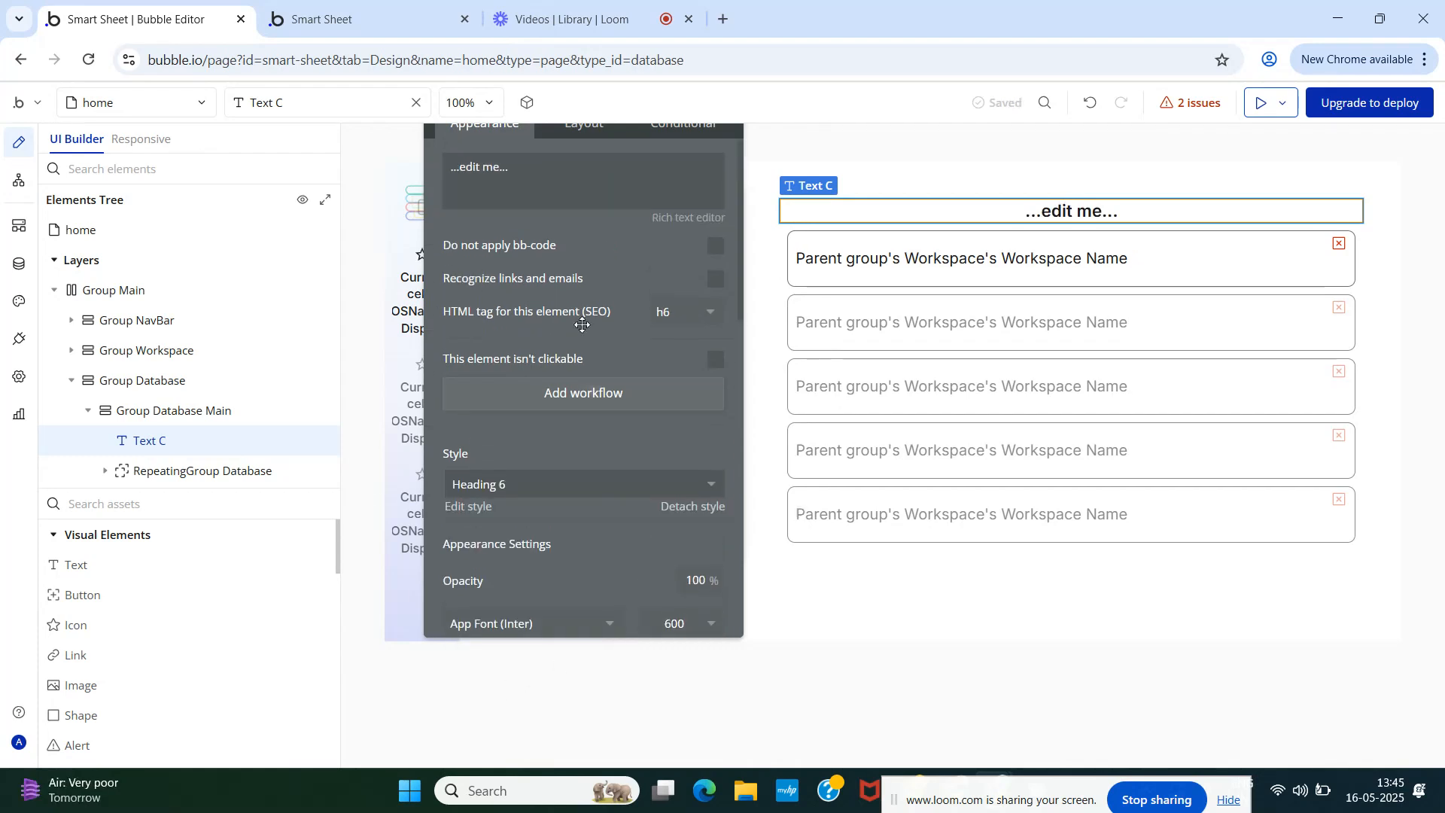
- Replace the text with RepeatingGroup Workspace's SelectedWorkspace's Workspace Name and view the preview
{"action": "triple_click", "coordinate": [476, 166]}
{"action": "left_click", "coordinate": [747, 169]}
{"action": "type", "text": "rep"}
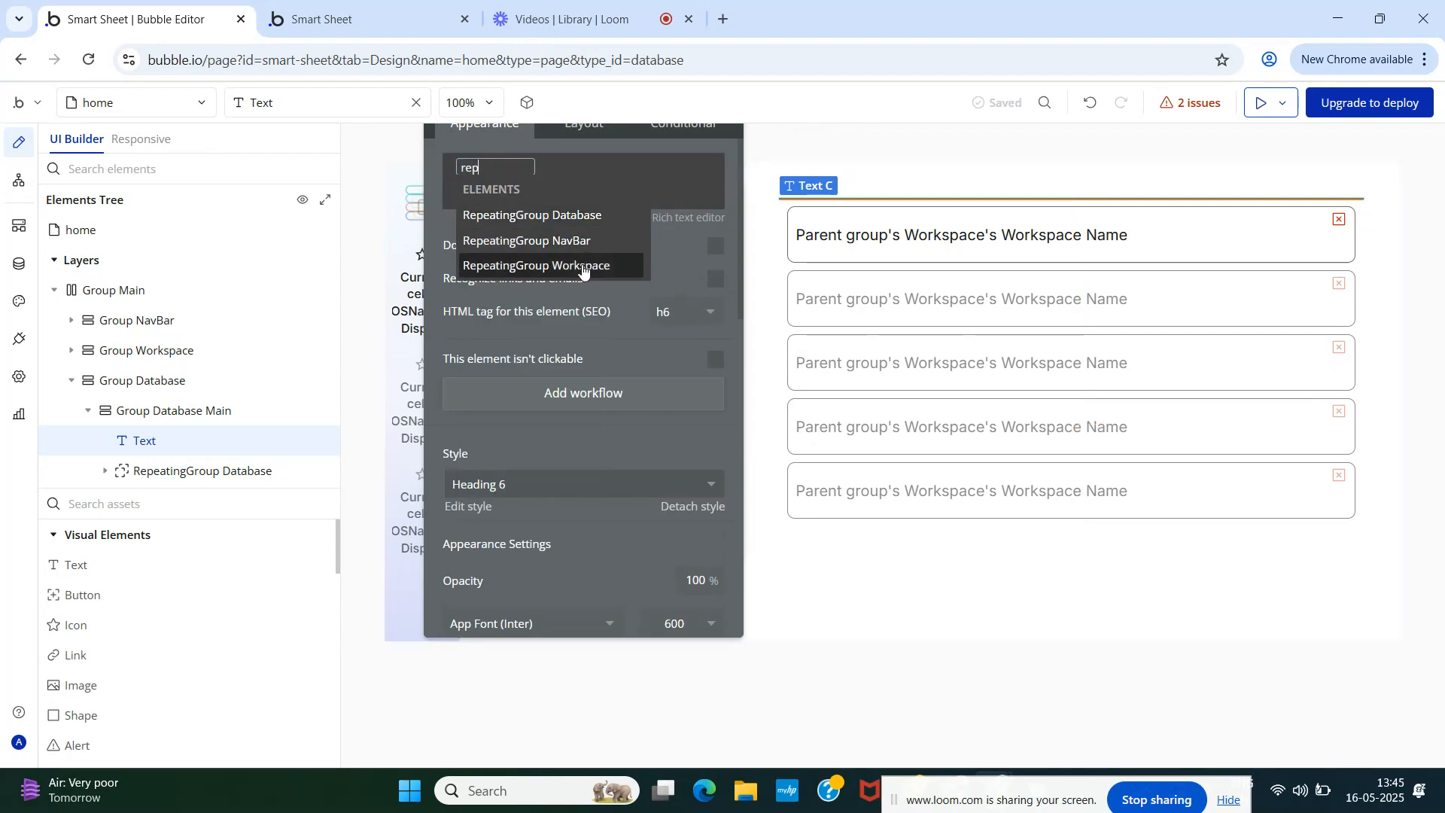
{"action": "left_click", "coordinate": [586, 264]}
{"action": "left_click", "coordinate": [662, 342]}
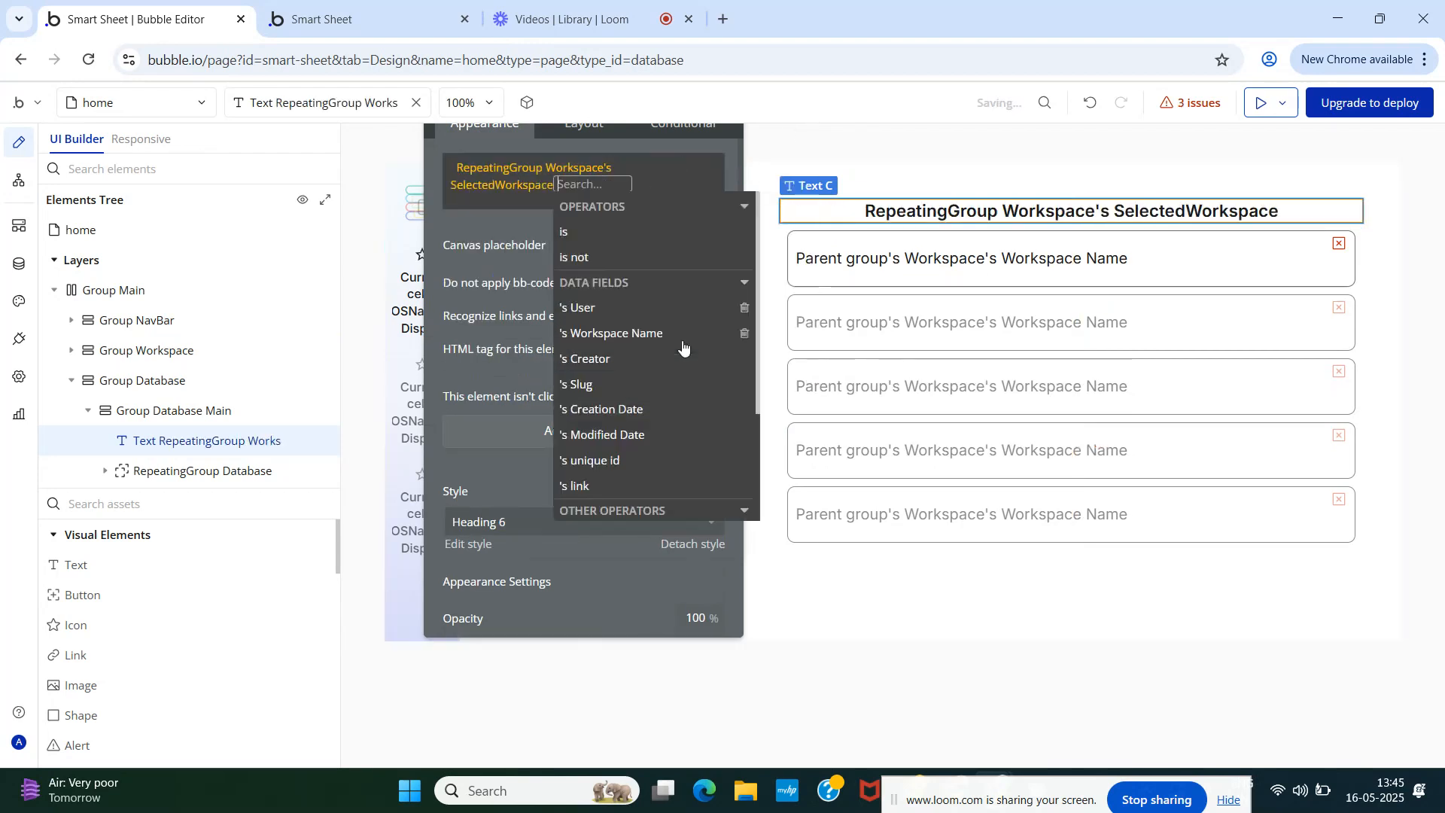
{"action": "left_click", "coordinate": [632, 334]}
{"action": "left_click", "coordinate": [463, 242]}
{"action": "left_click_drag", "start_coordinate": [479, 241], "coordinate": [480, 347]}
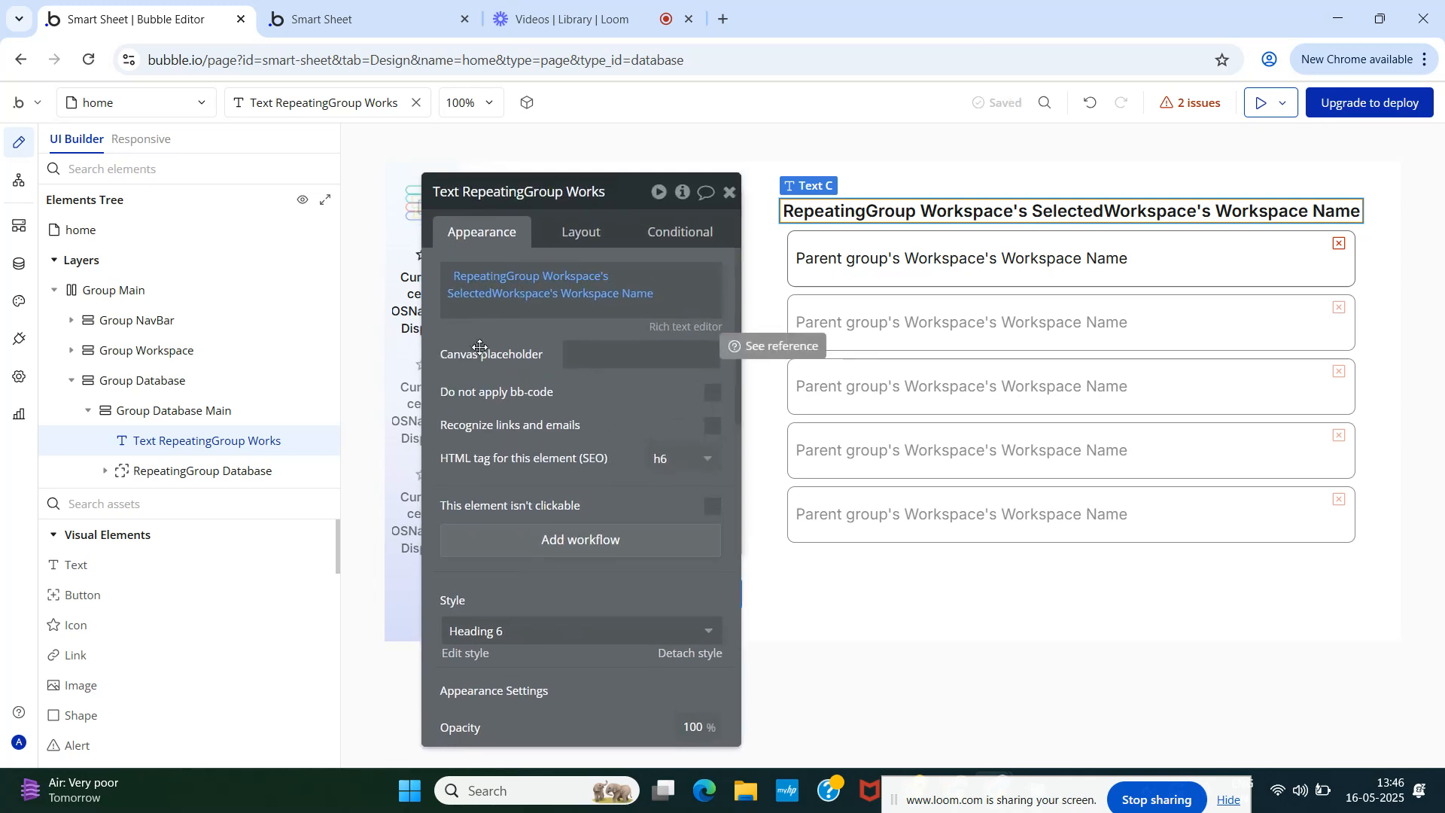
{"action": "left_click", "coordinate": [729, 192]}
{"action": "left_click", "coordinate": [335, 5]}
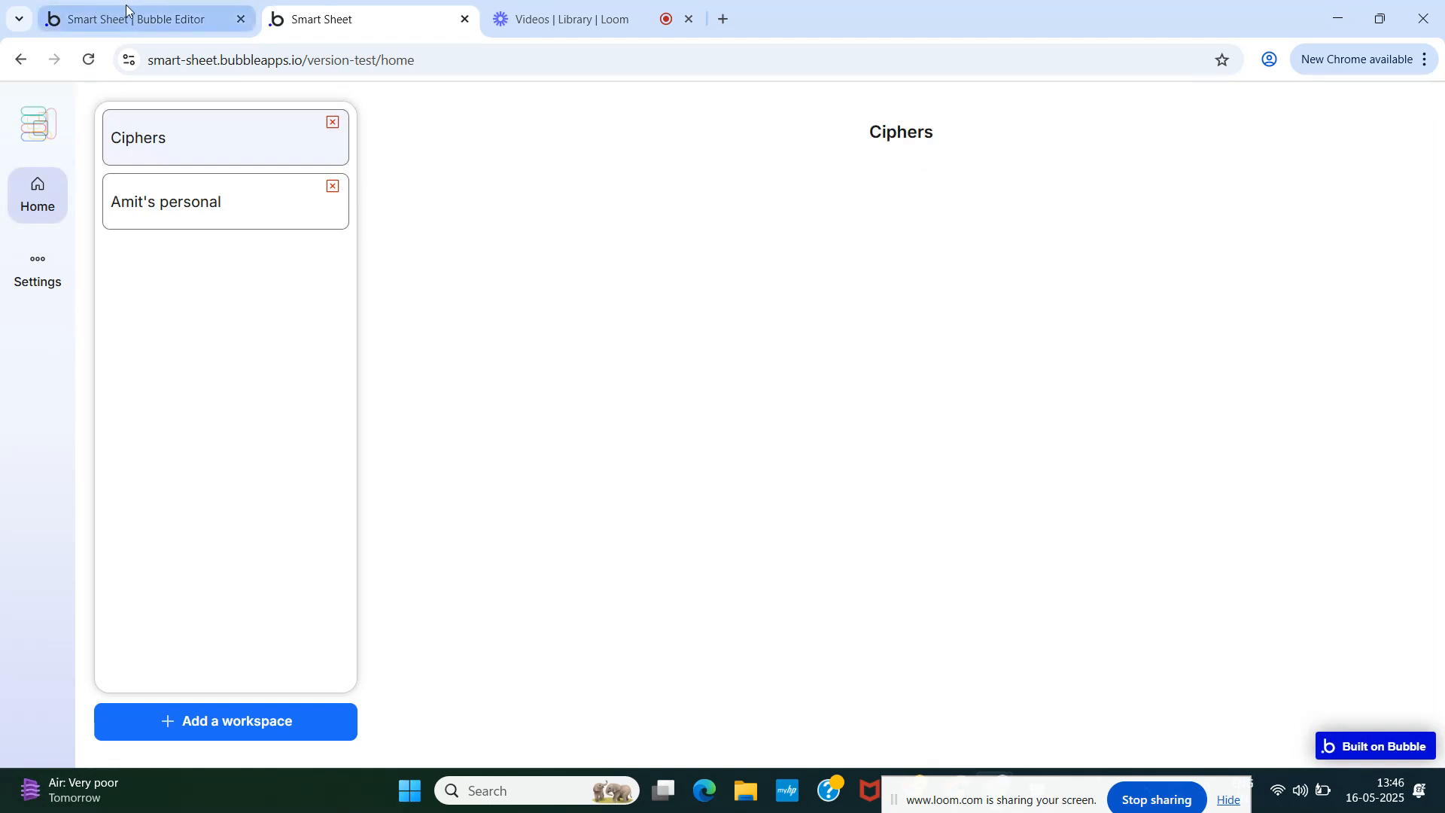
- Remove Group Database Main's preset style
{"action": "left_click", "coordinate": [179, 25]}
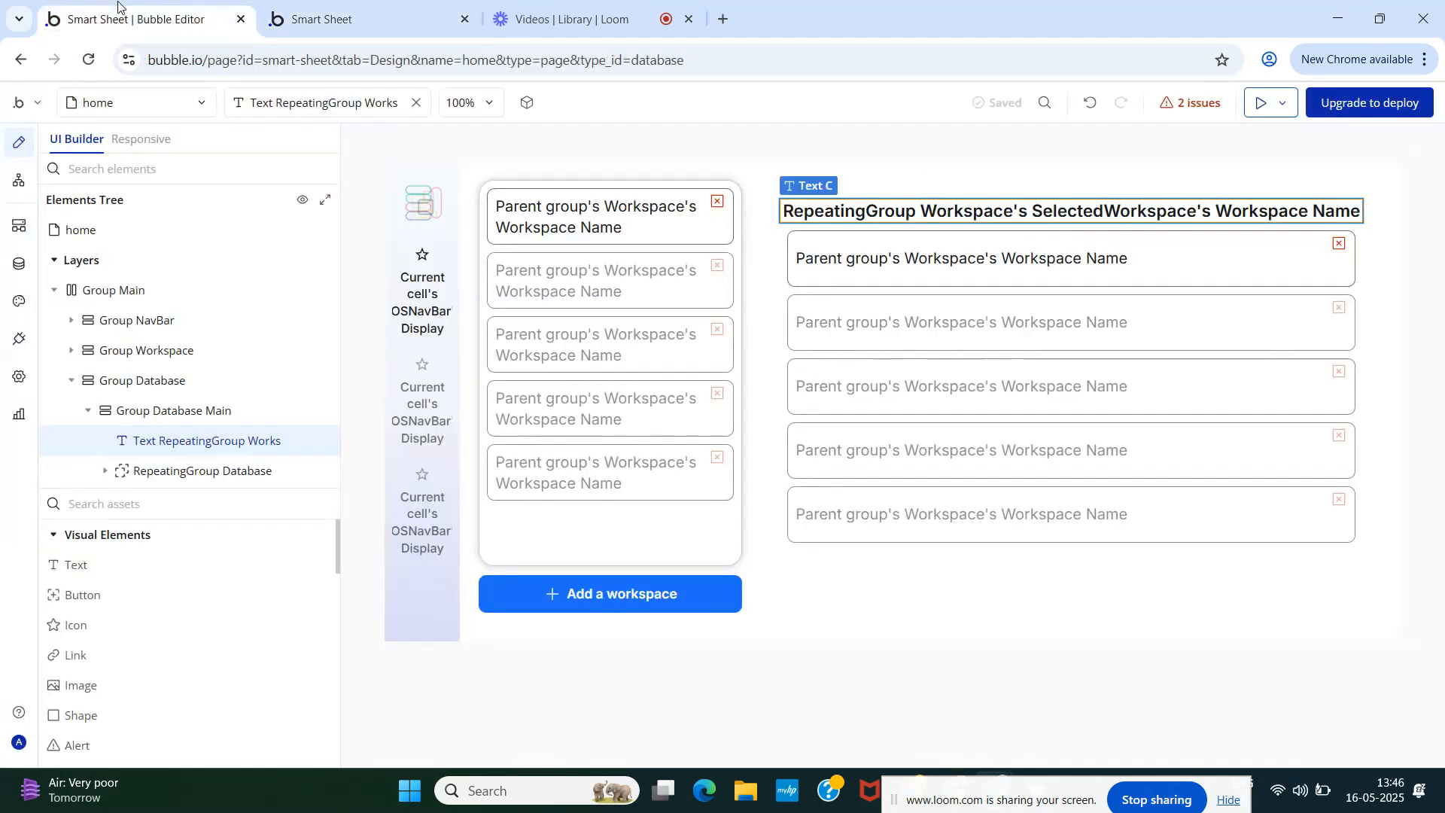
{"action": "left_click", "coordinate": [147, 408]}
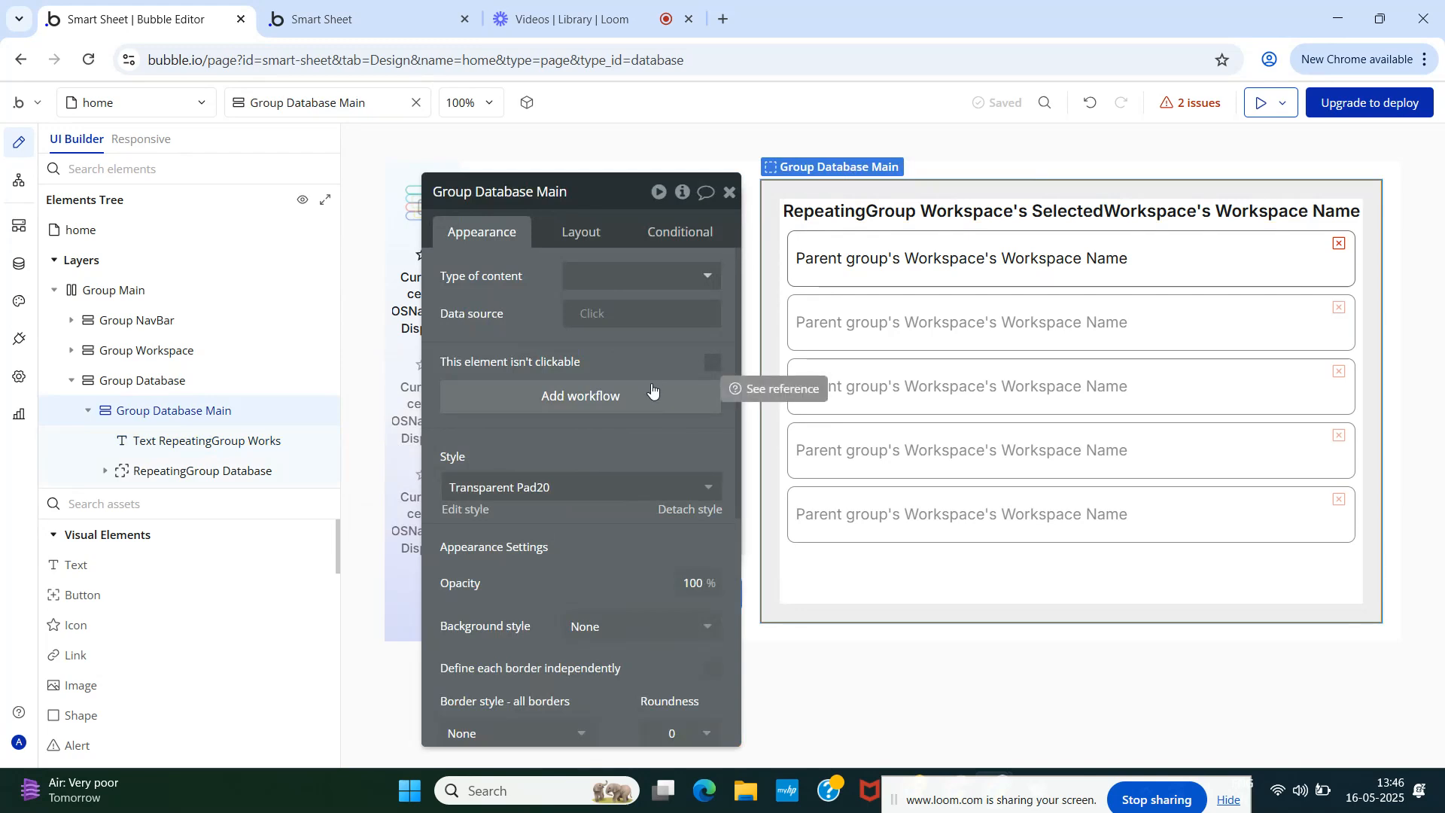
{"action": "scroll", "coordinate": [652, 389], "scroll_direction": "down", "scroll_amount": 5}
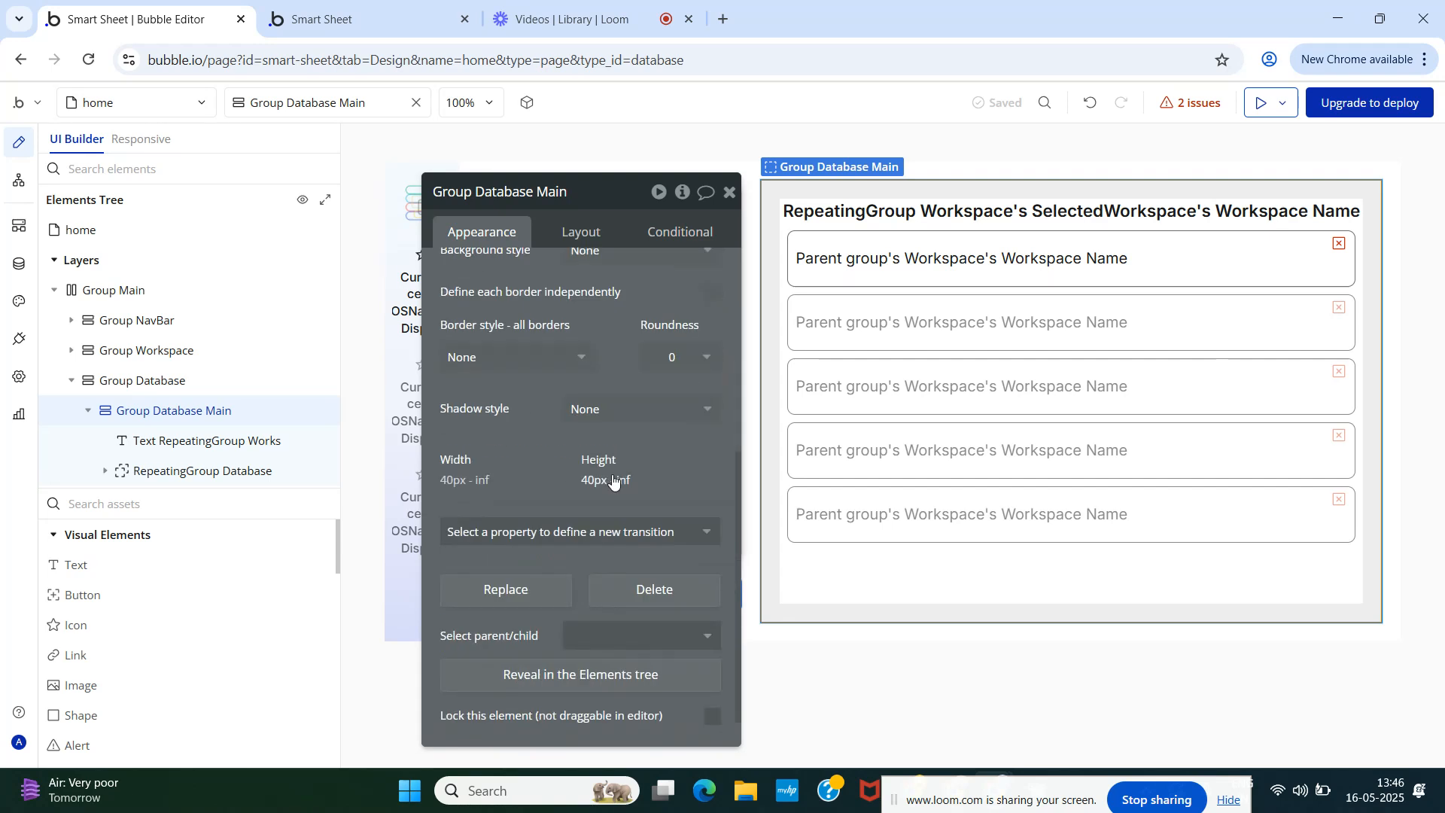
{"action": "scroll", "coordinate": [612, 474], "scroll_direction": "up", "scroll_amount": 5}
{"action": "left_click", "coordinate": [686, 466]}
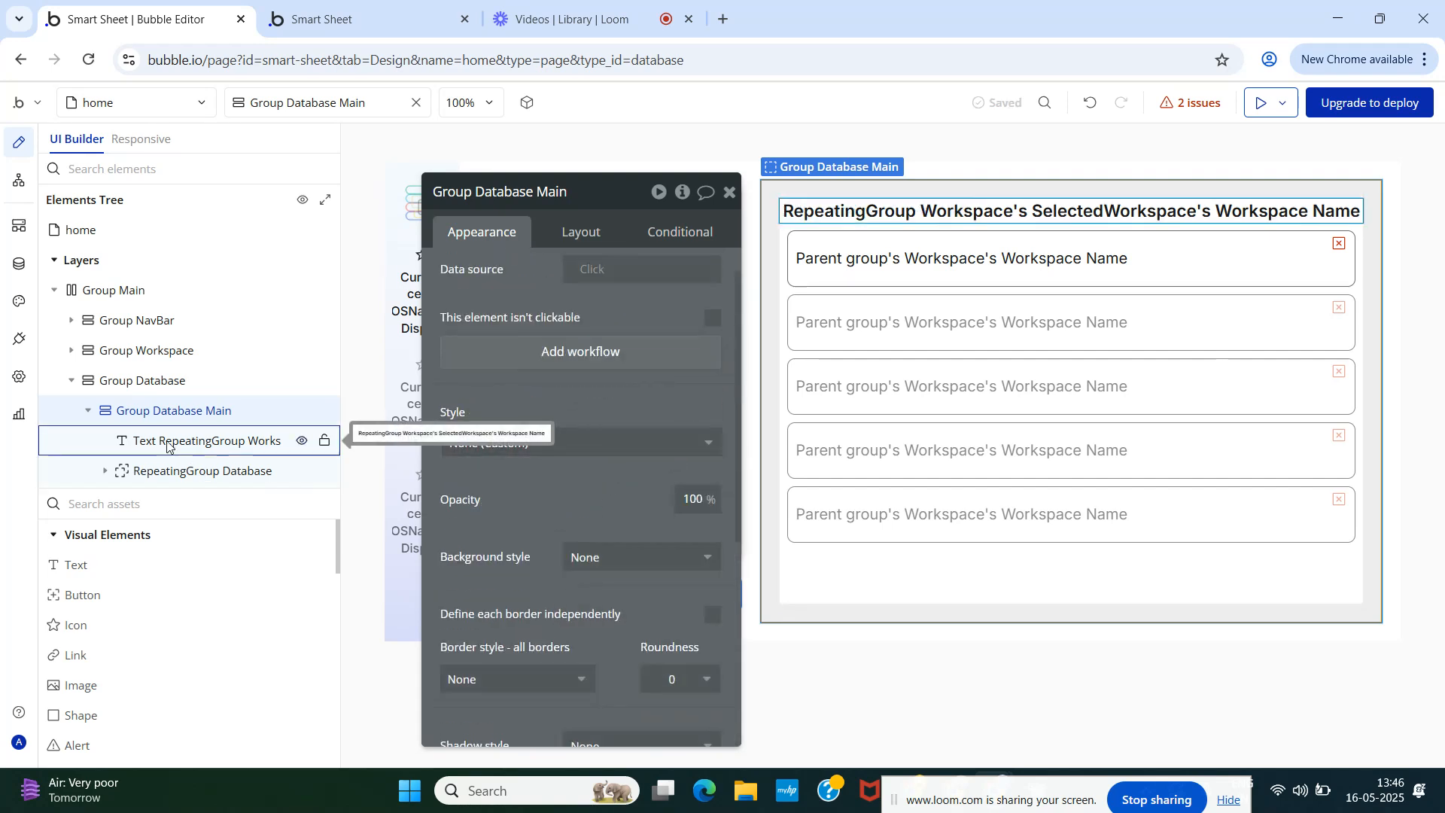
- Inspect Group Database's settings, then reload the preview showing the Ciphers heading
{"action": "left_click", "coordinate": [142, 381]}
{"action": "scroll", "coordinate": [494, 461], "scroll_direction": "down", "scroll_amount": 5}
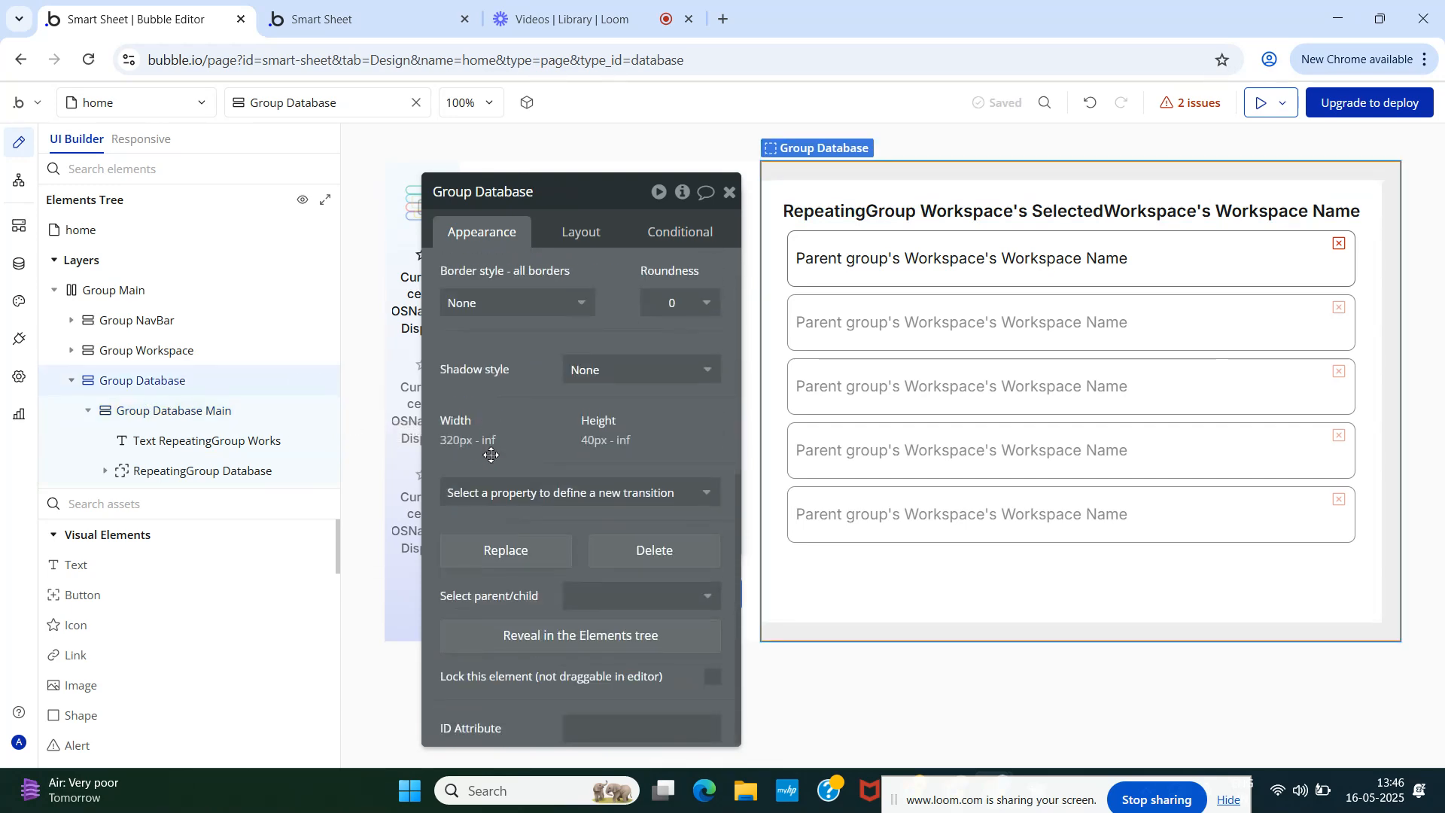
{"action": "scroll", "coordinate": [492, 455], "scroll_direction": "up", "scroll_amount": 4}
{"action": "scroll", "coordinate": [492, 454], "scroll_direction": "down", "scroll_amount": 4}
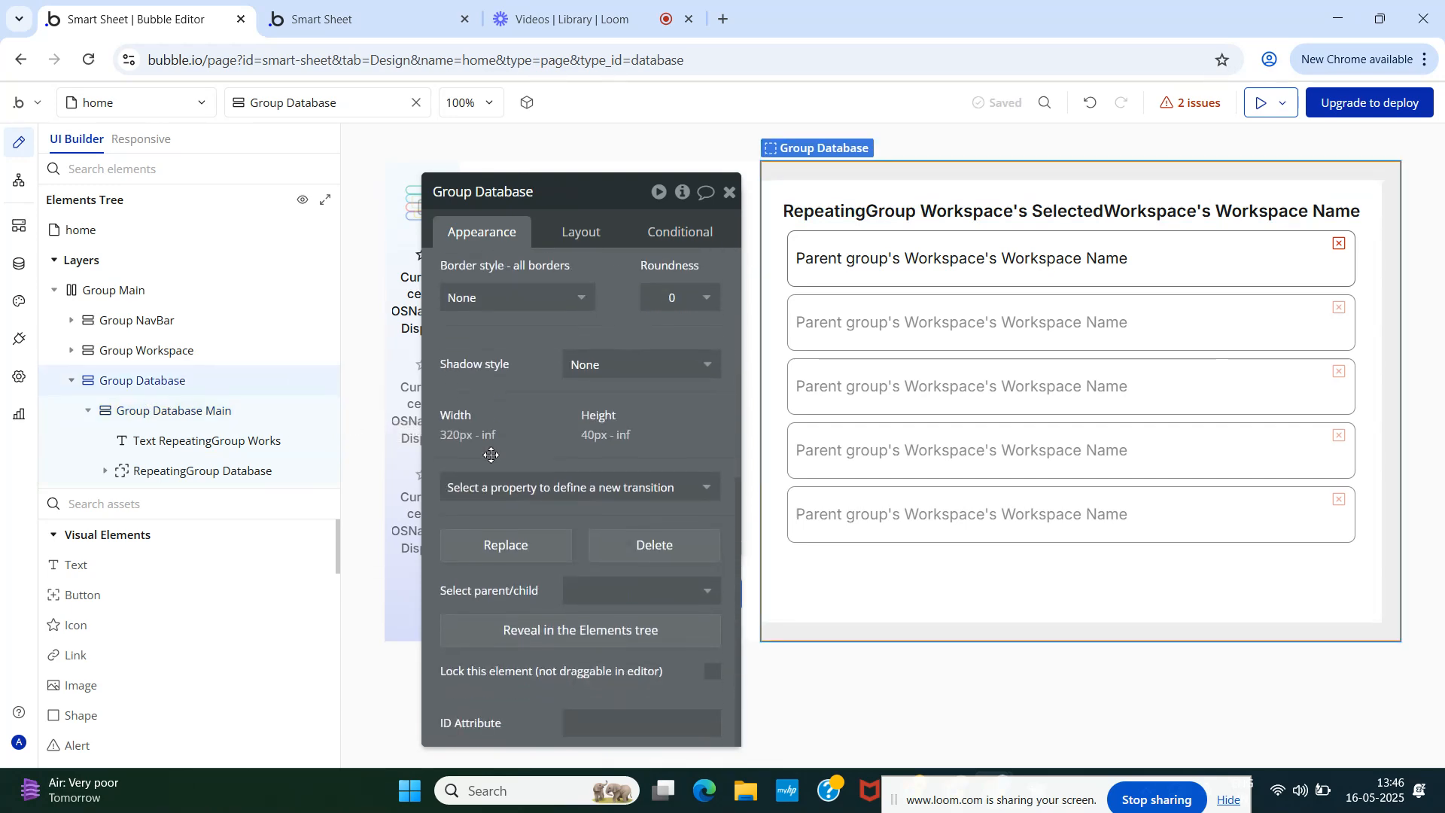
{"action": "scroll", "coordinate": [492, 454], "scroll_direction": "up", "scroll_amount": 5}
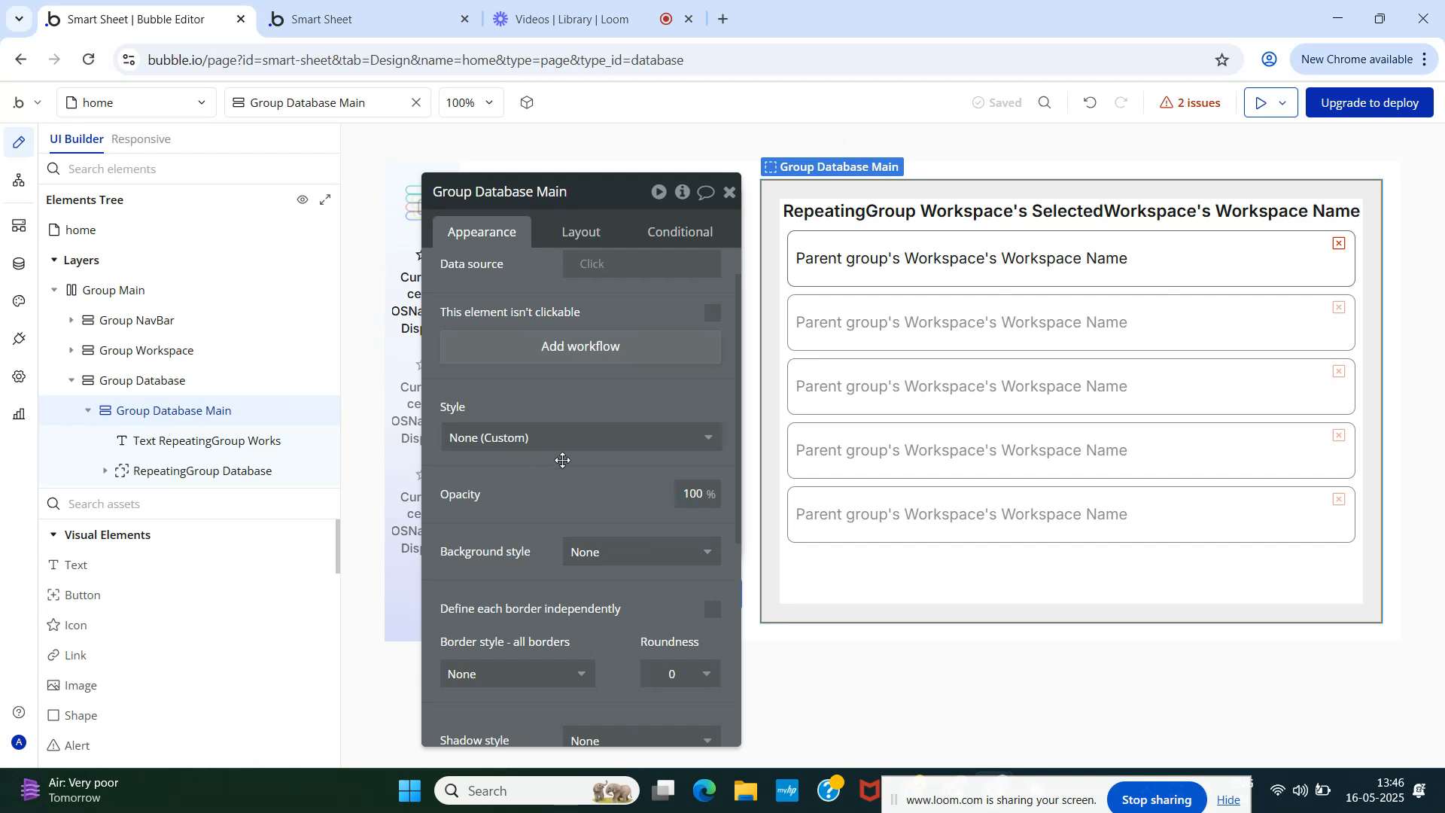
{"action": "scroll", "coordinate": [562, 460], "scroll_direction": "down", "scroll_amount": 3}
{"action": "left_click_drag", "start_coordinate": [542, 368], "coordinate": [417, 342]}
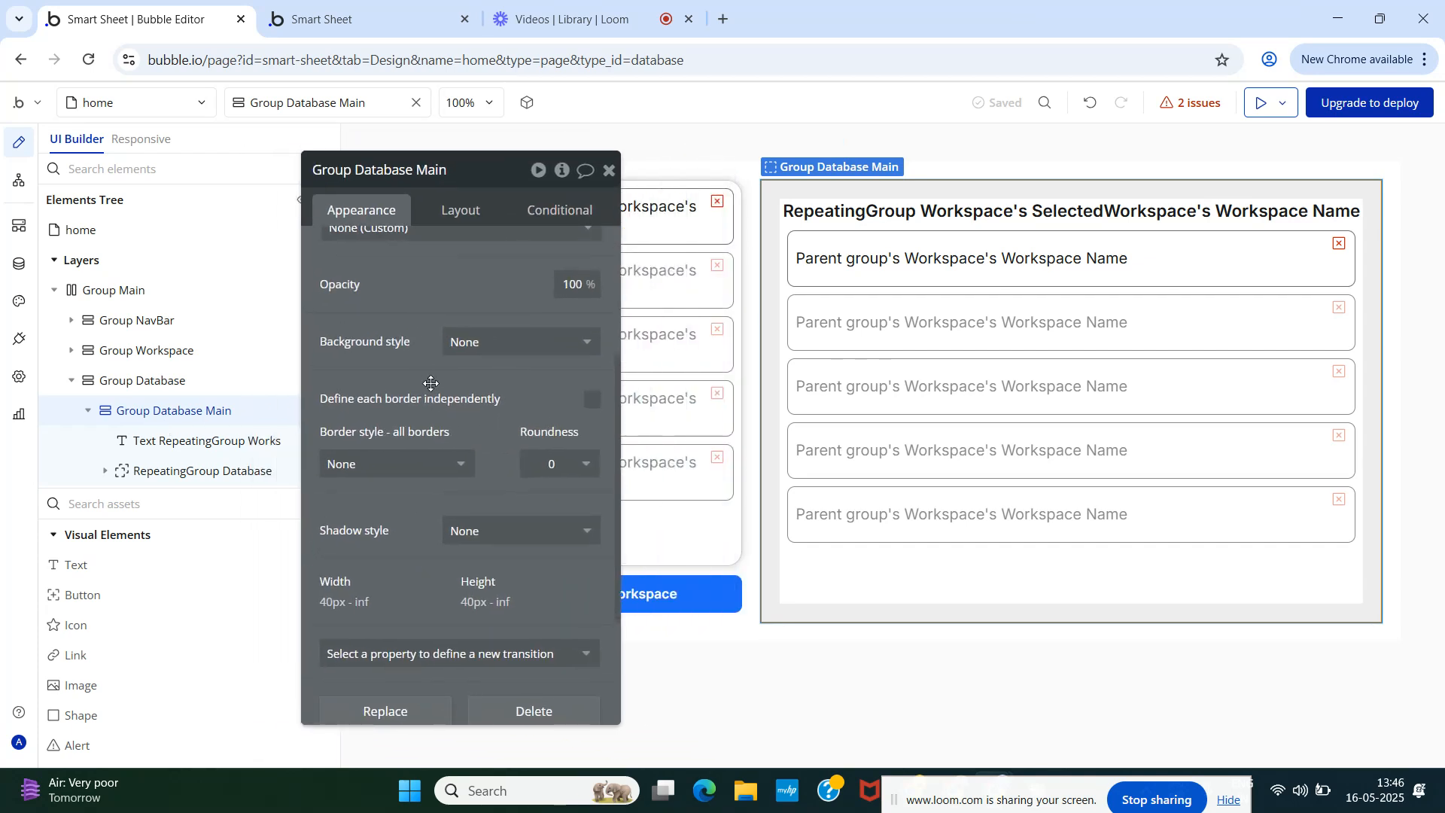
{"action": "scroll", "coordinate": [410, 396], "scroll_direction": "down", "scroll_amount": 3}
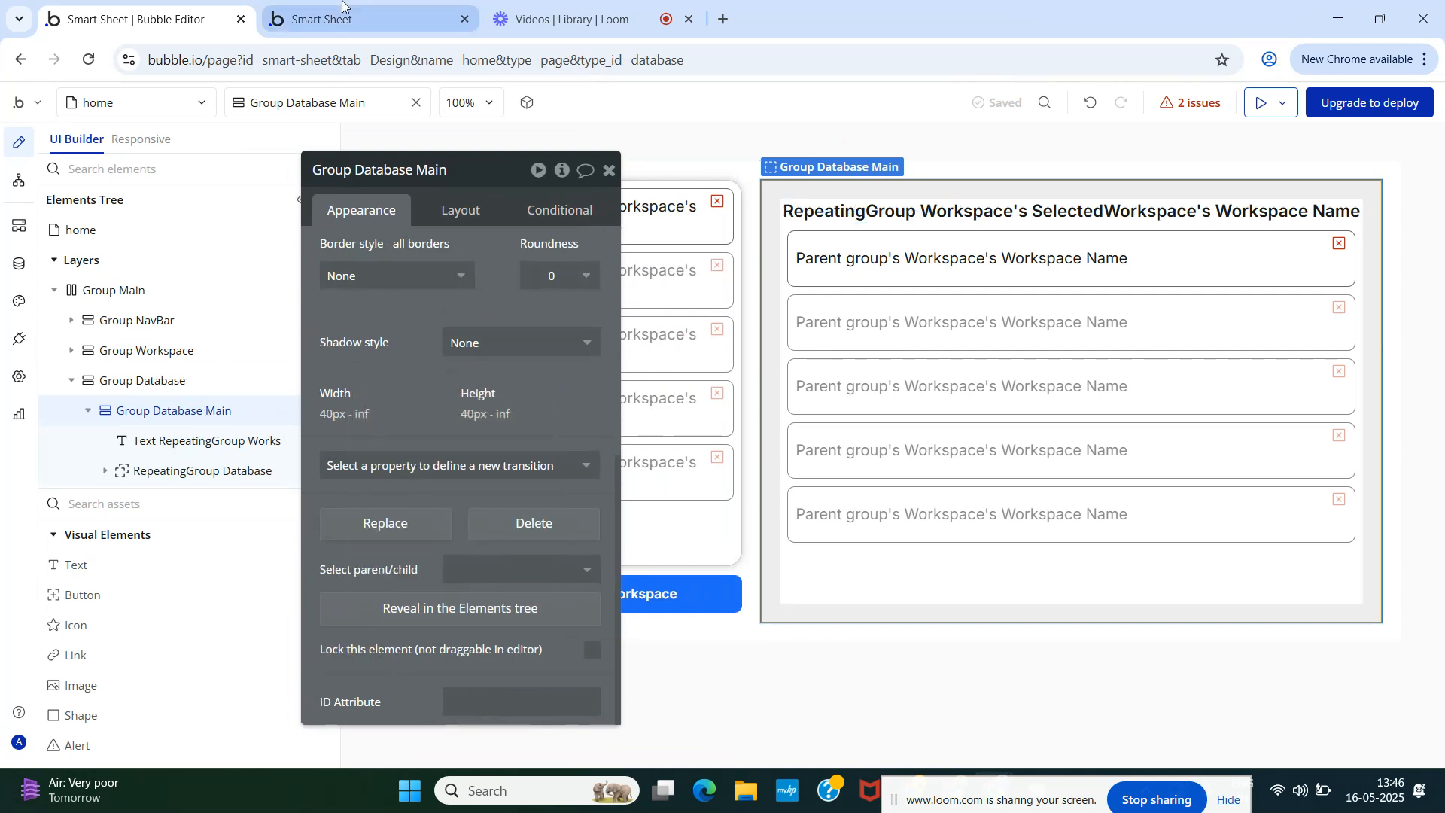
{"action": "left_click", "coordinate": [324, 19]}
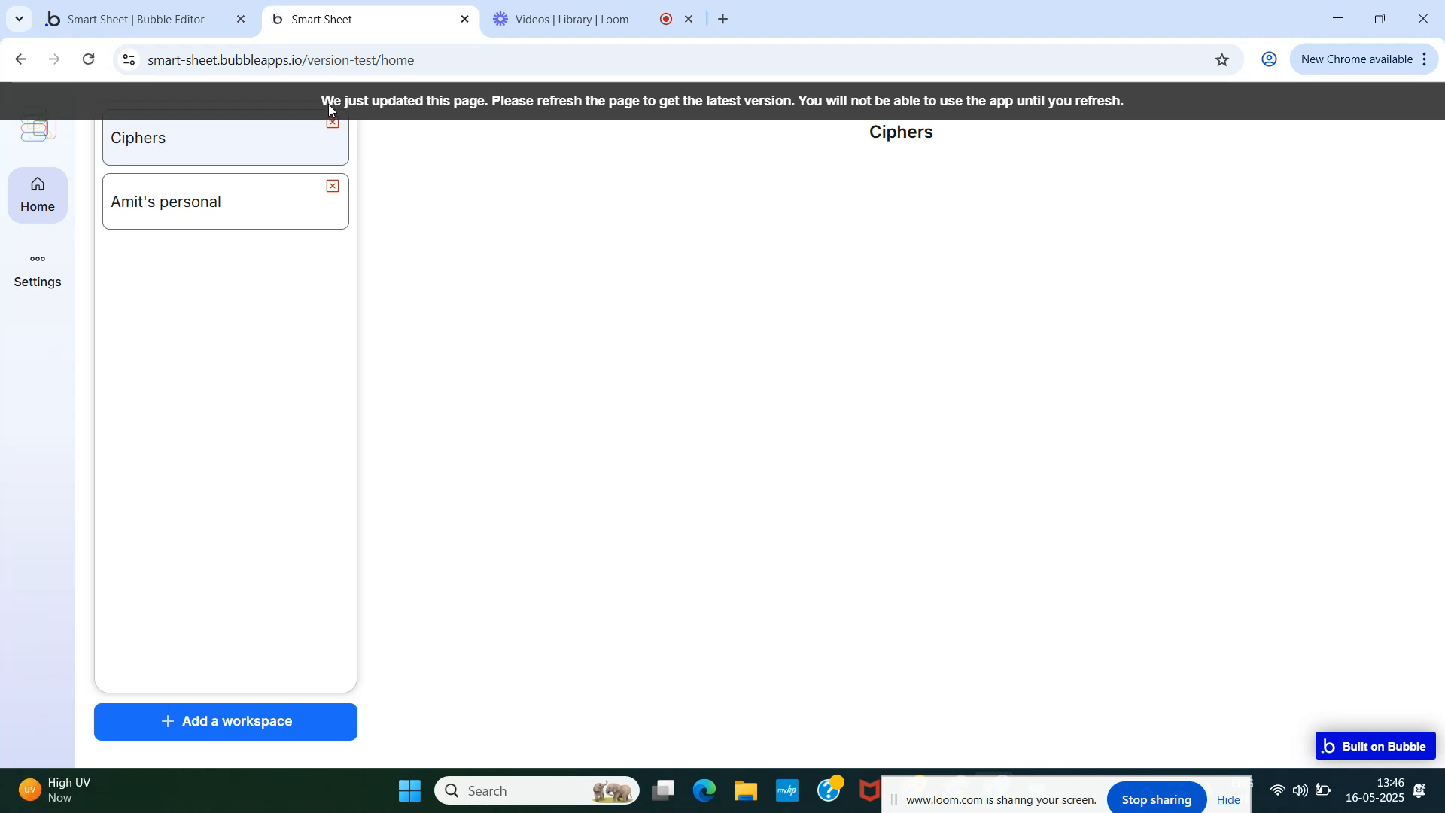
{"action": "left_click", "coordinate": [328, 105]}
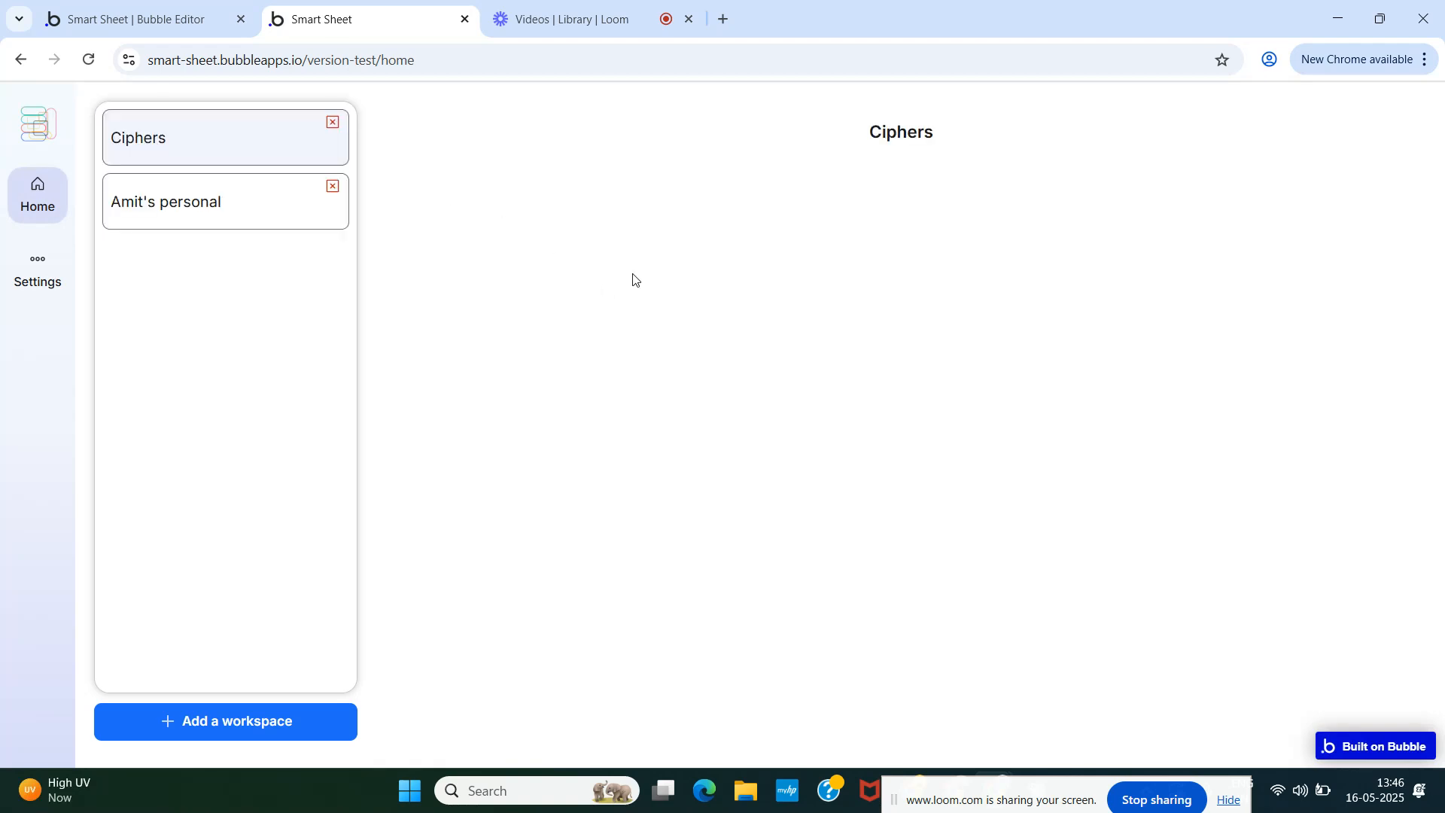
{"action": "left_click", "coordinate": [130, 18]}
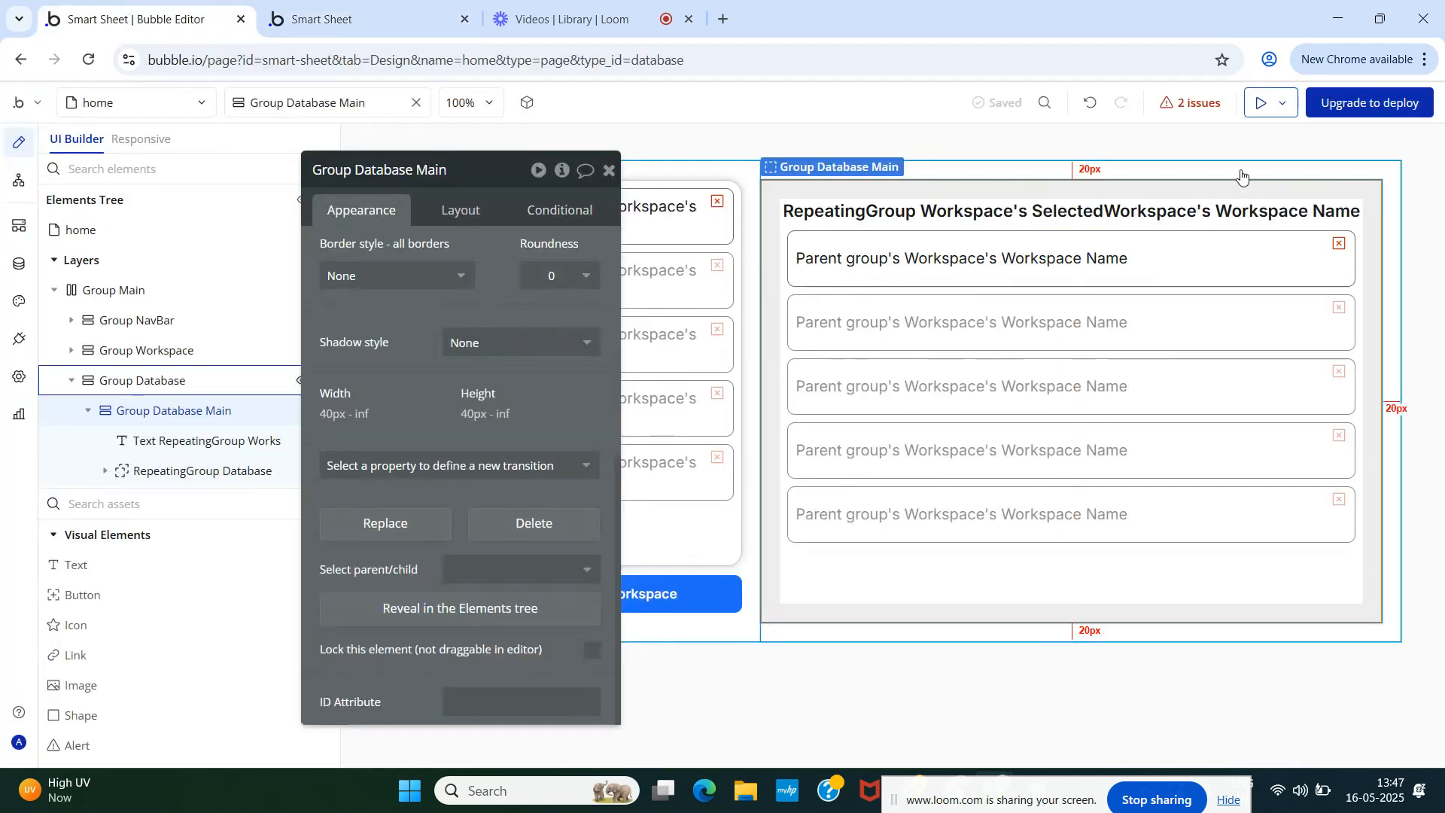
- Undo recent edits until the heading reverts to an unbolded '...edit me...' placeholder
{"action": "left_click", "coordinate": [1087, 106]}
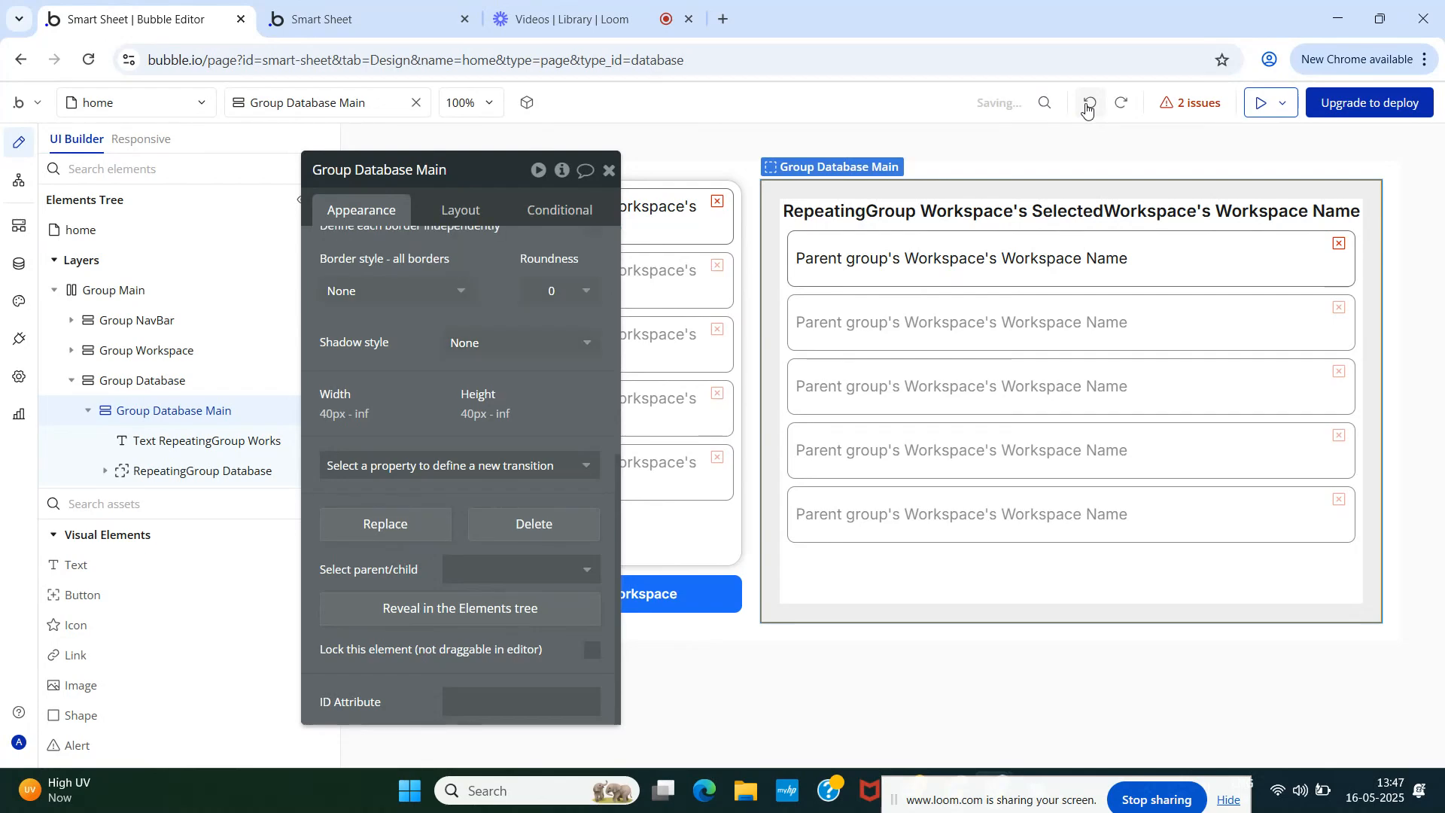
{"action": "left_click", "coordinate": [1087, 106]}
{"action": "left_click", "coordinate": [1087, 106]}
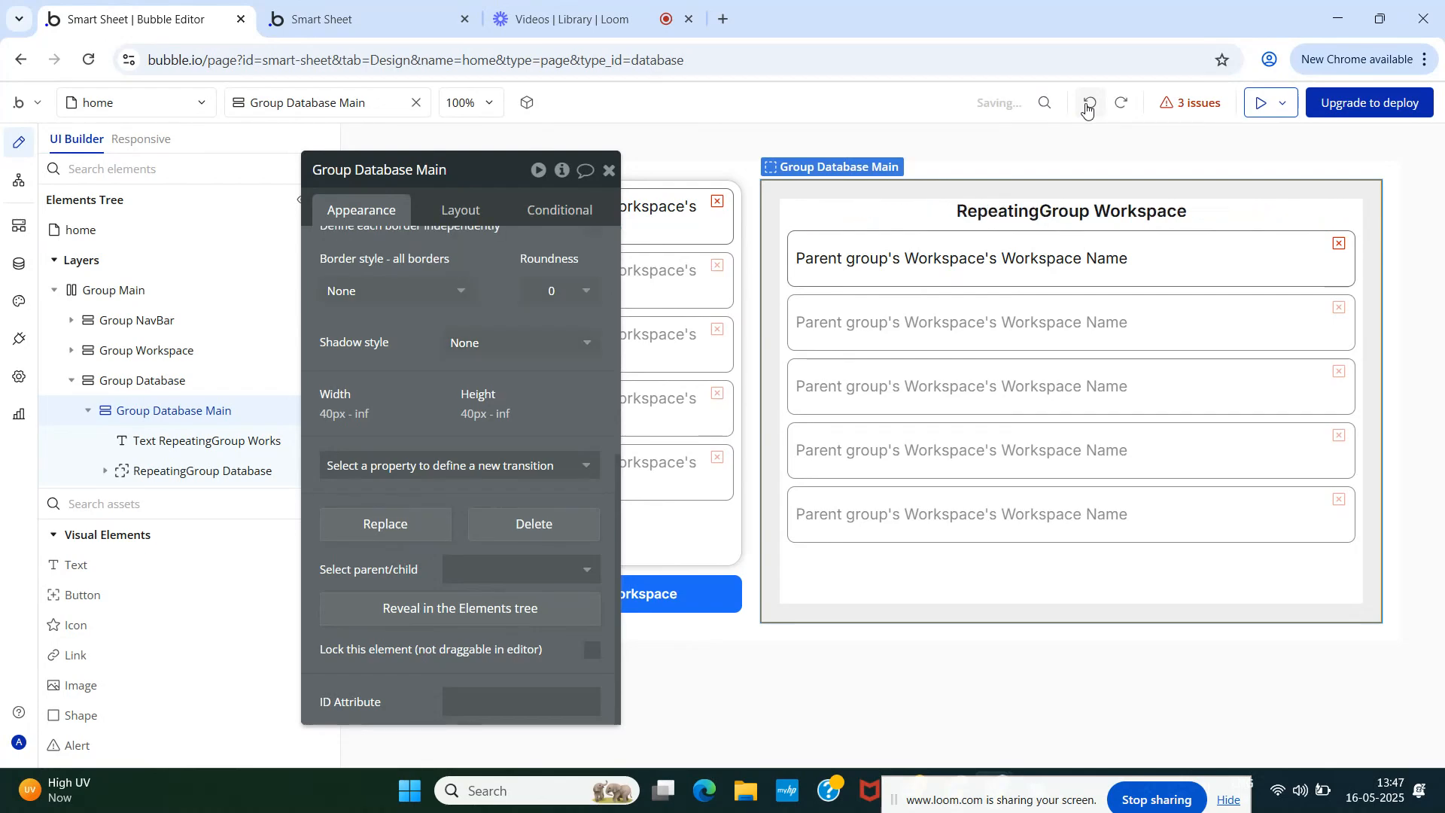
{"action": "left_click", "coordinate": [1087, 105]}
{"action": "left_click", "coordinate": [1087, 106]}
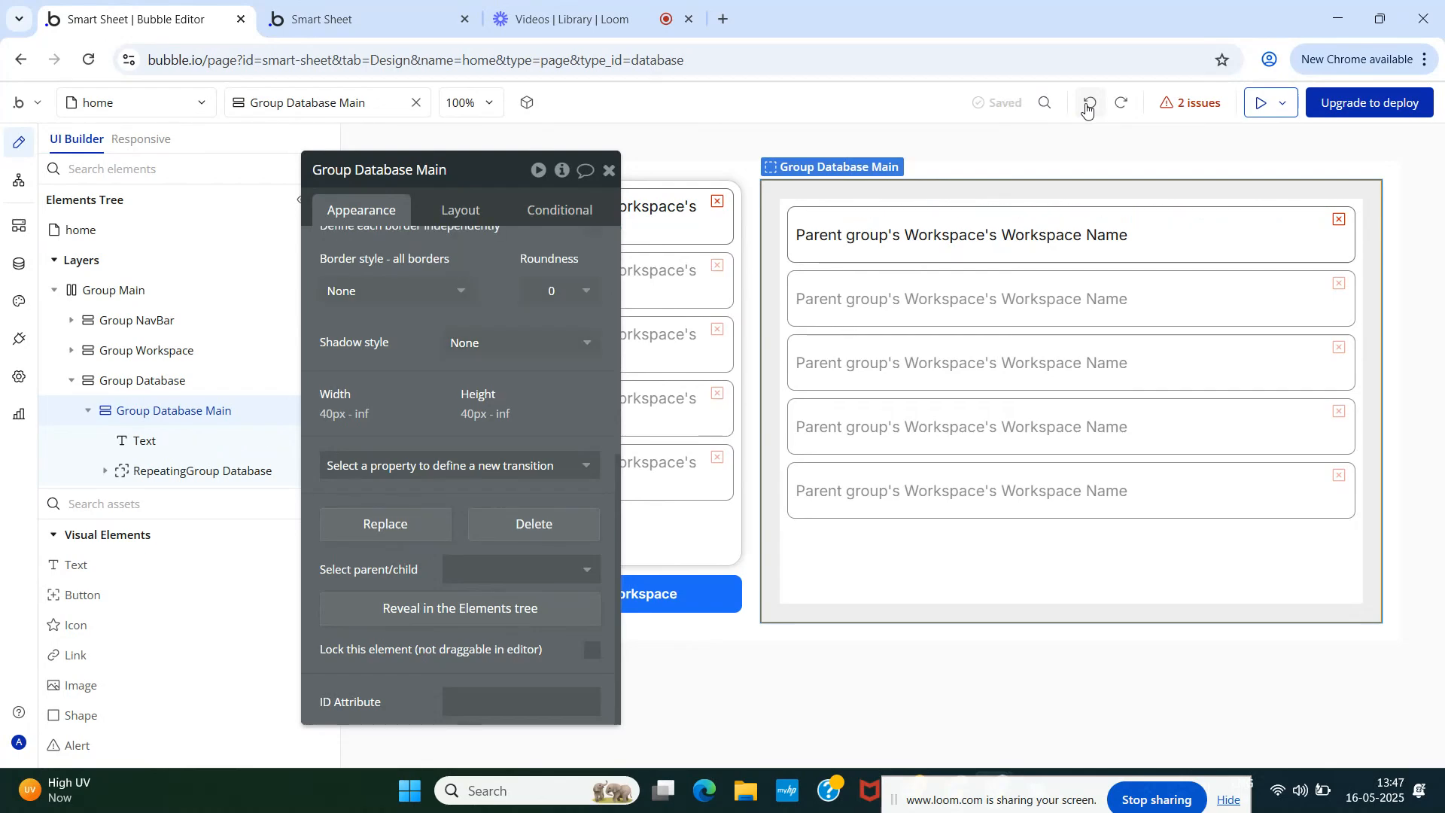
{"action": "left_click", "coordinate": [1087, 106]}
{"action": "left_click", "coordinate": [1087, 106]}
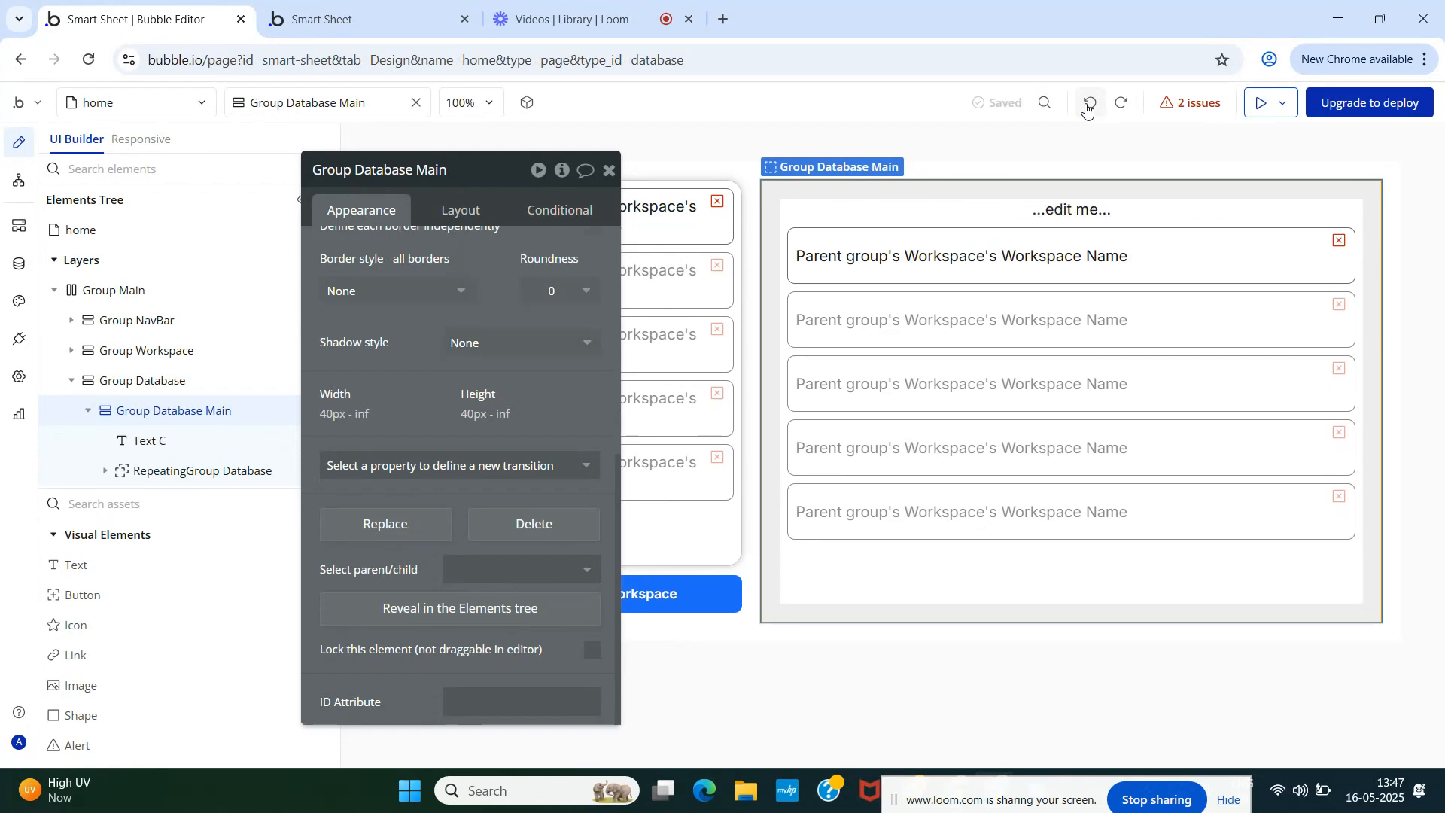
- Undo once more to restore the border, 16 roundness and shadow, then reload the preview
{"action": "left_click", "coordinate": [361, 18]}
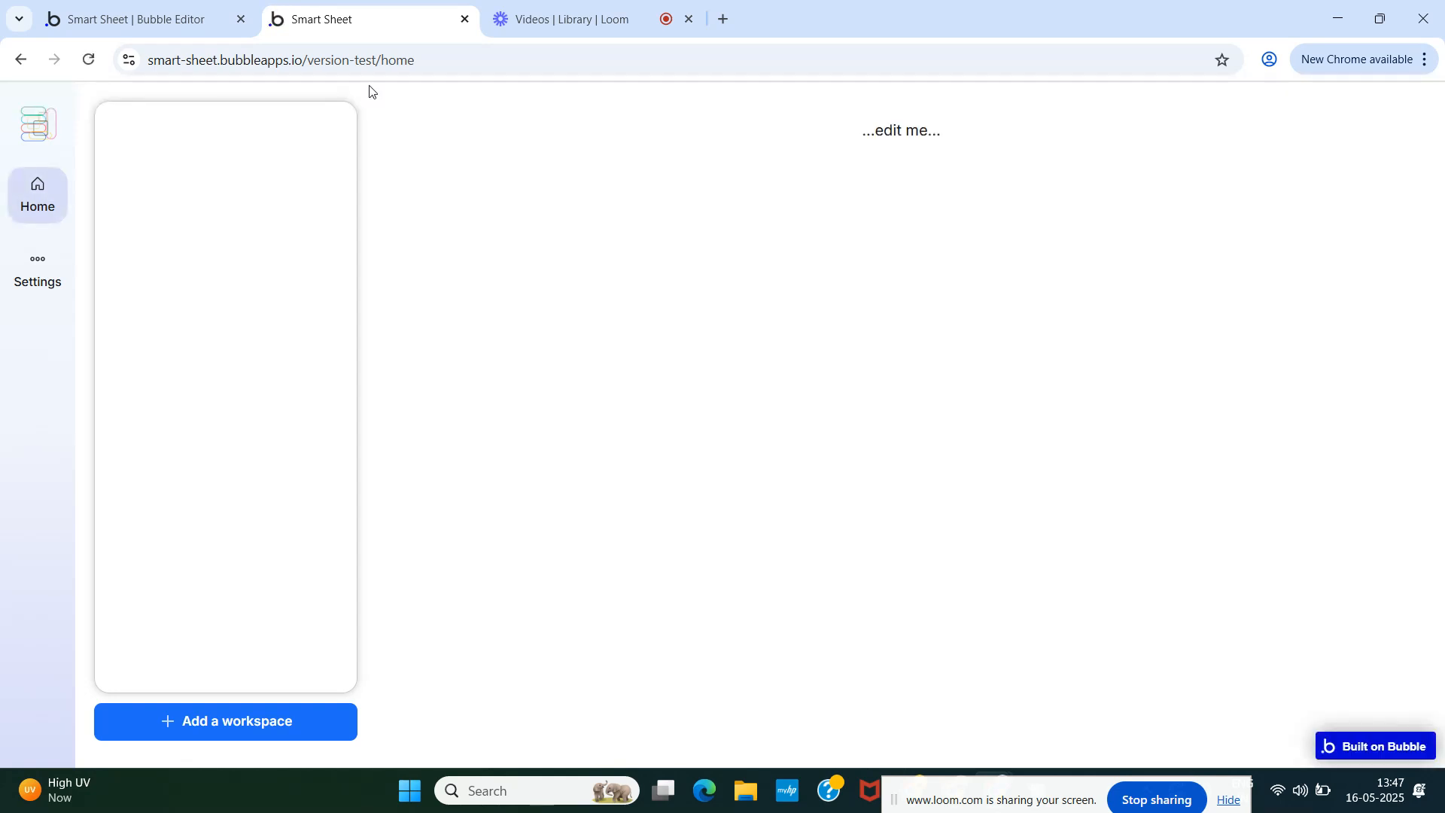
{"action": "left_click", "coordinate": [98, 16]}
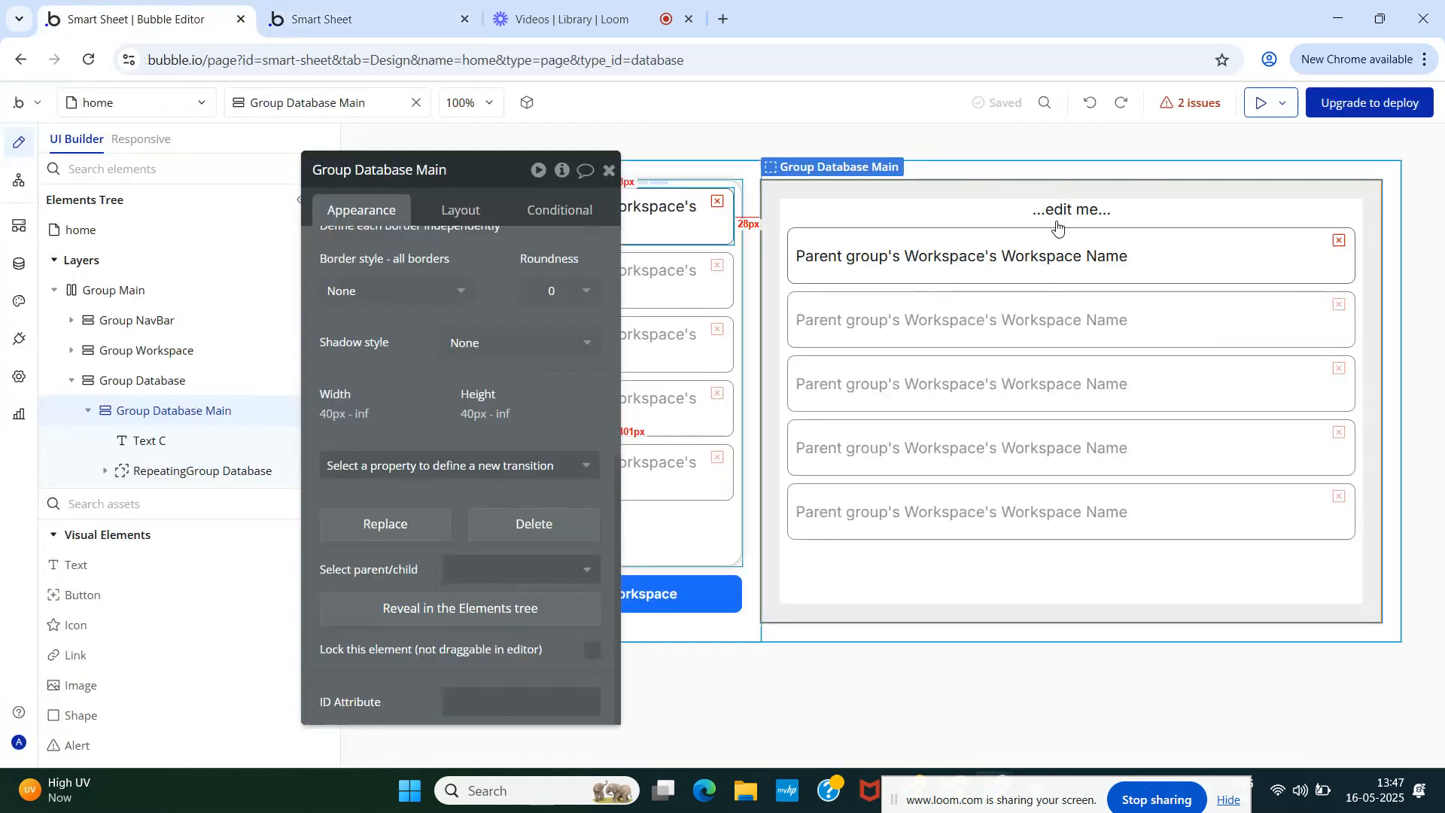
{"action": "left_click", "coordinate": [1091, 105]}
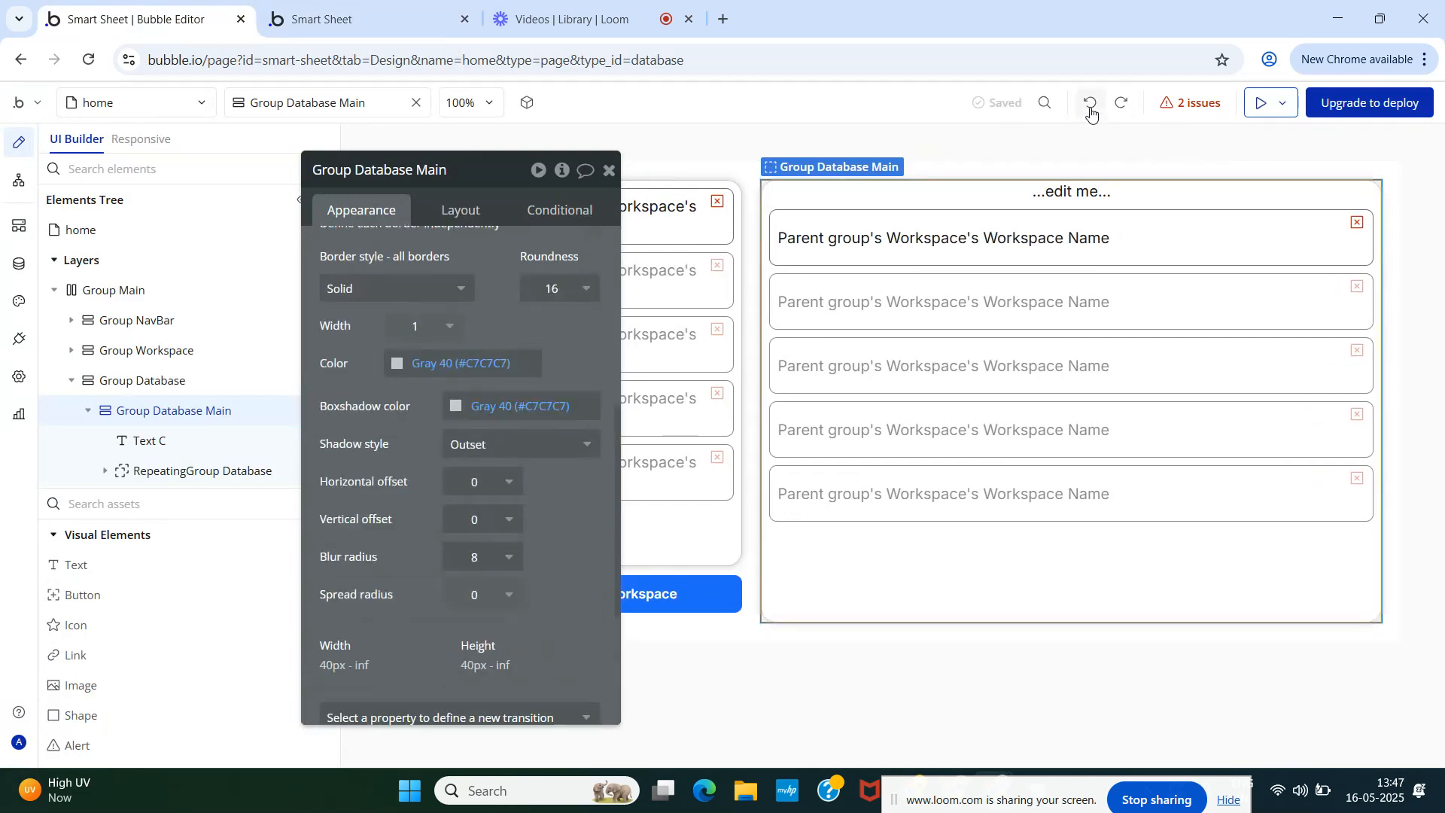
{"action": "left_click", "coordinate": [361, 3]}
{"action": "left_click", "coordinate": [352, 108]}
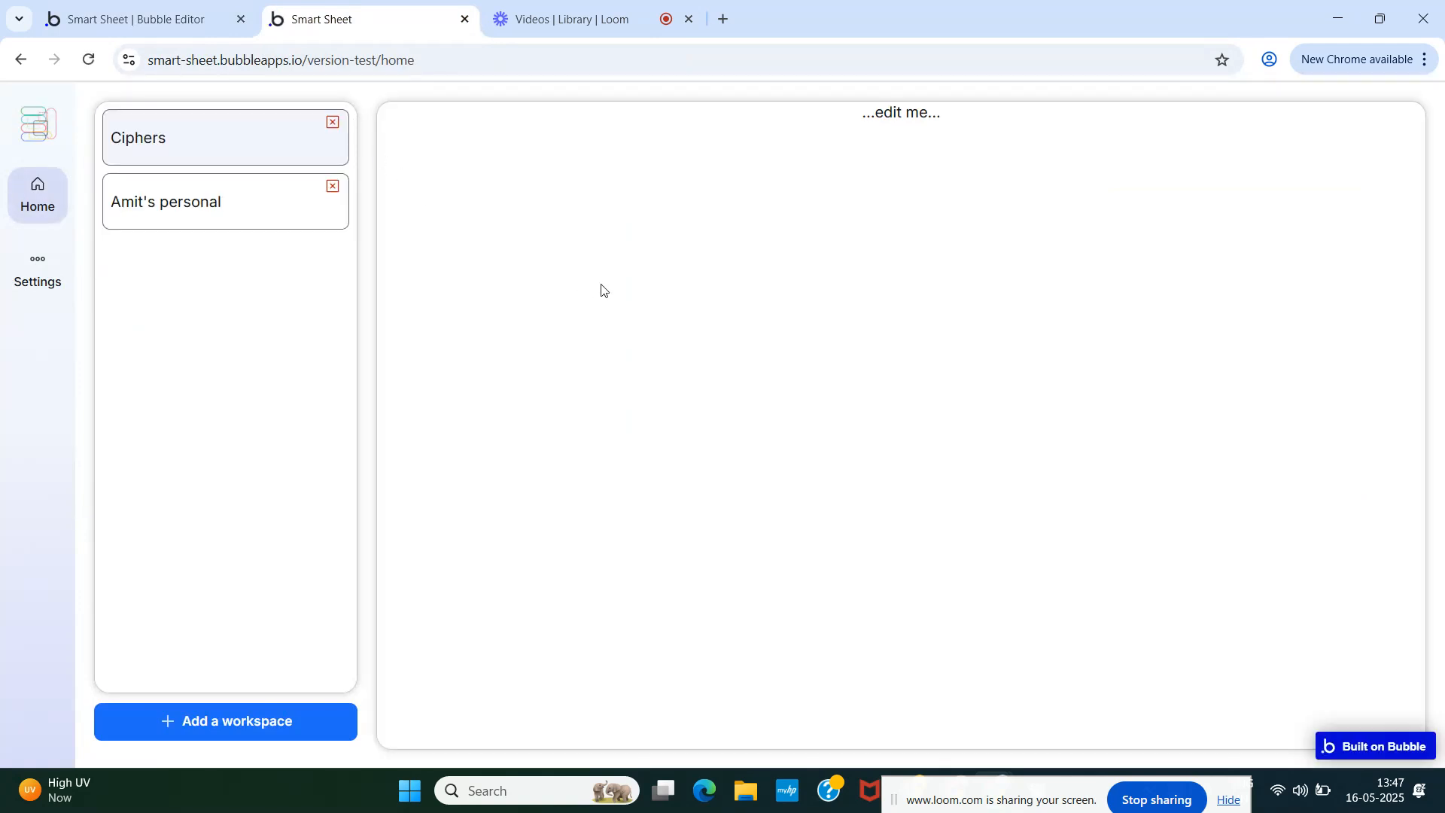
- Detach Group Database Main from its shared style
{"action": "left_click", "coordinate": [138, 21]}
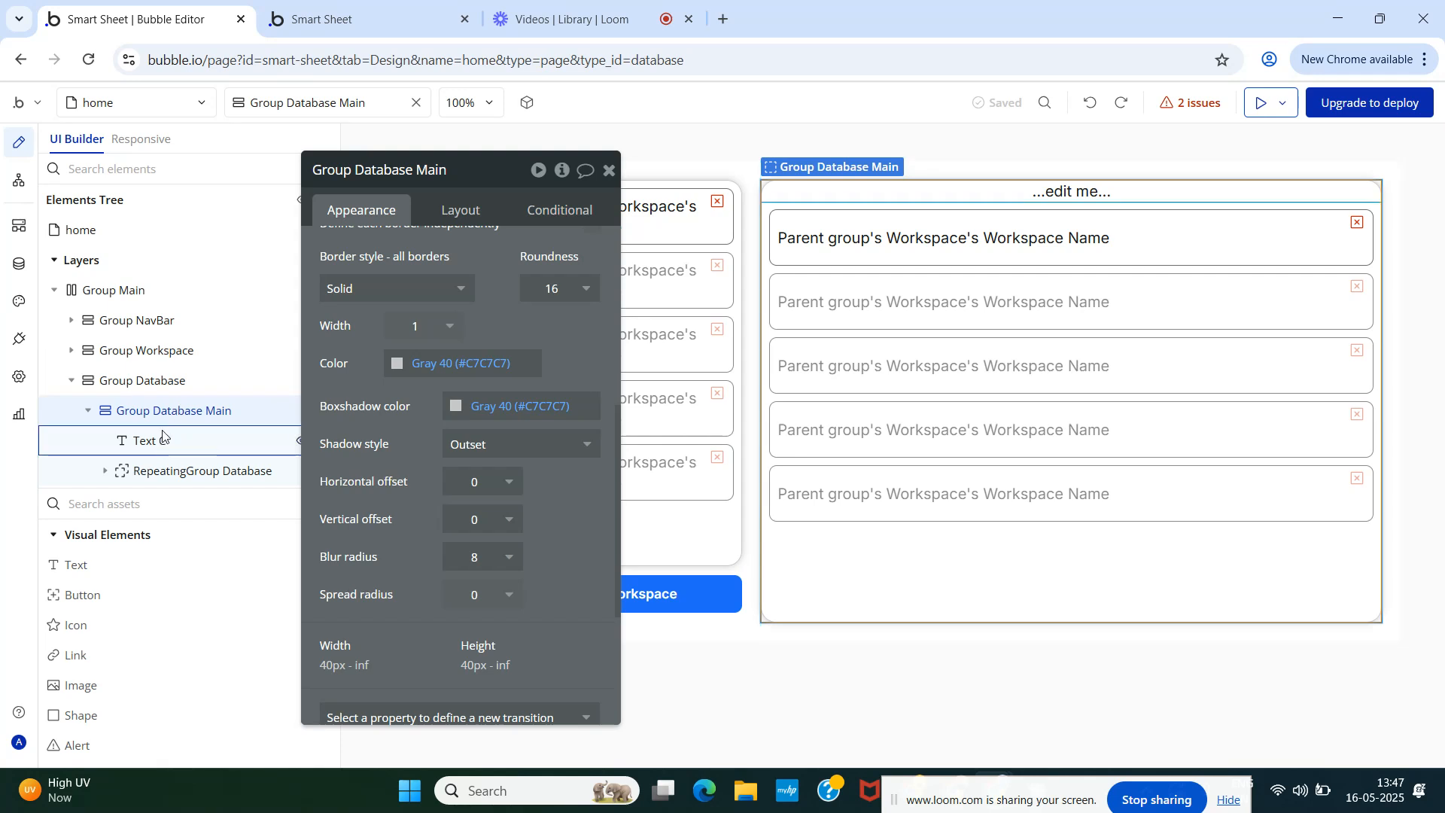
{"action": "left_click", "coordinate": [168, 472]}
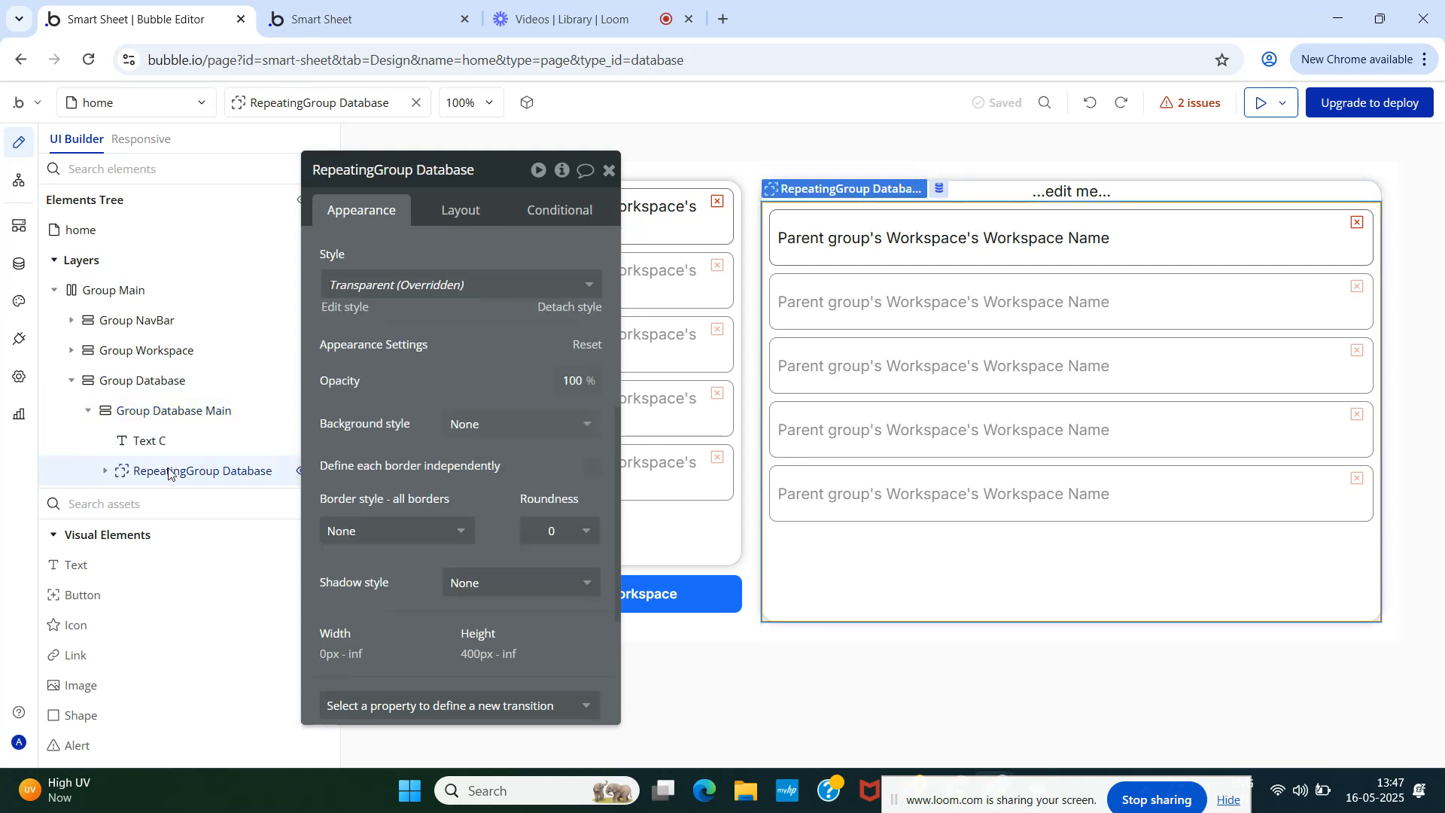
{"action": "left_click", "coordinate": [159, 419]}
{"action": "scroll", "coordinate": [471, 441], "scroll_direction": "up", "scroll_amount": 5}
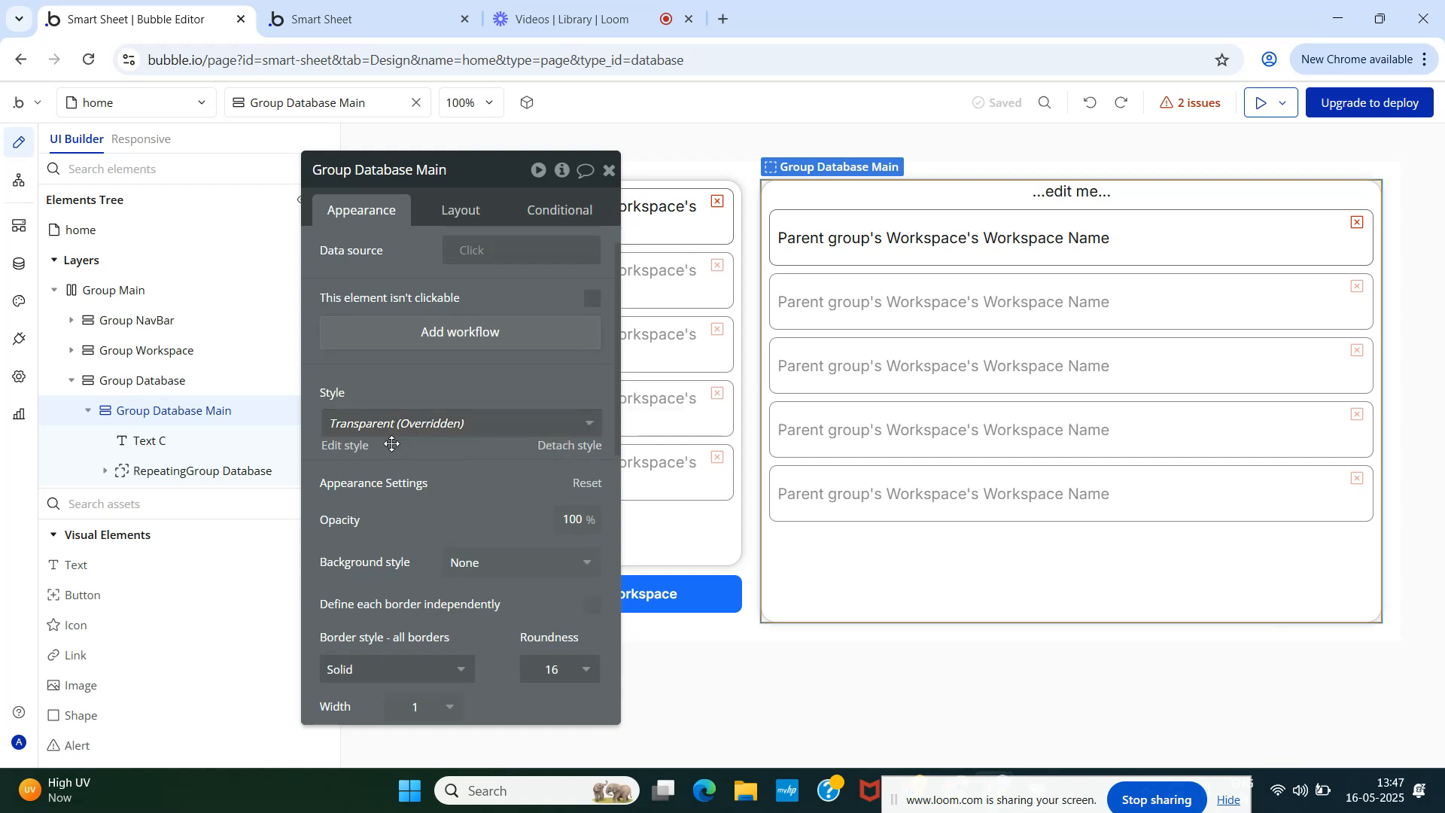
{"action": "left_click", "coordinate": [566, 448]}
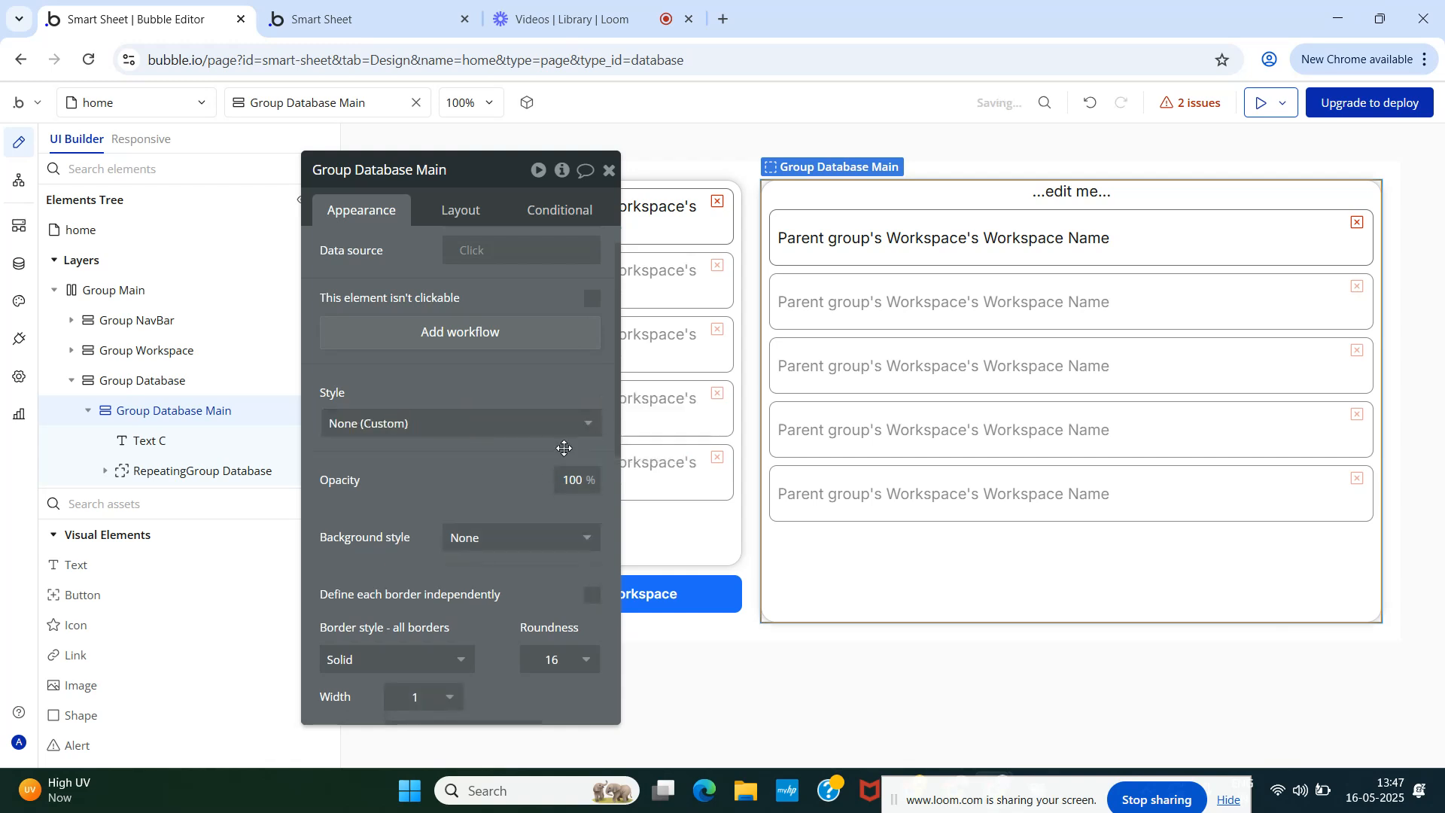
- Set Group Database Main's top and bottom padding to 20 px and reload the preview
{"action": "left_click", "coordinate": [461, 210]}
{"action": "scroll", "coordinate": [451, 452], "scroll_direction": "down", "scroll_amount": 4}
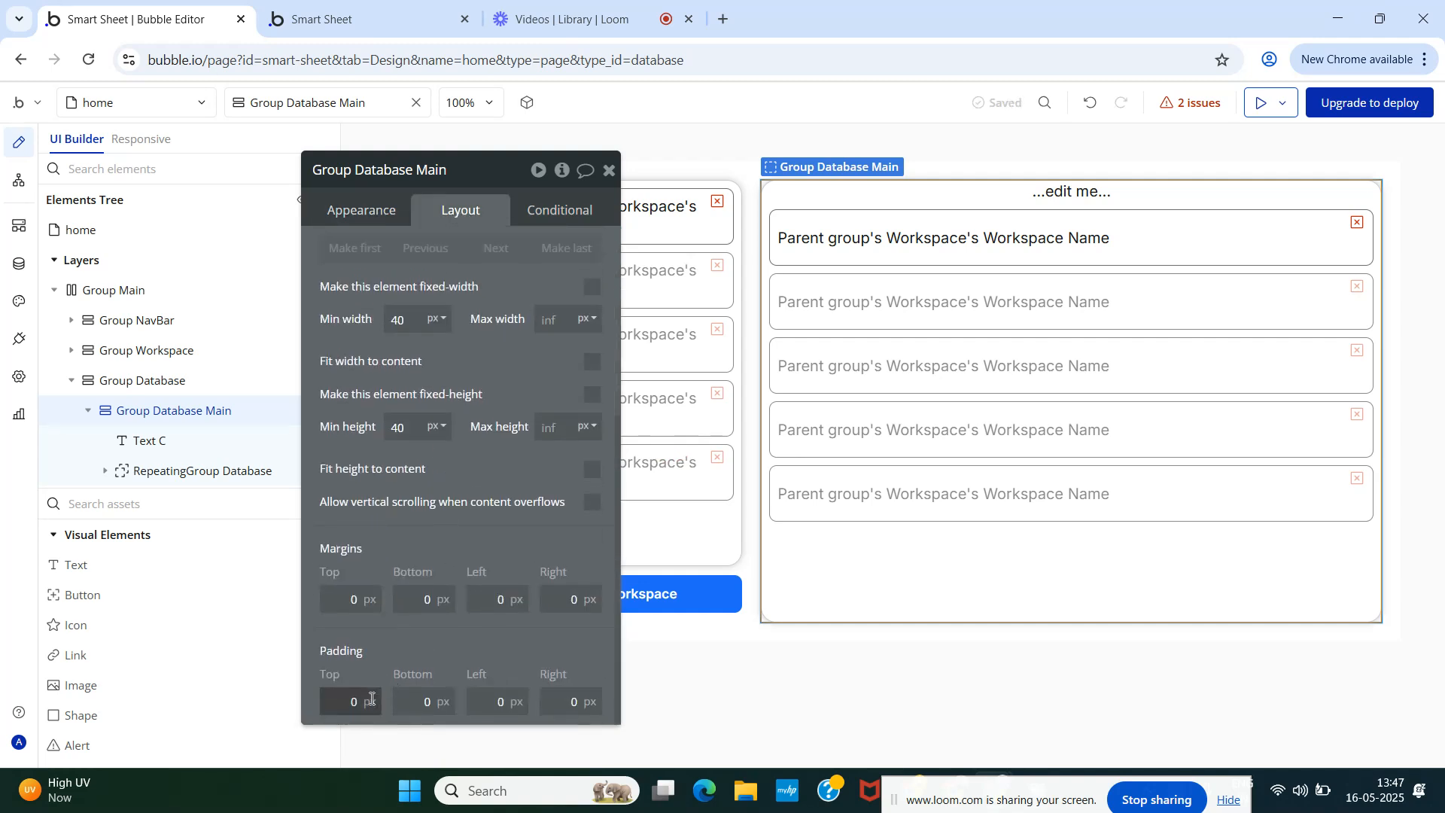
{"action": "key", "text": "BackSpace"}
{"action": "type", "text": "20"}
{"action": "left_click", "coordinate": [427, 699]}
{"action": "type", "text": "20"}
{"action": "left_click", "coordinate": [503, 708]}
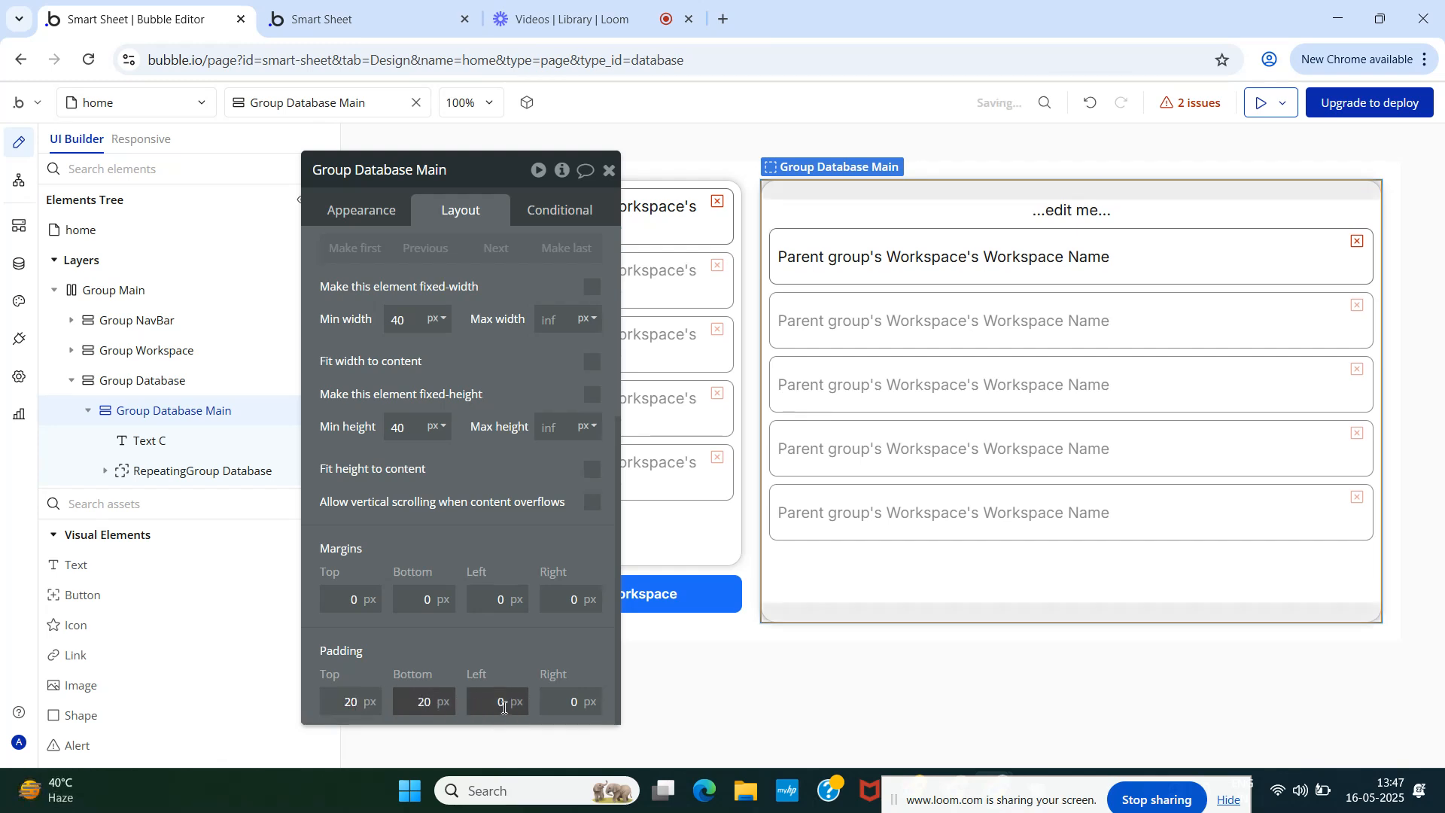
{"action": "left_click", "coordinate": [369, 22]}
{"action": "key", "text": "F5"}
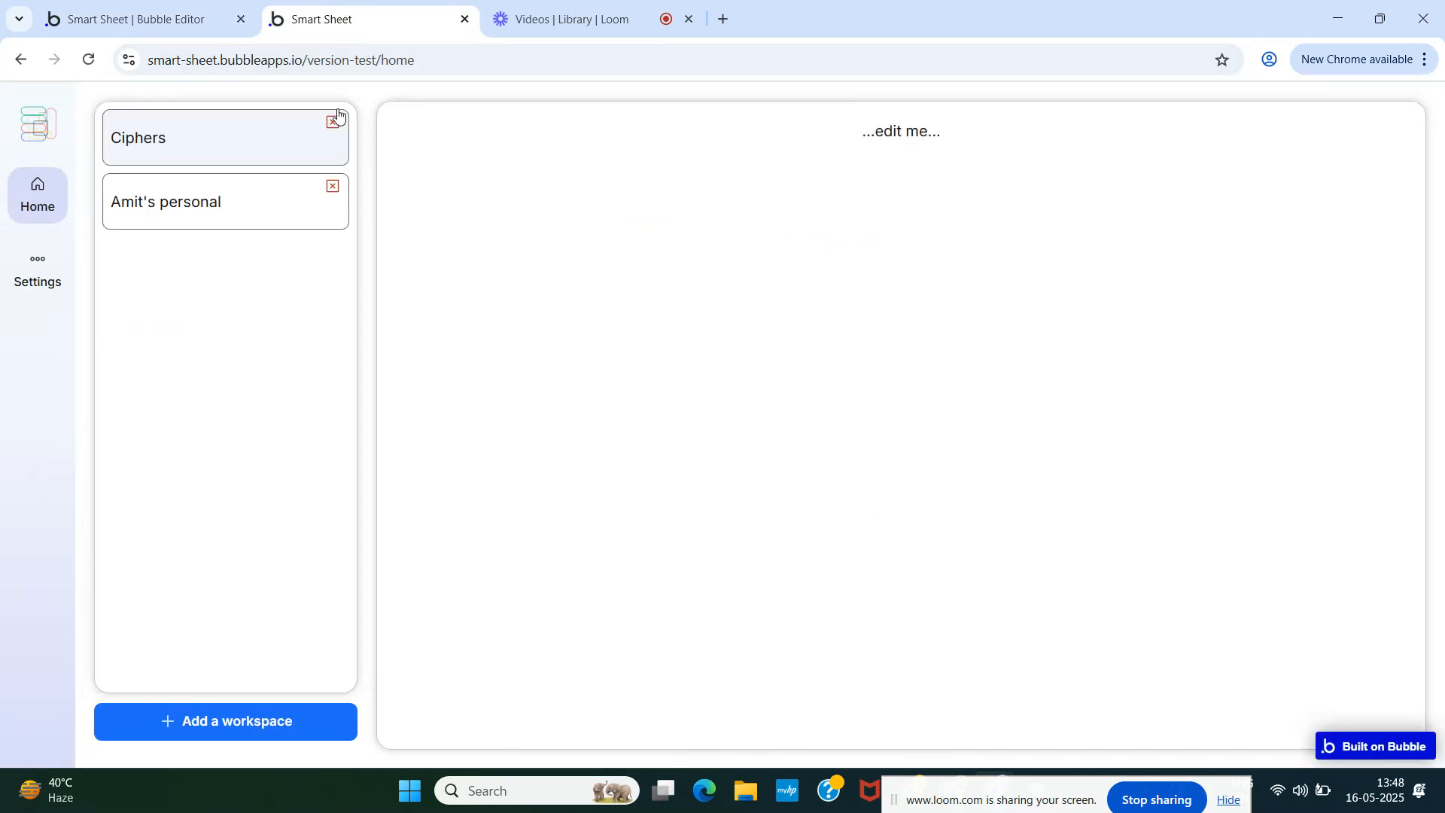
{"action": "left_click", "coordinate": [152, 20]}
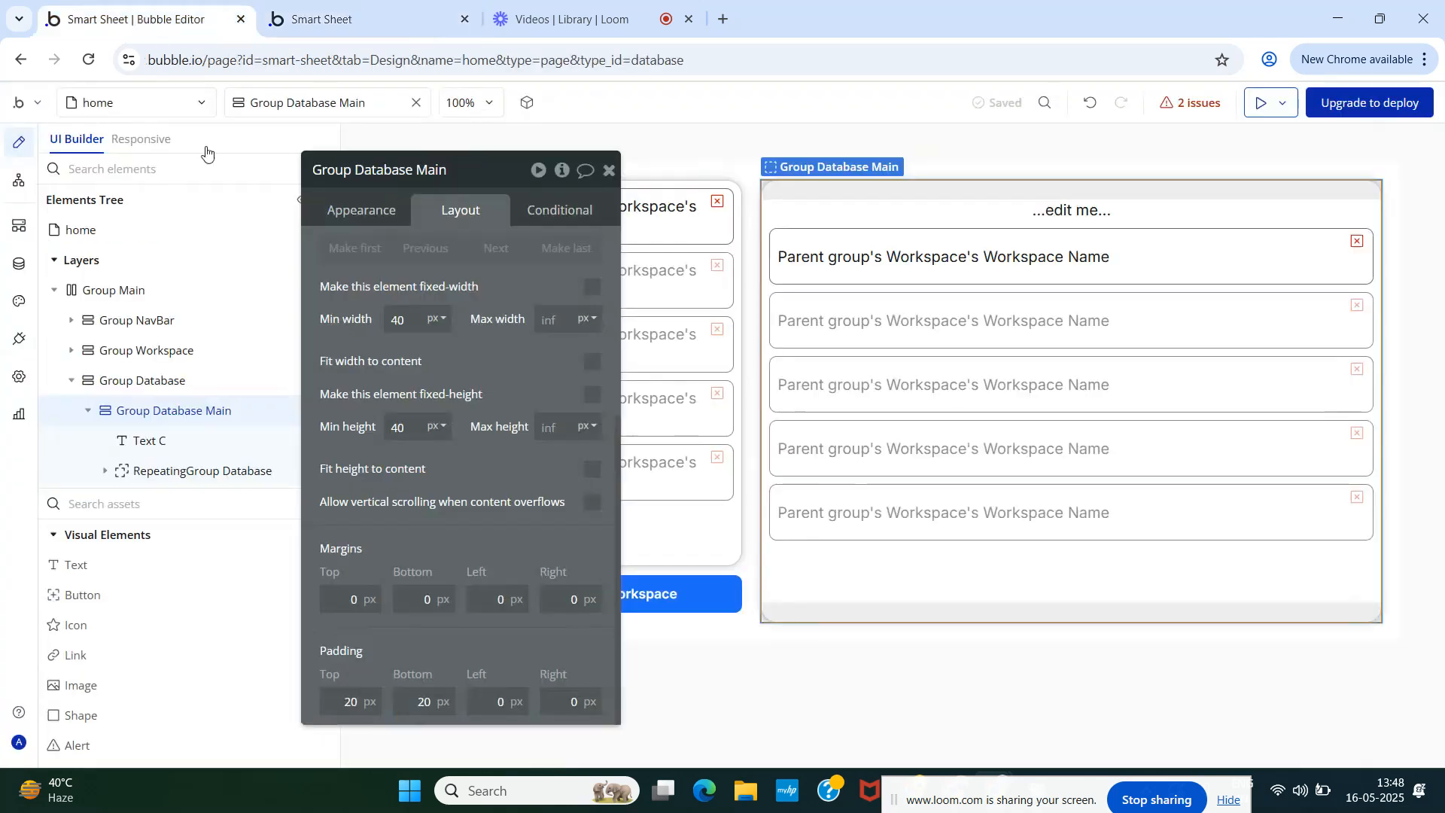
- Set the left and right padding to 20 px, correcting a mistyped 200
{"action": "left_click", "coordinate": [507, 698]}
{"action": "type", "text": "200"}
{"action": "key", "text": "Tab"}
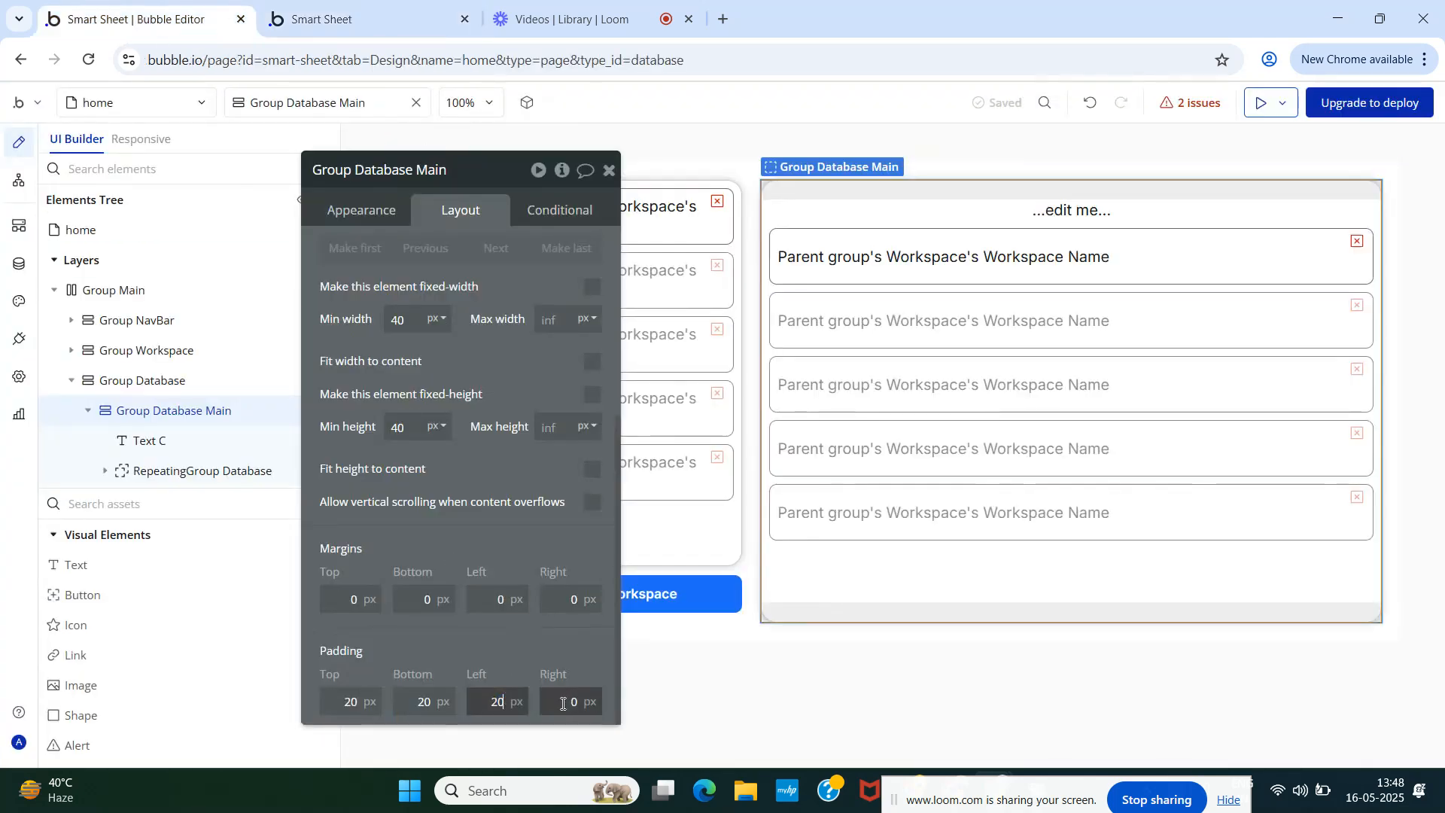
{"action": "type", "text": "20"}
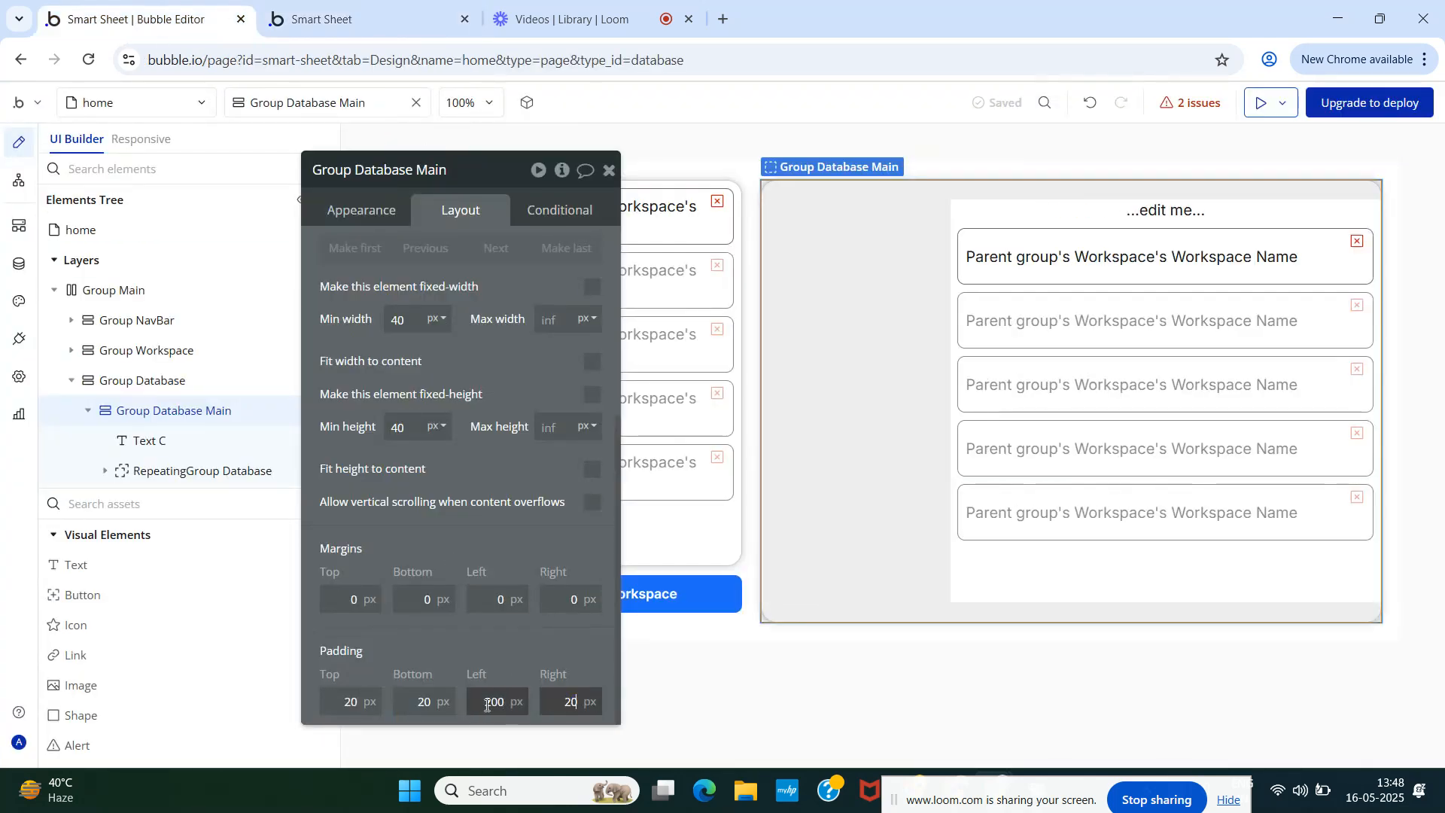
{"action": "left_click", "coordinate": [492, 702]}
{"action": "key", "text": "BackSpace"}
{"action": "left_click", "coordinate": [517, 652]}
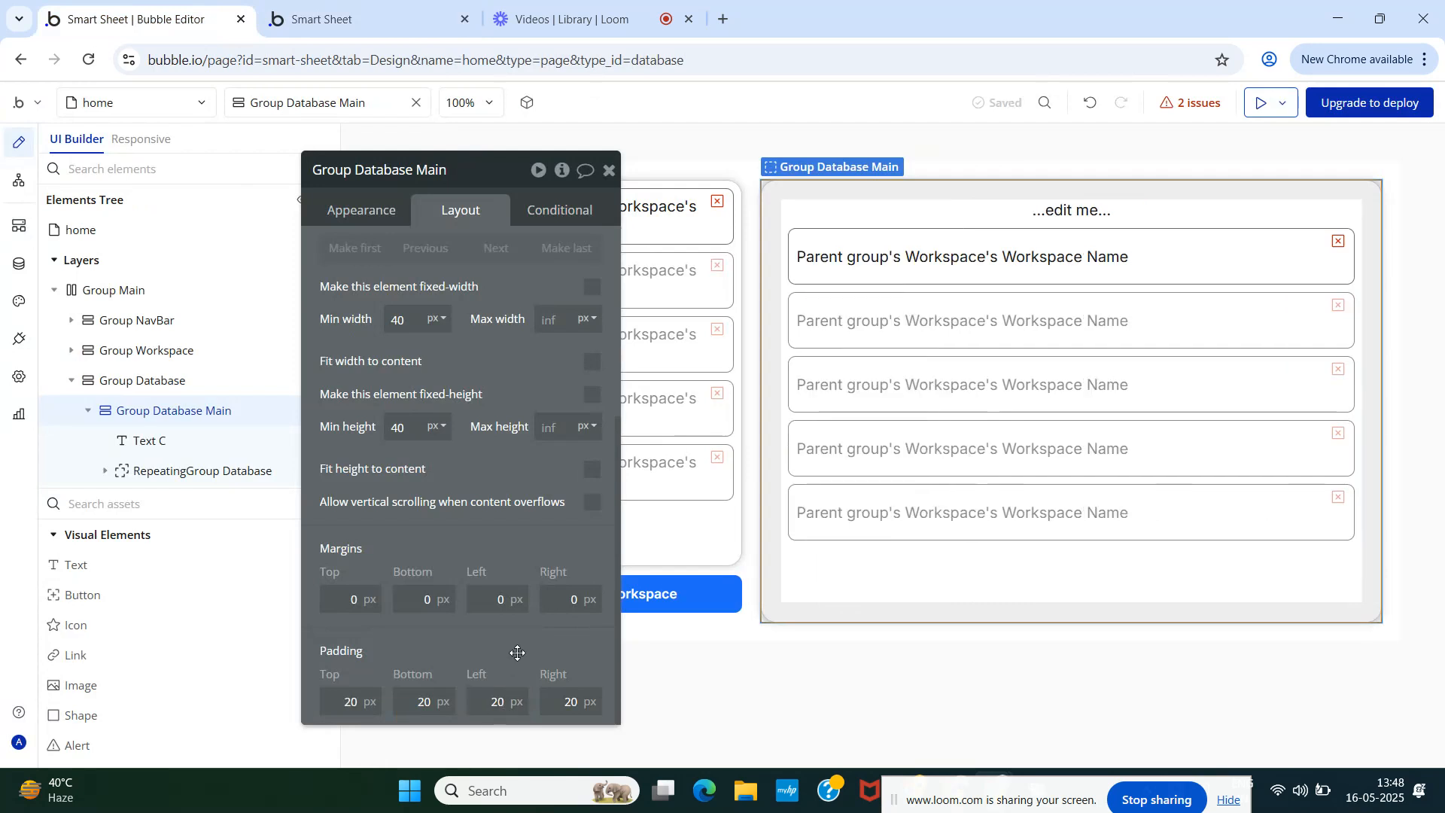
- Set the Text C heading's style to Heading 6
{"action": "left_click", "coordinate": [608, 173]}
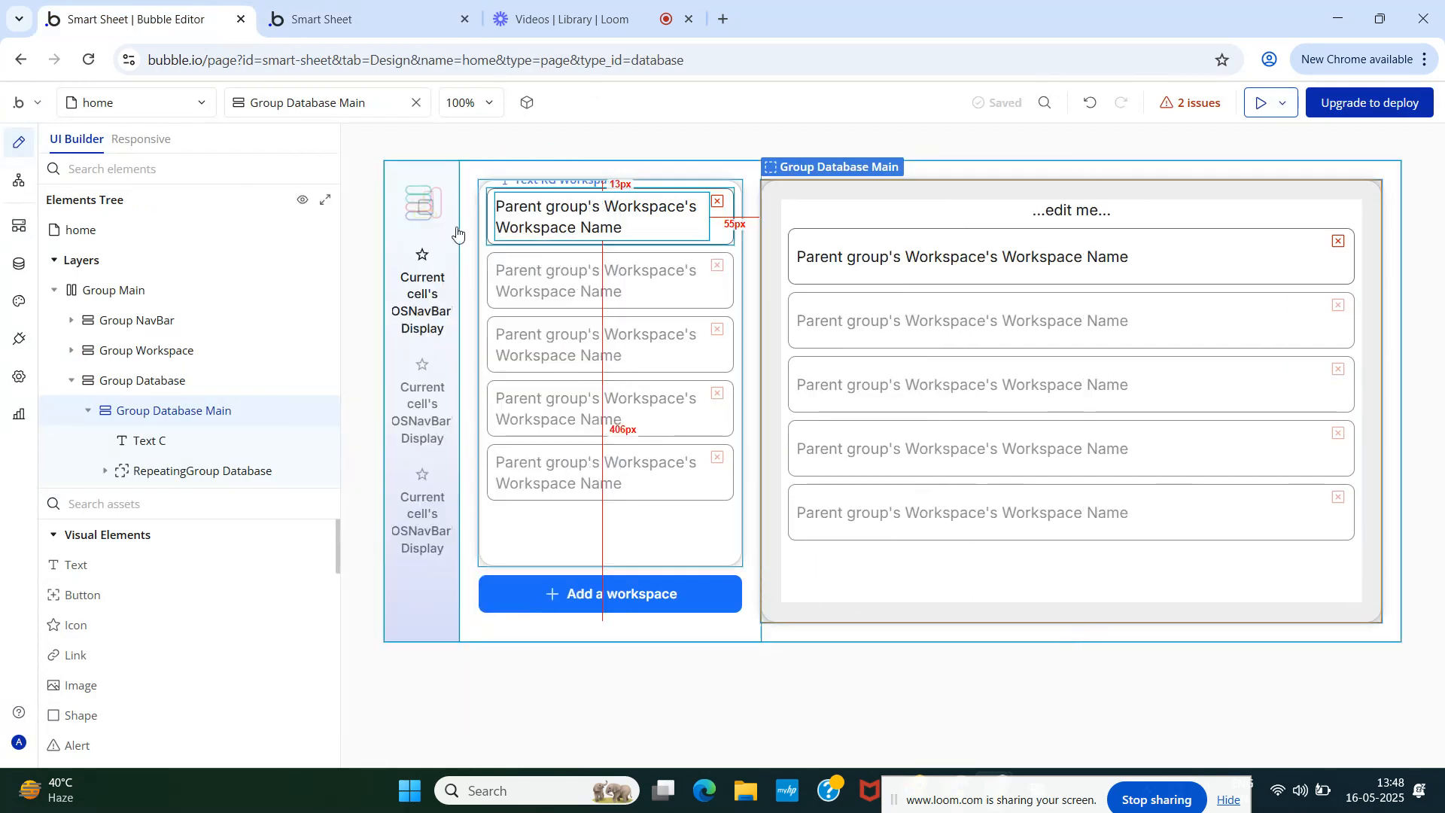
{"action": "left_click", "coordinate": [143, 442]}
{"action": "left_click", "coordinate": [361, 210]}
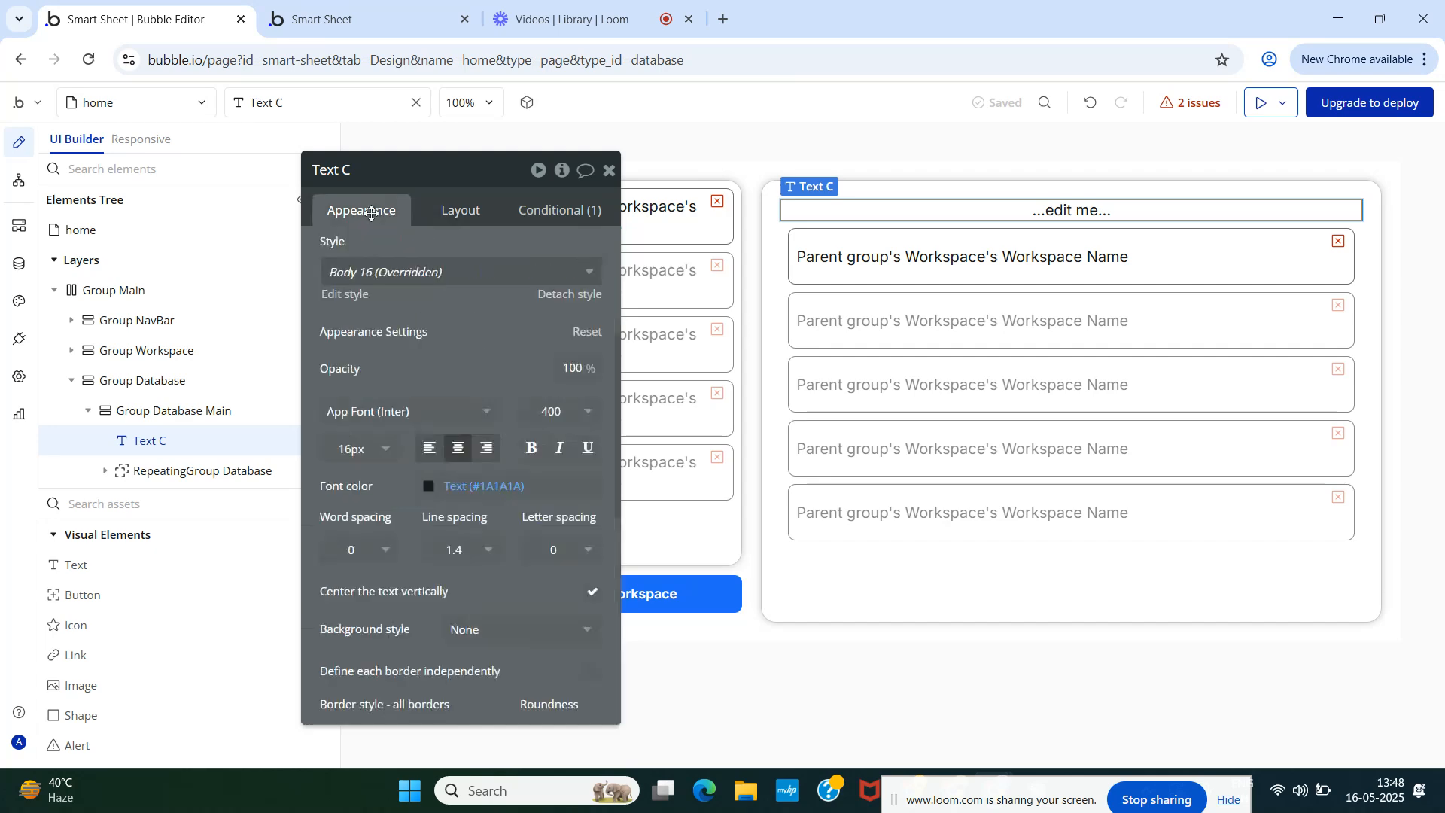
{"action": "scroll", "coordinate": [434, 301], "scroll_direction": "up", "scroll_amount": 4}
{"action": "triple_click", "coordinate": [434, 257]}
{"action": "scroll", "coordinate": [429, 490], "scroll_direction": "down", "scroll_amount": 3}
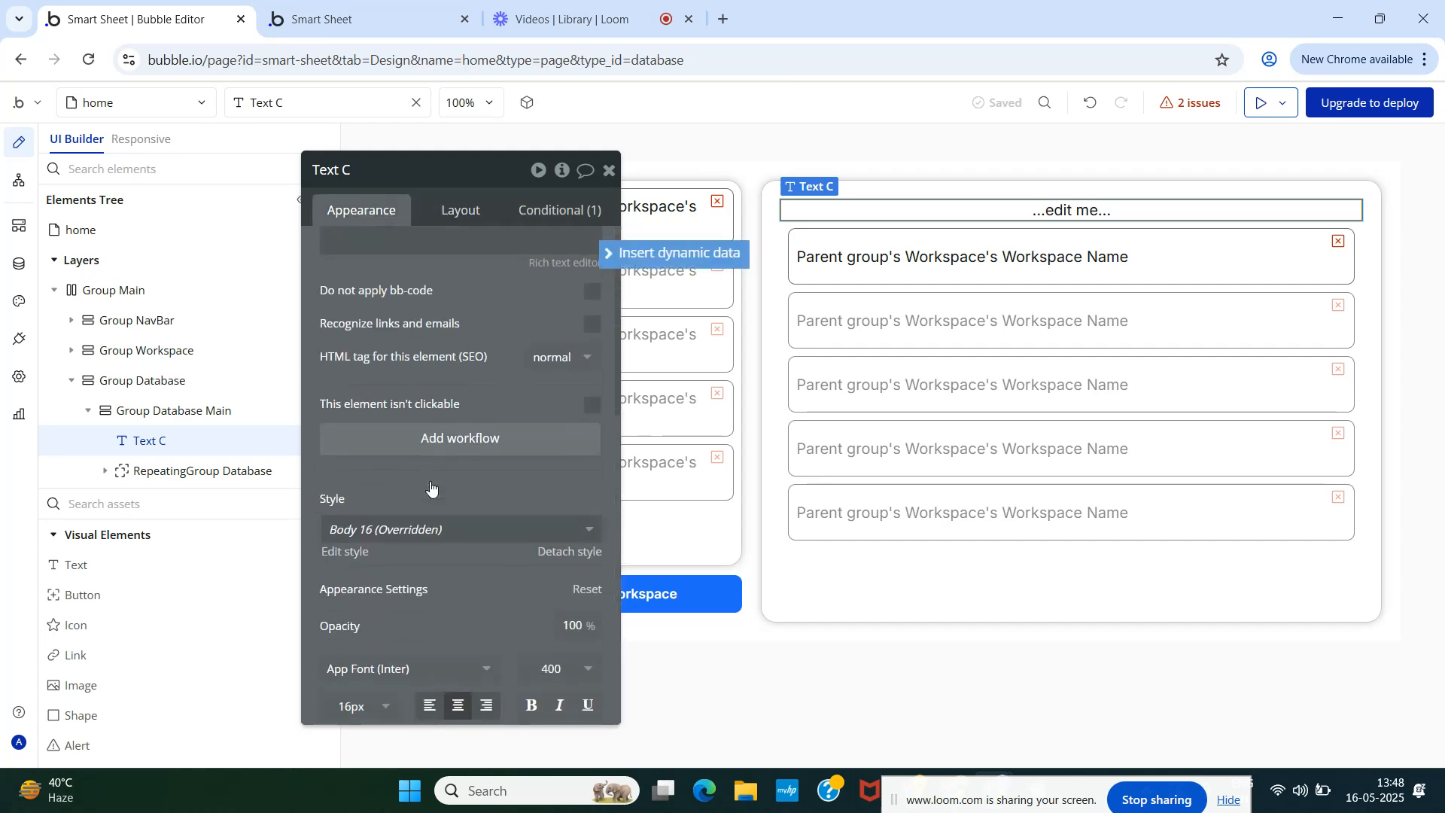
{"action": "left_click", "coordinate": [416, 383]}
{"action": "left_click", "coordinate": [398, 699]}
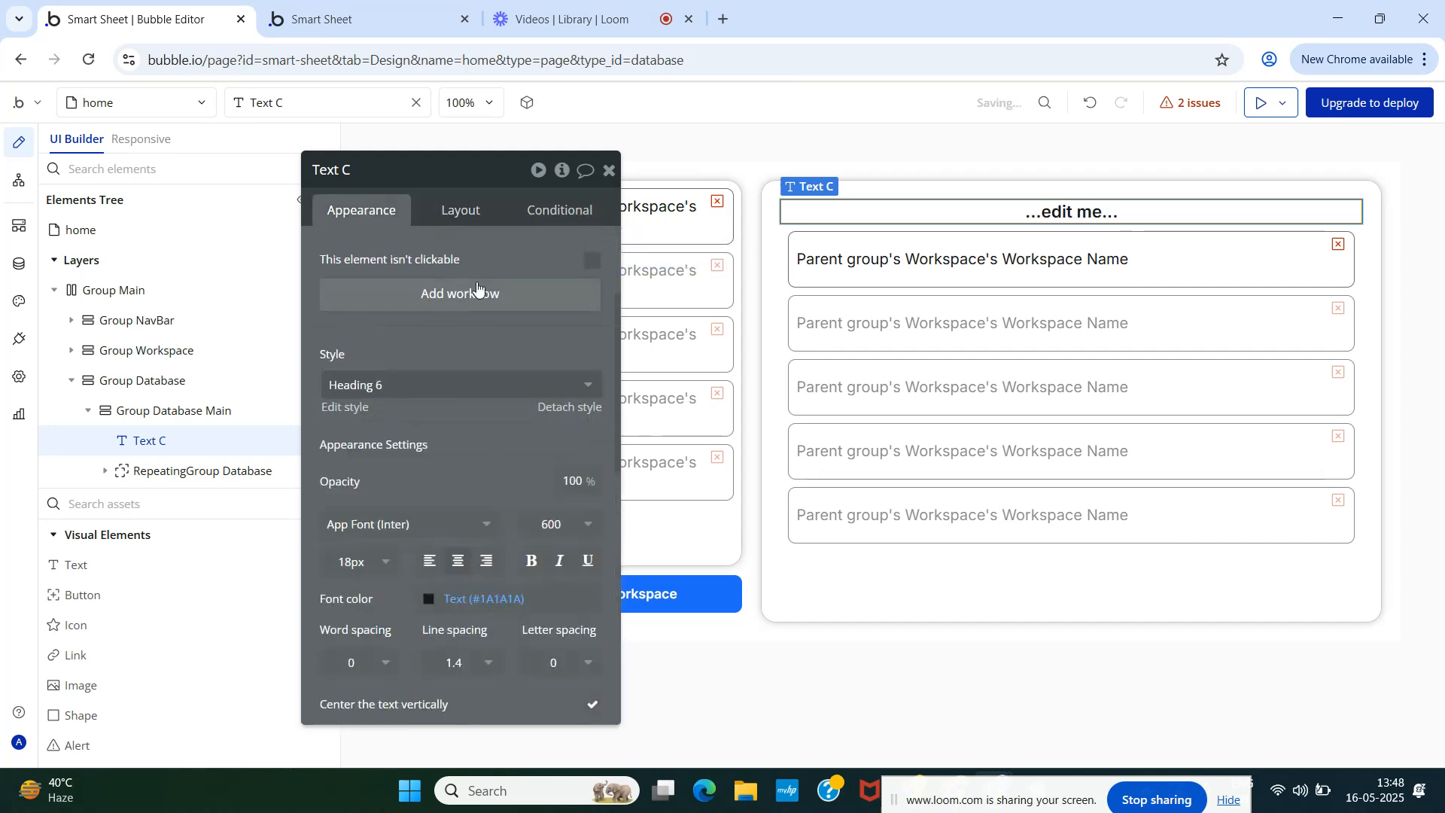
{"action": "scroll", "coordinate": [441, 368], "scroll_direction": "up", "scroll_amount": 3}
- Replace '...edit me...' with RepeatingGroup Workspace's SelectedWorkspace's Workspace Name and reload the preview
{"action": "left_click", "coordinate": [383, 254]}
{"action": "left_click", "coordinate": [667, 256]}
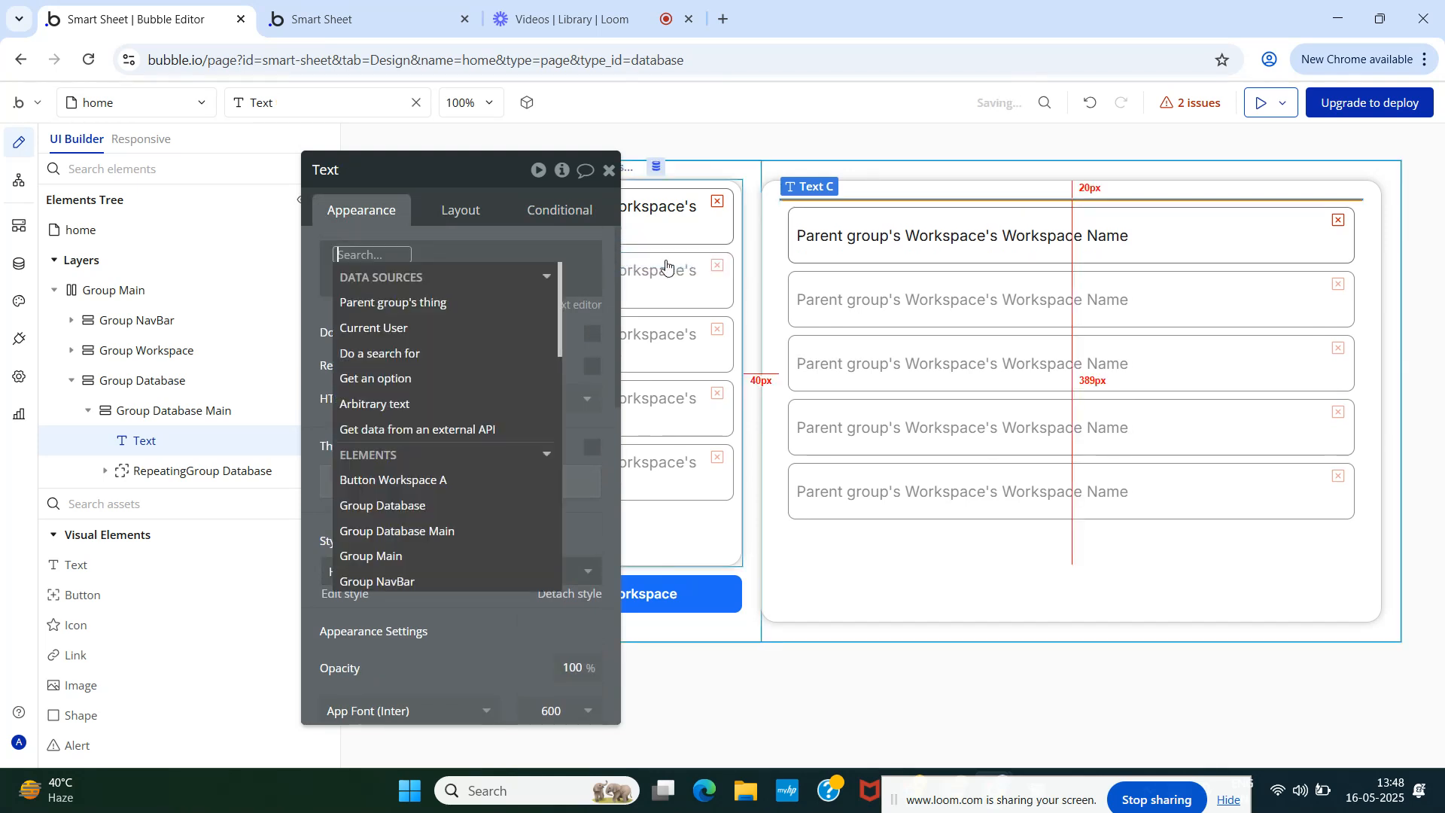
{"action": "type", "text": "repe"}
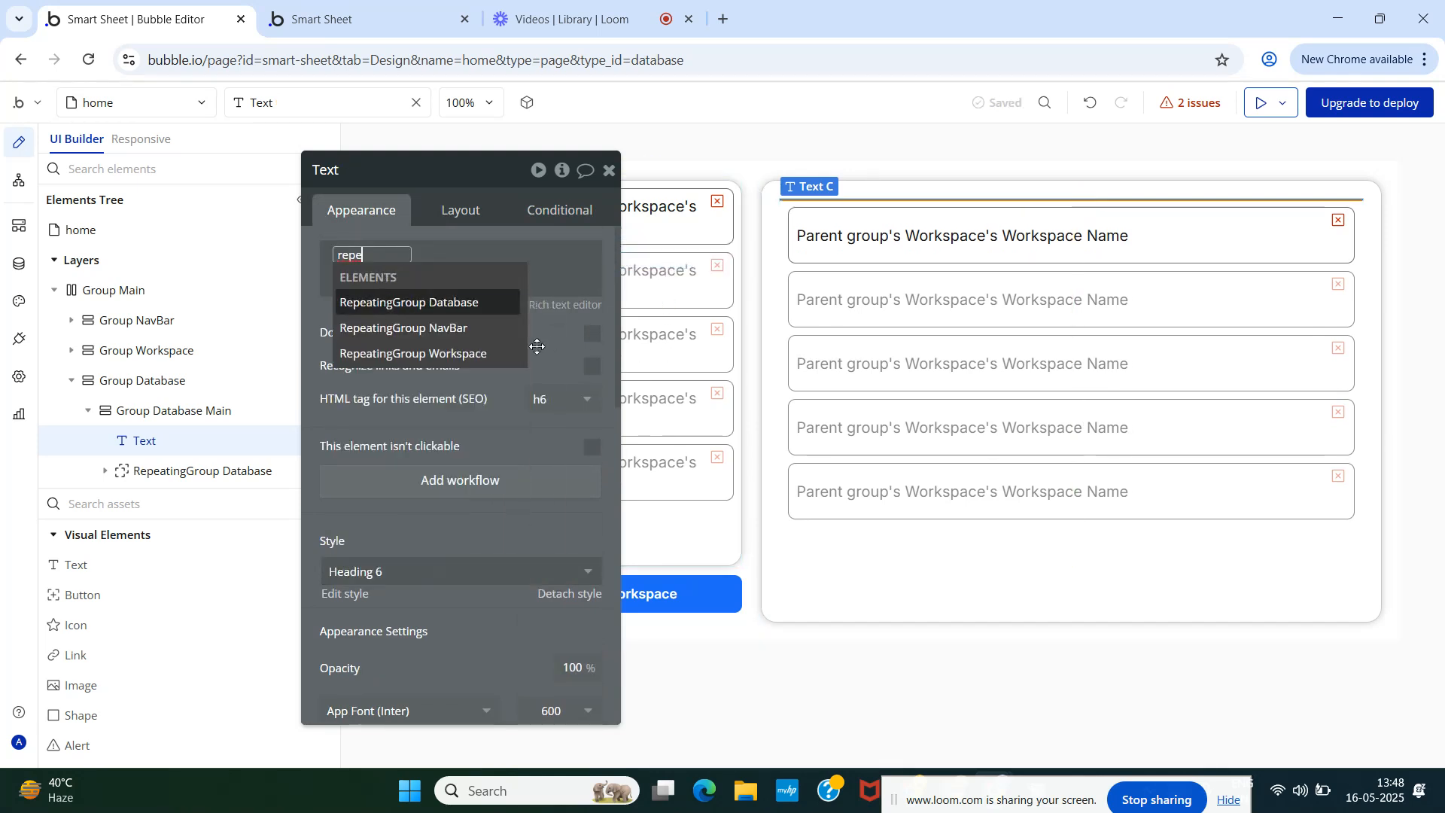
{"action": "left_click", "coordinate": [489, 353]}
{"action": "left_click", "coordinate": [536, 429]}
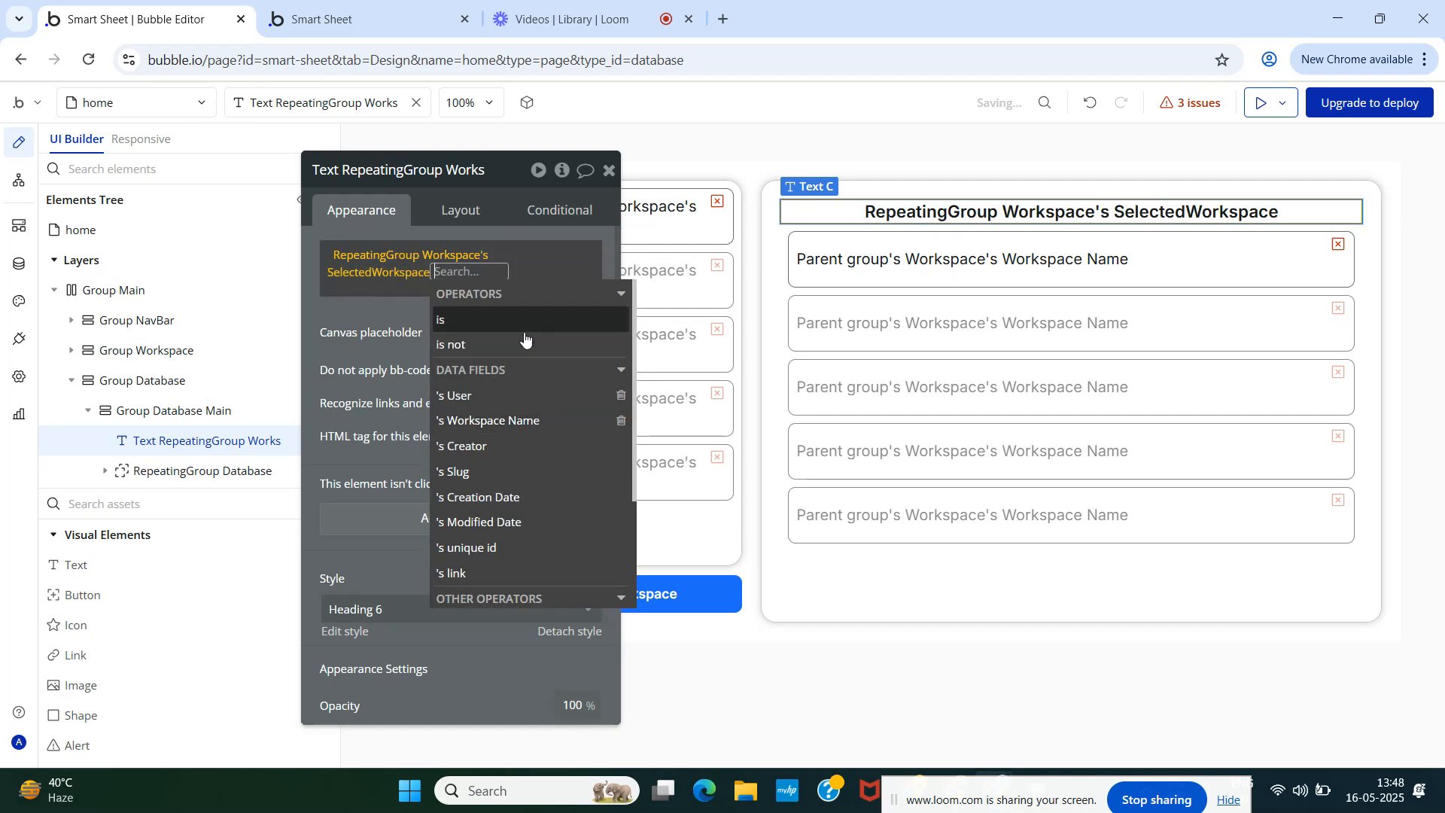
{"action": "left_click", "coordinate": [531, 423]}
{"action": "left_click", "coordinate": [347, 349]}
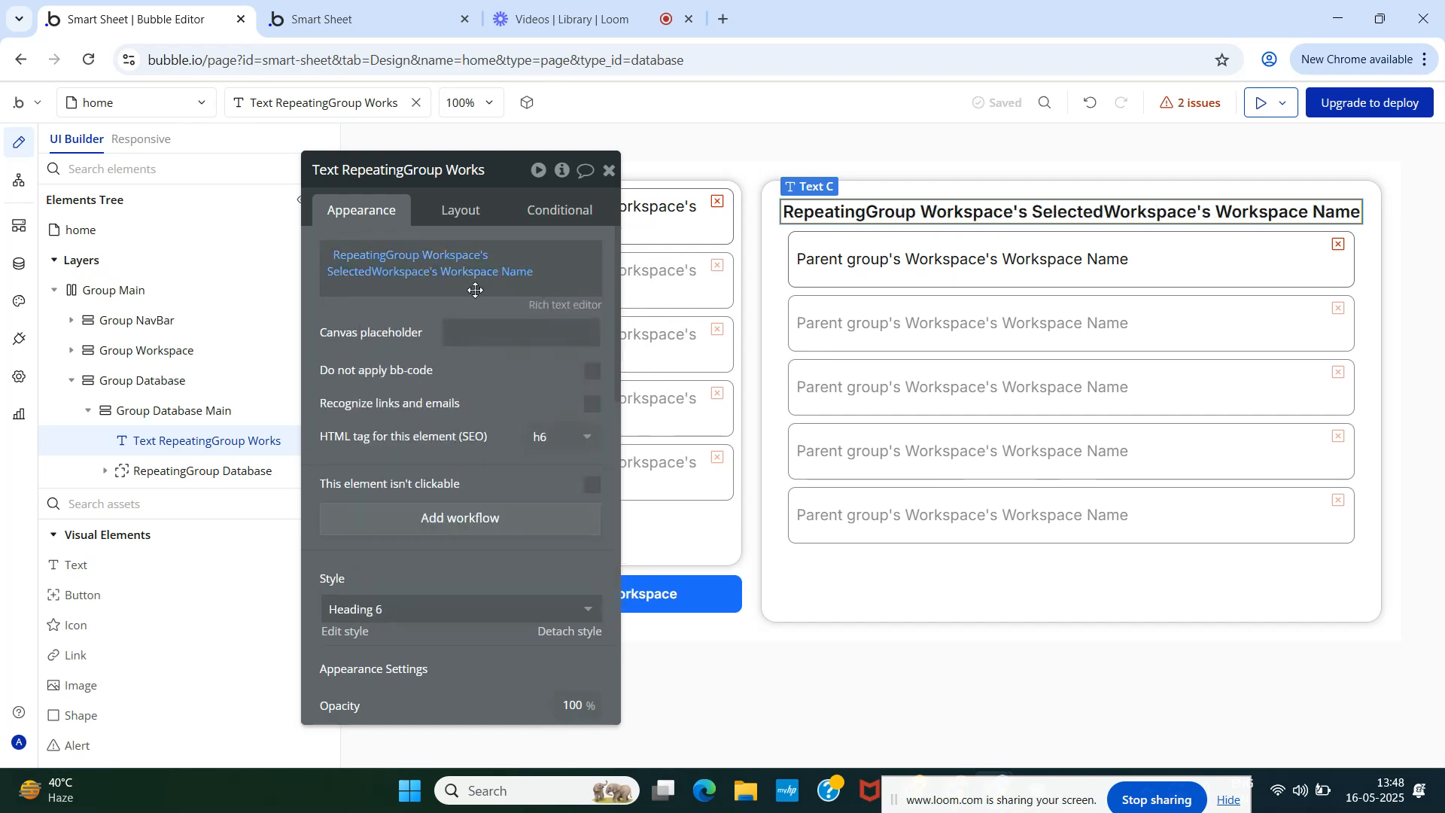
{"action": "left_click", "coordinate": [323, 18]}
{"action": "left_click", "coordinate": [364, 101]}
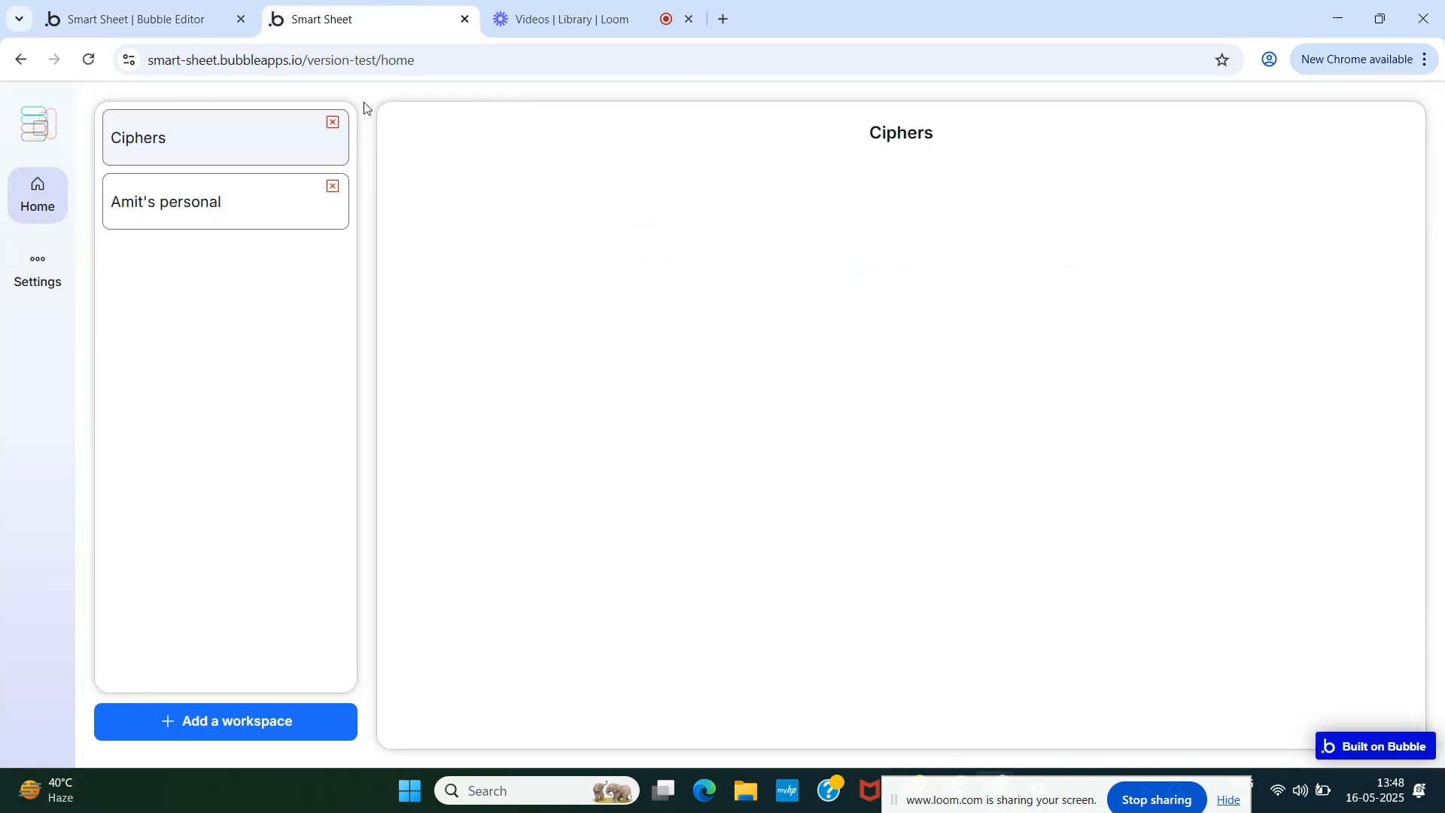
- Append 'Database' after the workspace name so the heading reads 'Ciphers's Database'
{"action": "left_click", "coordinate": [188, 22]}
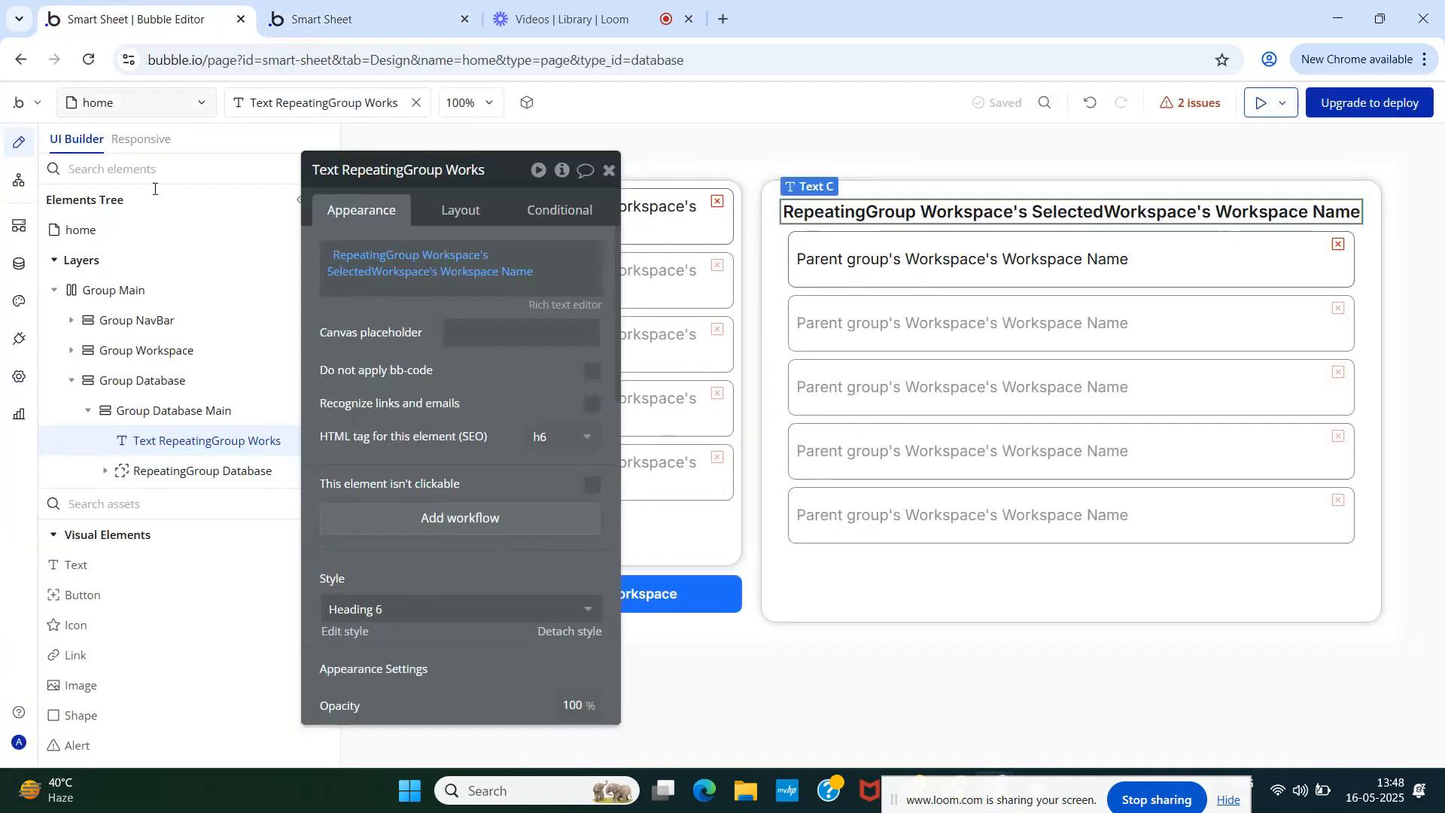
{"action": "left_click", "coordinate": [549, 280]}
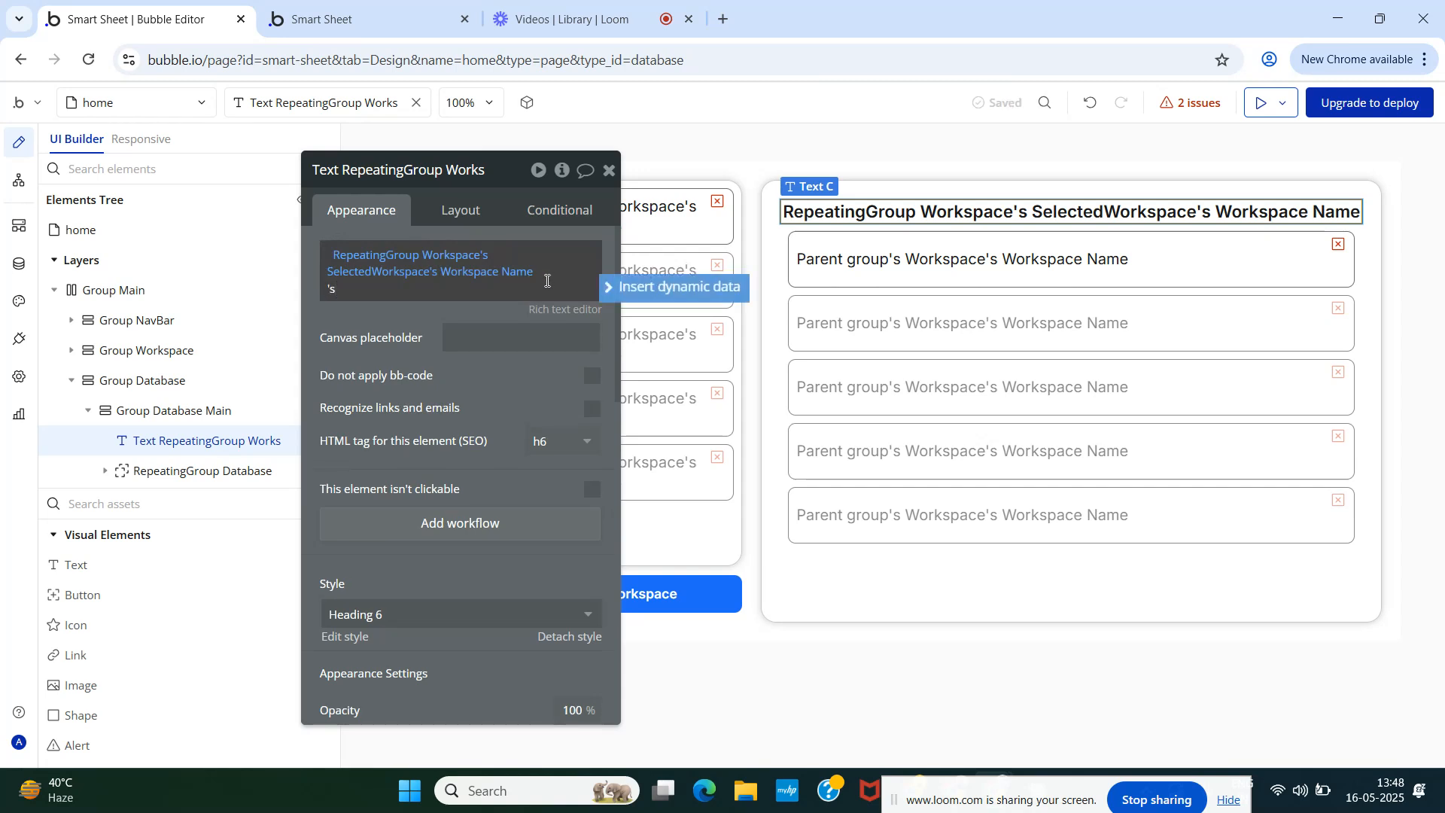
{"action": "left_click", "coordinate": [423, 369]}
{"action": "double_click", "coordinate": [399, 291]}
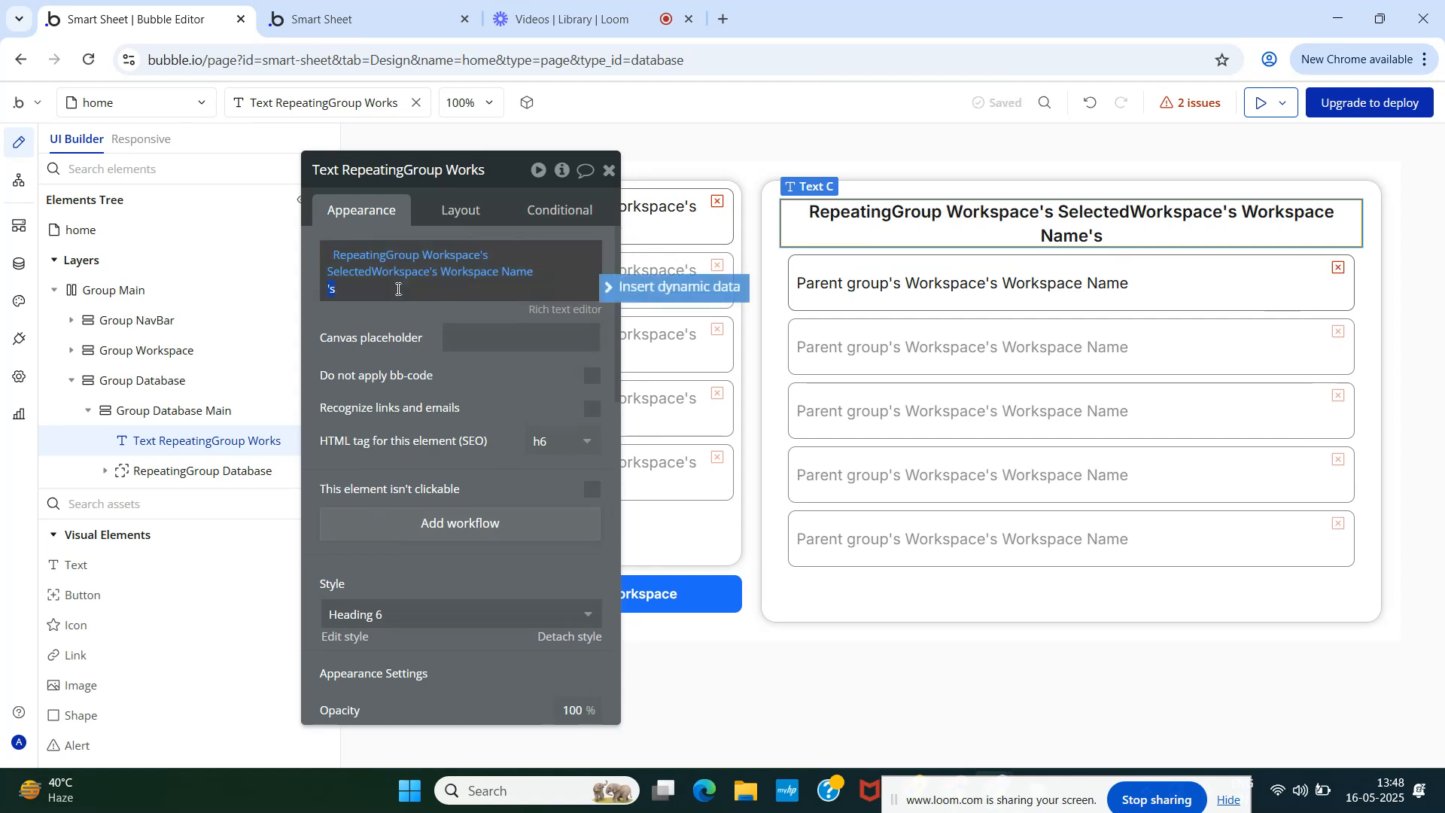
{"action": "type", "text": "Database"}
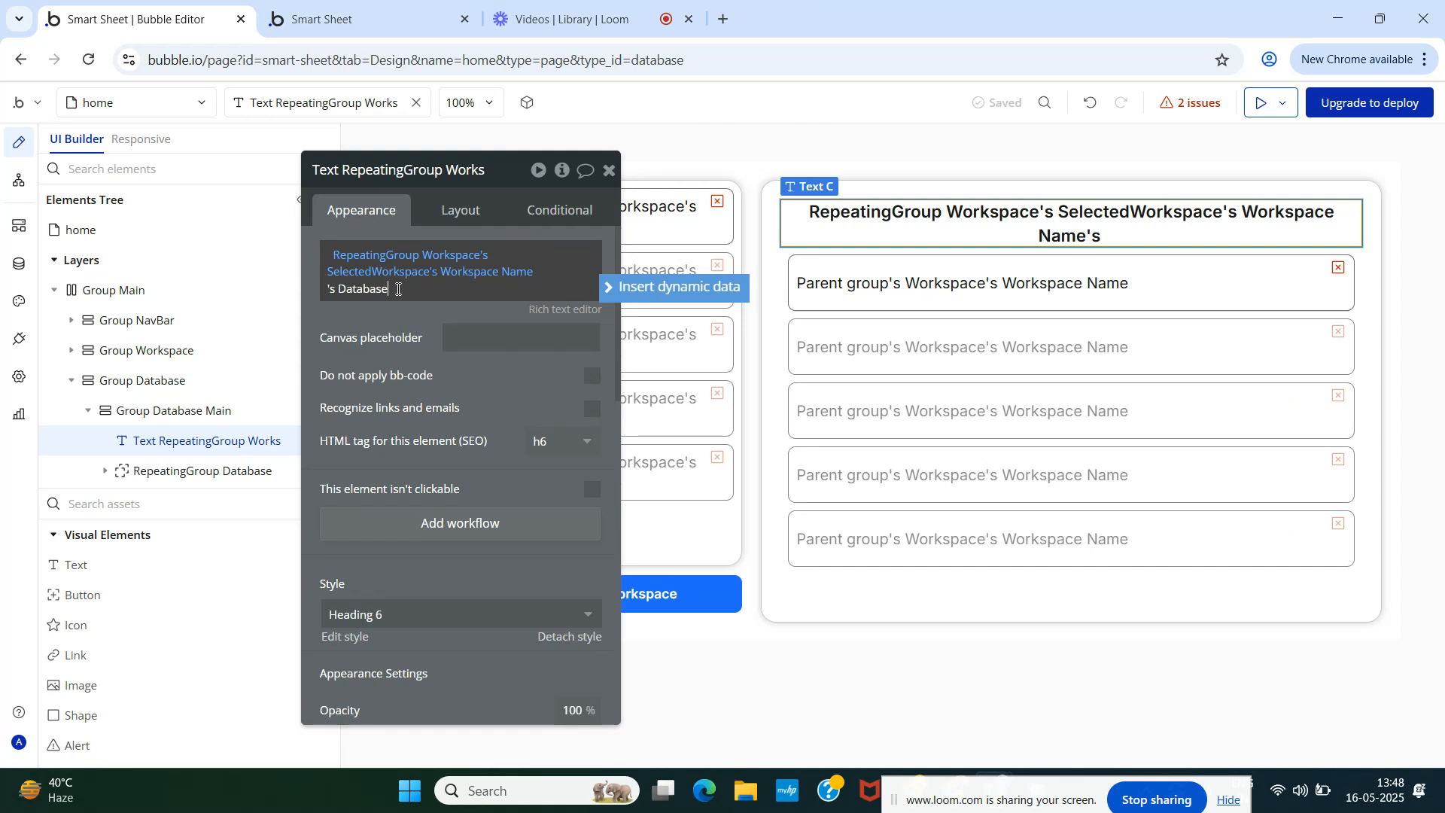
{"action": "left_click", "coordinate": [383, 345]}
{"action": "left_click", "coordinate": [346, 18]}
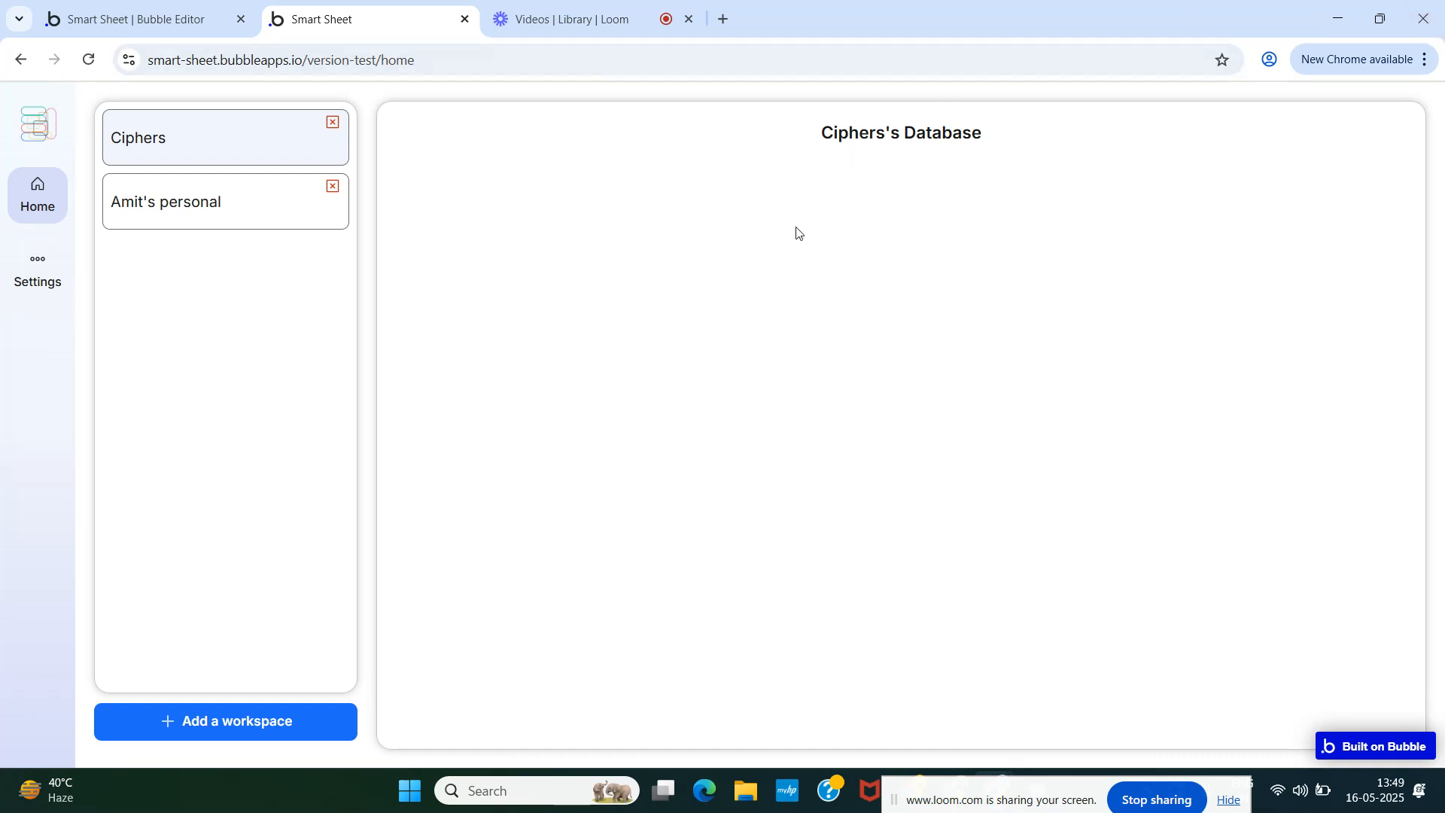
- Toggle between the second workspace and Ciphers in the preview to test the heading
{"action": "left_click", "coordinate": [177, 213]}
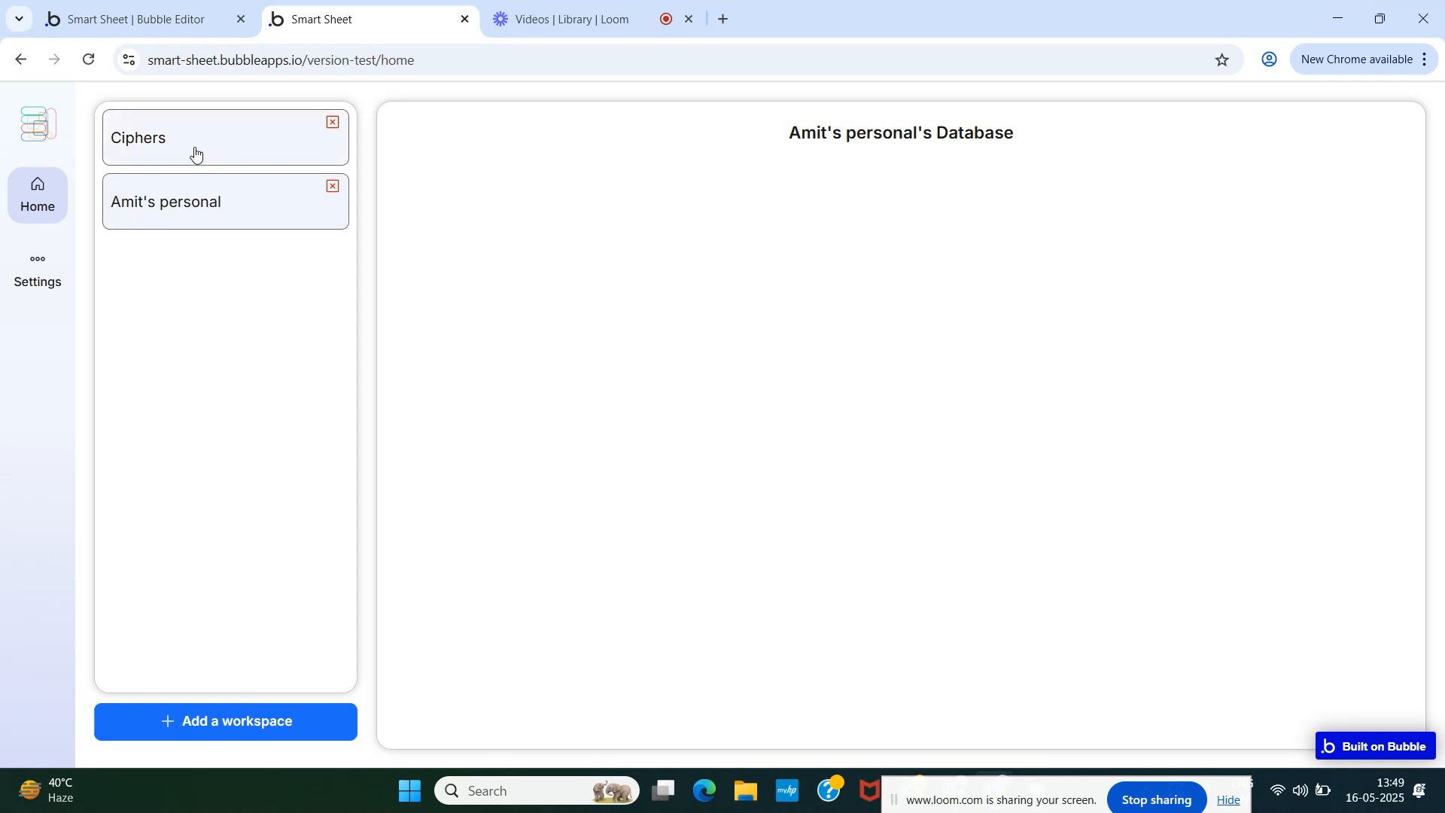
{"action": "left_click", "coordinate": [195, 152]}
{"action": "left_click", "coordinate": [203, 201]}
{"action": "left_click", "coordinate": [206, 161]}
- Underline the heading, reload the preview and confirm it follows the chosen workspace
{"action": "left_click", "coordinate": [170, 19]}
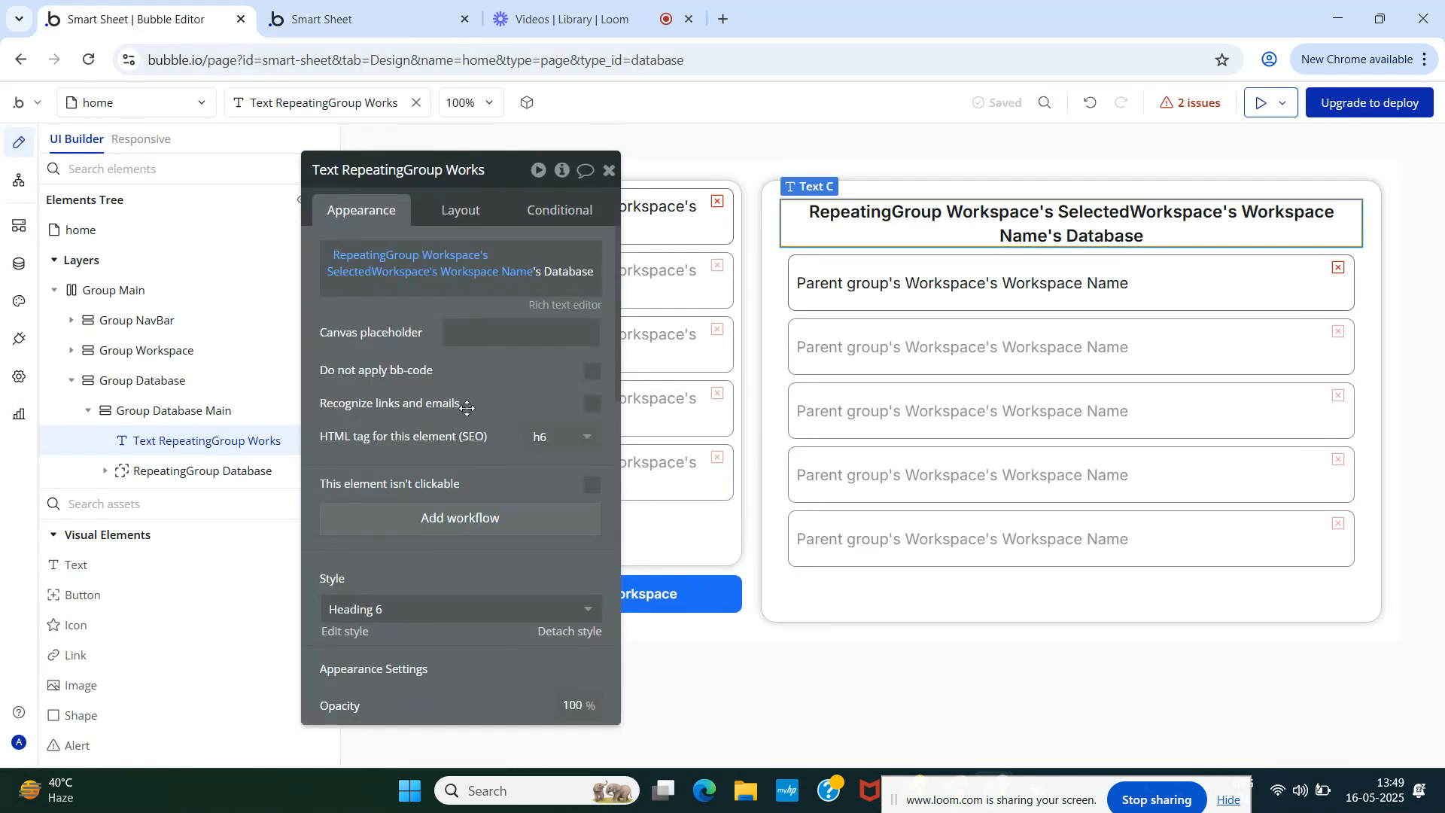
{"action": "scroll", "coordinate": [529, 526], "scroll_direction": "down", "scroll_amount": 2}
{"action": "left_click", "coordinate": [588, 596]}
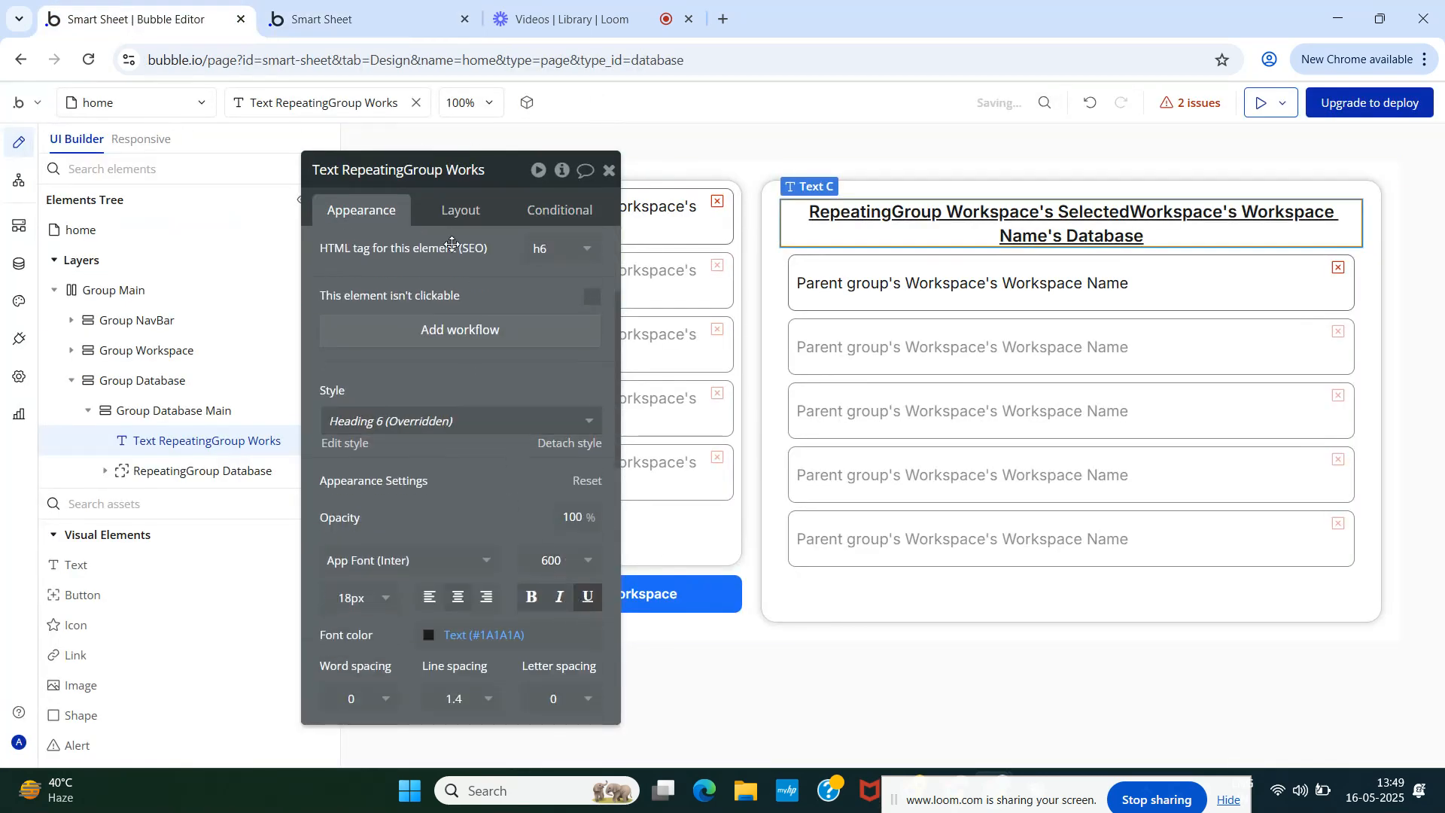
{"action": "left_click", "coordinate": [385, 15]}
{"action": "left_click", "coordinate": [378, 101]}
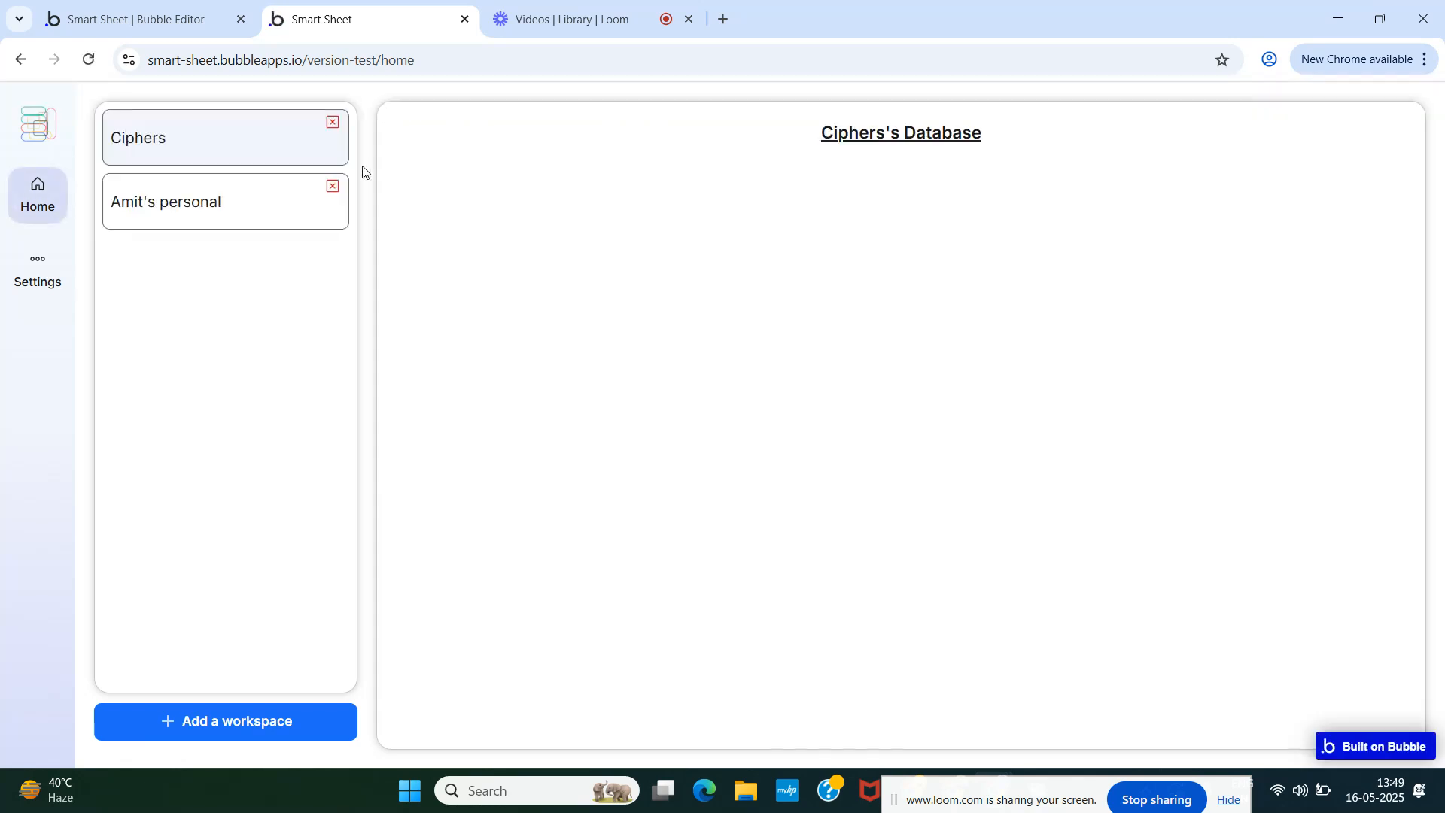
{"action": "left_click", "coordinate": [231, 220]}
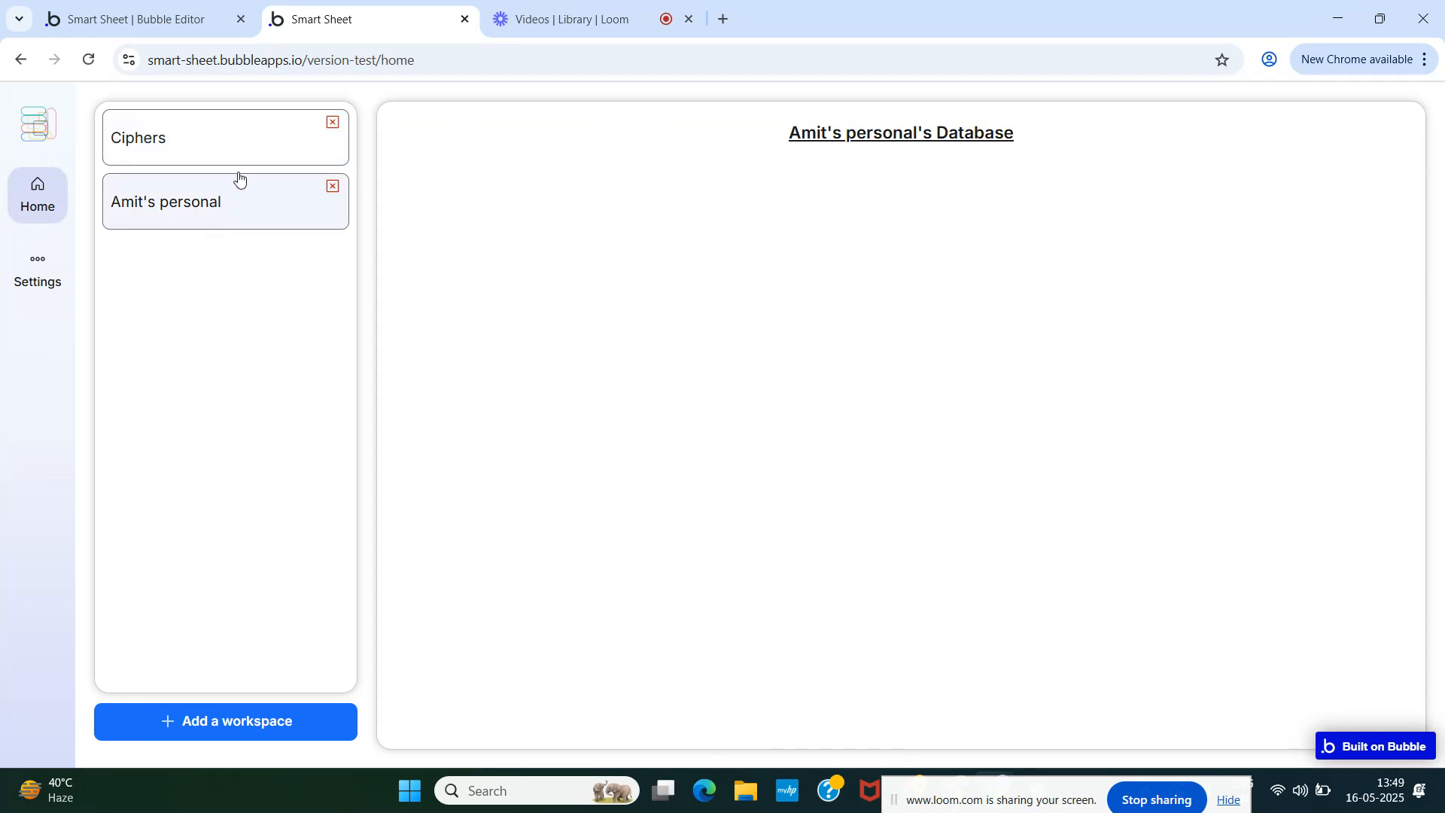
{"action": "left_click", "coordinate": [233, 151]}
{"action": "left_click", "coordinate": [210, 213]}
{"action": "left_click", "coordinate": [75, 16]}
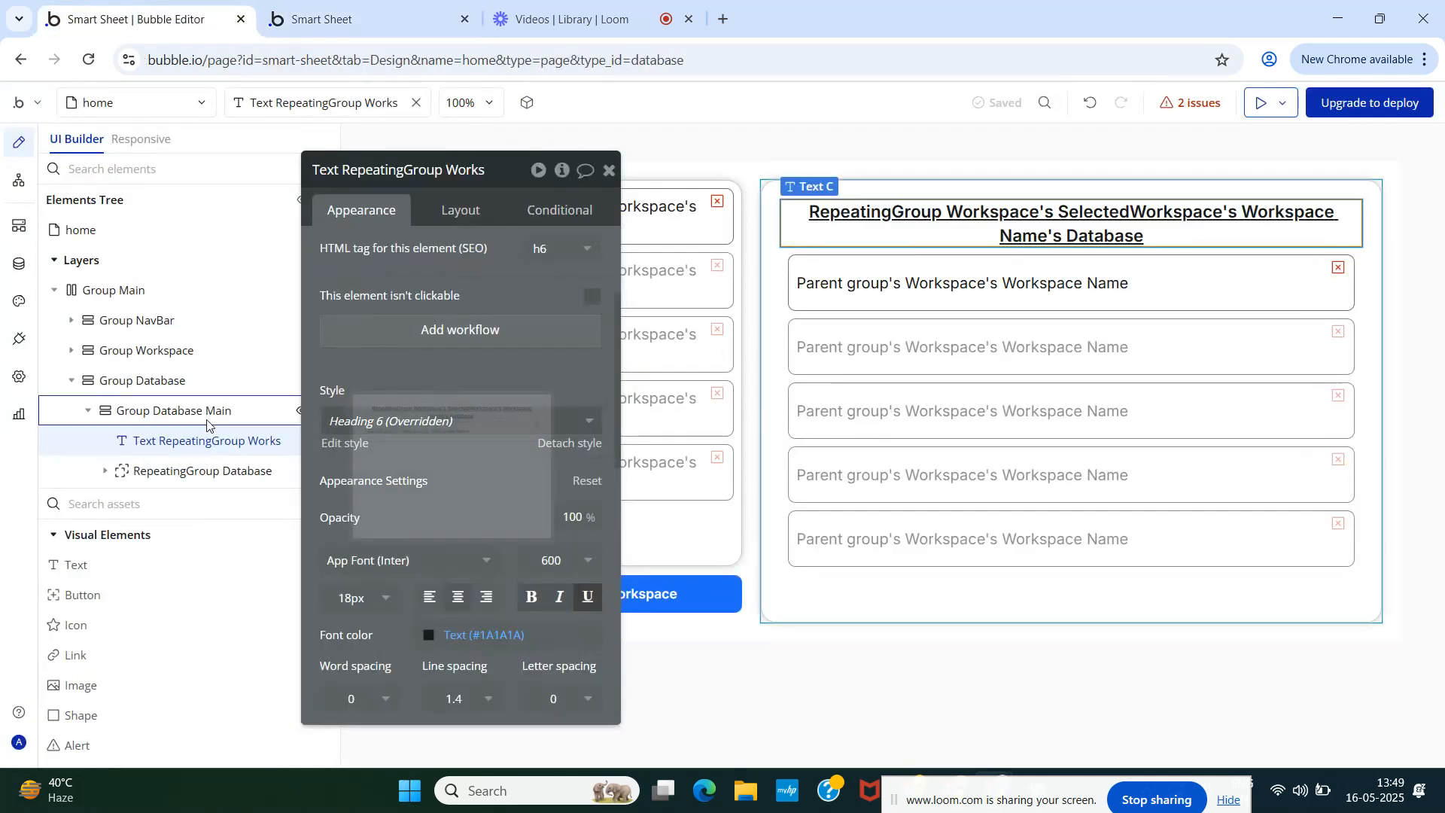
- Select RepeatingGroup Database to show its one-column, no-separator settings, glancing at the preview
{"action": "left_click", "coordinate": [202, 470]}
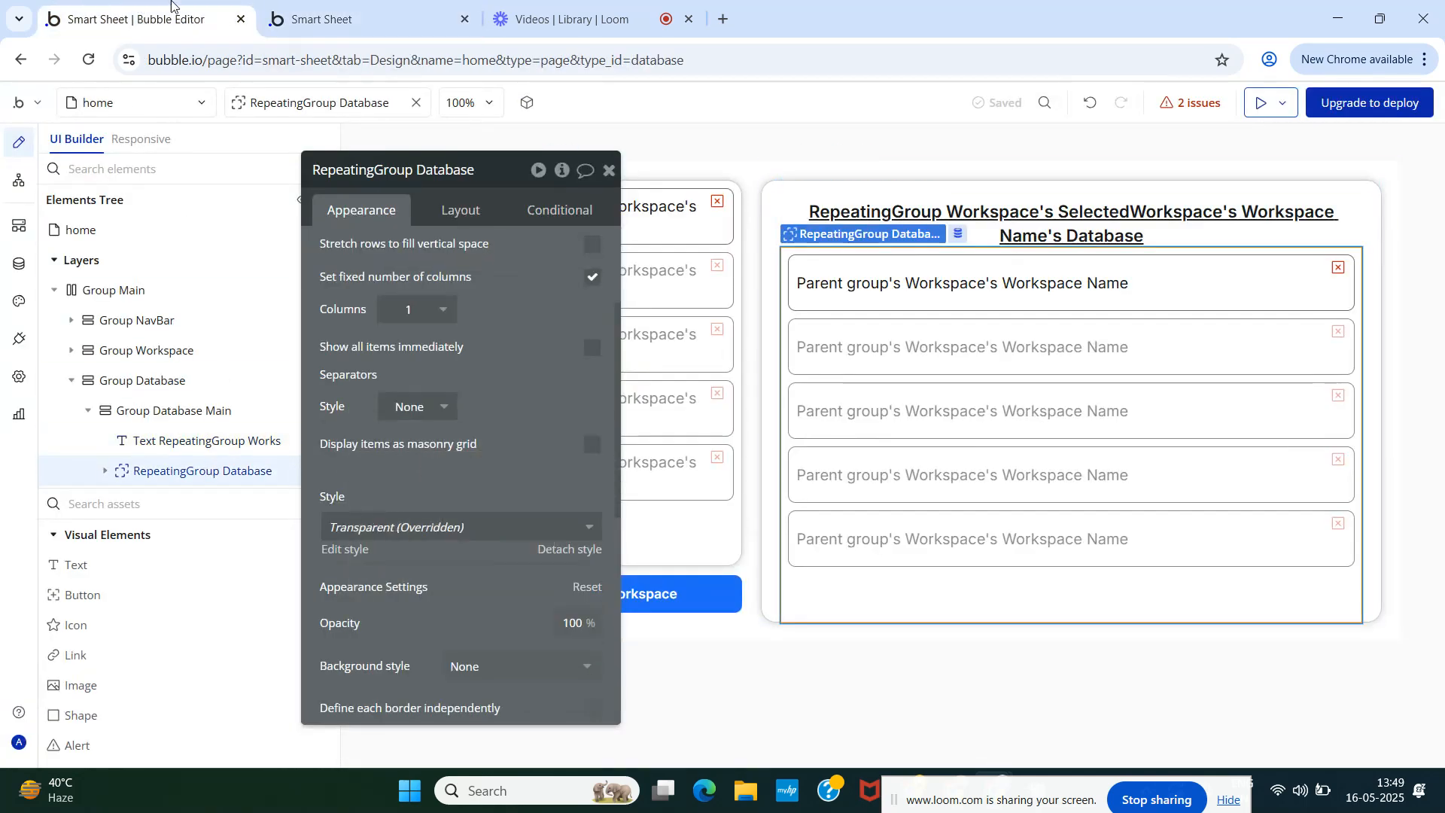
{"action": "left_click", "coordinate": [306, 4]}
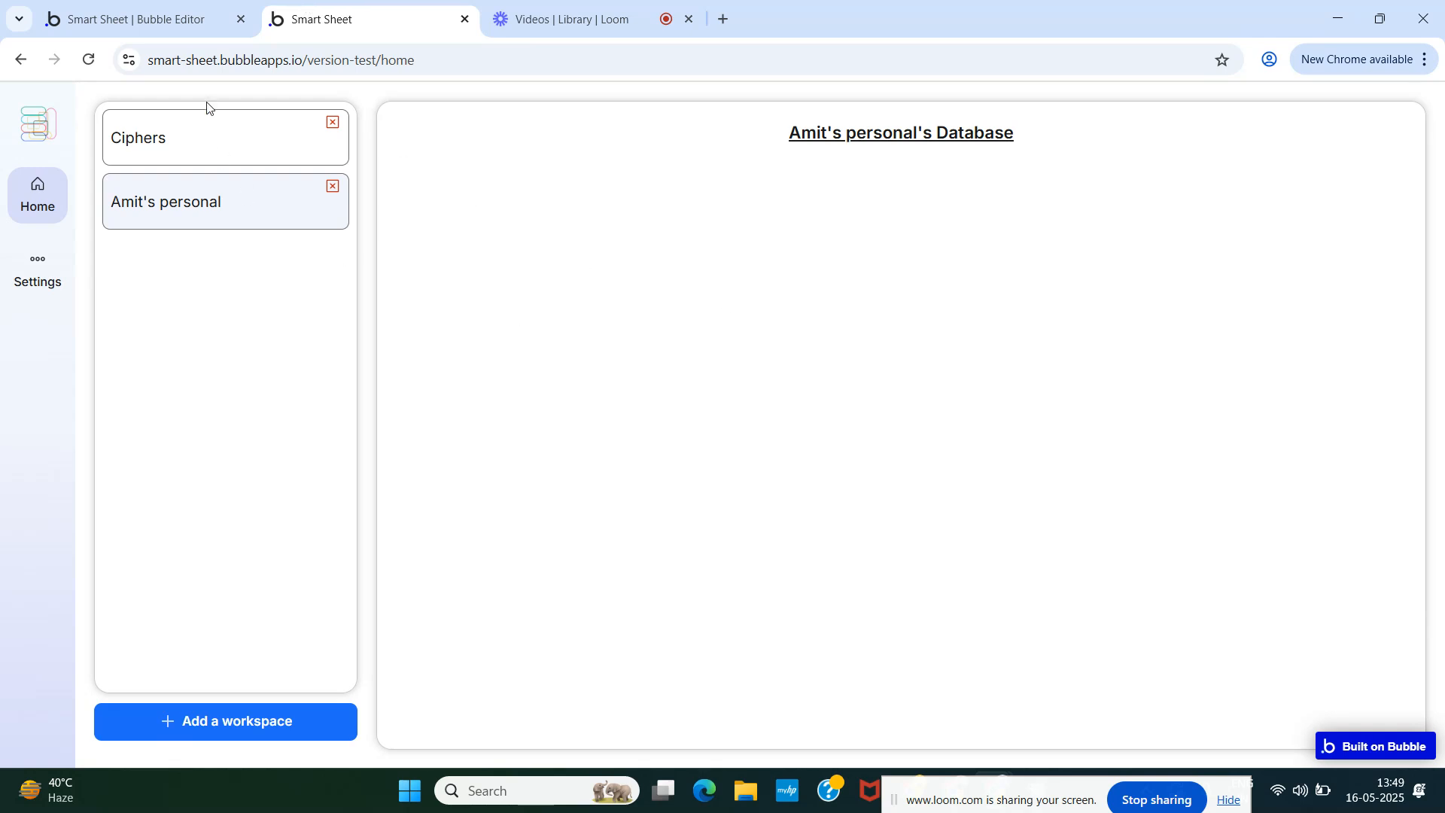
{"action": "left_click", "coordinate": [145, 21]}
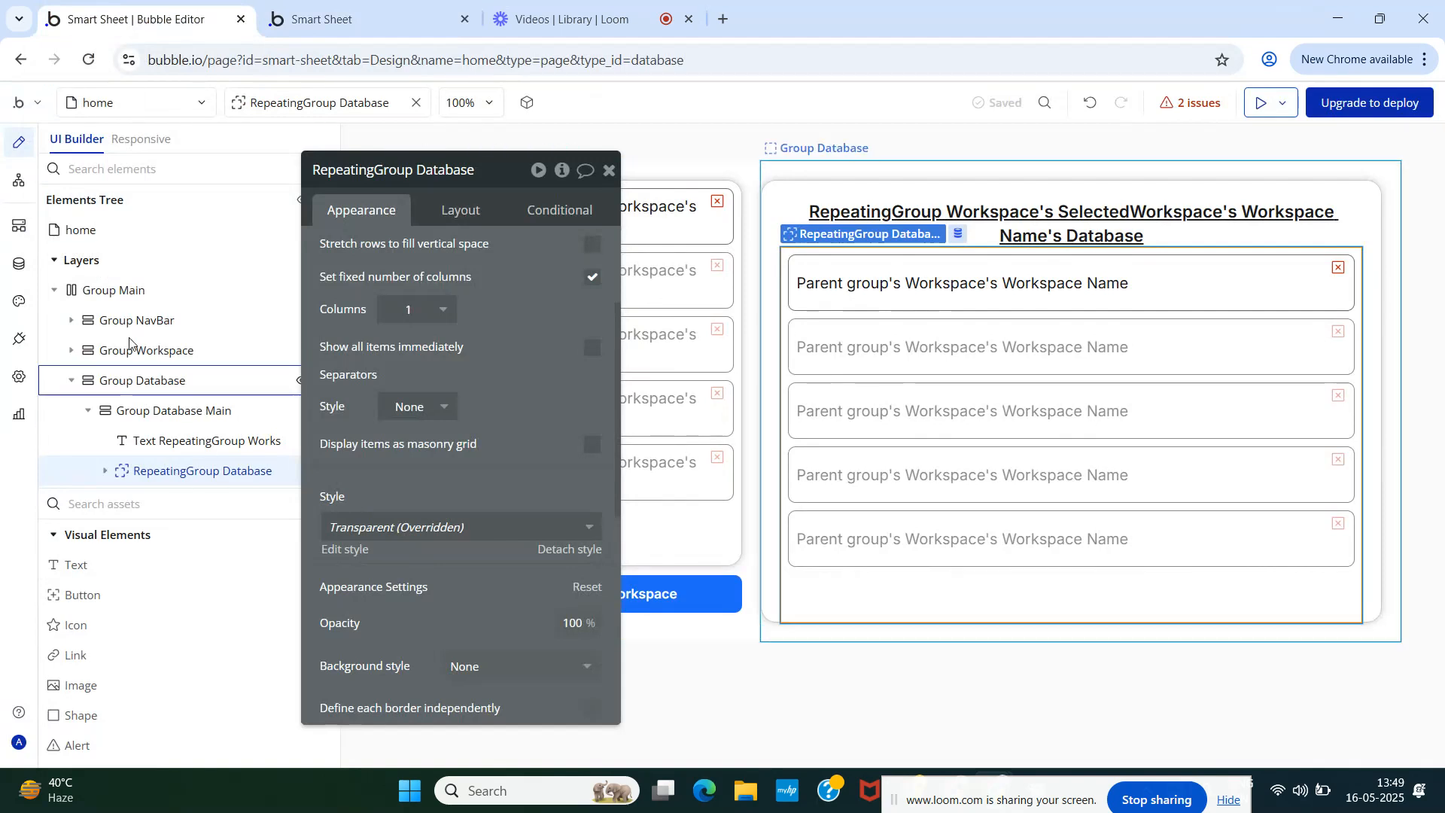
- Check the Database type's fields (Database Name, User, Workspace) in the Data tab, view the preview, and return to the editor
{"action": "left_click", "coordinate": [21, 265]}
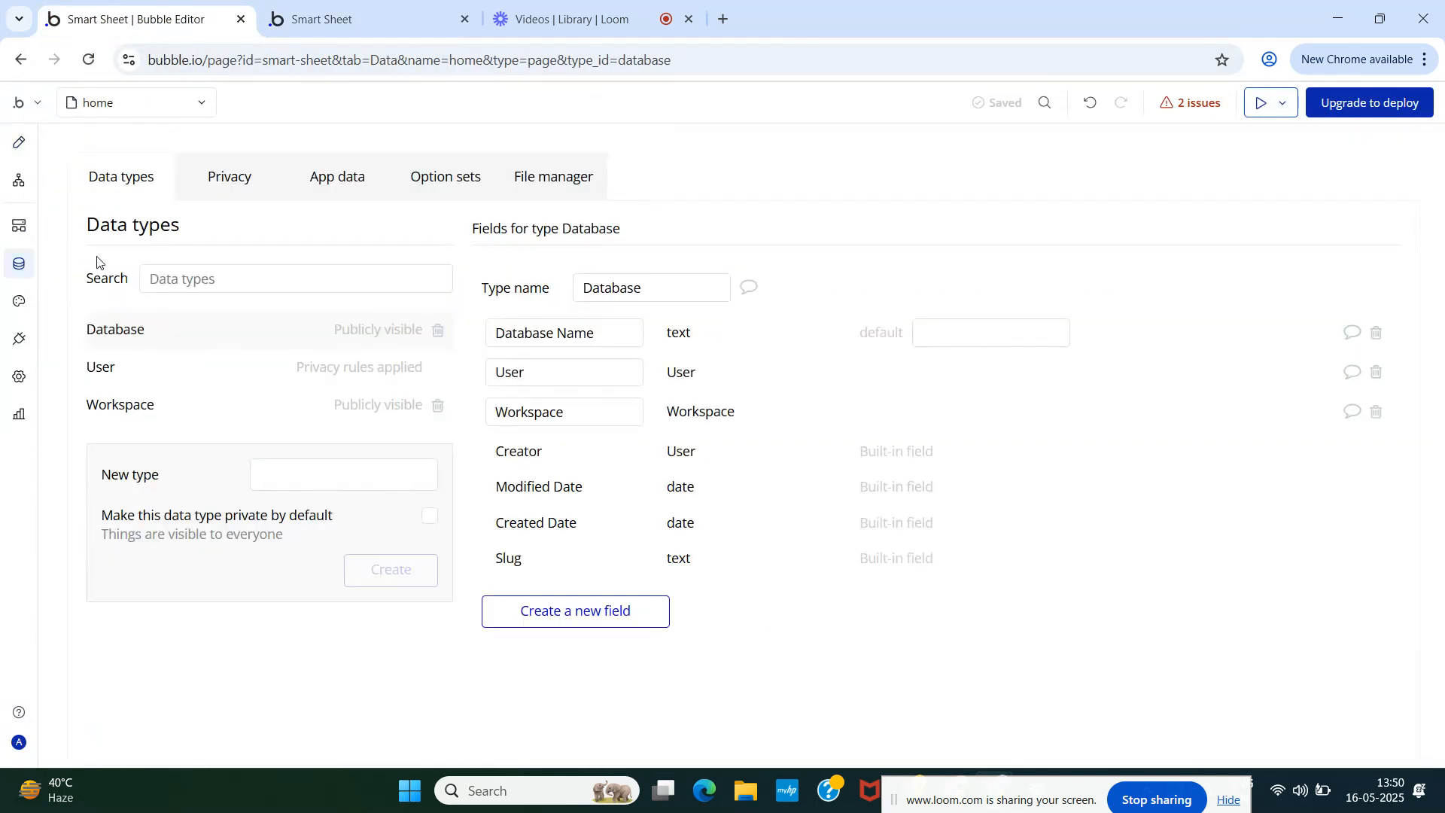
{"action": "left_click", "coordinate": [356, 7]}
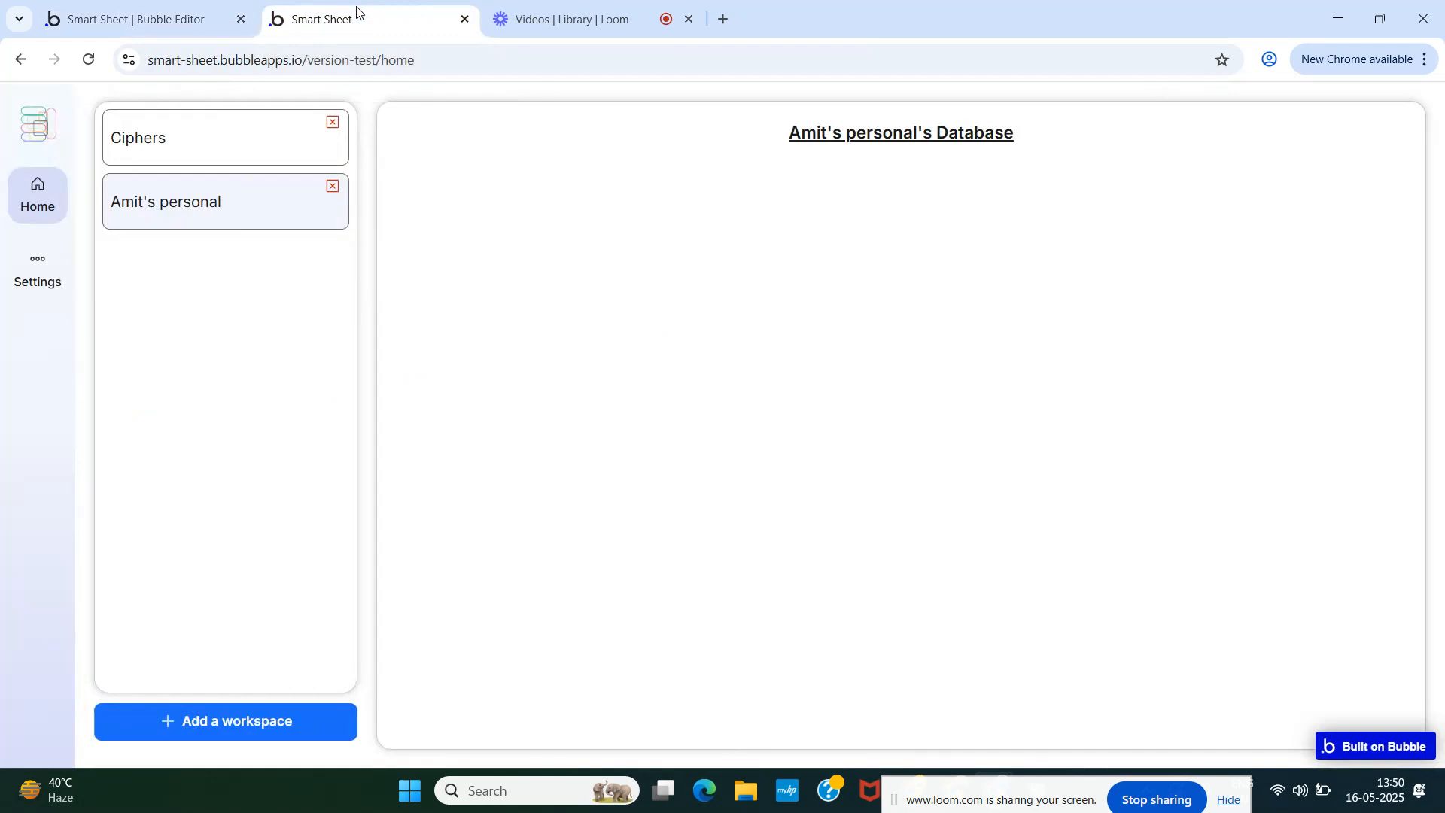
{"action": "left_click", "coordinate": [146, 6]}
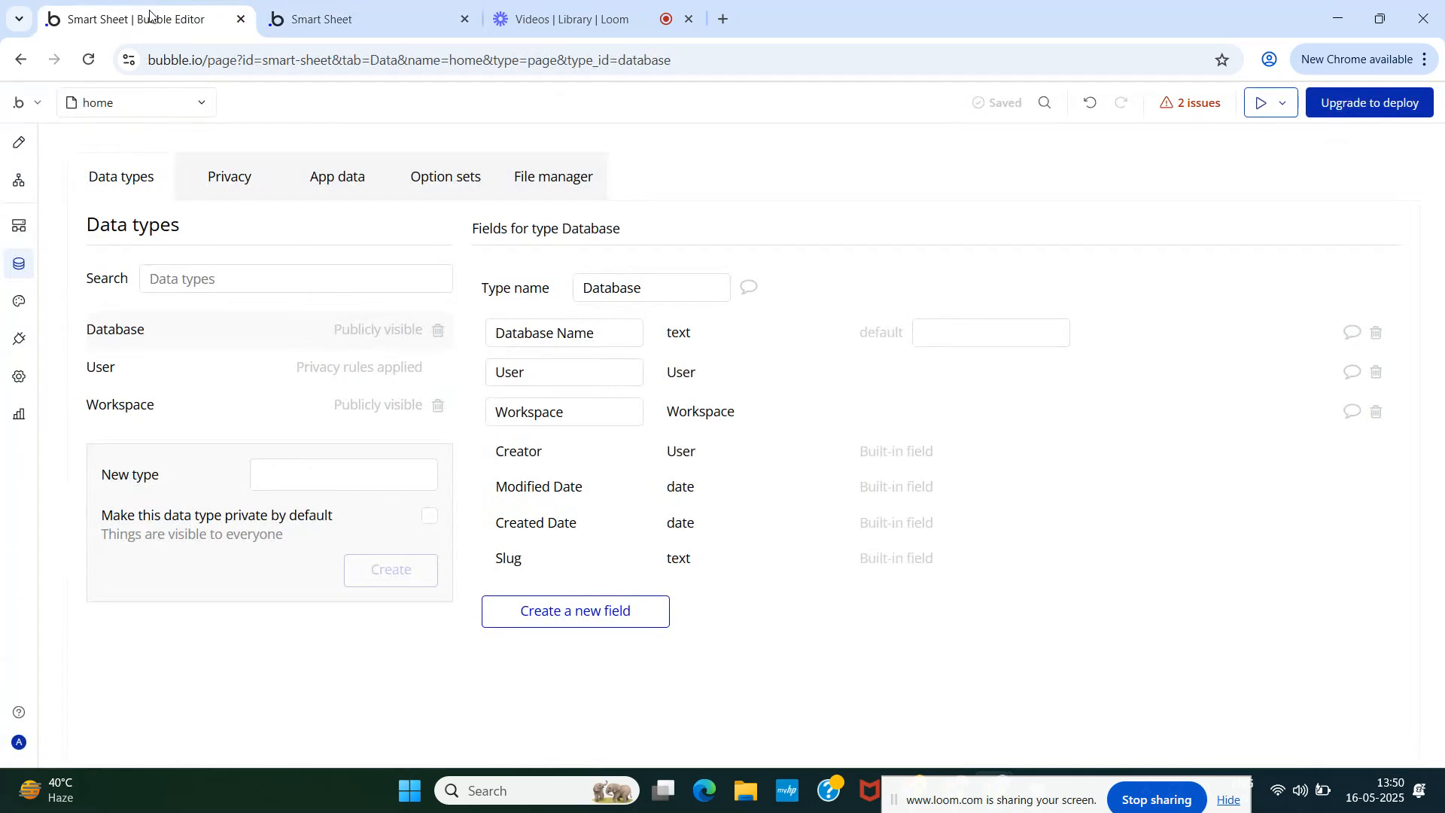
- Bring up the Button Workspace reusable's Button Create workflow with its four workspace-creation steps
{"action": "left_click", "coordinate": [87, 113]}
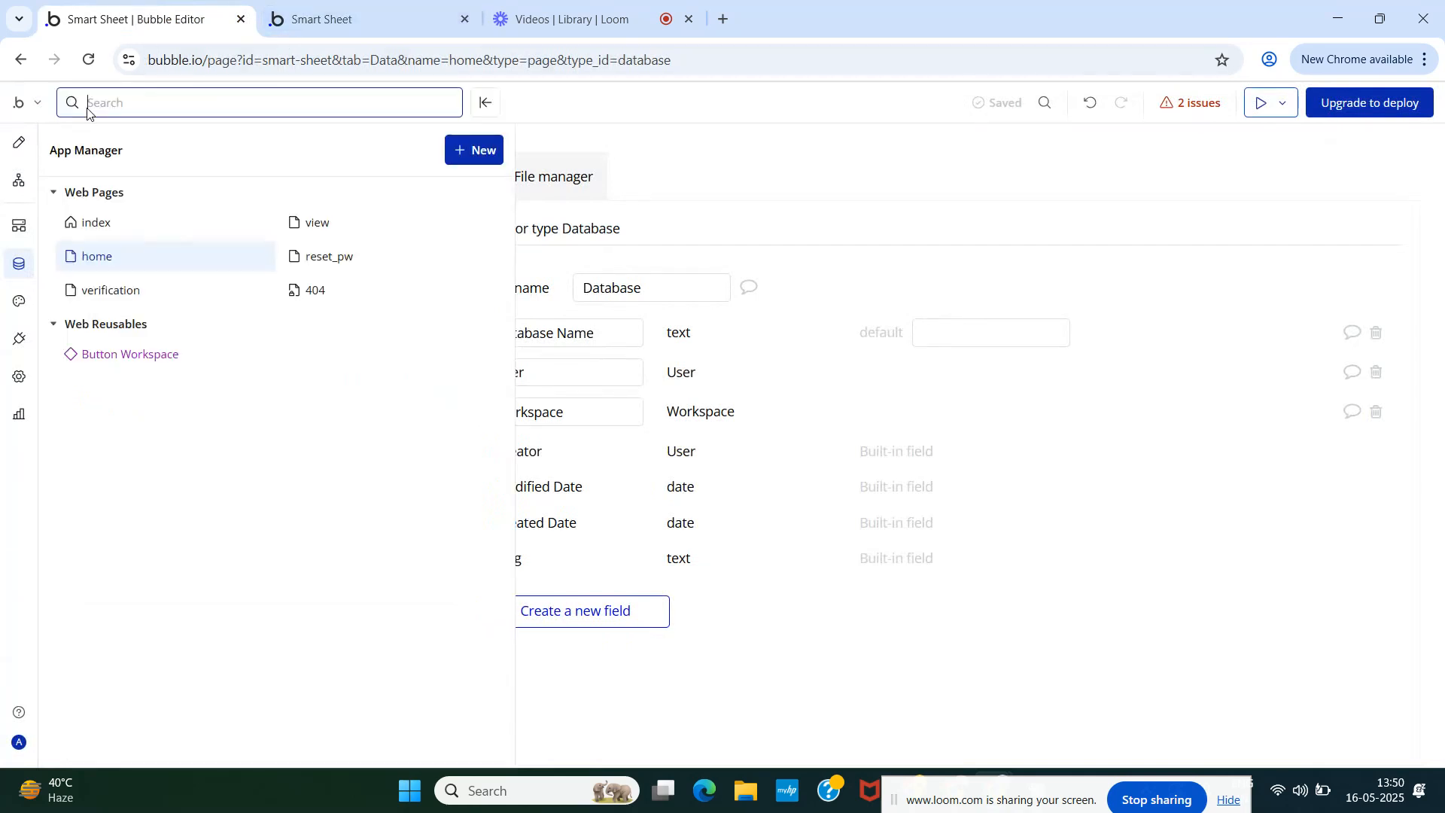
{"action": "left_click", "coordinate": [127, 356]}
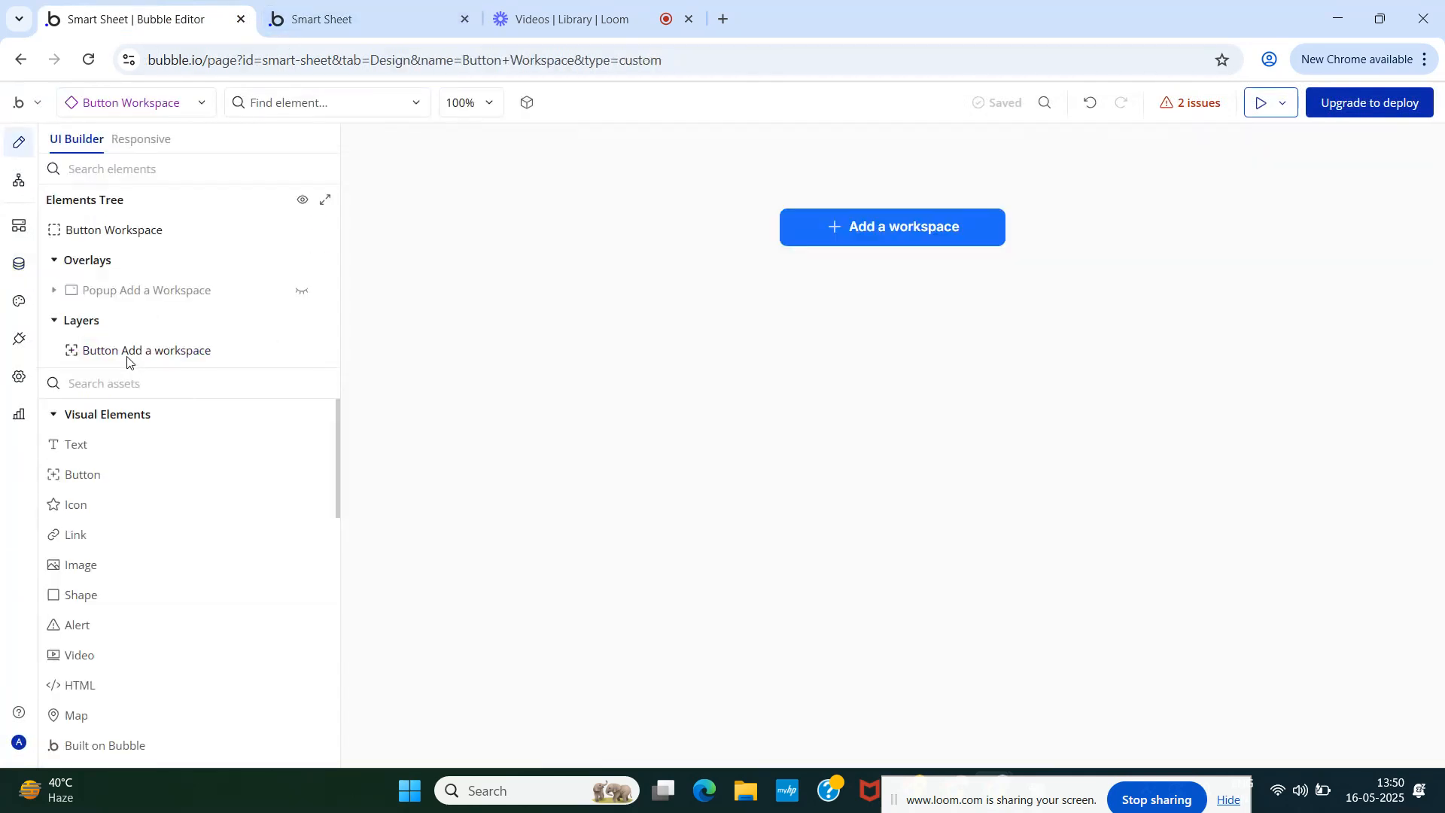
{"action": "left_click", "coordinate": [135, 299]}
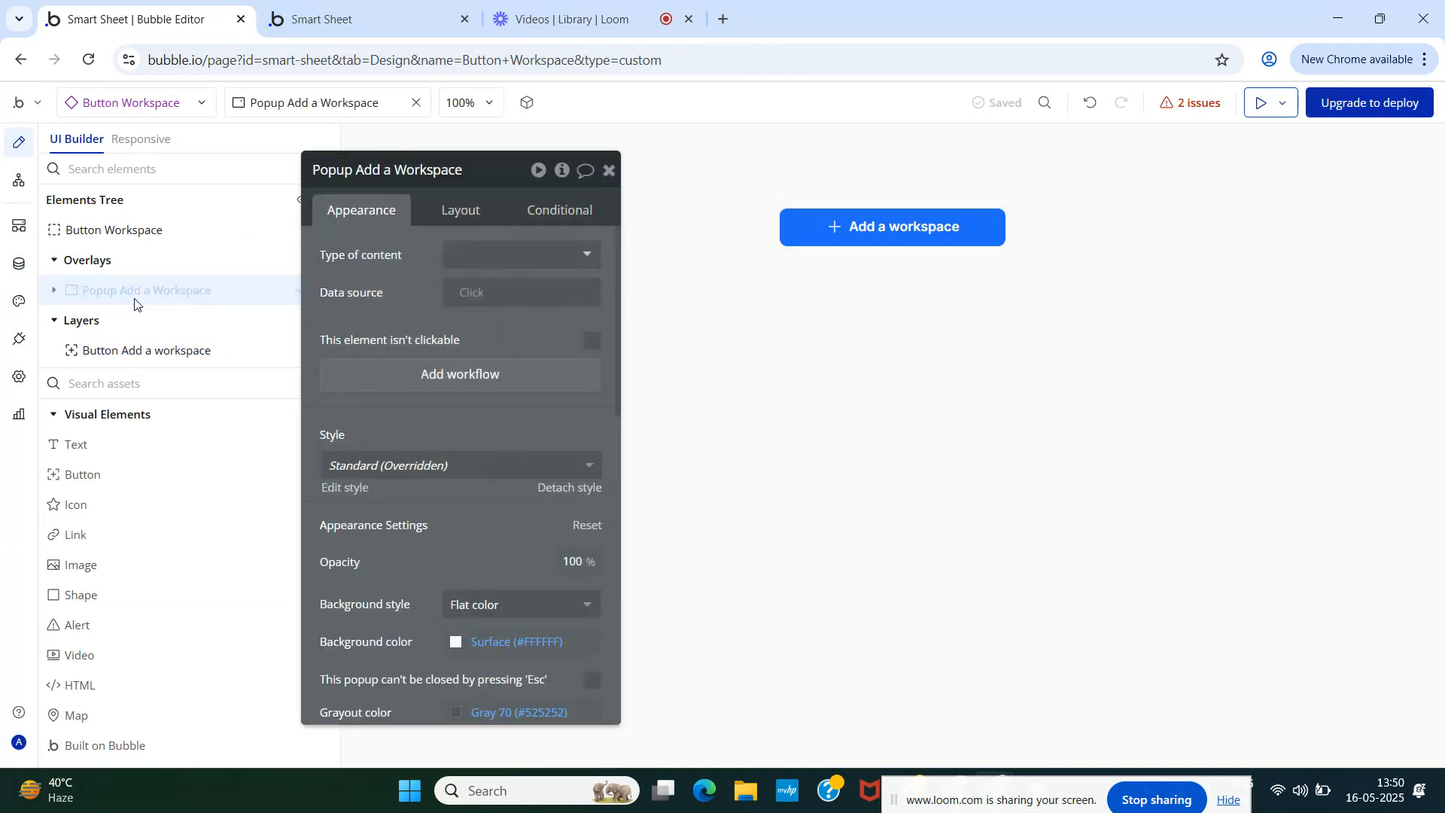
{"action": "left_click", "coordinate": [16, 184]}
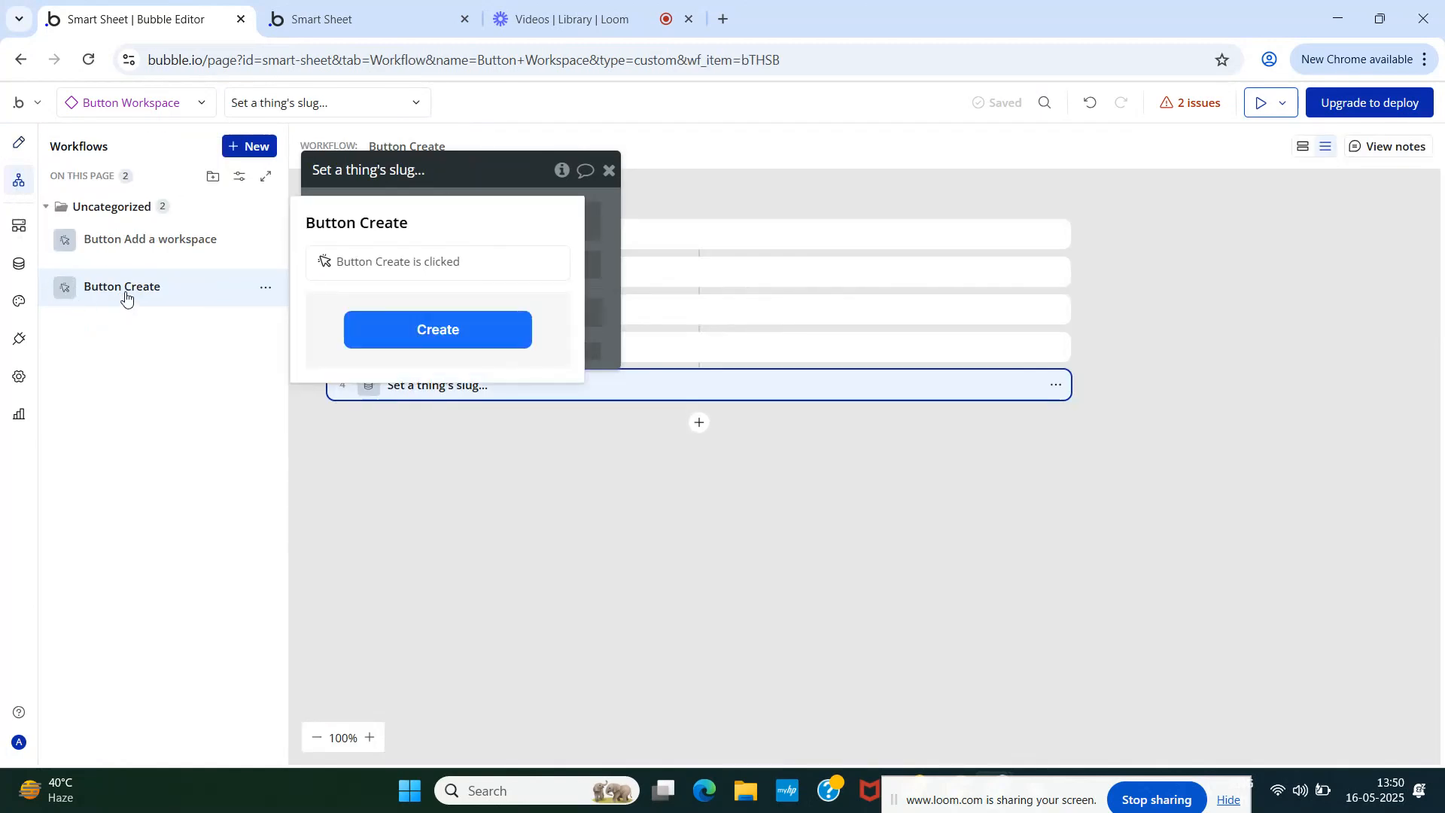
{"action": "left_click", "coordinate": [126, 294]}
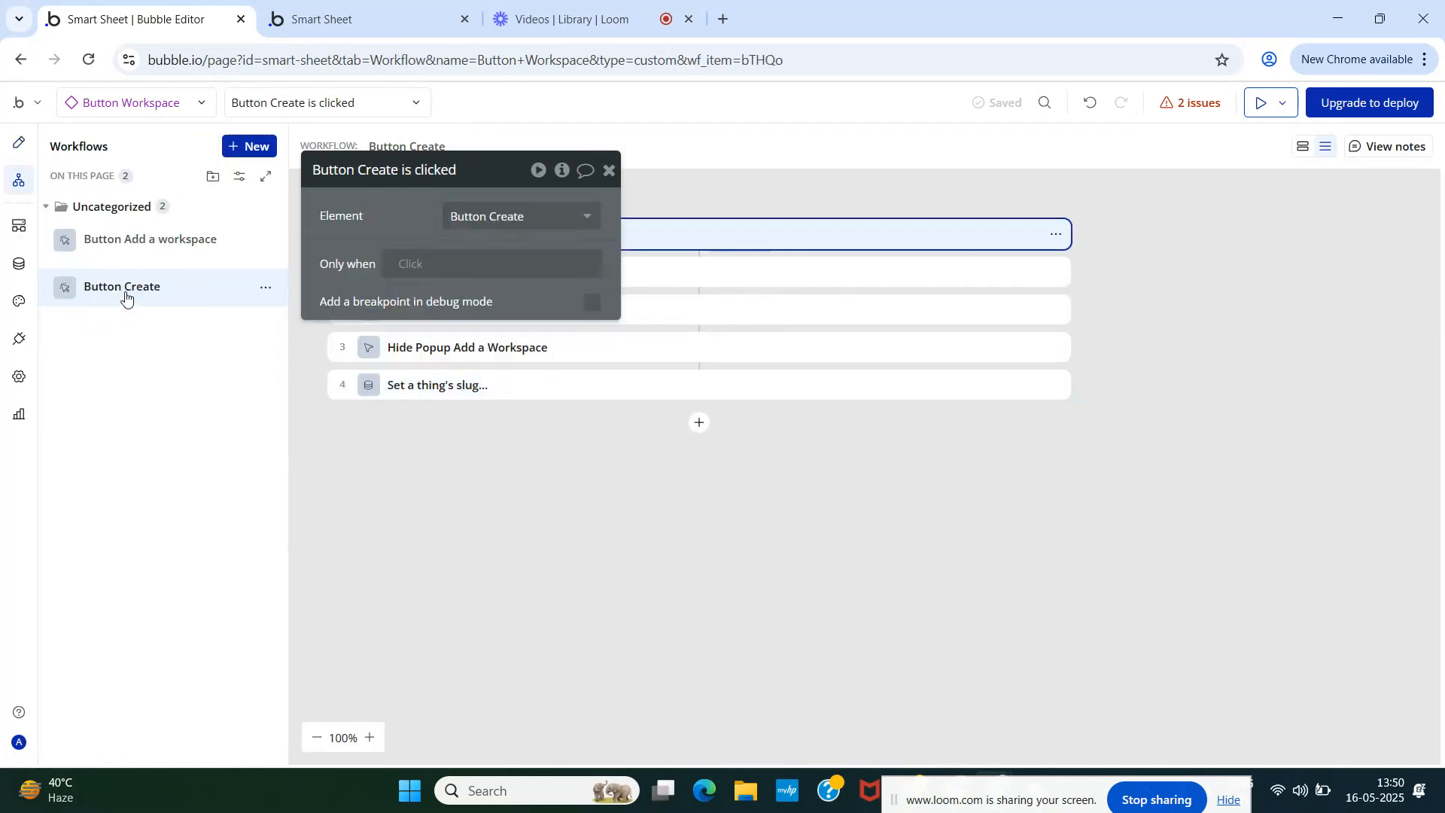
{"action": "left_click", "coordinate": [610, 170]}
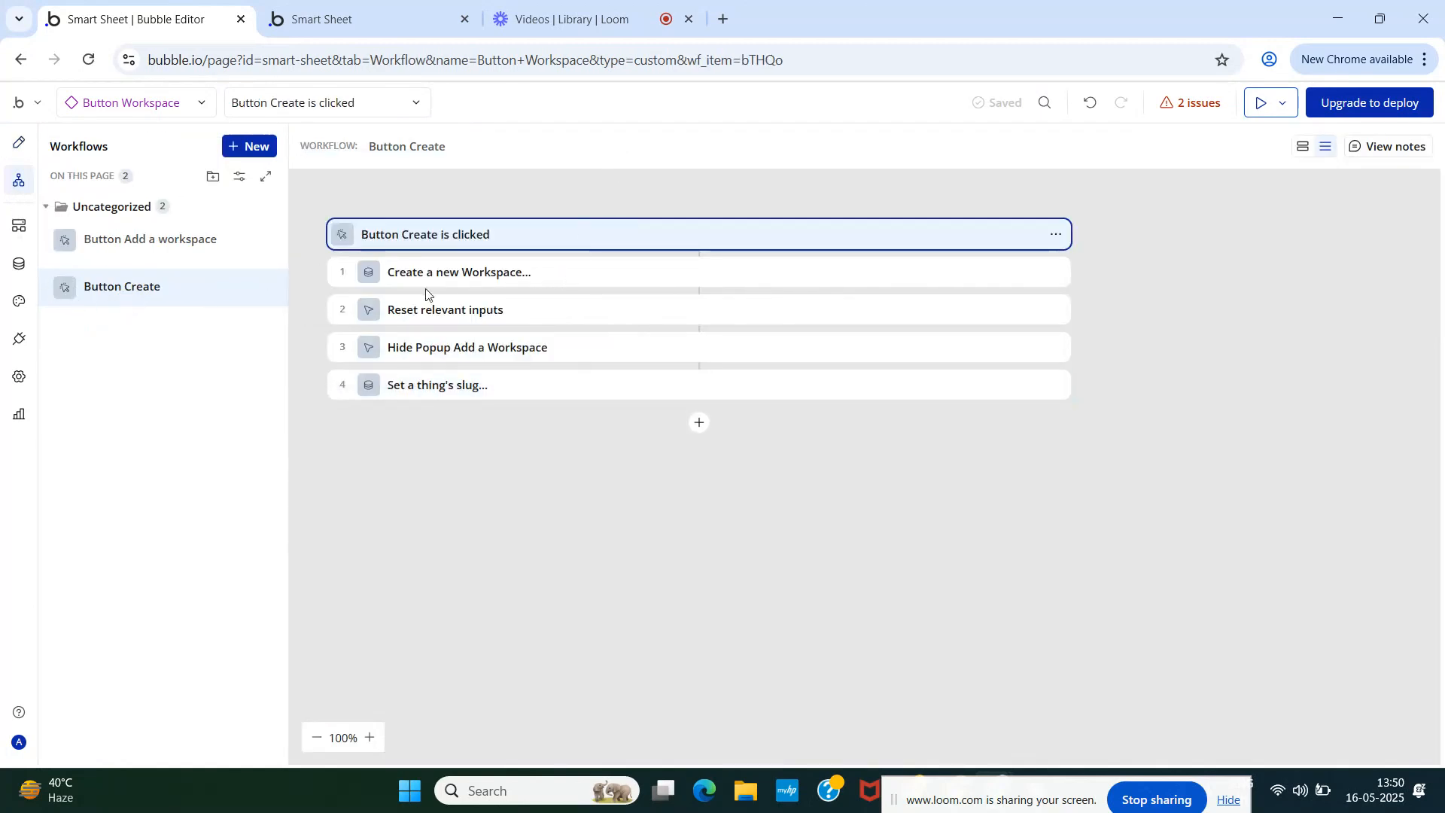
- Add a 'Create a new Database' action and move it to step 2 of the workflow
{"action": "left_click", "coordinate": [698, 424]}
{"action": "type", "text": "cre"}
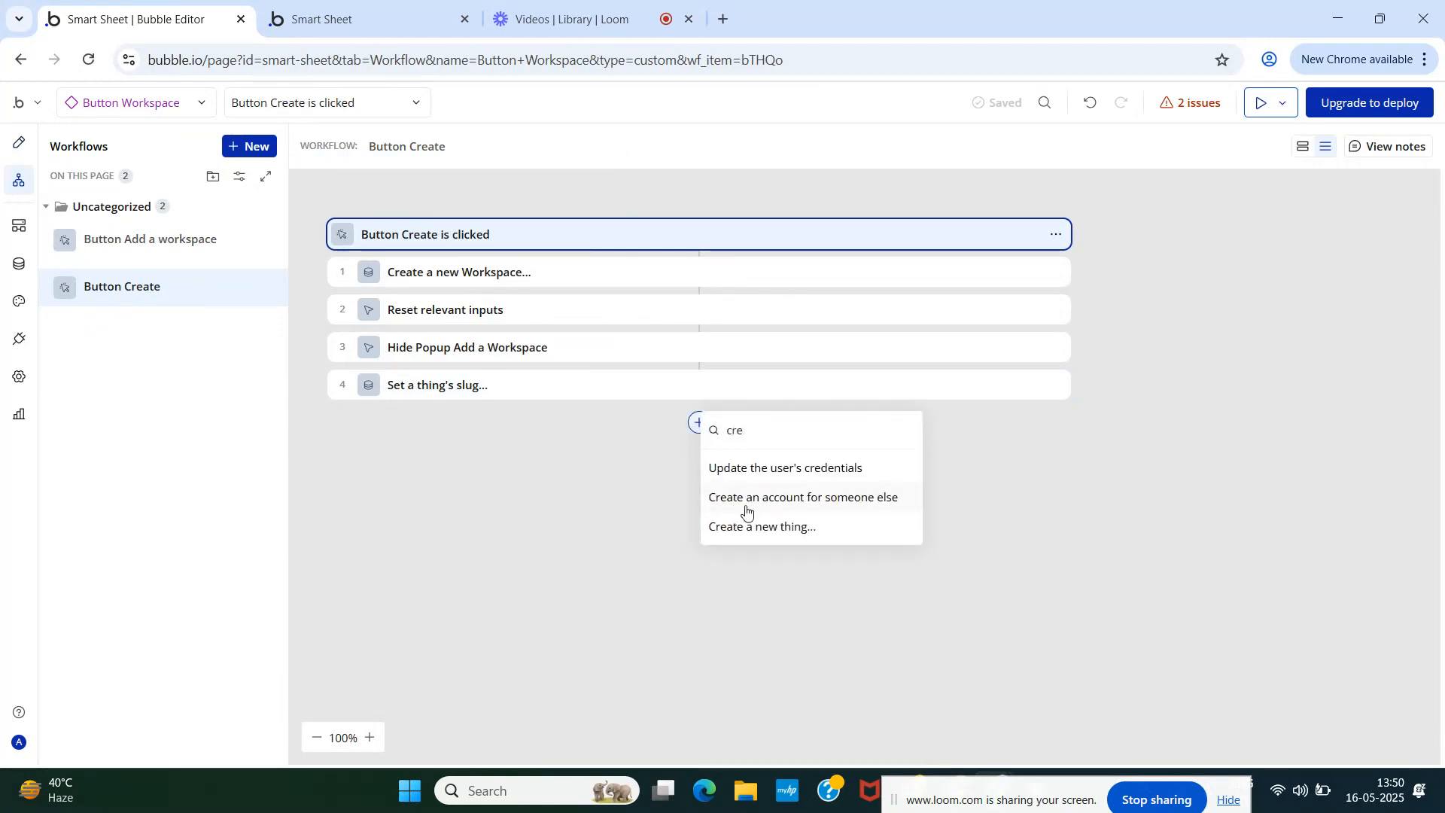
{"action": "left_click", "coordinate": [752, 526]}
{"action": "left_click", "coordinate": [495, 225]}
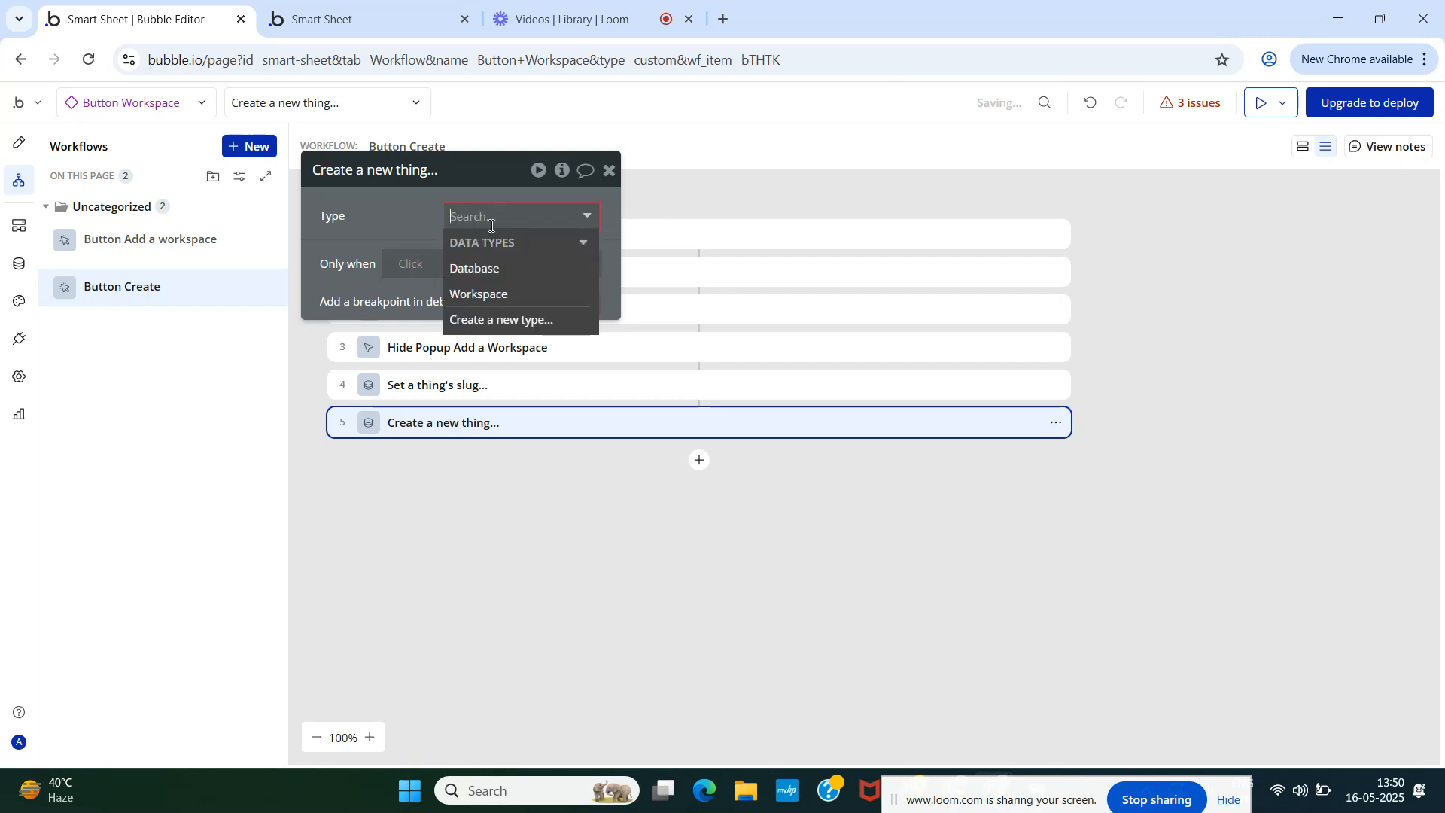
{"action": "left_click", "coordinate": [476, 269]}
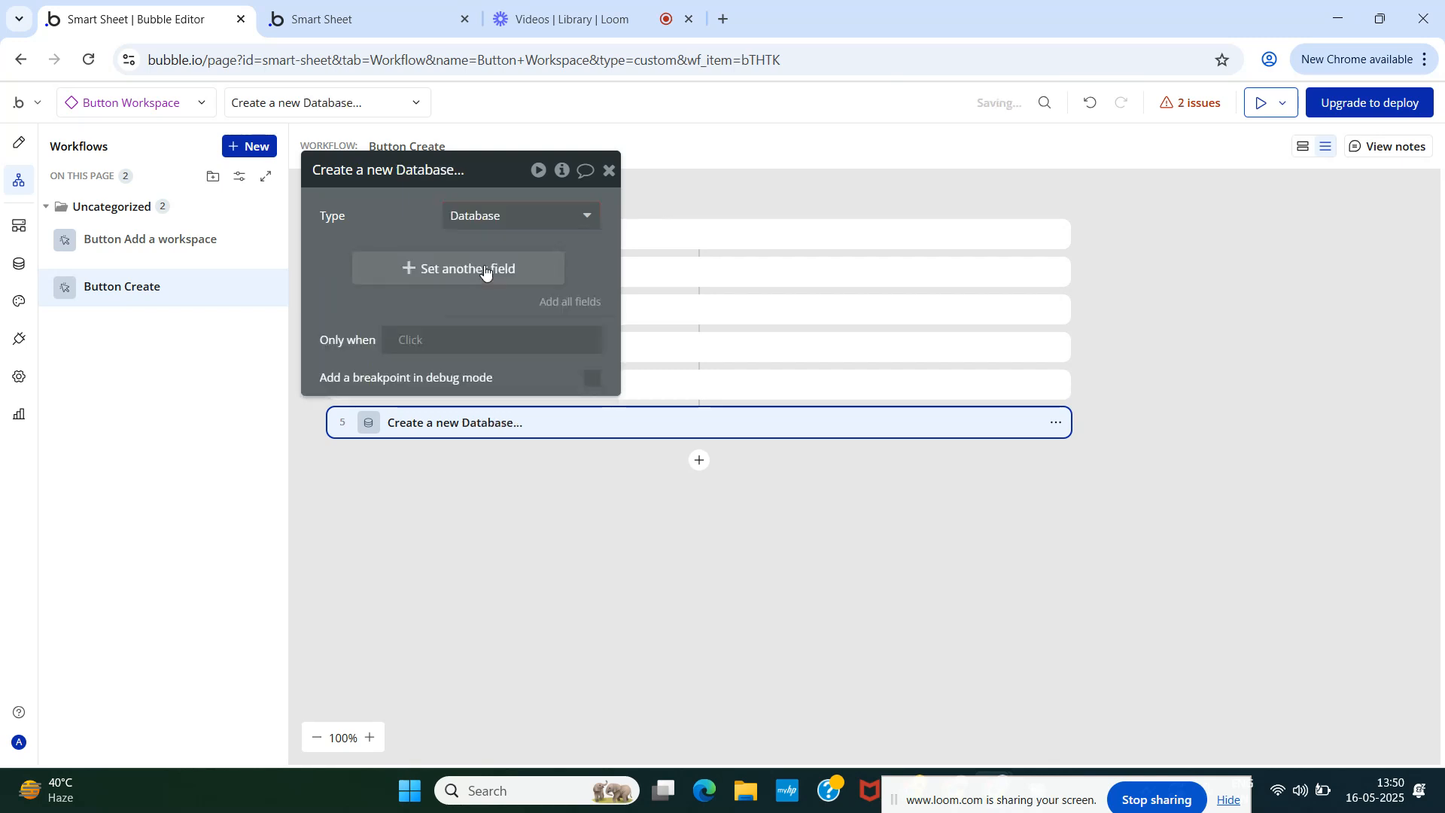
{"action": "left_click", "coordinate": [610, 171]}
{"action": "left_click_drag", "start_coordinate": [436, 431], "coordinate": [433, 308]}
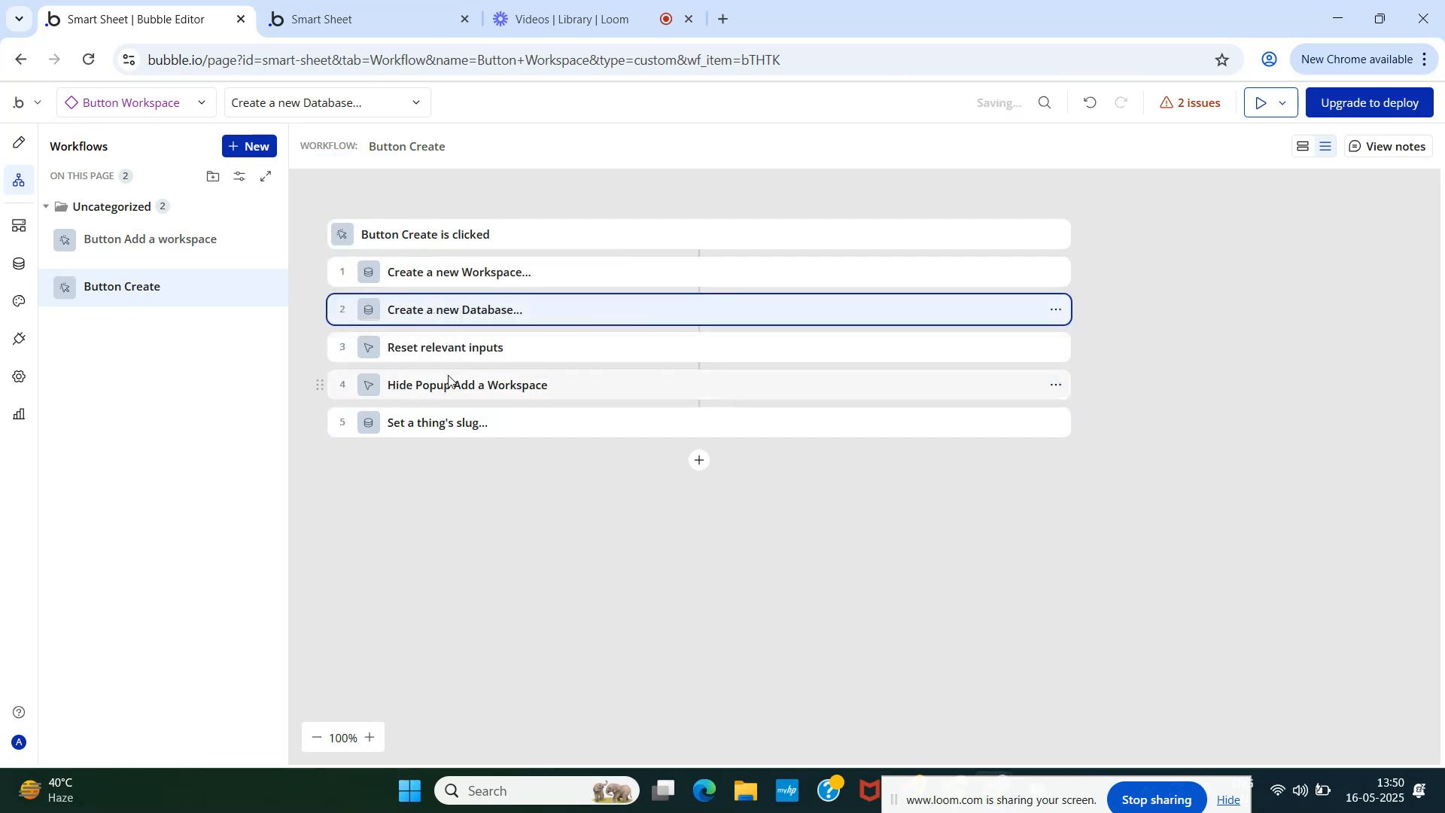
{"action": "left_click", "coordinate": [479, 312]}
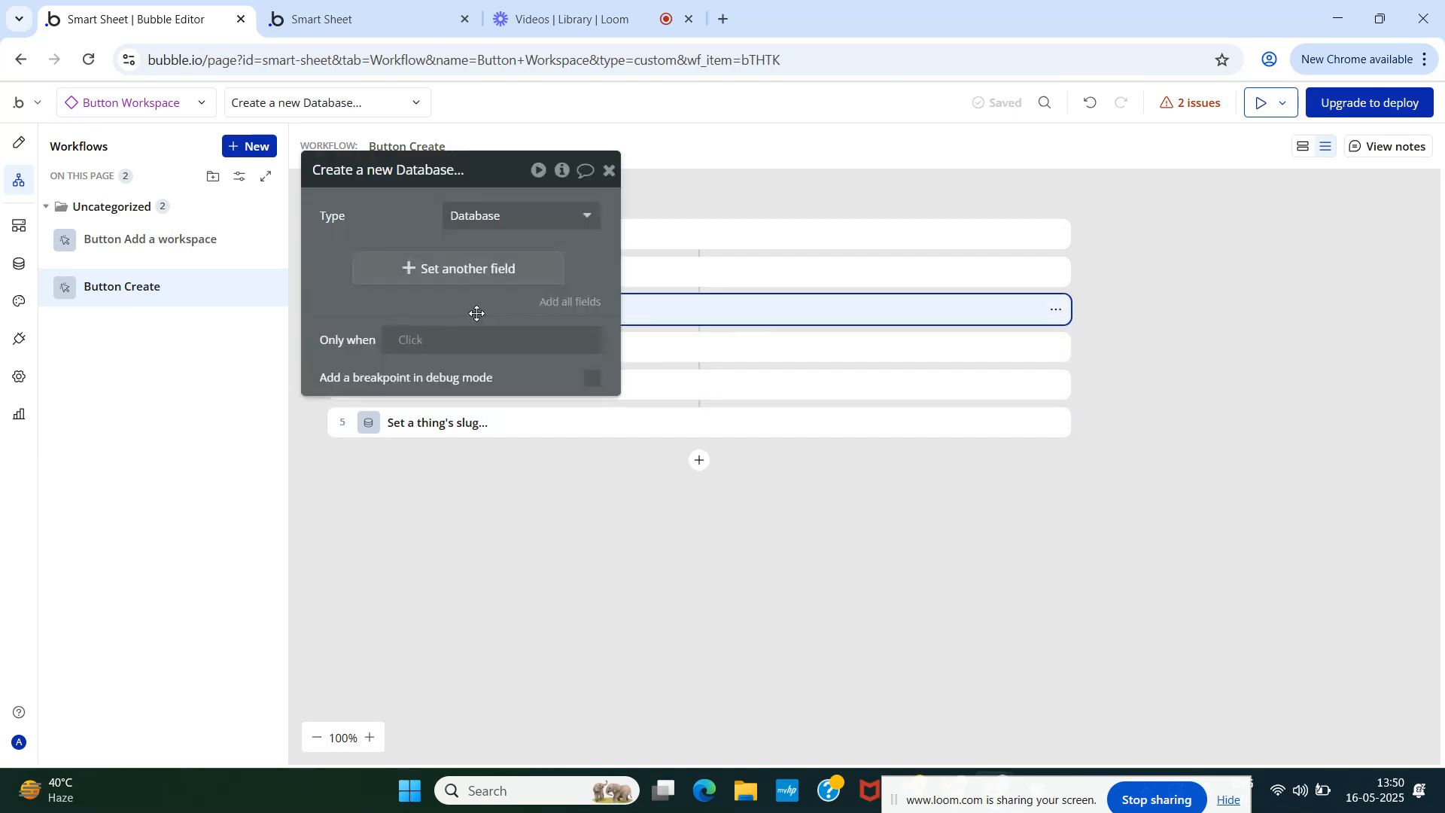
- Add all Database fields and set Database Name to step 1's Workspace Name
{"action": "left_click", "coordinate": [566, 301]}
{"action": "left_click", "coordinate": [444, 261]}
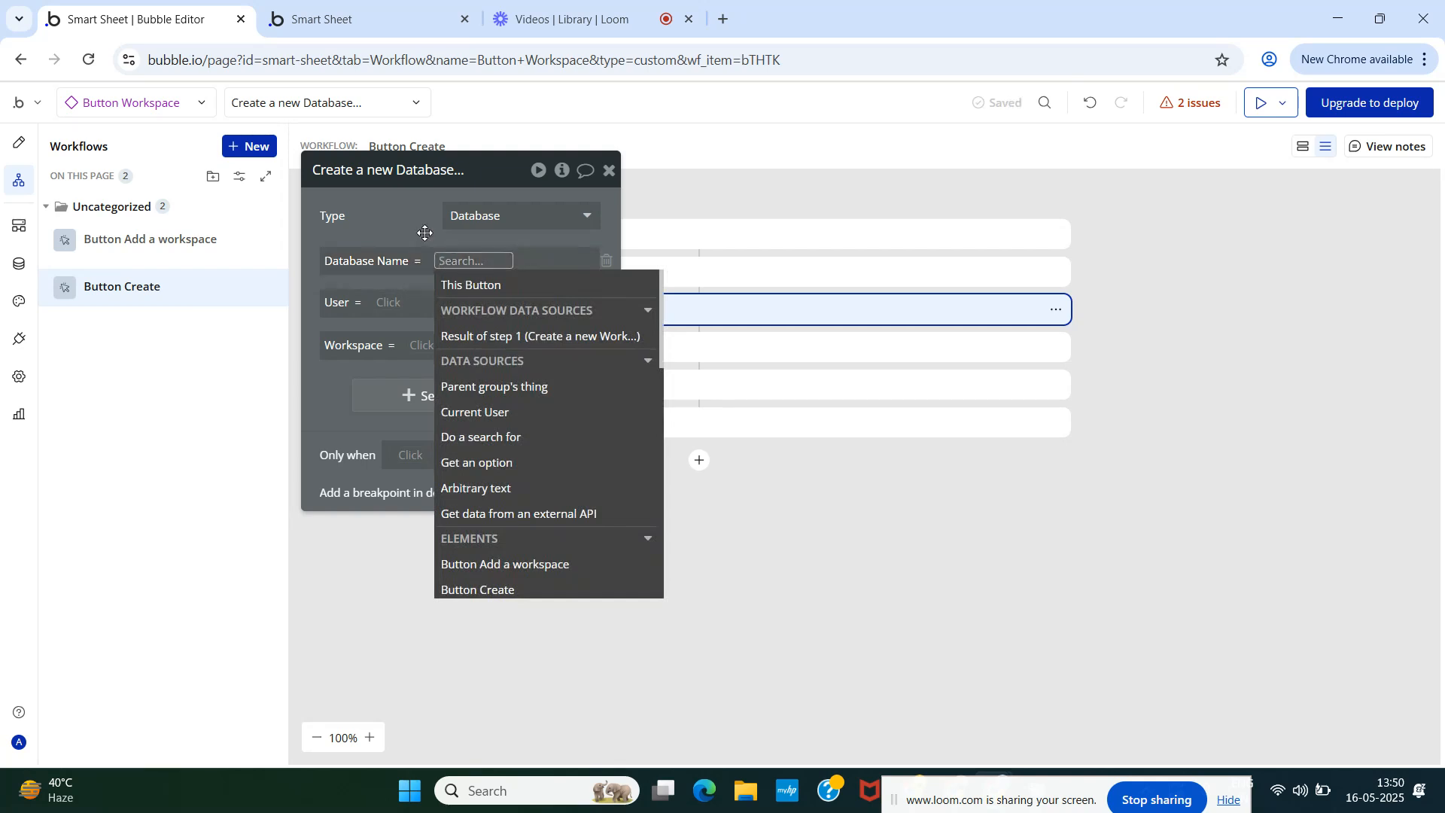
{"action": "left_click", "coordinate": [424, 233]}
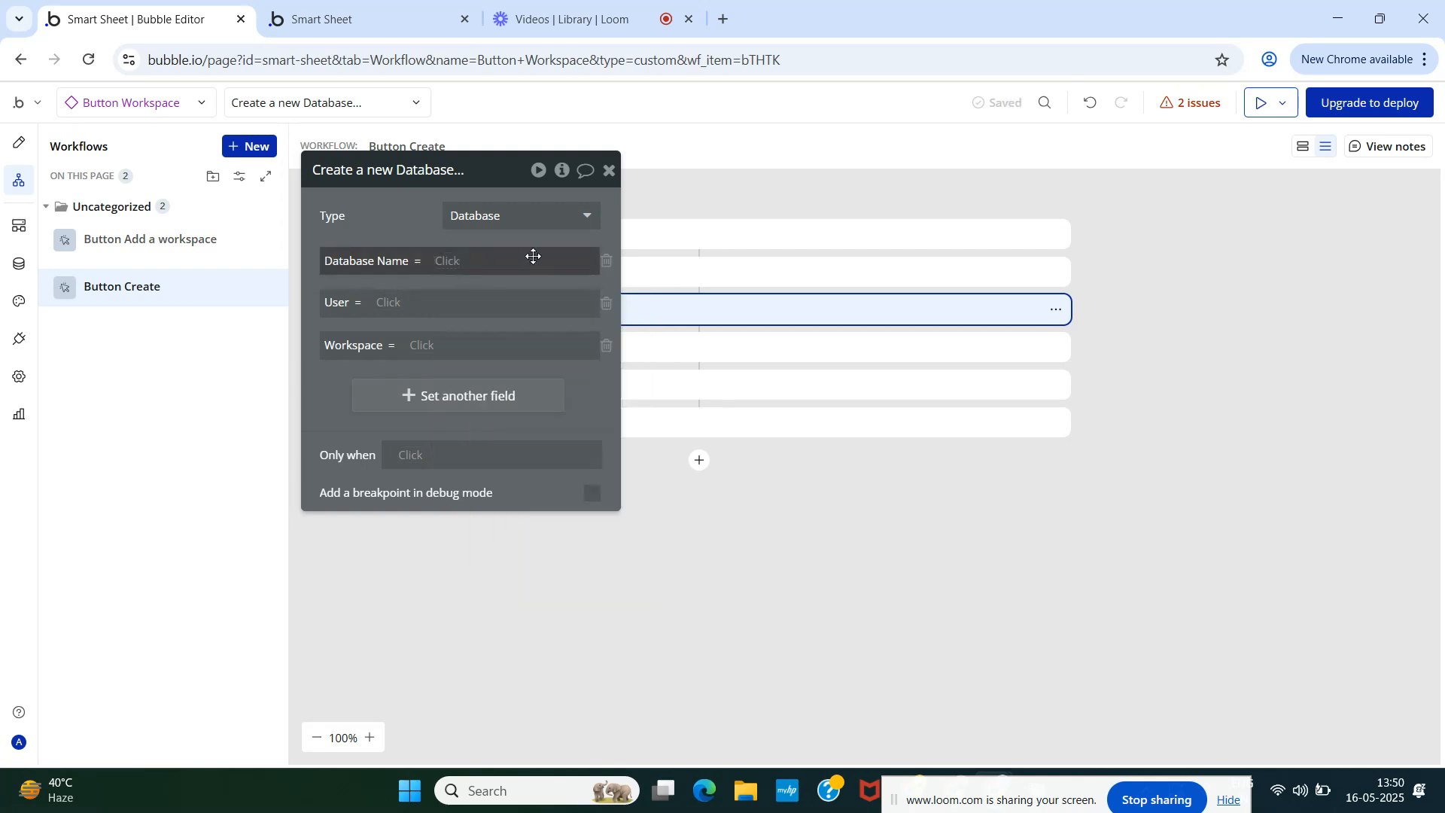
{"action": "left_click", "coordinate": [450, 261]}
{"action": "left_click", "coordinate": [474, 341]}
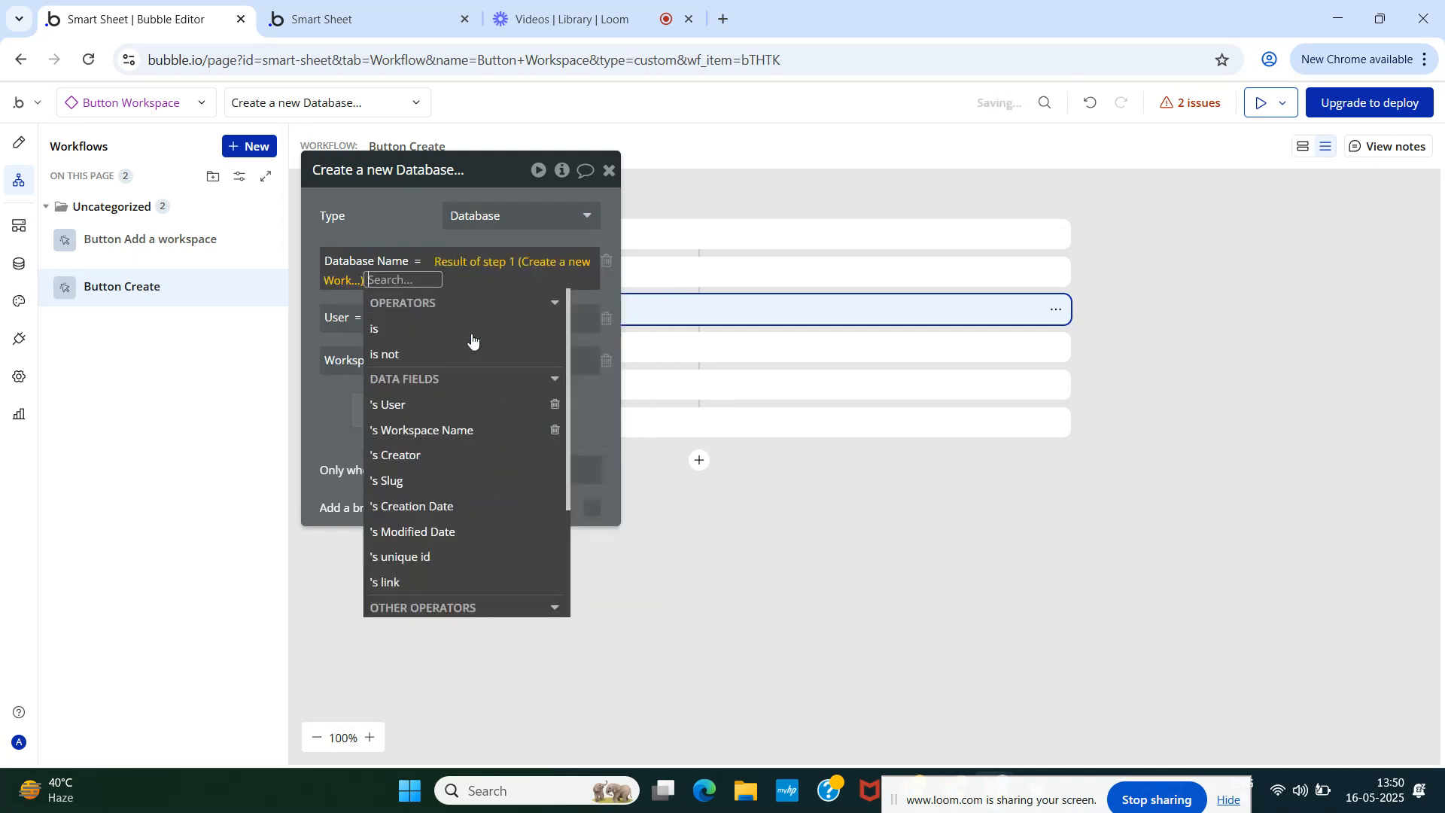
{"action": "left_click", "coordinate": [456, 430]}
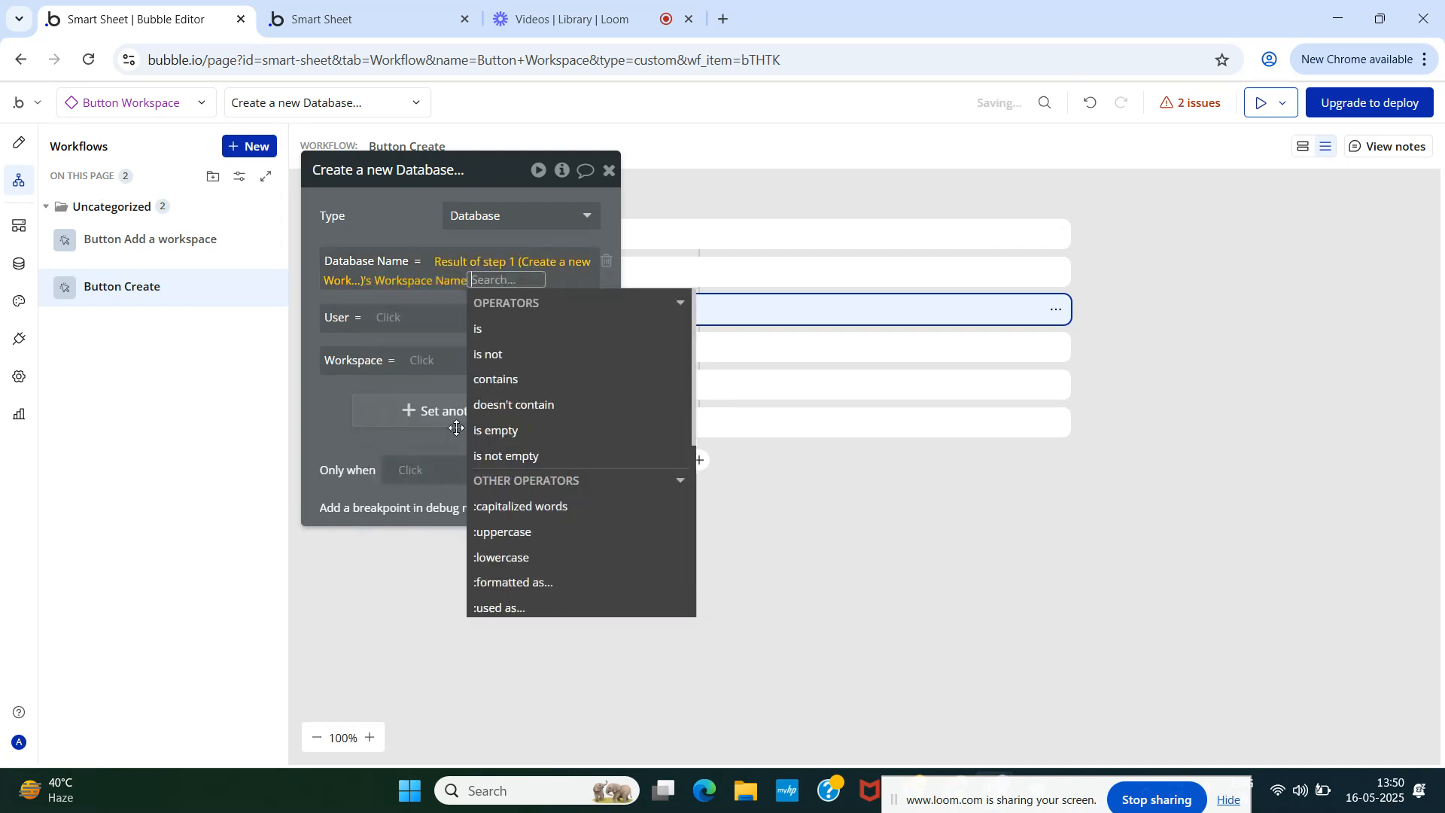
{"action": "left_click", "coordinate": [410, 228]}
- Set User to Result of step 1's User and Workspace to Result of step 1
{"action": "left_click", "coordinate": [403, 319]}
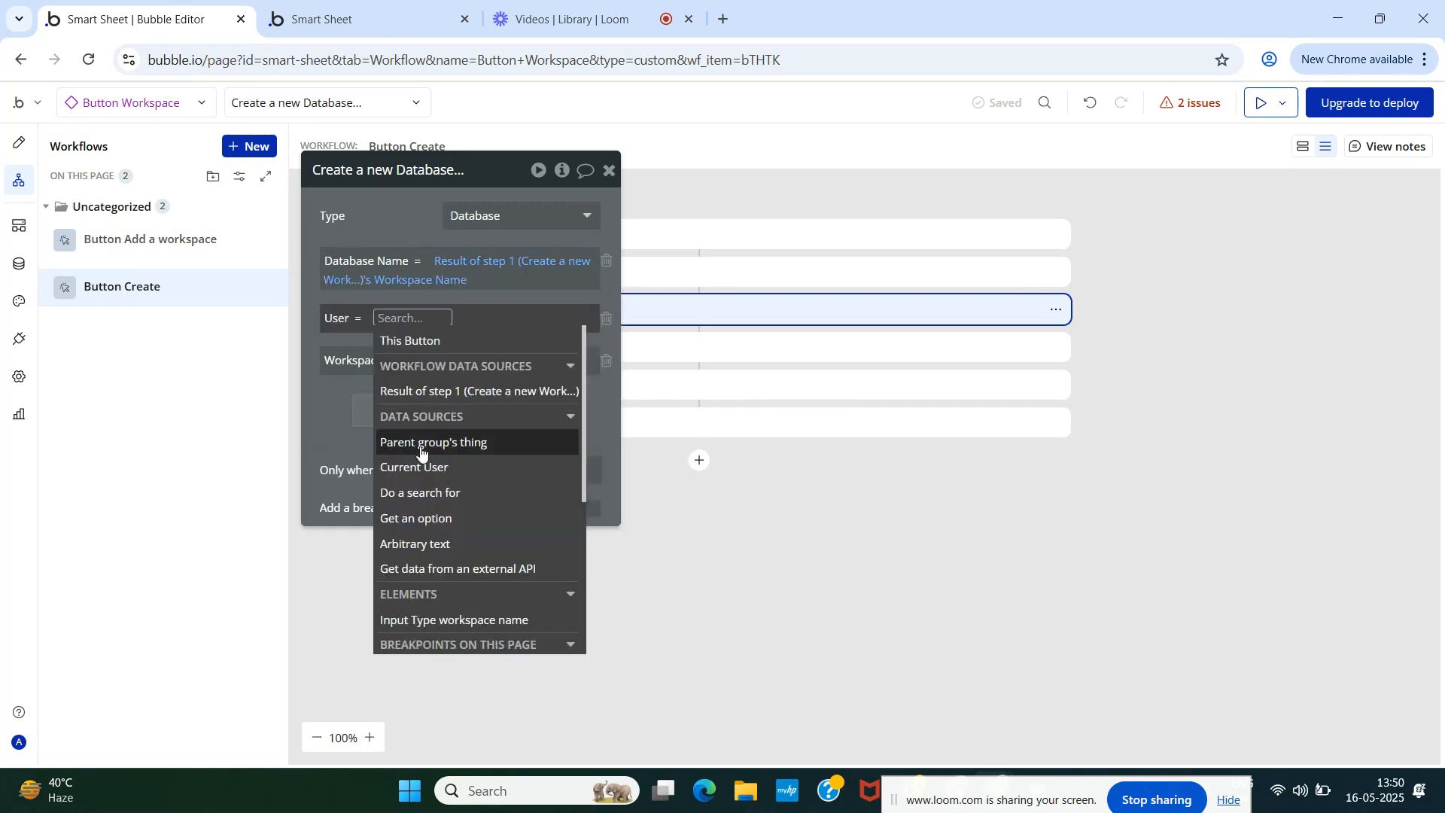
{"action": "left_click", "coordinate": [425, 400]}
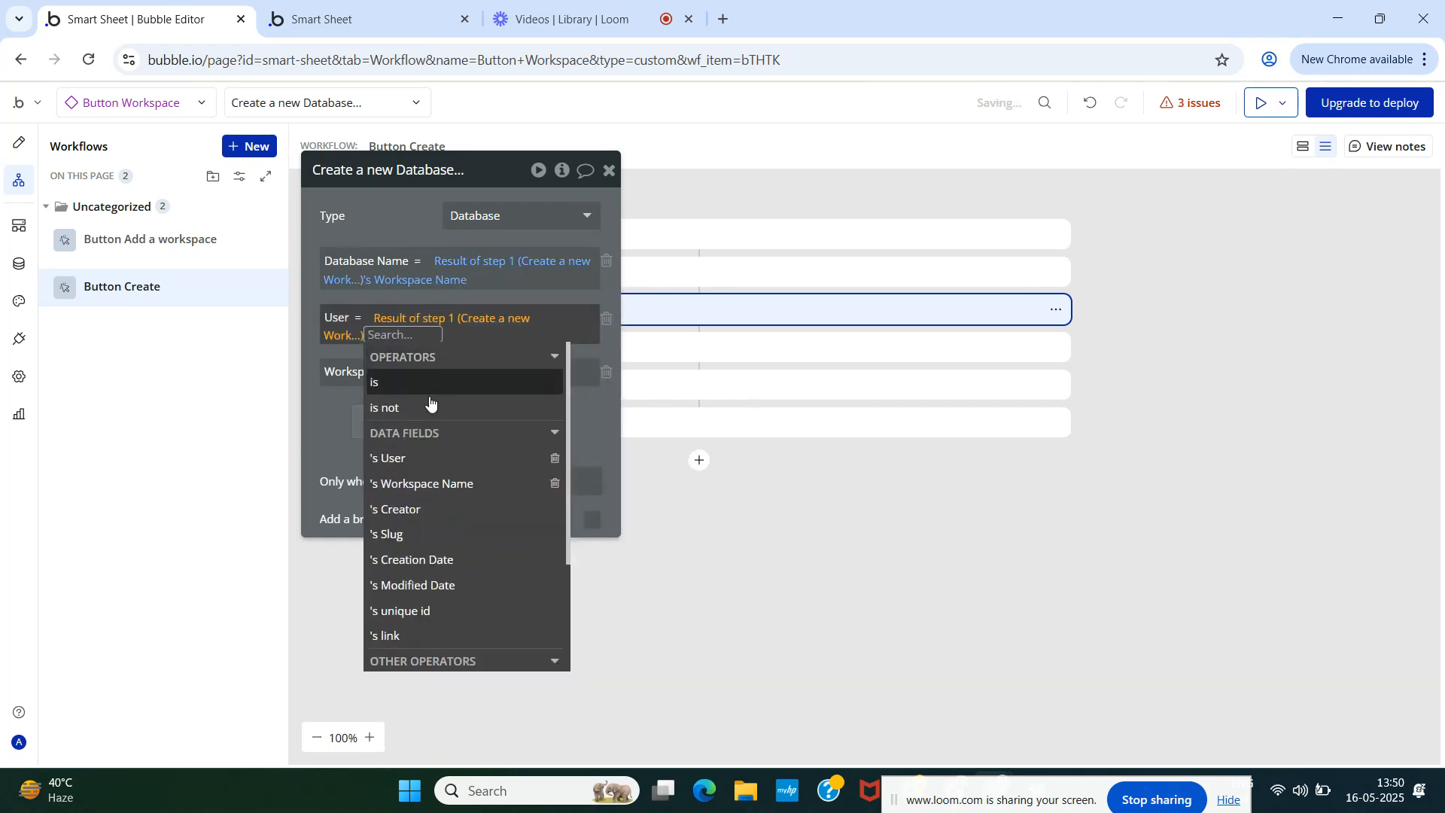
{"action": "left_click", "coordinate": [418, 460]}
{"action": "left_click", "coordinate": [380, 198]}
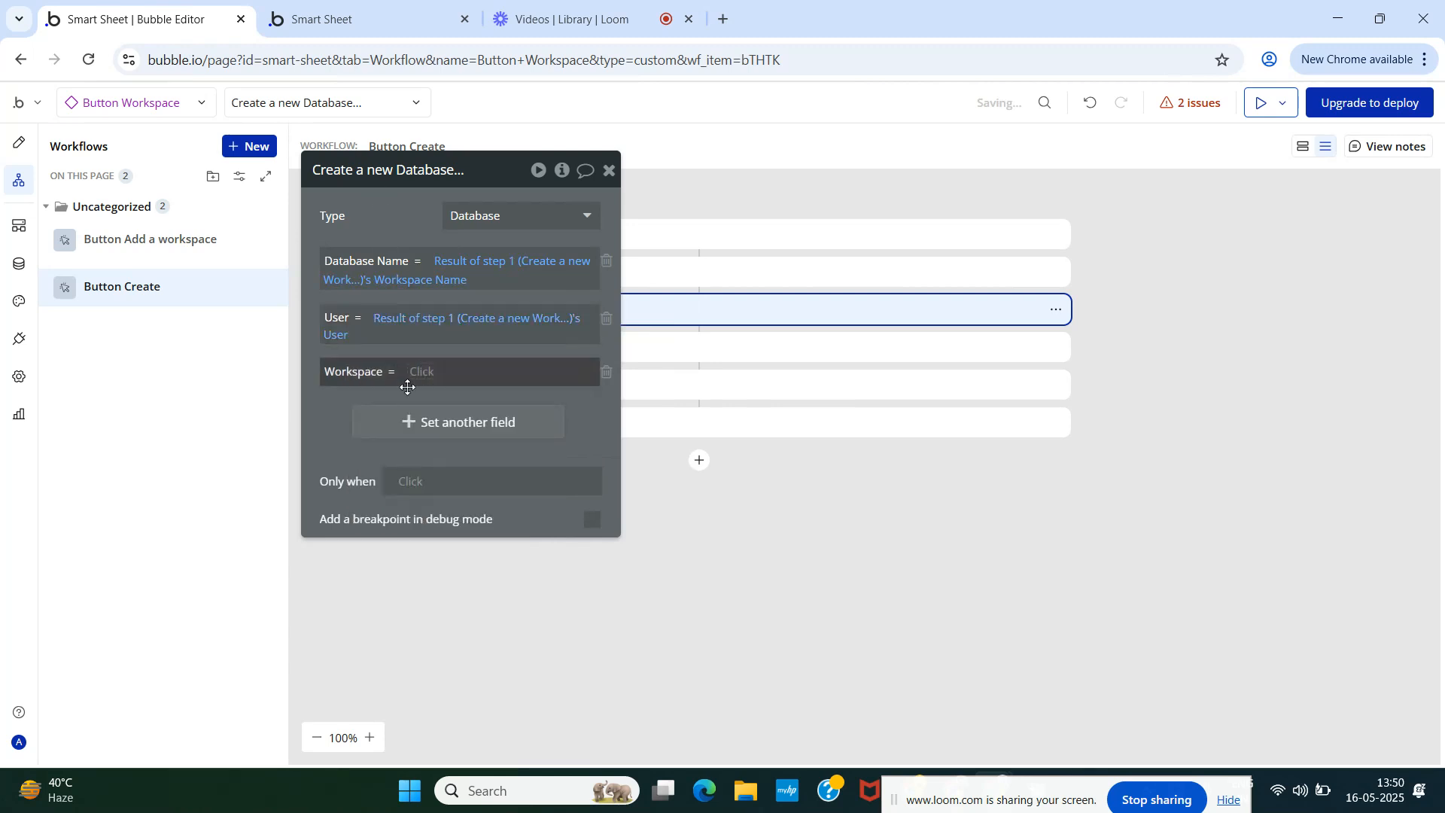
{"action": "left_click_drag", "start_coordinate": [404, 212], "coordinate": [993, 252]}
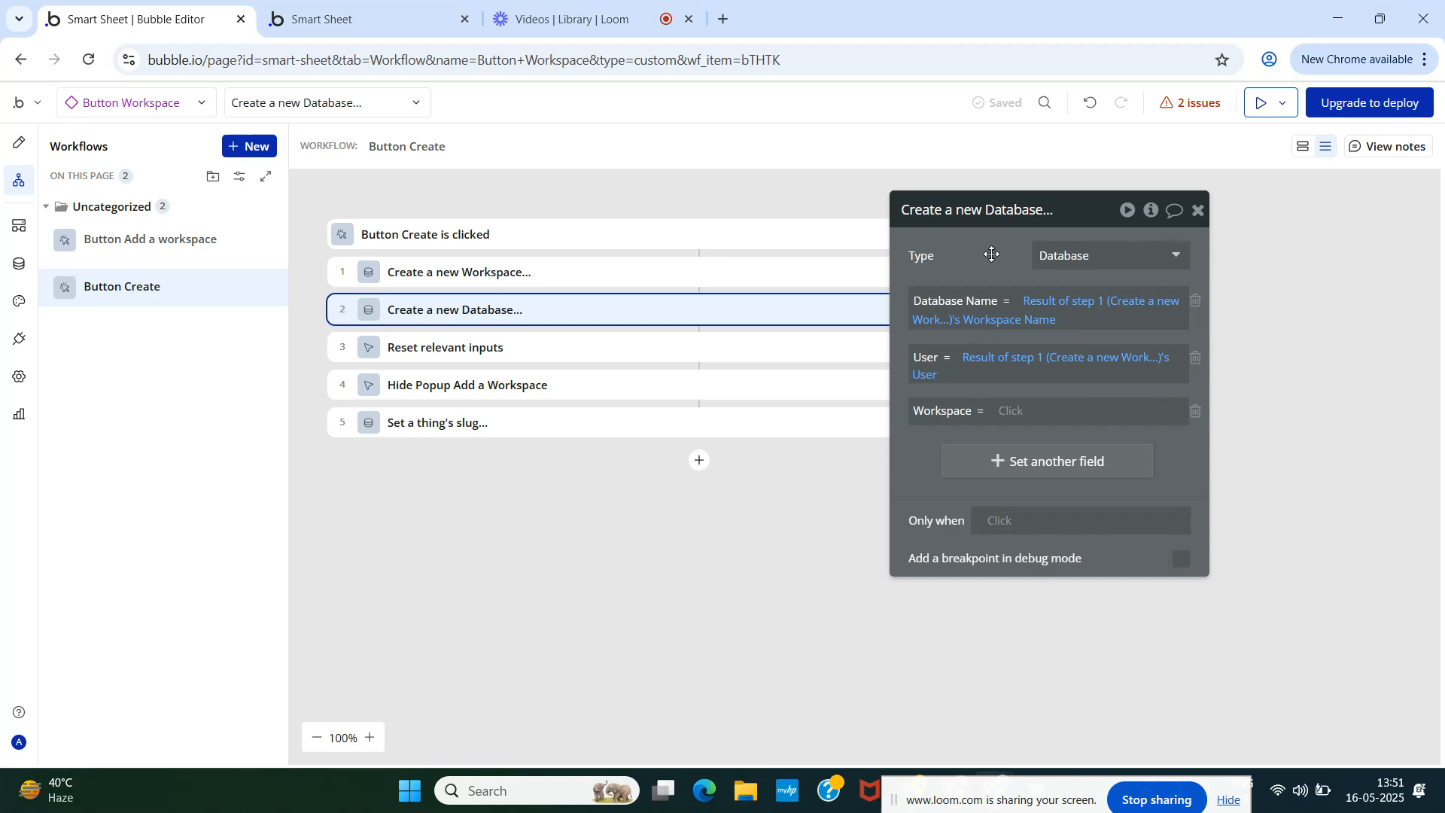
{"action": "left_click", "coordinate": [1008, 412]}
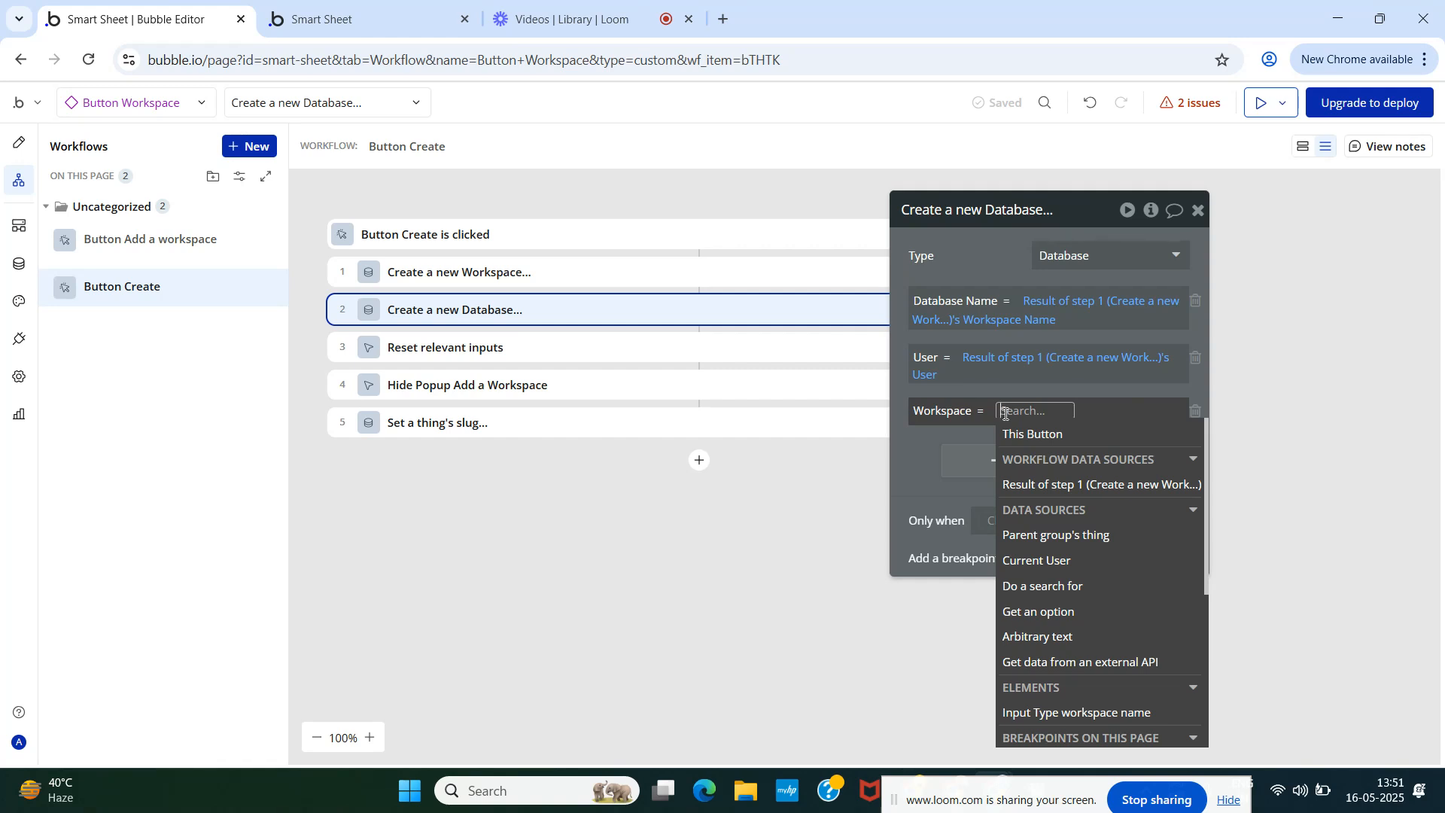
{"action": "left_click", "coordinate": [1054, 485]}
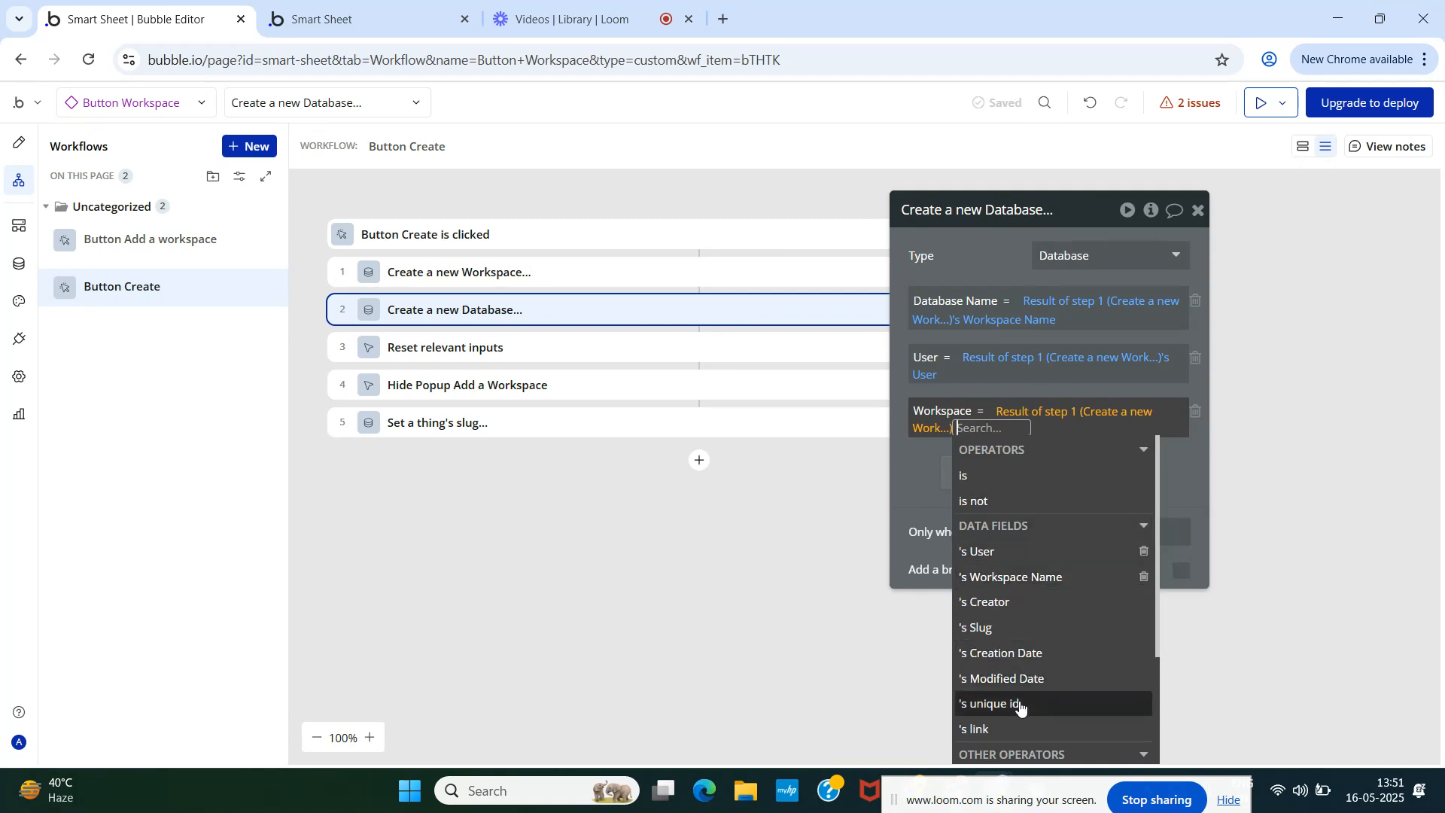
{"action": "left_click", "coordinate": [919, 464]}
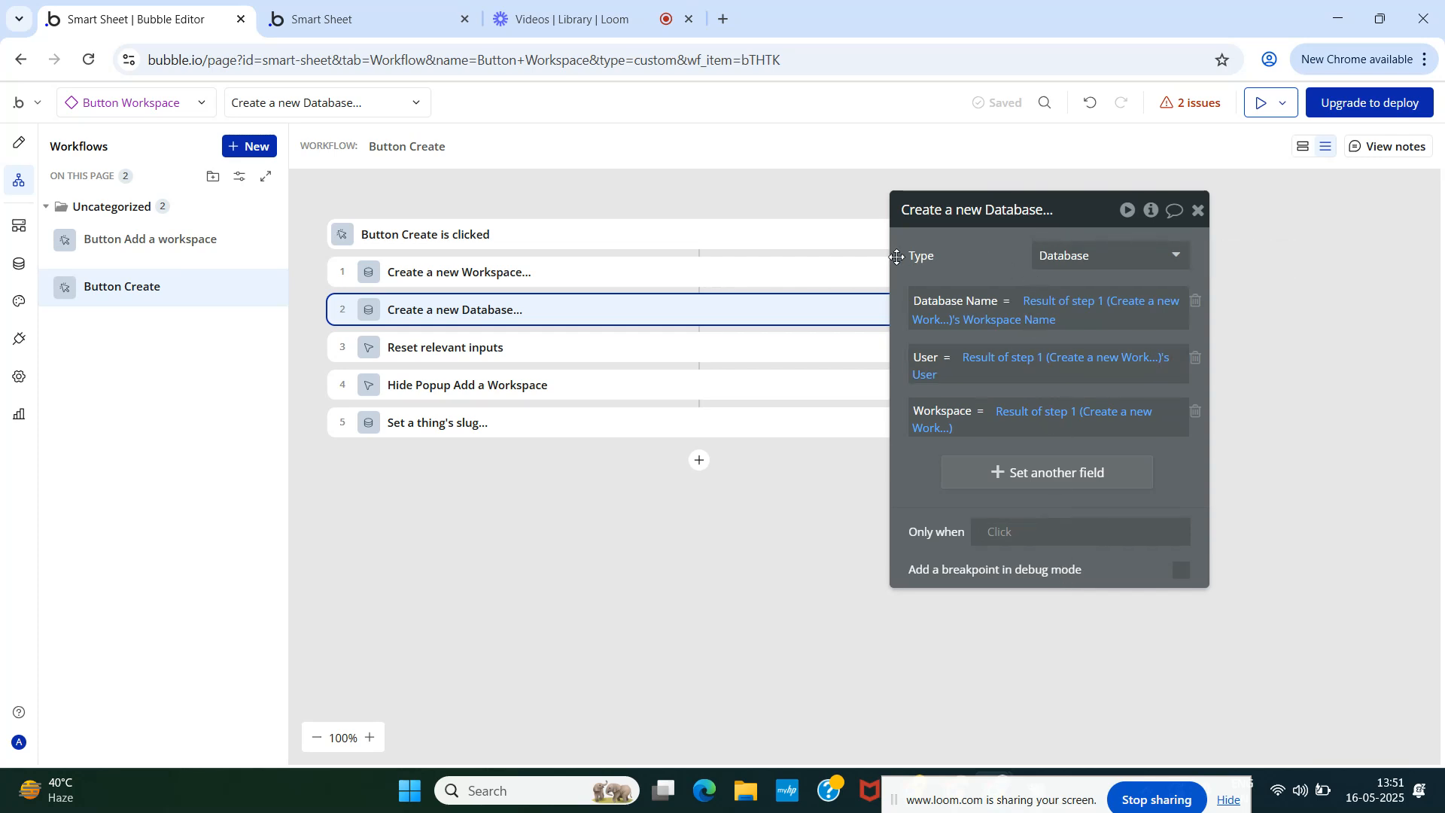
{"action": "left_click_drag", "start_coordinate": [972, 264], "coordinate": [951, 265]}
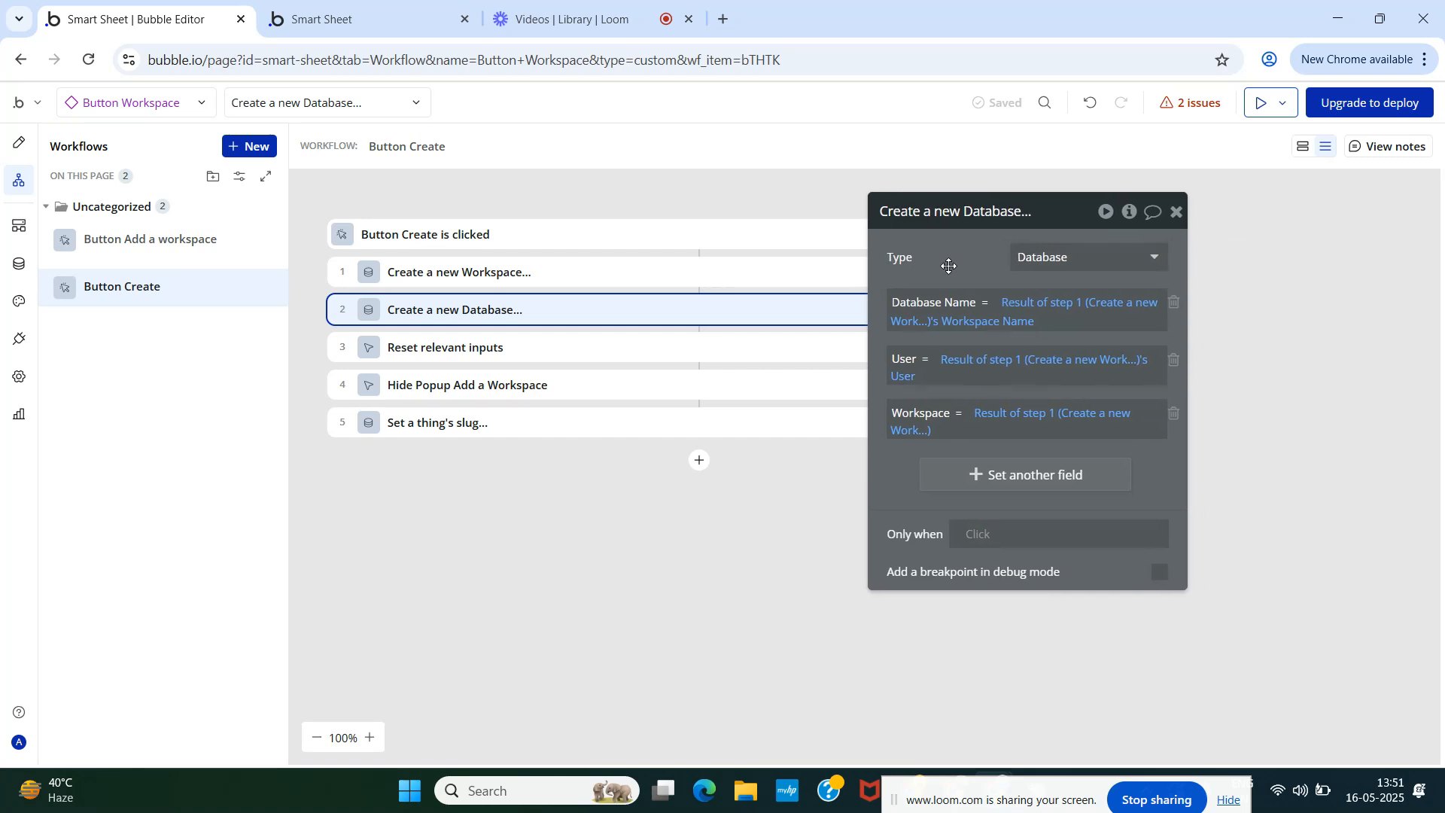
{"action": "left_click", "coordinate": [1175, 215]}
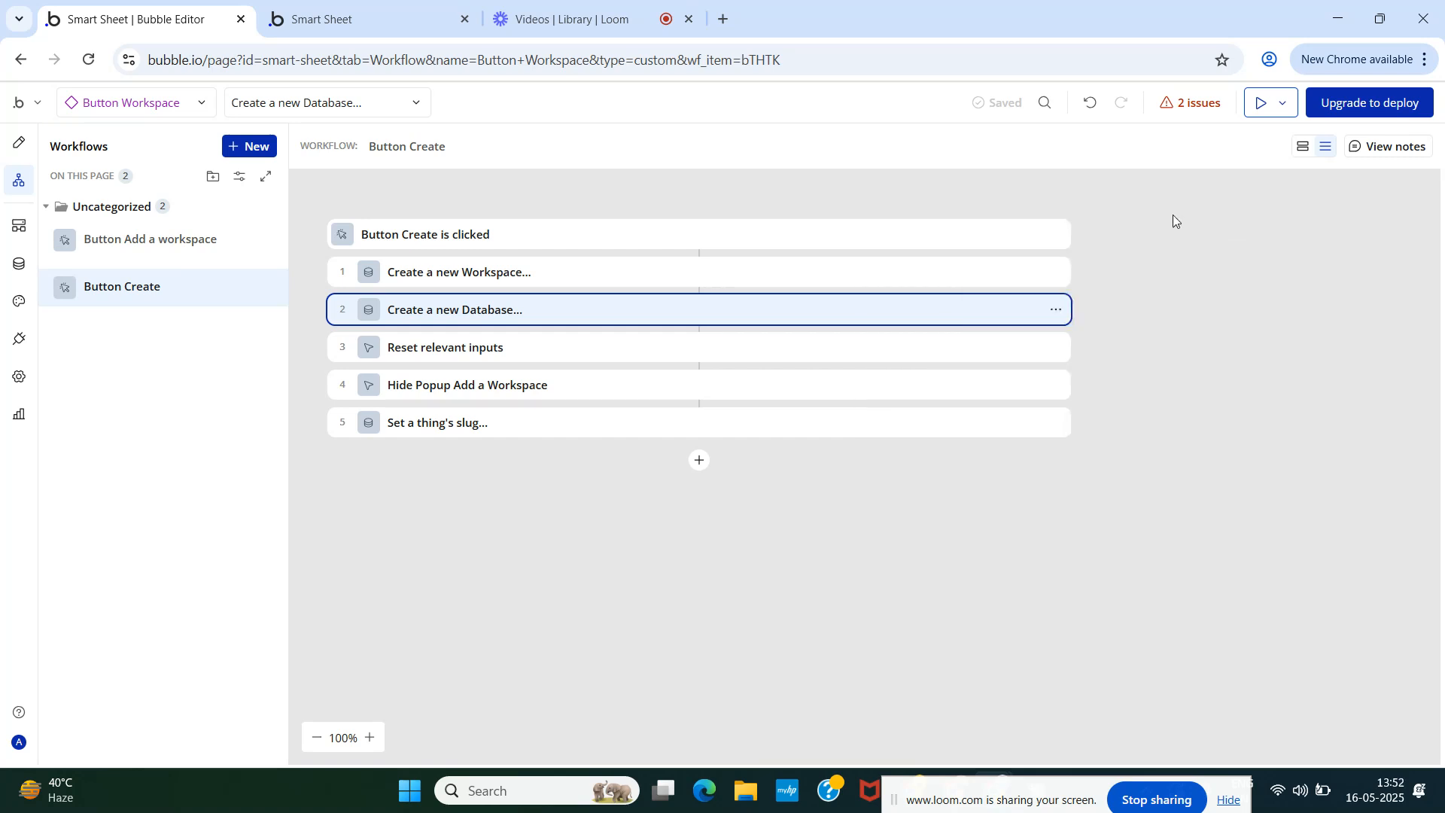
- Add a 'Set a thing's slug' step 6 changing the Result of step 2
{"action": "left_click", "coordinate": [698, 461]}
{"action": "type", "text": "set"}
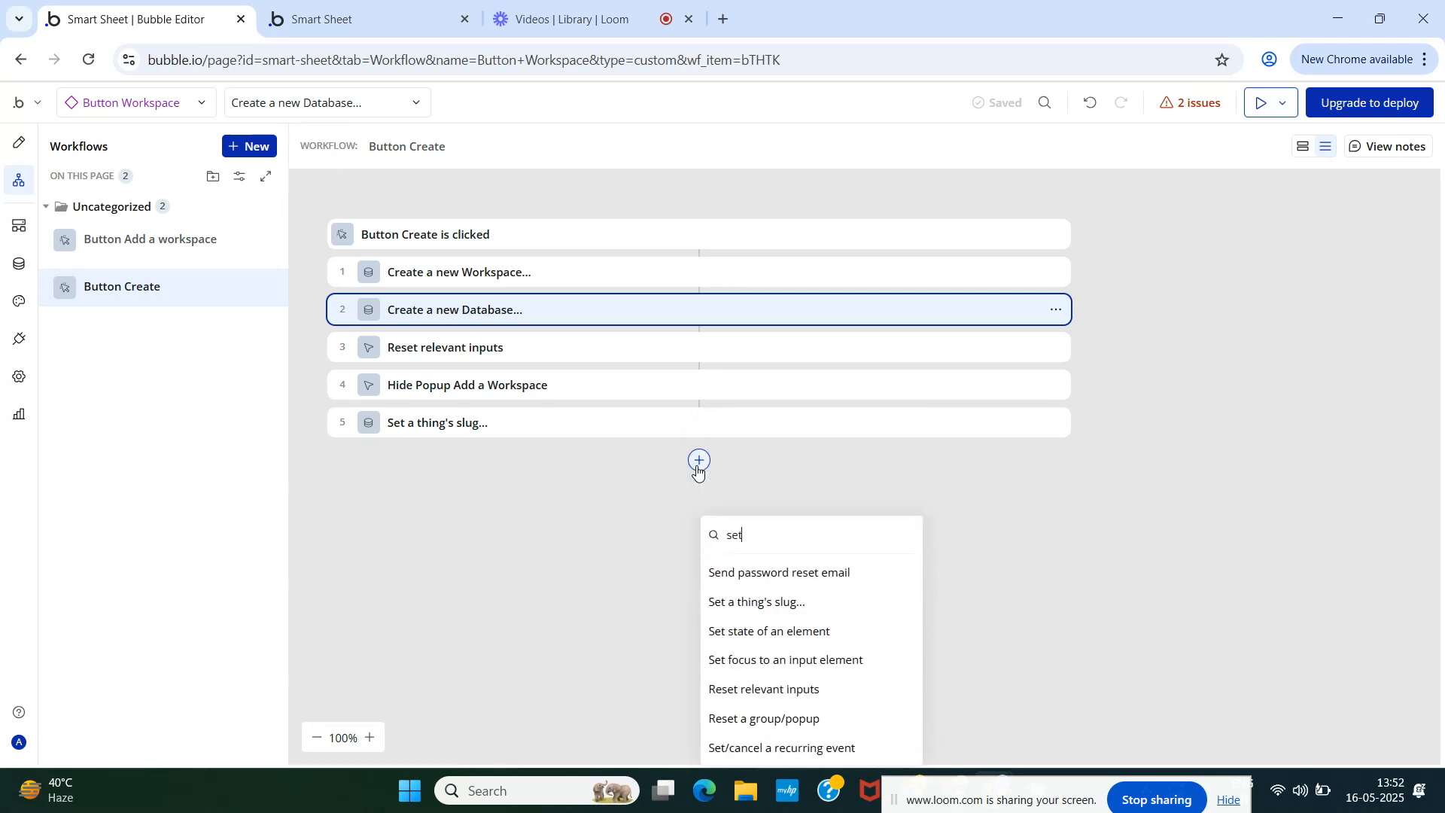
{"action": "left_click", "coordinate": [761, 600]}
{"action": "left_click", "coordinate": [1039, 257]}
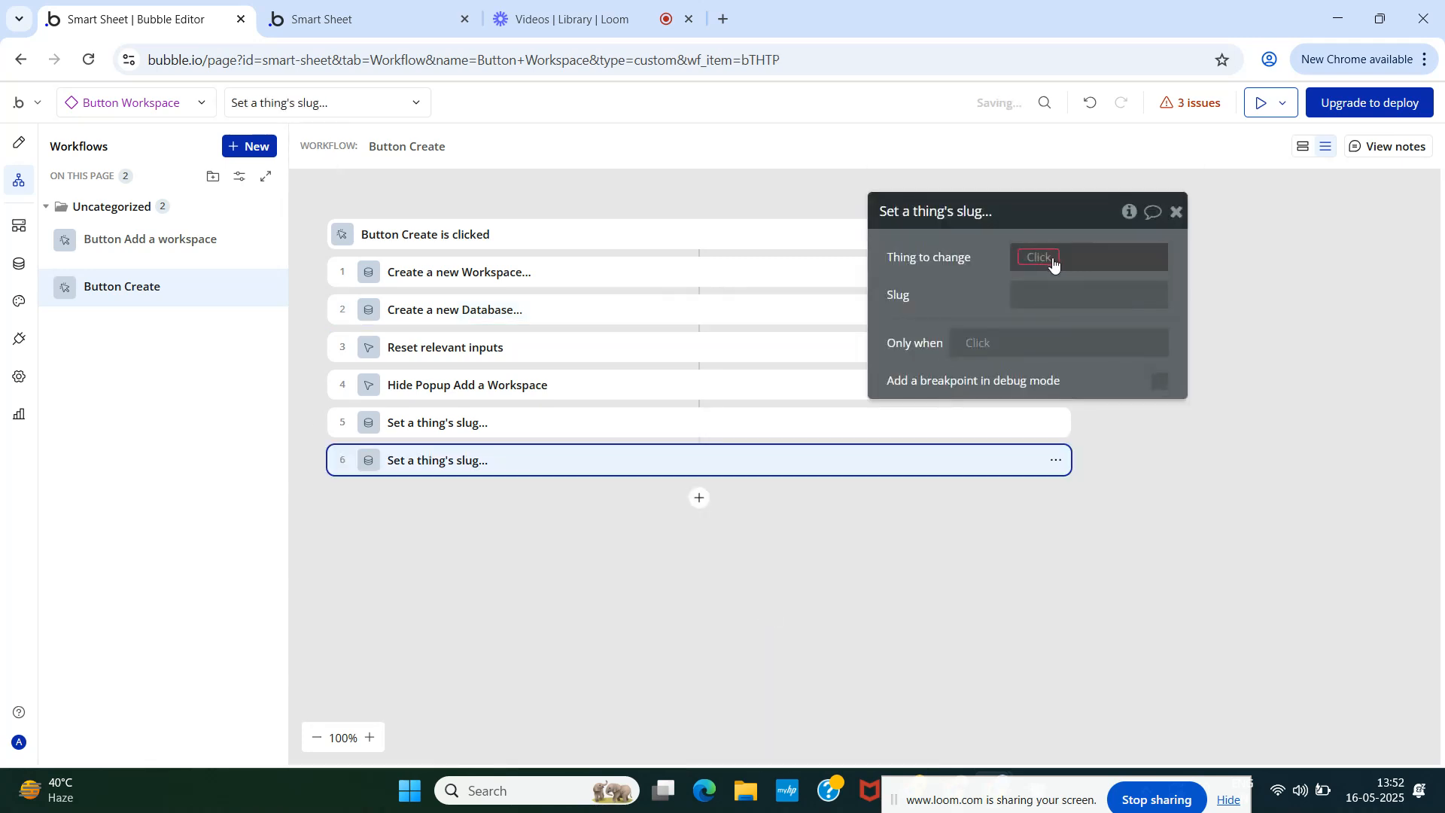
{"action": "left_click", "coordinate": [1070, 325]}
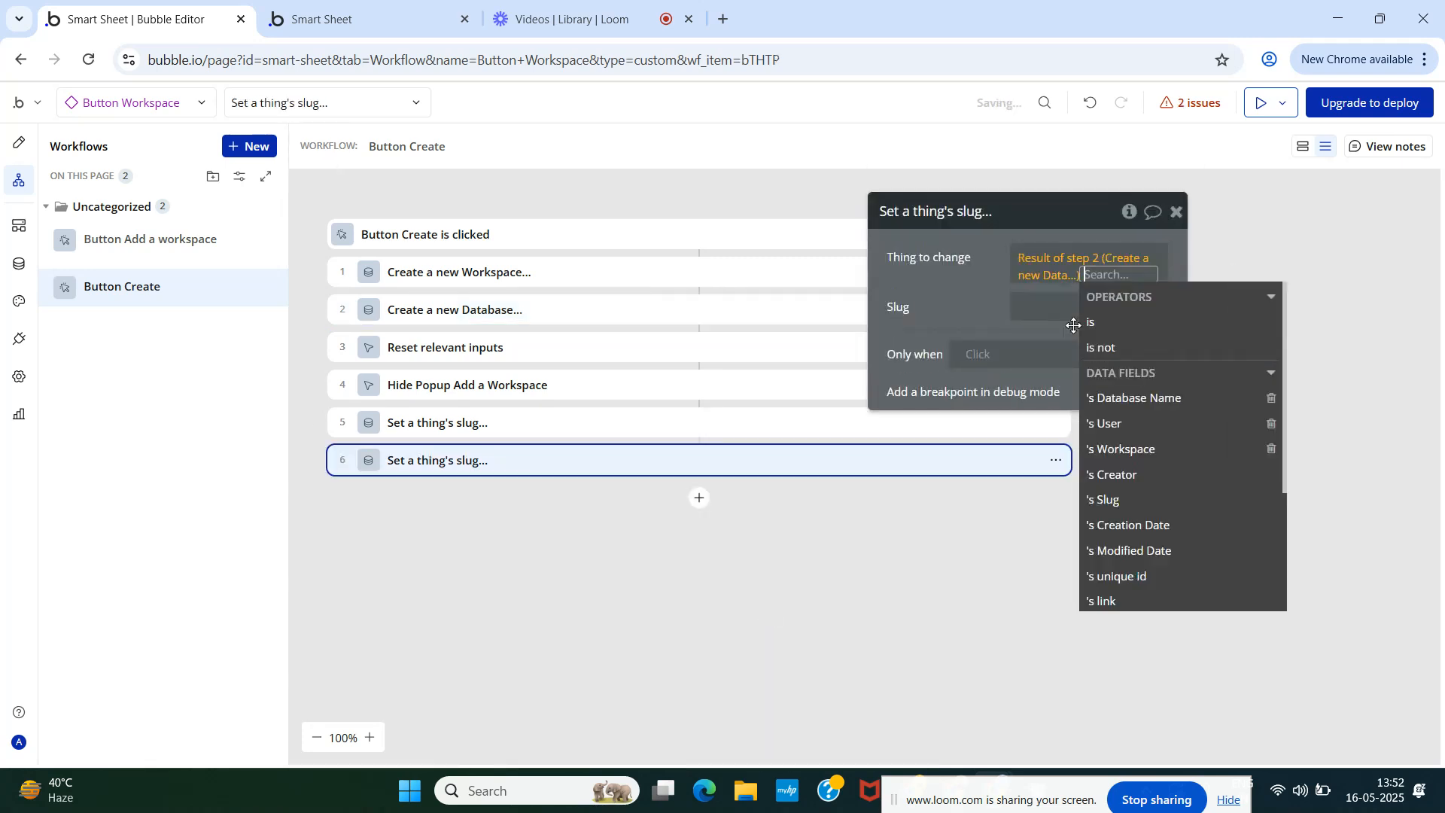
{"action": "left_click", "coordinate": [974, 294]}
- Copy step 5's Calculate RandomString expression and paste it as step 6's slug
{"action": "left_click", "coordinate": [352, 429]}
{"action": "right_click", "coordinate": [1041, 316]}
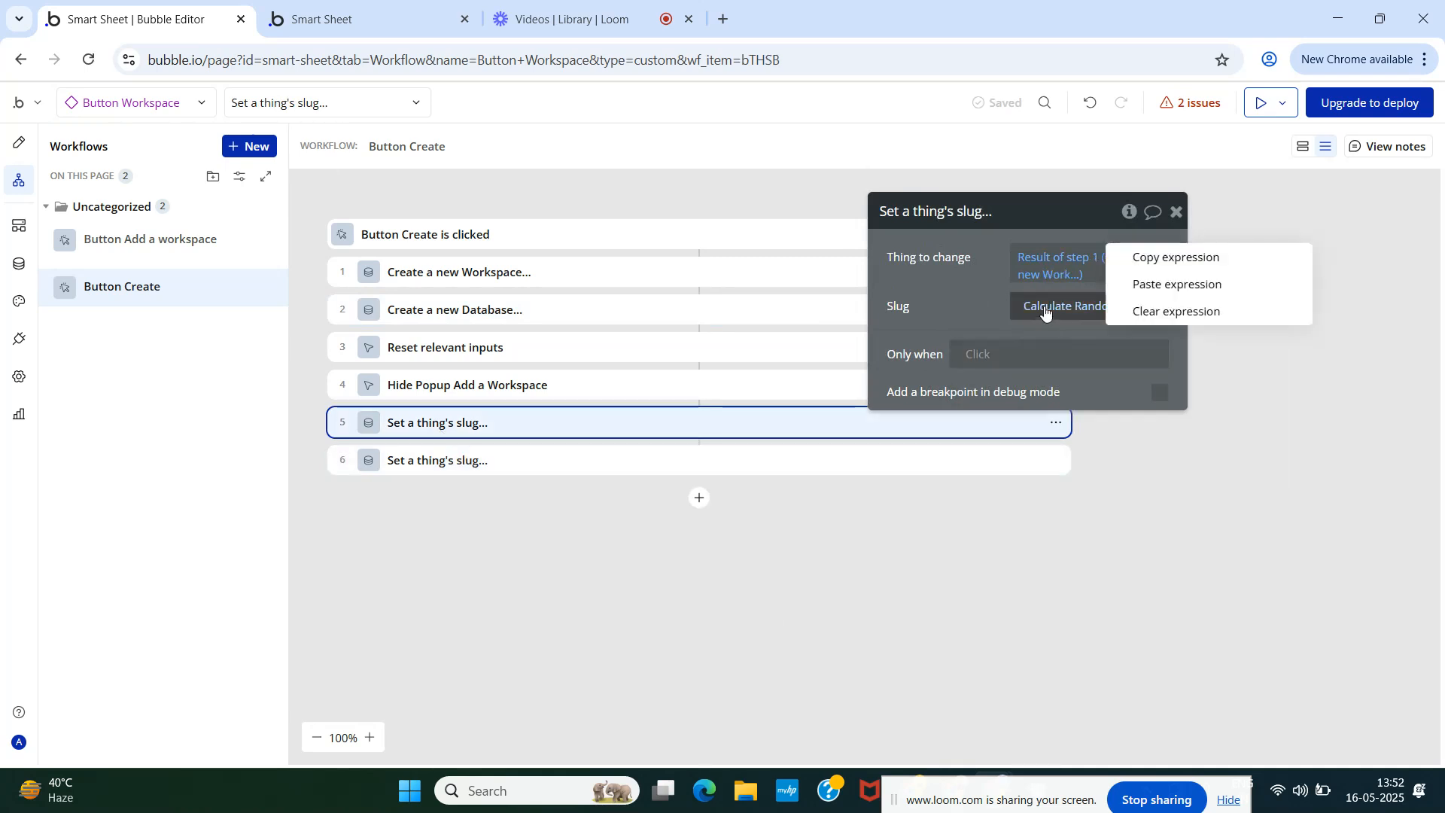
{"action": "left_click", "coordinate": [1140, 258]}
{"action": "left_click", "coordinate": [394, 465]}
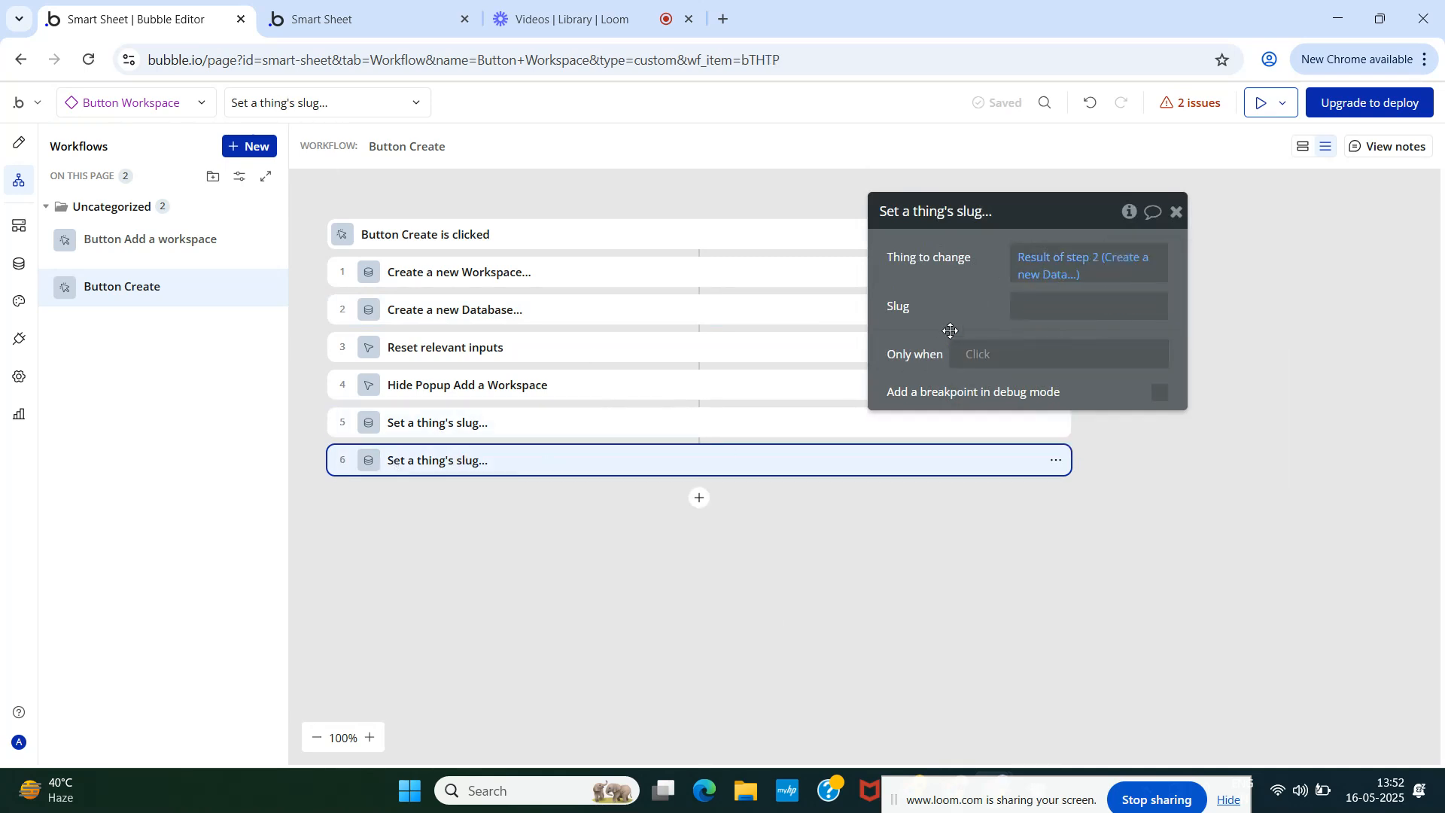
{"action": "left_click", "coordinate": [1001, 309]}
{"action": "left_click", "coordinate": [1214, 309]}
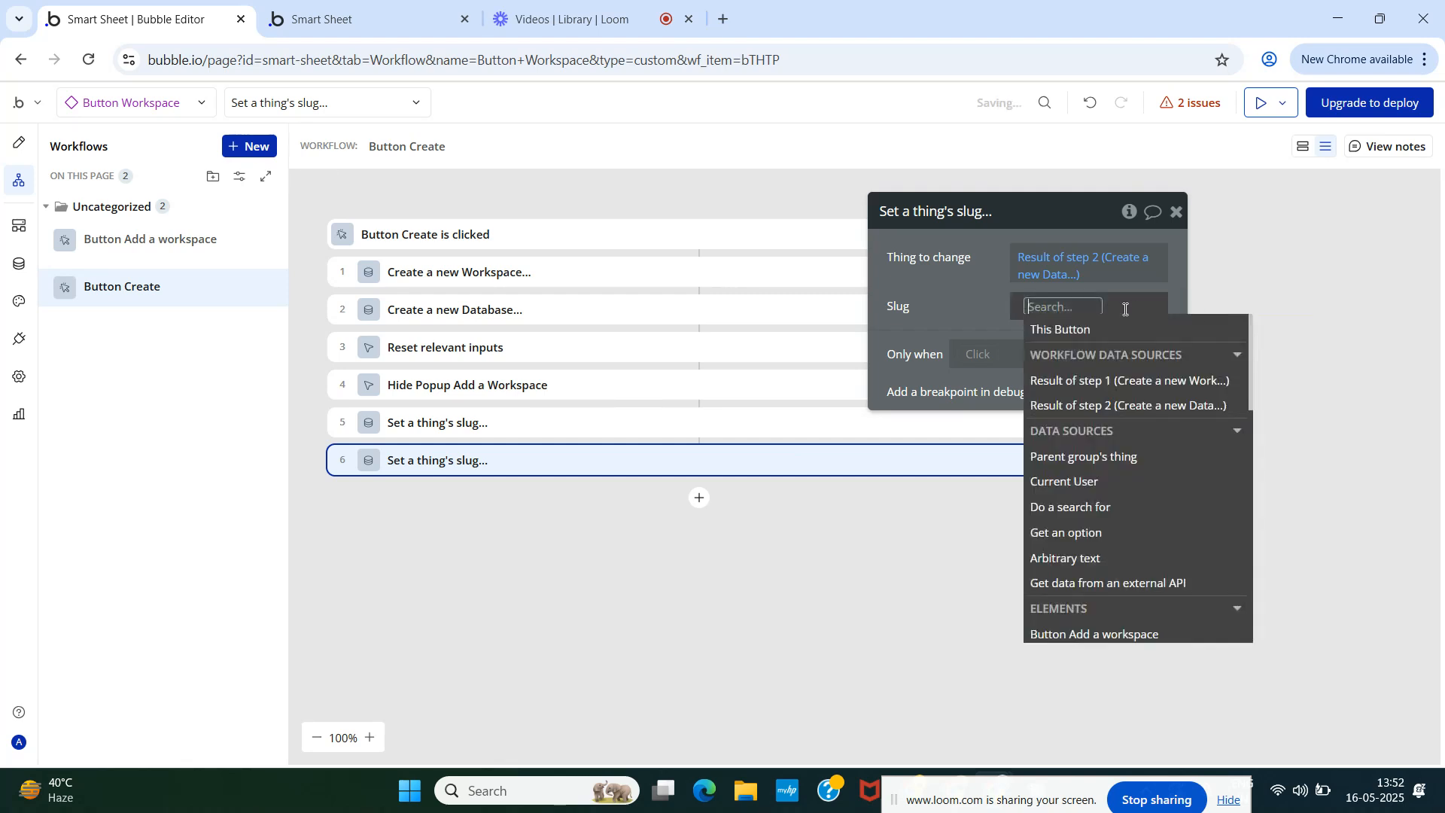
{"action": "right_click", "coordinate": [1106, 309]}
{"action": "left_click", "coordinate": [1194, 281]}
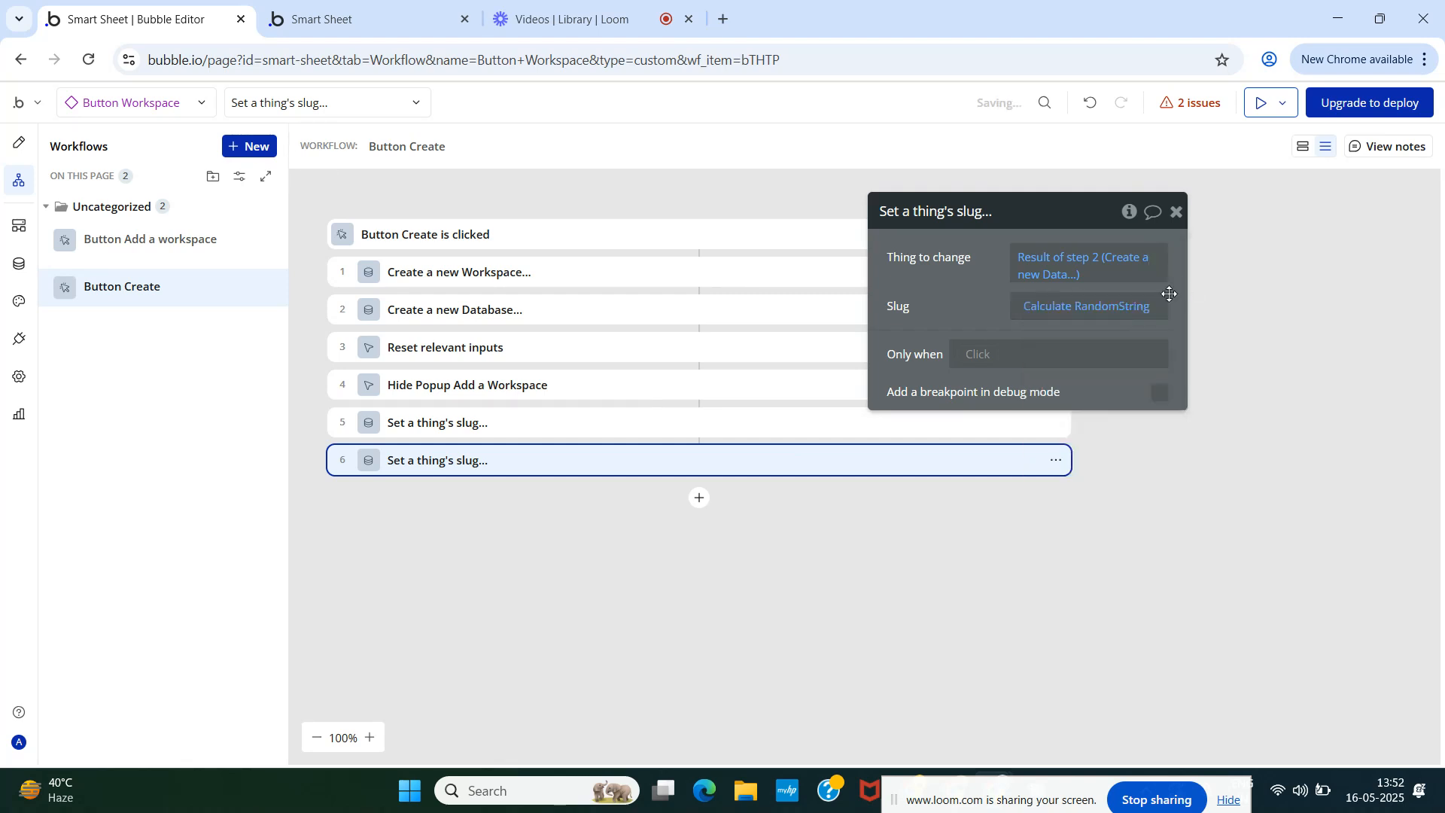
{"action": "left_click", "coordinate": [1057, 308]}
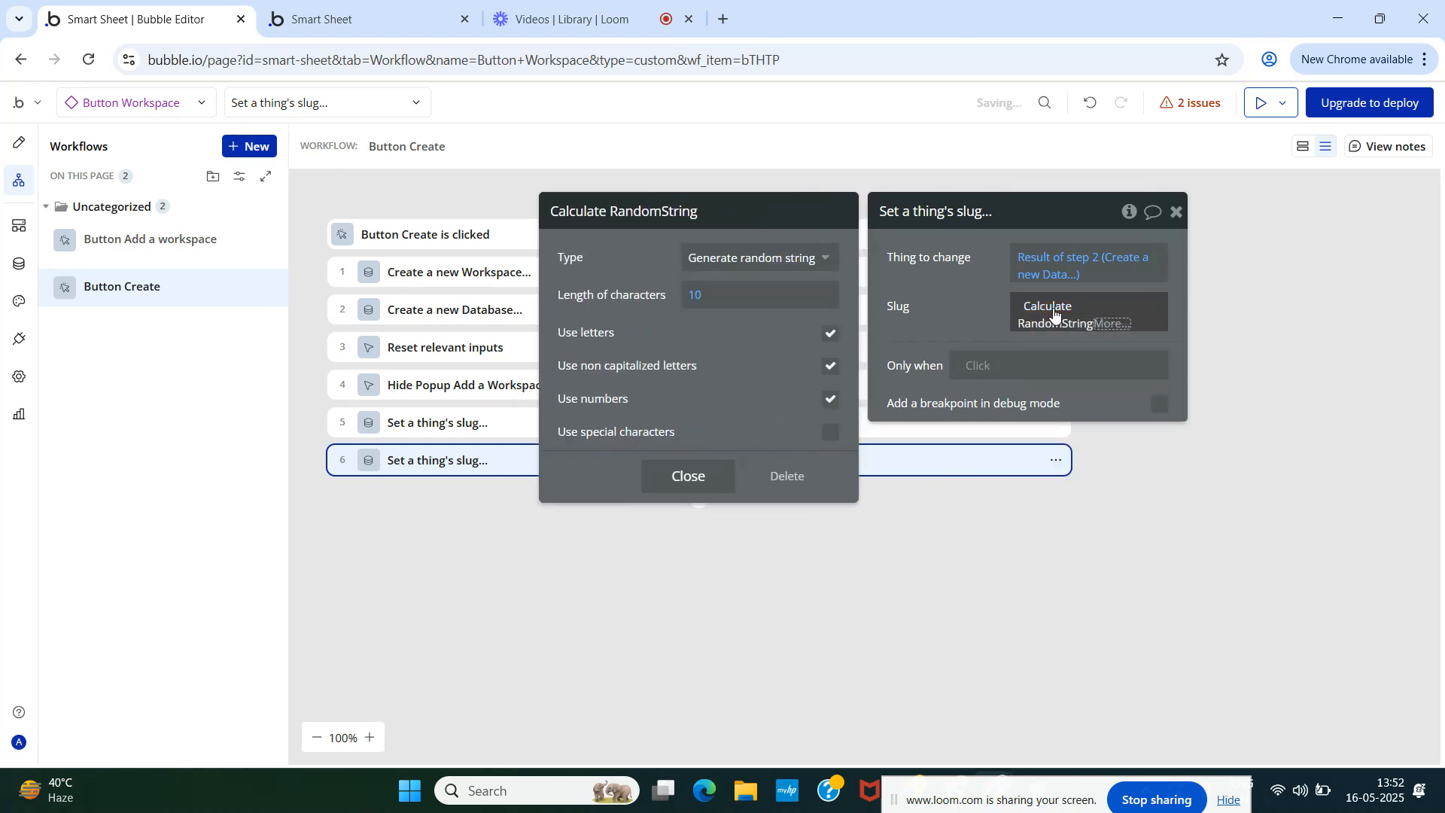
{"action": "left_click", "coordinate": [687, 476]}
{"action": "left_click", "coordinate": [955, 307]}
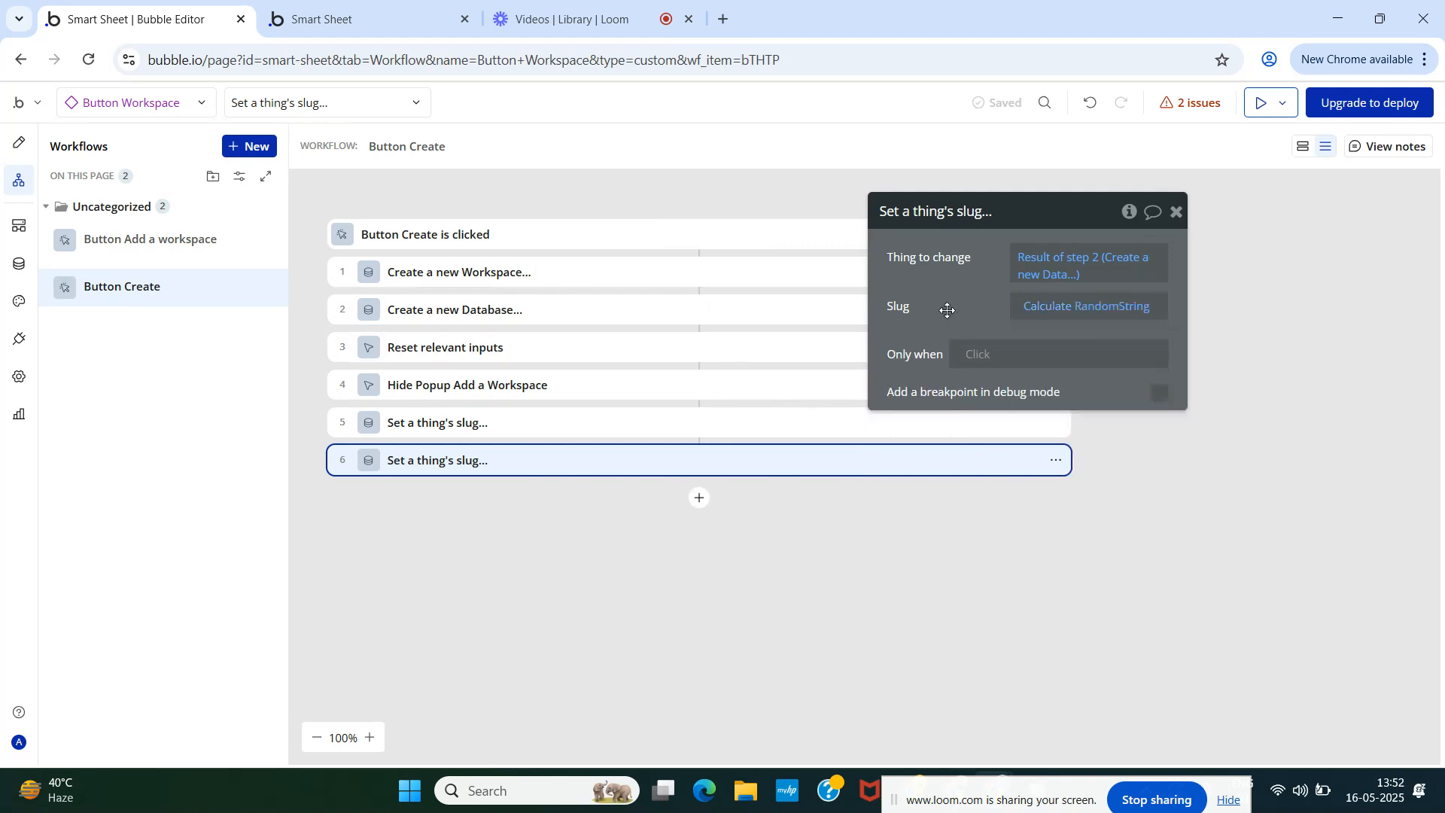
{"action": "left_click", "coordinate": [1177, 213]}
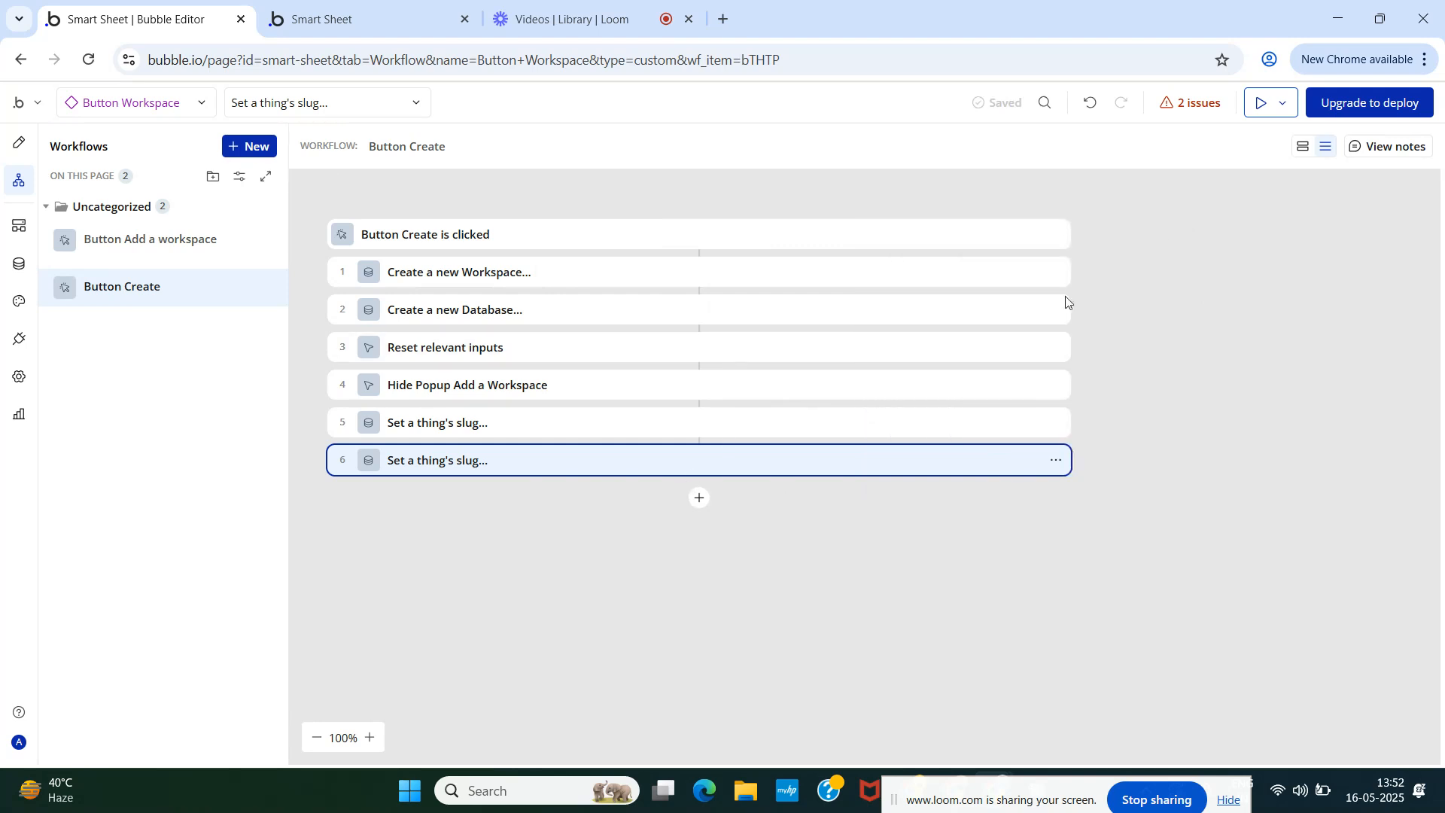
{"action": "left_click", "coordinate": [19, 150]}
- Reload the Smart Sheet preview and pick the personal and Ciphers workspaces to check the heading updates
{"action": "left_click", "coordinate": [367, 8]}
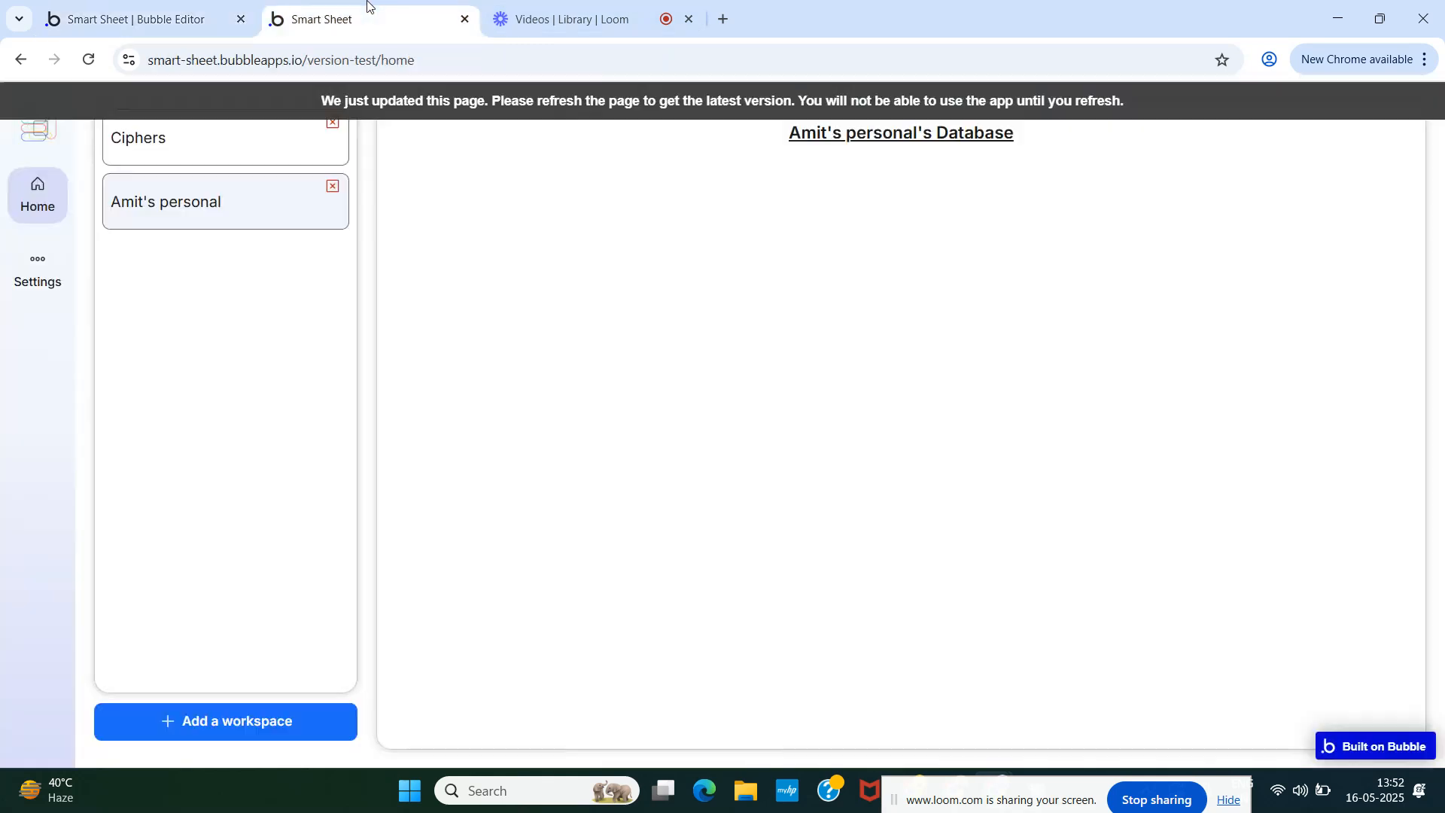
{"action": "key", "text": "ctrl+r"}
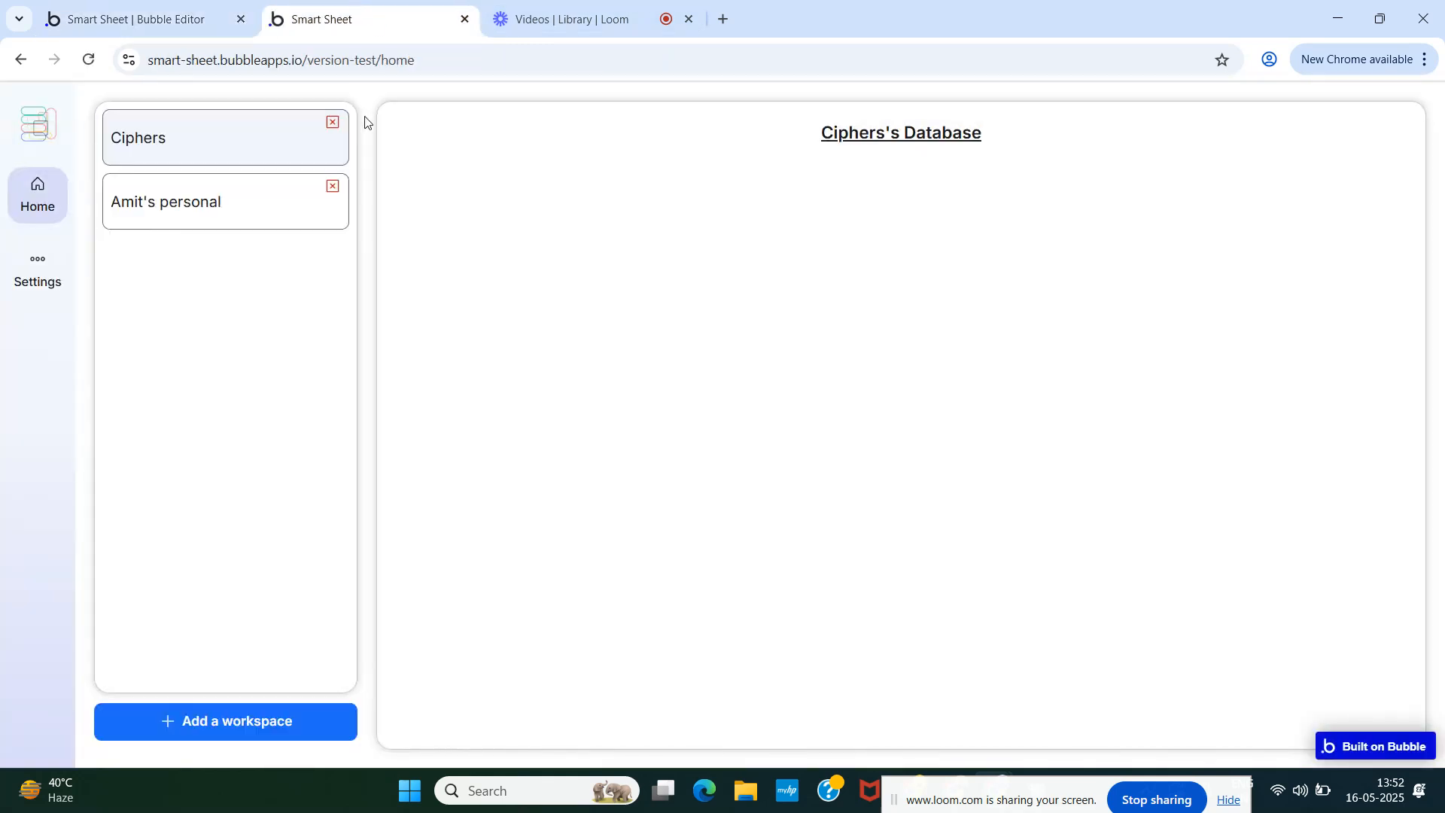
{"action": "left_click", "coordinate": [230, 214]}
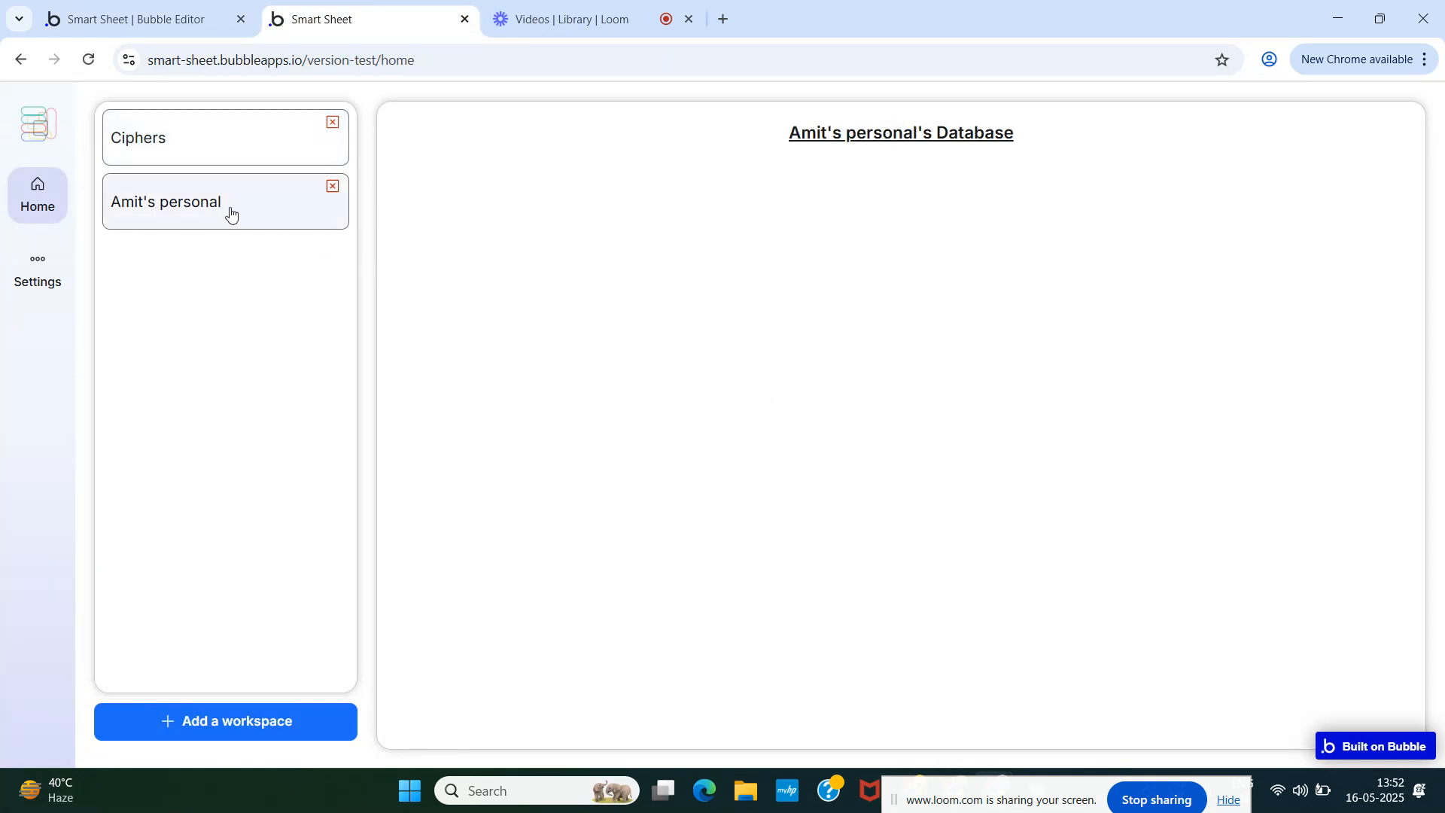
{"action": "left_click", "coordinate": [214, 149]}
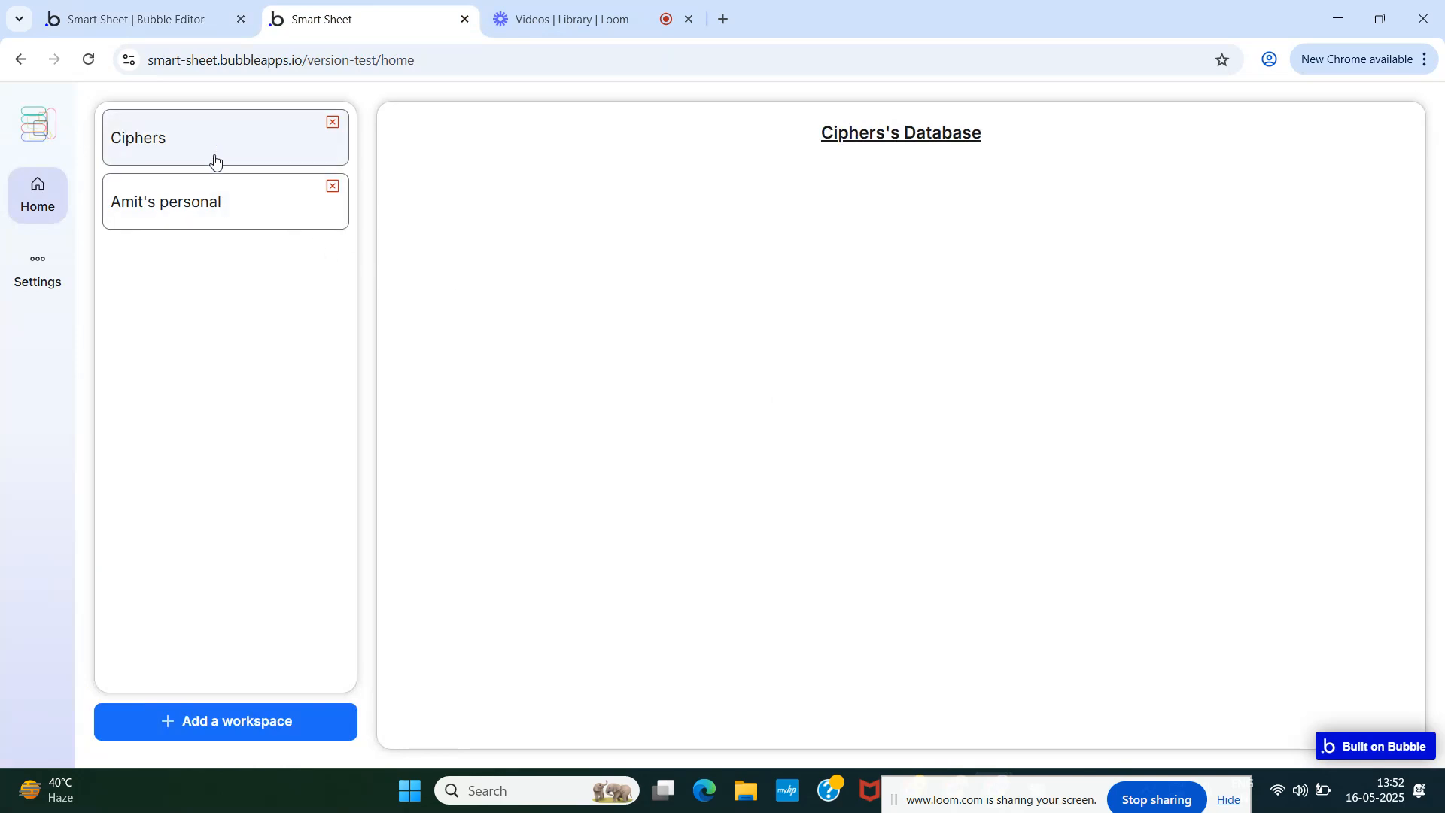
{"action": "left_click", "coordinate": [216, 205]}
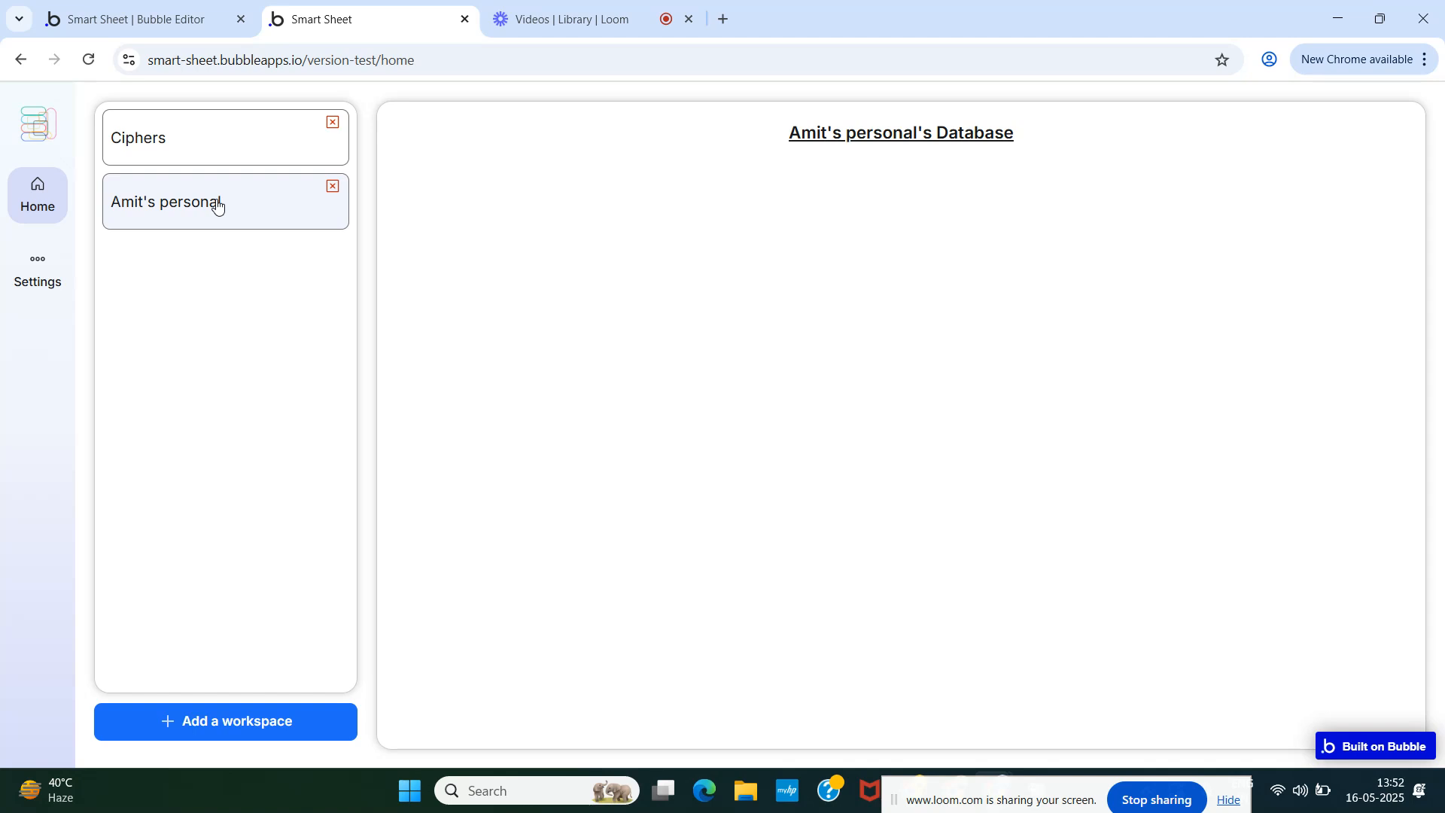
{"action": "left_click", "coordinate": [167, 15]}
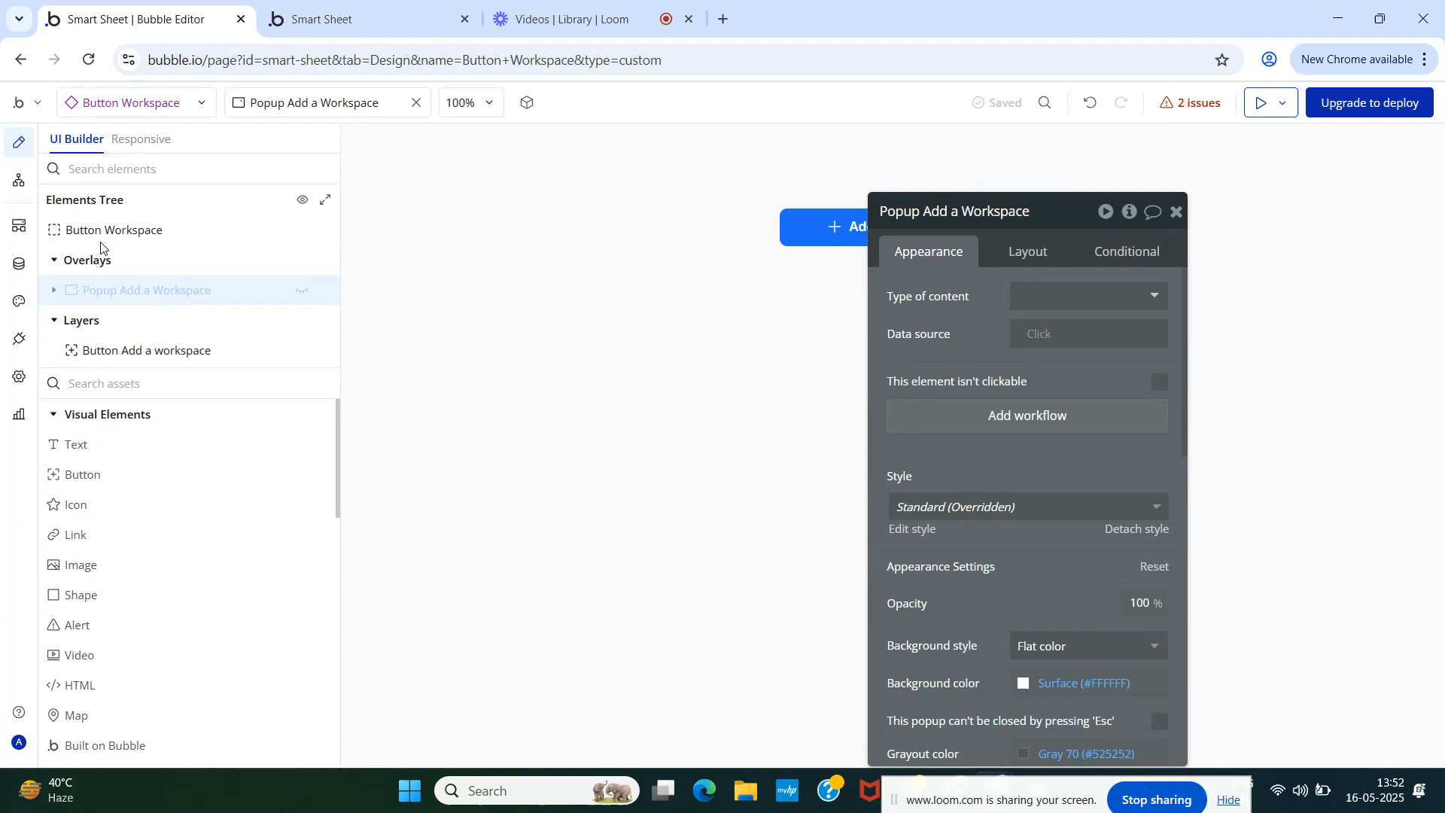
- Create a new data type named Table
{"action": "left_click", "coordinate": [23, 264]}
{"action": "left_click", "coordinate": [302, 479]}
{"action": "type", "text": "T"}
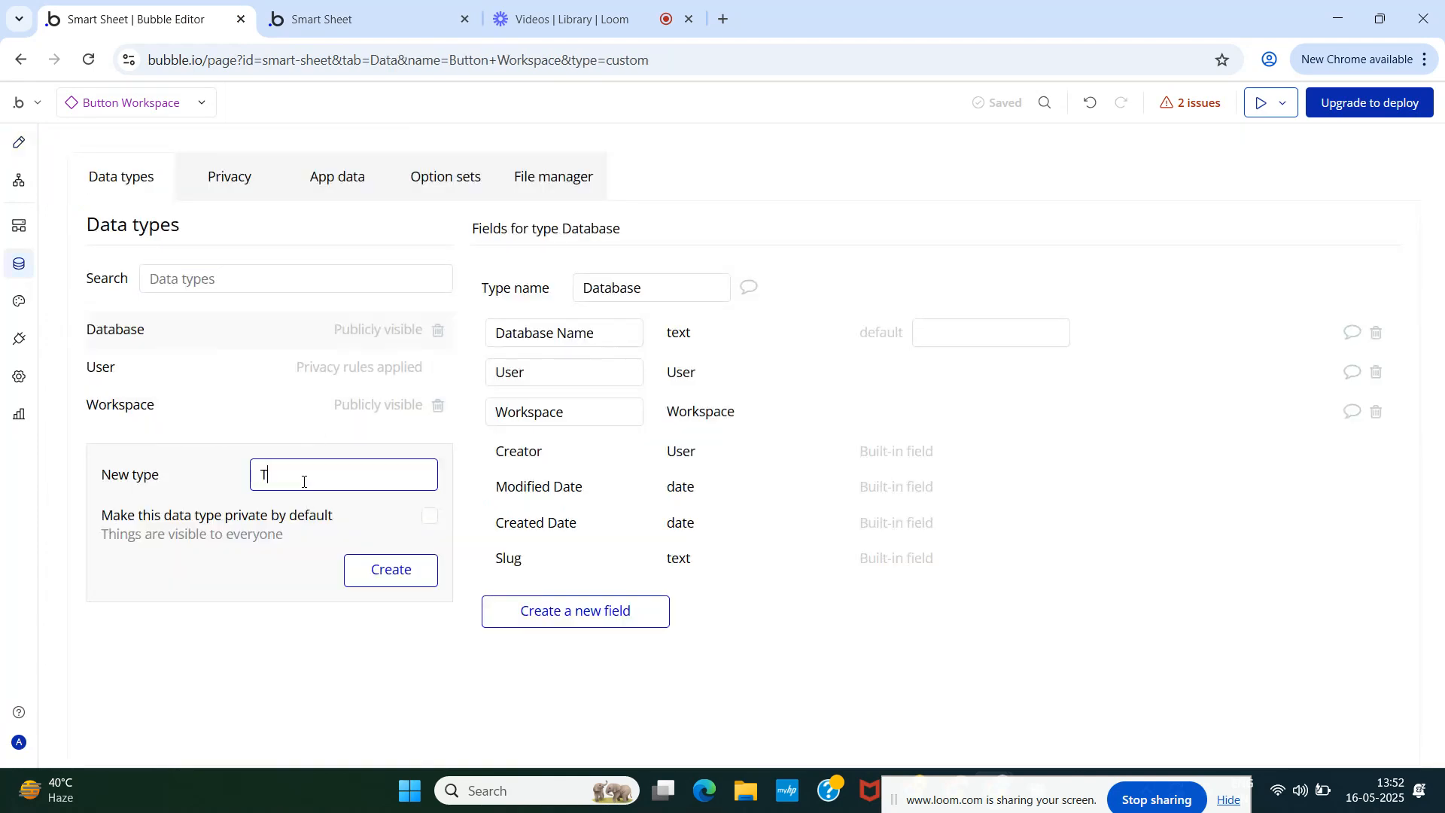
{"action": "type", "text": "able"}
{"action": "left_click", "coordinate": [387, 580]}
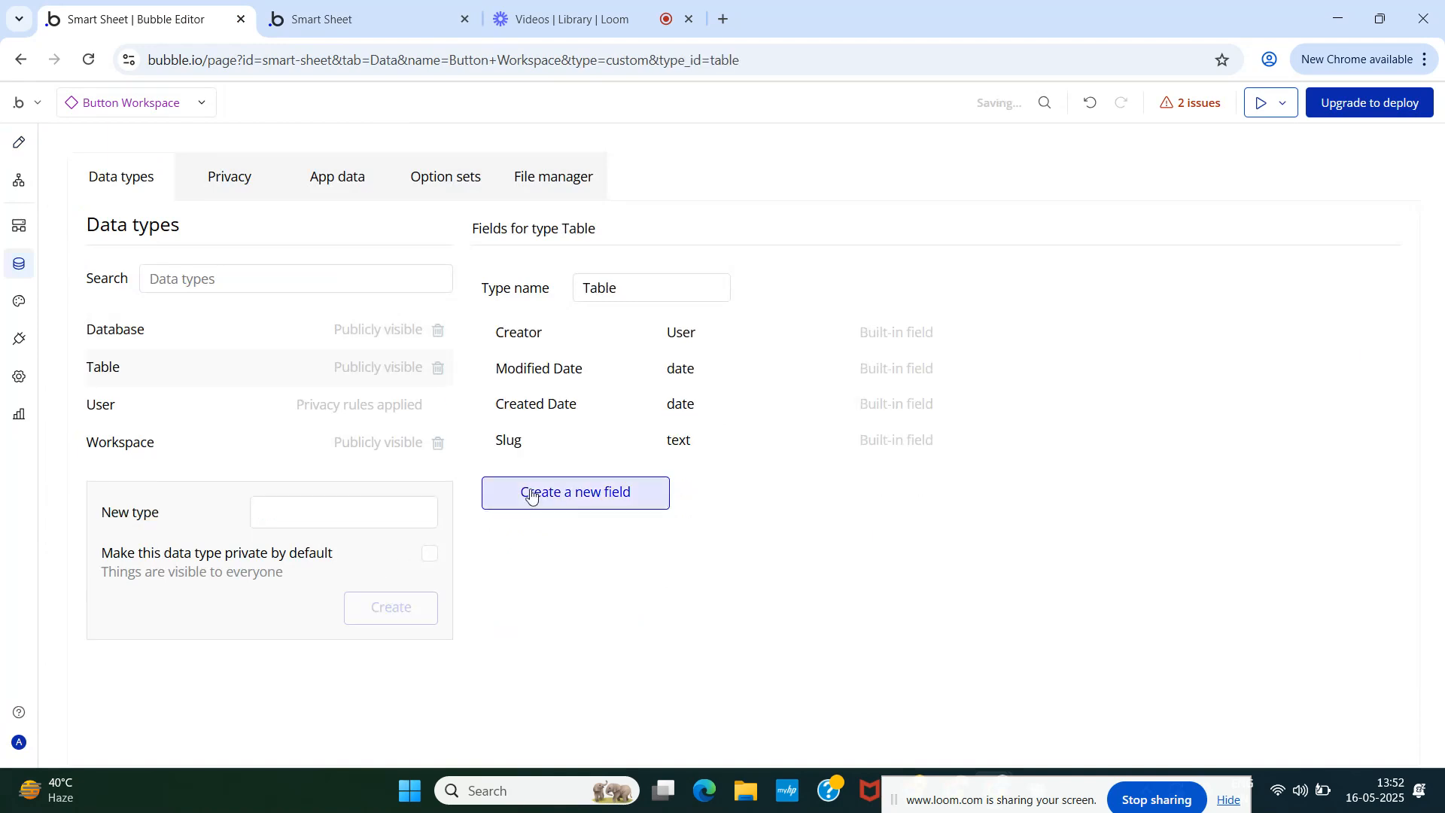
- Add a text field 'Table Name' to the Table type
{"action": "left_click", "coordinate": [588, 486]}
{"action": "left_click", "coordinate": [639, 253]}
{"action": "type", "text": "T"}
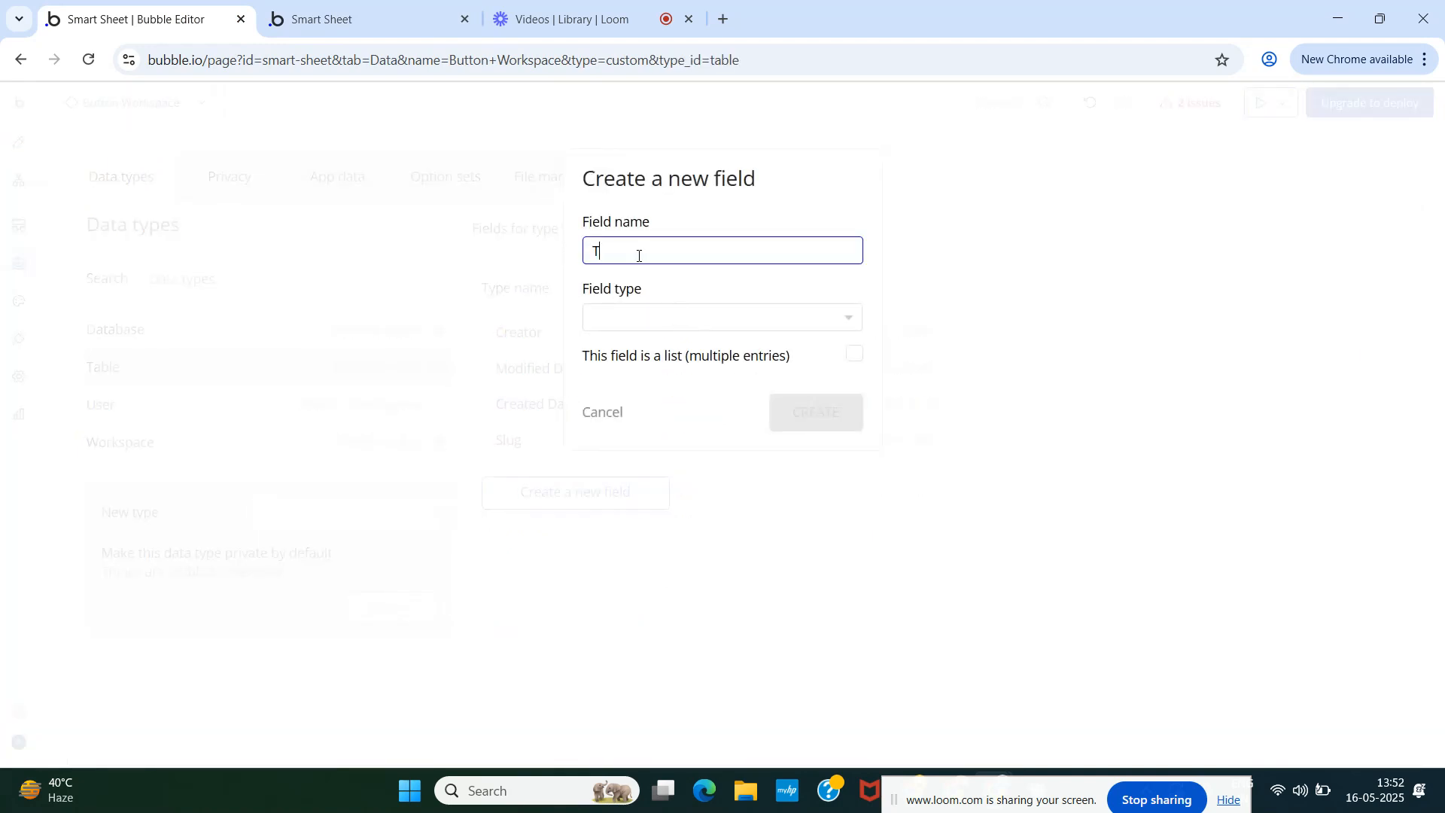
{"action": "type", "text": "able Name"}
{"action": "left_click", "coordinate": [691, 322]}
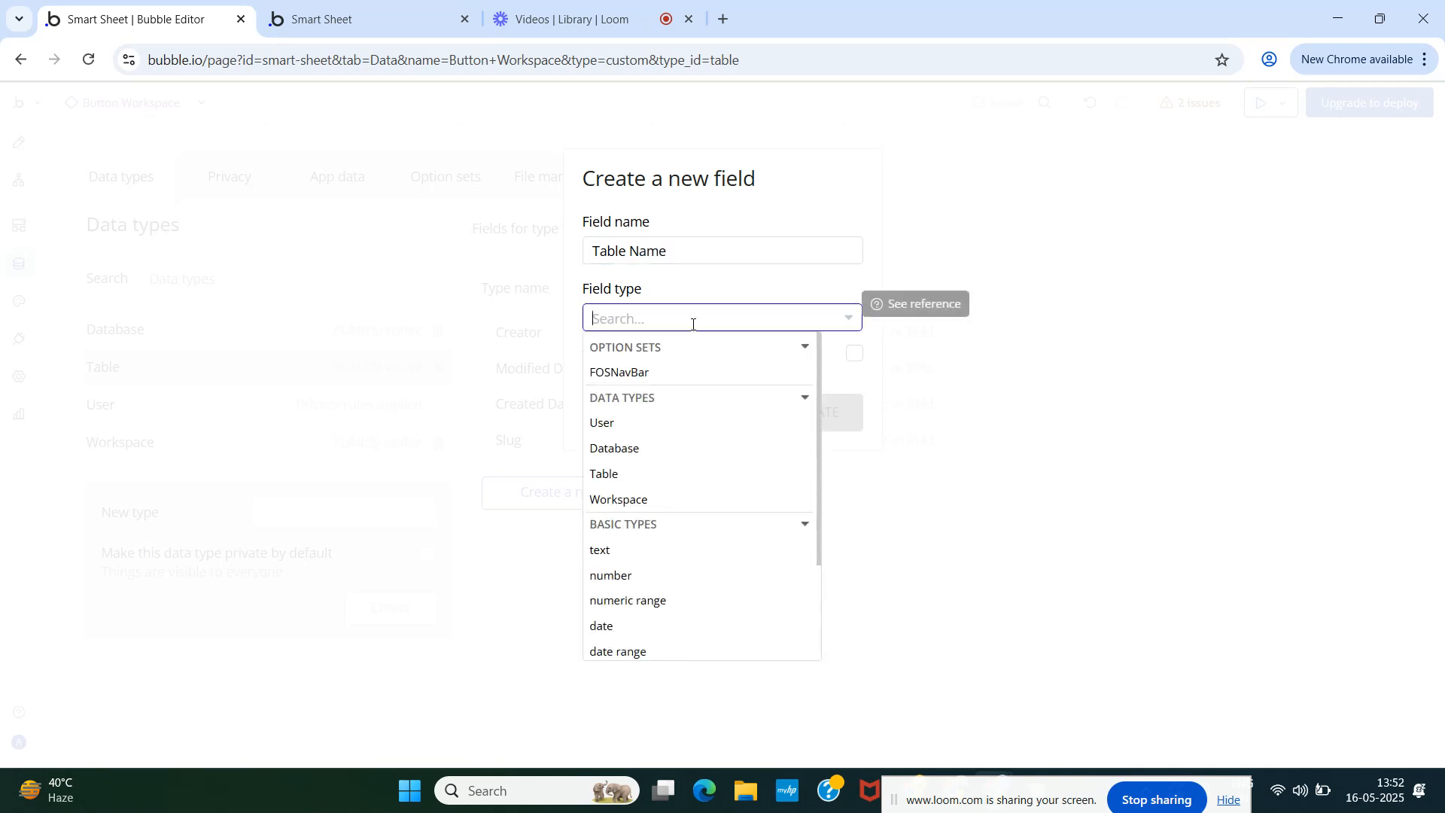
{"action": "type", "text": "tex"}
{"action": "left_click", "coordinate": [677, 374]}
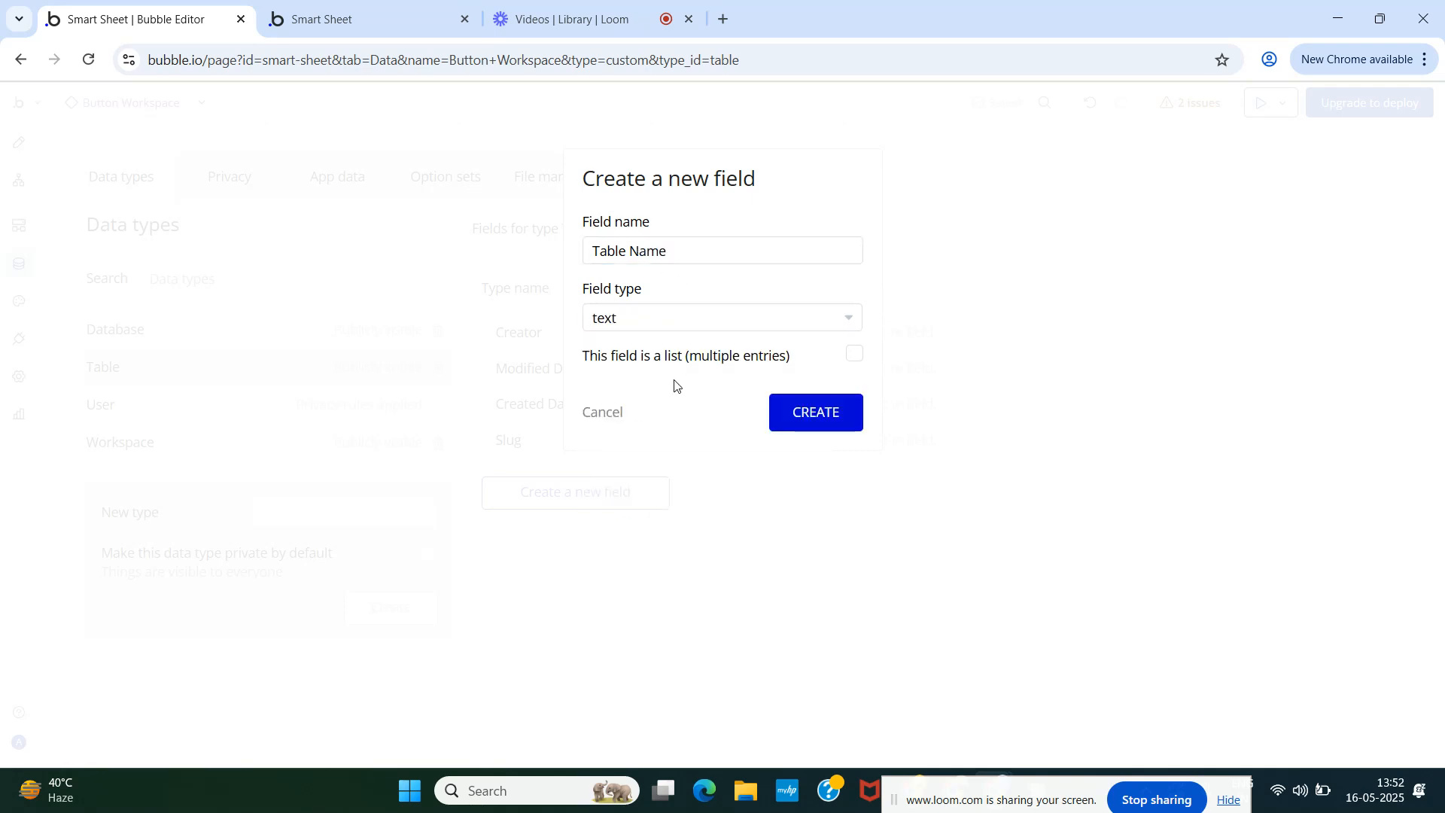
{"action": "left_click", "coordinate": [804, 419]}
- Add a field 'Database' of type Database to Table
{"action": "left_click", "coordinate": [595, 530]}
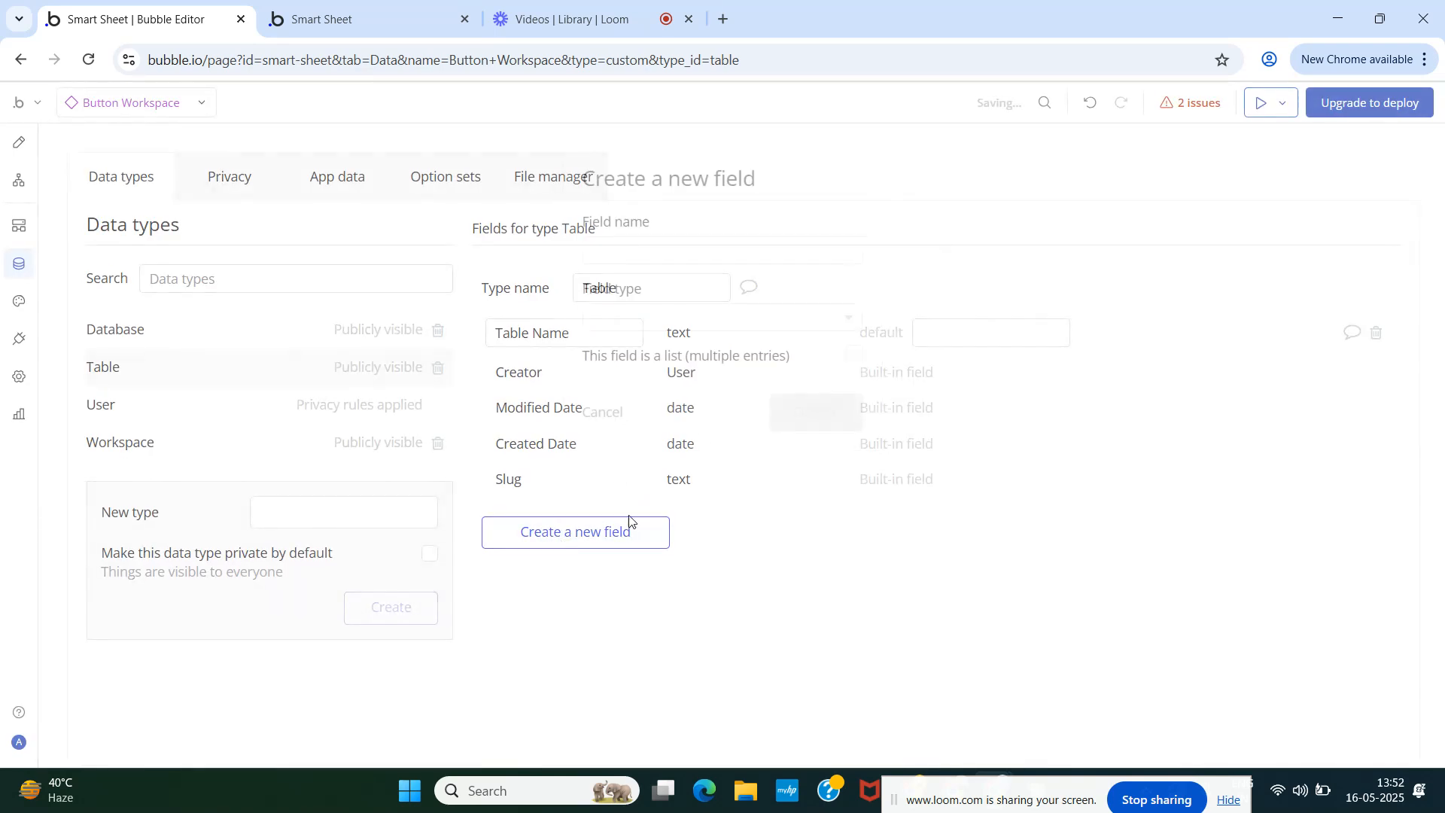
{"action": "type", "text": "Workspace"}
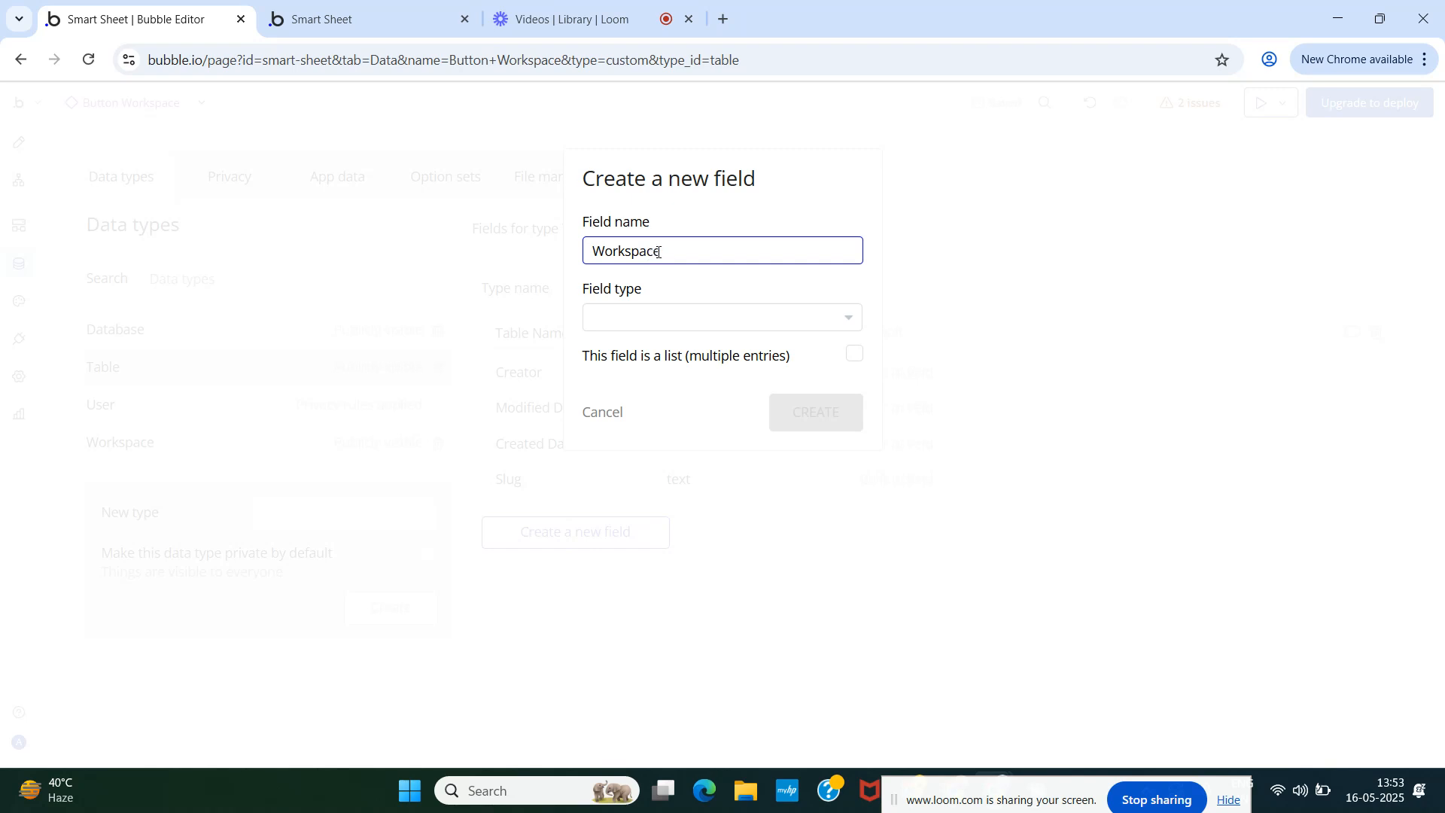
{"action": "double_click", "coordinate": [669, 251]}
{"action": "type", "text": "Database"}
{"action": "left_click", "coordinate": [655, 324]}
{"action": "type", "text": "da"}
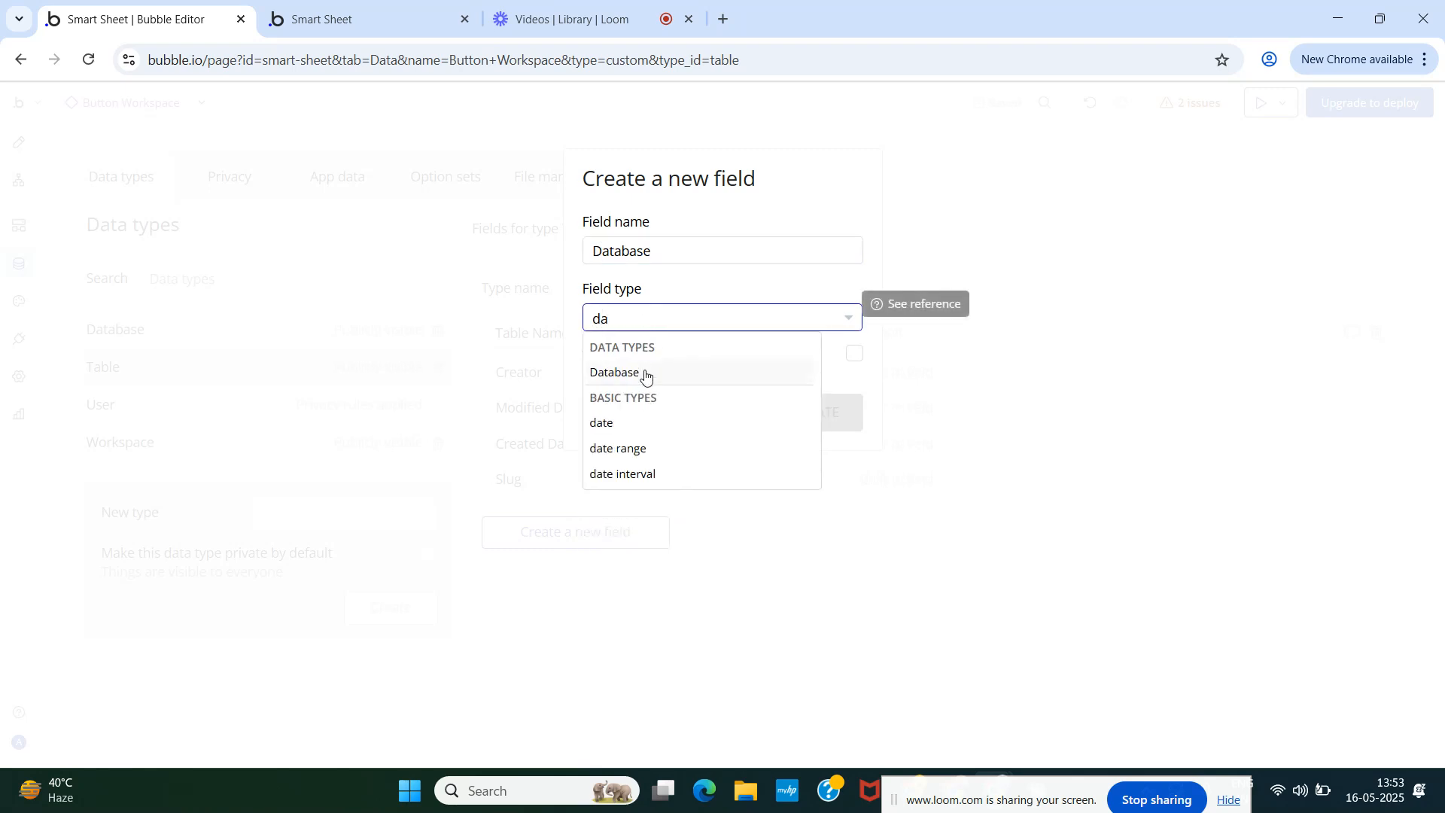
{"action": "left_click", "coordinate": [646, 372]}
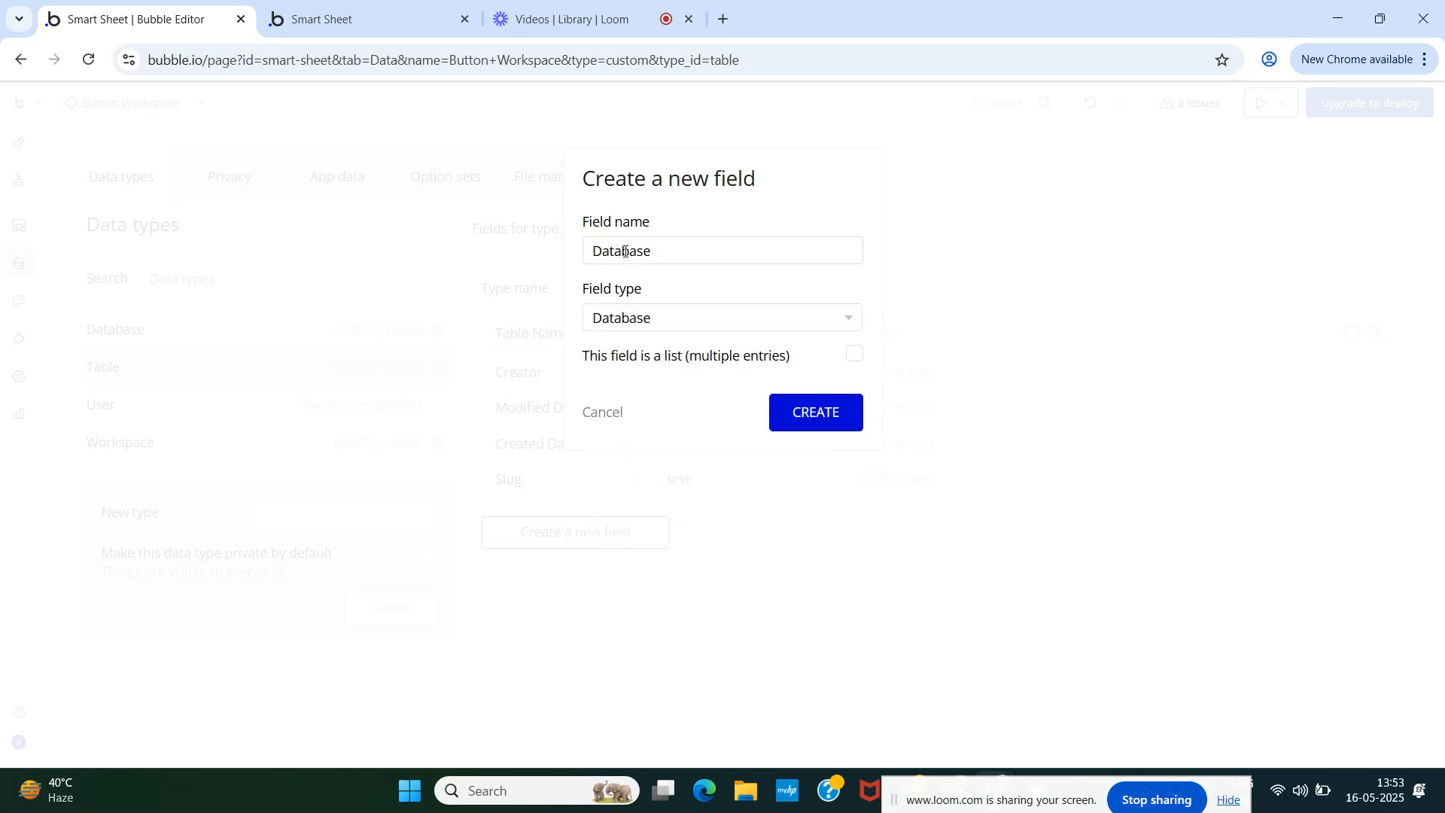
{"action": "left_click", "coordinate": [813, 414]}
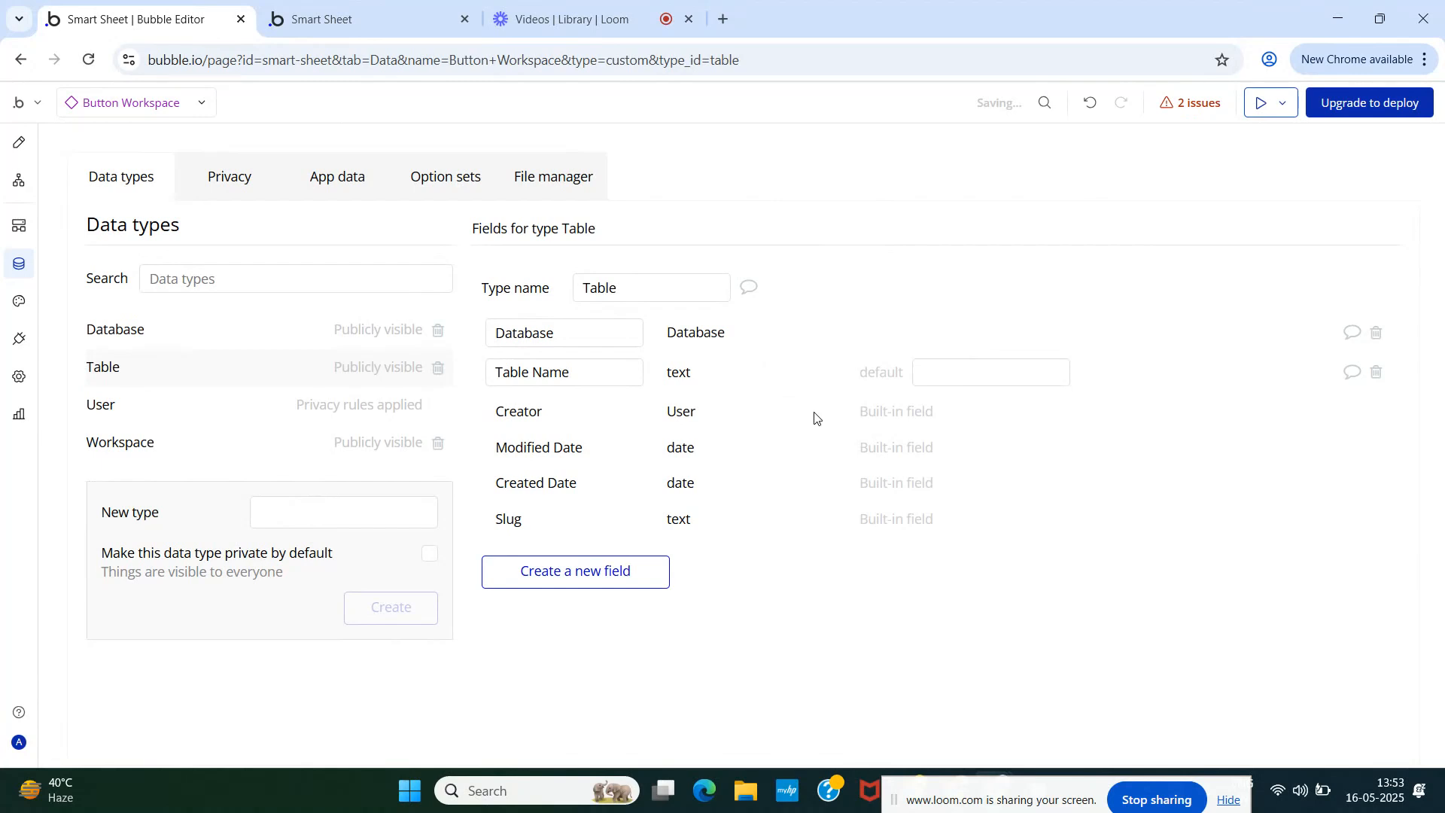
- Add a field 'User' holding a list of Users to Table
{"action": "left_click", "coordinate": [581, 581]}
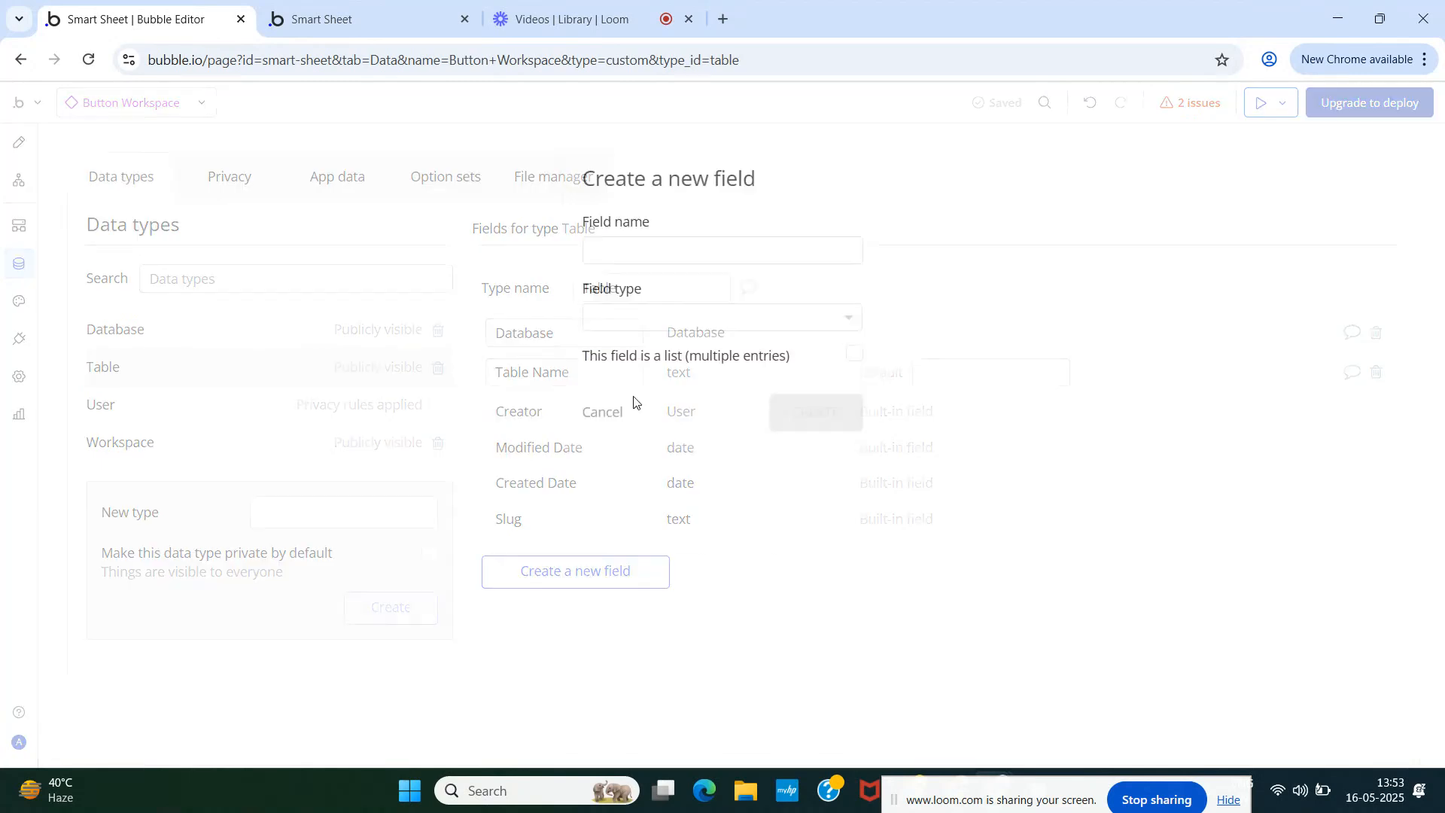
{"action": "type", "text": "User"}
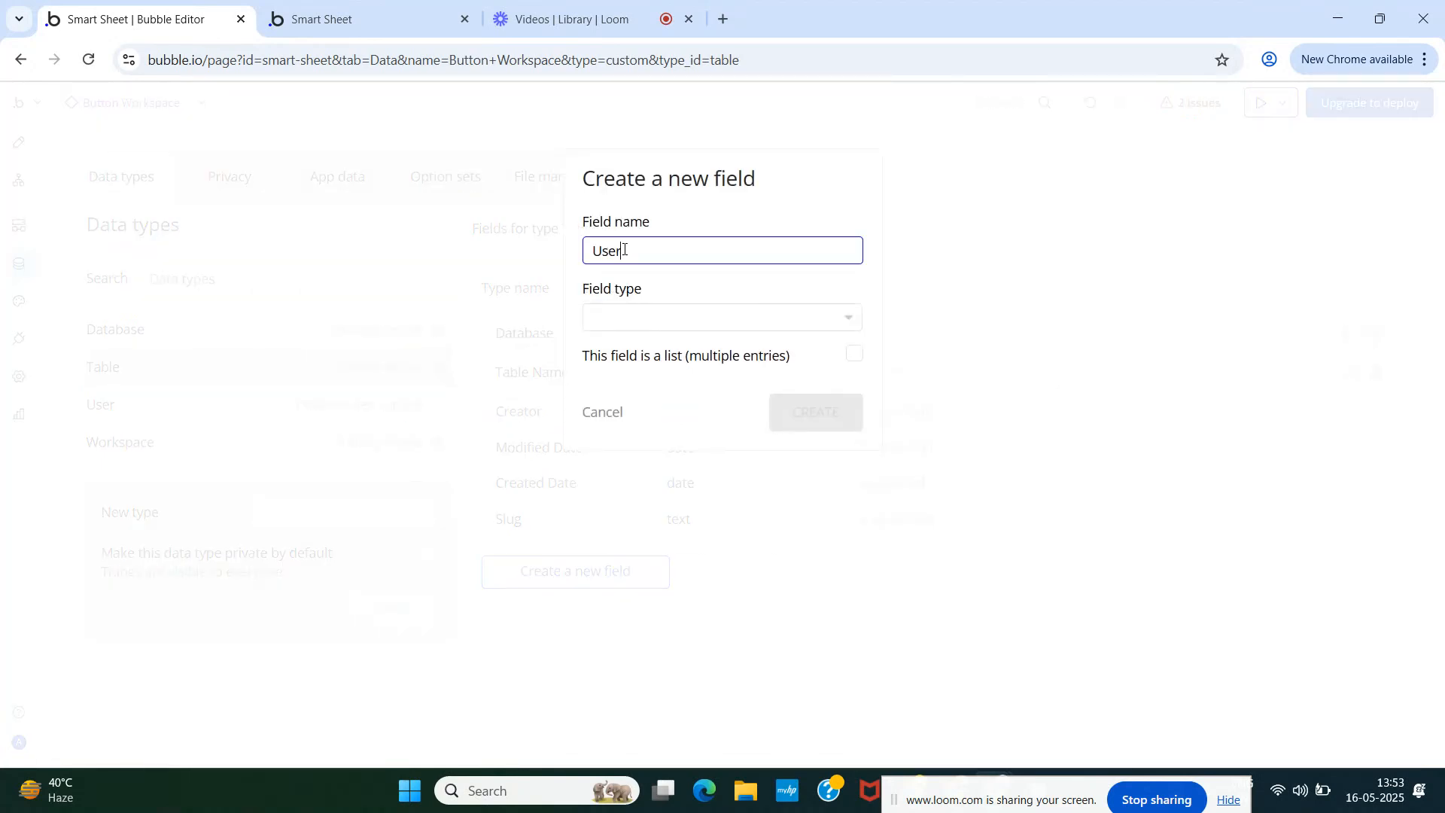
{"action": "left_click", "coordinate": [635, 319]}
{"action": "type", "text": "user"}
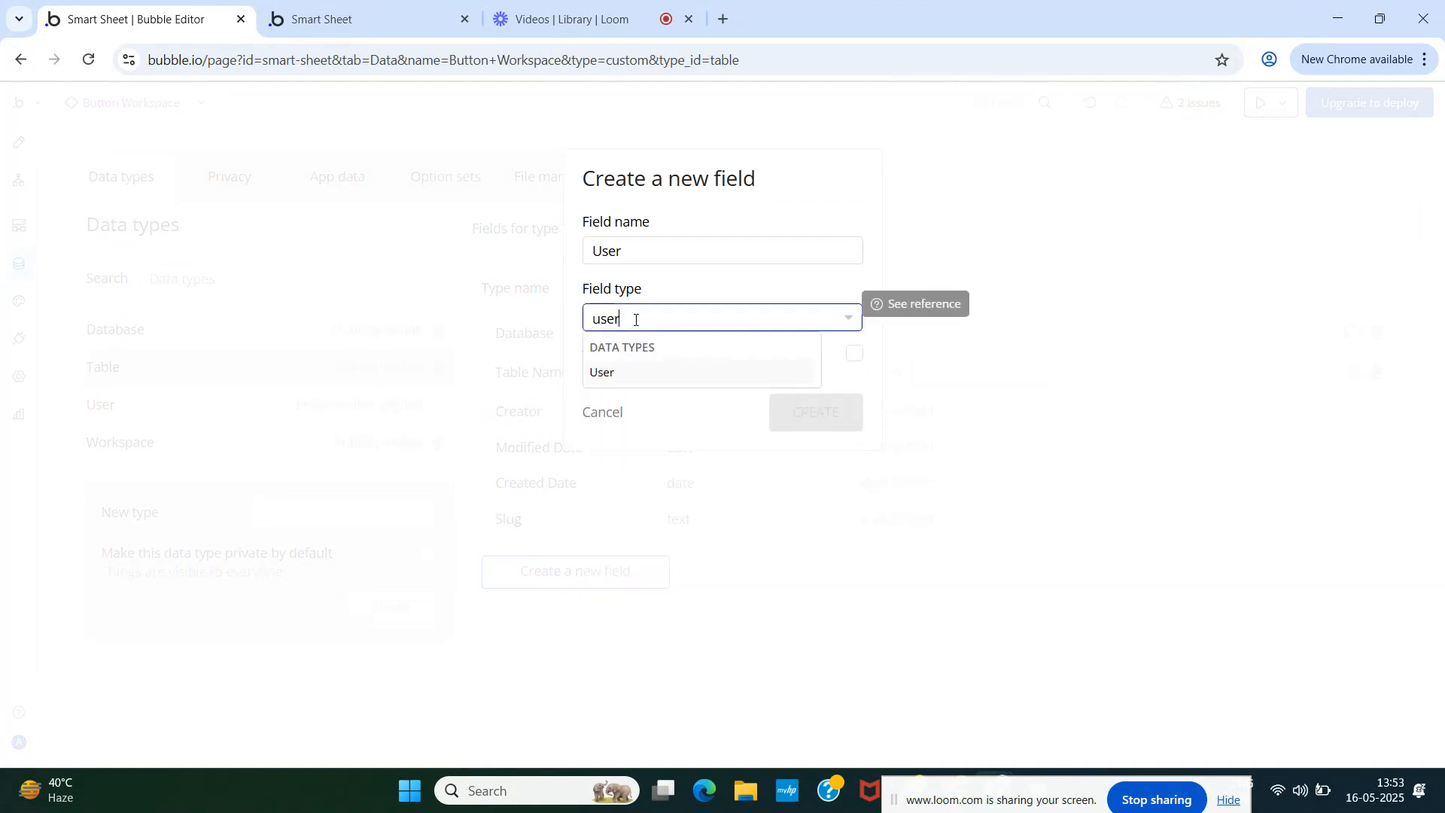
{"action": "left_click", "coordinate": [646, 371]}
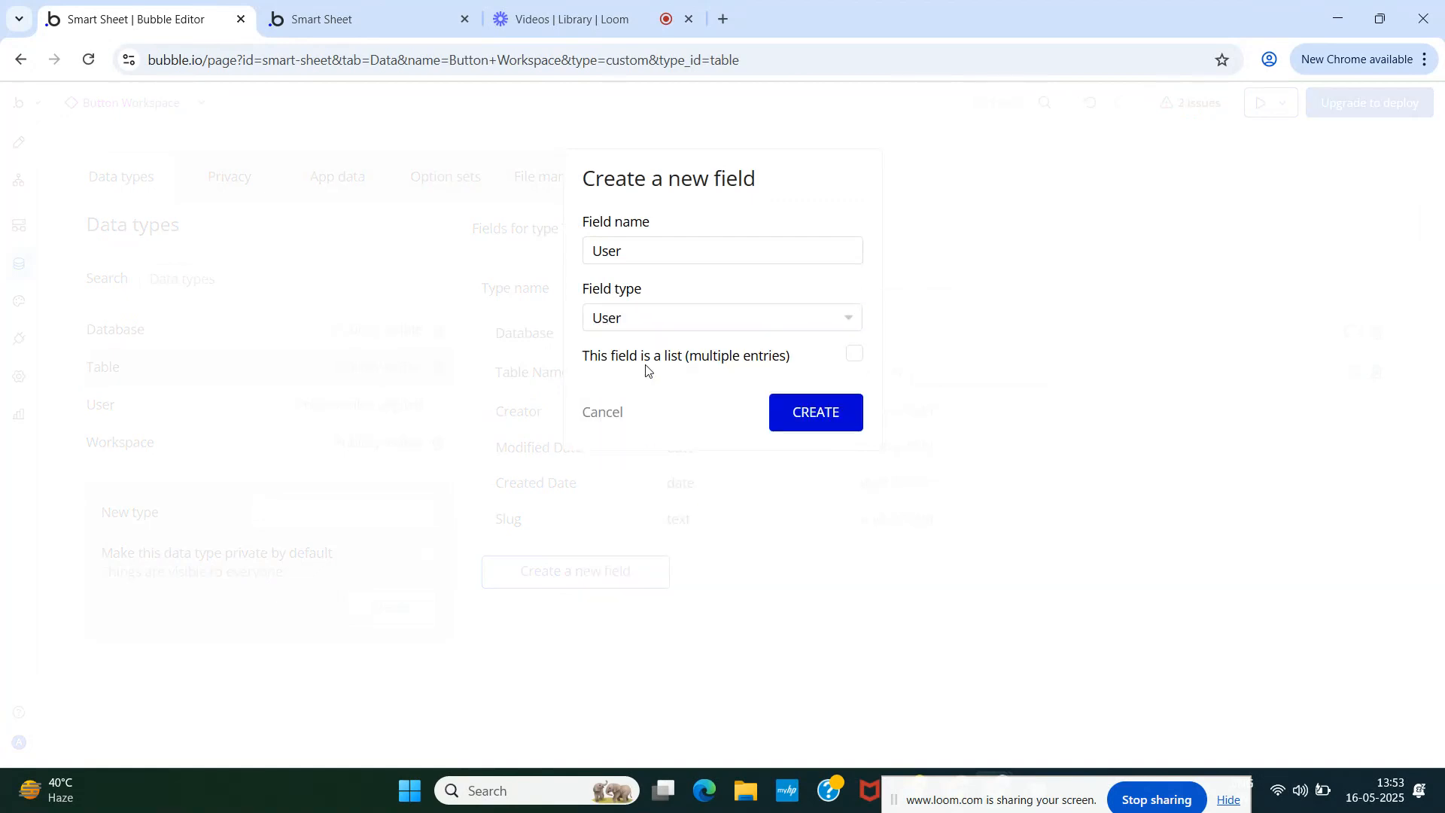
{"action": "left_click", "coordinate": [855, 357]}
{"action": "left_click", "coordinate": [823, 415]}
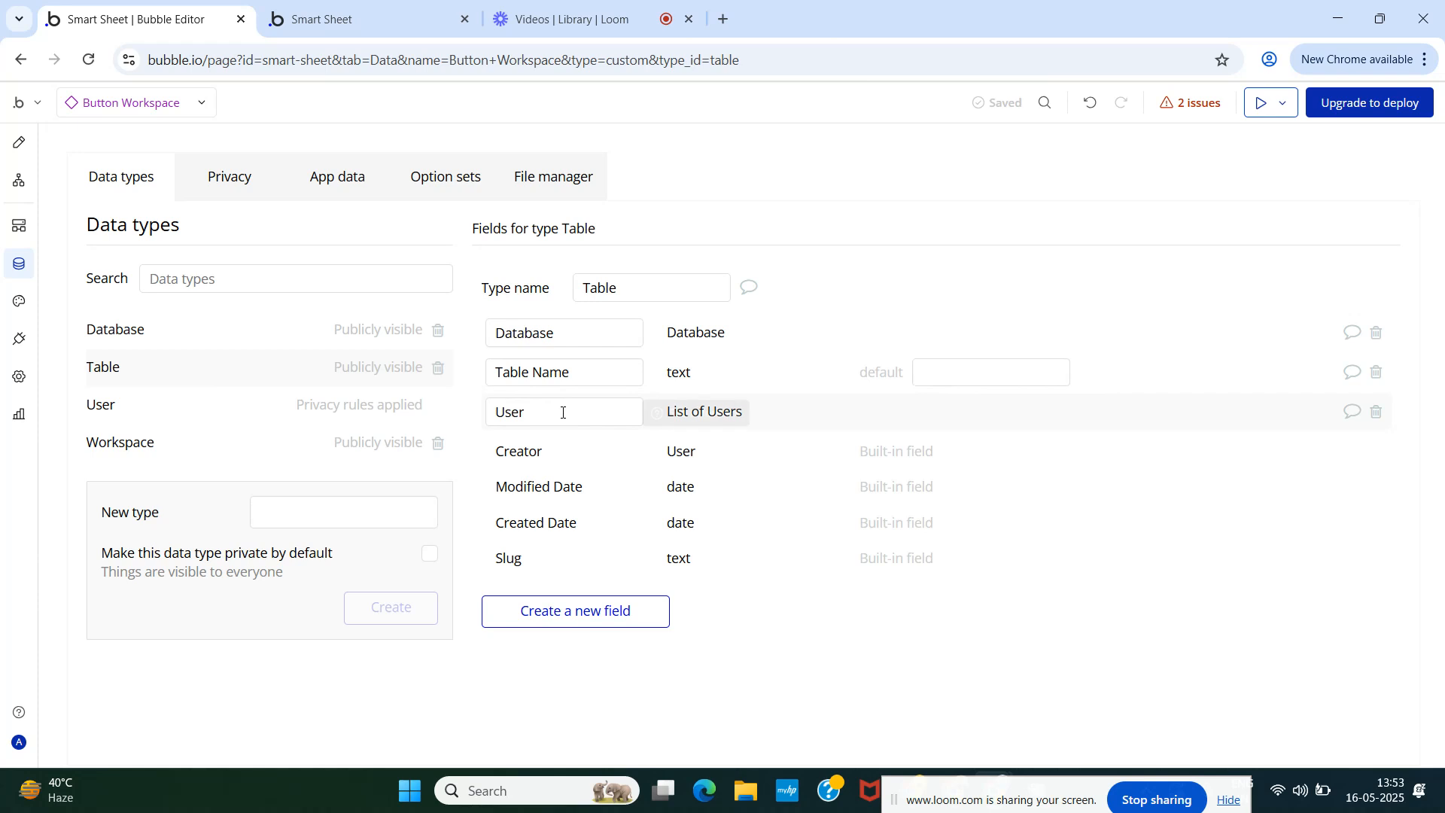
{"action": "left_click", "coordinate": [20, 143]}
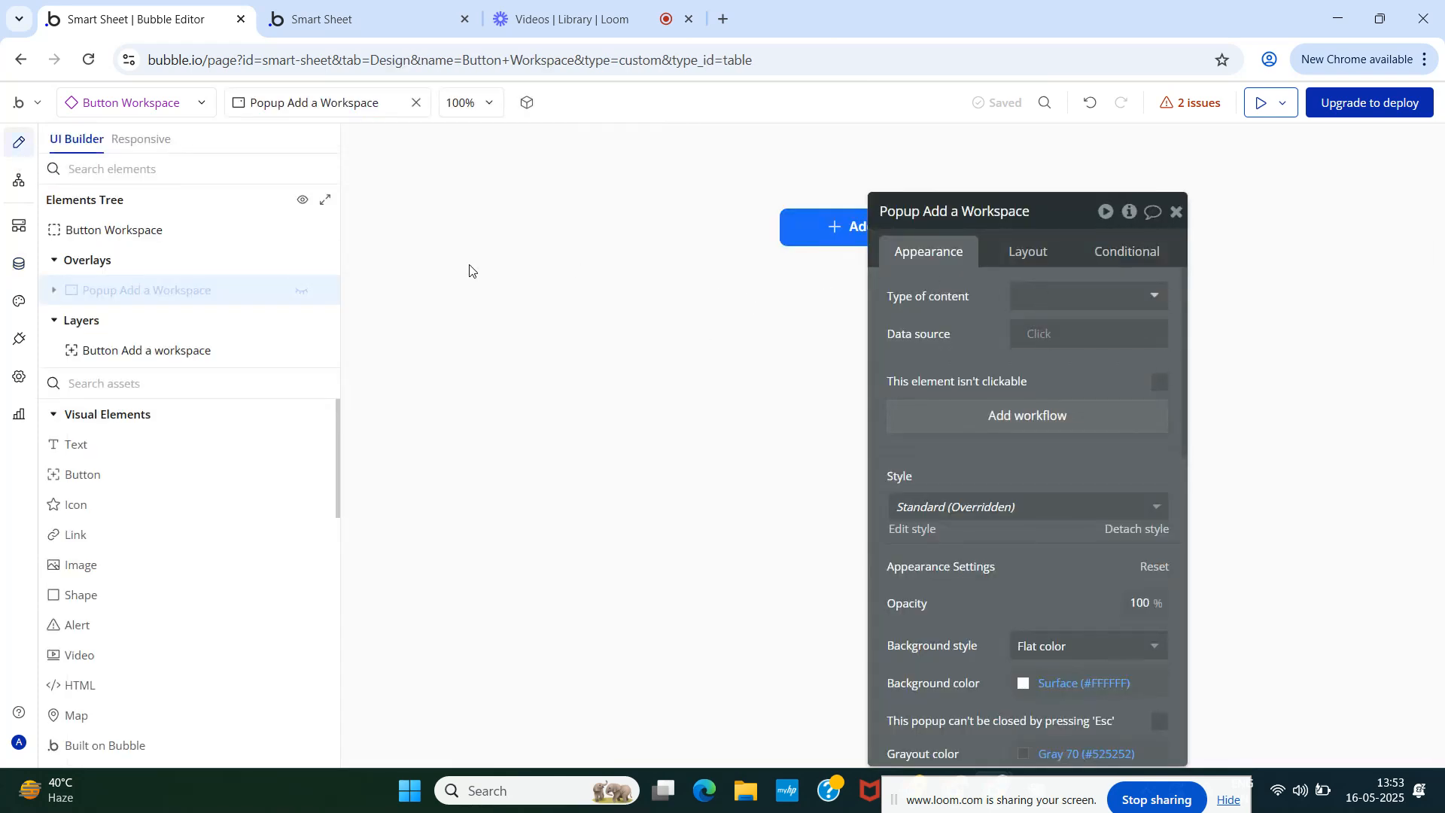
- Find Group RG Workspace through the issues list and delete its broken conditional
{"action": "left_click", "coordinate": [20, 270]}
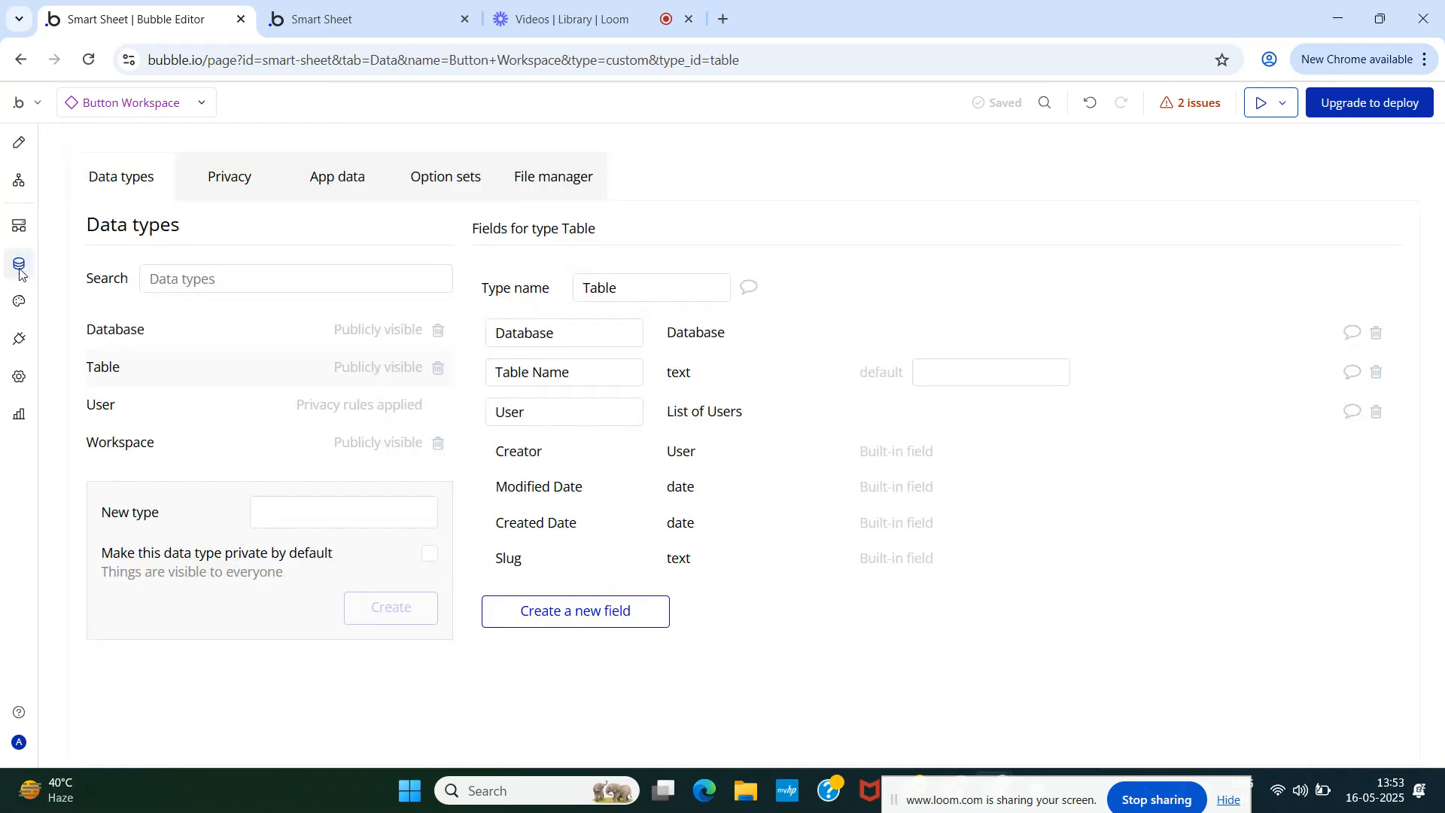
{"action": "left_click", "coordinate": [19, 145]}
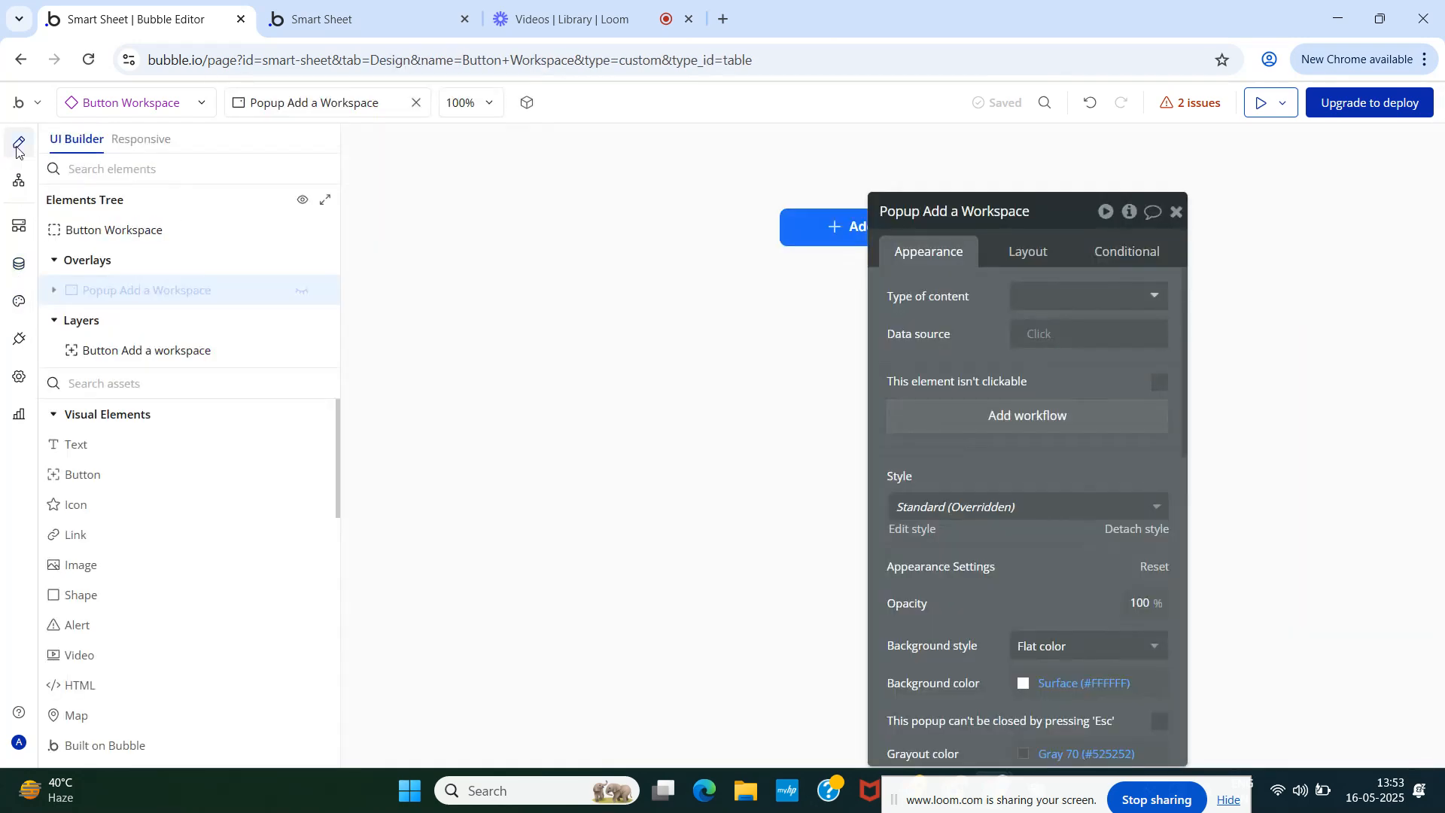
{"action": "left_click", "coordinate": [1176, 212]}
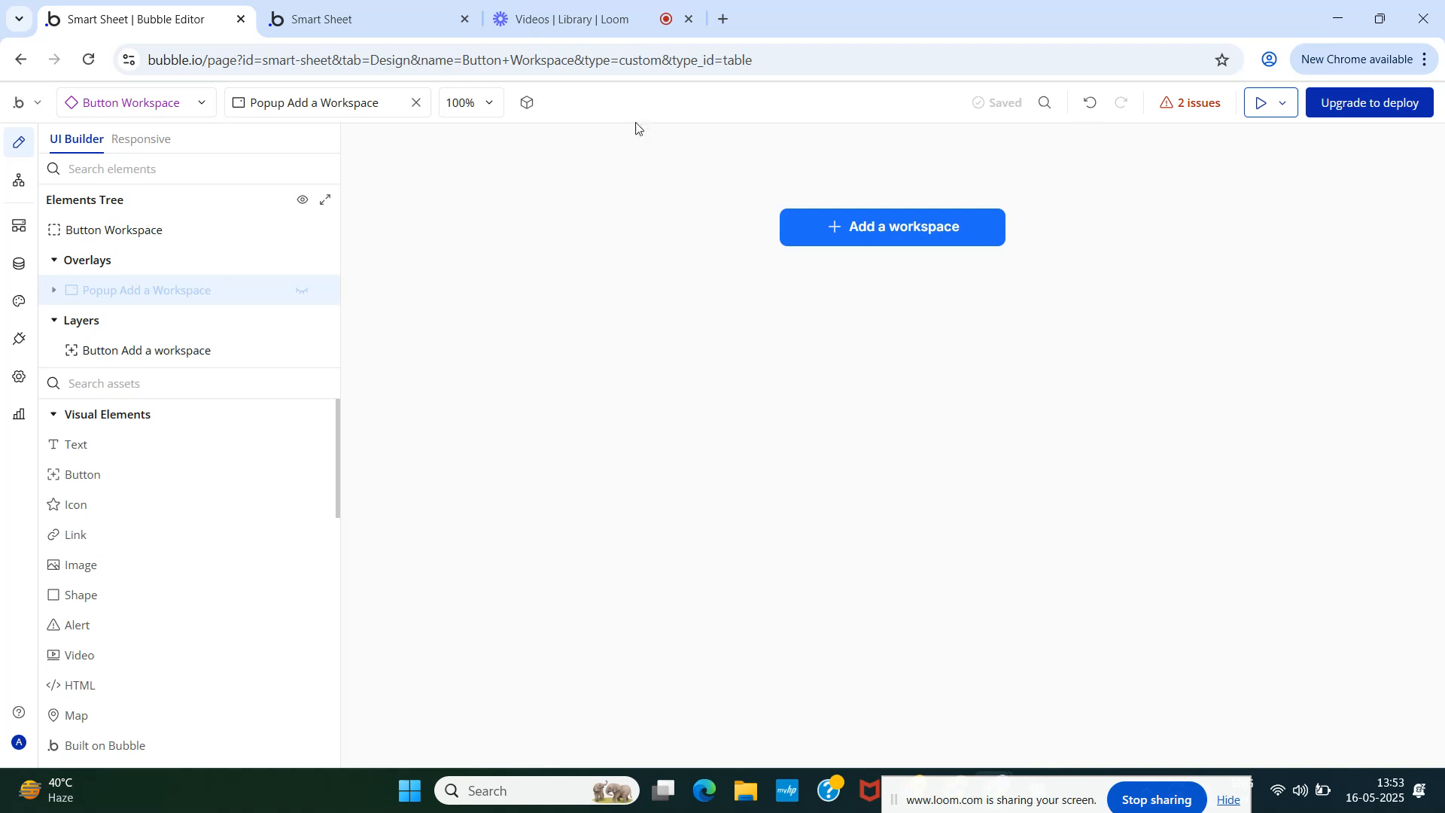
{"action": "left_click", "coordinate": [1197, 104]}
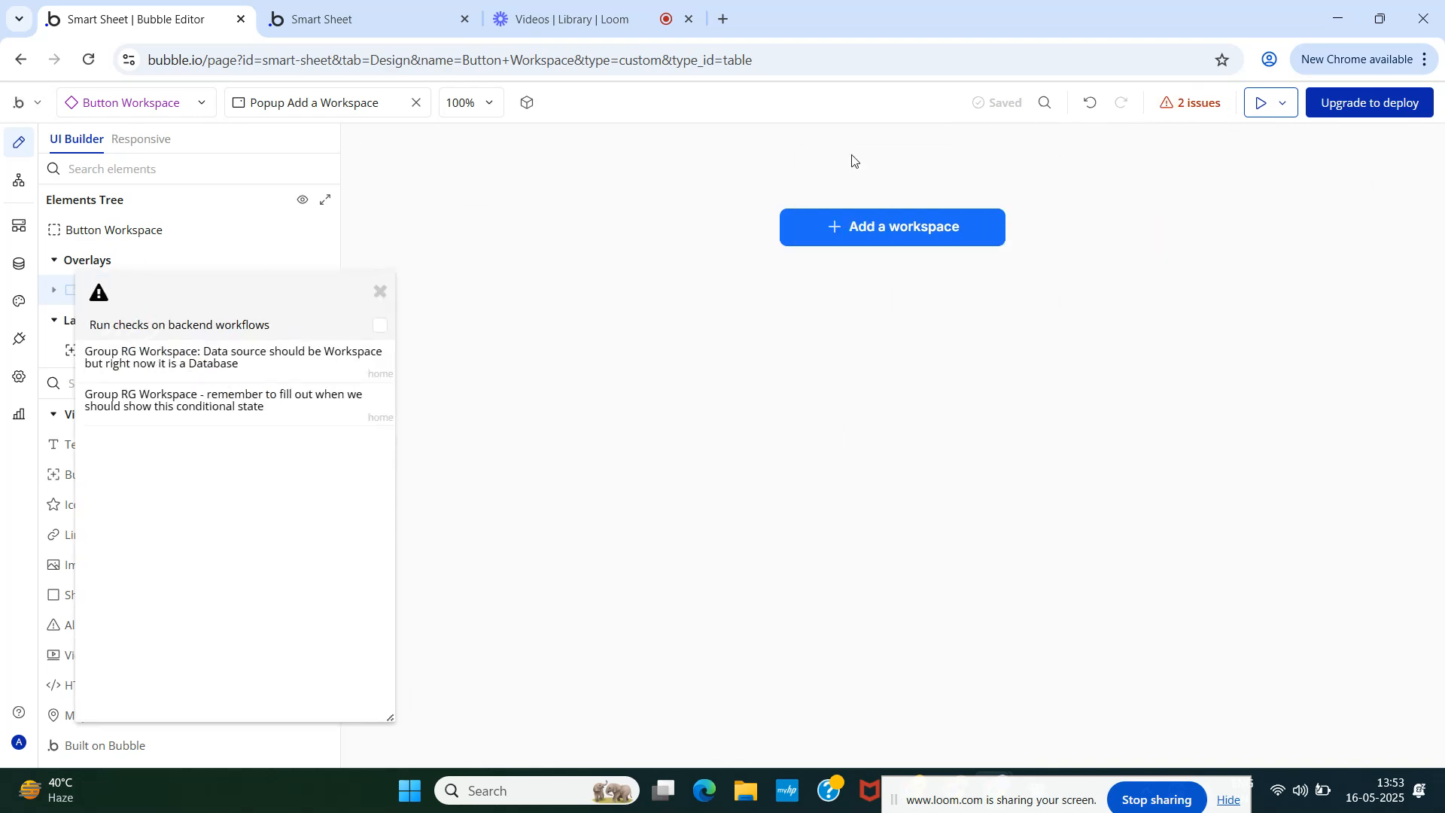
{"action": "left_click", "coordinate": [218, 364]}
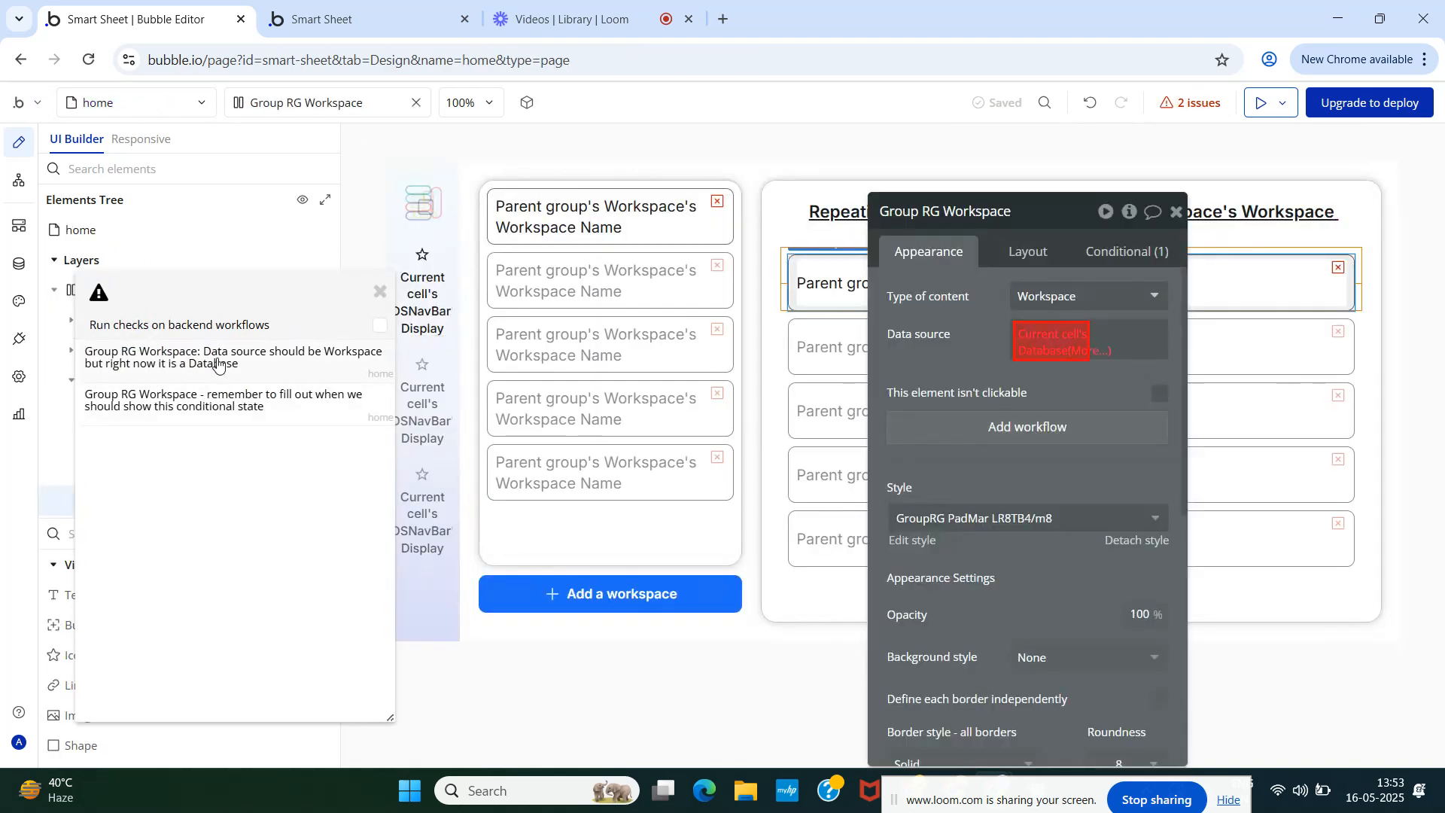
{"action": "left_click", "coordinate": [213, 401]}
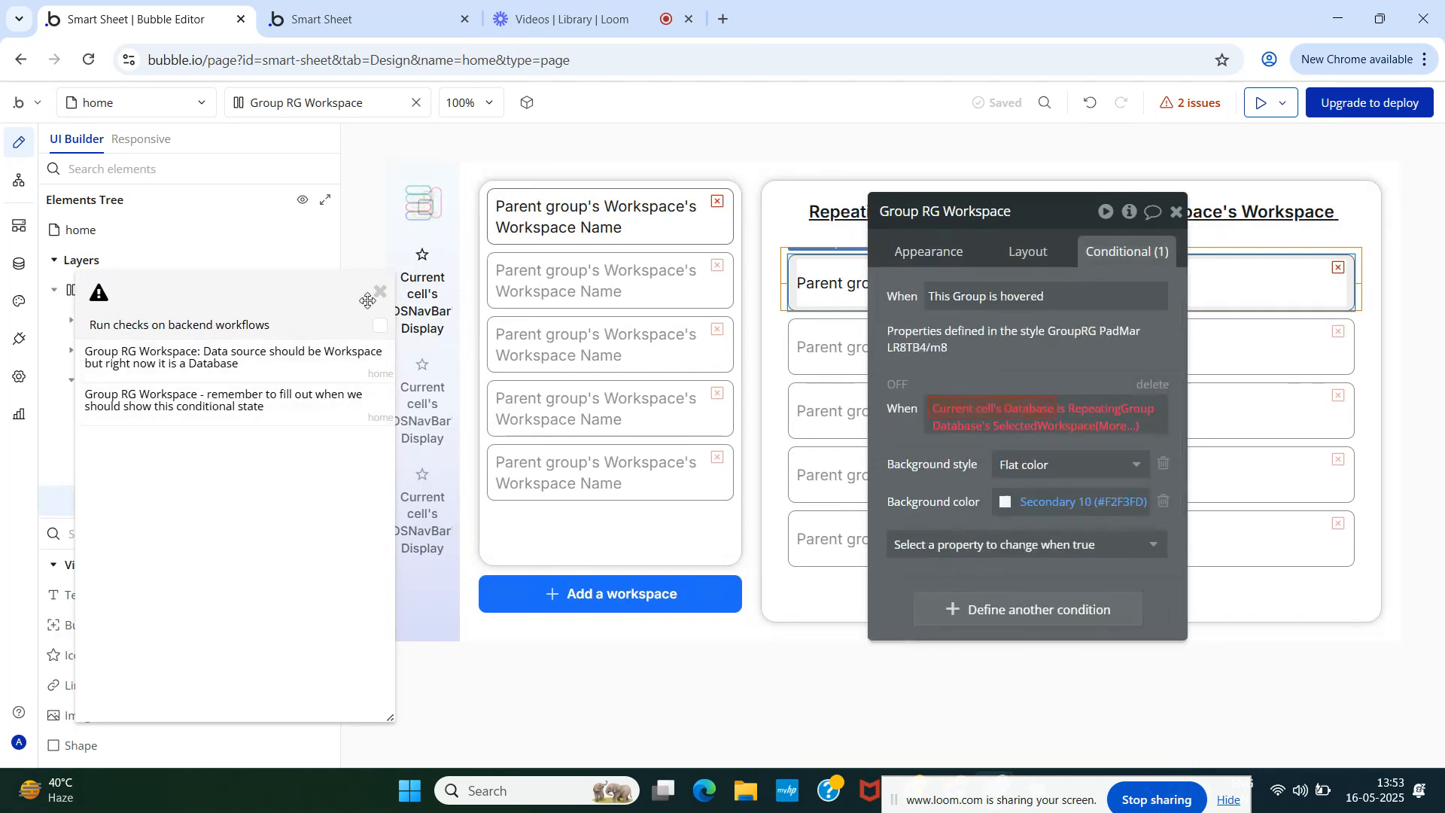
{"action": "left_click", "coordinate": [1149, 385]}
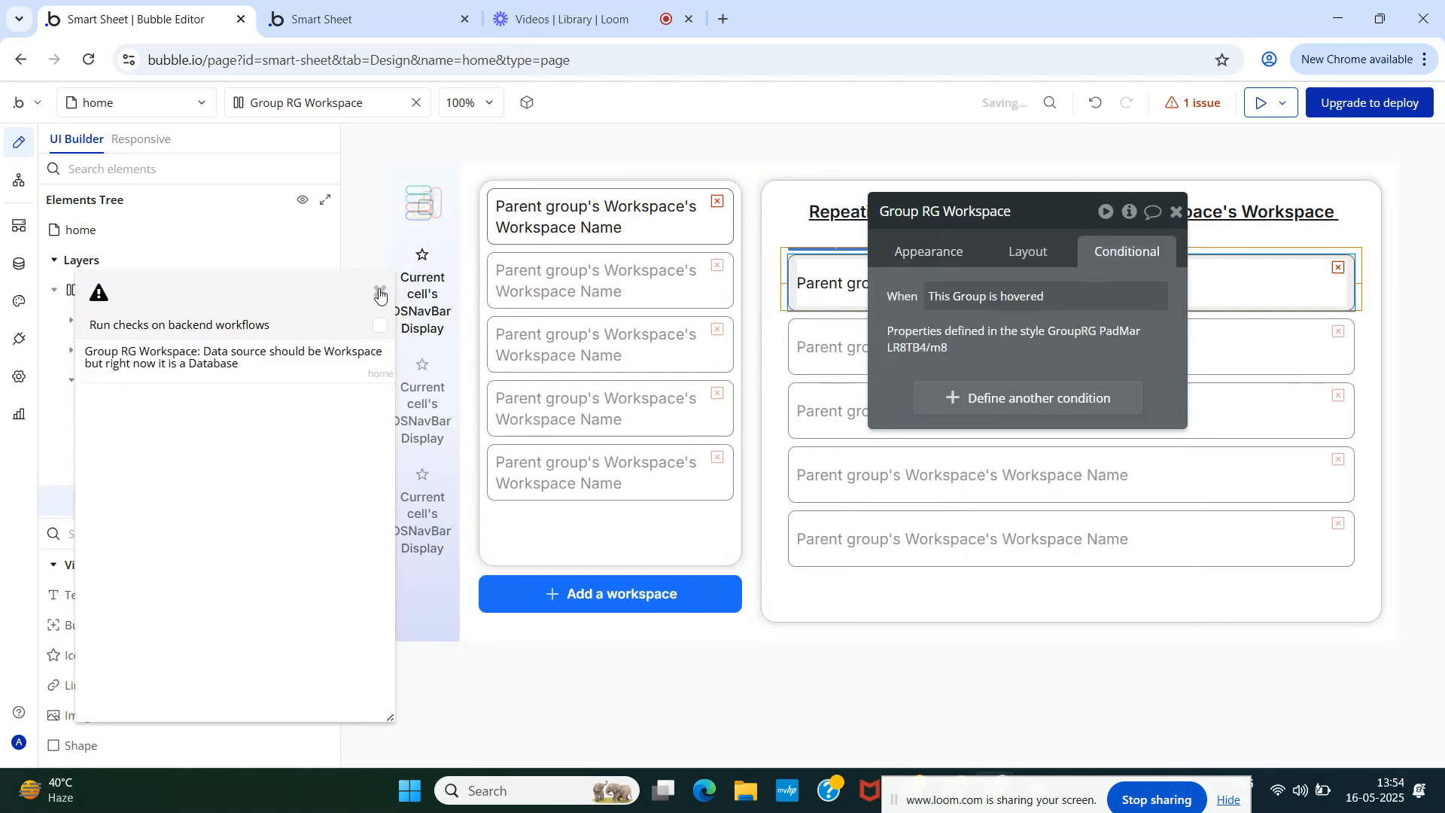
- Set the group's Type of content to Table, keeping Current cell's Database as data source
{"action": "left_click", "coordinate": [154, 368]}
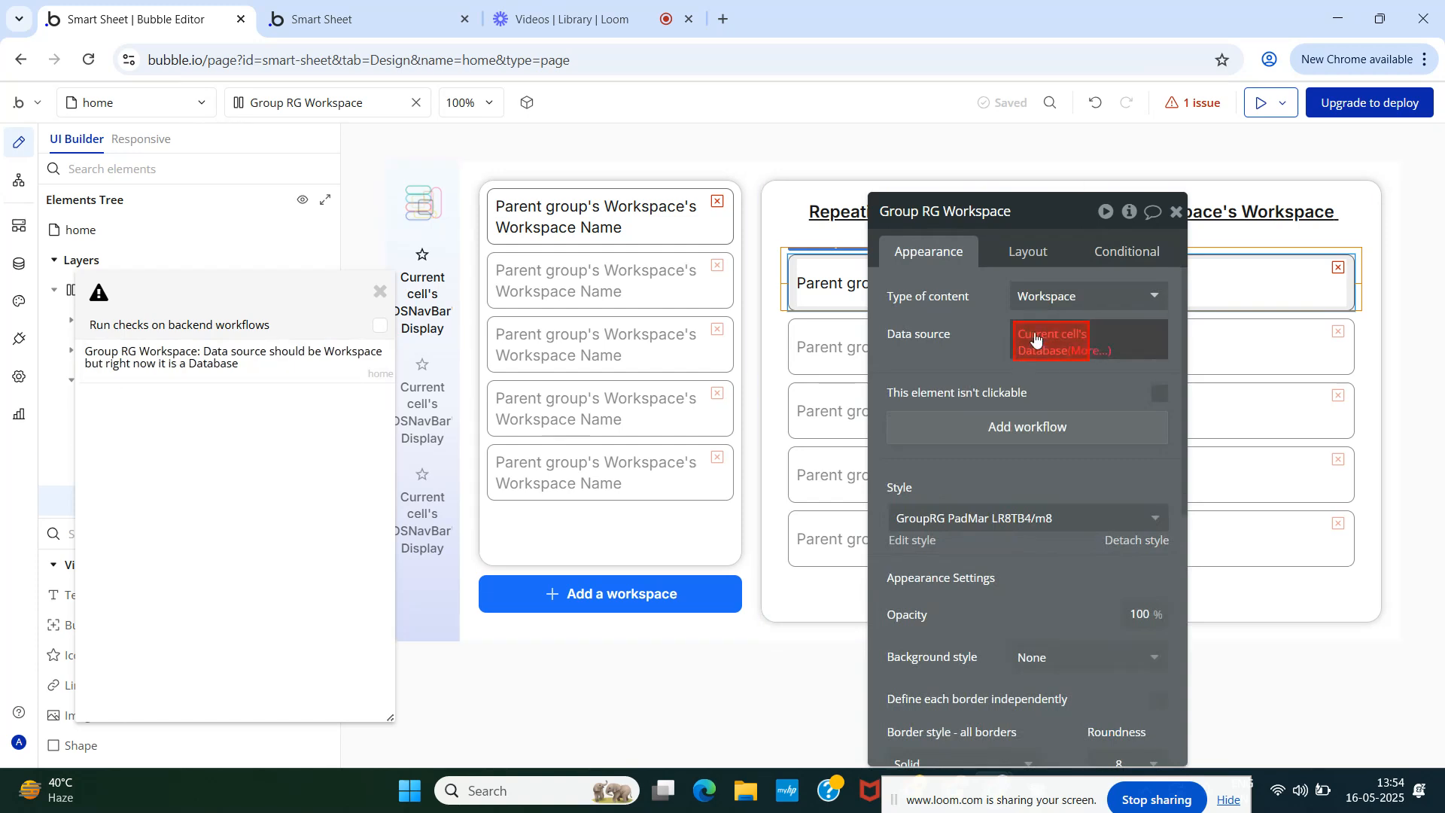
{"action": "left_click", "coordinate": [1062, 299]}
{"action": "left_click", "coordinate": [1037, 475]}
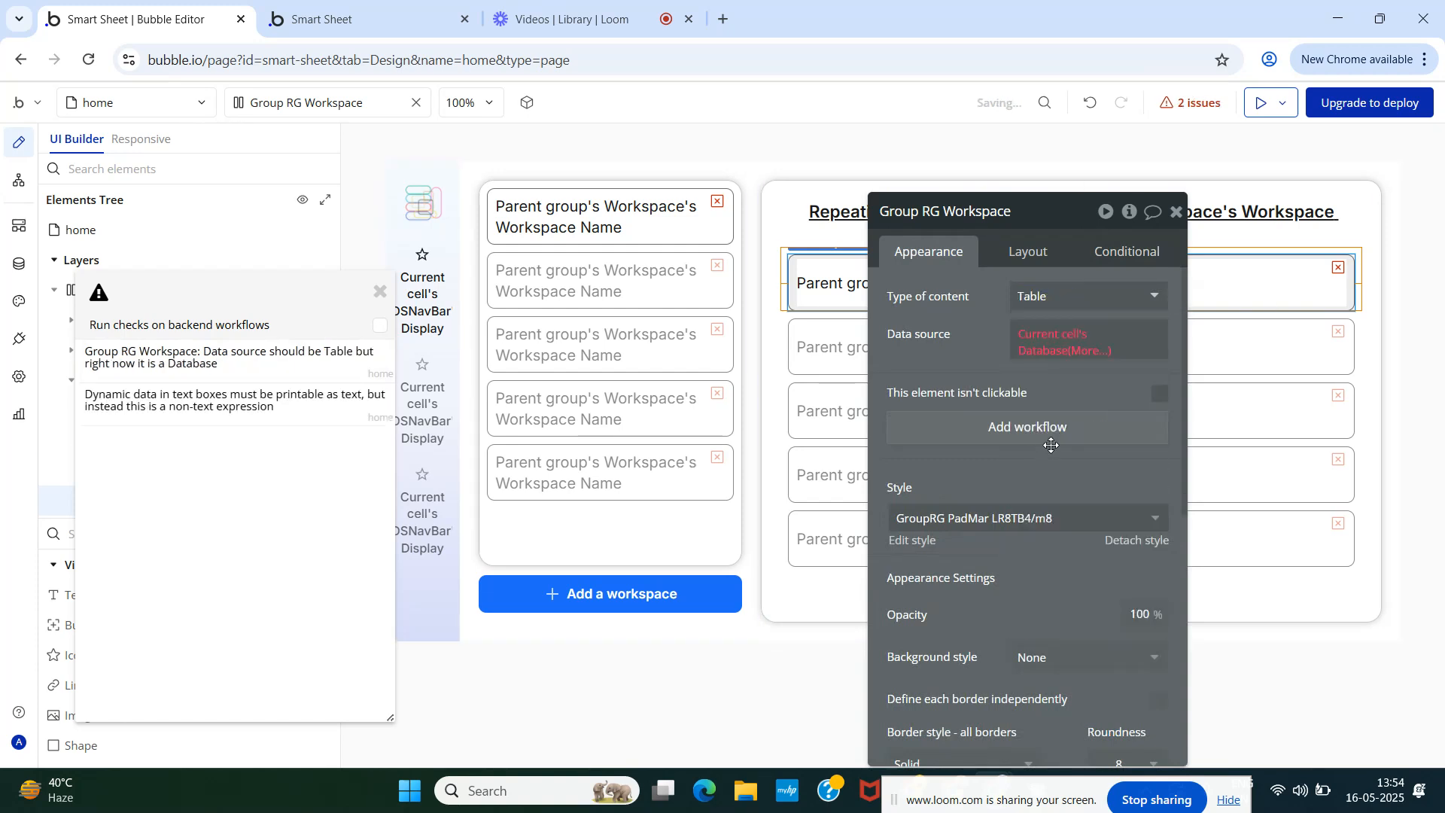
{"action": "left_click", "coordinate": [1036, 346]}
{"action": "left_click", "coordinate": [1059, 409]}
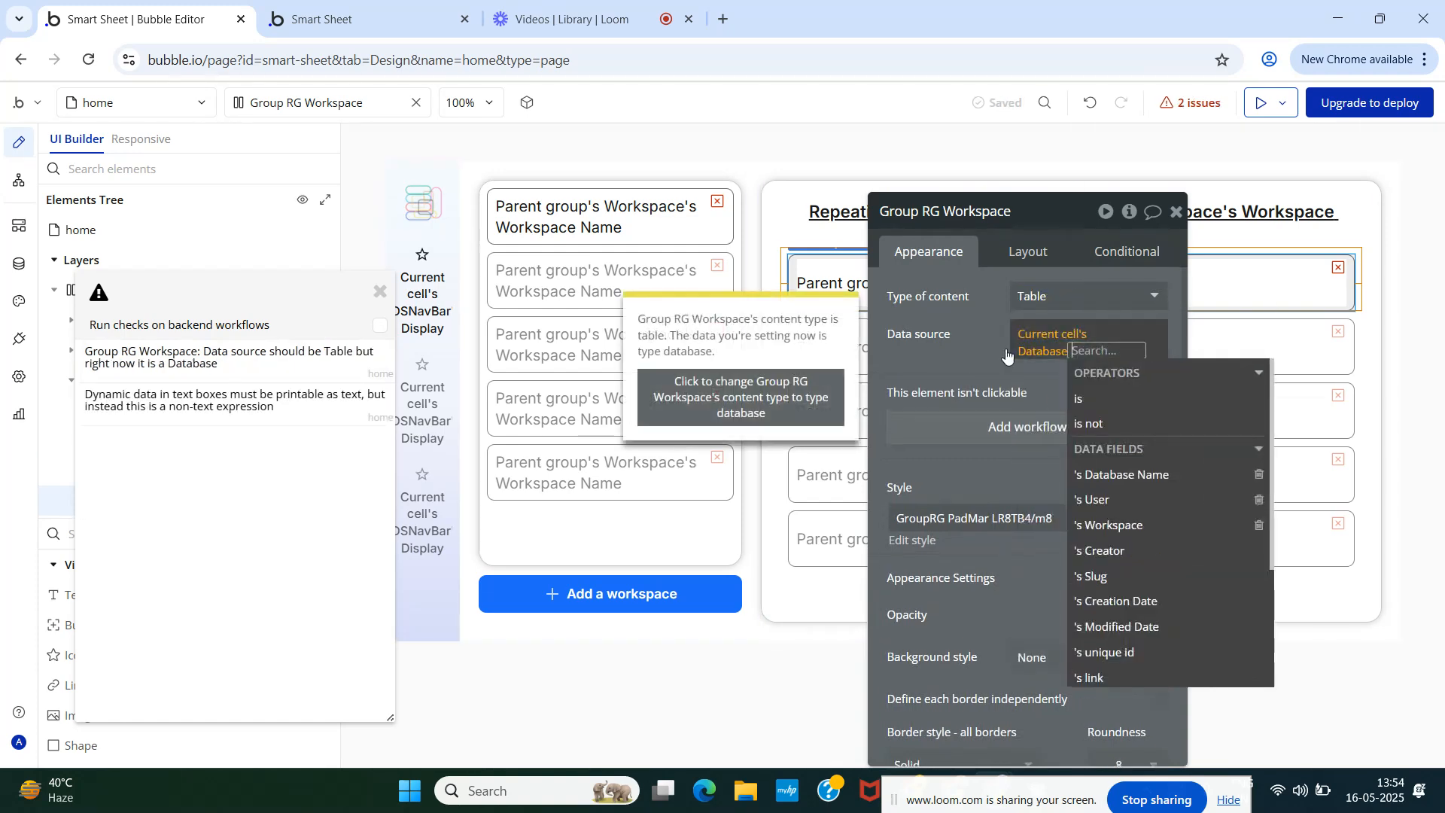
{"action": "left_click", "coordinate": [984, 332]}
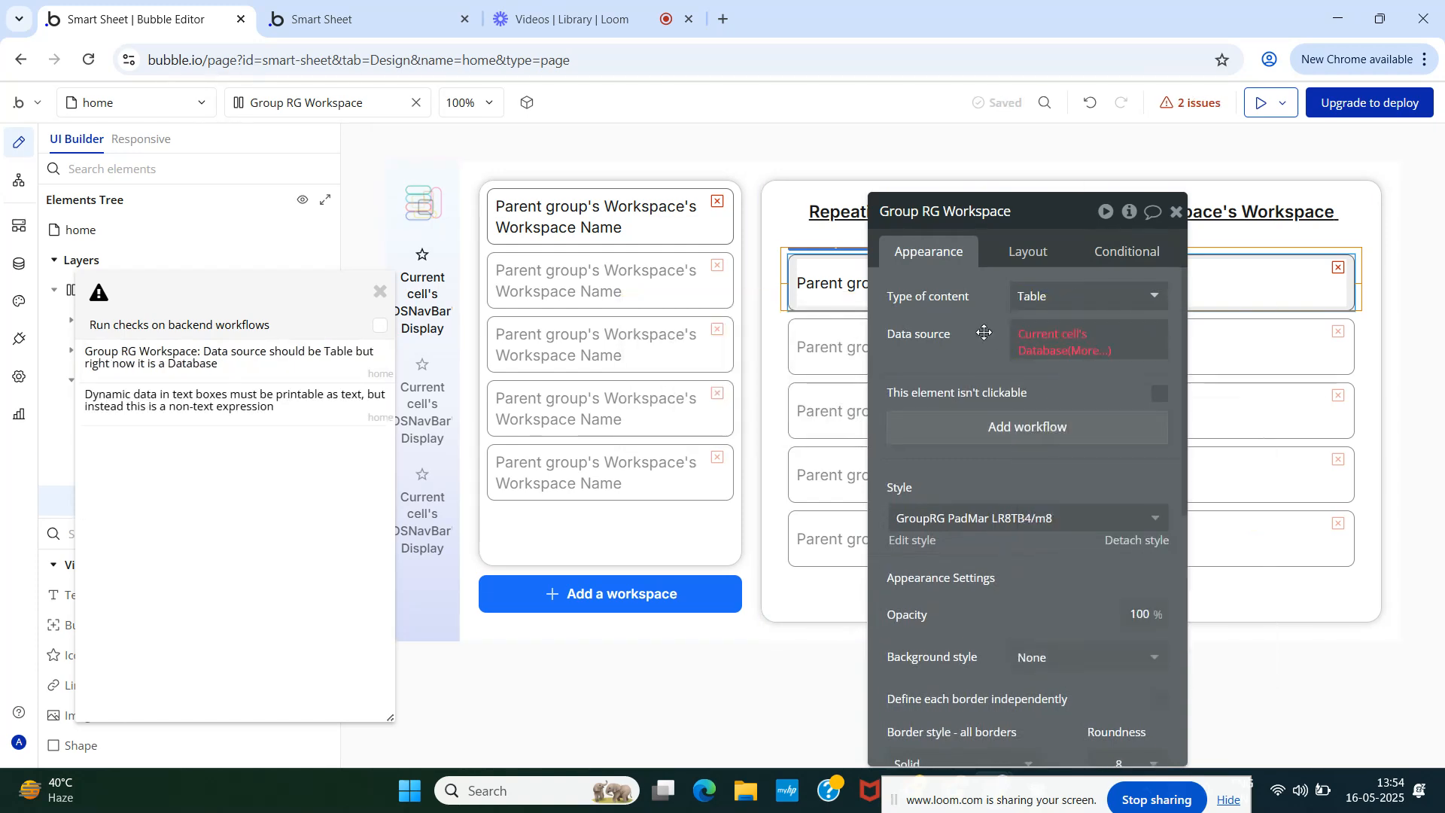
{"action": "left_click", "coordinate": [379, 291]}
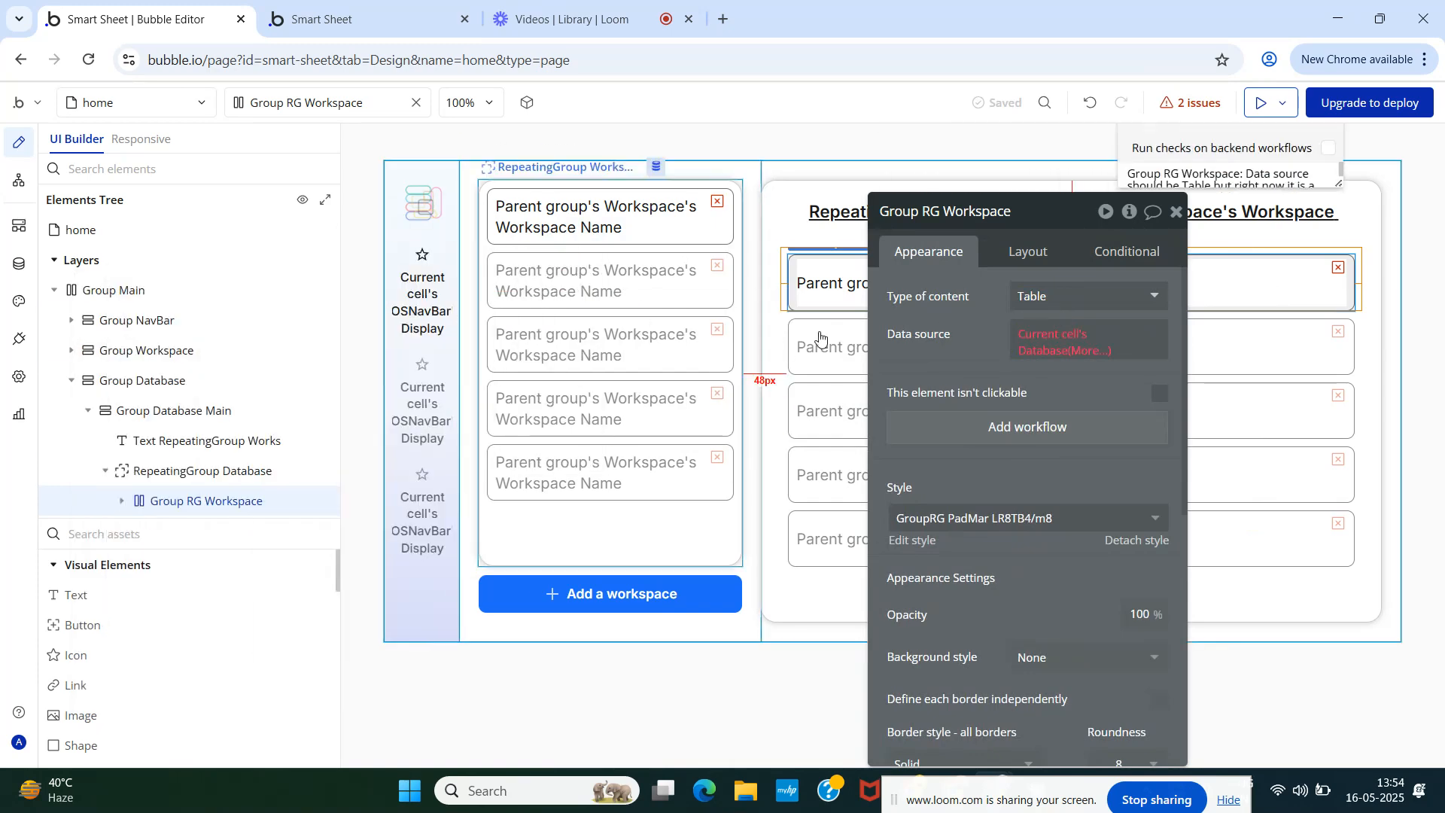
{"action": "left_click", "coordinate": [1176, 211]}
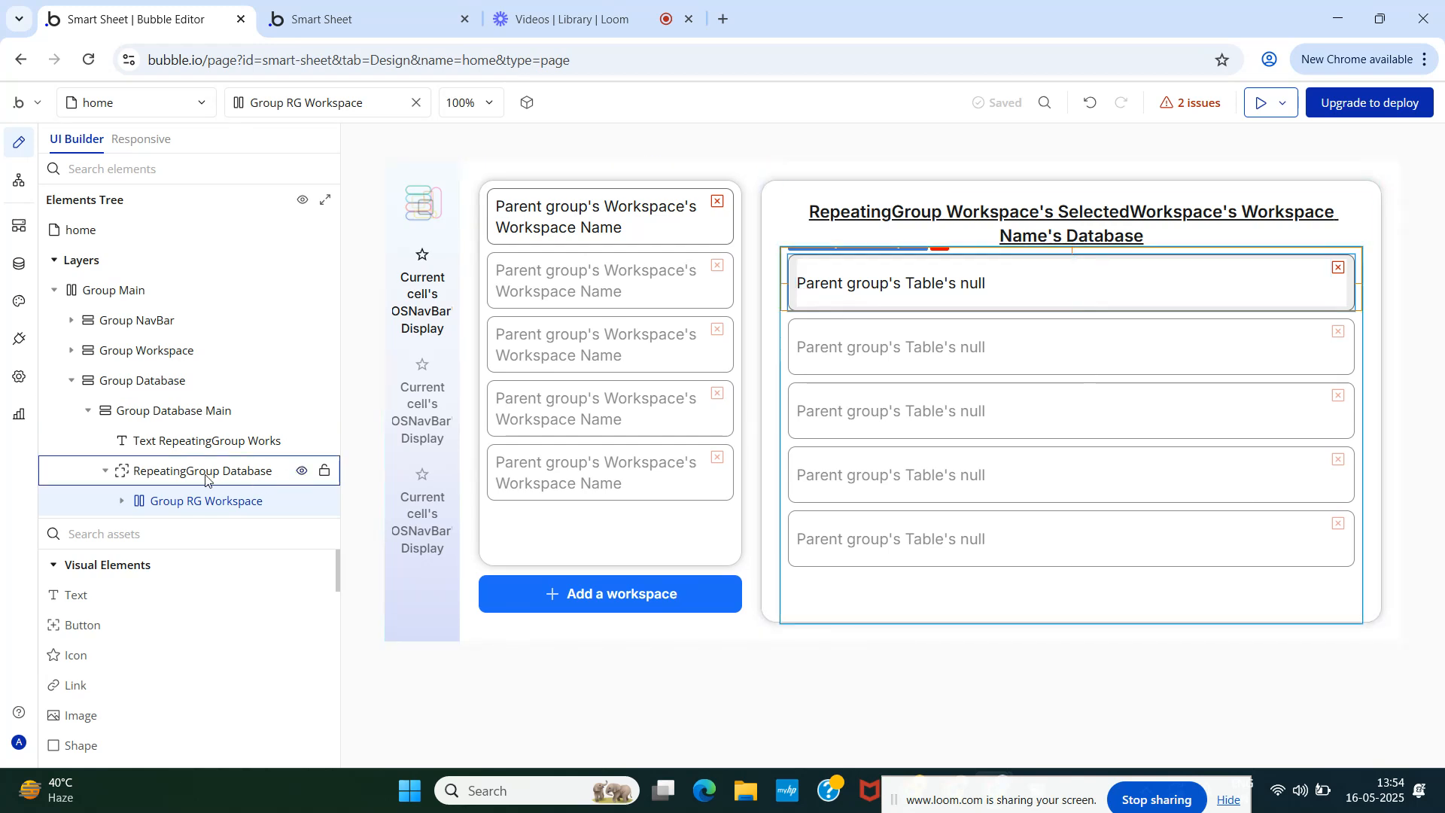
{"action": "left_click", "coordinate": [187, 471]}
{"action": "left_click", "coordinate": [1001, 210]}
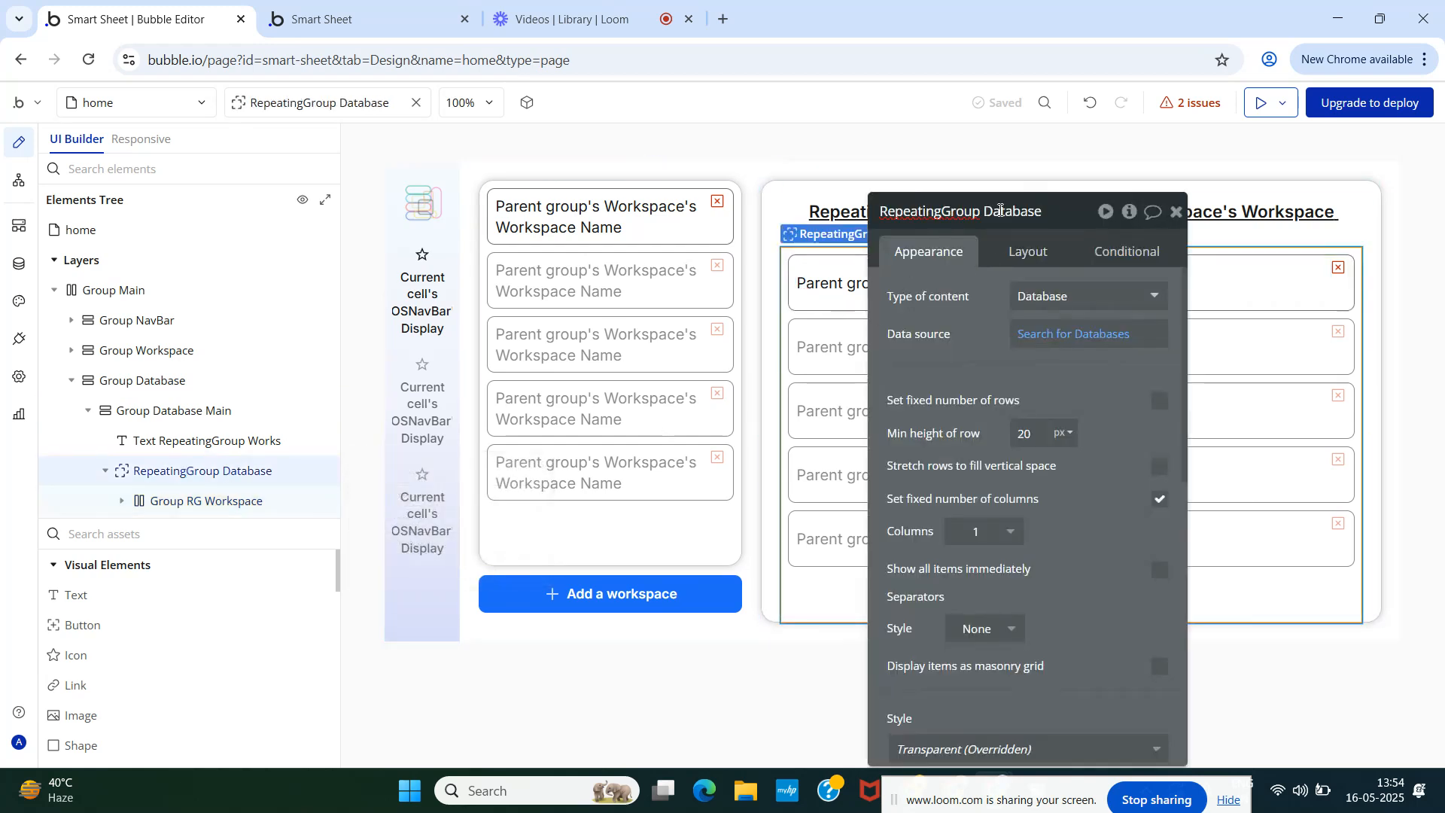
{"action": "key", "text": "BackSpace"}
{"action": "key", "text": "BackSpace"}
{"action": "key", "text": "BackSpace"}
{"action": "key", "text": "BackSpace"}
{"action": "key", "text": "BackSpace"}
{"action": "key", "text": "BackSpace"}
{"action": "key", "text": "BackSpace"}
{"action": "type", "text": "Table"}
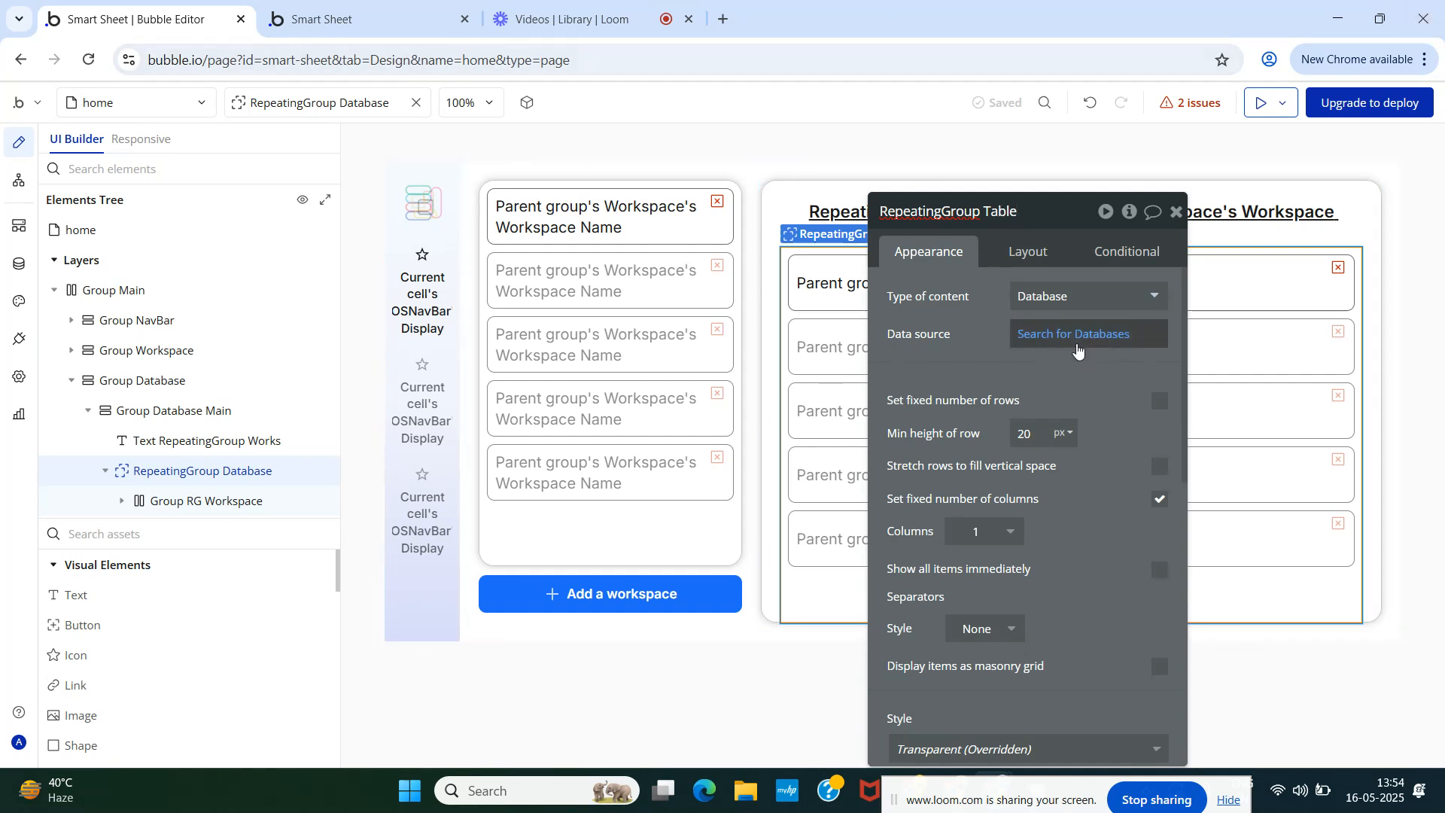
{"action": "key", "text": "BackSpace"}
{"action": "key", "text": "BackSpace"}
{"action": "key", "text": "BackSpace"}
{"action": "key", "text": "BackSpace"}
{"action": "key", "text": "BackSpace"}
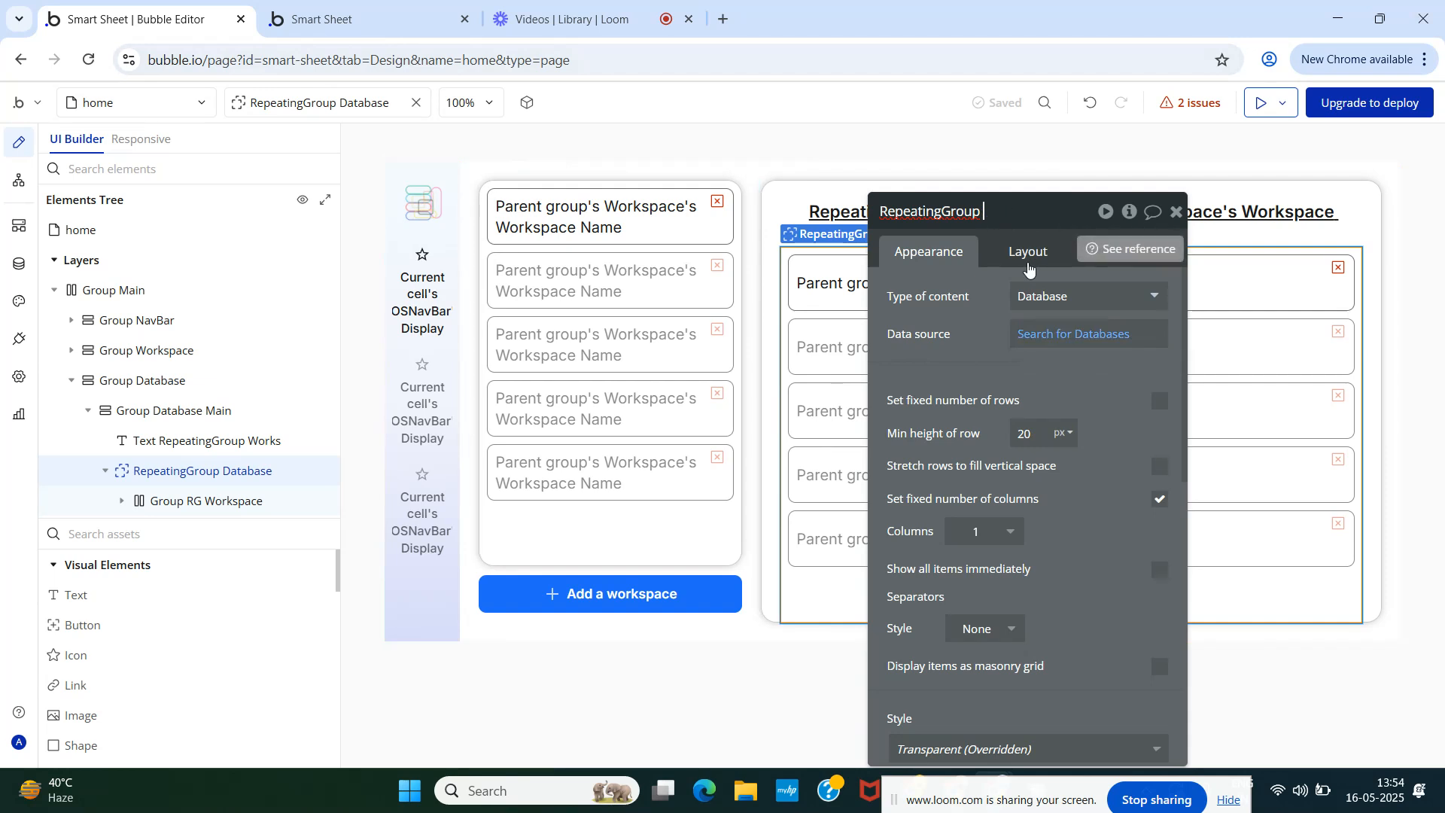
{"action": "type", "text": "Database"}
{"action": "left_click", "coordinate": [974, 332]}
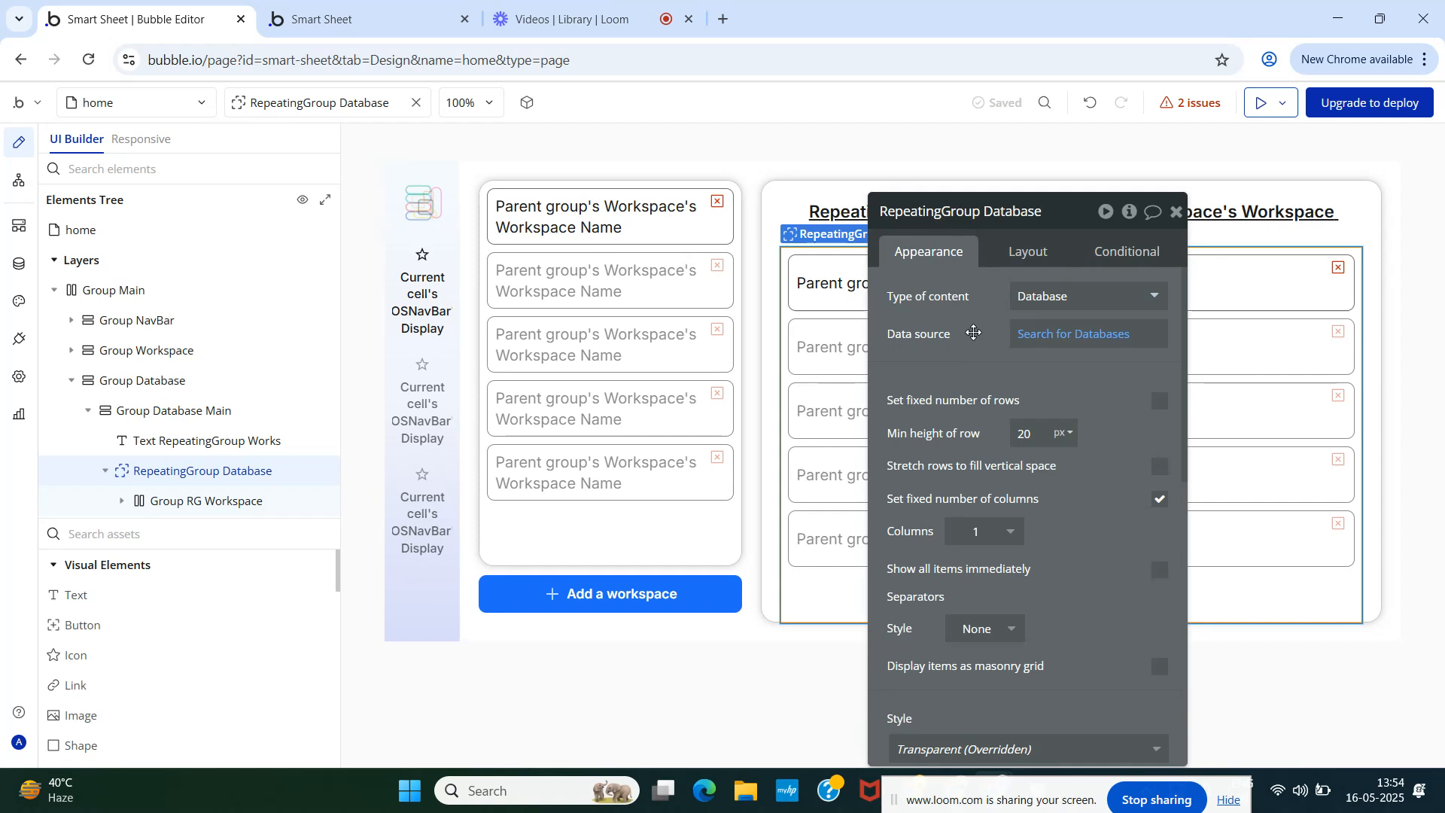
{"action": "left_click", "coordinate": [1076, 342]}
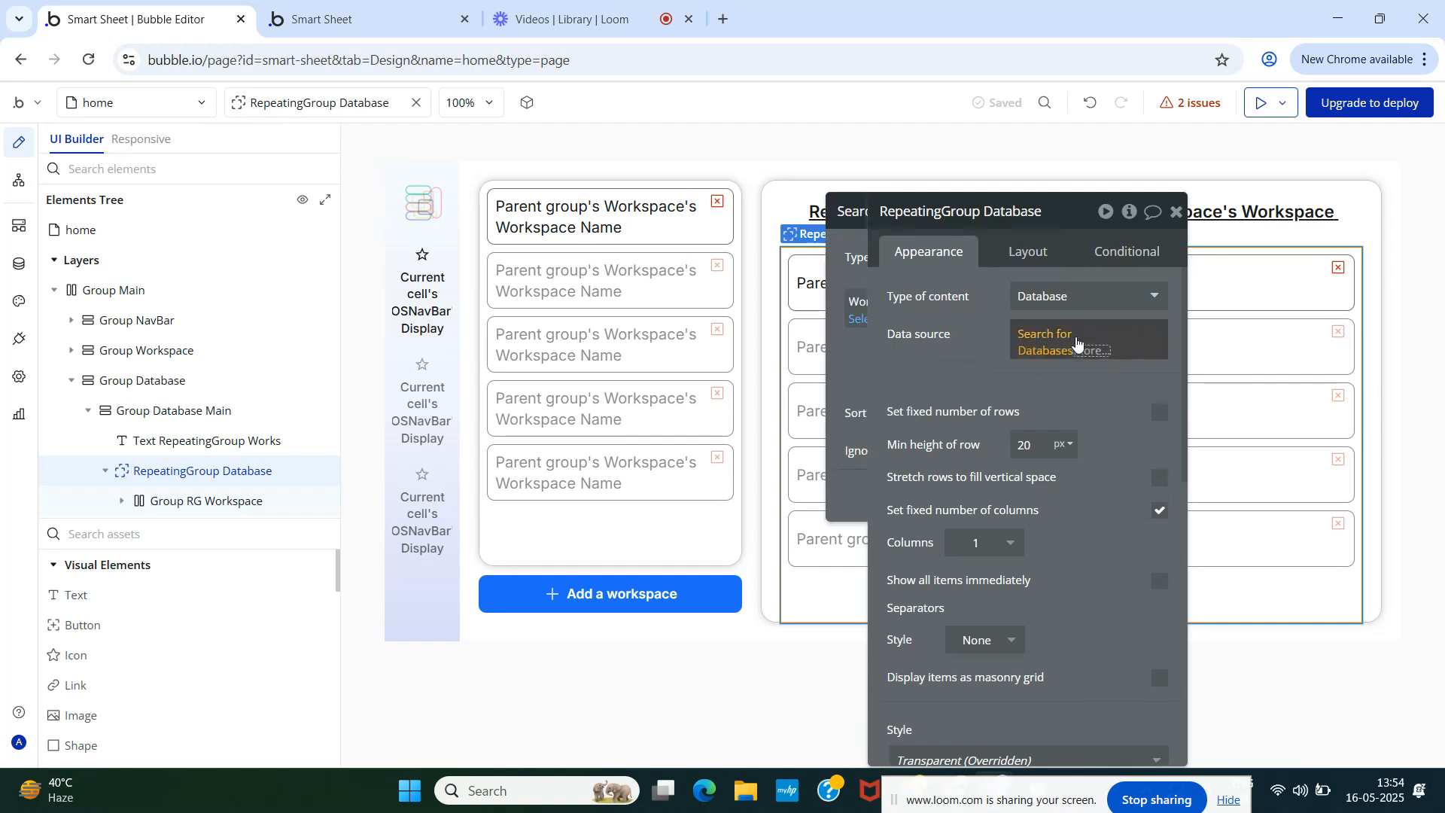
{"action": "left_click", "coordinate": [688, 496]}
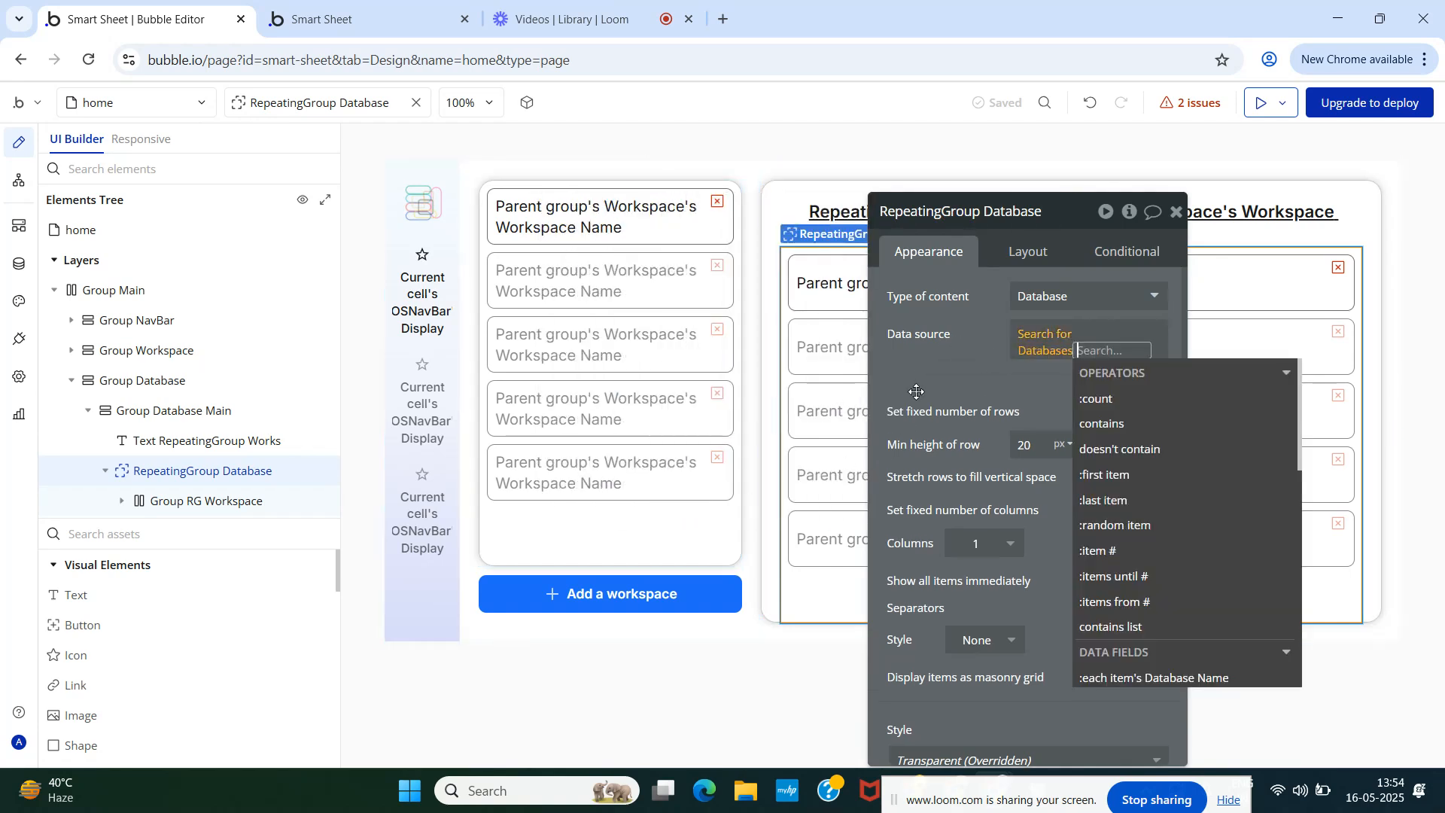
{"action": "left_click", "coordinate": [916, 391]}
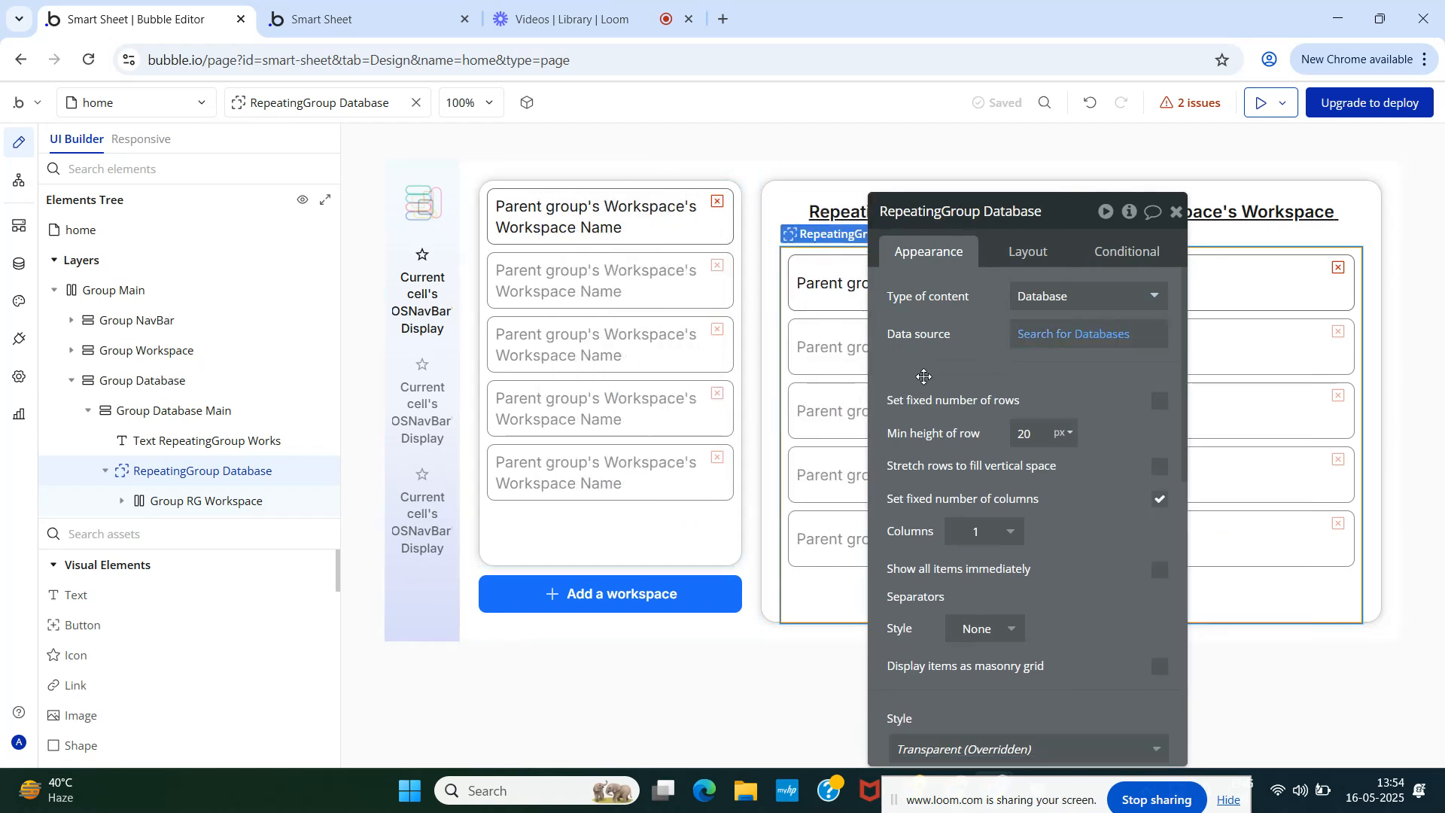
{"action": "left_click", "coordinate": [1177, 213]}
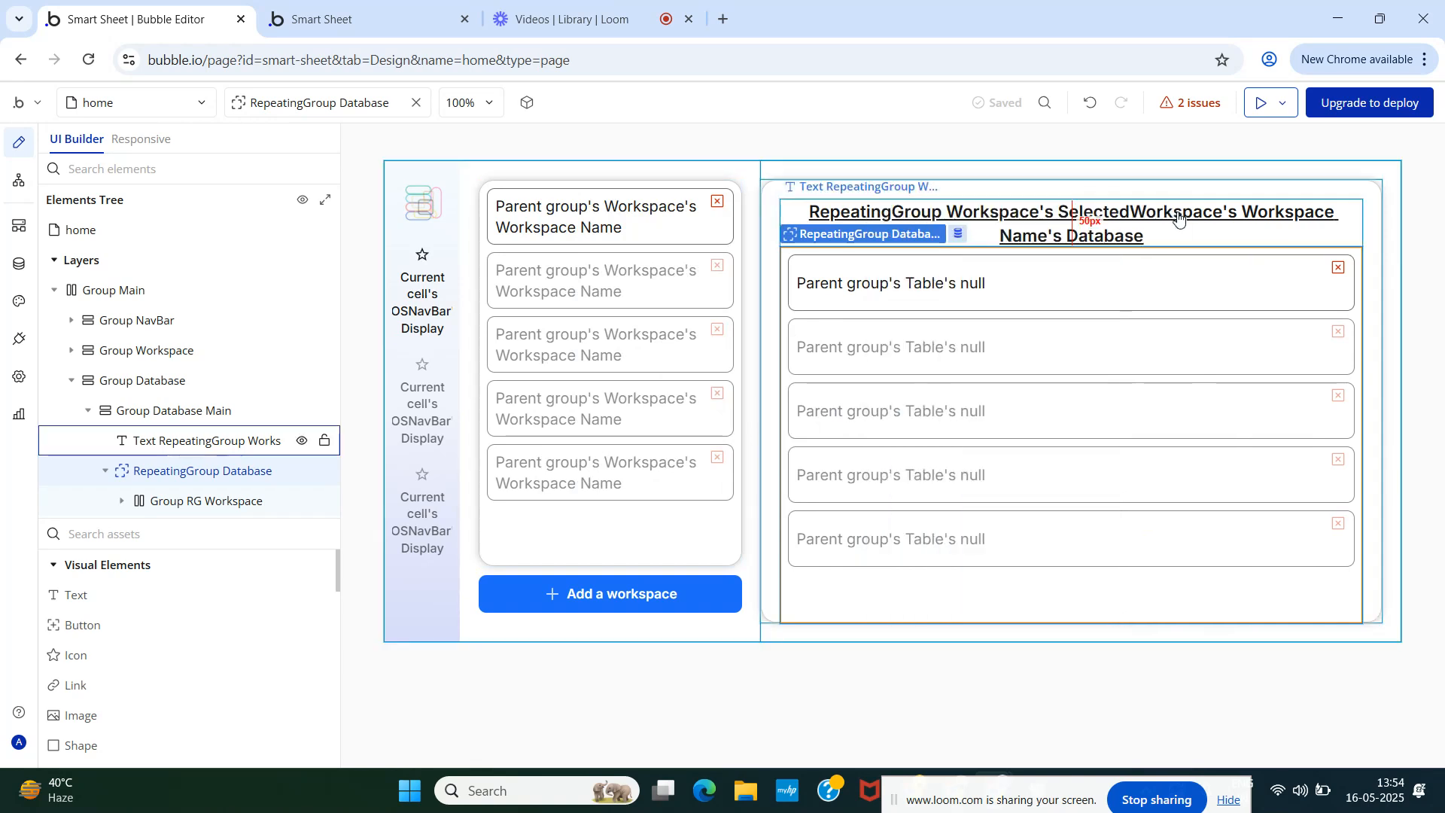
{"action": "left_click", "coordinate": [207, 502]}
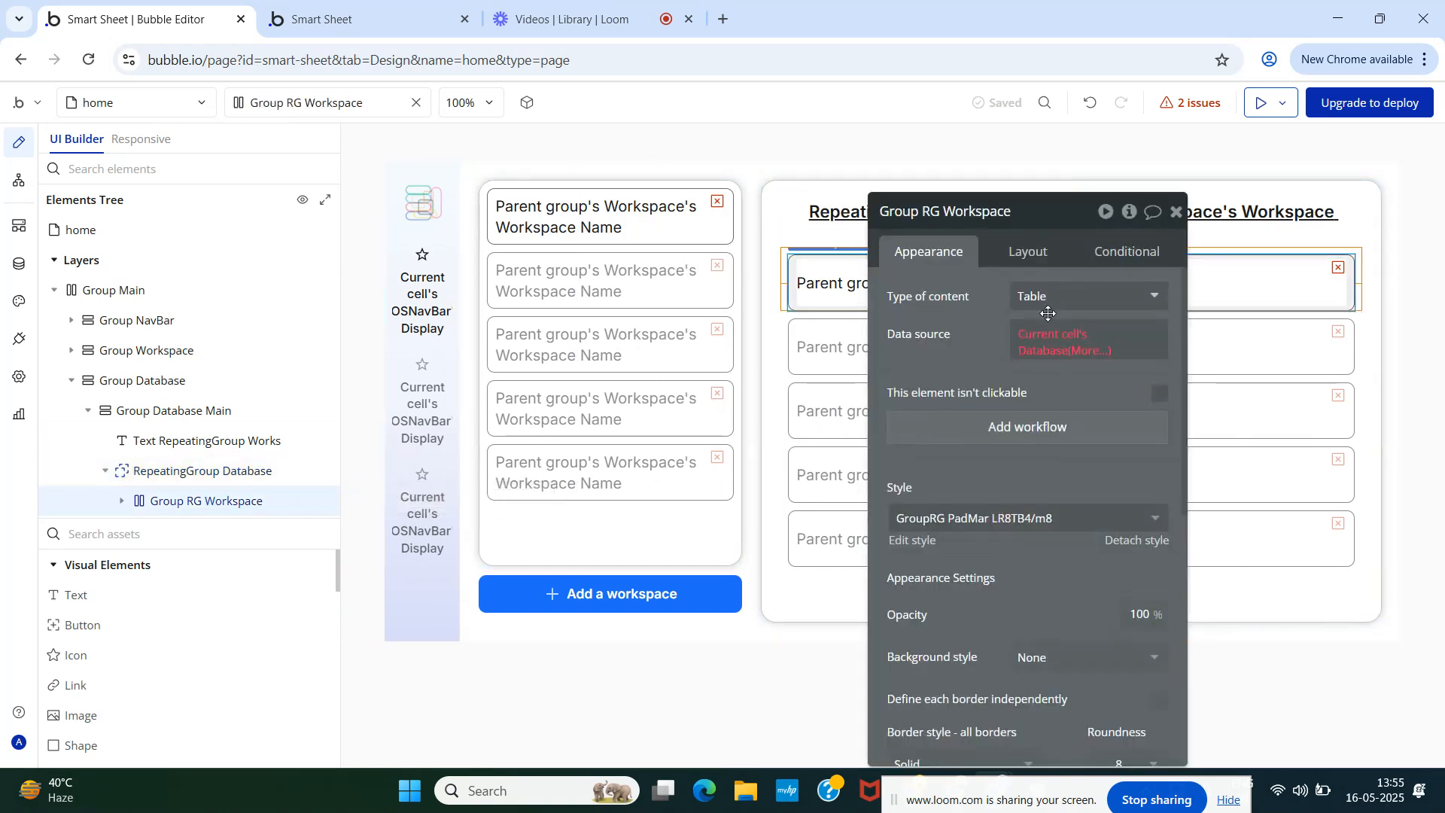
- Rename the cell group to Group RG Database
{"action": "left_click", "coordinate": [1006, 210]}
{"action": "key", "text": "BackSpace"}
{"action": "key", "text": "BackSpace"}
{"action": "key", "text": "BackSpace"}
{"action": "key", "text": "BackSpace"}
{"action": "key", "text": "BackSpace"}
{"action": "key", "text": "BackSpace"}
{"action": "key", "text": "BackSpace"}
{"action": "key", "text": "BackSpace"}
{"action": "key", "text": "BackSpace"}
{"action": "type", "text": "D"}
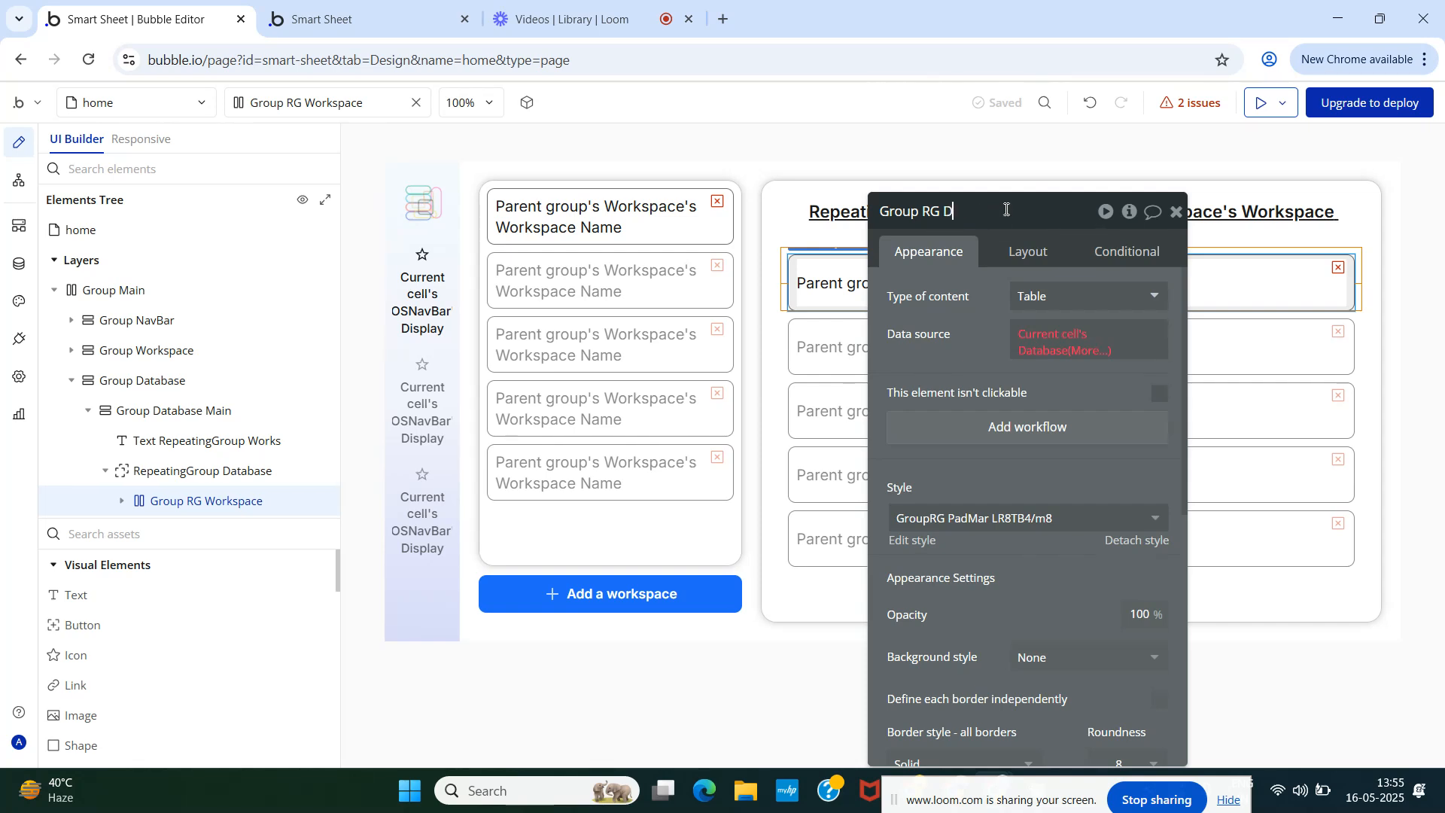
{"action": "type", "text": "atabase"}
{"action": "left_click", "coordinate": [956, 318]}
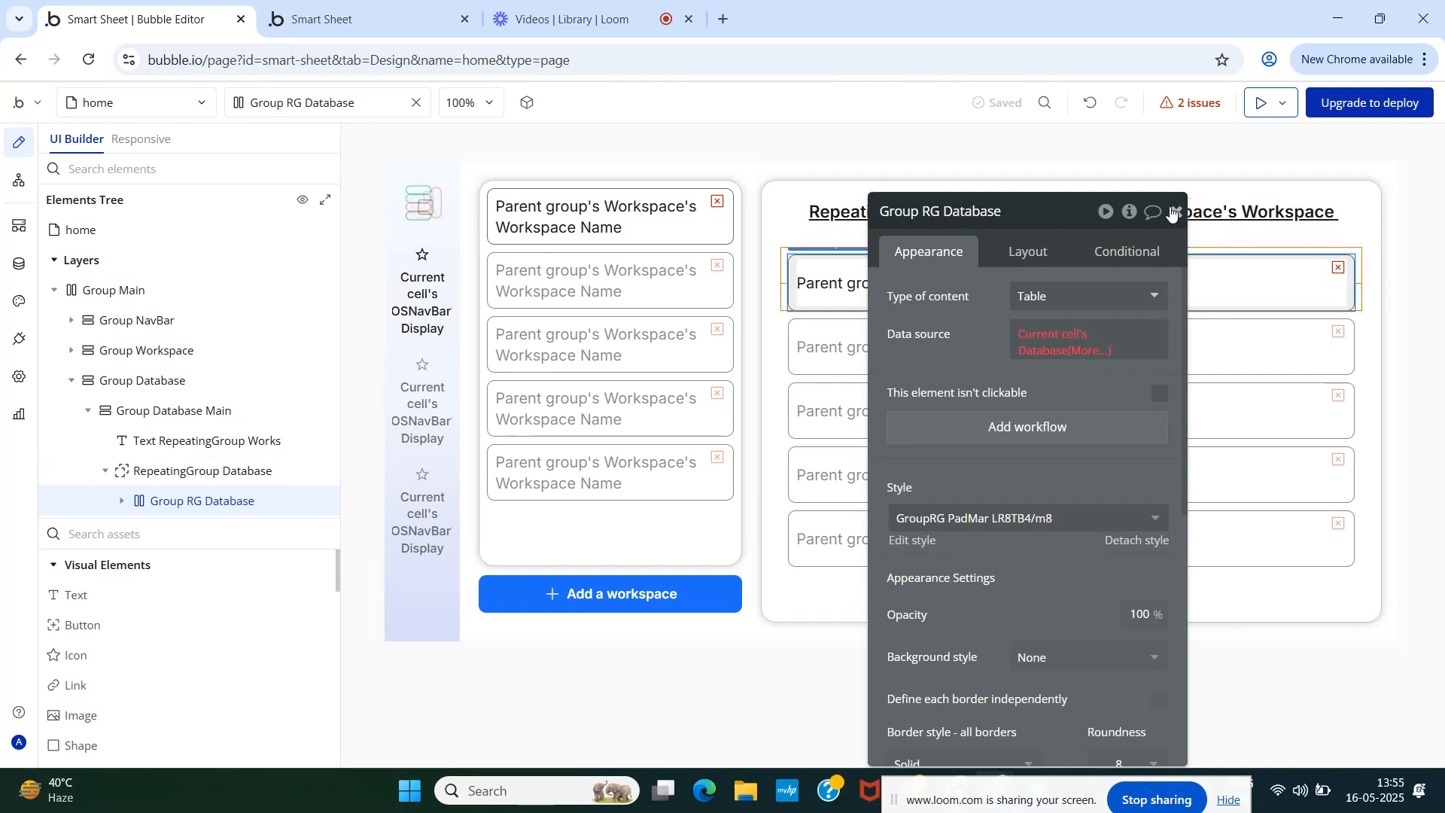
- Set the group's data source to Current cell's Database and its content type to Database
{"action": "left_click", "coordinate": [1039, 331]}
{"action": "left_click", "coordinate": [1078, 411]}
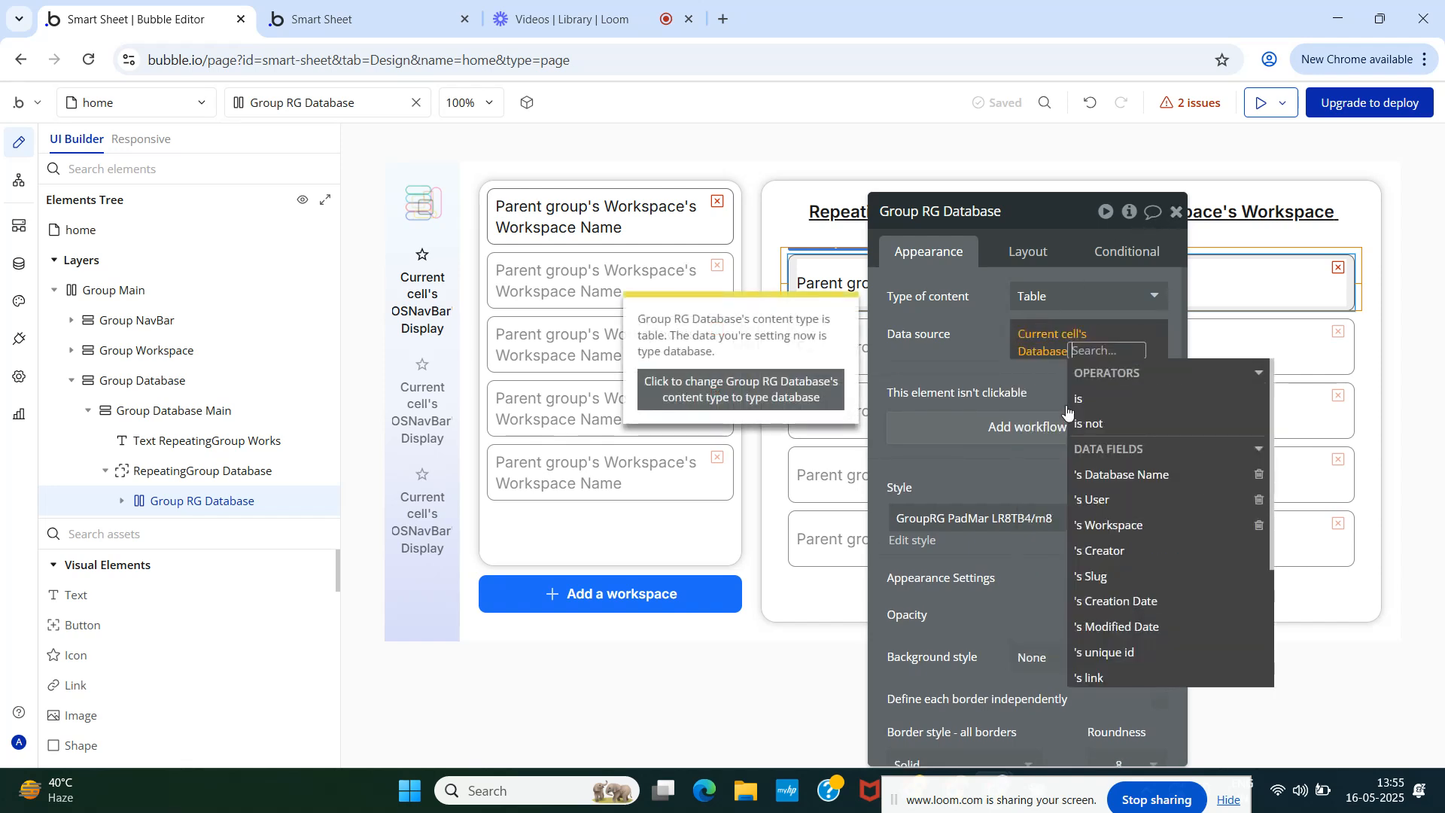
{"action": "left_click", "coordinate": [971, 356]}
{"action": "left_click", "coordinate": [1037, 305]}
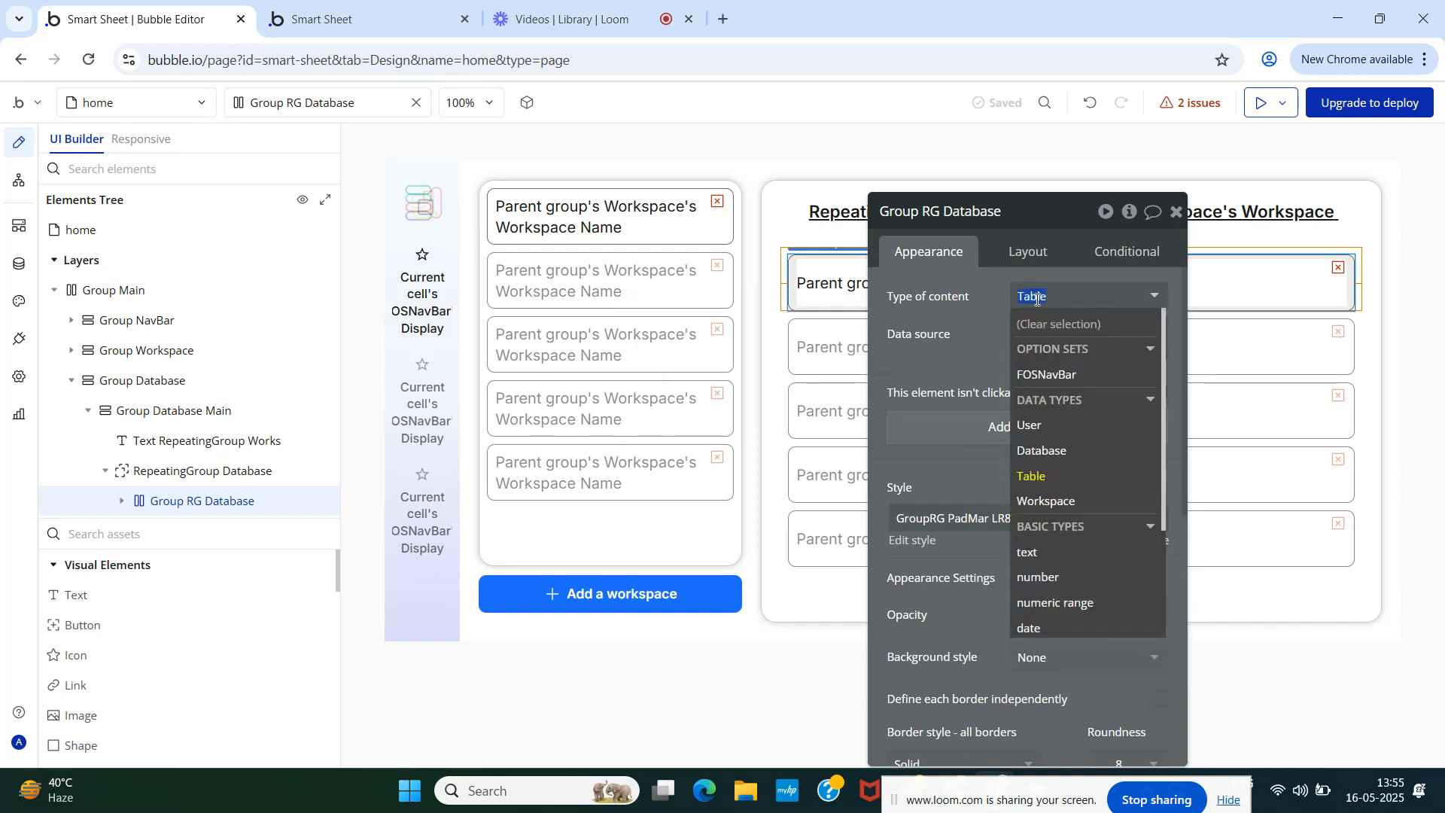
{"action": "left_click", "coordinate": [1054, 449]}
{"action": "left_click", "coordinate": [1176, 212]}
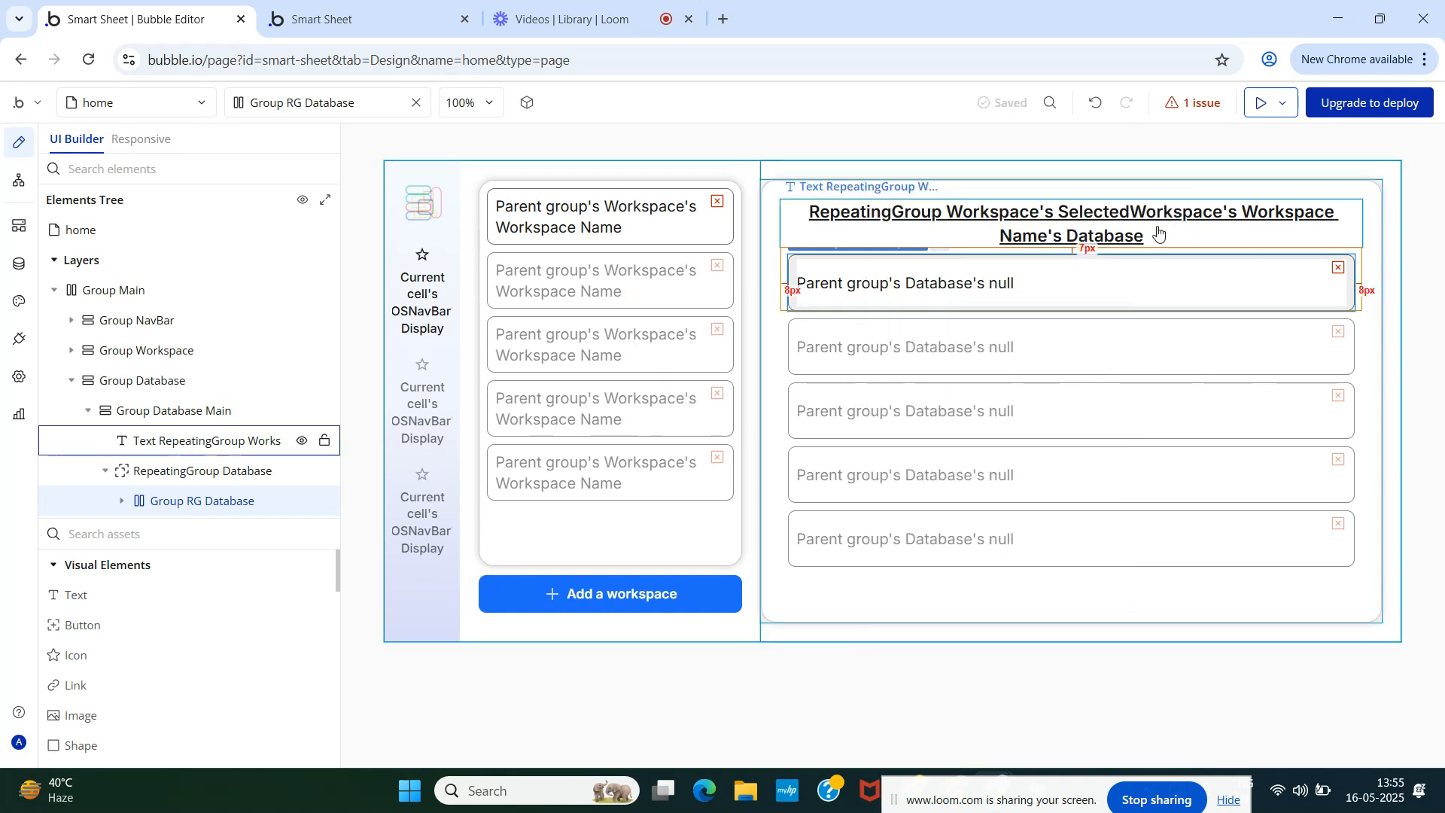
- Switch to the Smart Sheet preview showing the Ciphers's Database heading with an empty list
{"action": "left_click", "coordinate": [323, 19]}
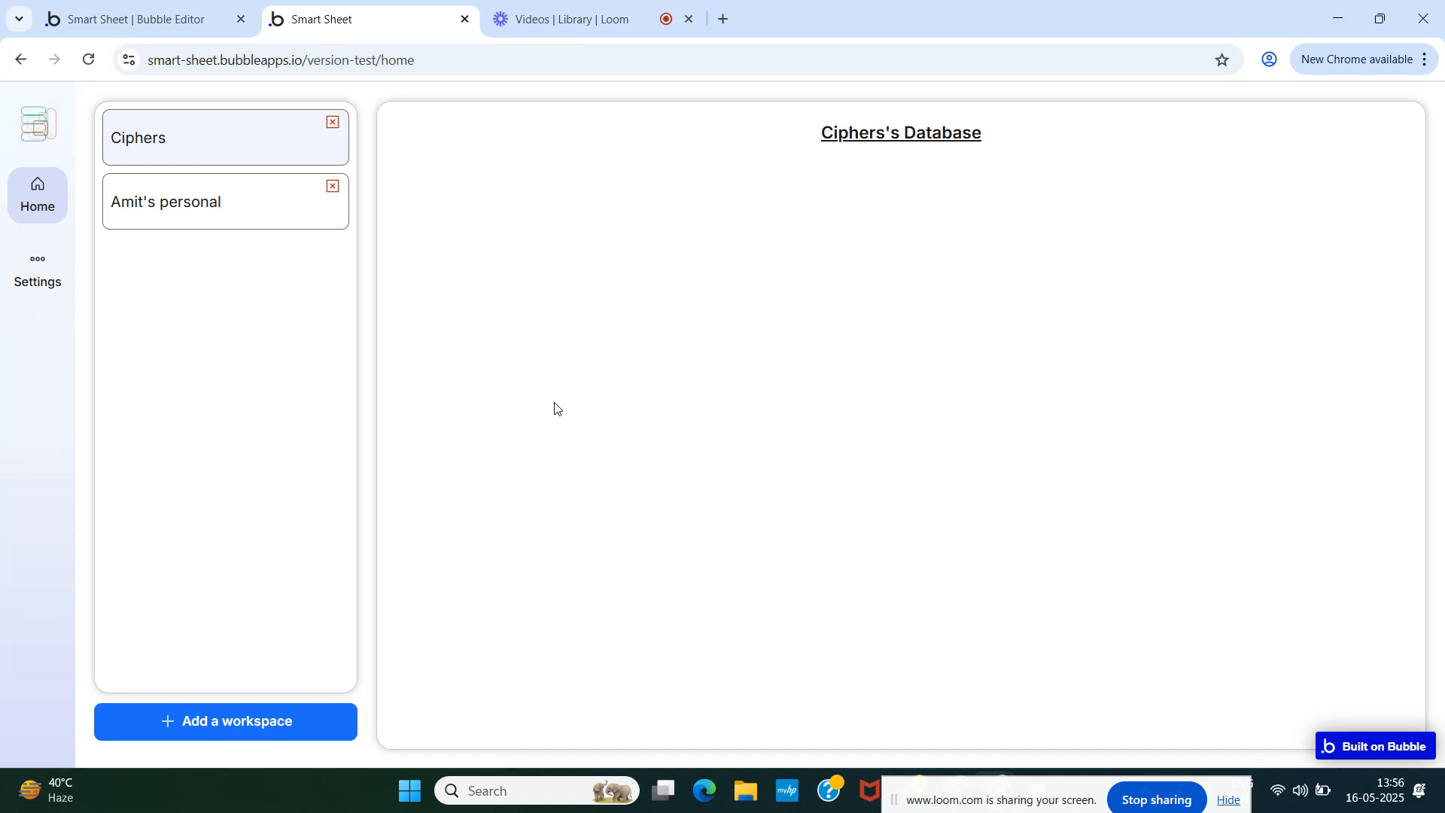
- Turn off fixed column count on RepeatingGroup Database and set minimum column width to 120
{"action": "left_click", "coordinate": [136, 13]}
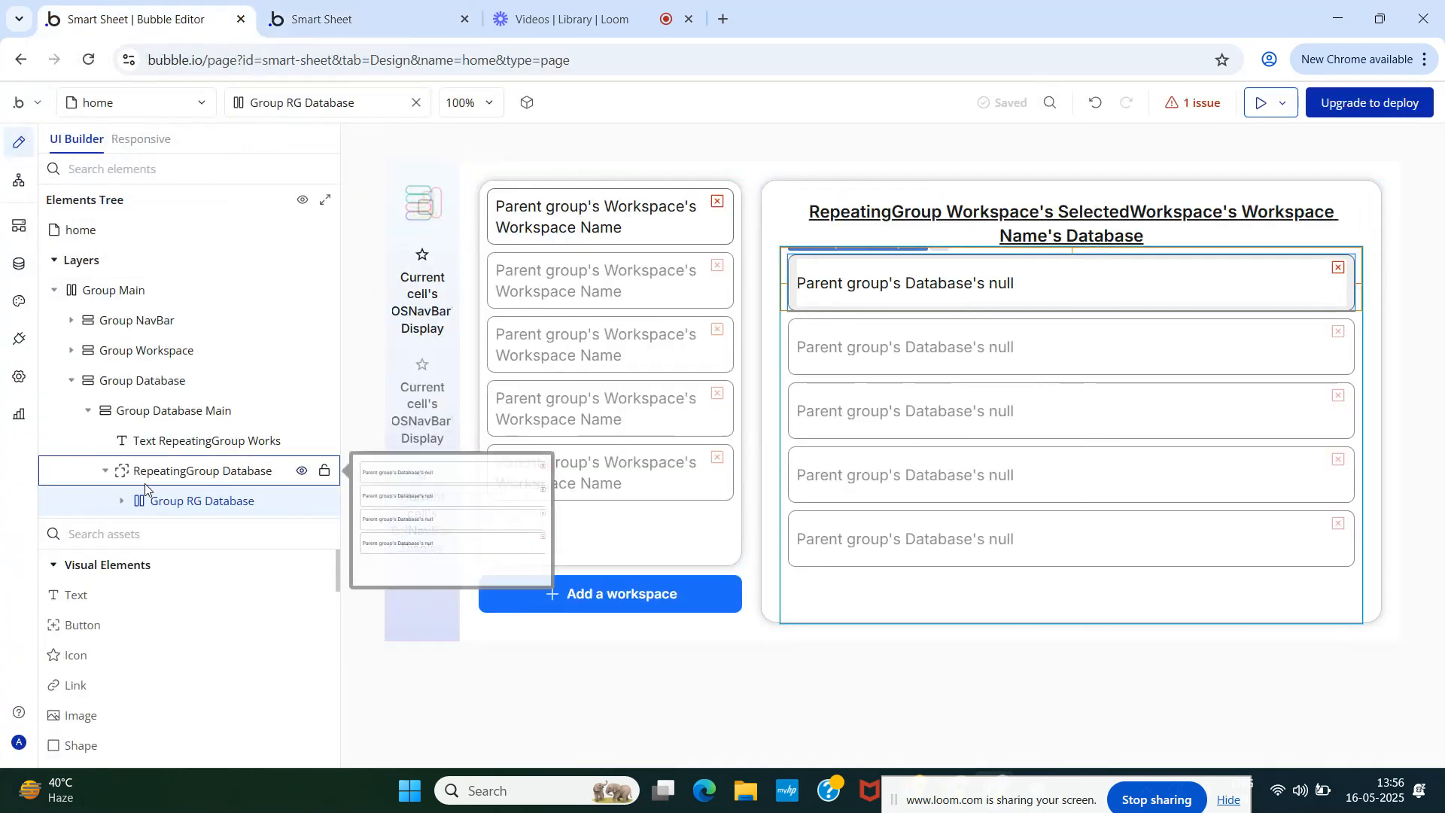
{"action": "double_click", "coordinate": [199, 472]}
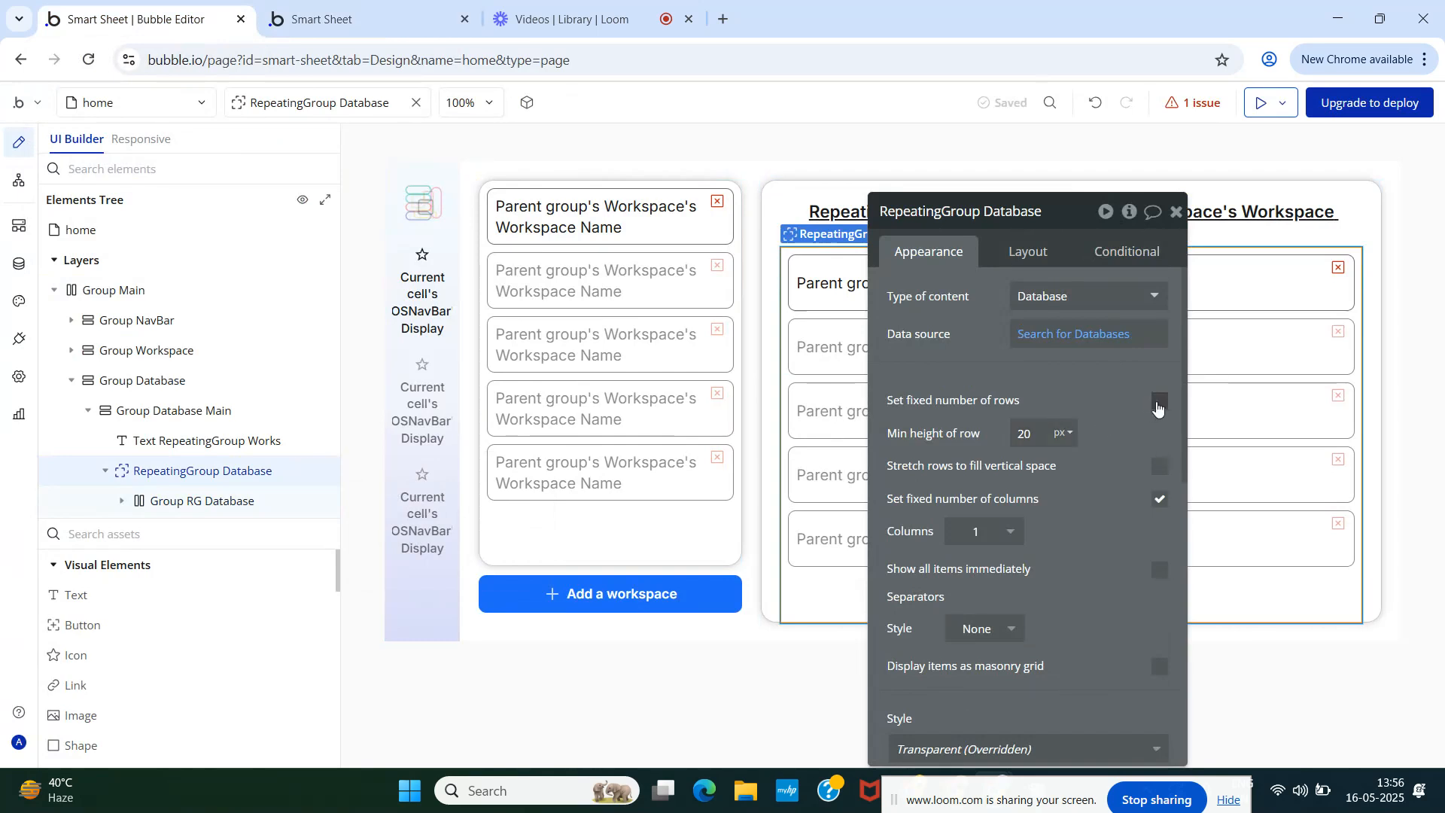
{"action": "left_click", "coordinate": [1159, 499]}
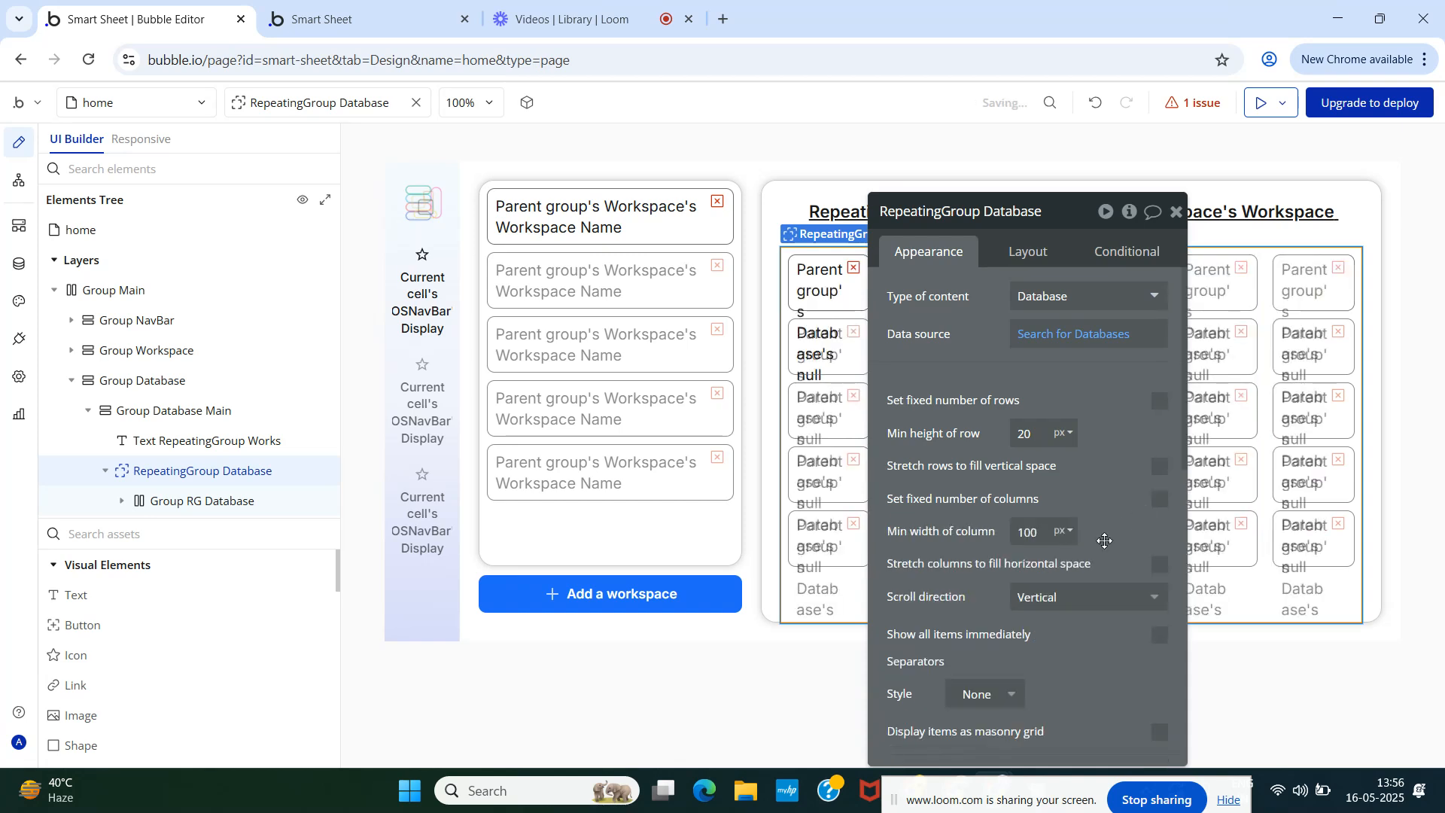
{"action": "left_click", "coordinate": [1037, 538]}
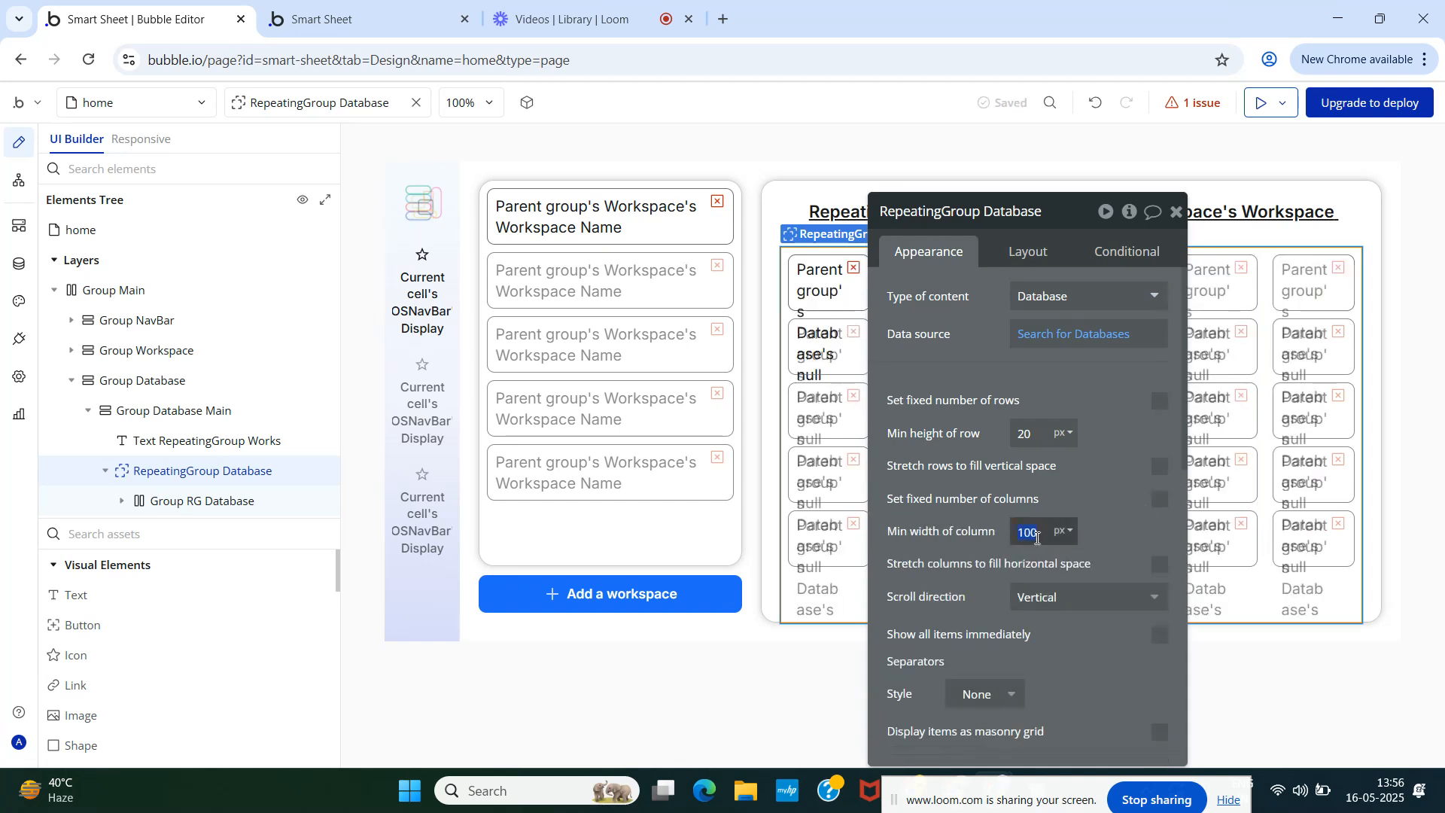
{"action": "type", "text": "60"}
{"action": "left_click", "coordinate": [1091, 490]}
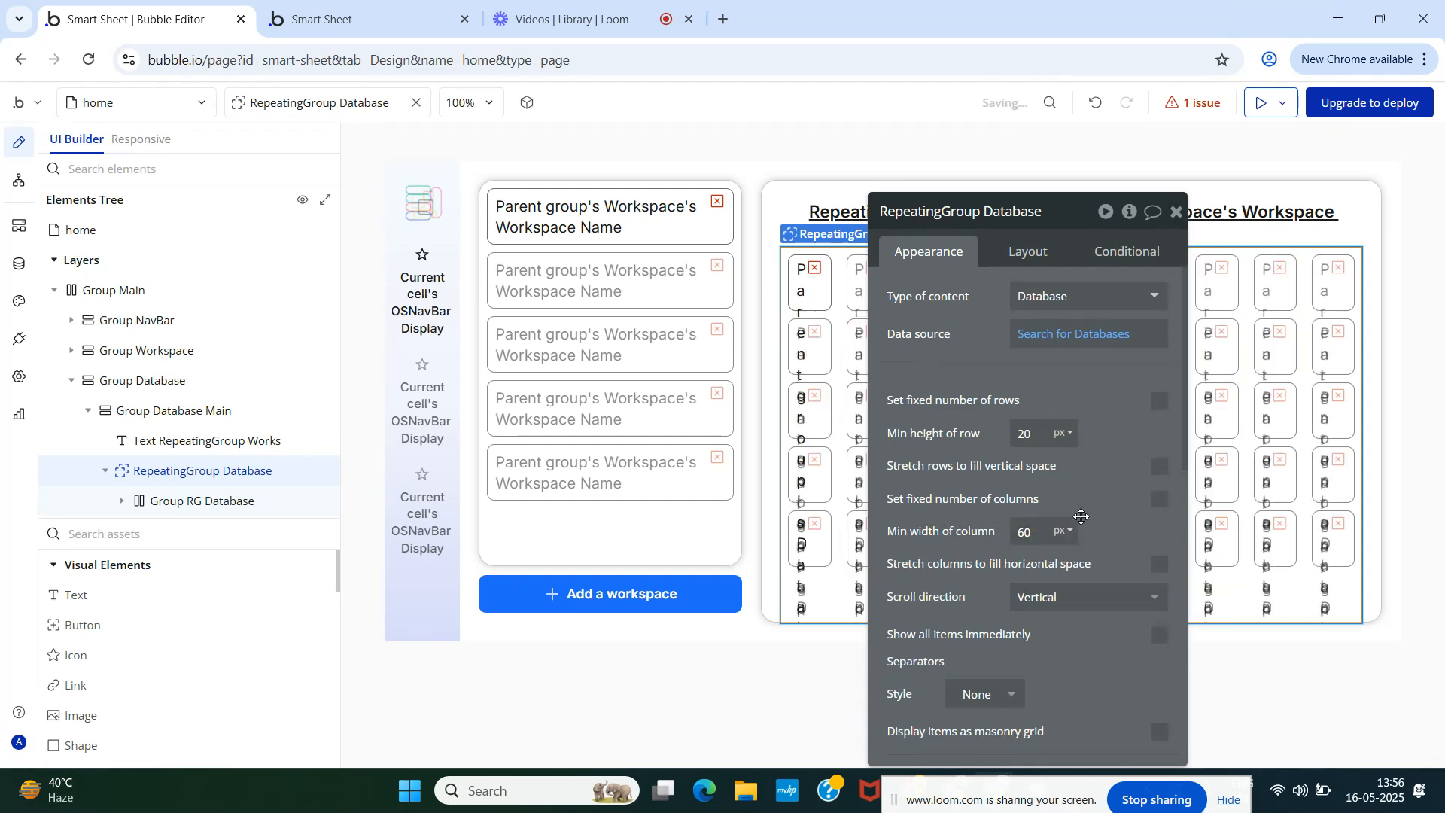
{"action": "left_click_drag", "start_coordinate": [1070, 492], "coordinate": [558, 392]}
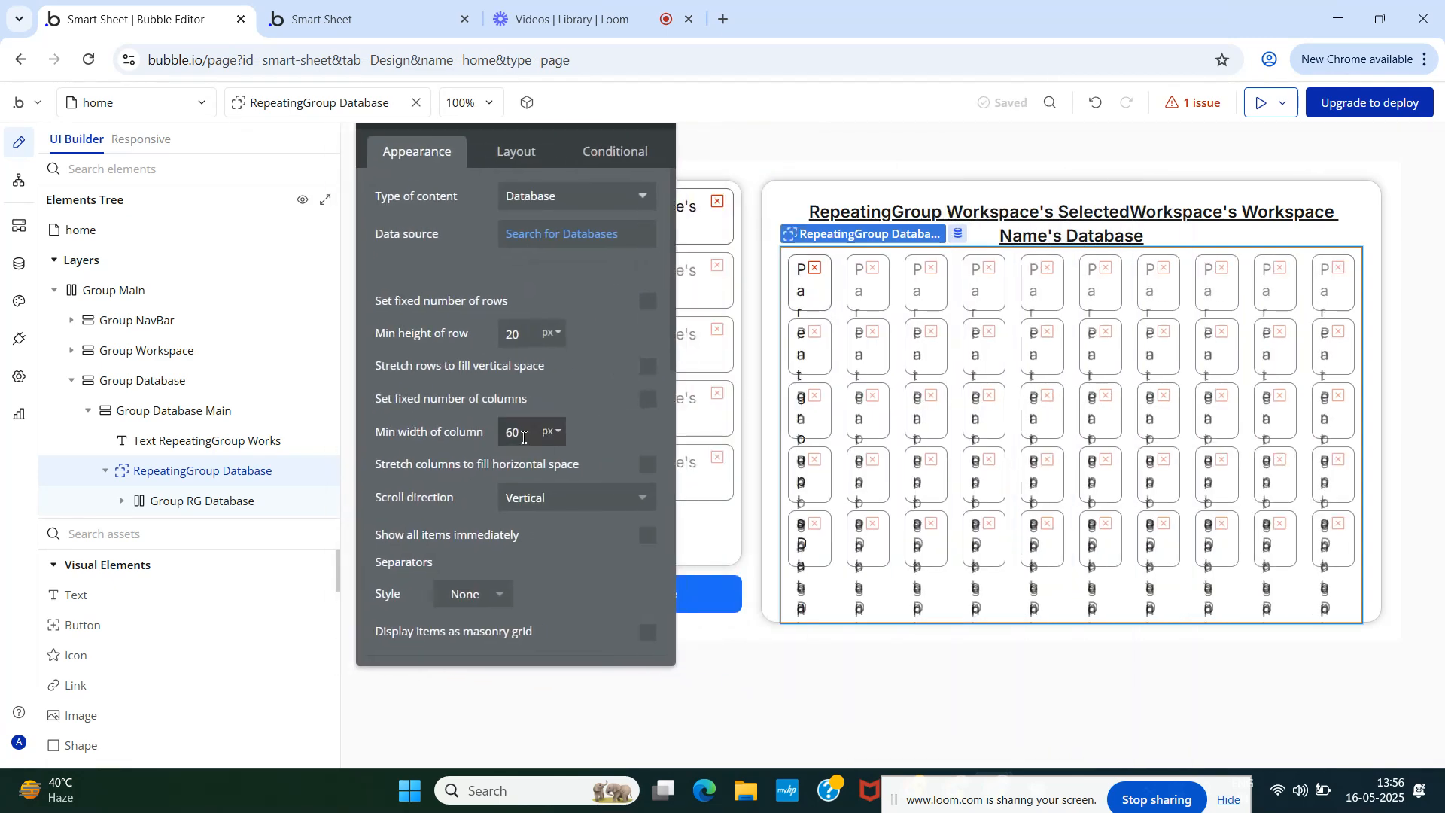
{"action": "type", "text": "120"}
{"action": "left_click", "coordinate": [572, 391]}
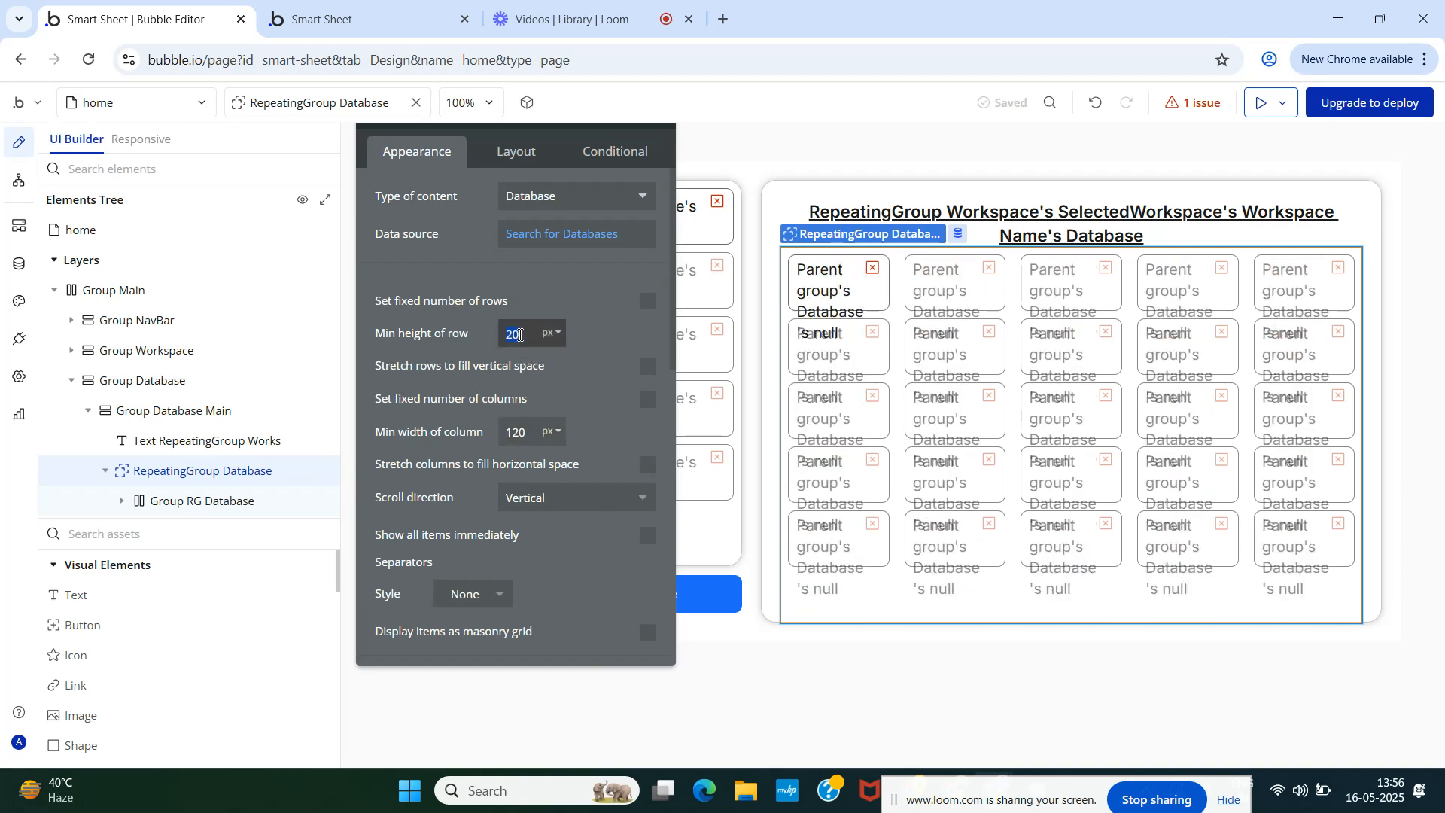
- Set the repeating group's minimum row height to 60 px
{"action": "type", "text": "40"}
{"action": "left_click", "coordinate": [572, 312]}
{"action": "left_click", "coordinate": [534, 336]}
{"action": "left_click", "coordinate": [594, 364]}
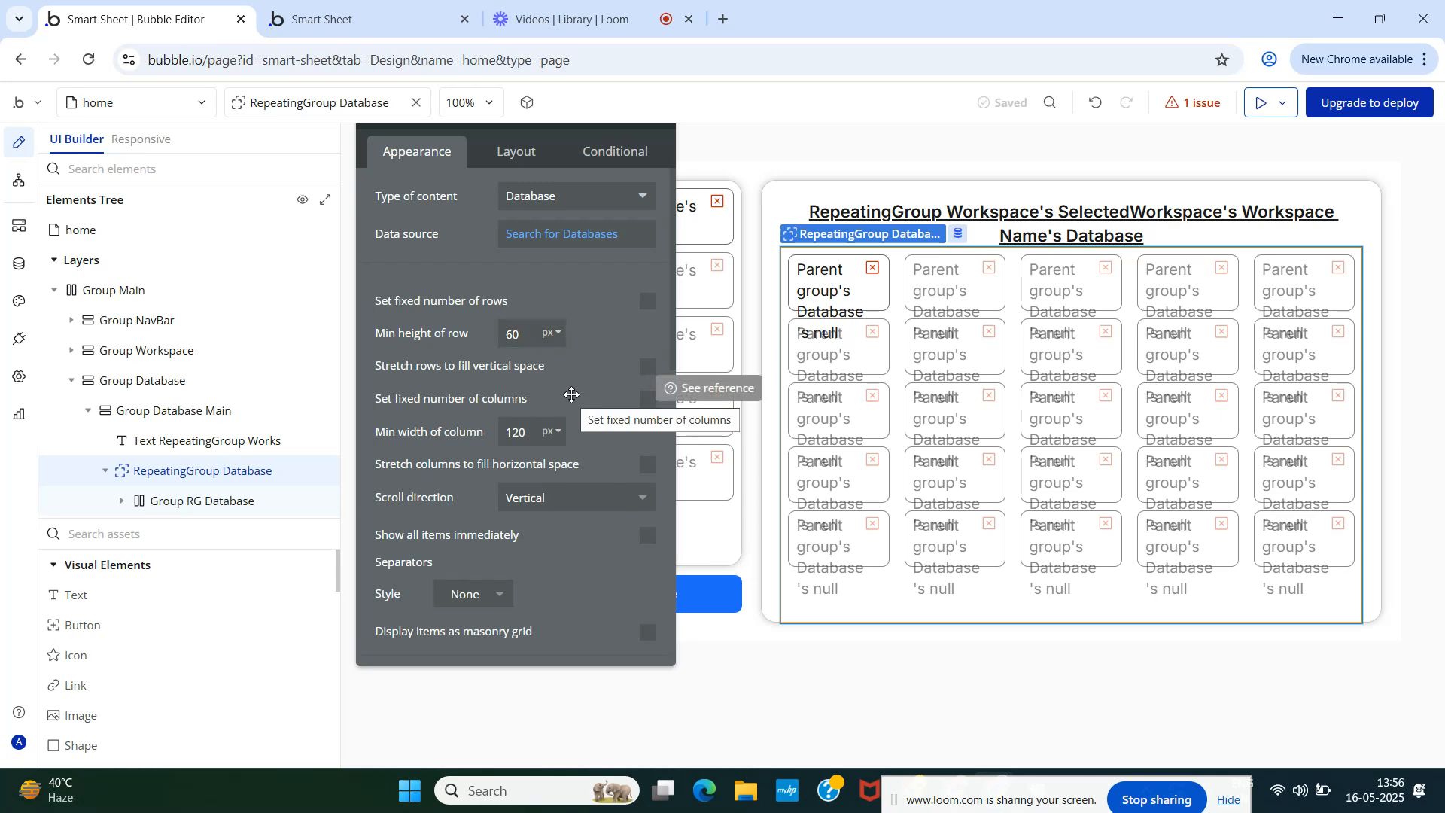
{"action": "left_click", "coordinate": [517, 151]}
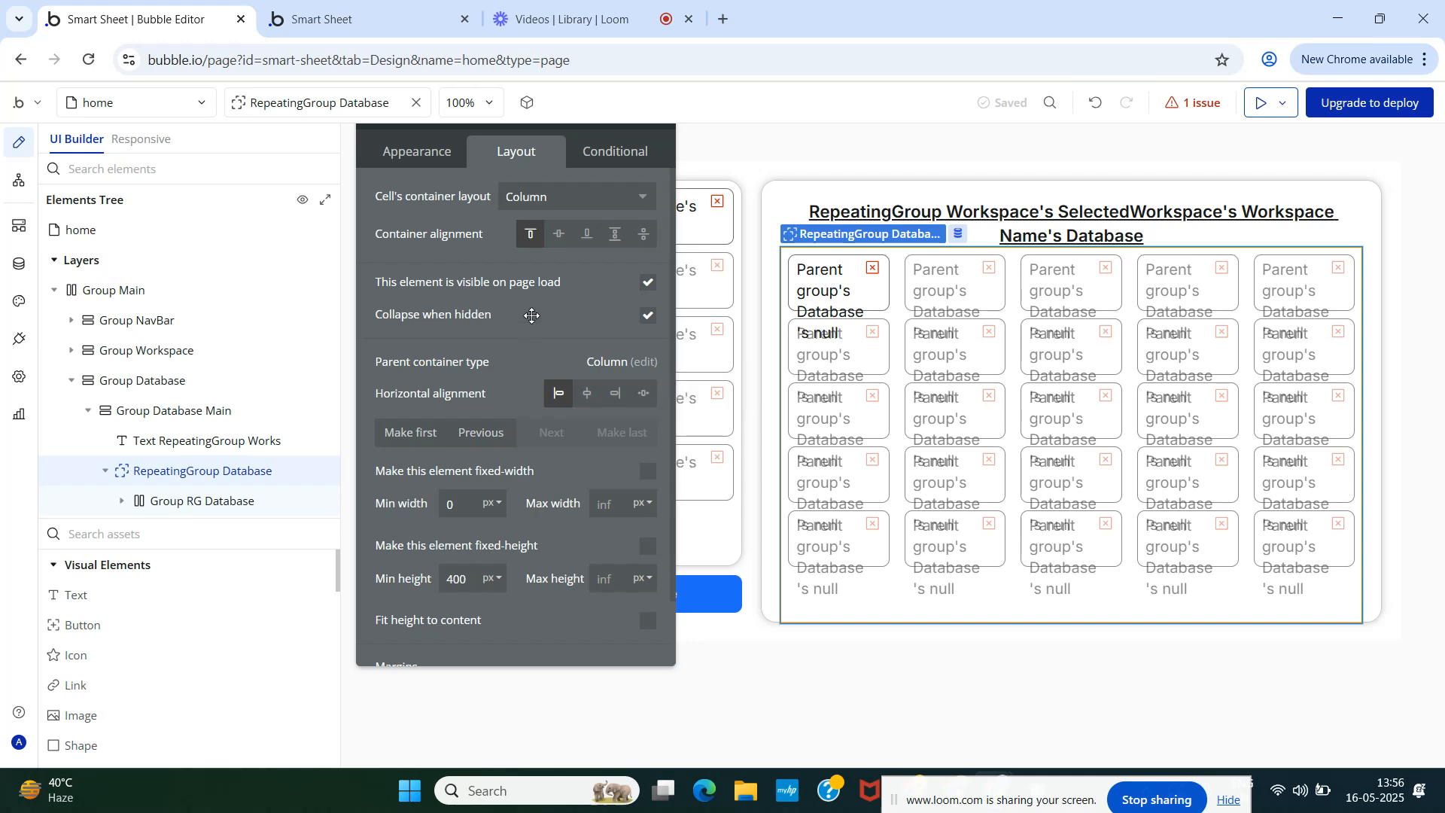
{"action": "left_click", "coordinate": [432, 157]}
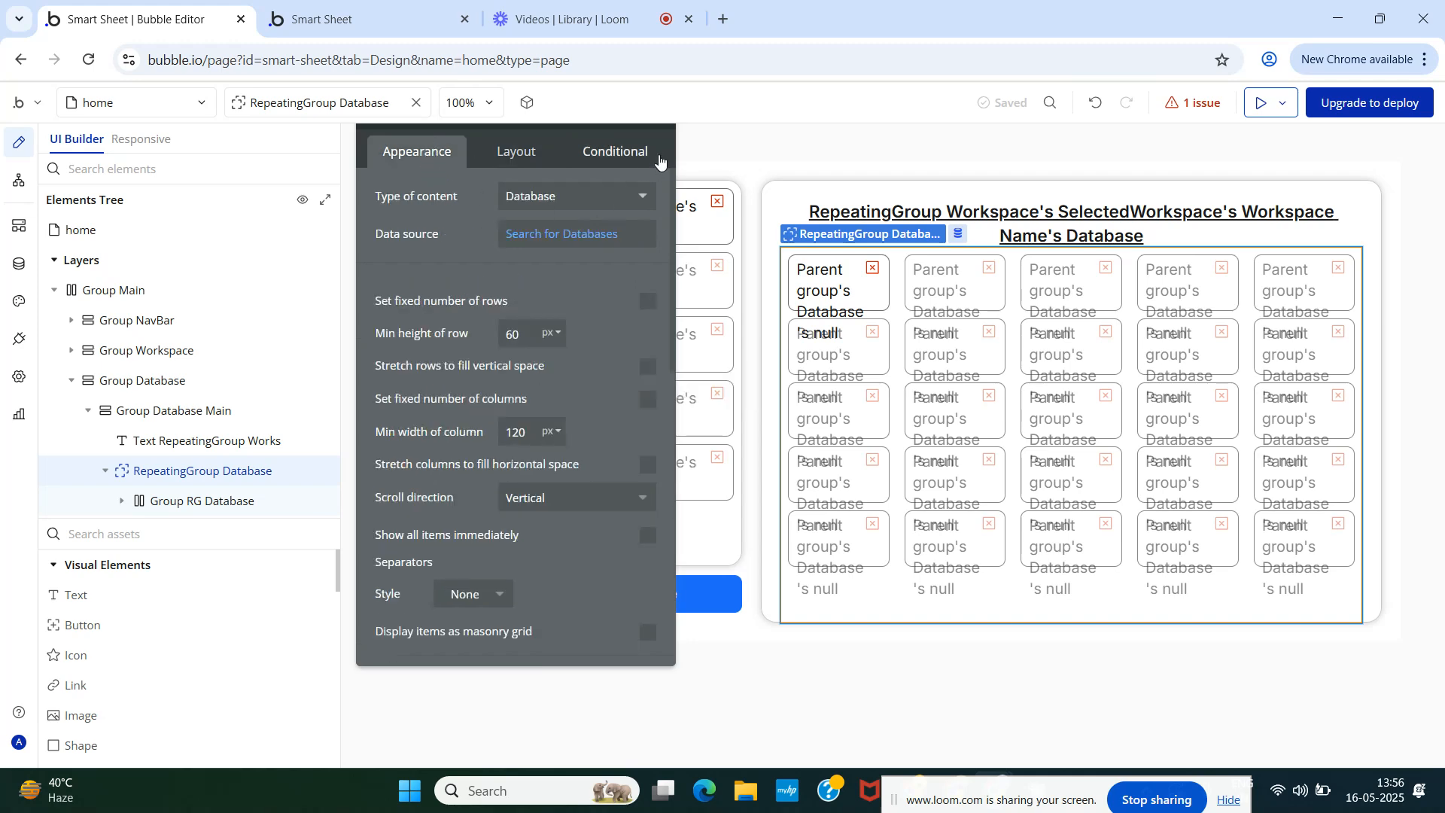
{"action": "left_click_drag", "start_coordinate": [596, 329], "coordinate": [595, 412]}
{"action": "left_click", "coordinate": [665, 196]}
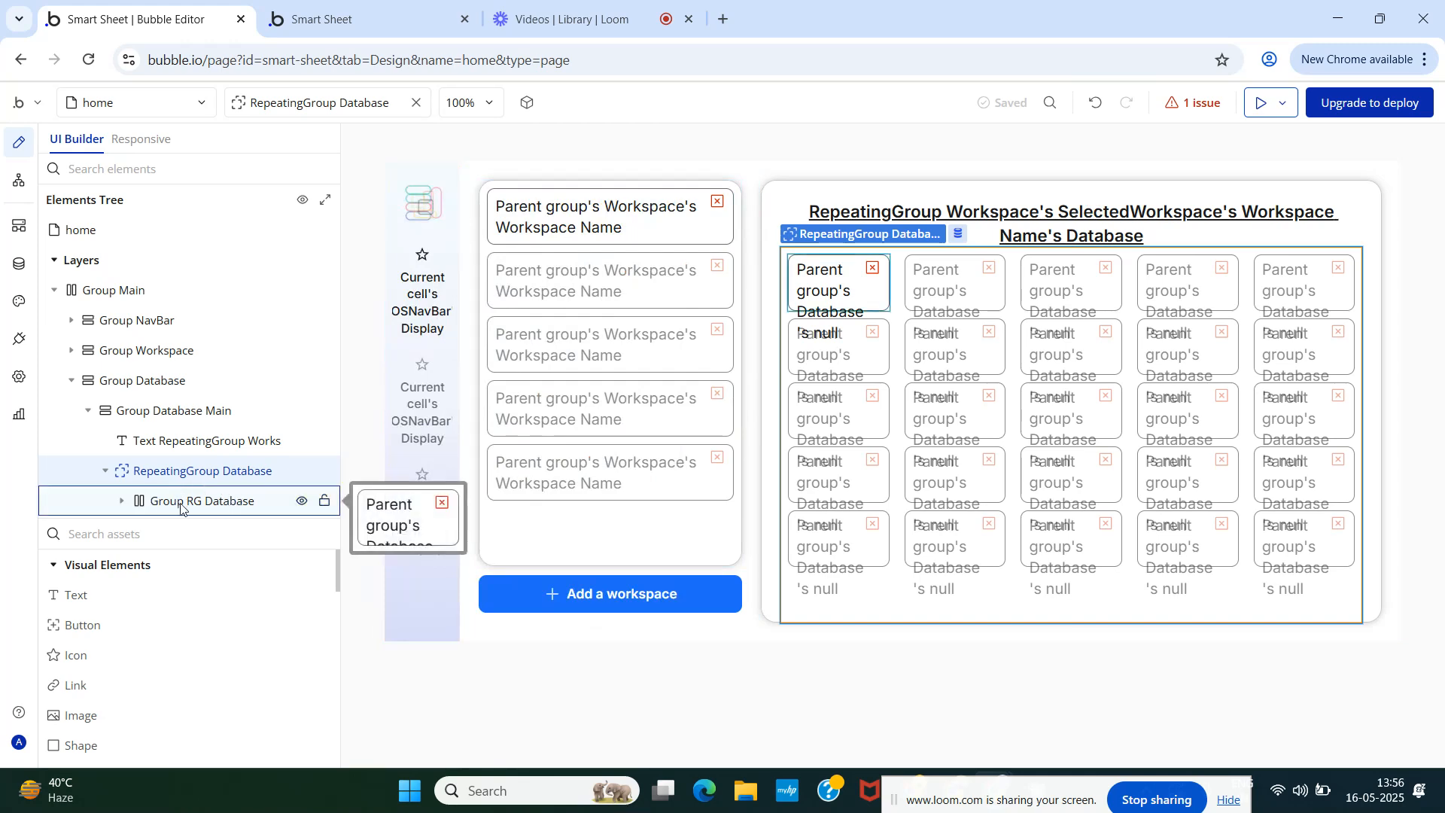
- Delete the Text RG Workspace element and drag a new Button into Group RG Database
{"action": "left_click", "coordinate": [124, 502]}
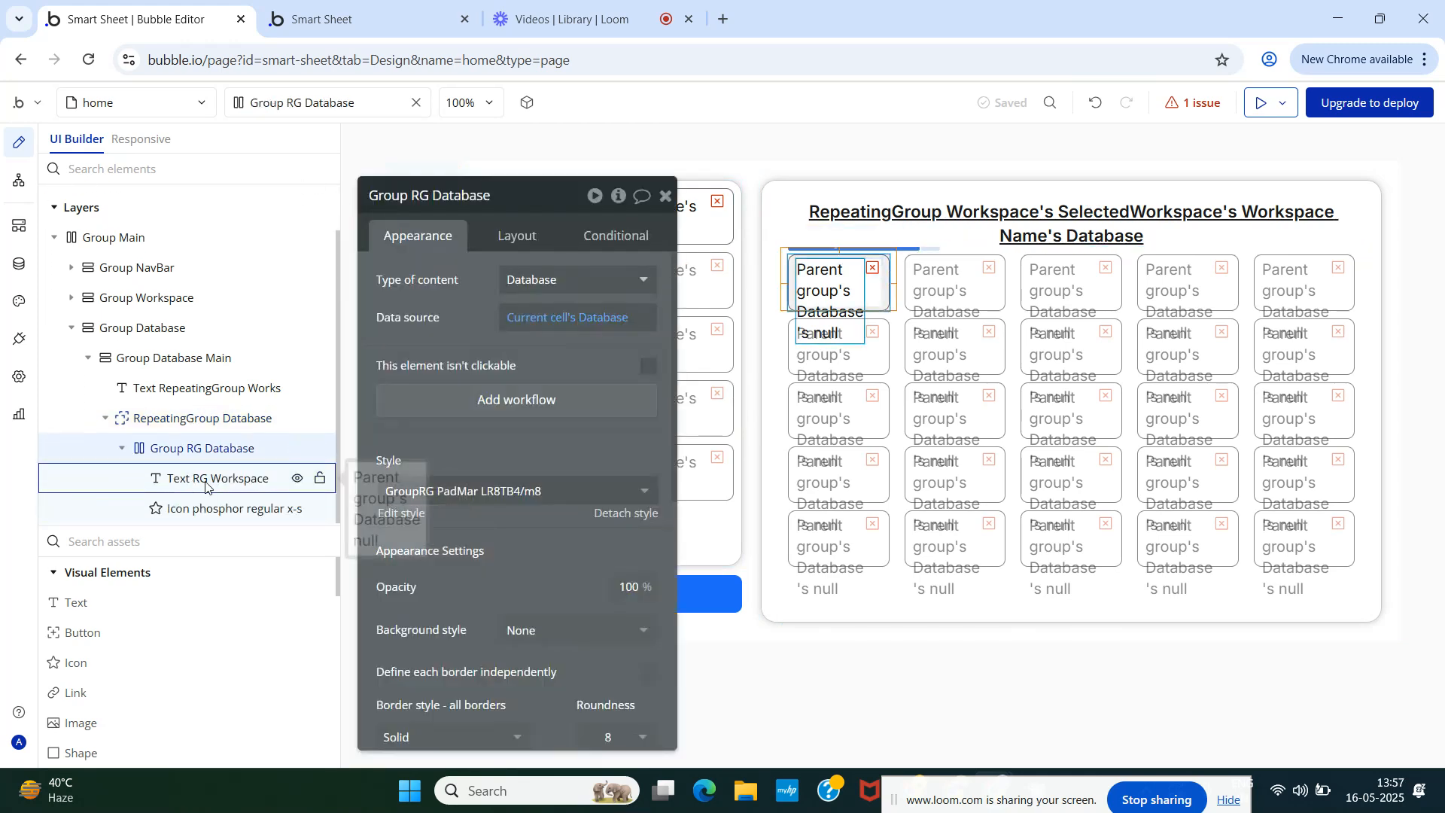
{"action": "left_click", "coordinate": [206, 487]}
{"action": "right_click", "coordinate": [205, 487]}
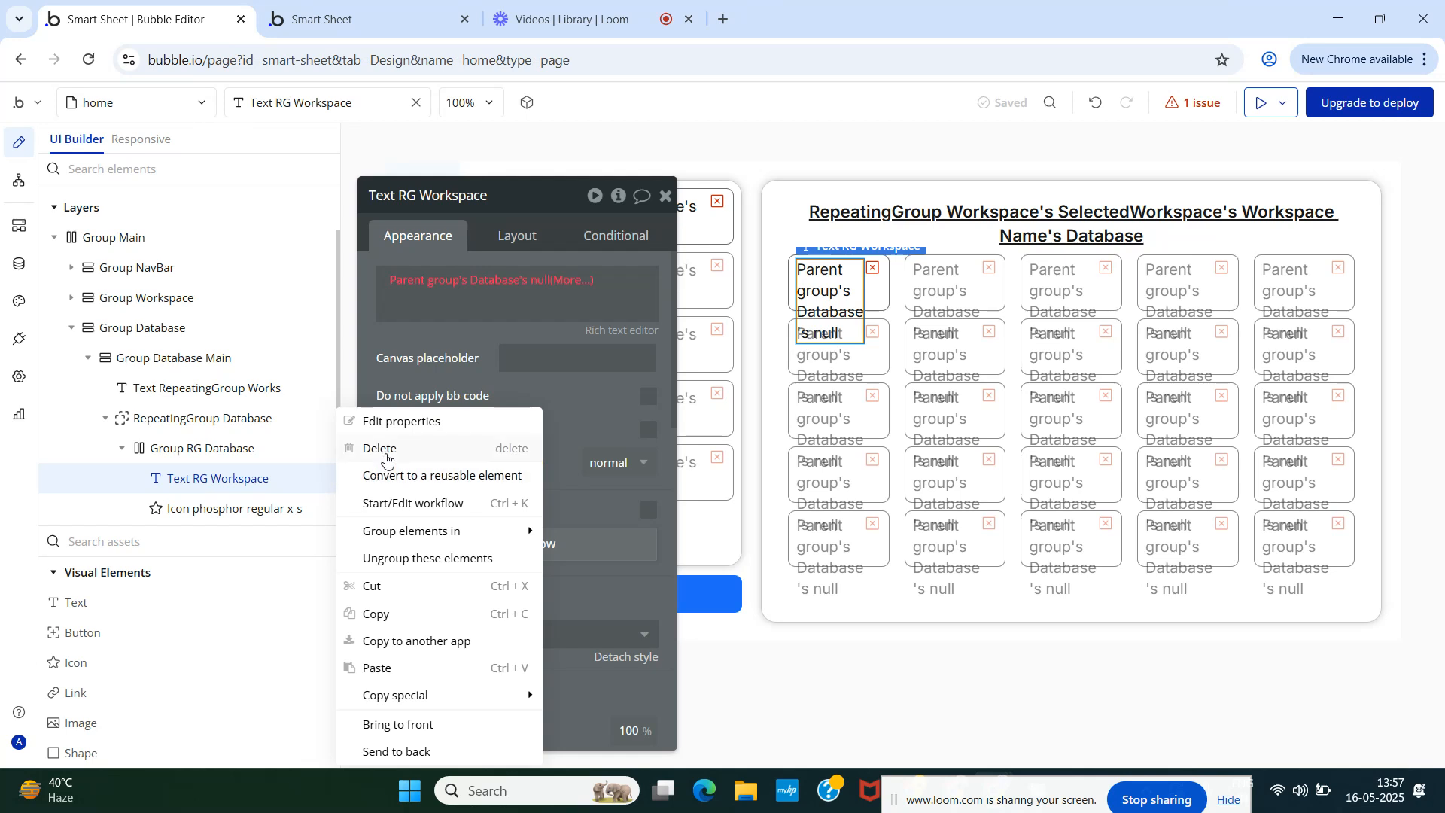
{"action": "left_click", "coordinate": [384, 448]}
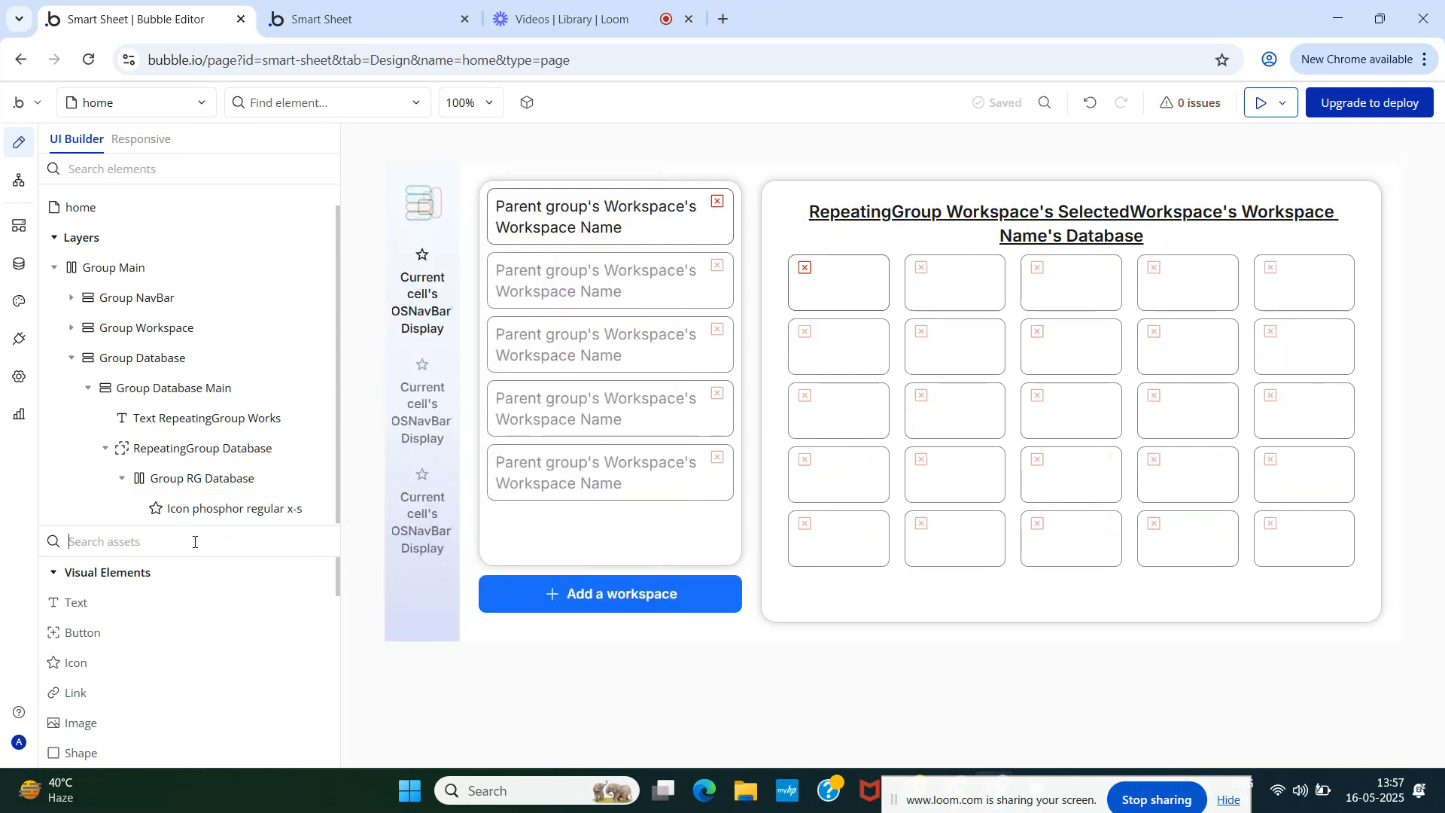
{"action": "type", "text": "bu"}
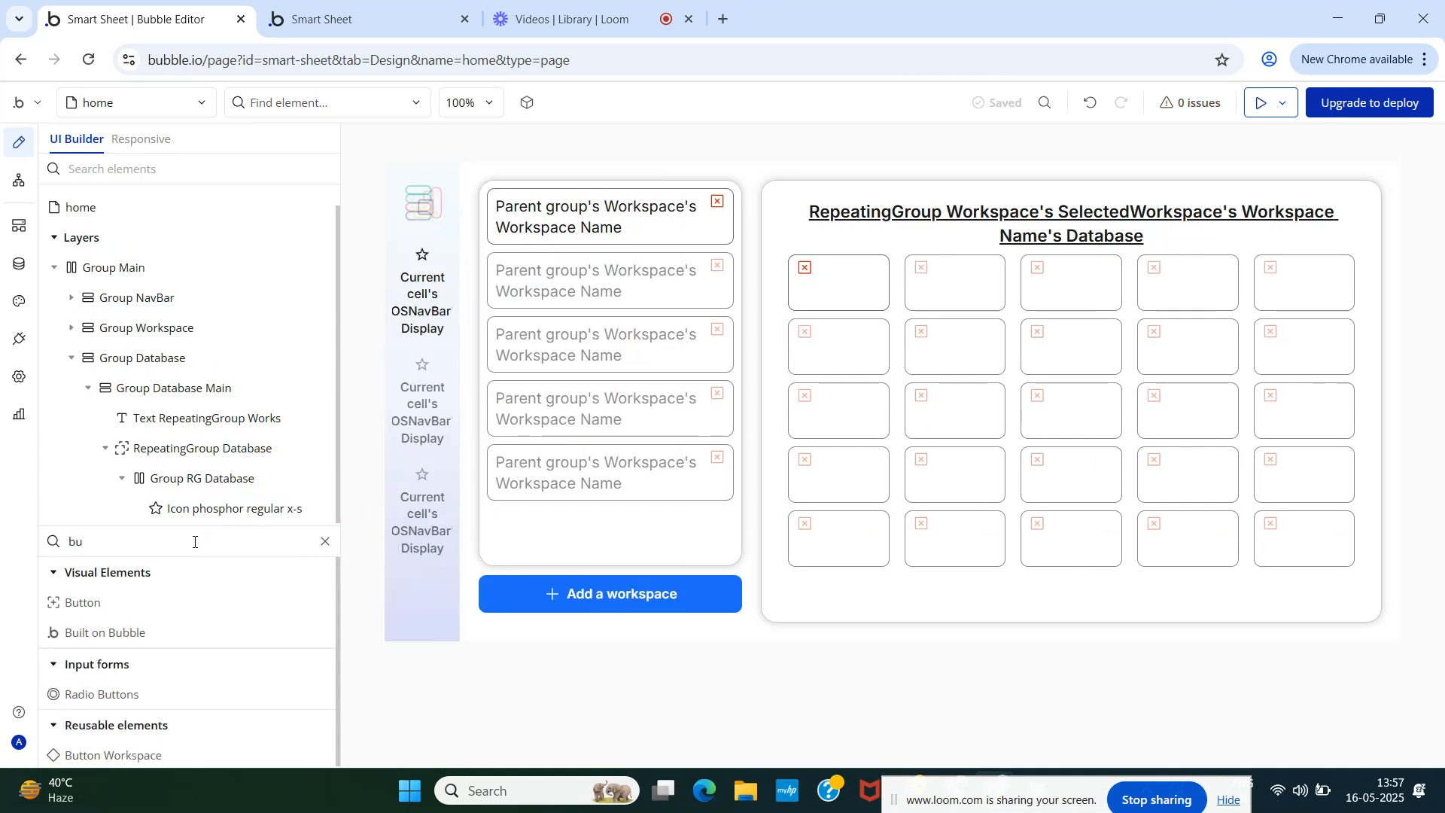
{"action": "left_click_drag", "start_coordinate": [97, 600], "coordinate": [181, 501]}
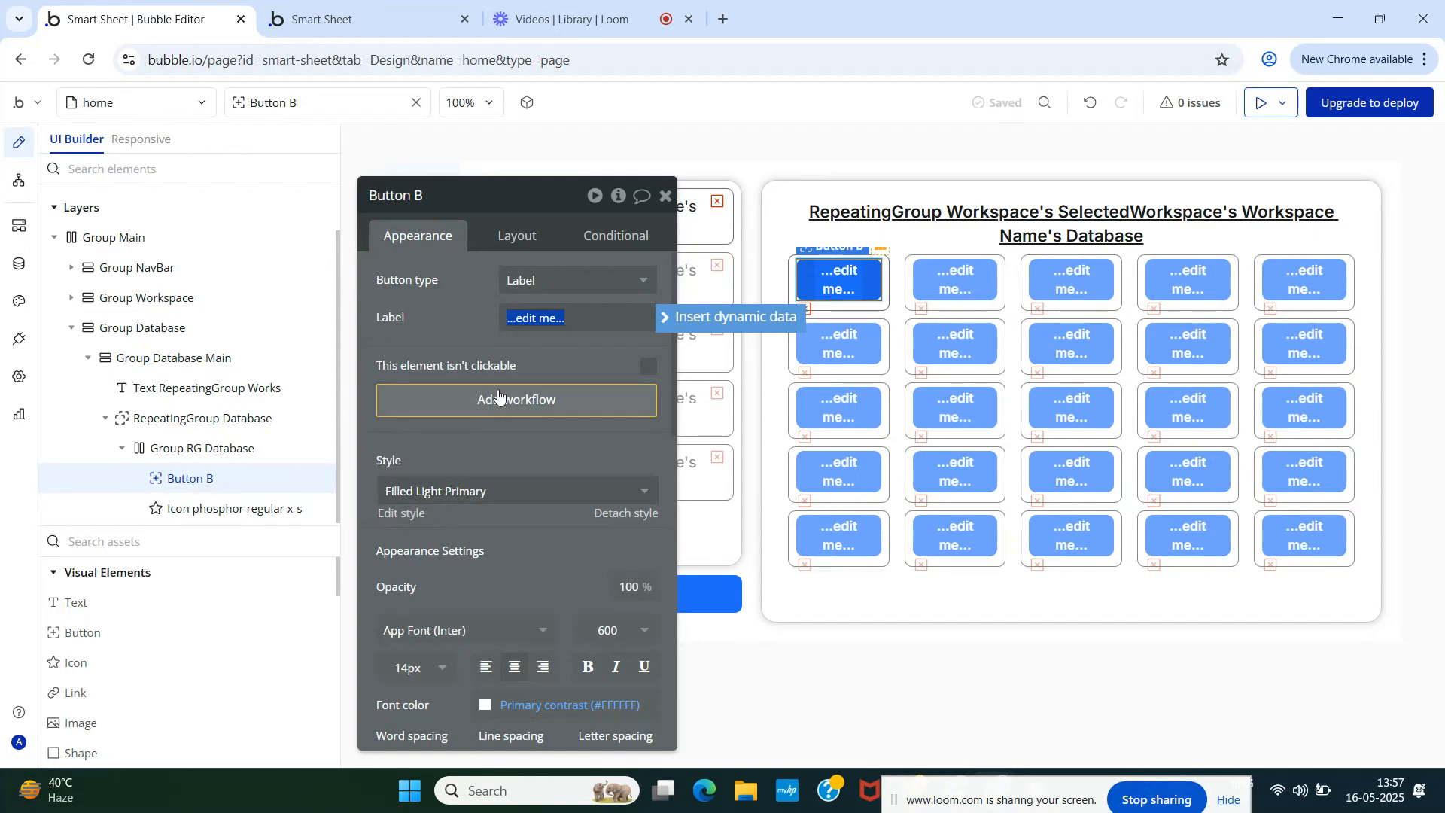
- Give the button the NavBarTabs style and the Icon and label type
{"action": "scroll", "coordinate": [493, 471], "scroll_direction": "down", "scroll_amount": 3}
{"action": "left_click", "coordinate": [474, 303]}
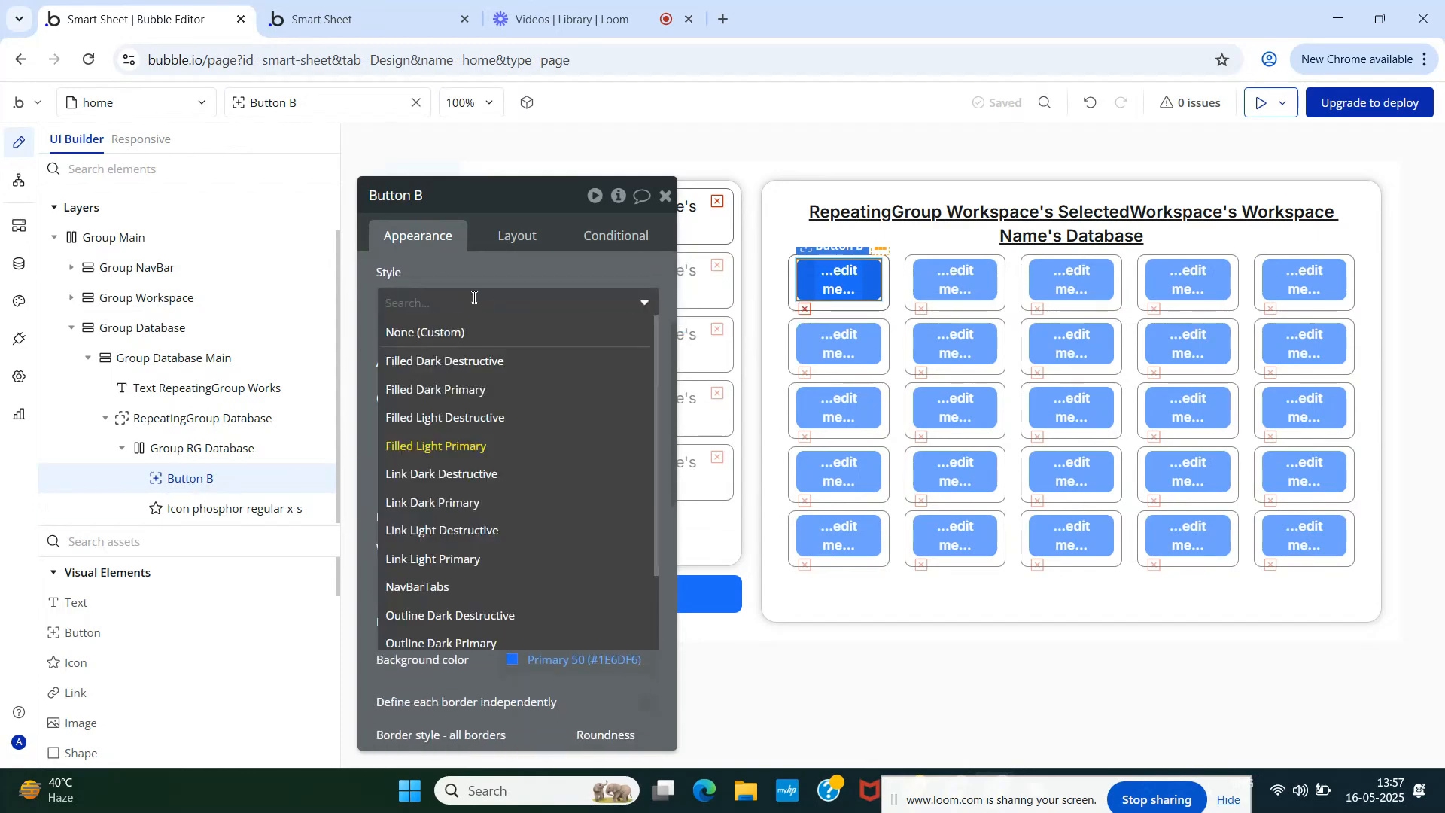
{"action": "scroll", "coordinate": [496, 480], "scroll_direction": "down", "scroll_amount": 2}
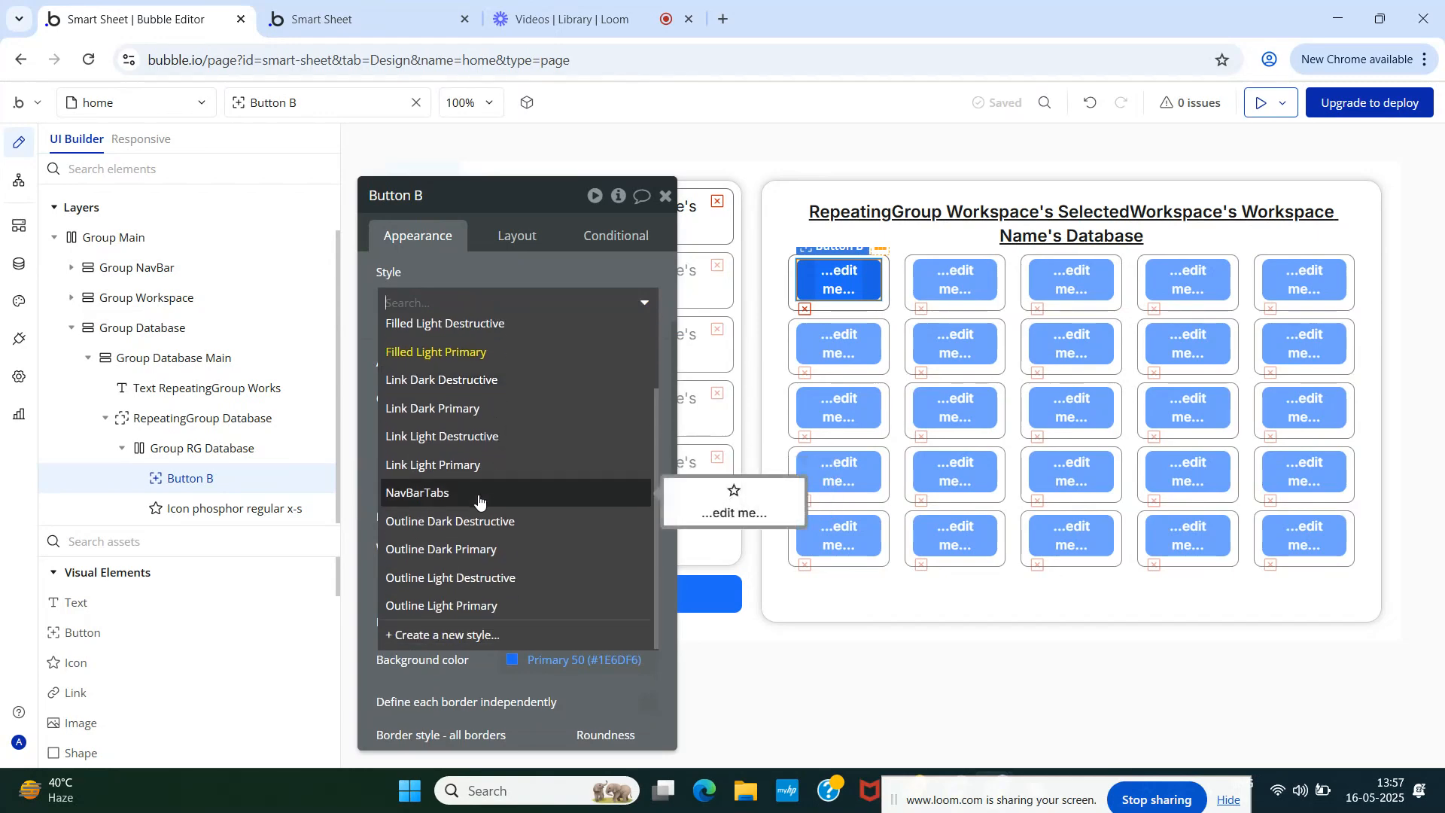
{"action": "left_click", "coordinate": [482, 497]}
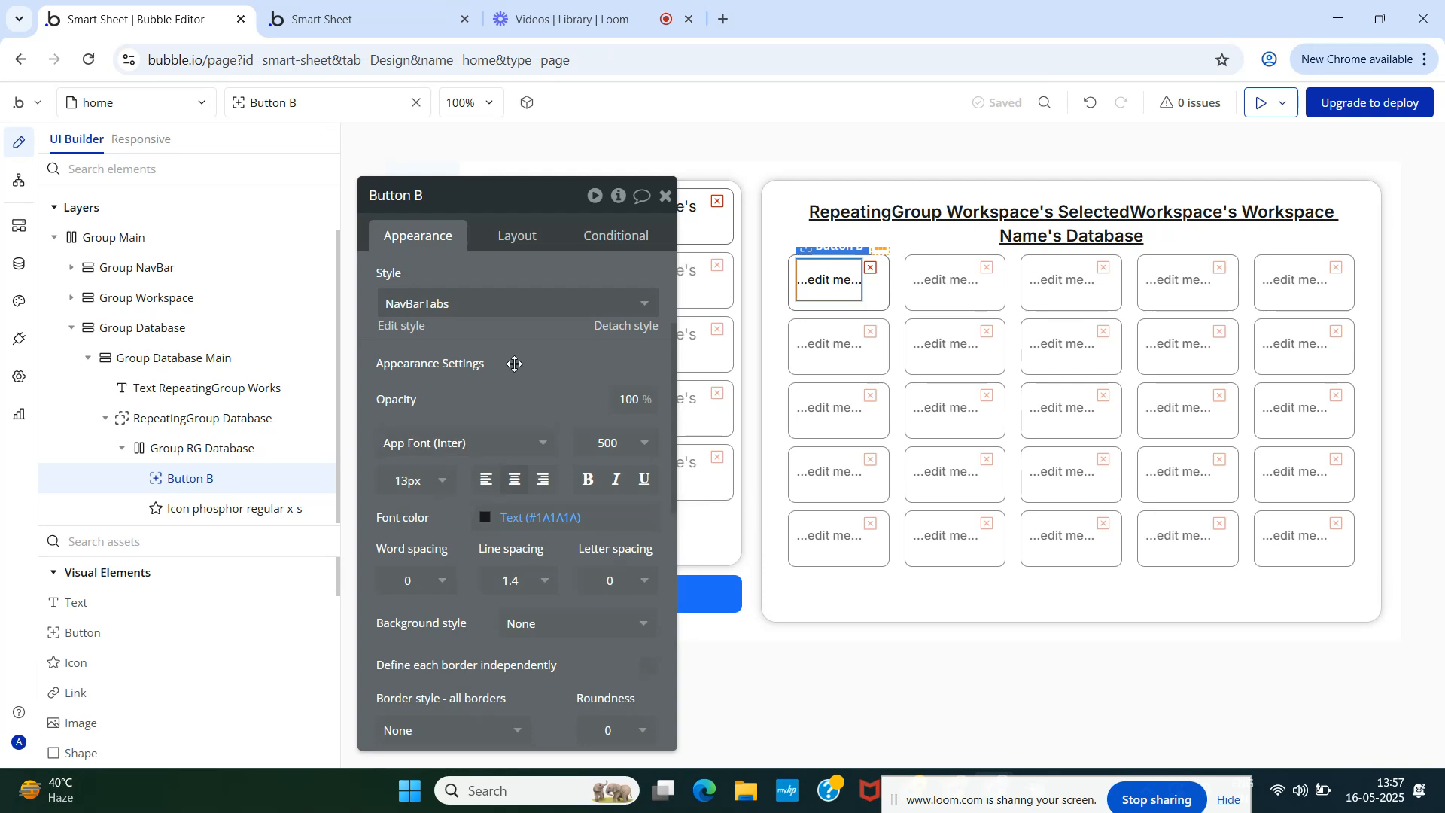
{"action": "scroll", "coordinate": [512, 387], "scroll_direction": "up", "scroll_amount": 3}
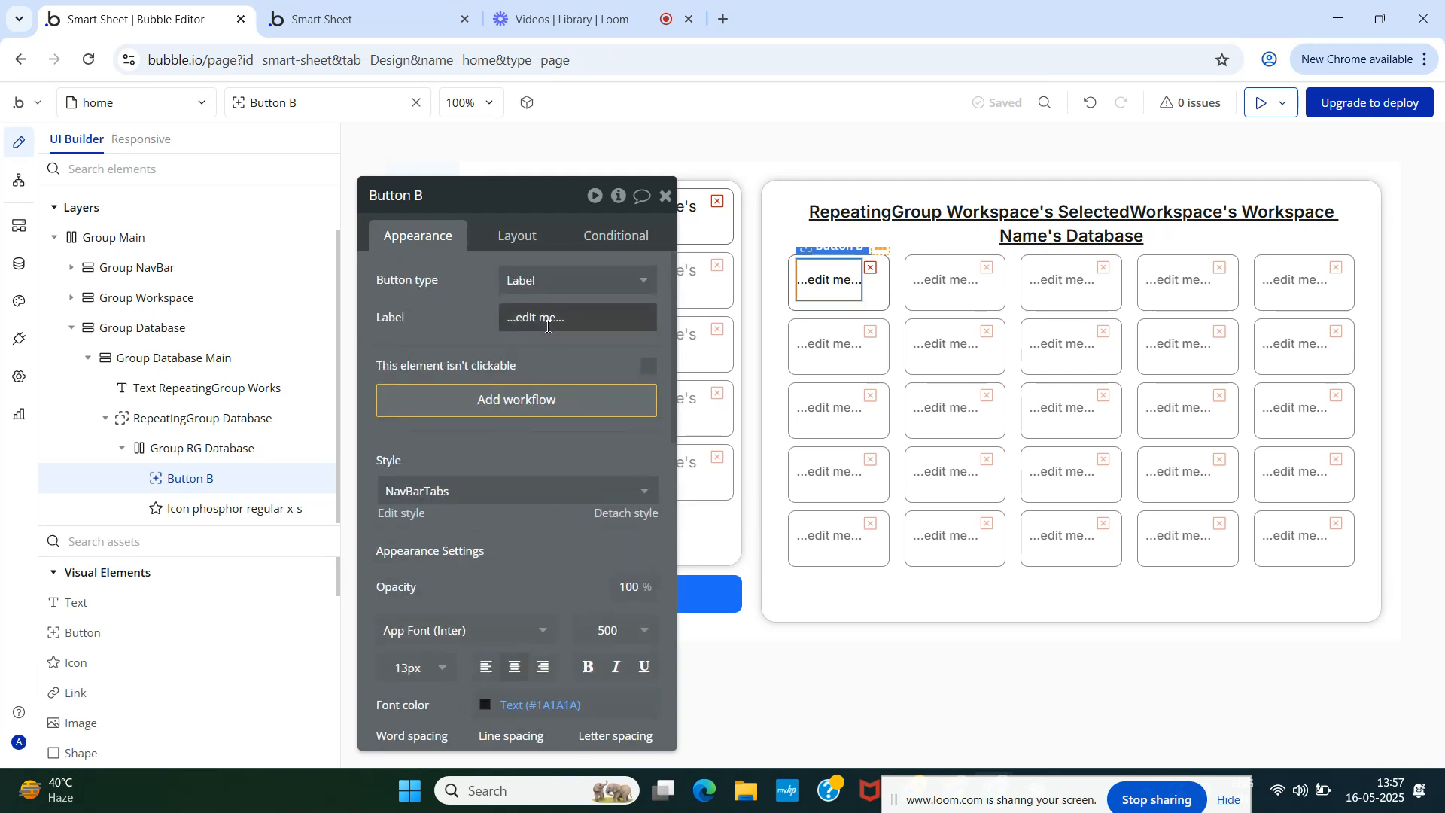
{"action": "left_click", "coordinate": [553, 282]}
{"action": "left_click", "coordinate": [548, 395]}
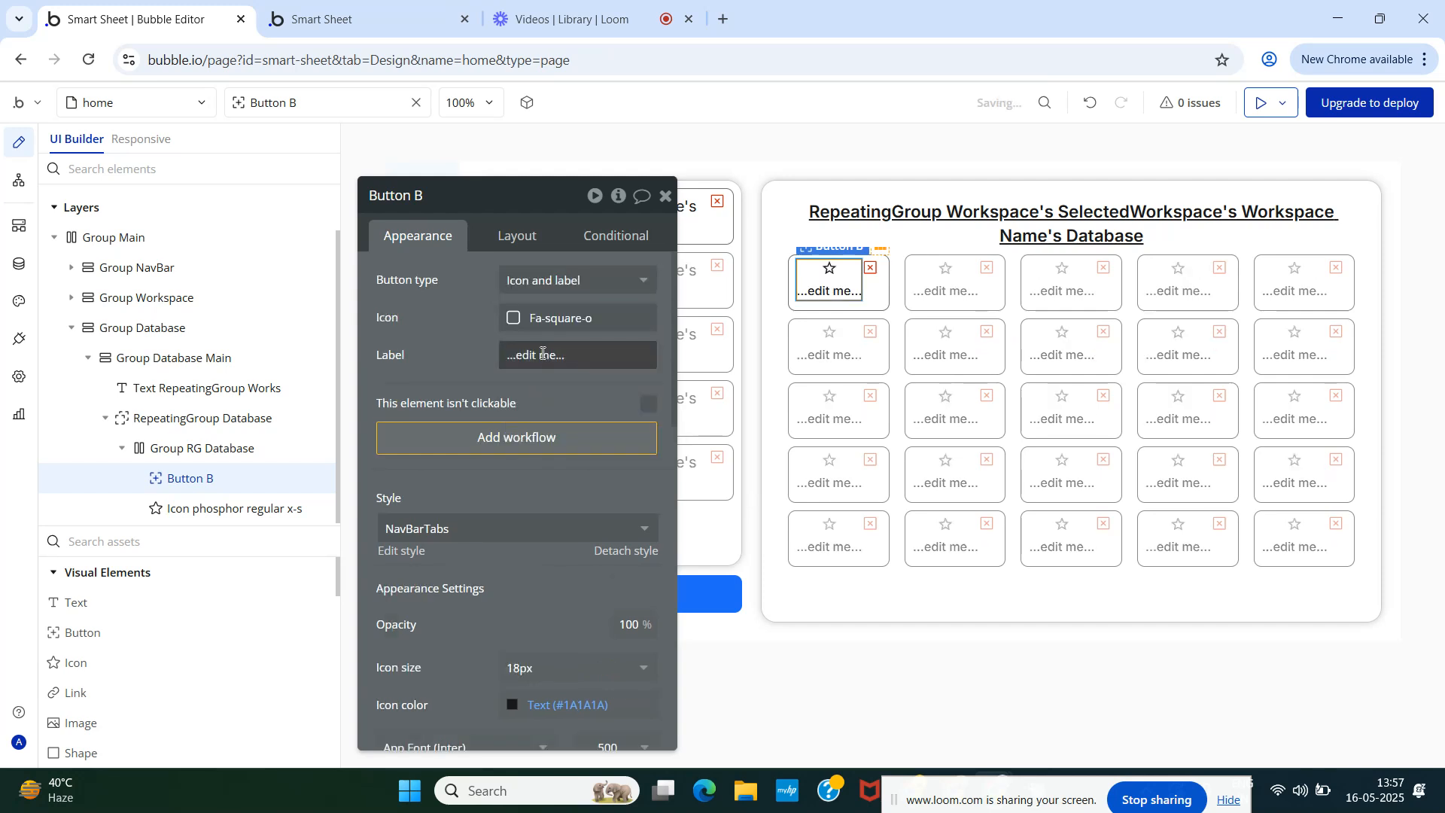
- Set the button label to Parent group's Database's Database Name
{"action": "triple_click", "coordinate": [518, 357]}
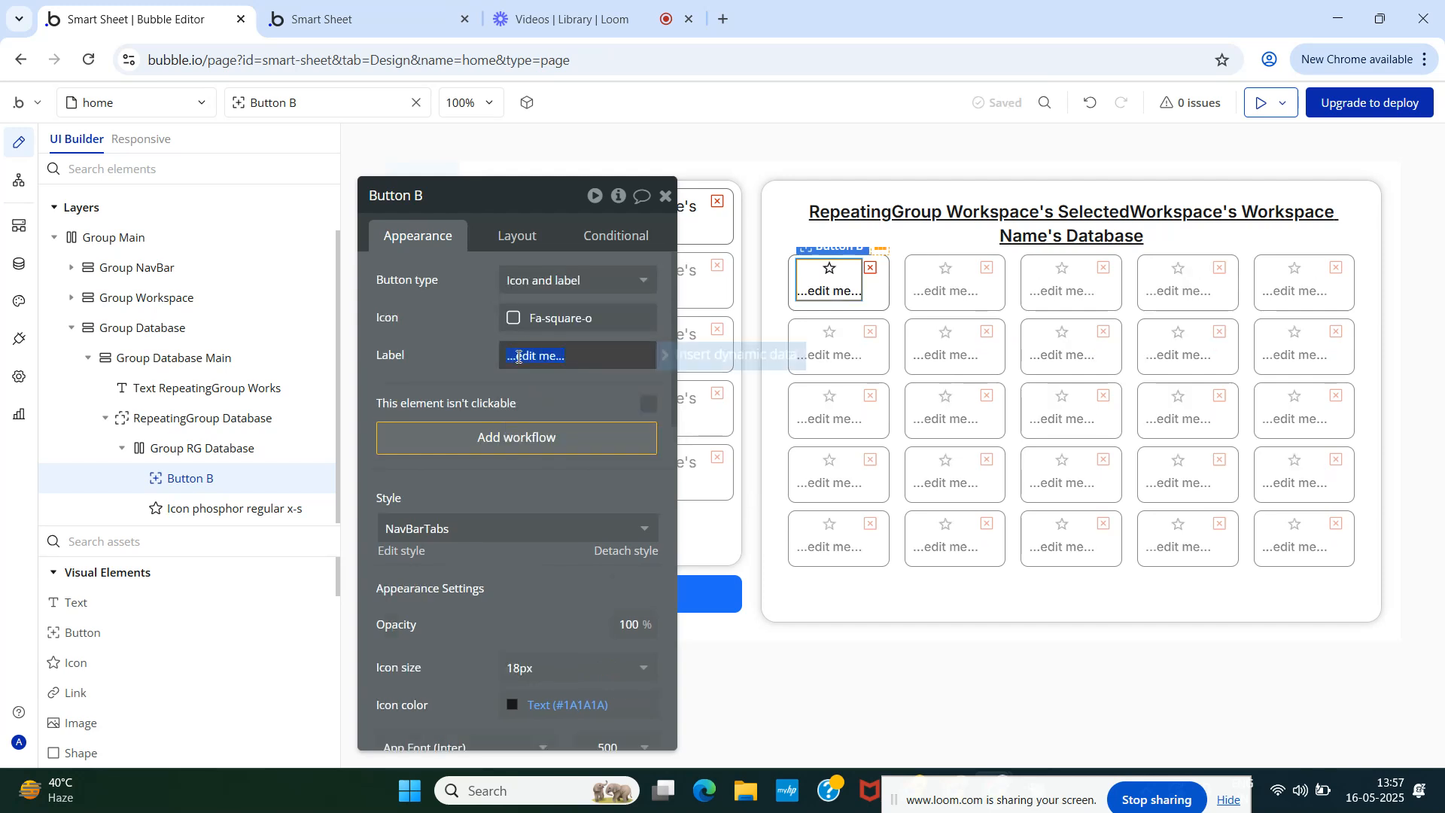
{"action": "left_click", "coordinate": [680, 361]}
{"action": "left_click", "coordinate": [630, 404]}
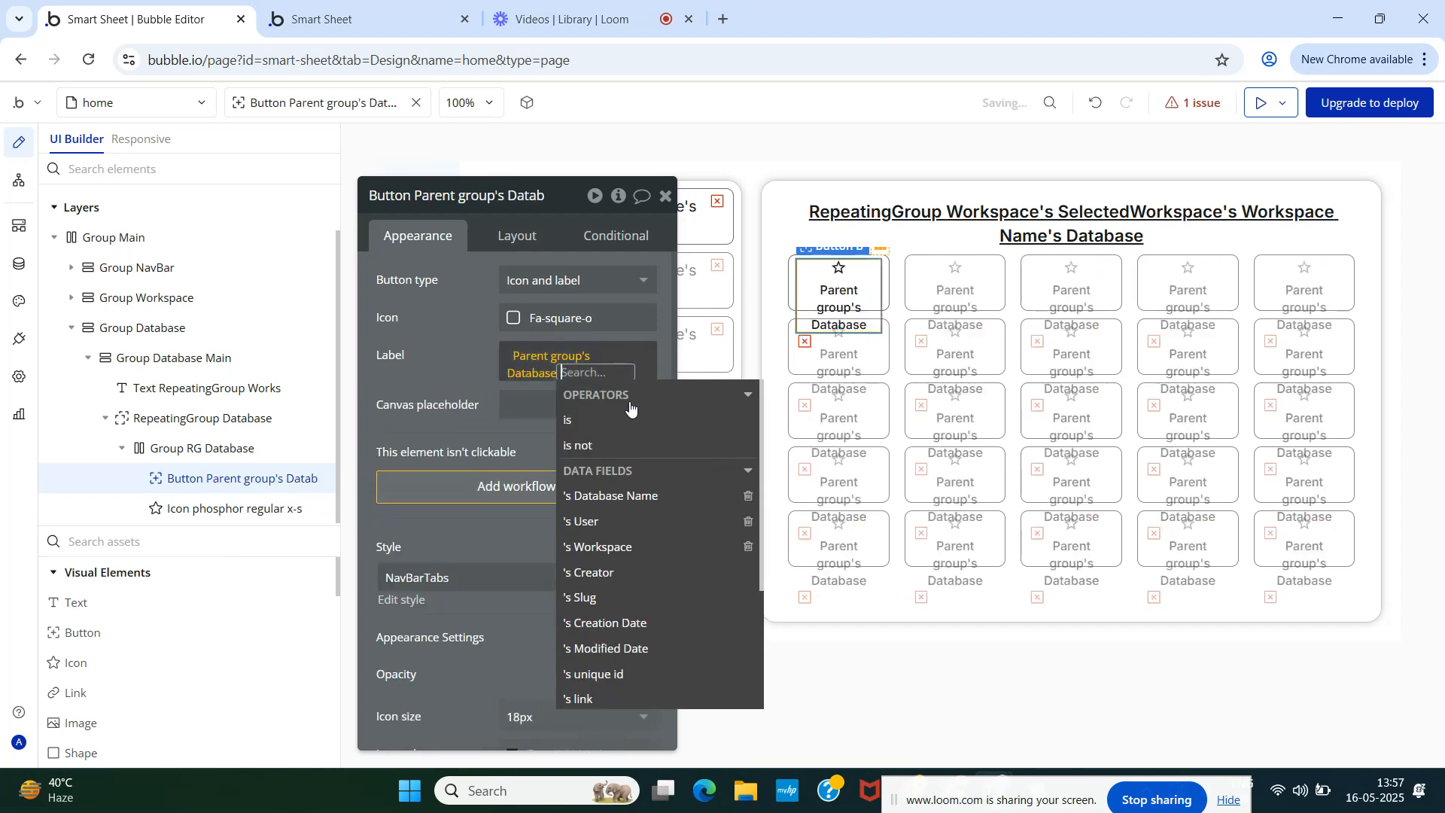
{"action": "left_click", "coordinate": [652, 497]}
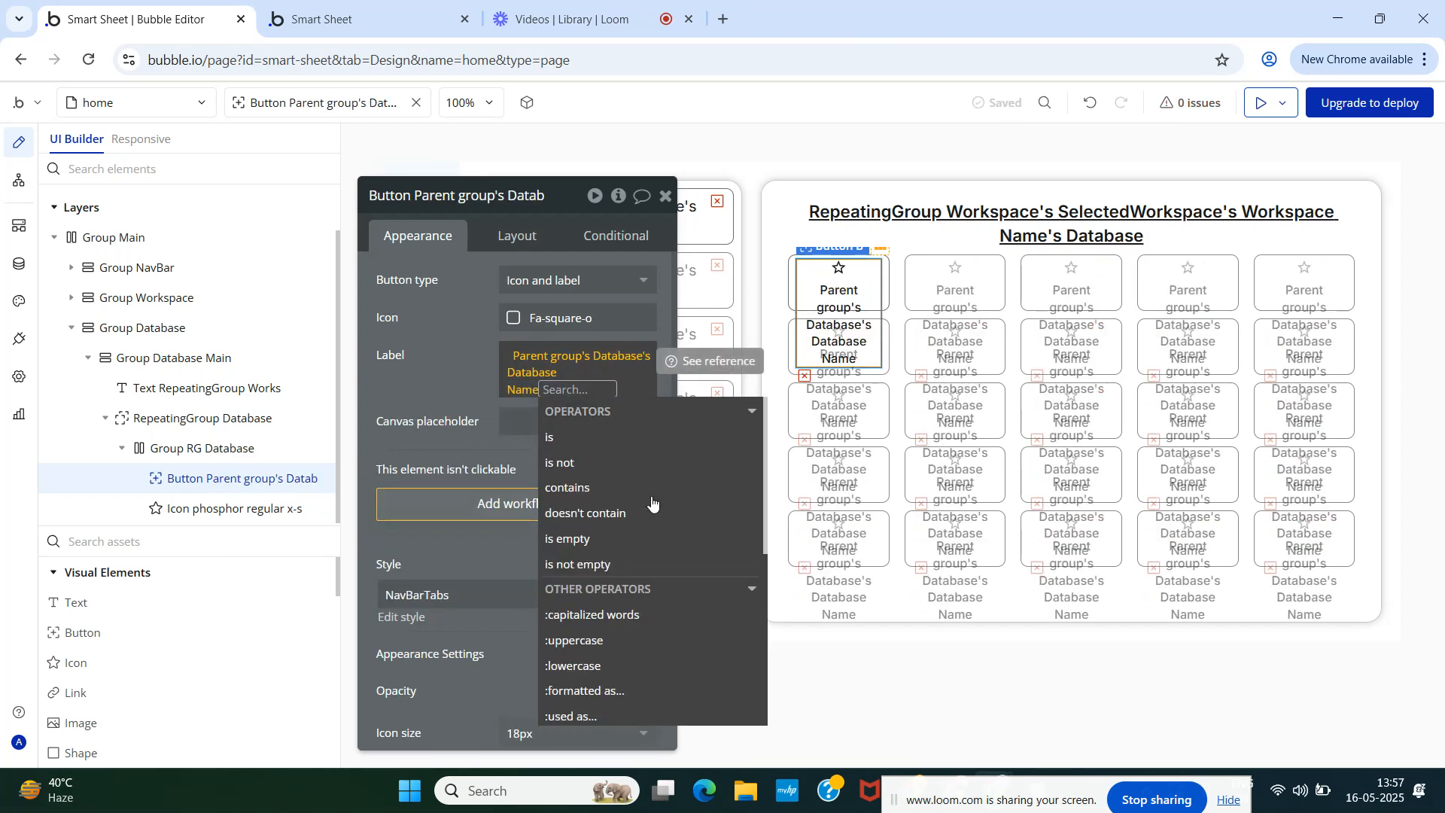
{"action": "left_click", "coordinate": [473, 350]}
- Set RepeatingGroup Database's content type to Table and search for Tables as its data source
{"action": "left_click", "coordinate": [198, 423]}
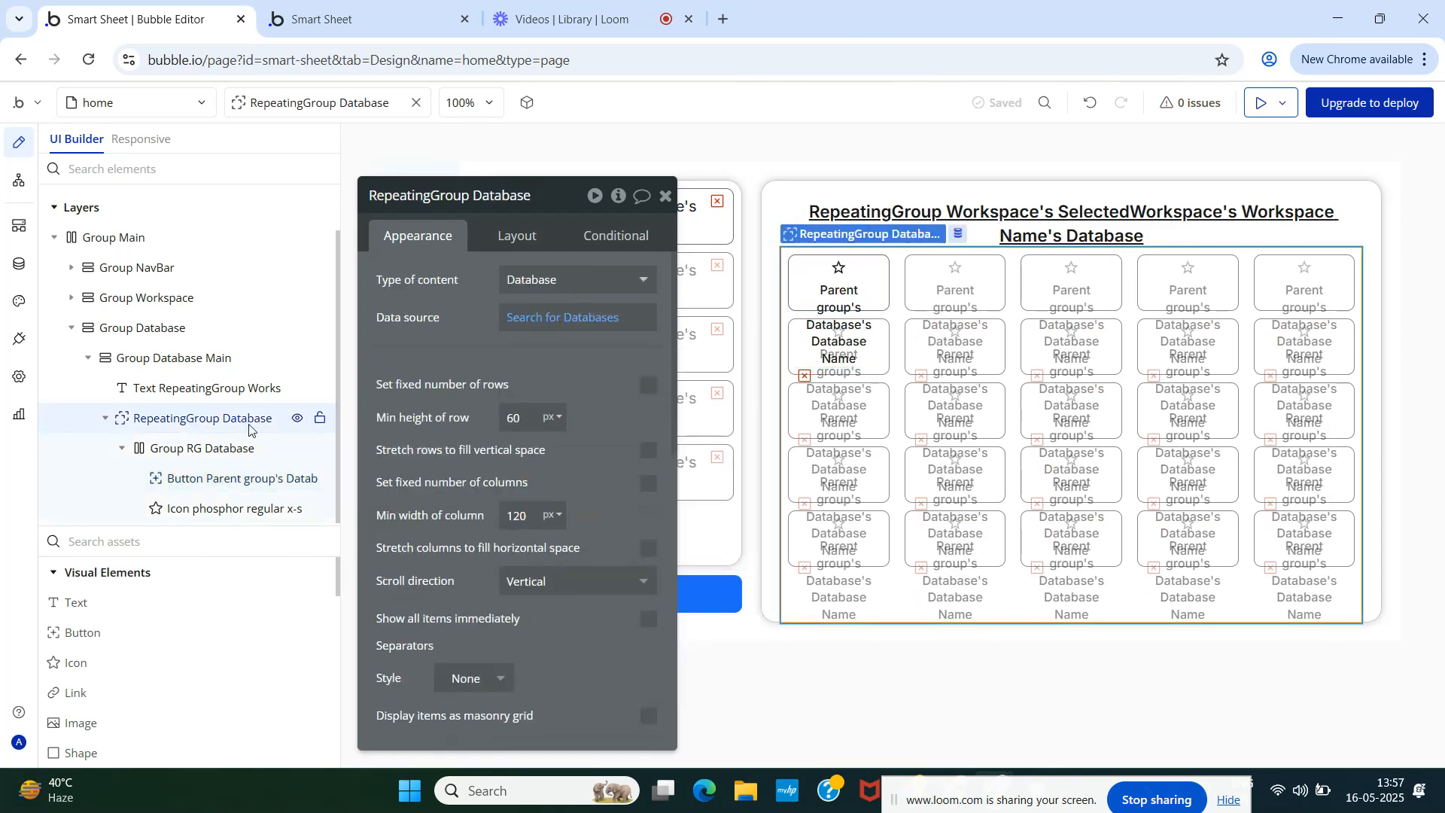
{"action": "left_click", "coordinate": [556, 278]}
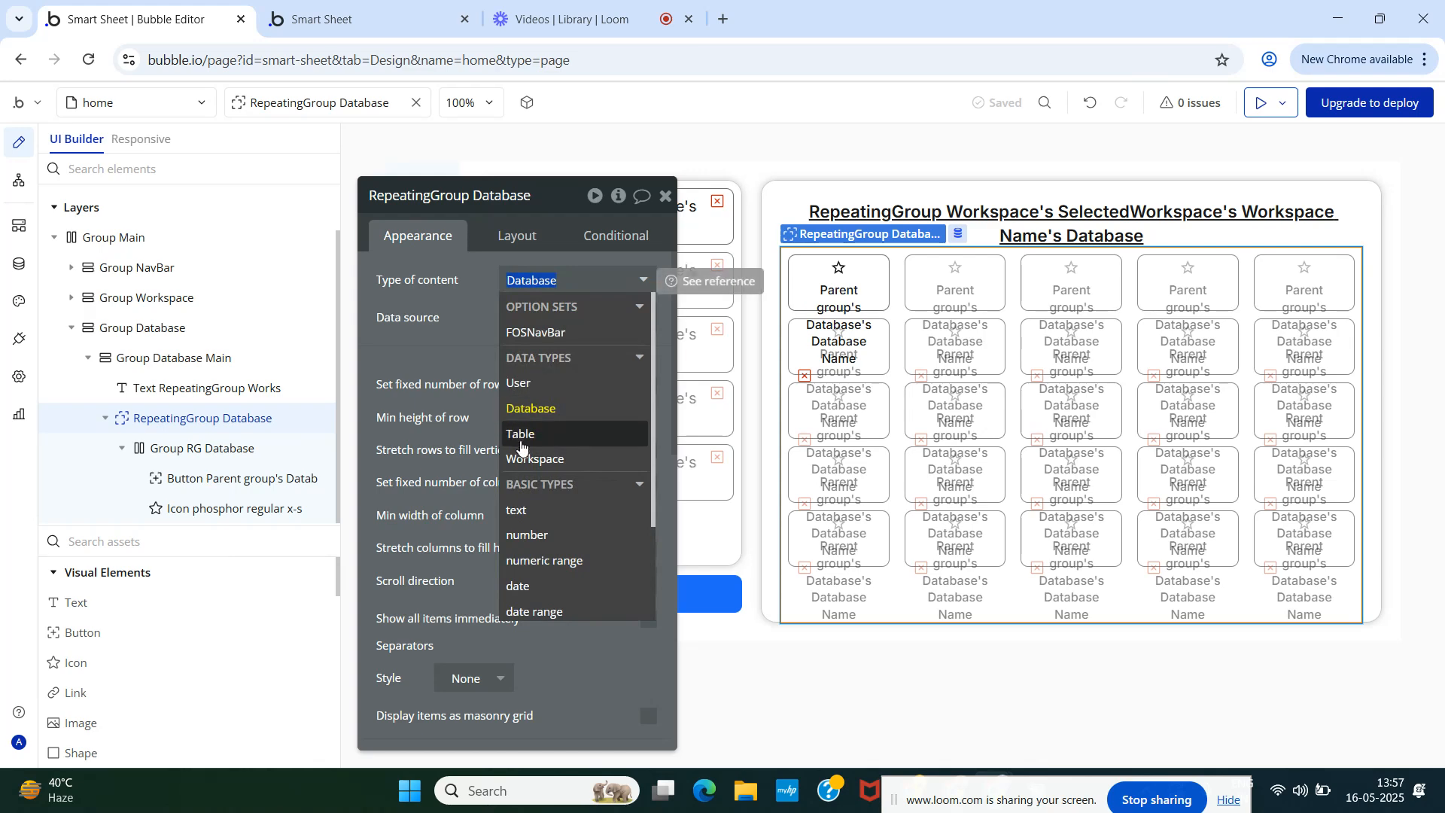
{"action": "left_click", "coordinate": [521, 434]}
{"action": "left_click", "coordinate": [560, 323]}
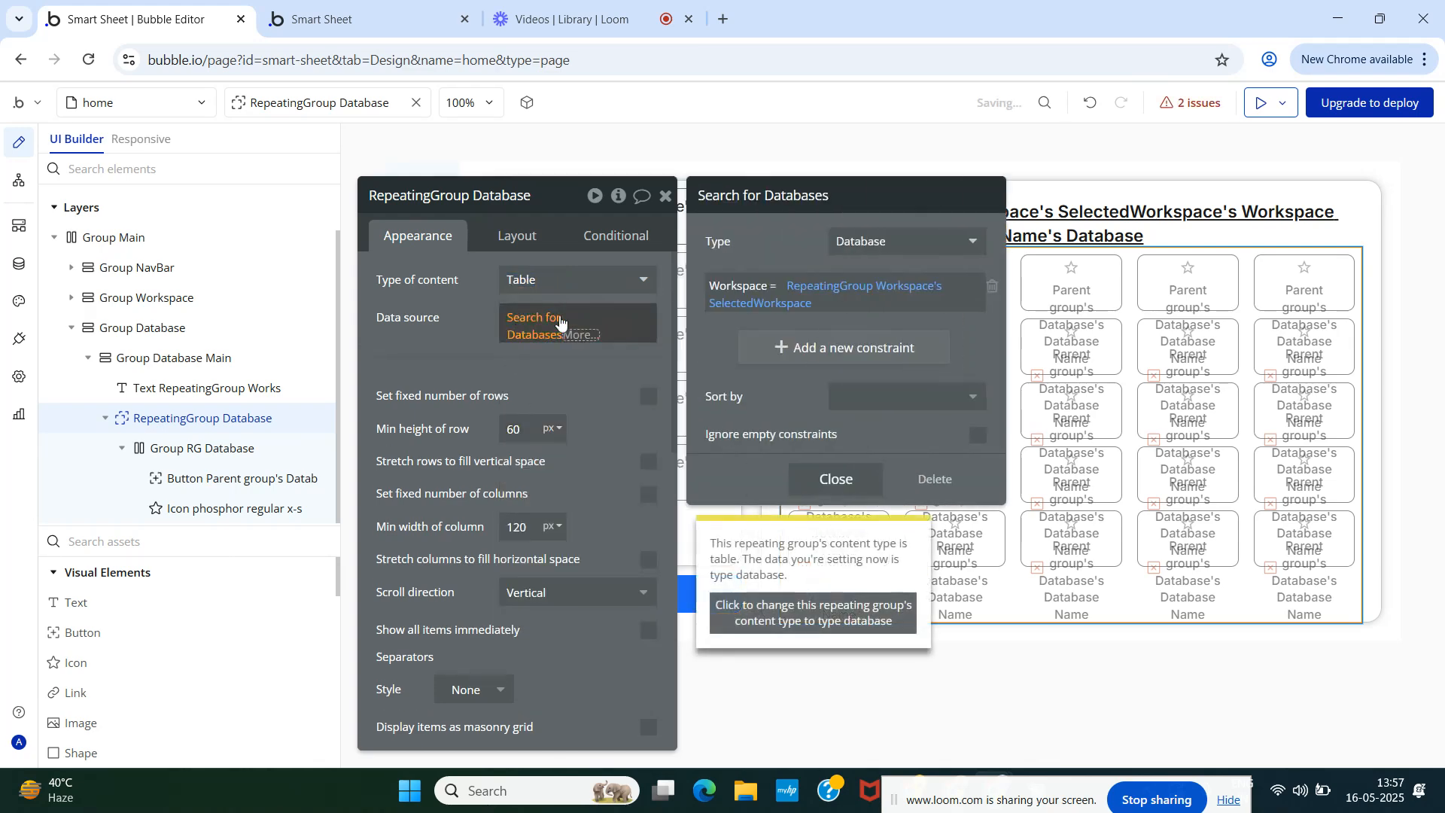
{"action": "left_click", "coordinate": [877, 242]}
{"action": "left_click", "coordinate": [870, 346]}
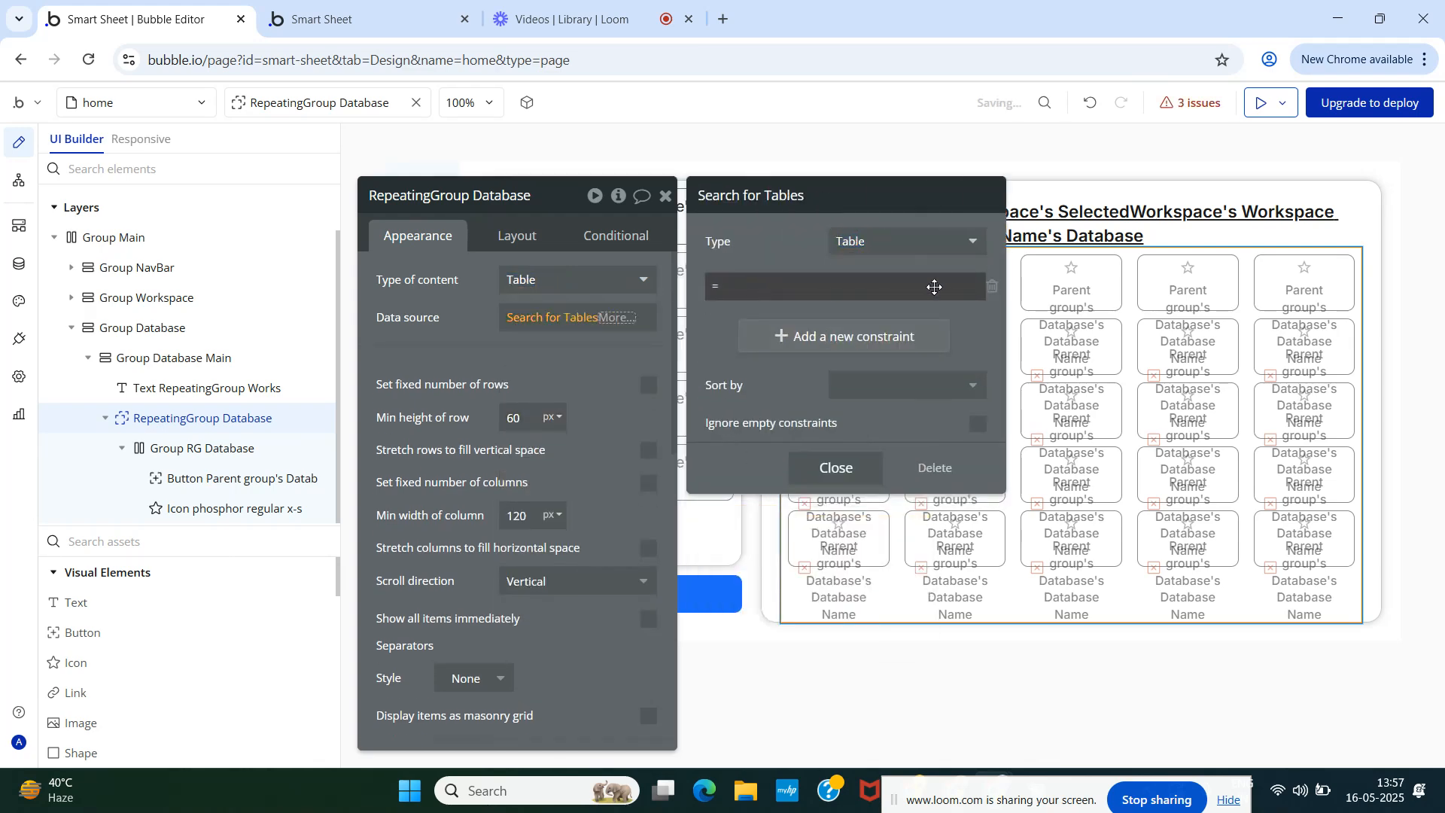
- Replace the empty constraint with Database = a nested search
{"action": "left_click", "coordinate": [992, 286]}
{"action": "left_click", "coordinate": [753, 280]}
{"action": "left_click", "coordinate": [726, 288]}
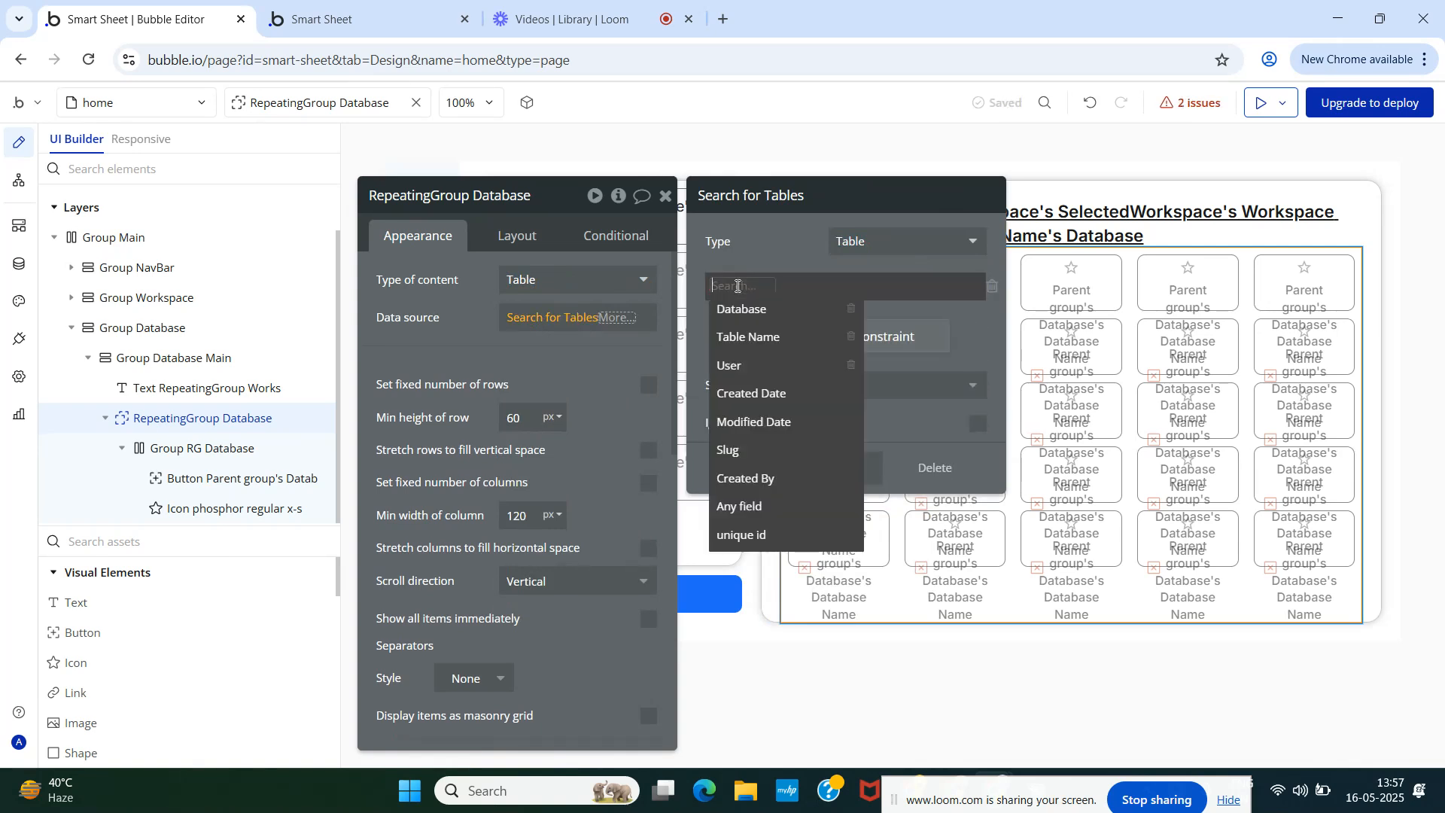
{"action": "left_click", "coordinate": [742, 309]}
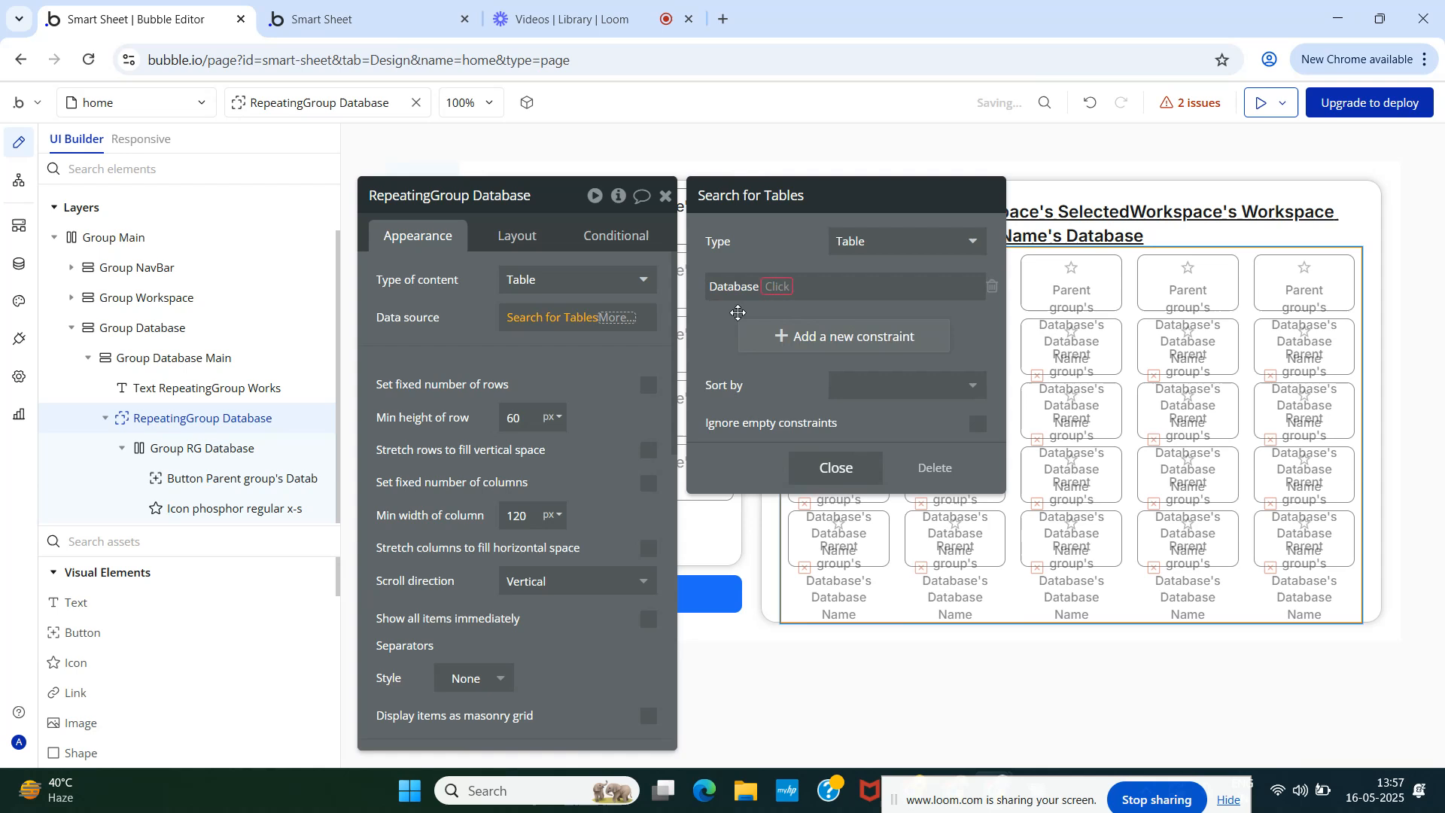
{"action": "left_click", "coordinate": [780, 287]}
{"action": "left_click", "coordinate": [783, 313]}
{"action": "left_click", "coordinate": [797, 285]}
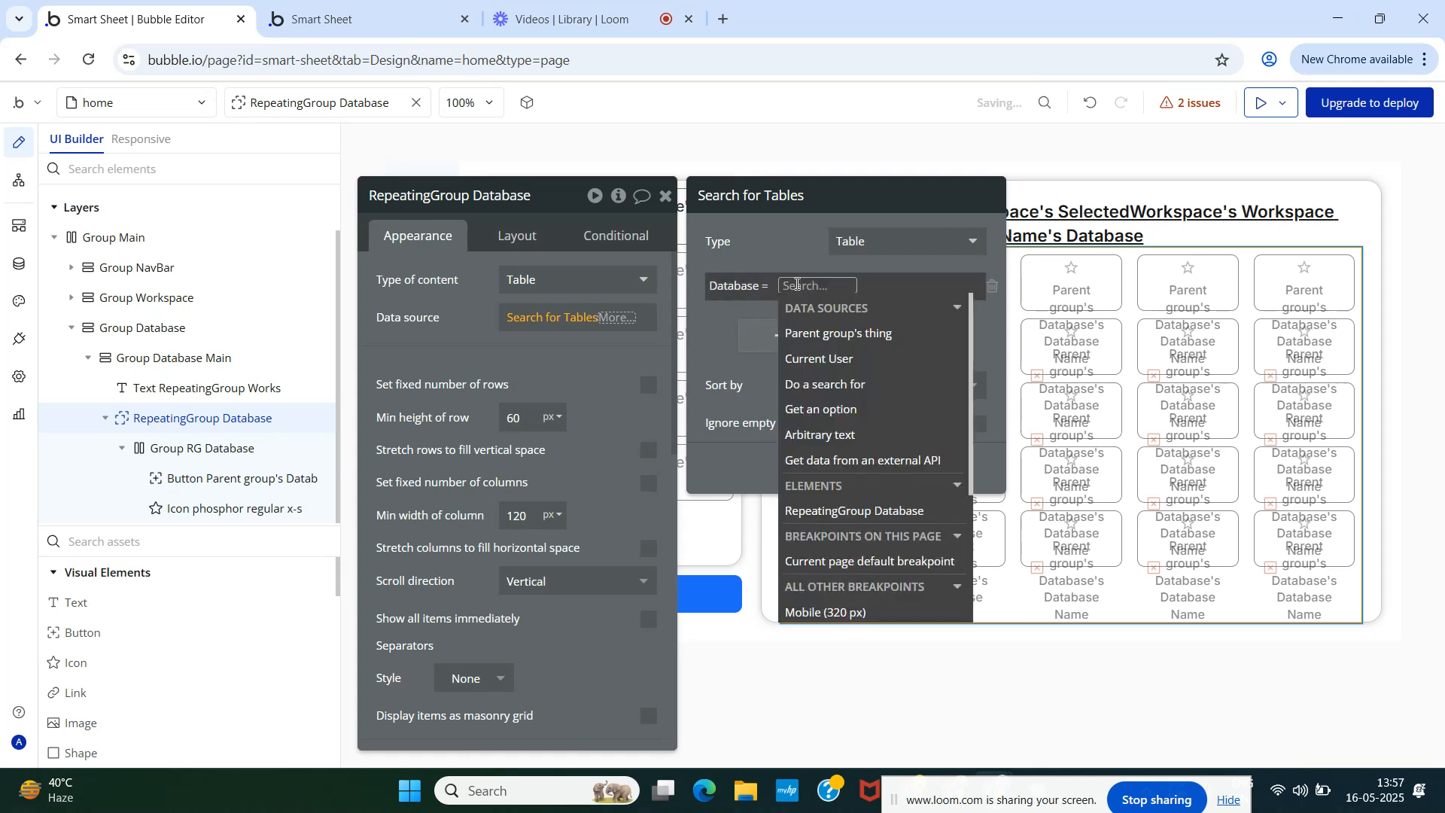
{"action": "left_click", "coordinate": [832, 389]}
- Make the nested search find Workspaces whose unique id matches the SelectedWorkspace, taking the first item
{"action": "left_click", "coordinate": [874, 239]}
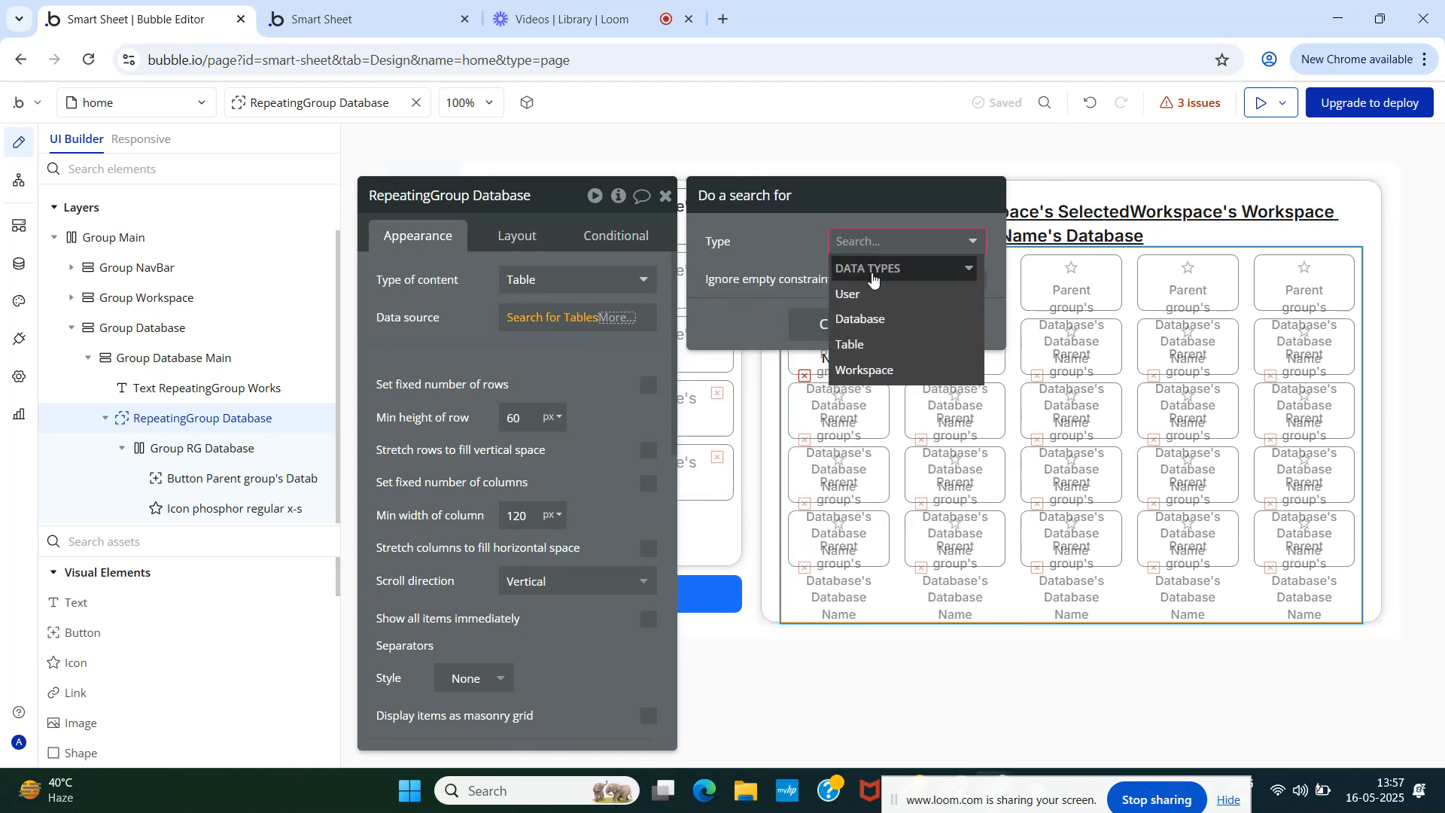
{"action": "left_click", "coordinate": [866, 370]}
{"action": "left_click", "coordinate": [832, 300]}
{"action": "left_click", "coordinate": [736, 287]}
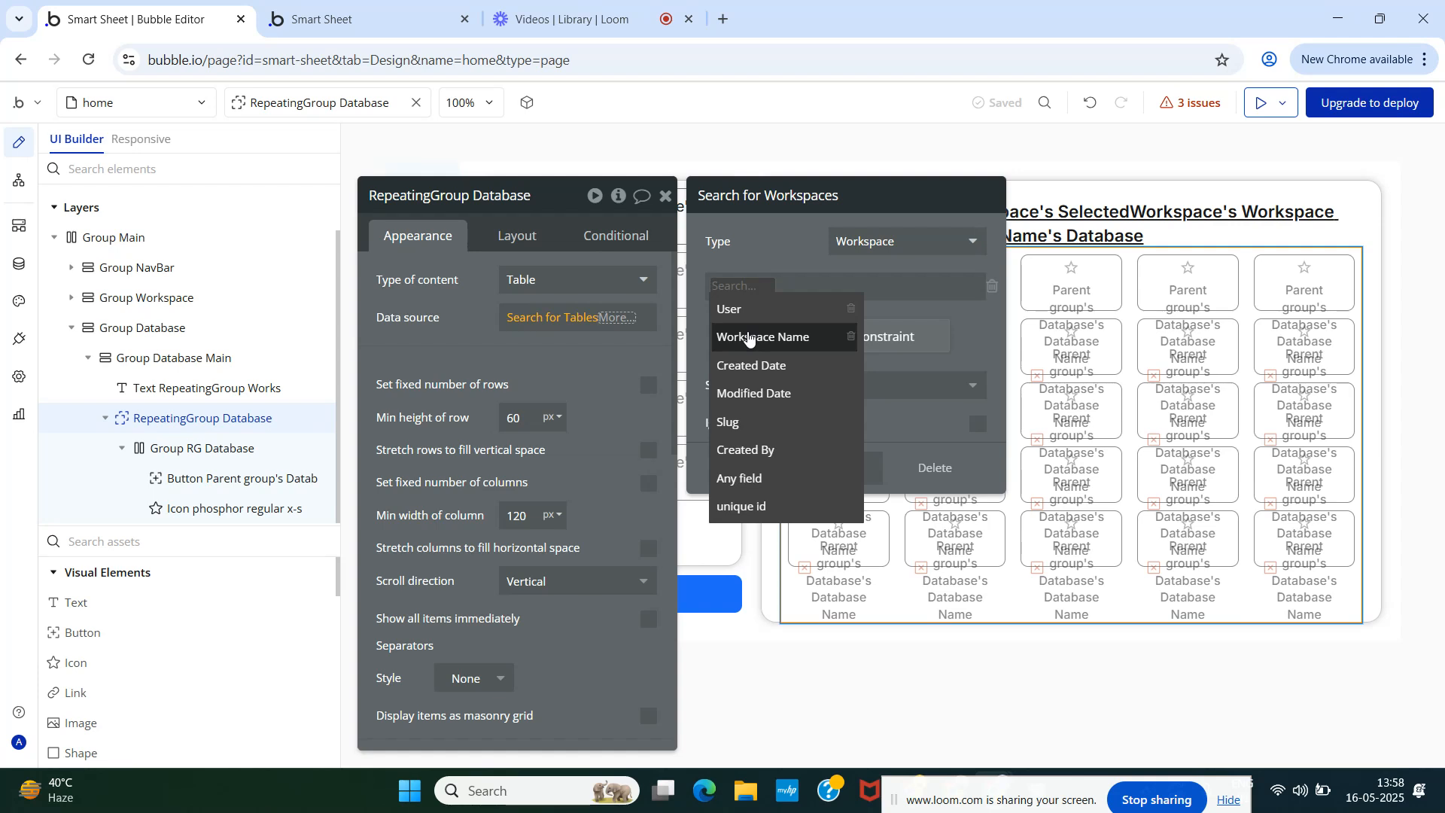
{"action": "left_click", "coordinate": [745, 506]}
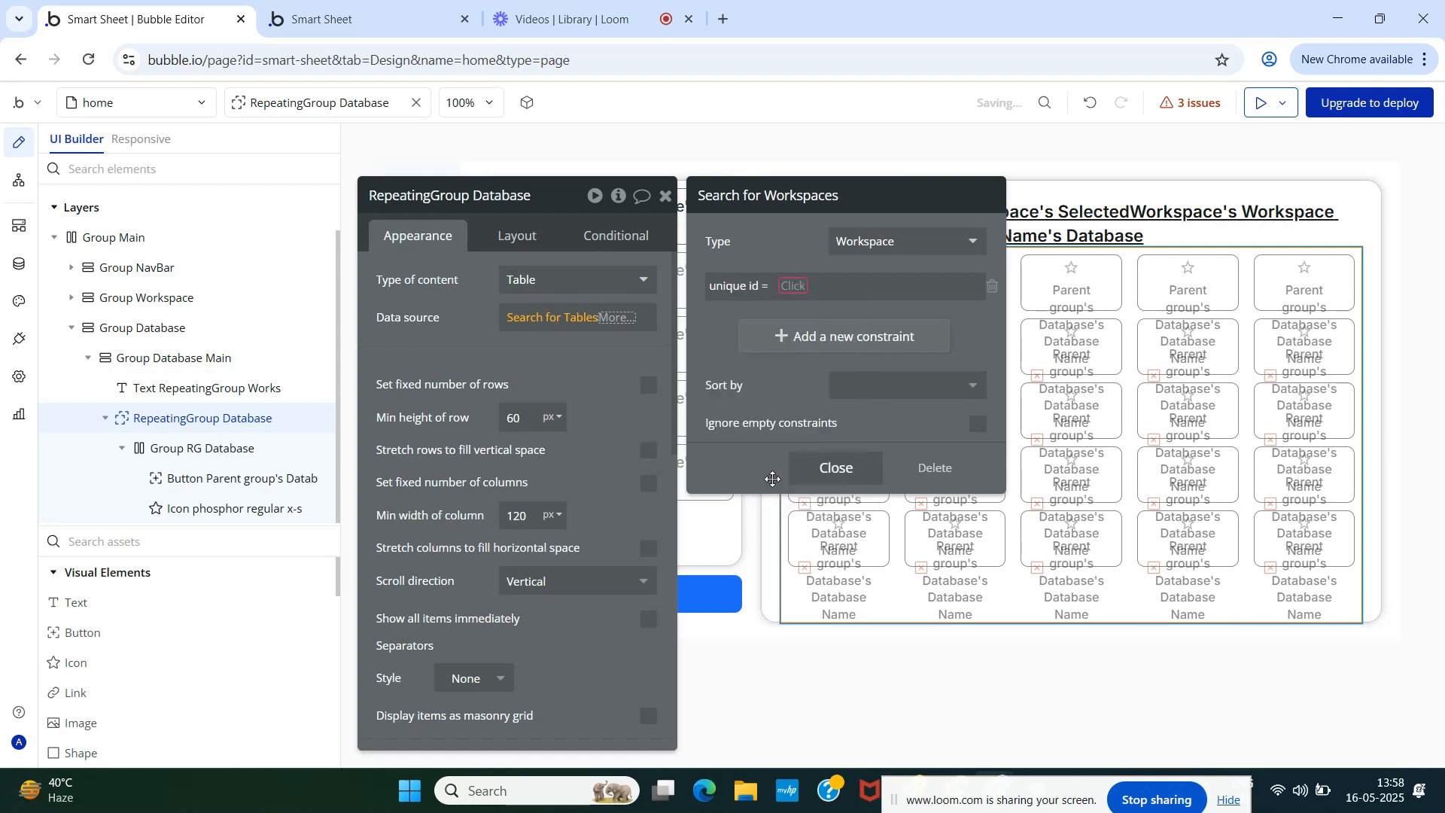
{"action": "left_click", "coordinate": [794, 284]}
{"action": "type", "text": "repe"}
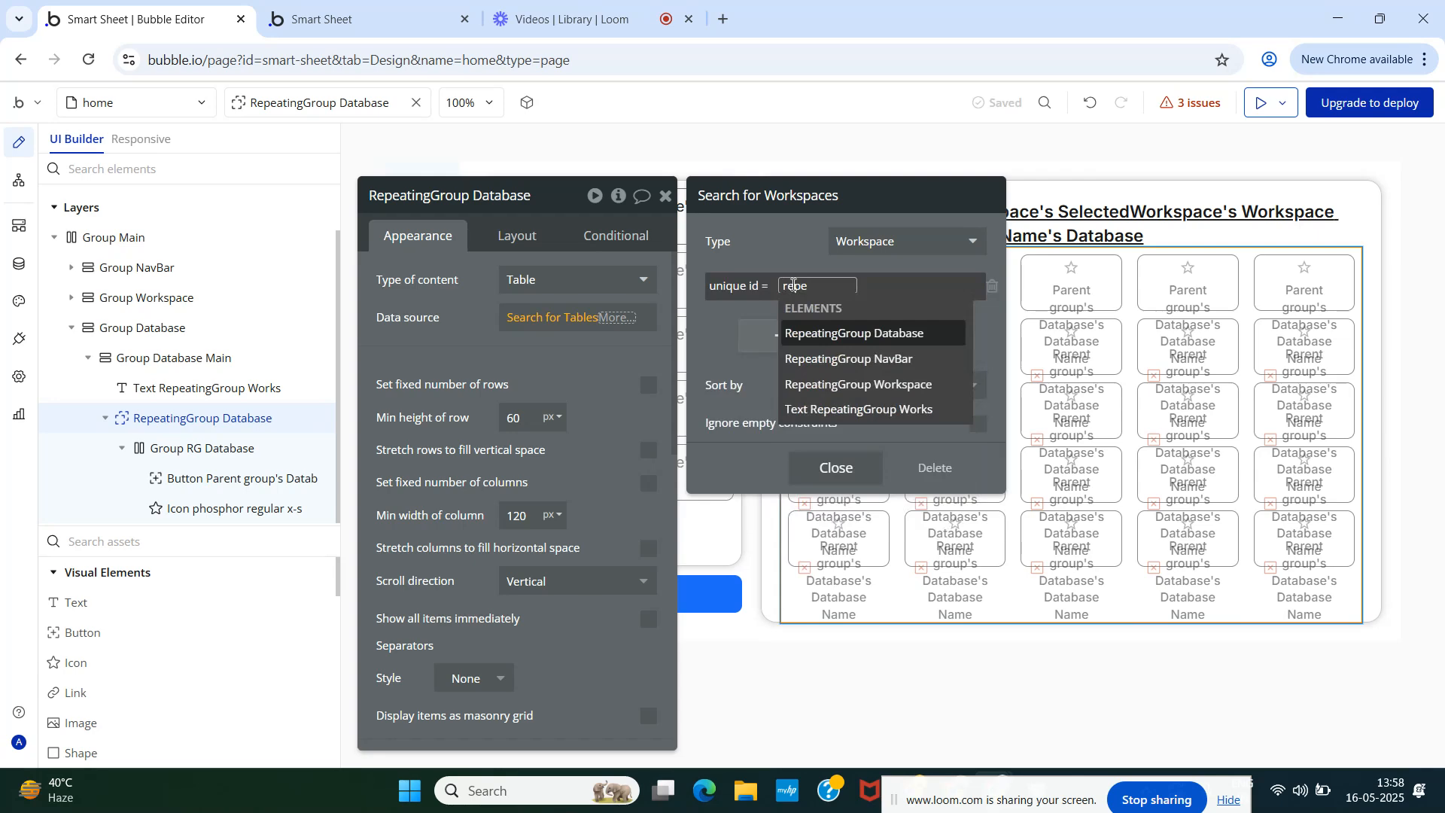
{"action": "left_click", "coordinate": [856, 383]}
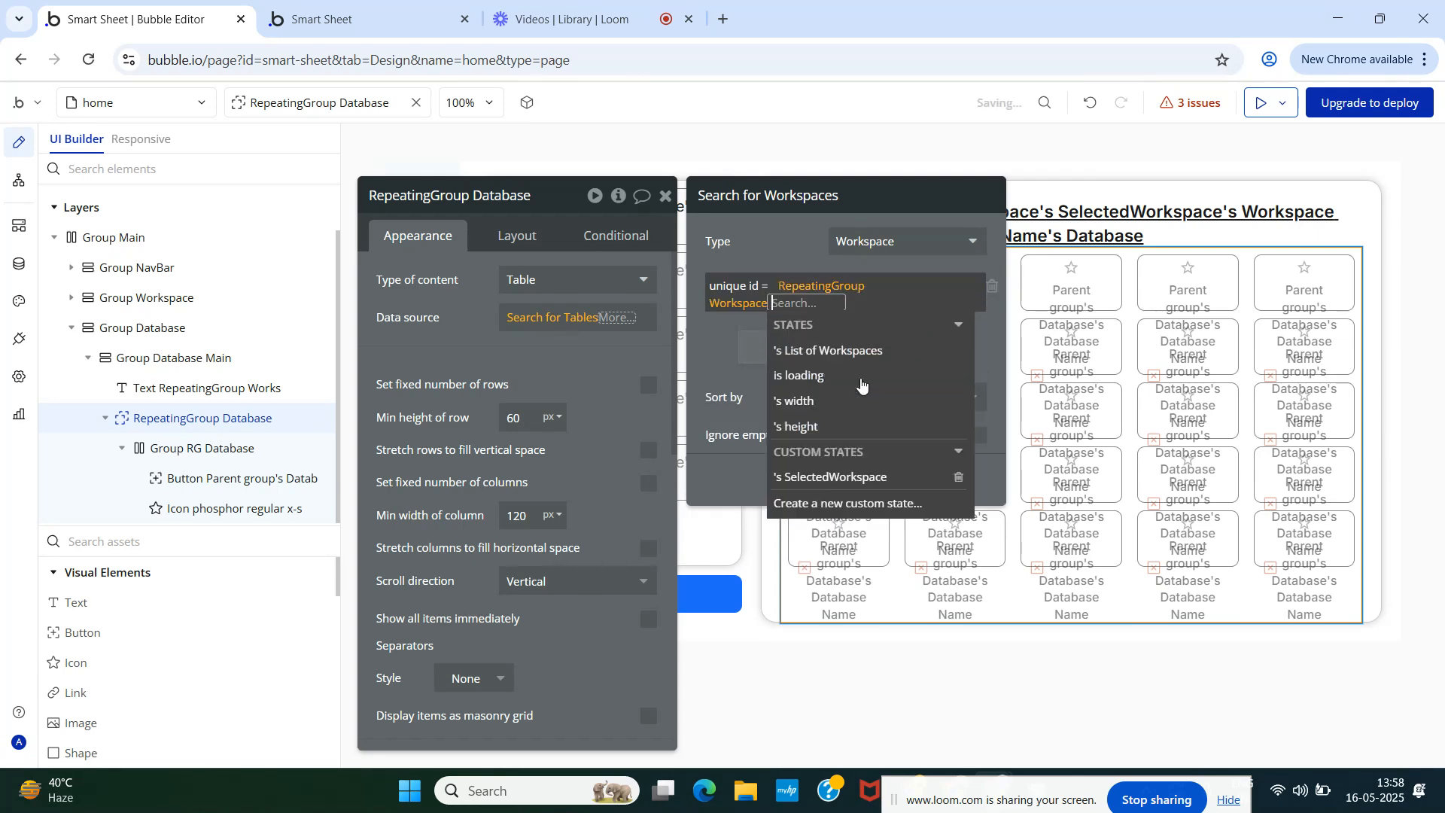
{"action": "left_click", "coordinate": [846, 479]}
{"action": "left_click", "coordinate": [783, 253]}
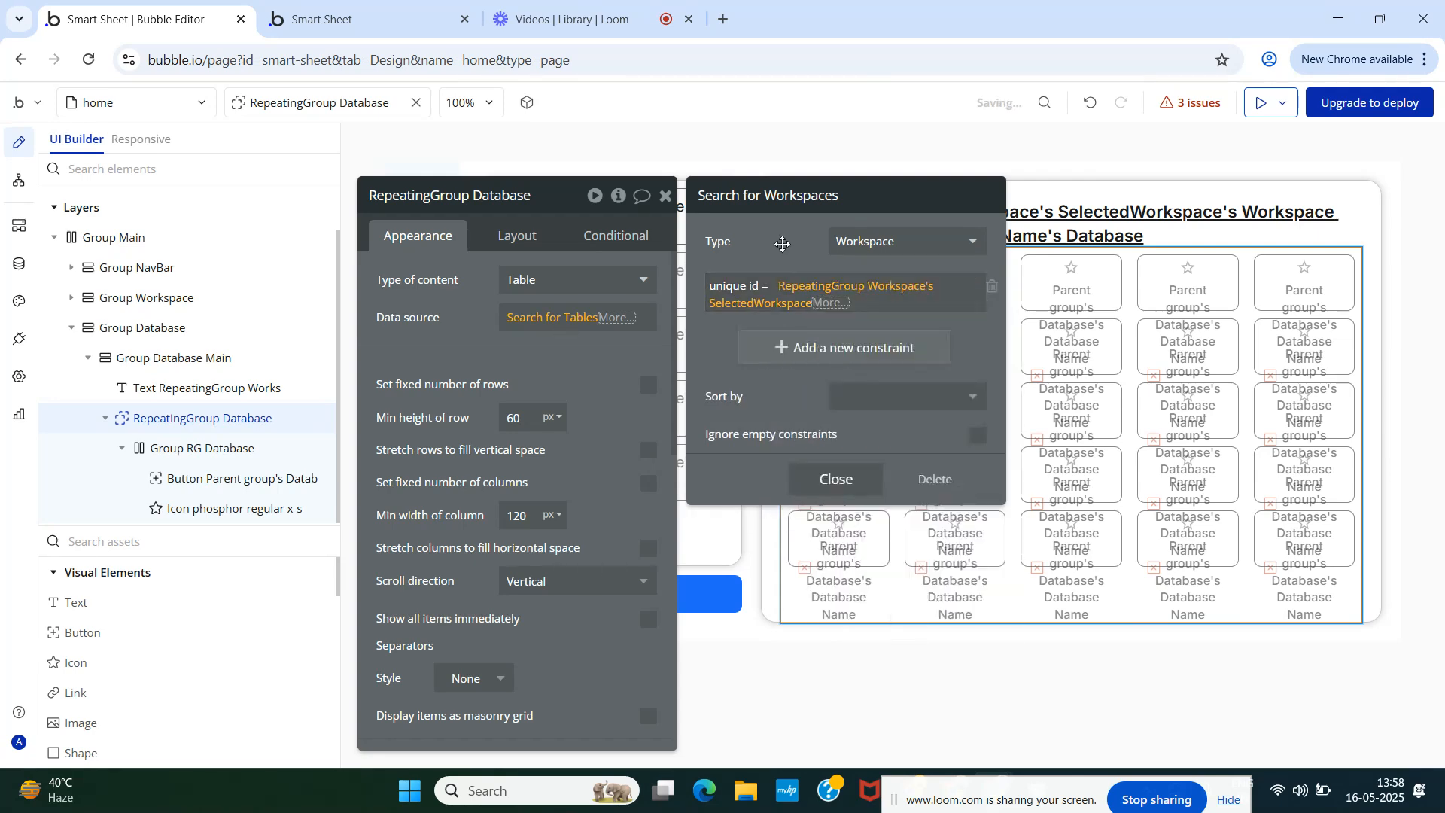
{"action": "left_click", "coordinate": [825, 480]}
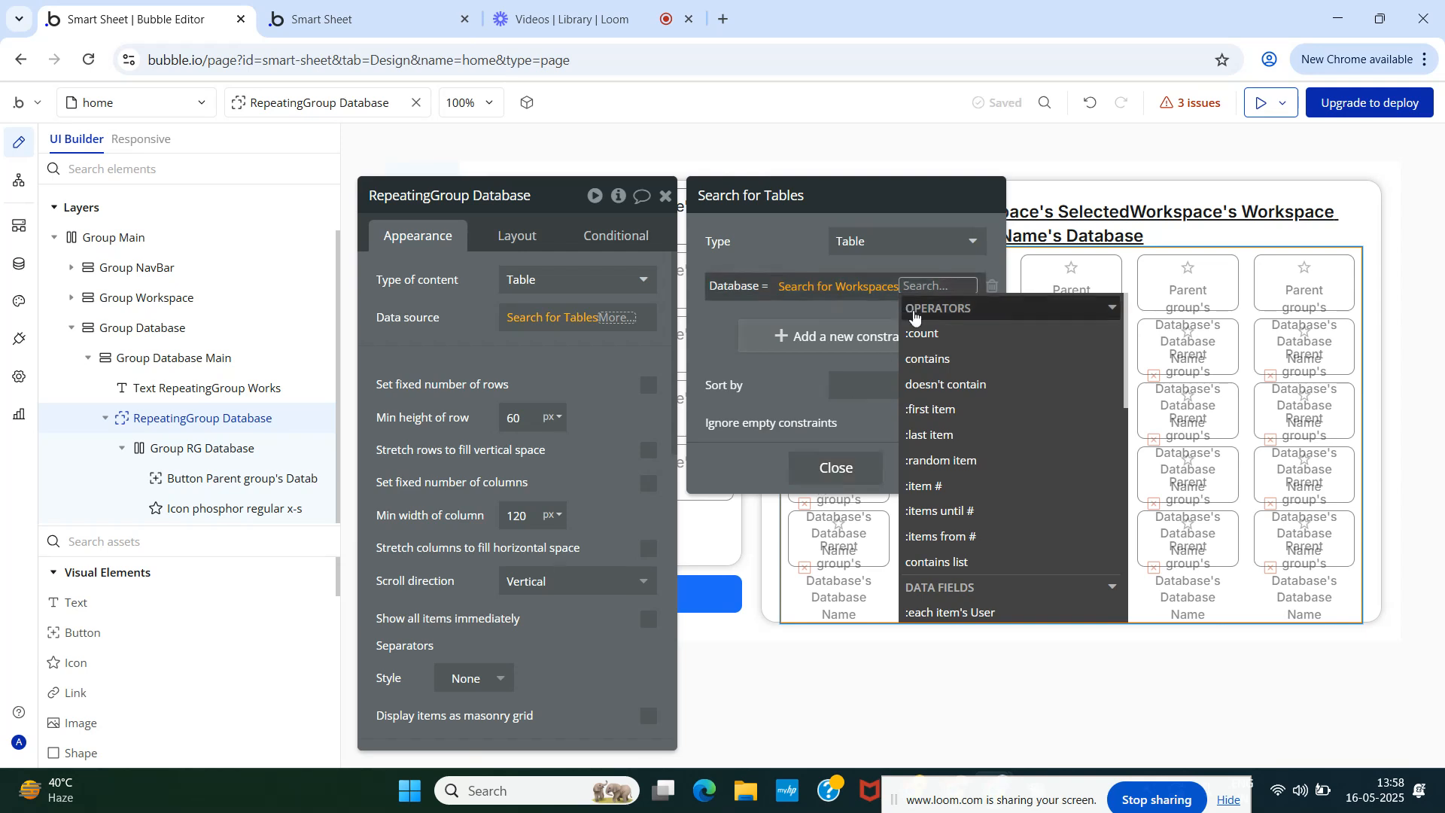
{"action": "left_click", "coordinate": [936, 412]}
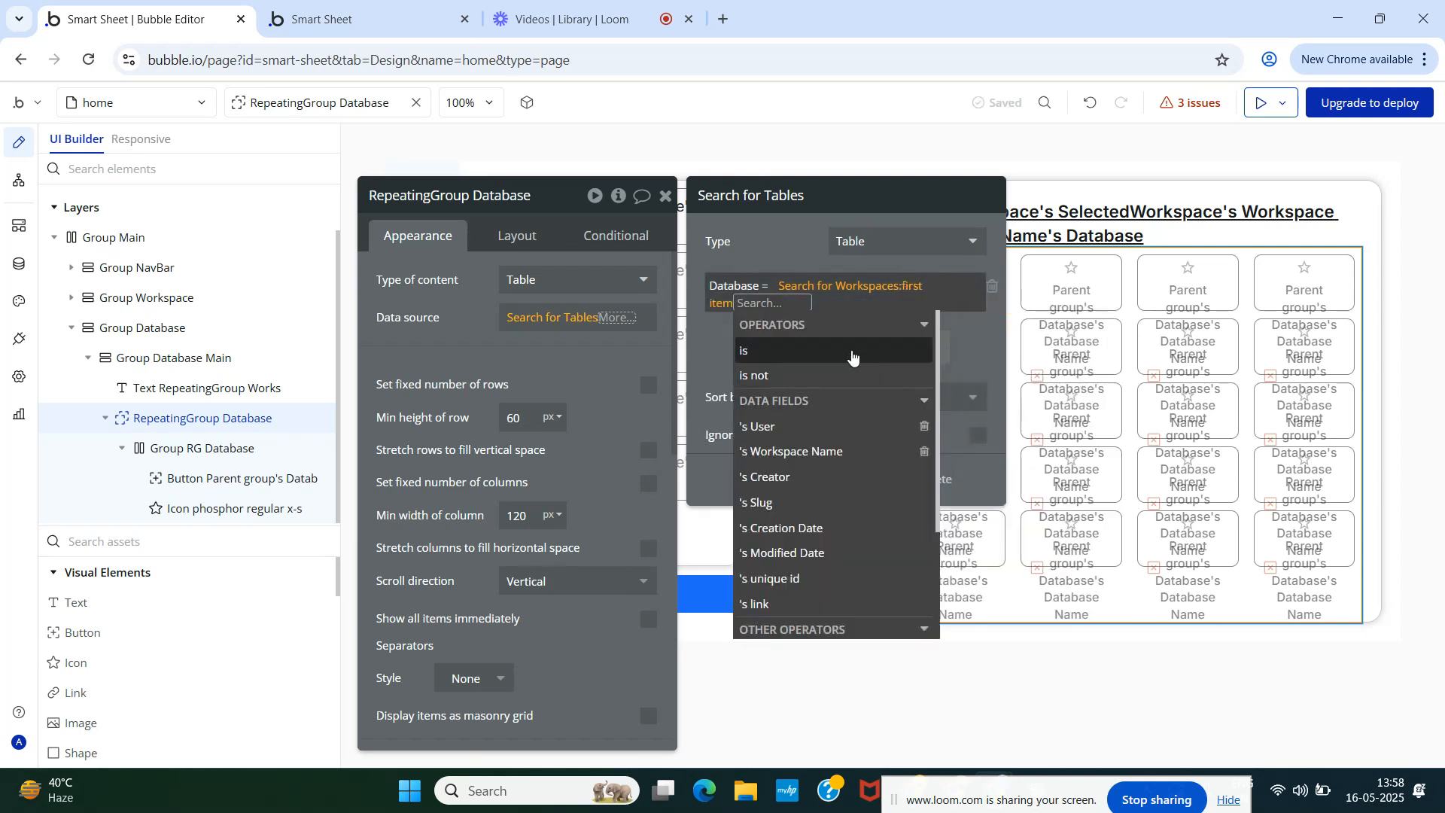
- Append unique id to the SelectedWorkspace value in the nested Workspaces search
{"action": "left_click", "coordinate": [791, 251]}
{"action": "left_click", "coordinate": [834, 479]}
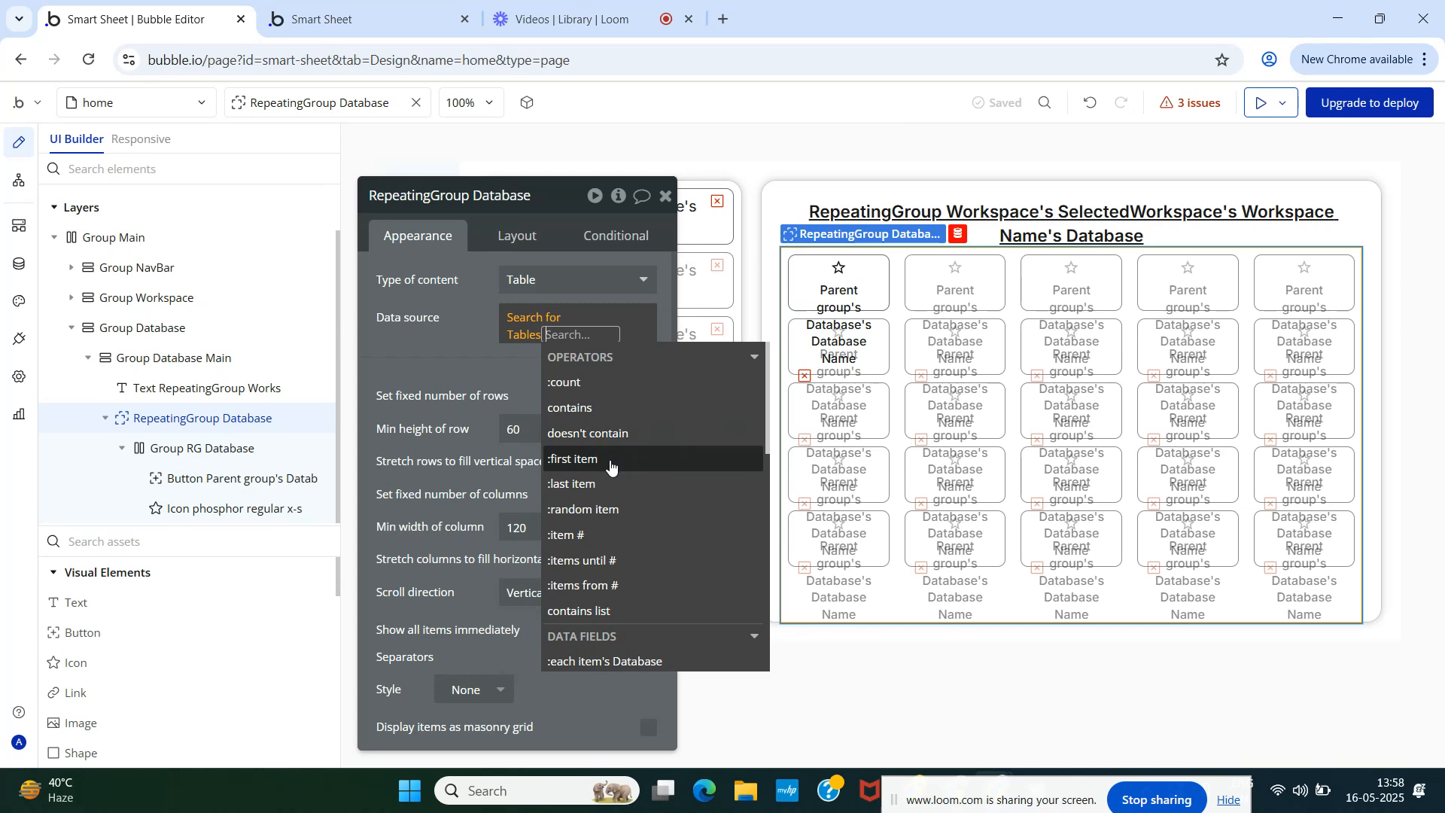
{"action": "left_click", "coordinate": [570, 332]}
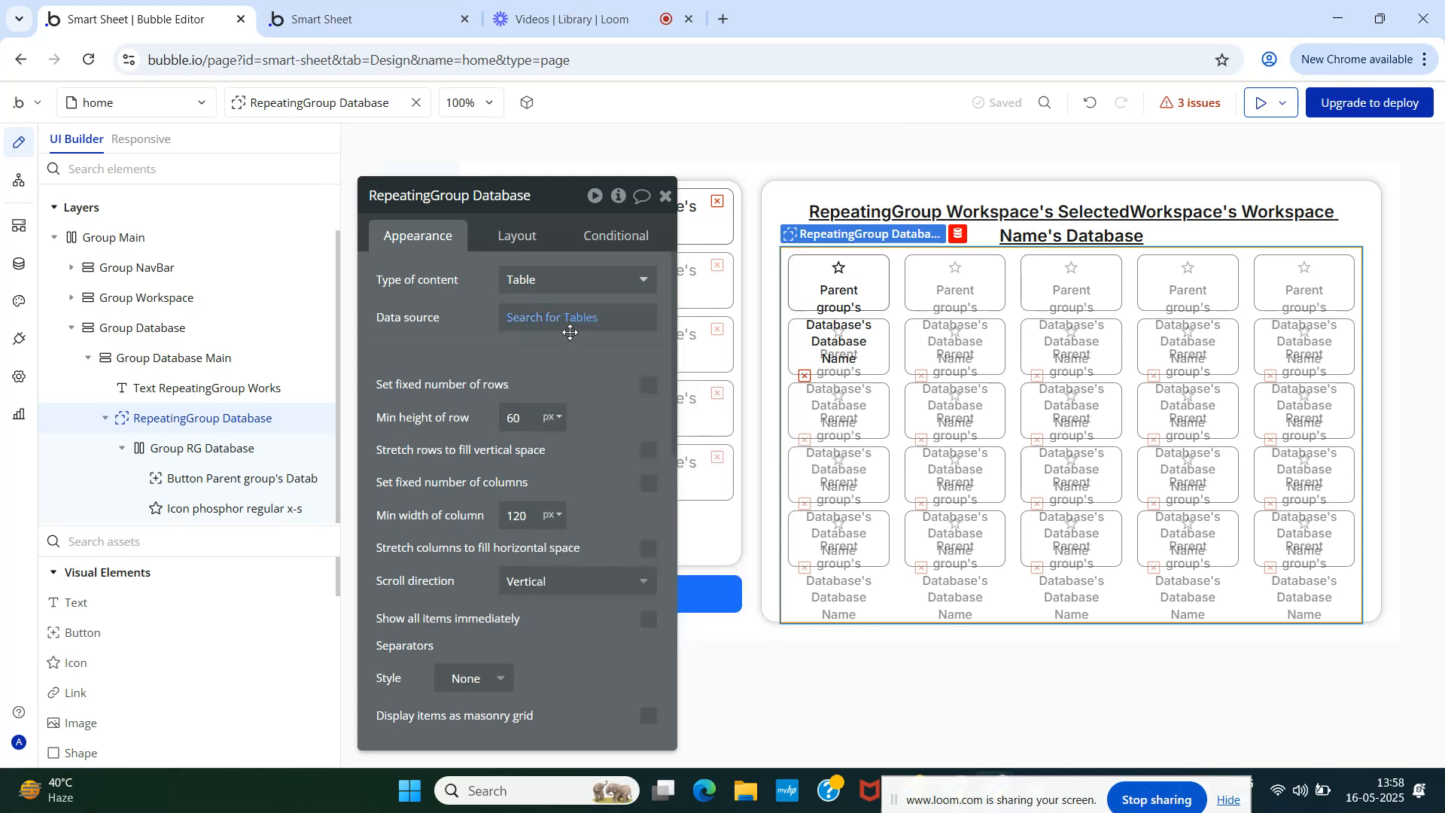
{"action": "left_click", "coordinate": [569, 332]}
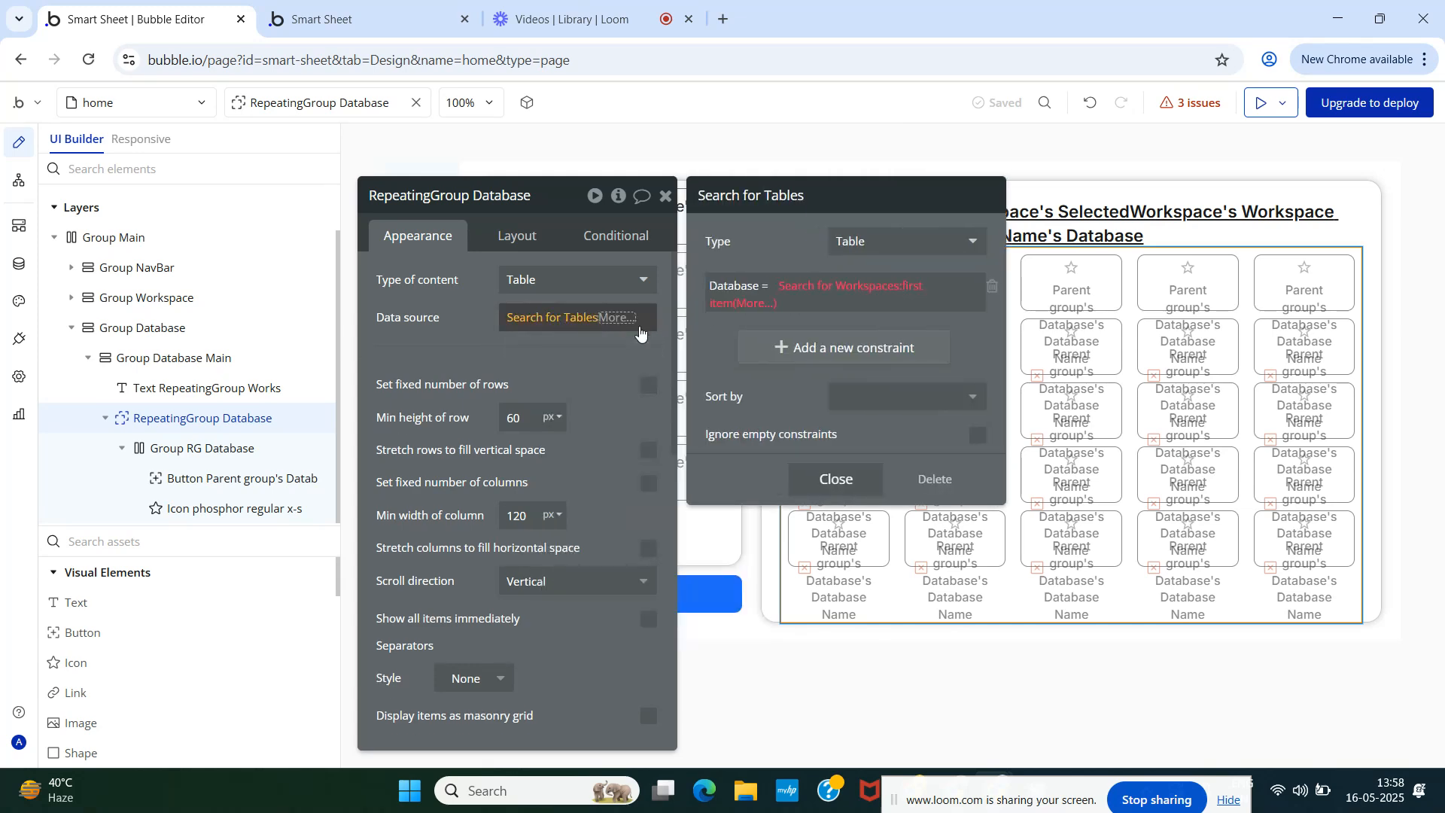
{"action": "left_click", "coordinate": [803, 292]}
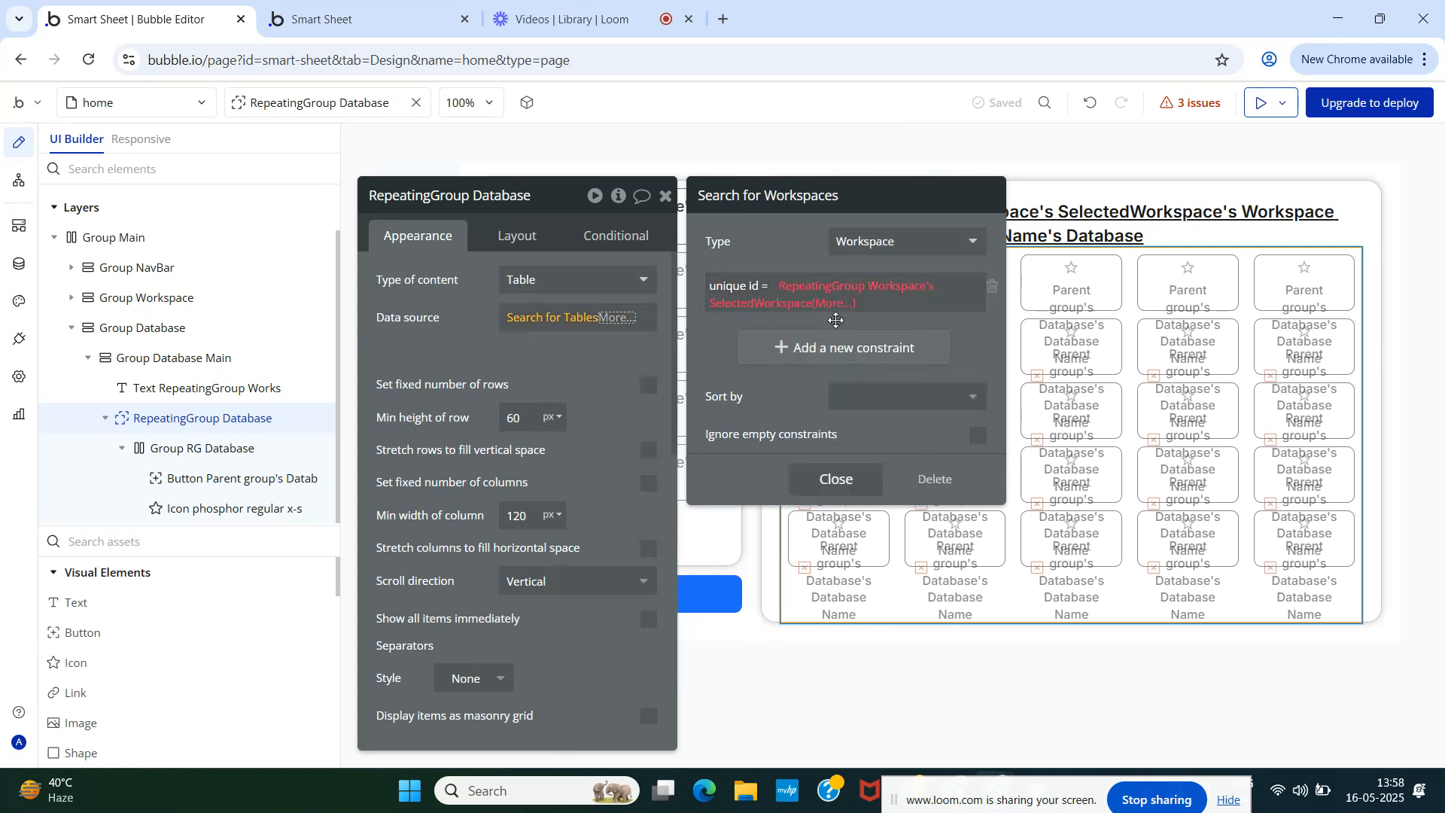
{"action": "left_click", "coordinate": [834, 303]}
{"action": "type", "text": "uni"}
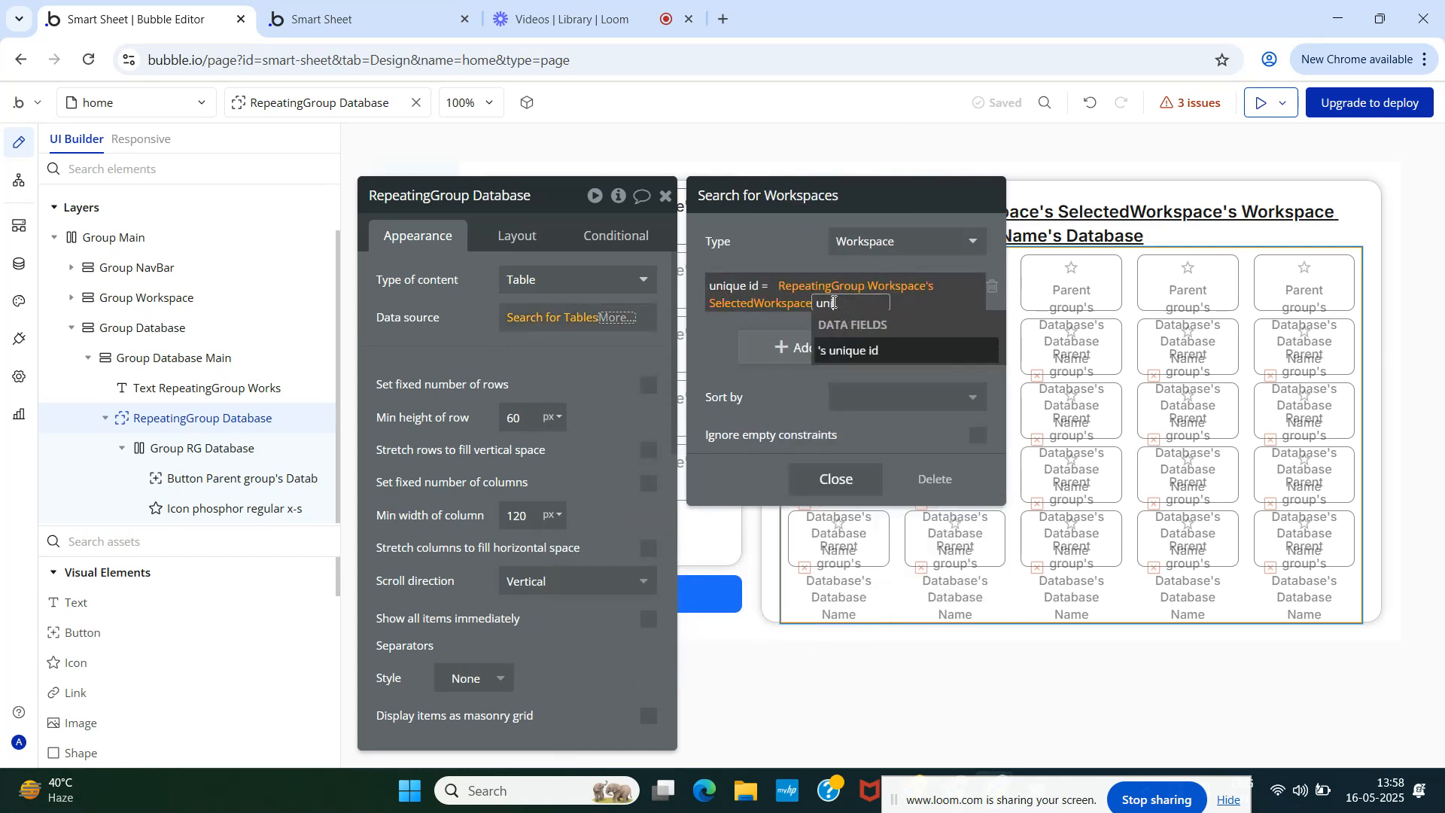
{"action": "left_click", "coordinate": [849, 350]}
{"action": "key", "text": "Escape"}
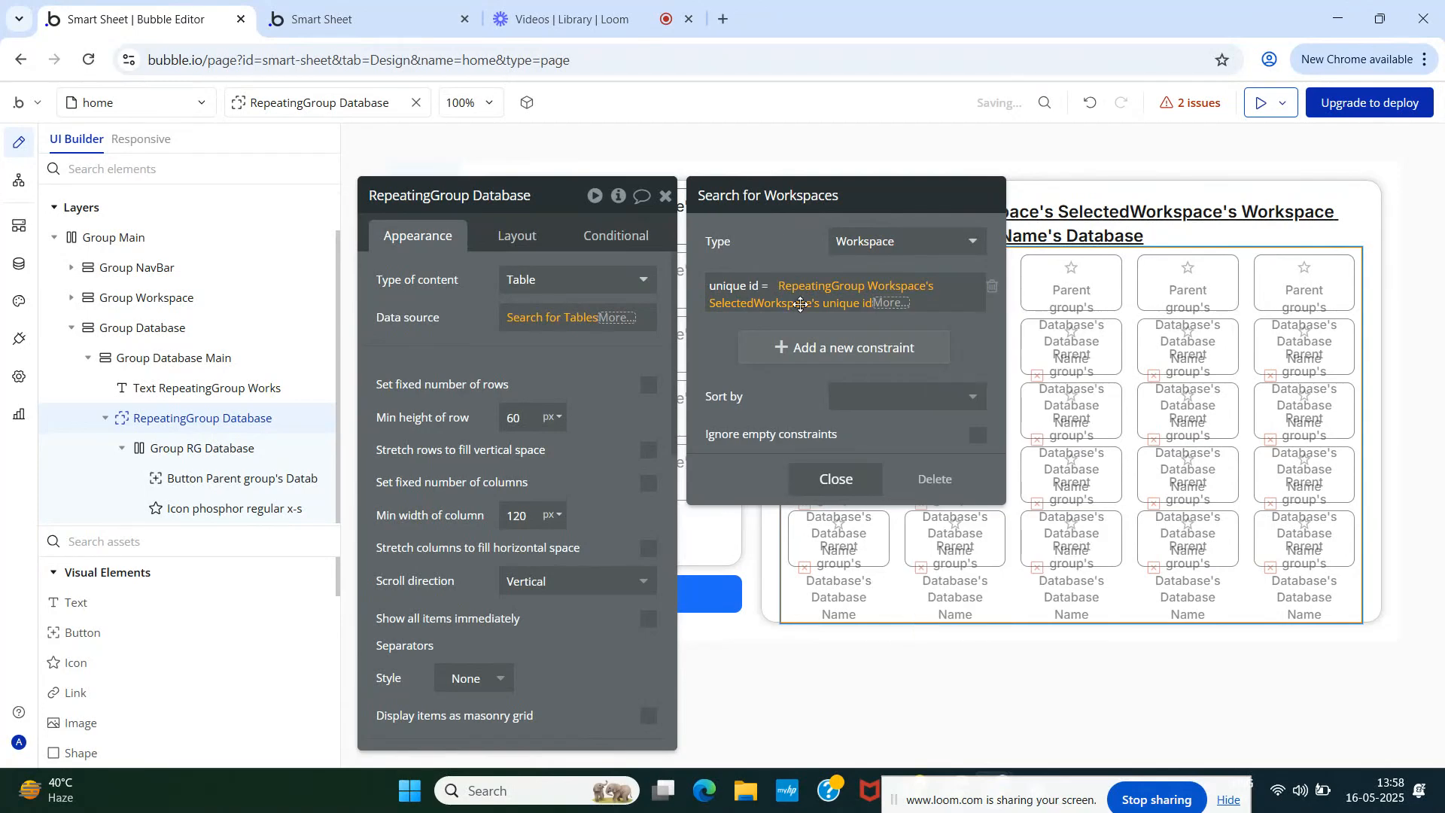
{"action": "left_click", "coordinate": [834, 493]}
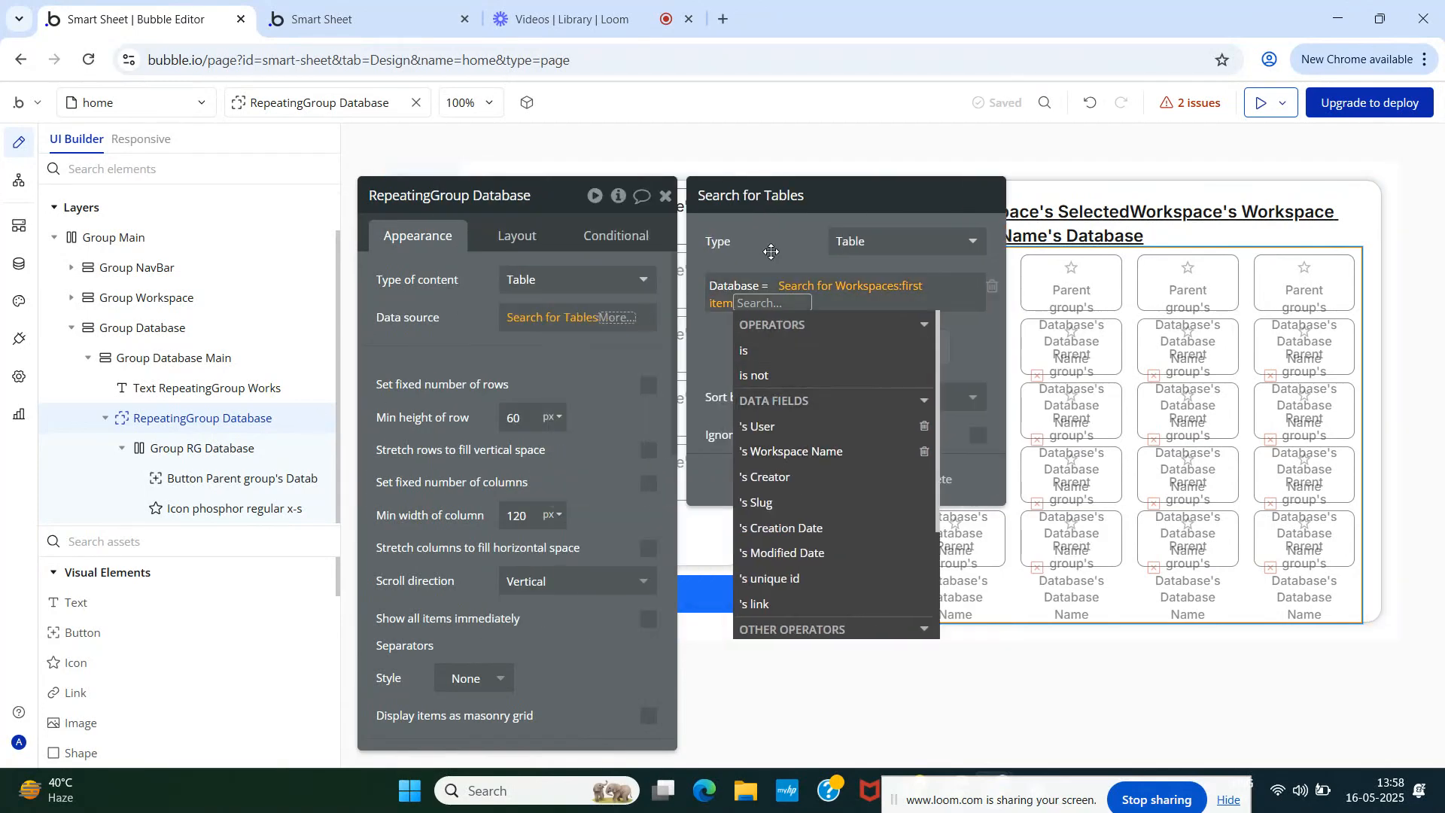
{"action": "key", "text": "Escape"}
- Review the Tables search settings, closing leftover operator lists along the way
{"action": "left_click", "coordinate": [849, 296]}
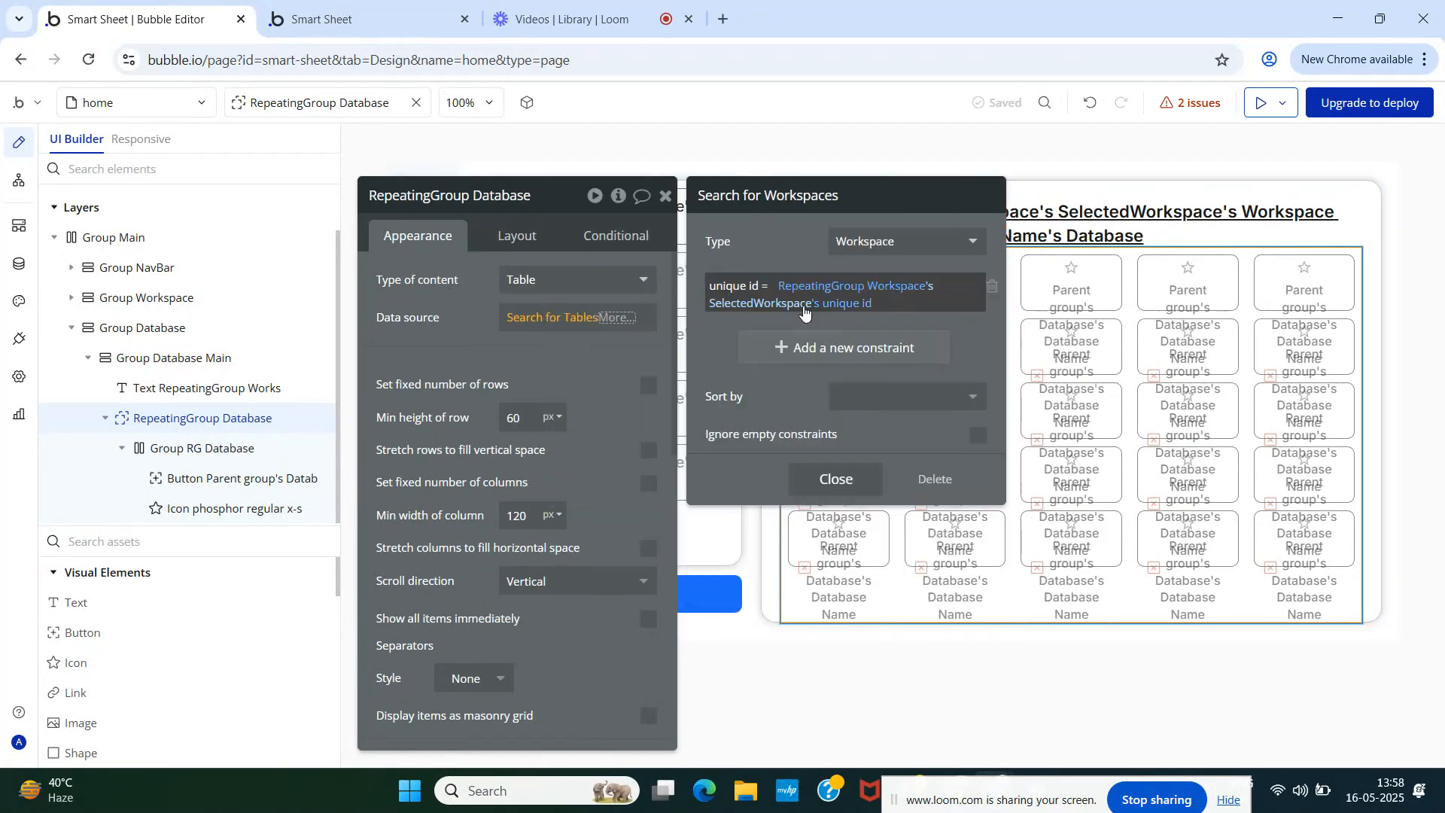
{"action": "left_click", "coordinate": [834, 478]}
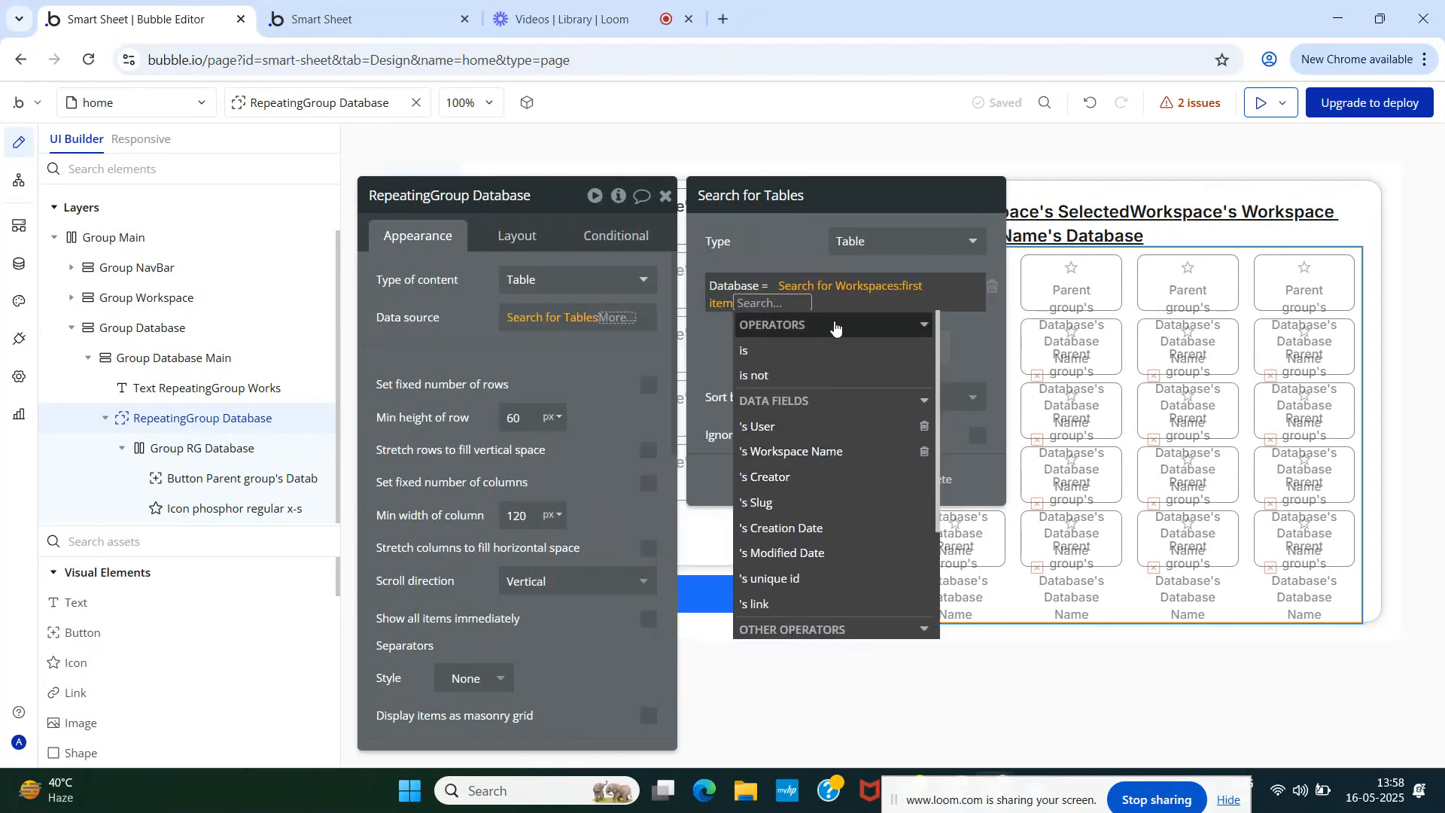
{"action": "key", "text": "Escape"}
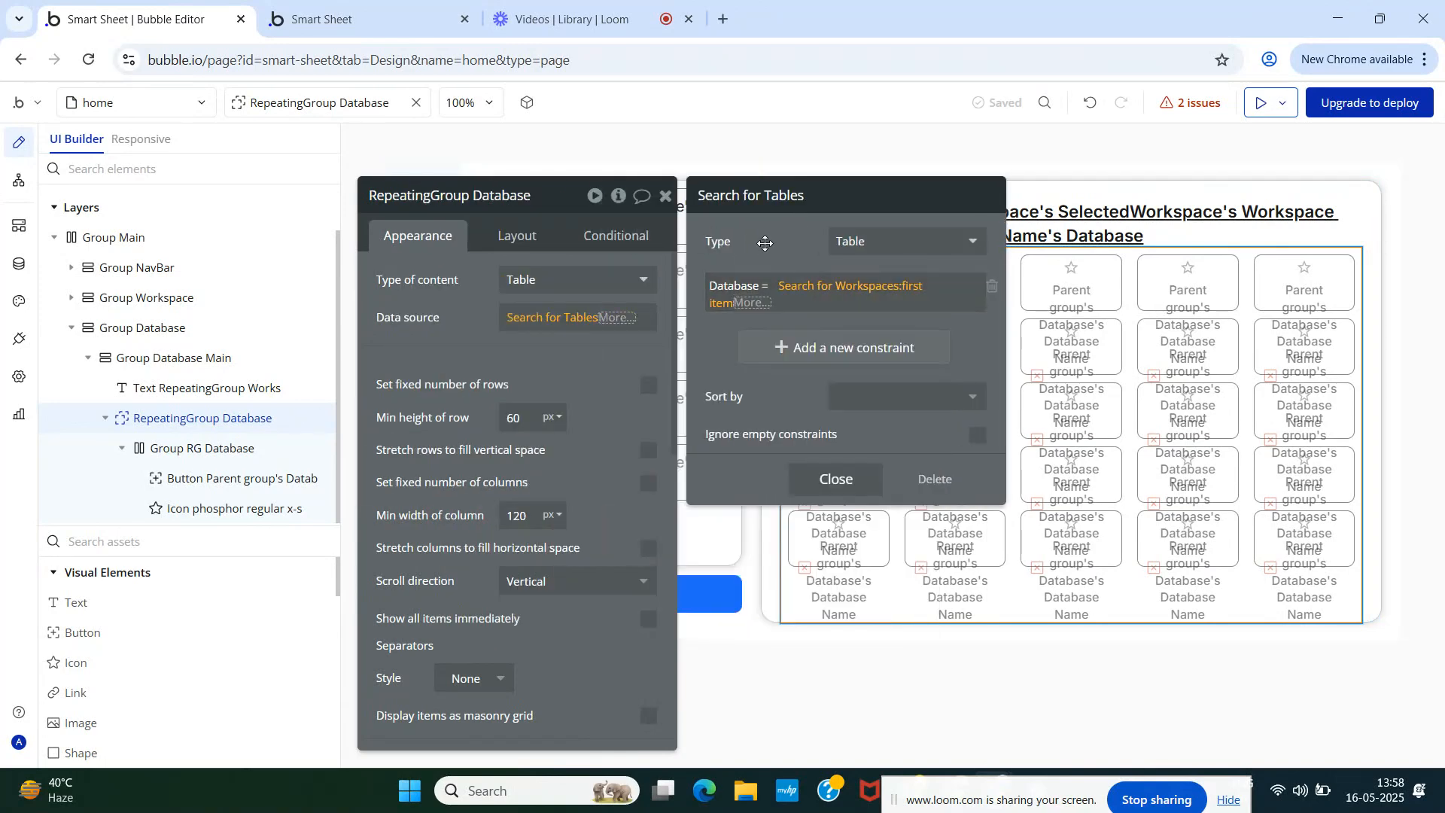
{"action": "left_click", "coordinate": [833, 477]}
{"action": "left_click", "coordinate": [395, 333]}
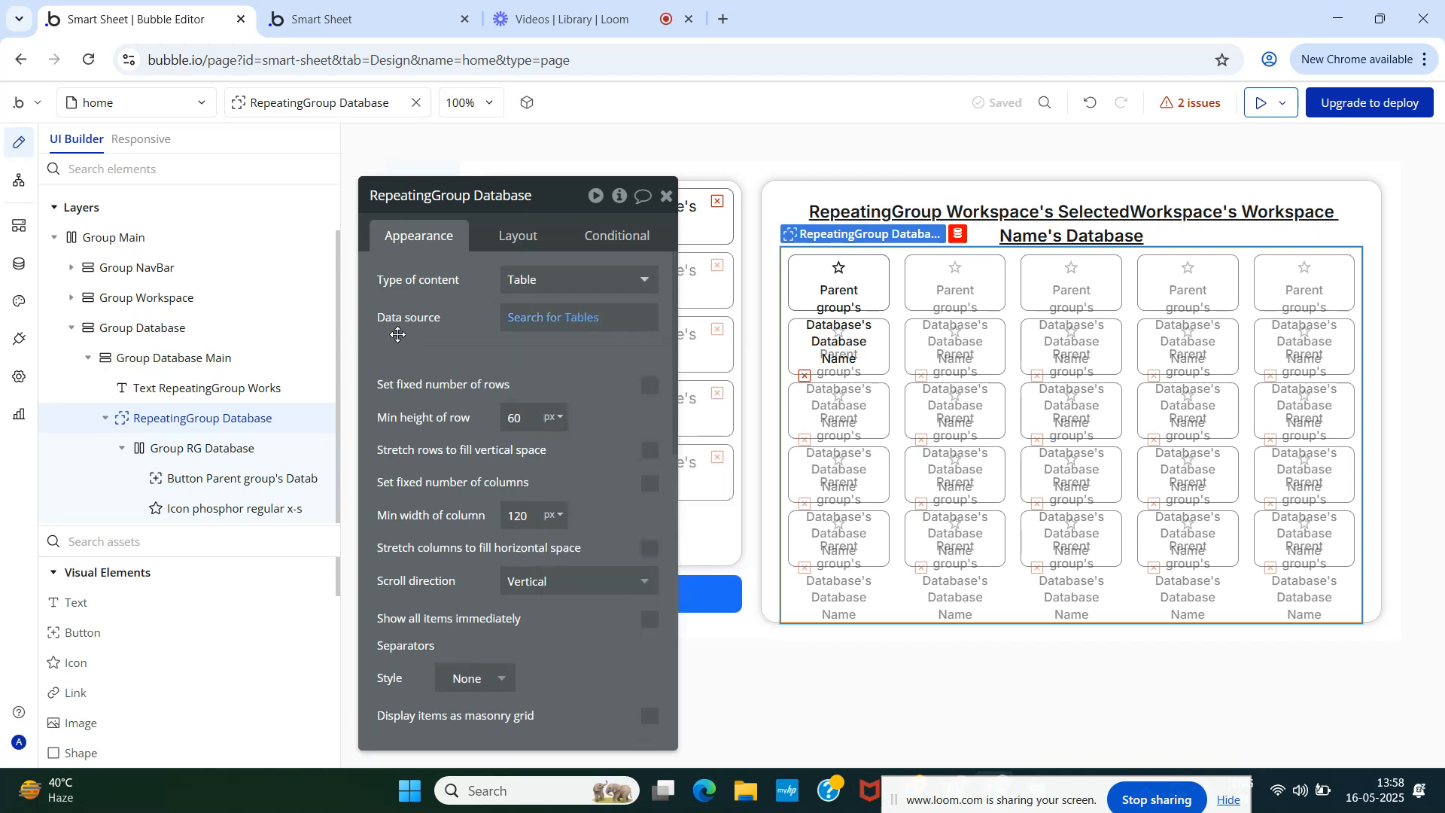
{"action": "left_click", "coordinate": [540, 319]}
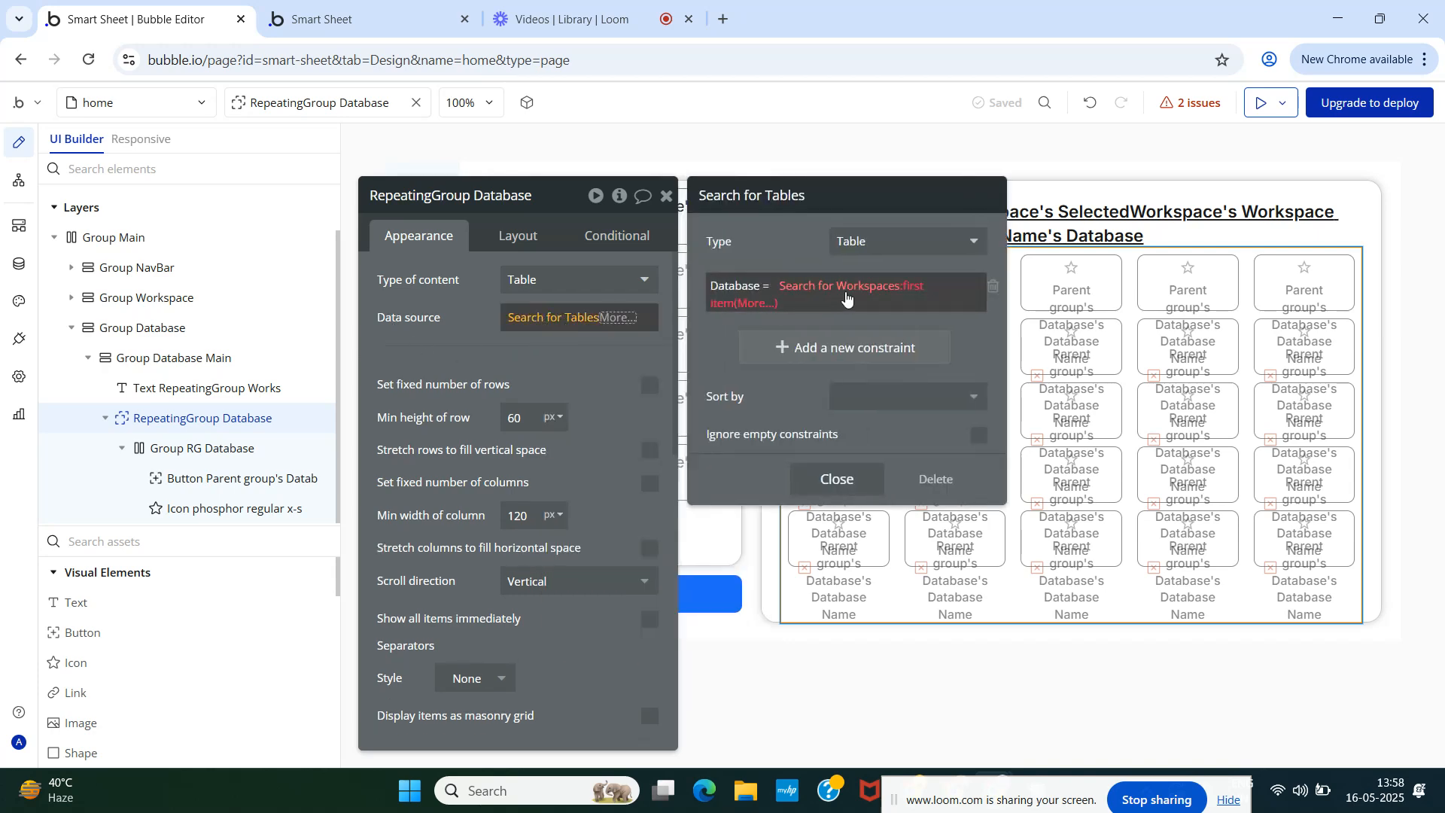
{"action": "left_click", "coordinate": [920, 289]}
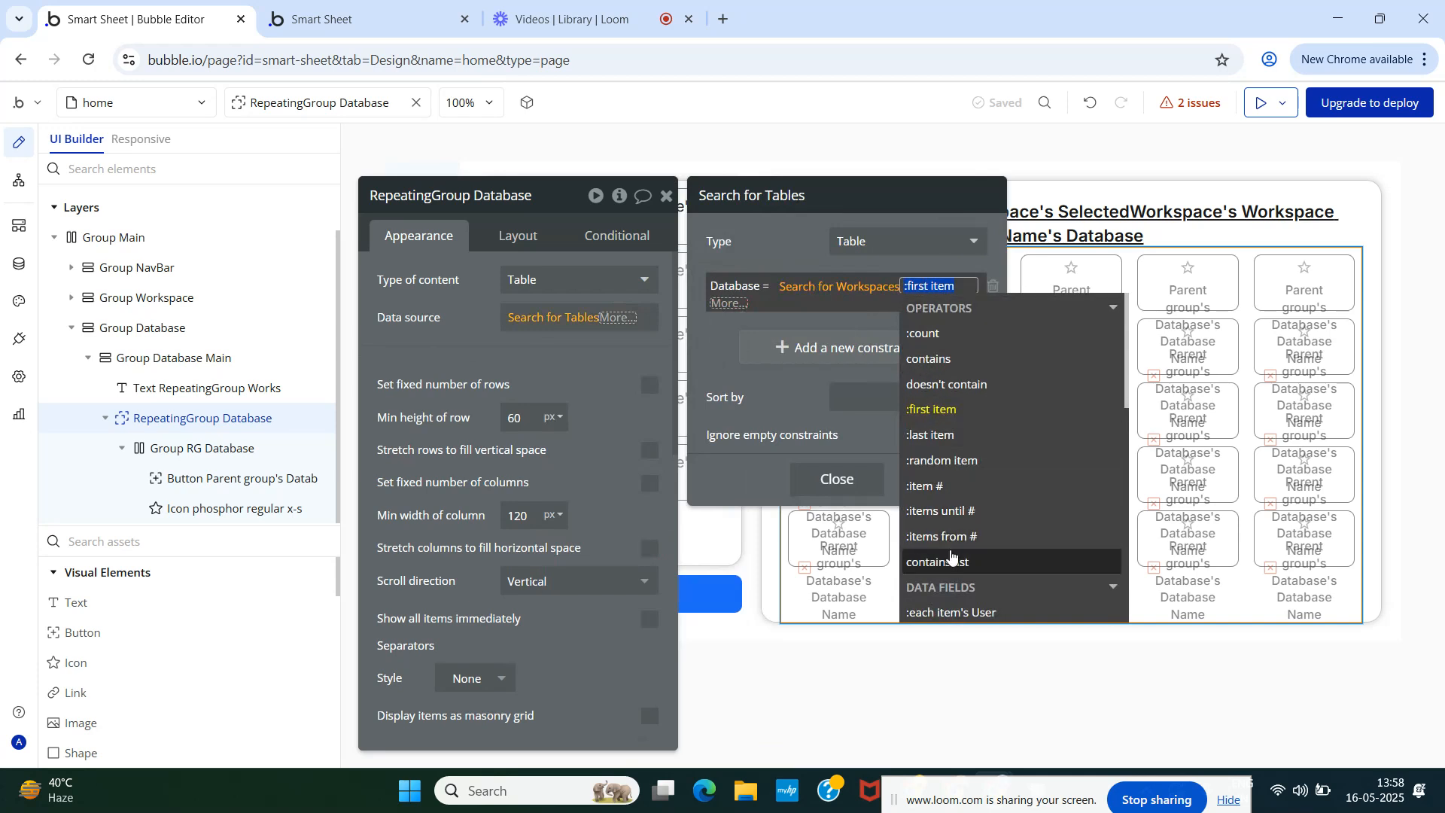
{"action": "mouse_move", "coordinate": [951, 557]}
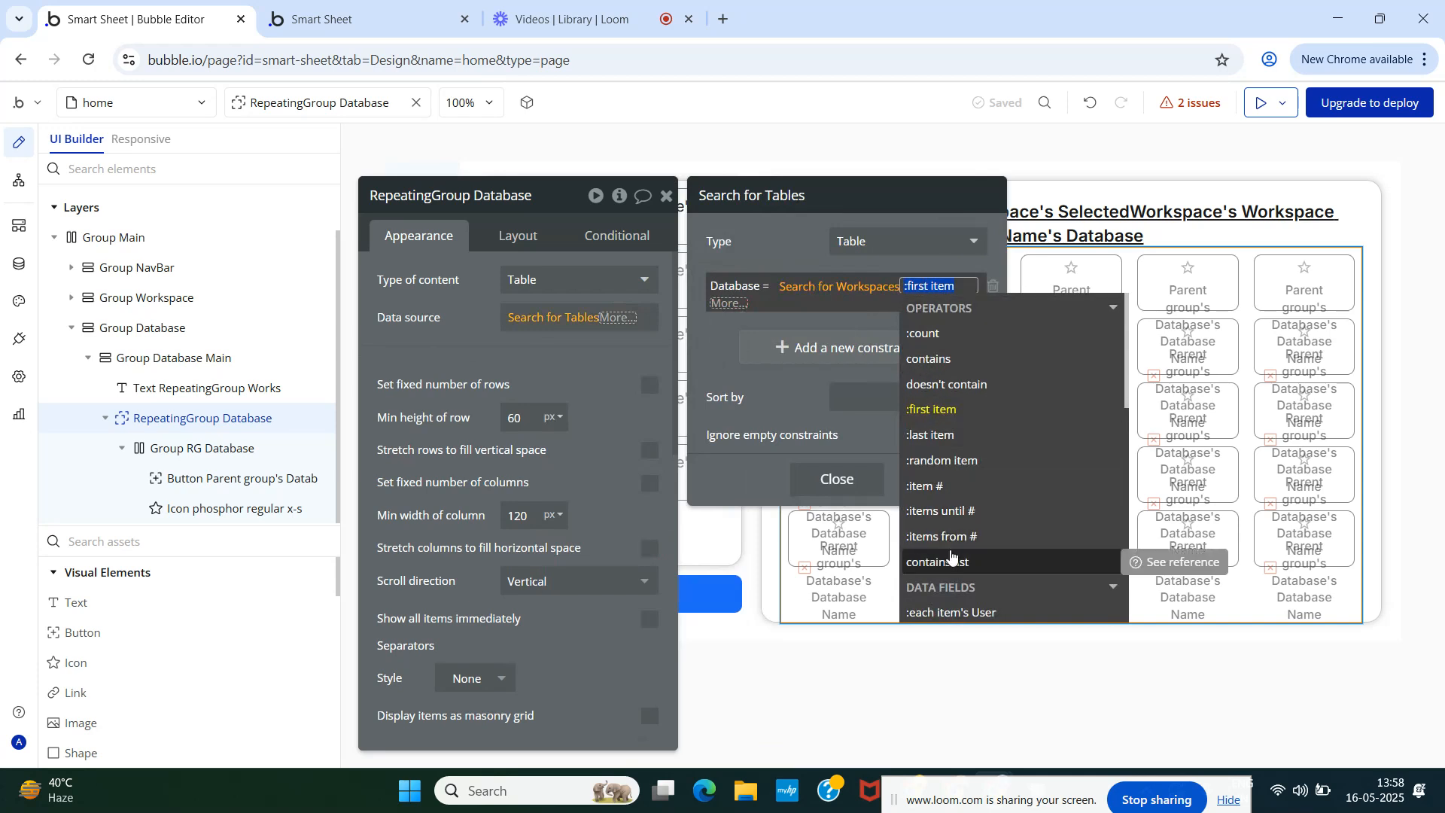
{"action": "left_click", "coordinate": [482, 325]}
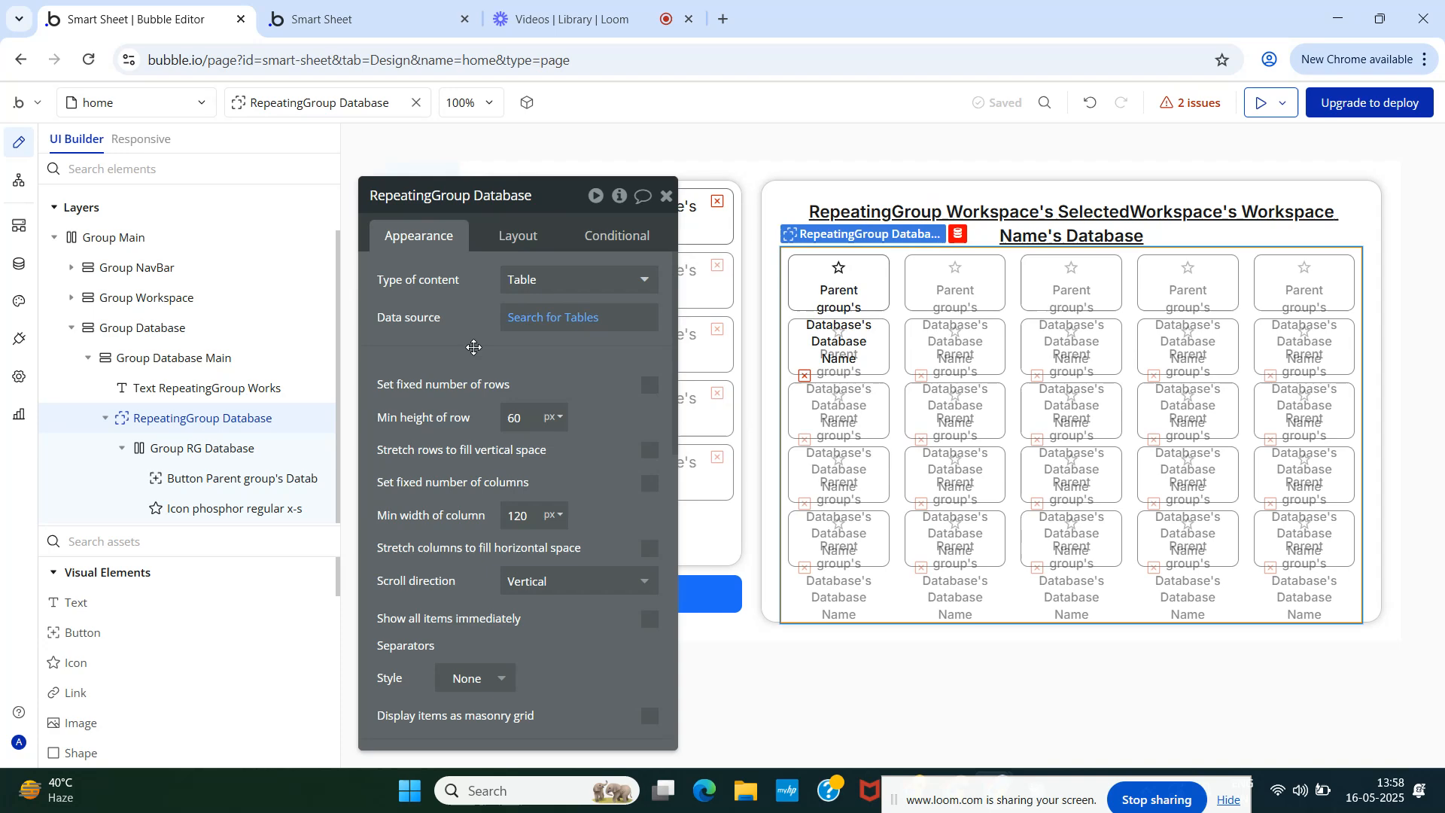
{"action": "left_click", "coordinate": [531, 325]}
- Delete the old data source and start a new Do a search for Table
{"action": "left_click", "coordinate": [934, 478]}
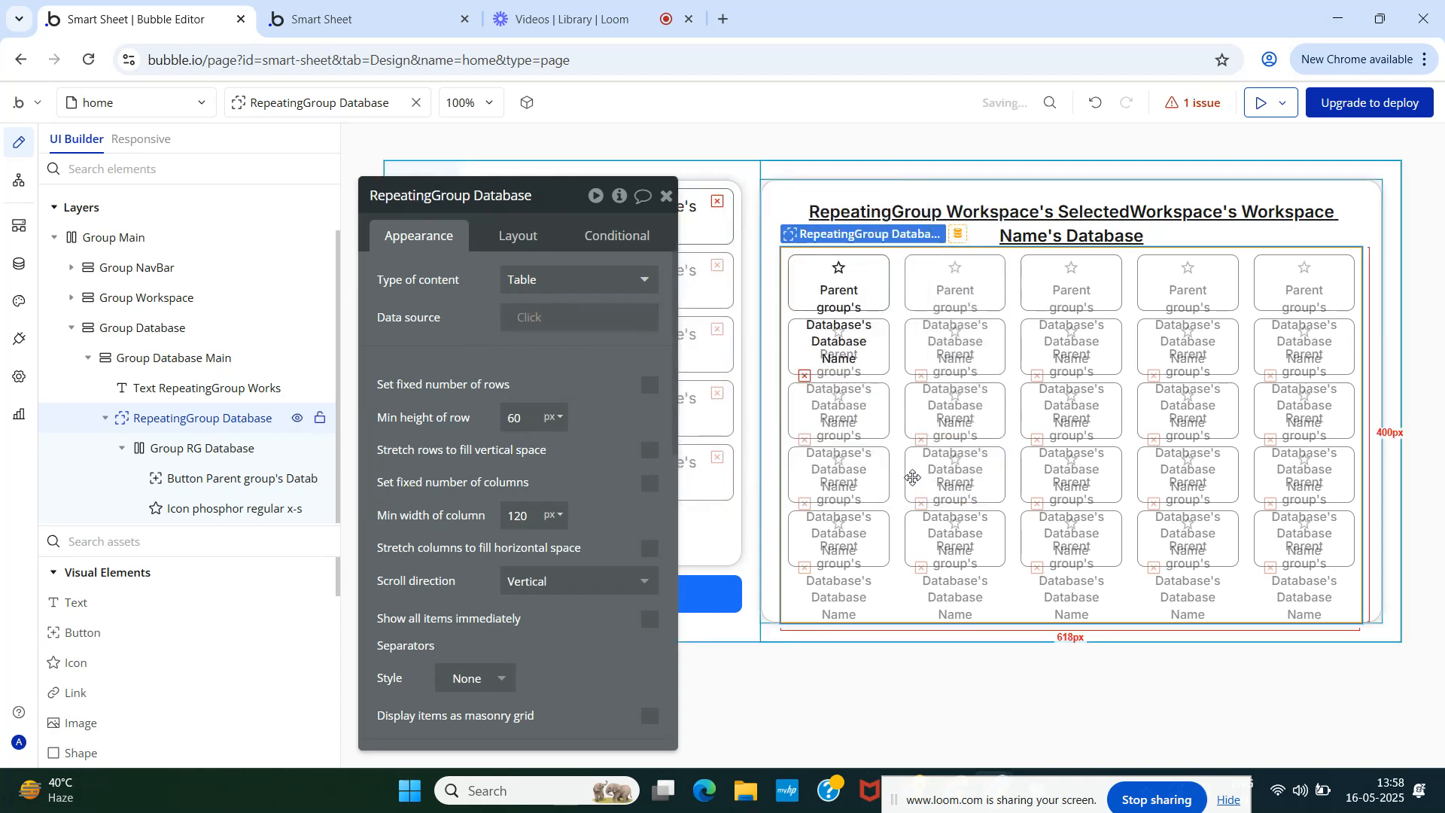
{"action": "left_click", "coordinate": [525, 319]}
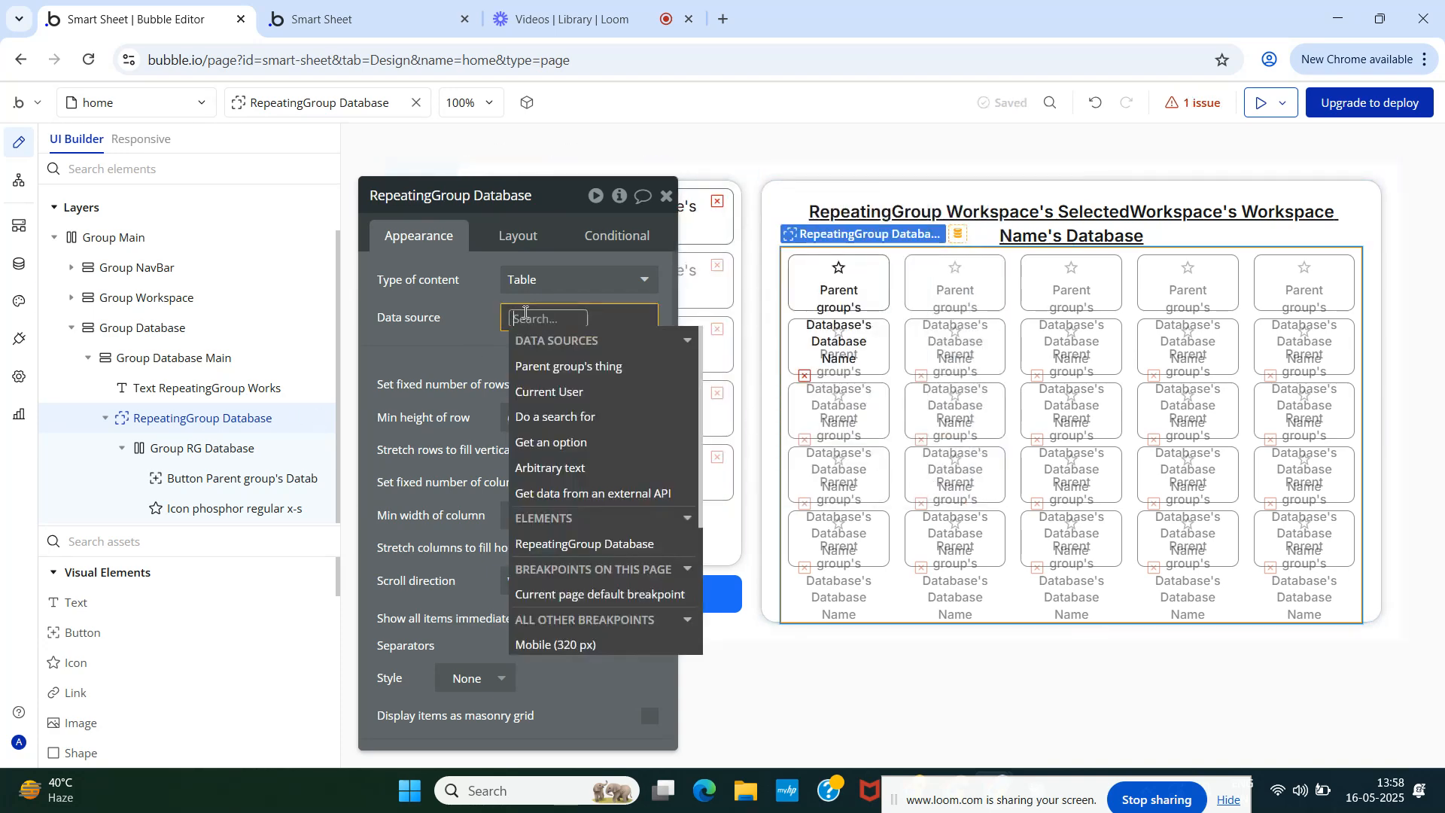
{"action": "left_click", "coordinate": [589, 415]}
{"action": "left_click", "coordinate": [847, 242]}
{"action": "type", "text": "ta"}
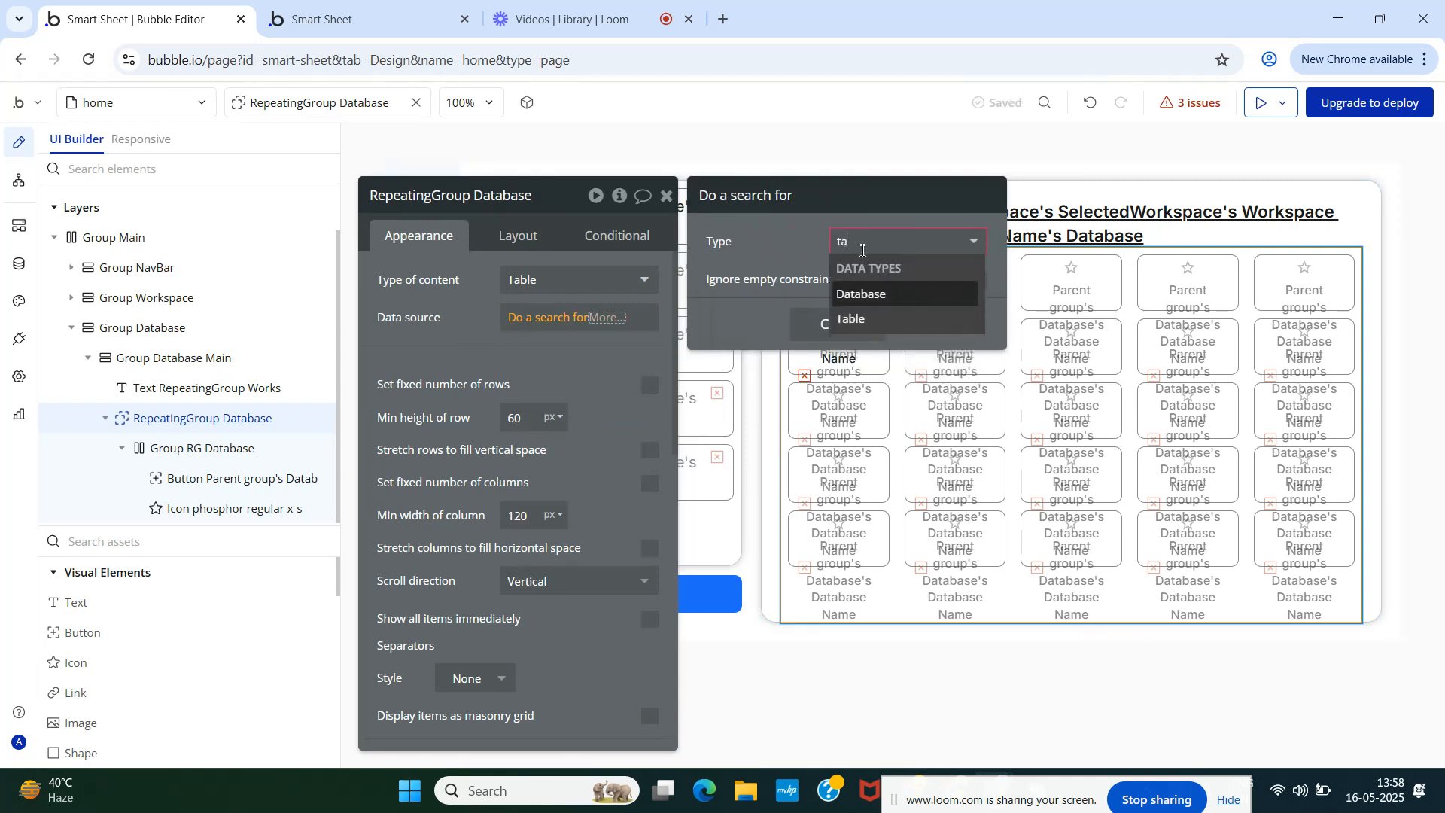
{"action": "left_click", "coordinate": [862, 320]}
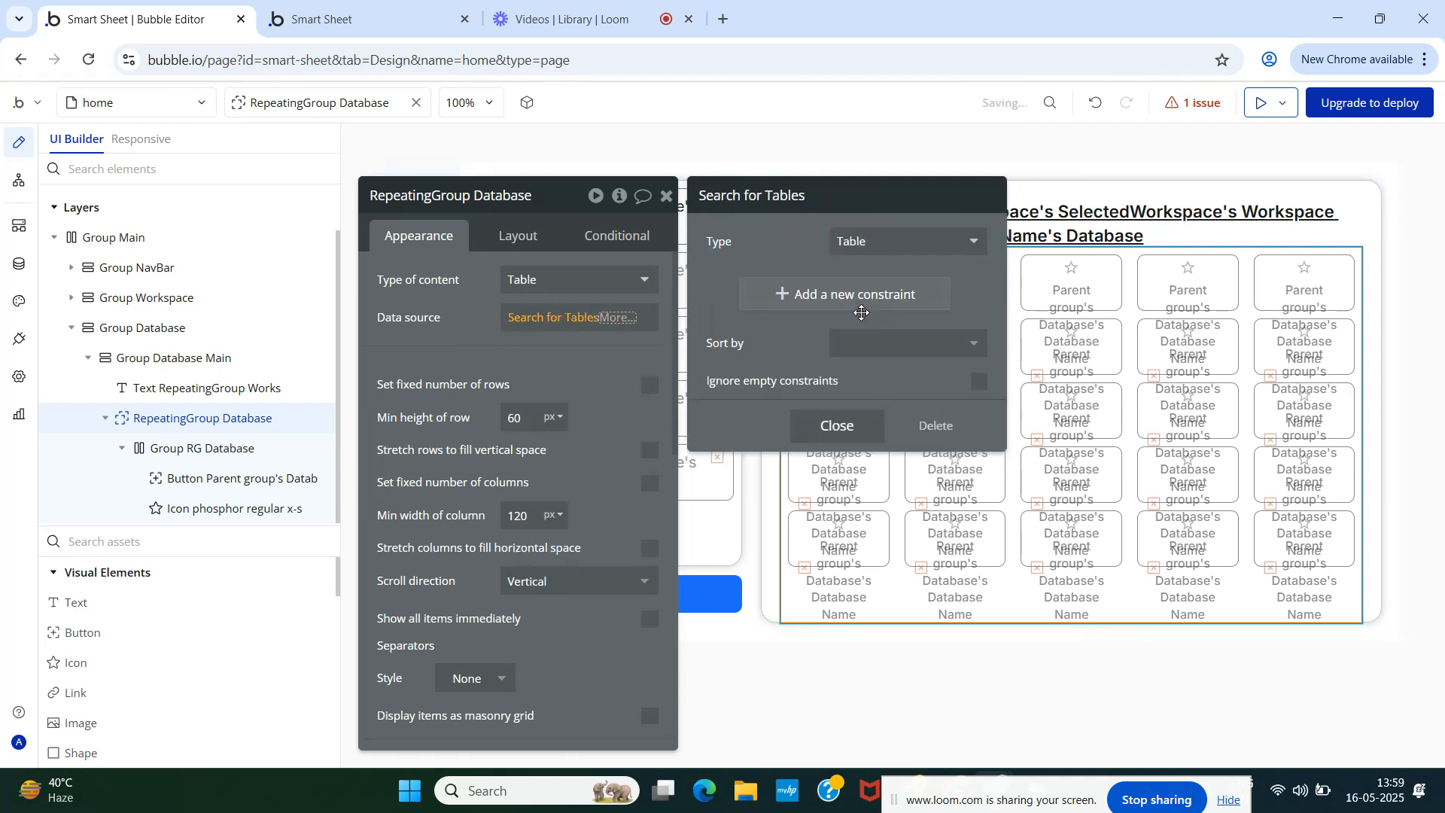
- Add a Database = constraint whose value comes from a nested search
{"action": "left_click", "coordinate": [798, 296]}
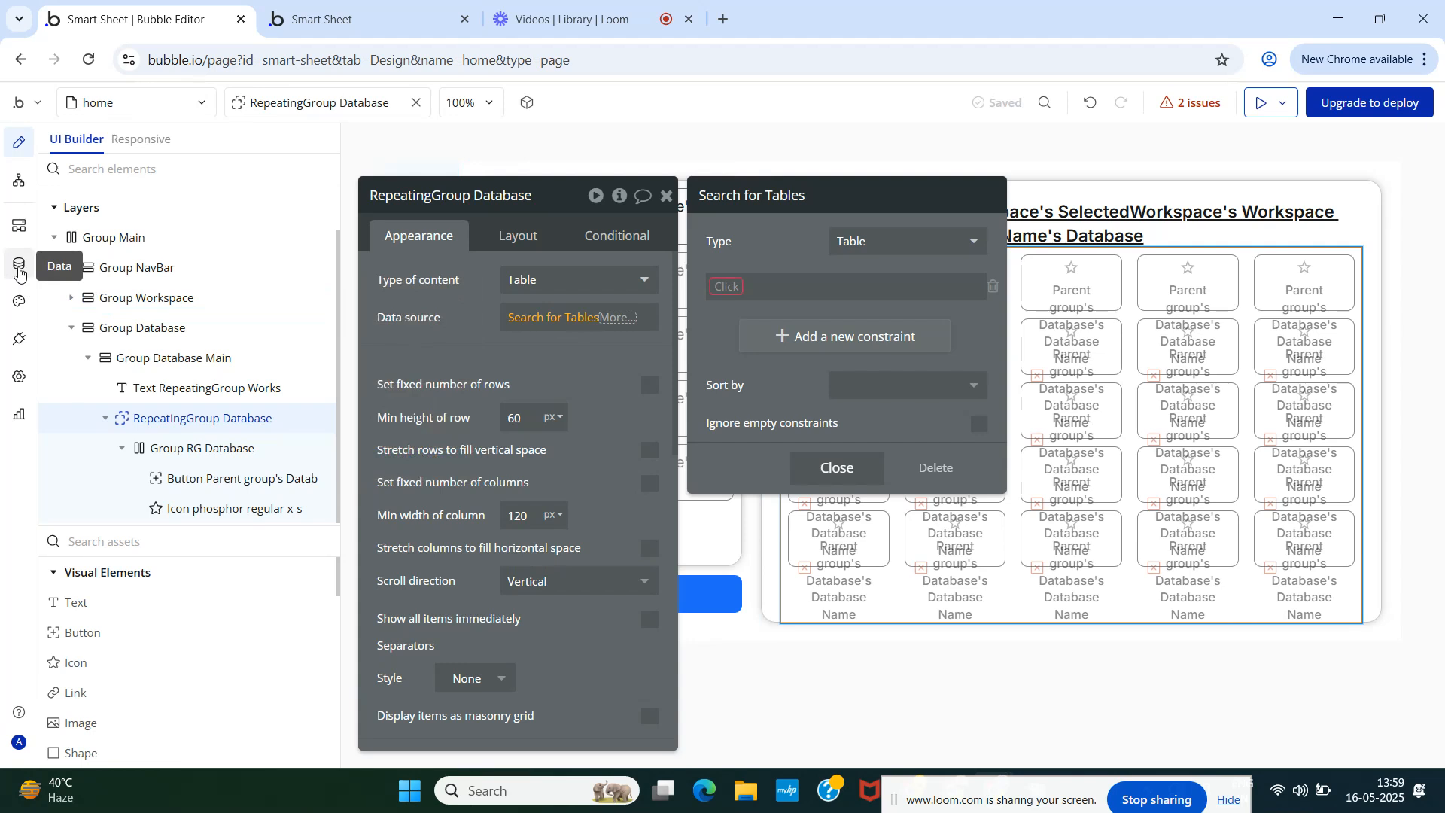
{"action": "left_click", "coordinate": [730, 286]}
{"action": "type", "text": "da"}
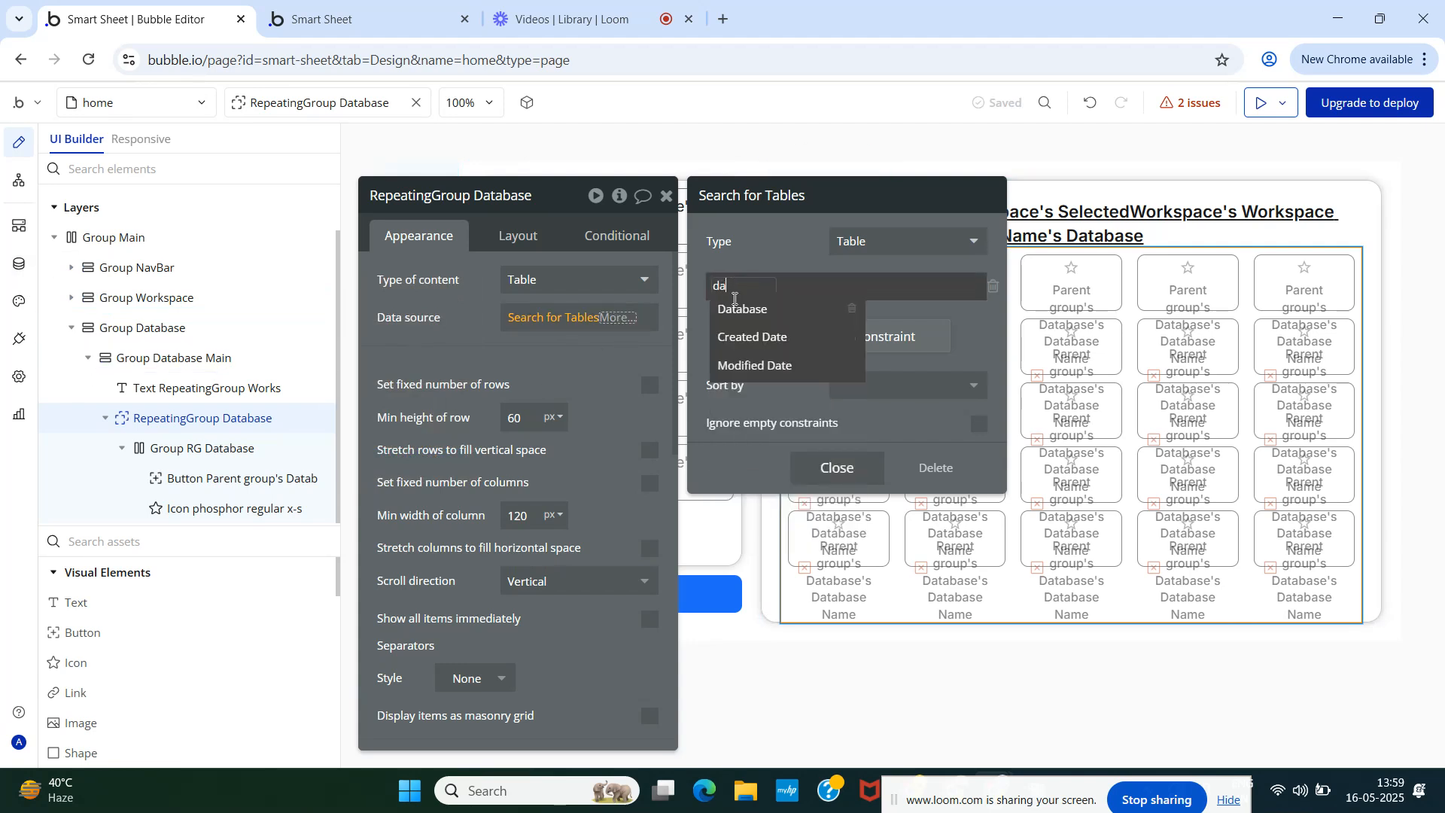
{"action": "left_click", "coordinate": [743, 308]}
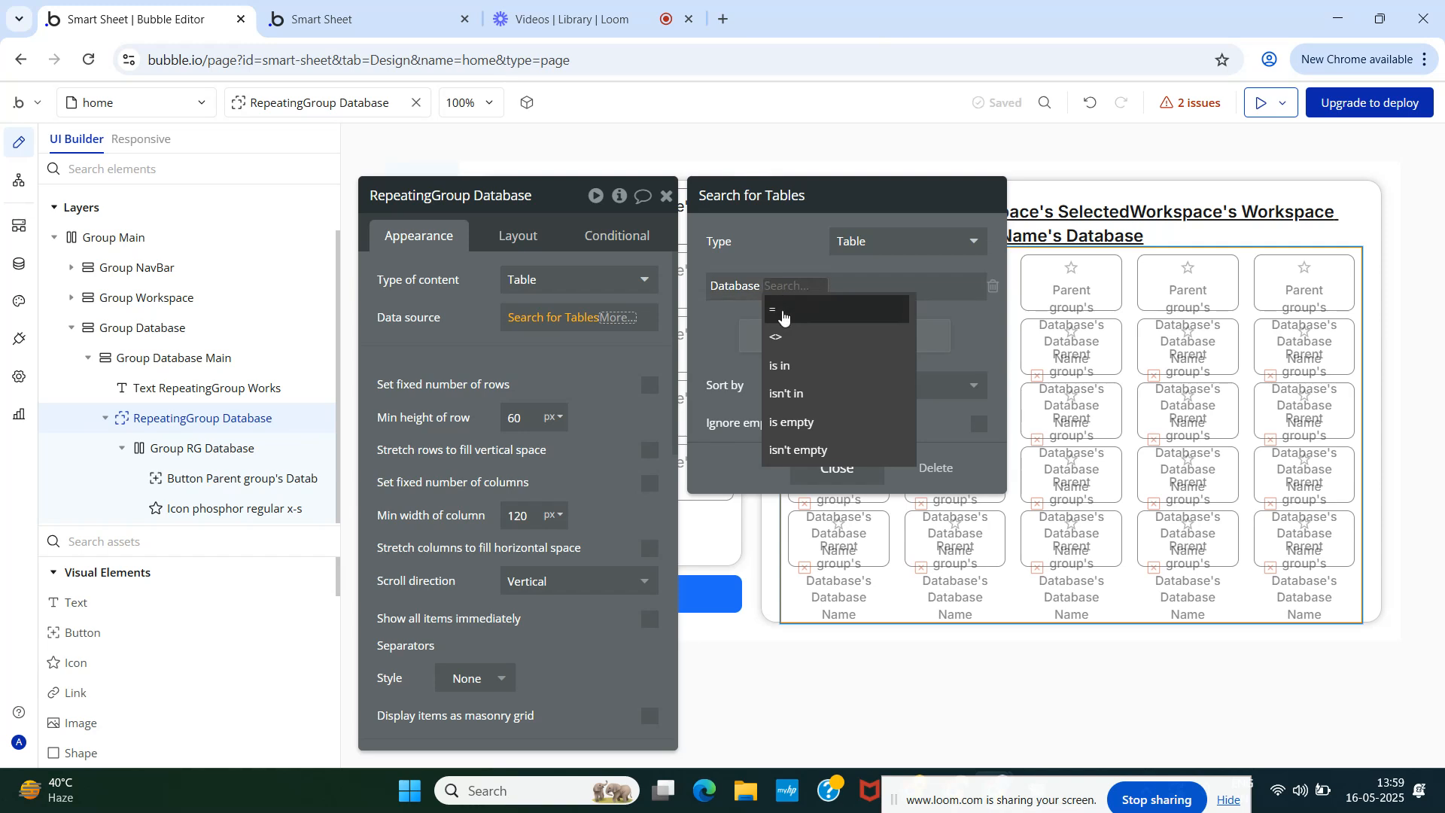
{"action": "left_click", "coordinate": [783, 311]}
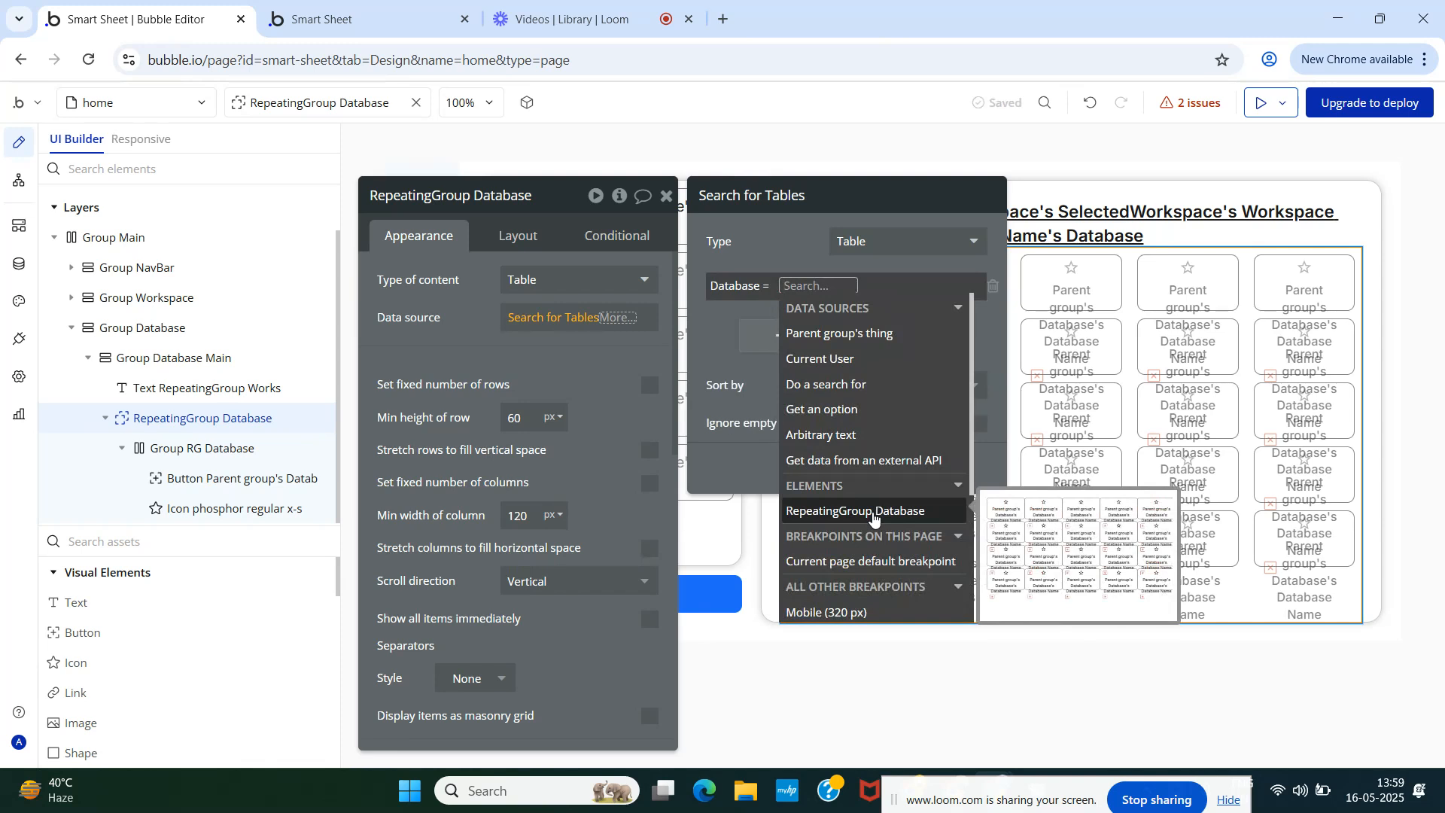
{"action": "type", "text": "rep"}
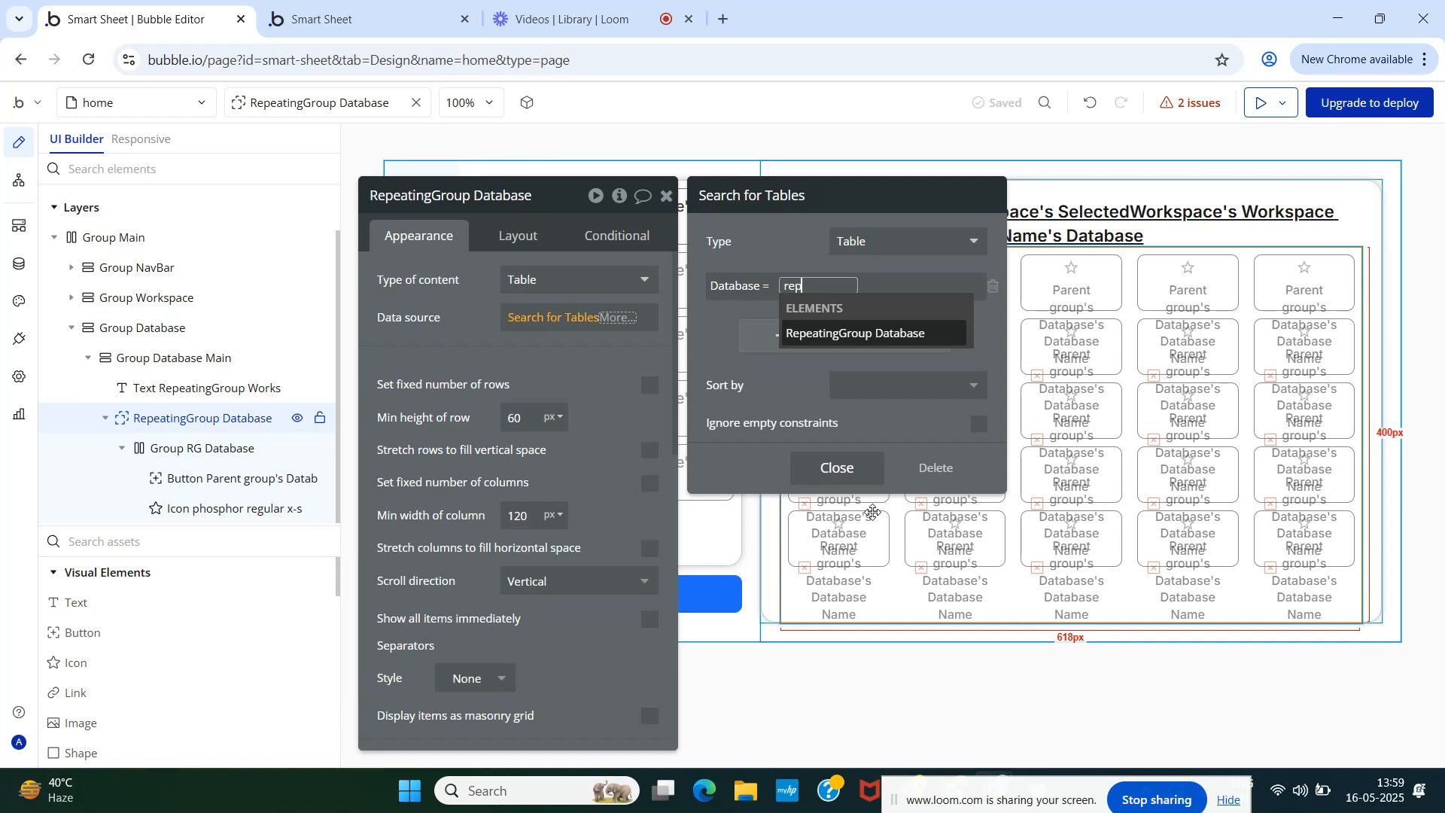
{"action": "key", "text": "BackSpace"}
{"action": "key", "text": "BackSpace"}
{"action": "key", "text": "BackSpace"}
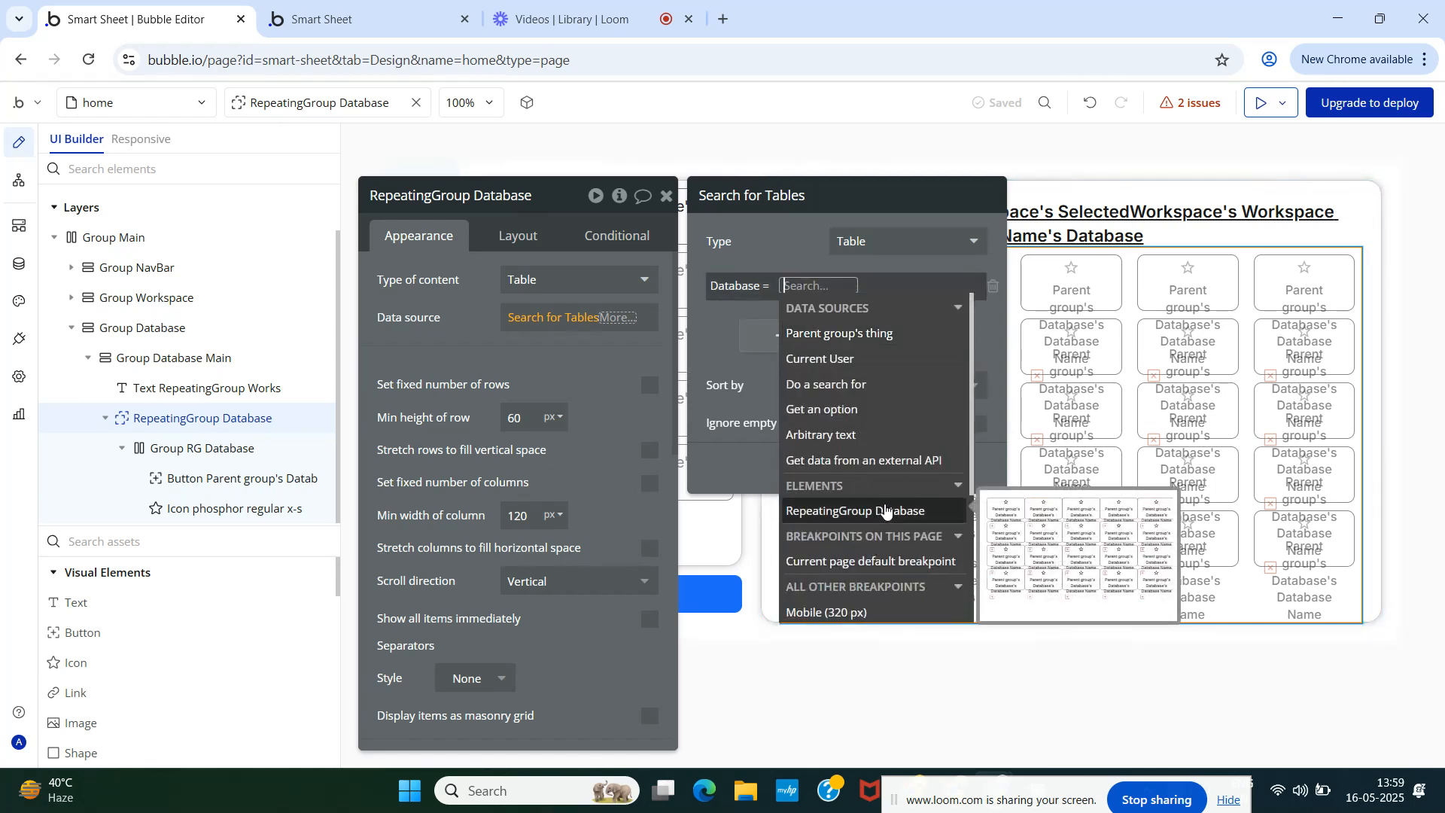
{"action": "left_click", "coordinate": [847, 385]}
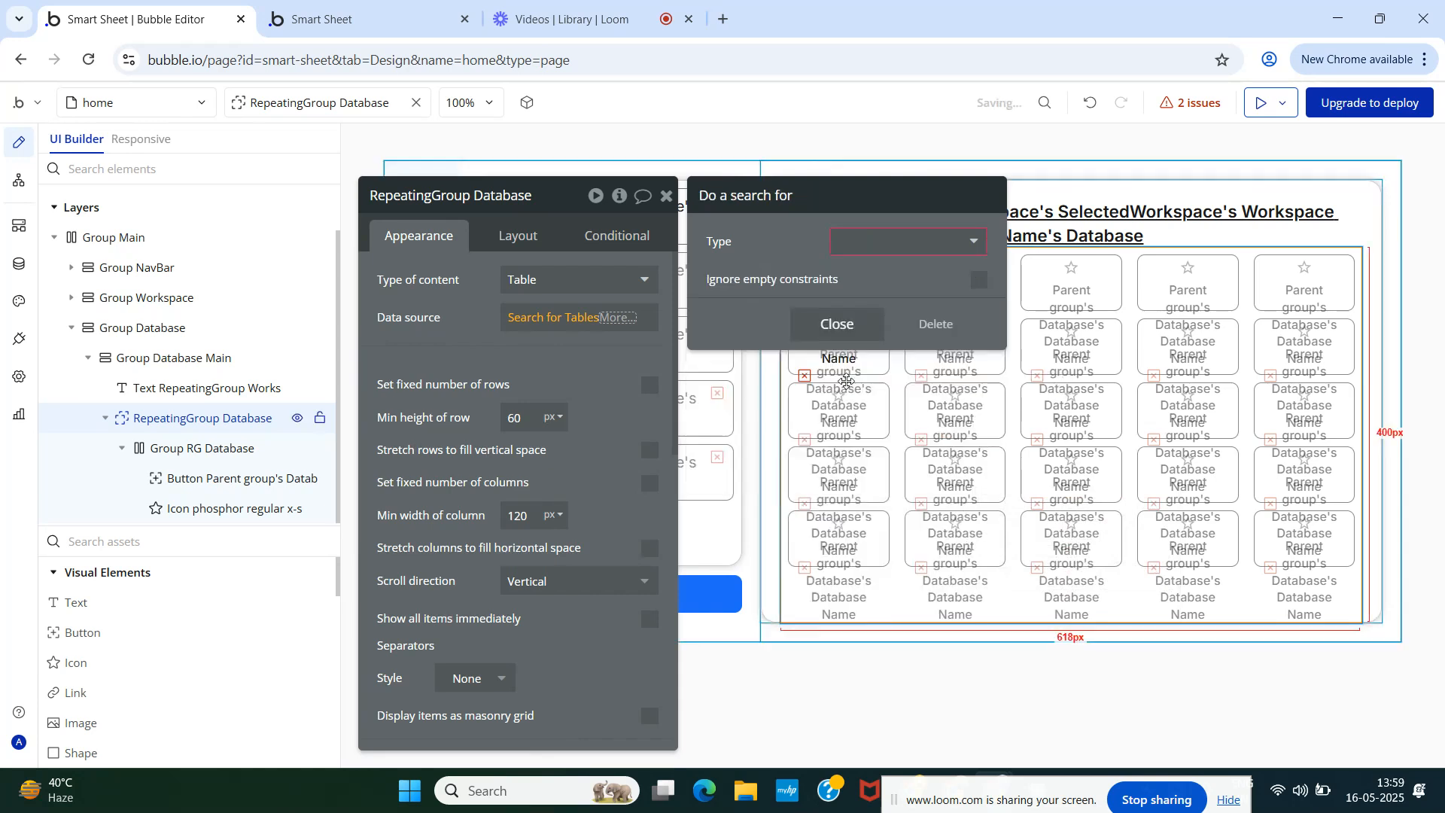
- Make the nested search find Workspaces with unique id = SelectedWorkspace's unique id
{"action": "left_click", "coordinate": [905, 244]}
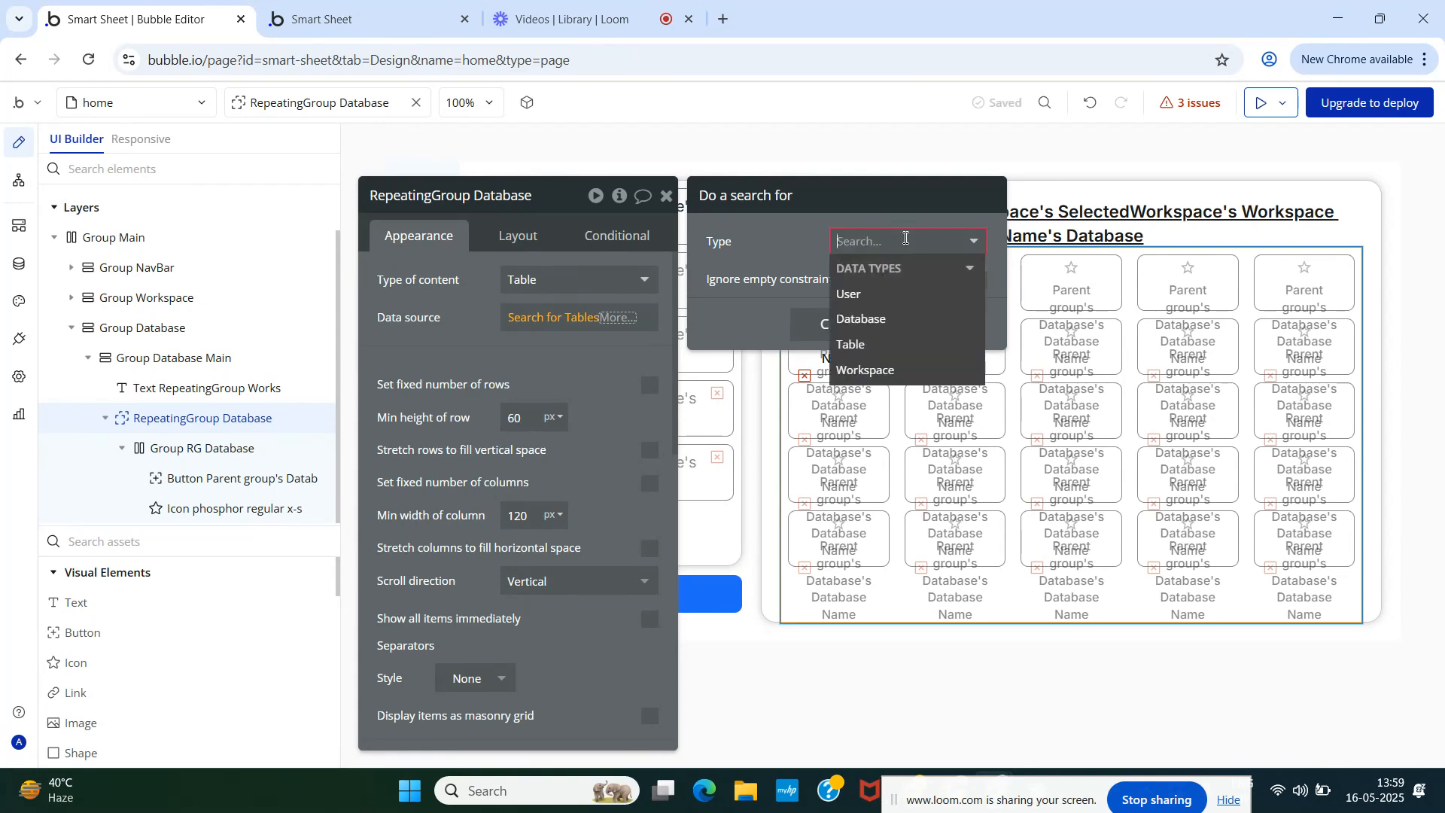
{"action": "left_click", "coordinate": [885, 369]}
{"action": "left_click", "coordinate": [864, 301]}
{"action": "left_click", "coordinate": [721, 285]}
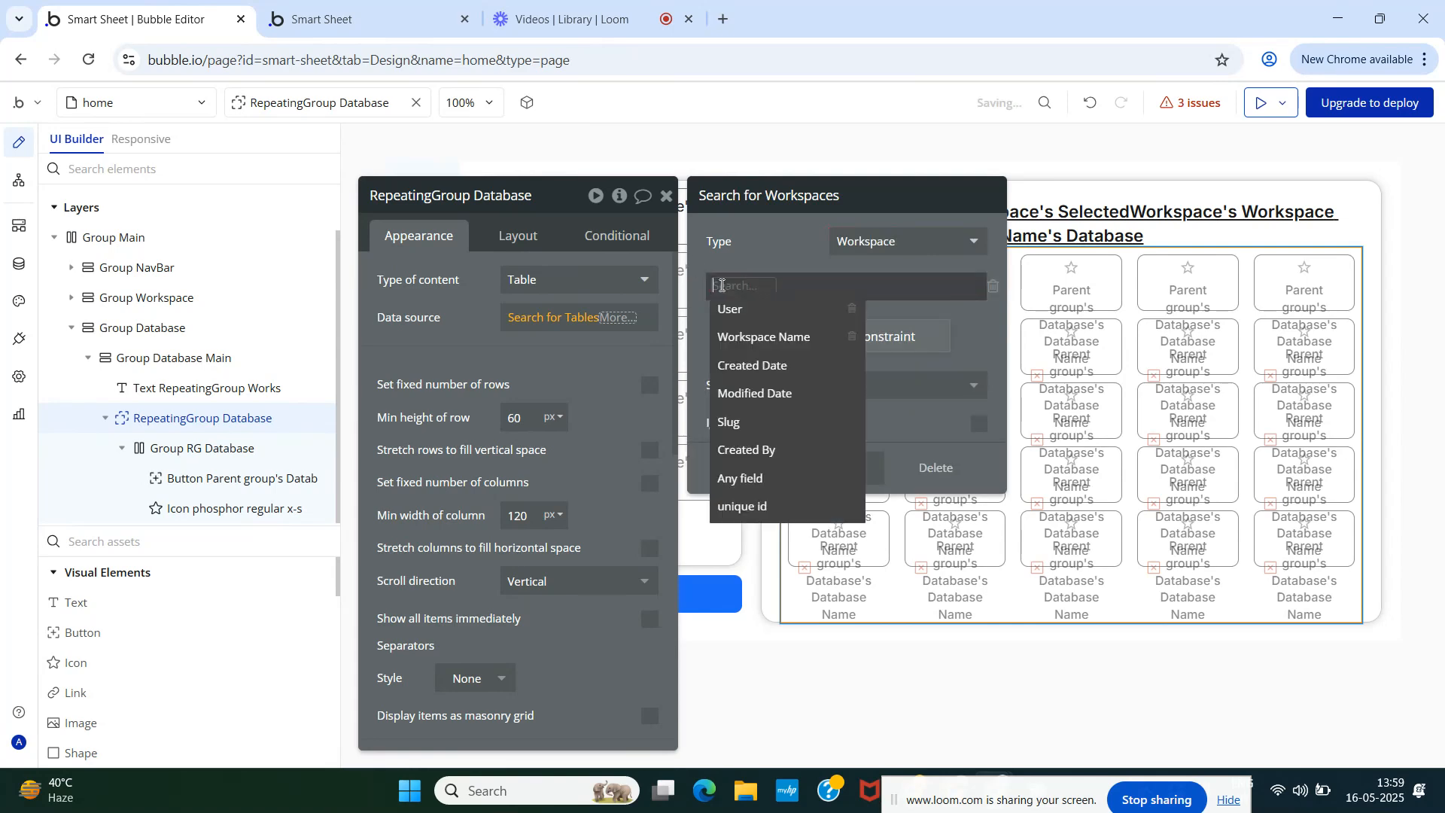
{"action": "type", "text": "uni"}
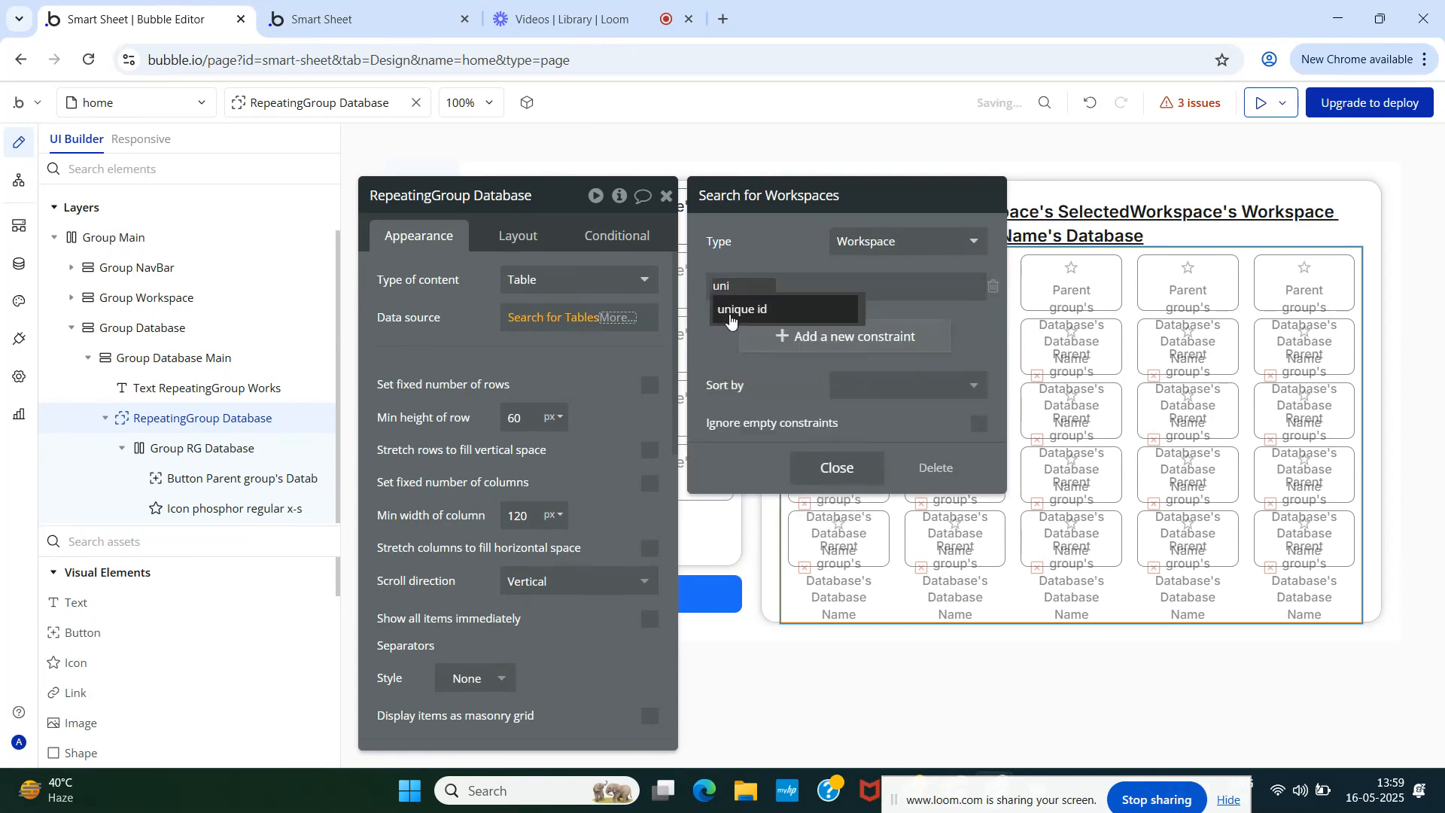
{"action": "left_click", "coordinate": [753, 308]}
{"action": "left_click", "coordinate": [790, 285]}
{"action": "type", "text": "rep"}
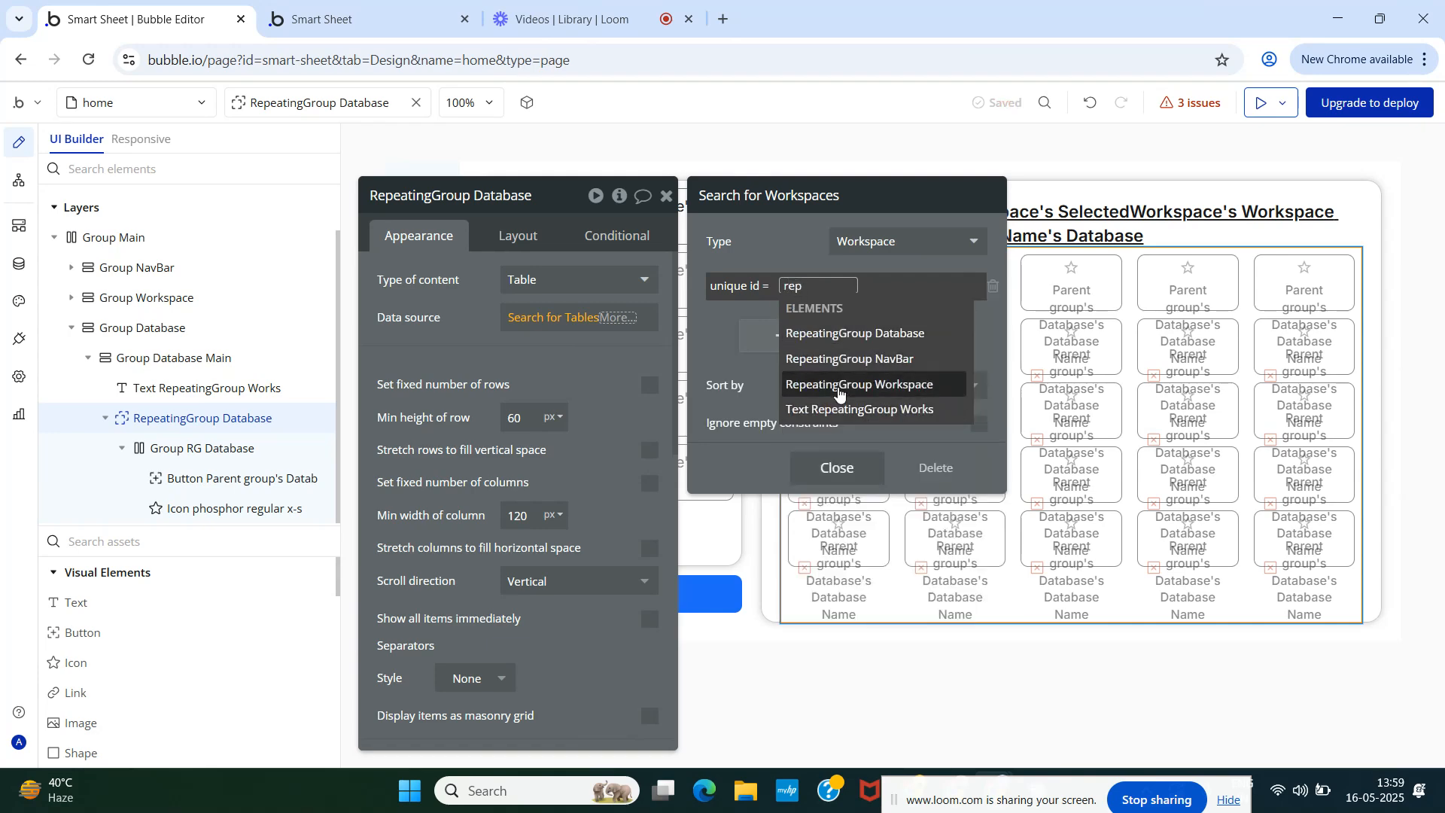
{"action": "left_click", "coordinate": [840, 385]}
{"action": "left_click", "coordinate": [851, 477]}
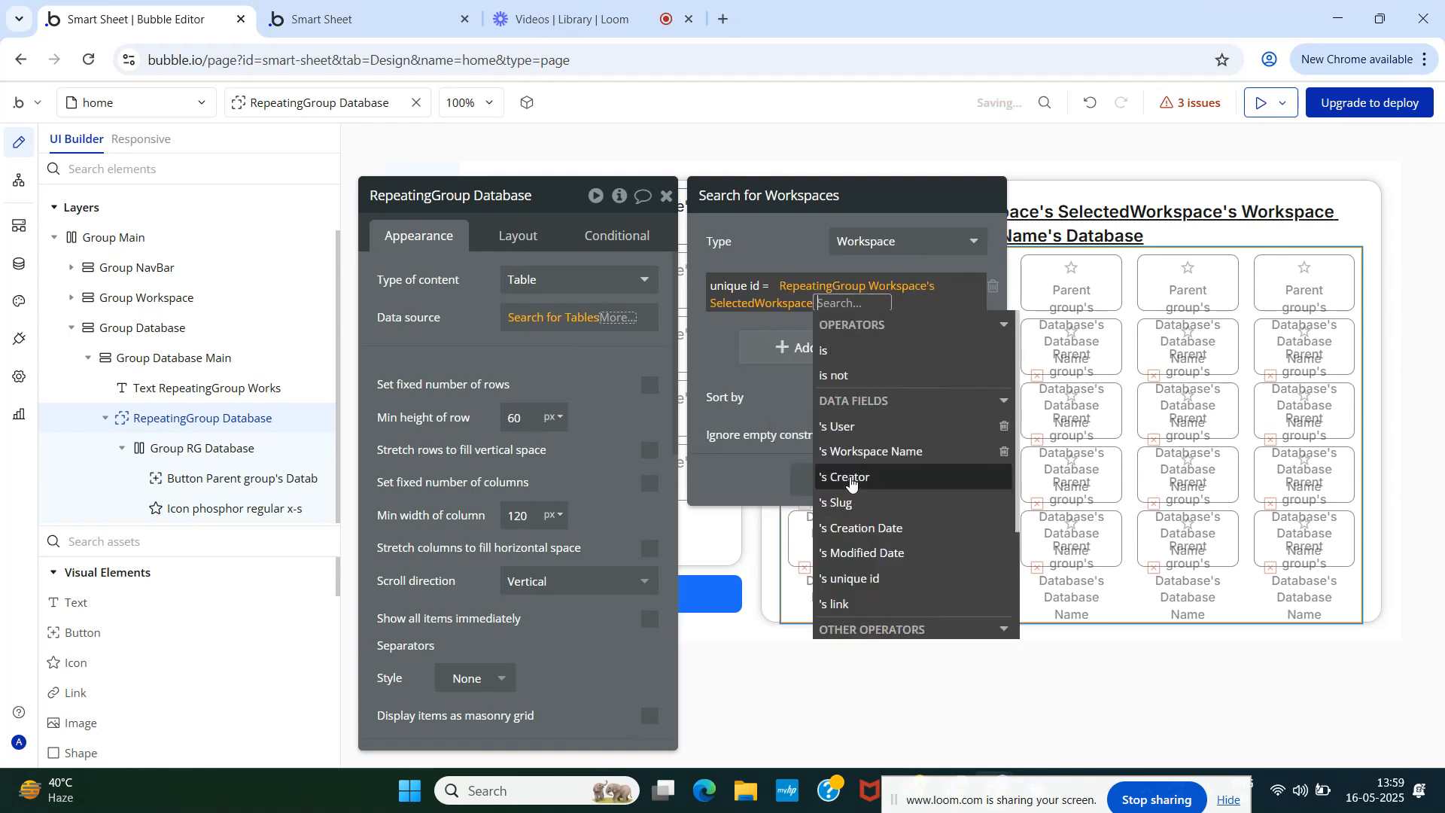
{"action": "type", "text": "uni"}
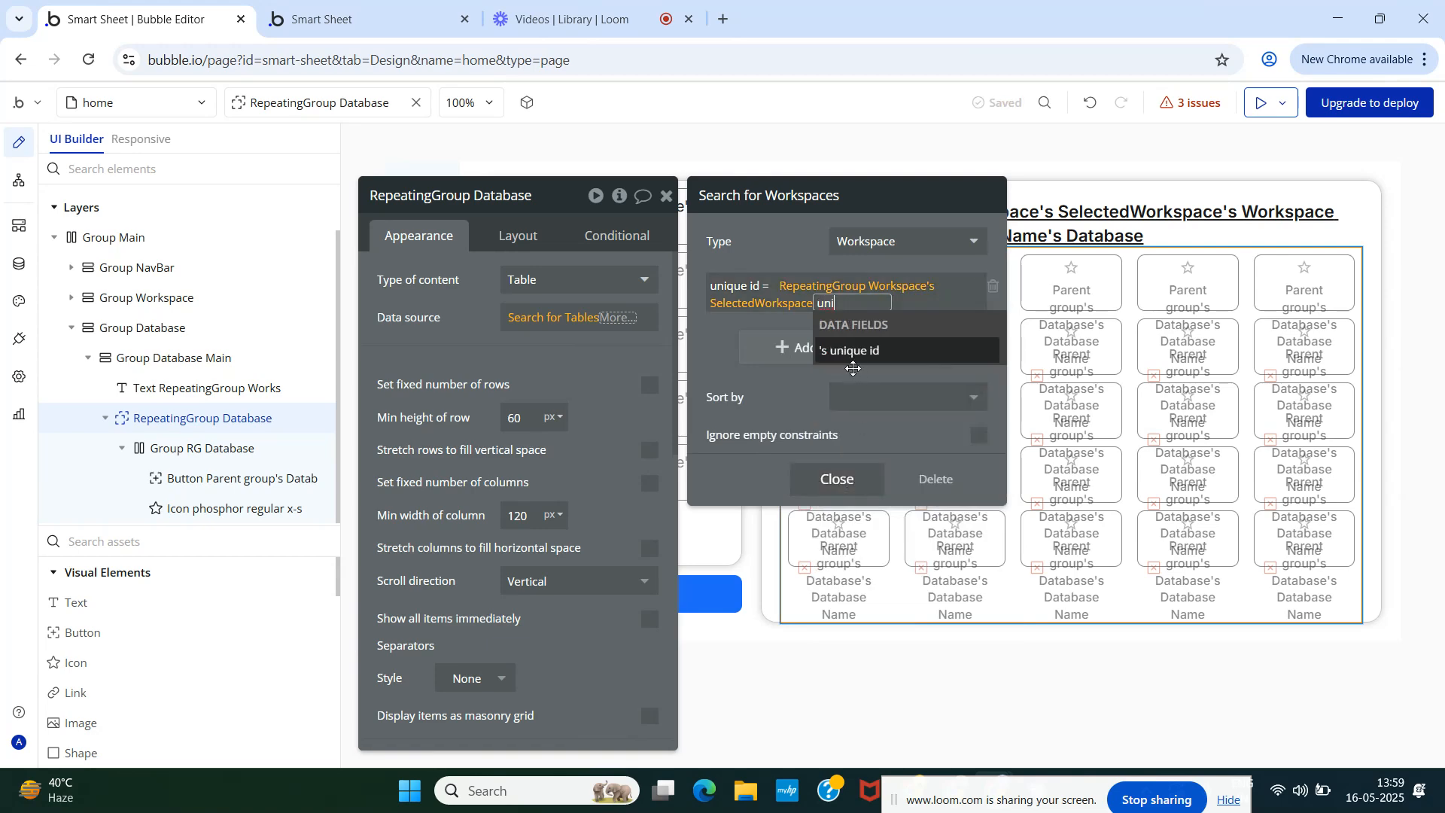
{"action": "left_click", "coordinate": [857, 352]}
- Review the Workspaces search and take its first item as the Database value
{"action": "left_click", "coordinate": [789, 243]}
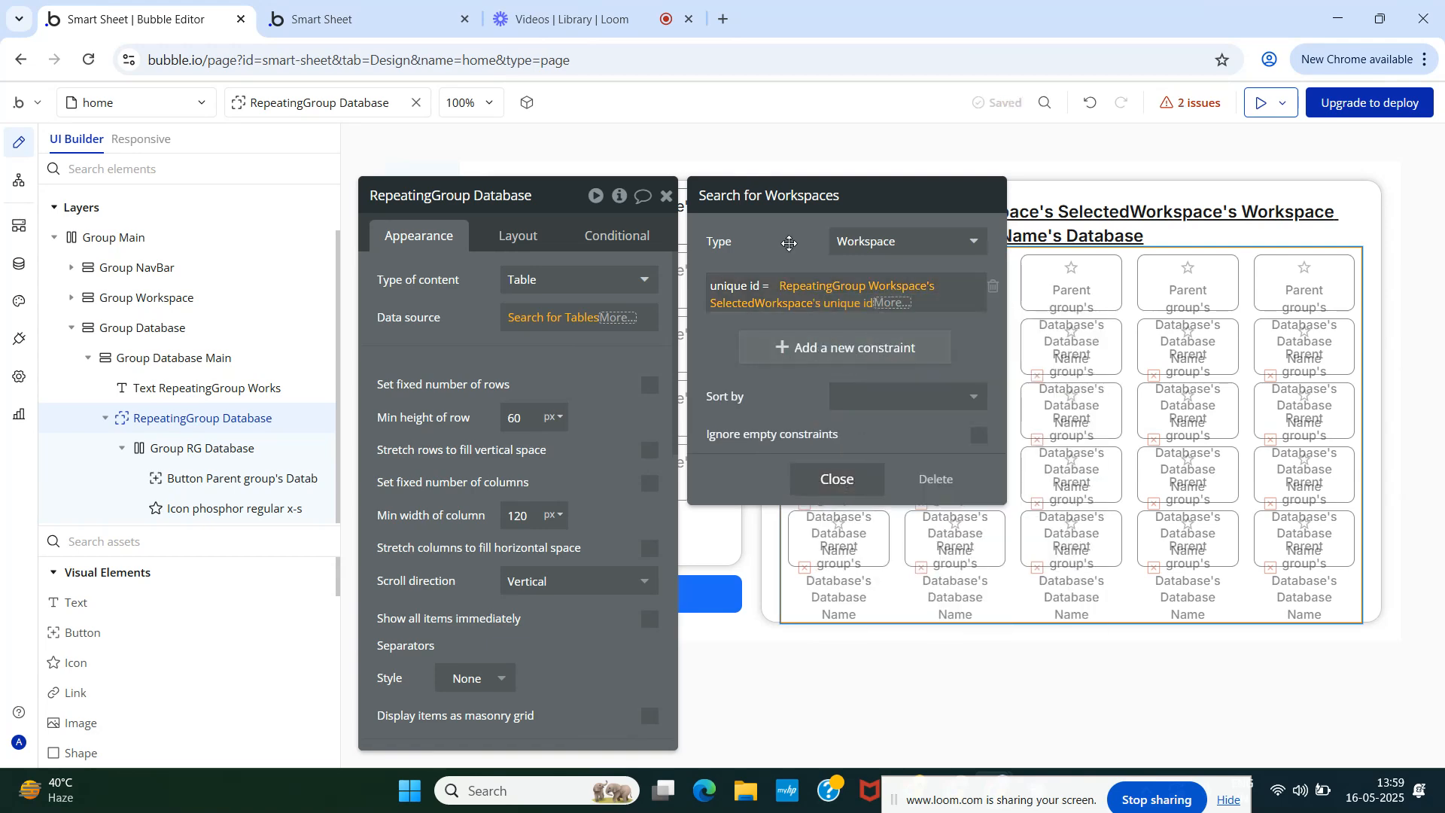
{"action": "left_click", "coordinate": [828, 482]}
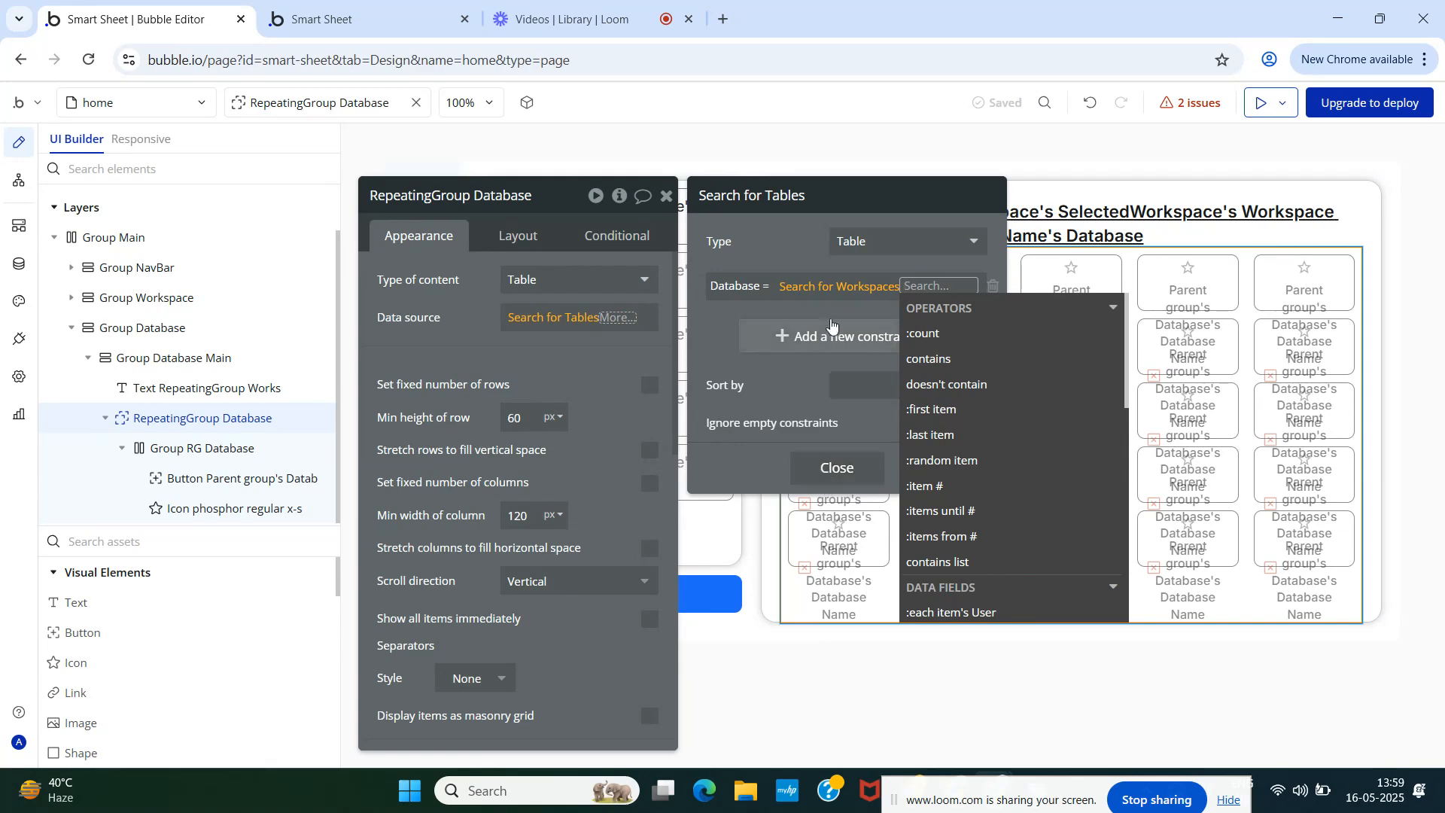
{"action": "left_click", "coordinate": [788, 250]}
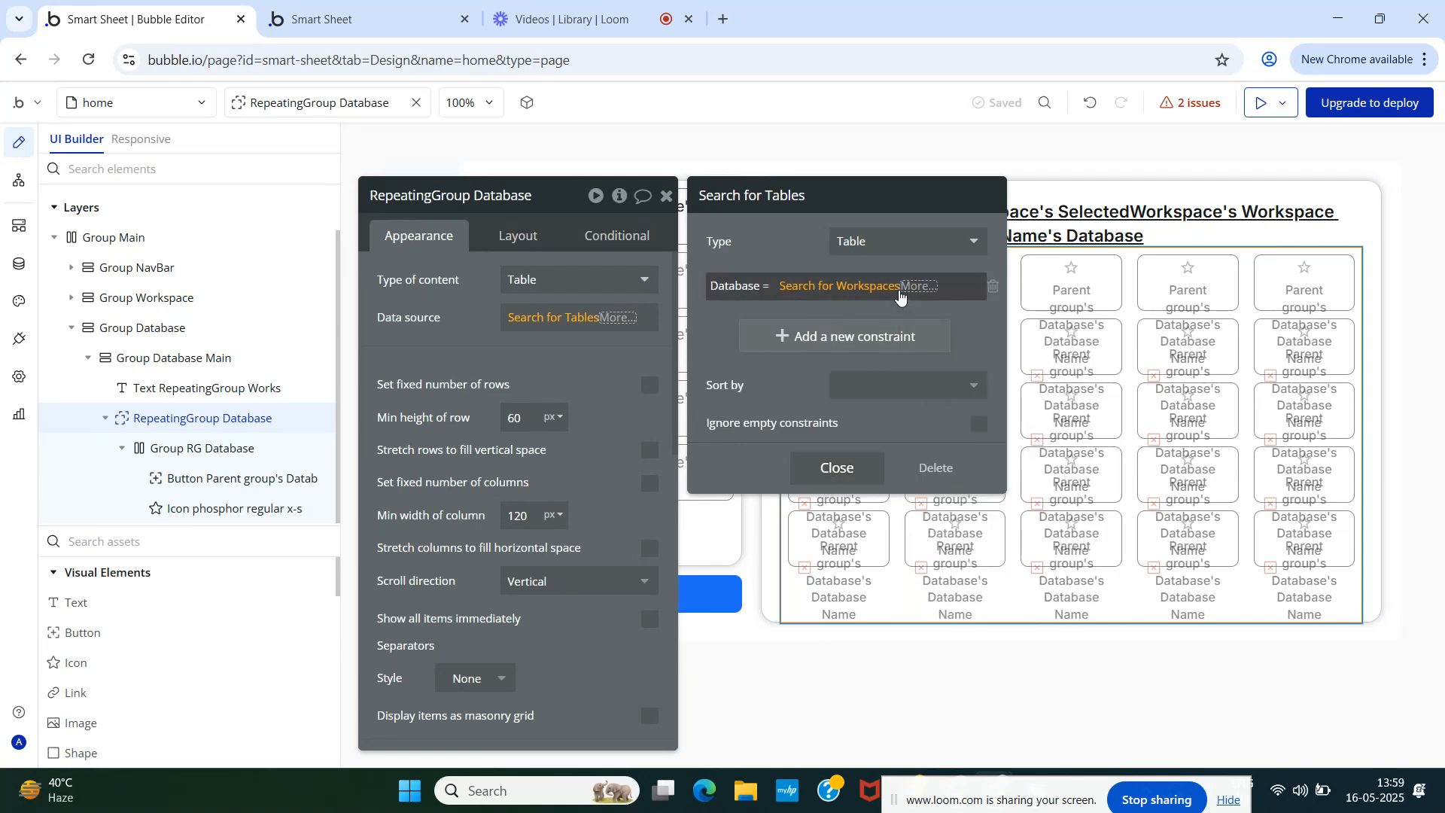
{"action": "left_click", "coordinate": [896, 290]}
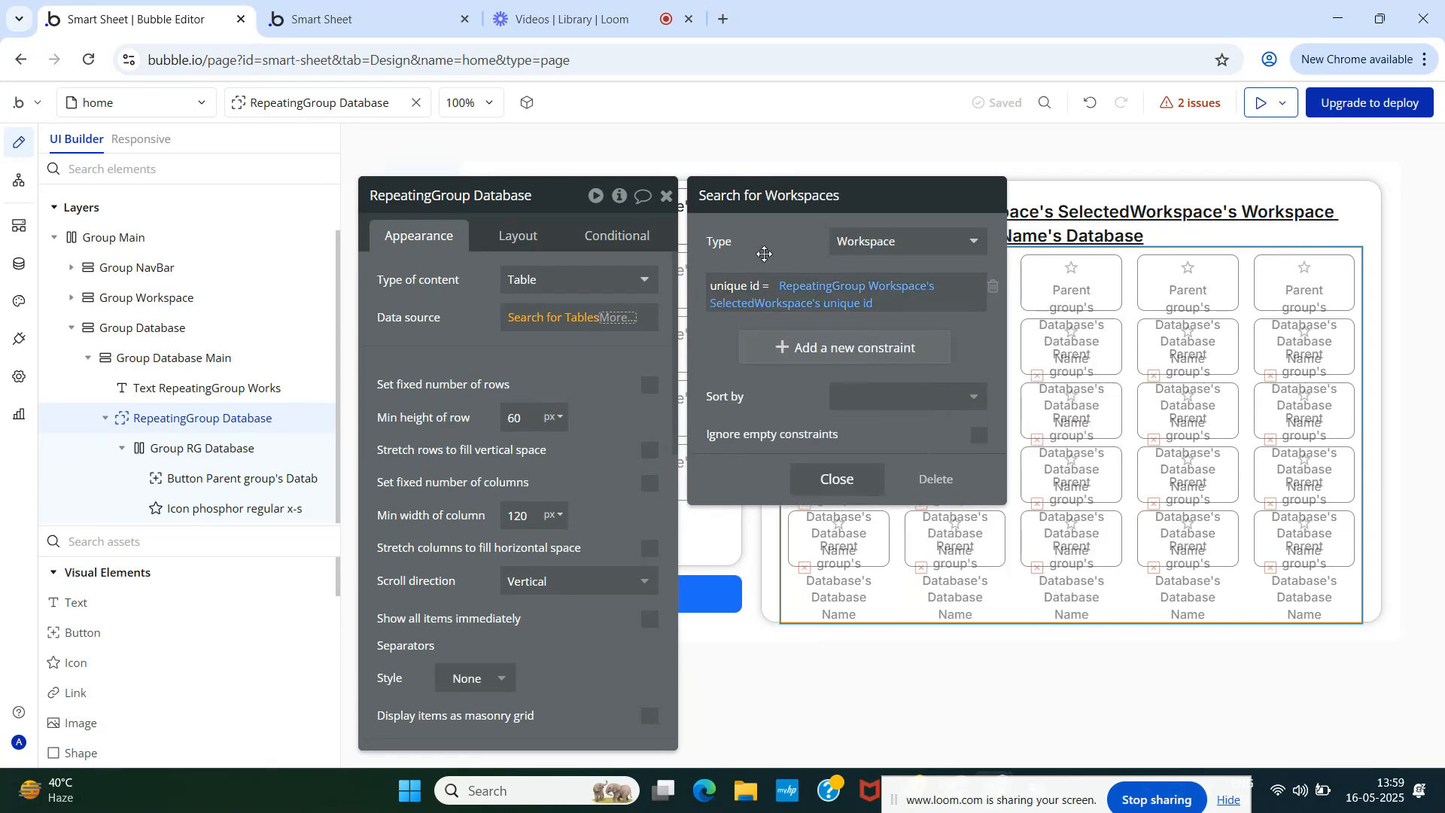
{"action": "left_click", "coordinate": [835, 479]}
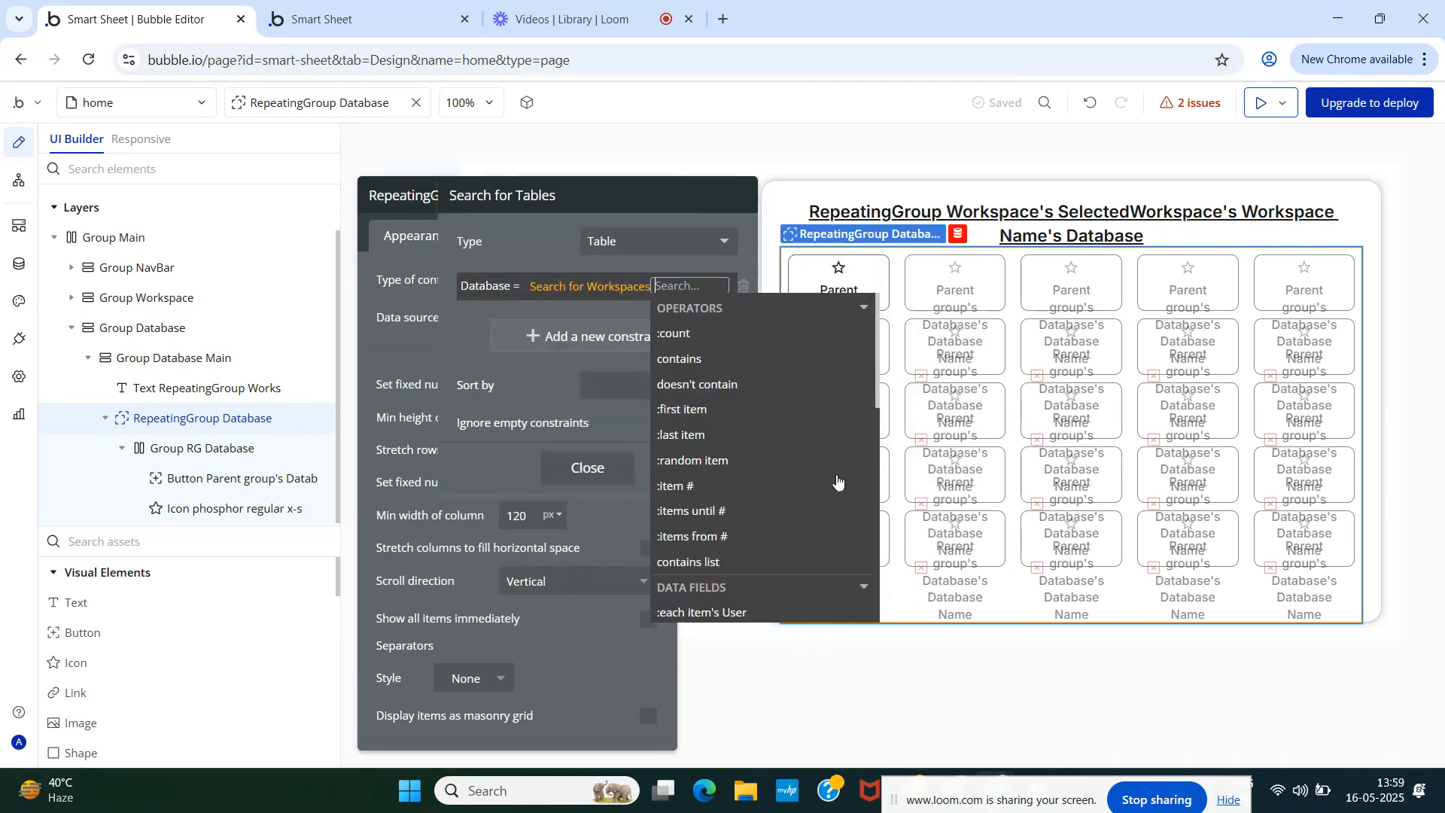
{"action": "left_click", "coordinate": [859, 340]}
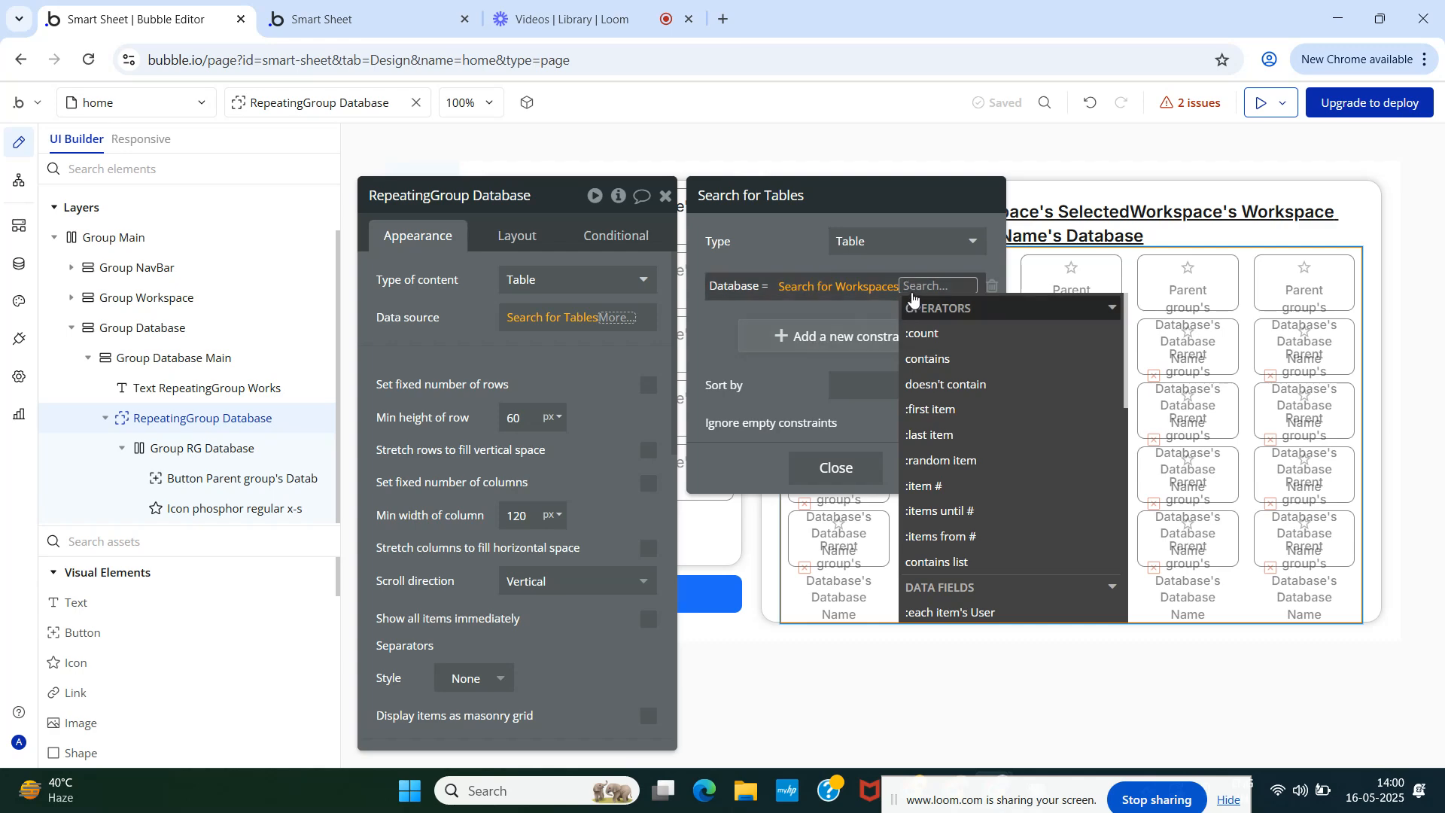
{"action": "left_click", "coordinate": [838, 287]}
{"action": "left_click", "coordinate": [819, 493]}
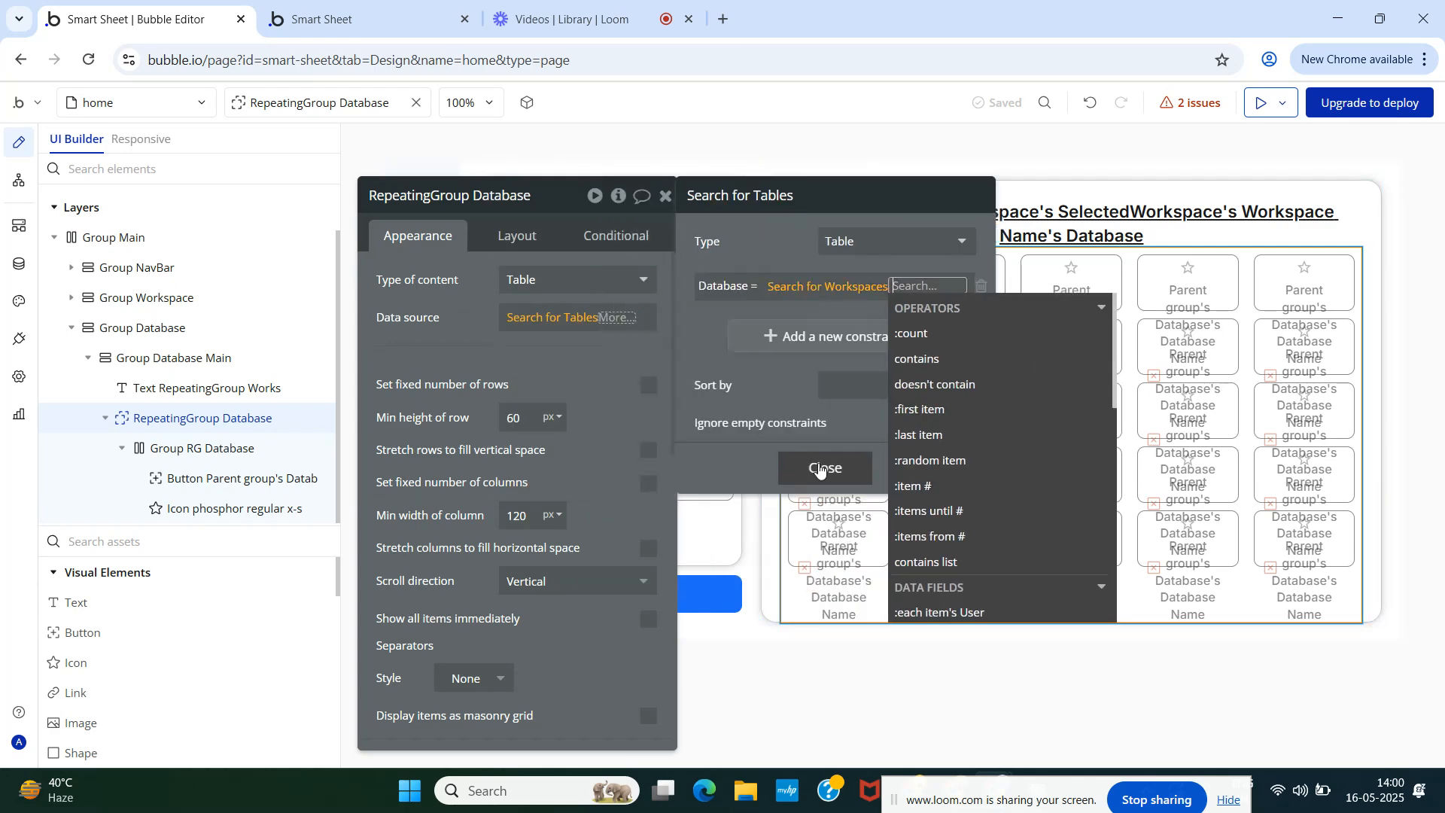
{"action": "left_click", "coordinate": [933, 409]}
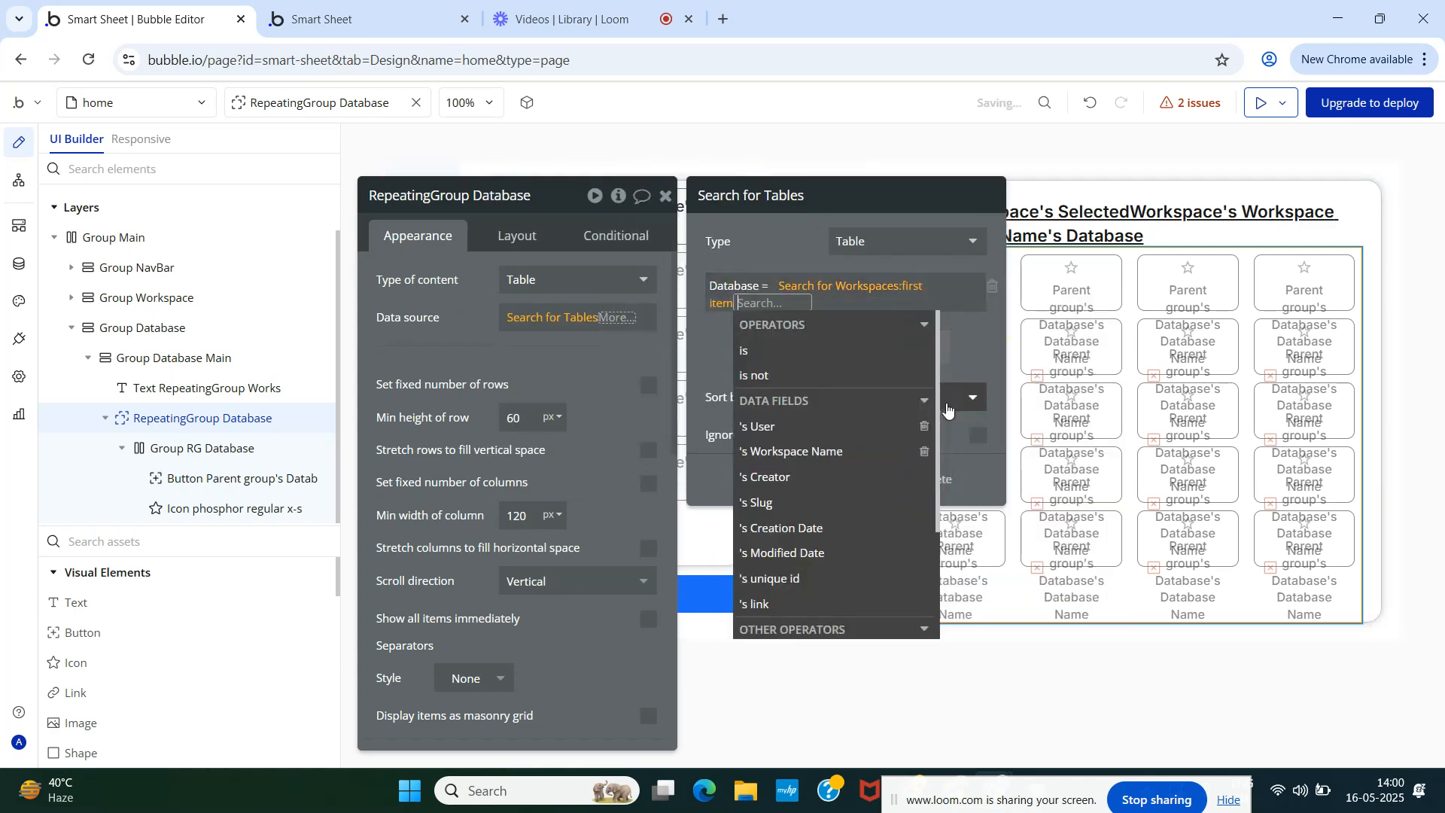
- Check the Database equals comparison, then delete the Tables search data source
{"action": "left_click", "coordinate": [718, 335]}
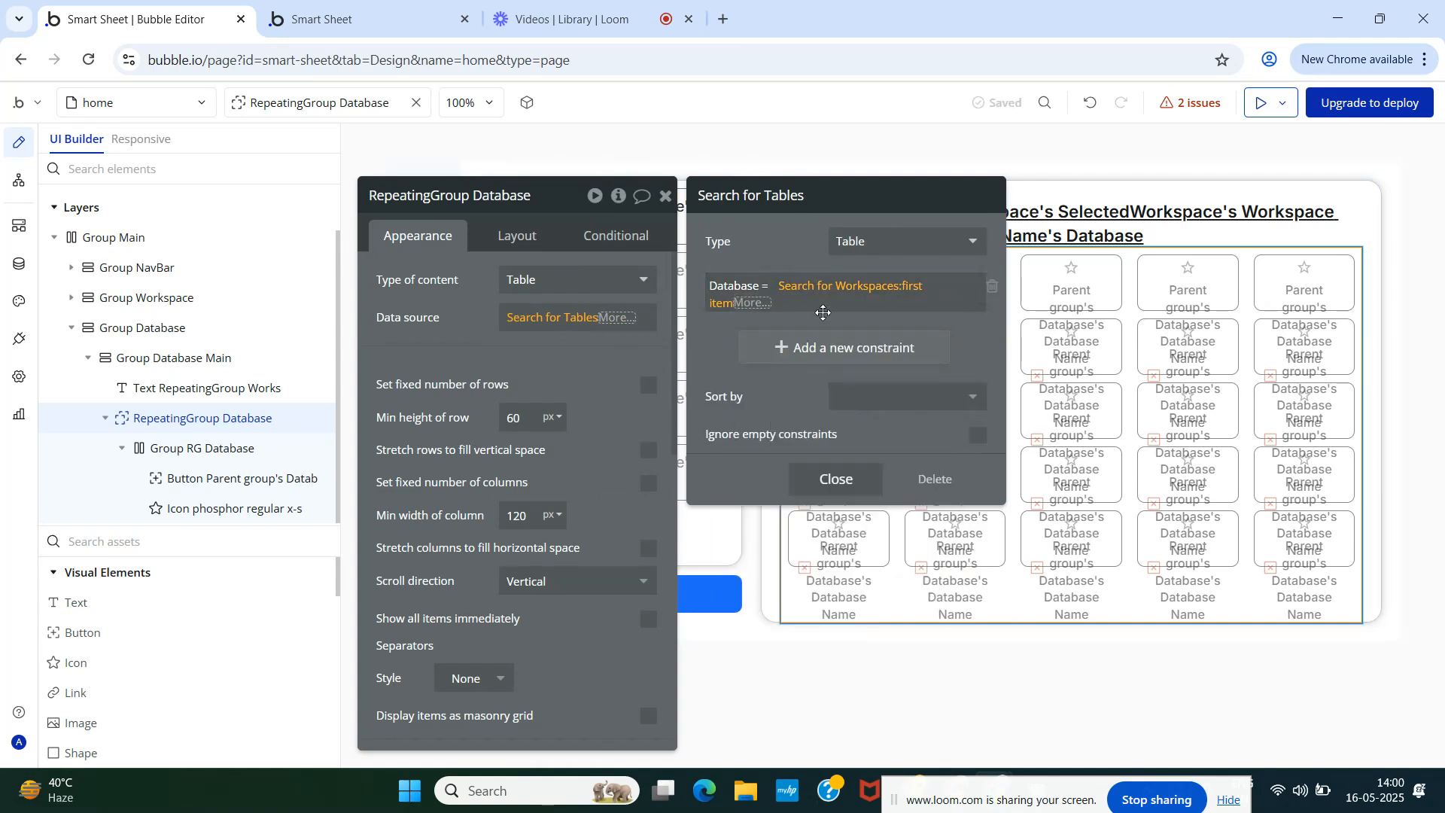
{"action": "left_click", "coordinate": [765, 286]}
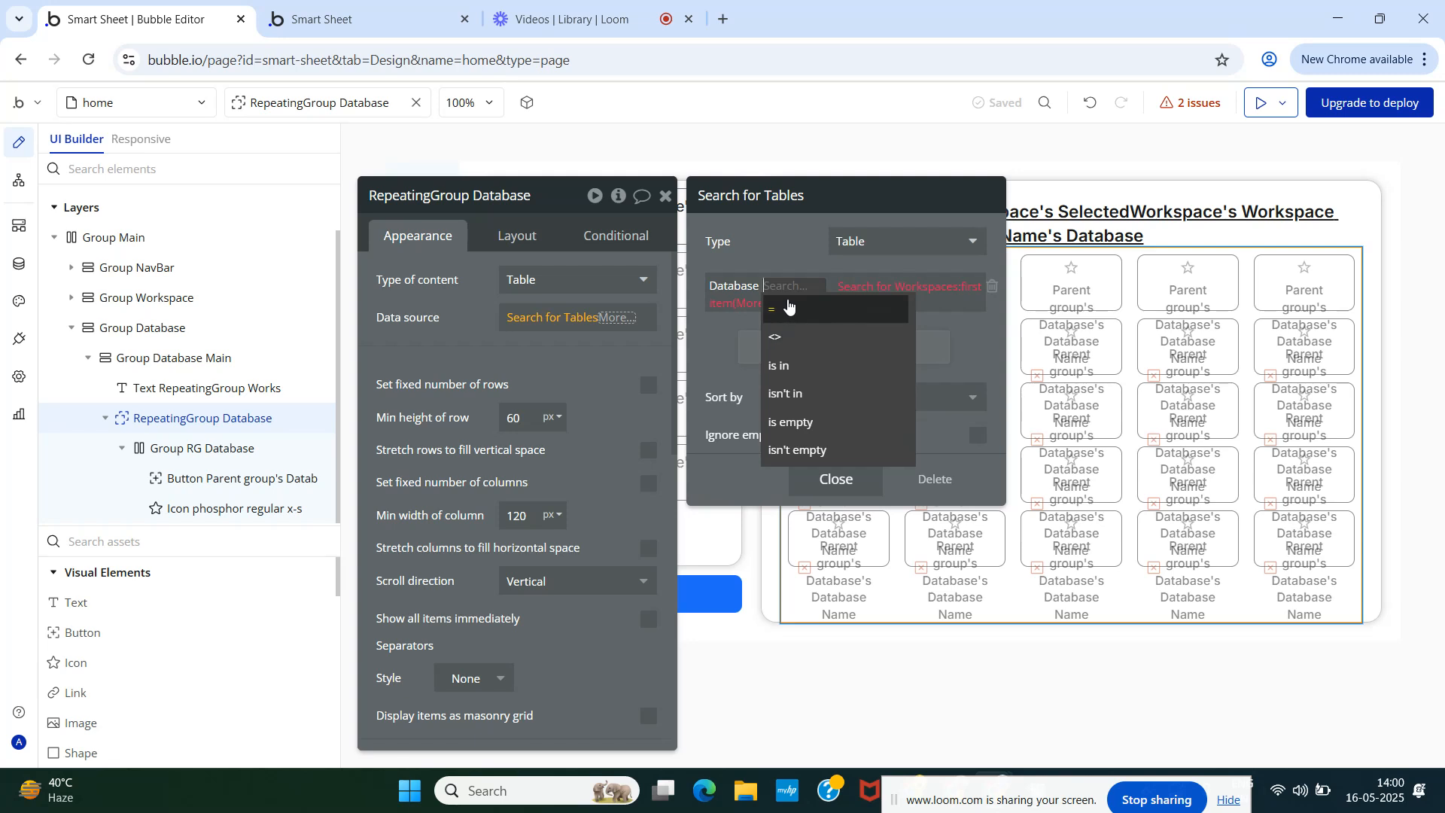
{"action": "left_click", "coordinate": [789, 307]}
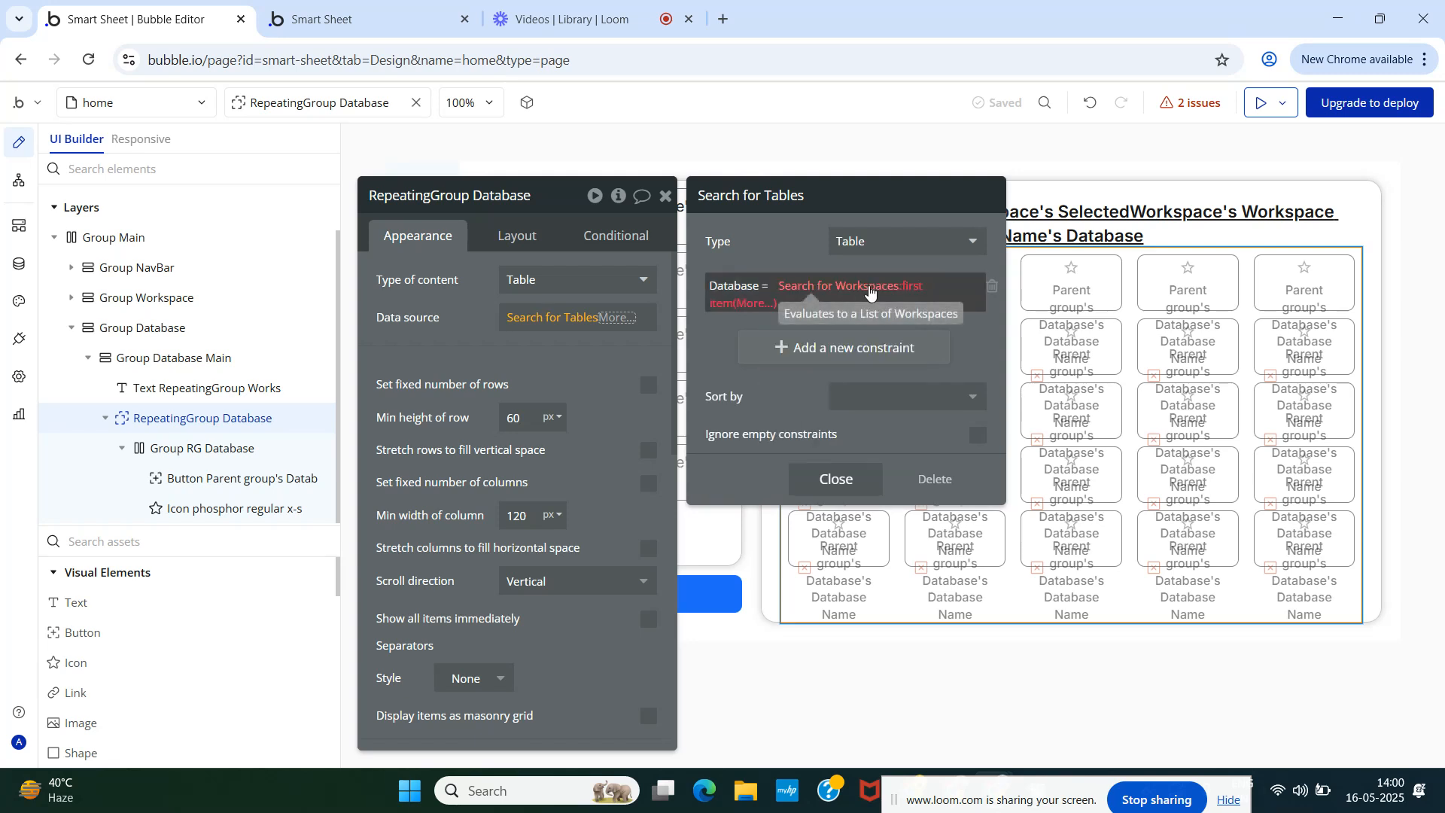
{"action": "left_click", "coordinate": [751, 304]}
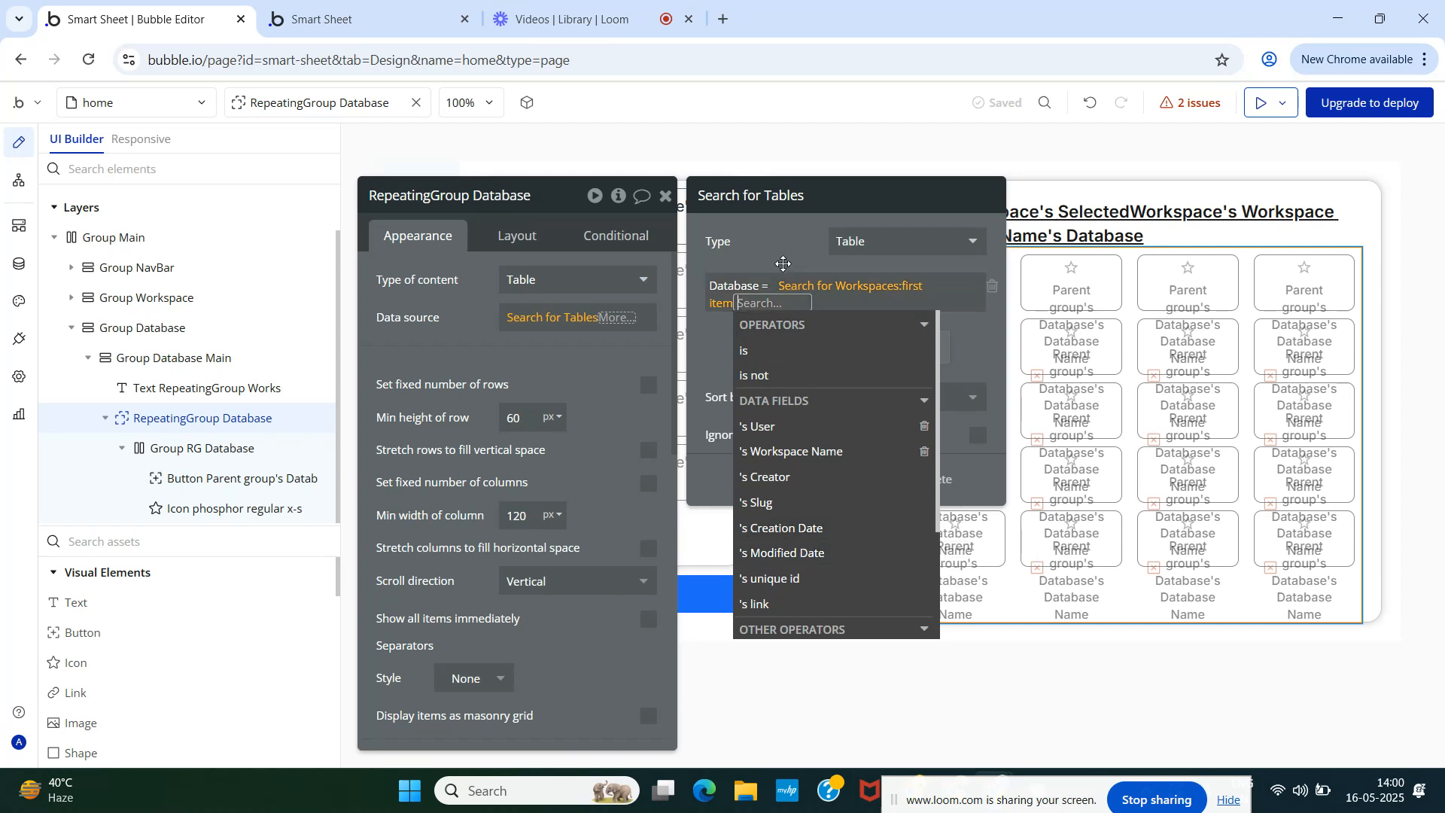
{"action": "left_click", "coordinate": [770, 244]}
{"action": "left_click", "coordinate": [935, 487]}
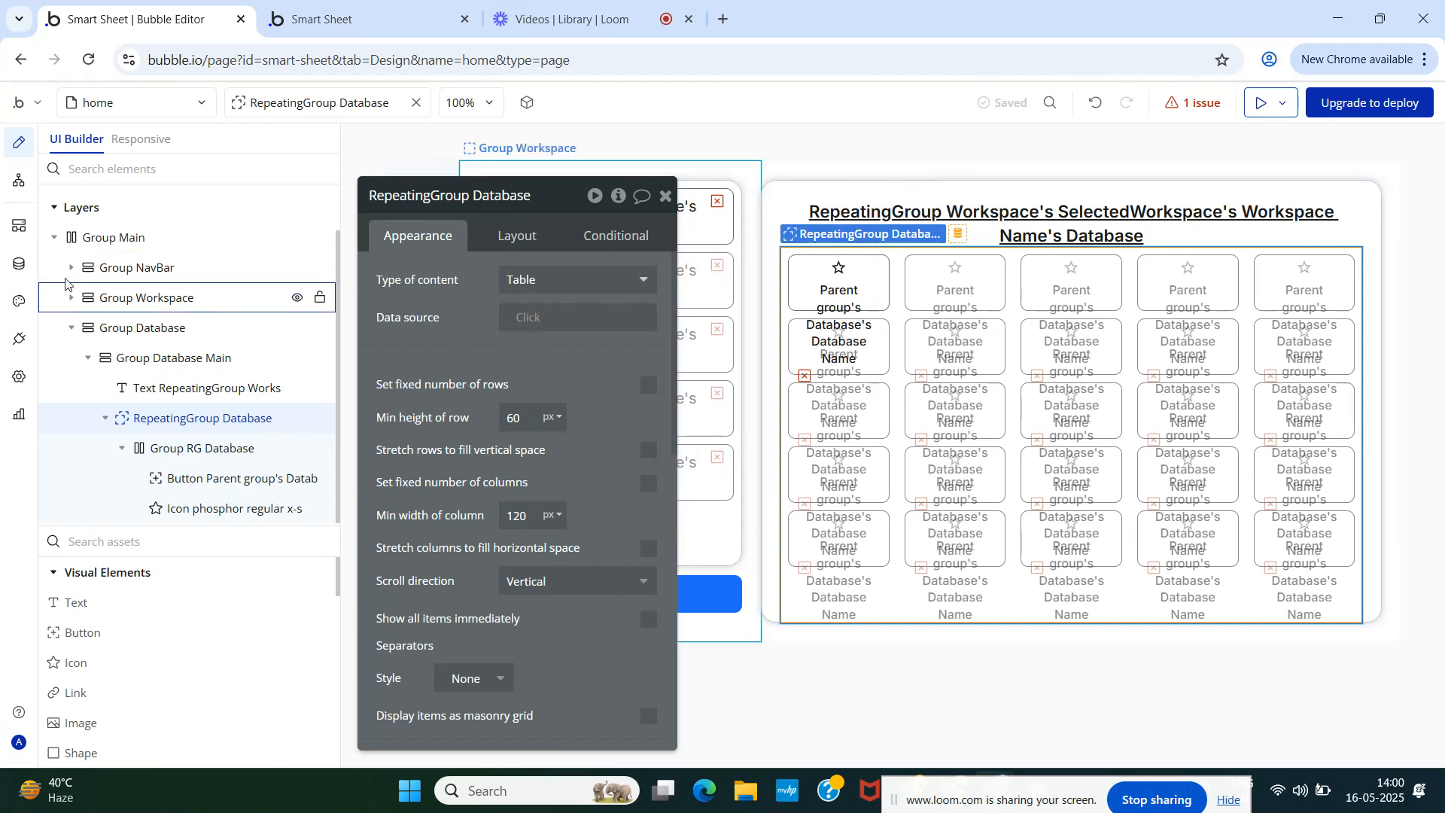
- Delete the Database field from the Table data type
{"action": "left_click", "coordinate": [19, 265]}
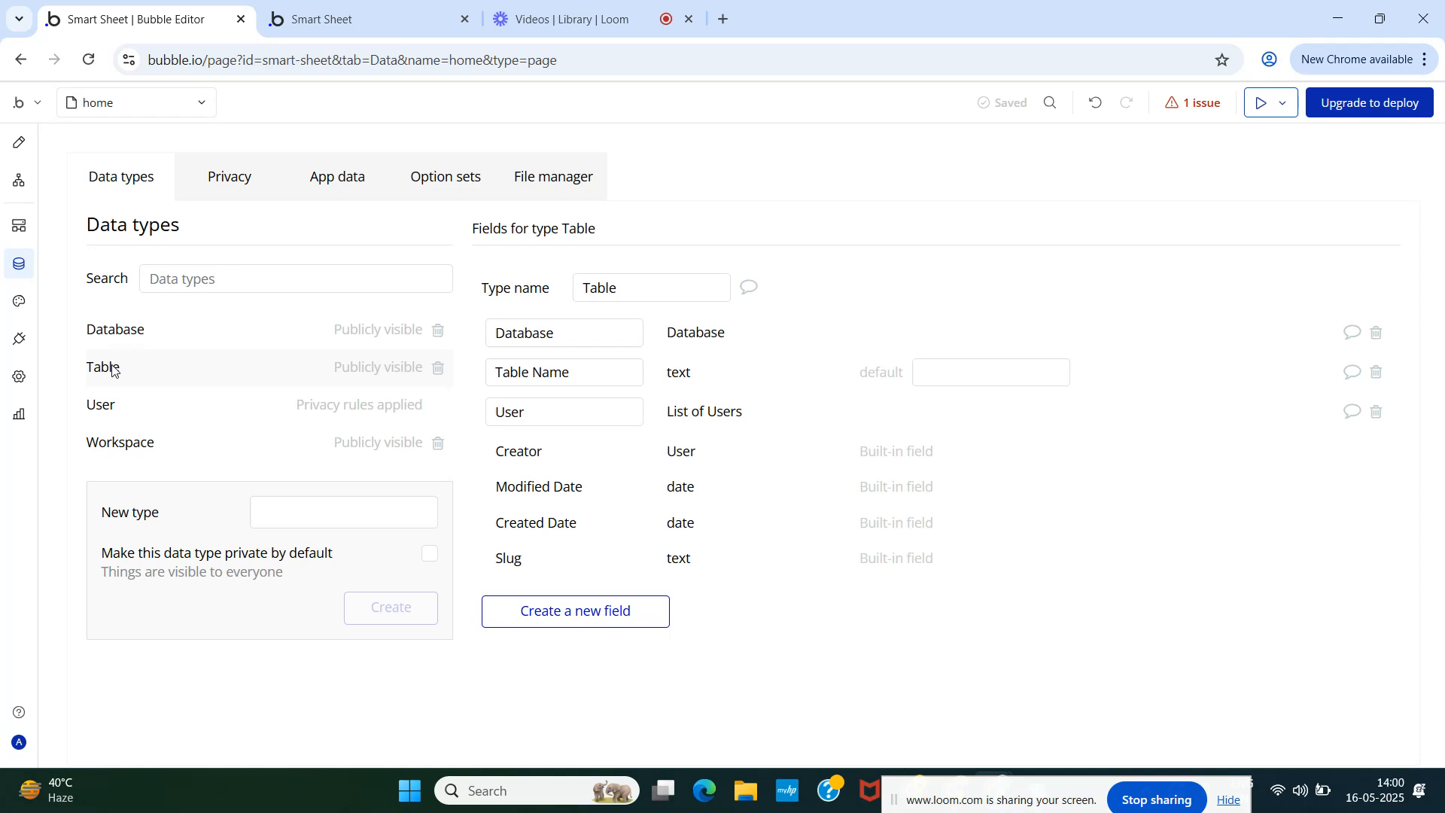
{"action": "double_click", "coordinate": [586, 337]}
{"action": "left_click", "coordinate": [1376, 332]}
{"action": "left_click", "coordinate": [721, 358]}
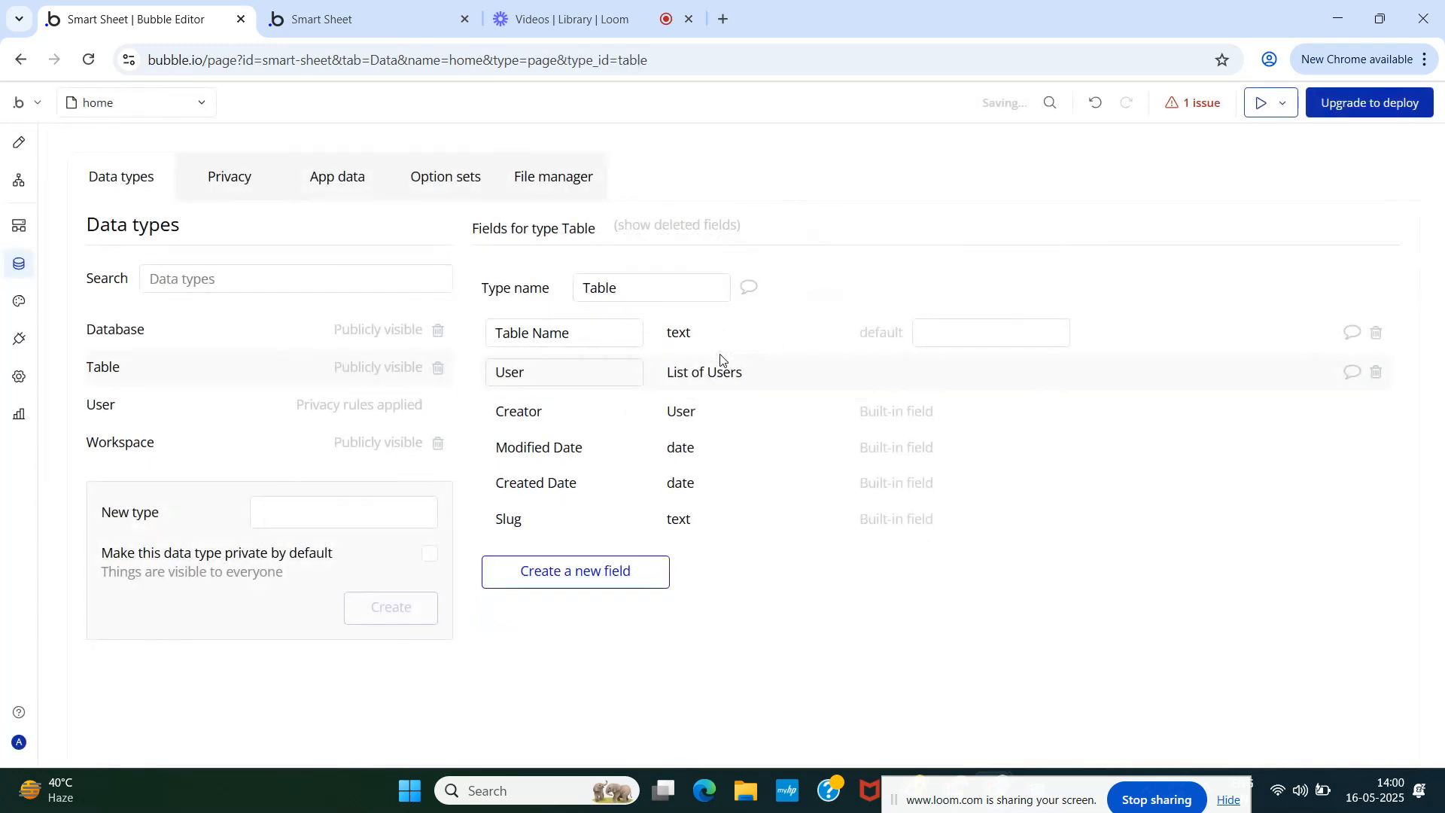
- Create a Workspace field of type Workspace on Table, discarding an extra unfinished field
{"action": "left_click", "coordinate": [644, 566]}
{"action": "left_click", "coordinate": [640, 257]}
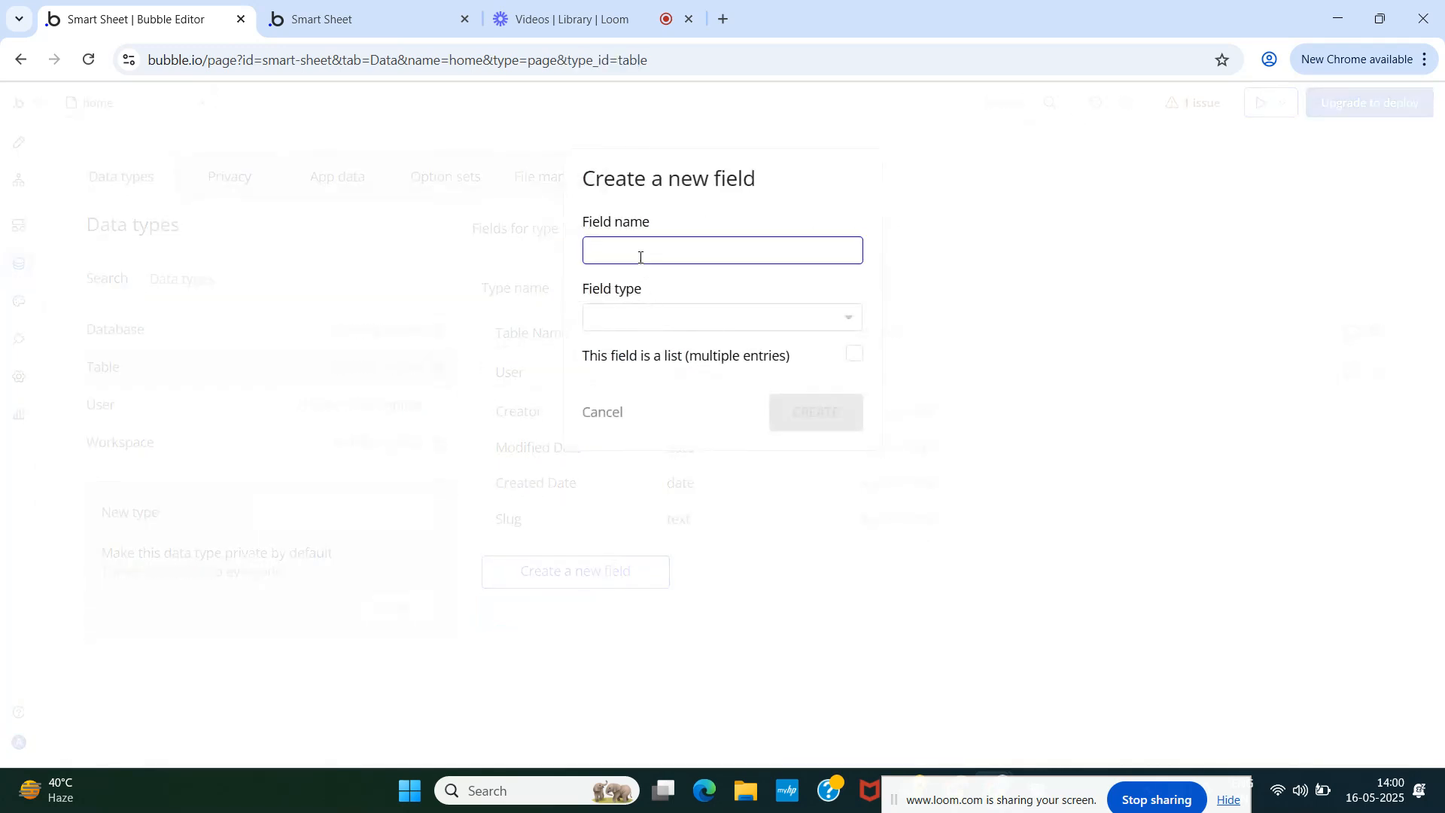
{"action": "type", "text": "Workspace"}
{"action": "left_click", "coordinate": [641, 318]}
{"action": "type", "text": "W"}
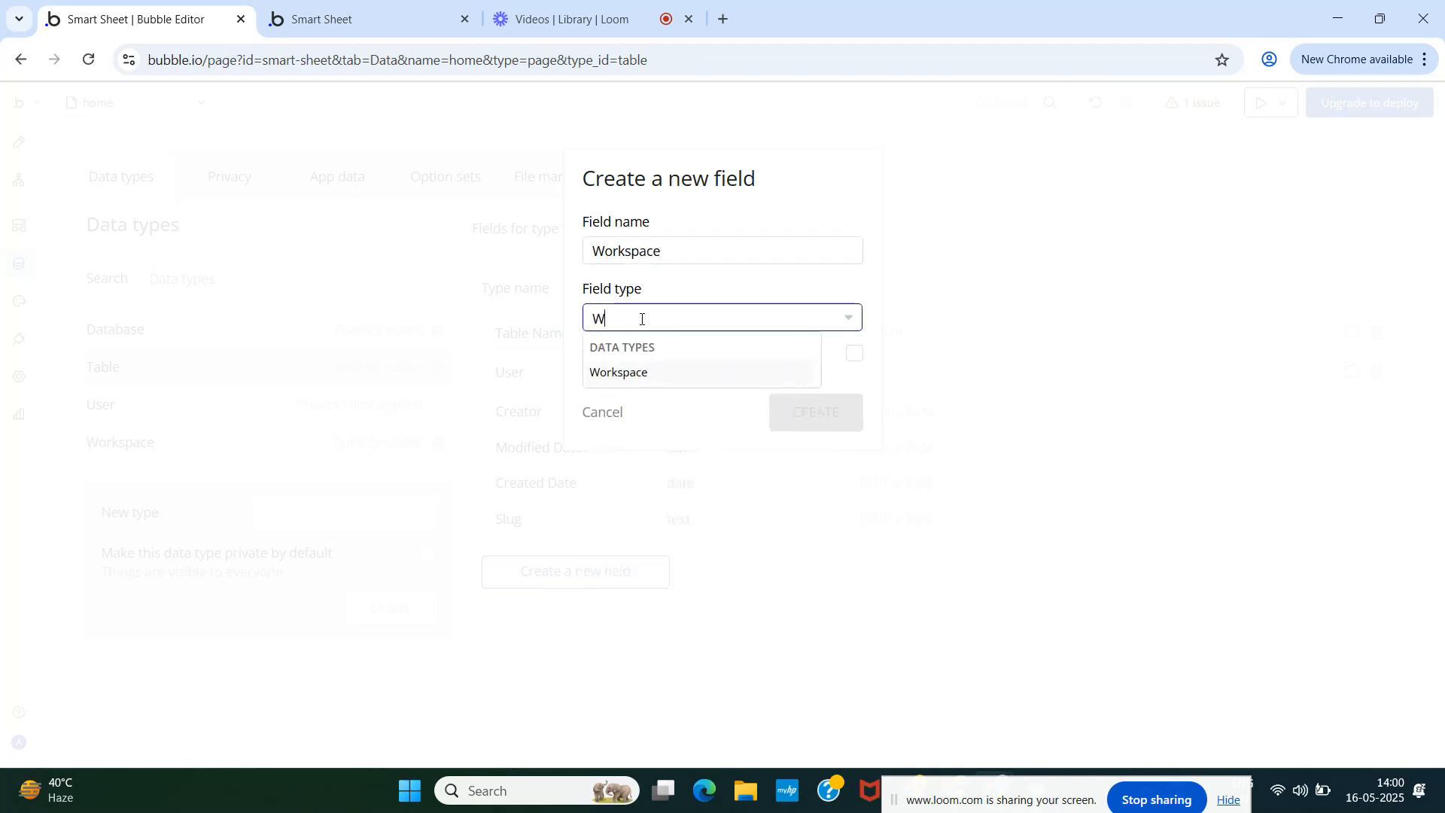
{"action": "left_click", "coordinate": [670, 372]}
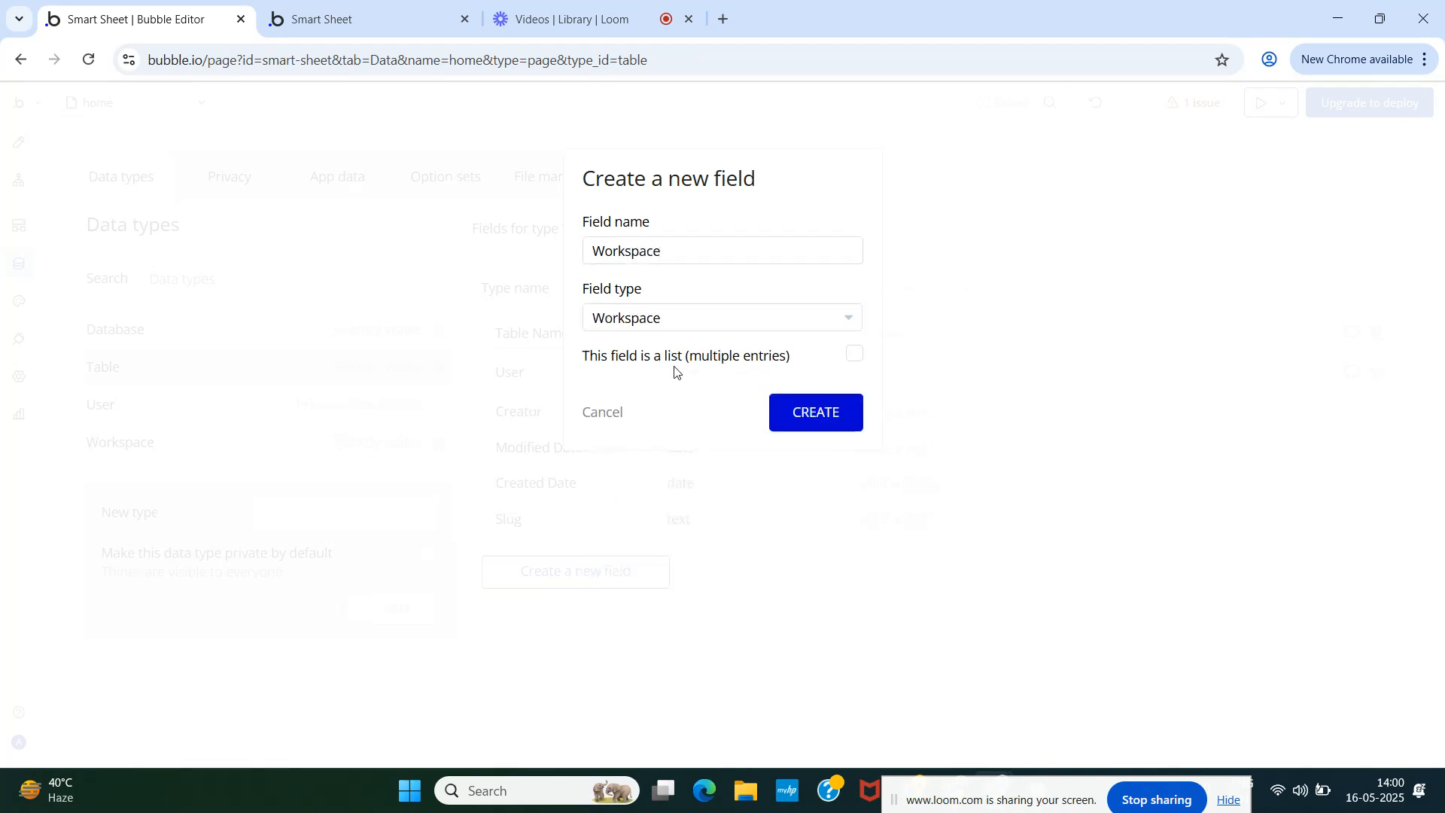
{"action": "left_click", "coordinate": [804, 419]}
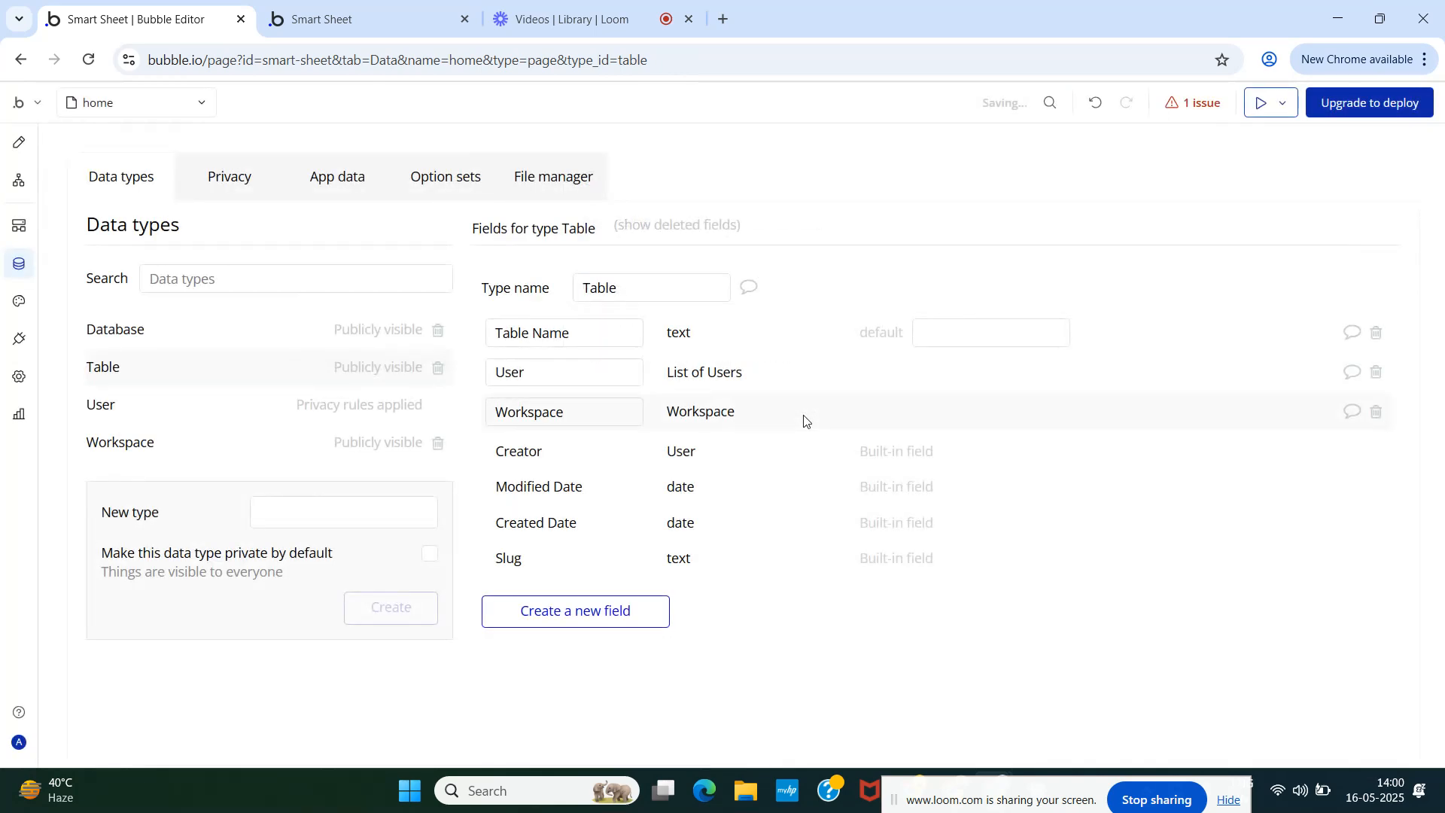
{"action": "left_click", "coordinate": [565, 621]}
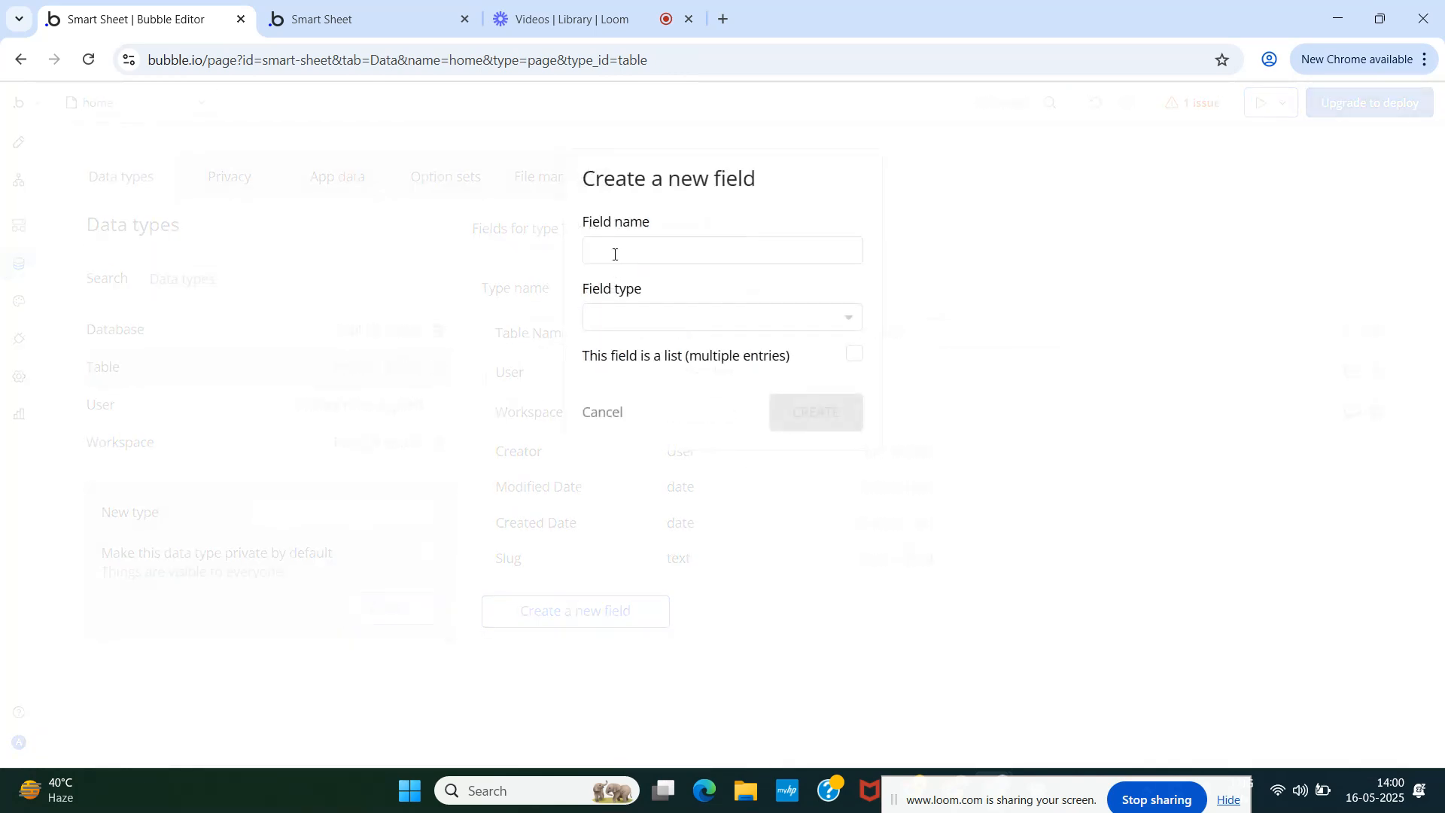
{"action": "left_click", "coordinate": [605, 415]}
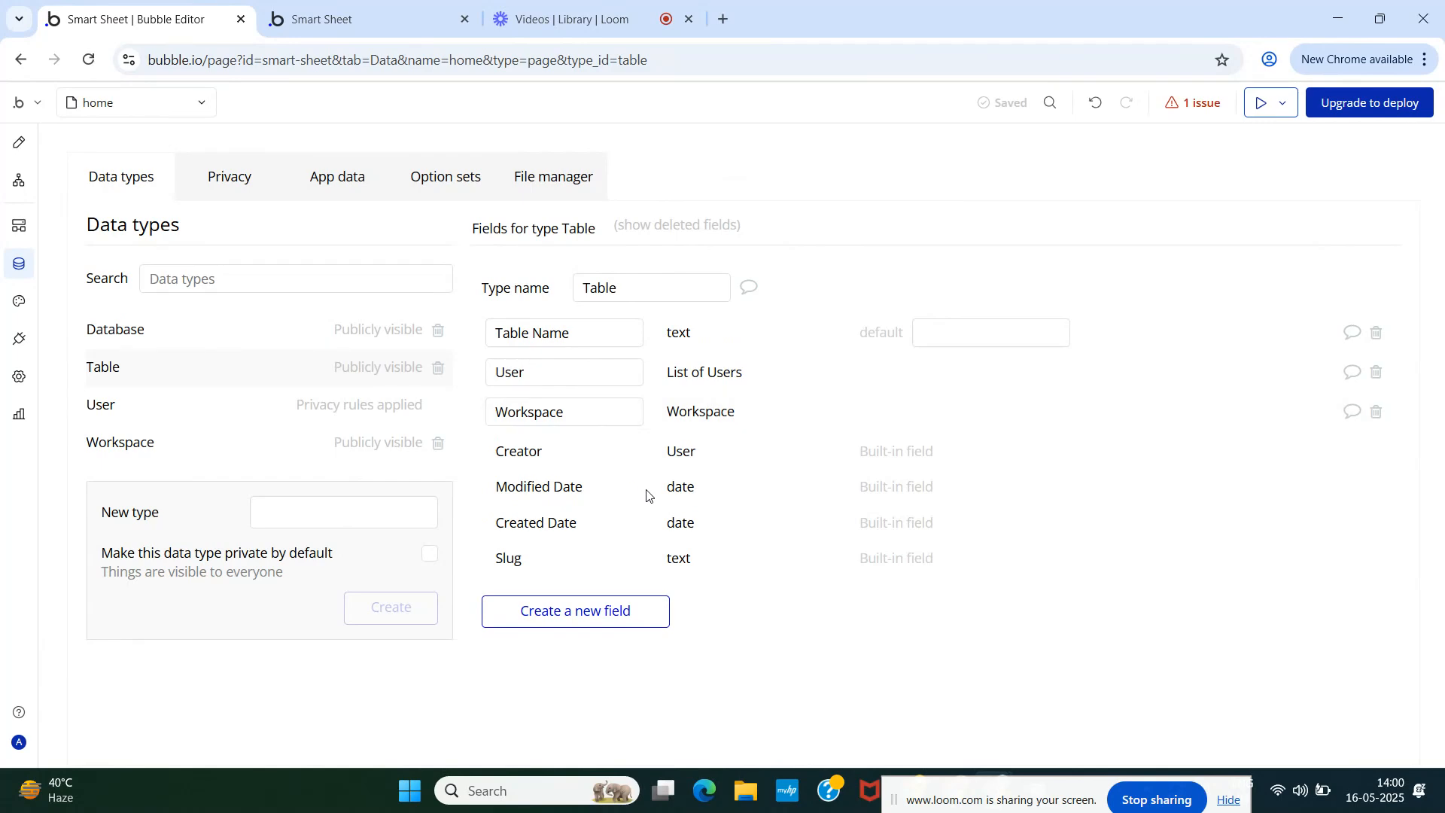
{"action": "left_click", "coordinate": [19, 144]}
- Set the Database repeating group's data source to Do a search for Tables
{"action": "left_click", "coordinate": [557, 318]}
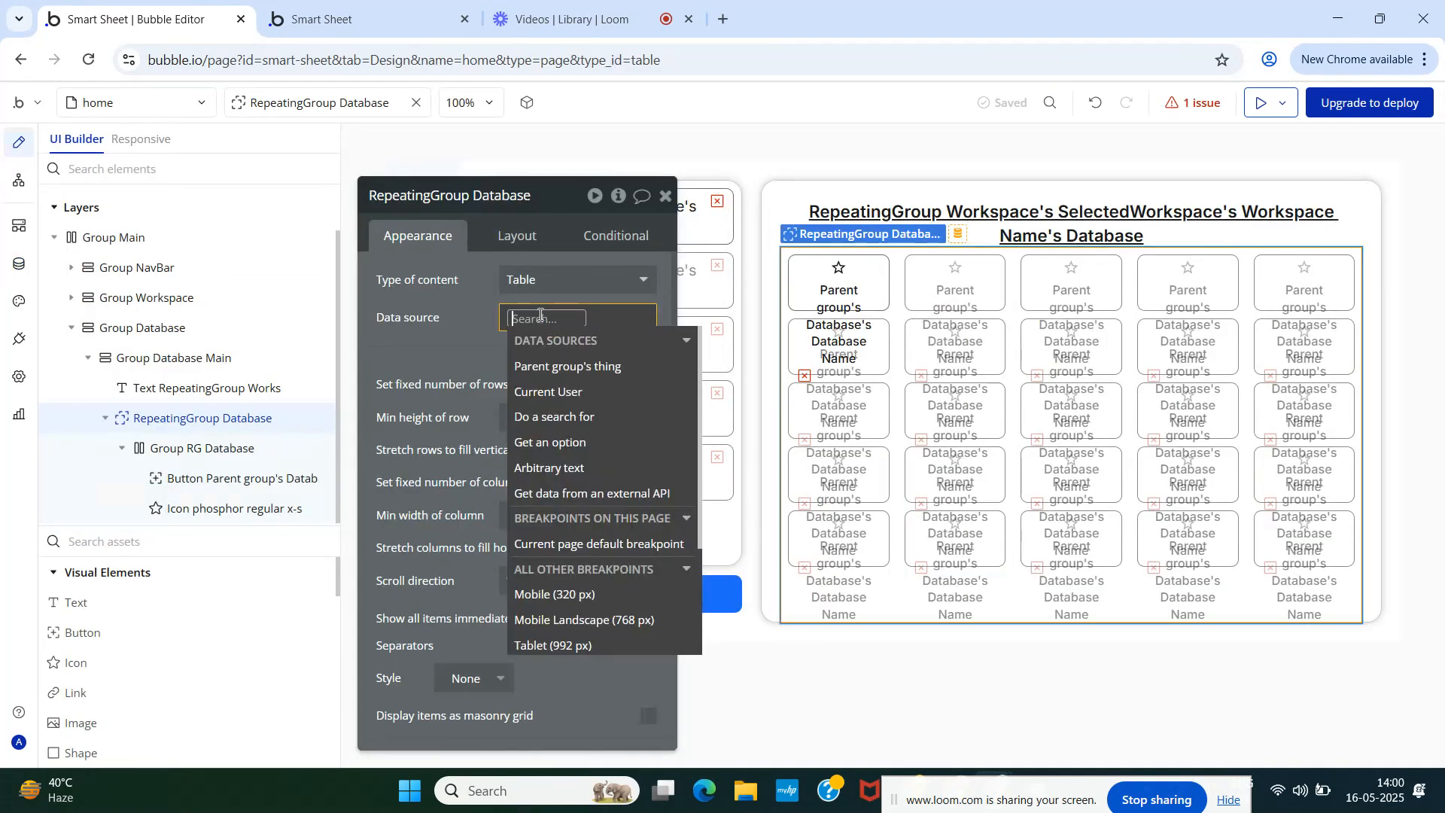
{"action": "left_click", "coordinate": [576, 419]}
{"action": "left_click", "coordinate": [864, 242]}
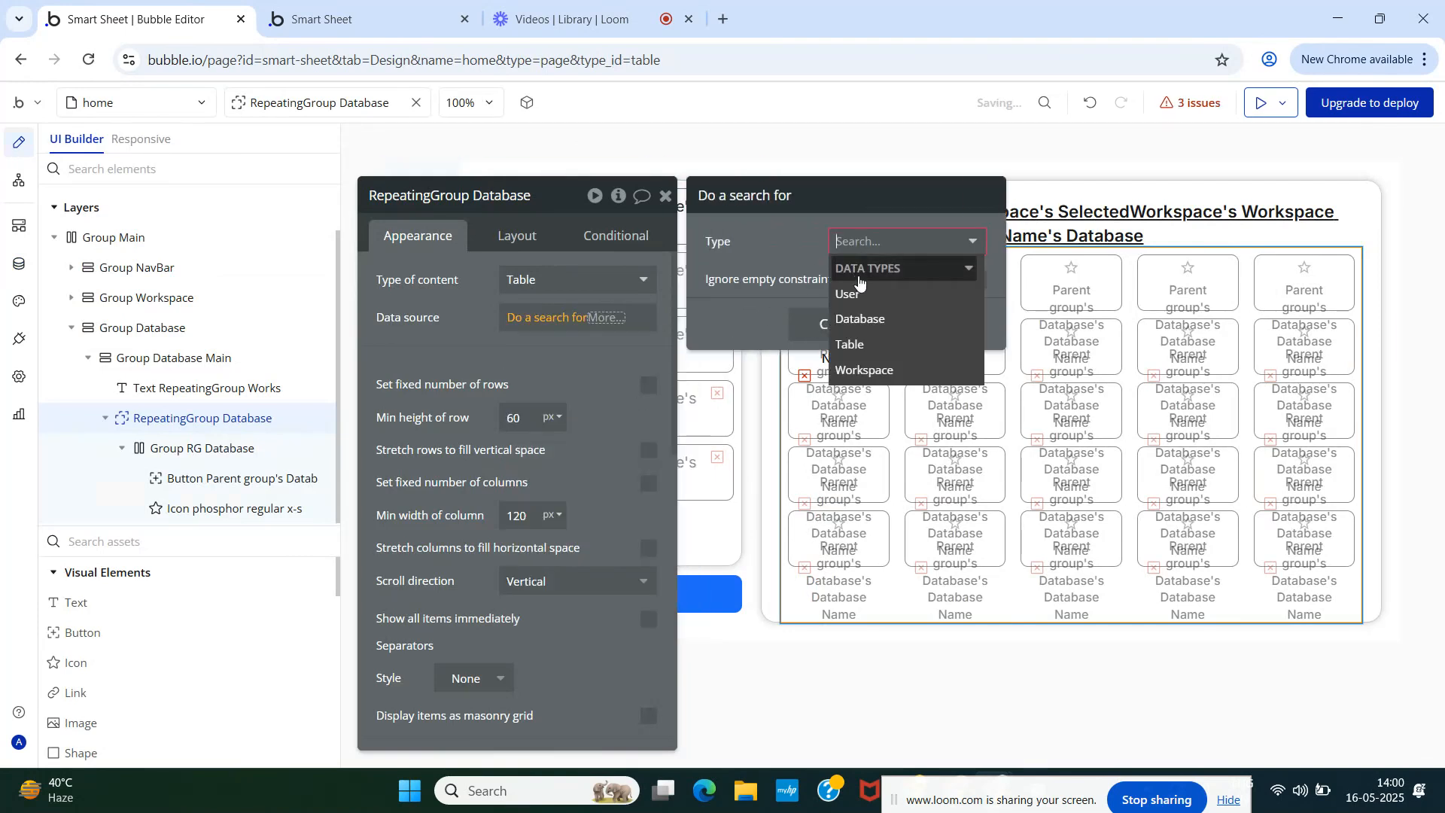
{"action": "left_click", "coordinate": [862, 347]}
- Constrain the search to Workspace = RepeatingGroup Workspace's SelectedWorkspace
{"action": "left_click", "coordinate": [741, 294]}
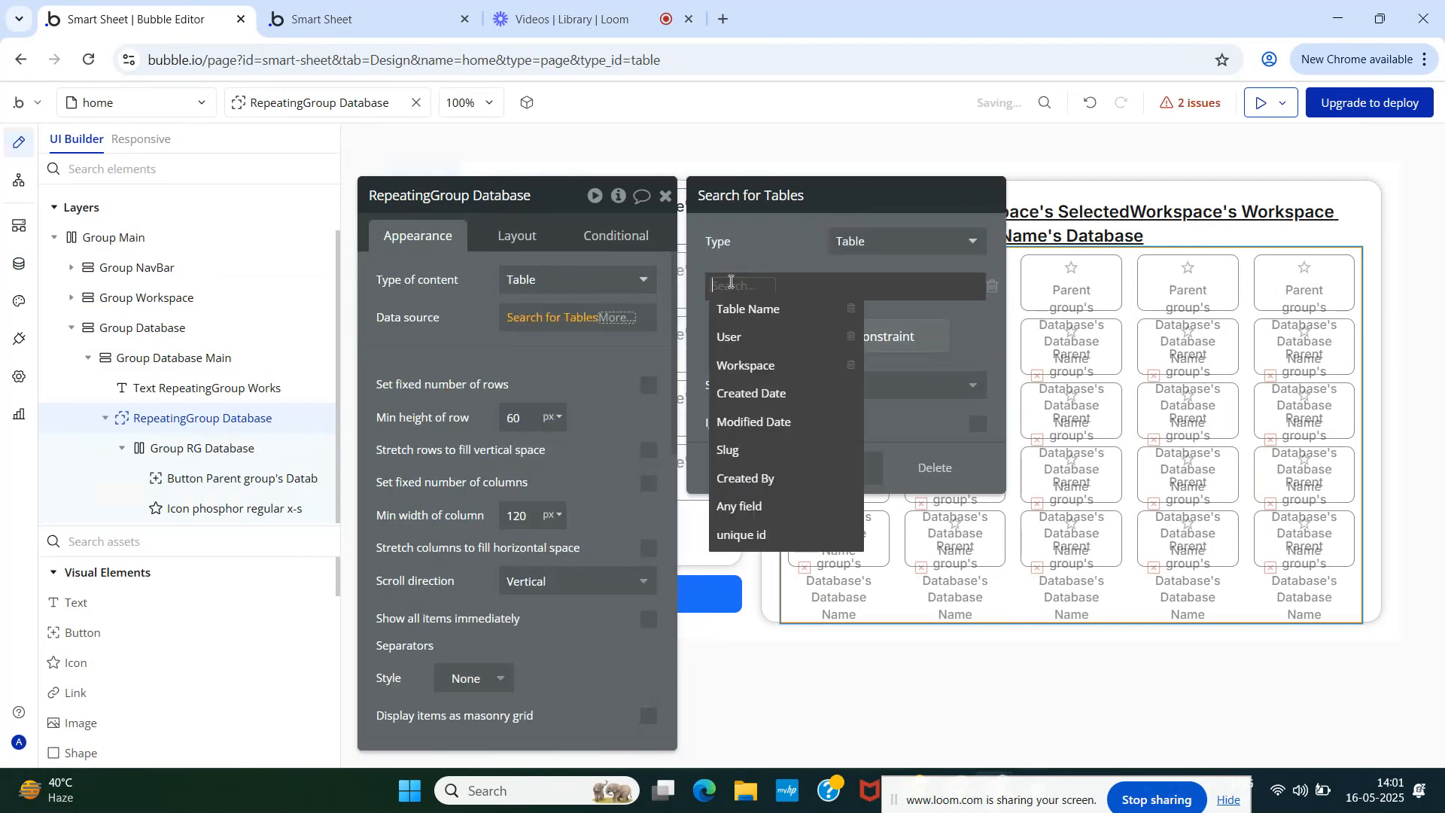
{"action": "left_click", "coordinate": [755, 363]}
{"action": "left_click", "coordinate": [789, 291]}
{"action": "left_click", "coordinate": [789, 308]}
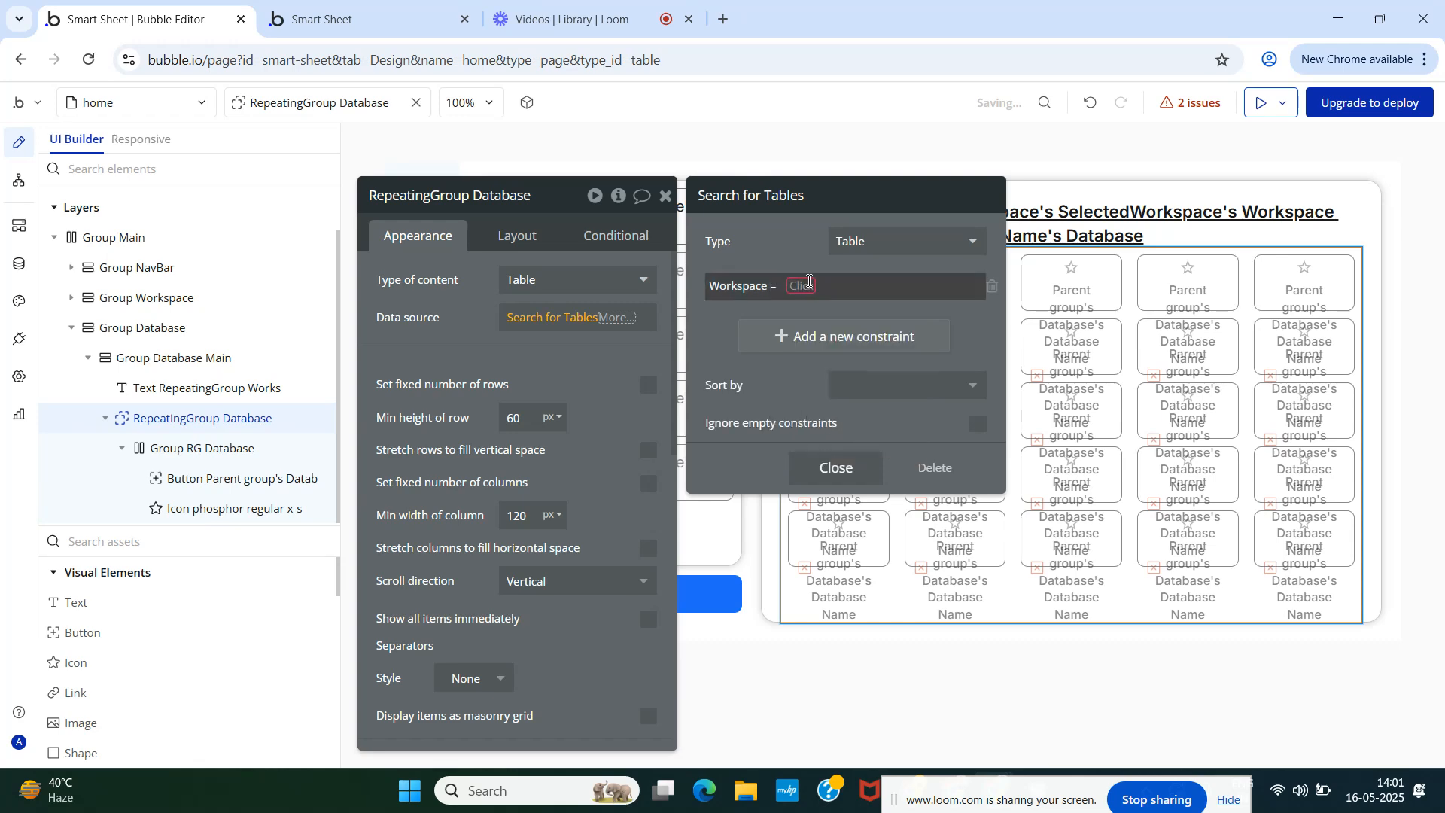
{"action": "left_click", "coordinate": [809, 282]}
{"action": "type", "text": "rep"}
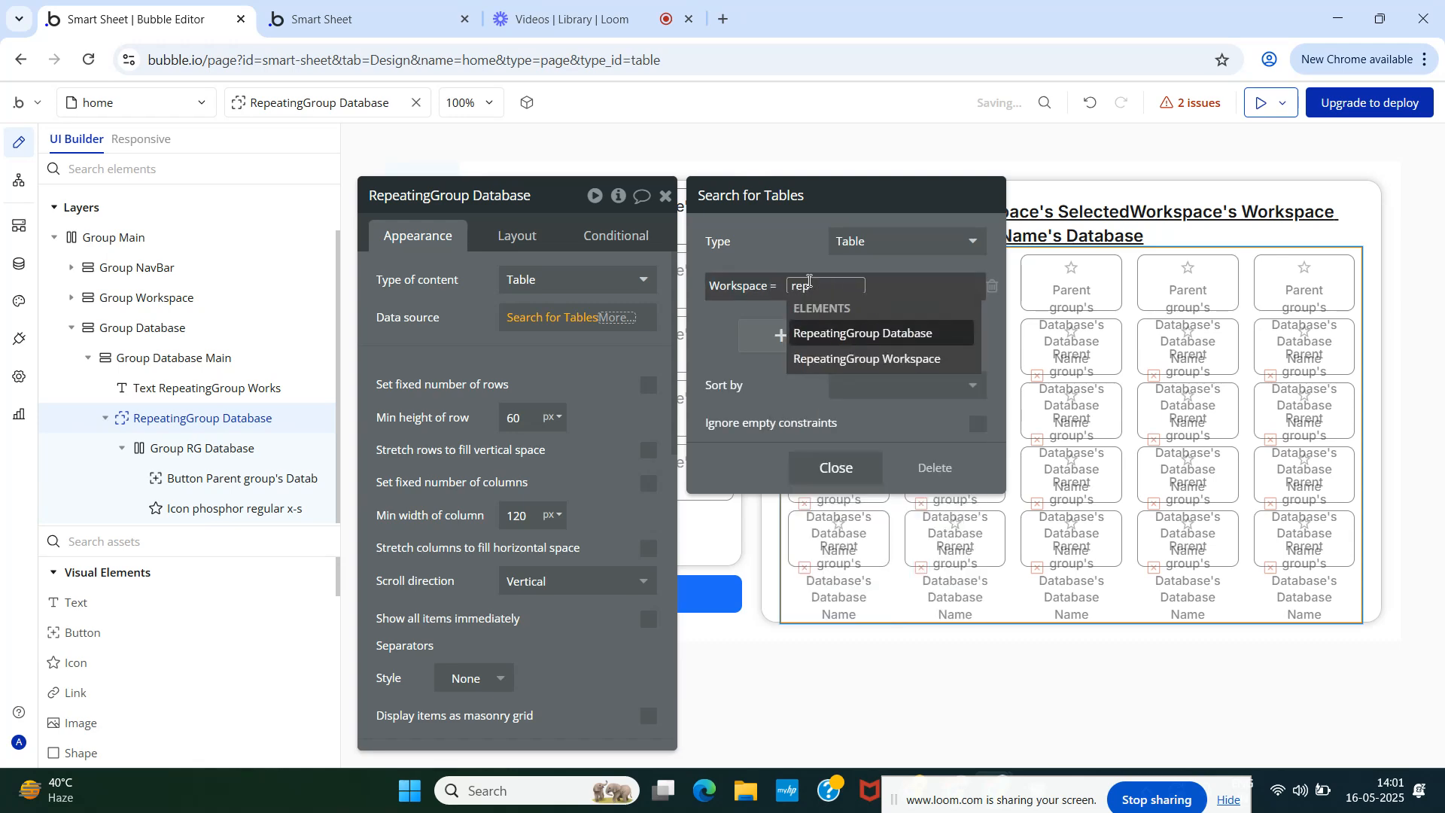
{"action": "left_click", "coordinate": [823, 358]}
{"action": "left_click", "coordinate": [841, 475]}
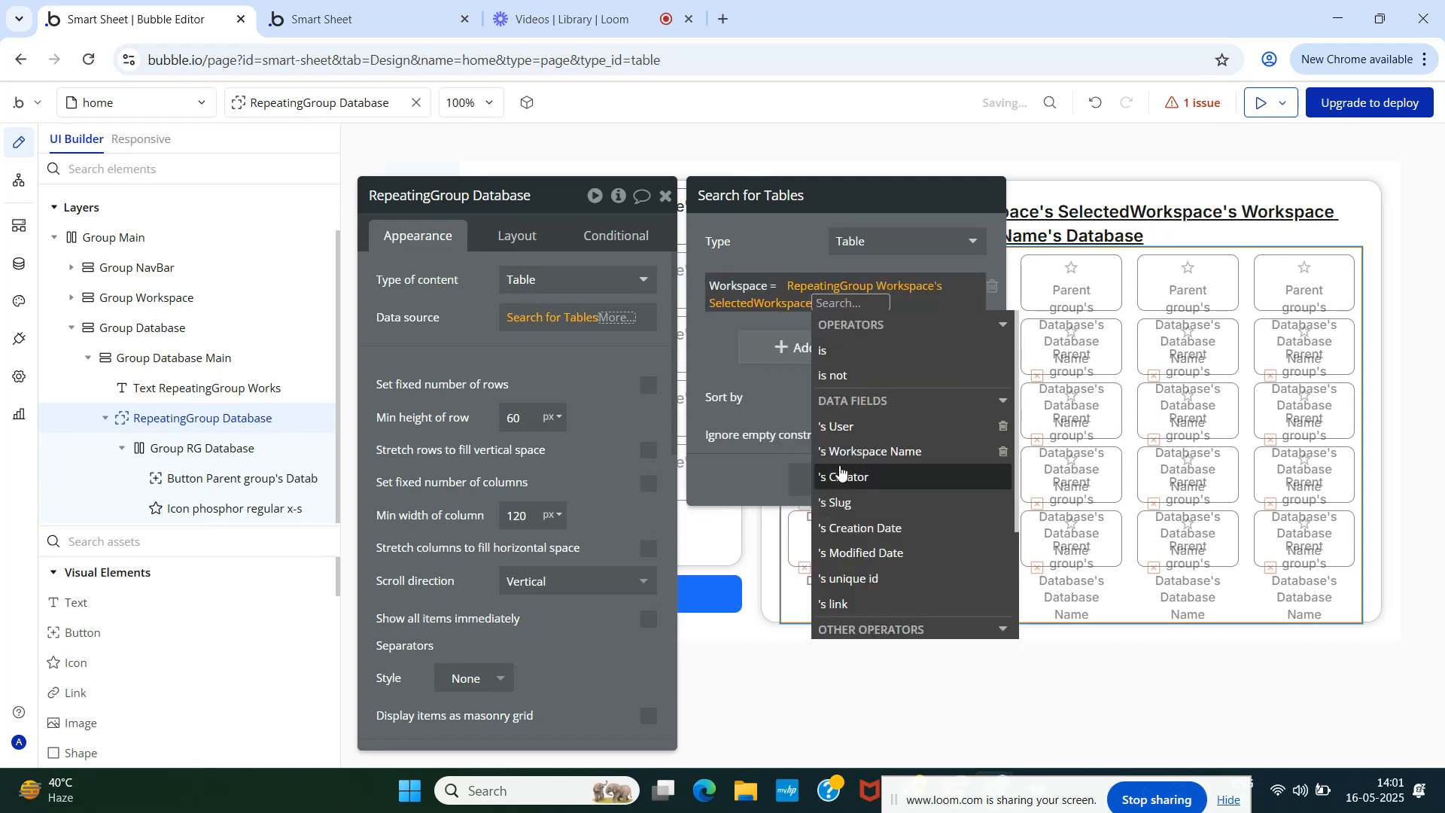
{"action": "left_click", "coordinate": [787, 252]}
{"action": "left_click", "coordinate": [830, 478]}
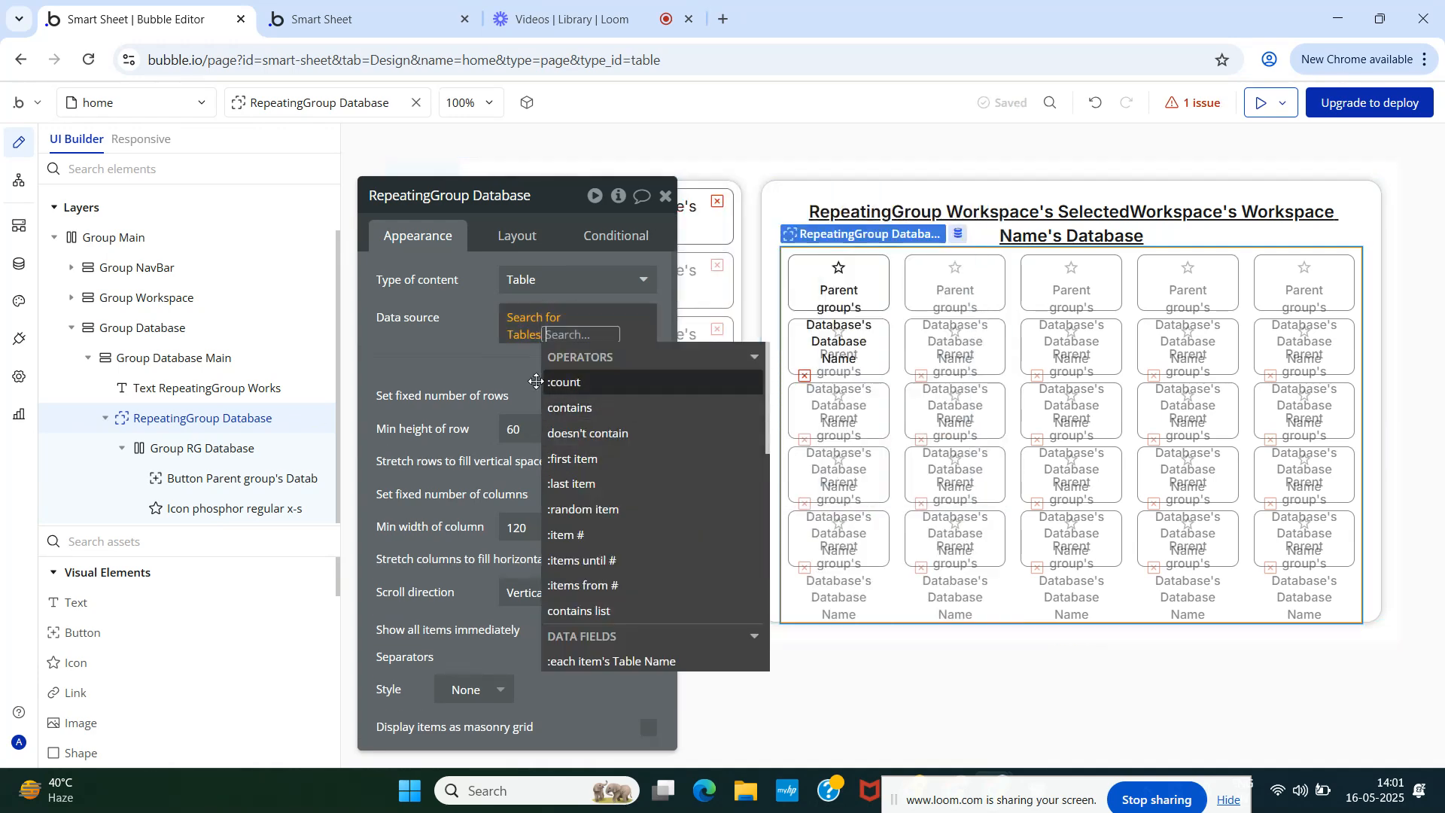
- Reopen the Tables search settings to verify the constraint, then close them
{"action": "left_click", "coordinate": [472, 370]}
{"action": "left_click", "coordinate": [551, 326]}
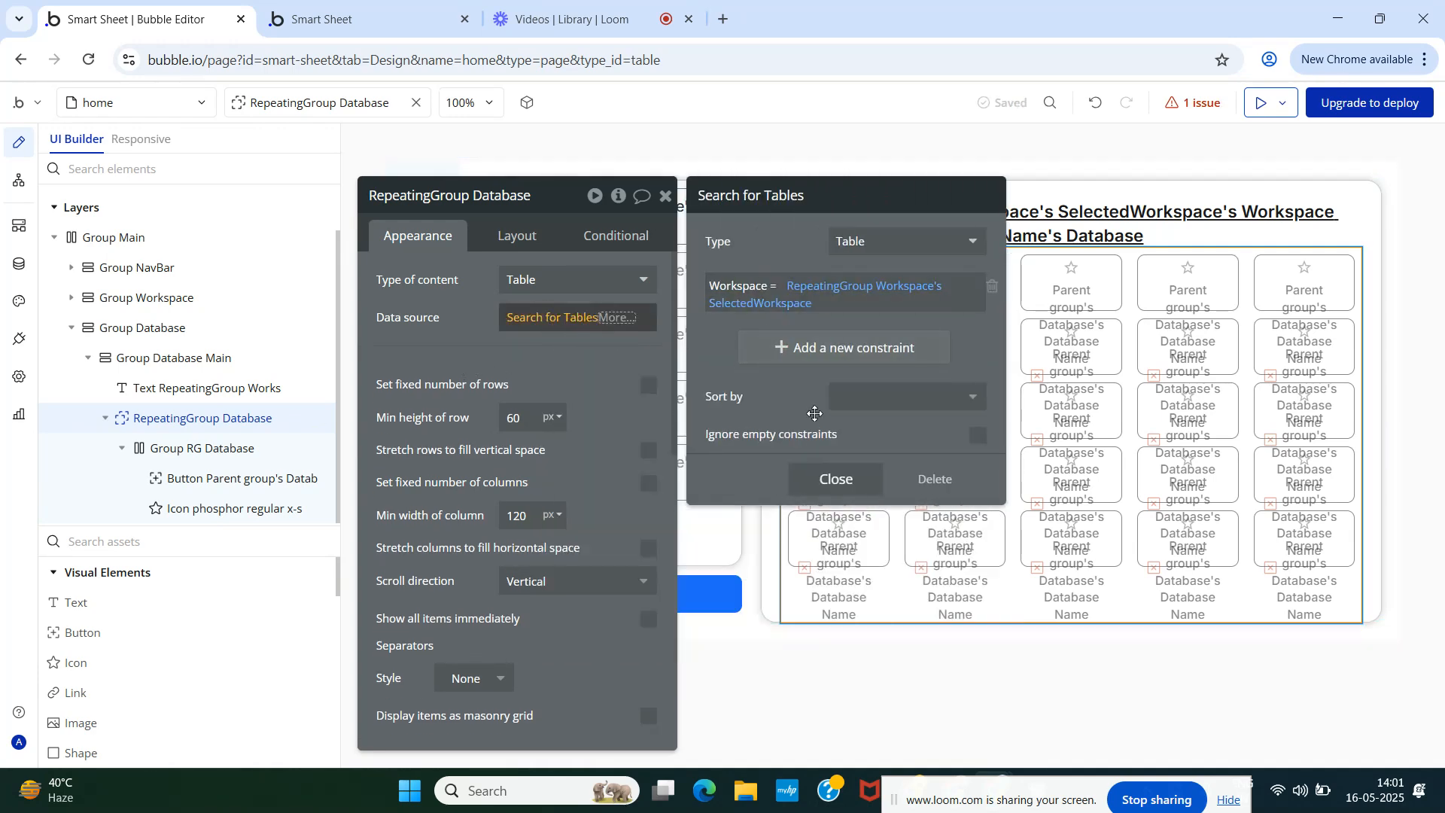
{"action": "left_click", "coordinate": [834, 479]}
{"action": "left_click", "coordinate": [390, 332]}
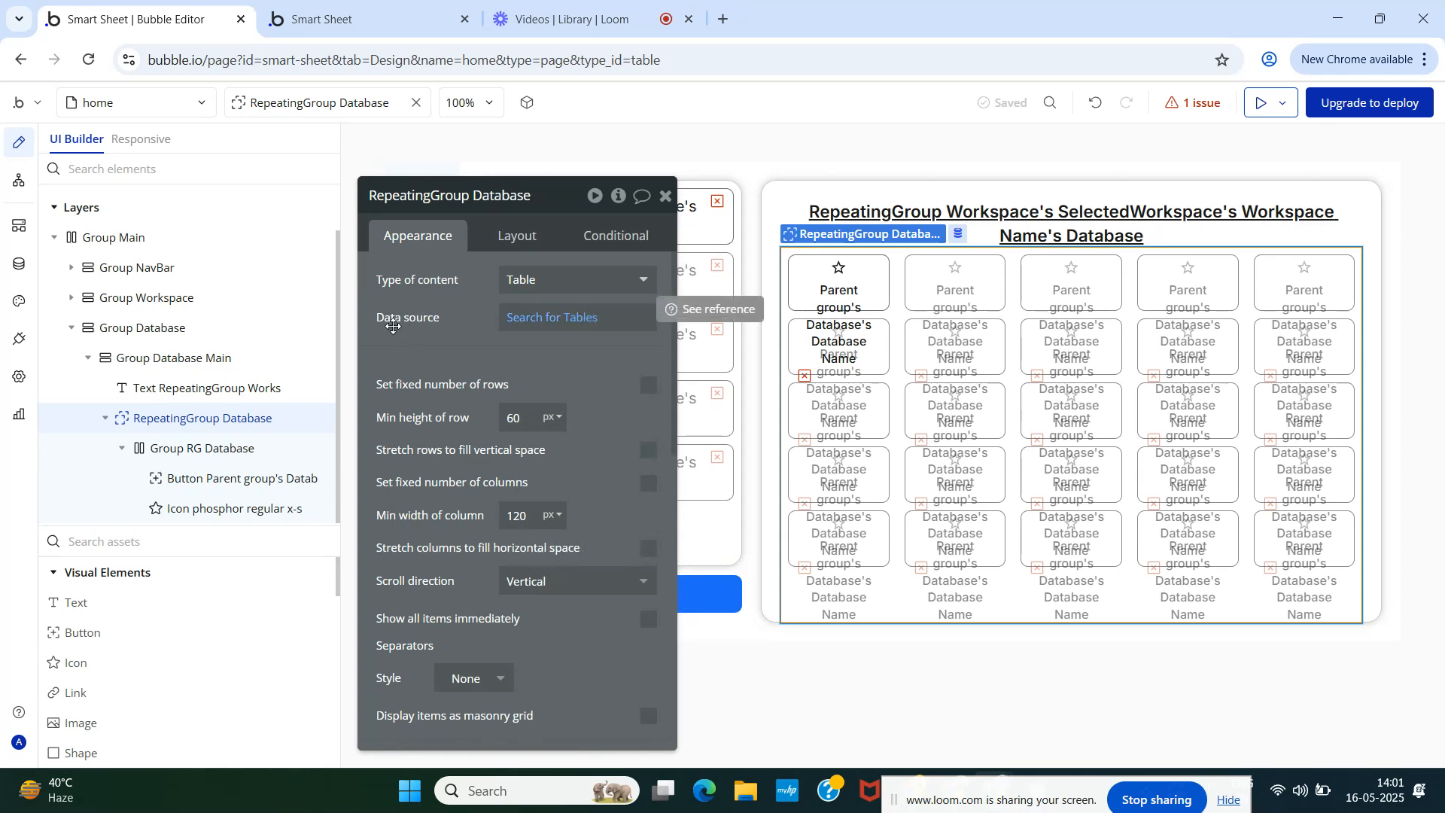
- Set the Database cell group's Type of content to Table
{"action": "left_click", "coordinate": [180, 450]}
{"action": "left_click", "coordinate": [542, 280]}
{"action": "type", "text": "ta"}
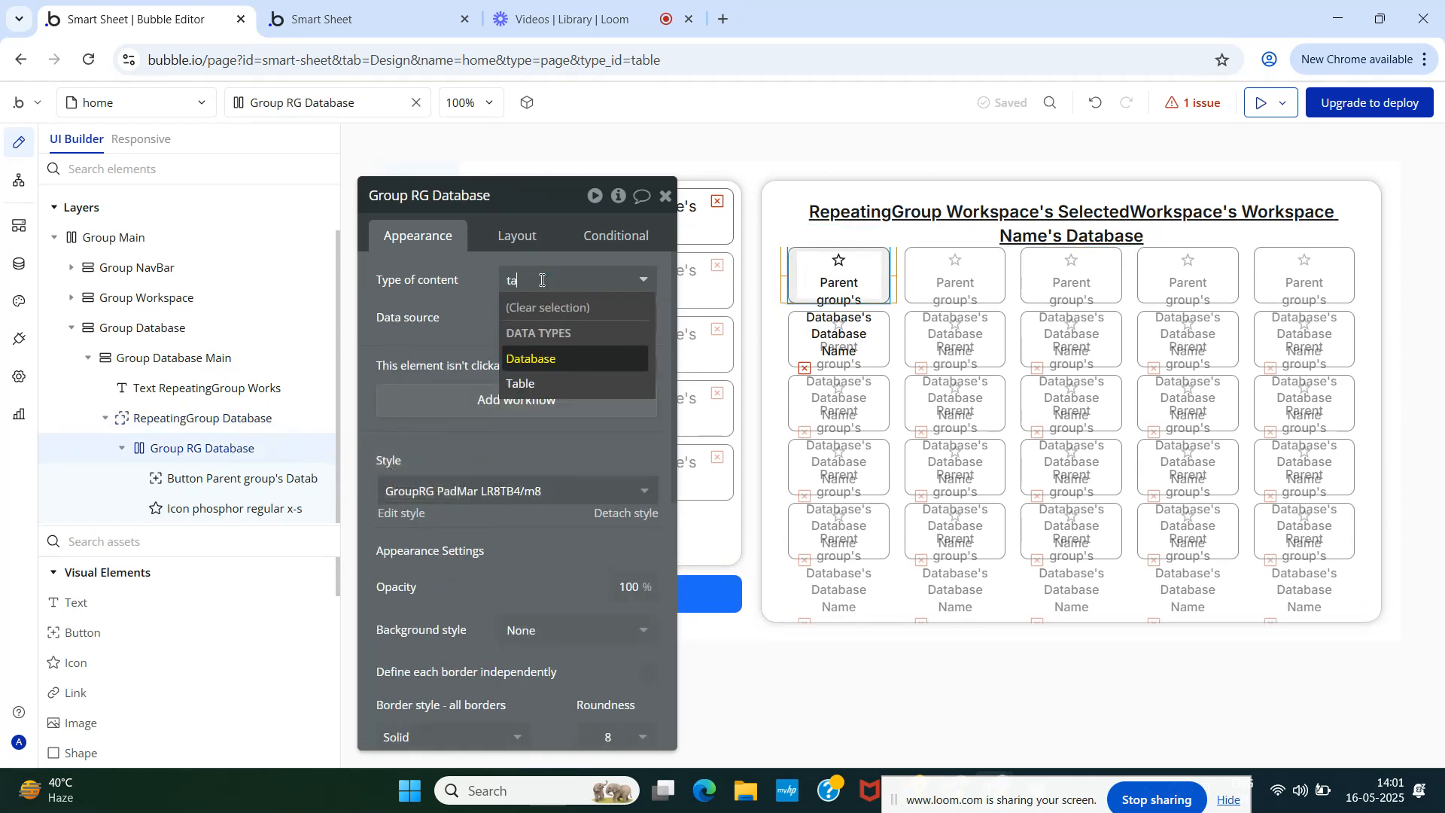
{"action": "left_click", "coordinate": [525, 383]}
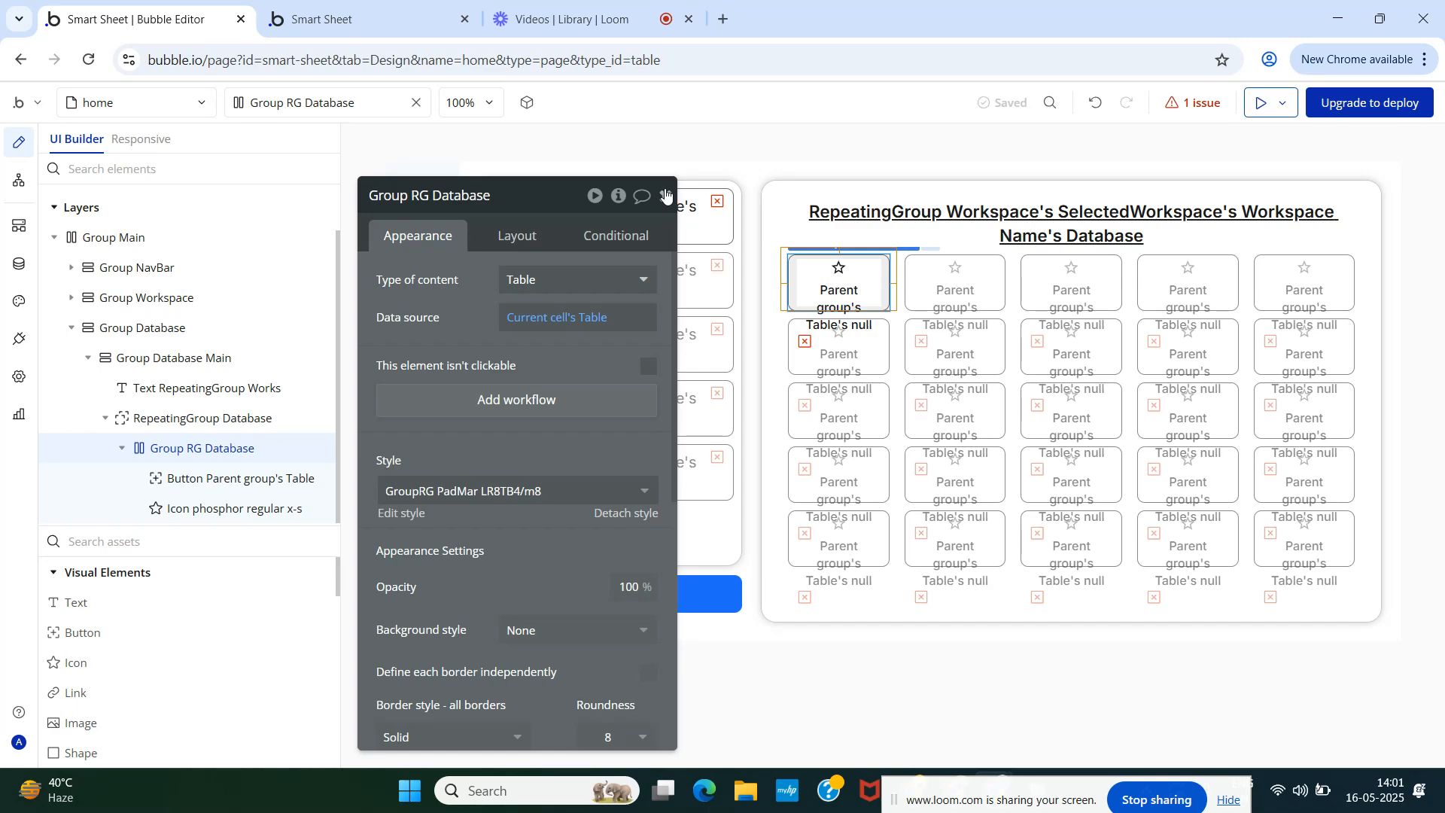
{"action": "left_click", "coordinate": [665, 195]}
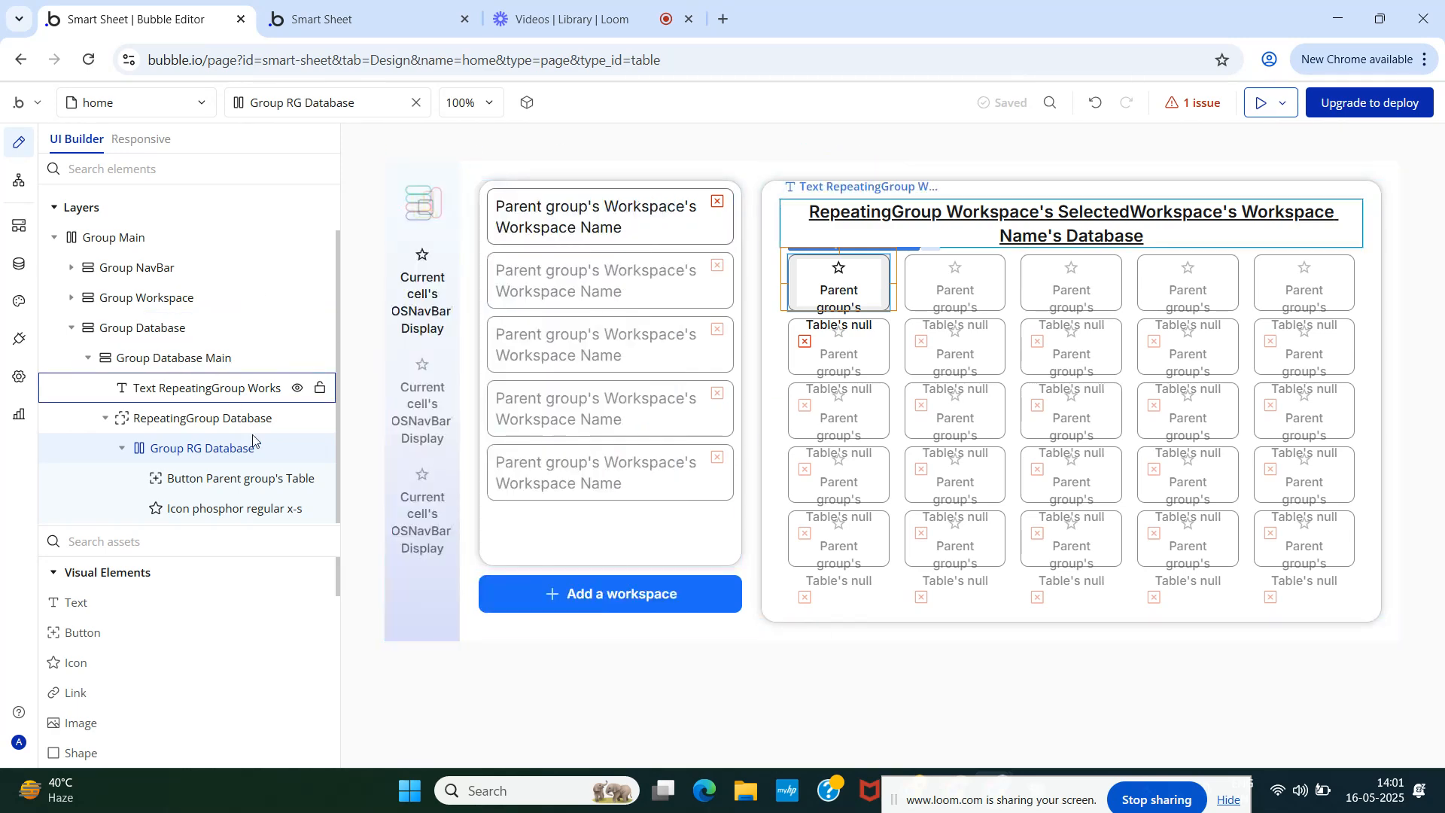
- Set the cell button's label to Parent group's Table's Table Name
{"action": "double_click", "coordinate": [209, 479]}
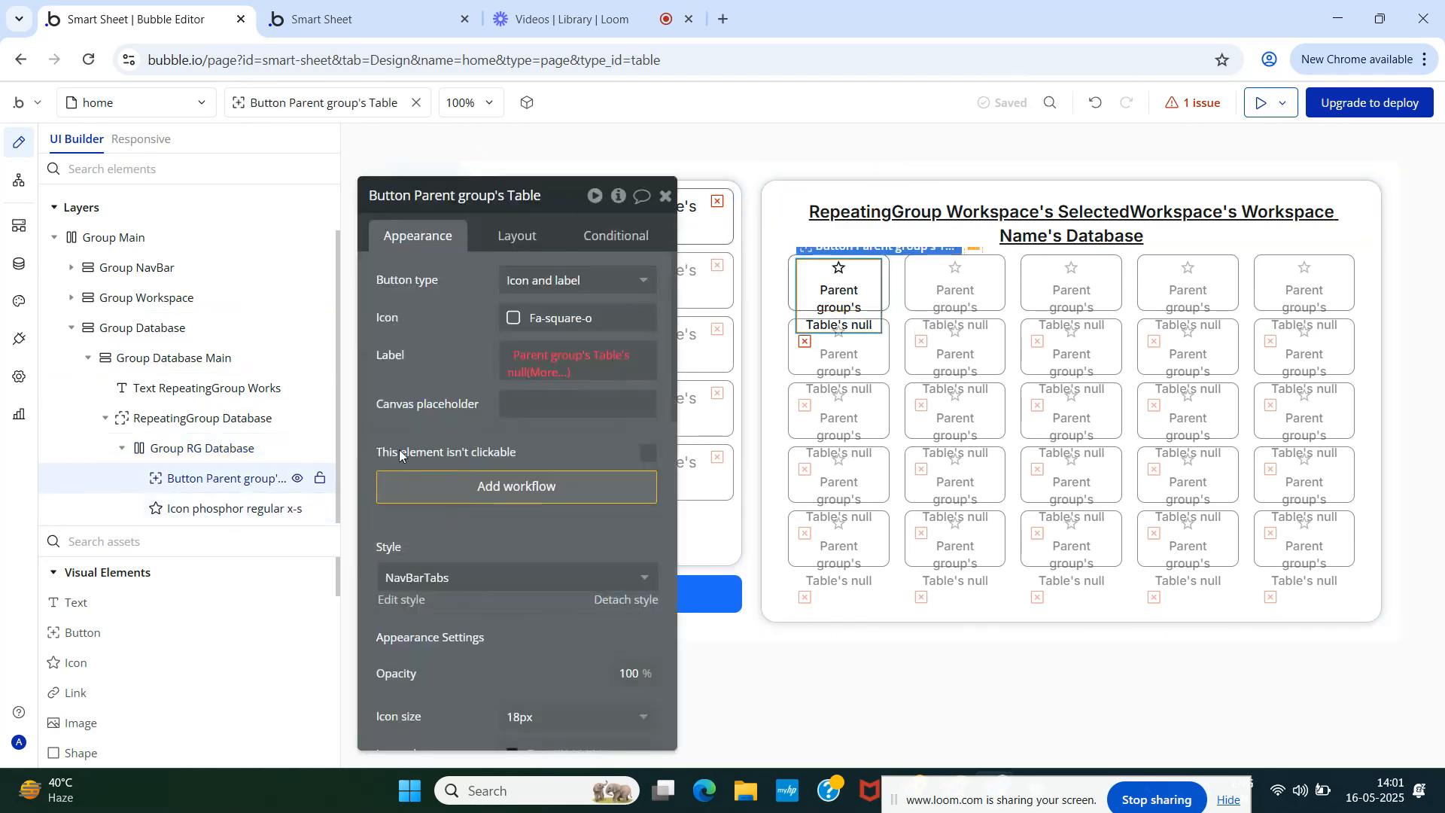
{"action": "left_click", "coordinate": [521, 353]}
{"action": "left_click", "coordinate": [565, 429]}
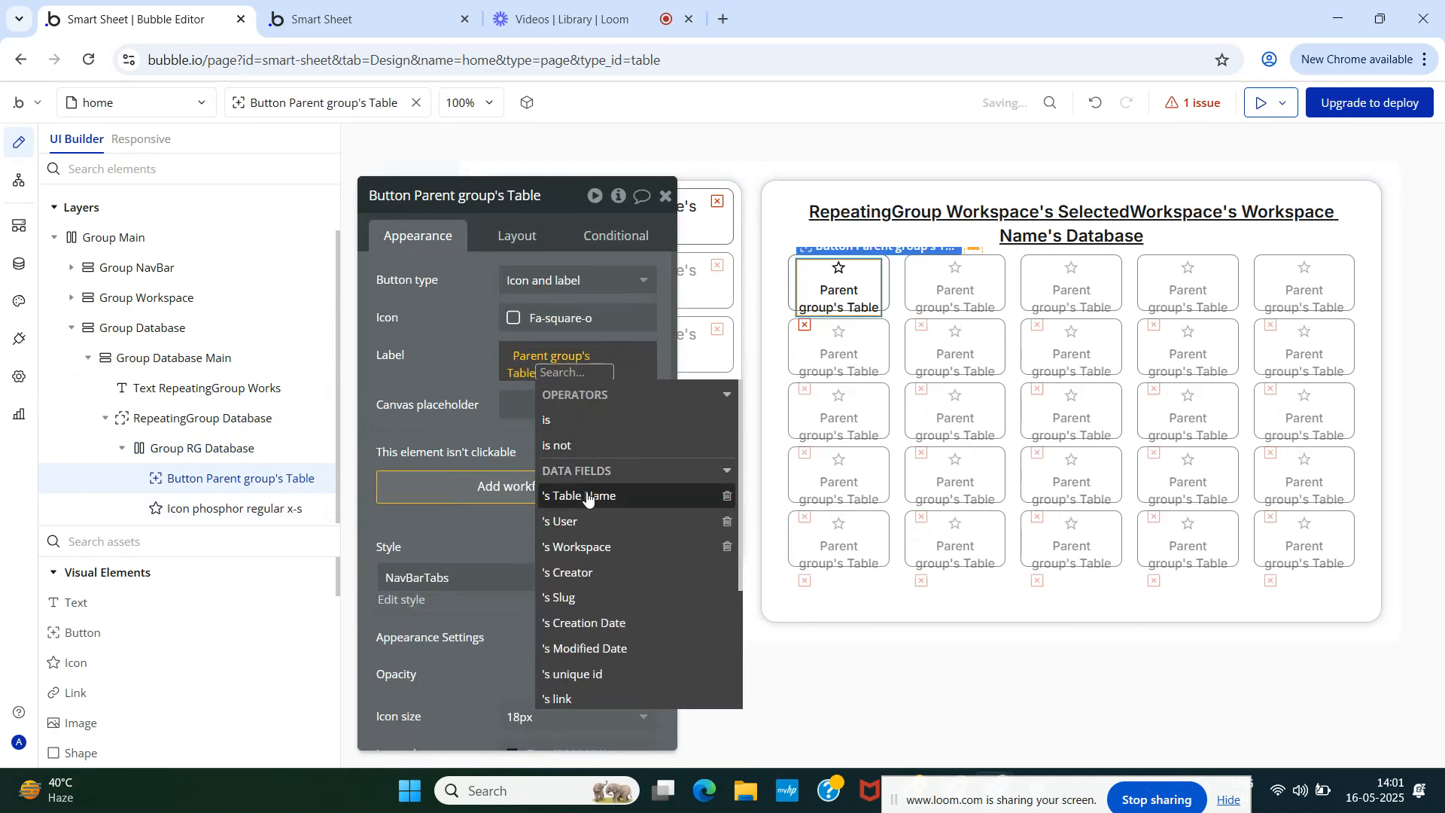
{"action": "left_click", "coordinate": [554, 494]}
{"action": "left_click", "coordinate": [438, 374]}
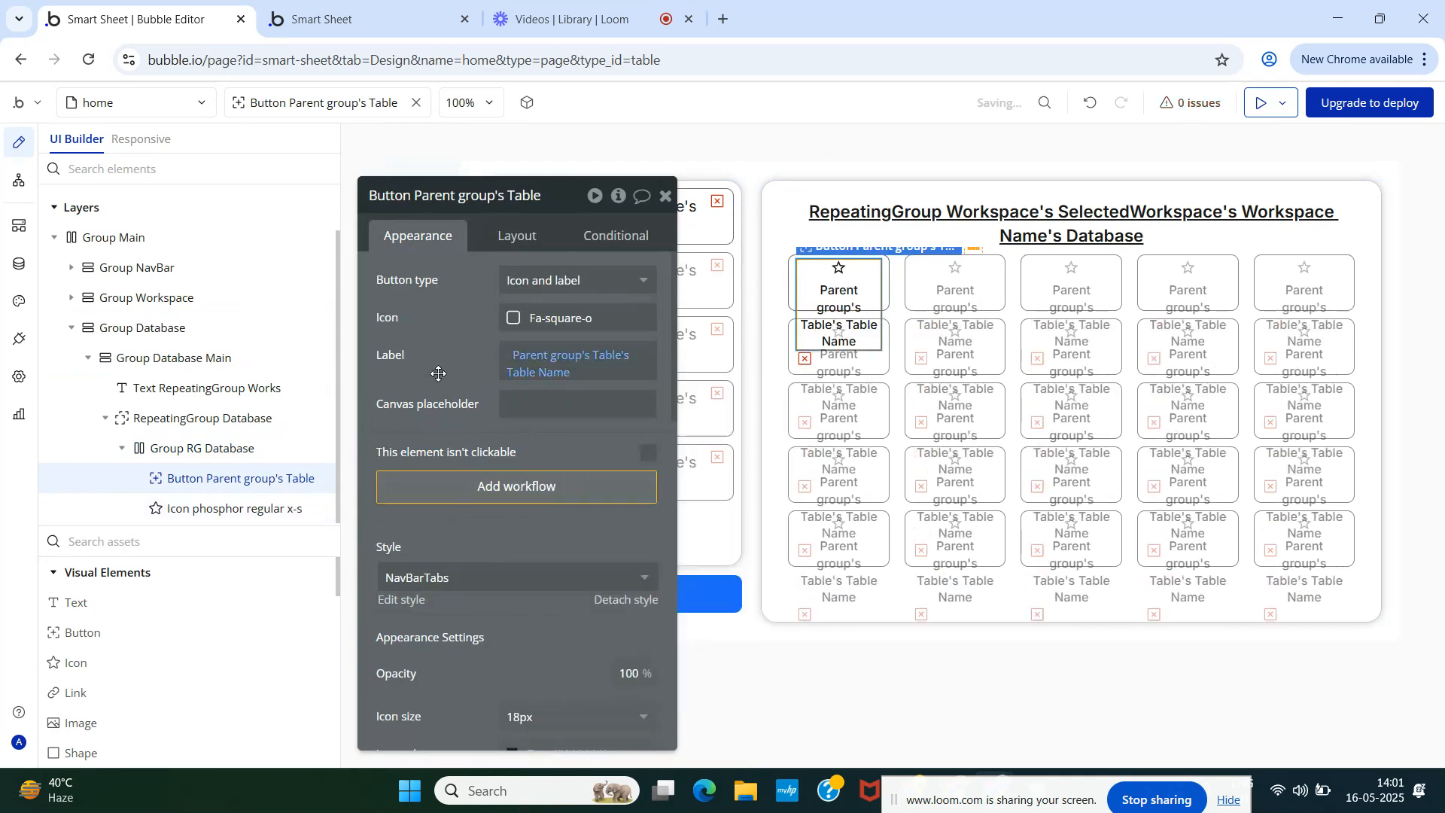
- Give the cell button the Phosphor database icon
{"action": "left_click", "coordinate": [516, 320]}
{"action": "left_click", "coordinate": [543, 354]}
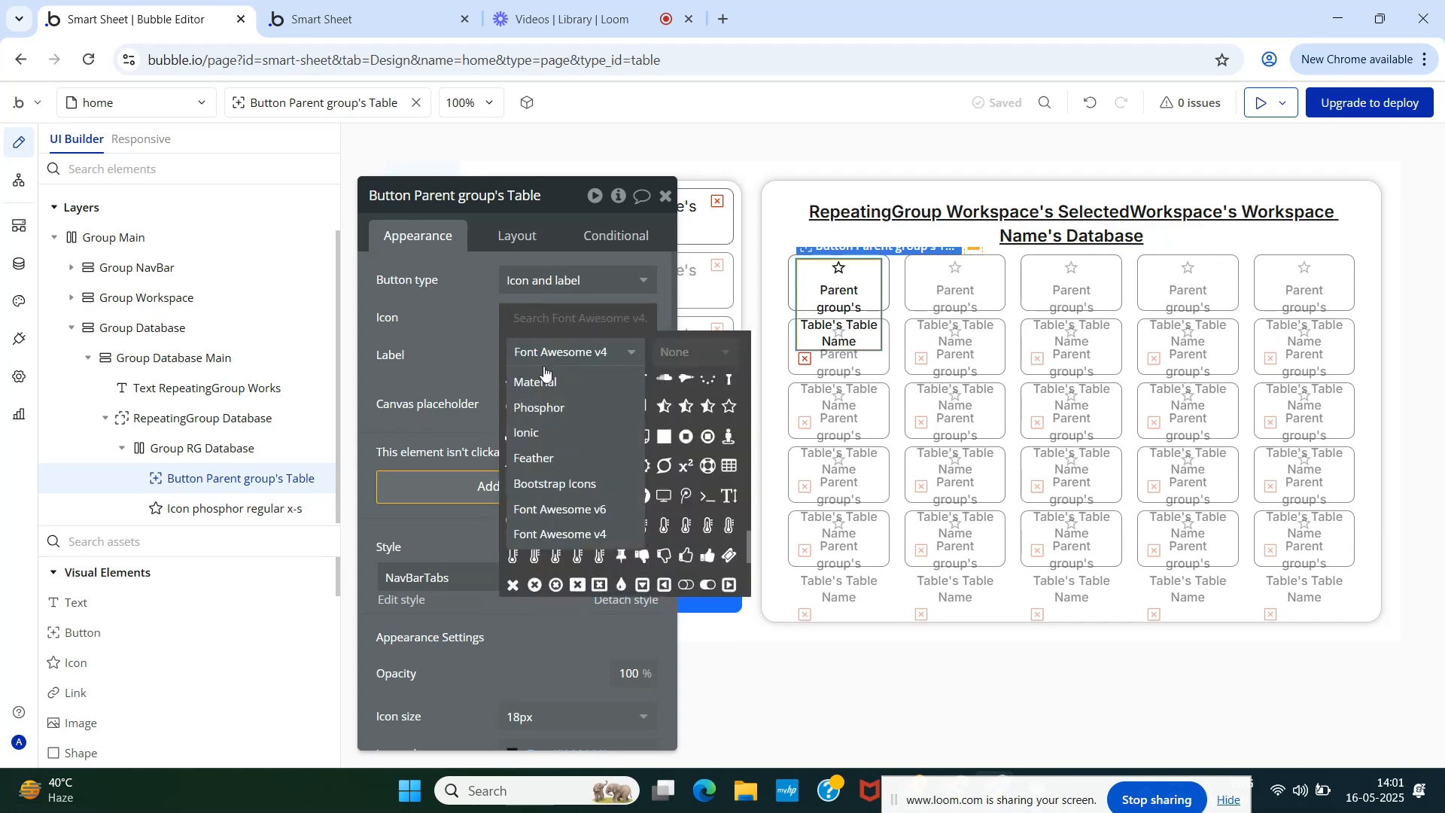
{"action": "left_click", "coordinate": [547, 407]}
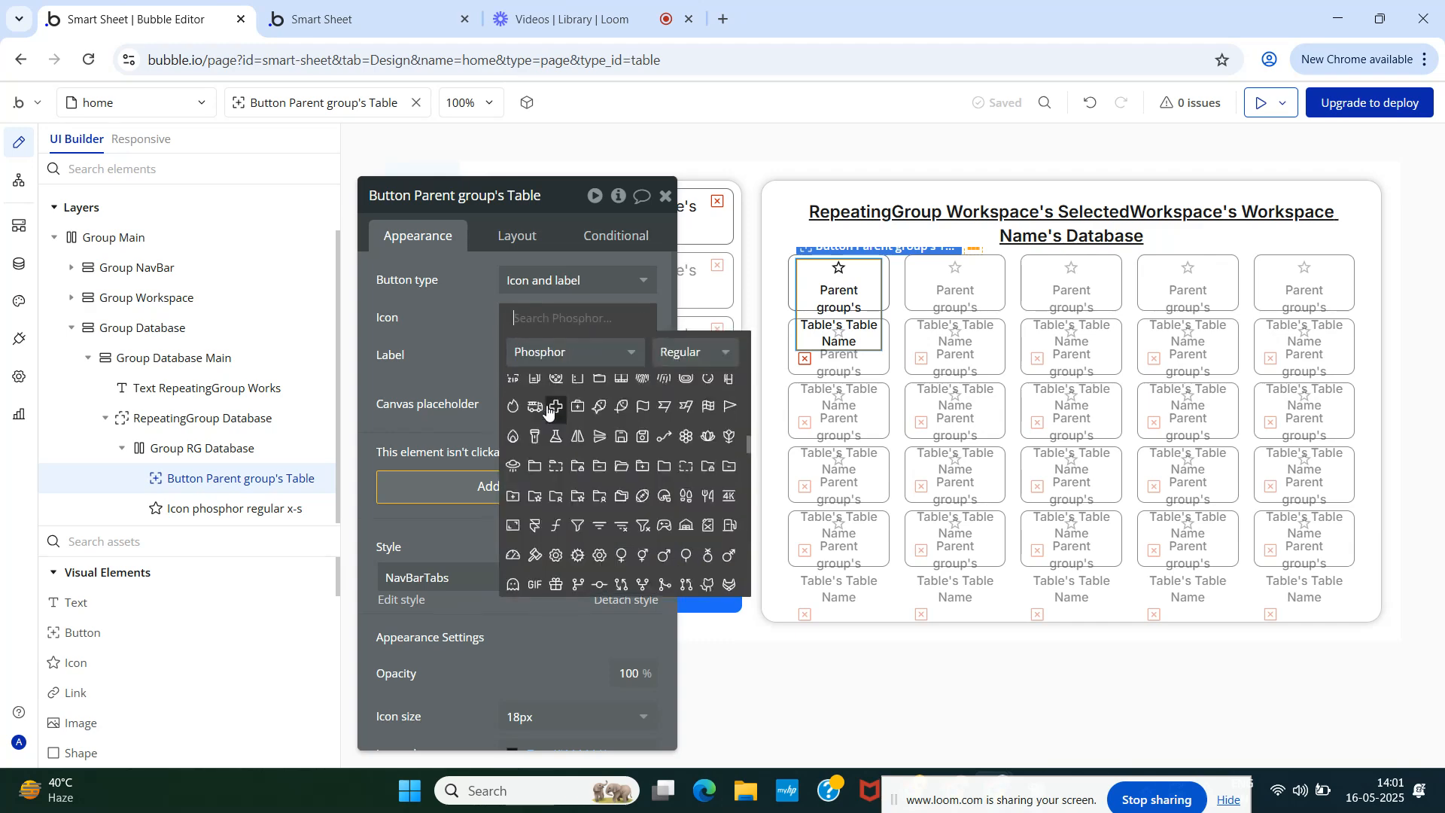
{"action": "type", "text": "sta"}
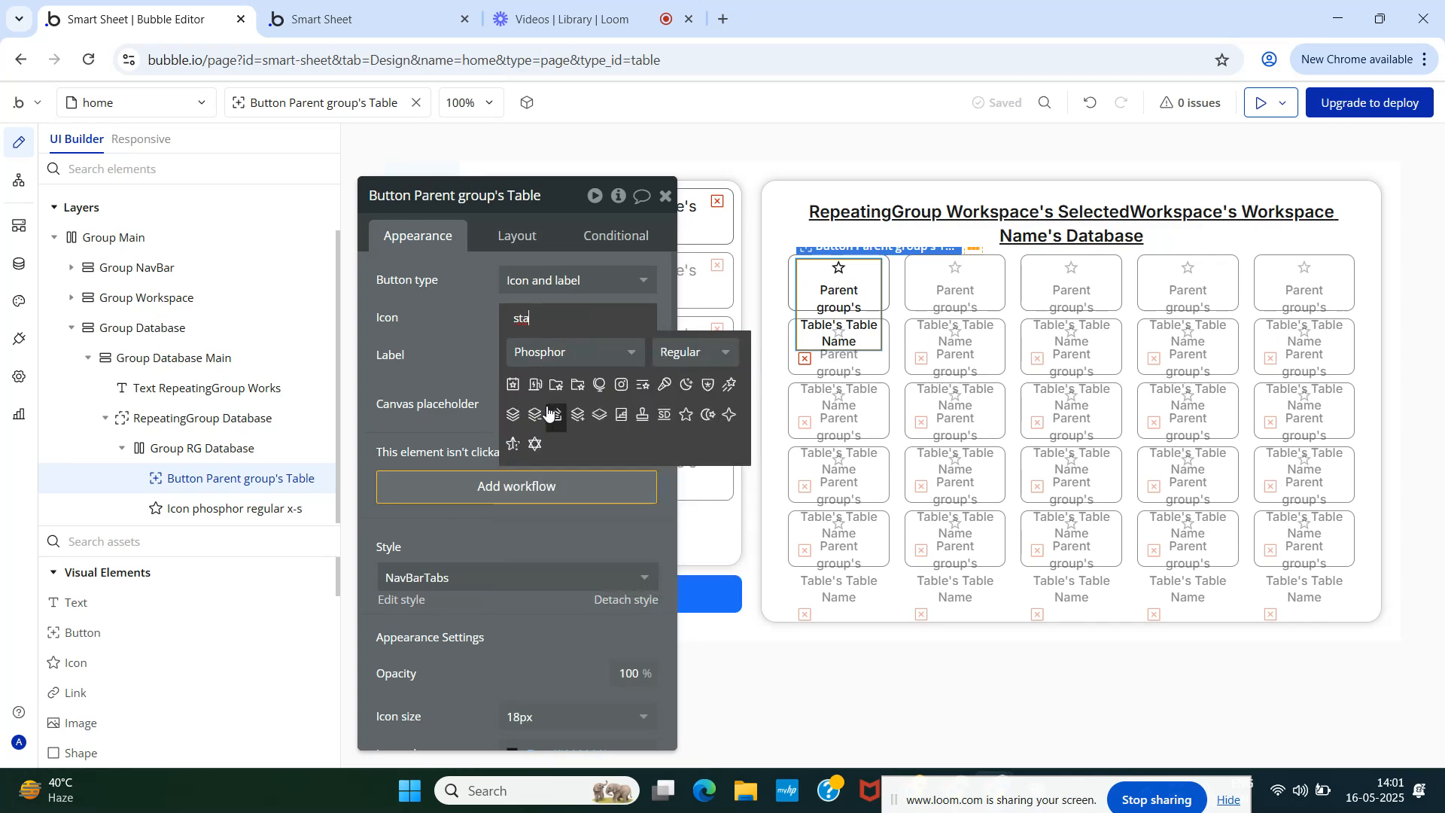
{"action": "key", "text": "BackSpace"}
{"action": "key", "text": "BackSpace"}
{"action": "key", "text": "BackSpace"}
{"action": "type", "text": "data"}
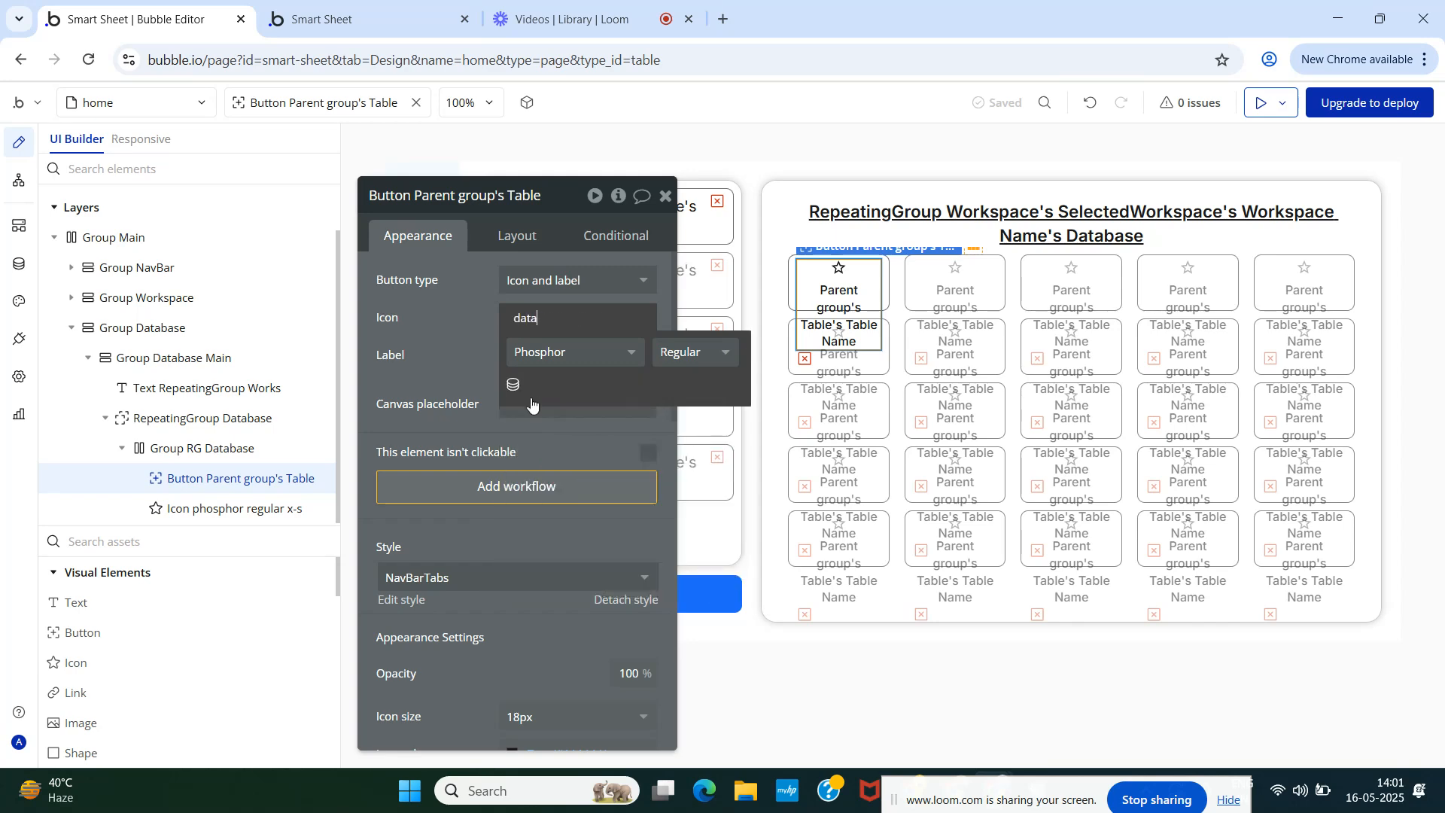
{"action": "left_click", "coordinate": [513, 384]}
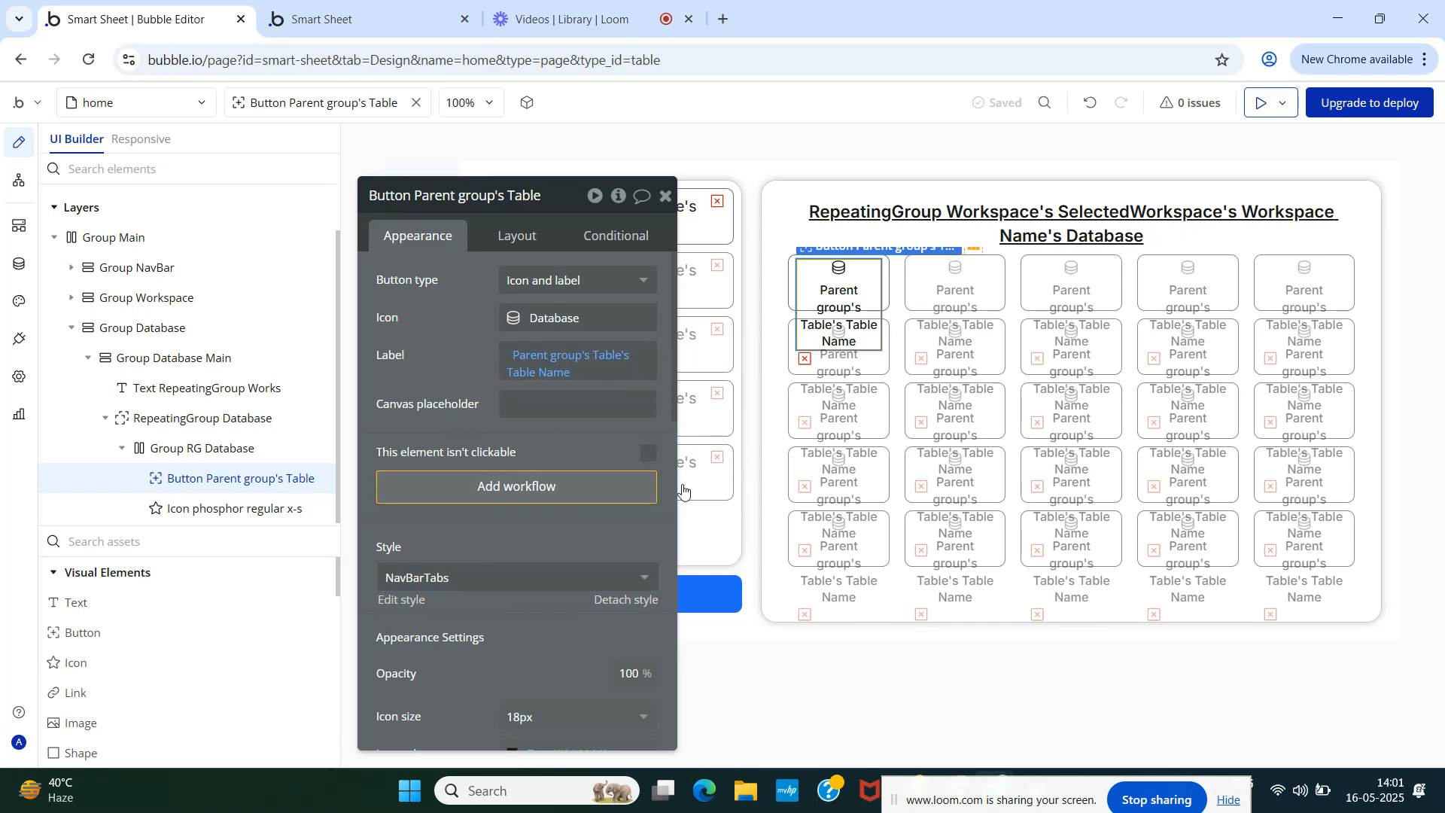
{"action": "left_click", "coordinate": [665, 197]}
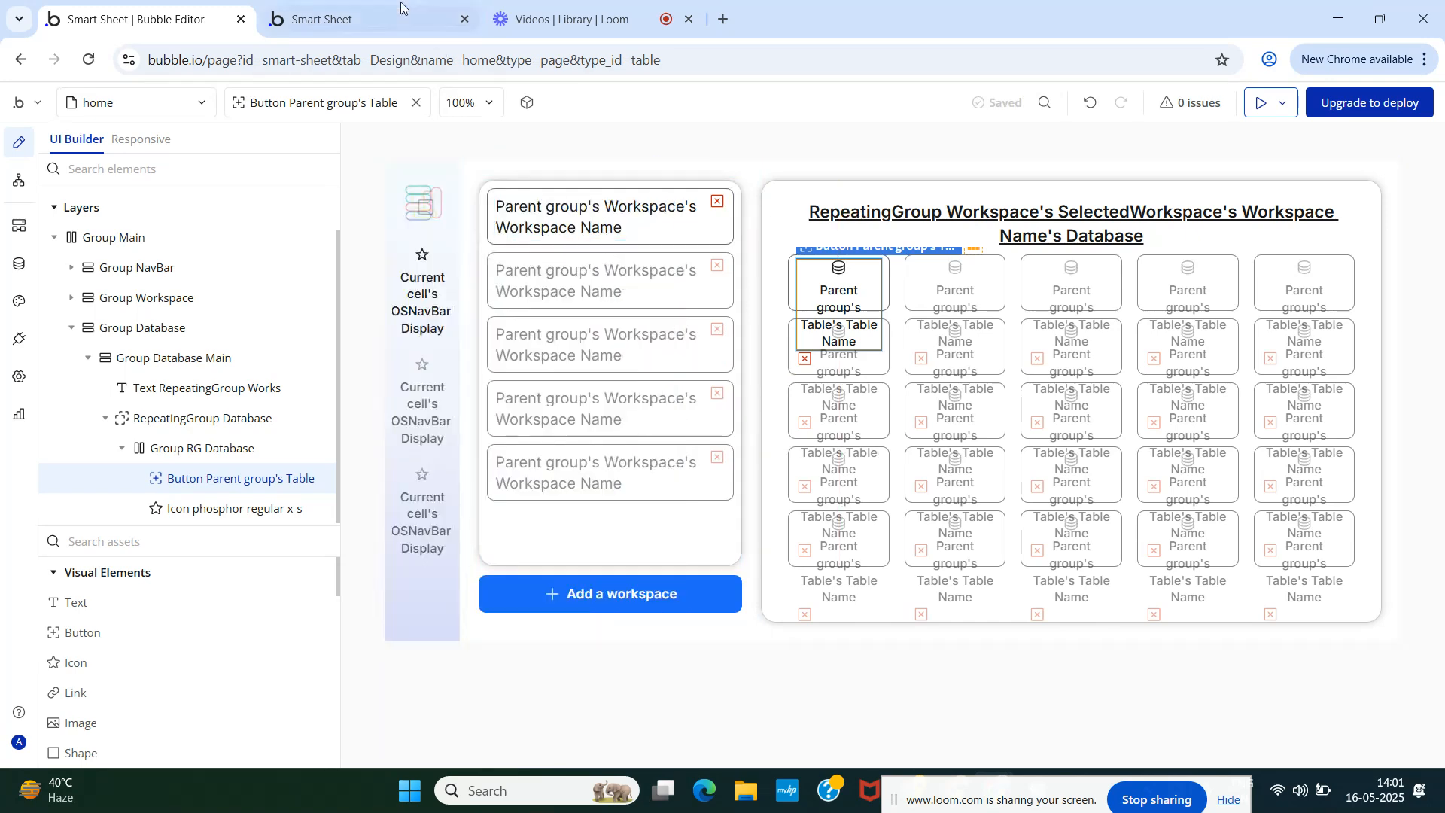
- In the Smart Sheet preview, select the second workspace, then Ciphers, to test table filtering
{"action": "left_click", "coordinate": [339, 16]}
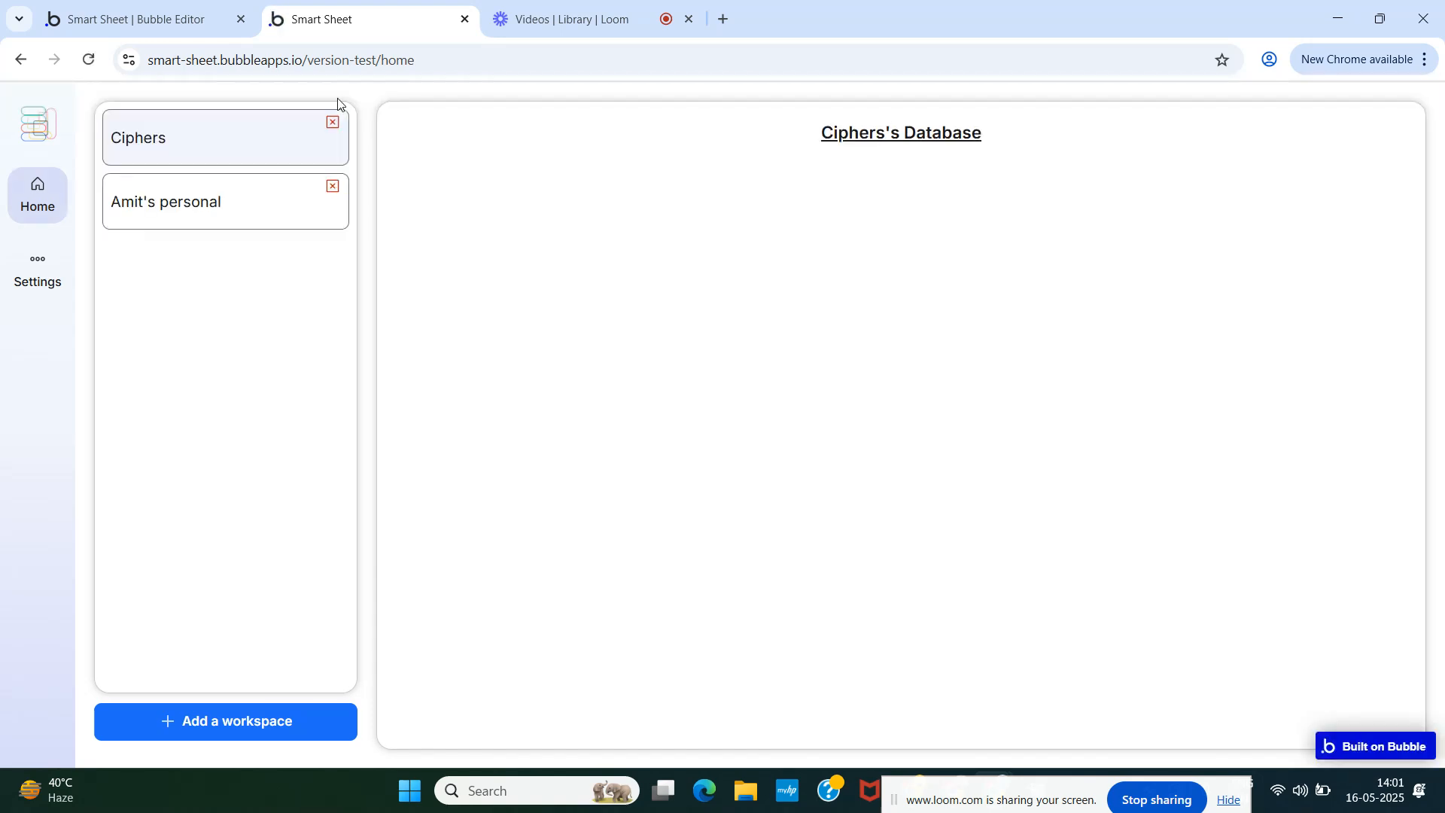
{"action": "left_click", "coordinate": [226, 224]}
{"action": "left_click", "coordinate": [214, 153]}
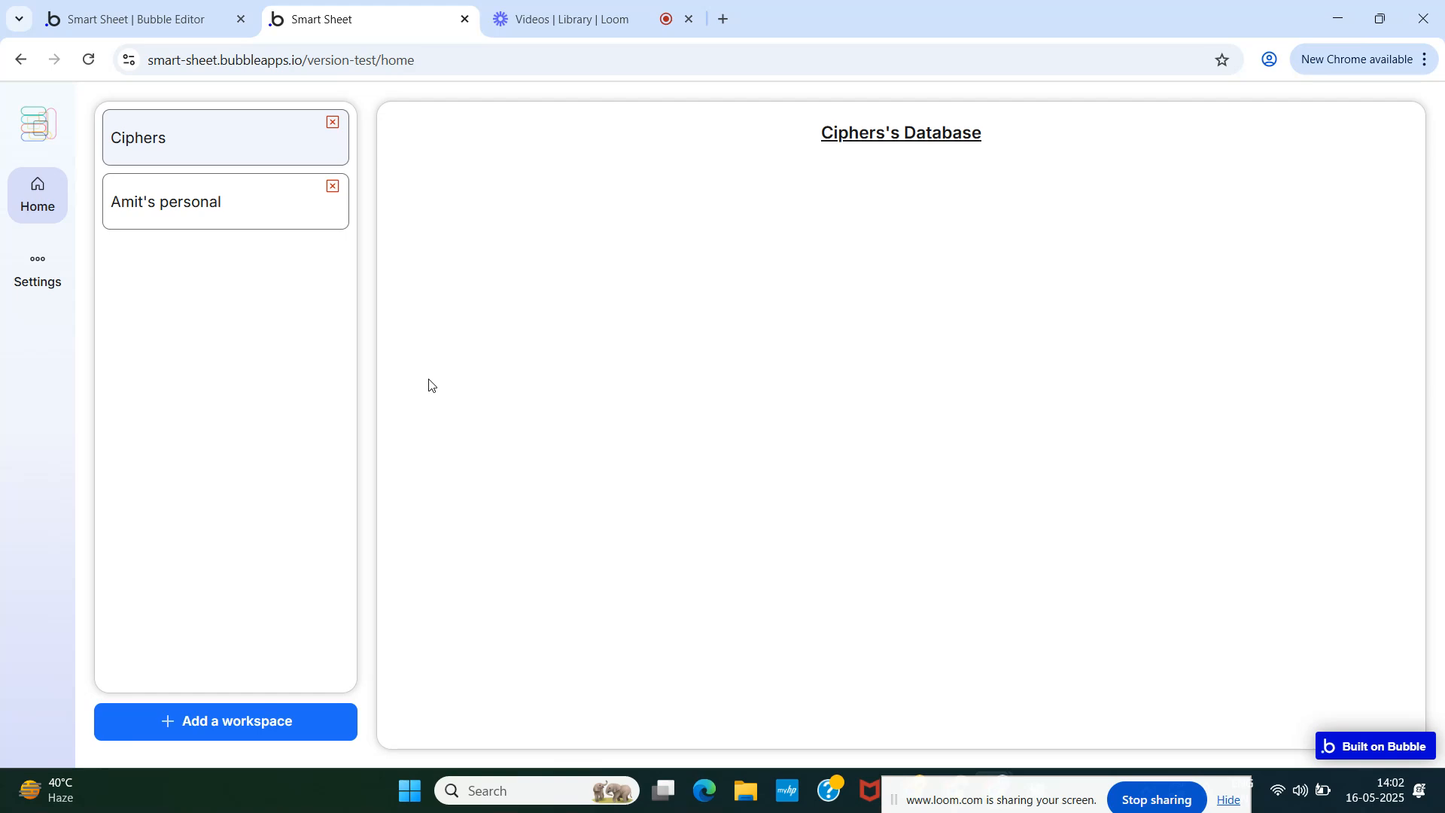
- Switch back to the Smart Sheet Bubble Editor tab to see the home page design
{"action": "left_click", "coordinate": [147, 17]}
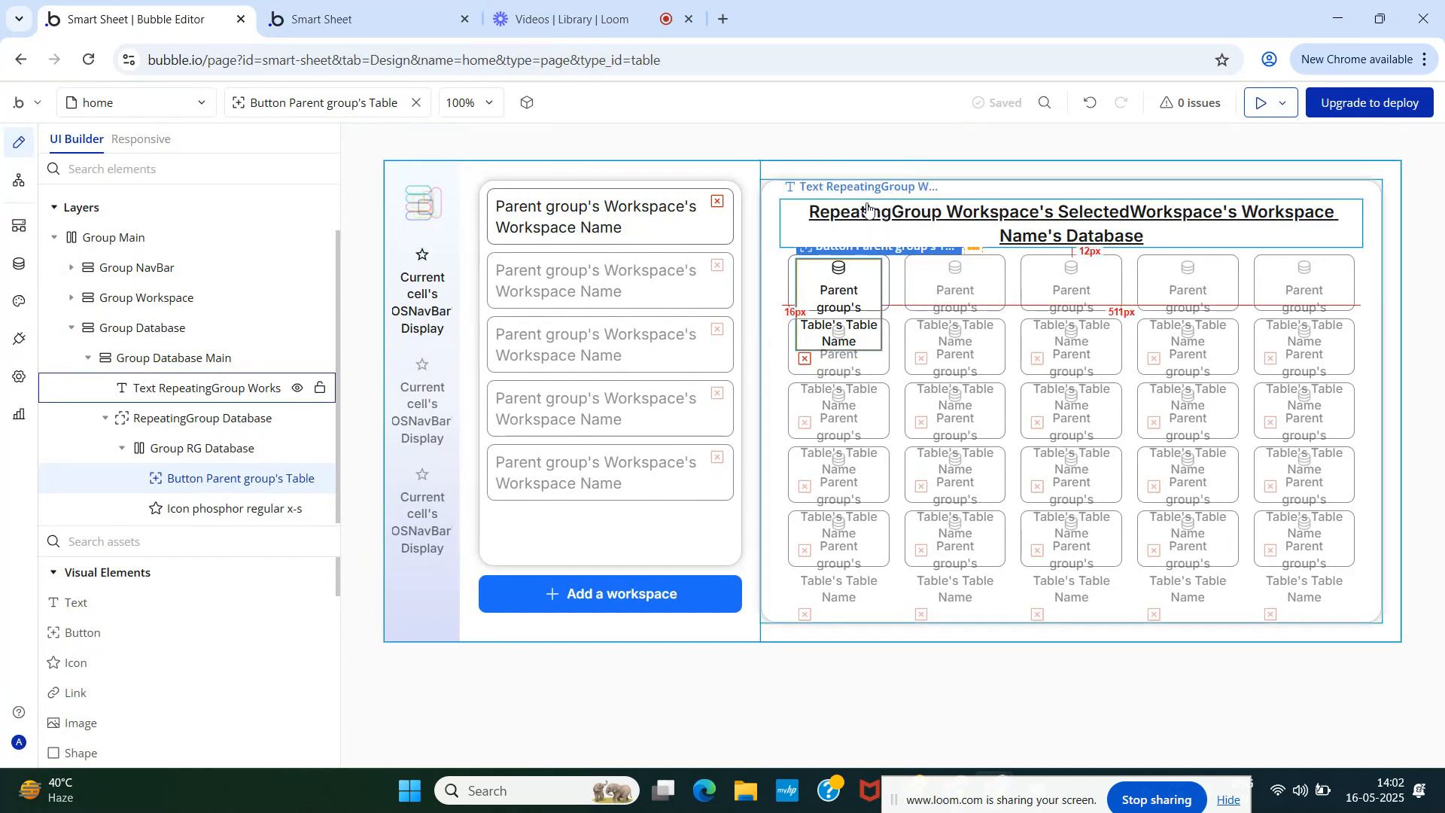
- Wrap the database heading in a Row container named Group DatabaseName + CTAAddTable
{"action": "left_click", "coordinate": [164, 388]}
{"action": "right_click", "coordinate": [319, 387]}
{"action": "mouse_move", "coordinate": [443, 542]}
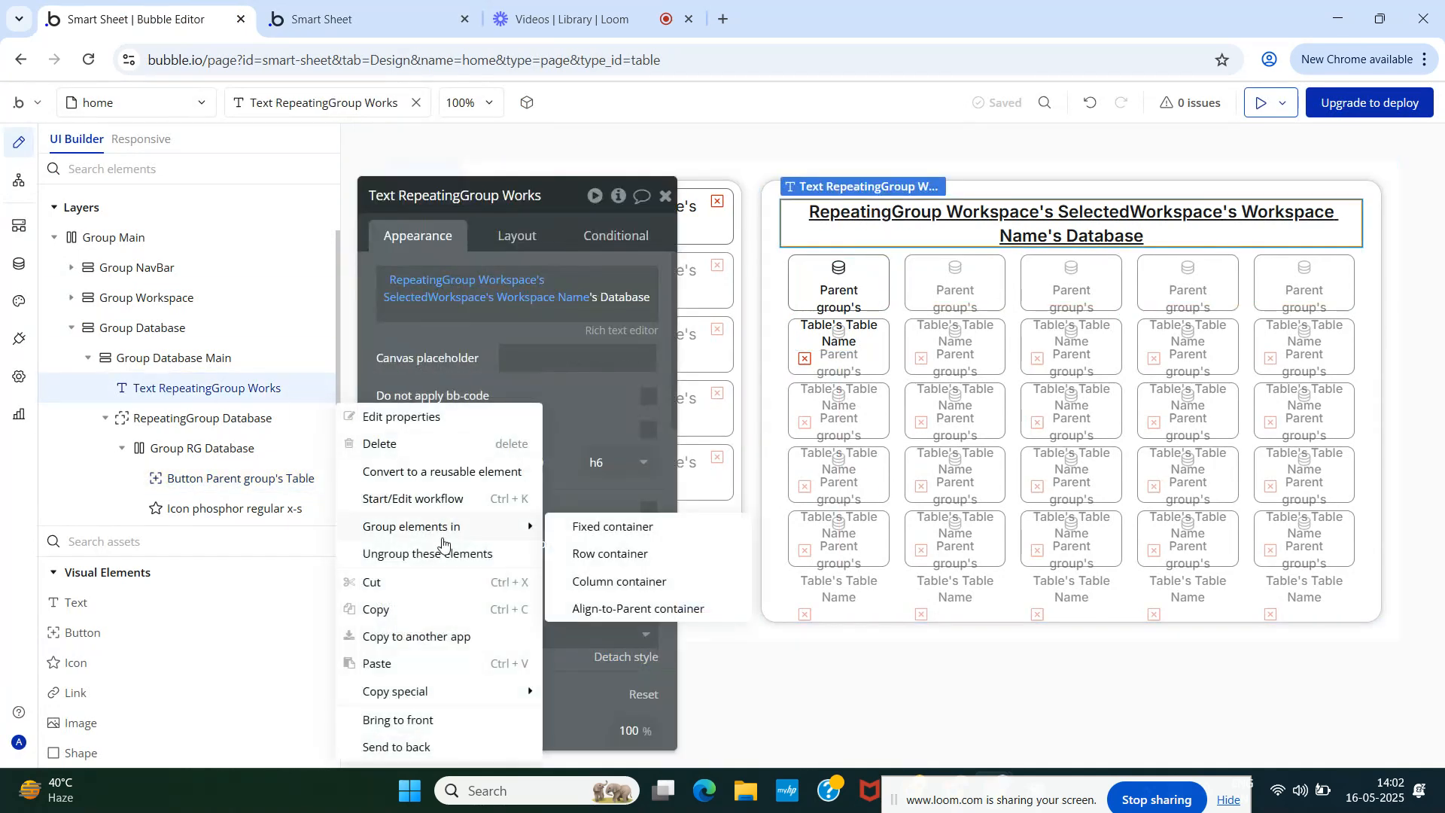
{"action": "left_click", "coordinate": [611, 554]}
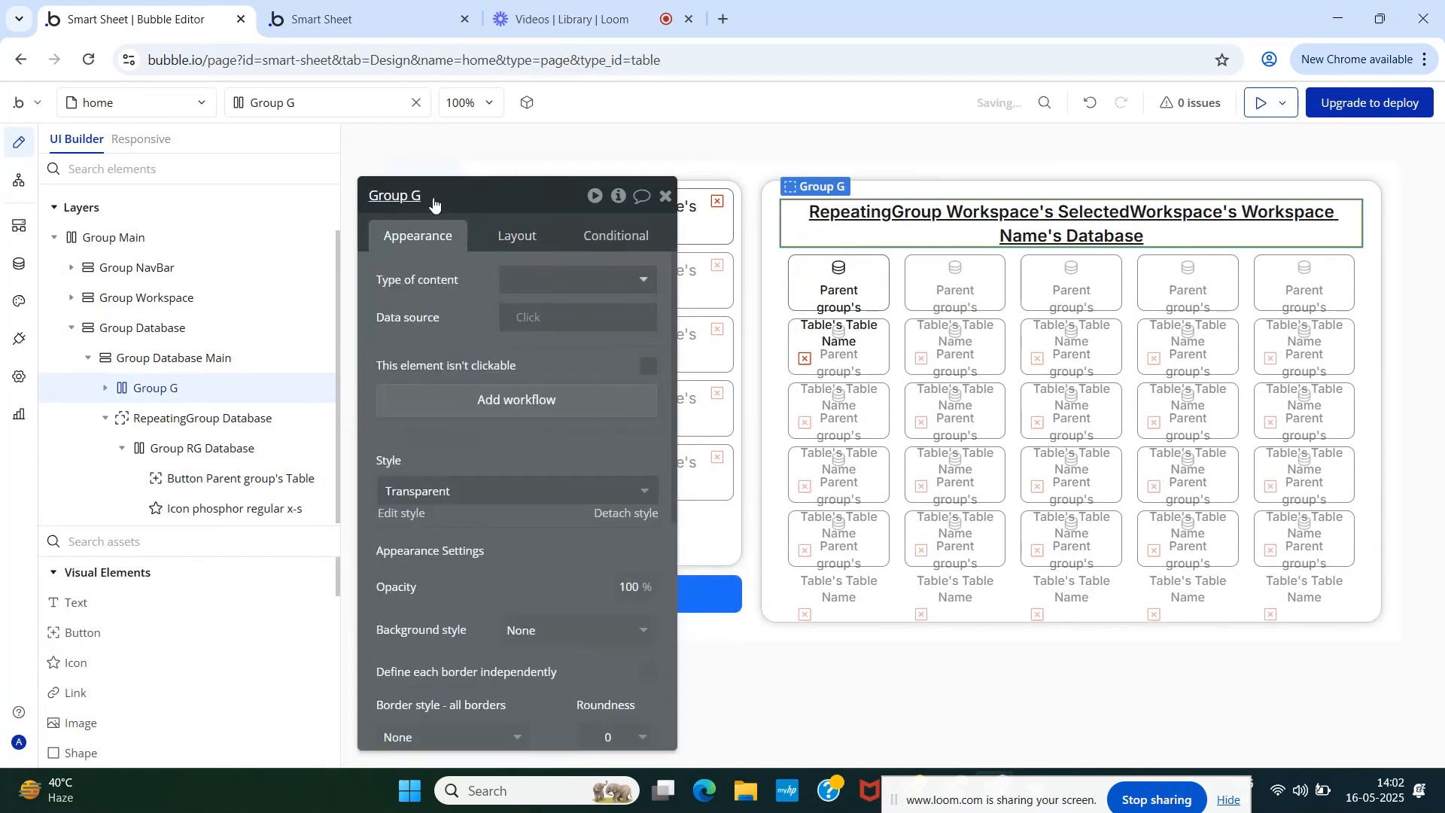
{"action": "left_click", "coordinate": [428, 193]}
{"action": "key", "text": "BackSpace"}
{"action": "type", "text": "DatabaseName + CTAAdd"}
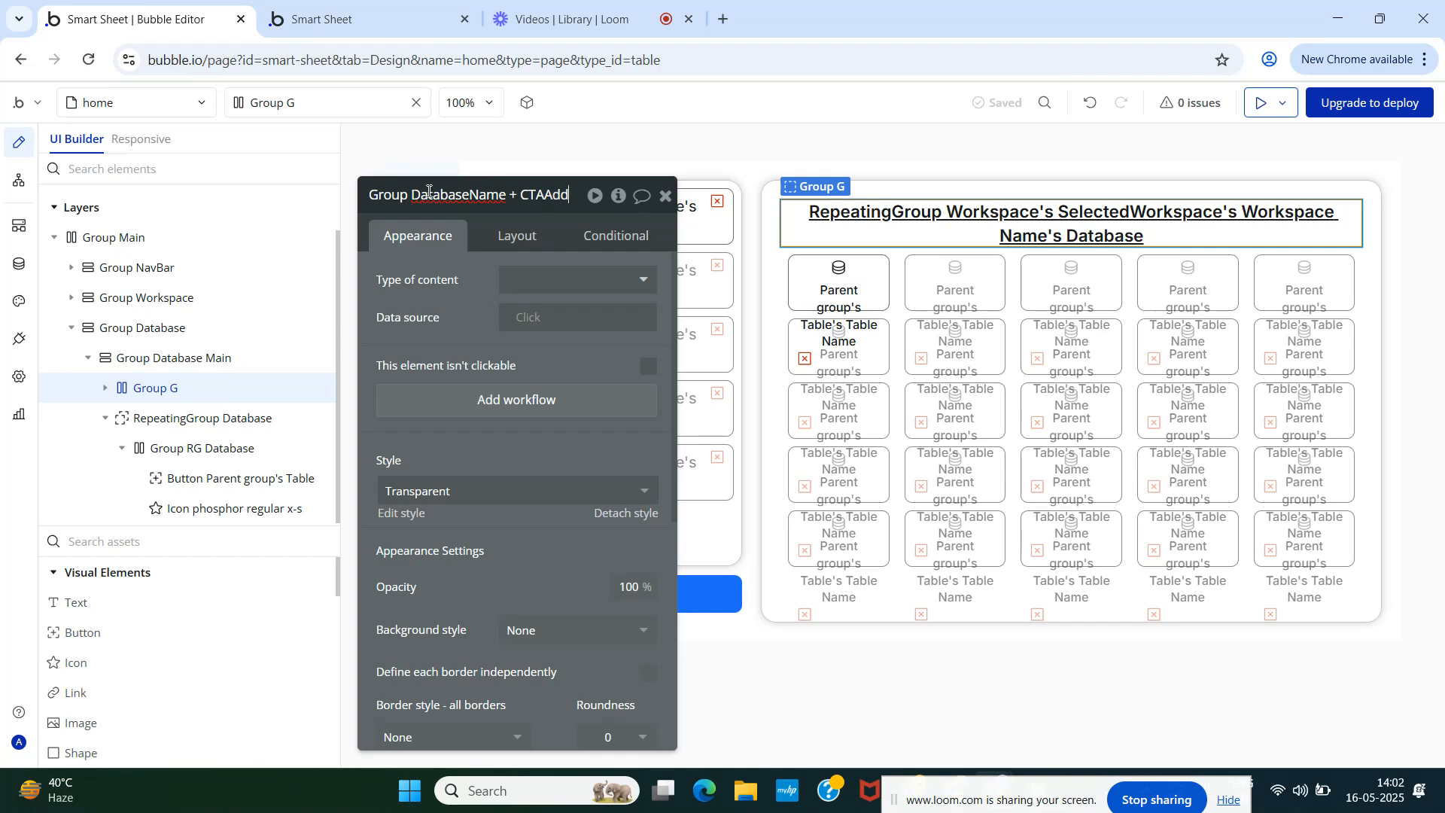
{"action": "type", "text": "Databas"}
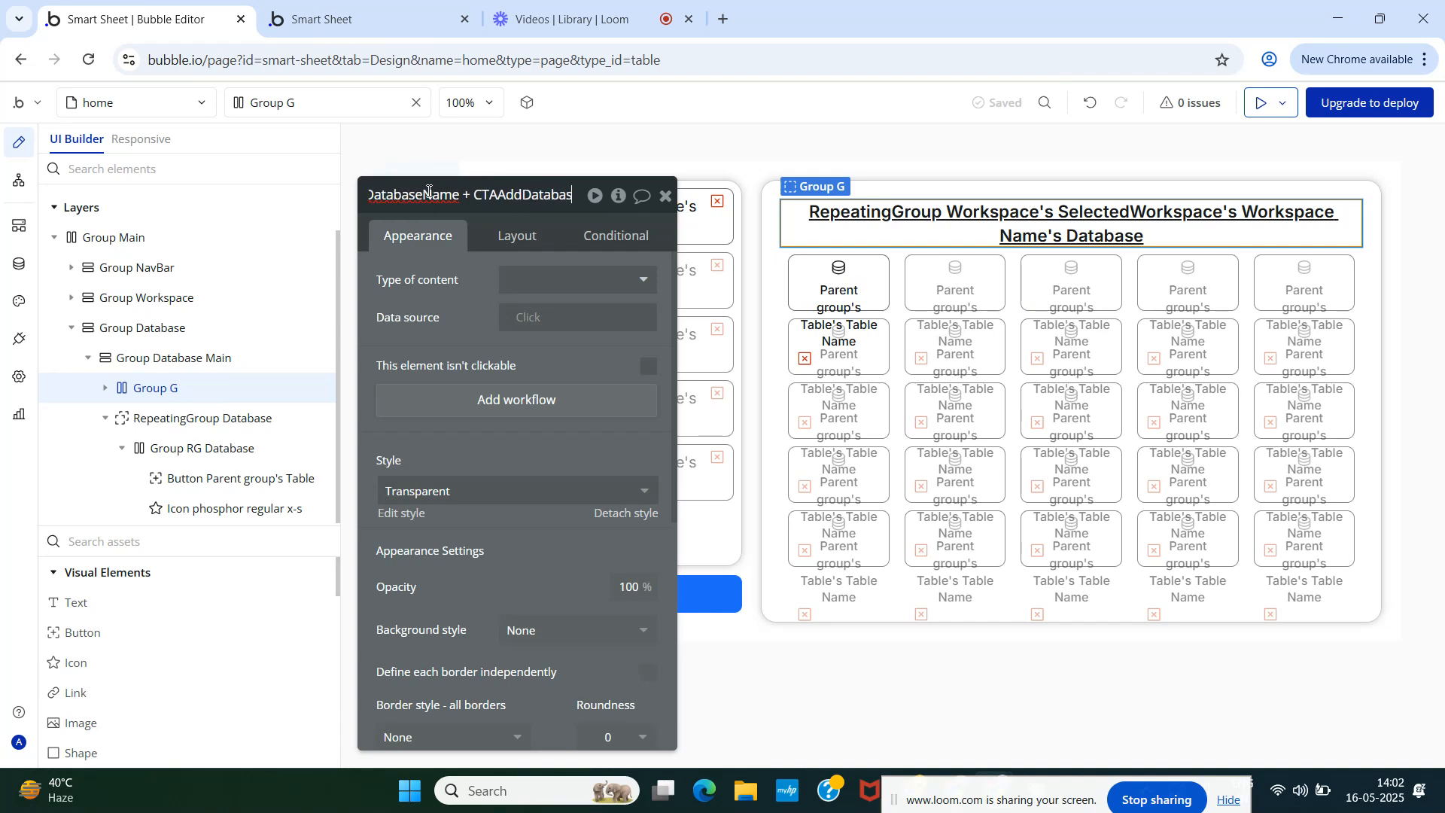
{"action": "key", "text": "BackSpace"}
{"action": "key", "text": "BackSpace"}
{"action": "key", "text": "BackSpace"}
{"action": "key", "text": "BackSpace"}
{"action": "key", "text": "BackSpace"}
{"action": "key", "text": "BackSpace"}
{"action": "key", "text": "BackSpace"}
{"action": "type", "text": "Ta"}
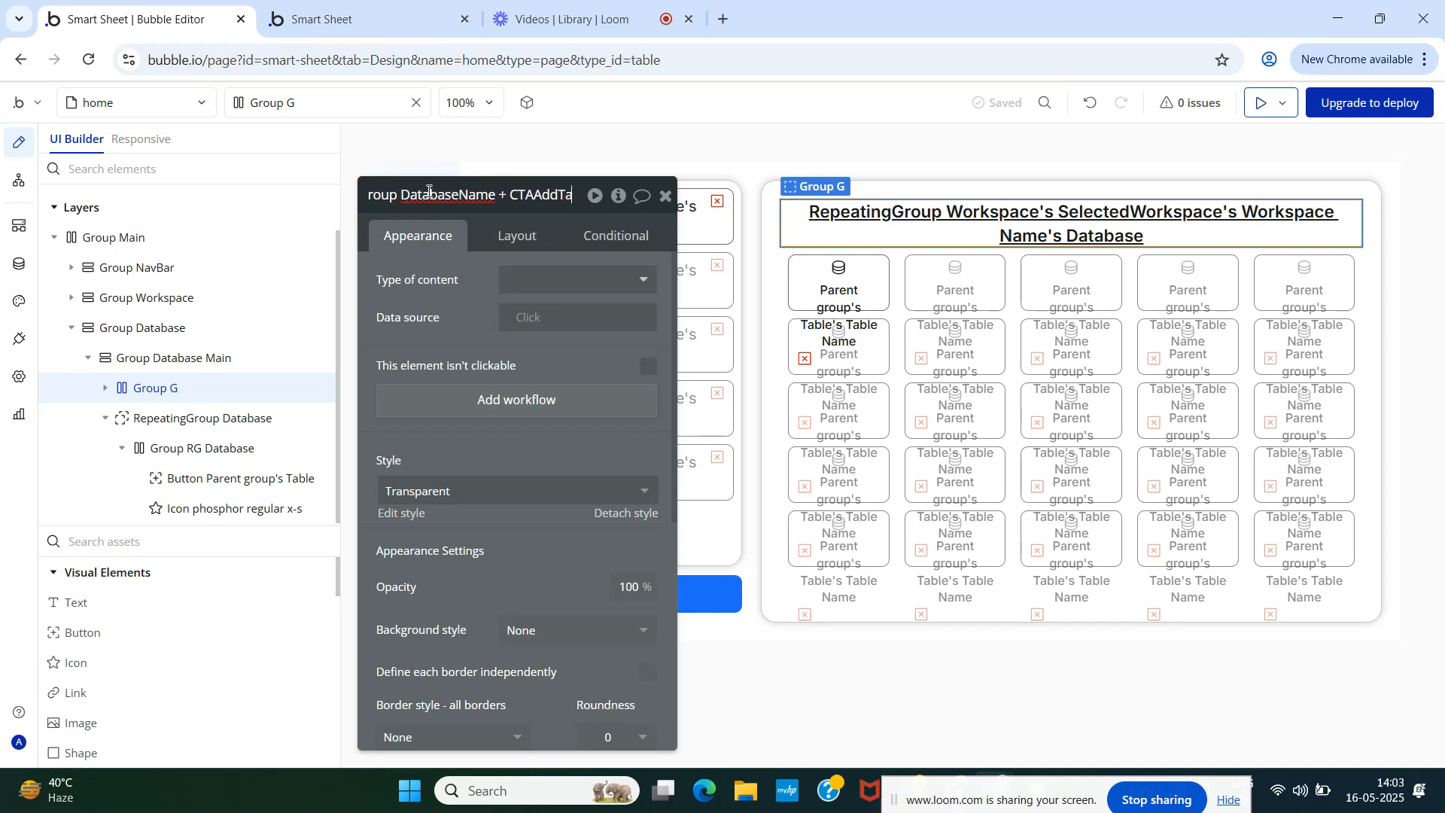
{"action": "type", "text": "ble"}
{"action": "left_click", "coordinate": [460, 320]}
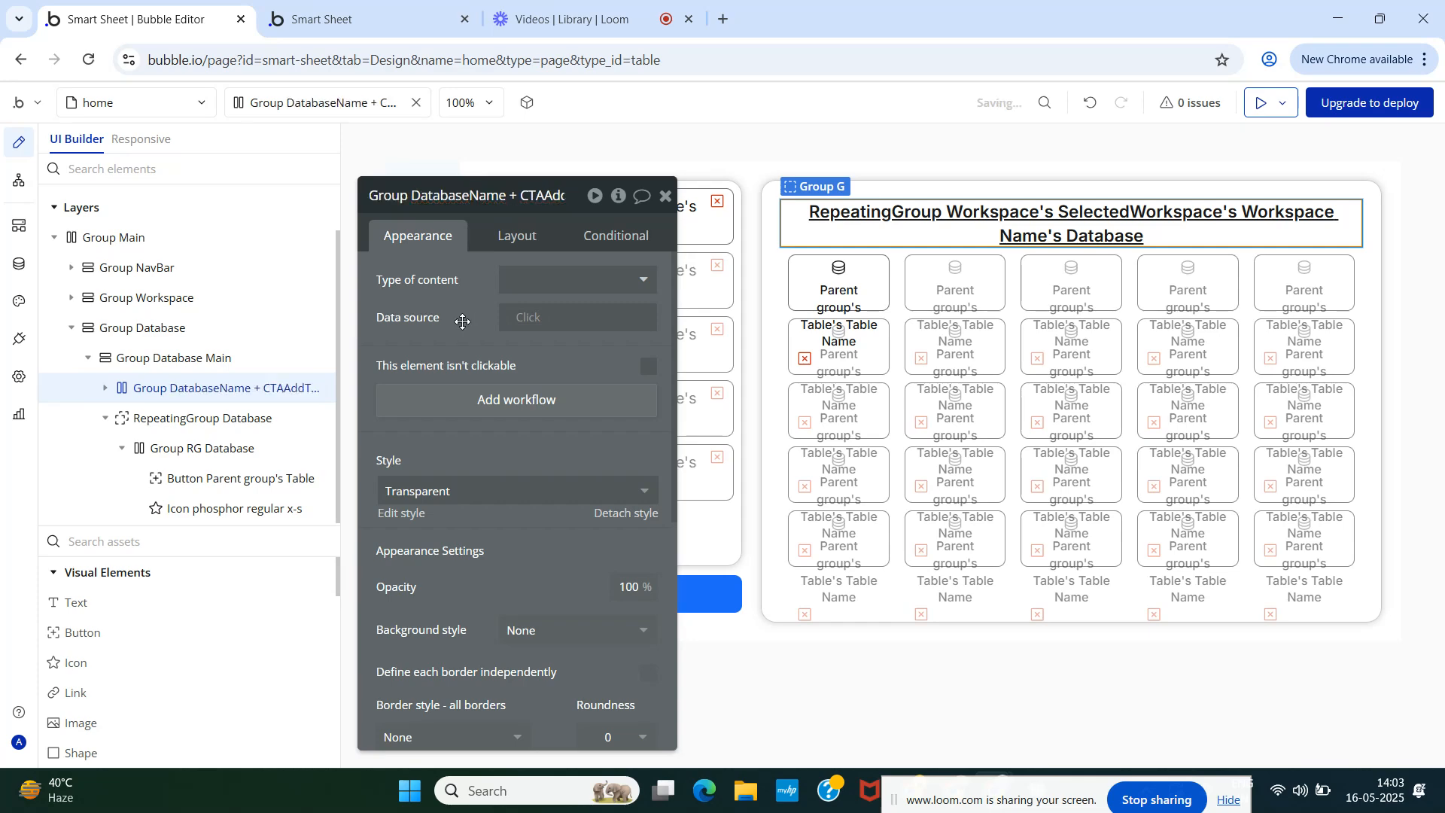
- Set the row group's container alignment to the rightmost option and check the heading sits inside
{"action": "left_click", "coordinate": [518, 238]}
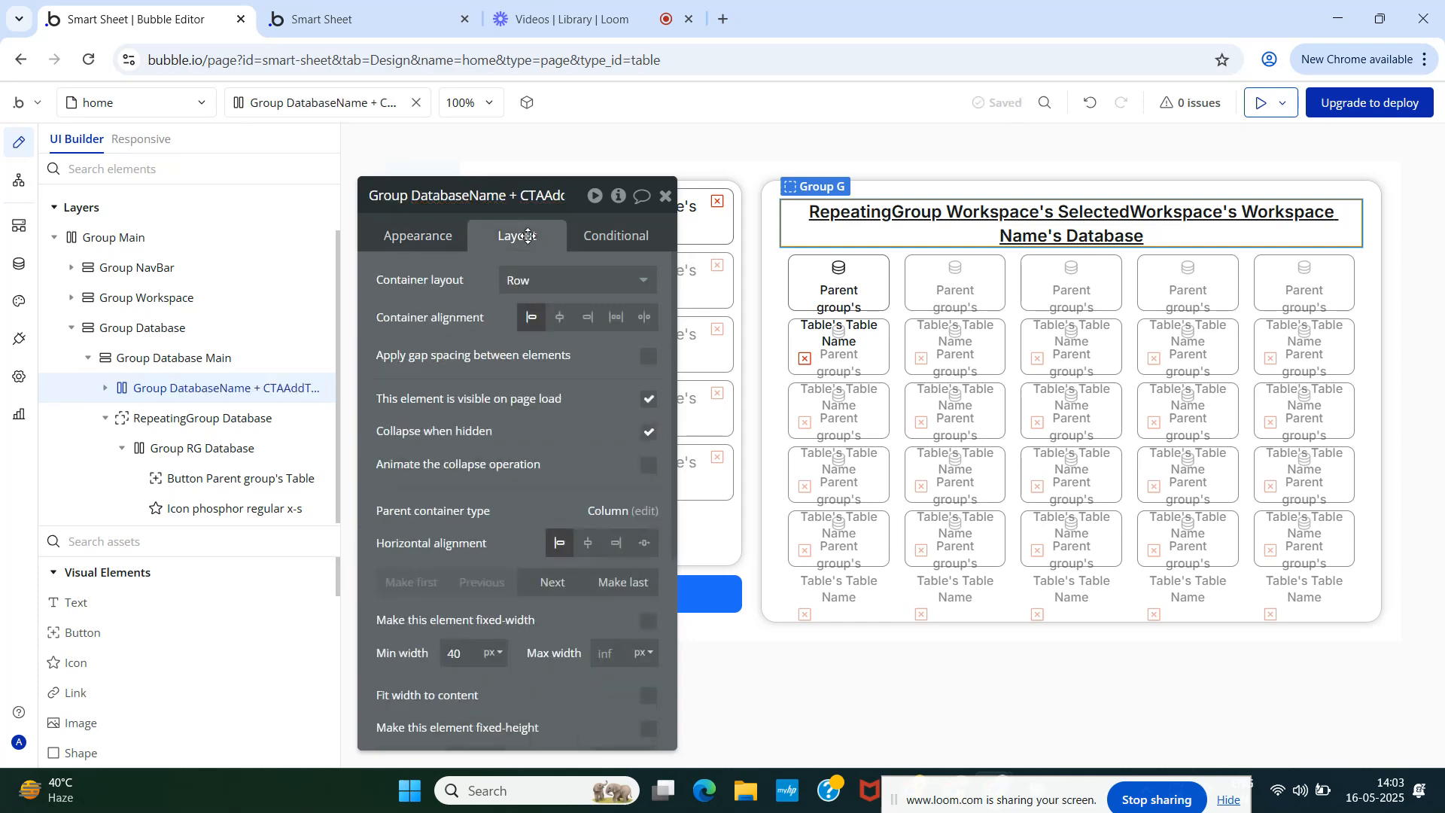
{"action": "left_click", "coordinate": [645, 319]}
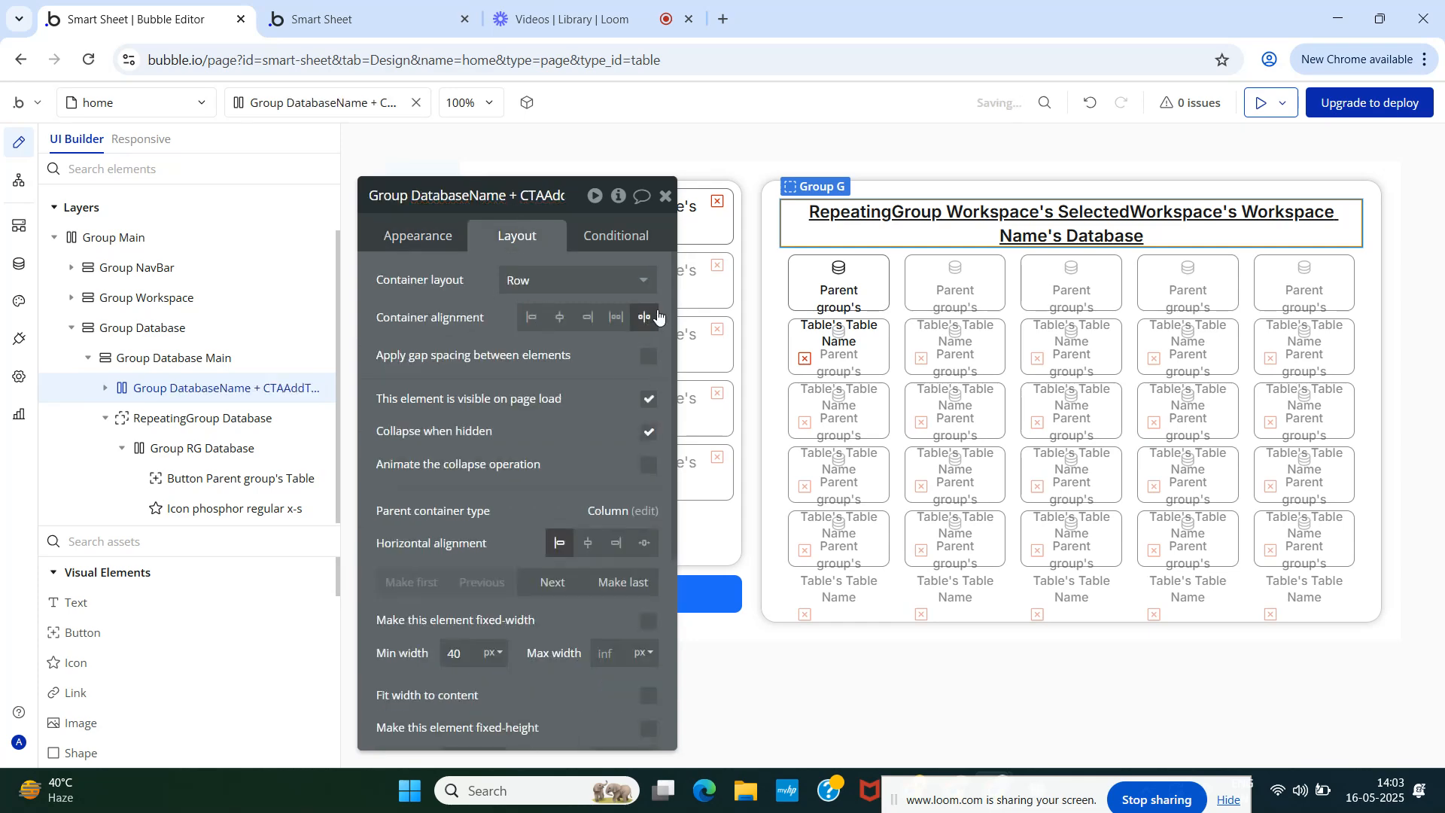
{"action": "left_click", "coordinate": [666, 196]}
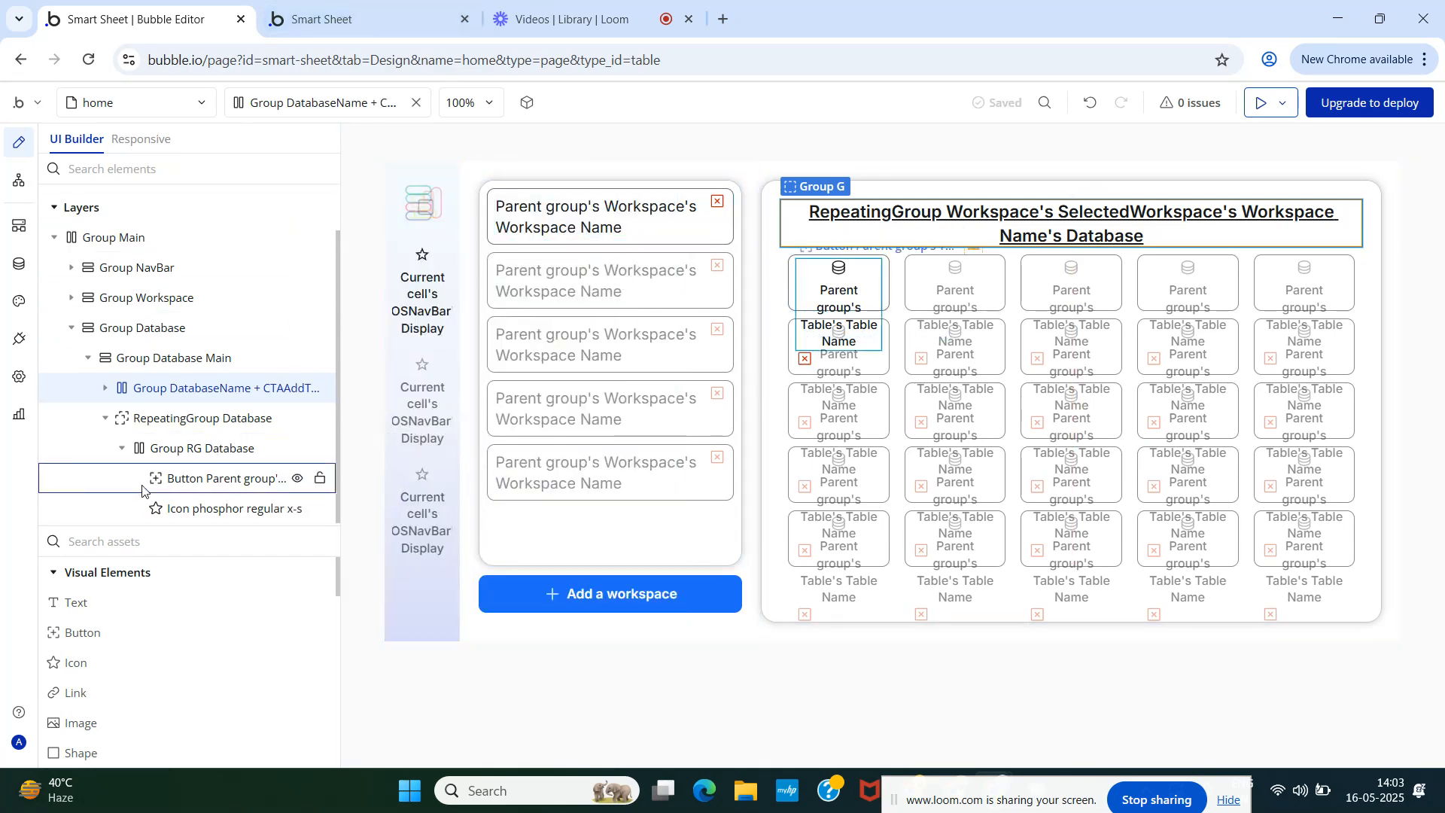
{"action": "left_click", "coordinate": [105, 388]}
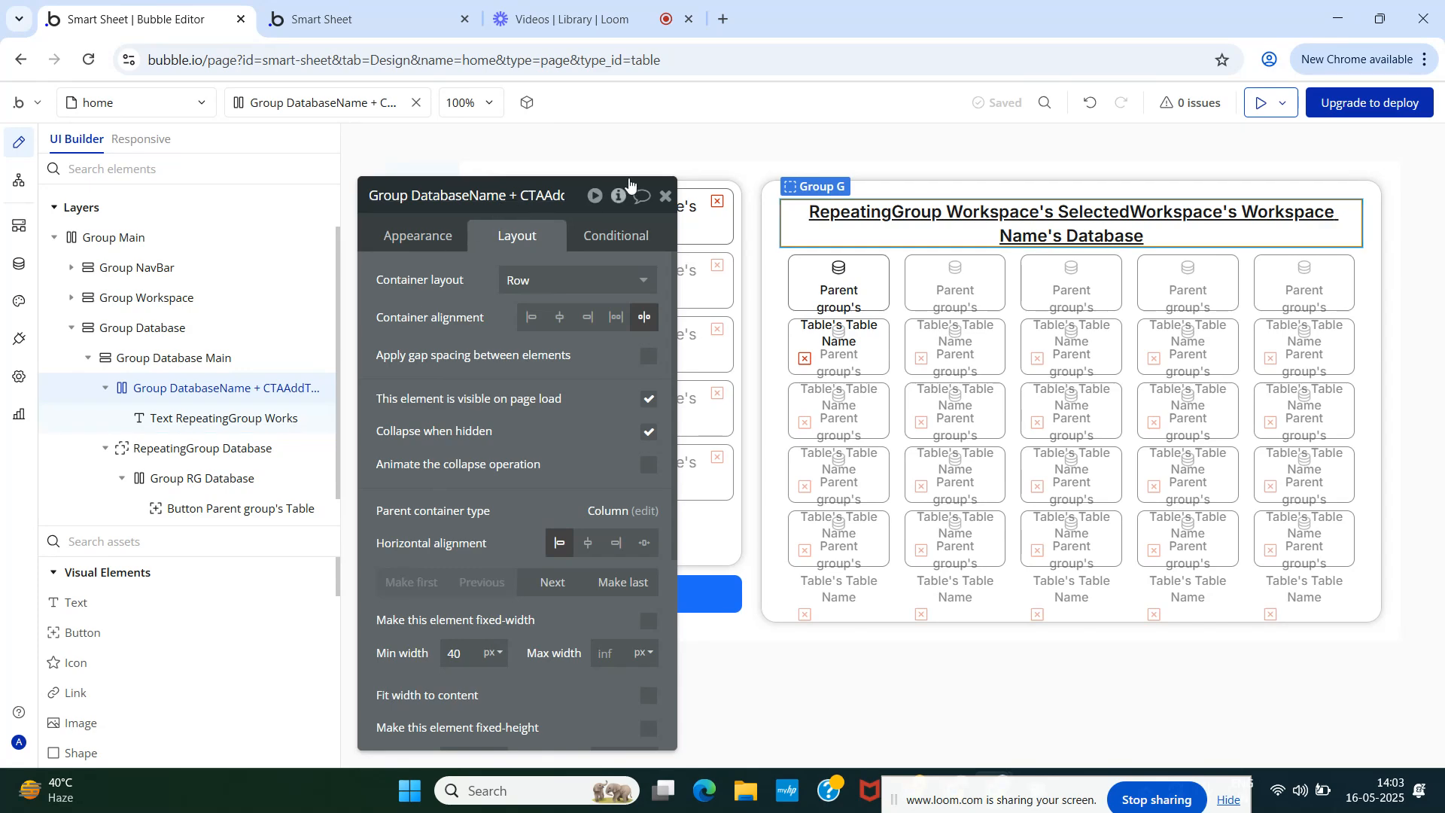
- Create a new web reusable element named Add Table, cloned from Button Workspace
{"action": "left_click", "coordinate": [665, 196]}
{"action": "left_click", "coordinate": [123, 103]}
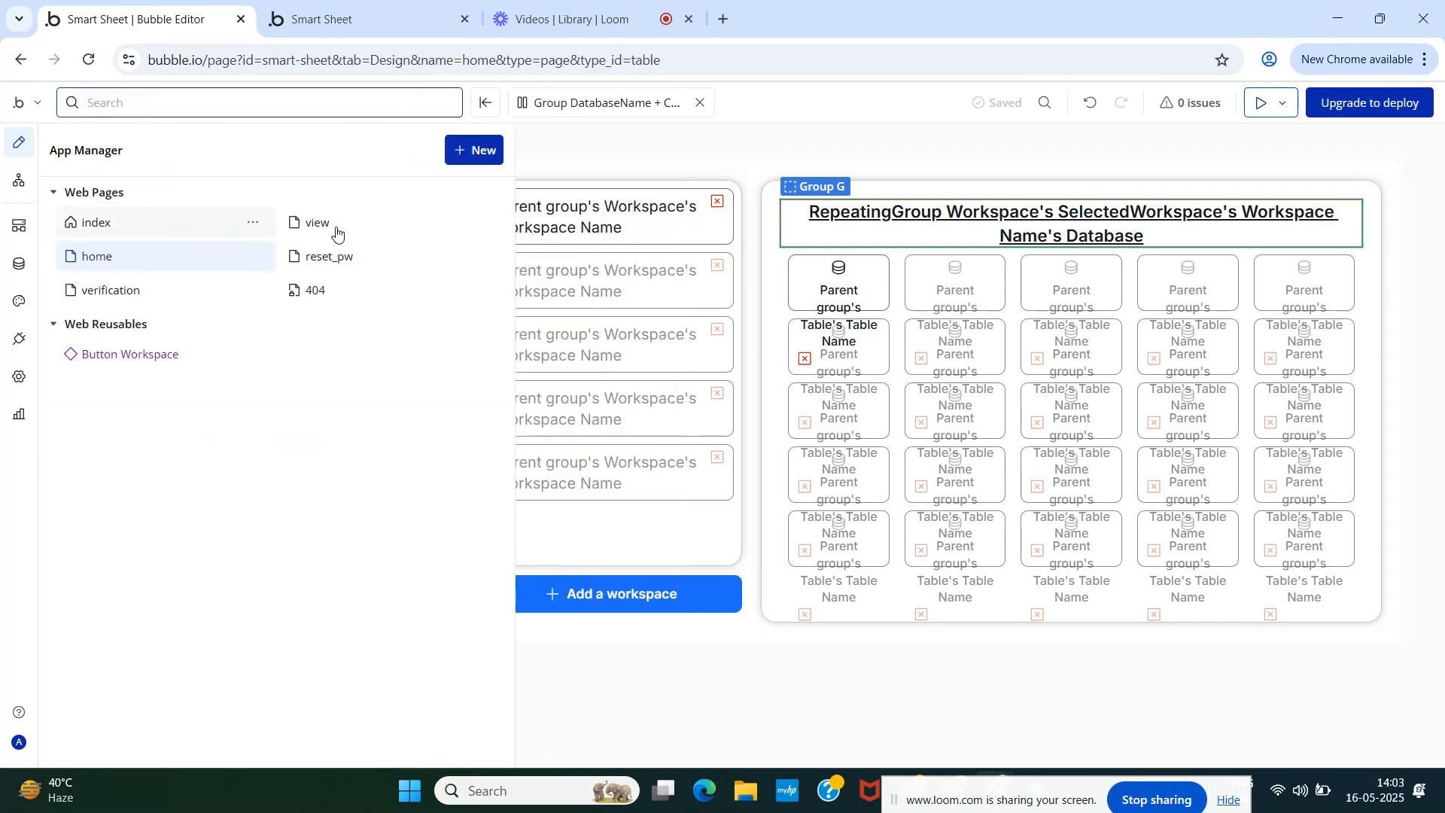
{"action": "left_click", "coordinate": [470, 153]}
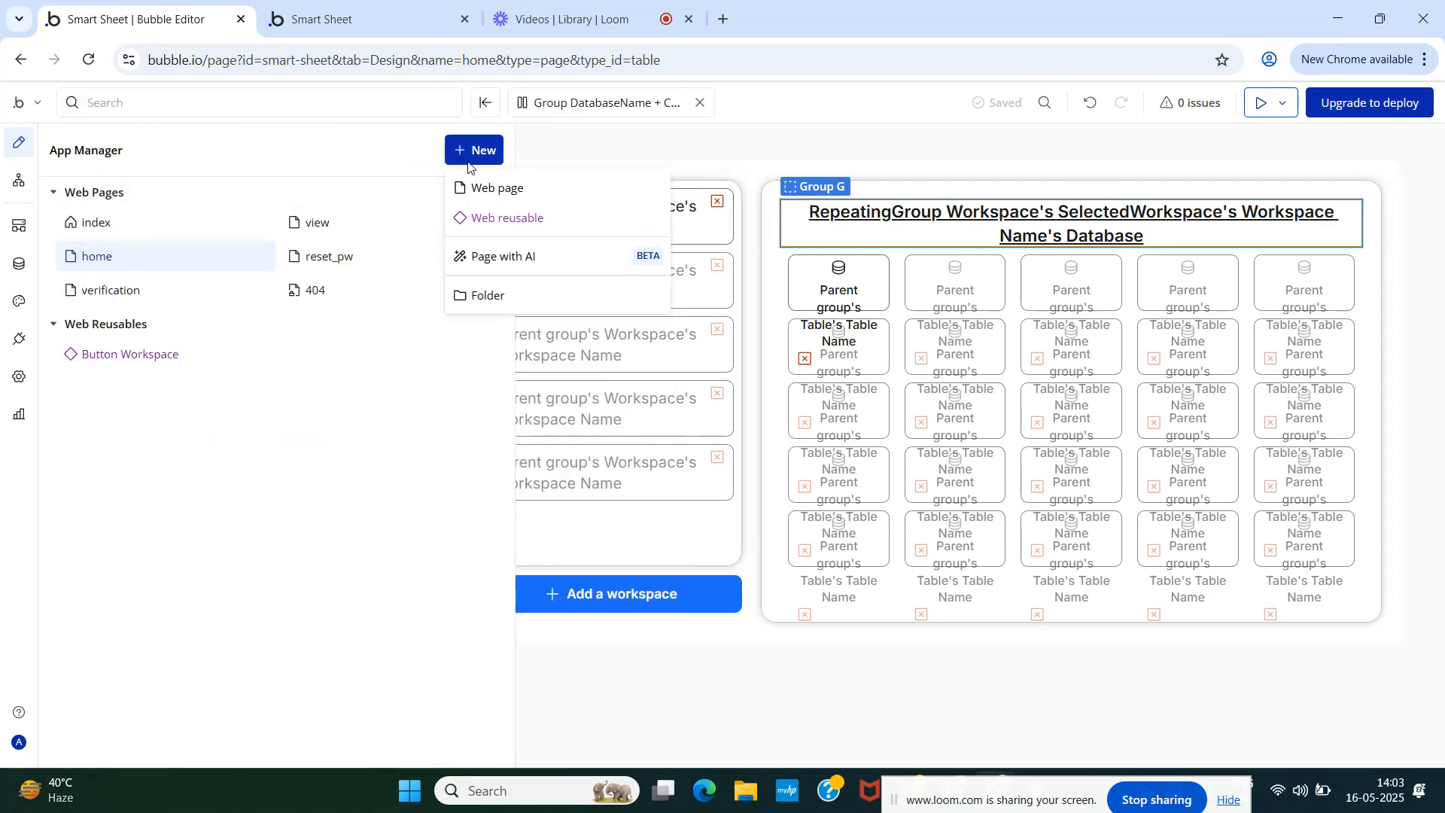
{"action": "left_click", "coordinate": [496, 218]}
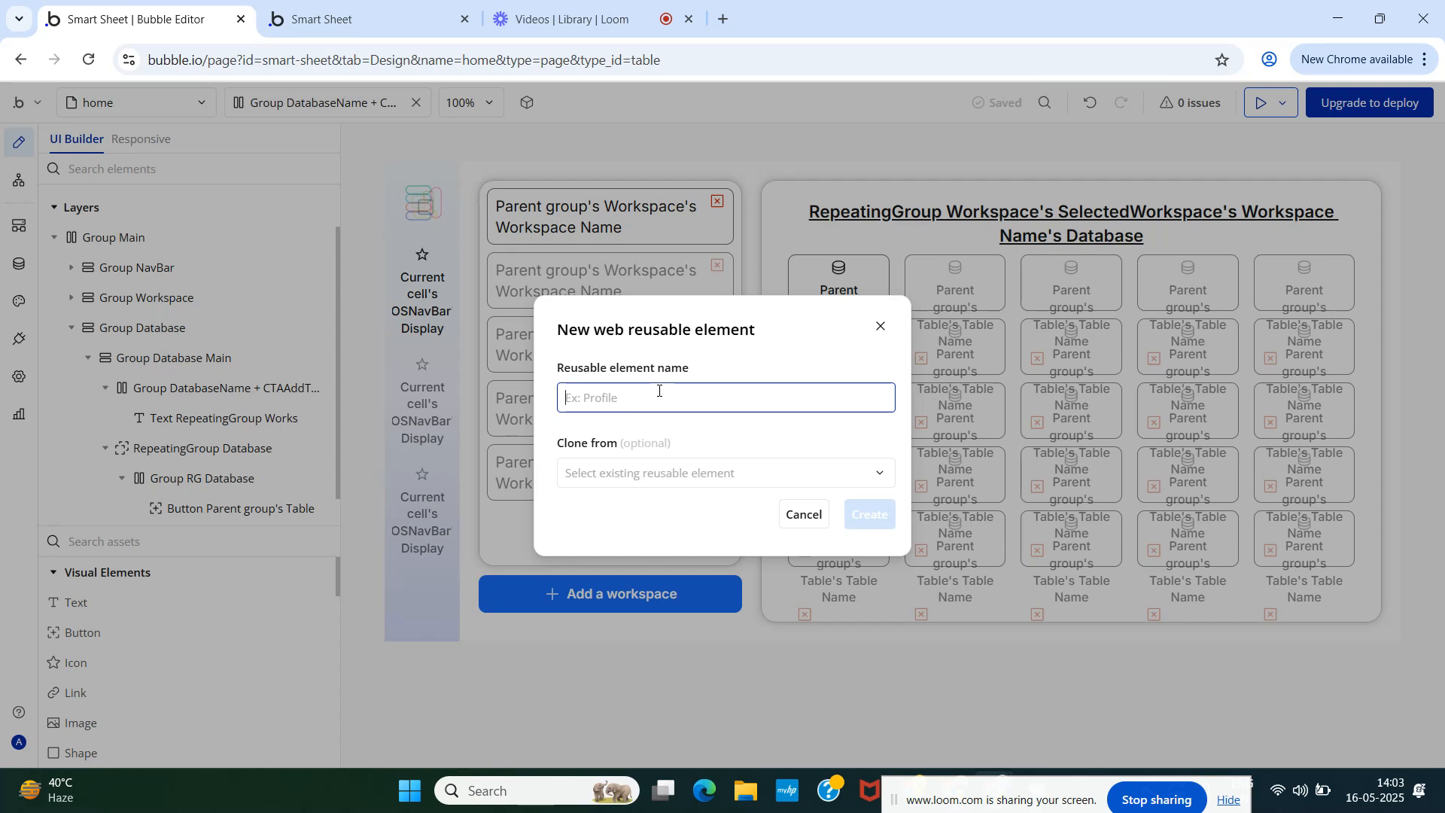
{"action": "type", "text": "Add Table"}
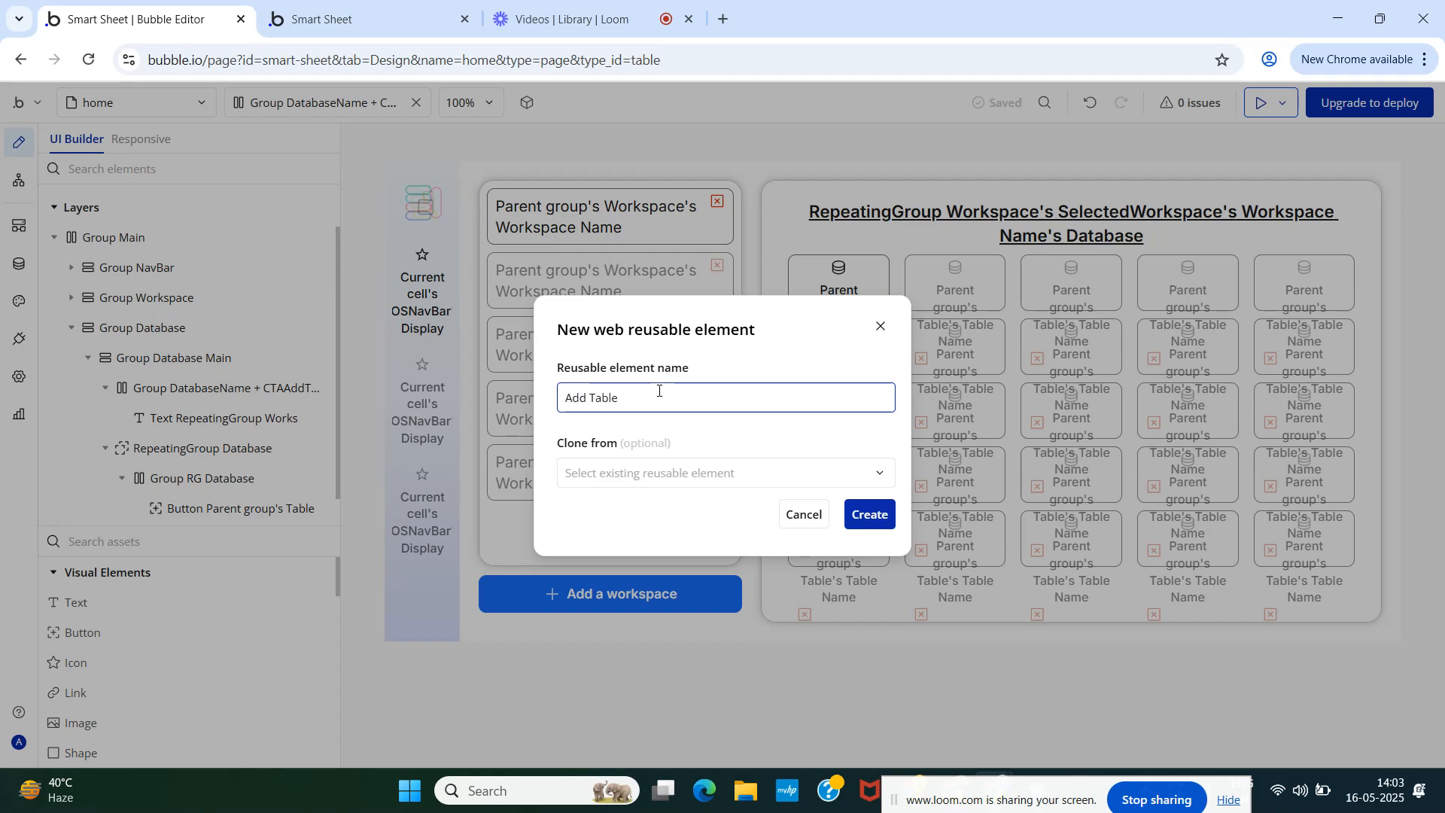
{"action": "left_click", "coordinate": [672, 475]}
{"action": "left_click", "coordinate": [668, 511]}
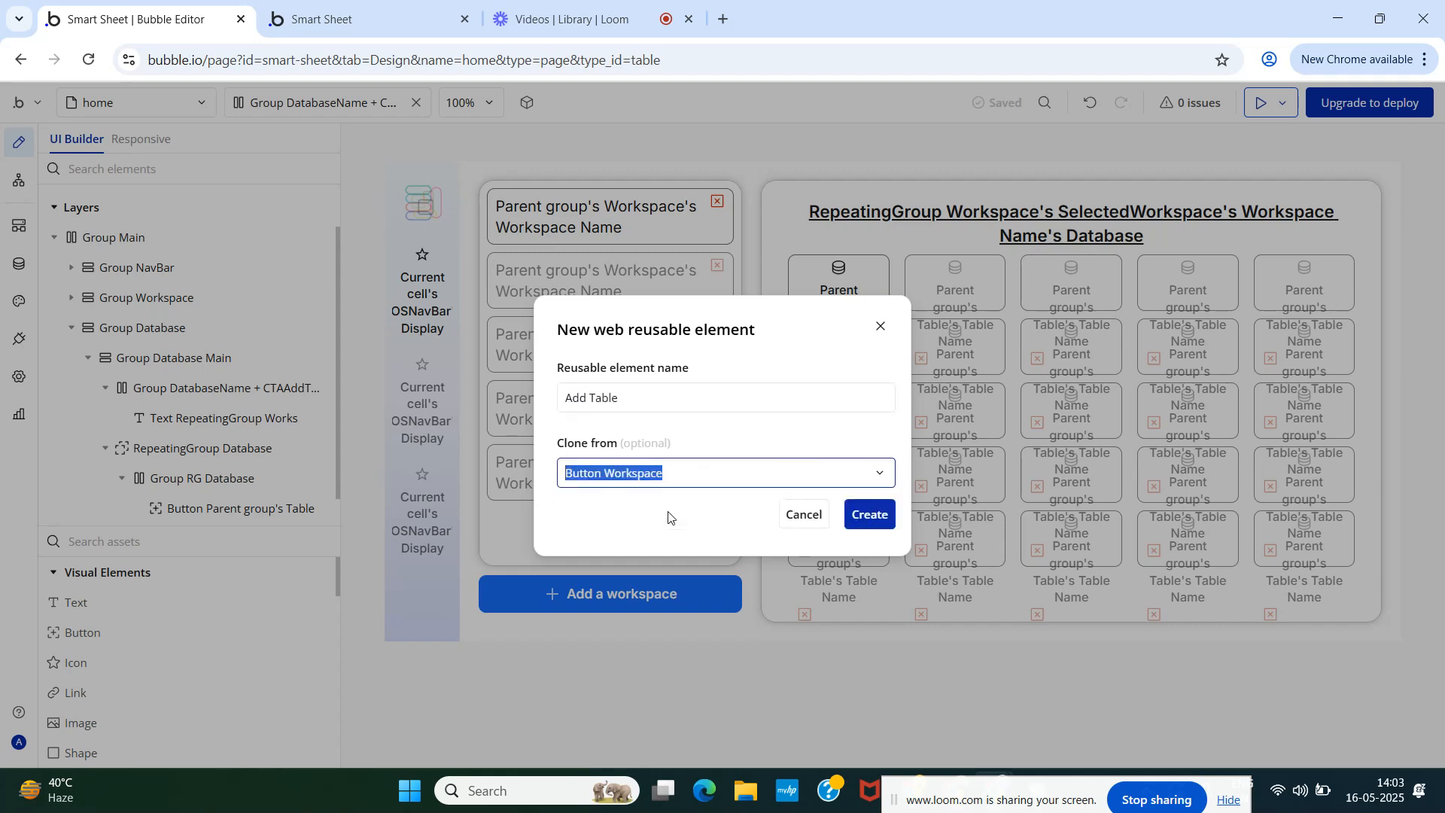
{"action": "left_click", "coordinate": [869, 519]}
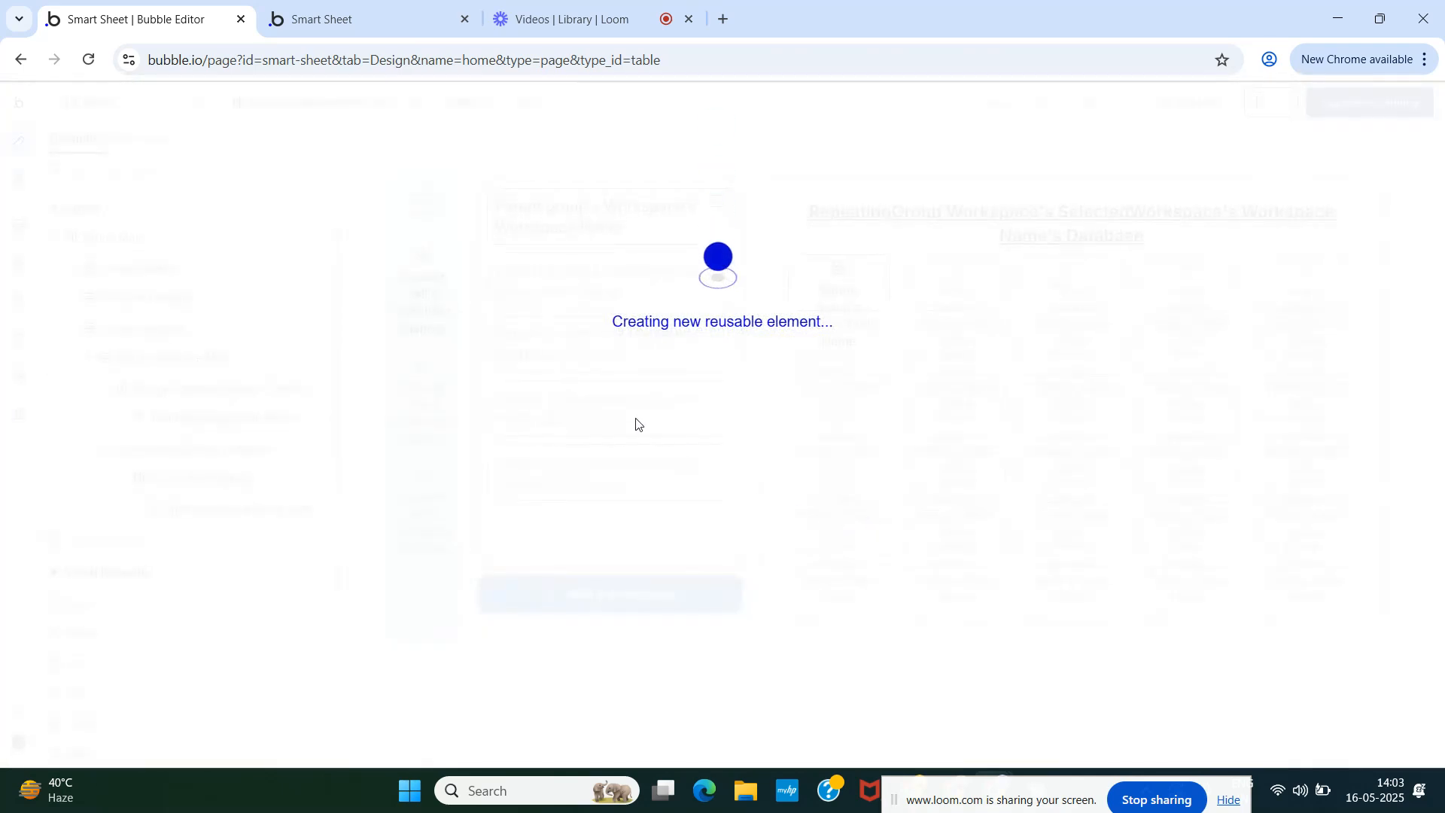
- Reload the running Smart Sheet app, then return to the editor
{"action": "left_click", "coordinate": [375, 23]}
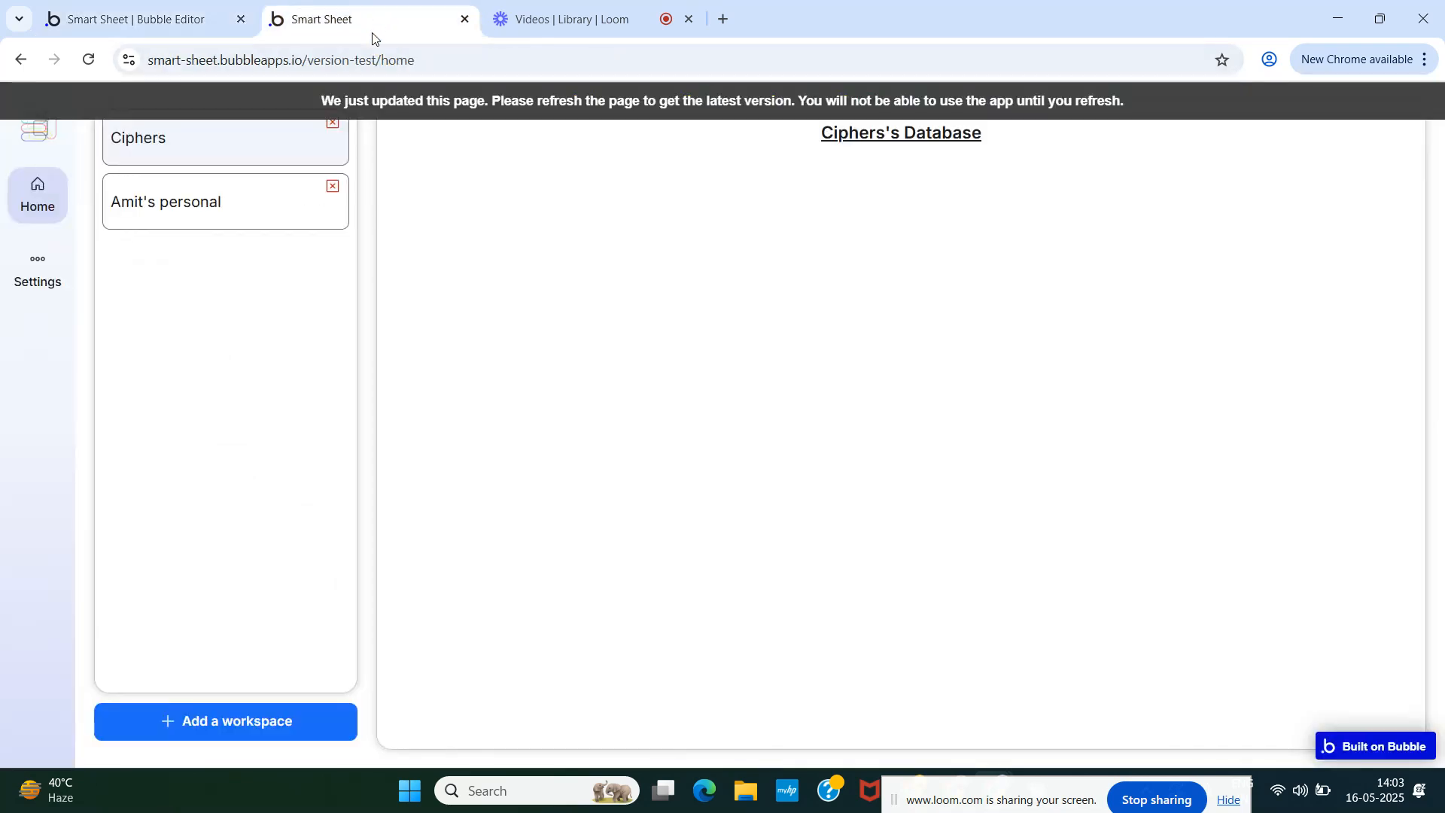
{"action": "left_click", "coordinate": [435, 100]}
{"action": "left_click", "coordinate": [145, 4]}
- Give the Add a workspace button a Secondary 50 purple background
{"action": "left_click", "coordinate": [413, 10]}
{"action": "left_click", "coordinate": [99, 4]}
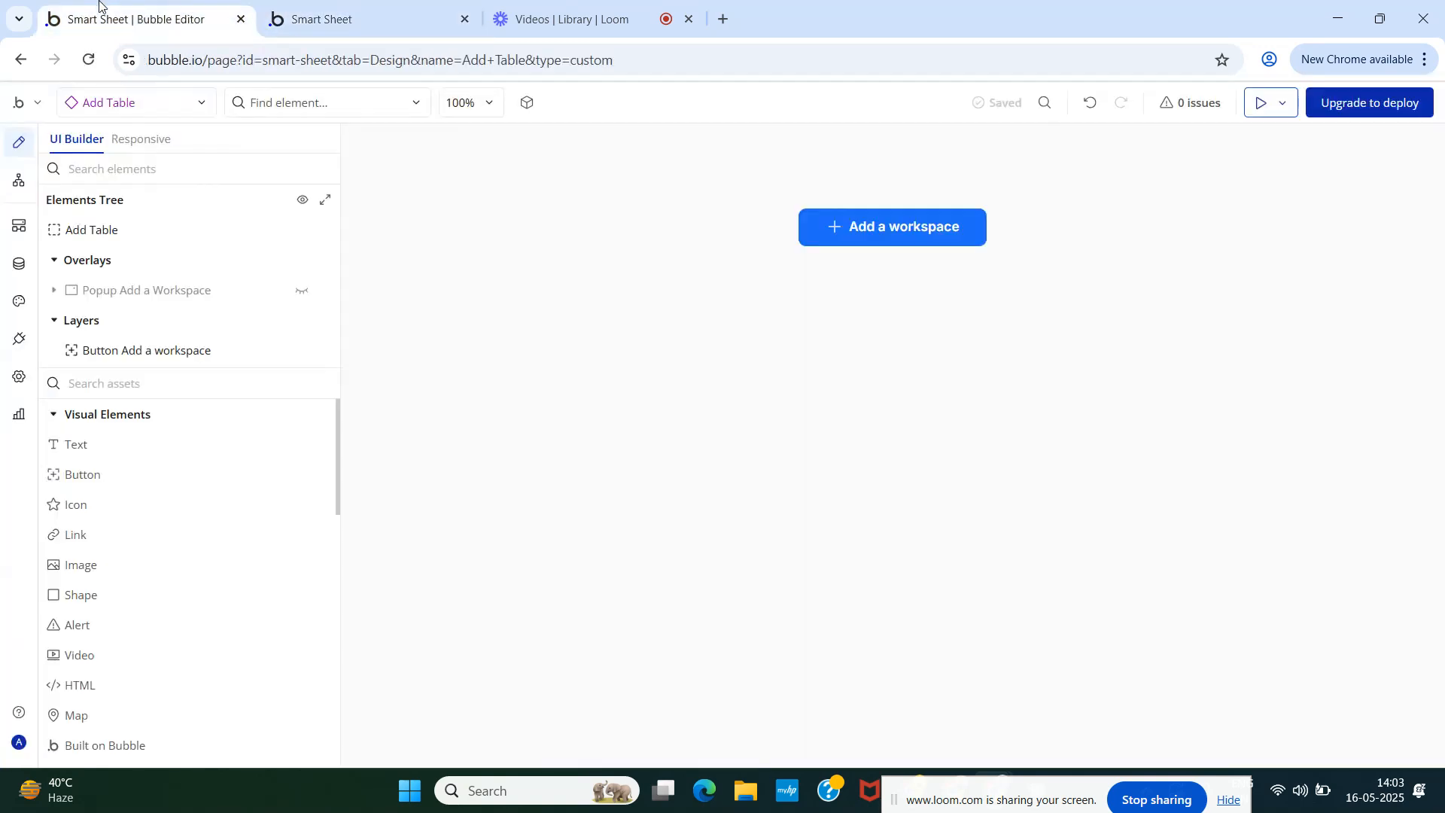
{"action": "double_click", "coordinate": [815, 230]}
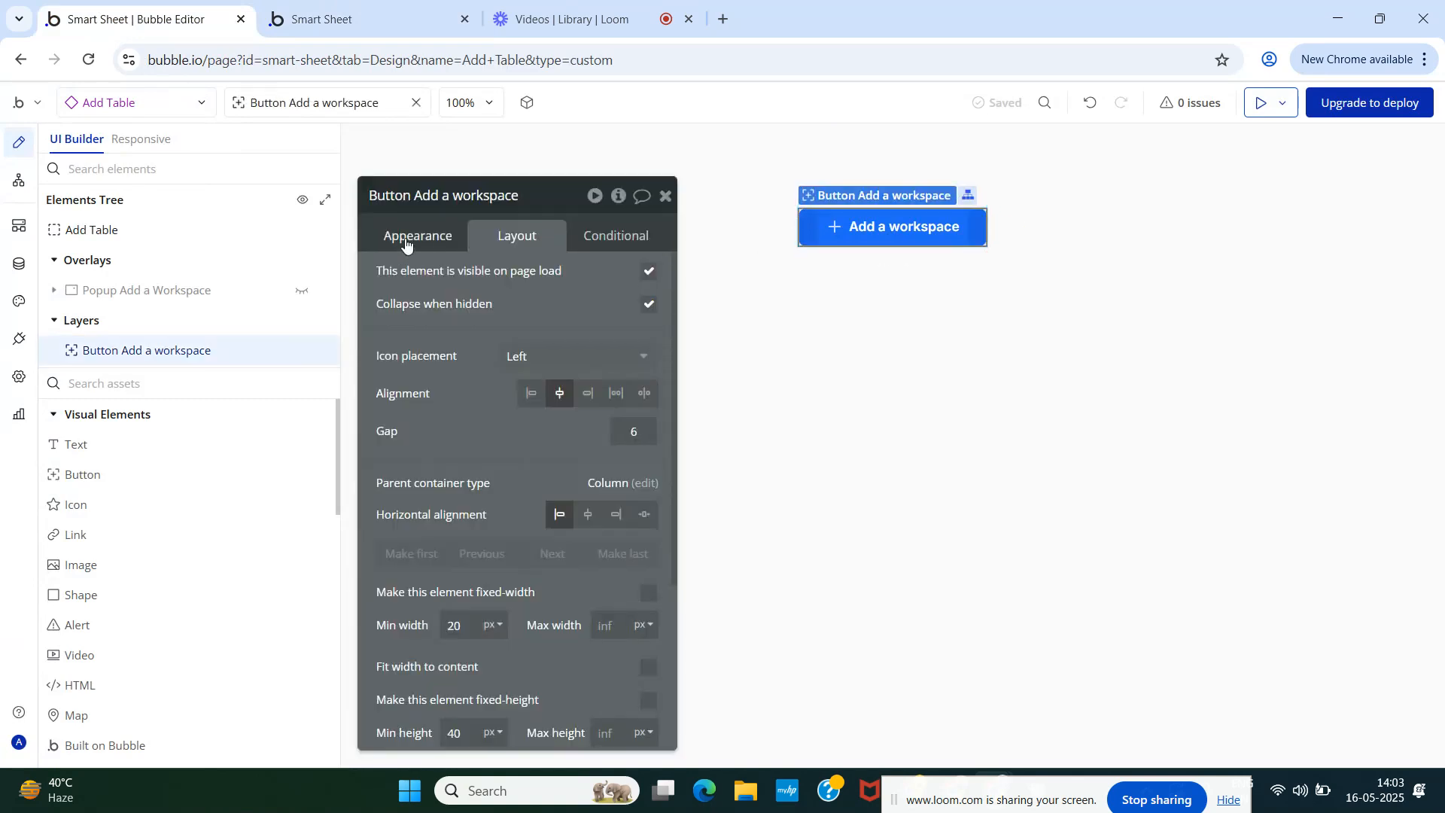
{"action": "left_click", "coordinate": [405, 242]}
{"action": "scroll", "coordinate": [493, 455], "scroll_direction": "down", "scroll_amount": 5}
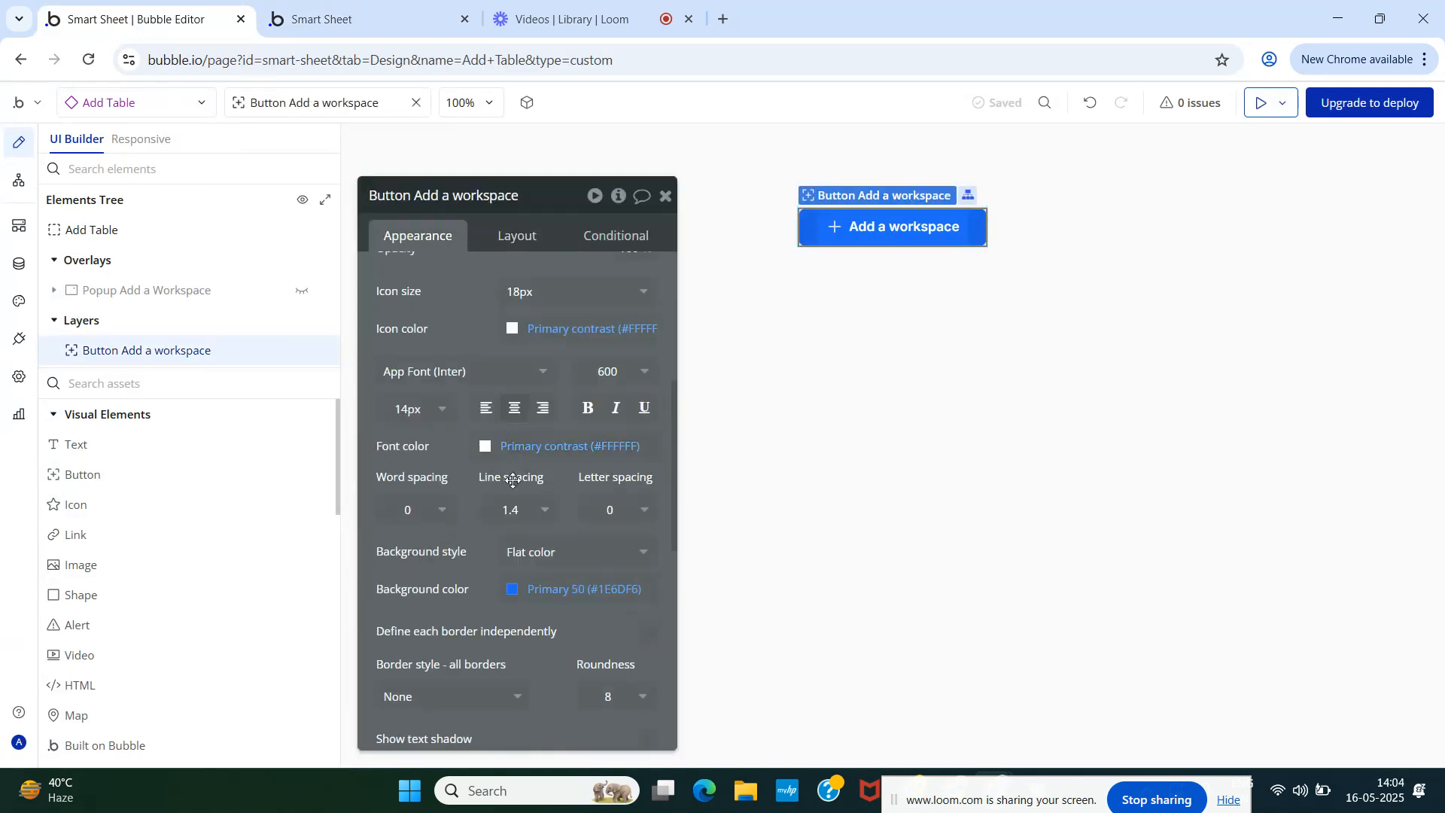
{"action": "scroll", "coordinate": [512, 480], "scroll_direction": "down", "scroll_amount": 3}
{"action": "left_click", "coordinate": [580, 400]}
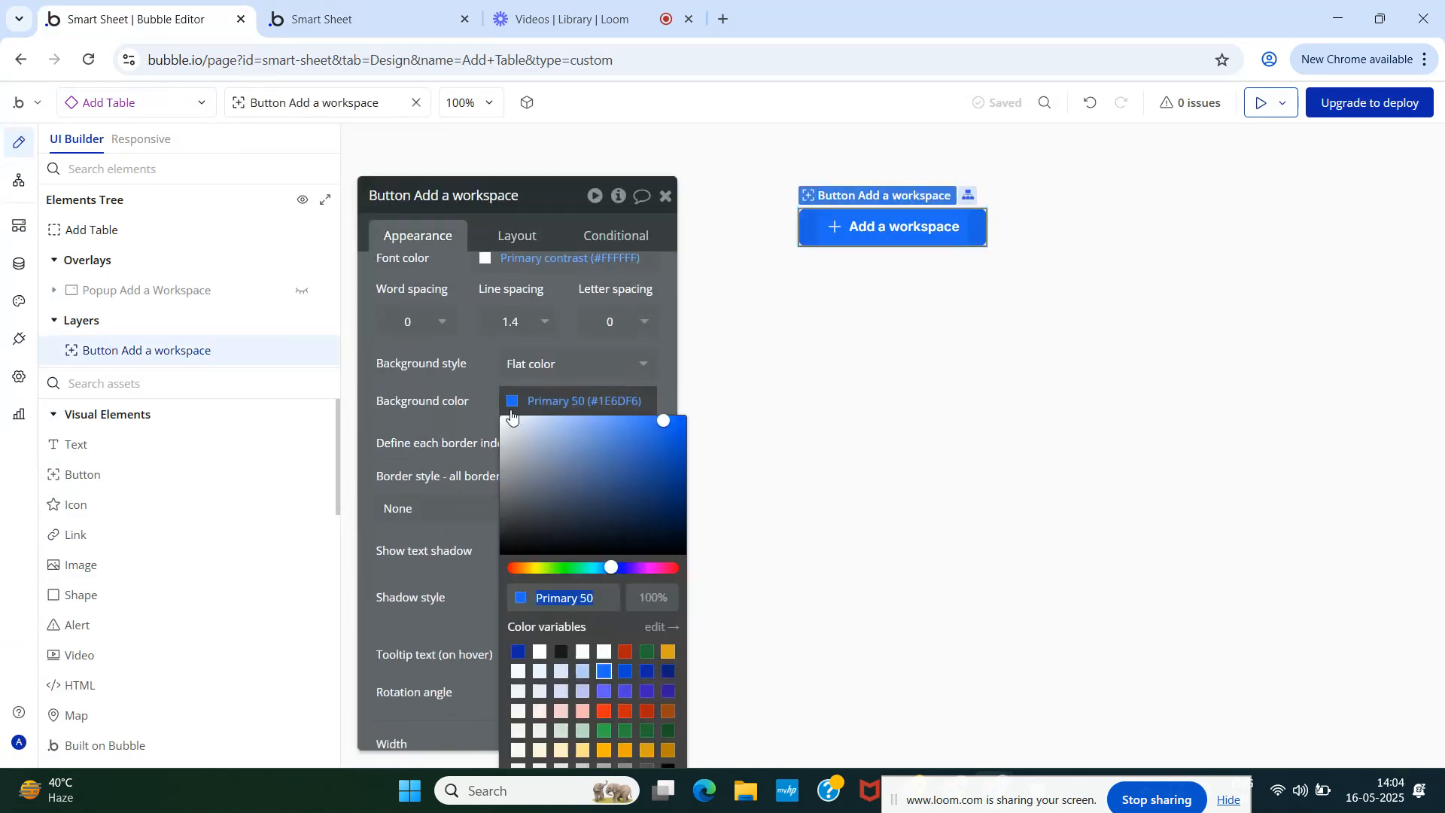
{"action": "left_click", "coordinate": [603, 691]}
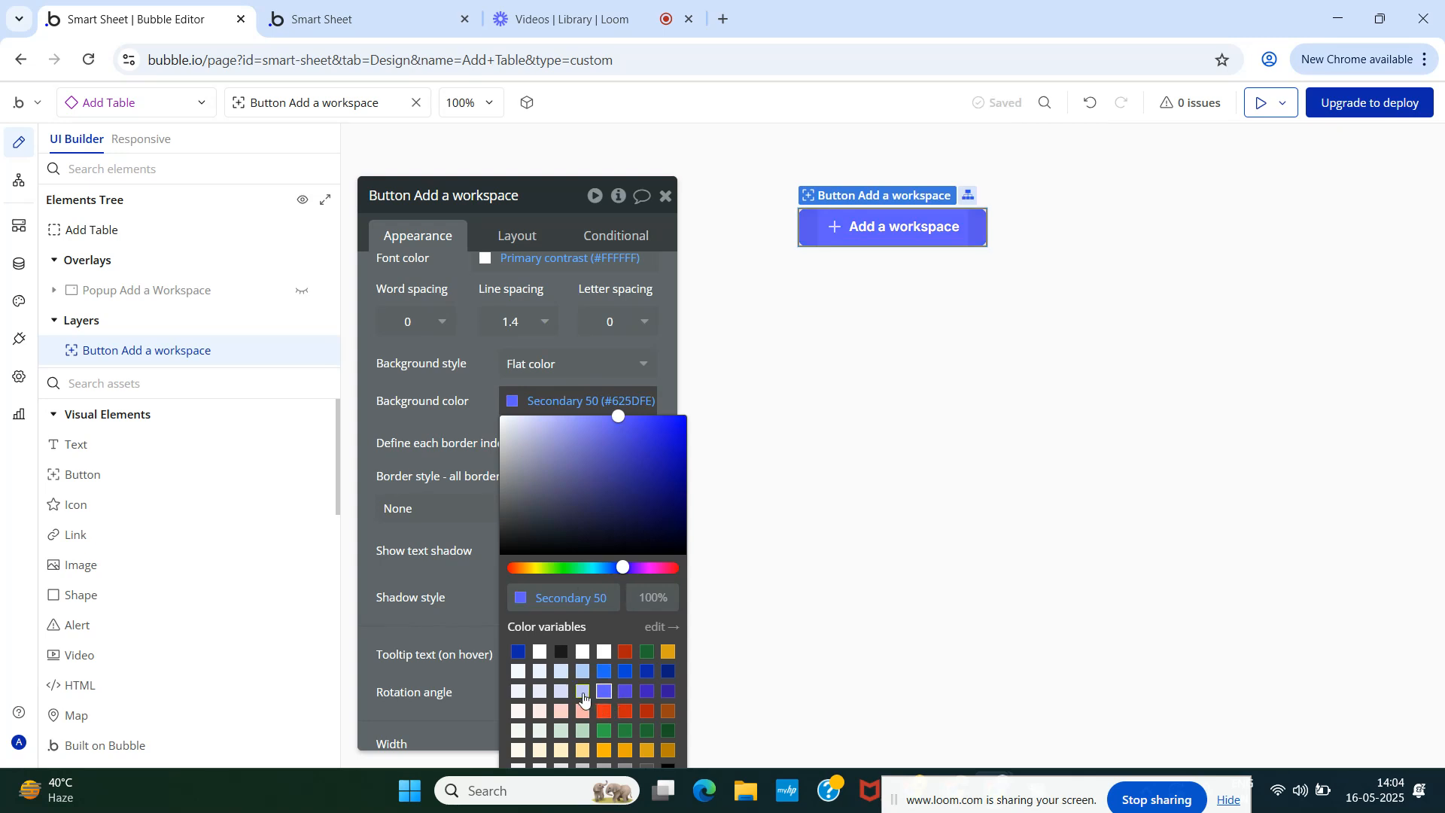
{"action": "left_click", "coordinate": [583, 694]}
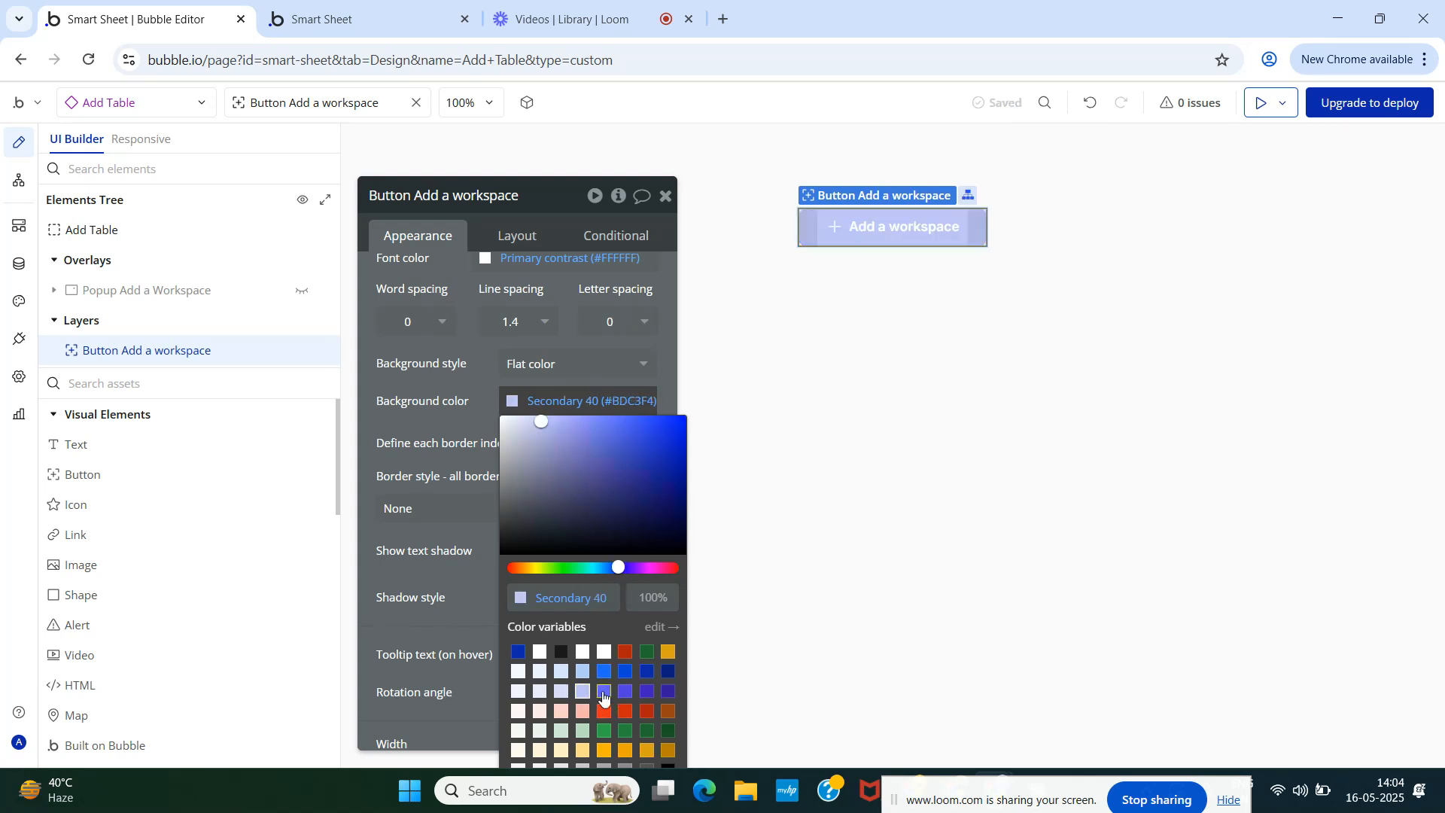
{"action": "left_click", "coordinate": [603, 693]}
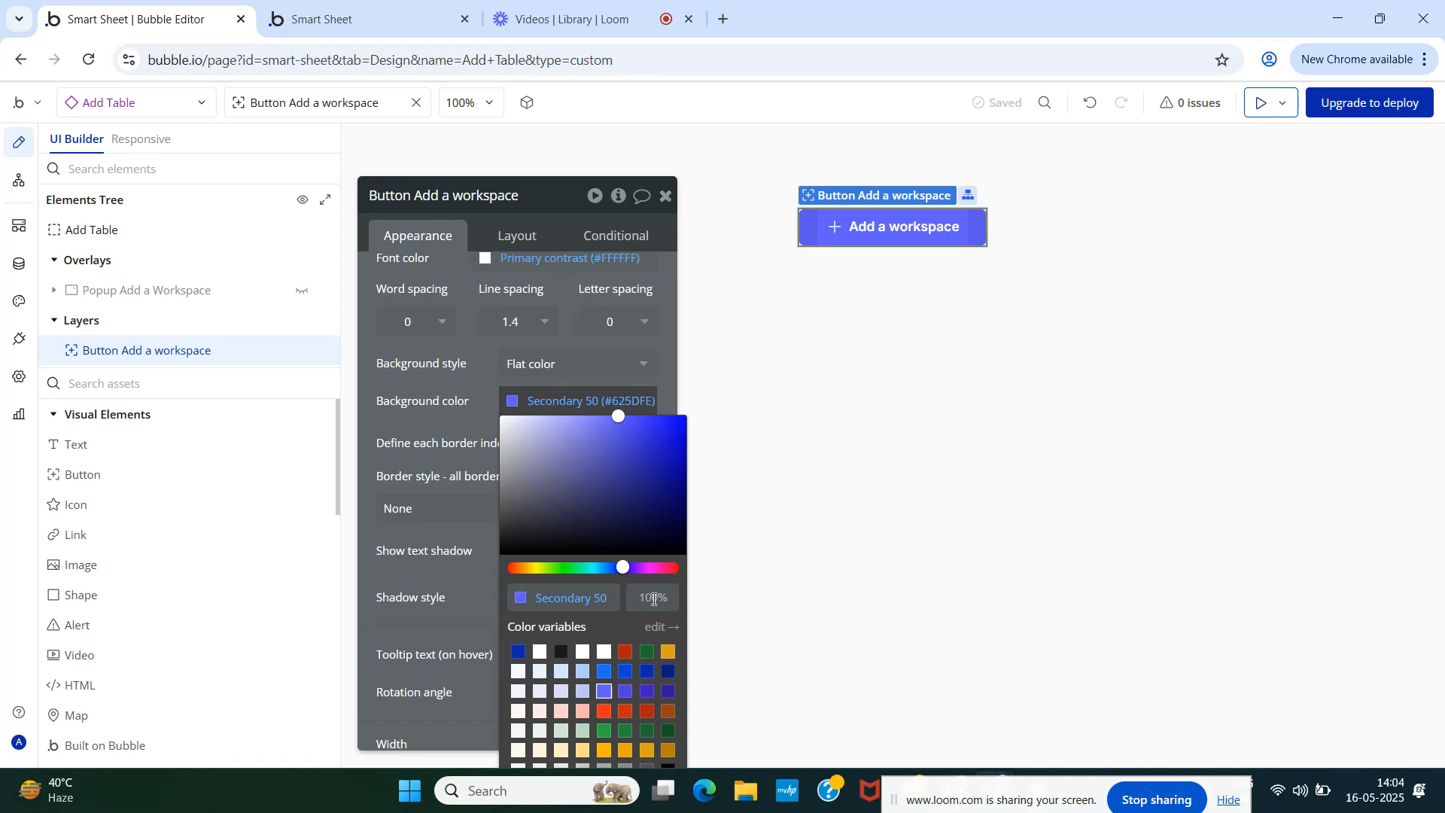
{"action": "left_click", "coordinate": [460, 410]}
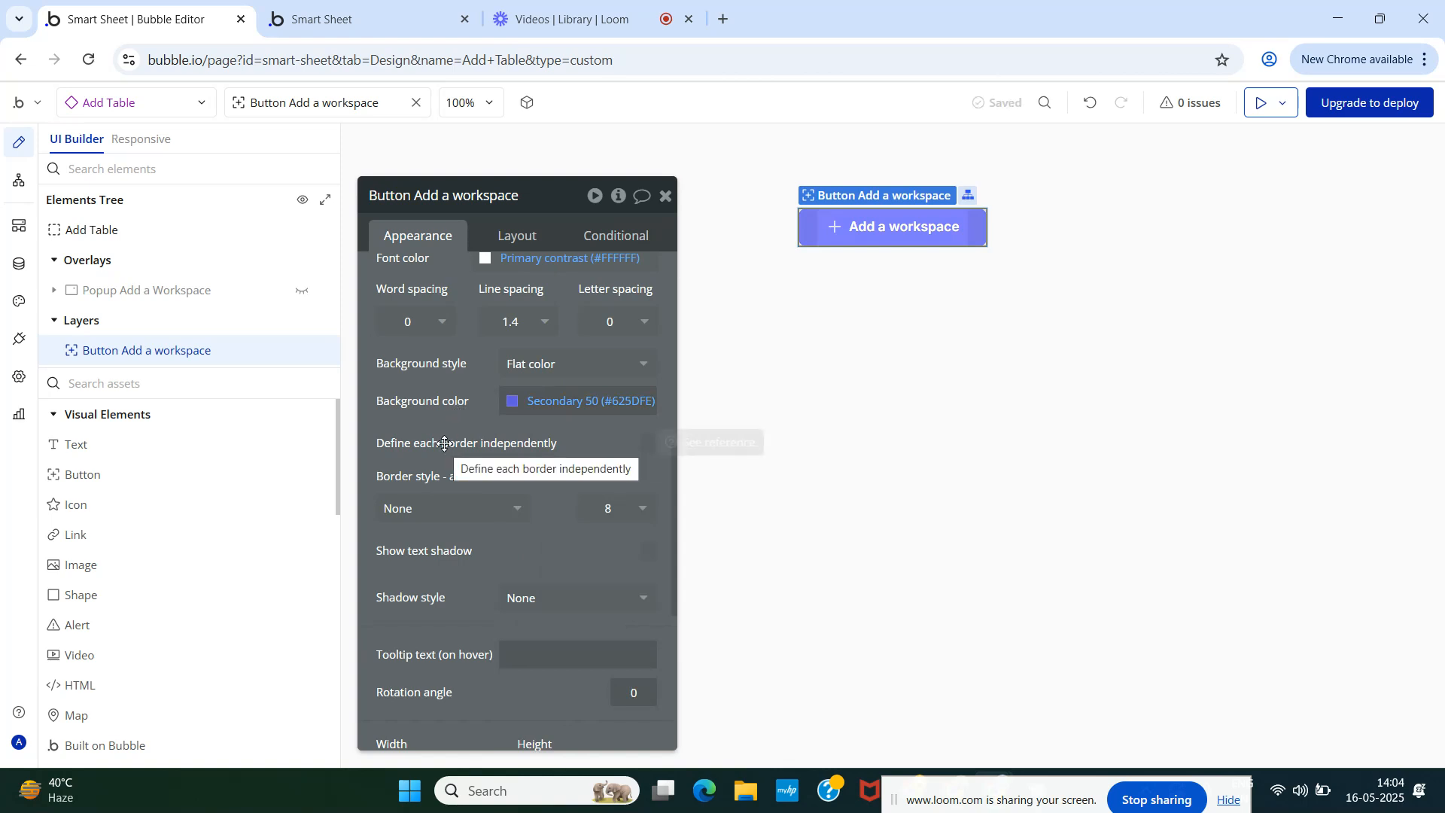
{"action": "left_click", "coordinate": [665, 196]}
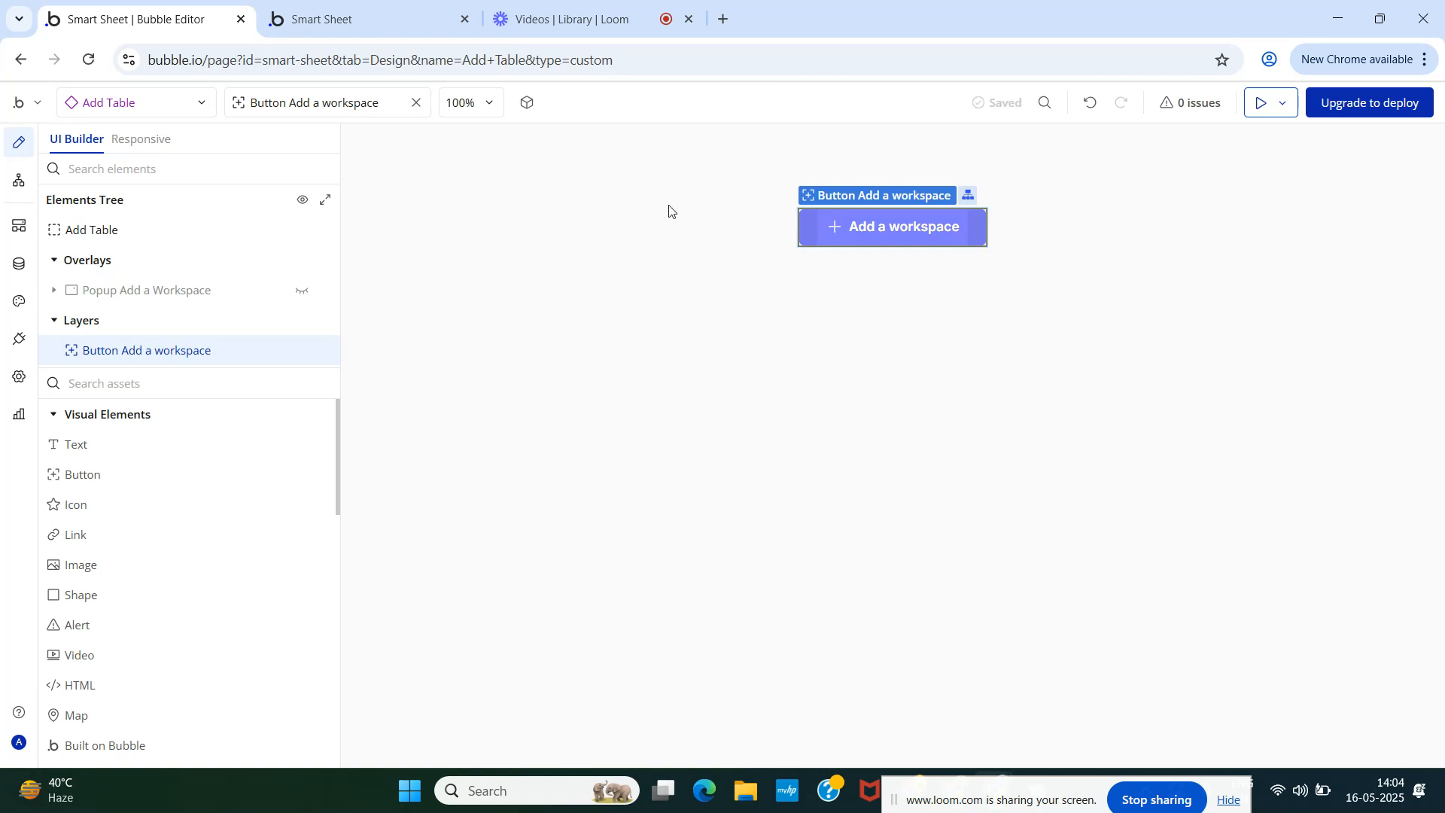
- Change the button's label to 'Add a table'
{"action": "double_click", "coordinate": [859, 218]}
{"action": "scroll", "coordinate": [565, 394], "scroll_direction": "up", "scroll_amount": 10}
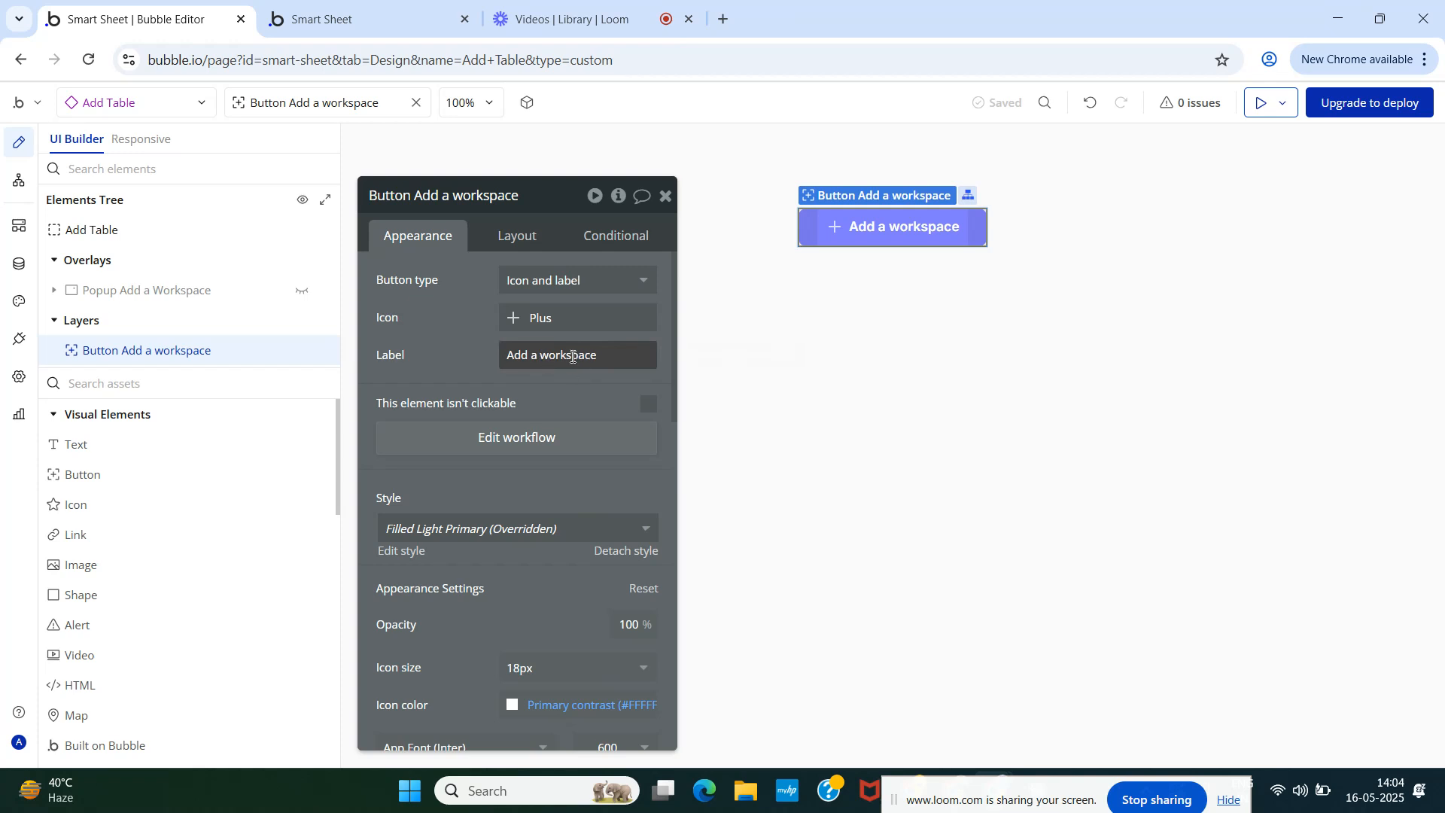
{"action": "double_click", "coordinate": [574, 357]}
{"action": "left_click", "coordinate": [600, 356]}
{"action": "left_click", "coordinate": [610, 349]}
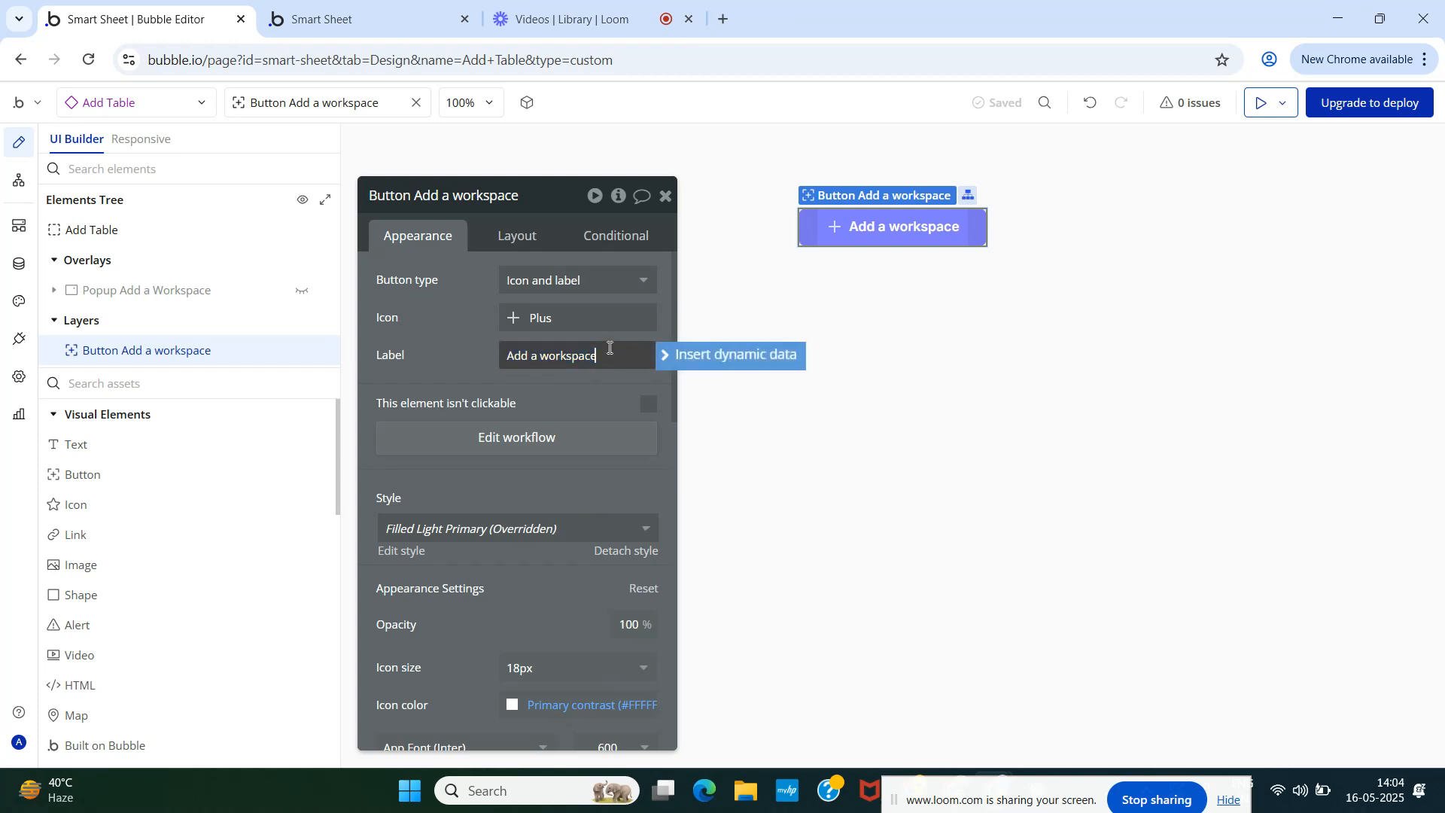
{"action": "key", "text": "BackSpace"}
{"action": "key", "text": "BackSpace"}
{"action": "key", "text": "BackSpace"}
{"action": "key", "text": "BackSpace"}
{"action": "key", "text": "BackSpace"}
{"action": "key", "text": "BackSpace"}
{"action": "type", "text": "table"}
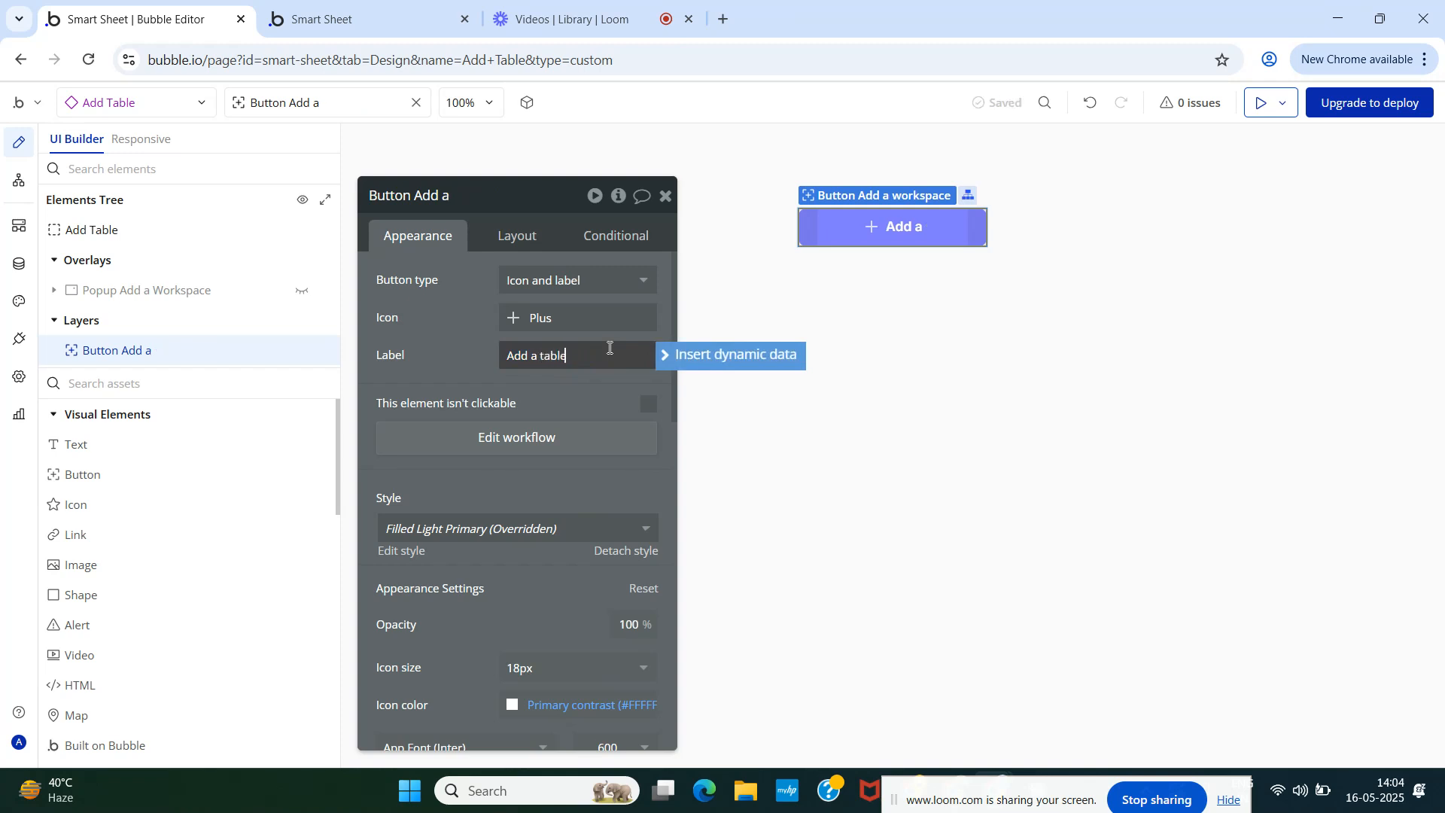
{"action": "left_click", "coordinate": [585, 392]}
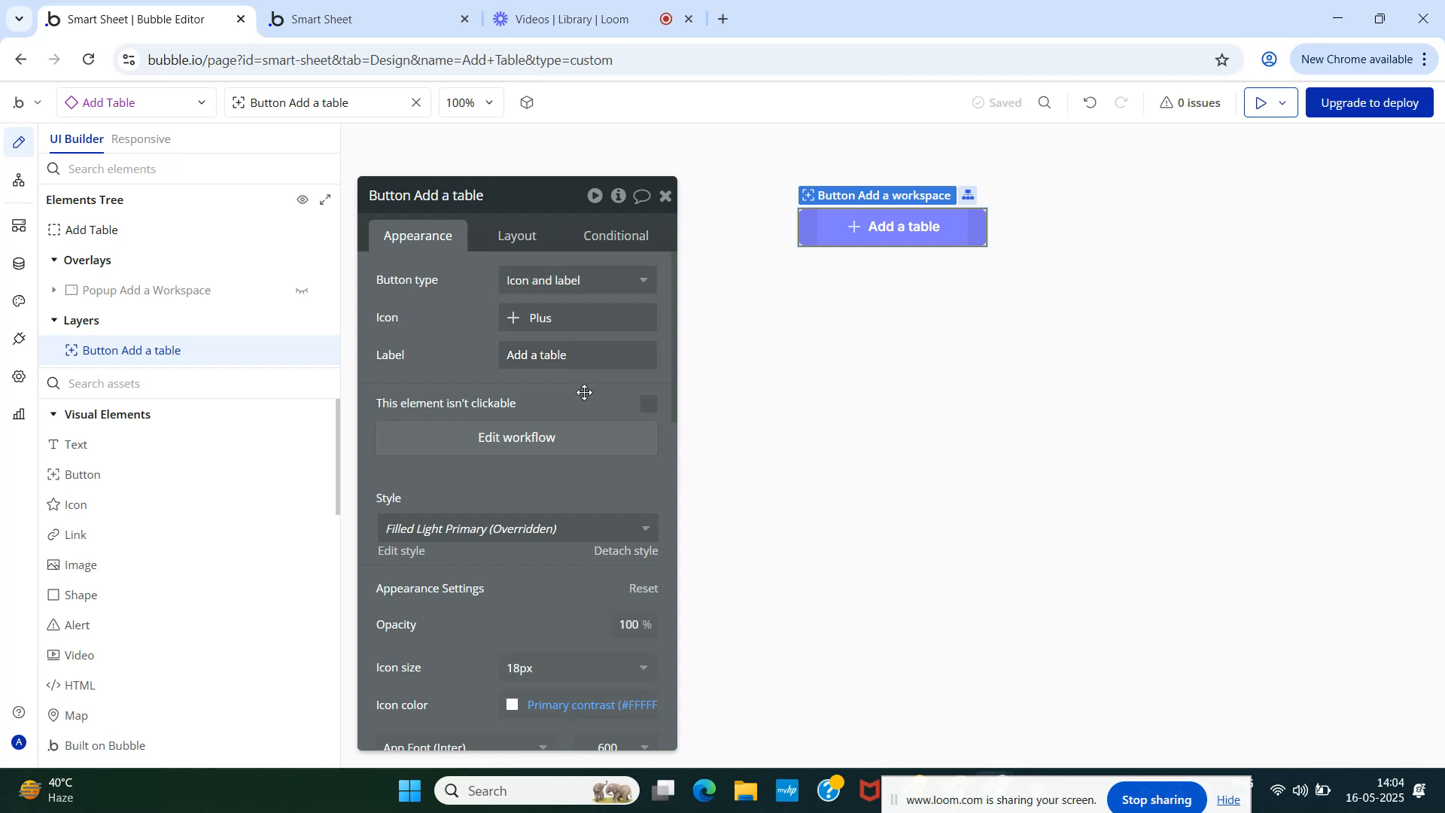
{"action": "left_click", "coordinate": [170, 298]}
- Rename the popup to Popup Add a Table and change its heading to Add Table
{"action": "left_click", "coordinate": [457, 200]}
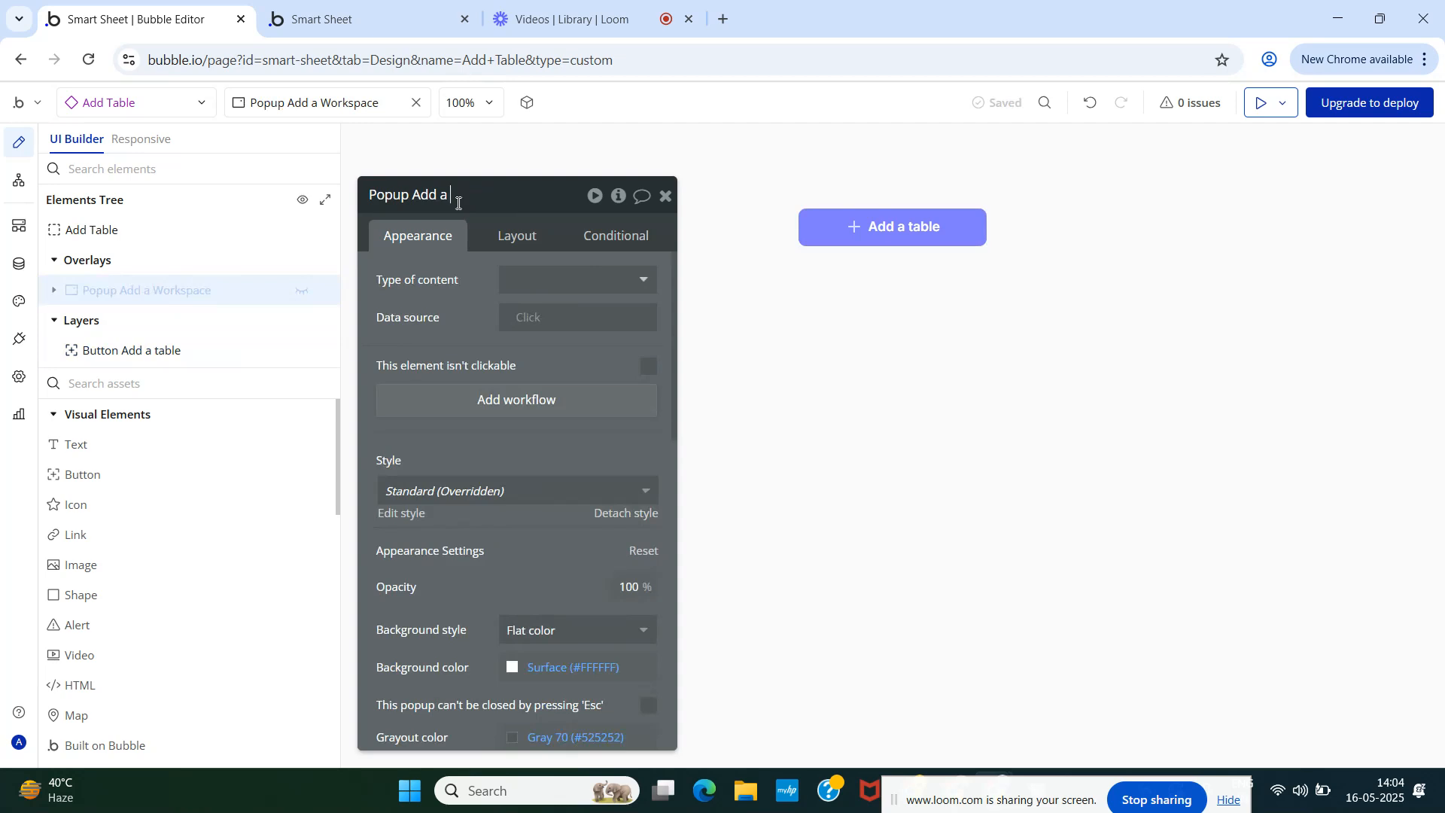
{"action": "type", "text": "Table"}
{"action": "key", "text": "Return"}
{"action": "mouse_move", "coordinate": [59, 297]}
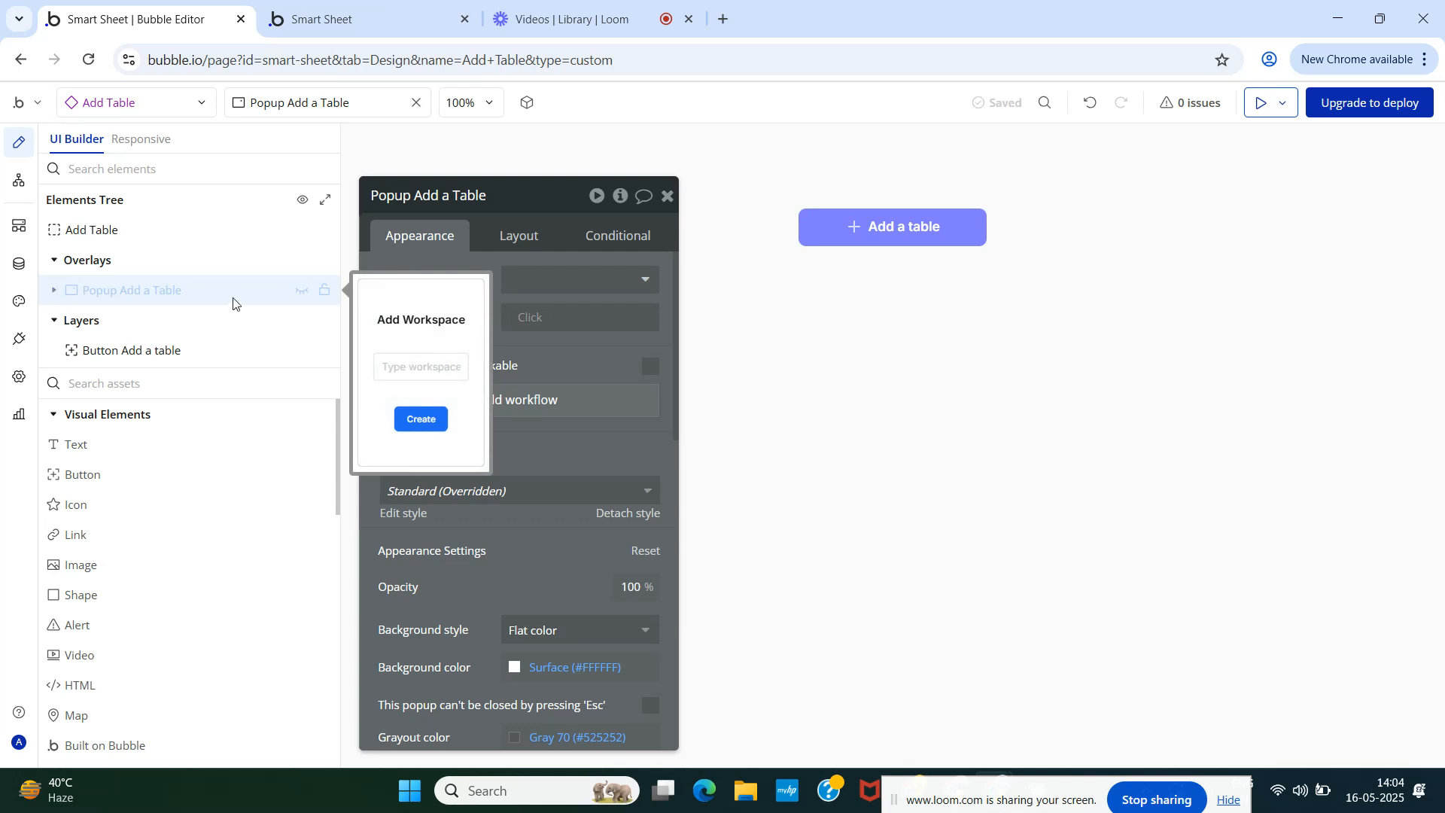
{"action": "left_click", "coordinate": [301, 291]}
{"action": "left_click", "coordinate": [828, 279]}
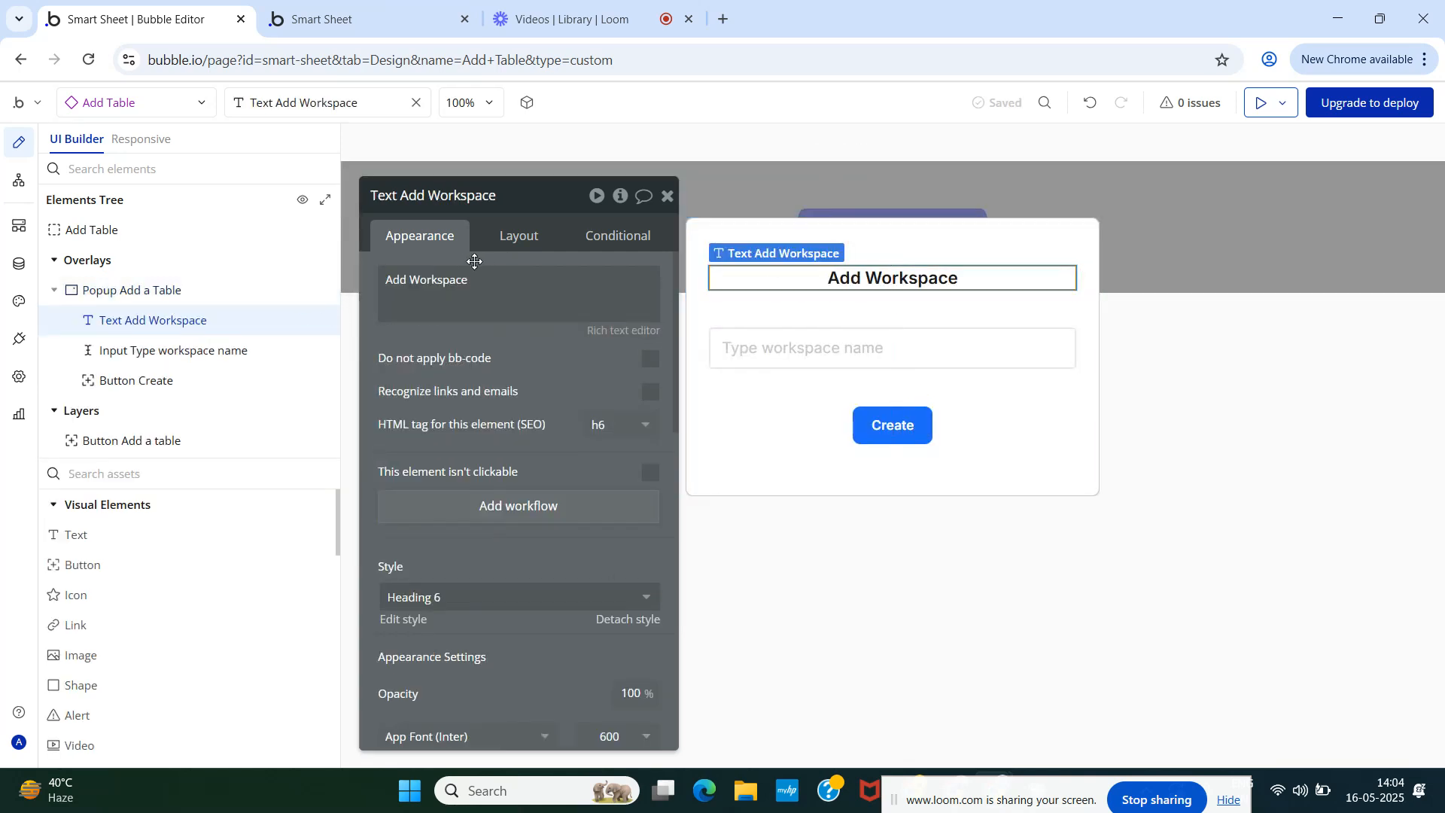
{"action": "left_click", "coordinate": [421, 283]}
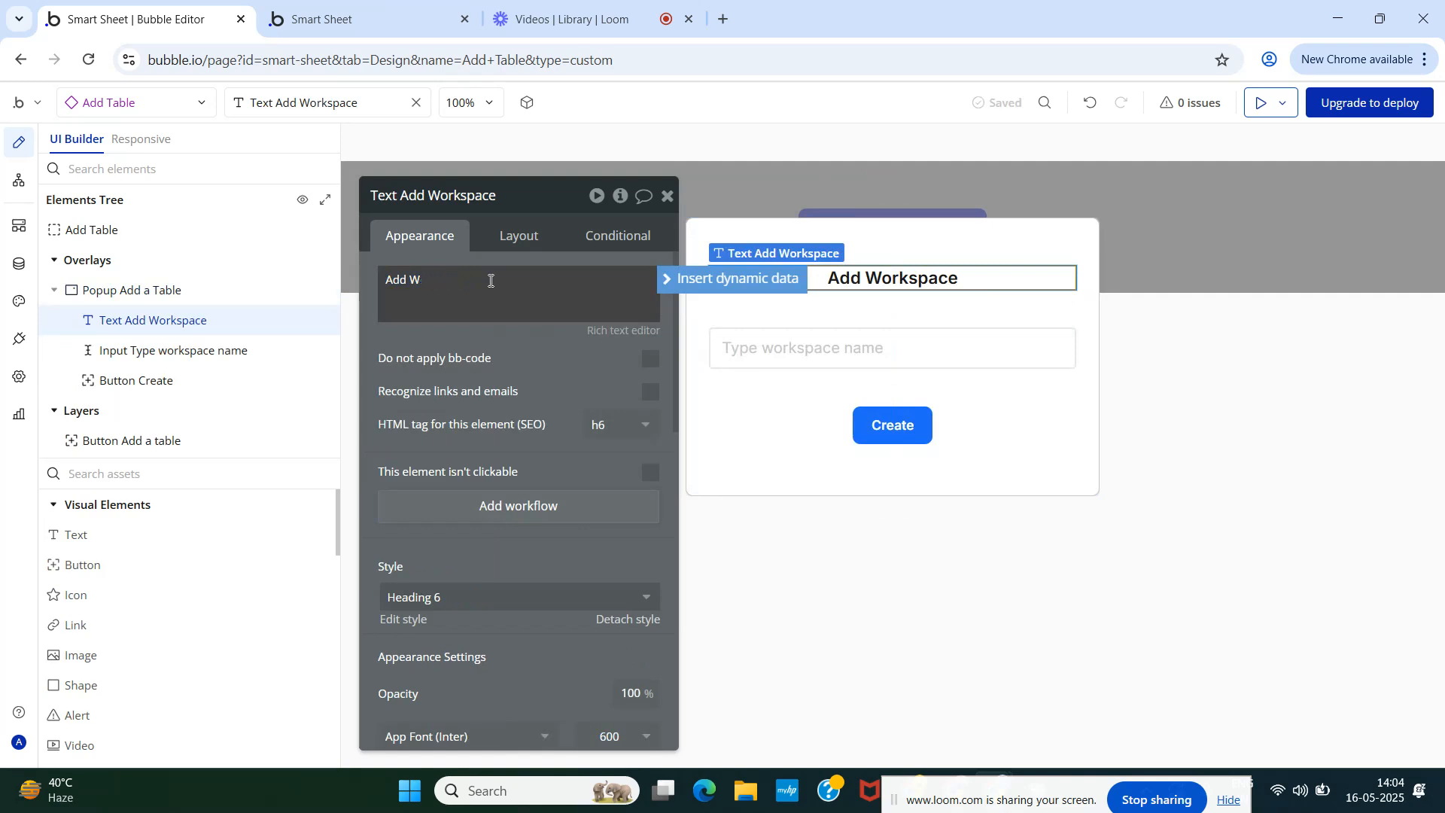
{"action": "type", "text": "Table"}
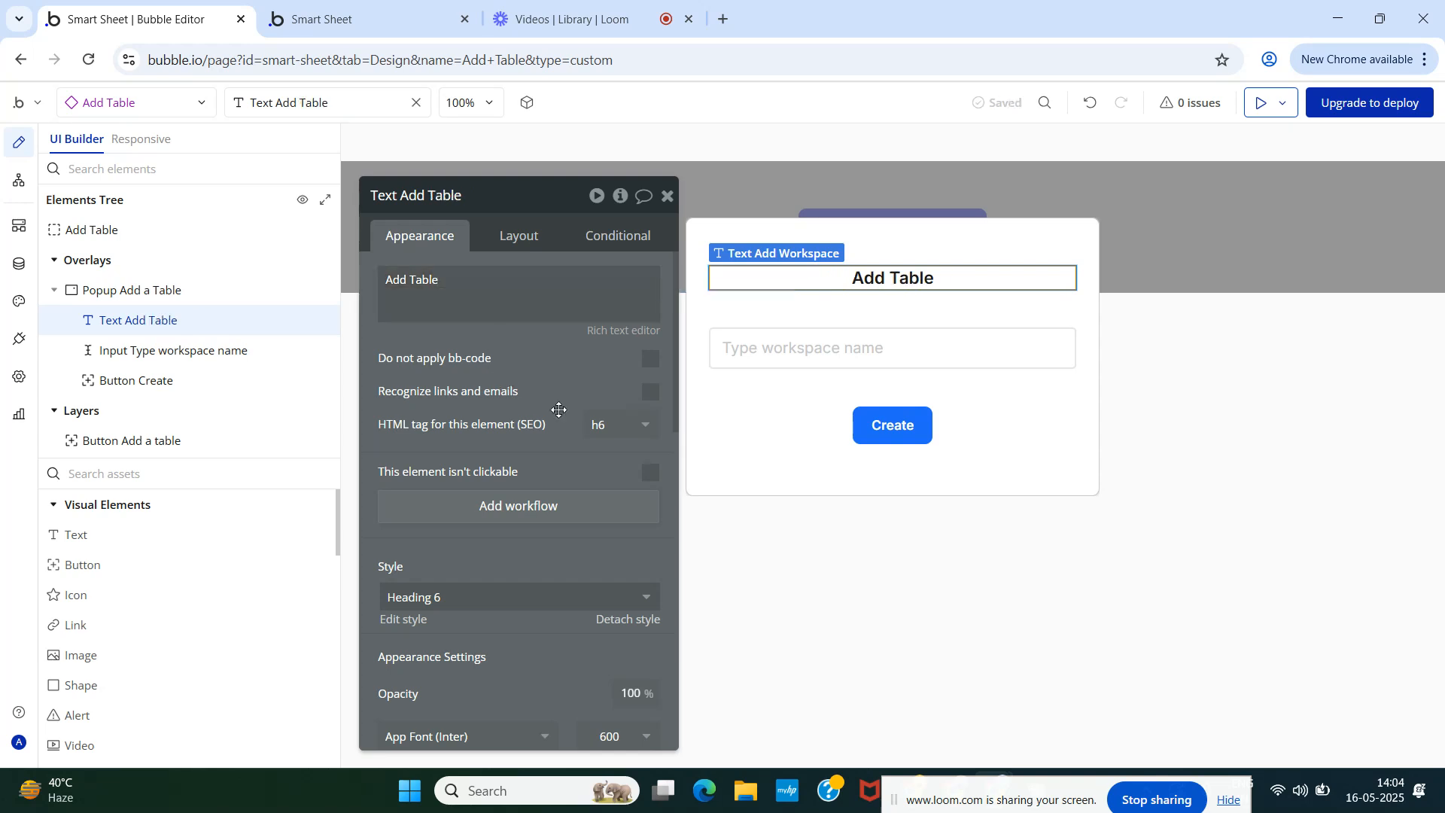
- Change the name input's placeholder to 'Give your table a name'
{"action": "left_click", "coordinate": [781, 354]}
{"action": "left_click", "coordinate": [586, 282]}
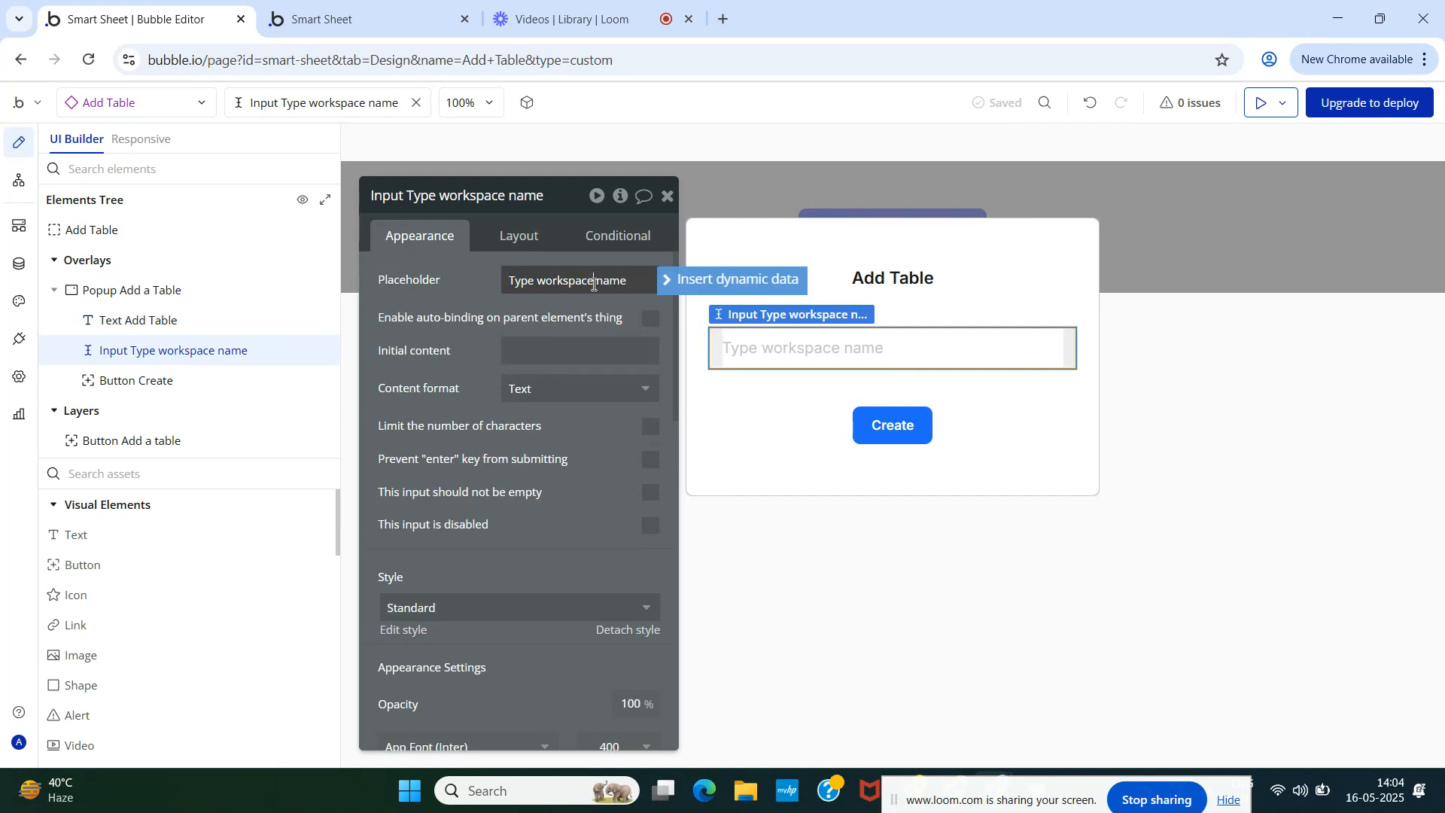
{"action": "key", "text": "BackSpace"}
{"action": "key", "text": "BackSpace"}
{"action": "key", "text": "BackSpace"}
{"action": "key", "text": "BackSpace"}
{"action": "key", "text": "BackSpace"}
{"action": "key", "text": "BackSpace"}
{"action": "key", "text": "BackSpace"}
{"action": "key", "text": "BackSpace"}
{"action": "key", "text": "BackSpace"}
{"action": "key", "text": "BackSpace"}
{"action": "key", "text": "BackSpace"}
{"action": "key", "text": "BackSpace"}
{"action": "key", "text": "BackSpace"}
{"action": "key", "text": "BackSpace"}
{"action": "key", "text": "BackSpace"}
{"action": "type", "text": "Give your table a"}
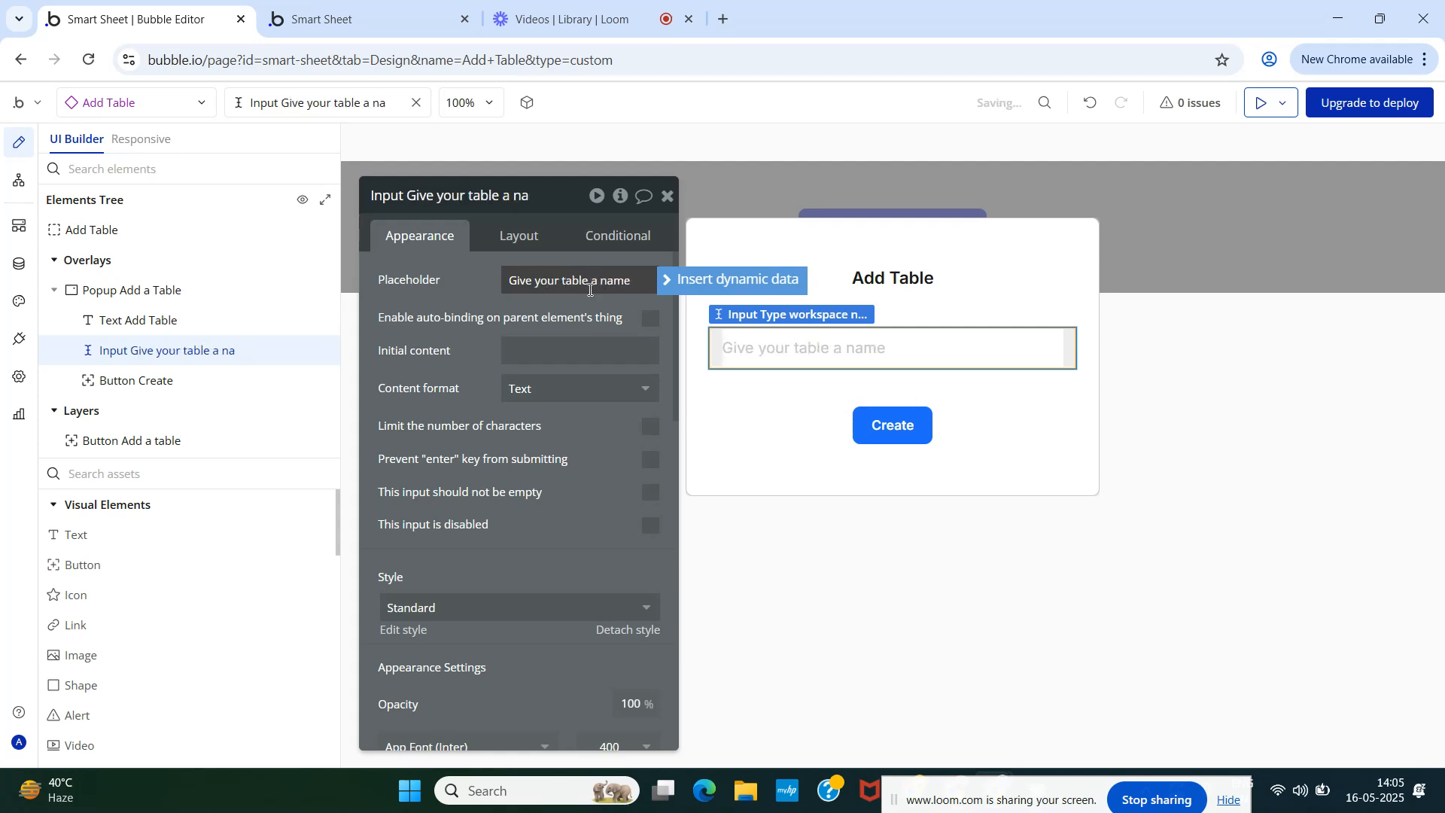
- Make the Create button's first workflow action create a new Table instead of a workspace
{"action": "left_click", "coordinate": [885, 427]}
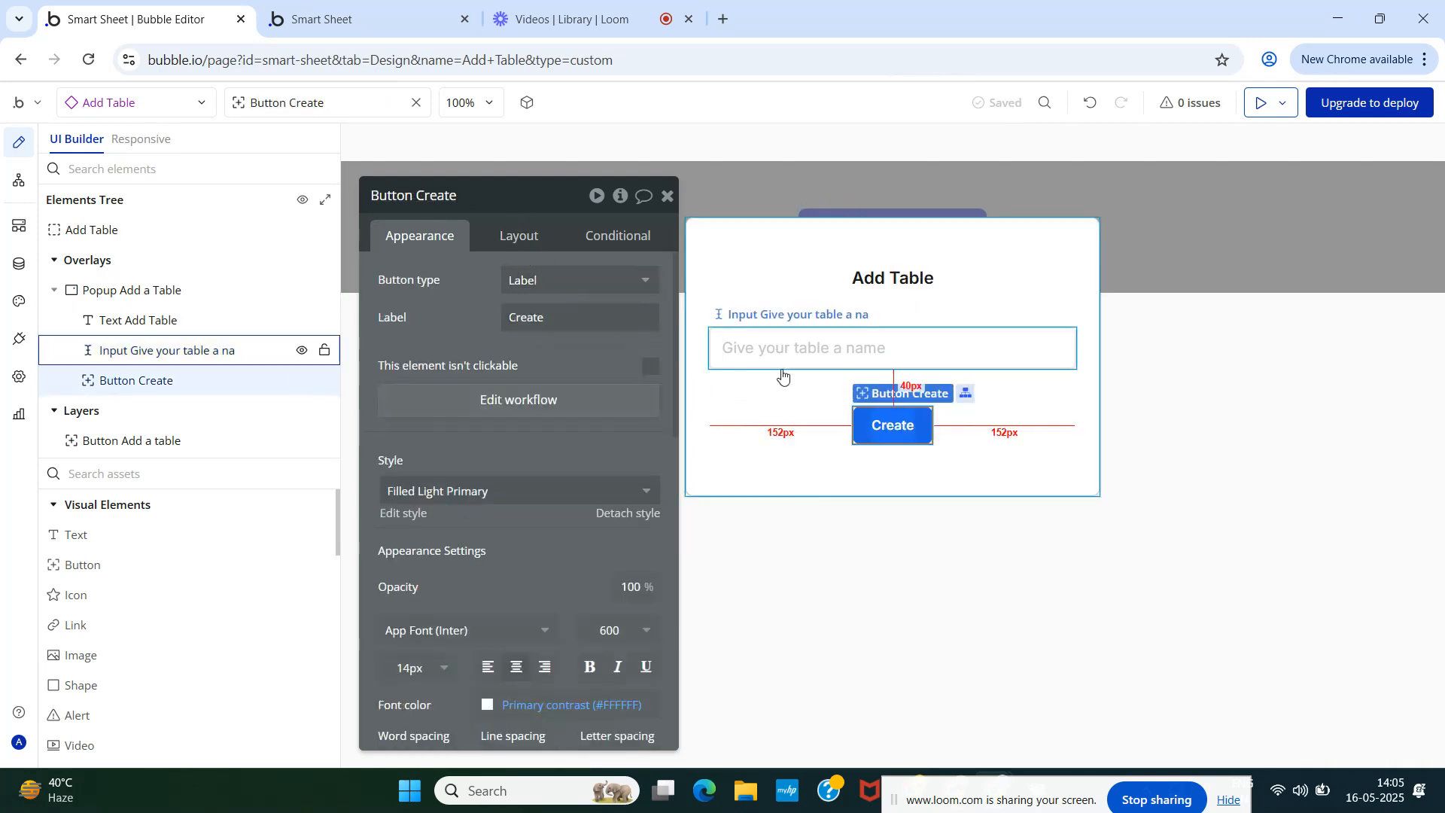
{"action": "left_click", "coordinate": [667, 197]}
{"action": "left_click", "coordinate": [158, 444]}
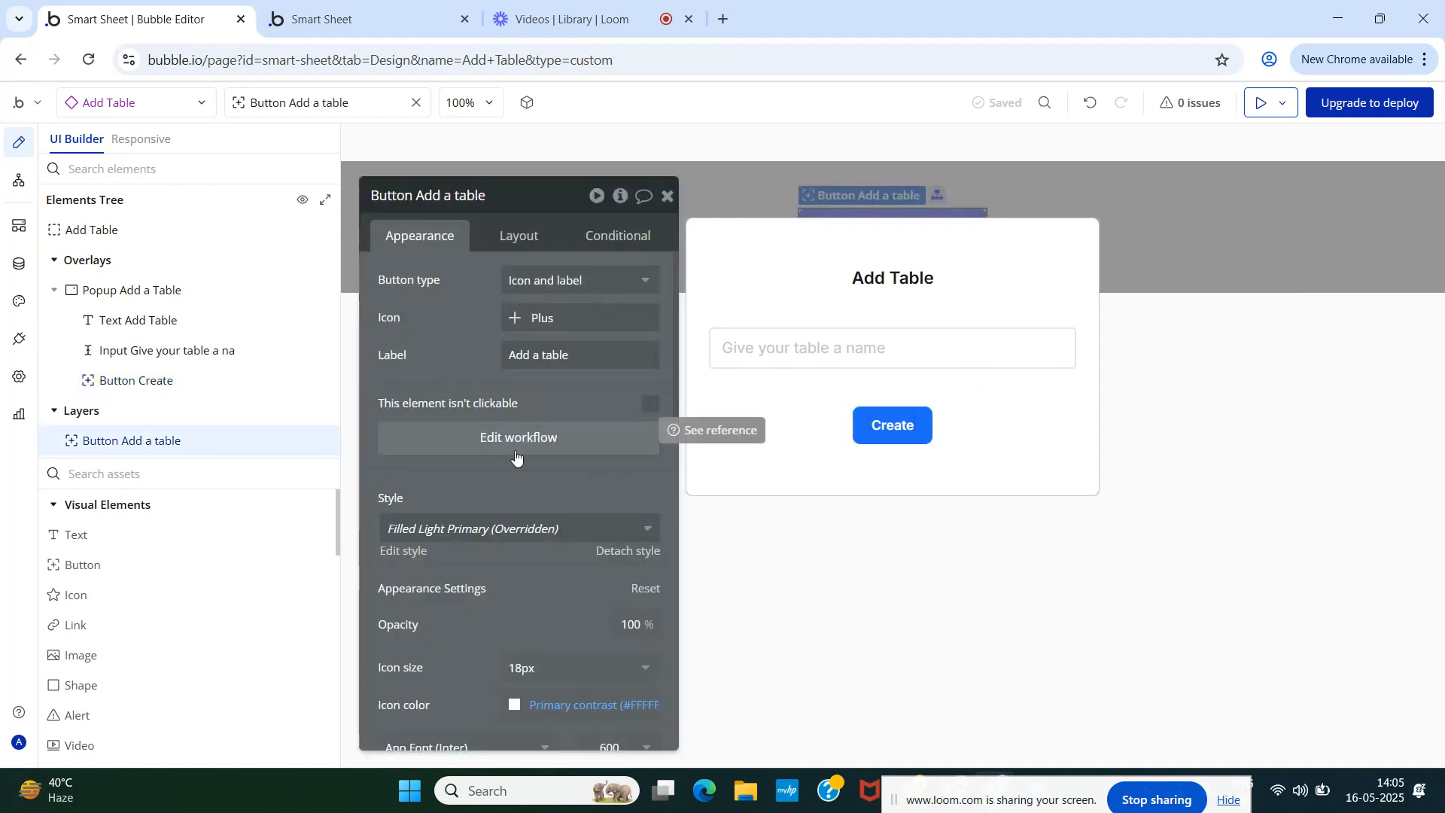
{"action": "left_click", "coordinate": [907, 435]}
{"action": "left_click", "coordinate": [519, 400]}
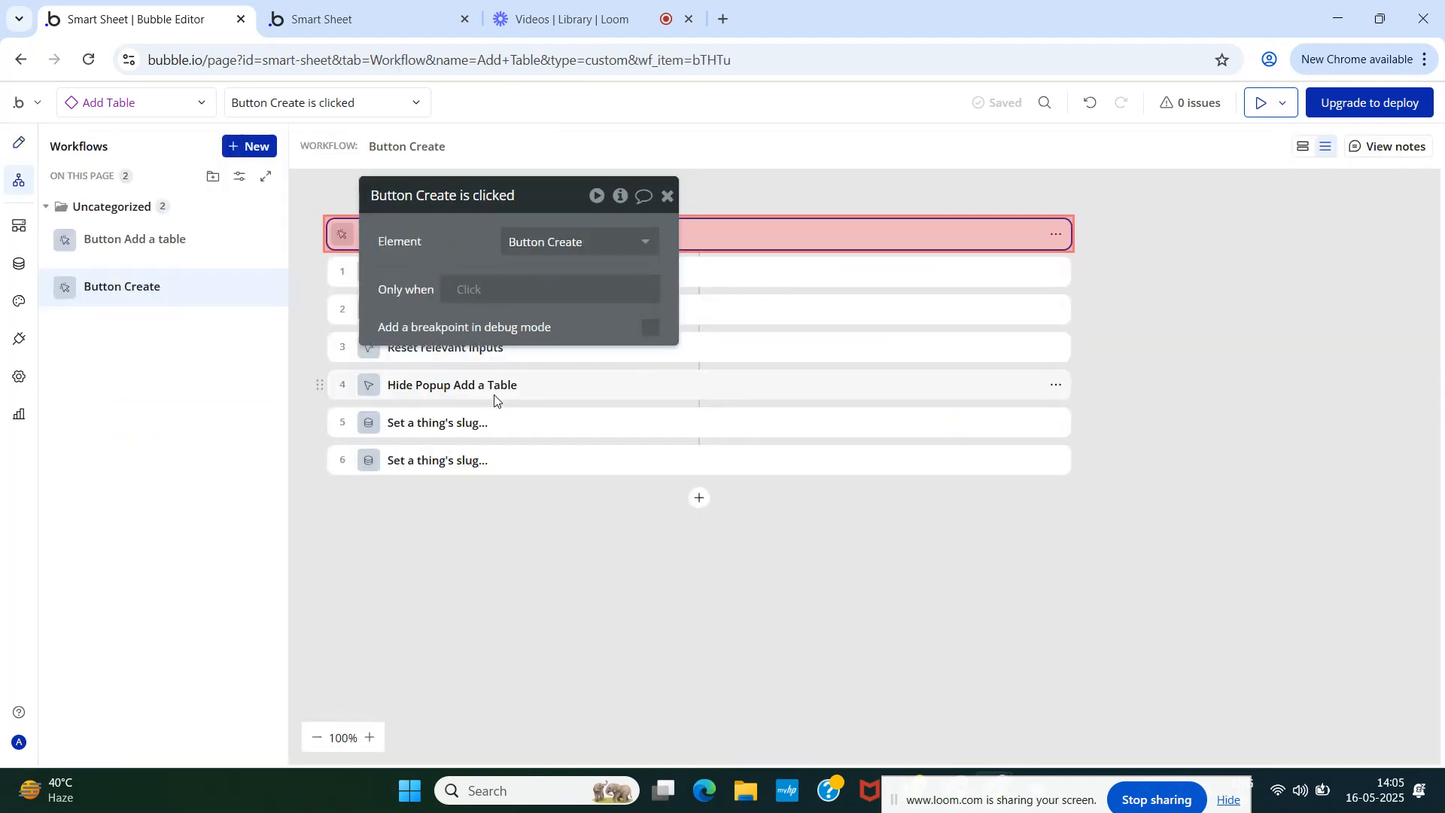
{"action": "left_click", "coordinate": [667, 195]}
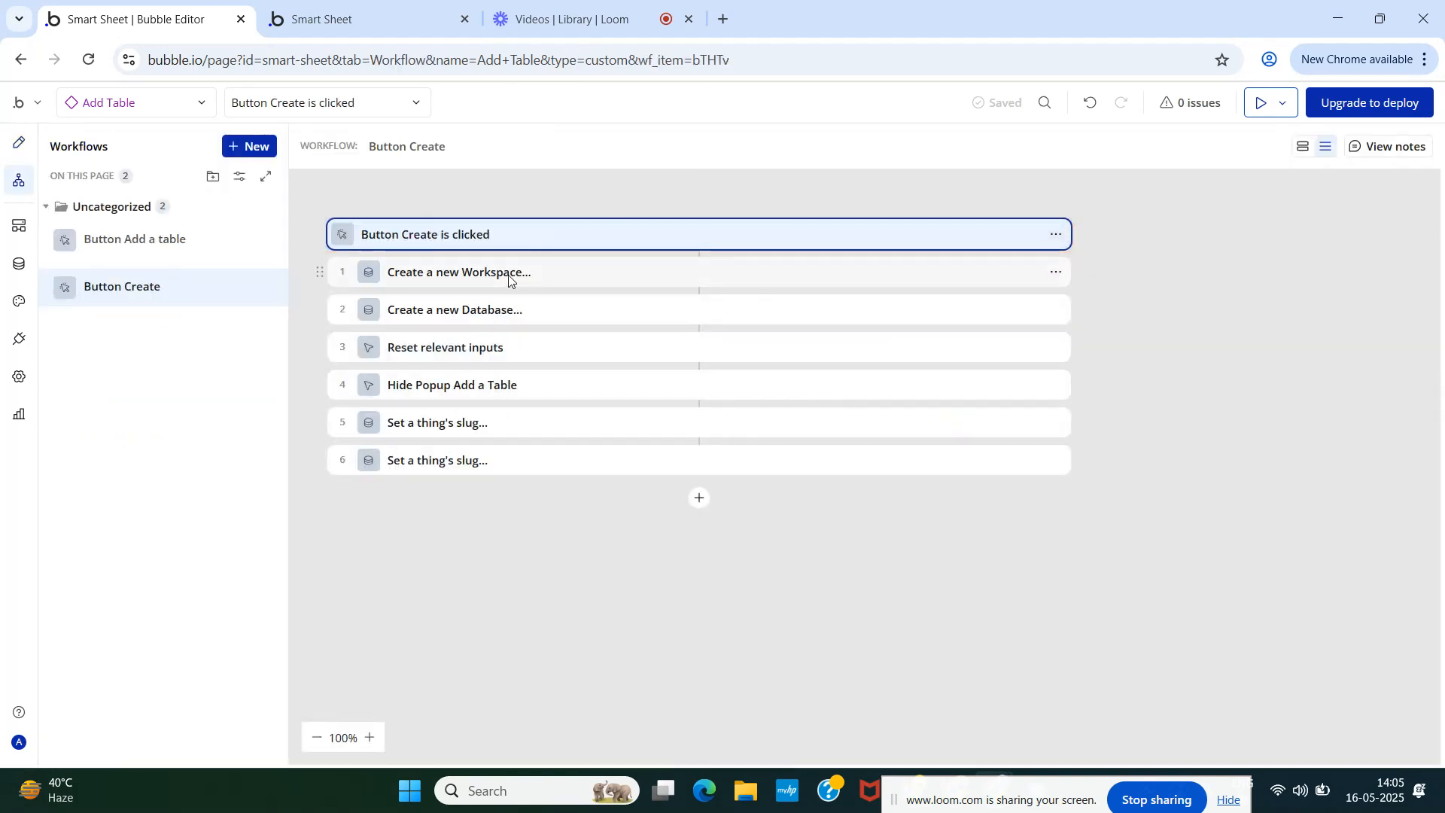
{"action": "left_click", "coordinate": [525, 276]}
{"action": "left_click", "coordinate": [570, 242]}
{"action": "left_click", "coordinate": [553, 317]}
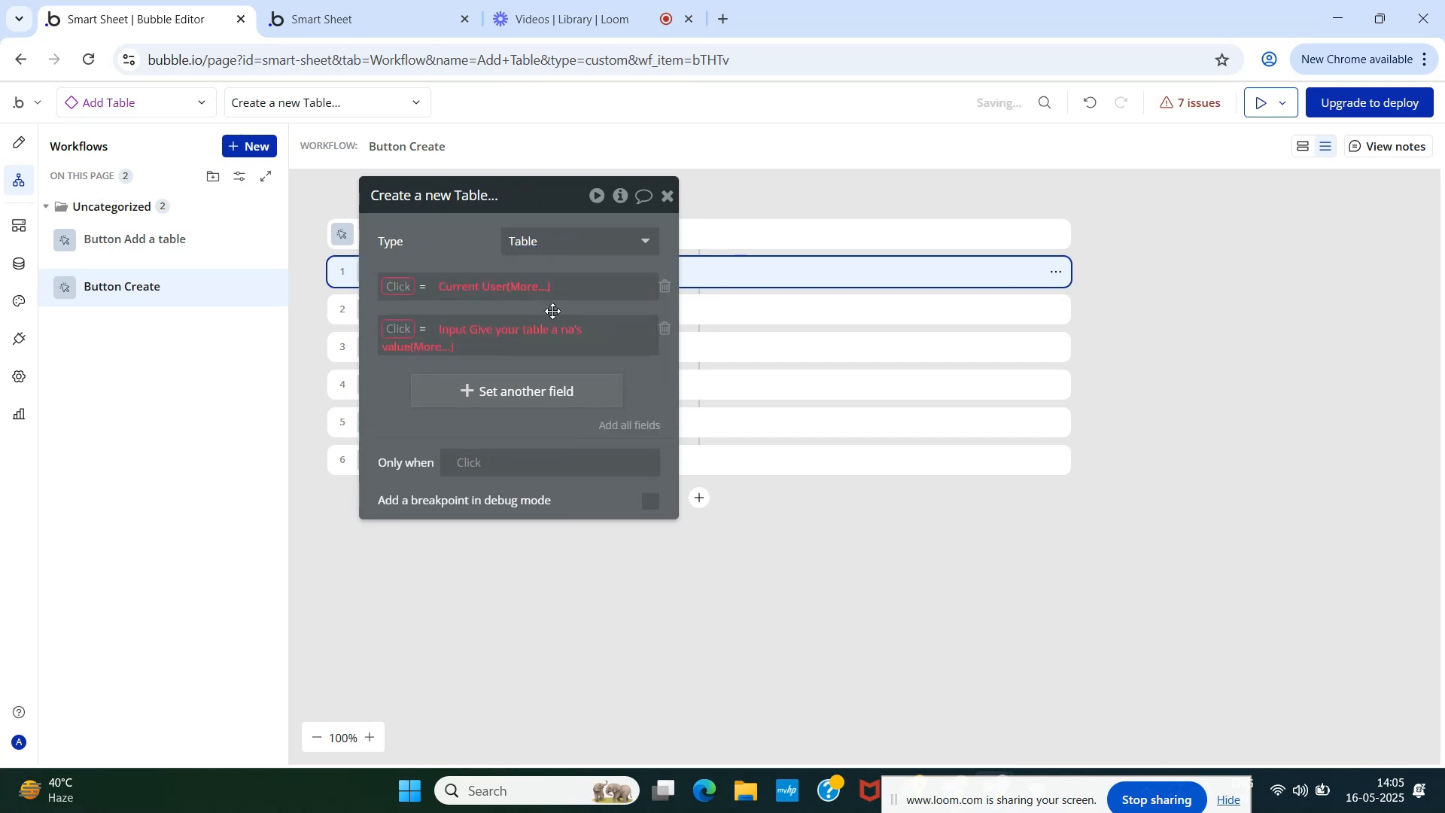
{"action": "left_click", "coordinate": [666, 329]}
- Clear the invalid field rows and set Table Name to the table-name input's value
{"action": "left_click", "coordinate": [666, 288]}
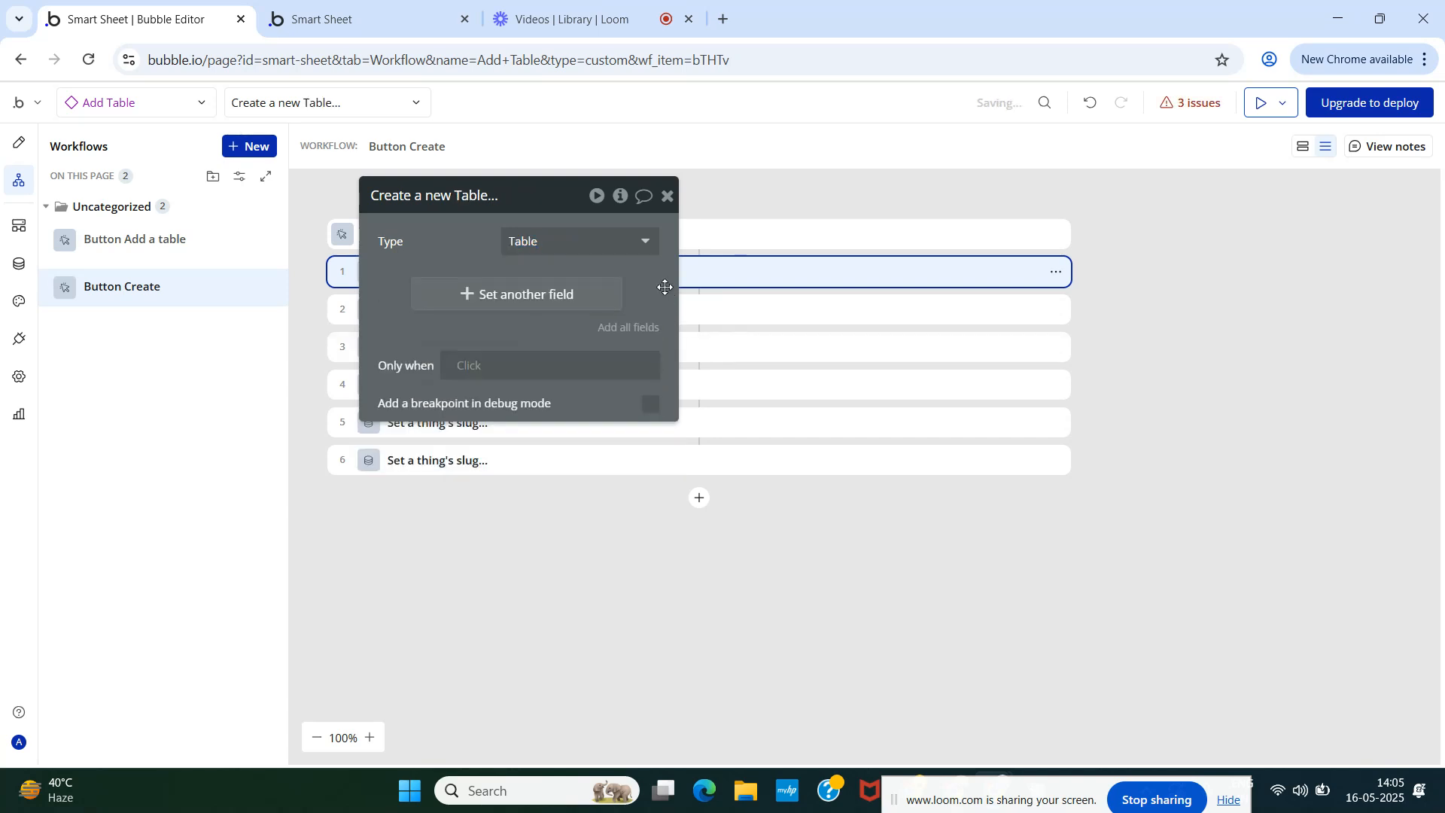
{"action": "left_click", "coordinate": [632, 325]}
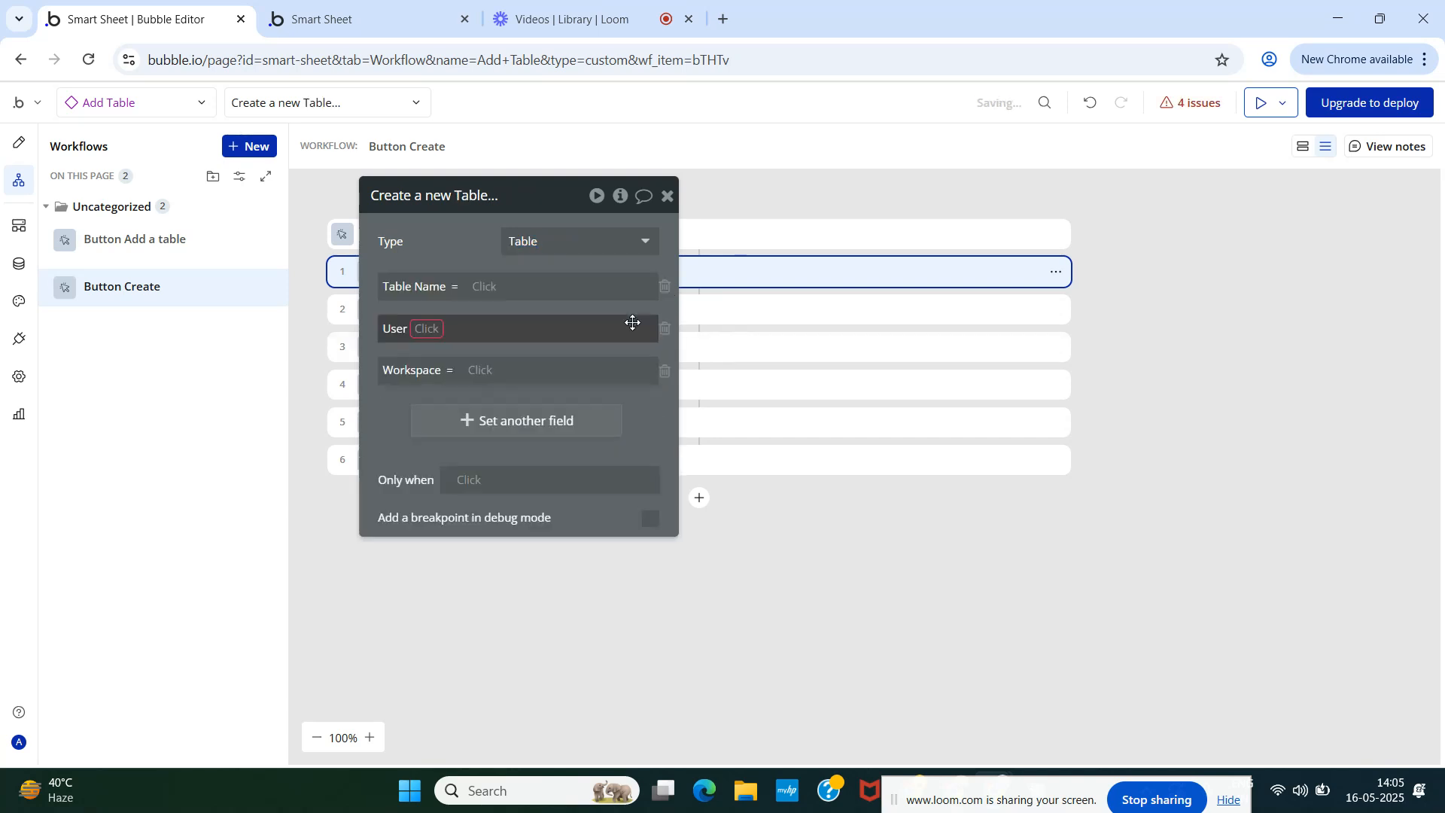
{"action": "left_click", "coordinate": [484, 287]}
{"action": "type", "text": "inpu"}
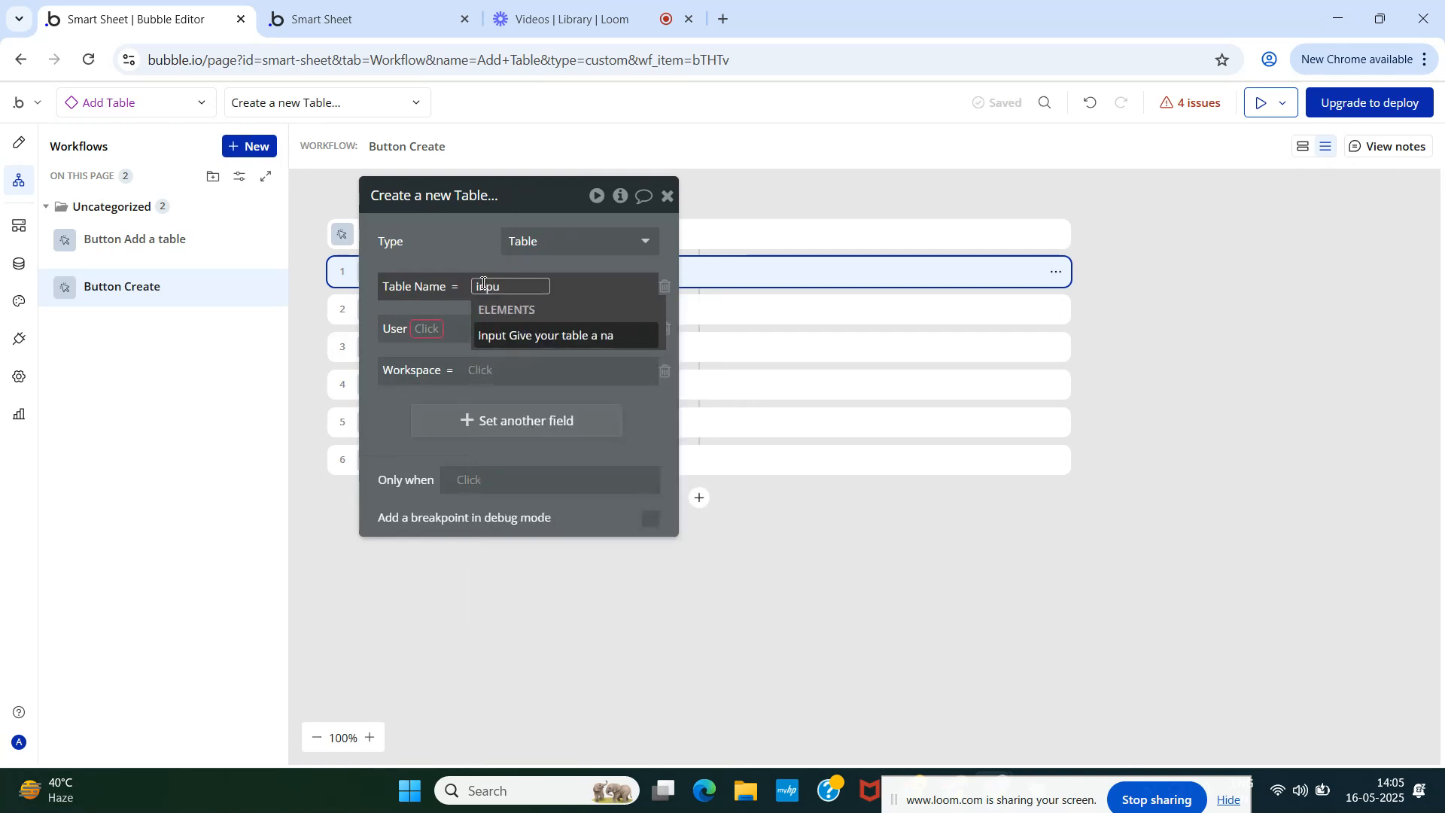
{"action": "left_click", "coordinate": [500, 336]}
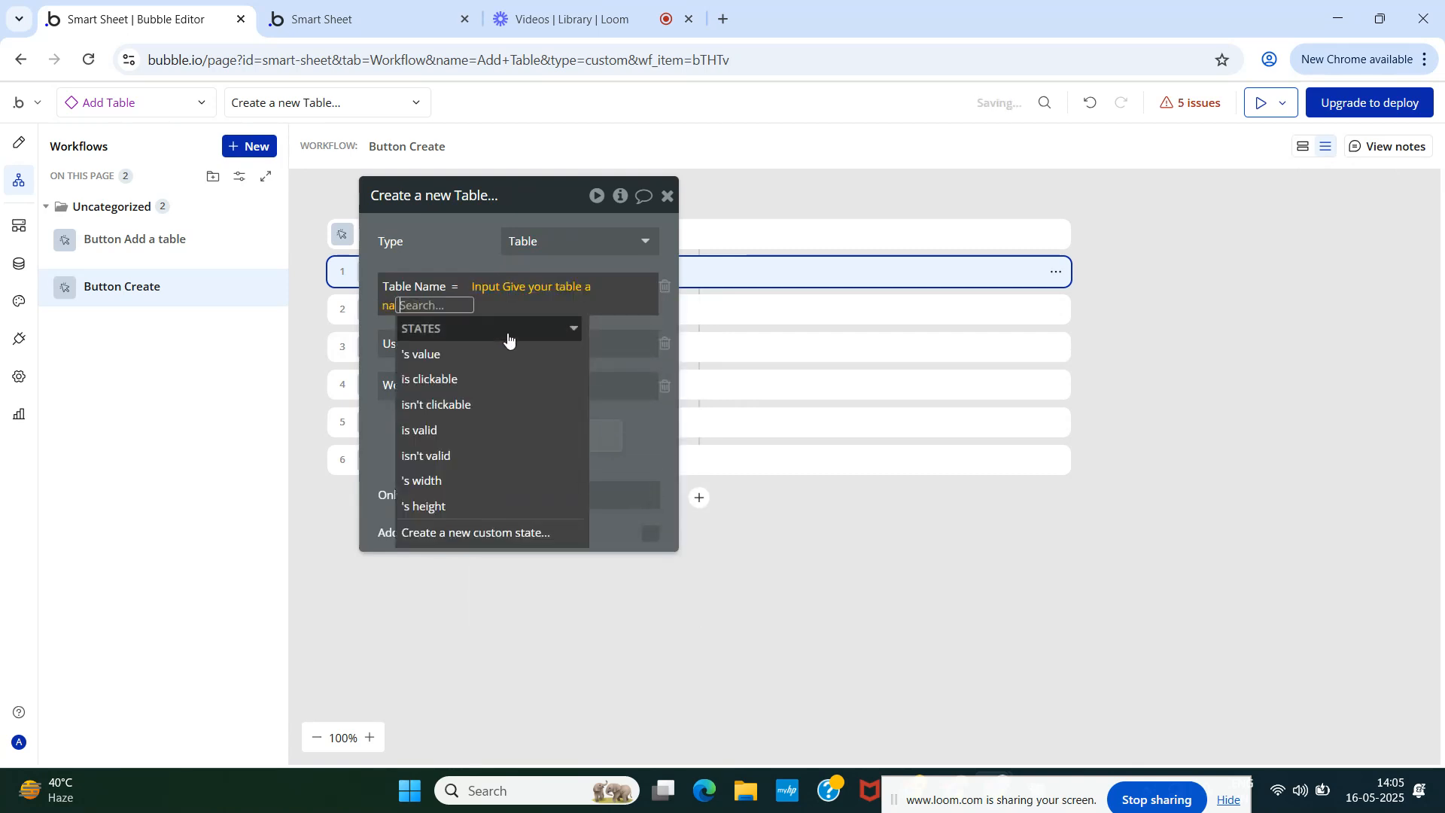
{"action": "left_click", "coordinate": [432, 233]}
- Set the User field to add Current User
{"action": "left_click", "coordinate": [429, 329]}
{"action": "left_click", "coordinate": [432, 350]}
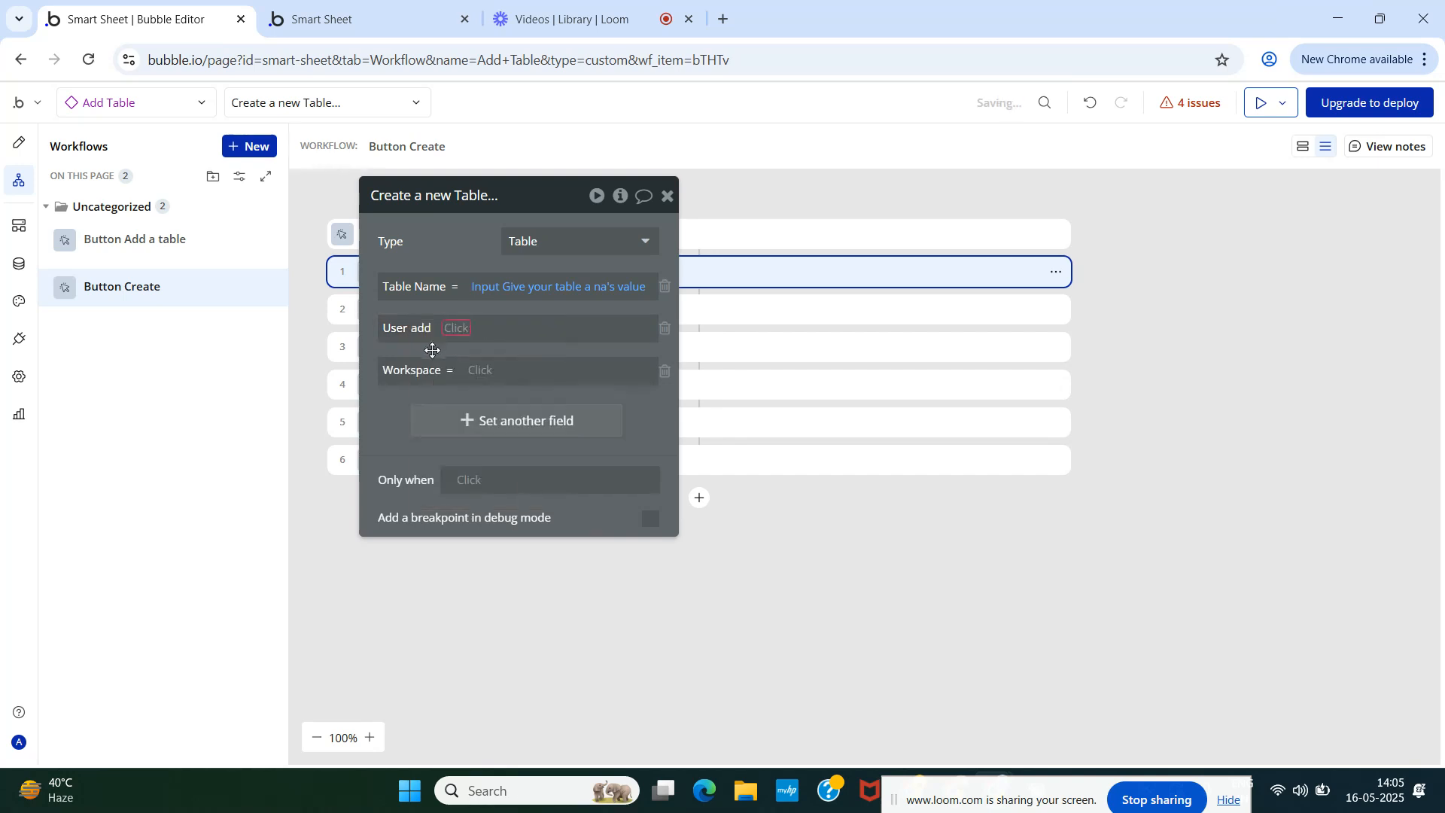
{"action": "left_click", "coordinate": [456, 329]}
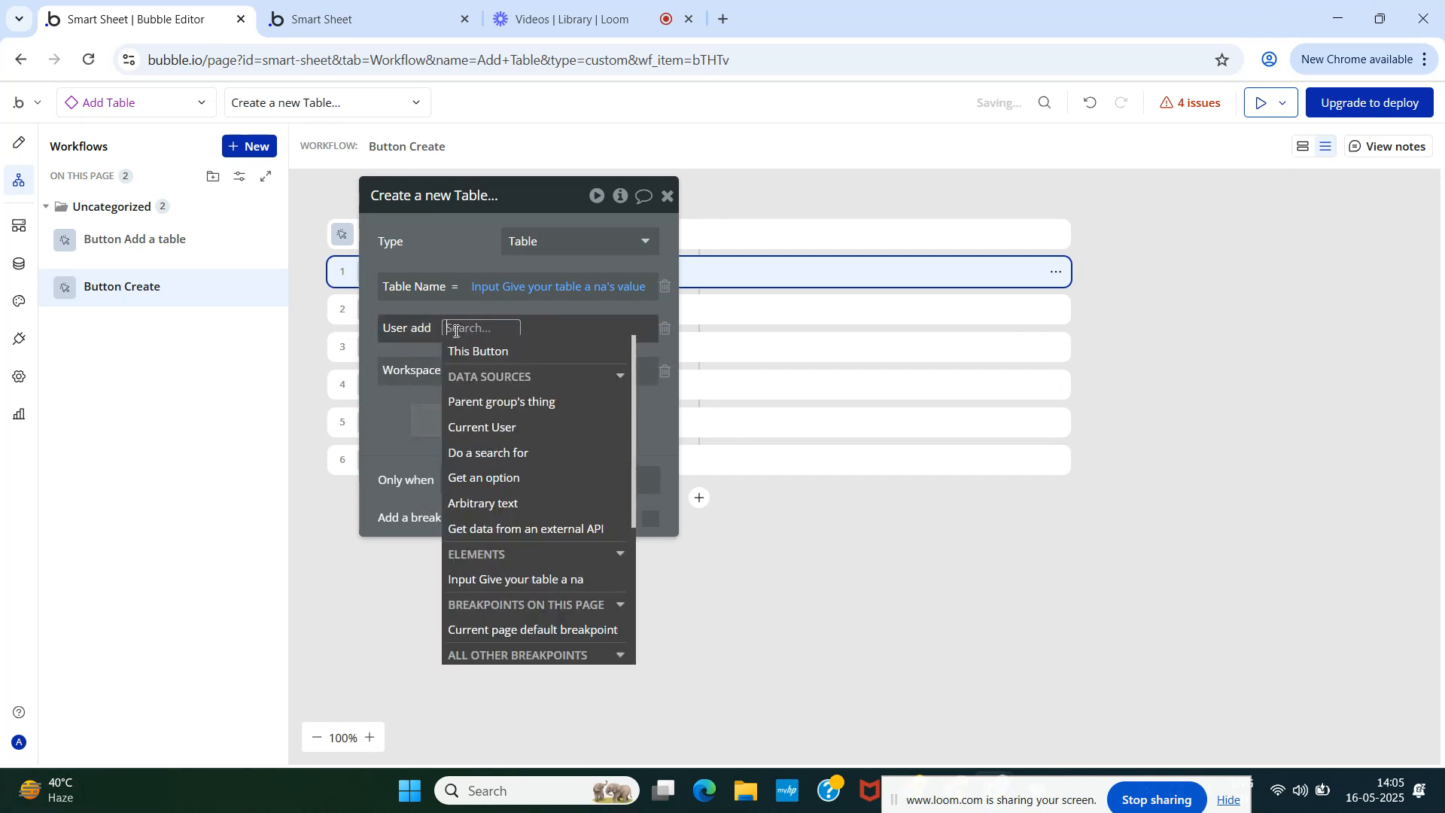
{"action": "left_click", "coordinate": [486, 427]}
{"action": "left_click", "coordinate": [443, 231]}
- Search the Workspace field's data sources, then clear the search, leaving Workspace unset
{"action": "left_click", "coordinate": [479, 369]}
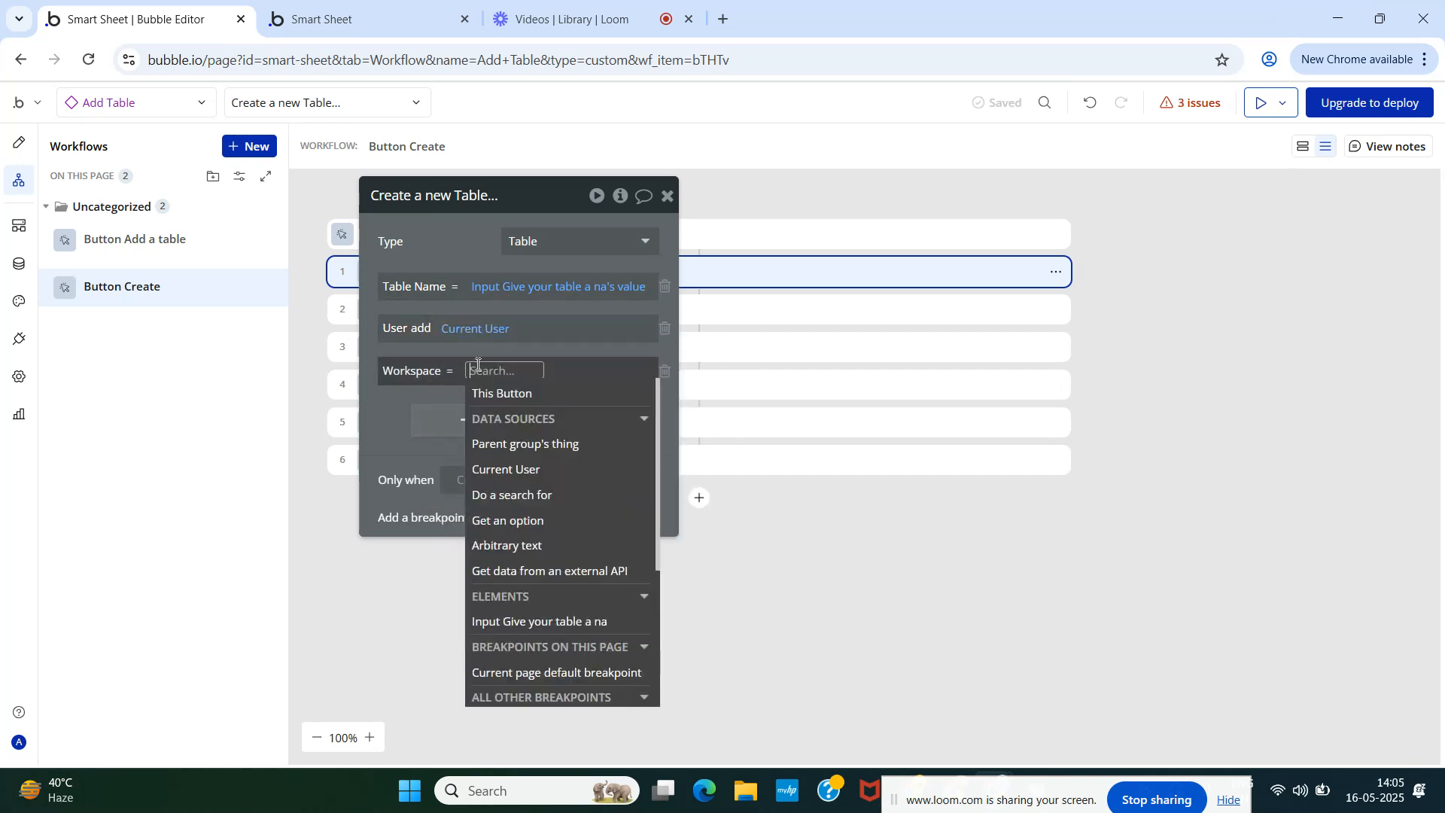
{"action": "type", "text": "re"}
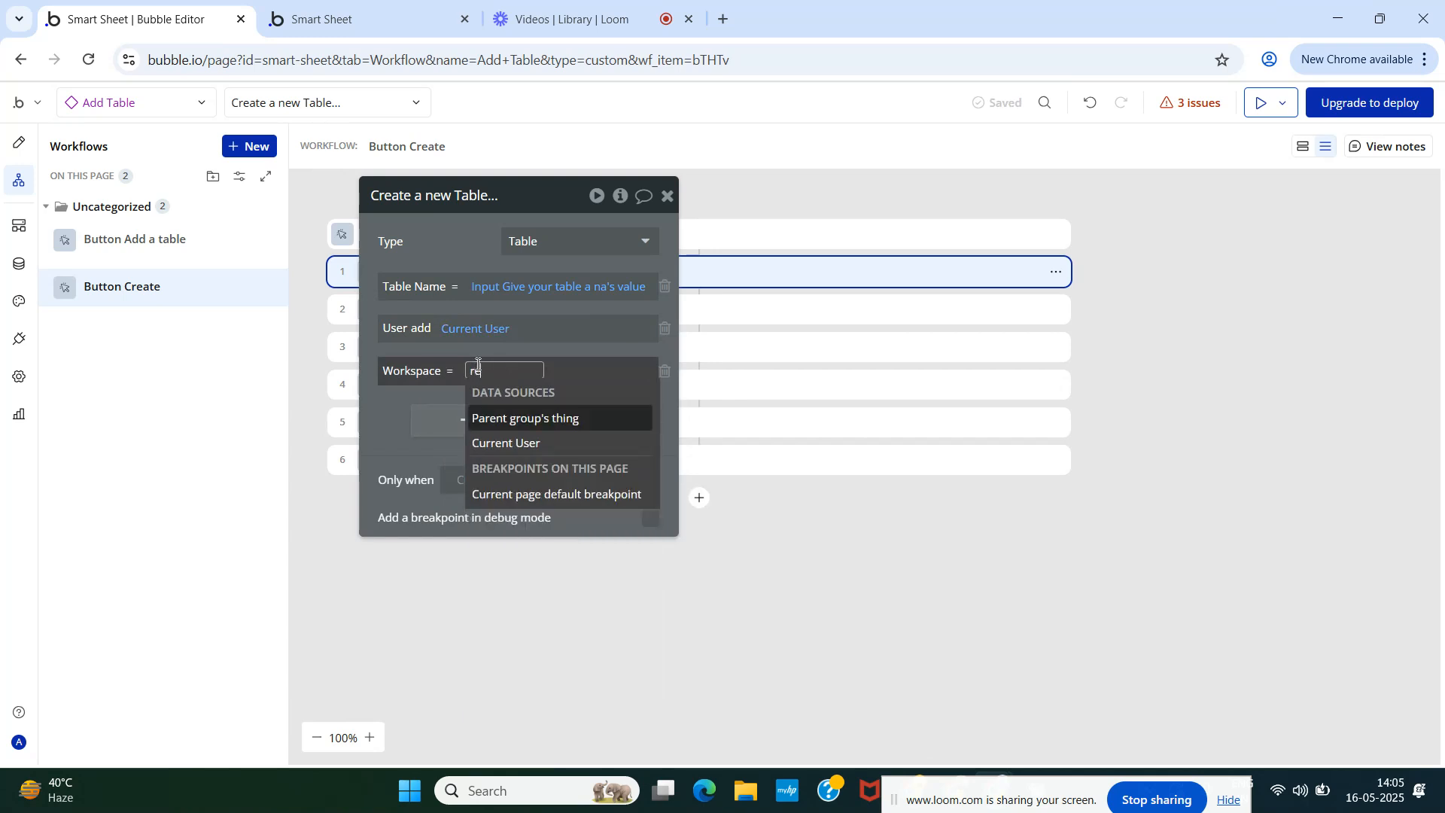
{"action": "type", "text": "p"}
{"action": "key", "text": "BackSpace"}
{"action": "key", "text": "BackSpace"}
{"action": "key", "text": "BackSpace"}
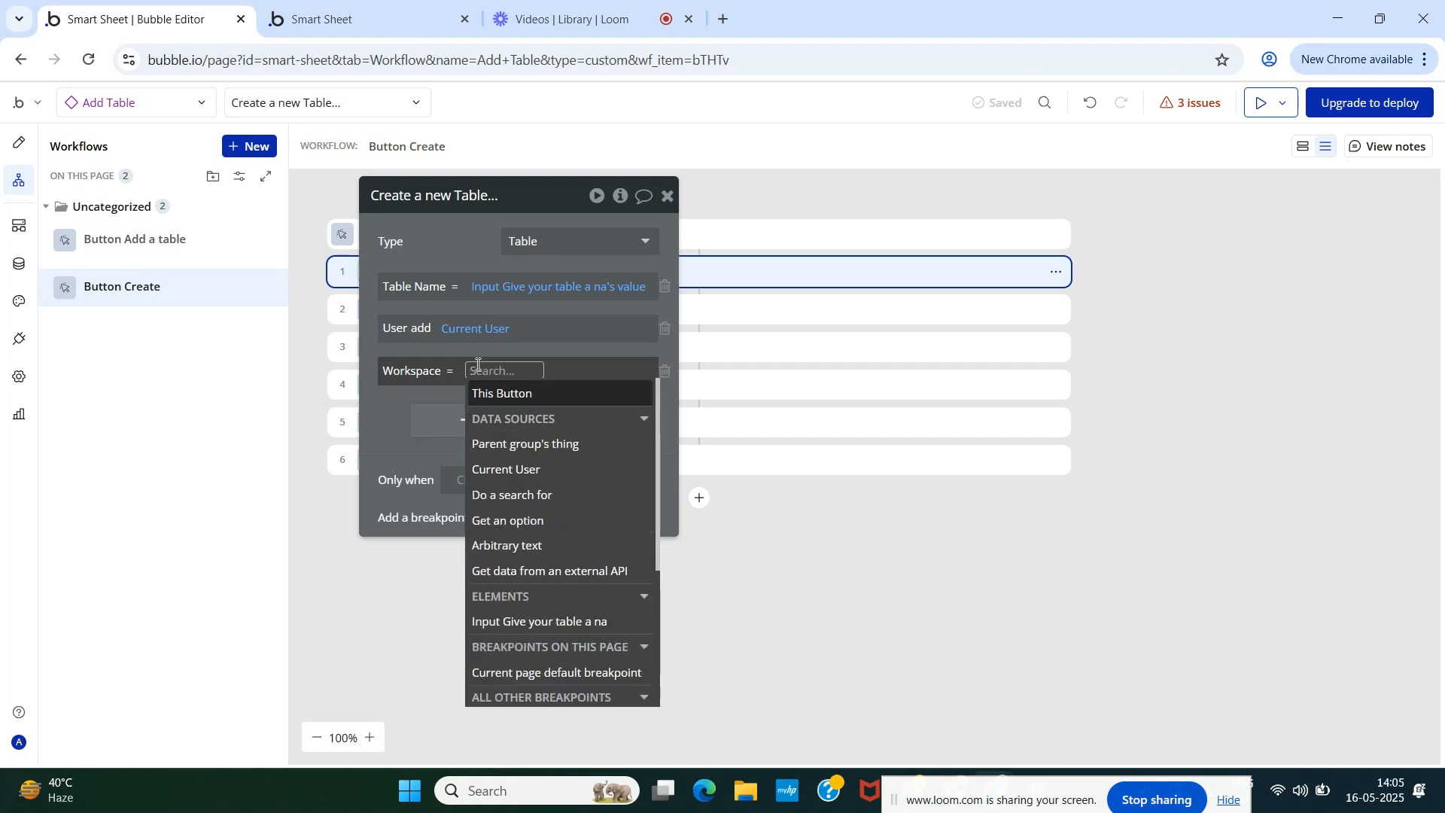
{"action": "type", "text": "re"}
{"action": "key", "text": "BackSpace"}
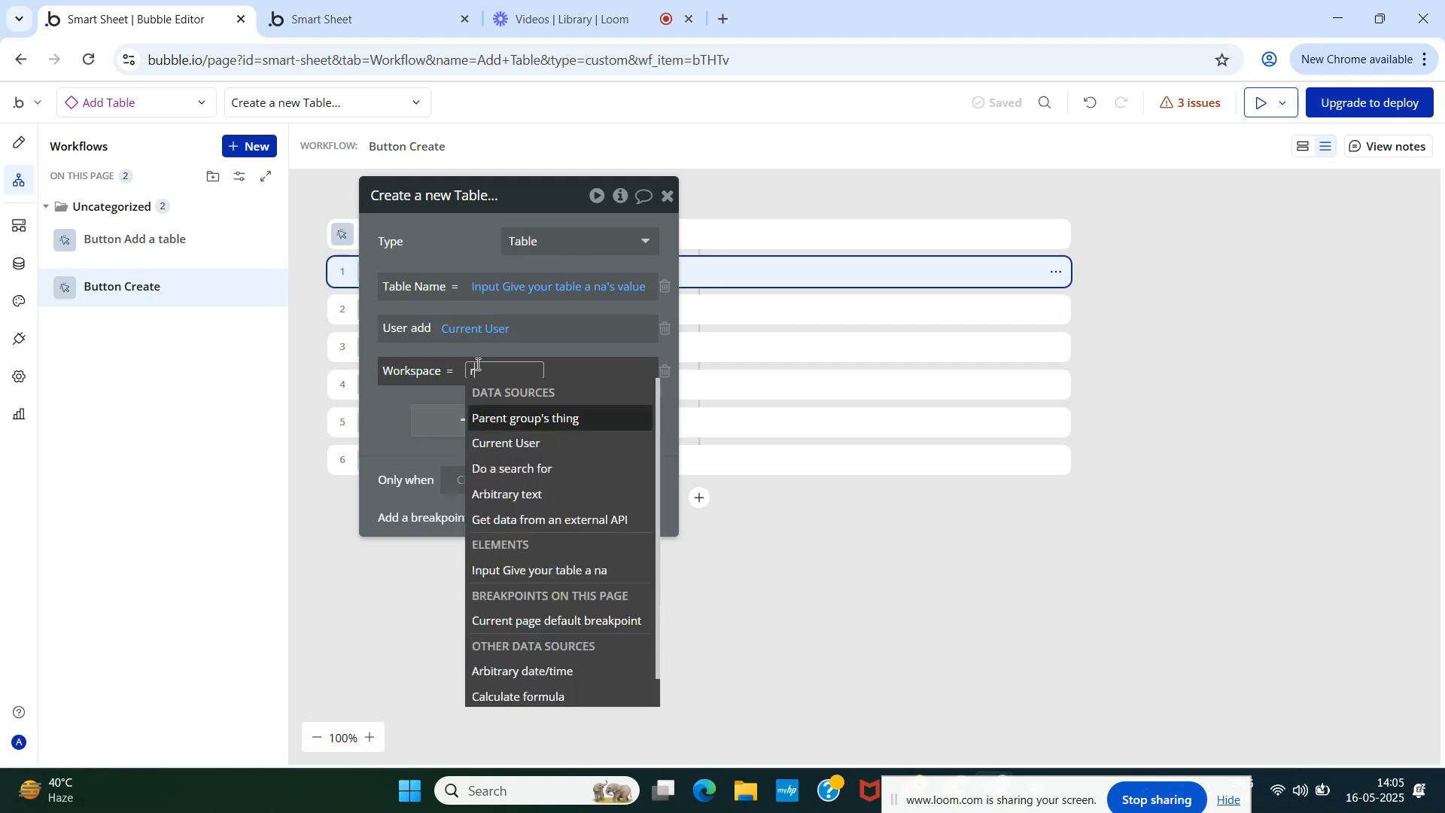
{"action": "key", "text": "BackSpace"}
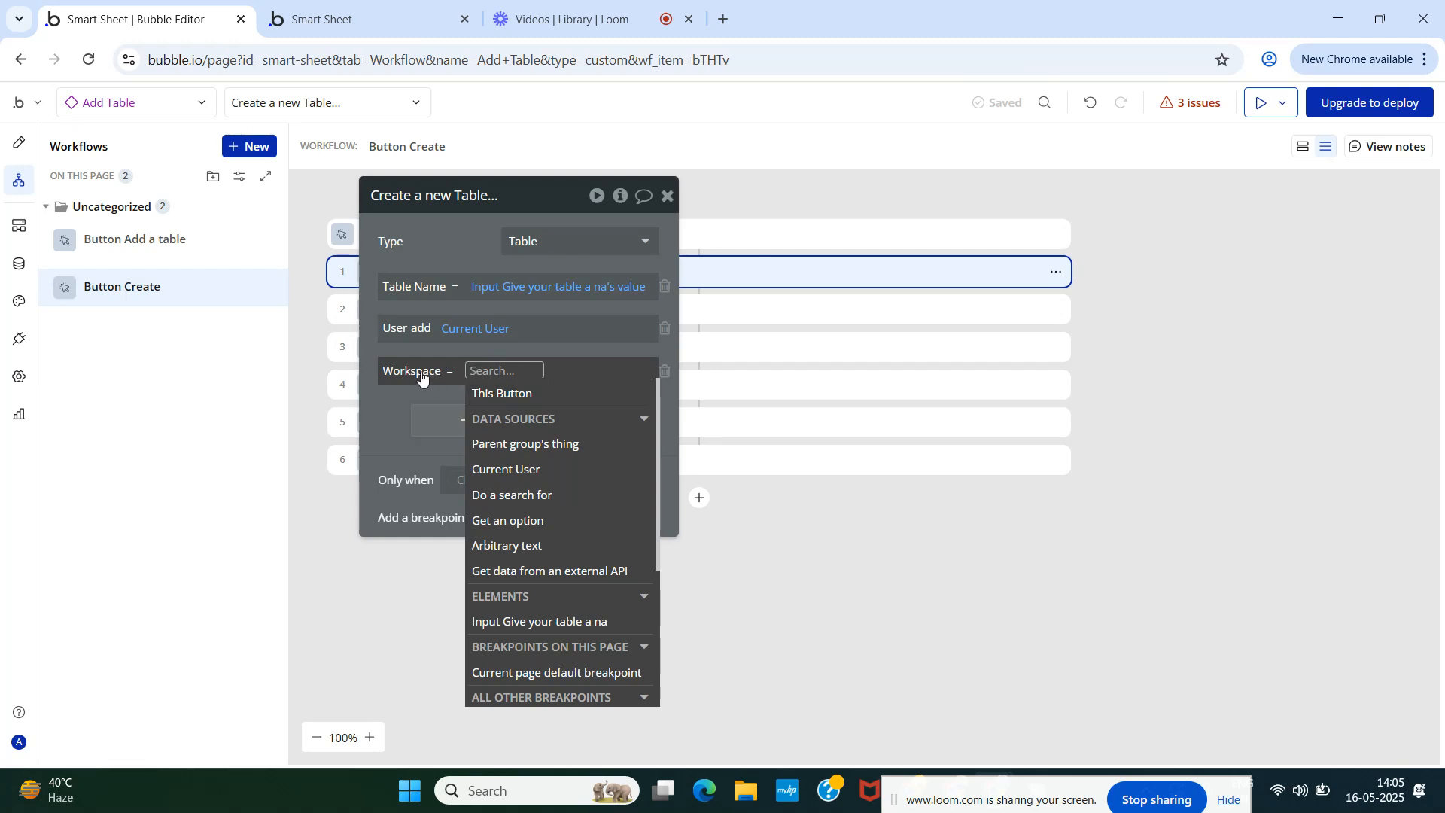
{"action": "scroll", "coordinate": [518, 486], "scroll_direction": "down", "scroll_amount": 3}
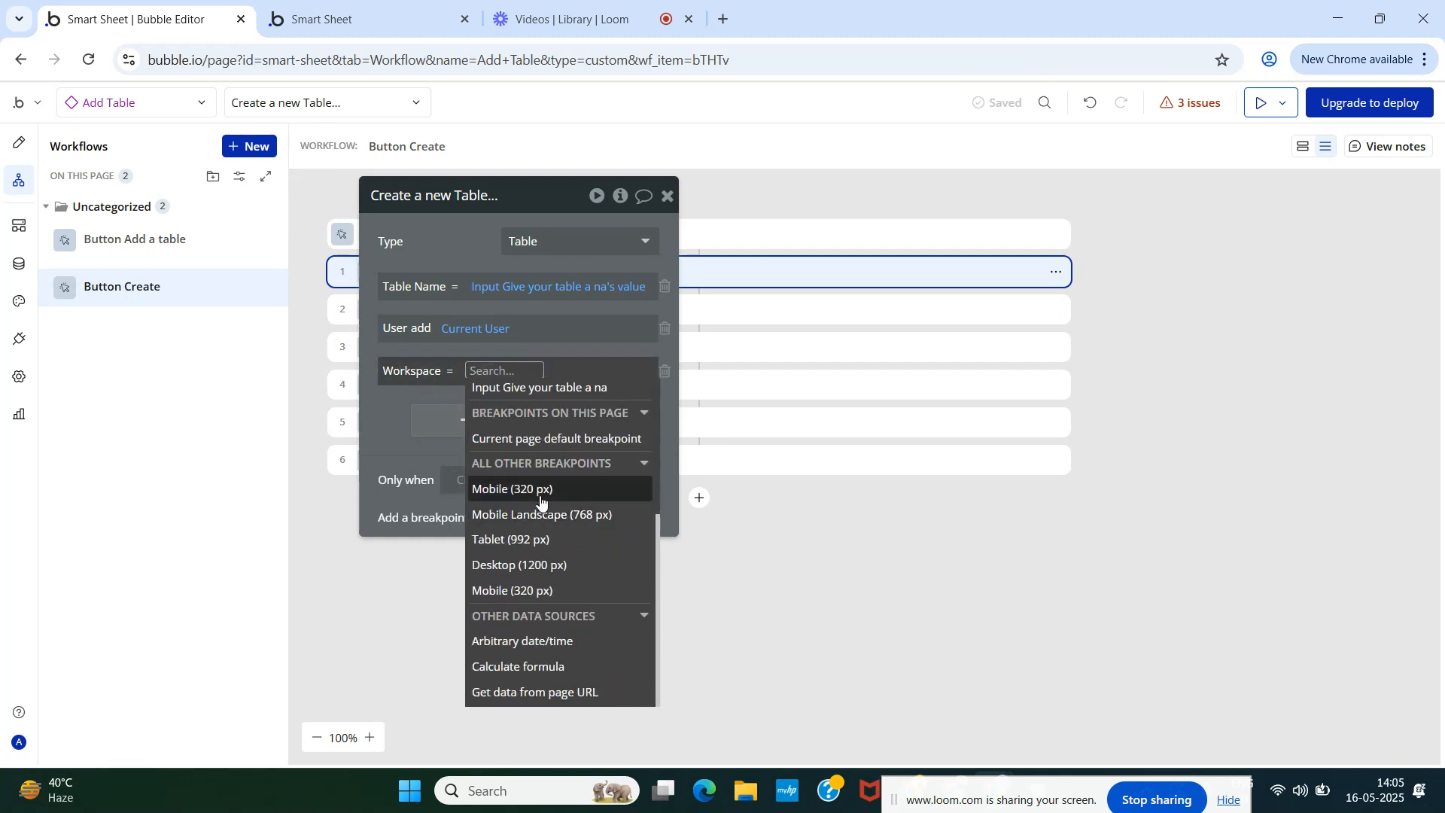
{"action": "scroll", "coordinate": [541, 501], "scroll_direction": "up", "scroll_amount": 3}
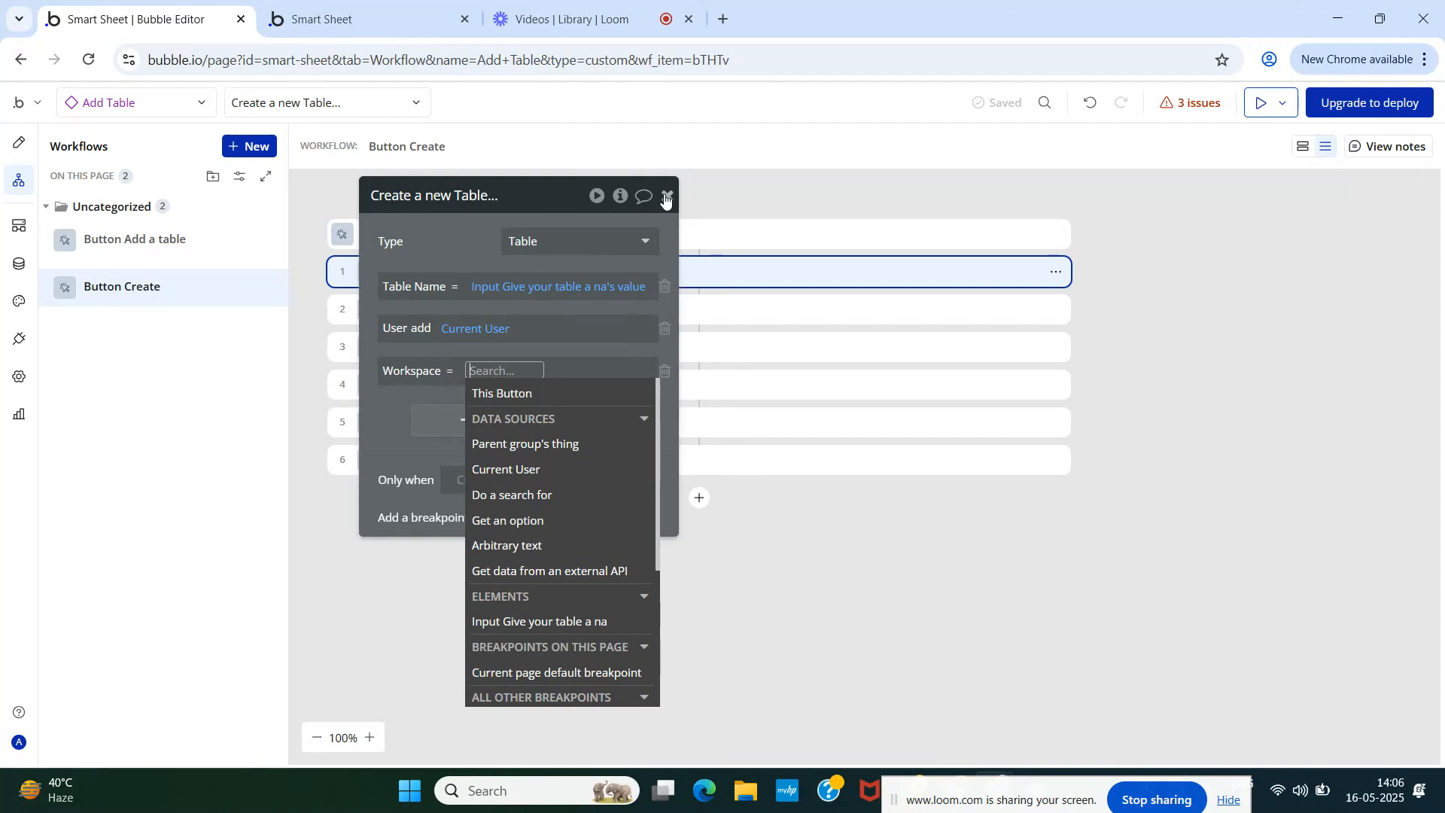
{"action": "type", "text": "re"}
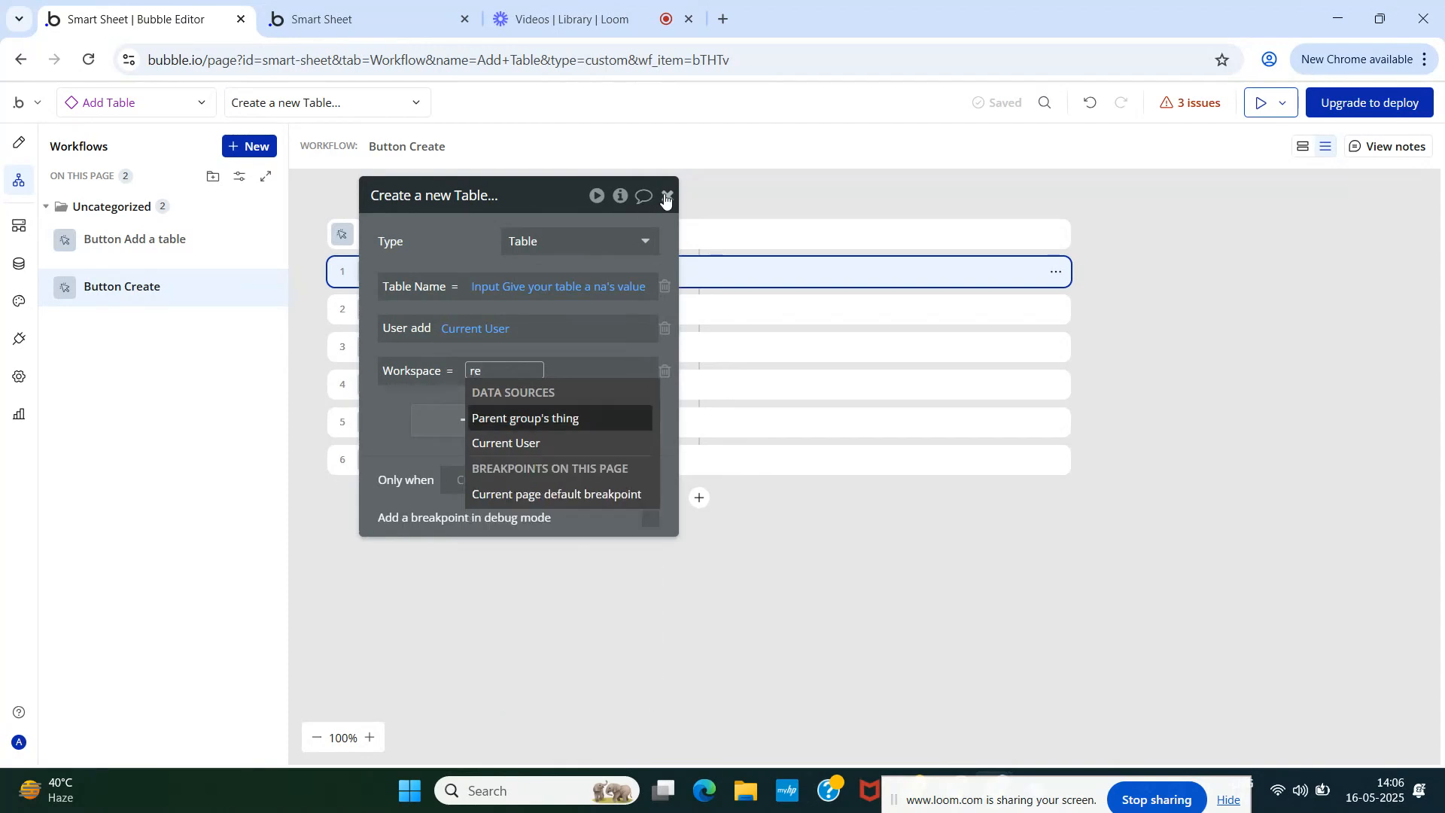
{"action": "key", "text": "BackSpace"}
{"action": "key", "text": "BackSpace"}
{"action": "key", "text": "BackSpace"}
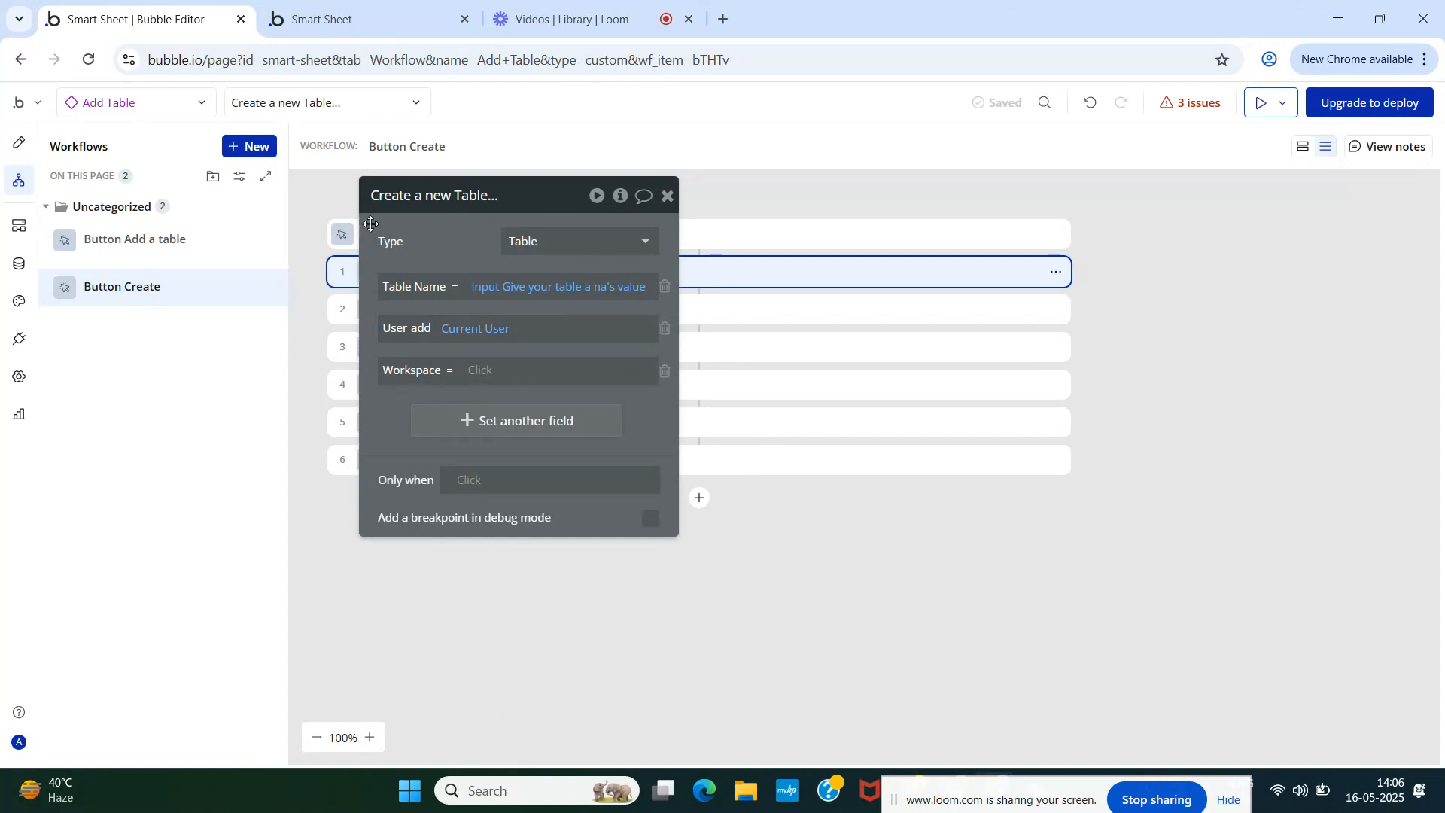
- Add a required dynamic Workspace-type property named Workspace to the Add Table element
{"action": "left_click", "coordinate": [668, 198]}
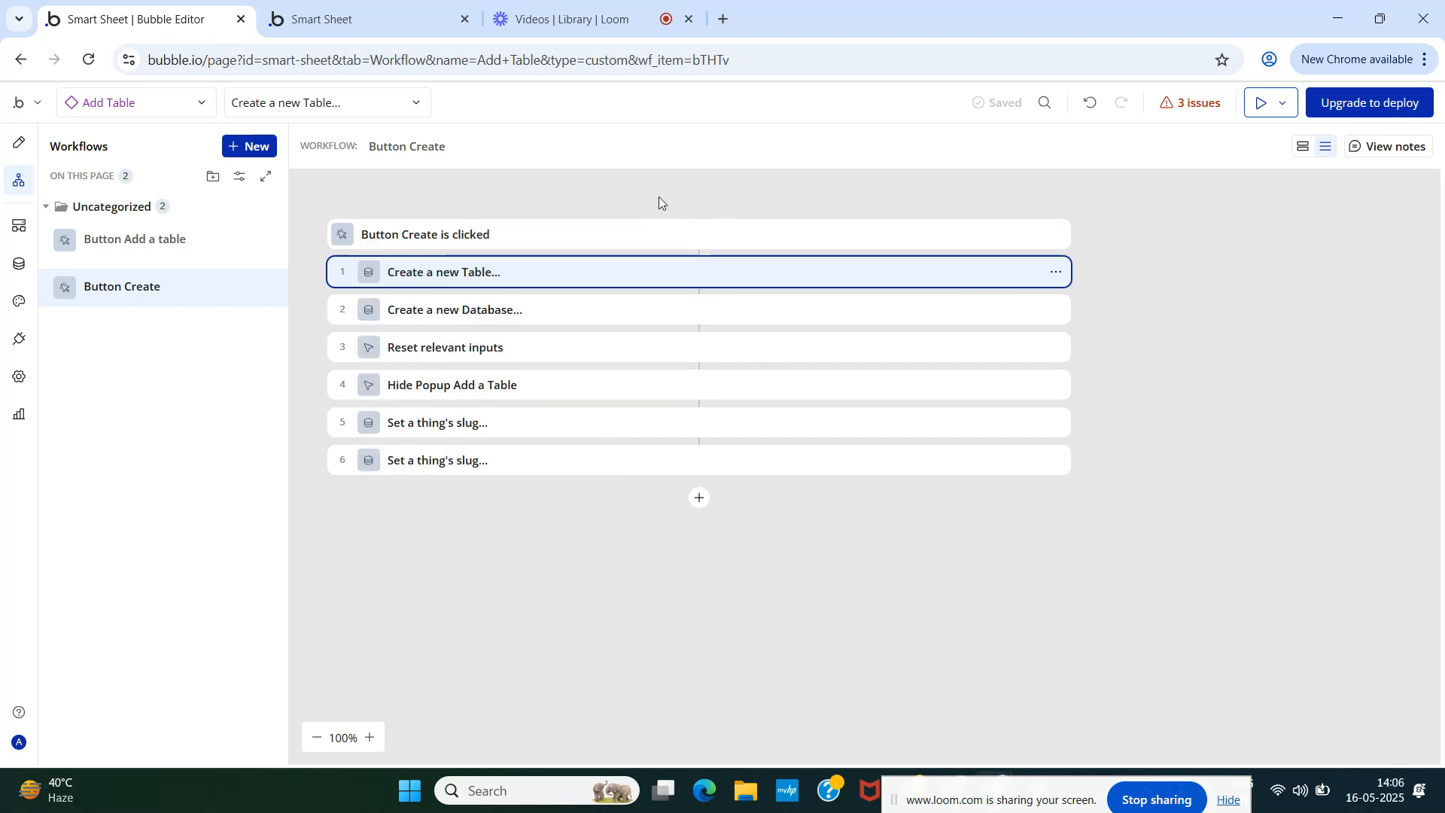
{"action": "left_click", "coordinate": [26, 154]}
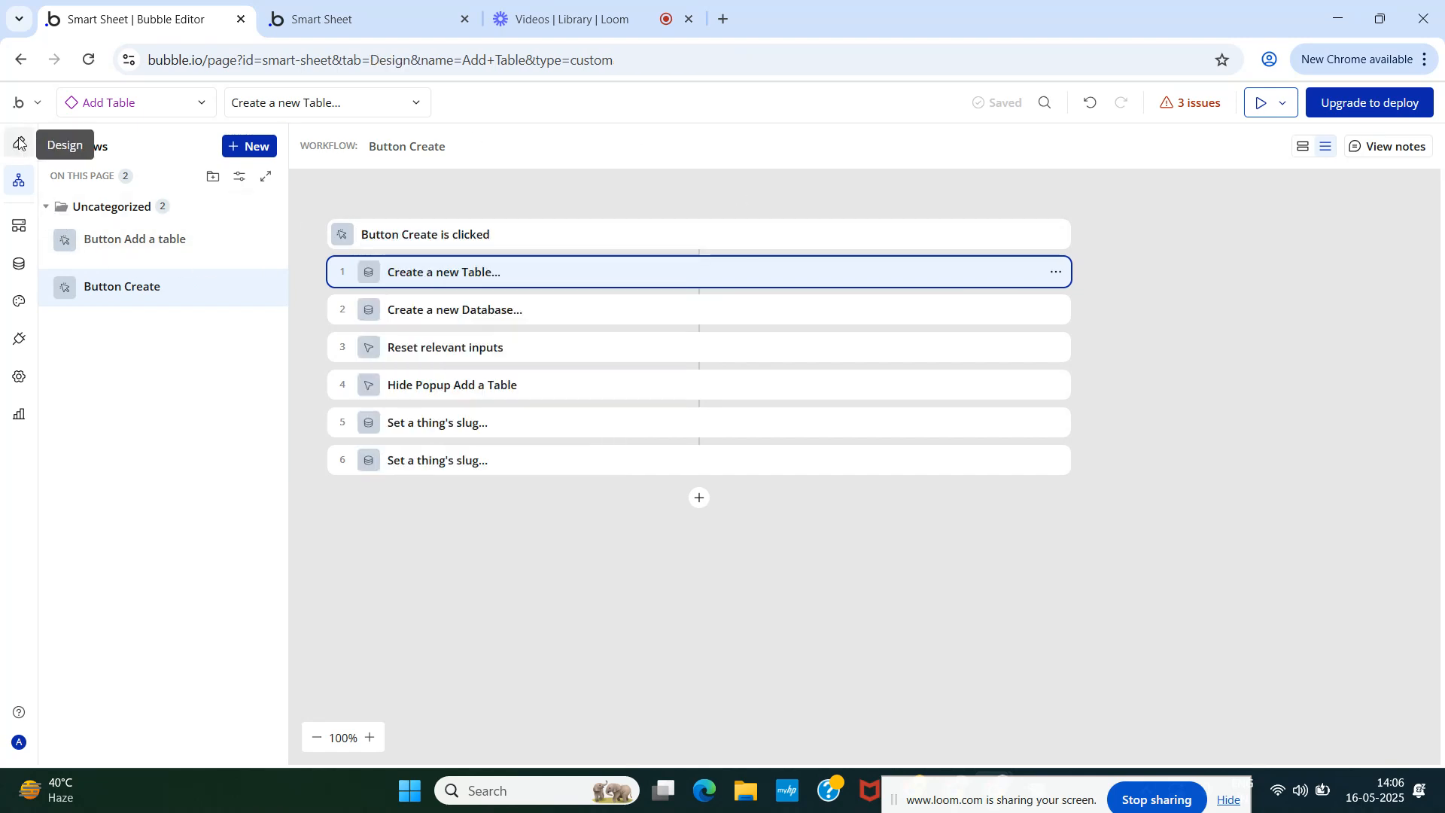
{"action": "left_click", "coordinate": [100, 231]}
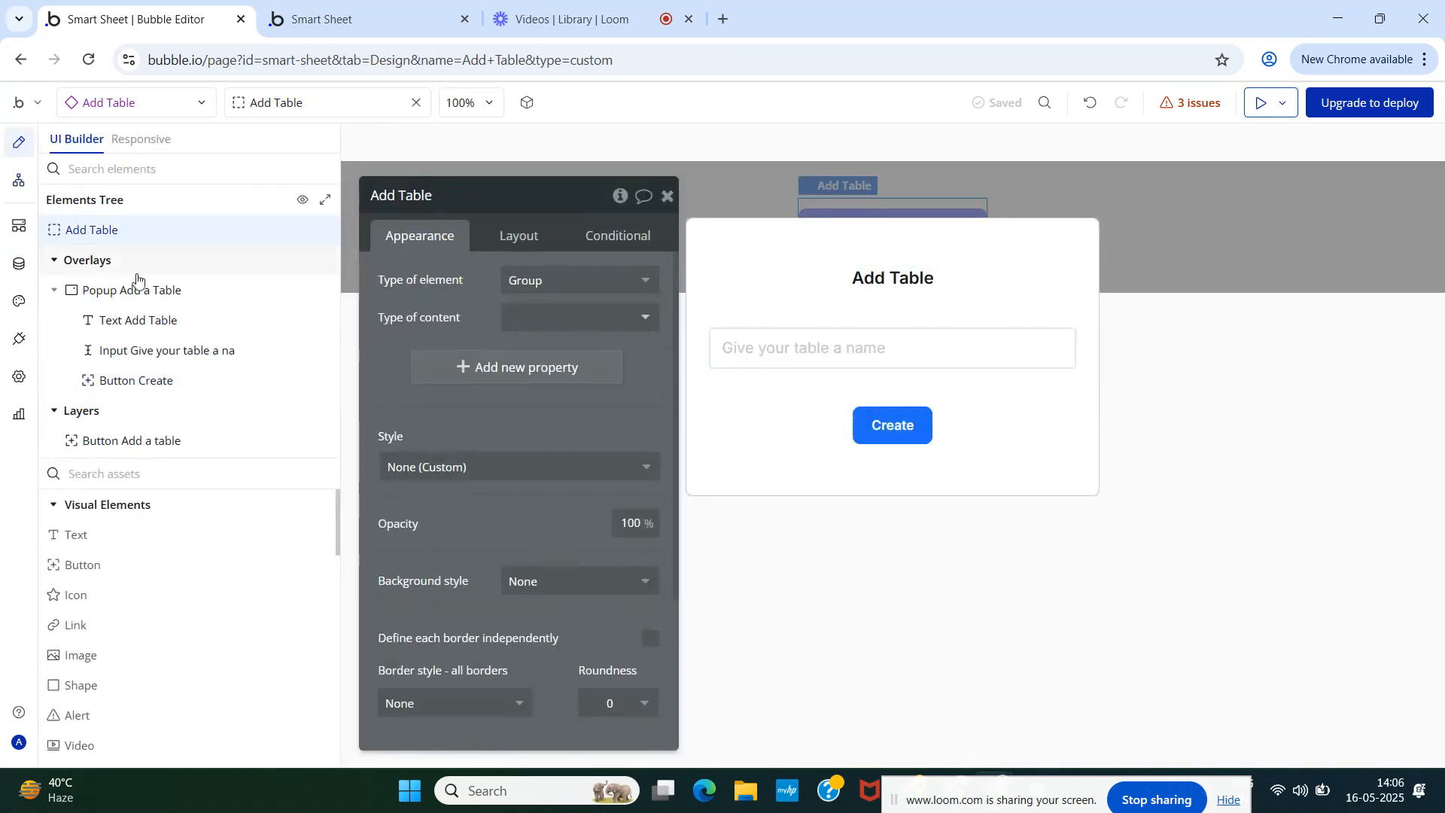
{"action": "left_click", "coordinate": [516, 374]}
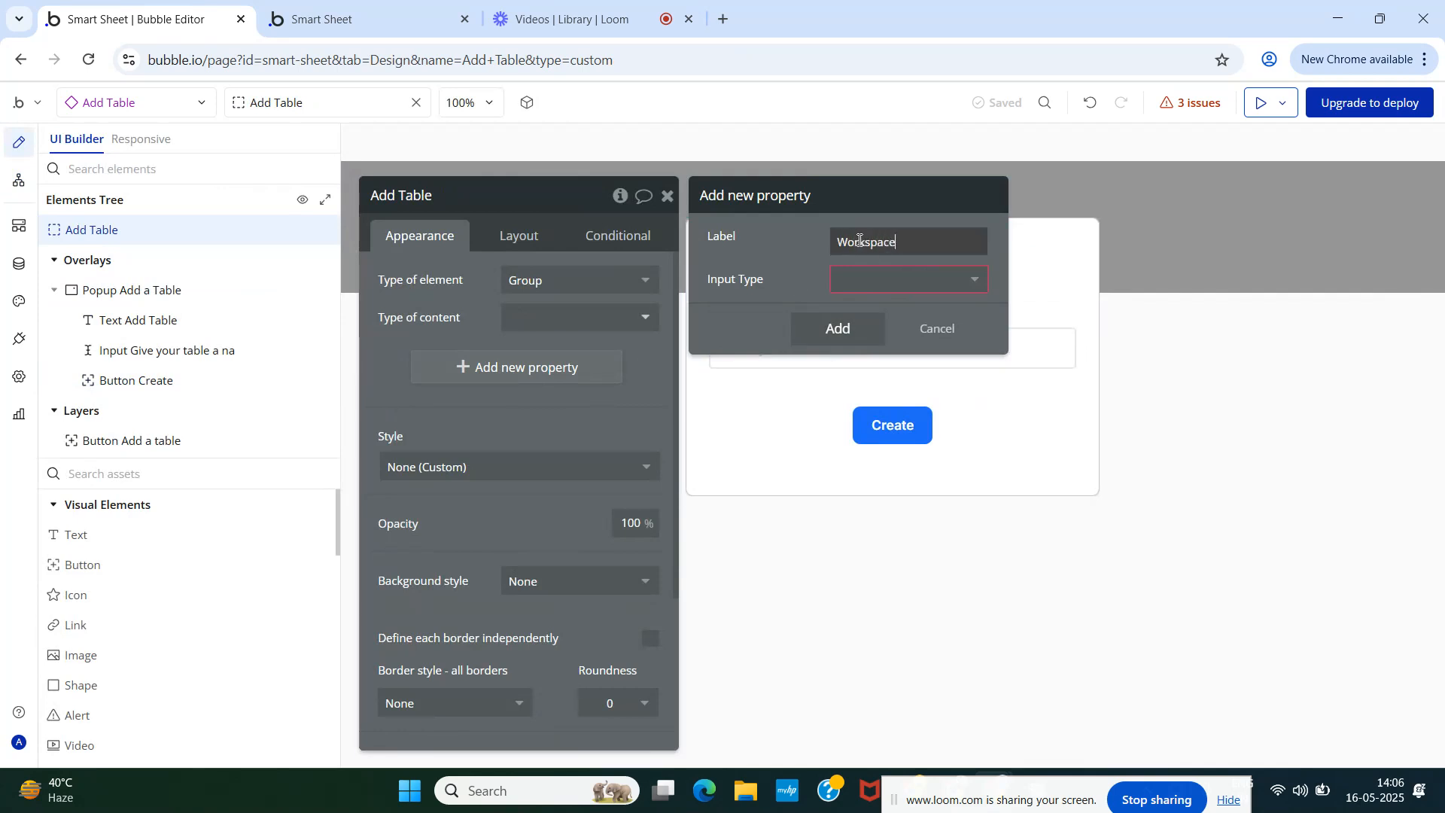
{"action": "type", "text": "Workspace"}
{"action": "left_click", "coordinate": [881, 280]}
{"action": "left_click", "coordinate": [887, 307]}
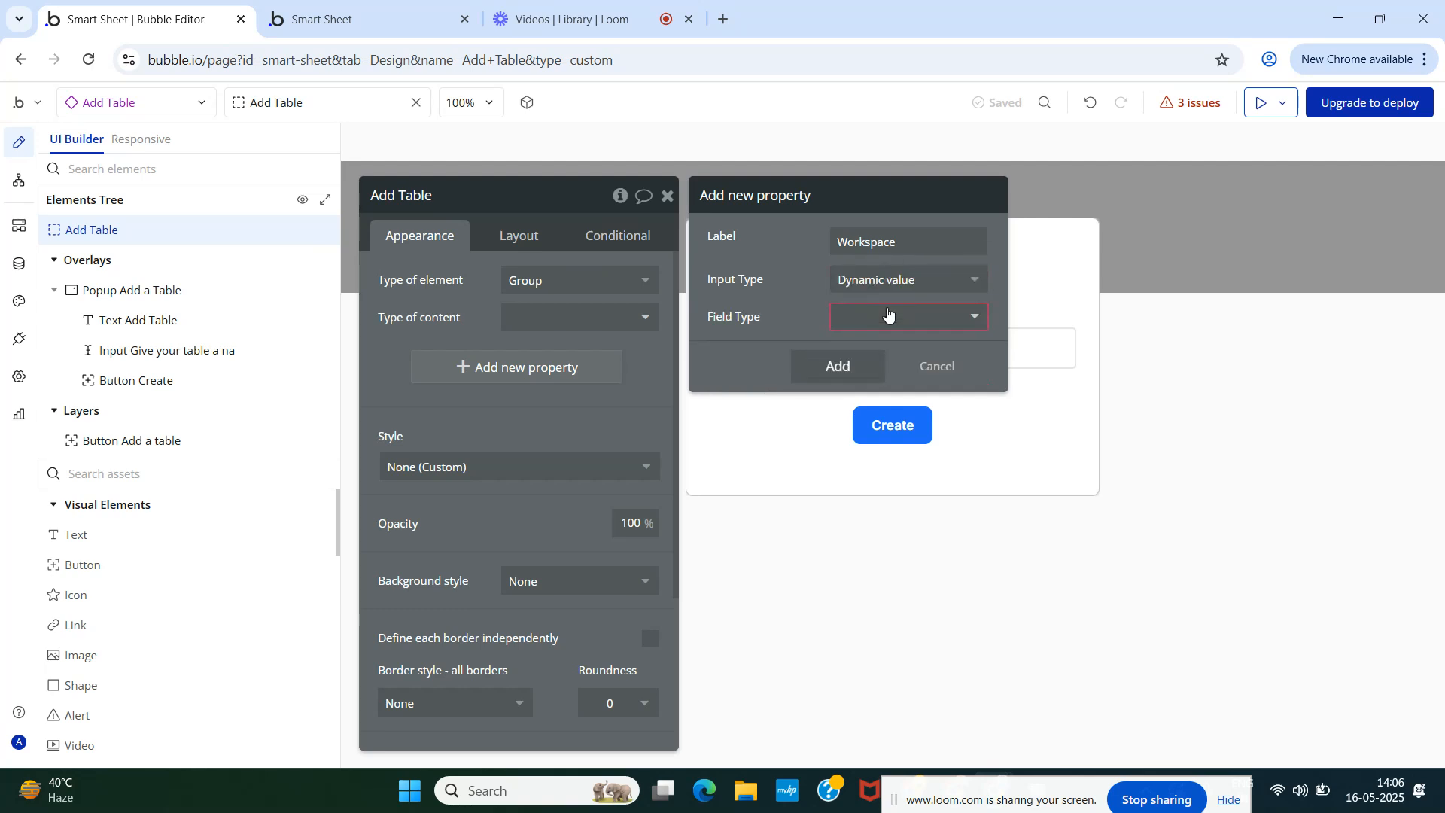
{"action": "left_click", "coordinate": [889, 314]}
{"action": "left_click", "coordinate": [869, 496]}
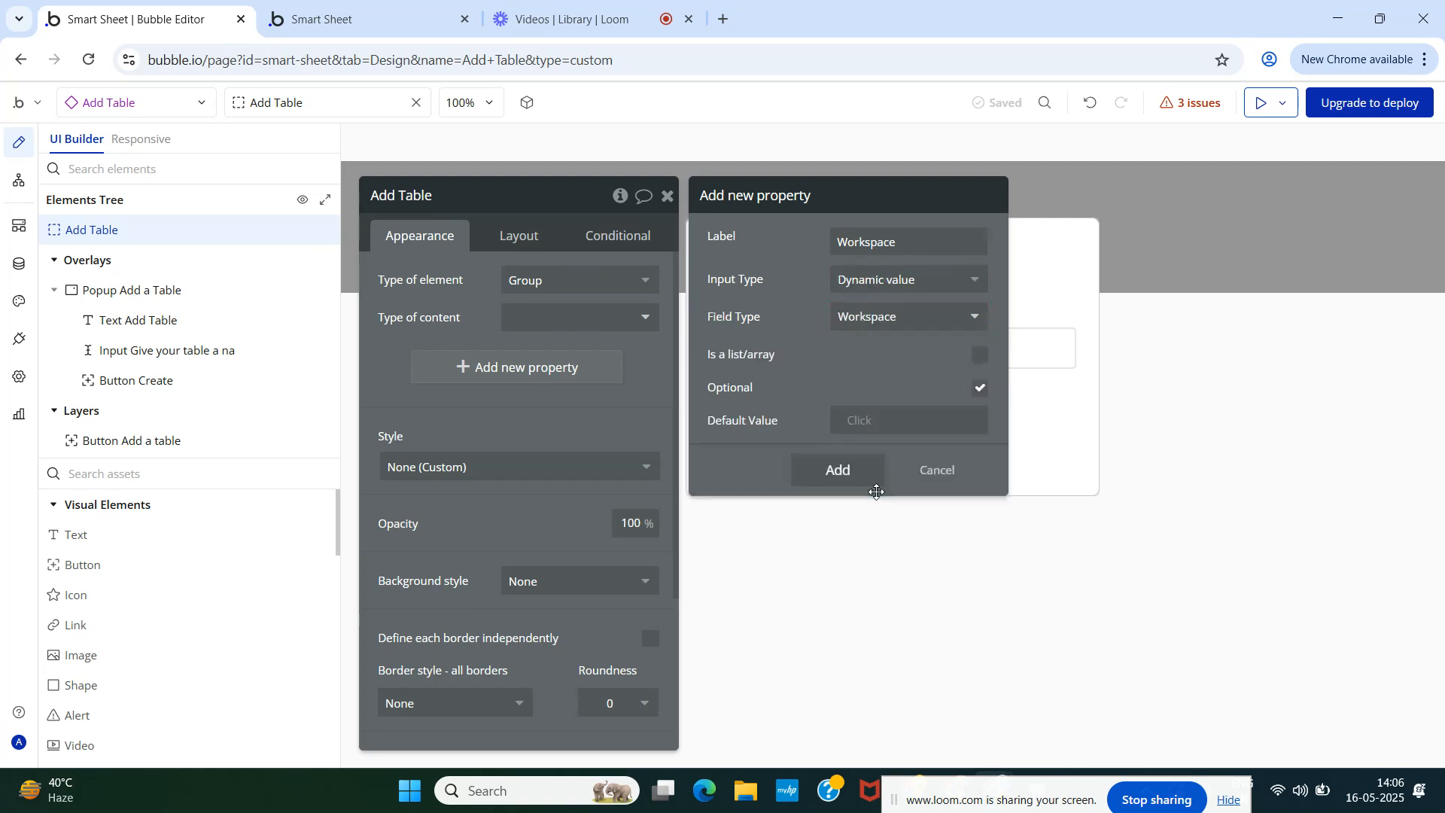
{"action": "left_click", "coordinate": [980, 388]}
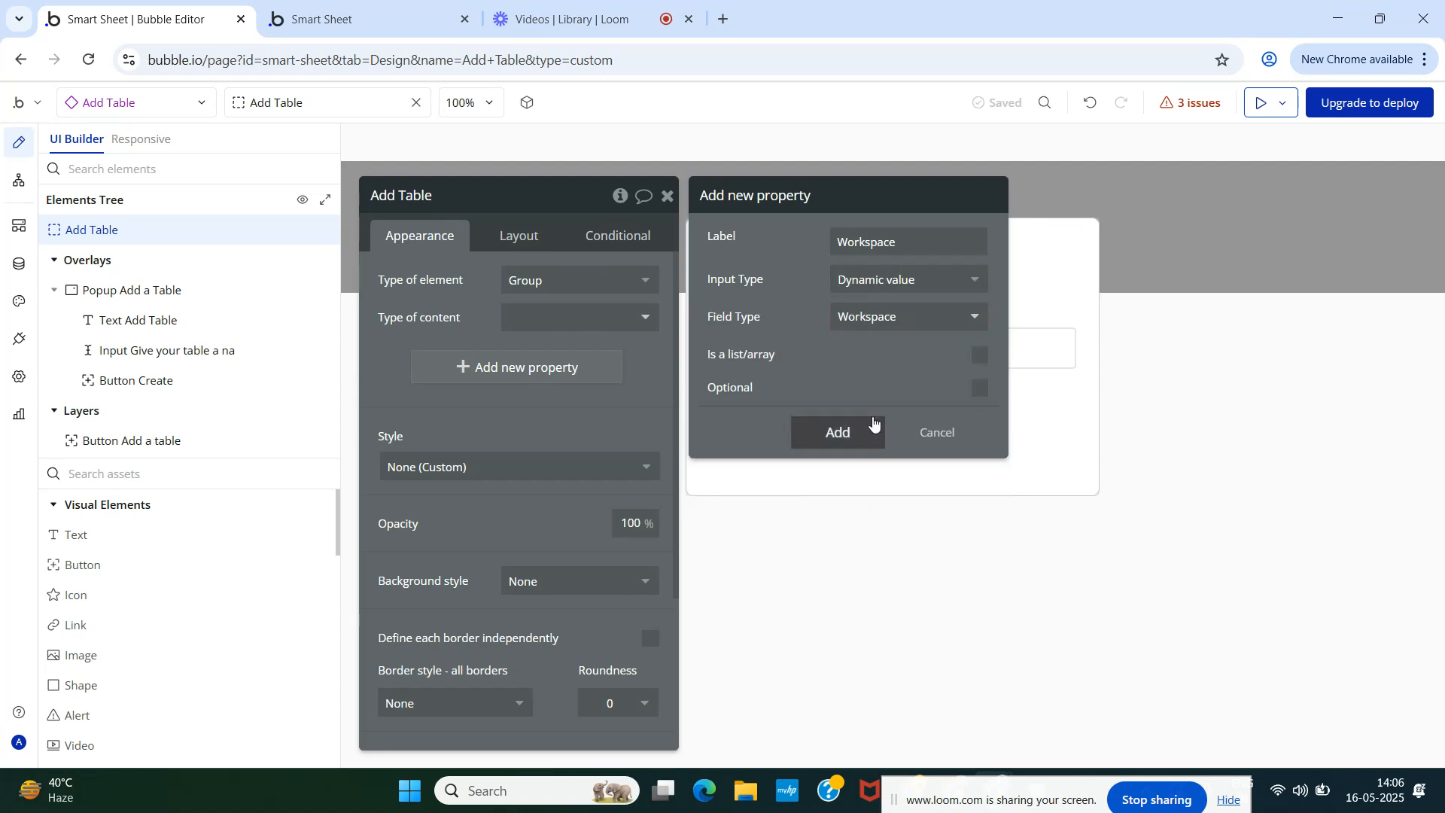
{"action": "left_click", "coordinate": [849, 444]}
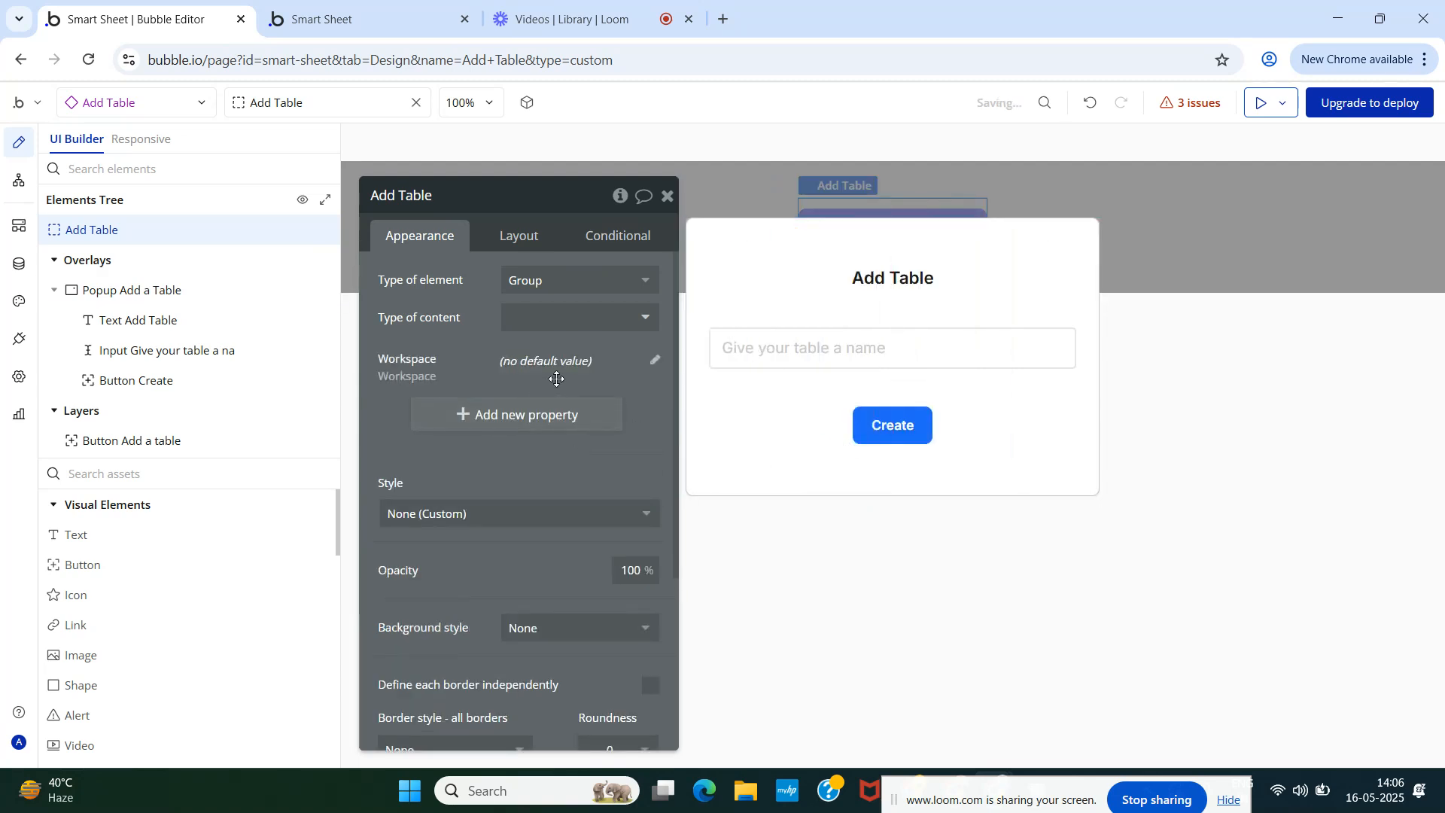
- Set Add Table's type of content to Workspace and delete the Workspace property
{"action": "left_click", "coordinate": [540, 320]}
{"action": "left_click", "coordinate": [560, 496]}
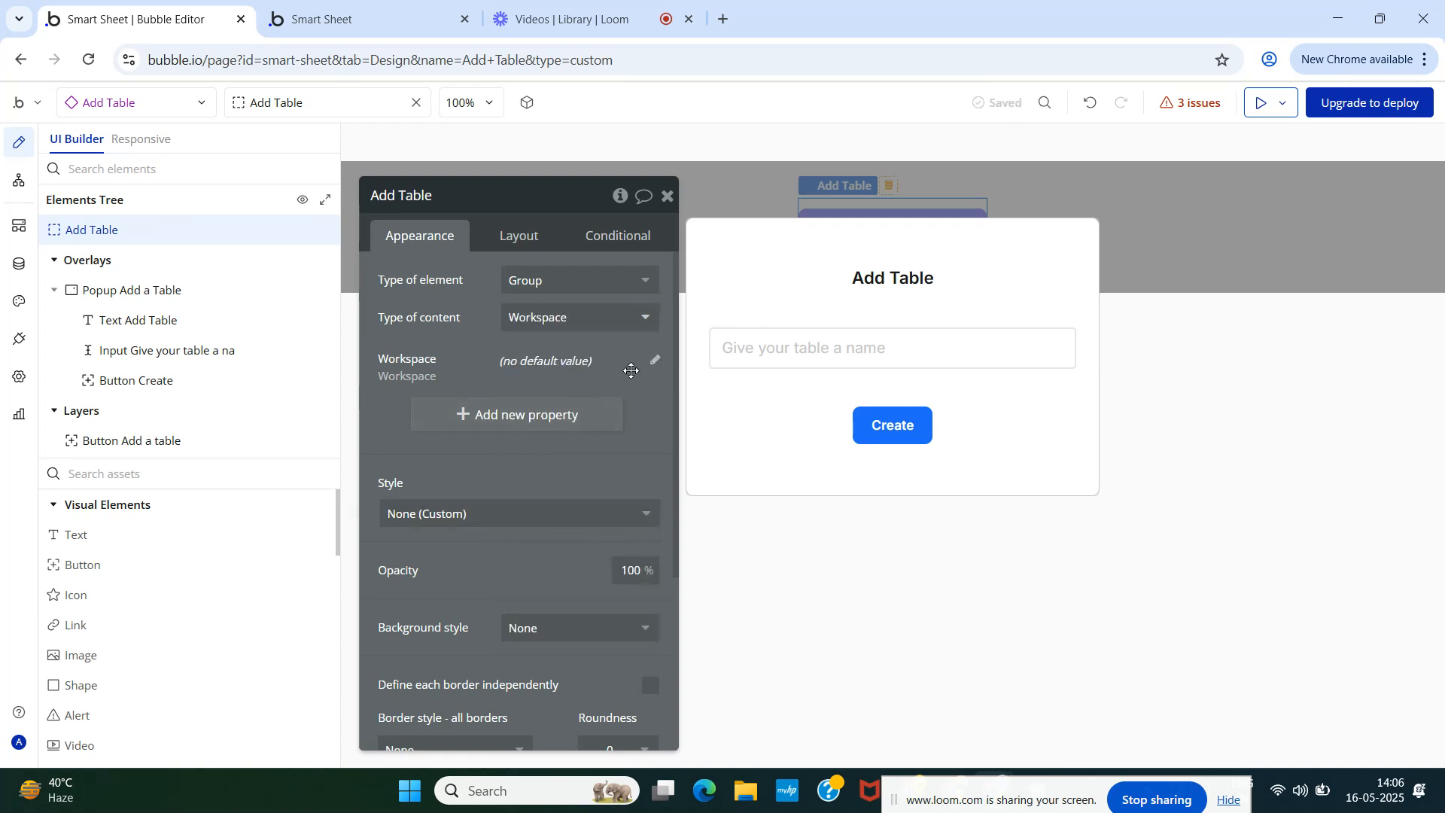
{"action": "left_click", "coordinate": [656, 362]}
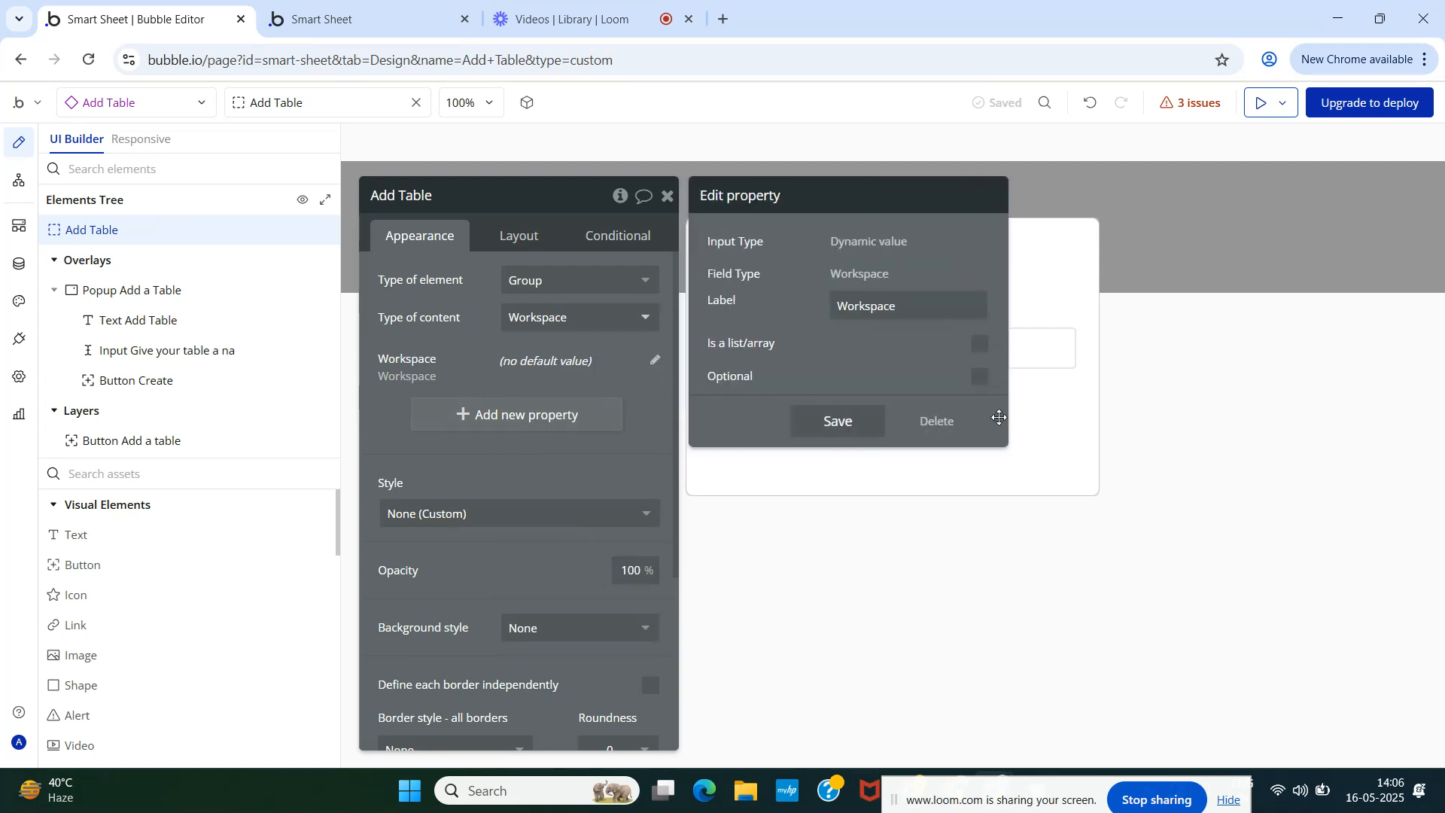
{"action": "left_click", "coordinate": [937, 421]}
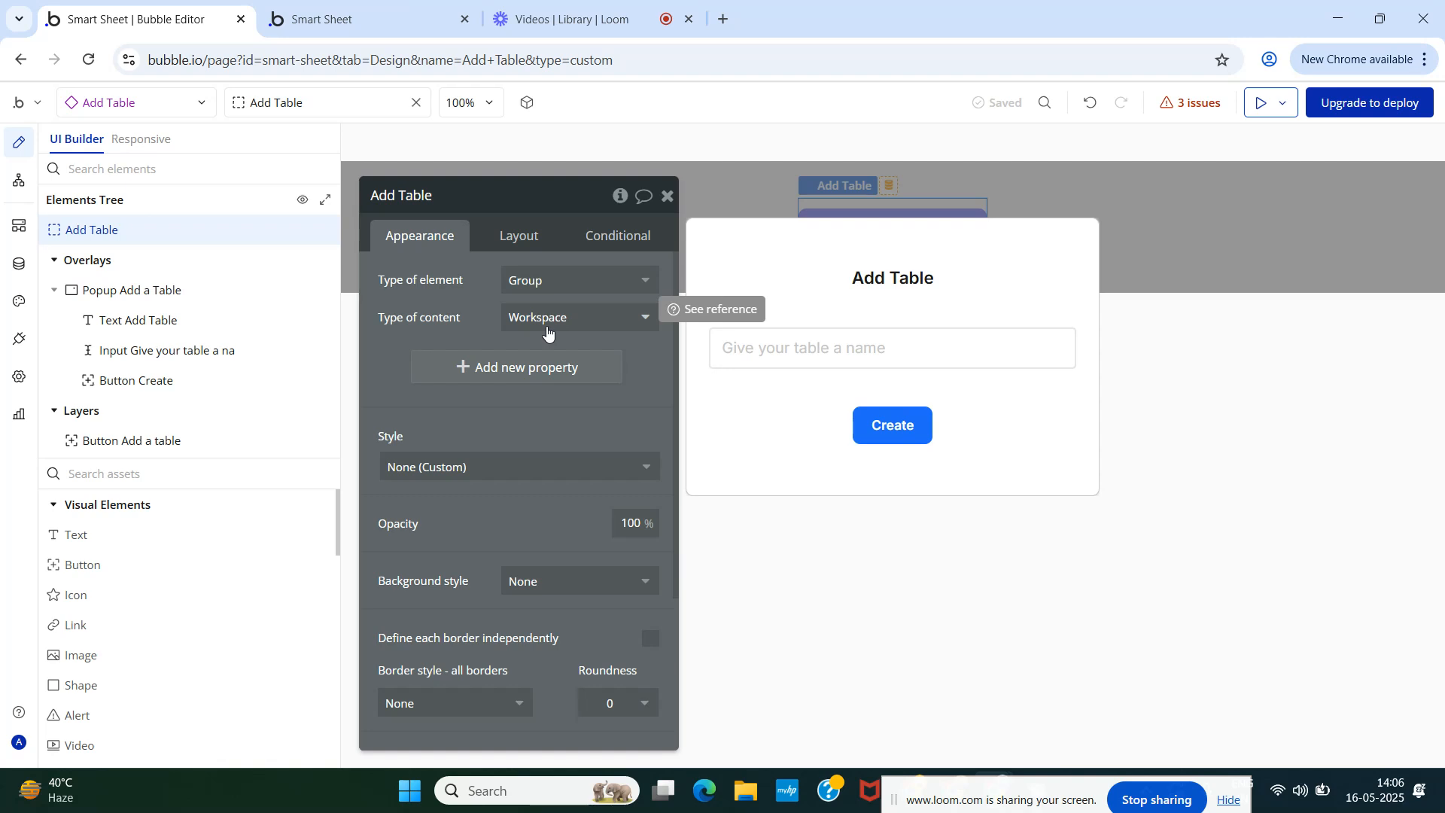
- Set the Create a new Table action's Workspace field to This Button, then return to design
{"action": "left_click", "coordinate": [21, 182]}
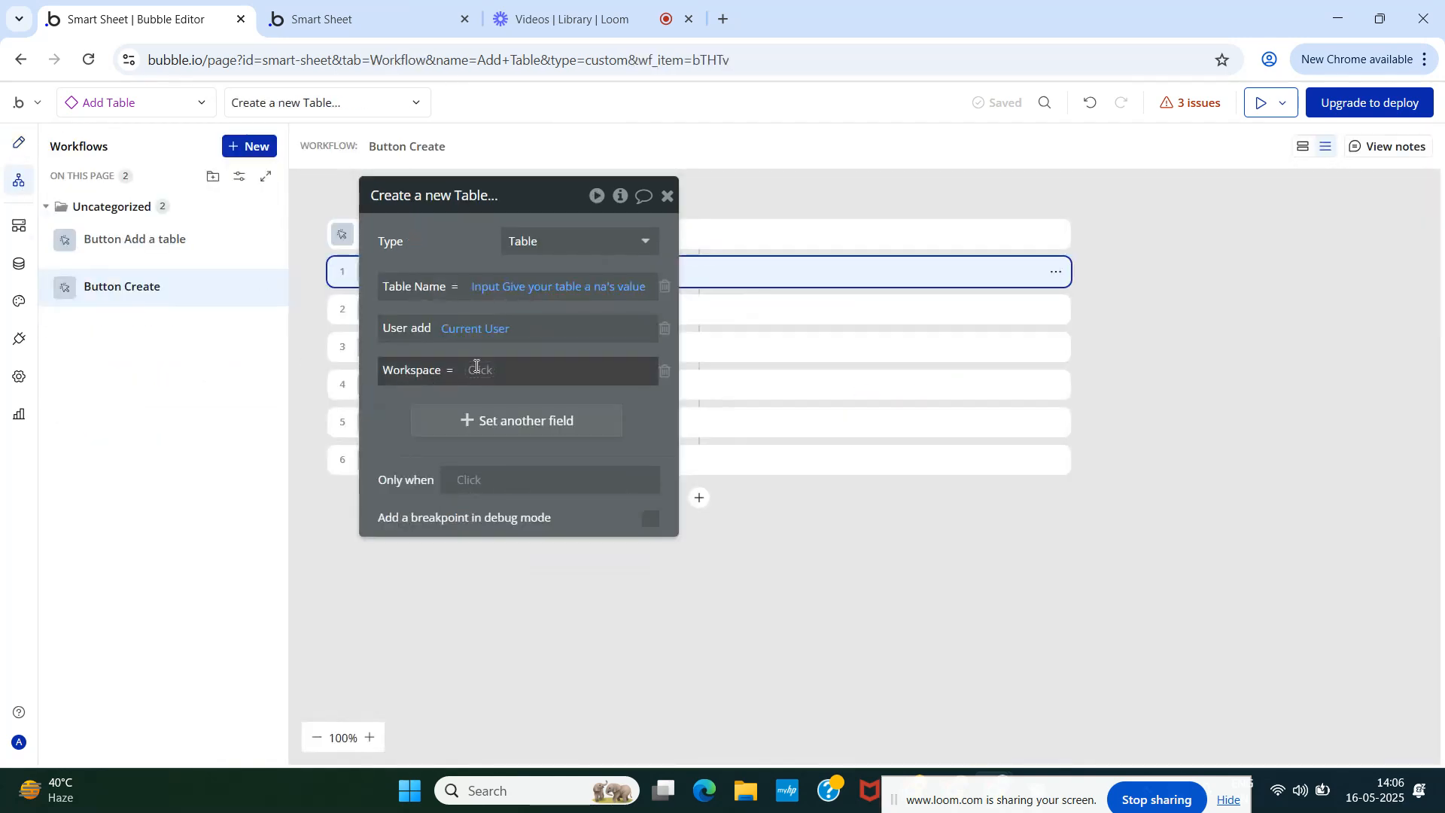
{"action": "left_click", "coordinate": [477, 369]}
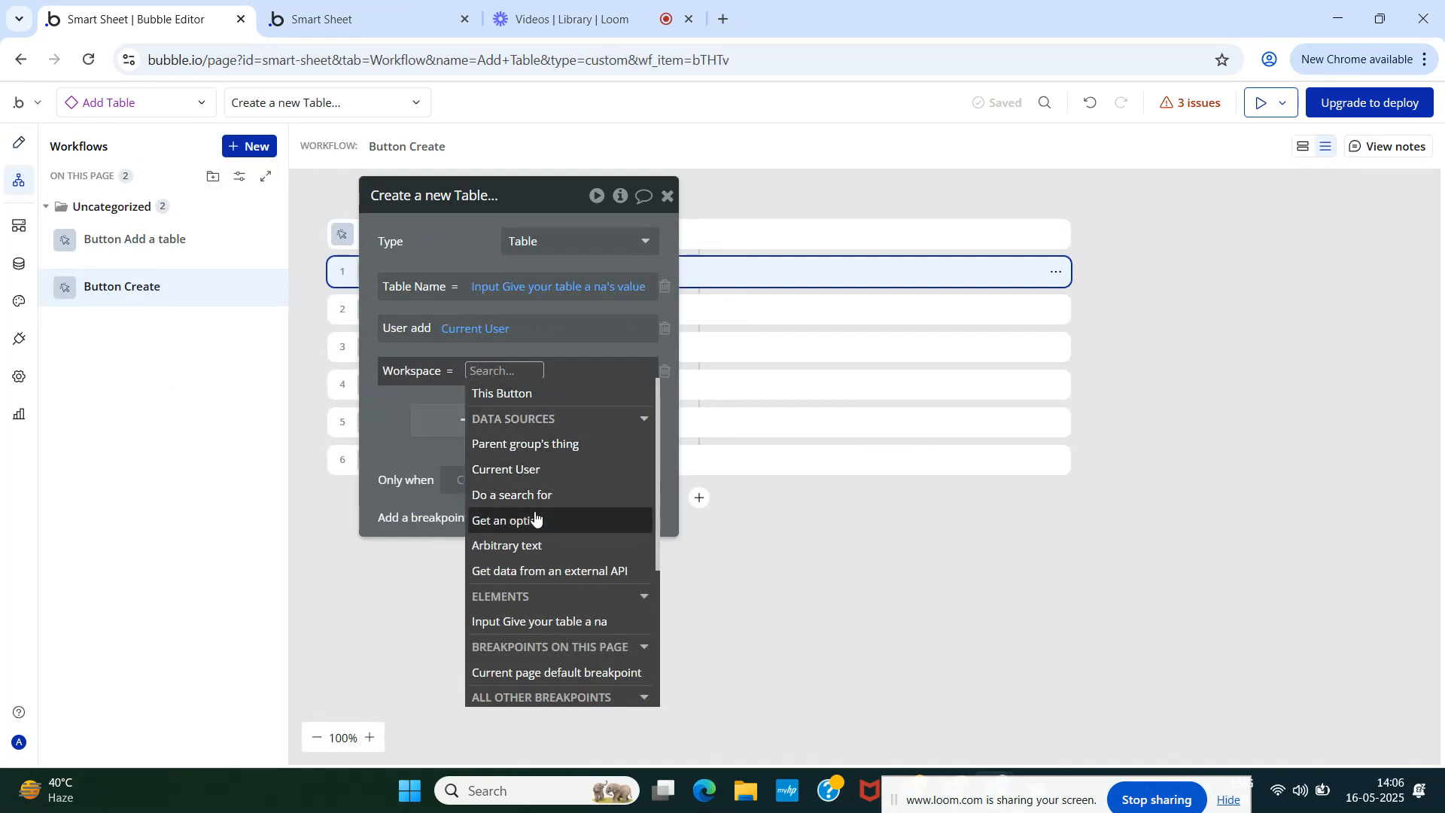
{"action": "left_click", "coordinate": [512, 394]}
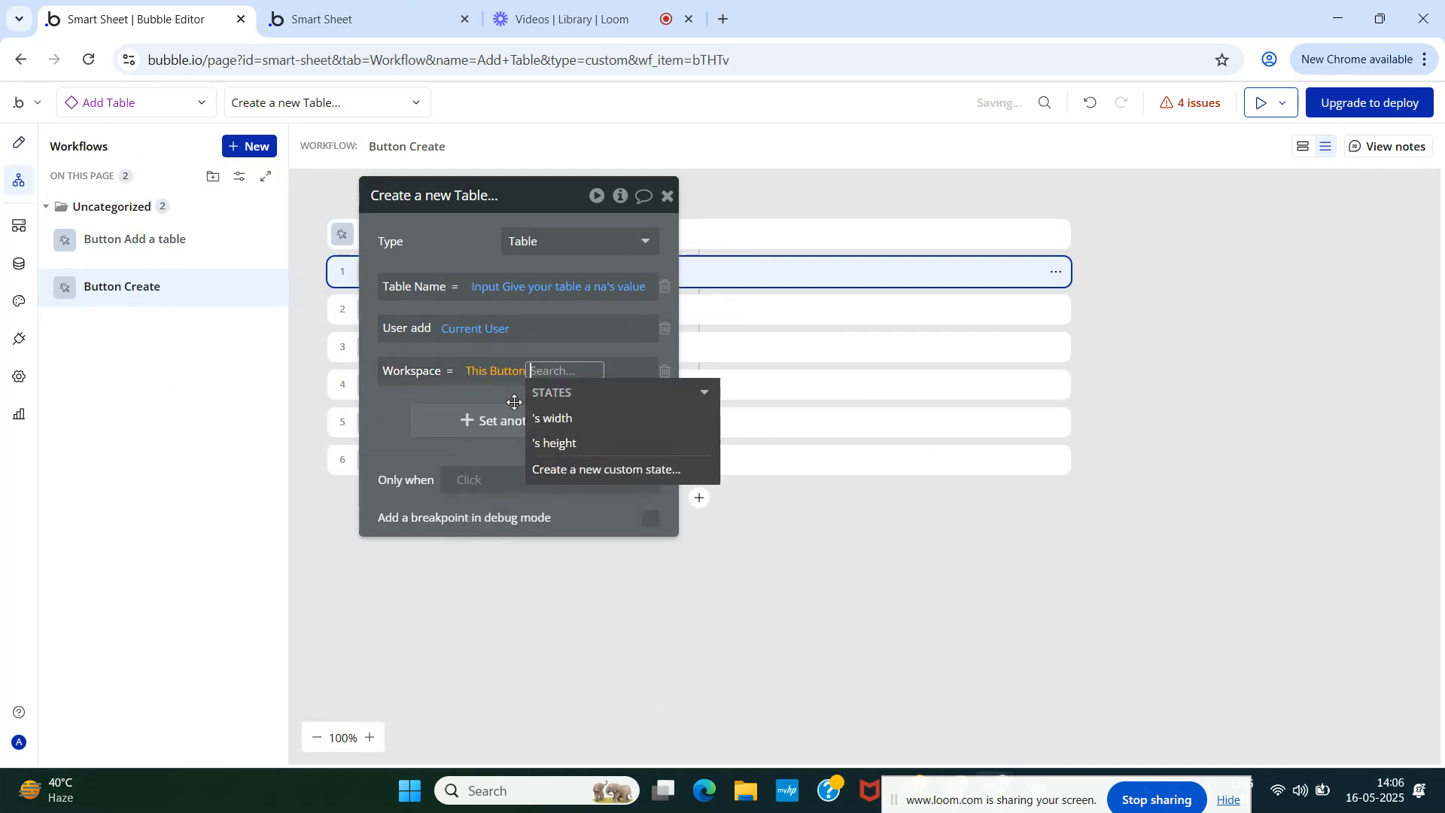
{"action": "left_click", "coordinate": [477, 372]}
{"action": "scroll", "coordinate": [525, 497], "scroll_direction": "down", "scroll_amount": 3}
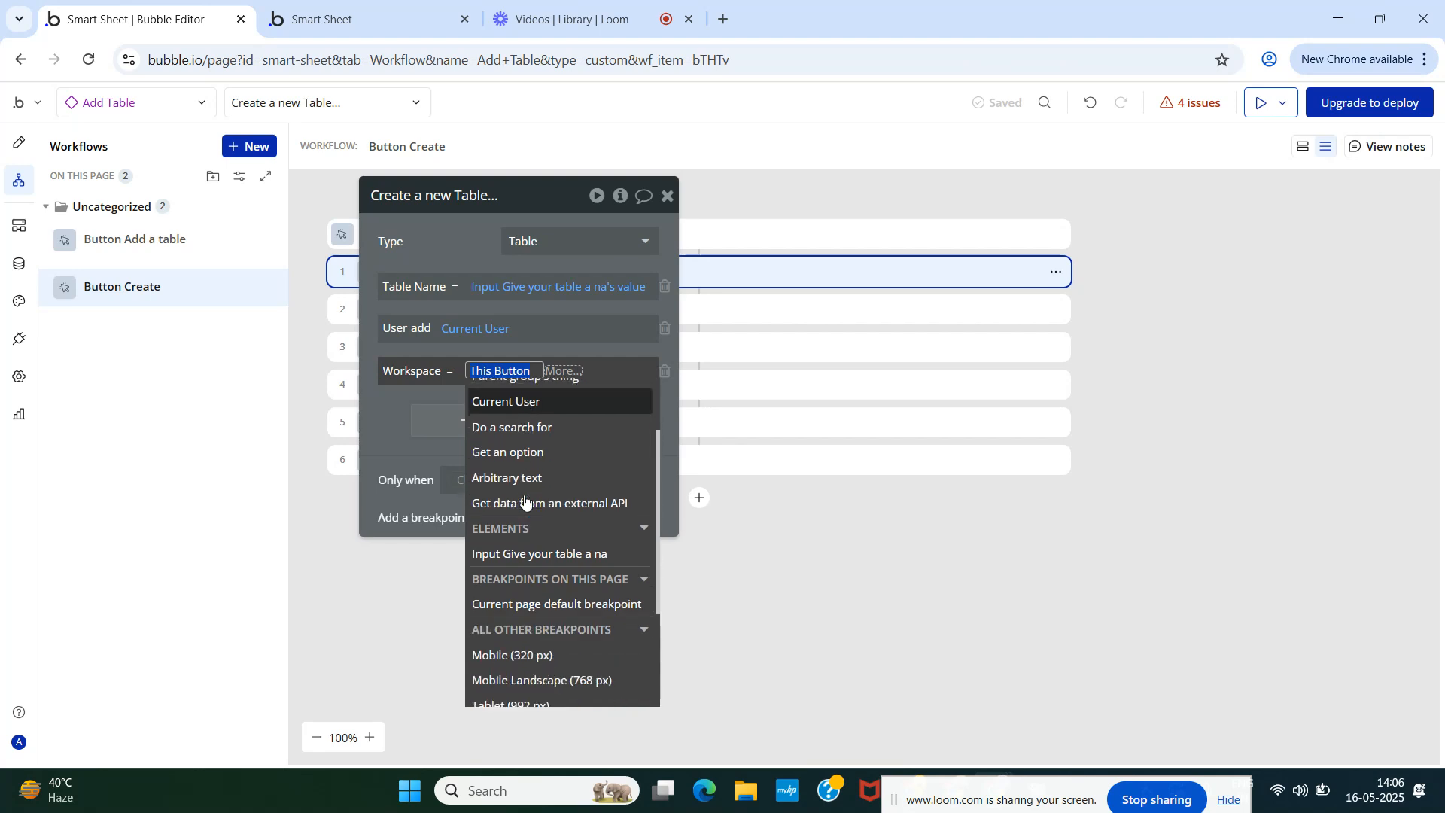
{"action": "scroll", "coordinate": [525, 496], "scroll_direction": "up", "scroll_amount": 3}
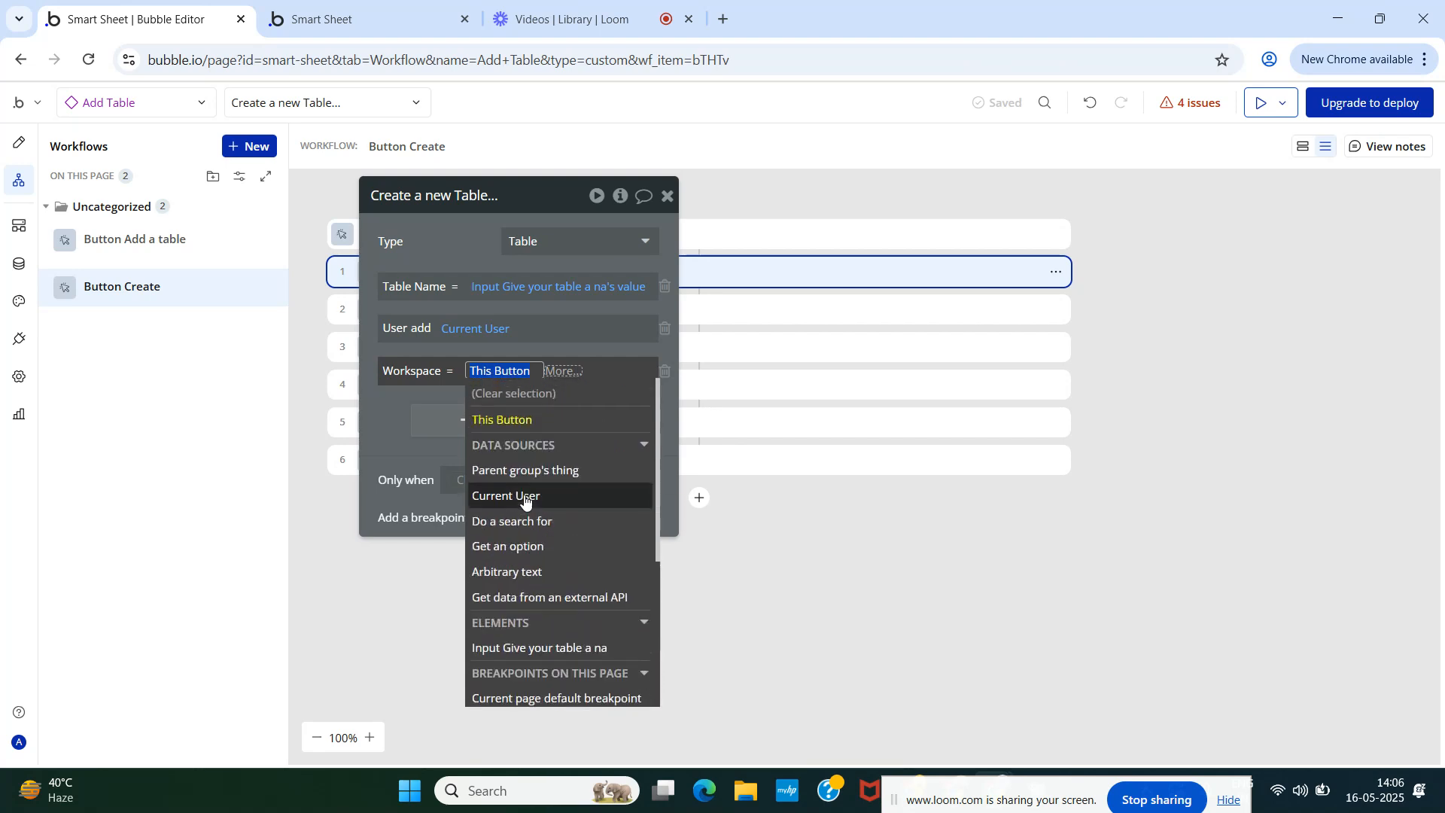
{"action": "left_click", "coordinate": [19, 144]}
- Keep Workspace as content type and add a required dynamic Workspace property labelled Worspace
{"action": "left_click", "coordinate": [631, 322]}
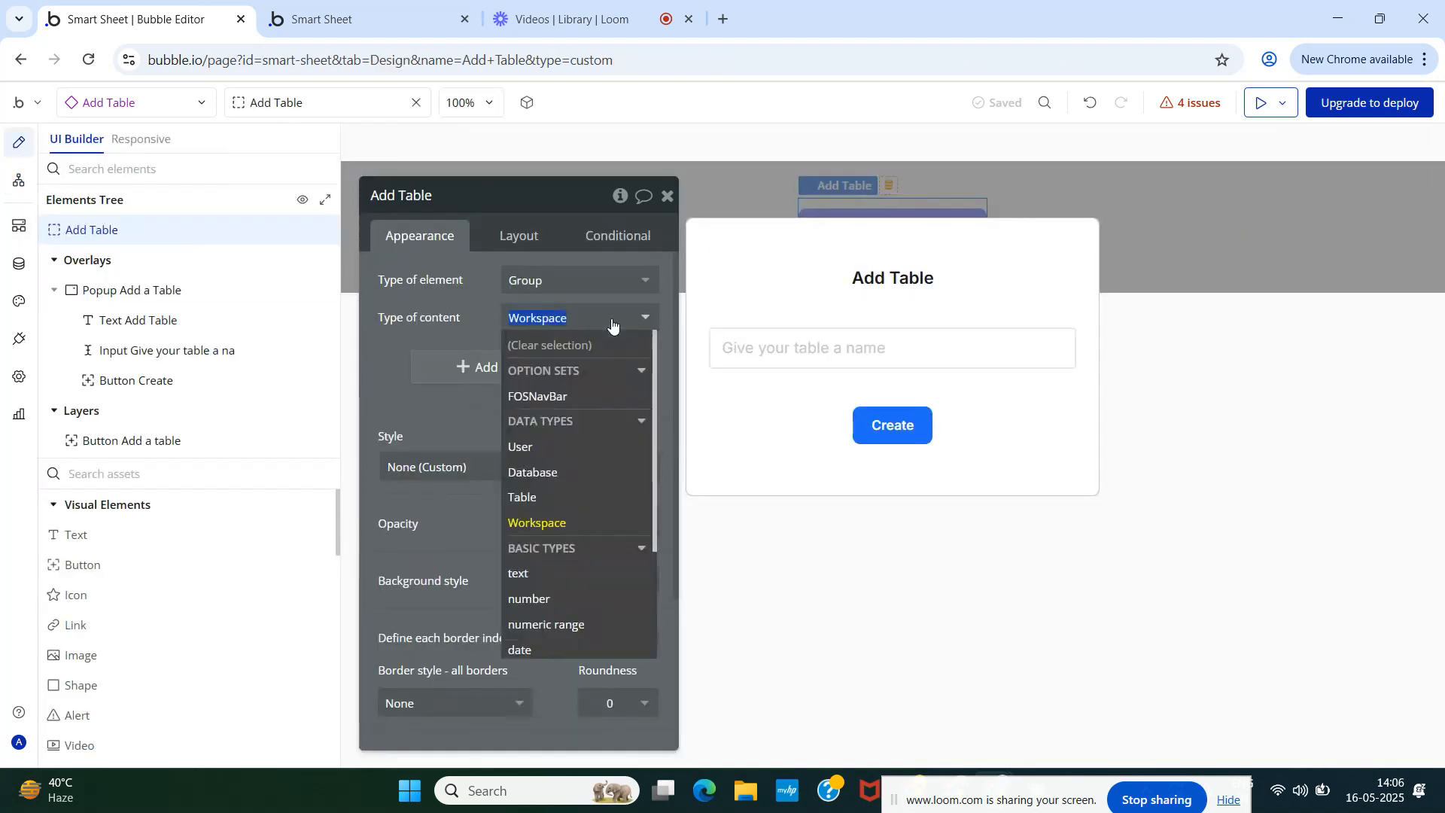
{"action": "left_click", "coordinate": [476, 314]}
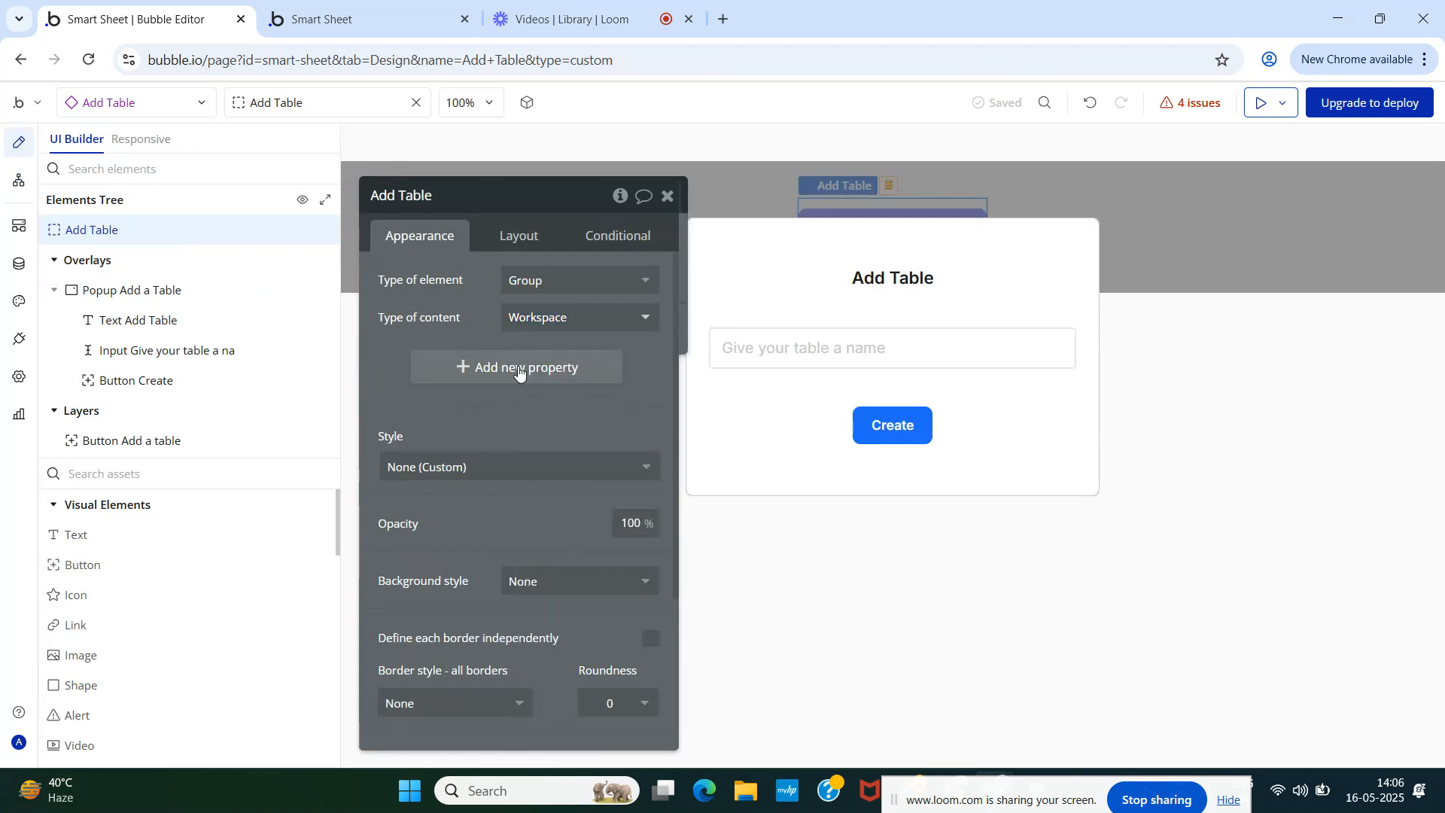
{"action": "left_click", "coordinate": [516, 368]}
{"action": "left_click", "coordinate": [880, 251]}
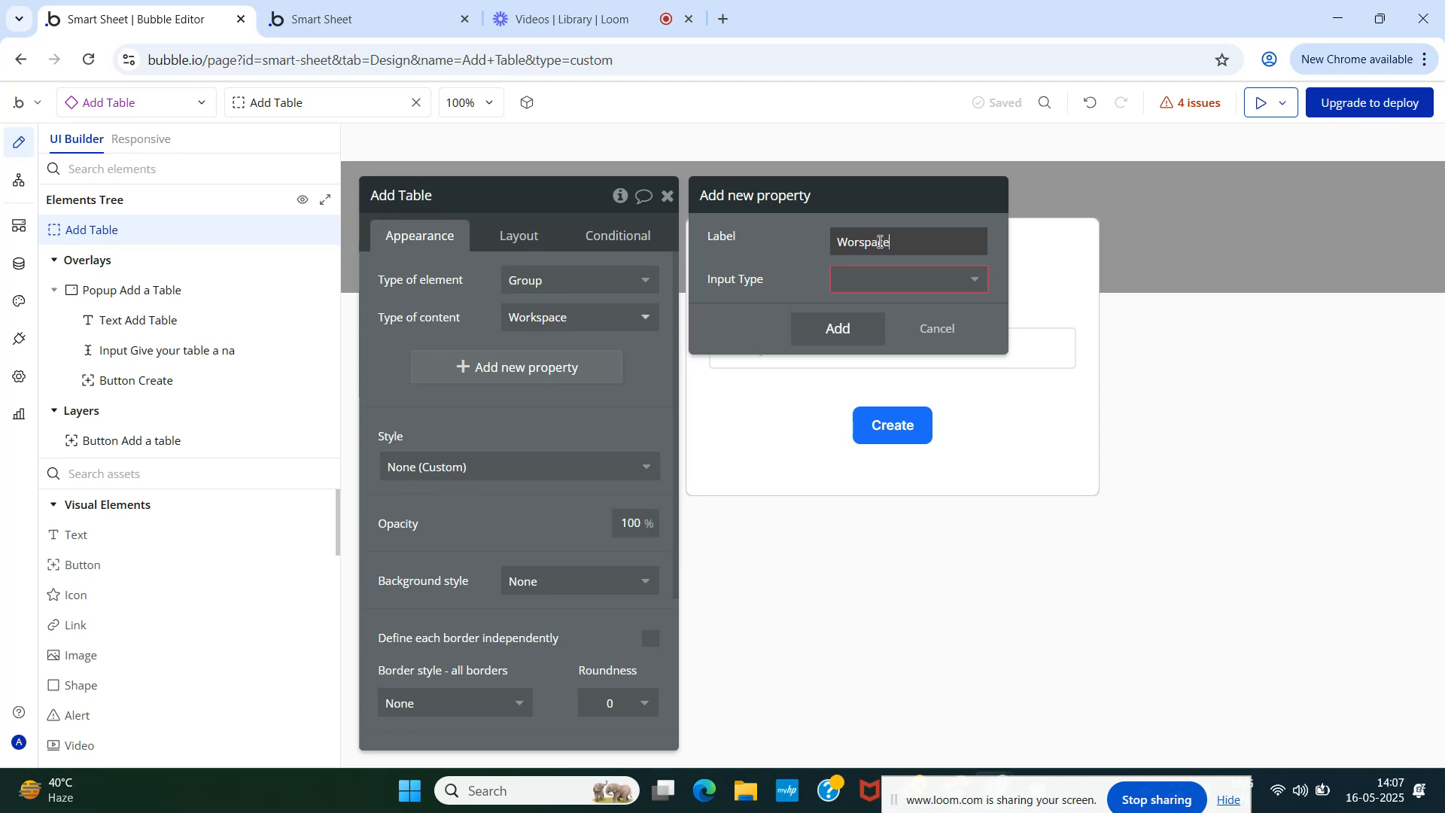
{"action": "left_click", "coordinate": [878, 280]}
{"action": "left_click", "coordinate": [878, 309]}
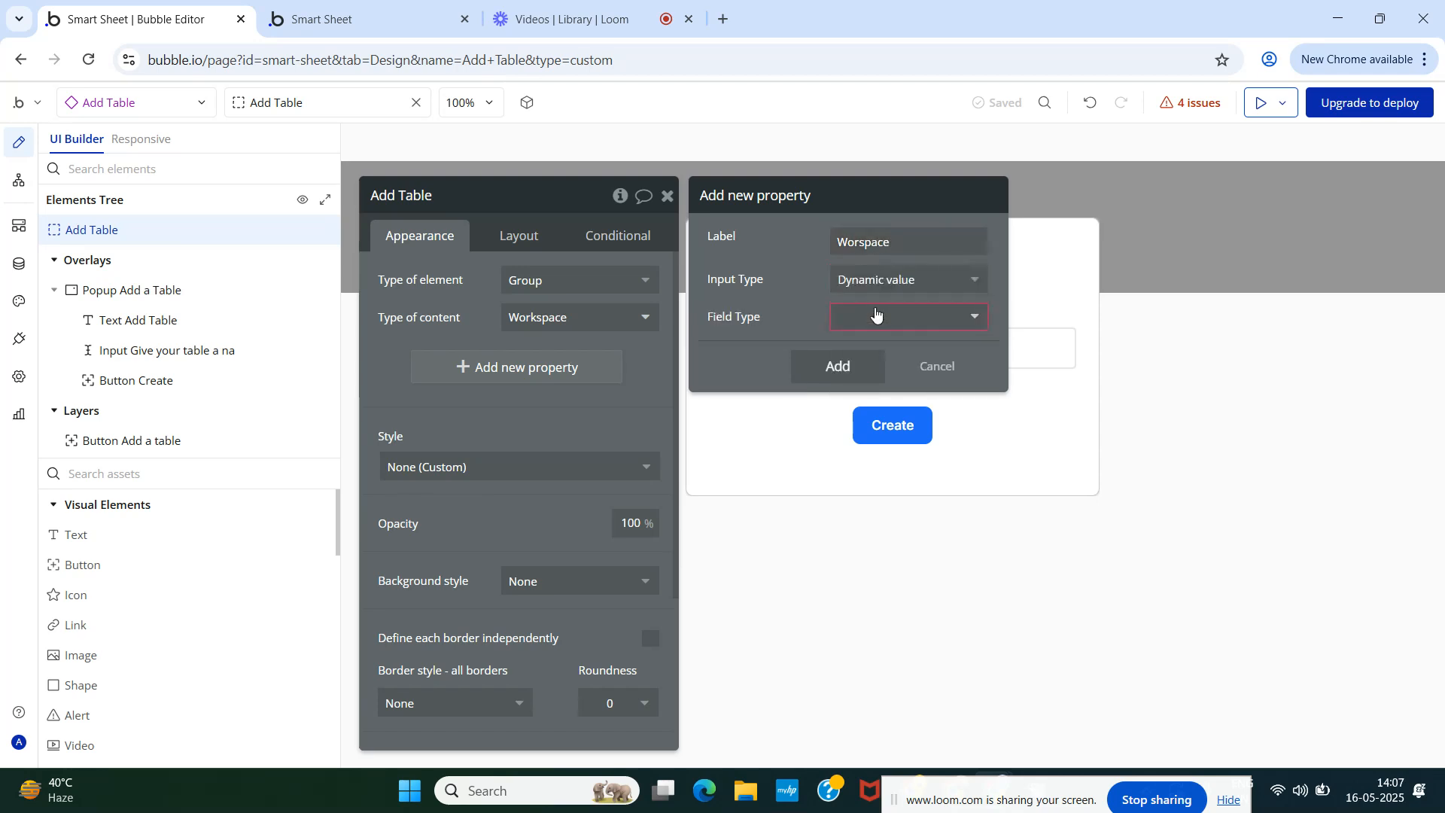
{"action": "left_click", "coordinate": [876, 315]}
{"action": "left_click", "coordinate": [877, 494]}
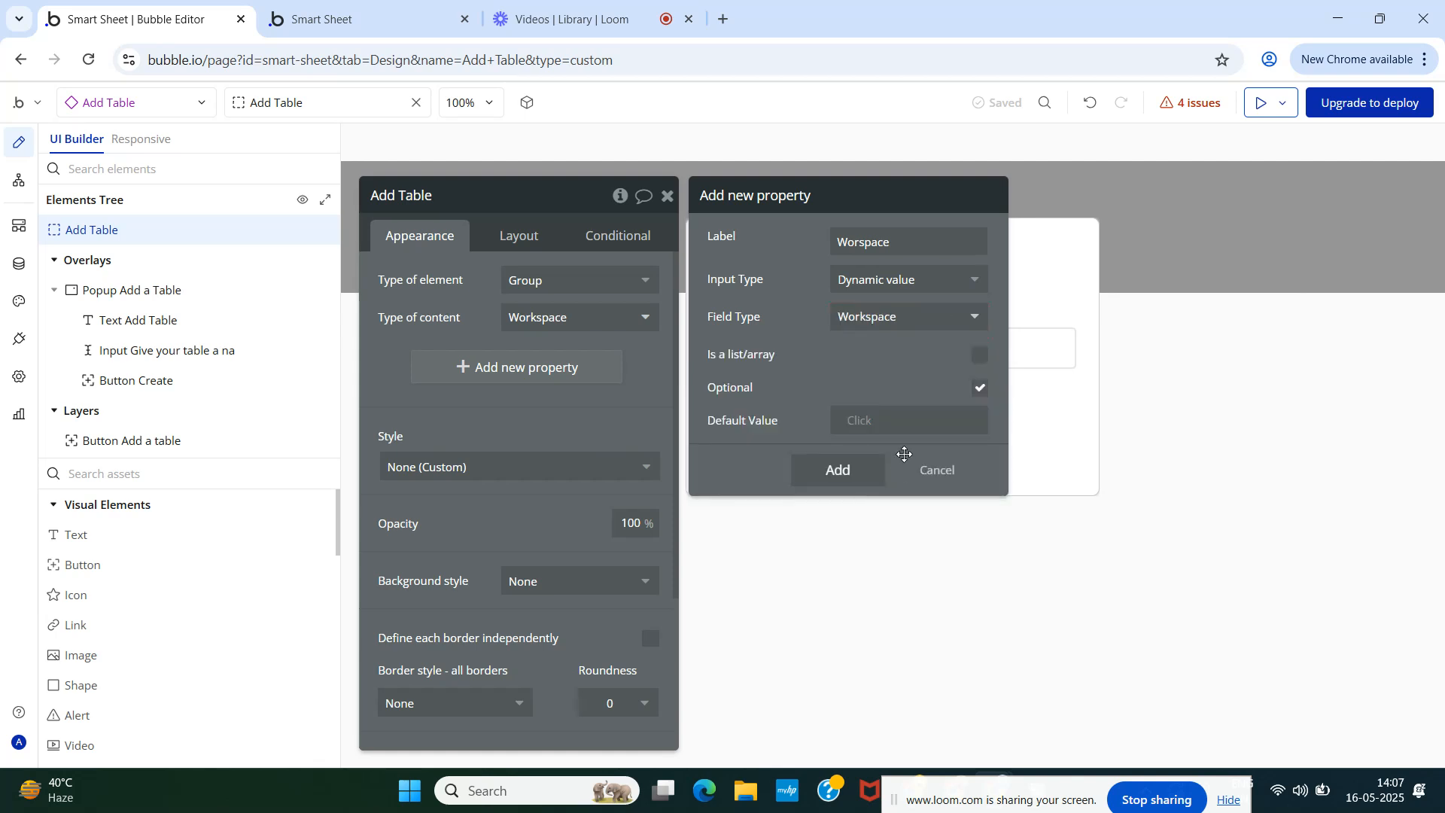
{"action": "left_click", "coordinate": [979, 388]}
{"action": "left_click", "coordinate": [830, 430]}
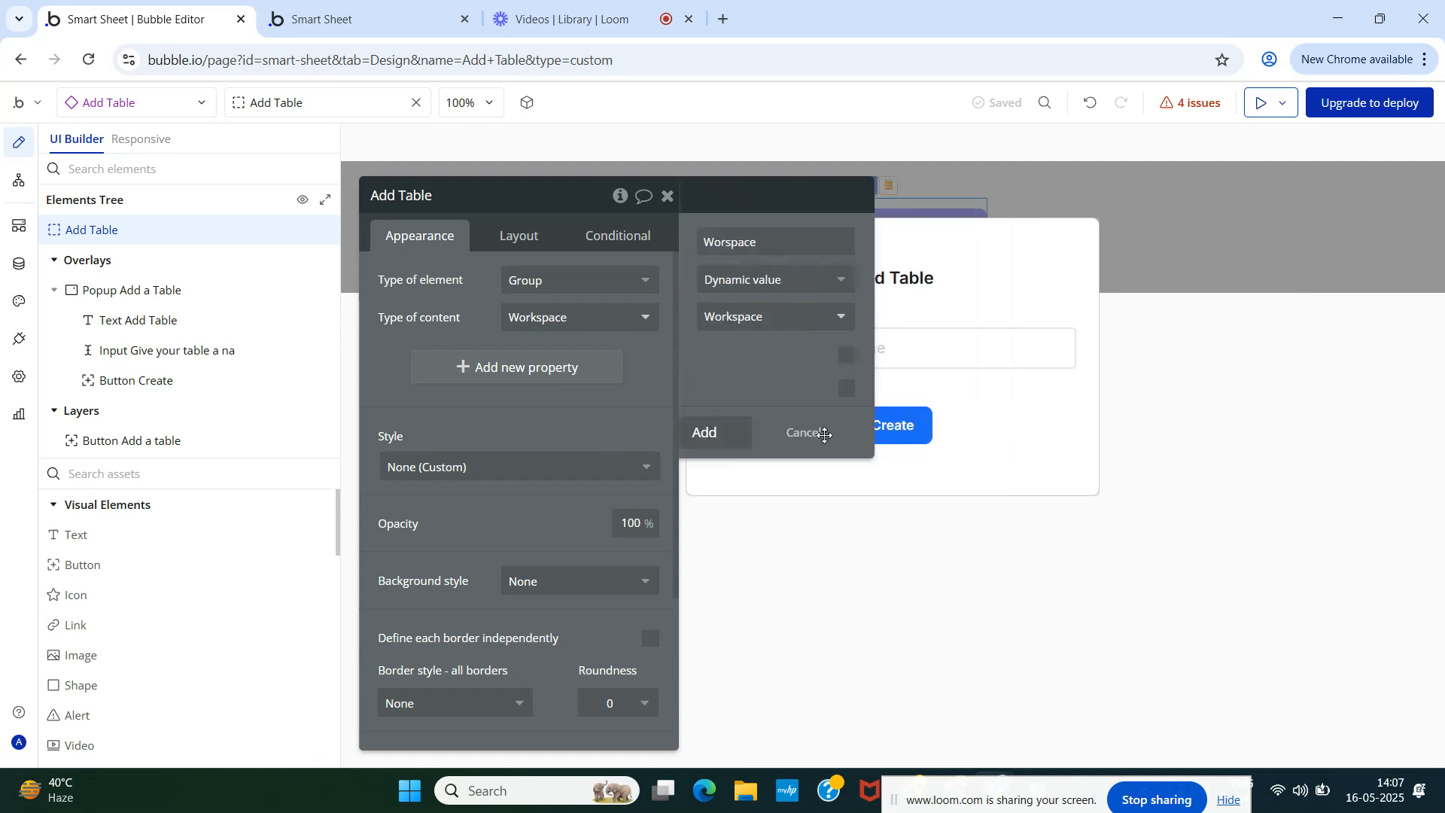
{"action": "left_click", "coordinate": [667, 195]}
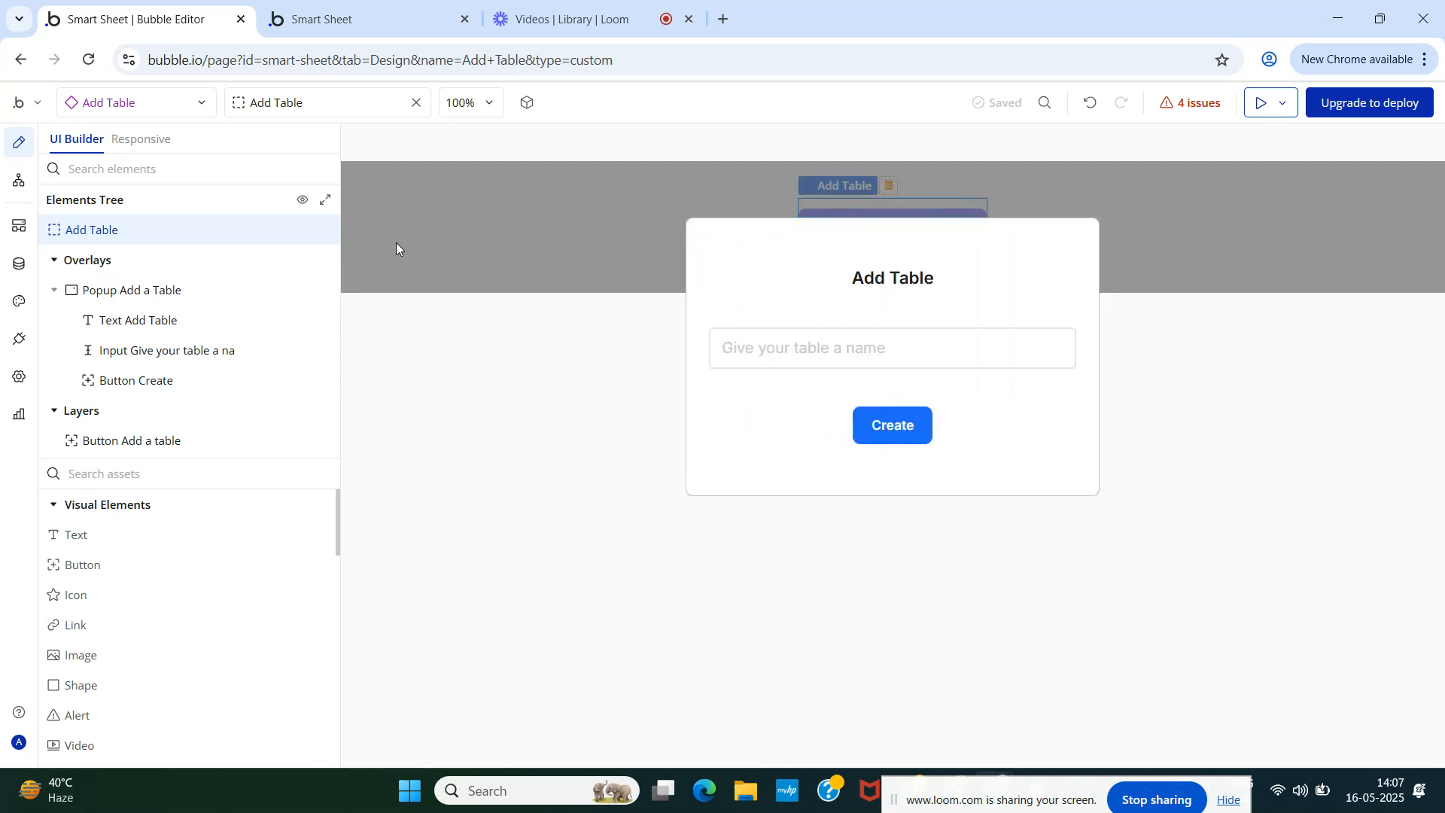
- Keep This Button as the Workspace value in the Create button's workflow
{"action": "left_click", "coordinate": [17, 189]}
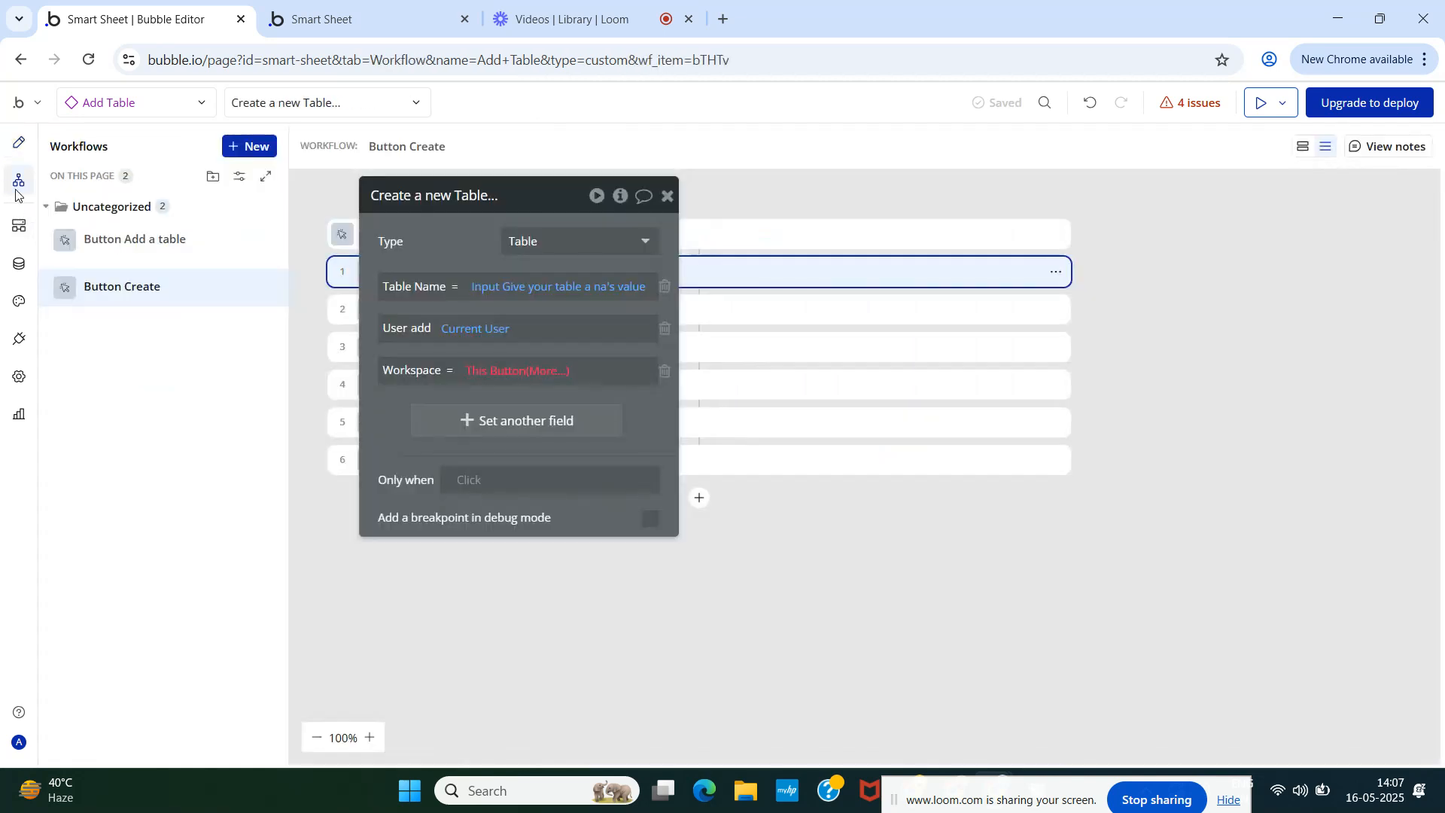
{"action": "left_click", "coordinate": [496, 372]}
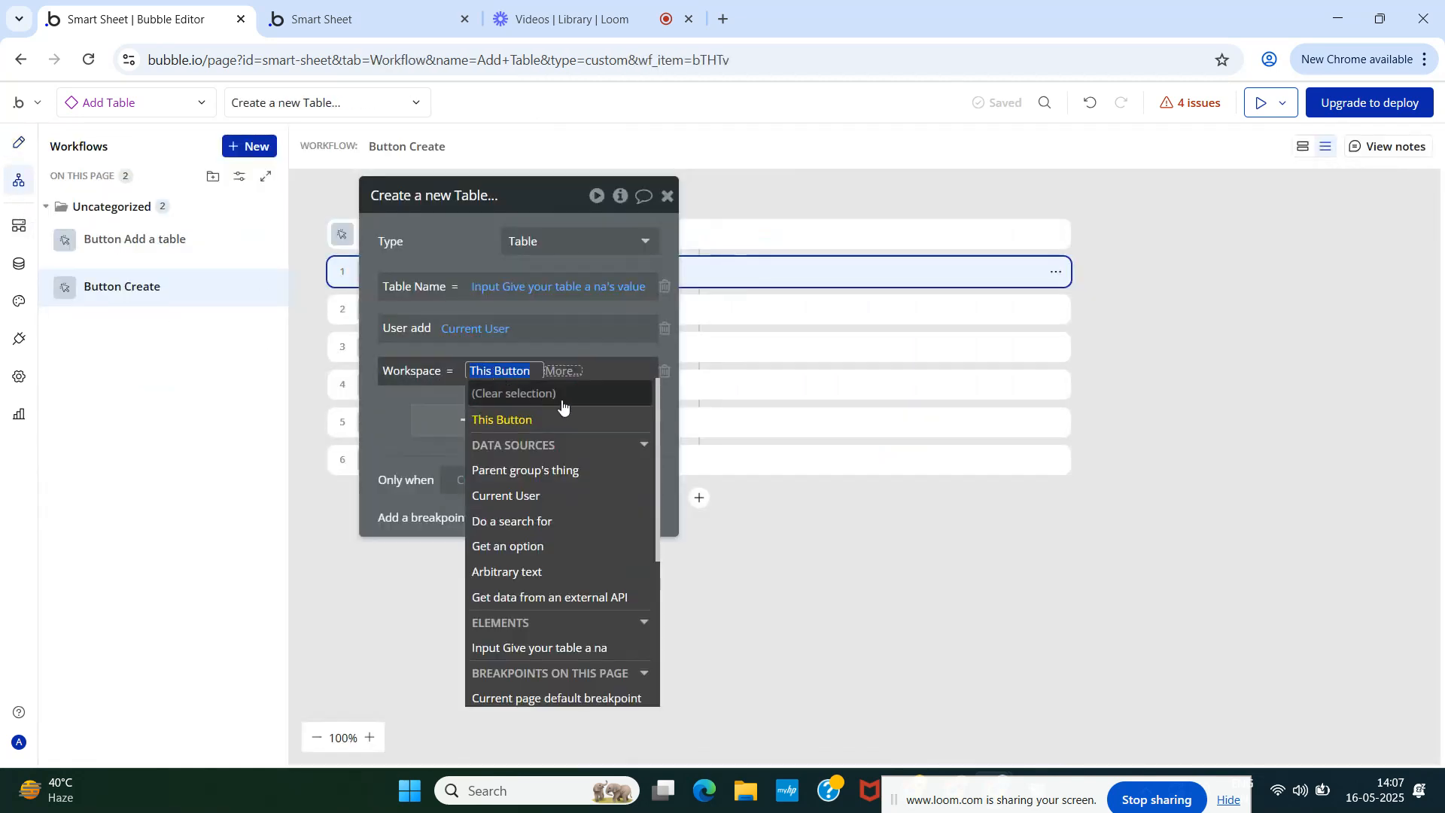
{"action": "left_click", "coordinate": [508, 419]}
- Search the Workspace choices for 'ad' and 'ta', leaving This Button selected
{"action": "left_click", "coordinate": [489, 371]}
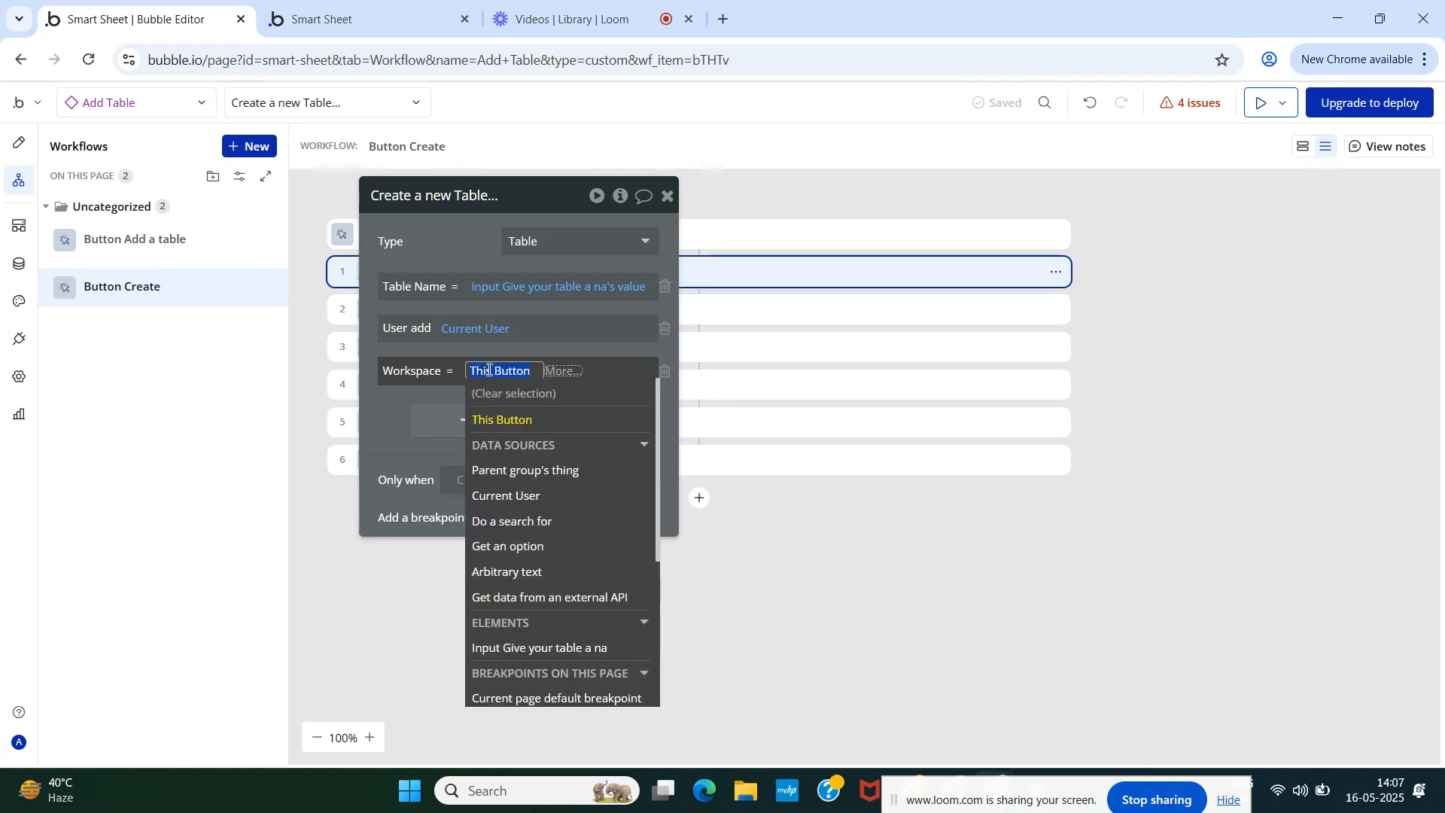
{"action": "type", "text": "ad"}
{"action": "key", "text": "BackSpace"}
{"action": "key", "text": "BackSpace"}
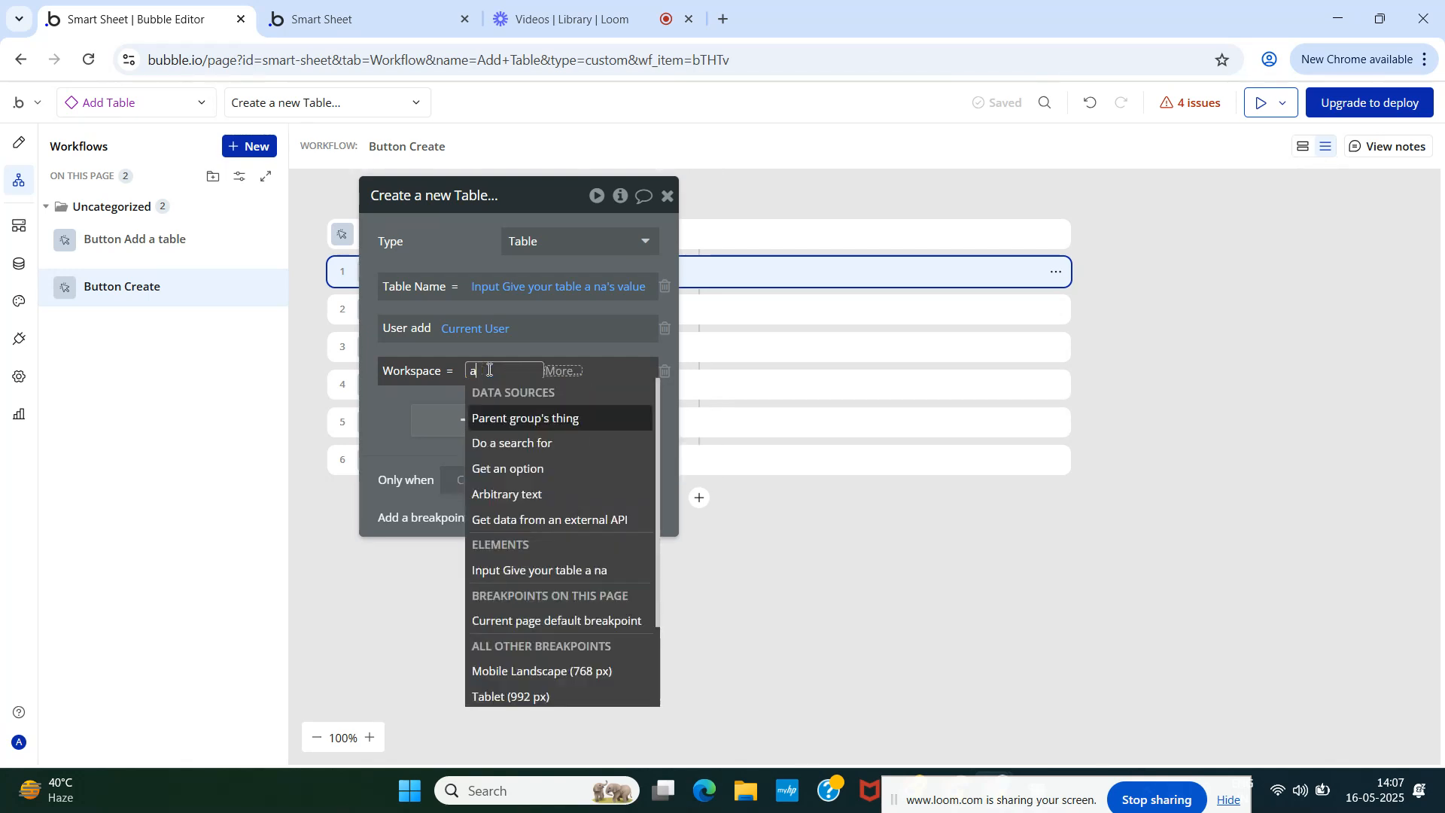
{"action": "type", "text": "ta"}
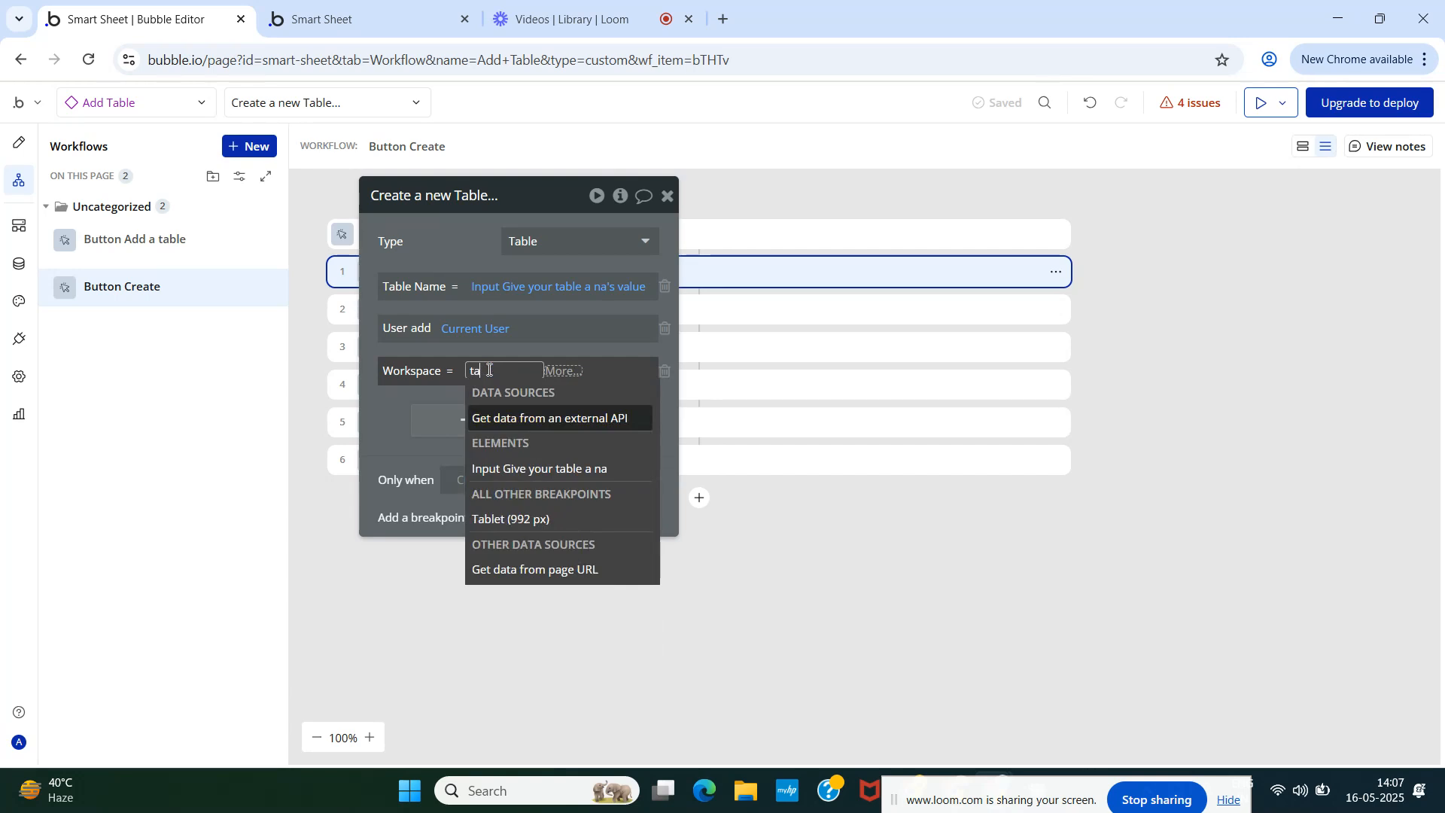
{"action": "key", "text": "BackSpace"}
{"action": "key", "text": "BackSpace"}
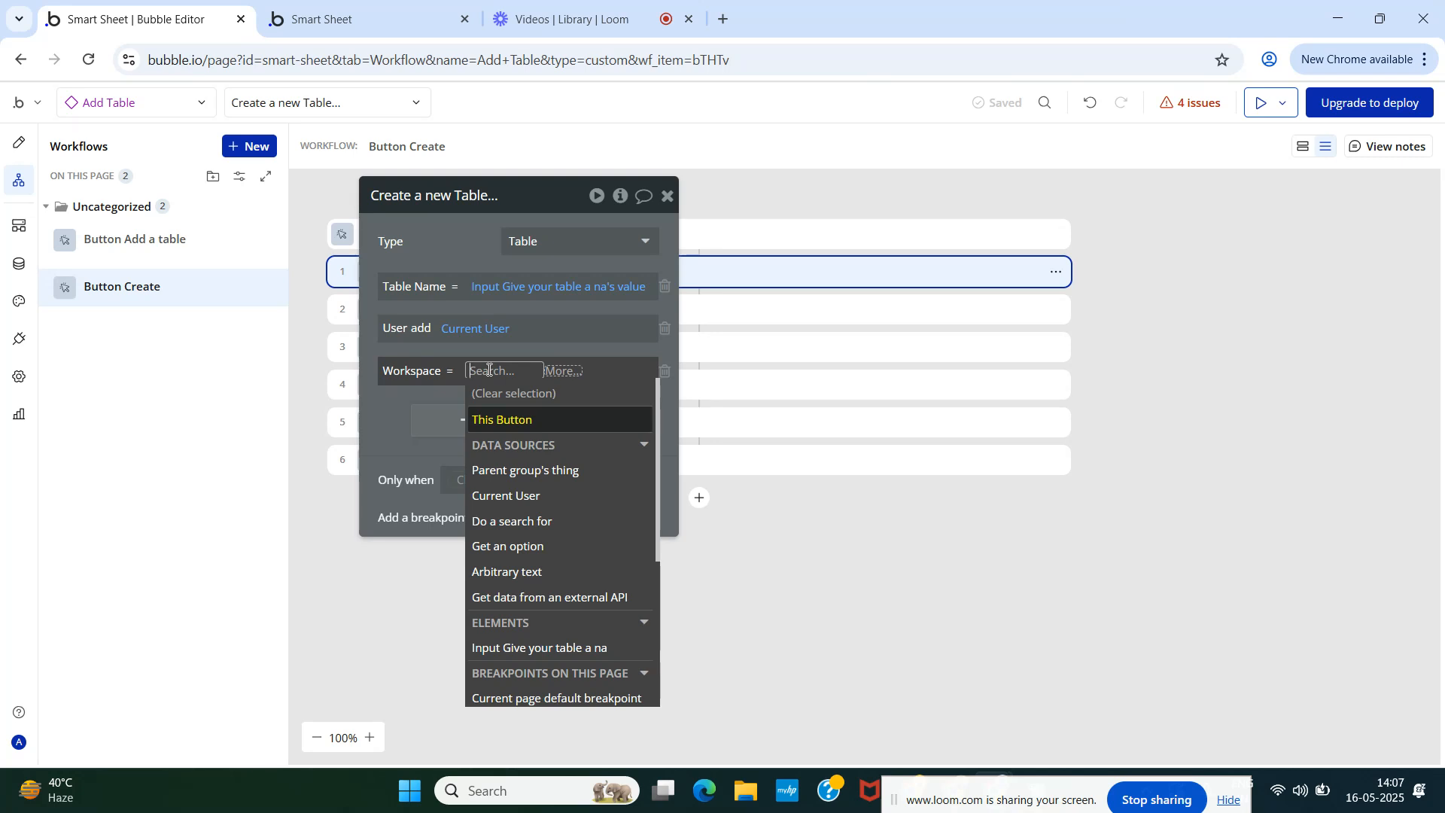
{"action": "scroll", "coordinate": [527, 565], "scroll_direction": "down", "scroll_amount": 3}
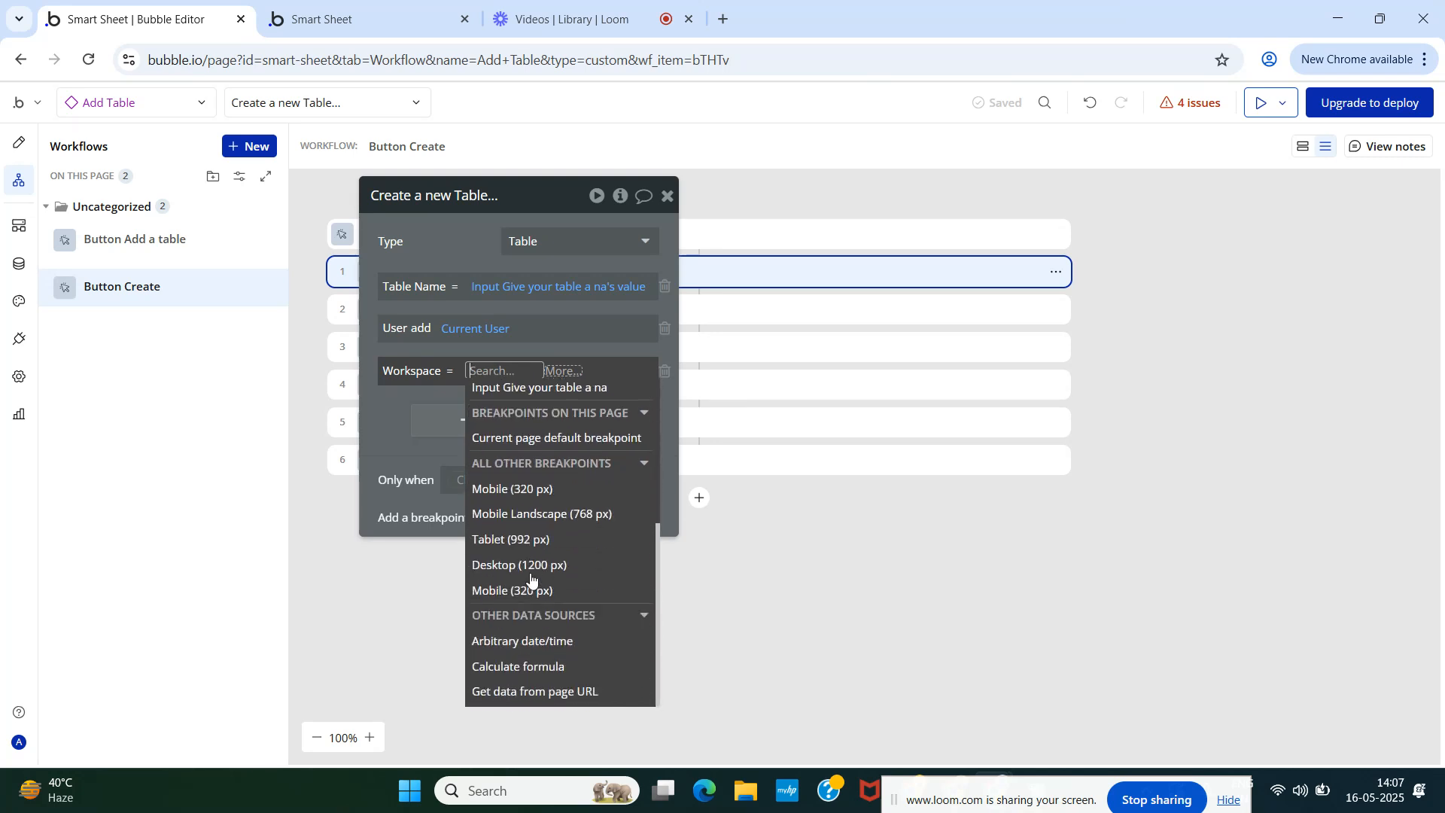
{"action": "scroll", "coordinate": [530, 581], "scroll_direction": "up", "scroll_amount": 4}
{"action": "scroll", "coordinate": [531, 581], "scroll_direction": "down", "scroll_amount": 4}
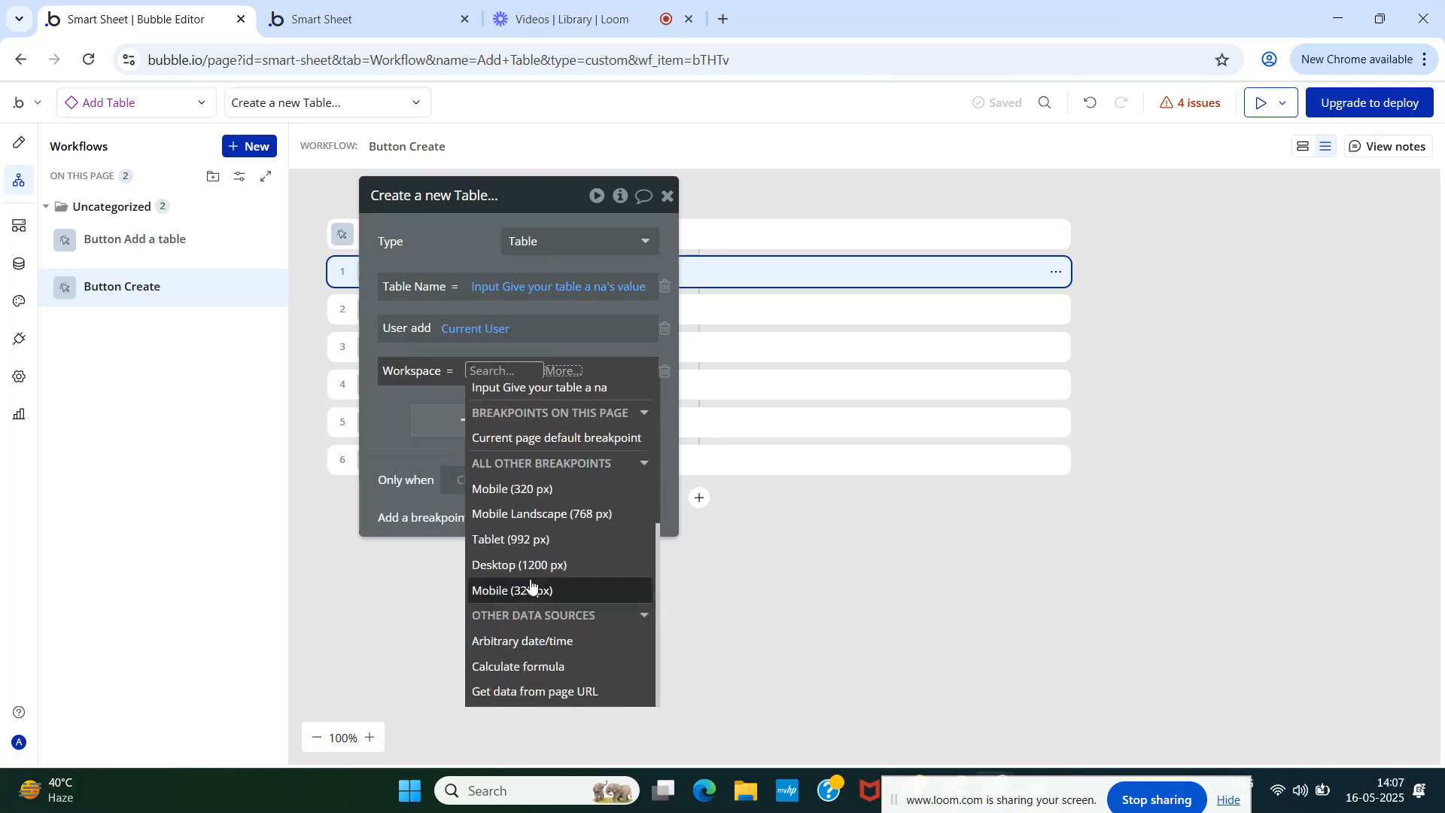
{"action": "scroll", "coordinate": [531, 581], "scroll_direction": "up", "scroll_amount": 4}
{"action": "scroll", "coordinate": [531, 582], "scroll_direction": "down", "scroll_amount": 4}
{"action": "scroll", "coordinate": [531, 586], "scroll_direction": "up", "scroll_amount": 4}
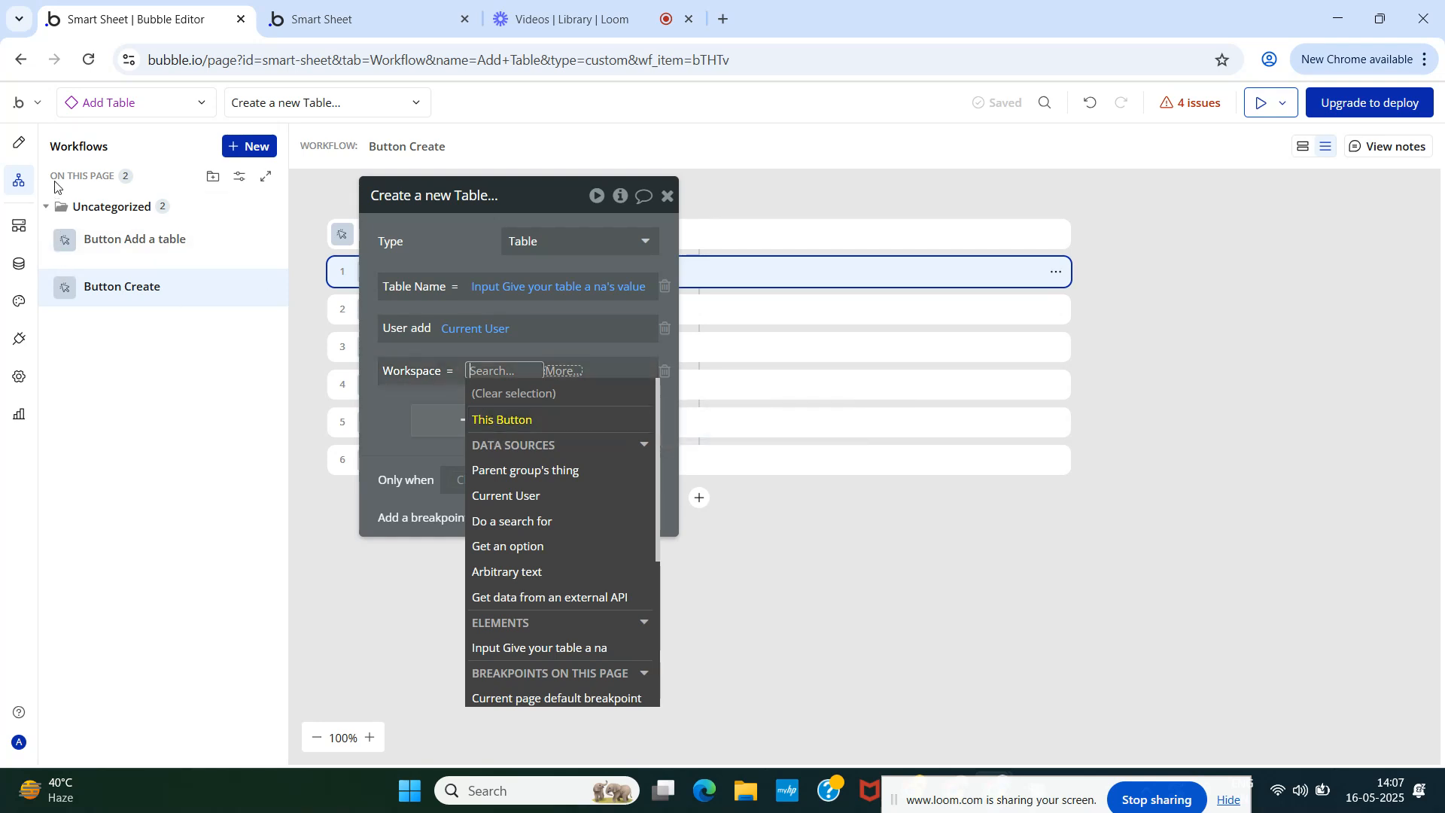
- Recheck the Workspace choices with an 'Add' search, then return to the page design
{"action": "left_click", "coordinate": [21, 143]}
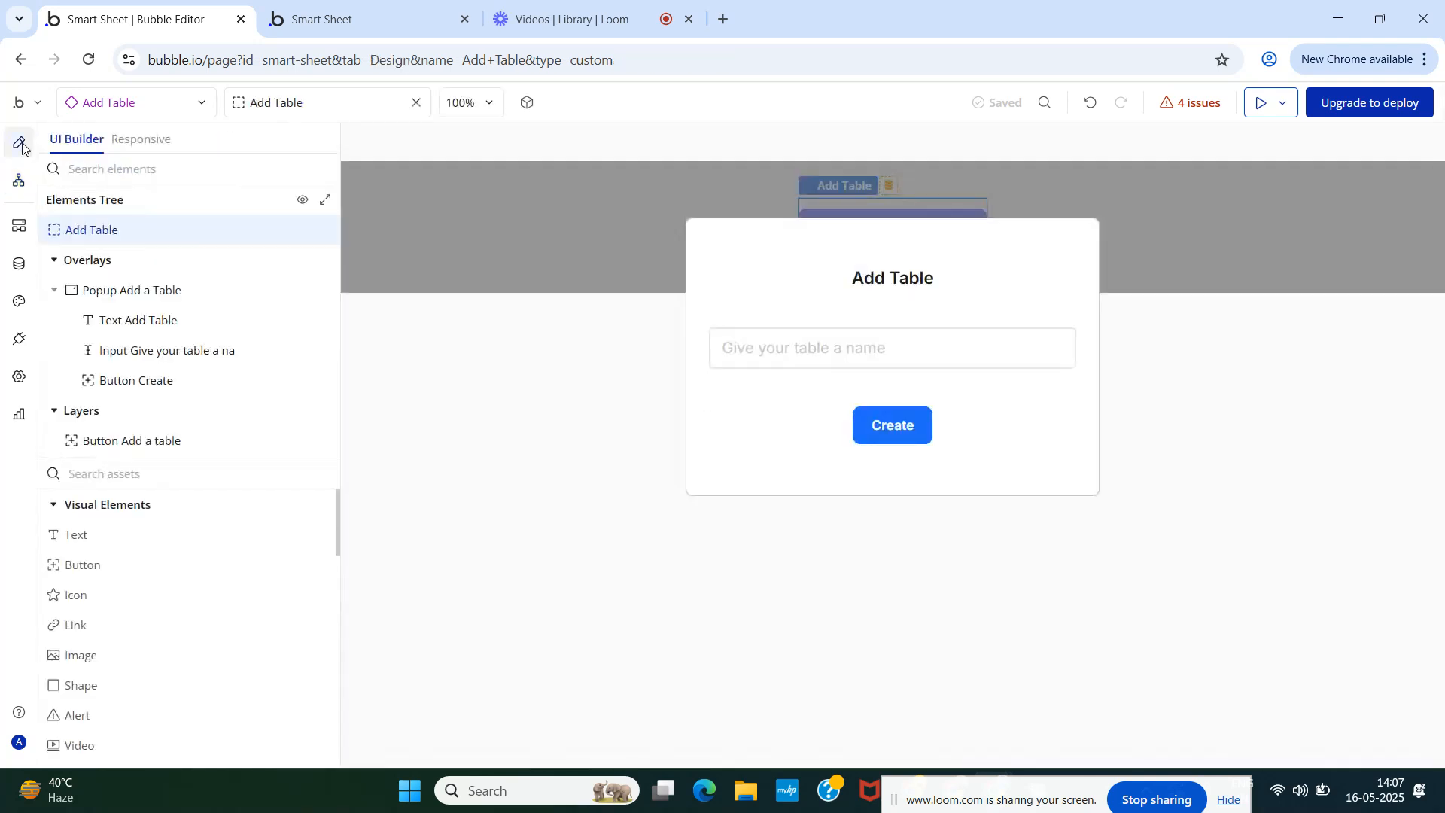
{"action": "left_click", "coordinate": [18, 180]}
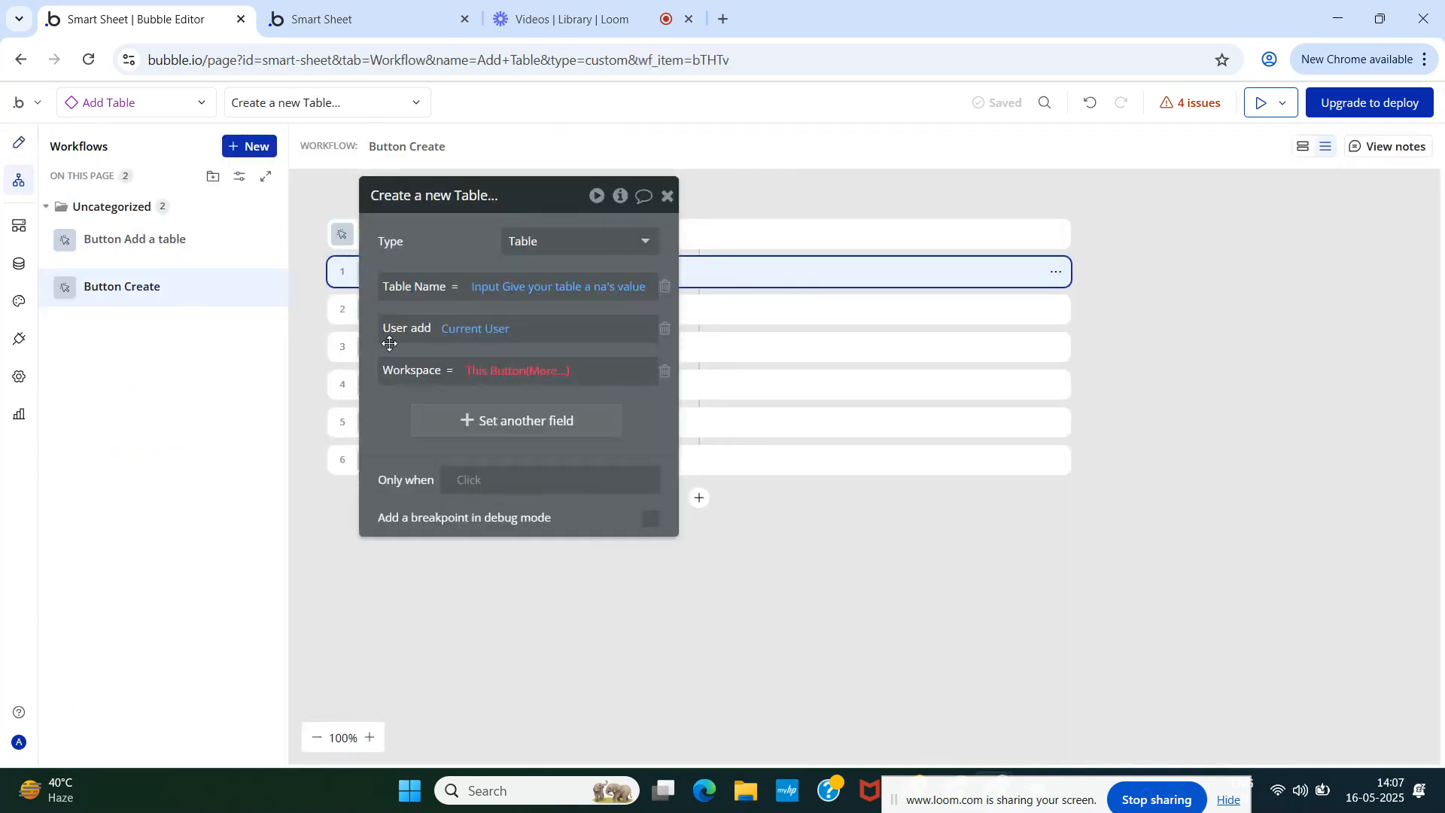
{"action": "left_click", "coordinate": [498, 369]}
{"action": "type", "text": "Add"}
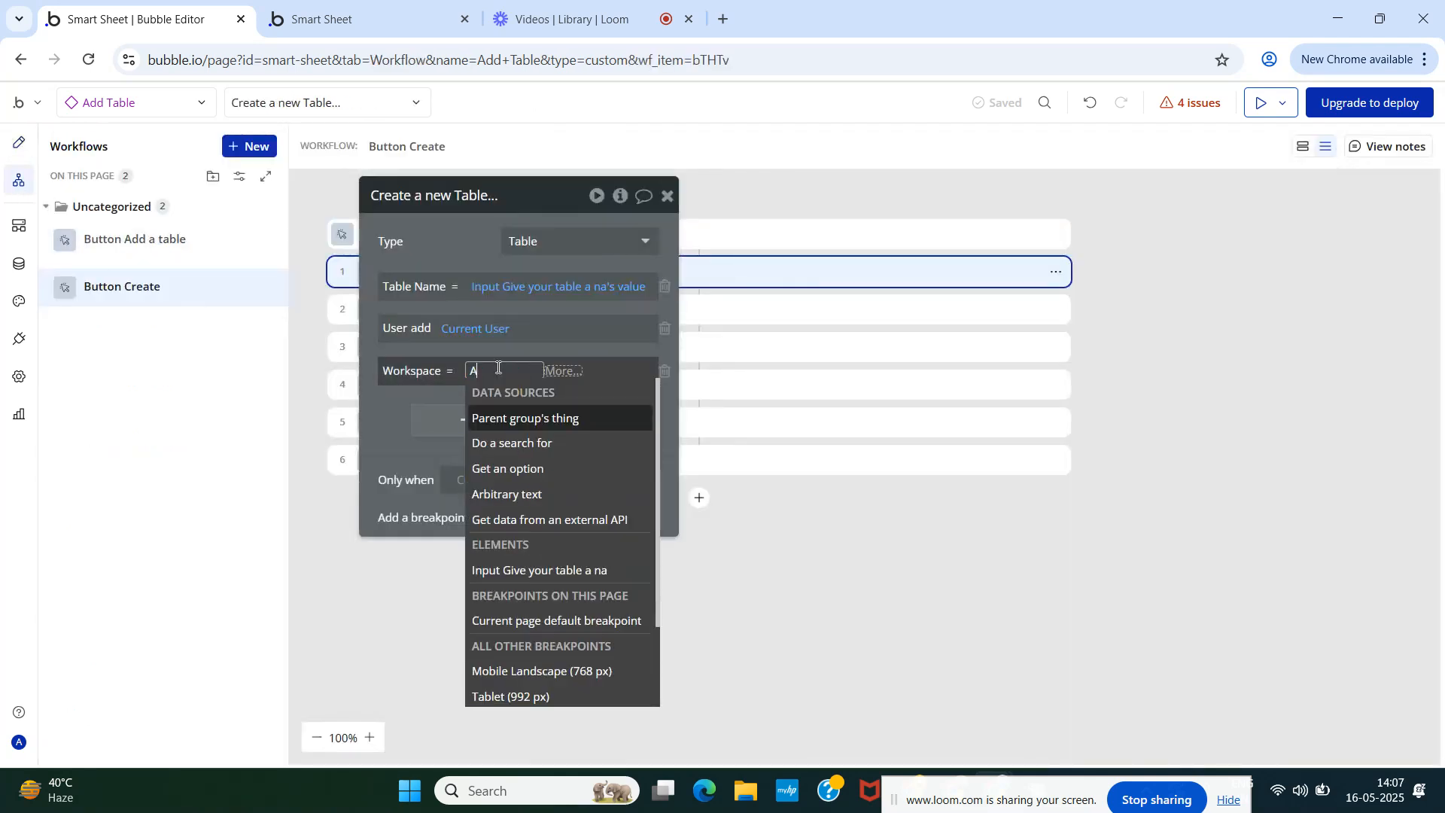
{"action": "key", "text": "BackSpace"}
{"action": "key", "text": "BackSpace"}
{"action": "key", "text": "BackSpace"}
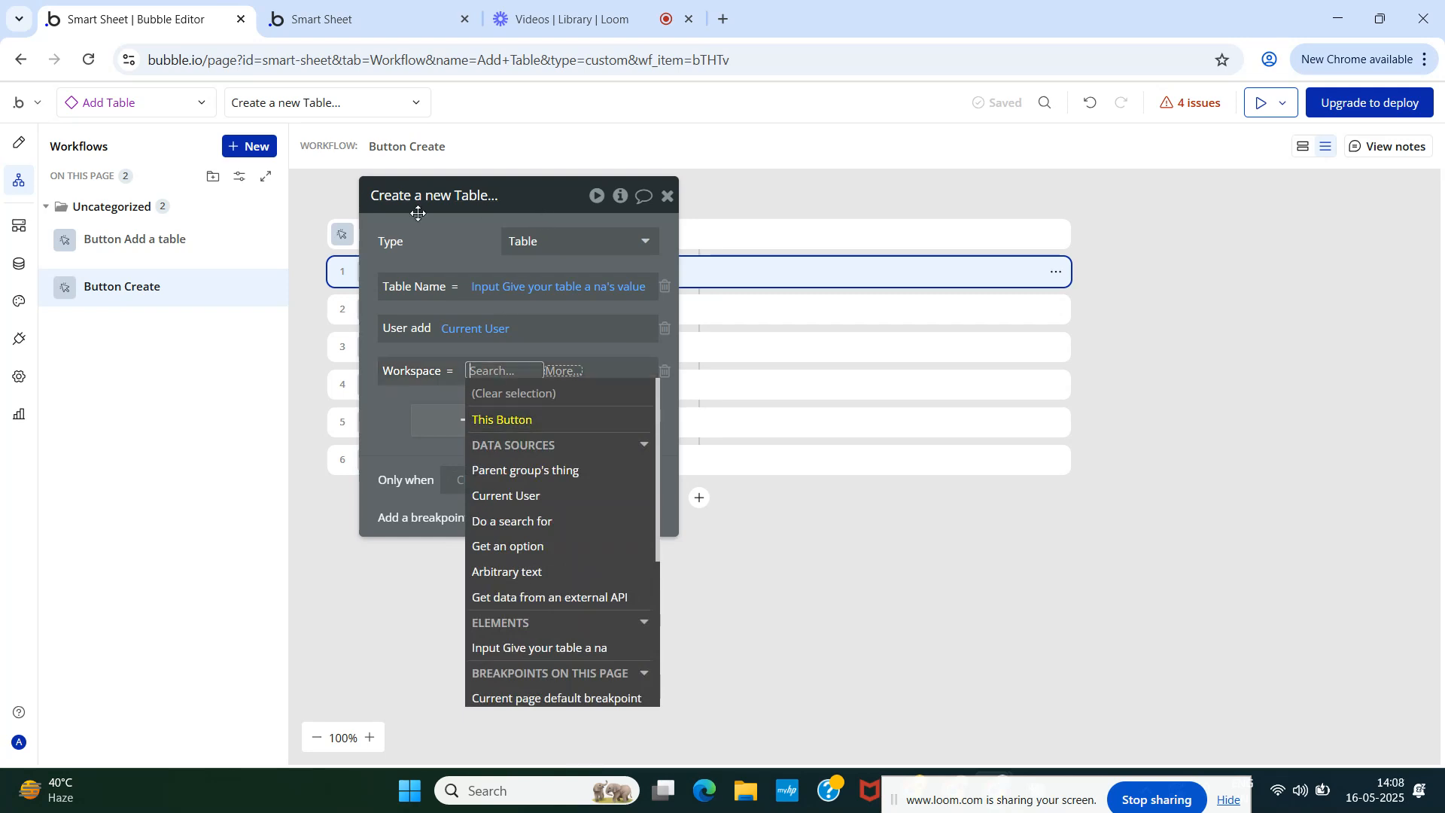
{"action": "left_click", "coordinate": [7, 143]}
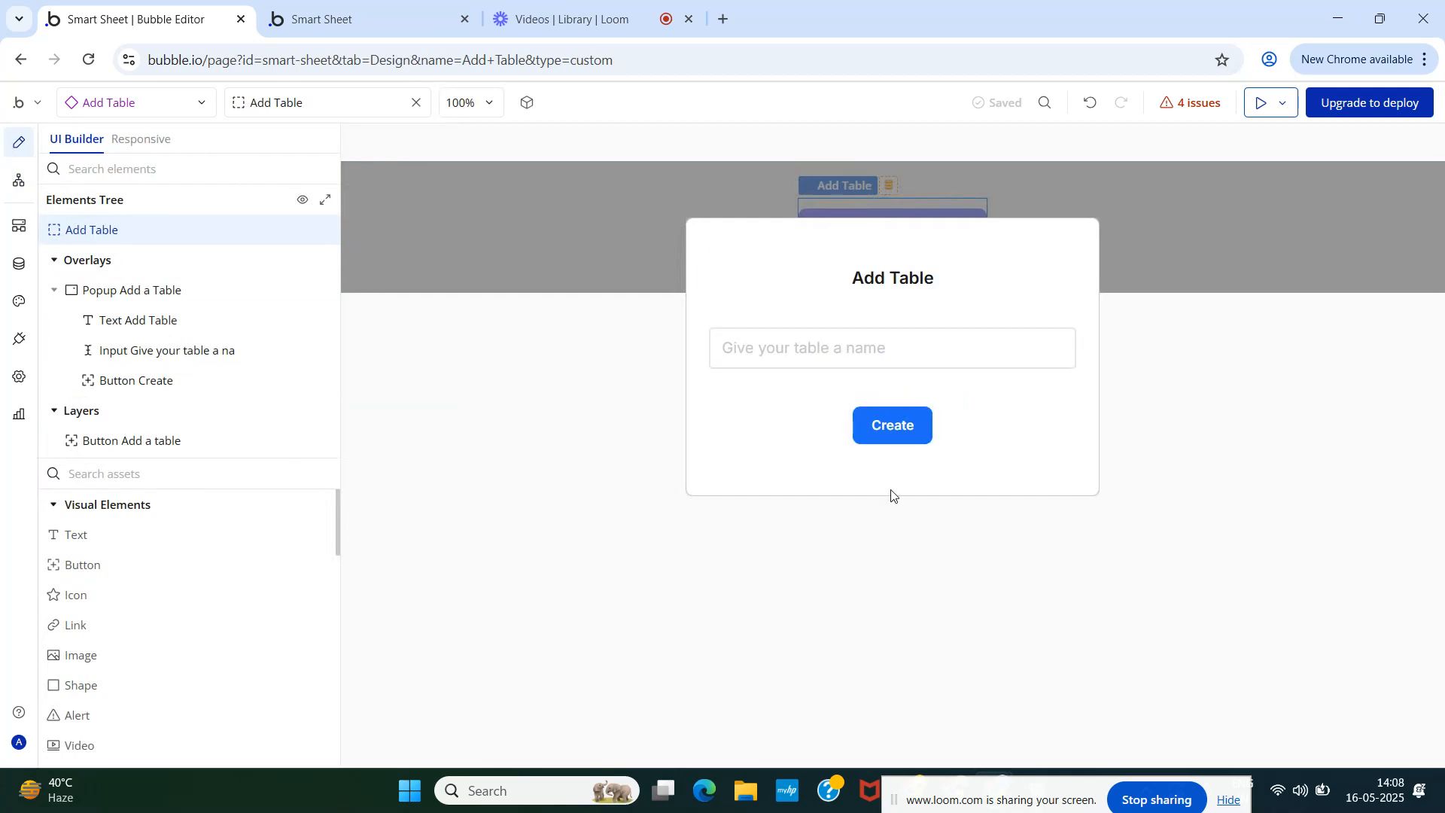
- Hide the Add a Table popup and open the Add a table button's click workflow
{"action": "left_click", "coordinate": [296, 291]}
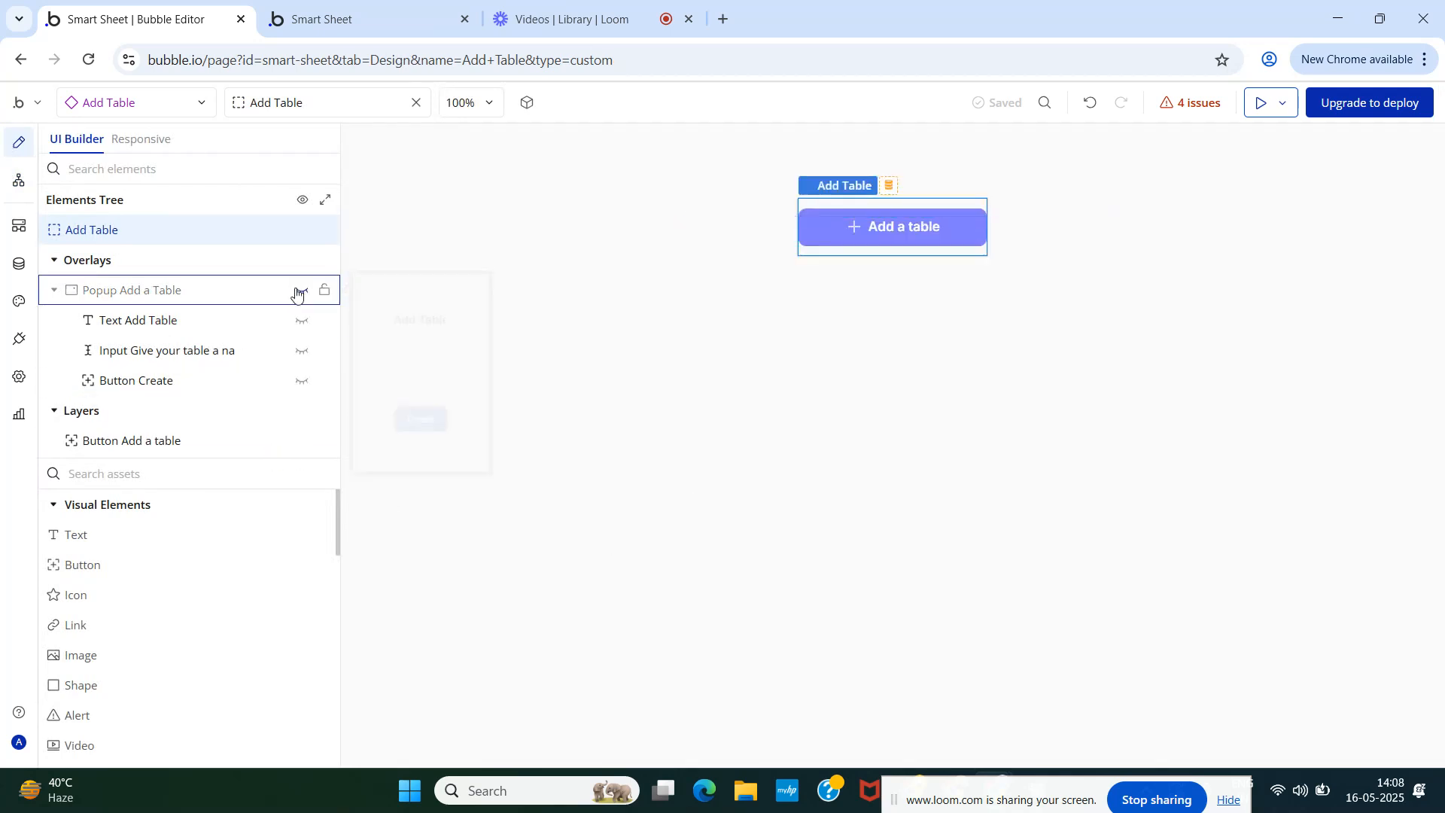
{"action": "left_click", "coordinate": [157, 447]}
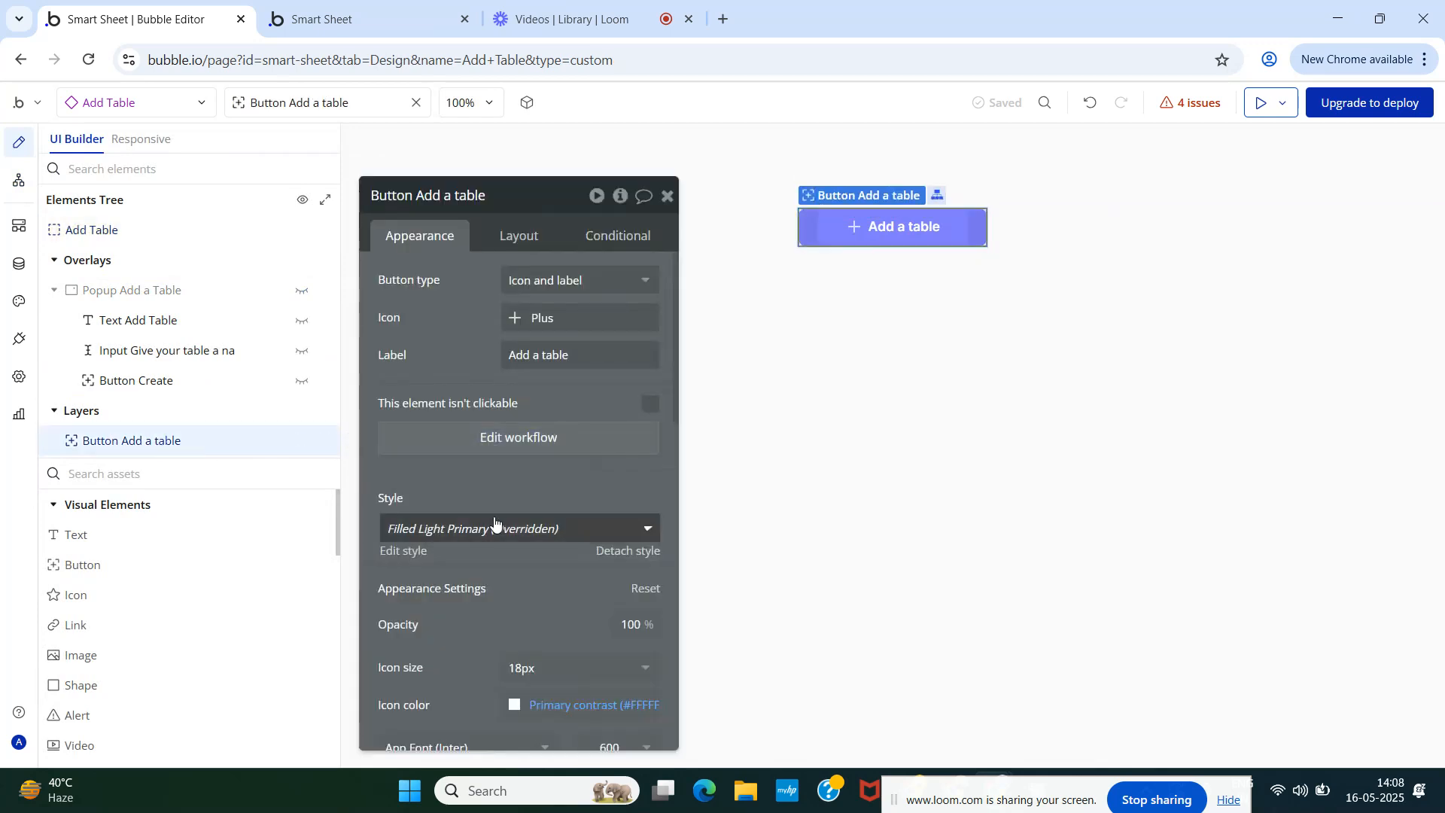
{"action": "left_click", "coordinate": [500, 448]}
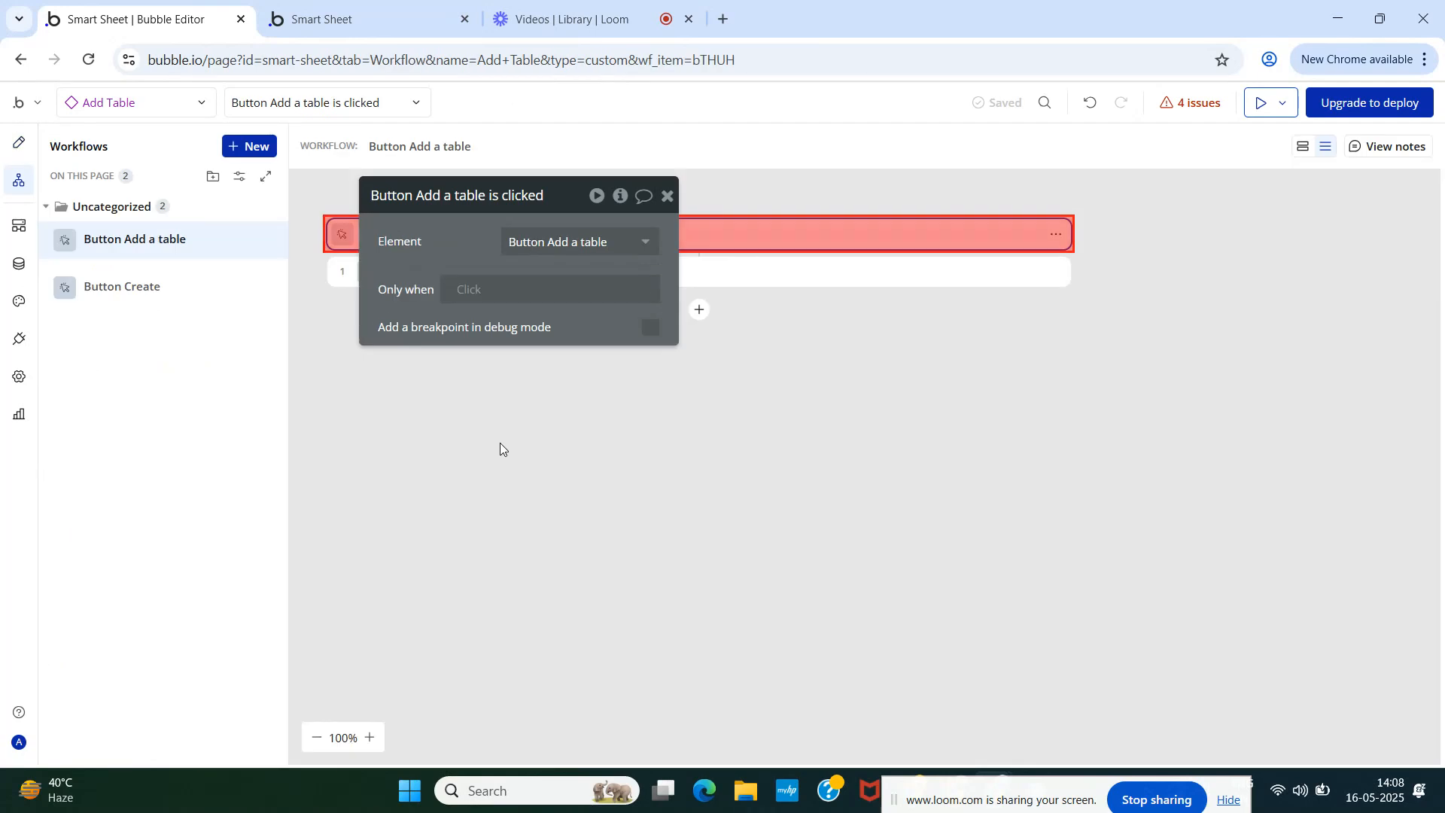
{"action": "left_click", "coordinate": [664, 194]}
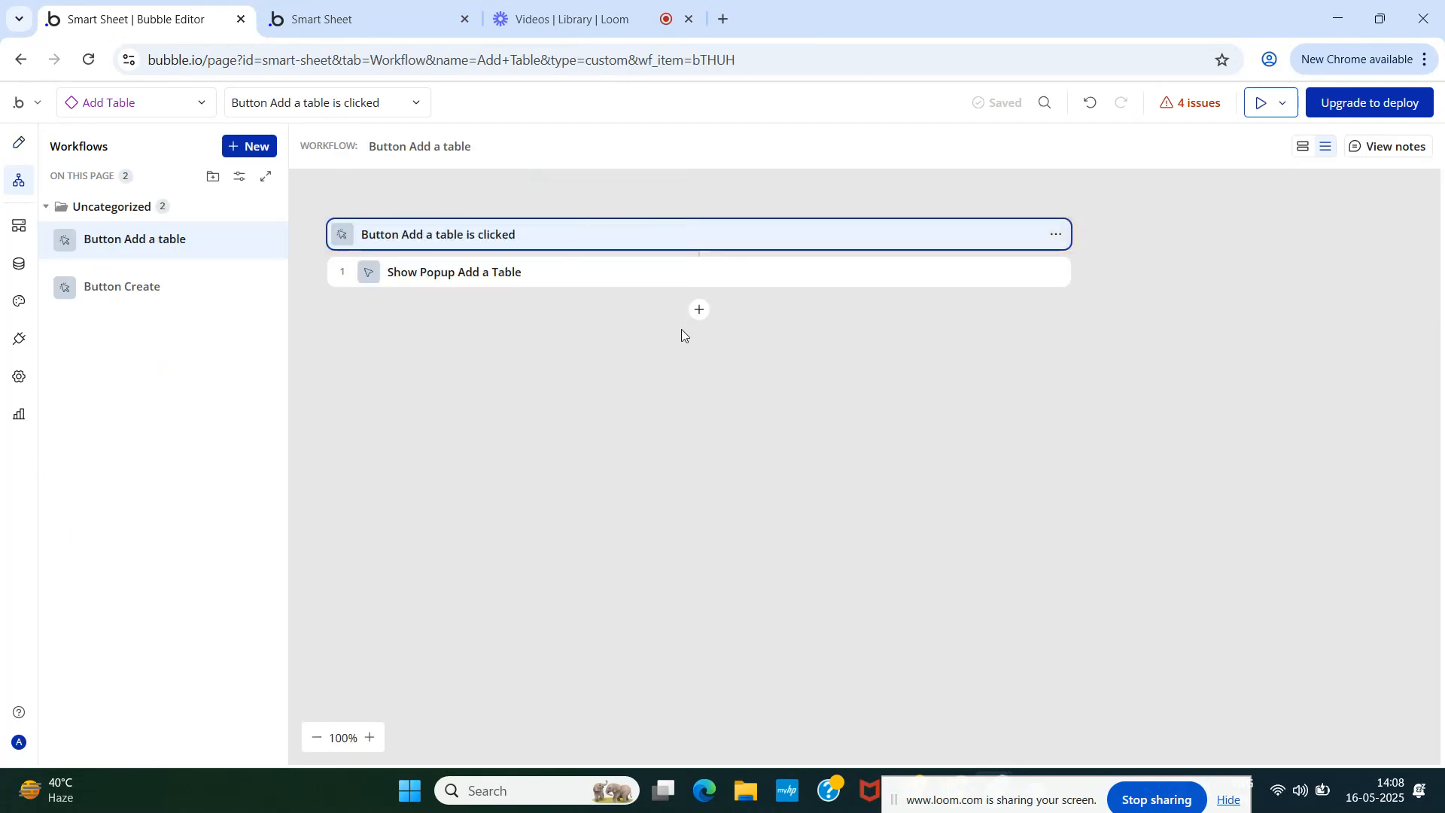
- Start a new workflow action, searching for 'sho' and then 'dat'
{"action": "left_click", "coordinate": [700, 322]}
{"action": "type", "text": "sho"}
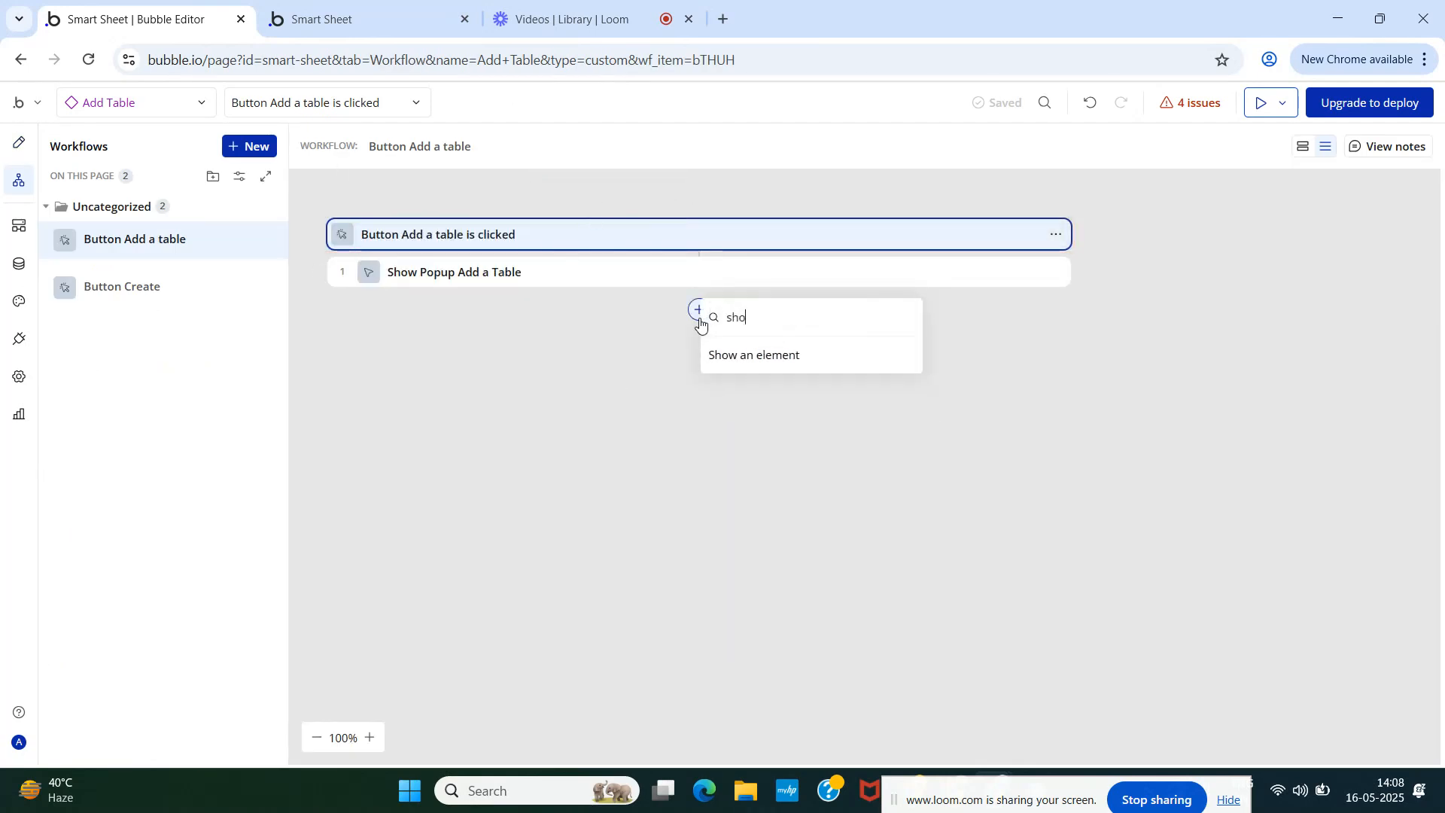
{"action": "key", "text": "BackSpace"}
{"action": "key", "text": "BackSpace"}
{"action": "key", "text": "BackSpace"}
{"action": "type", "text": "da"}
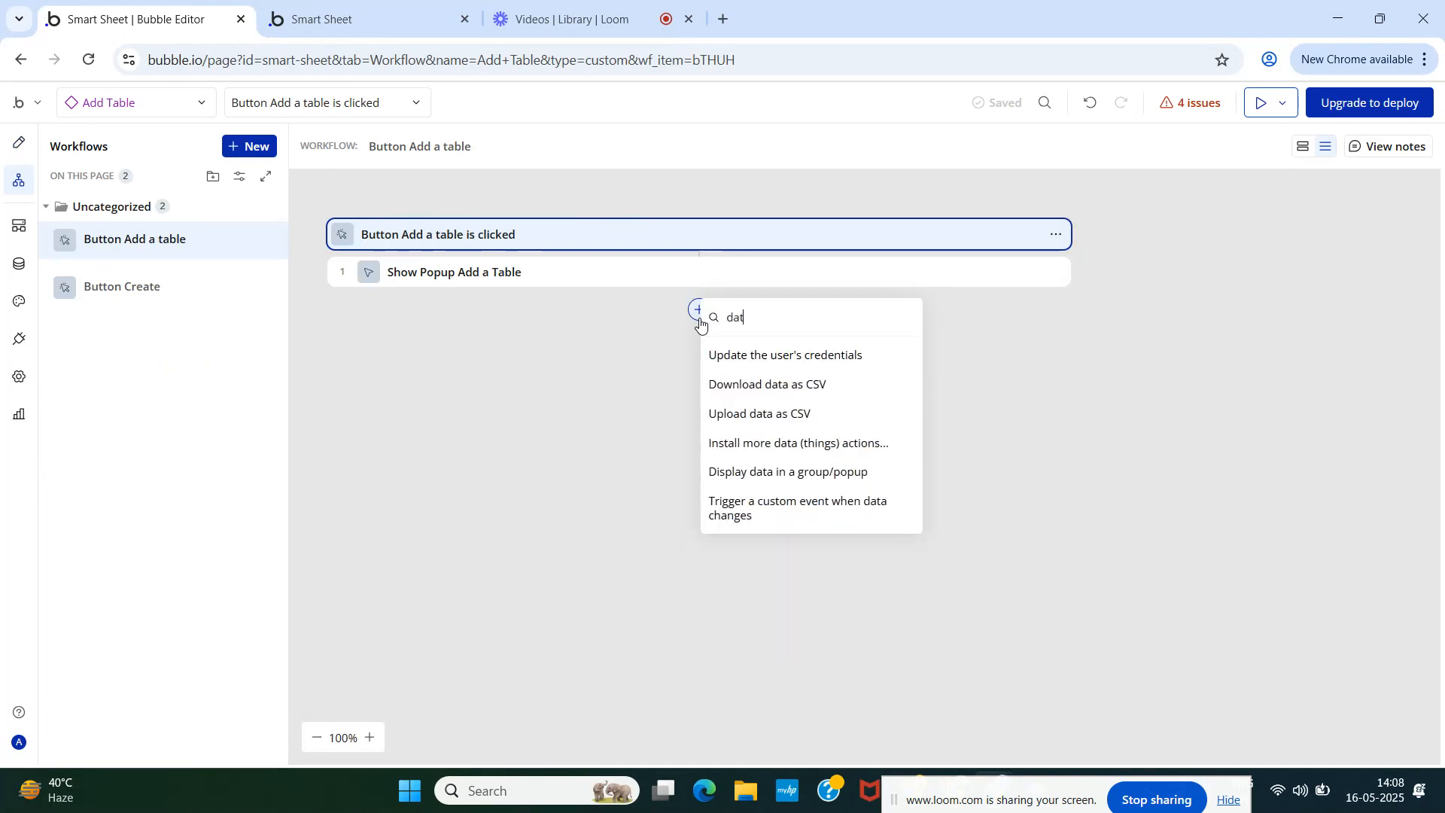
{"action": "type", "text": "t"}
- Add a Display data action targeting Popup Add a Table with Parent group's Workspace
{"action": "left_click", "coordinate": [778, 473]}
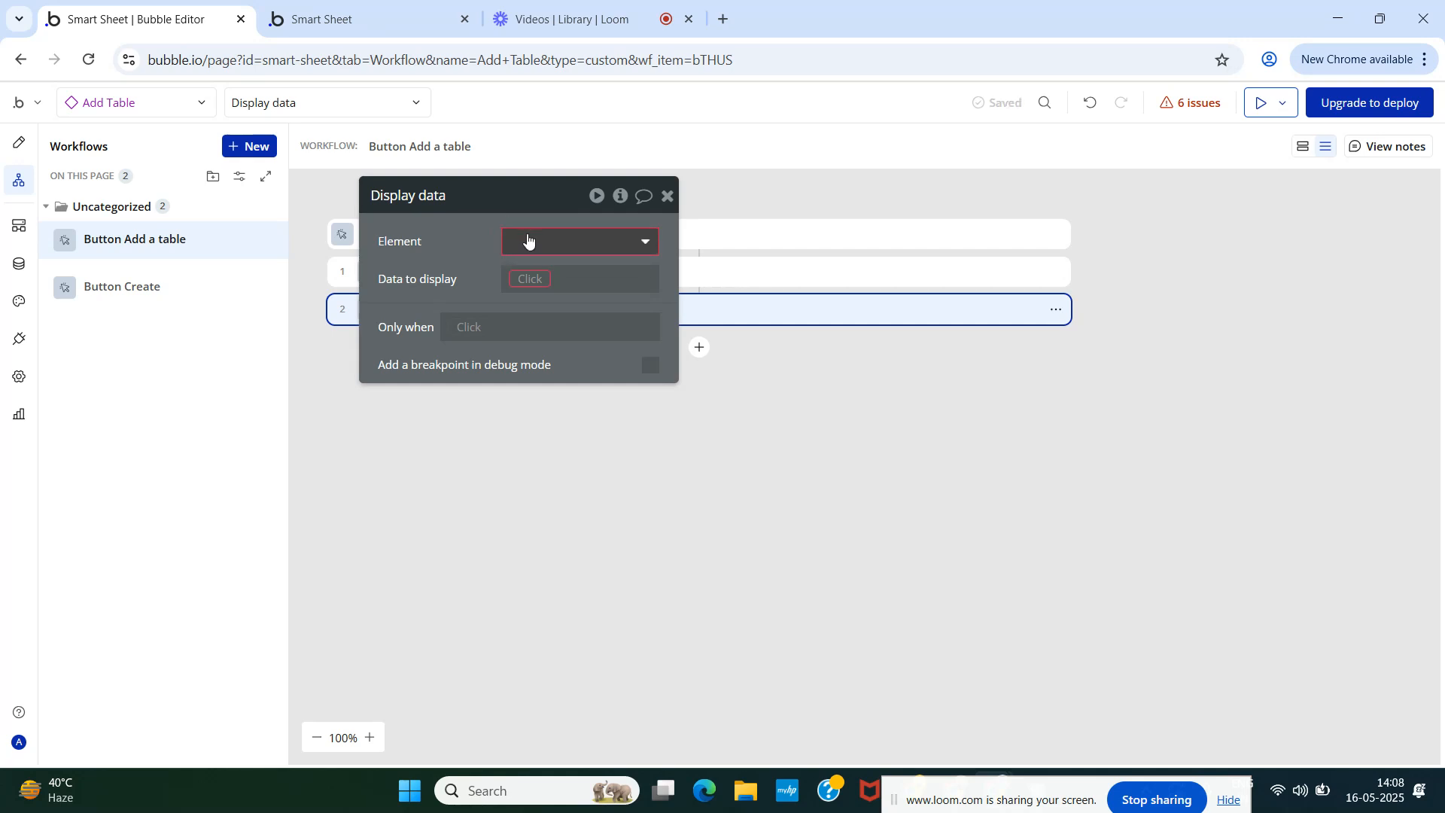
{"action": "left_click_drag", "start_coordinate": [517, 217], "coordinate": [783, 183]}
{"action": "left_click", "coordinate": [792, 215]}
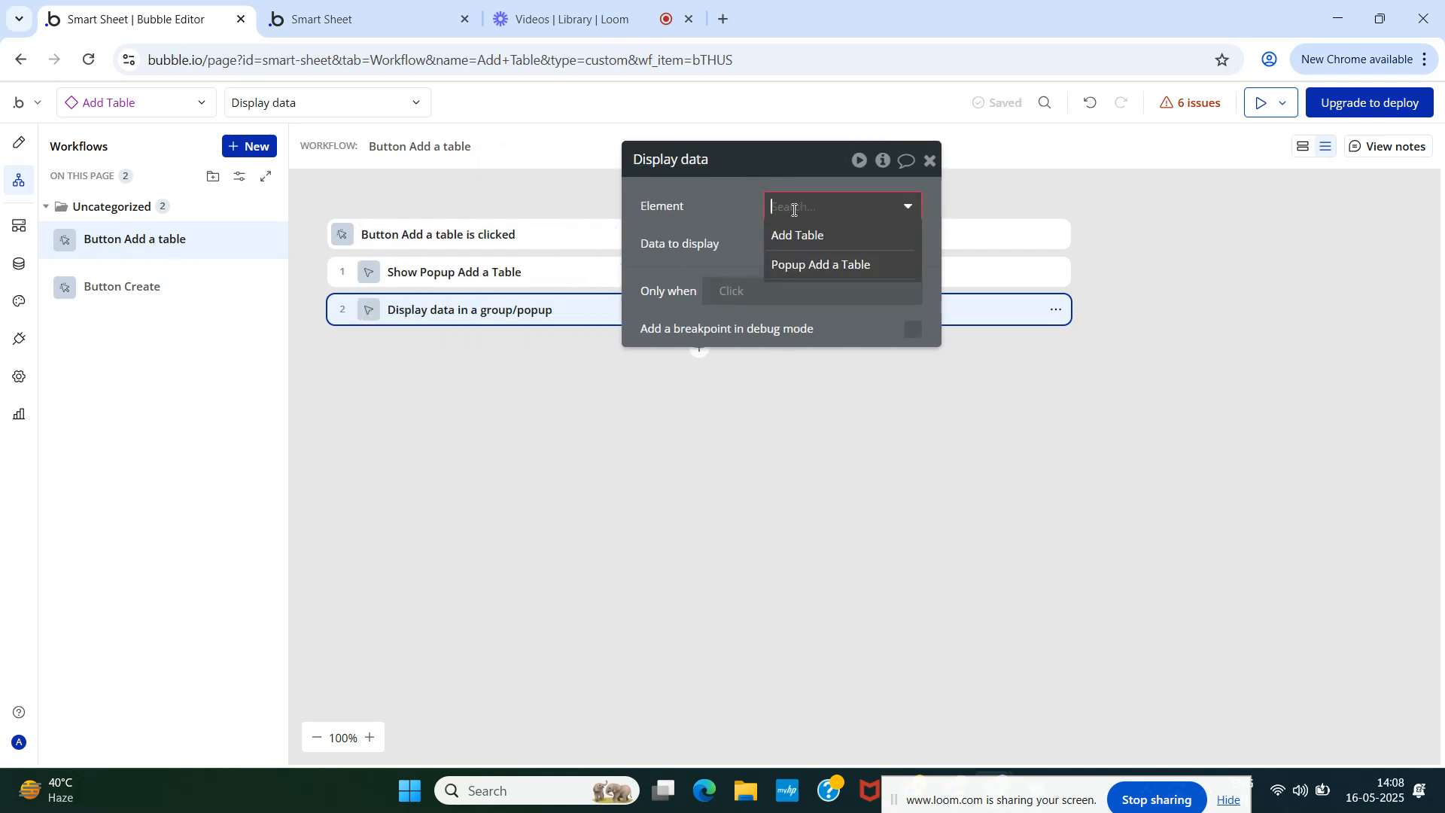
{"action": "left_click", "coordinate": [806, 265]}
{"action": "left_click", "coordinate": [799, 246]}
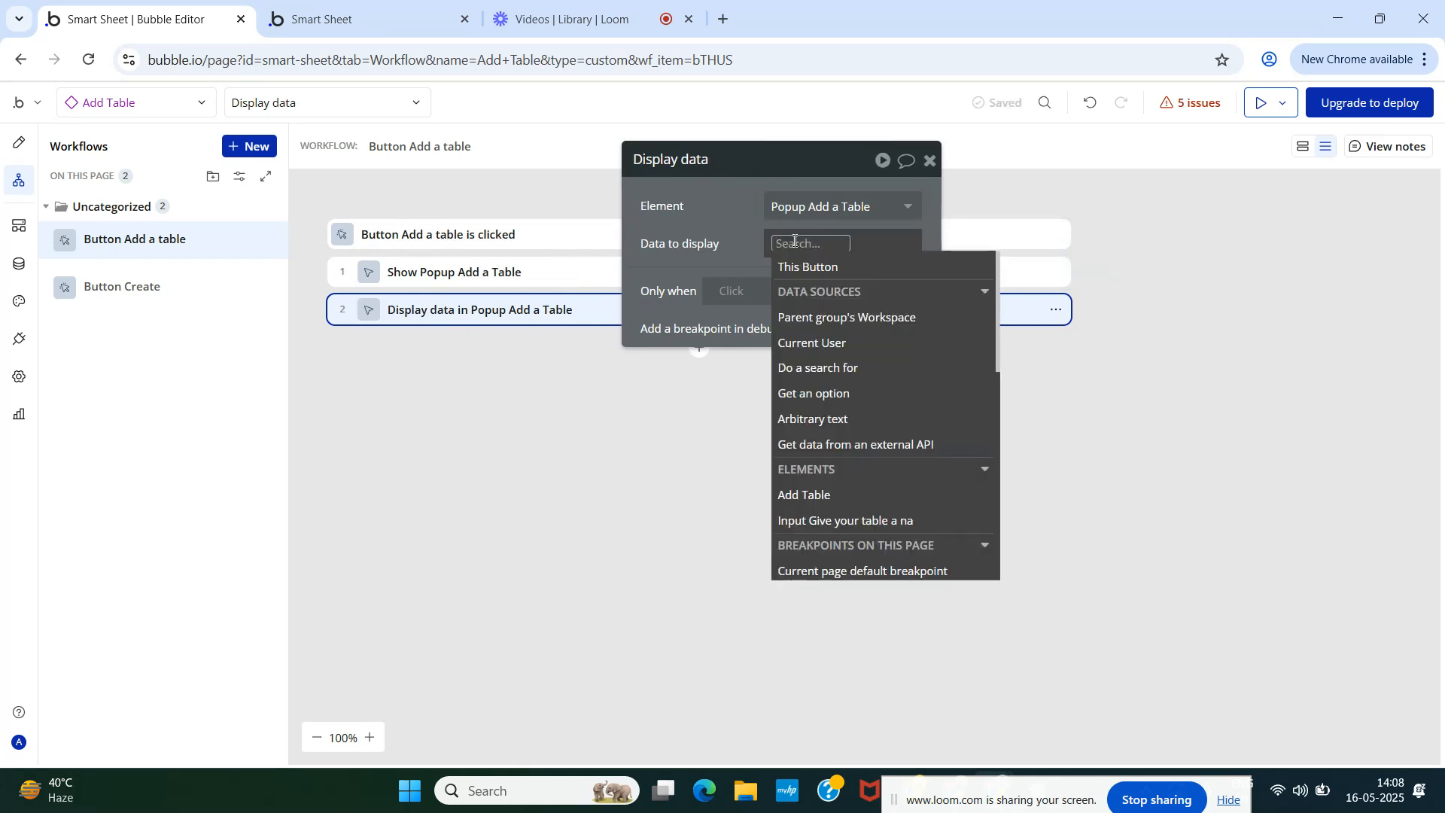
{"action": "left_click", "coordinate": [825, 319]}
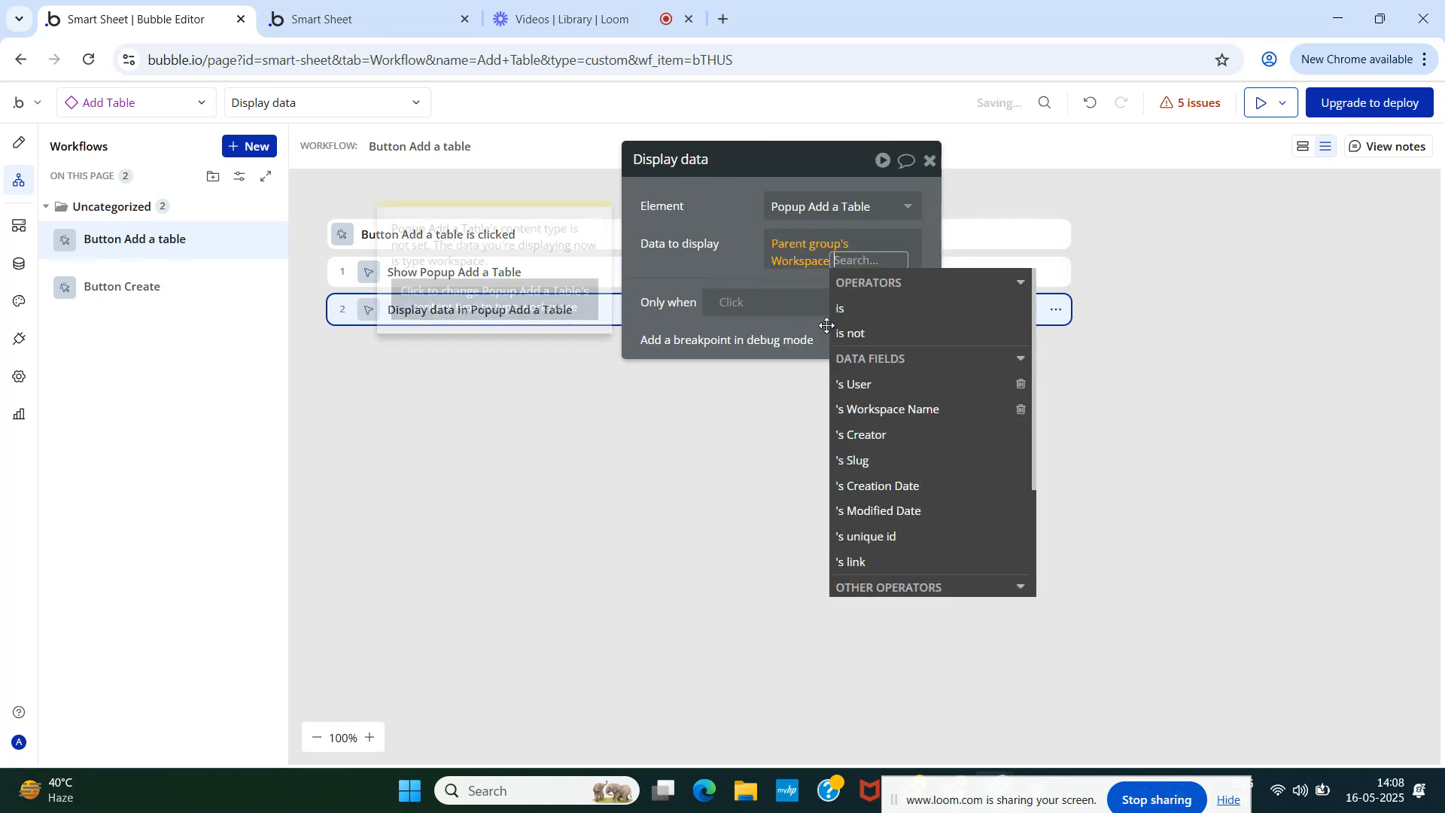
- Try appending the workspace's unique id, then reset the data to Parent group's Workspace
{"action": "left_click", "coordinate": [706, 245]}
{"action": "left_click", "coordinate": [843, 262]}
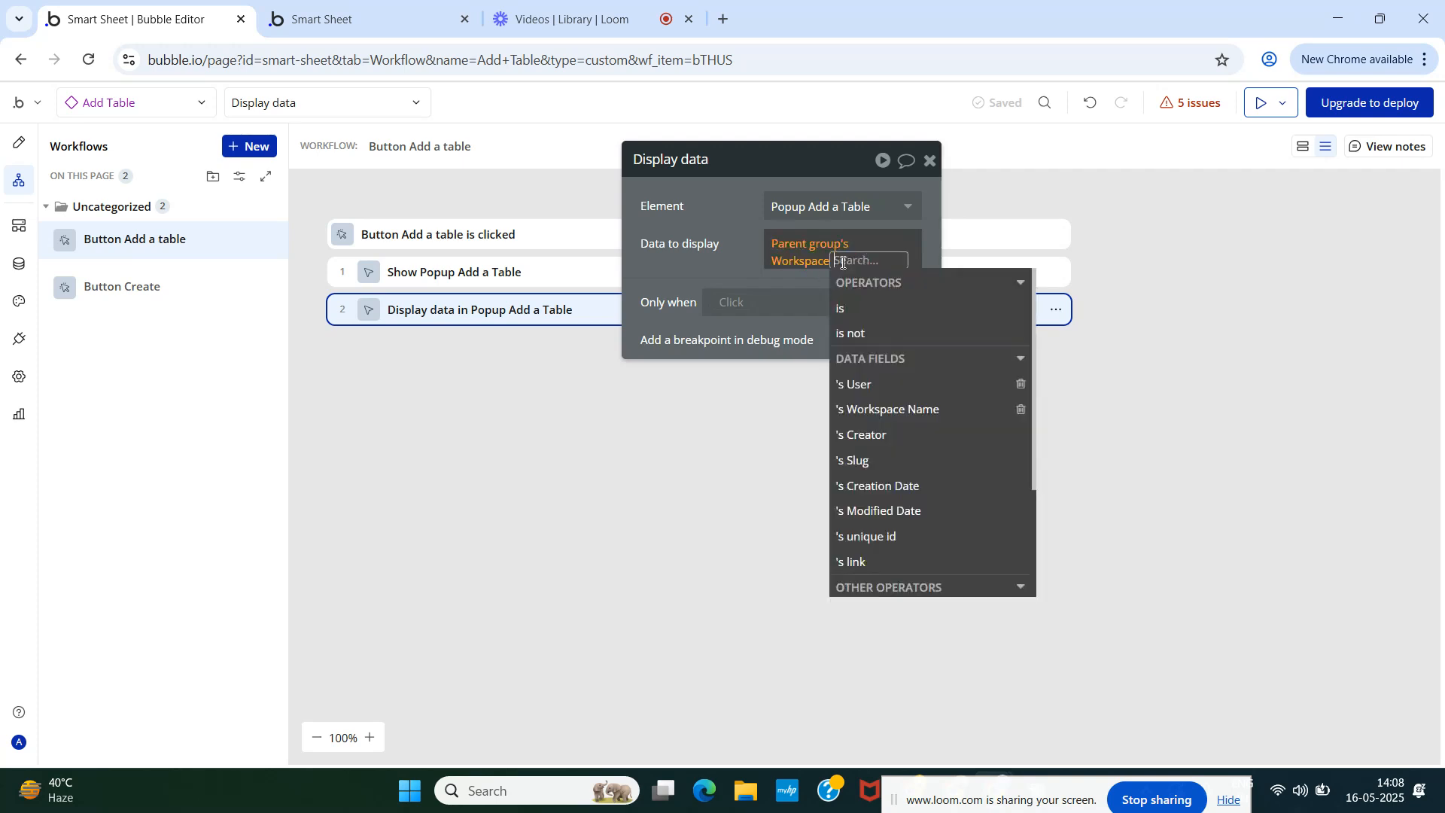
{"action": "left_click", "coordinate": [867, 536]}
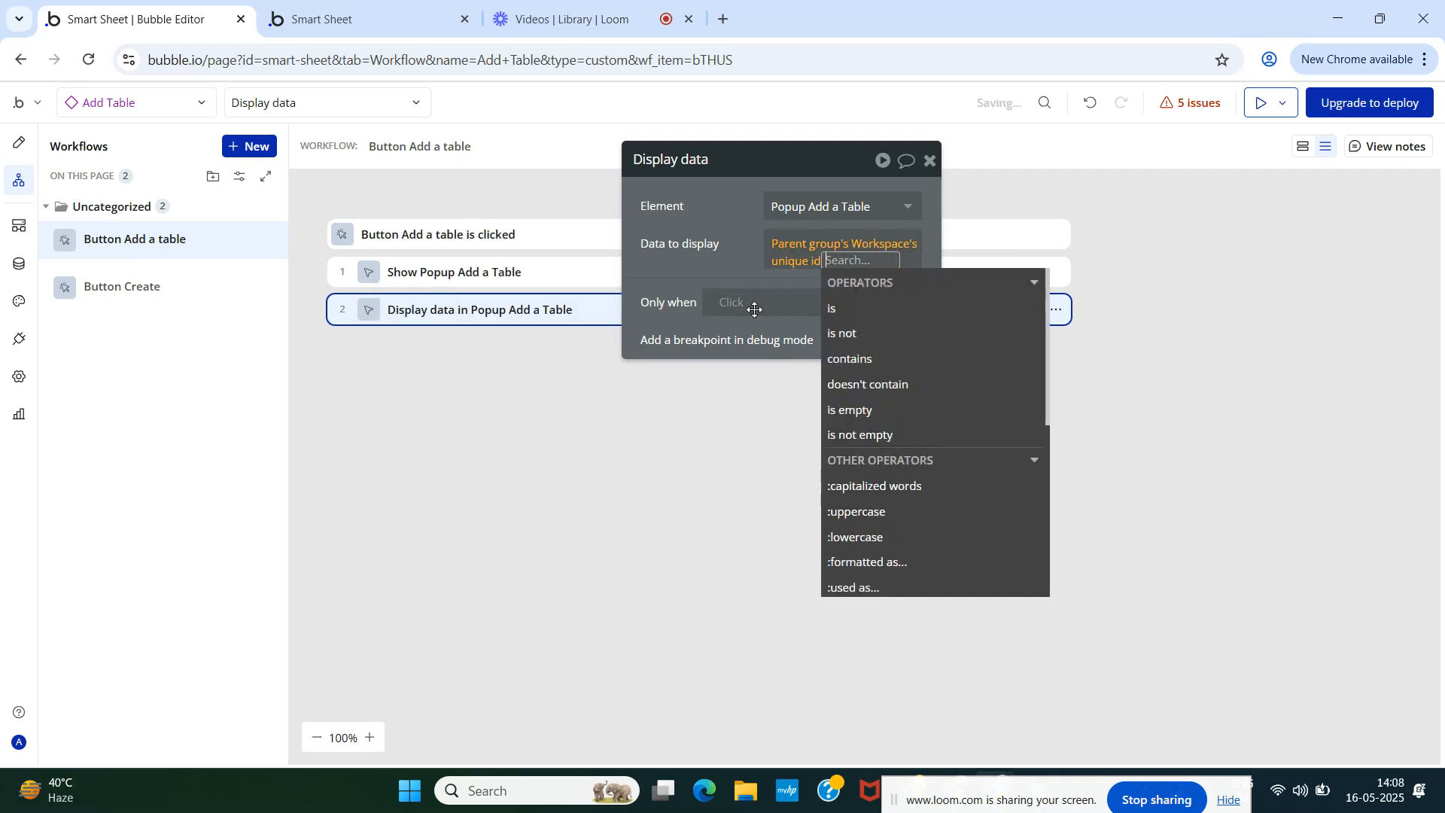
{"action": "left_click", "coordinate": [723, 265]}
{"action": "left_click", "coordinate": [807, 265]}
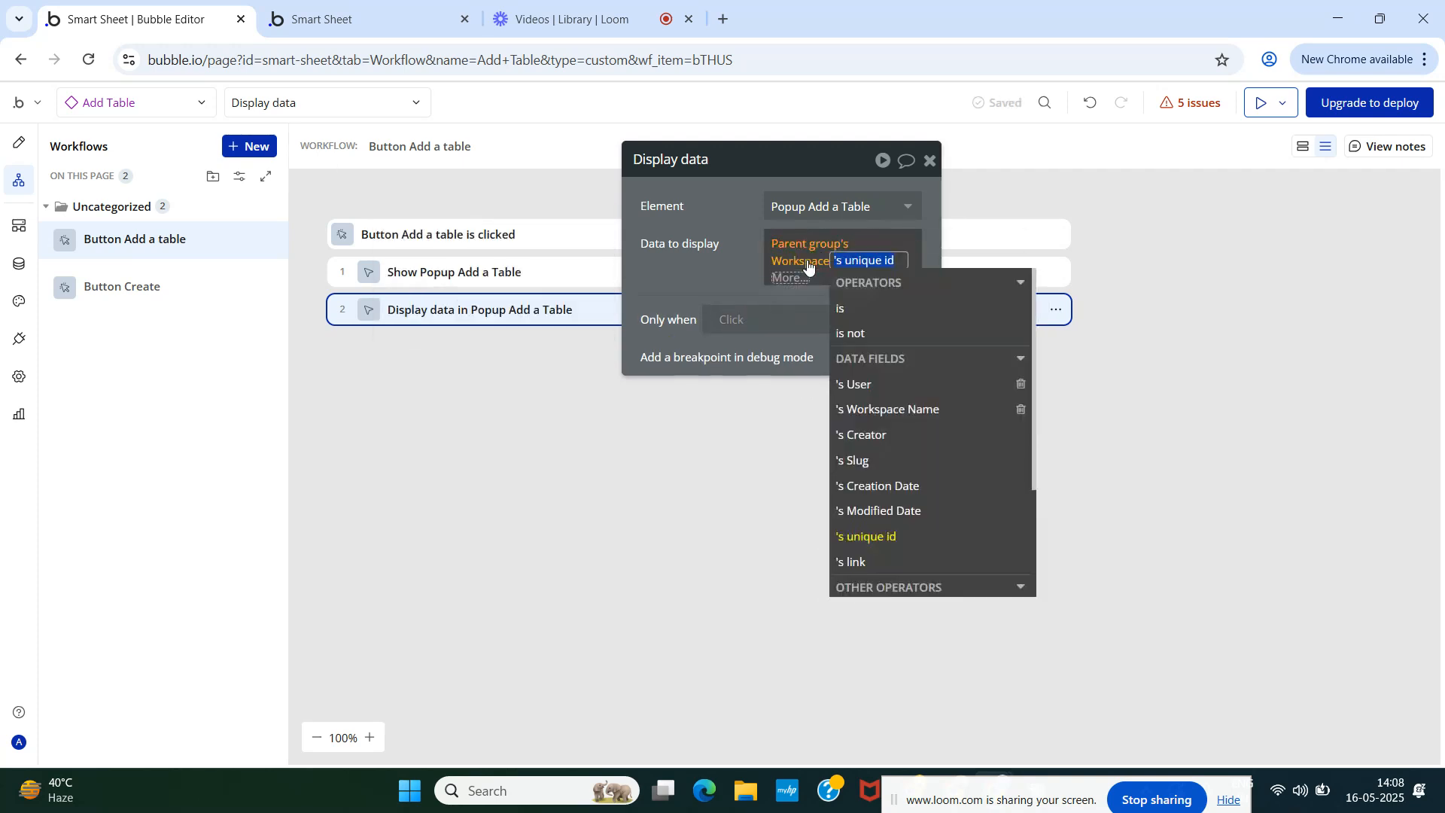
{"action": "left_click", "coordinate": [808, 264]}
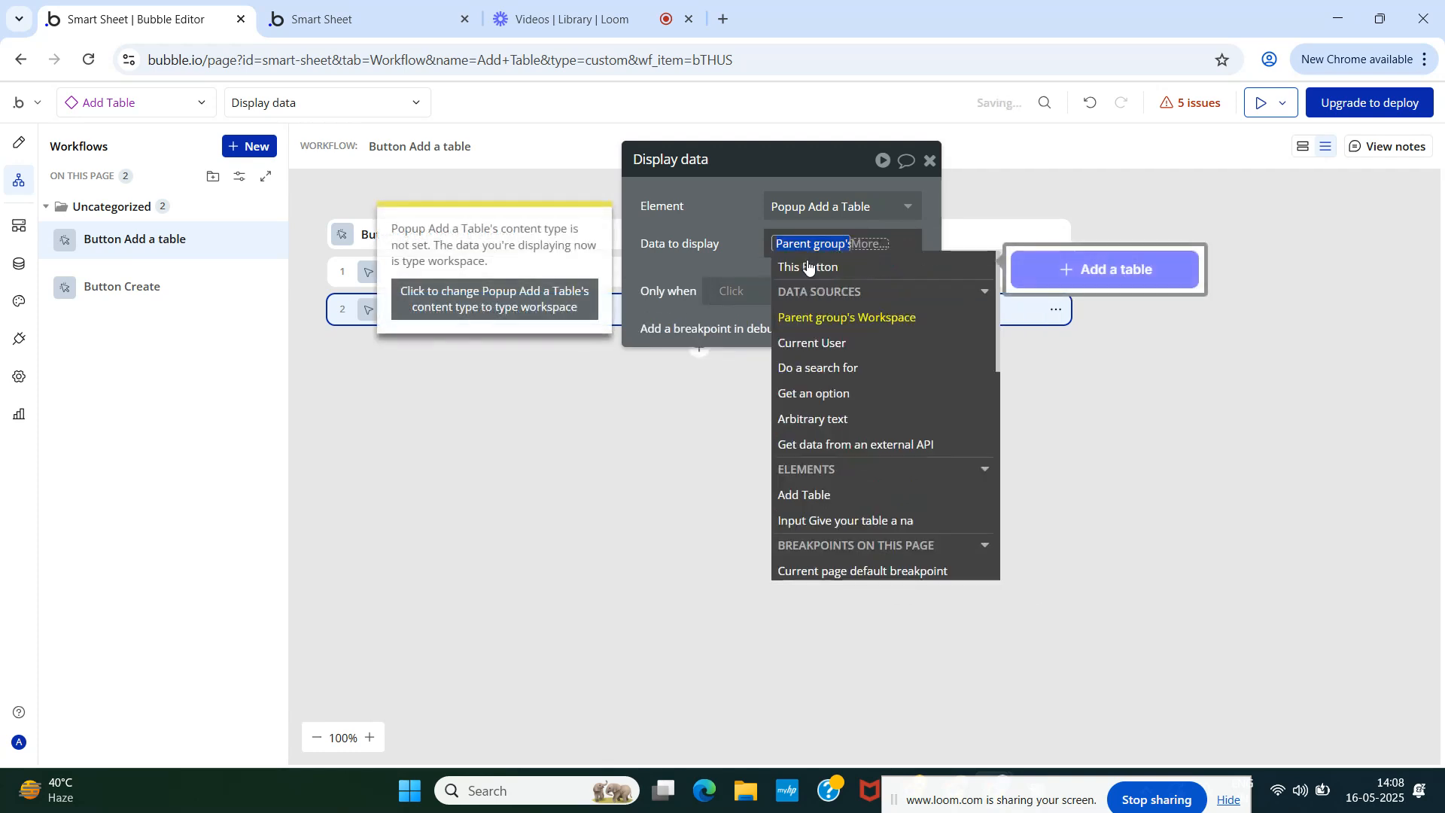
{"action": "left_click", "coordinate": [860, 327]}
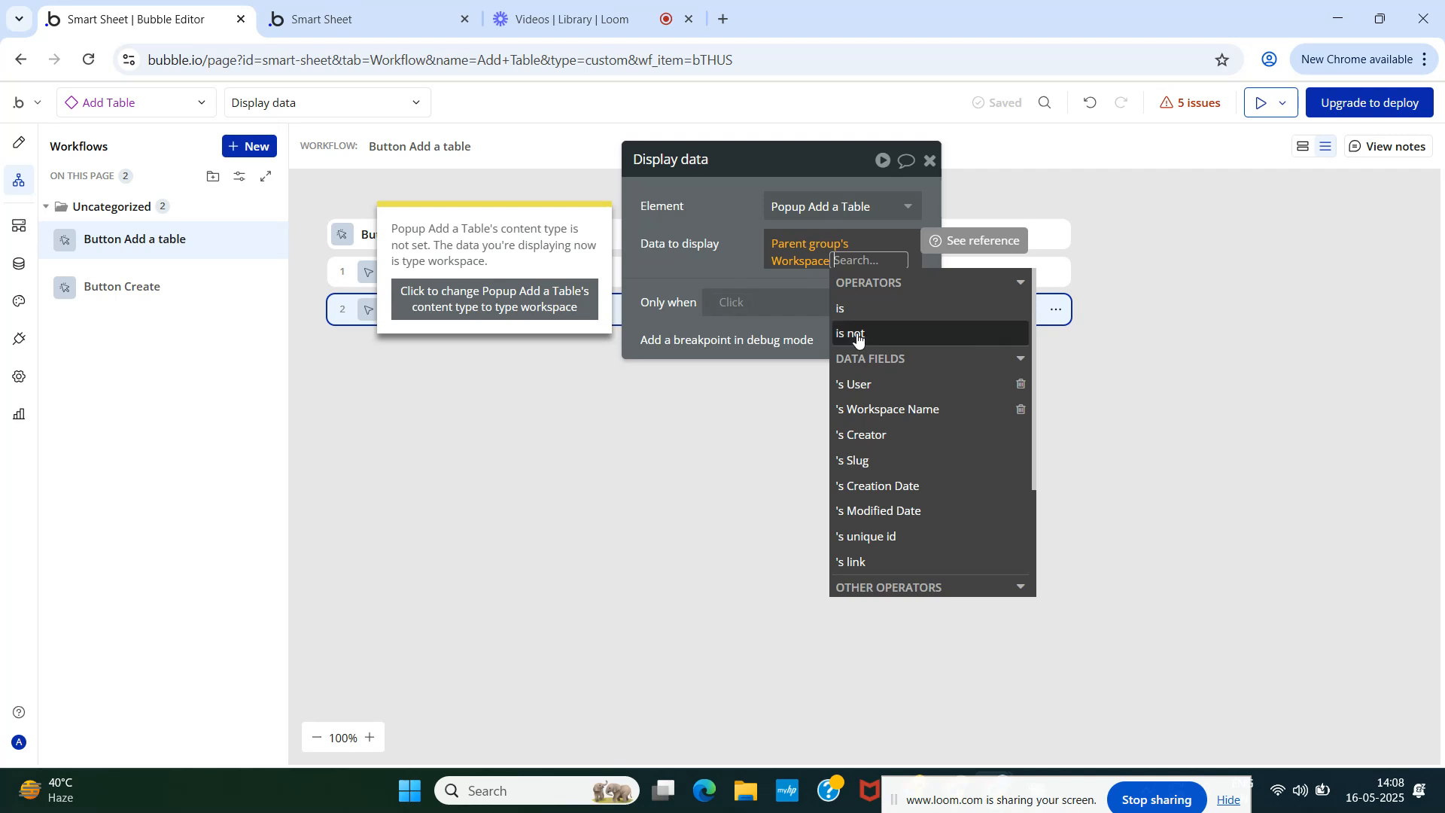
{"action": "left_click", "coordinate": [723, 252]}
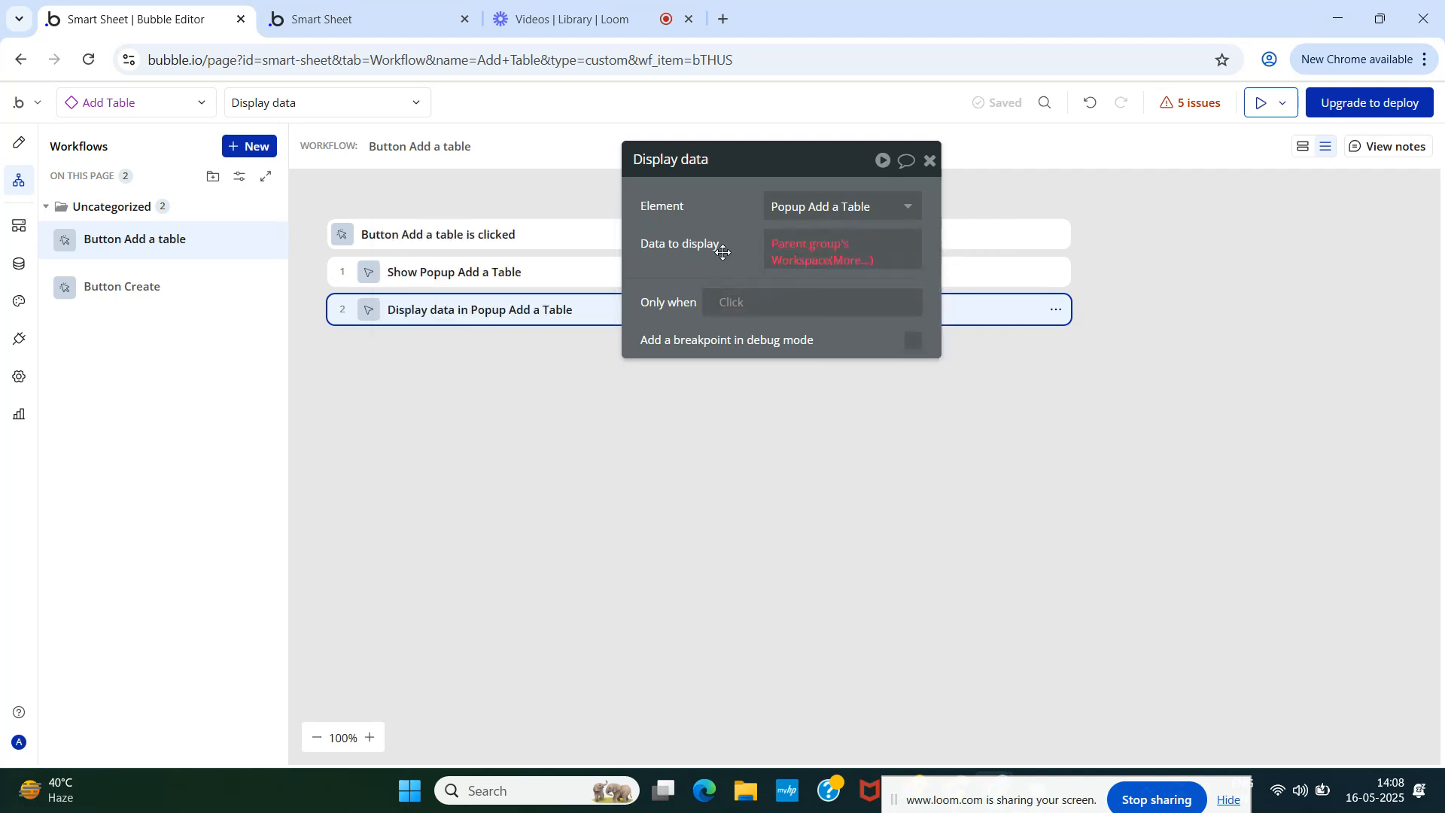
- Move the Display data step above Show Popup so it runs first
{"action": "left_click_drag", "start_coordinate": [434, 321], "coordinate": [436, 273]}
{"action": "left_click", "coordinate": [555, 315]}
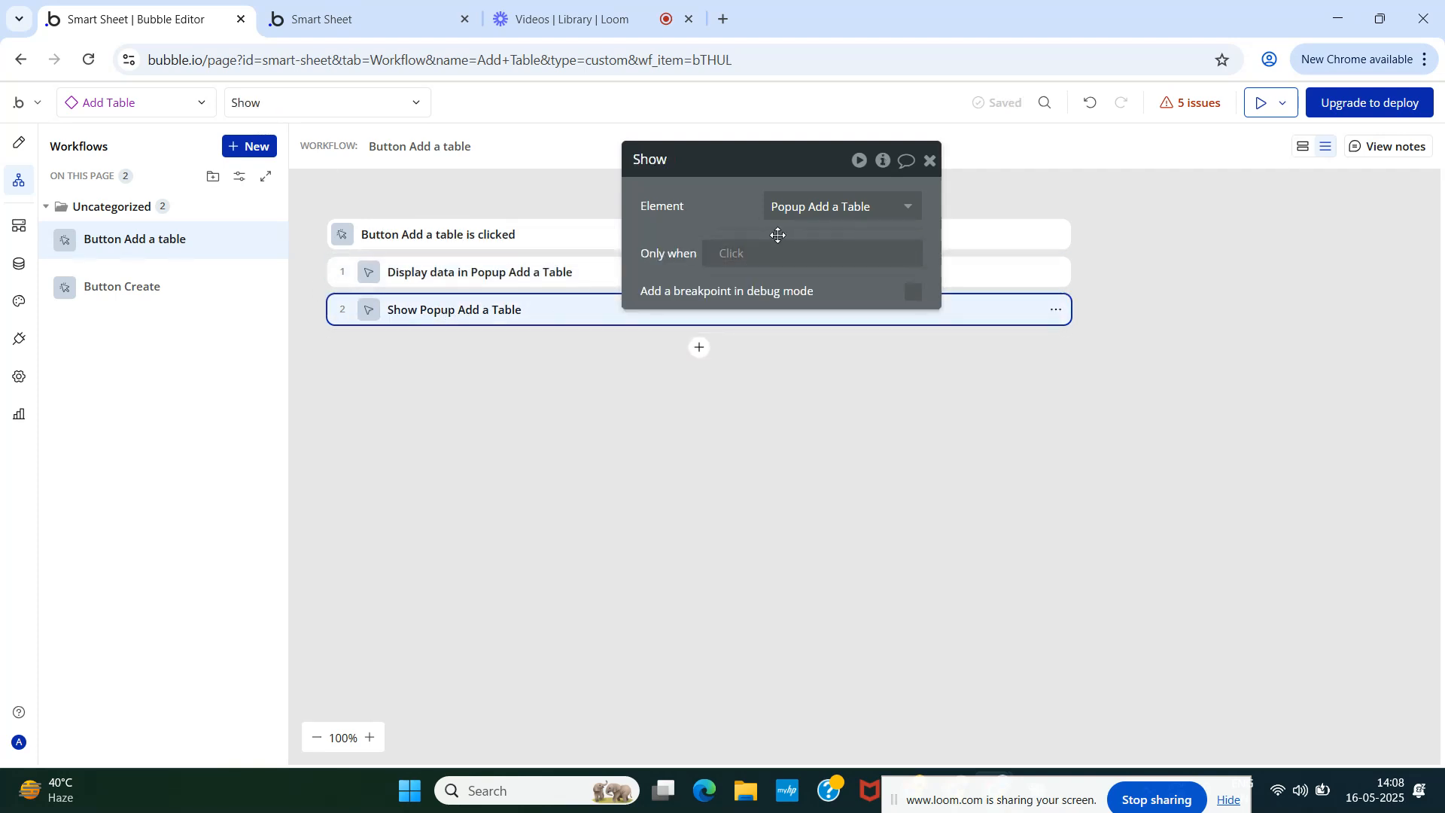
{"action": "left_click", "coordinate": [432, 276]}
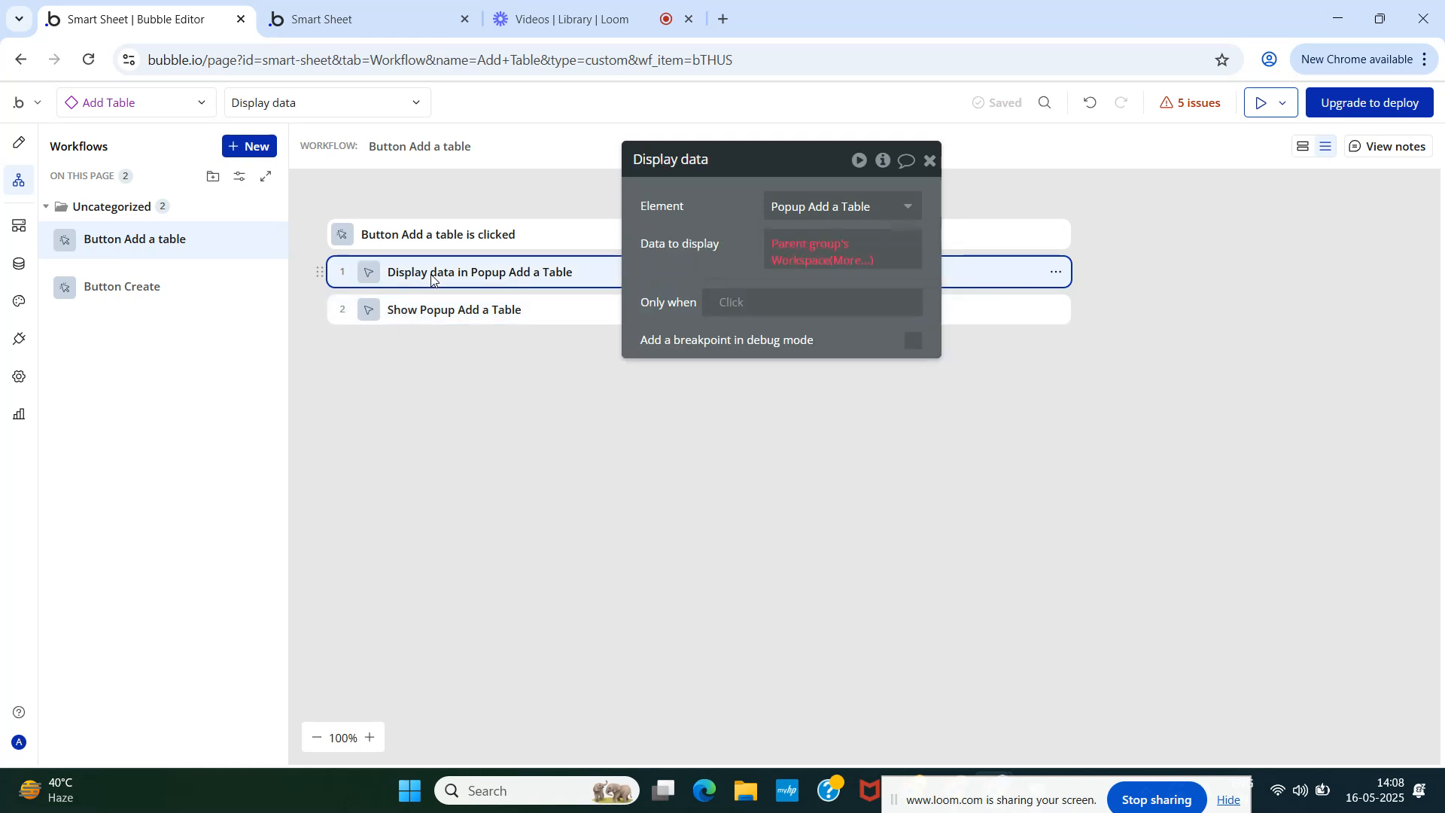
- Change Data to display to Add Table's Workspace with its unique id appended
{"action": "left_click", "coordinate": [784, 244]}
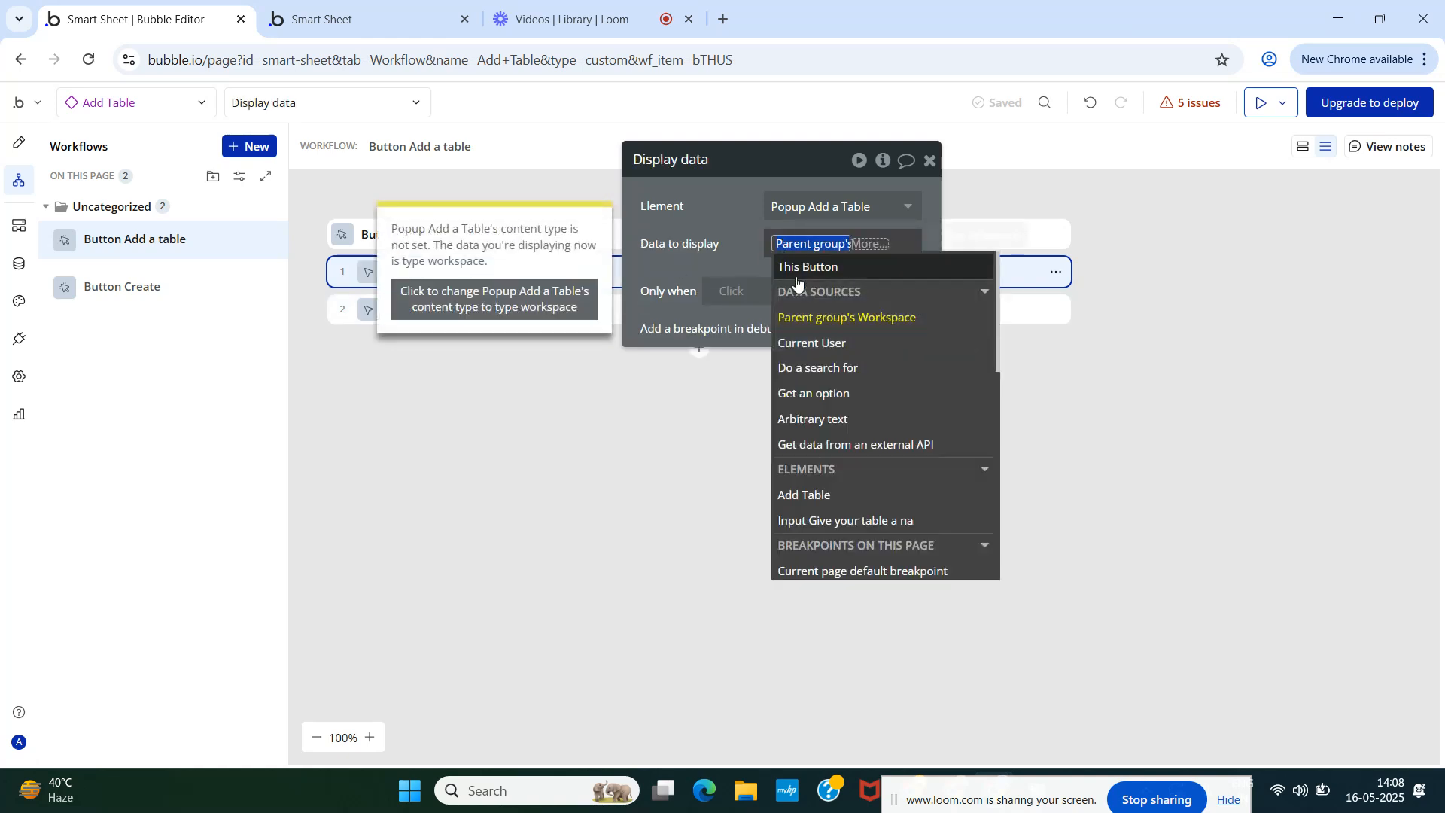
{"action": "left_click", "coordinate": [794, 267]}
{"action": "left_click", "coordinate": [795, 249]}
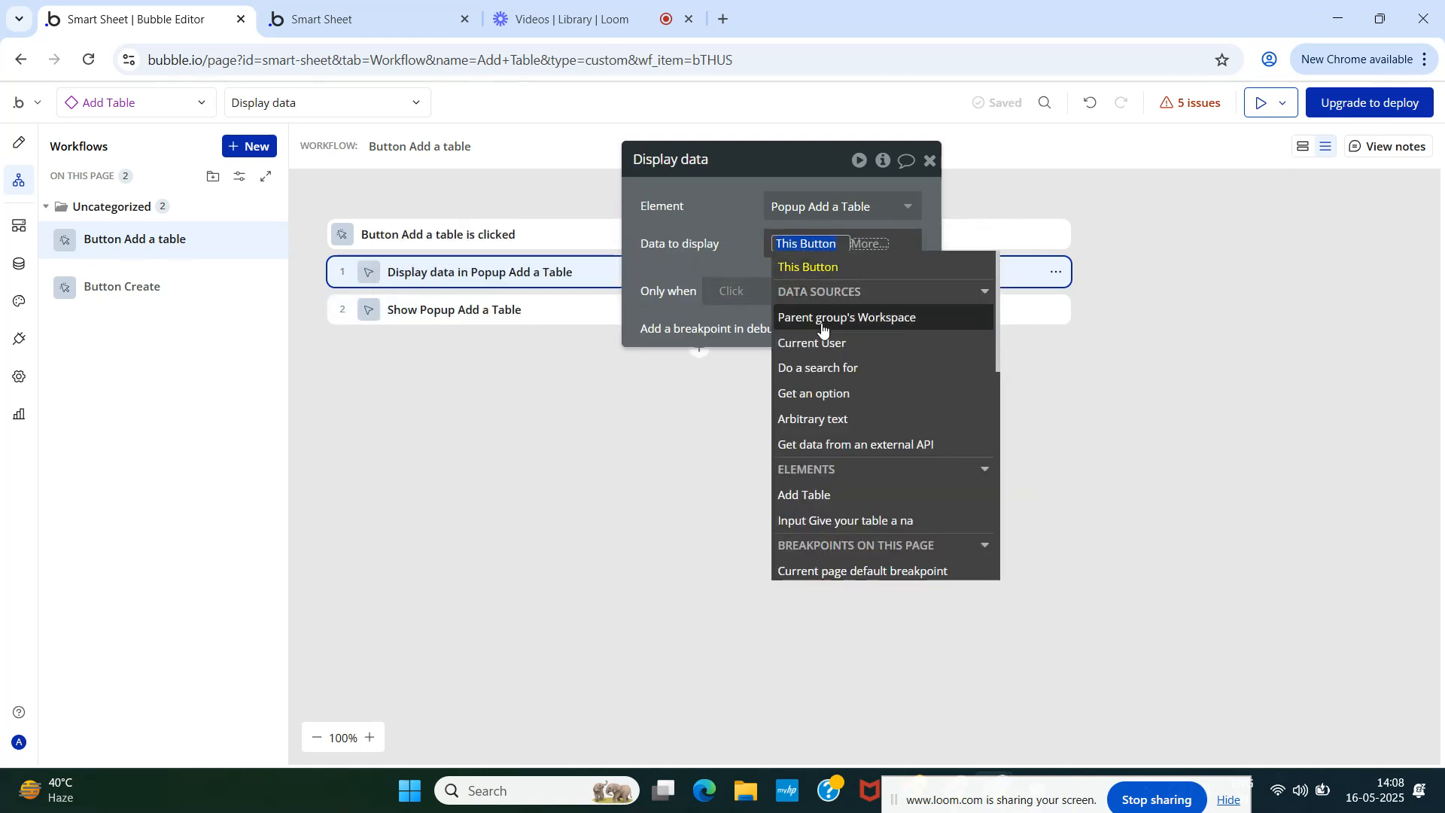
{"action": "left_click", "coordinate": [847, 494]}
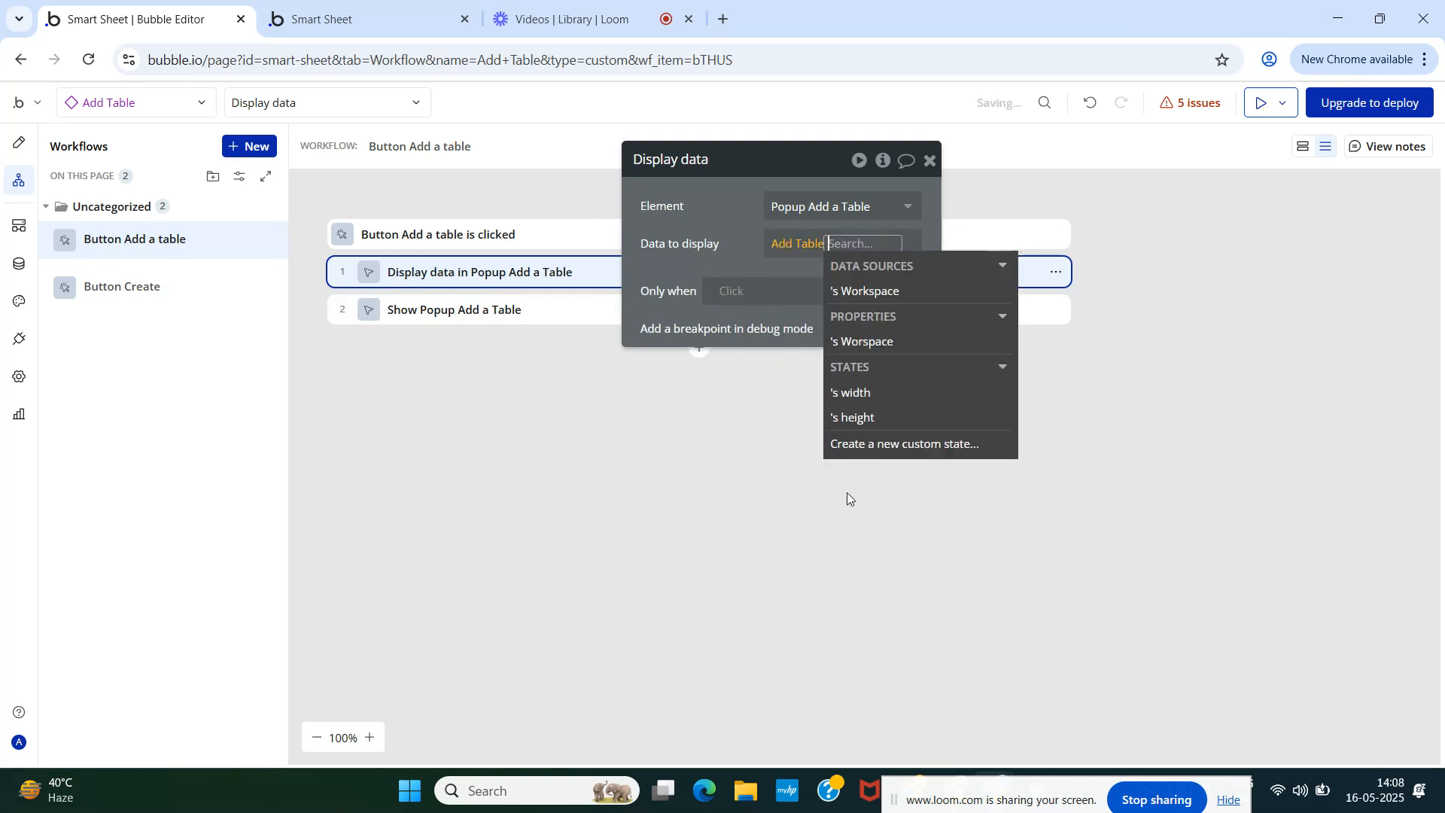
{"action": "left_click", "coordinate": [880, 298]}
{"action": "left_click", "coordinate": [864, 267]}
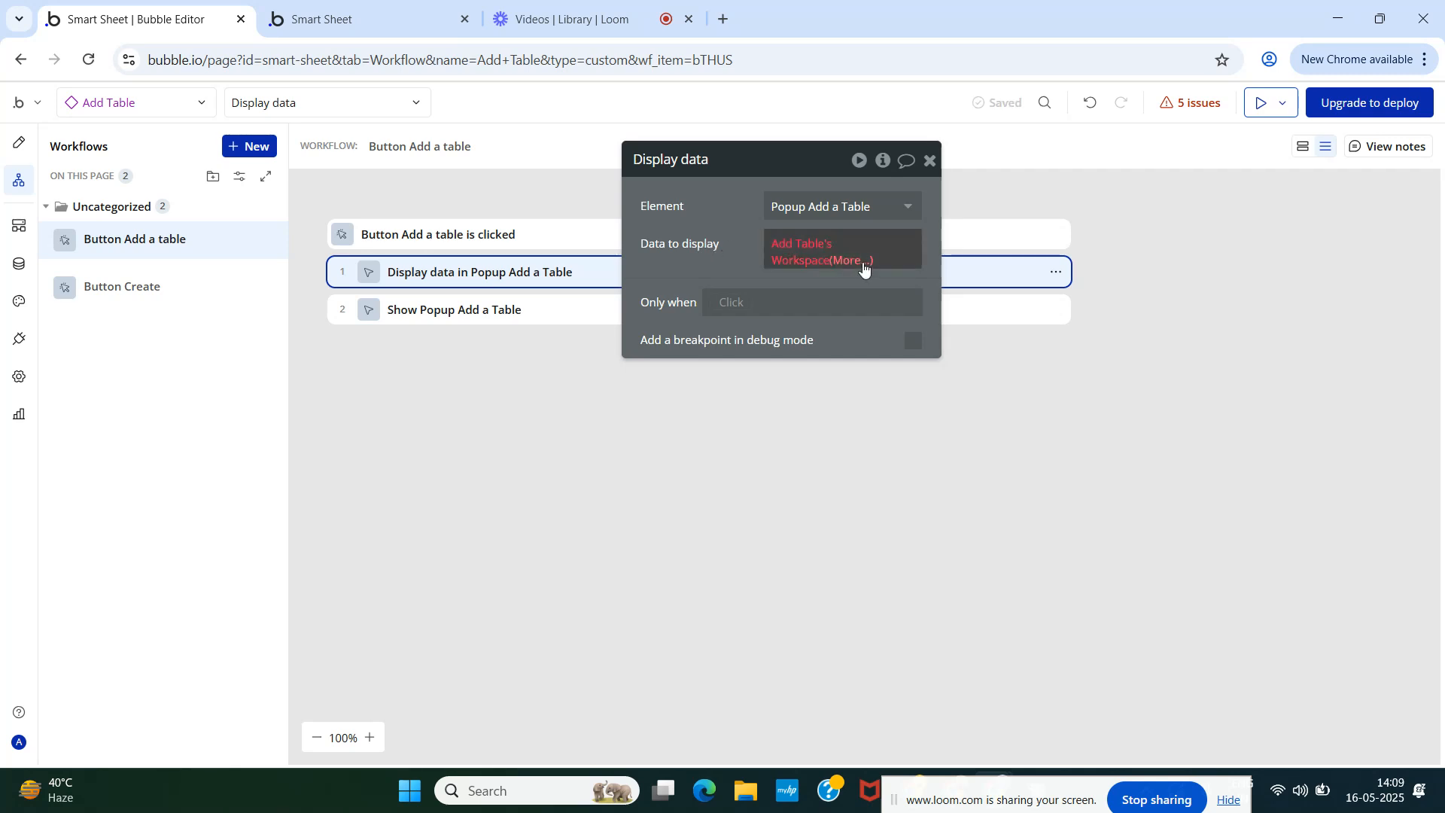
{"action": "left_click", "coordinate": [807, 247]}
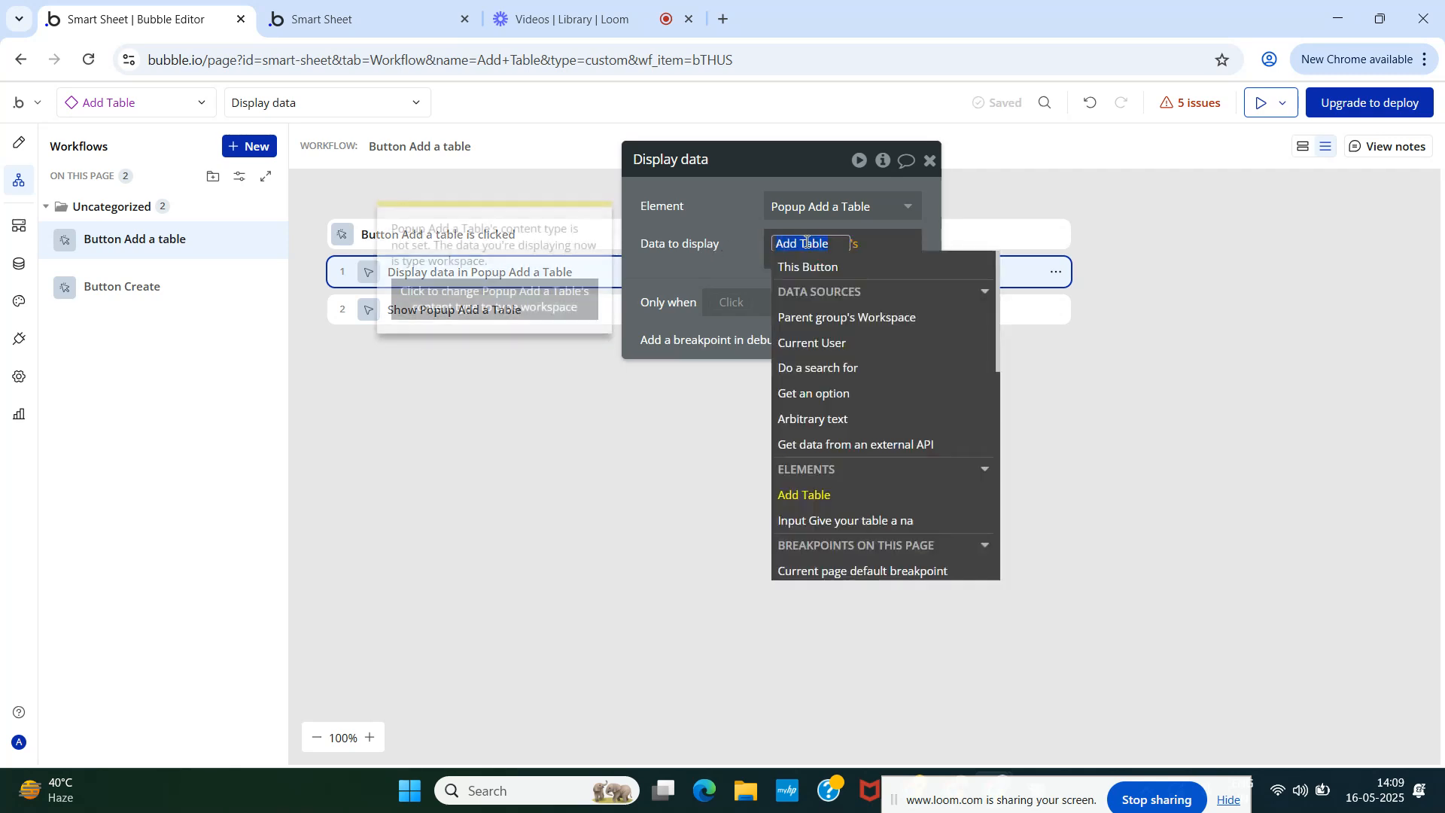
{"action": "left_click", "coordinate": [816, 501]}
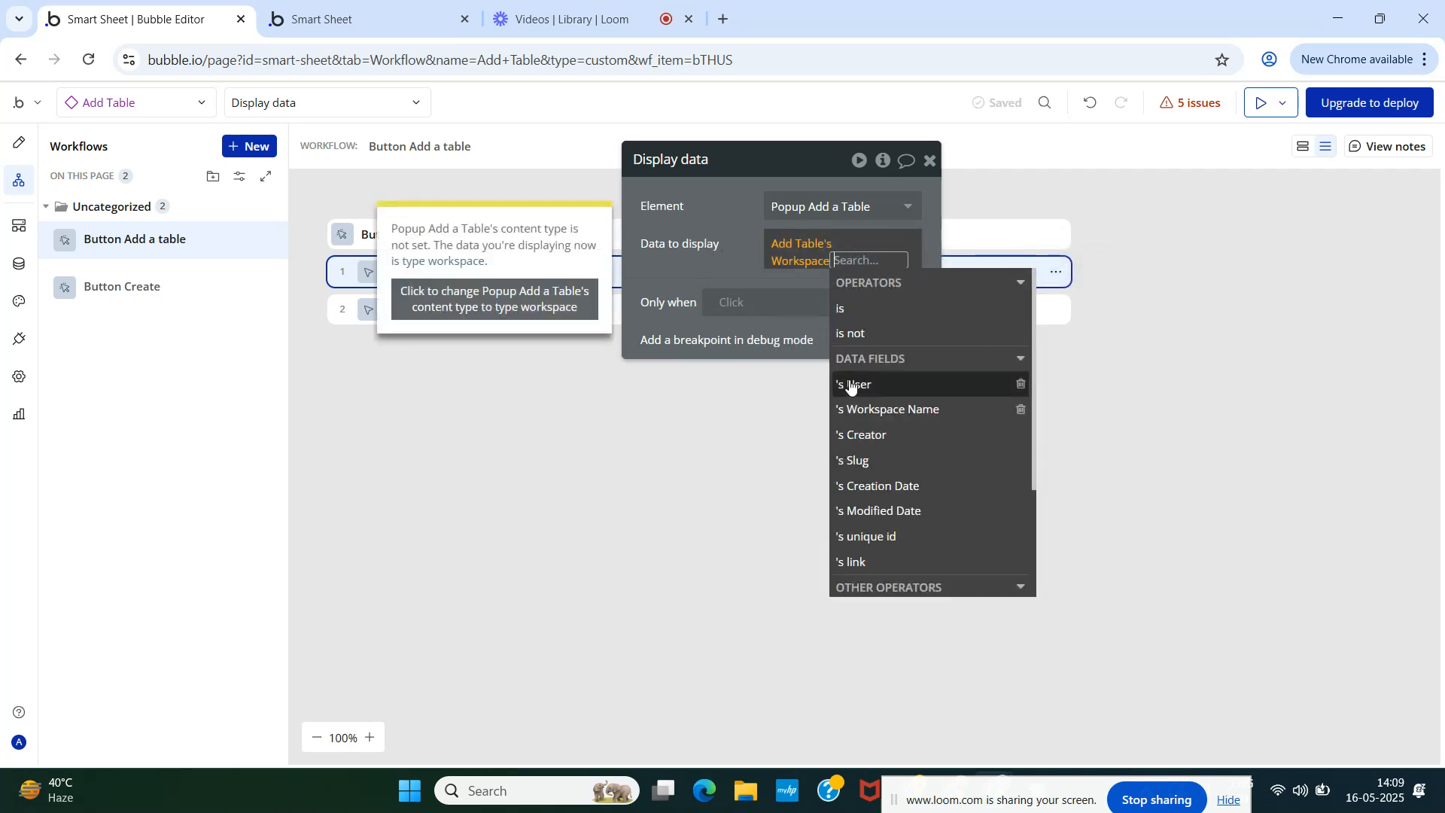
{"action": "left_click", "coordinate": [792, 267]}
{"action": "left_click", "coordinate": [865, 342]}
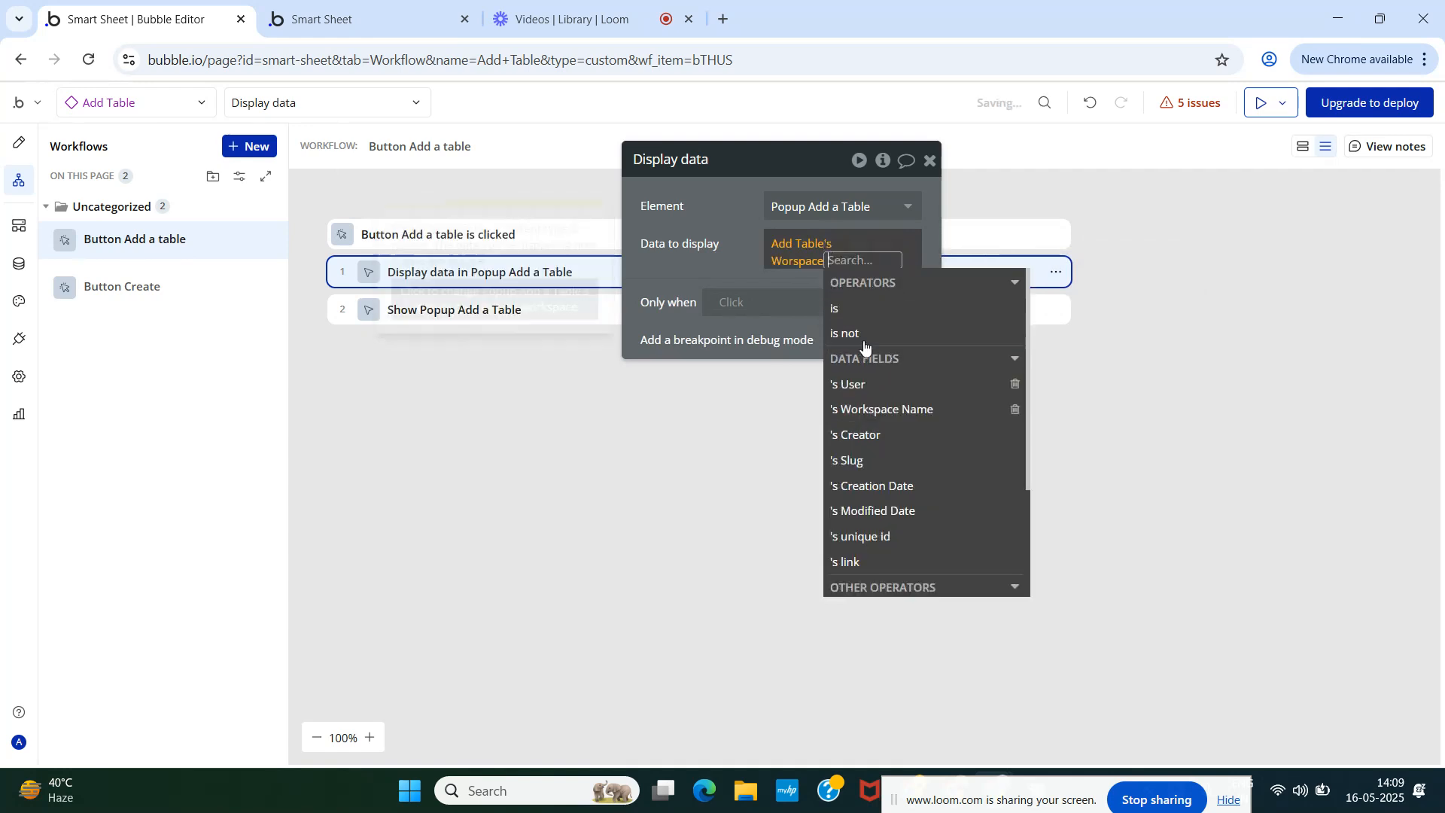
{"action": "left_click", "coordinate": [737, 249]}
{"action": "left_click", "coordinate": [848, 267]}
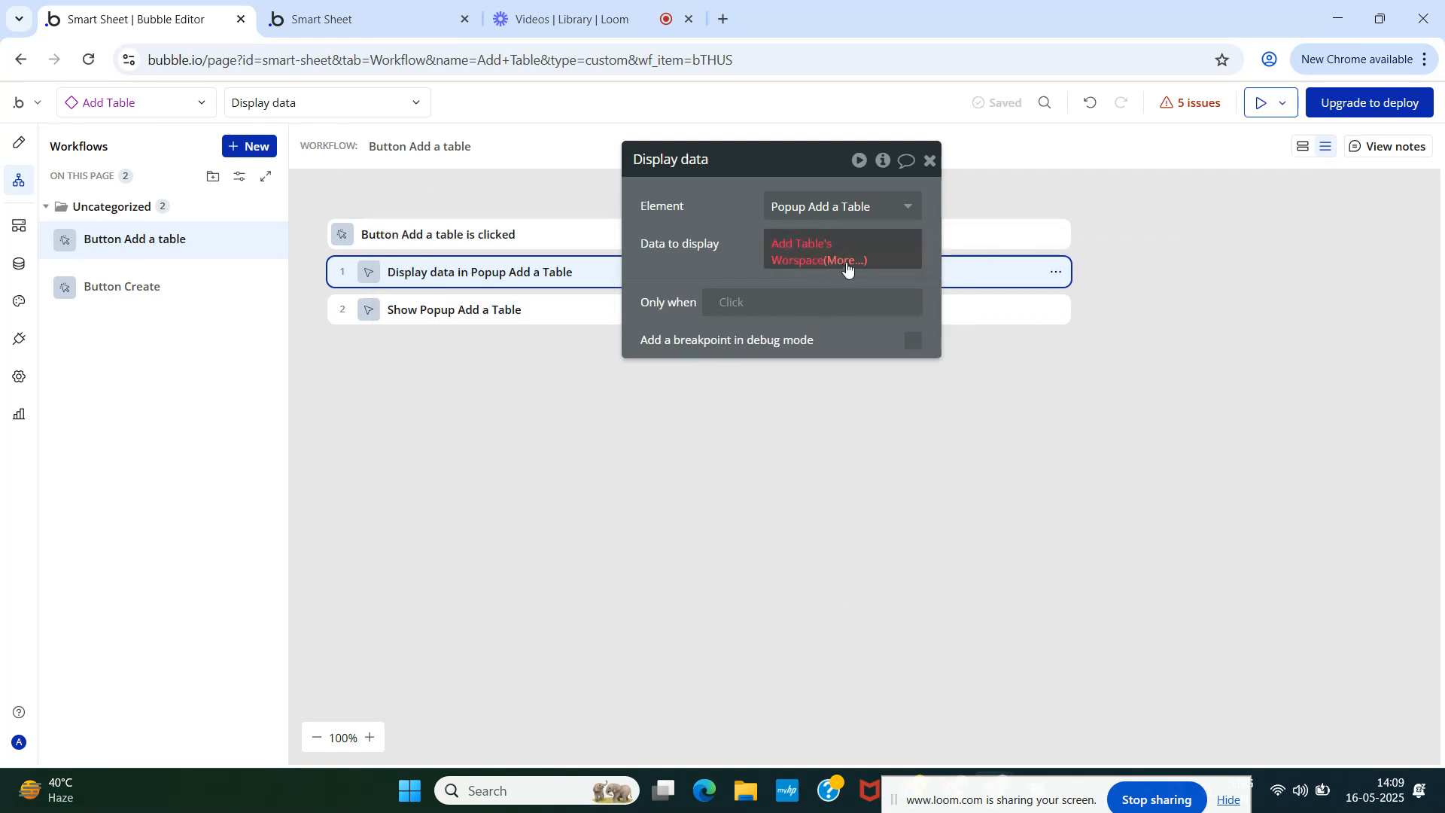
{"action": "left_click", "coordinate": [866, 534]}
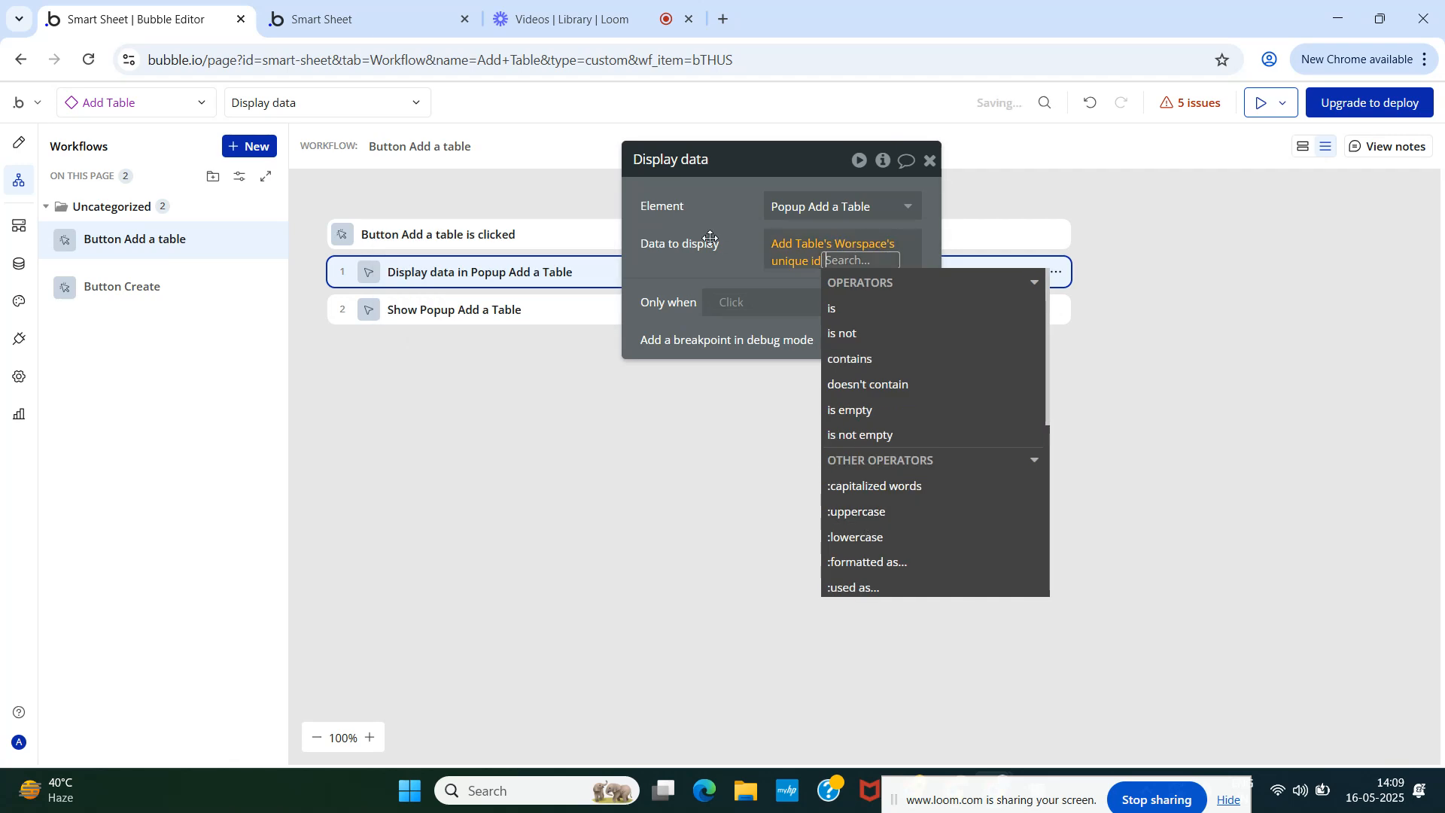
- Rebuild the Data to display expression as Add Table's Workspace
{"action": "left_click", "coordinate": [789, 241]}
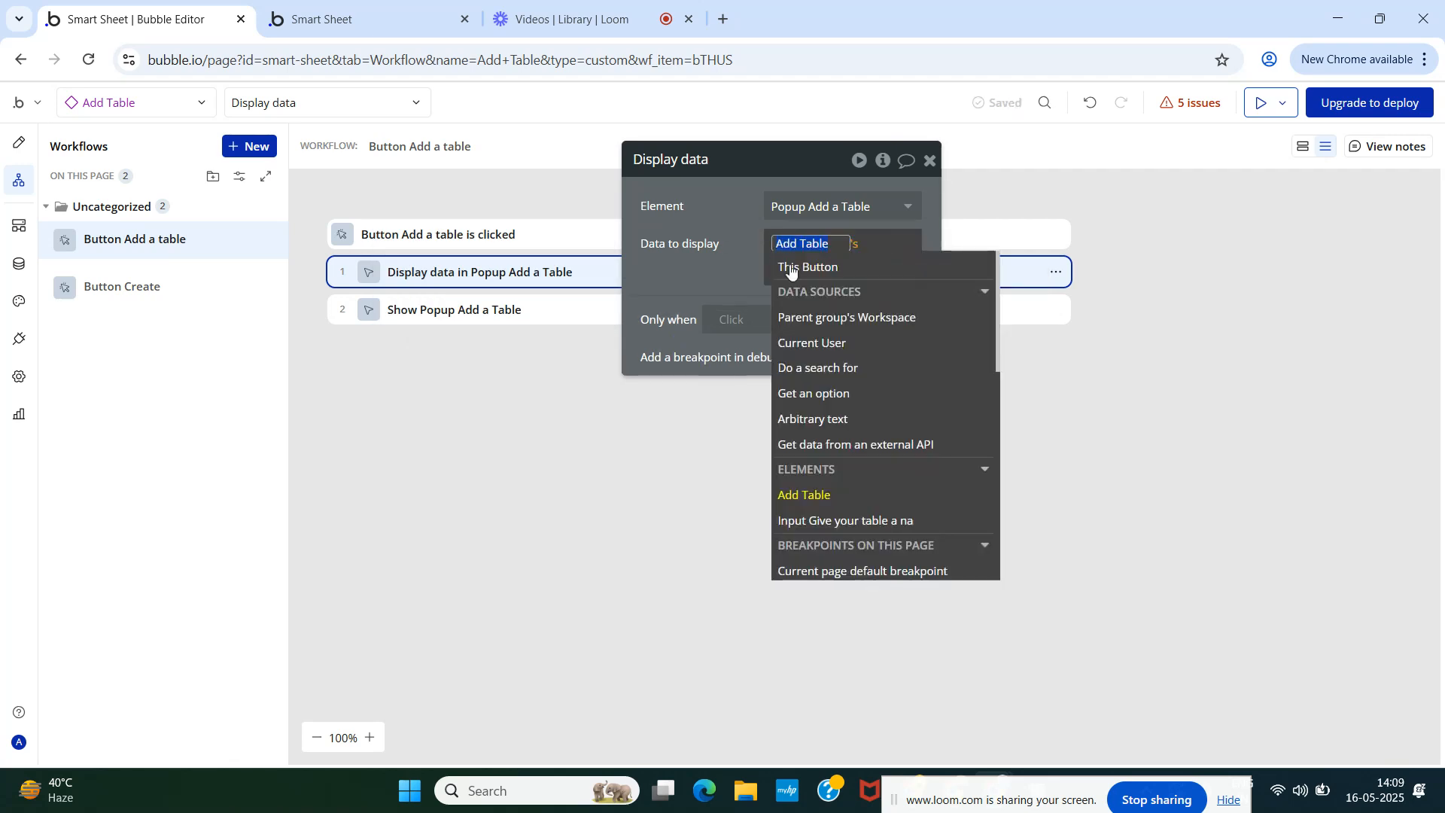
{"action": "left_click", "coordinate": [804, 494]}
{"action": "left_click", "coordinate": [844, 253]}
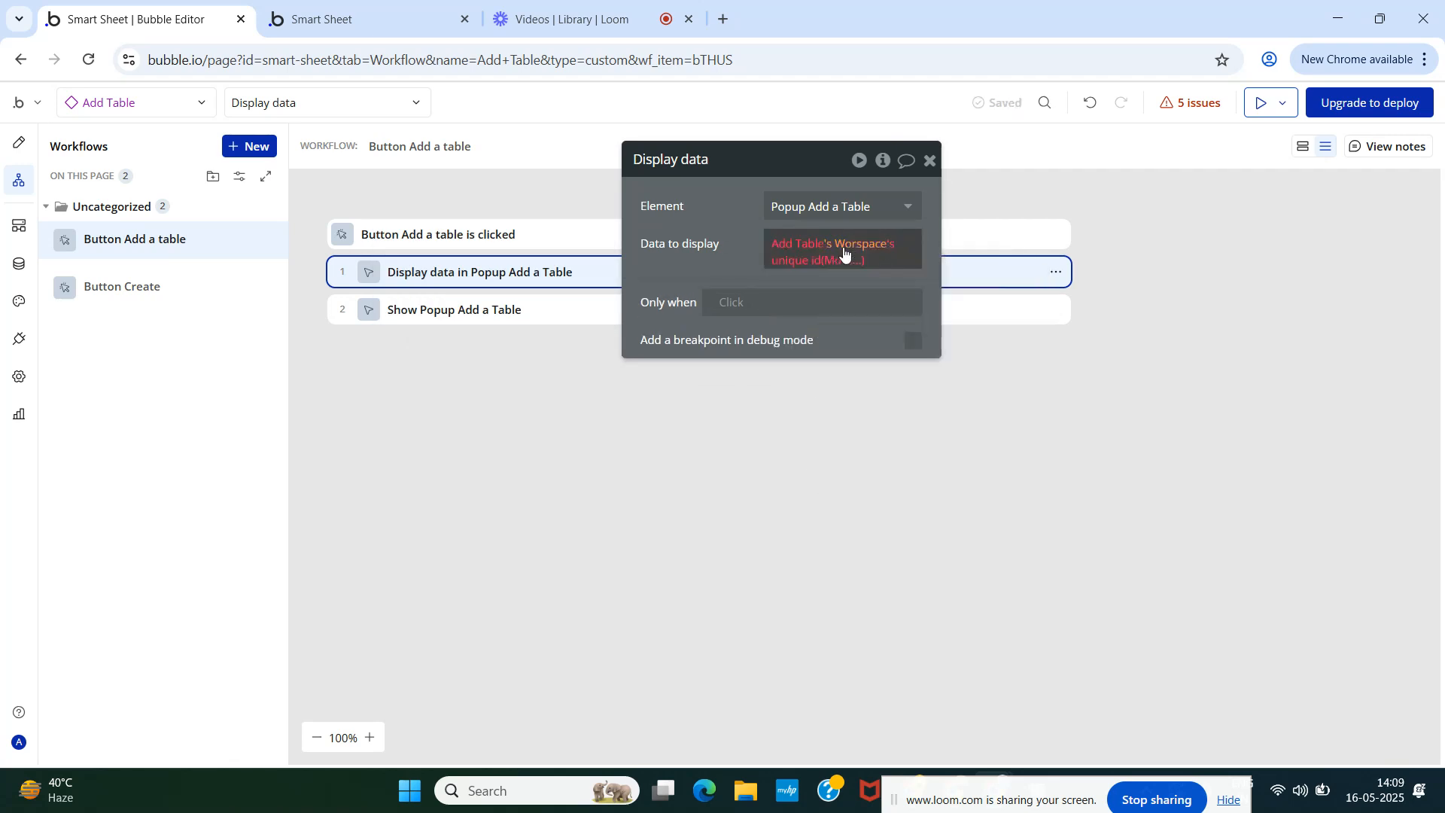
{"action": "left_click", "coordinate": [845, 250]}
{"action": "left_click", "coordinate": [855, 292]}
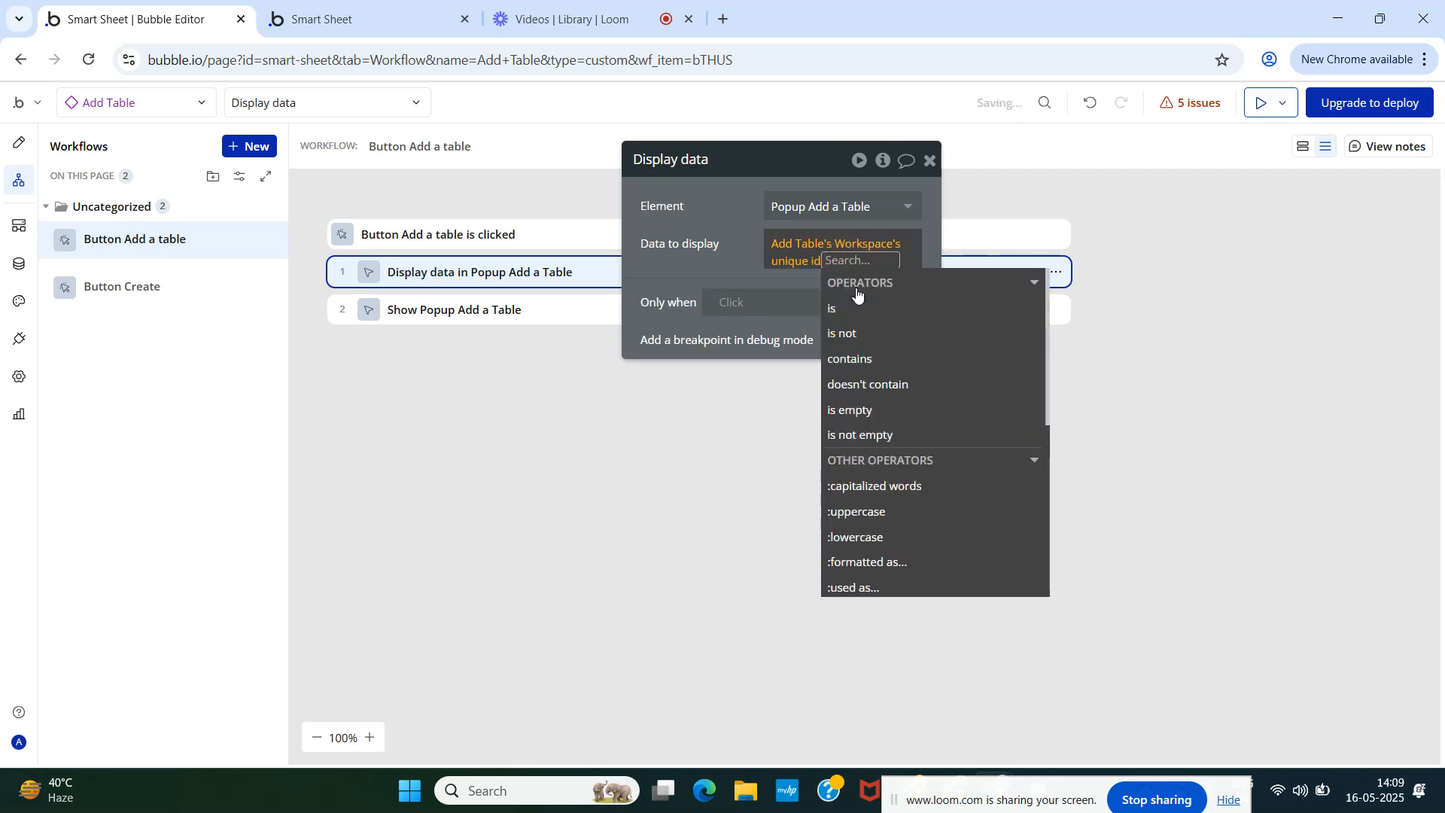
{"action": "left_click", "coordinate": [710, 262]}
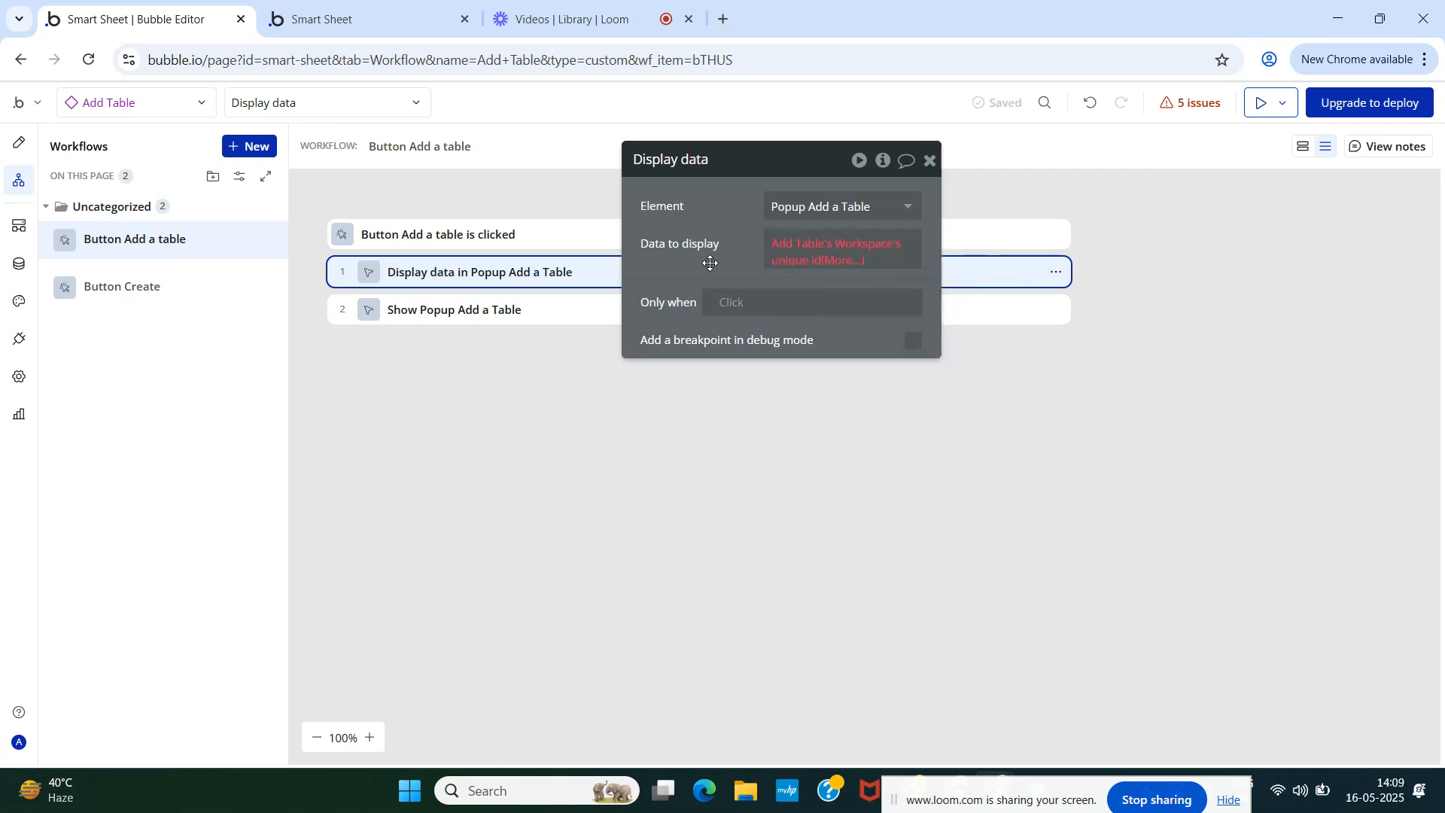
{"action": "left_click", "coordinate": [784, 250]}
{"action": "left_click", "coordinate": [804, 261]}
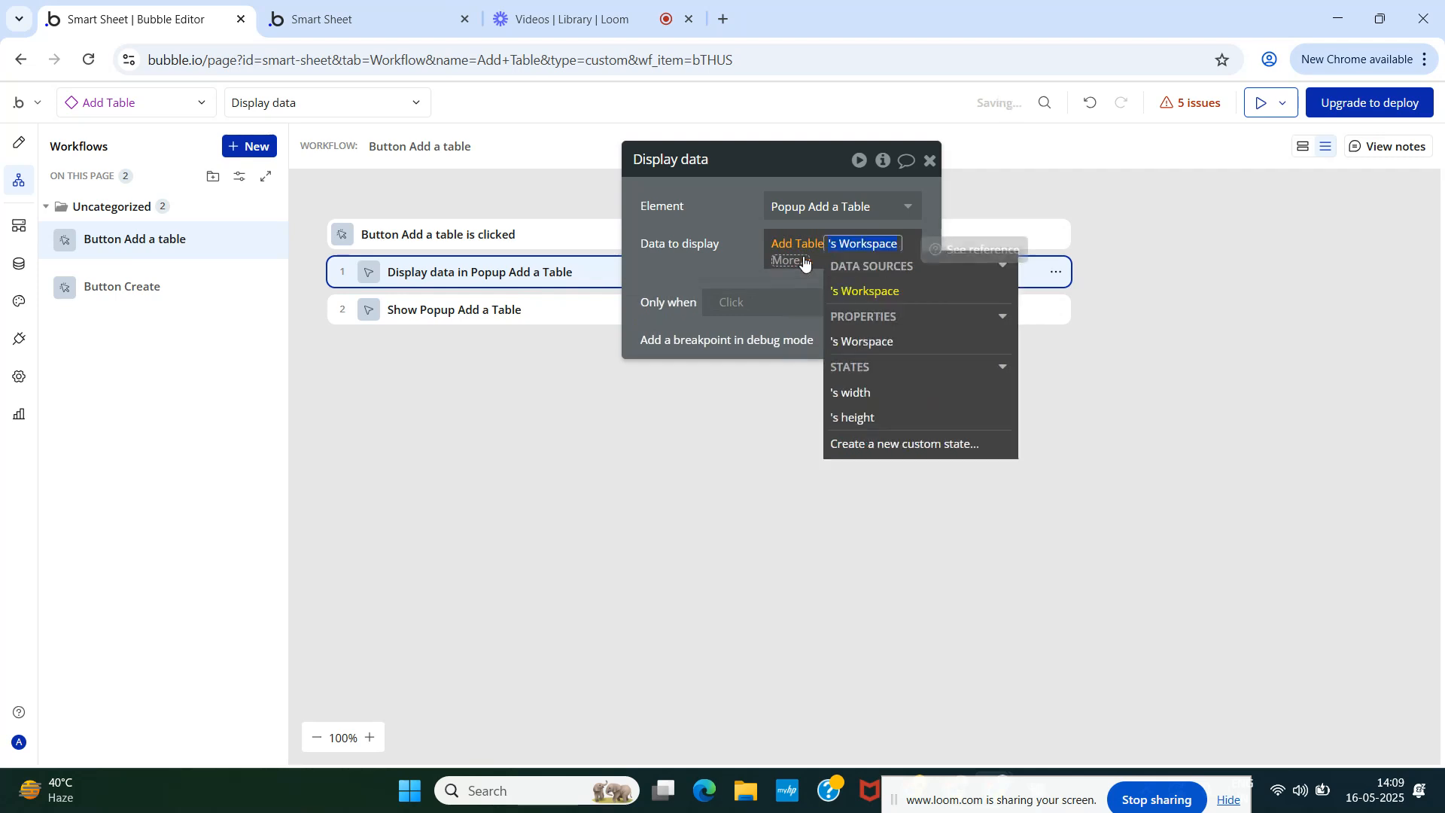
{"action": "left_click", "coordinate": [743, 253]}
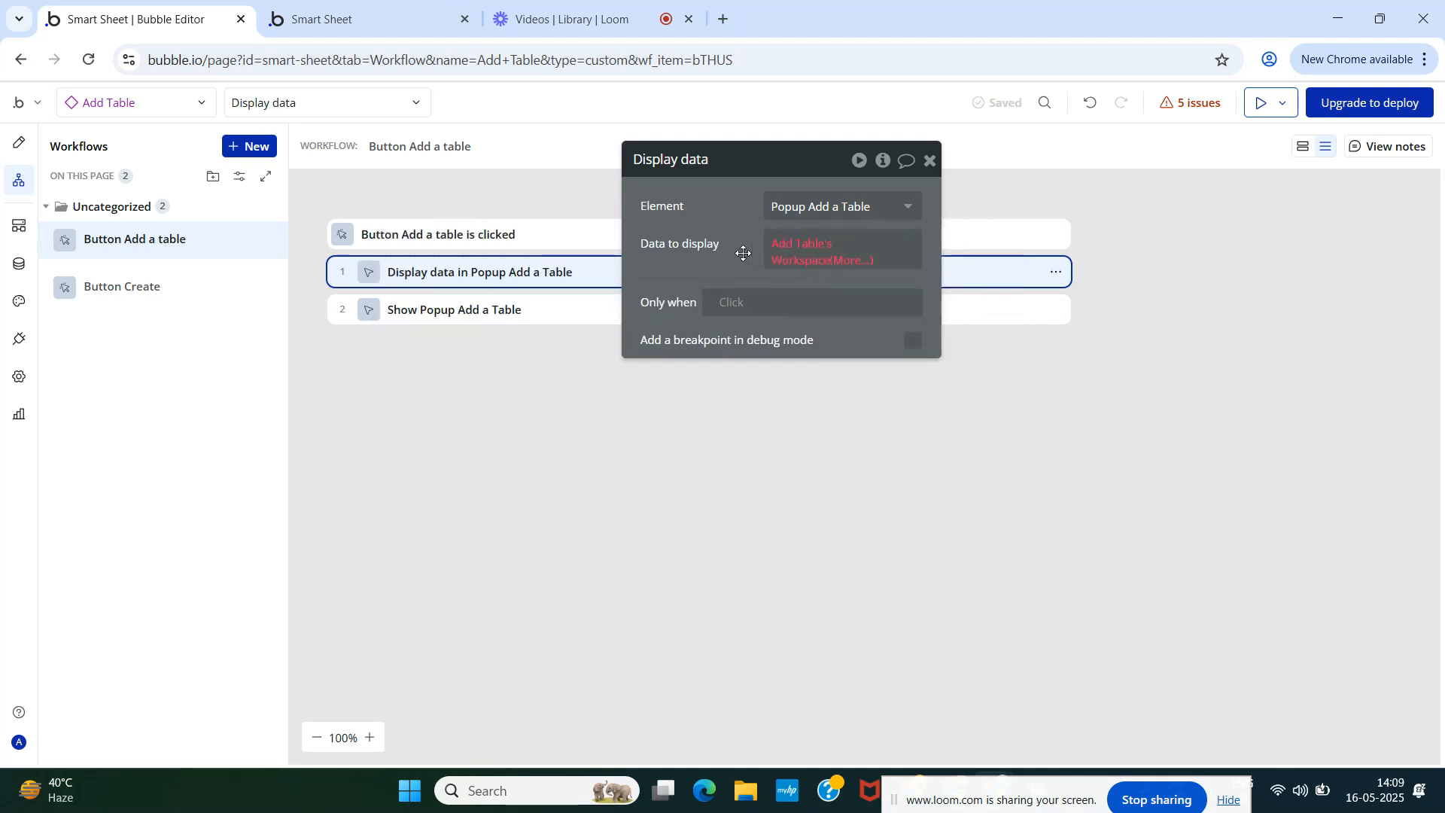
{"action": "left_click", "coordinate": [800, 251]}
{"action": "left_click", "coordinate": [801, 245]}
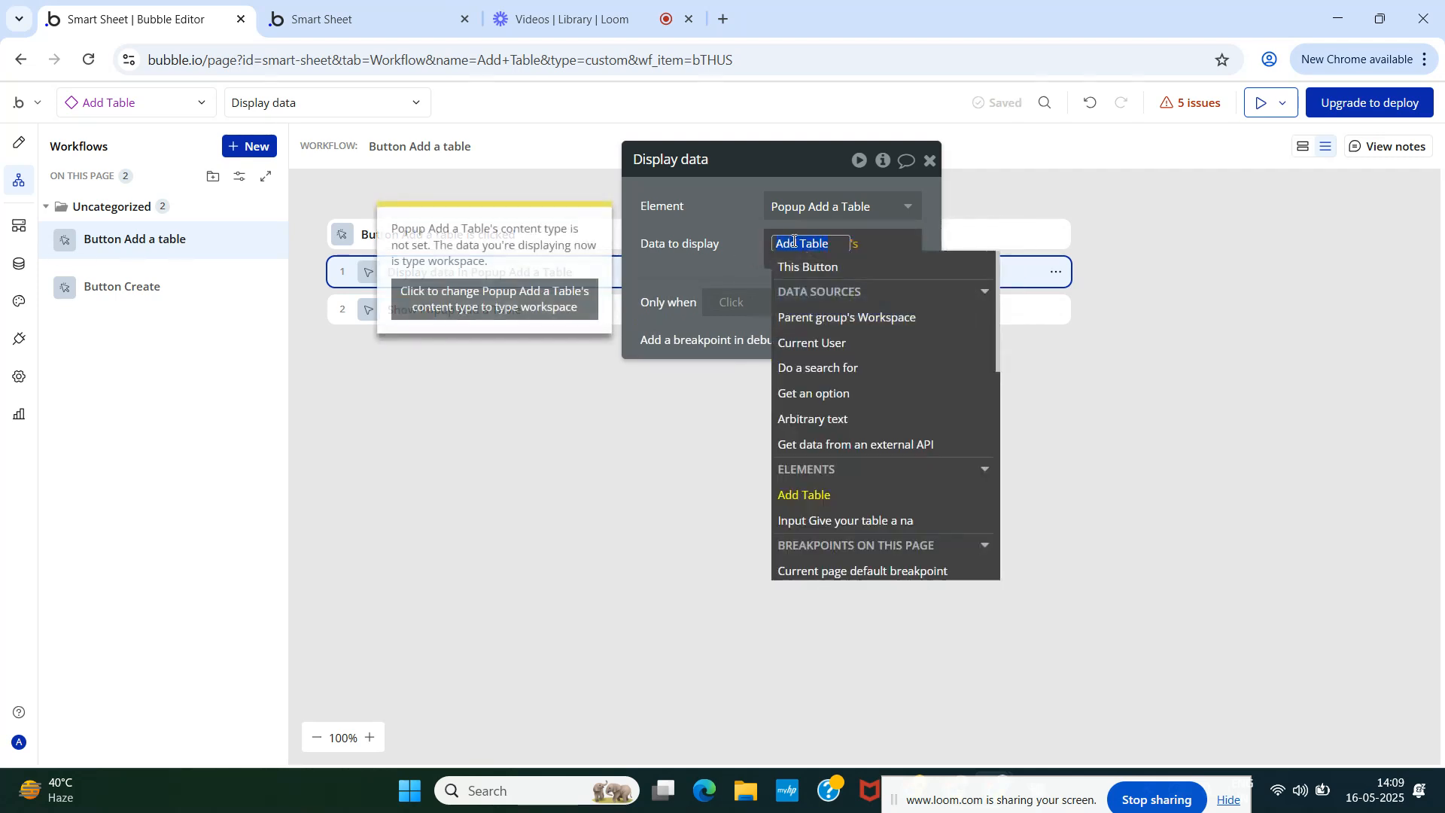
{"action": "left_click", "coordinate": [820, 495]}
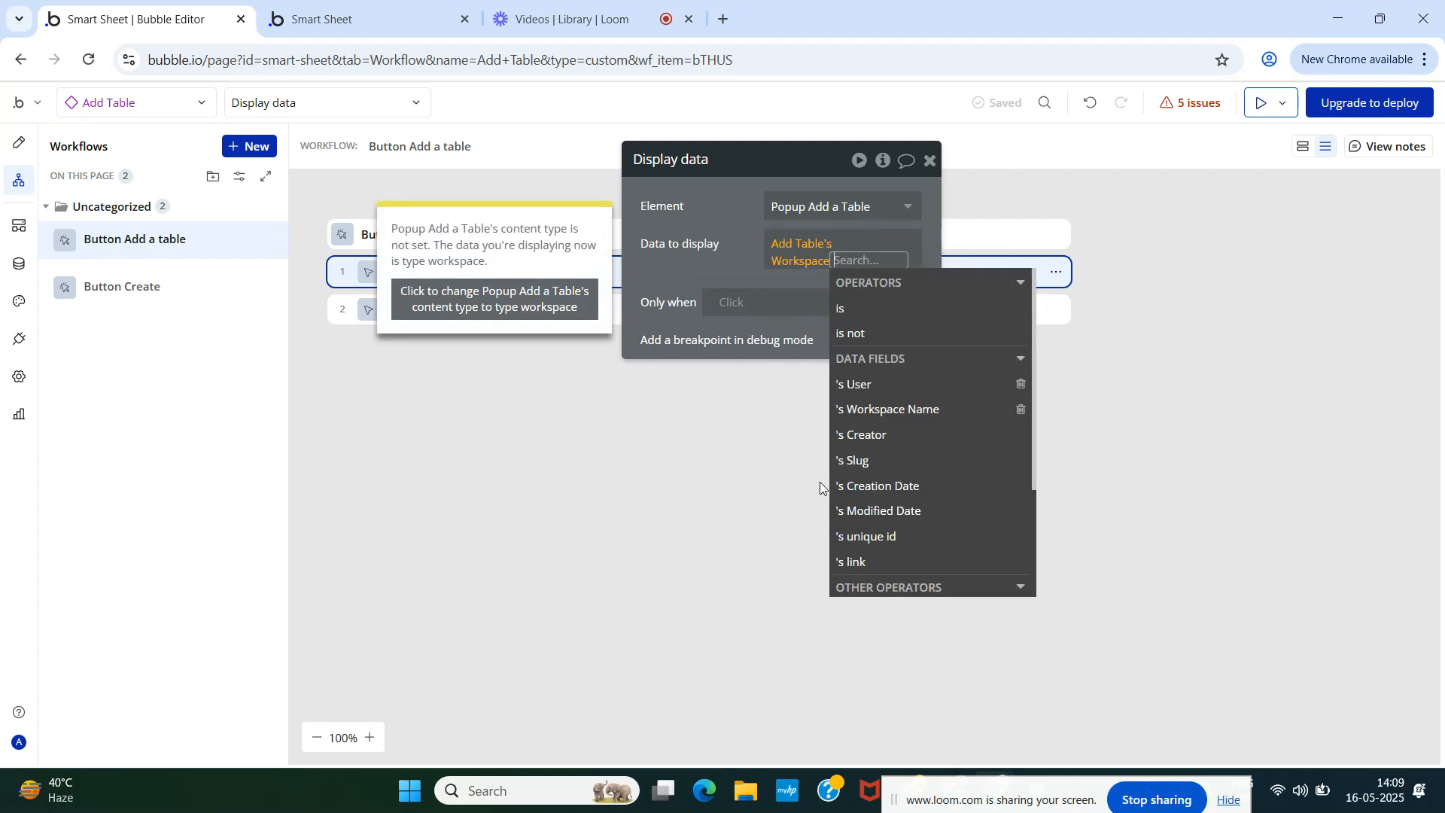
- Remove the Workspace part and re-pick Add Table's Workspace as the data
{"action": "key", "text": "BackSpace"}
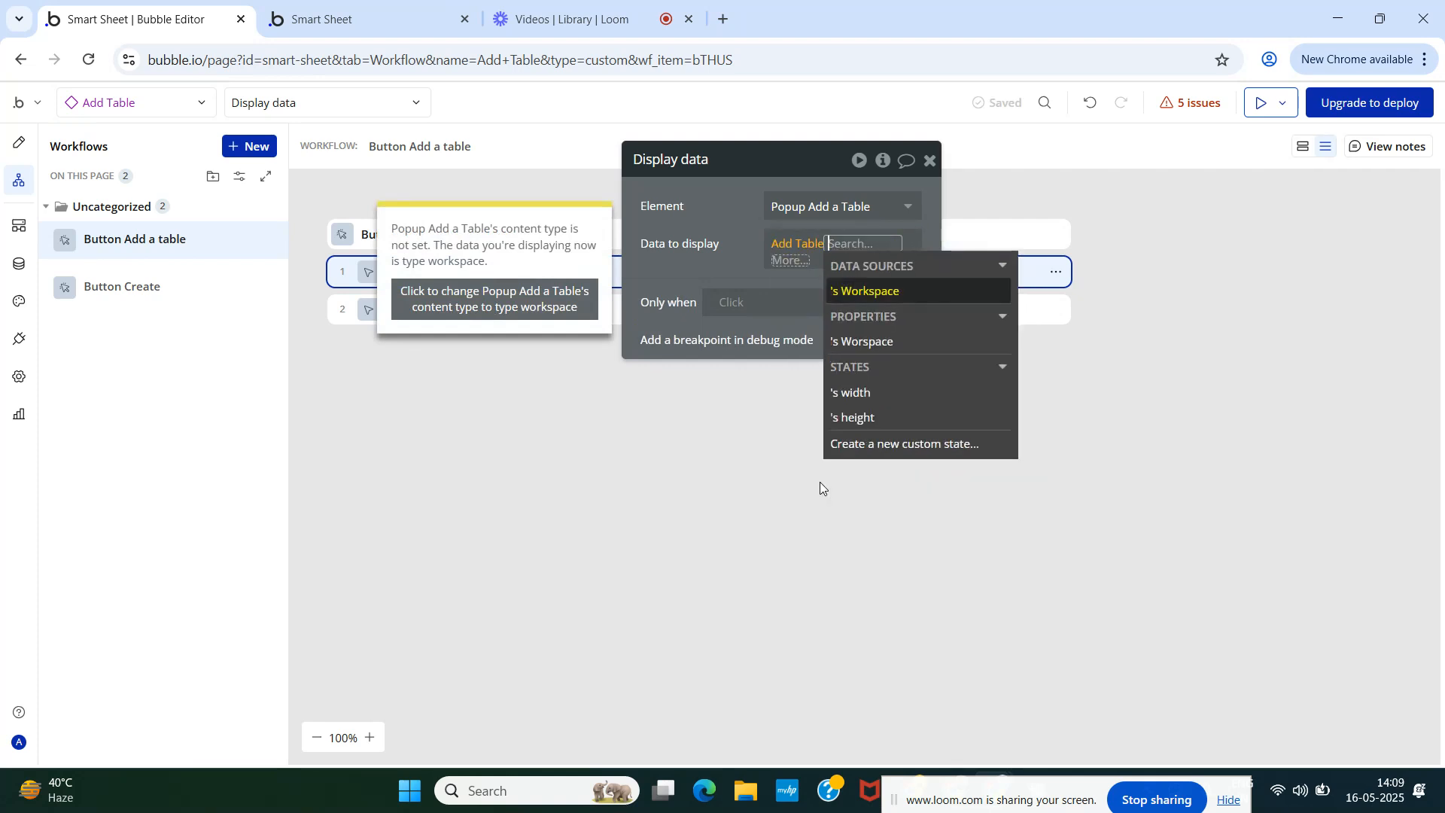
{"action": "key", "text": "BackSpace"}
{"action": "left_click", "coordinate": [821, 486]}
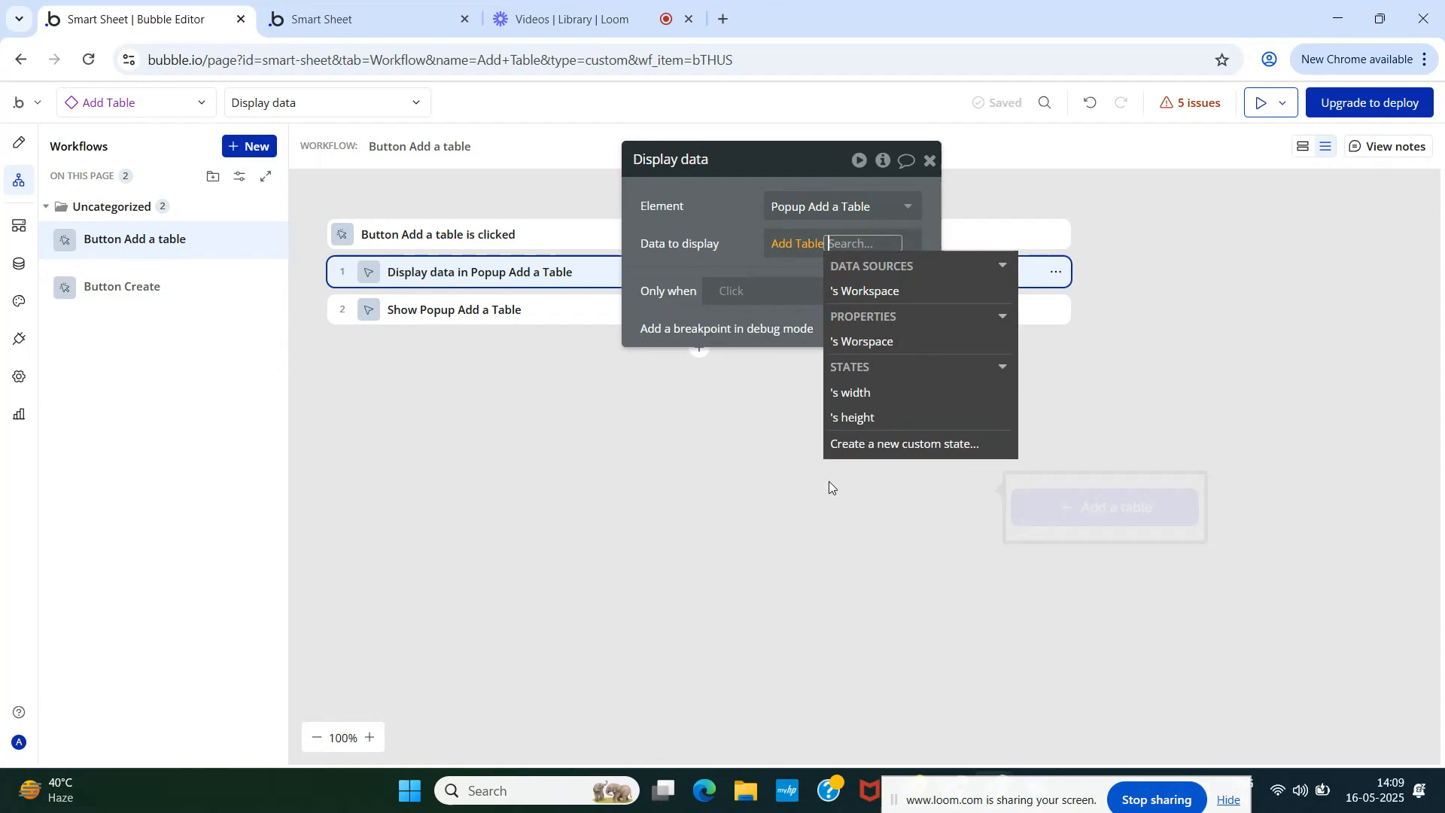
{"action": "left_click", "coordinate": [865, 343]}
{"action": "left_click", "coordinate": [710, 256]}
{"action": "left_click", "coordinate": [772, 252]}
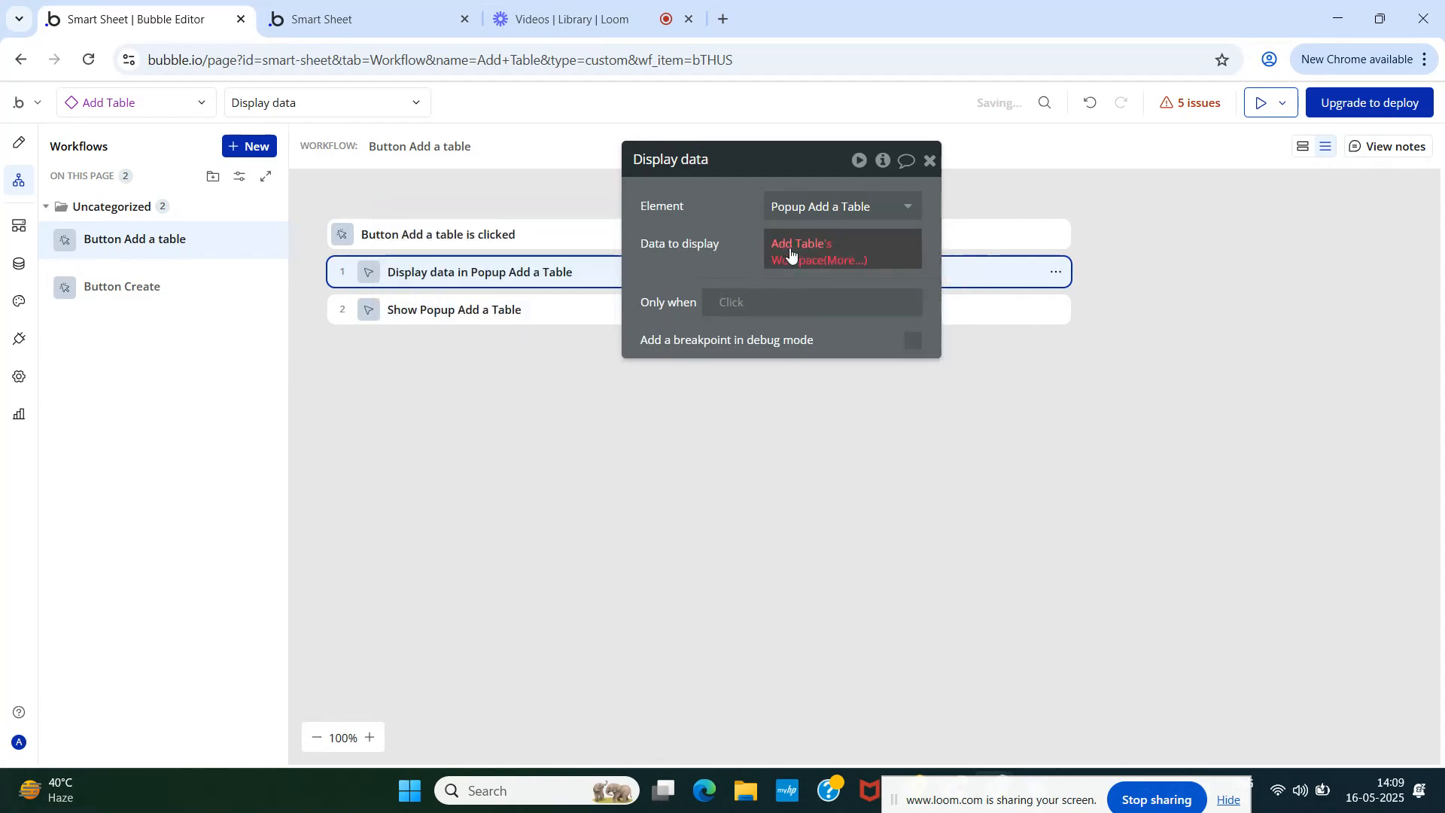
{"action": "left_click", "coordinate": [819, 493]}
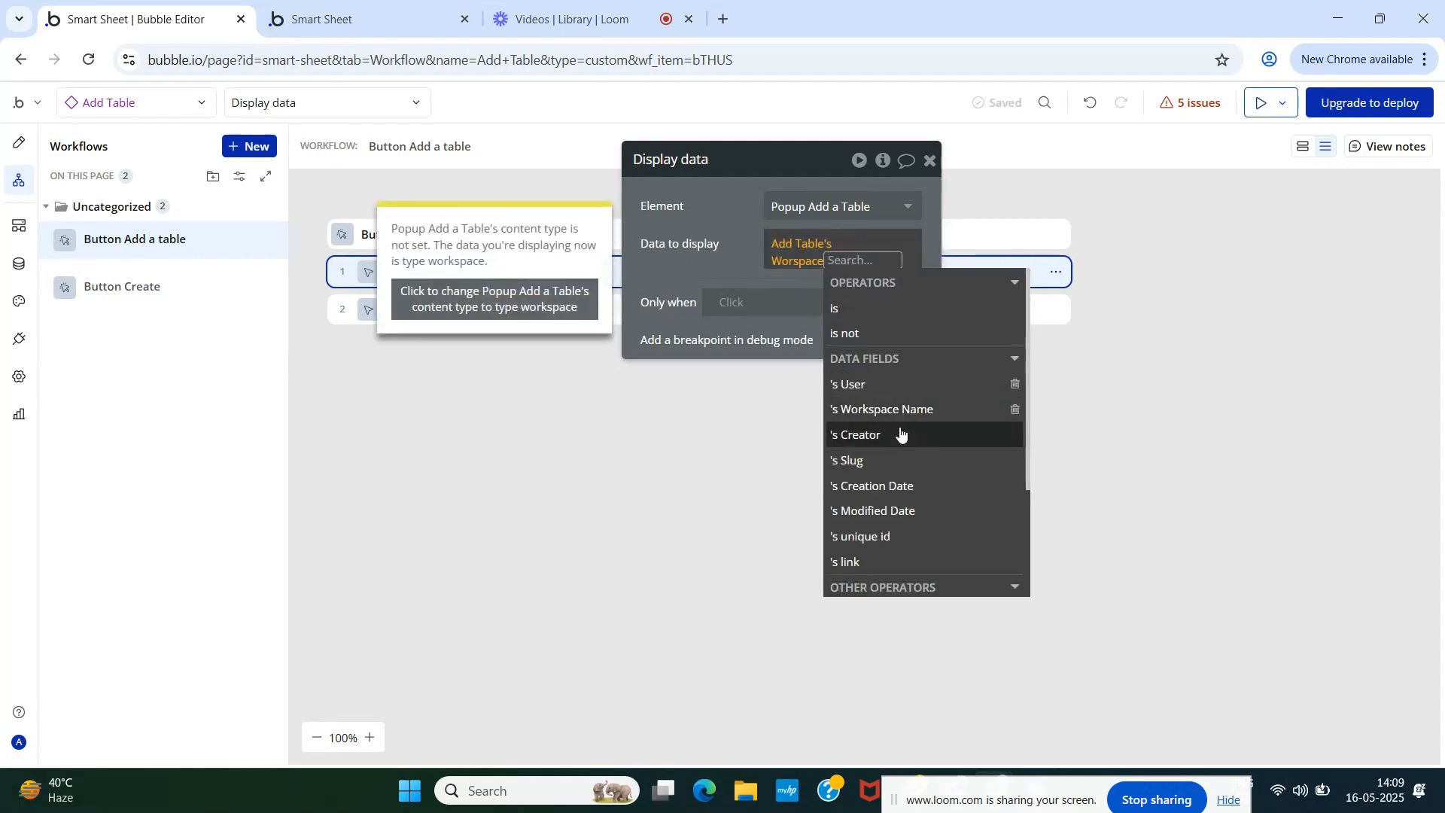
{"action": "left_click", "coordinate": [739, 262]}
- Delete the whole Data to display expression, leaving the data source empty
{"action": "left_click", "coordinate": [786, 246]}
{"action": "type", "text": "re"}
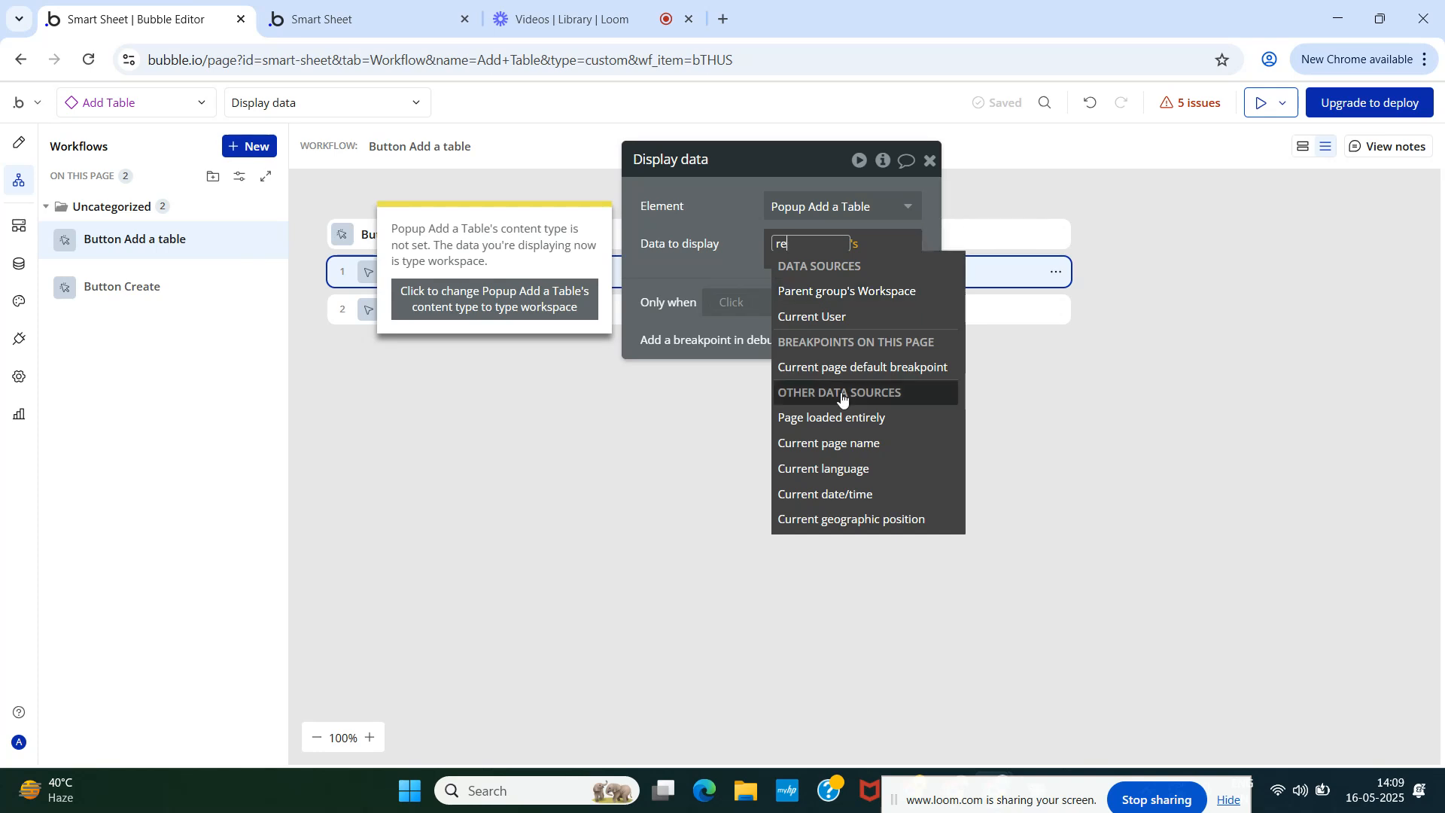
{"action": "left_click", "coordinate": [732, 242]}
{"action": "left_click", "coordinate": [841, 260]}
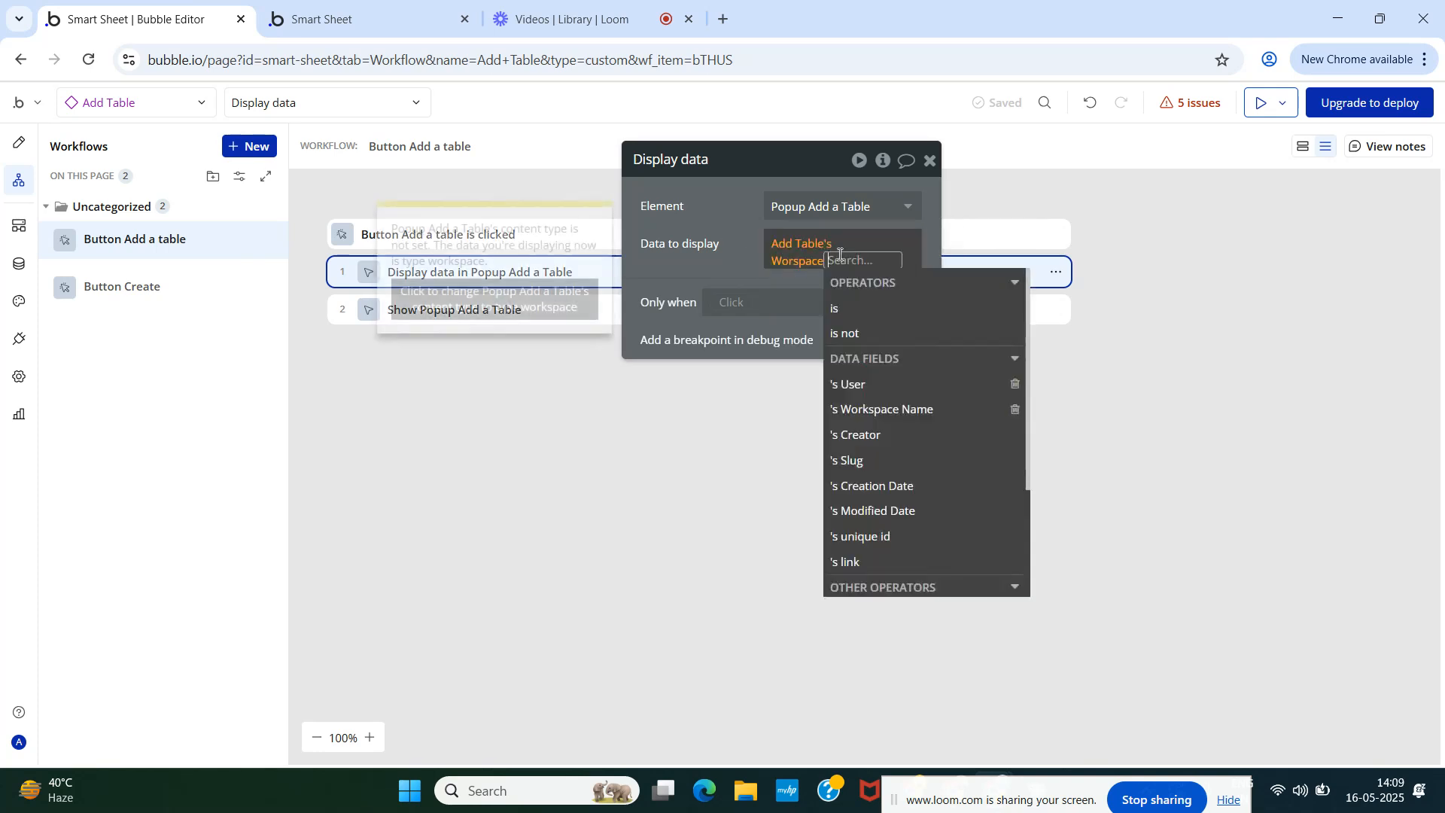
{"action": "key", "text": "BackSpace"}
{"action": "key", "text": "BackSpace"}
{"action": "key", "text": "BackSpace"}
{"action": "key", "text": "Escape"}
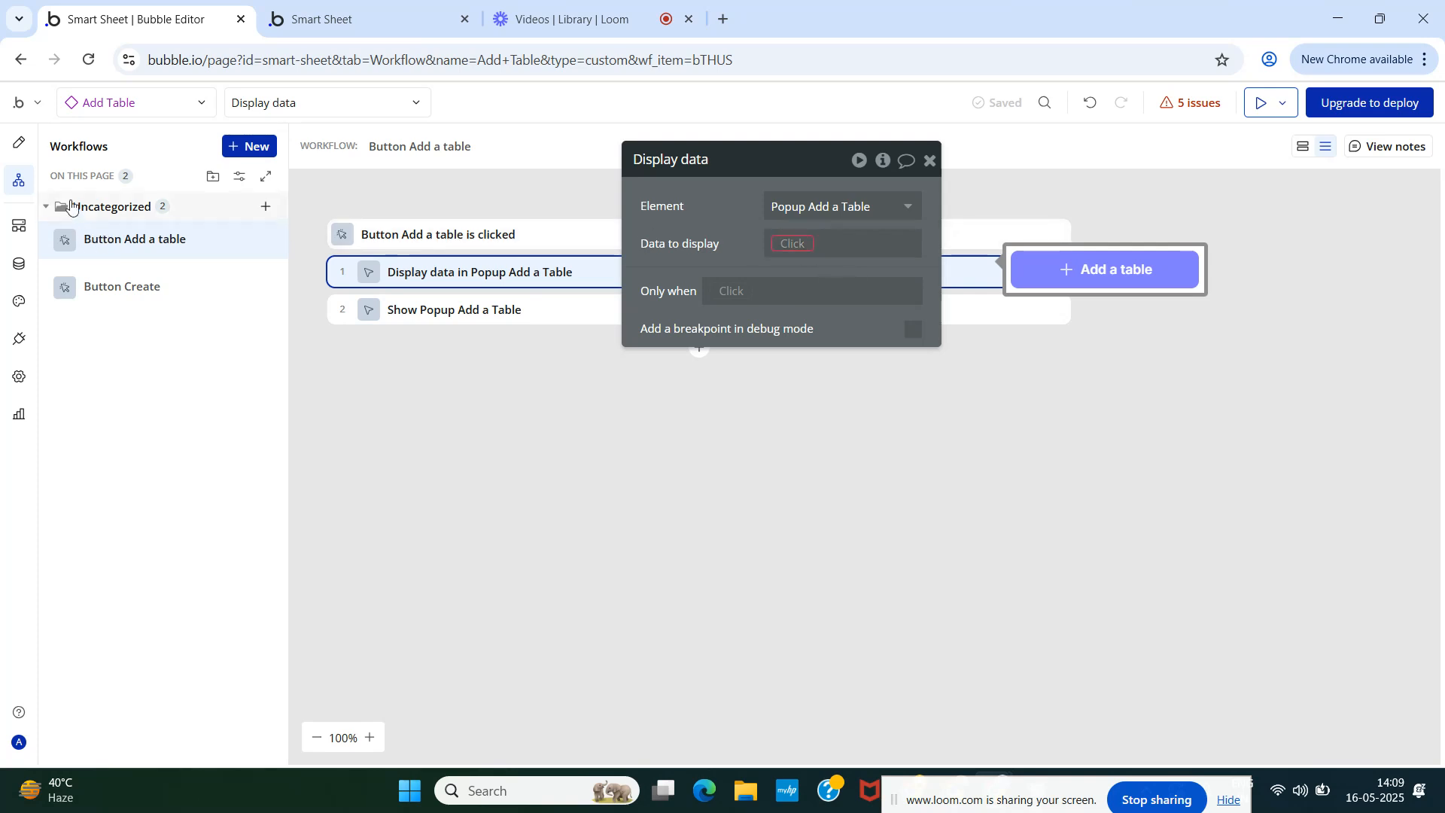
- Wrap the Add a table button in a new group on the page design
{"action": "left_click", "coordinate": [19, 143]}
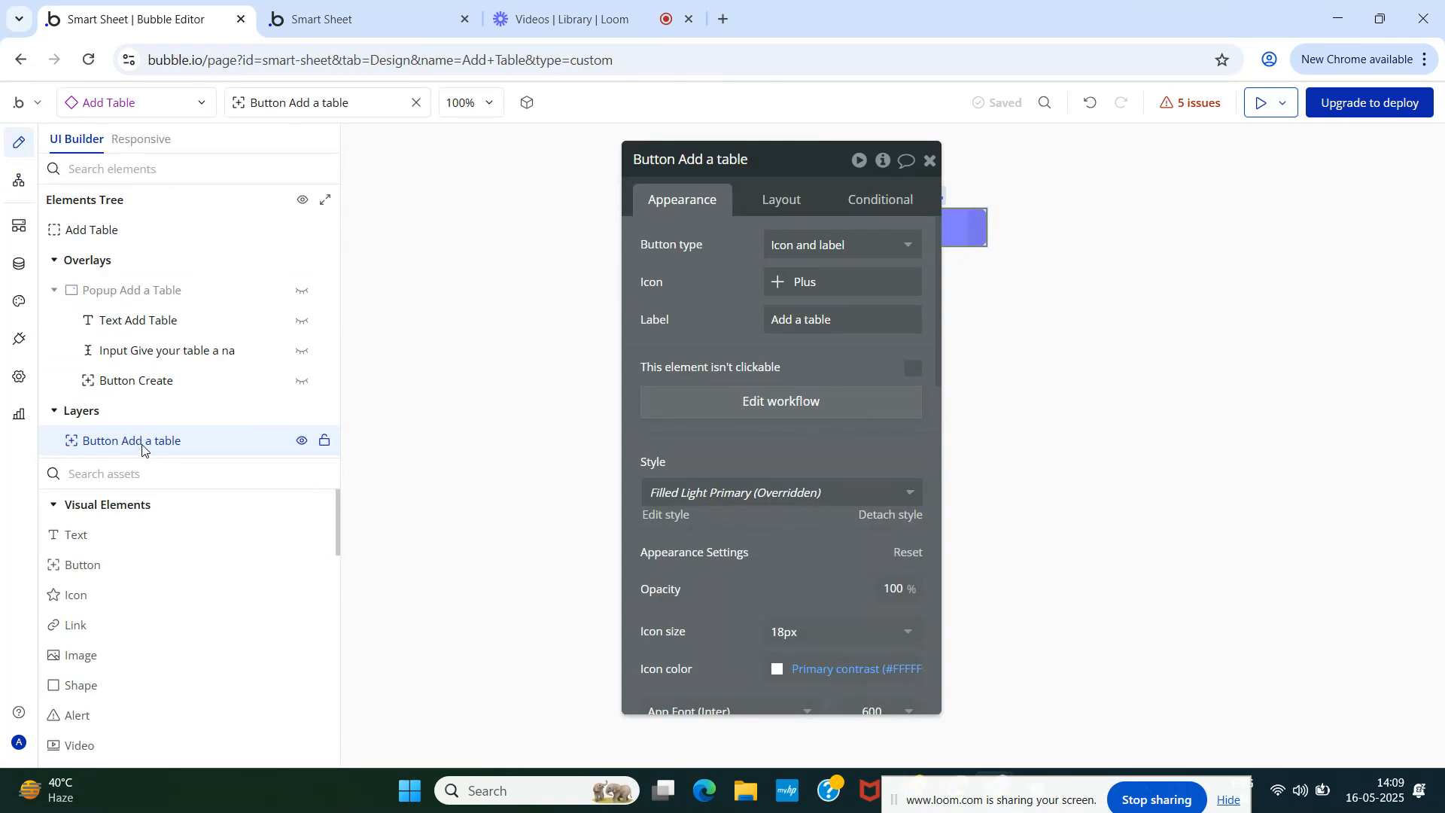
{"action": "left_click_drag", "start_coordinate": [684, 298], "coordinate": [570, 301]}
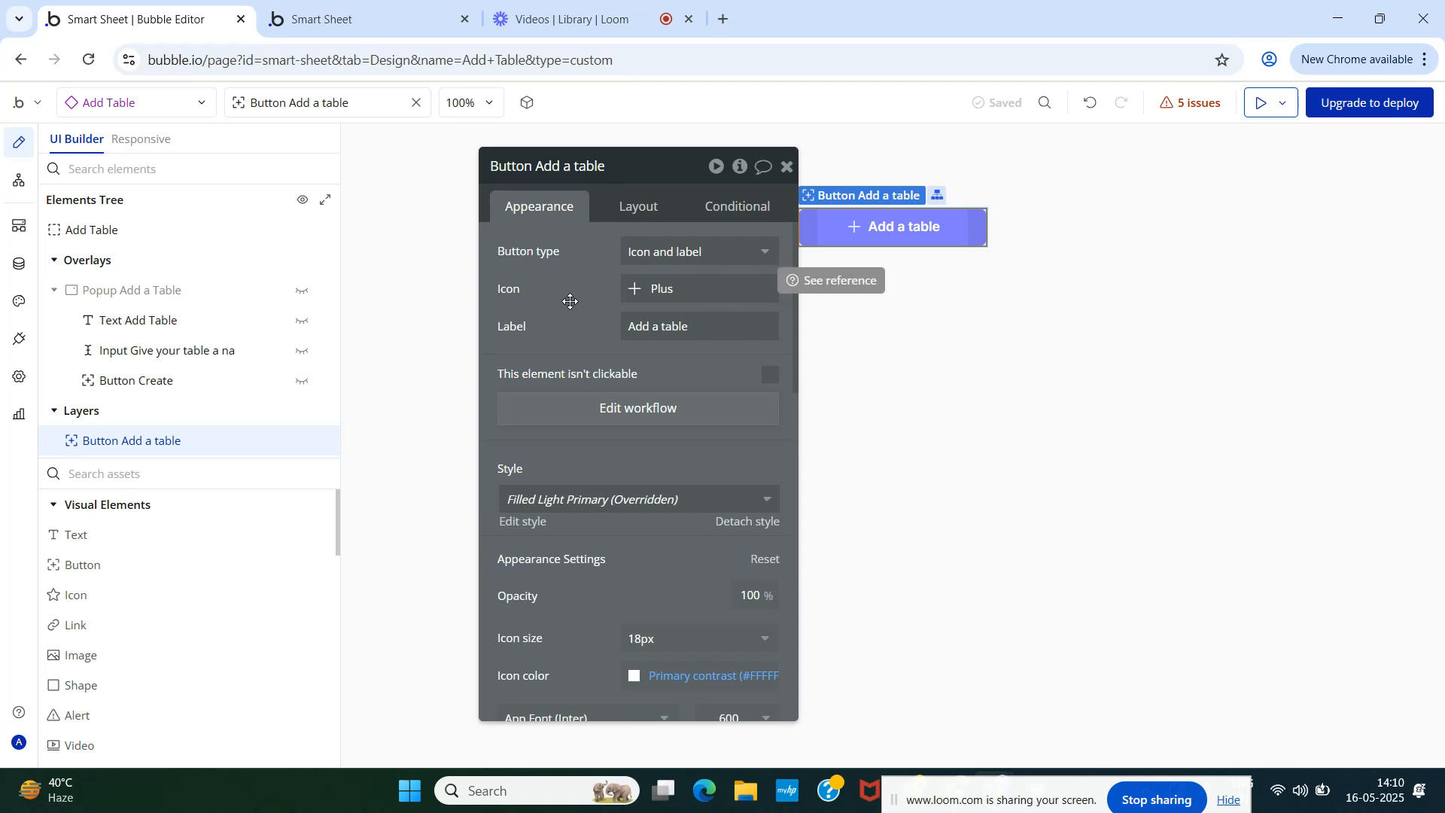
{"action": "right_click", "coordinate": [320, 441]}
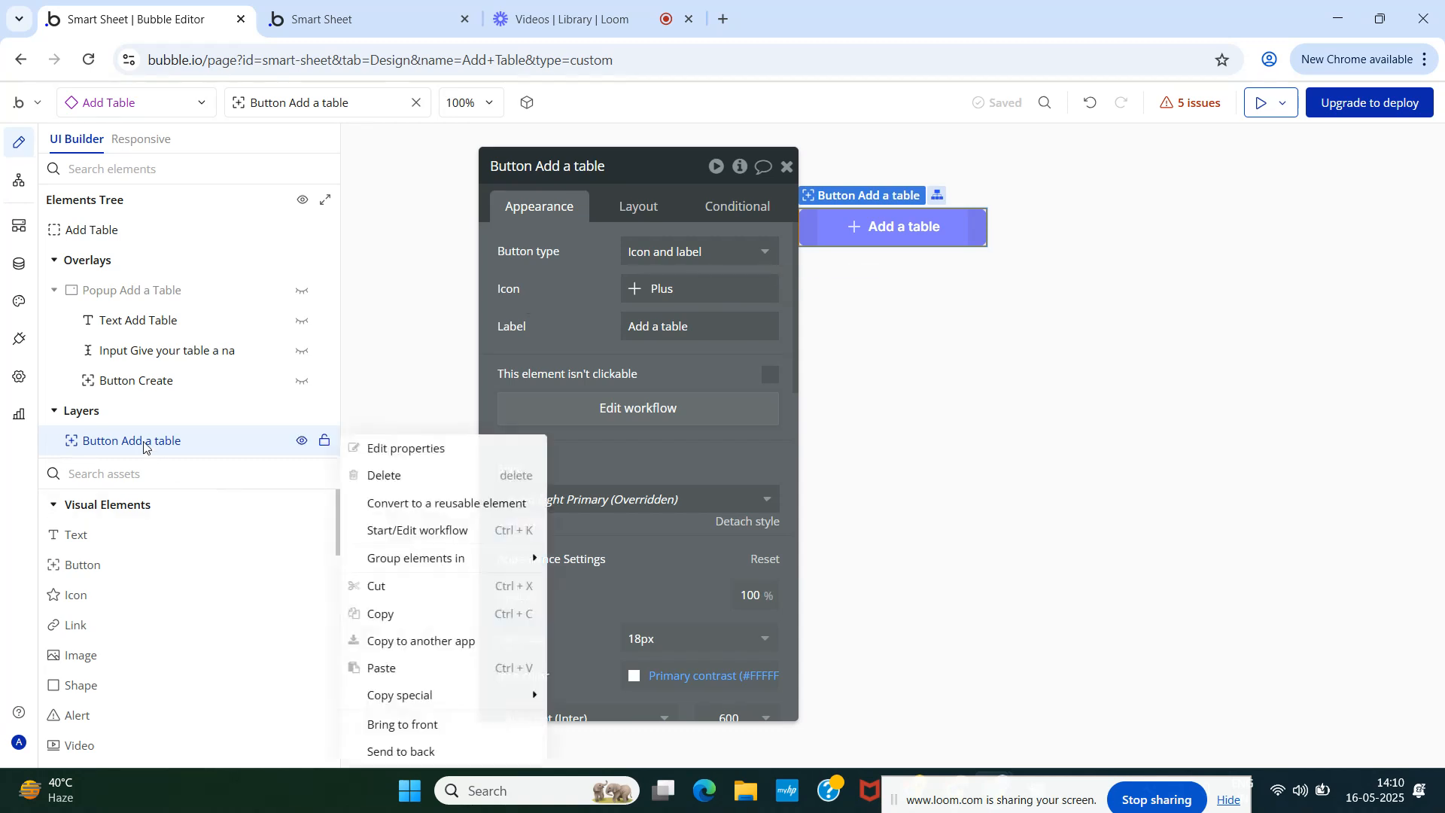
{"action": "mouse_move", "coordinate": [415, 574]}
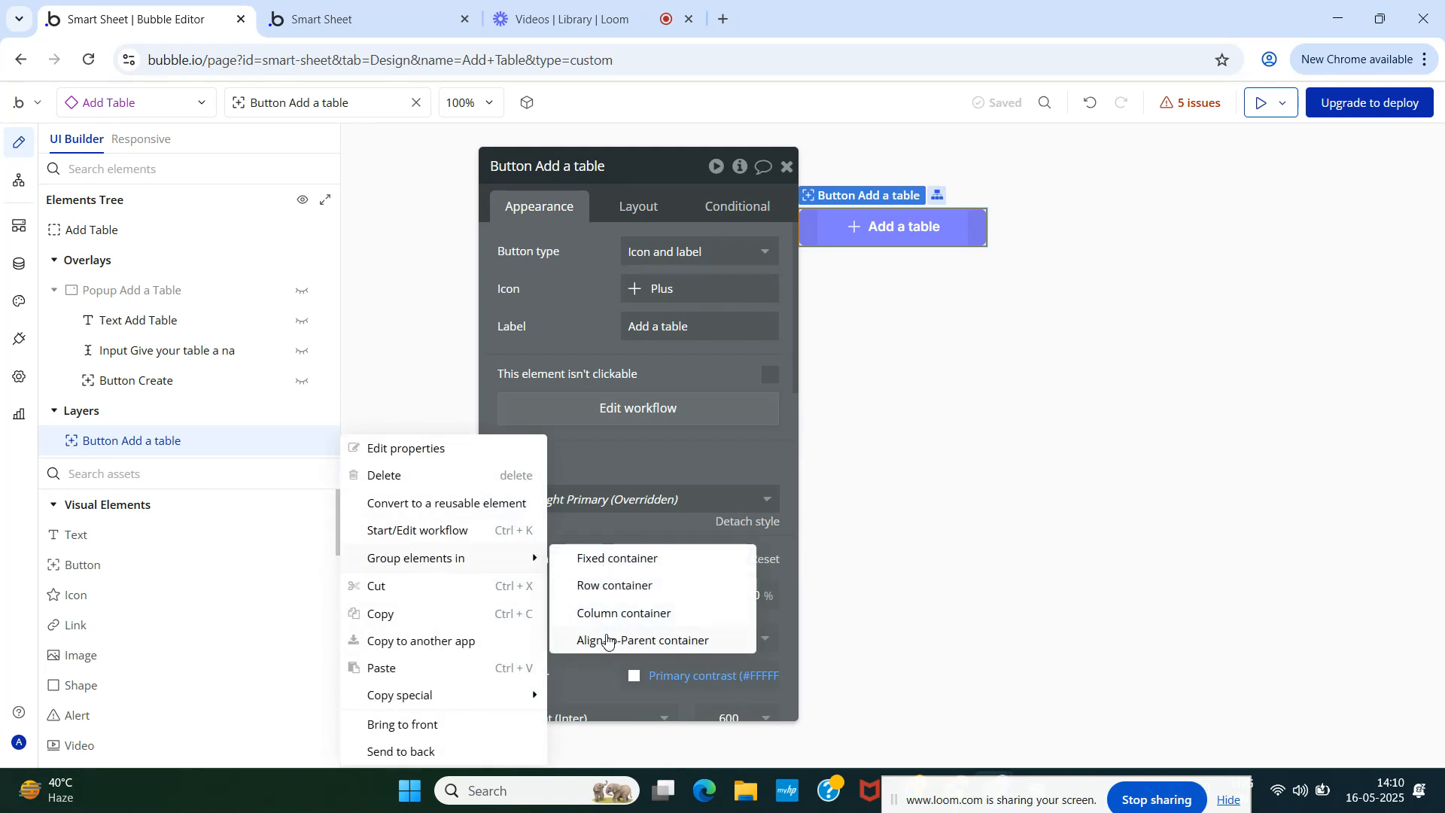
{"action": "left_click", "coordinate": [606, 638]}
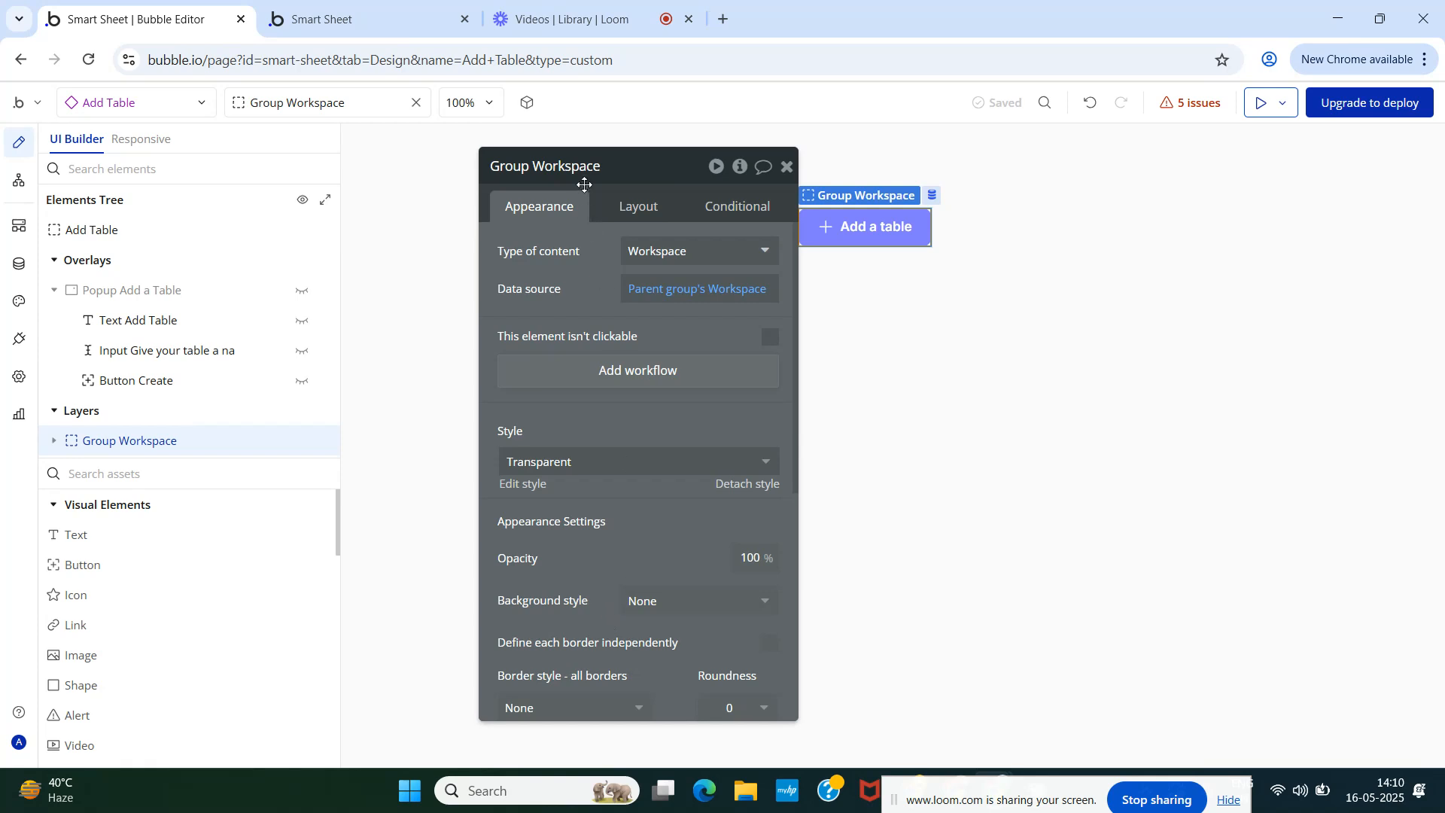
- Turn off Fit width to content for the group and select the button inside it
{"action": "left_click", "coordinate": [637, 211]}
{"action": "scroll", "coordinate": [635, 420], "scroll_direction": "down", "scroll_amount": 1}
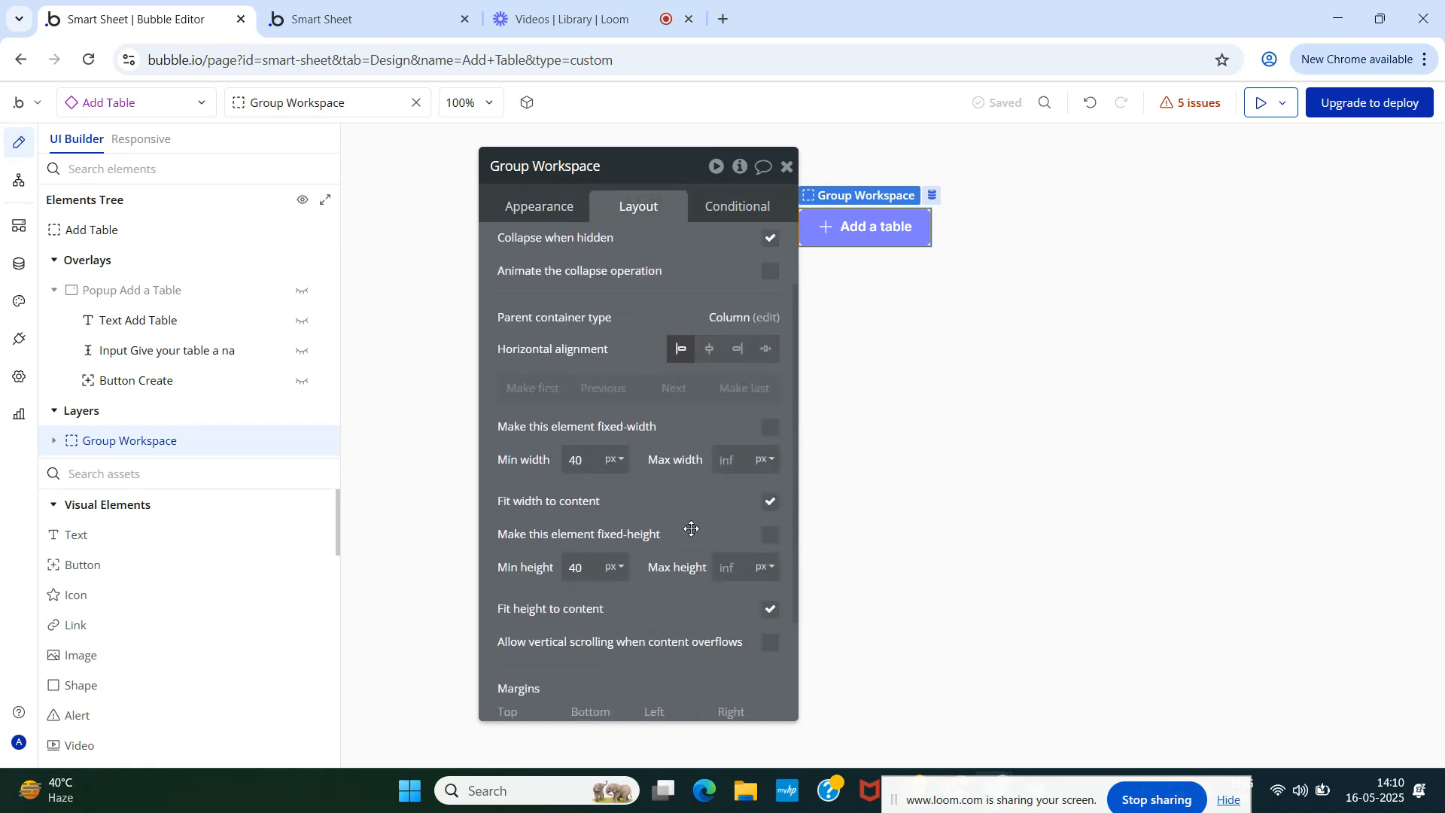
{"action": "left_click", "coordinate": [770, 504]}
{"action": "left_click_drag", "start_coordinate": [641, 425], "coordinate": [566, 387]}
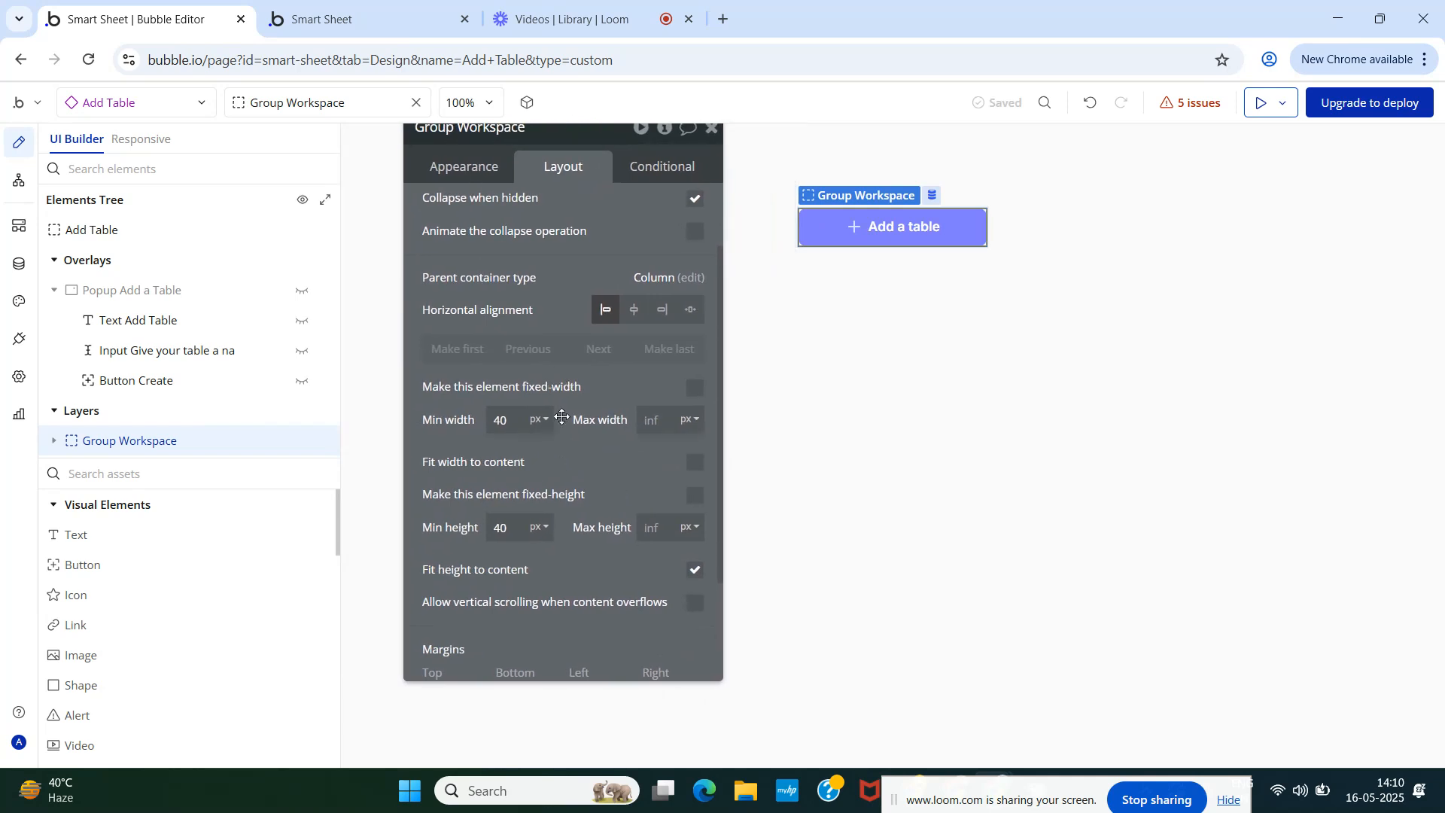
{"action": "left_click_drag", "start_coordinate": [610, 330], "coordinate": [631, 472]}
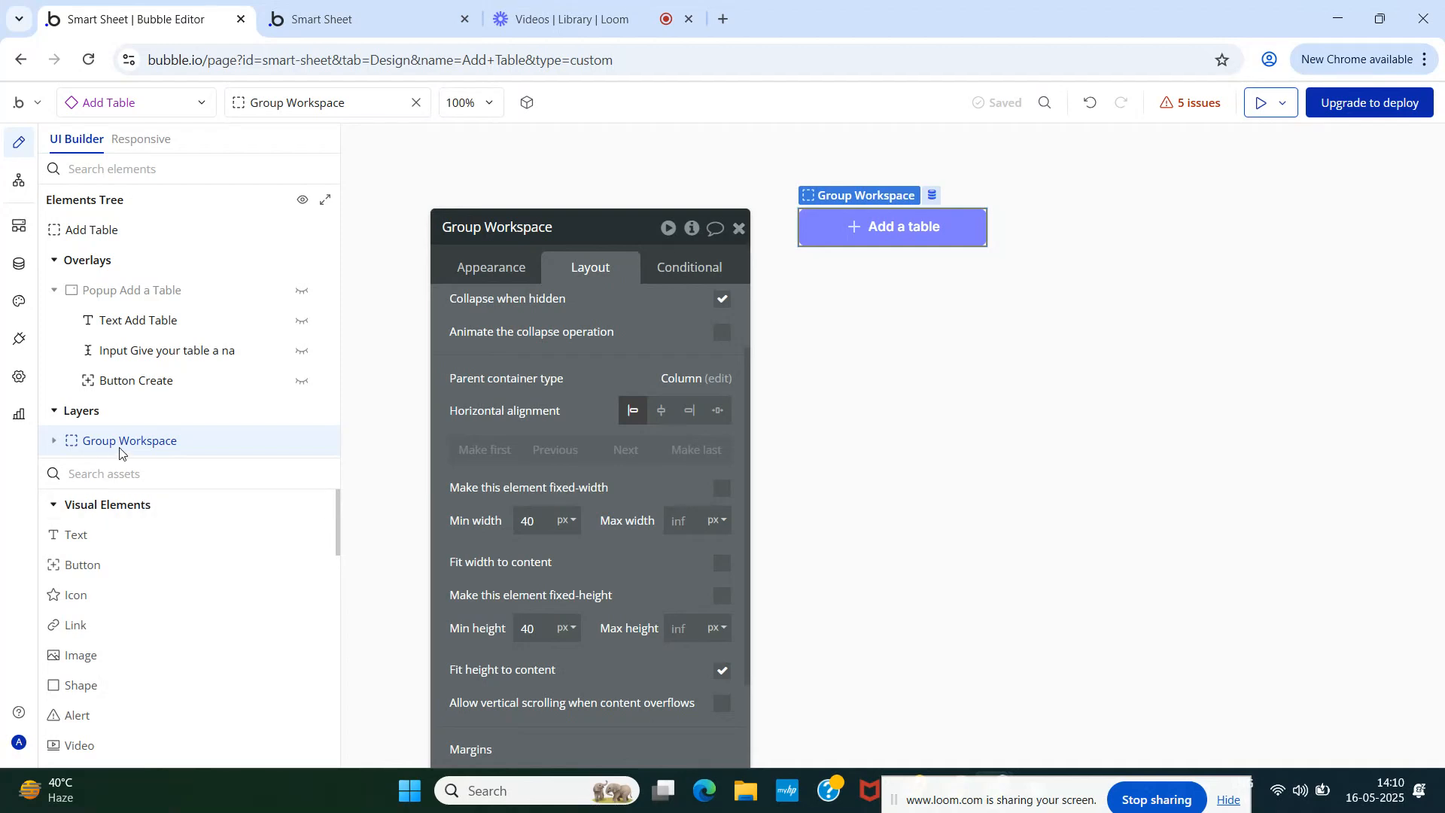
{"action": "left_click", "coordinate": [491, 269]}
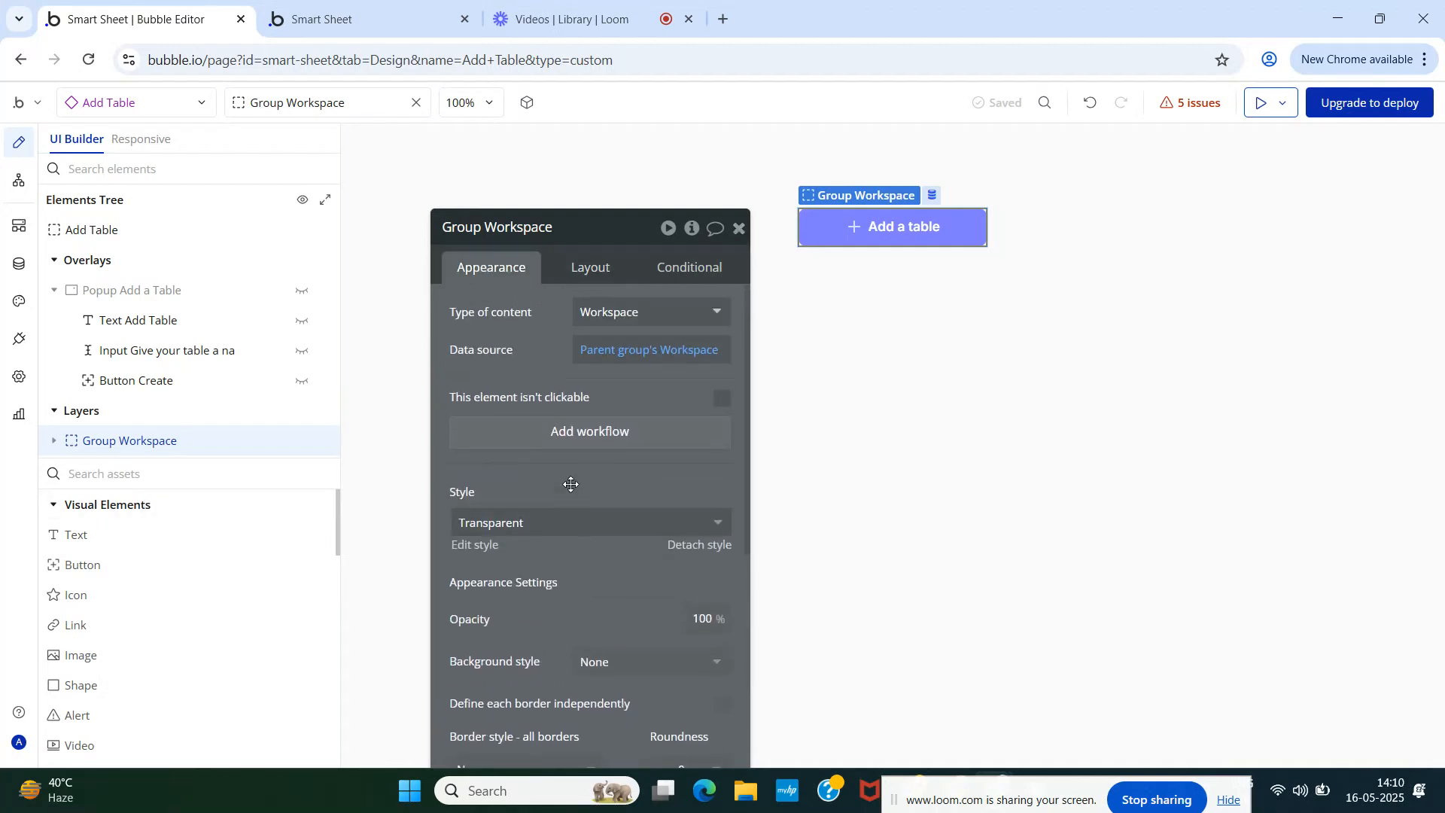
{"action": "left_click", "coordinate": [54, 449]}
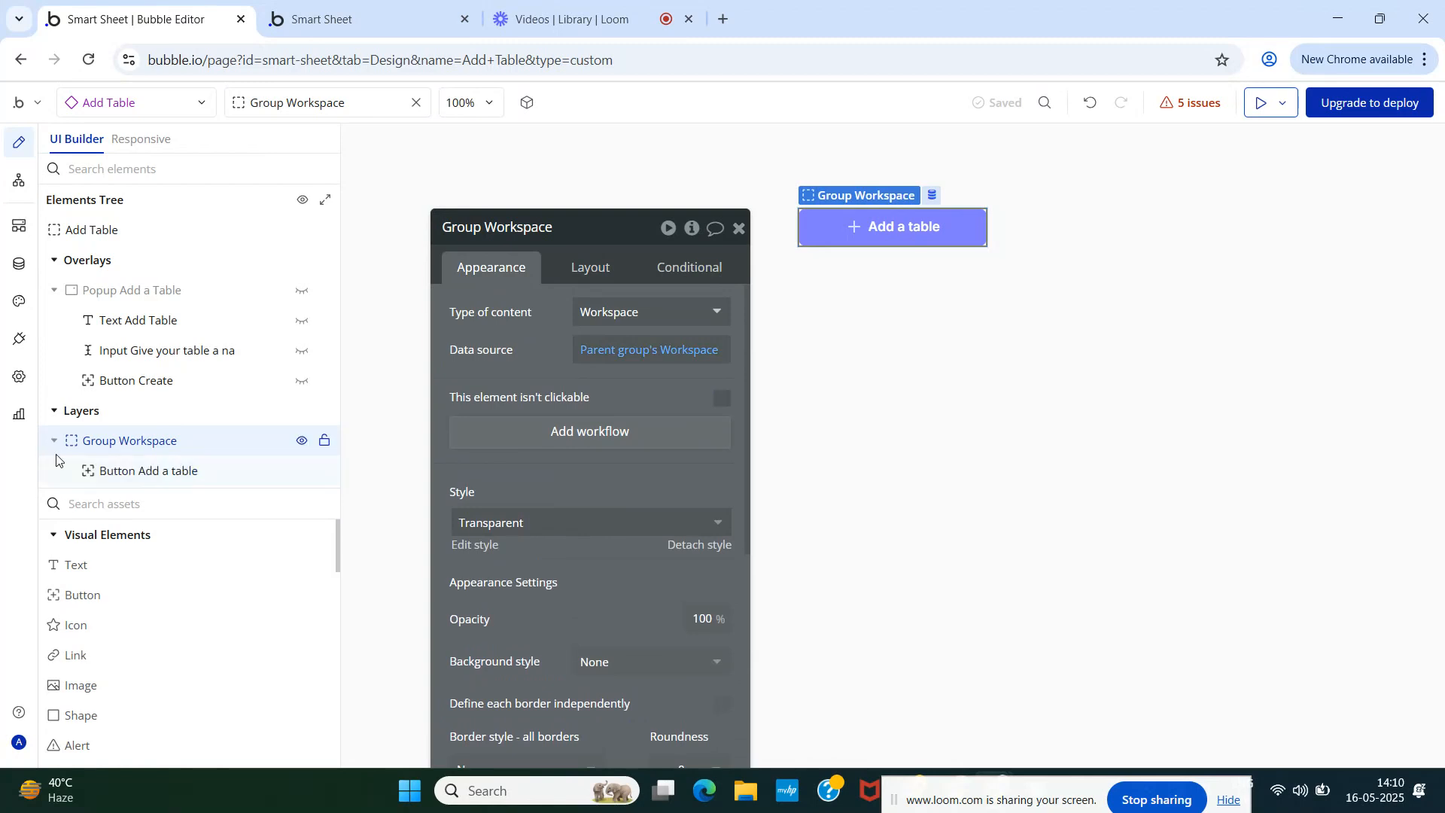
{"action": "left_click", "coordinate": [134, 472]}
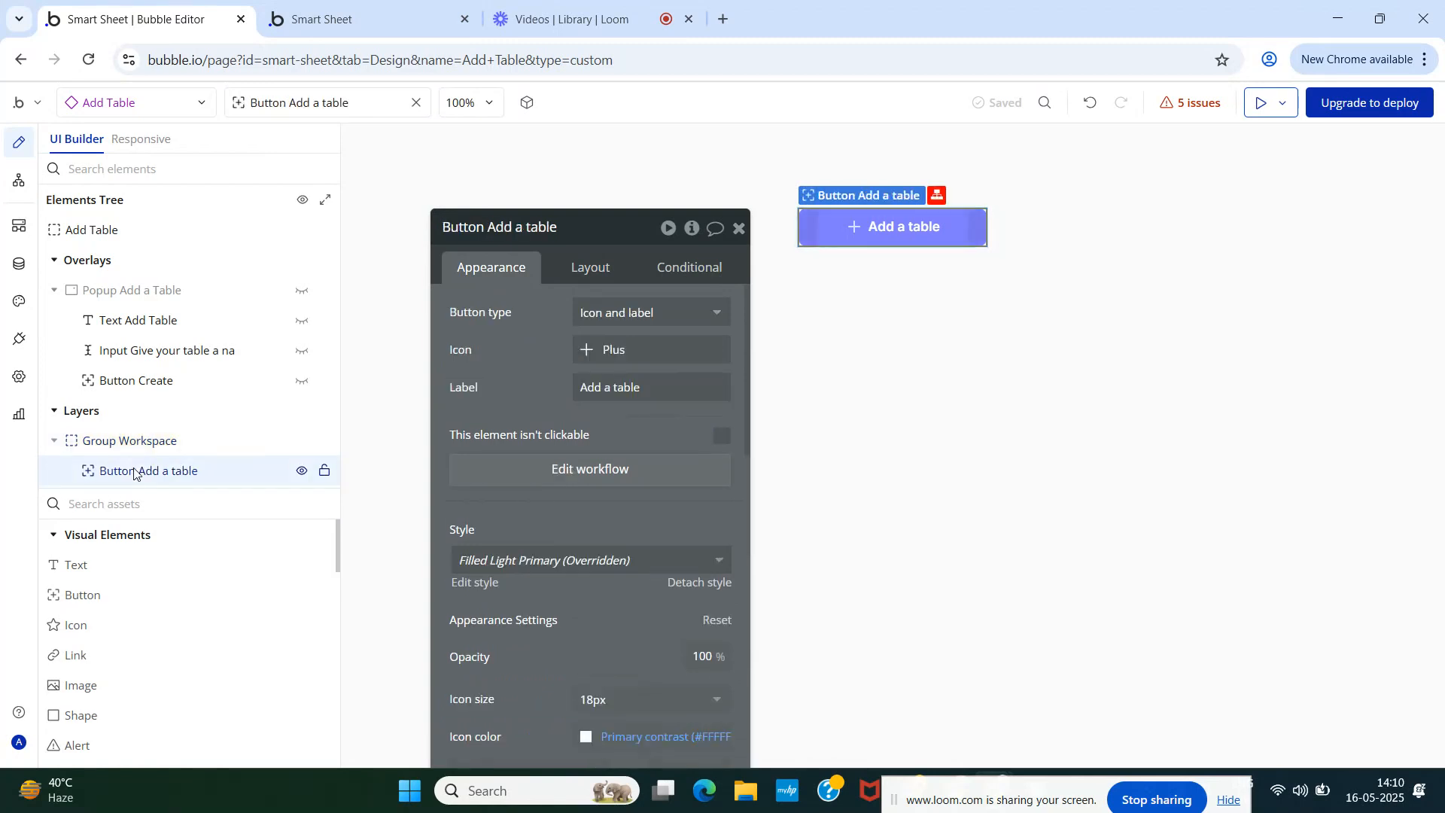
- Delete the Add a table button's old click workflow
{"action": "left_click", "coordinate": [508, 470]}
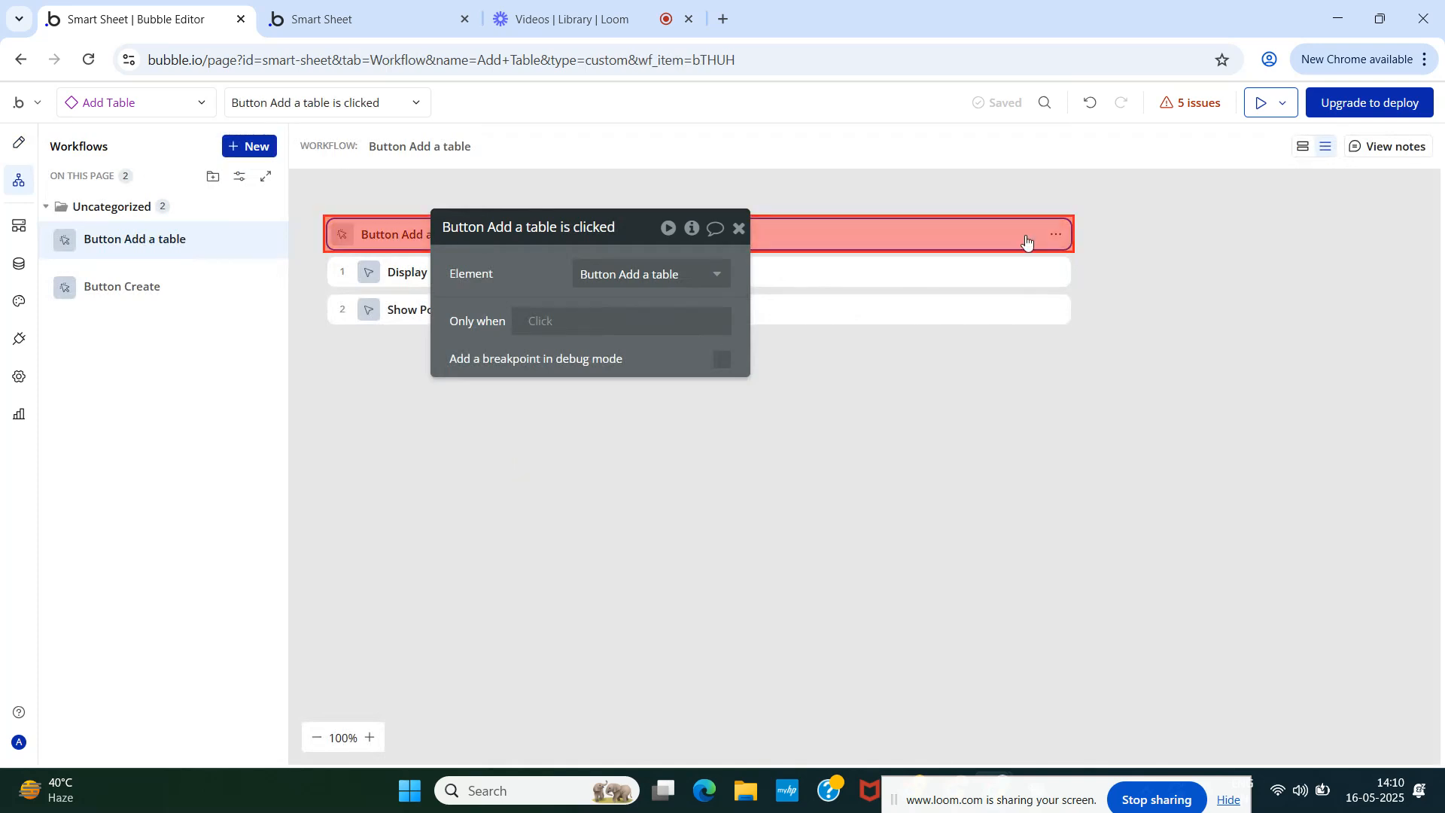
{"action": "left_click", "coordinate": [1056, 234]}
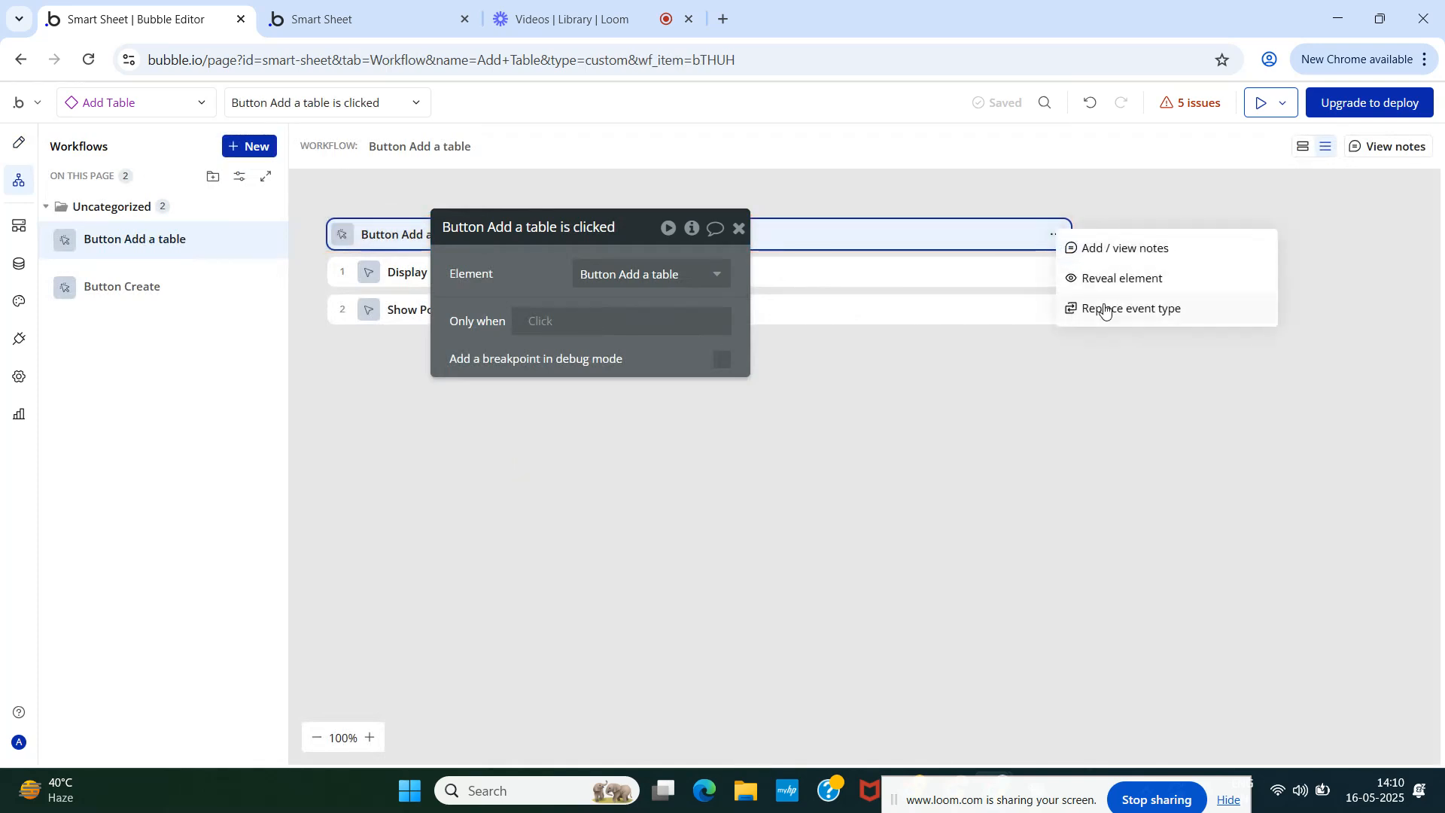
{"action": "left_click", "coordinate": [740, 230]}
{"action": "mouse_move", "coordinate": [255, 238]}
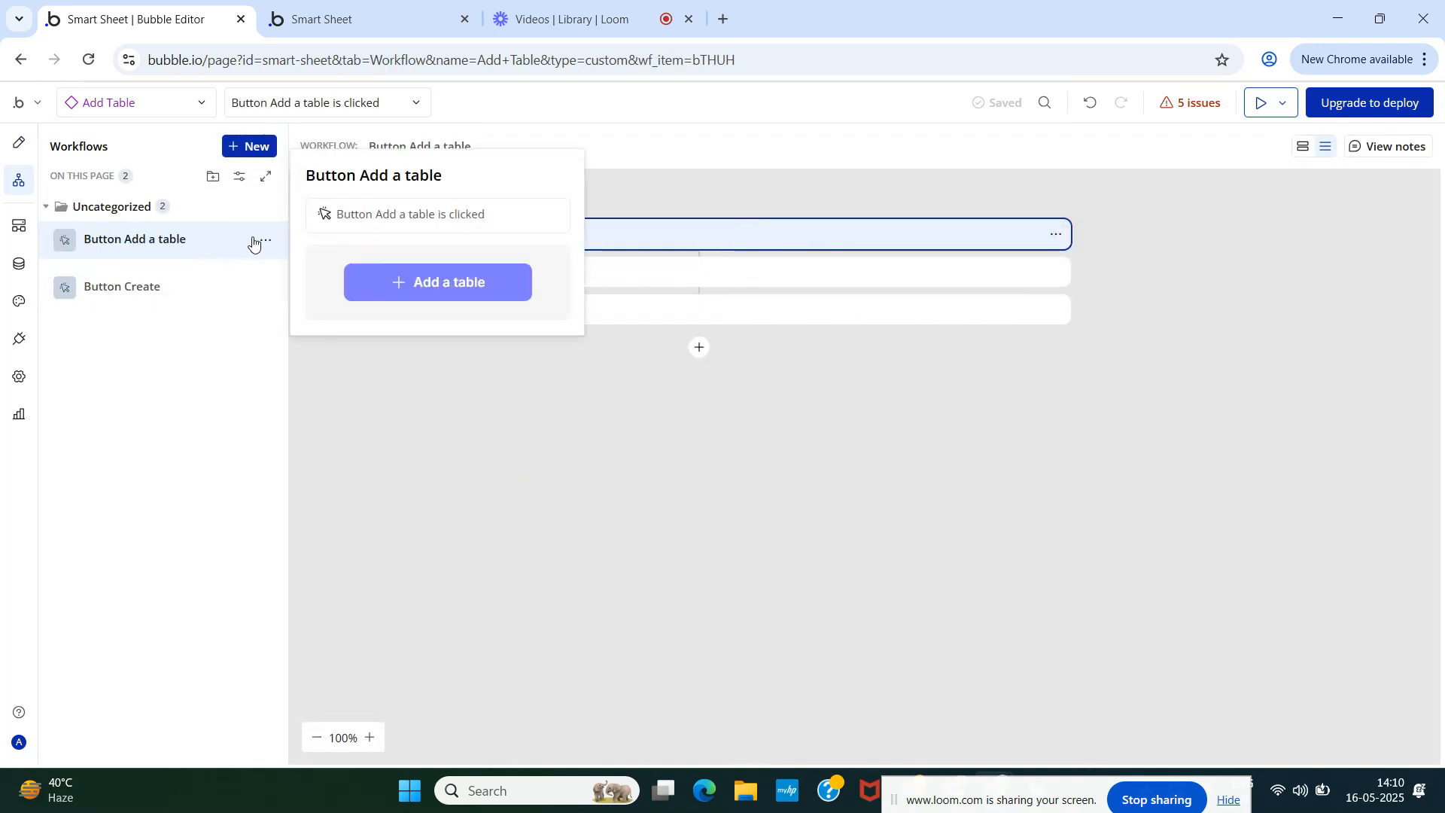
{"action": "left_click", "coordinate": [266, 242]}
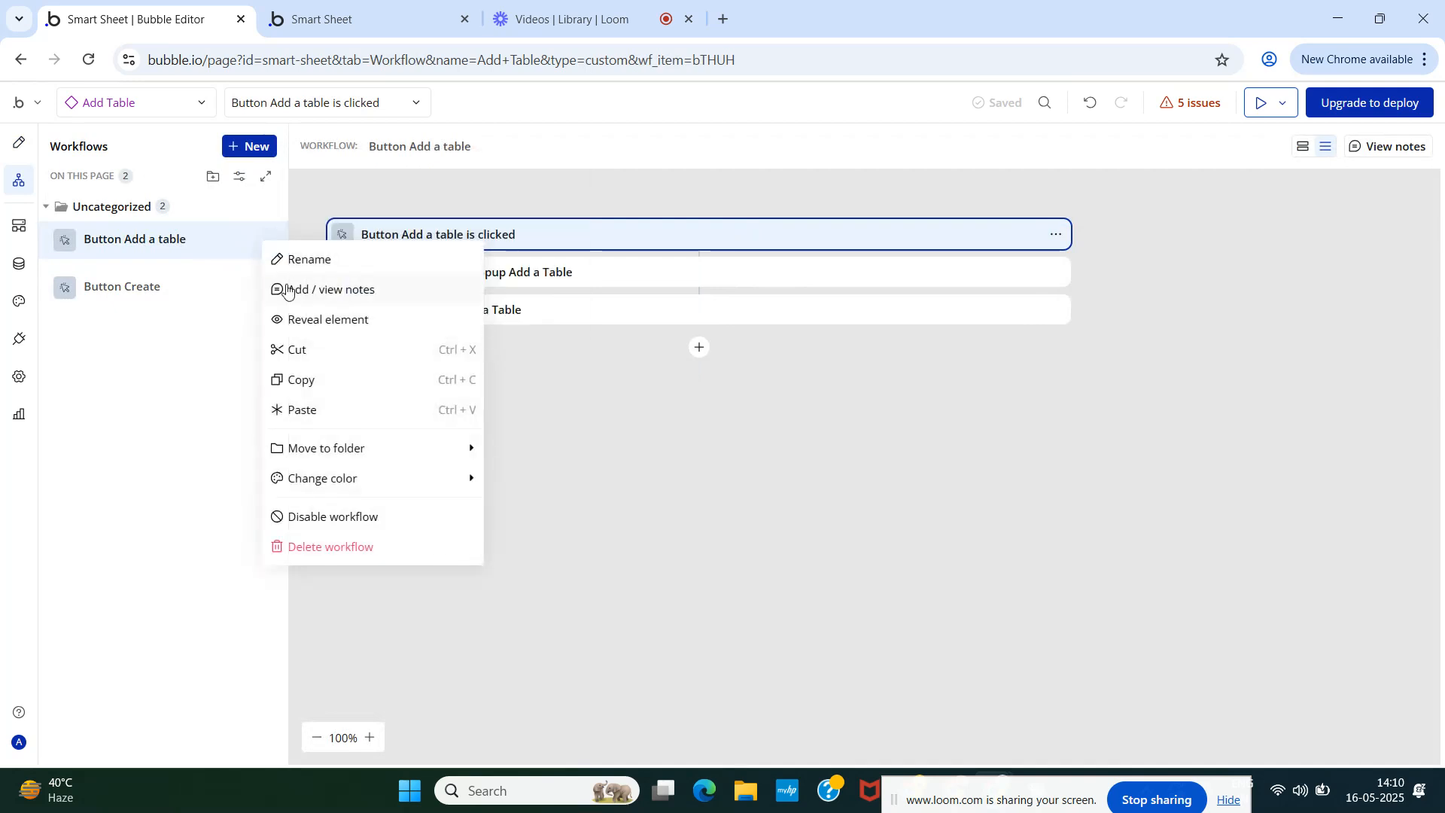
{"action": "left_click", "coordinate": [324, 546]}
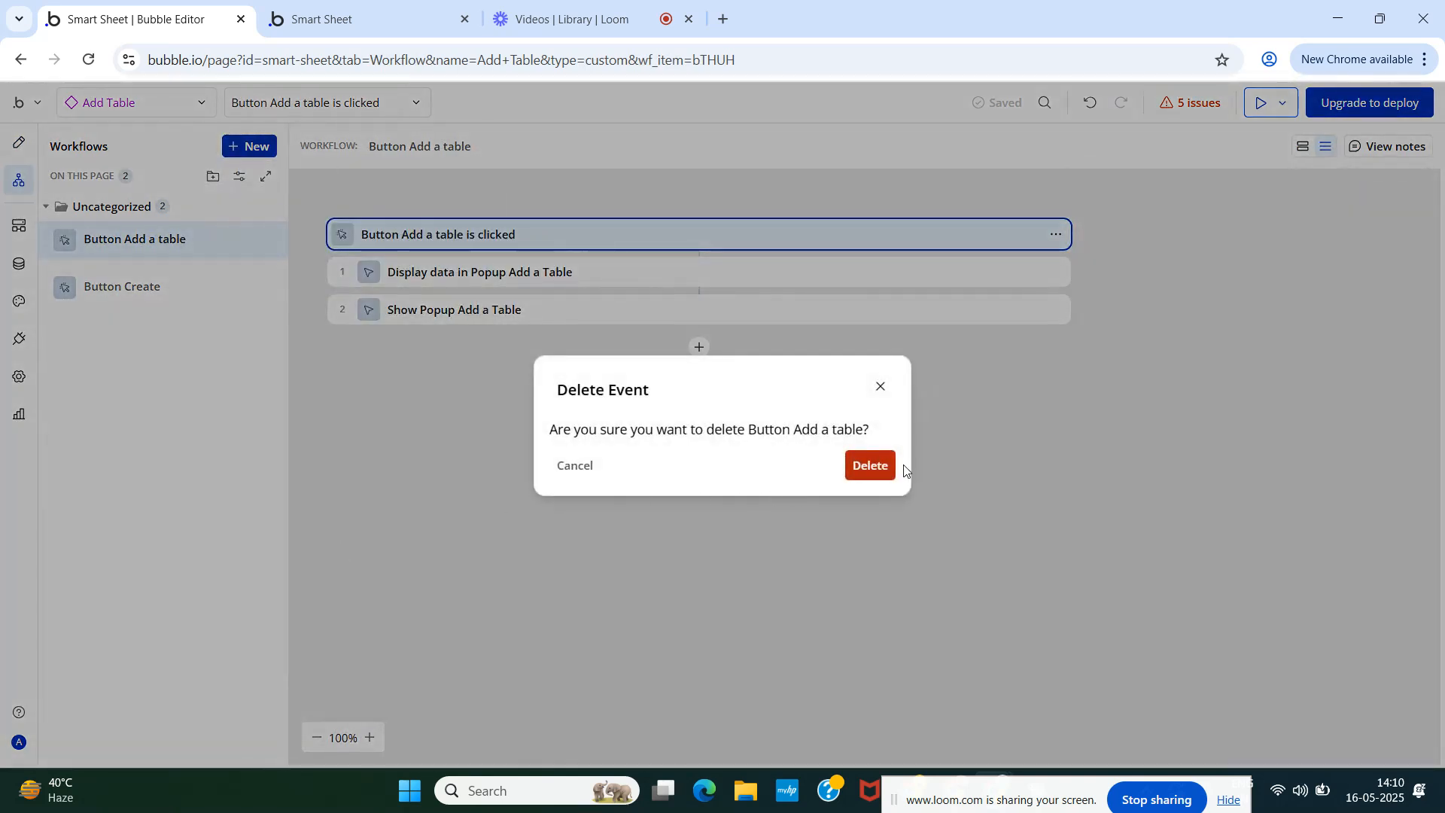
{"action": "left_click", "coordinate": [867, 466]}
- Create a click workflow for Group Workspace with a Display data action
{"action": "left_click", "coordinate": [18, 144]}
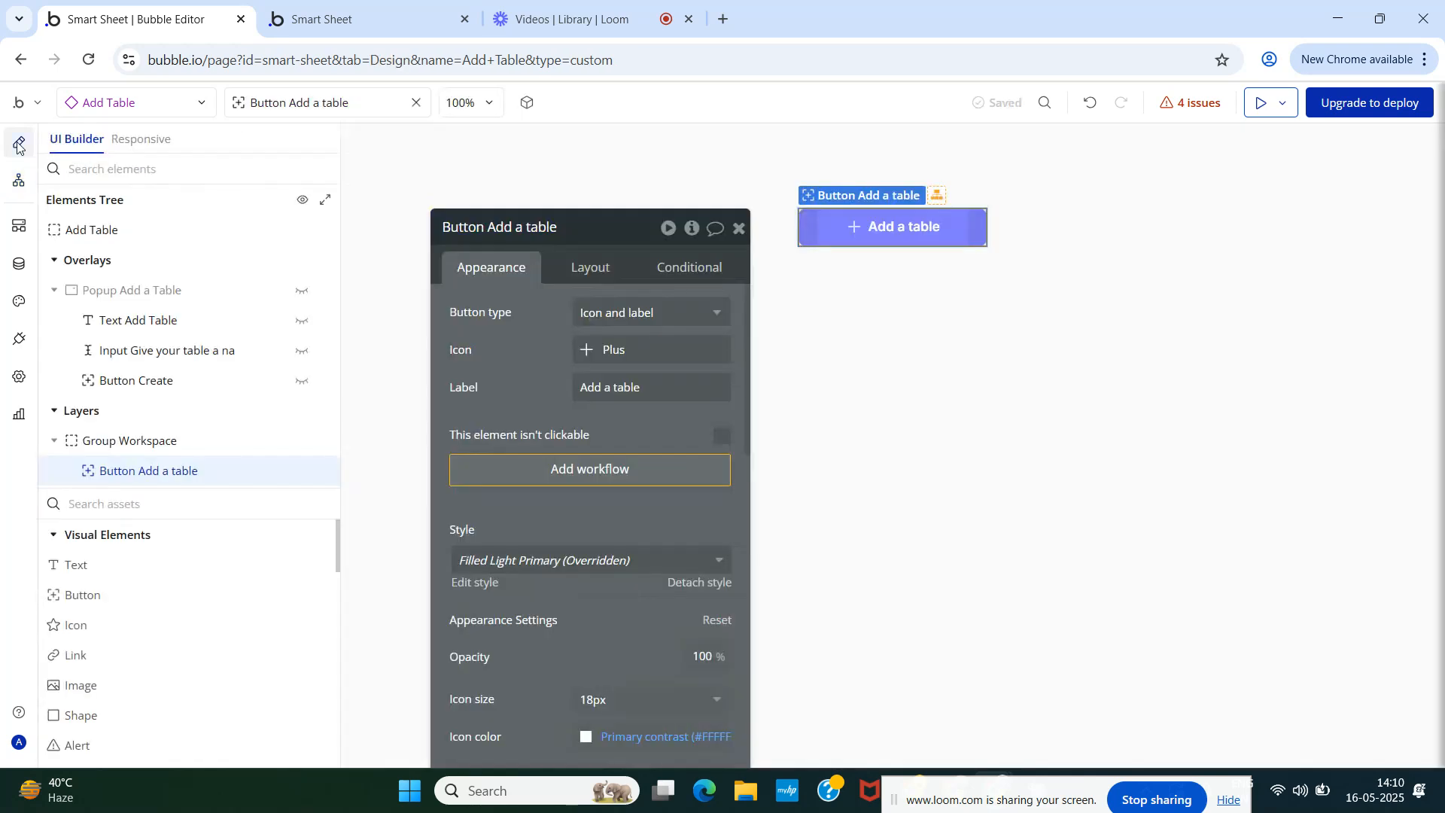
{"action": "left_click", "coordinate": [165, 440]}
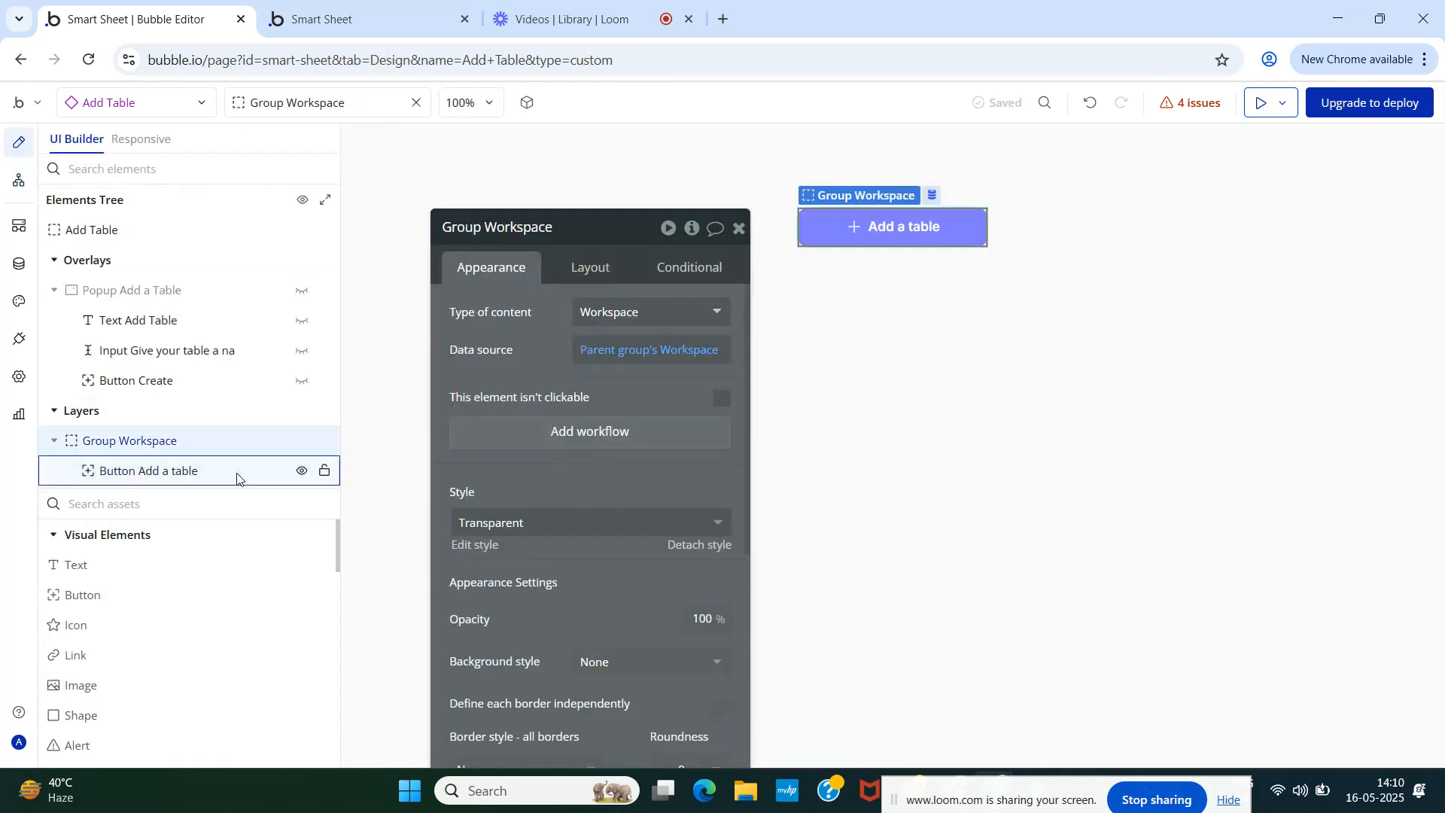
{"action": "left_click", "coordinate": [577, 450]}
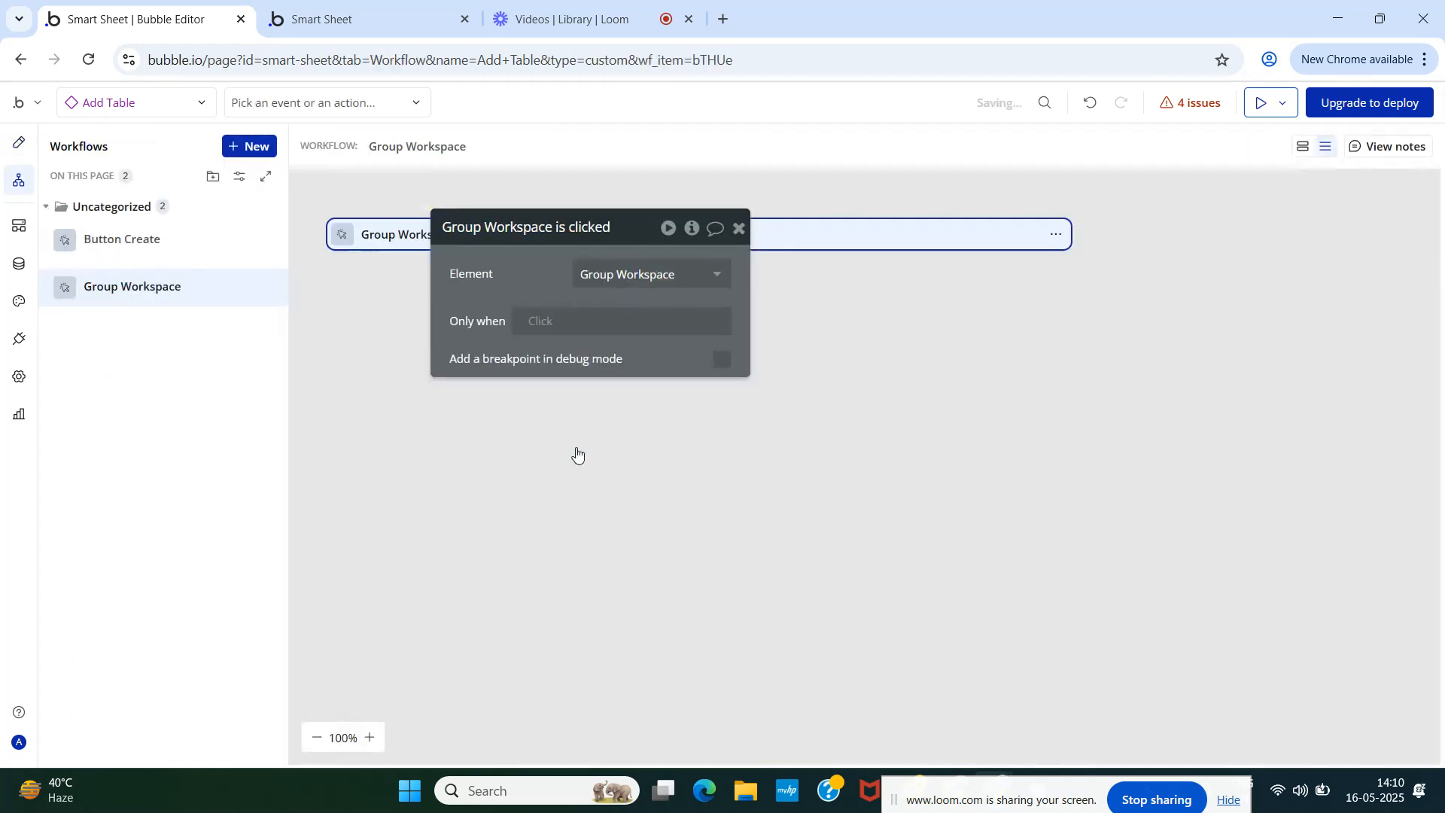
{"action": "left_click", "coordinate": [740, 229]}
{"action": "left_click", "coordinate": [700, 273]}
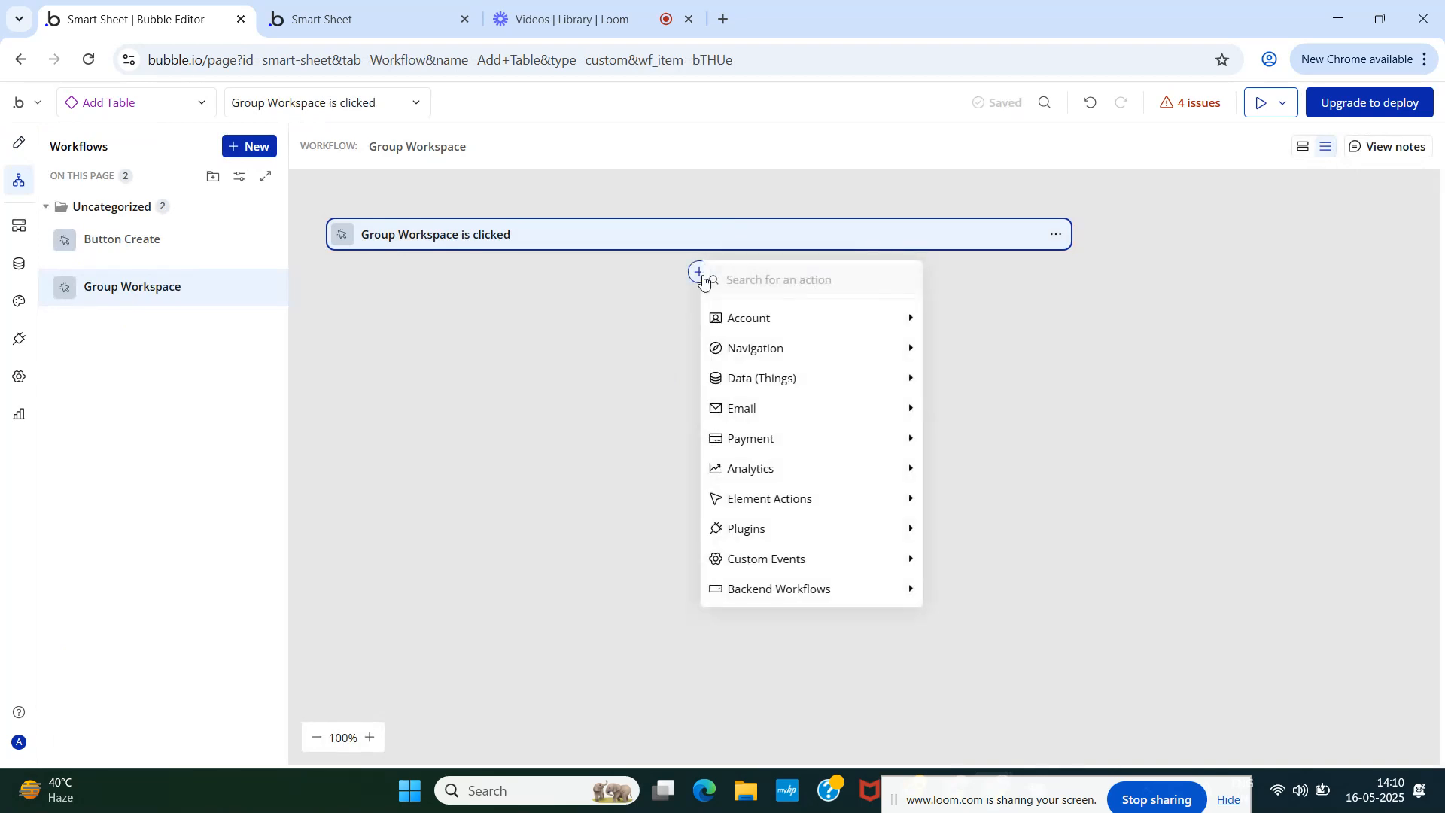
{"action": "type", "text": "d"}
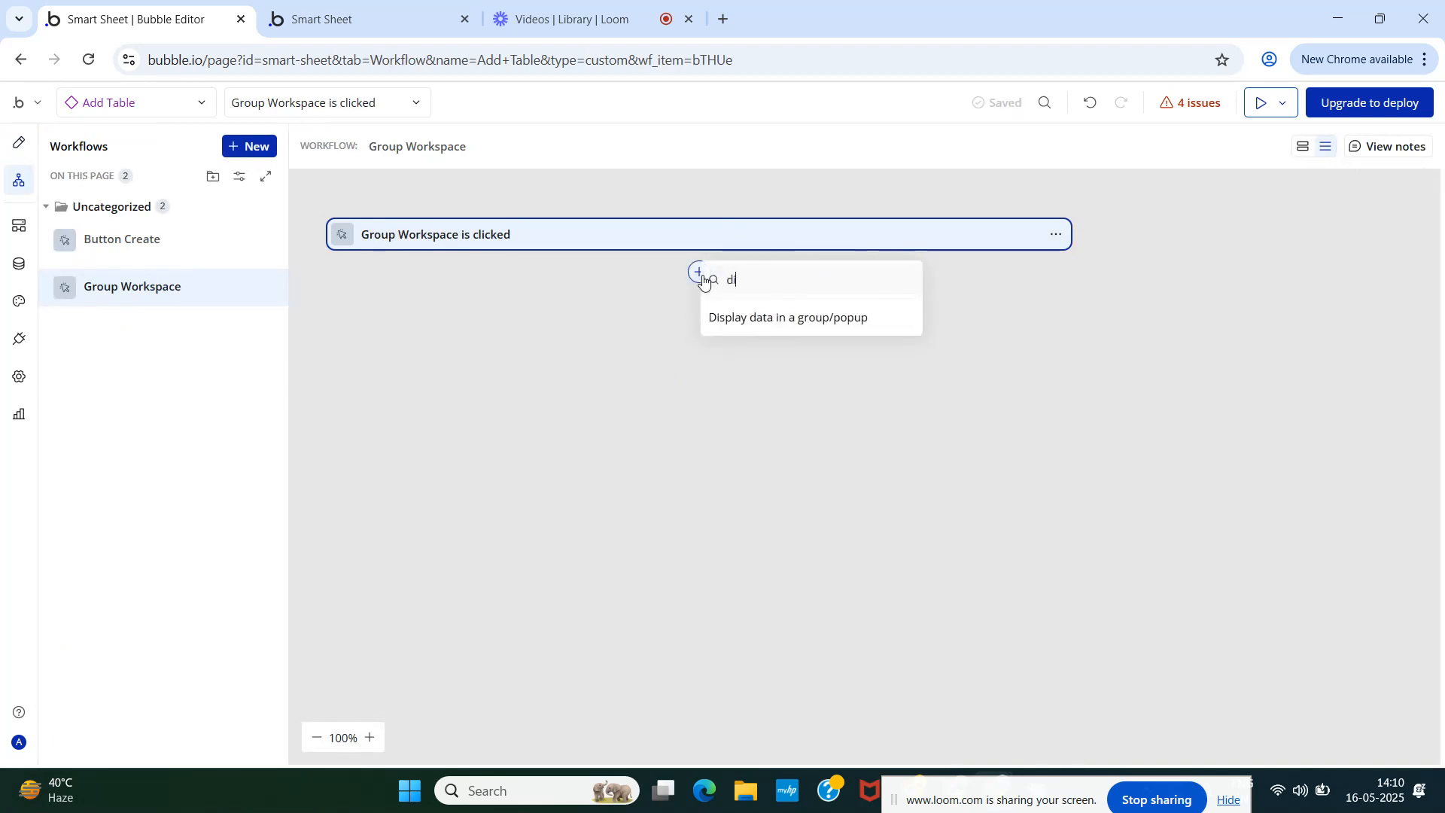
{"action": "left_click", "coordinate": [755, 319]}
- Target Popup Add a Table, trying Parent group's Workspace and Add Table's Workspace as data
{"action": "left_click", "coordinate": [619, 277]}
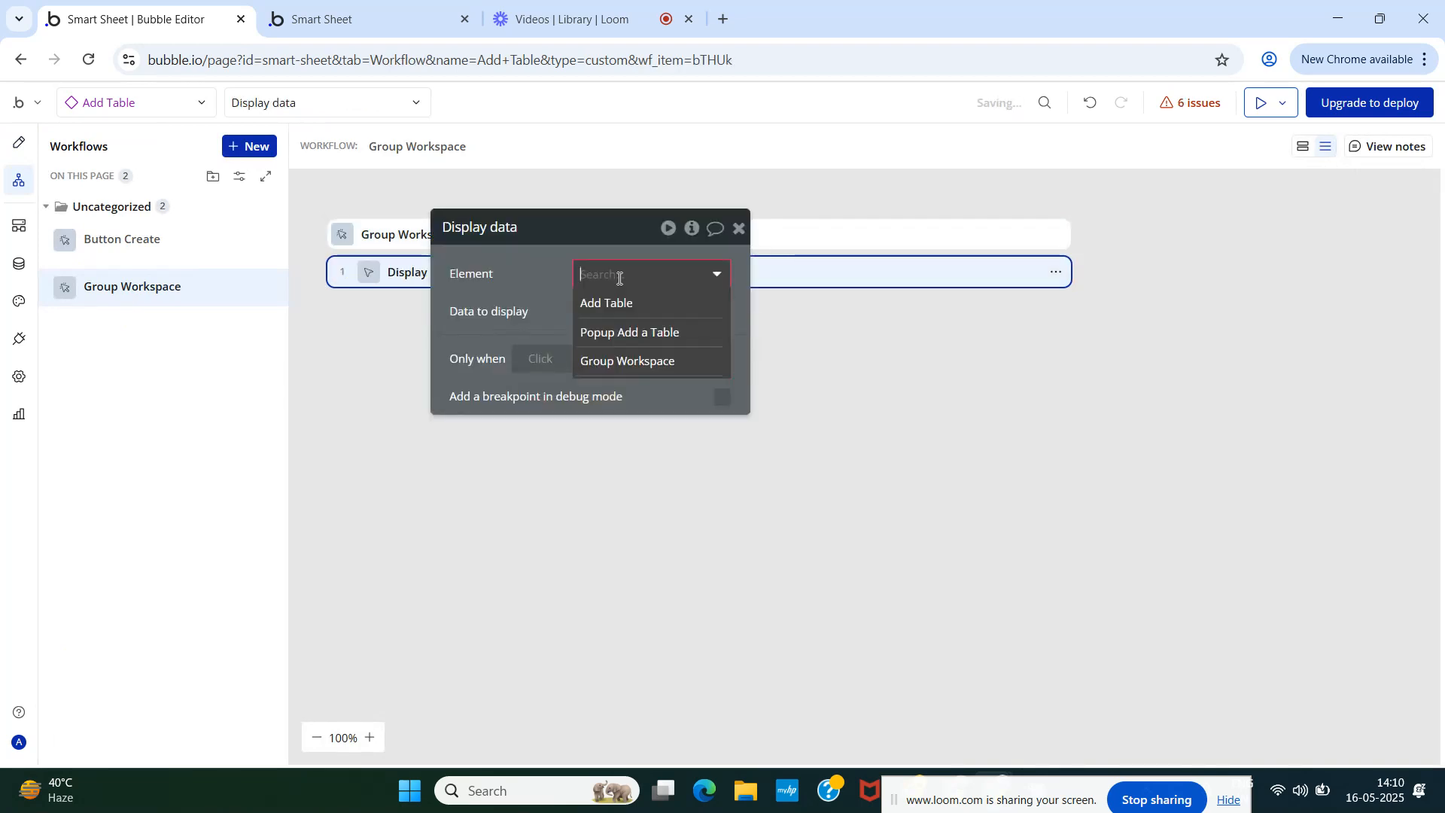
{"action": "left_click", "coordinate": [621, 332]}
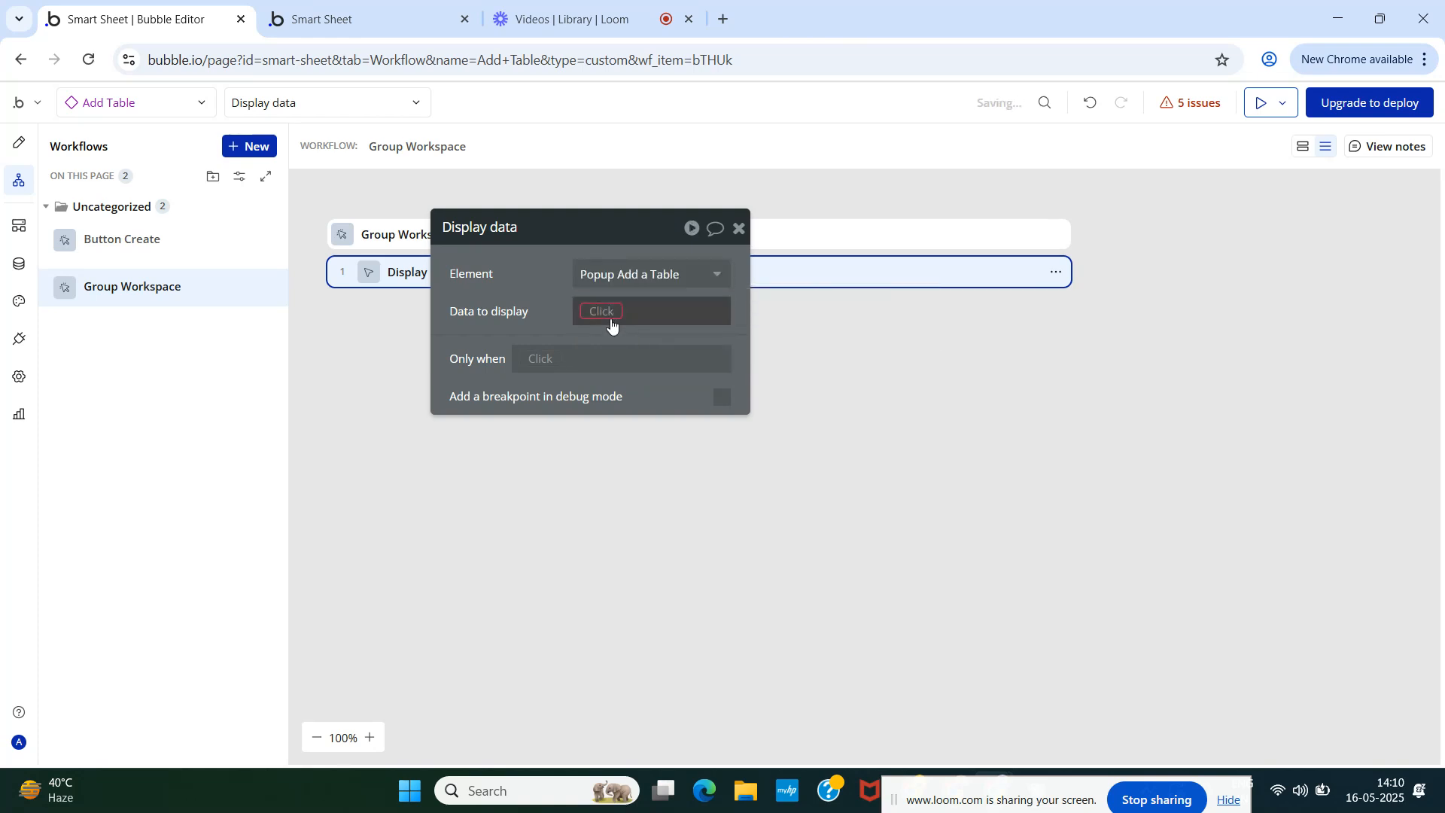
{"action": "left_click", "coordinate": [606, 312]}
{"action": "left_click", "coordinate": [644, 386]}
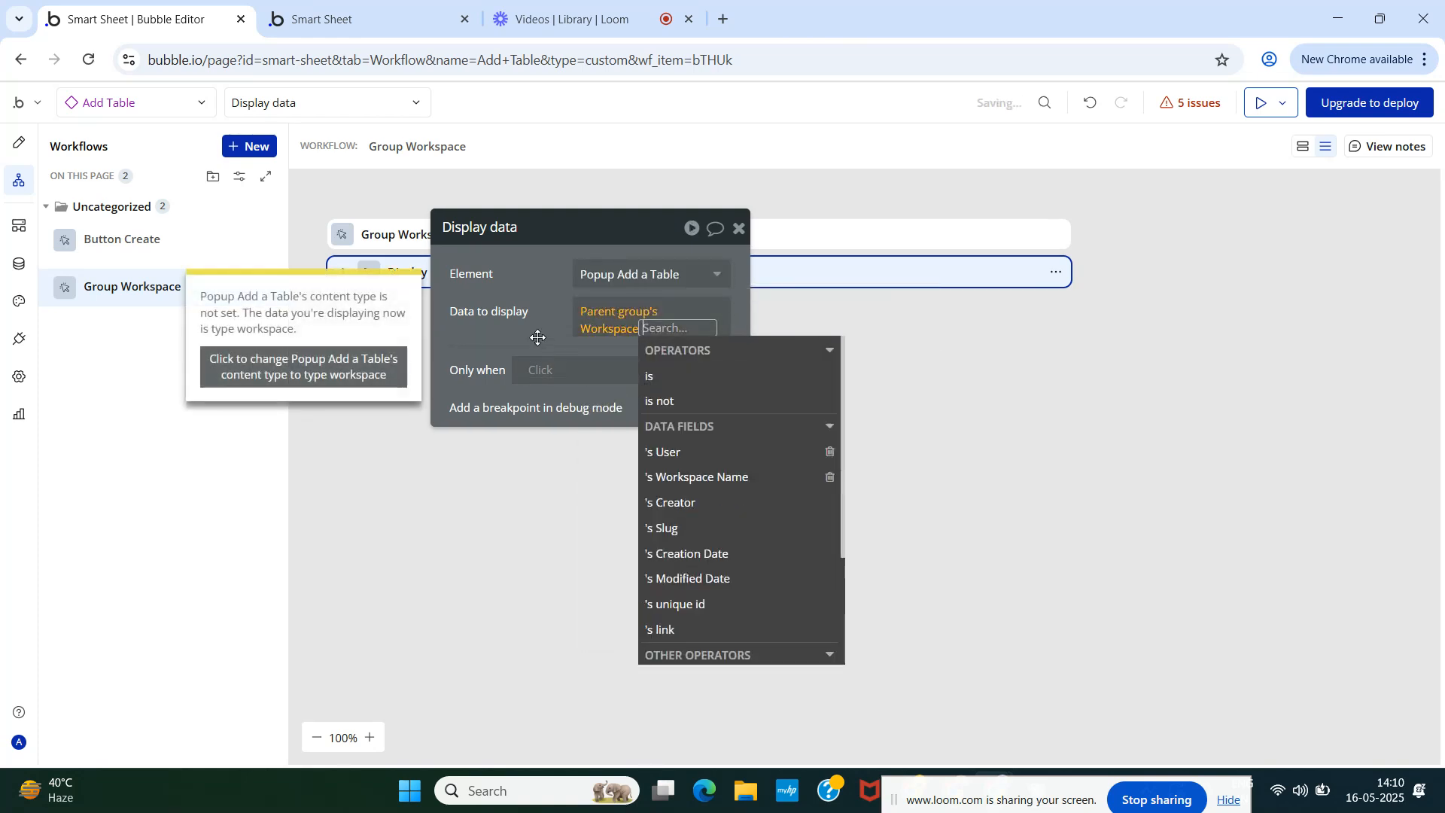
{"action": "left_click", "coordinate": [531, 327]}
{"action": "left_click", "coordinate": [661, 328]}
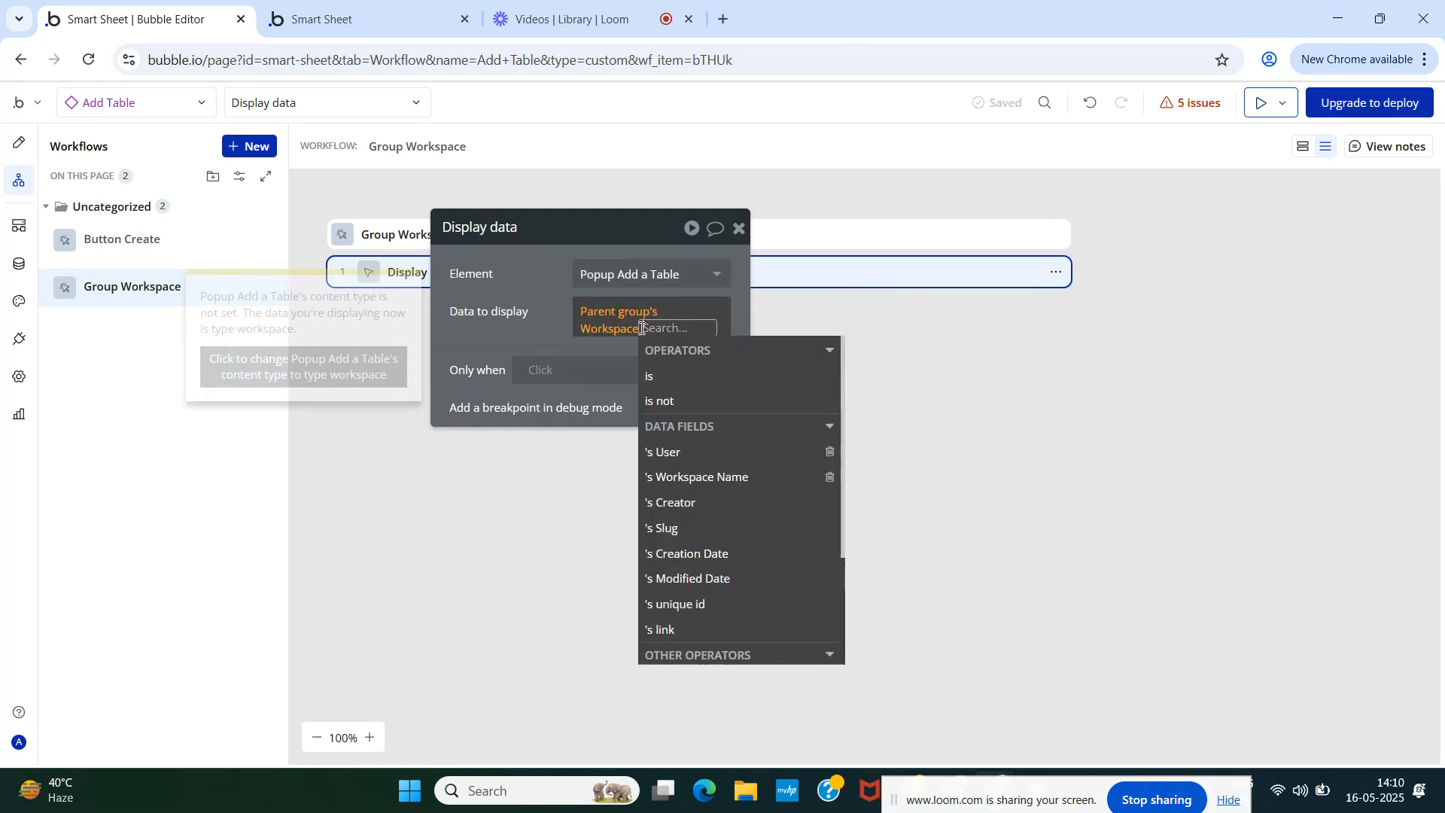
{"action": "left_click", "coordinate": [715, 605]}
{"action": "left_click", "coordinate": [510, 314]}
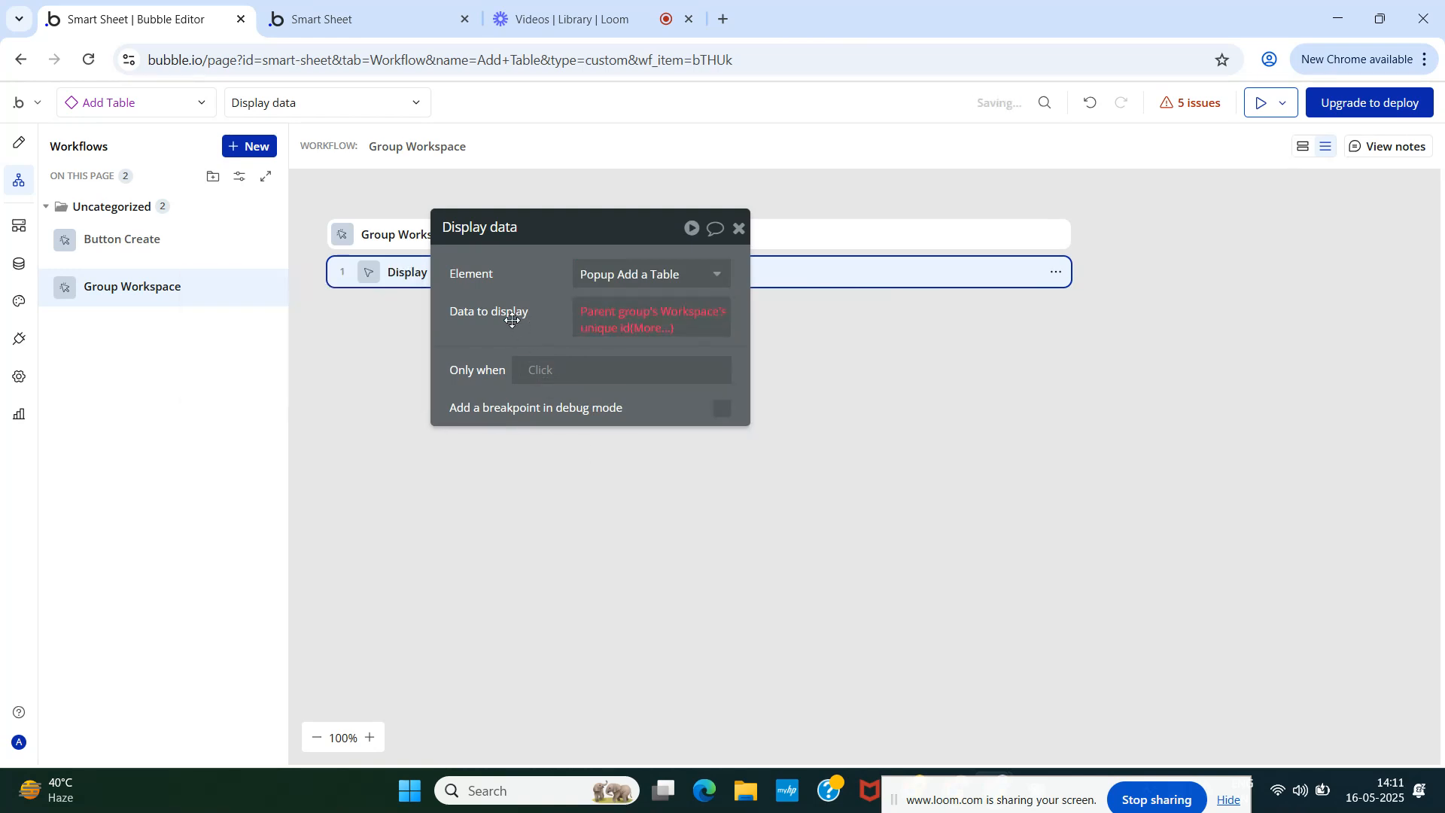
{"action": "left_click", "coordinate": [591, 313]}
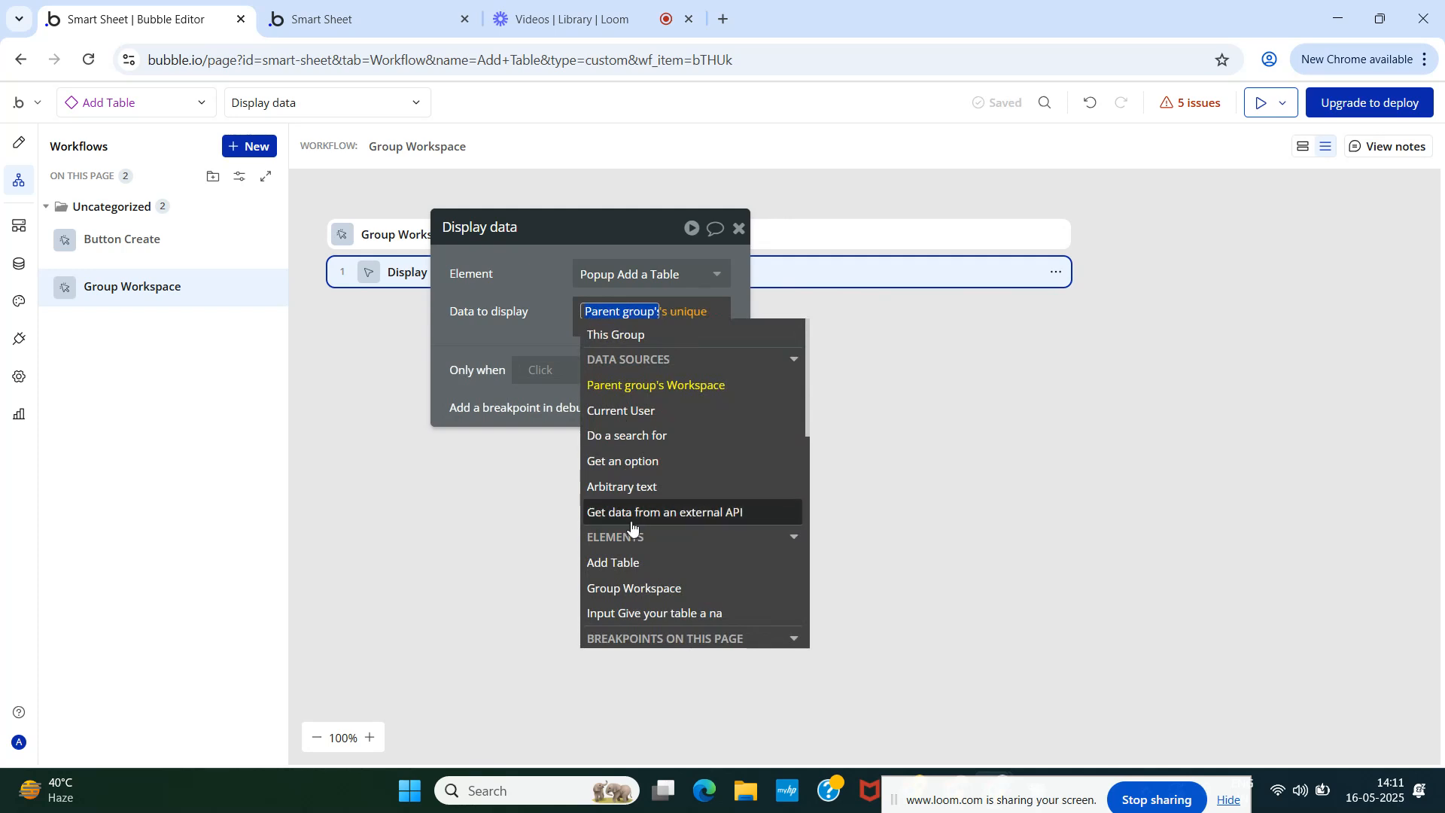
{"action": "left_click", "coordinate": [630, 561]}
{"action": "left_click", "coordinate": [707, 366]}
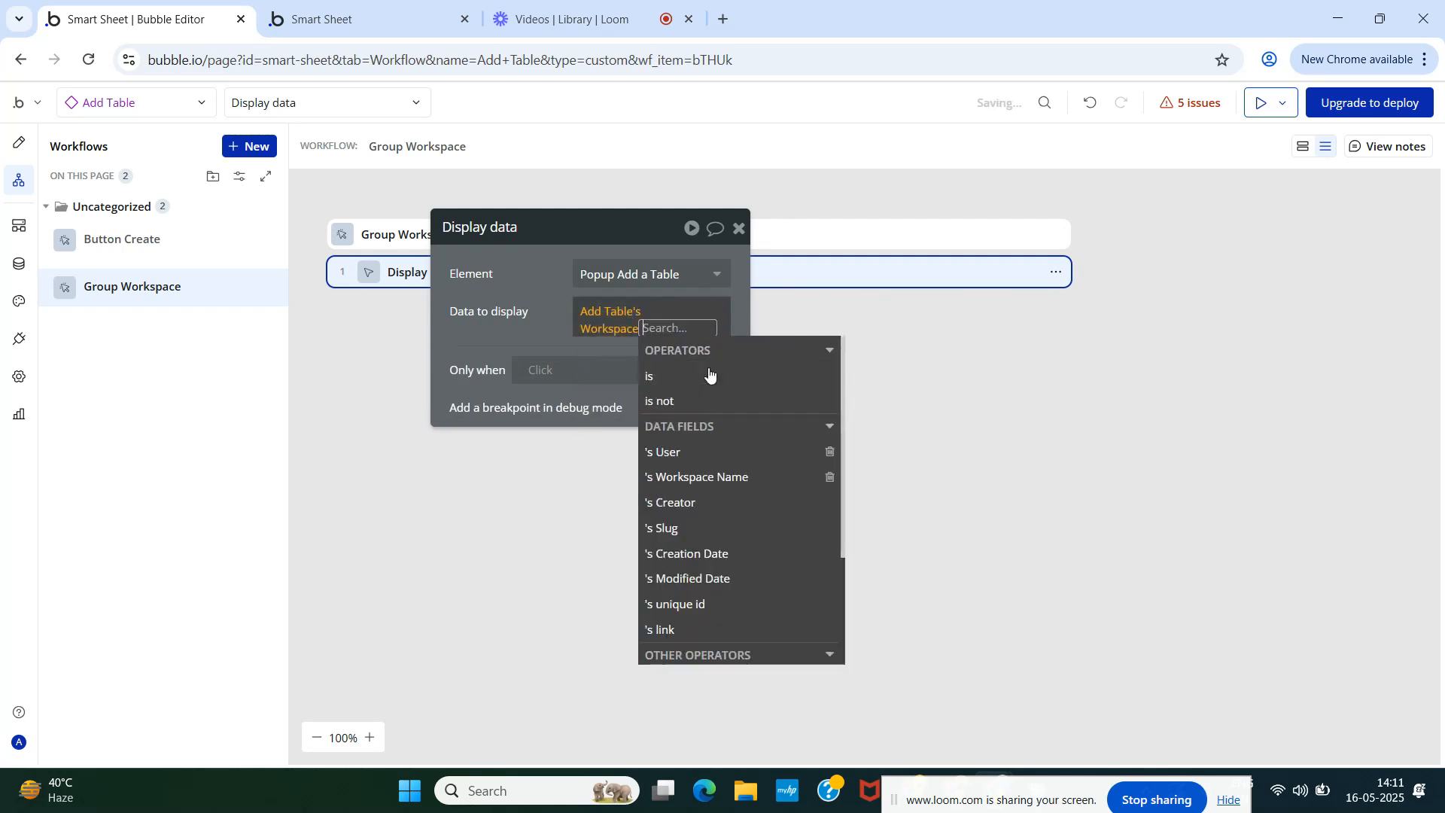
{"action": "left_click", "coordinate": [533, 336]}
{"action": "left_click", "coordinate": [609, 315]}
{"action": "left_click", "coordinate": [517, 282]}
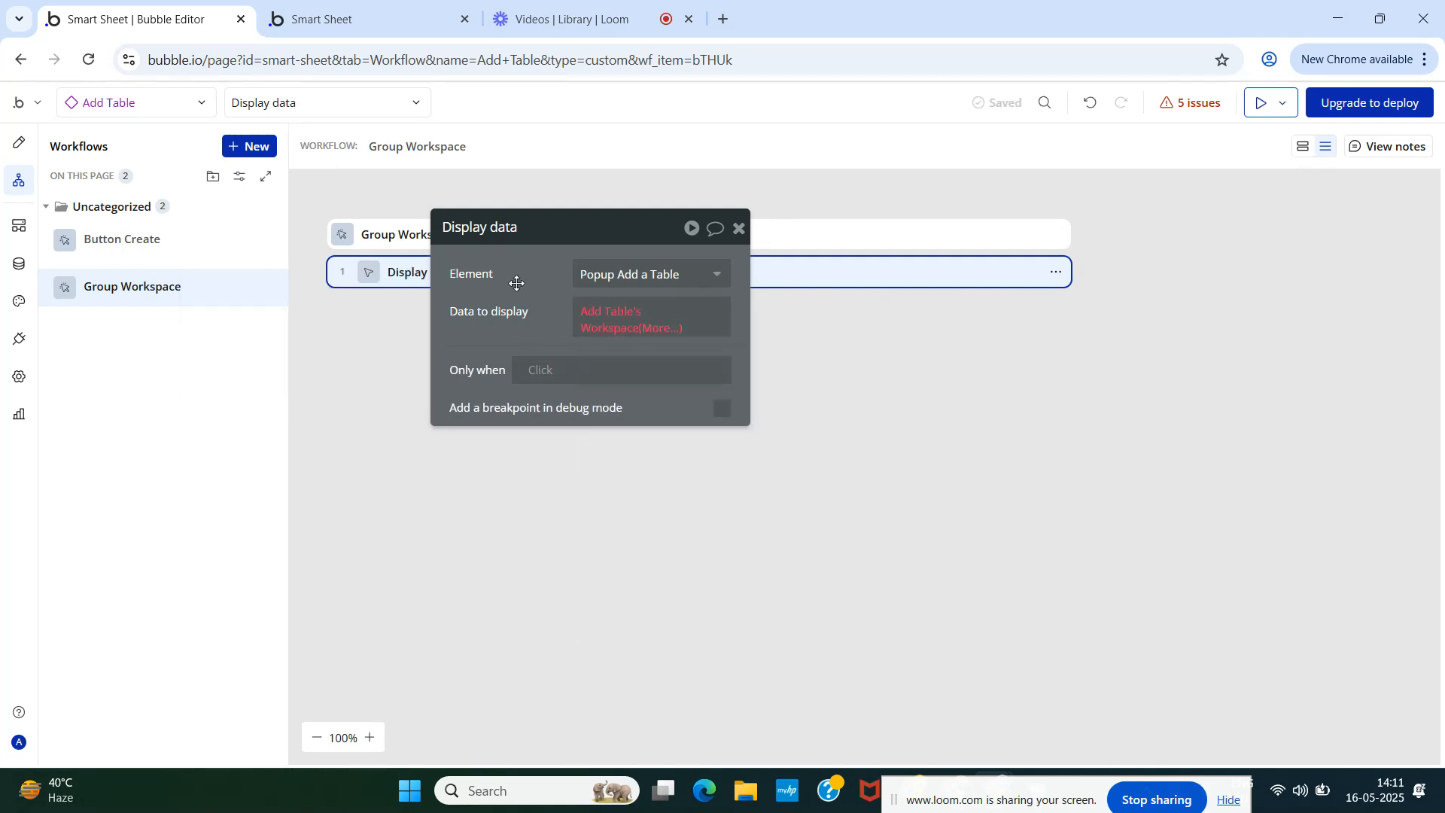
- Delete the Display data step from the Group Workspace workflow
{"action": "left_click", "coordinate": [739, 227]}
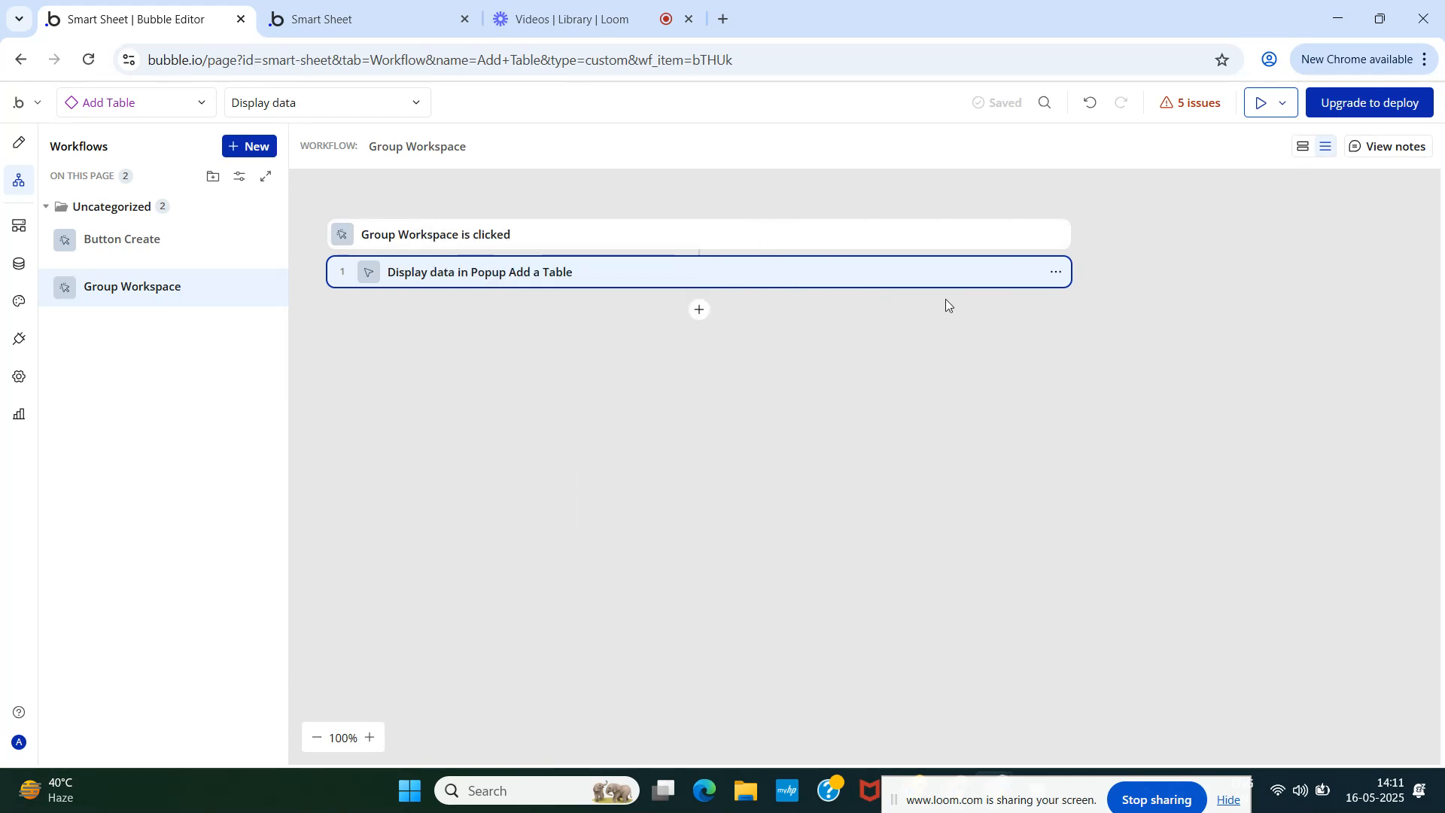
{"action": "left_click", "coordinate": [1057, 272]}
{"action": "left_click", "coordinate": [1103, 553]}
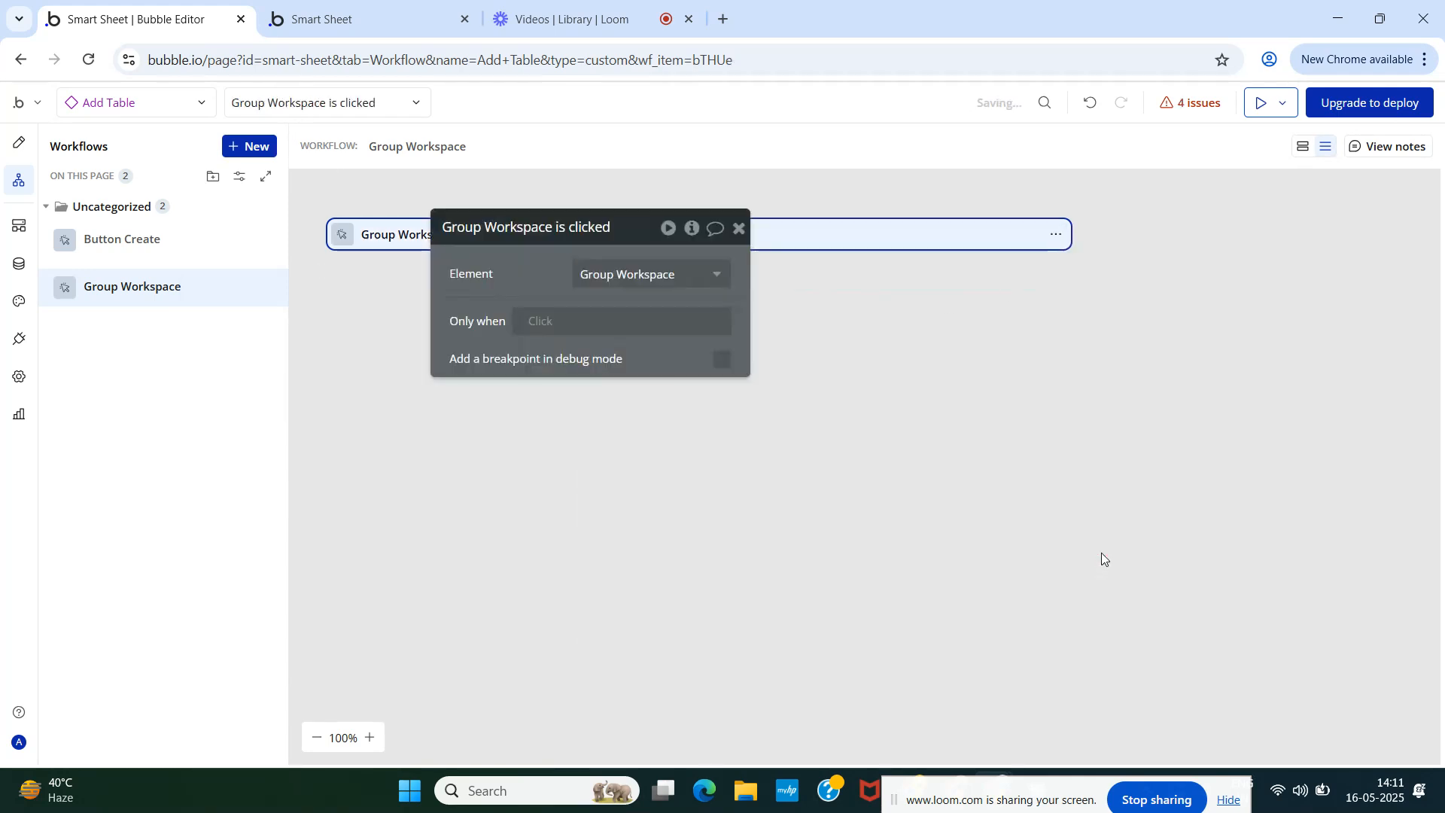
{"action": "left_click", "coordinate": [739, 228]}
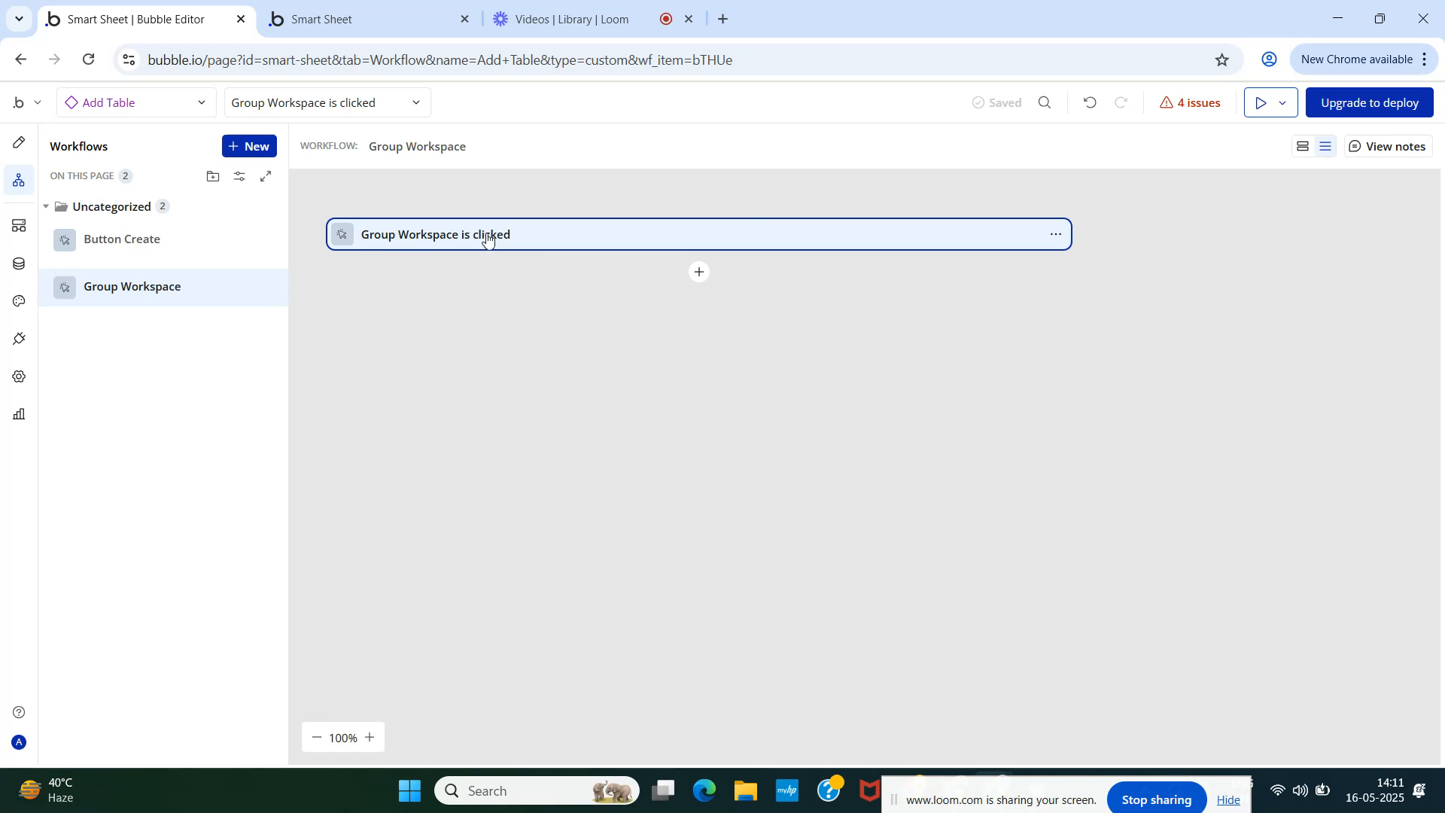
- Add a Show an element action that shows Popup Add a Table
{"action": "left_click", "coordinate": [693, 274]}
{"action": "type", "text": "sho"}
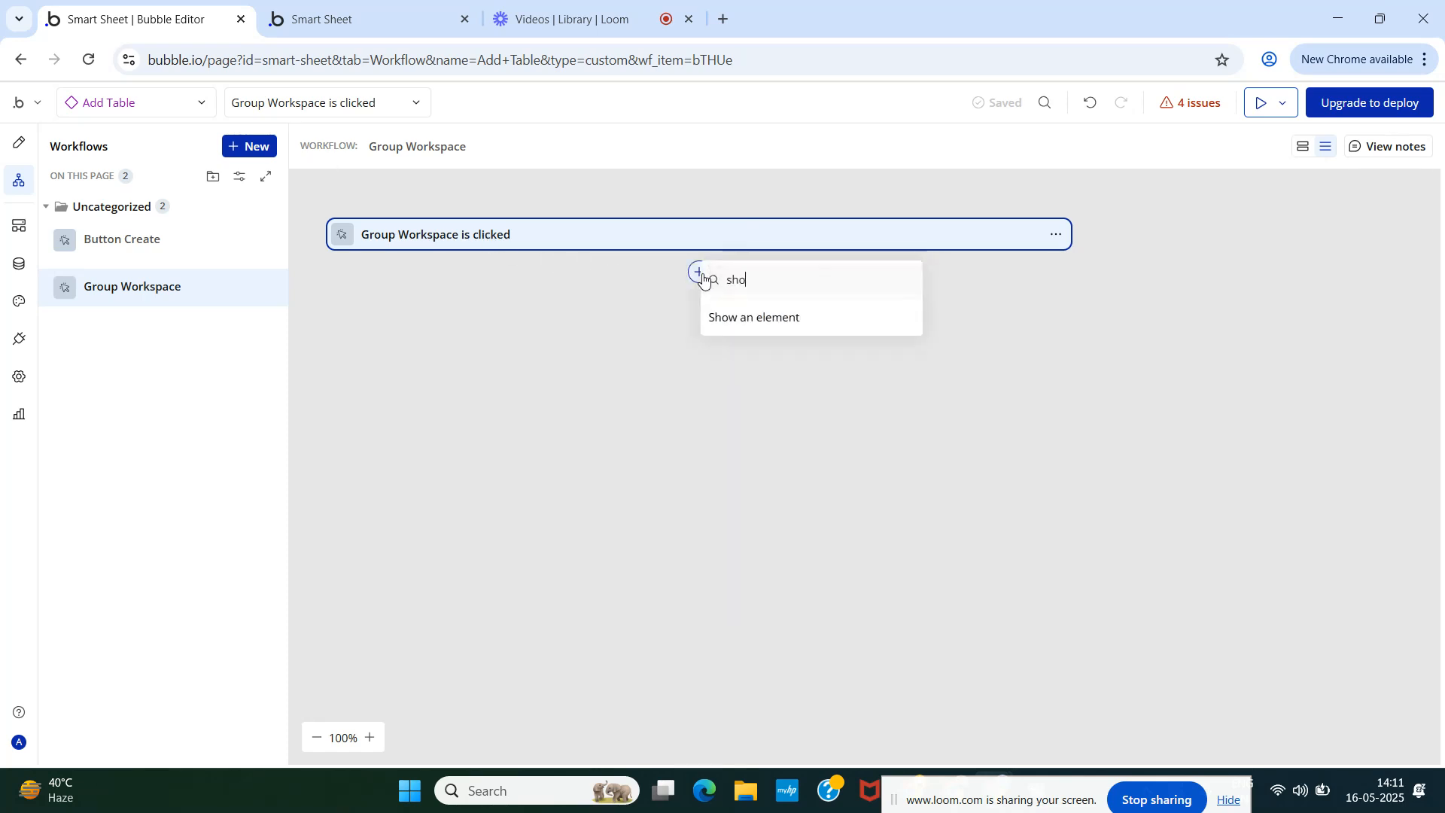
{"action": "left_click", "coordinate": [752, 324]}
{"action": "left_click", "coordinate": [715, 275]}
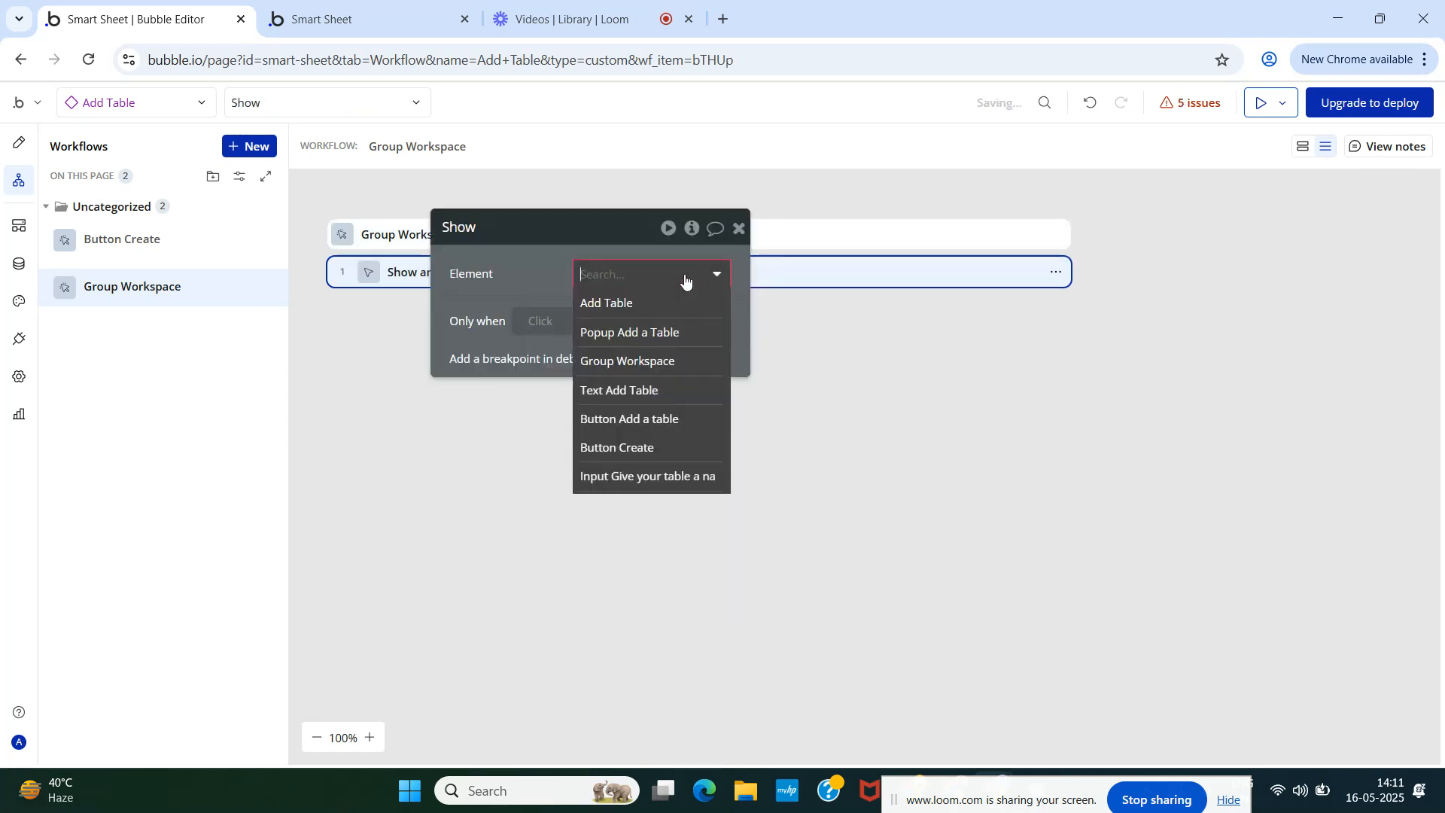
{"action": "left_click", "coordinate": [661, 330]}
{"action": "left_click", "coordinate": [739, 227]}
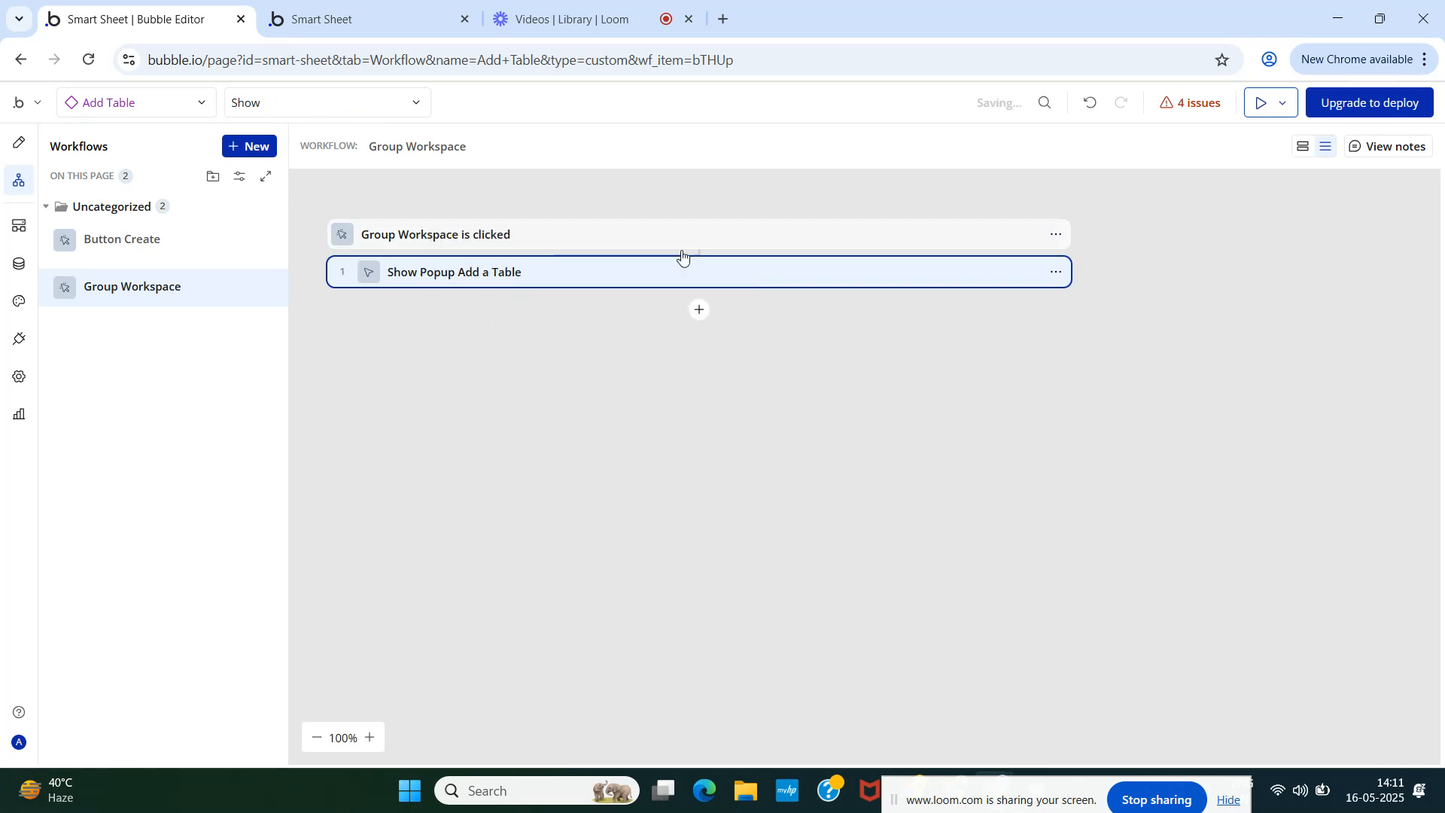
- Give Popup Add a Table content type Workspace, with Parent group's Workspace as its data source
{"action": "left_click", "coordinate": [19, 143]}
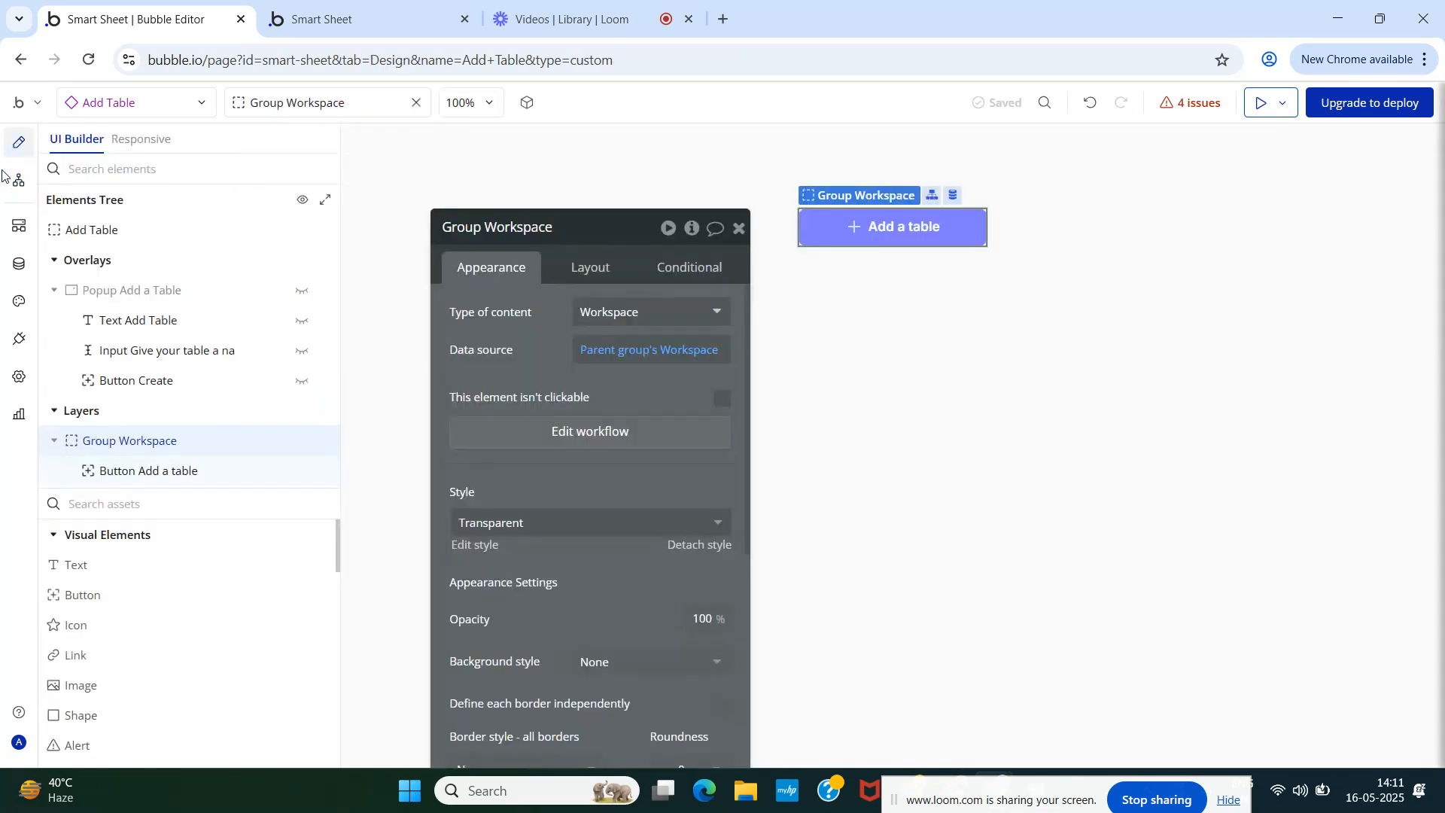
{"action": "left_click", "coordinate": [126, 295]}
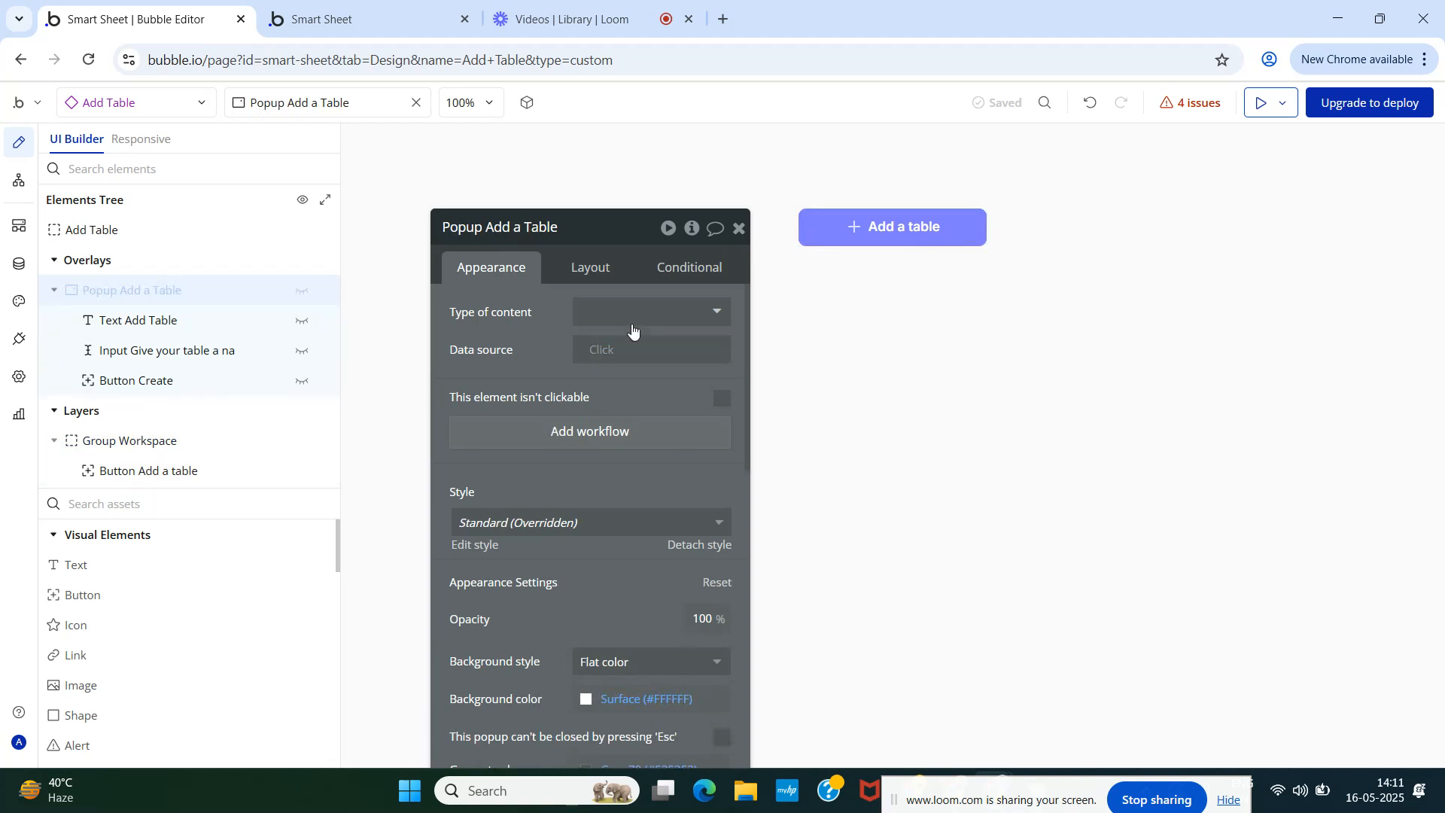
{"action": "left_click", "coordinate": [617, 308]}
{"action": "type", "text": "wo"}
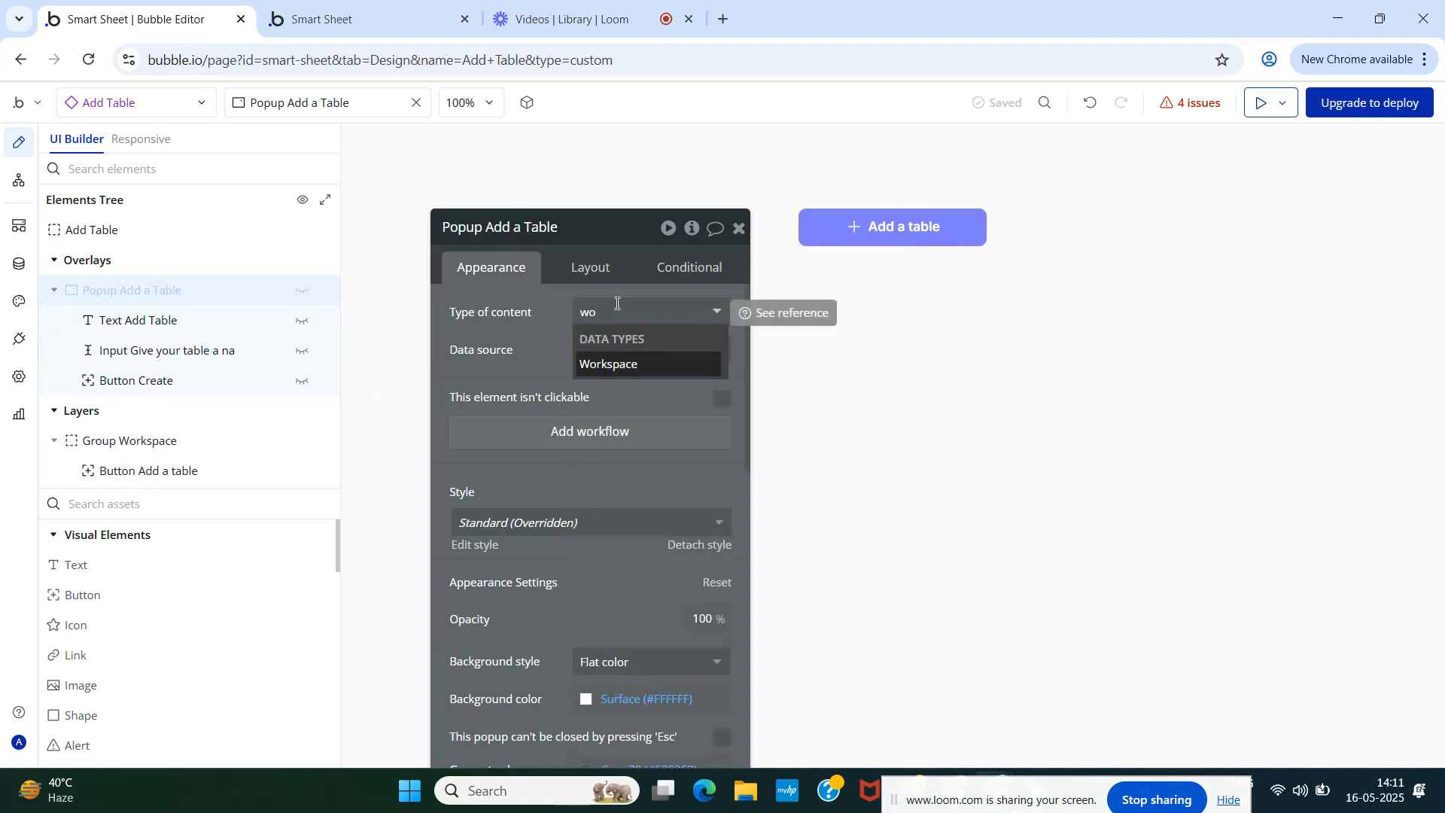
{"action": "left_click", "coordinate": [633, 362]}
{"action": "left_click", "coordinate": [601, 353]}
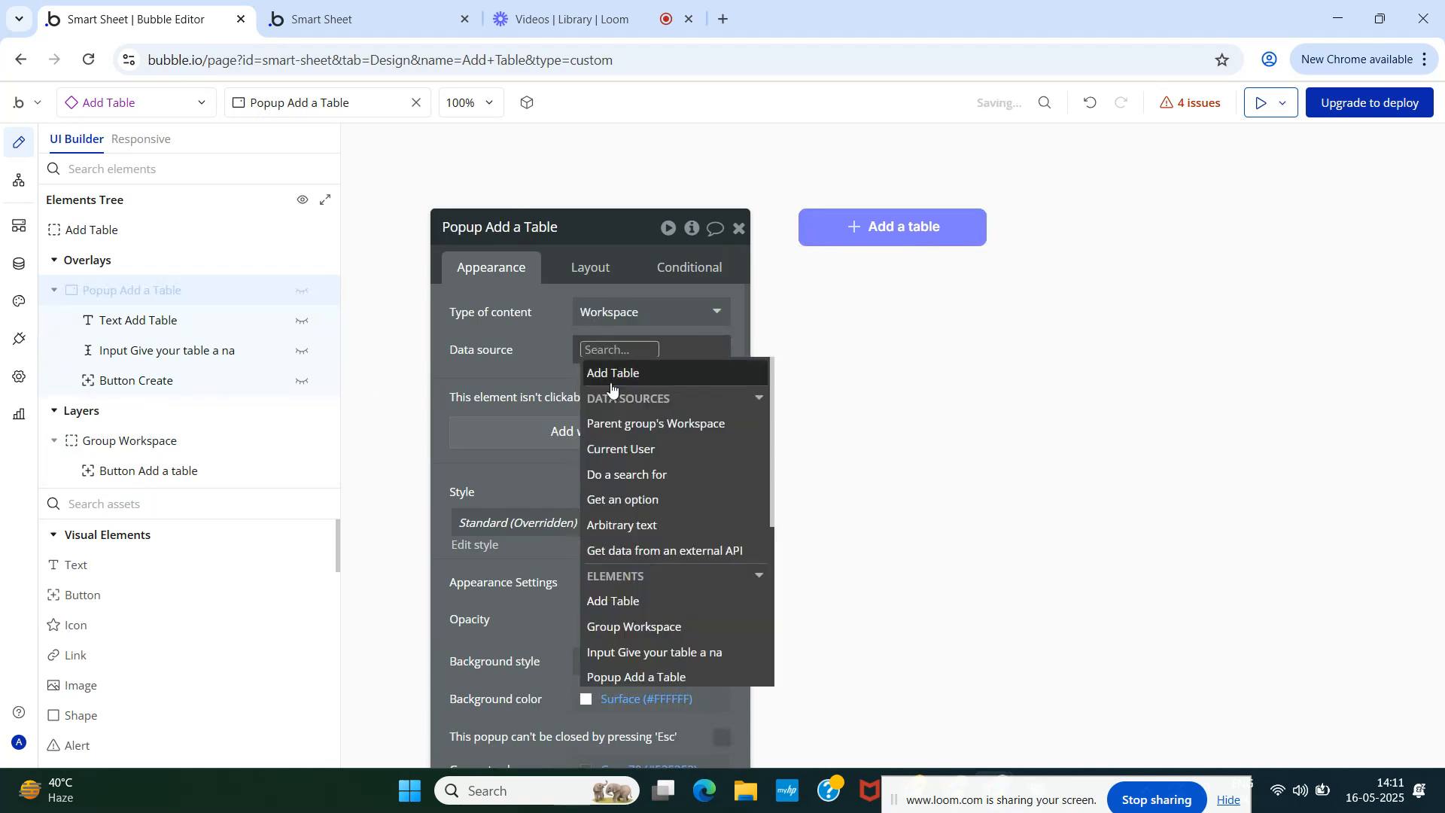
{"action": "left_click", "coordinate": [629, 419]}
{"action": "left_click", "coordinate": [540, 392]}
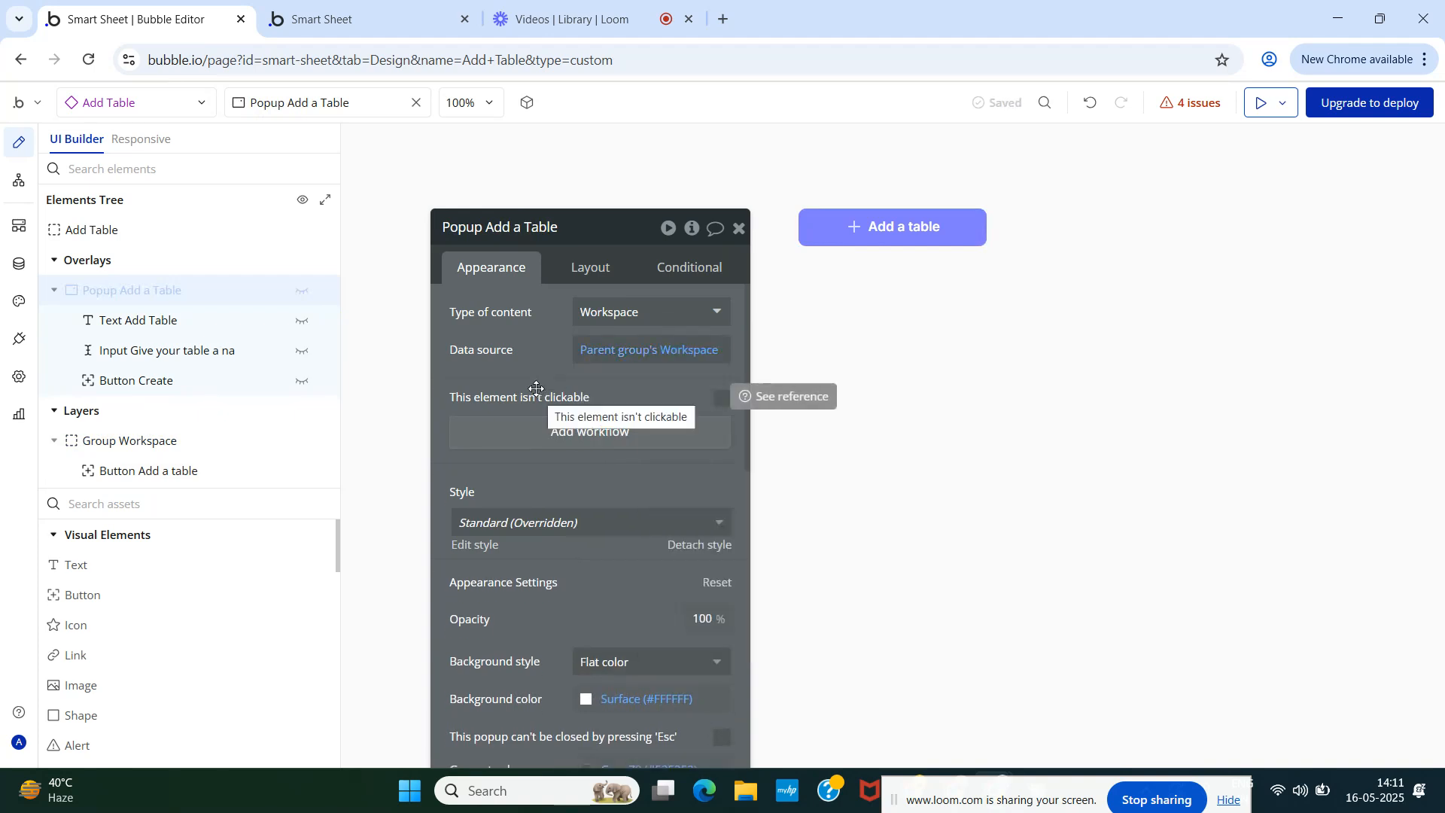
- Review the popup's Text Add Table, name input and Button Create elements, then the Group Workspace workflow
{"action": "left_click", "coordinate": [115, 321]}
{"action": "left_click", "coordinate": [127, 352]}
{"action": "left_click", "coordinate": [129, 379]}
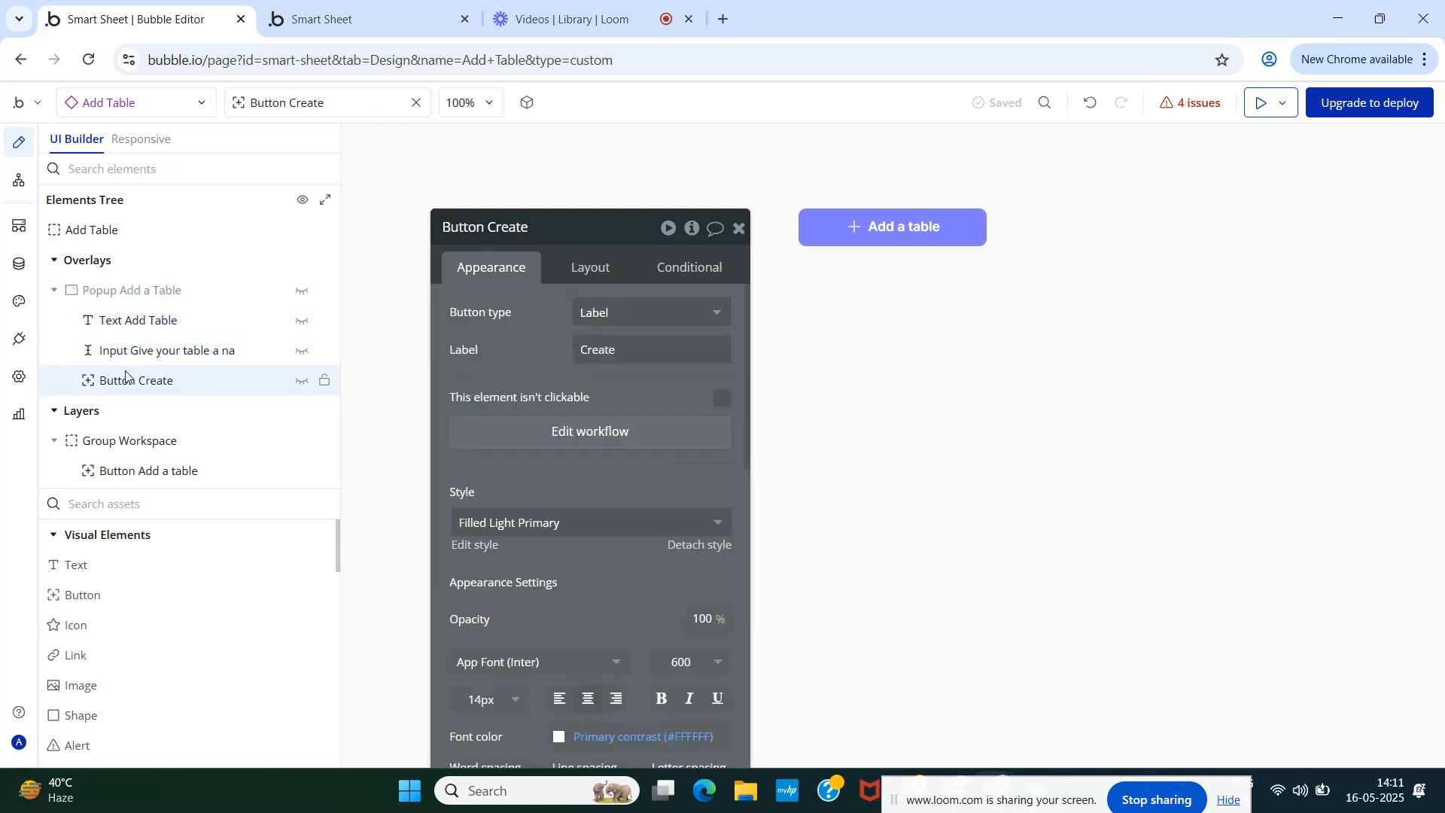
{"action": "left_click", "coordinate": [20, 194]}
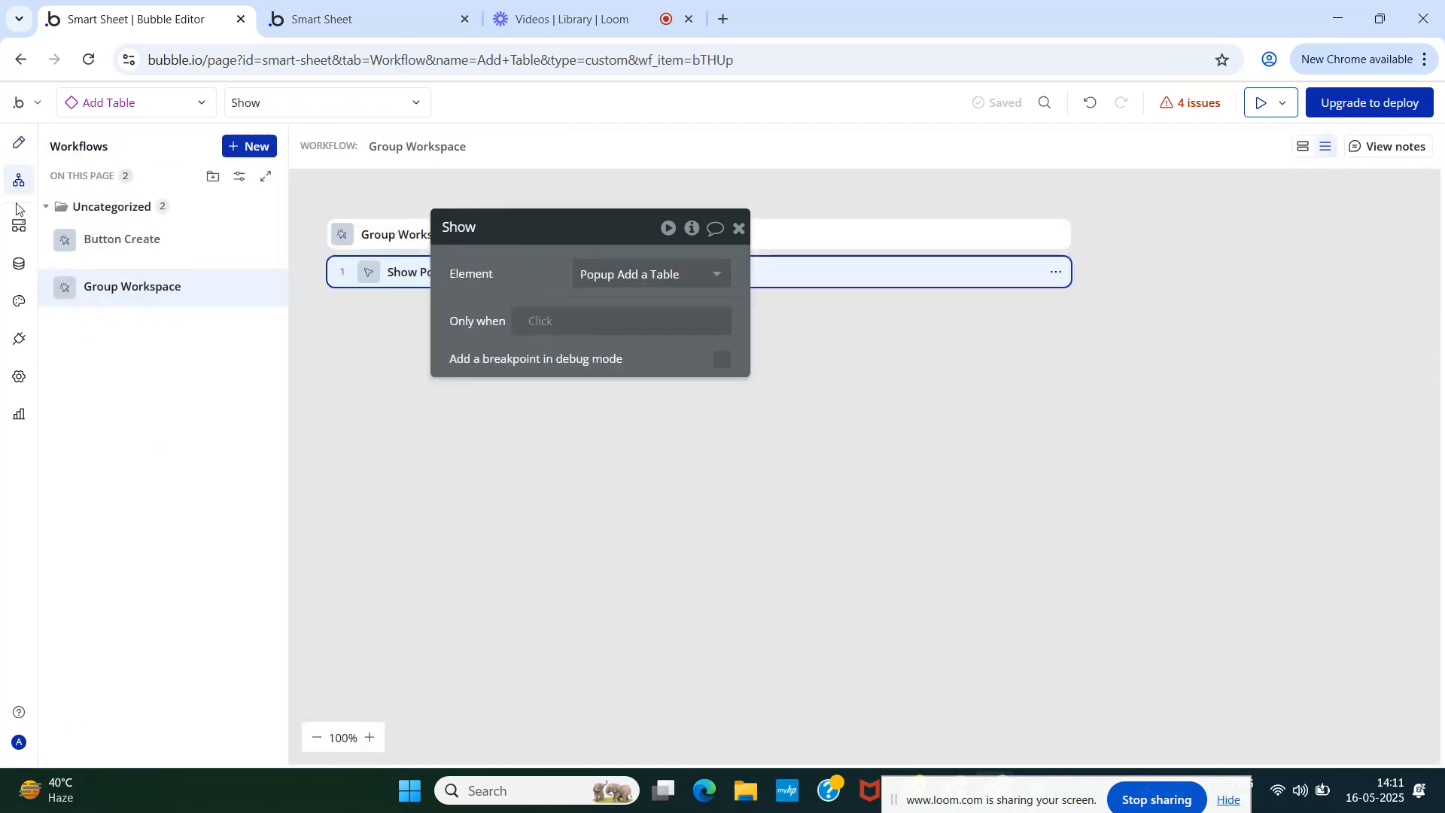
{"action": "left_click", "coordinate": [142, 294]}
- Delete the 'Create a new Database' step and the duplicate last 'Set a thing's slug' step
{"action": "left_click", "coordinate": [125, 241]}
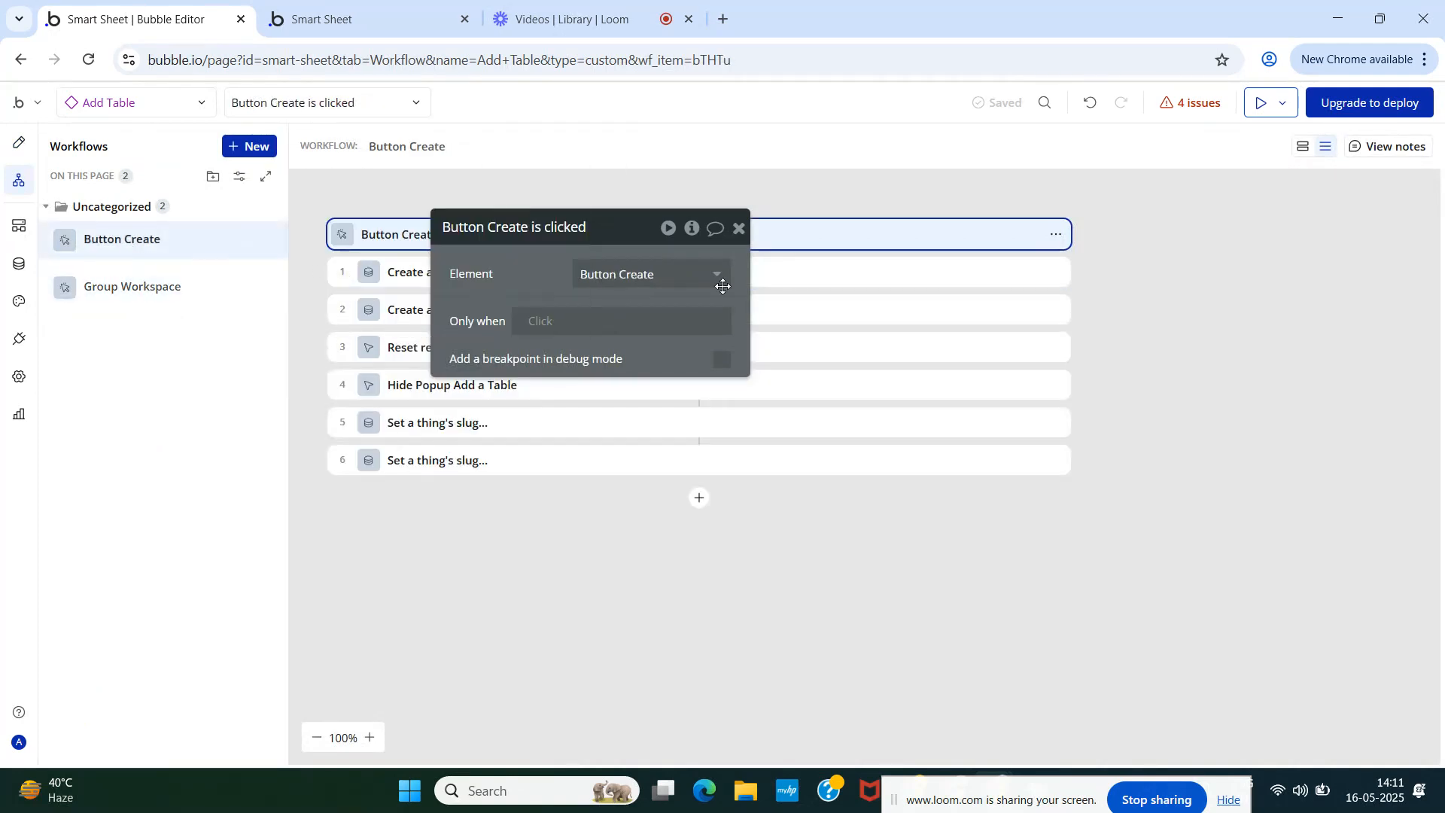
{"action": "left_click", "coordinate": [738, 228]}
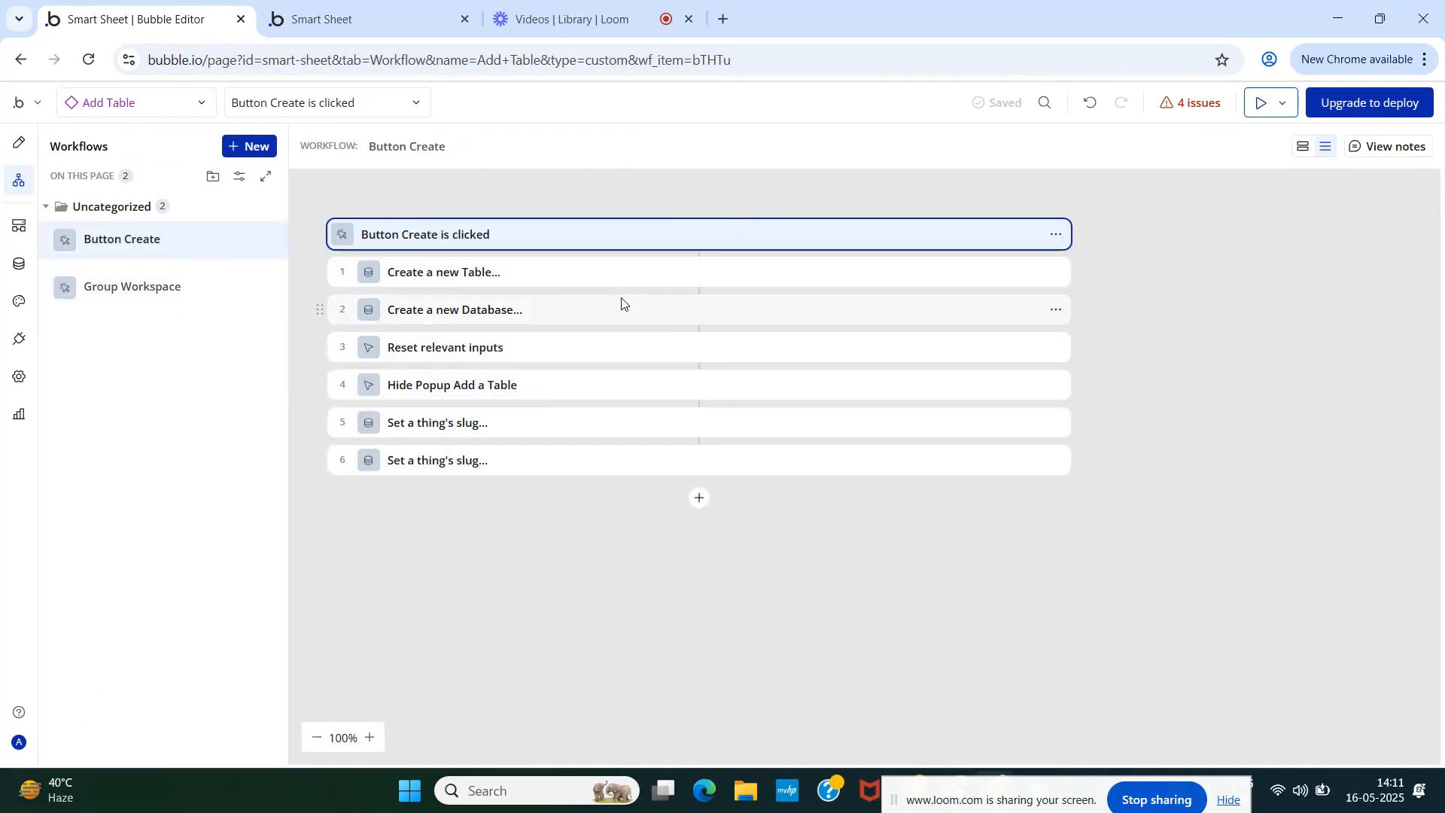
{"action": "left_click", "coordinate": [1057, 311]}
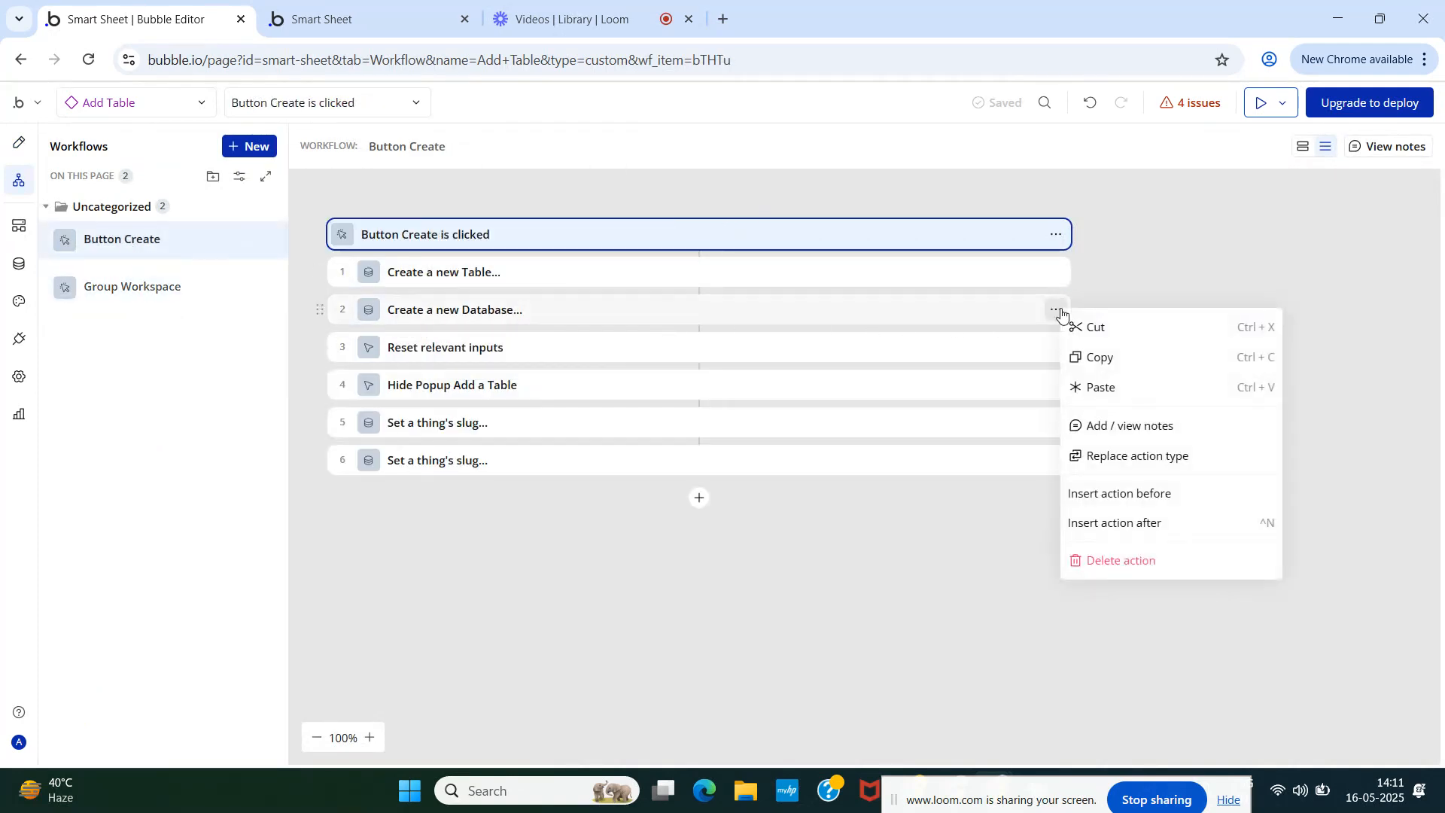
{"action": "left_click", "coordinate": [1121, 560]}
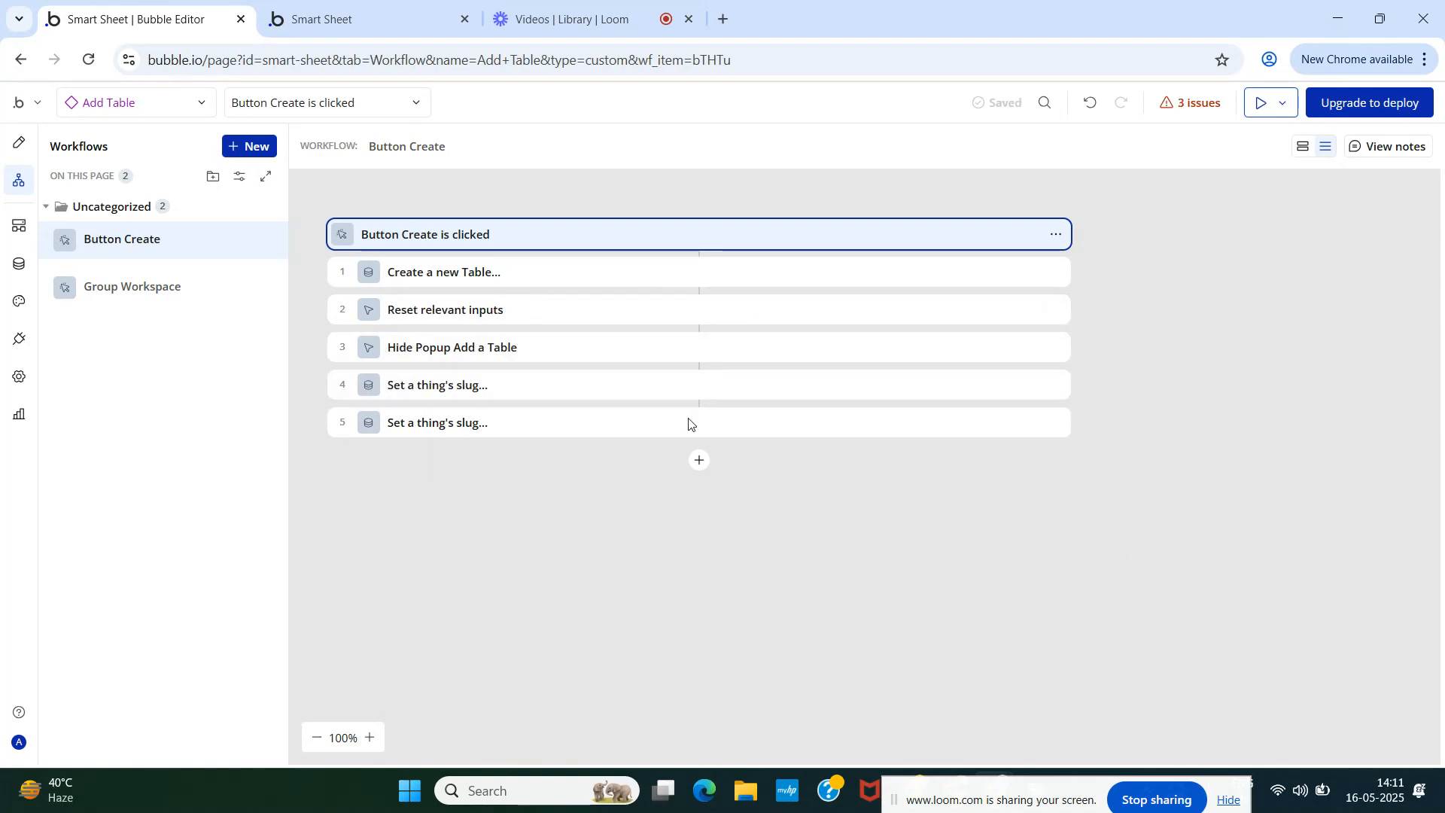
{"action": "left_click", "coordinate": [1059, 426]}
{"action": "left_click", "coordinate": [1136, 681]}
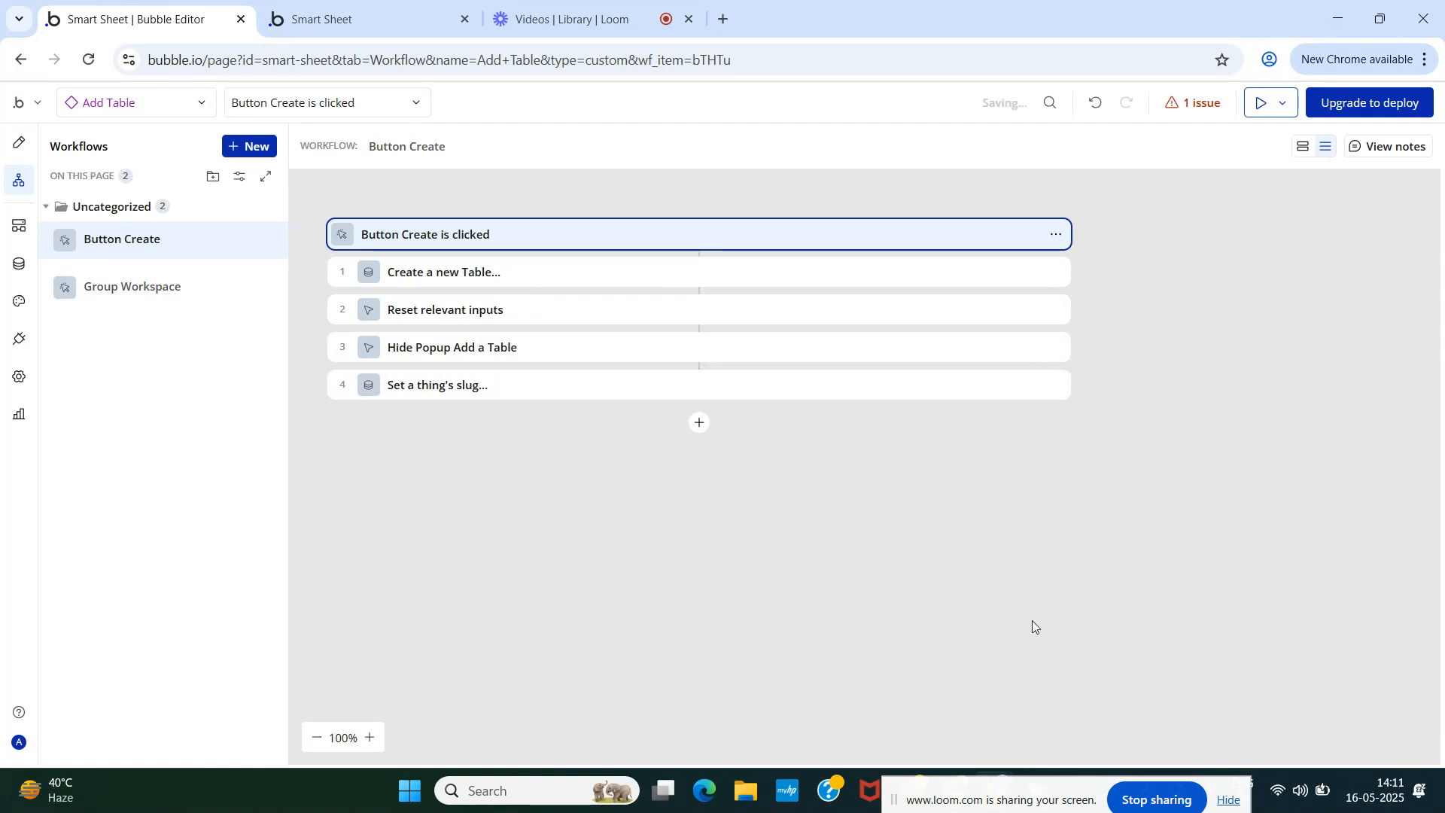
- Set Create a new Table's Workspace field to Parent group's Workspace, then return to page design
{"action": "left_click", "coordinate": [442, 274]}
{"action": "left_click", "coordinate": [557, 402]}
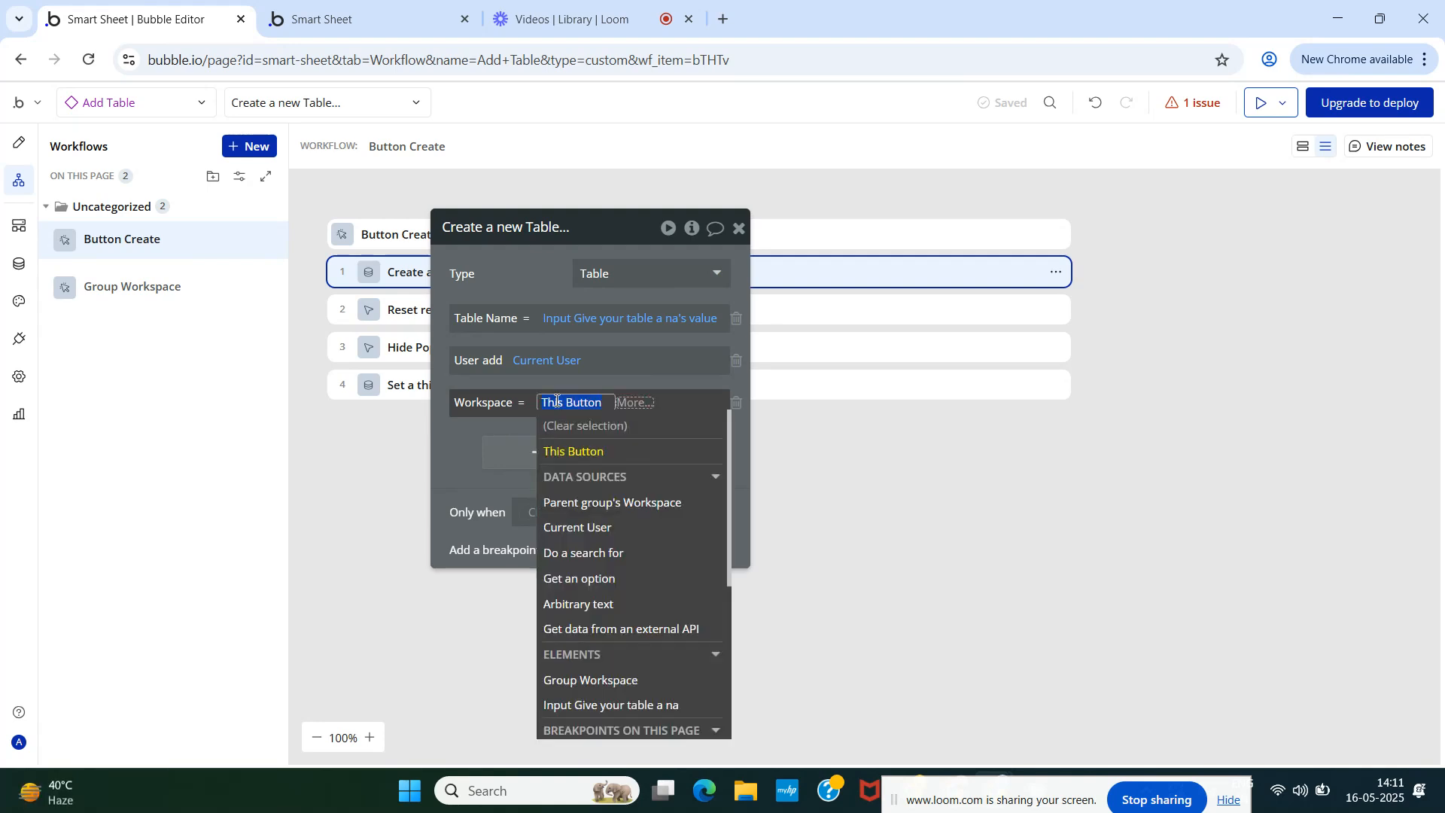
{"action": "left_click", "coordinate": [572, 503]}
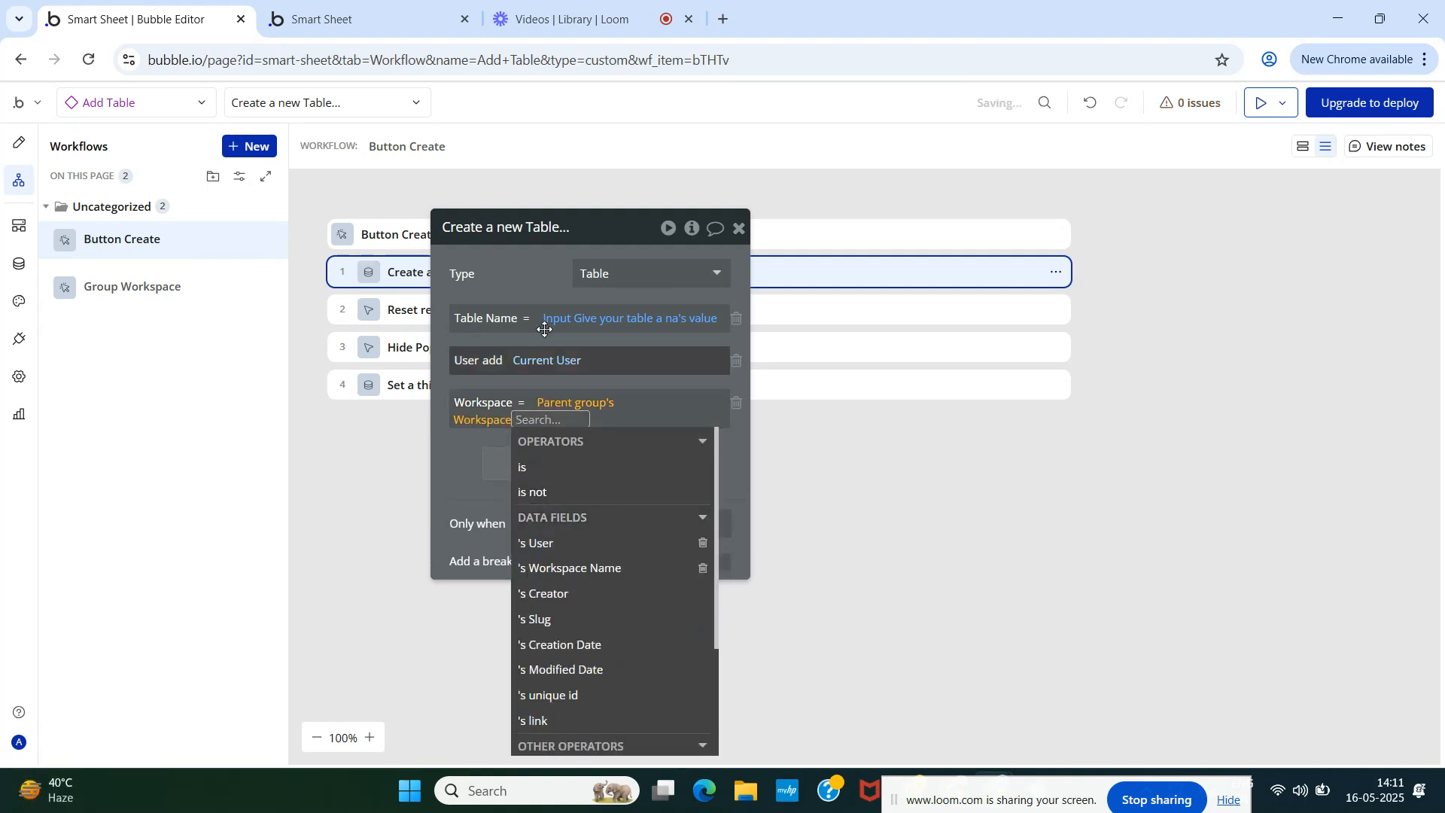
{"action": "left_click", "coordinate": [550, 257]}
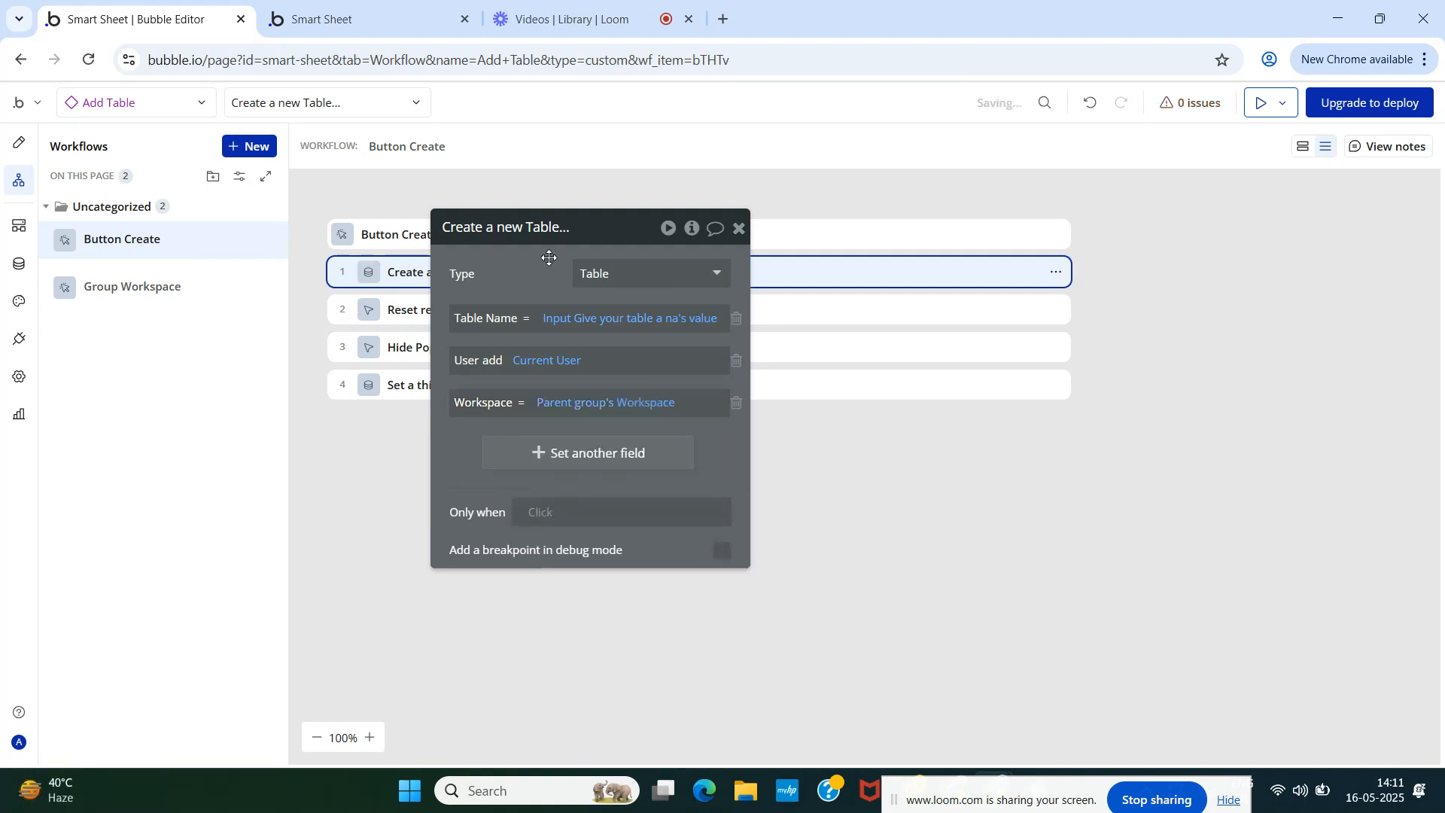
{"action": "left_click", "coordinate": [739, 229]}
{"action": "left_click", "coordinate": [489, 387]}
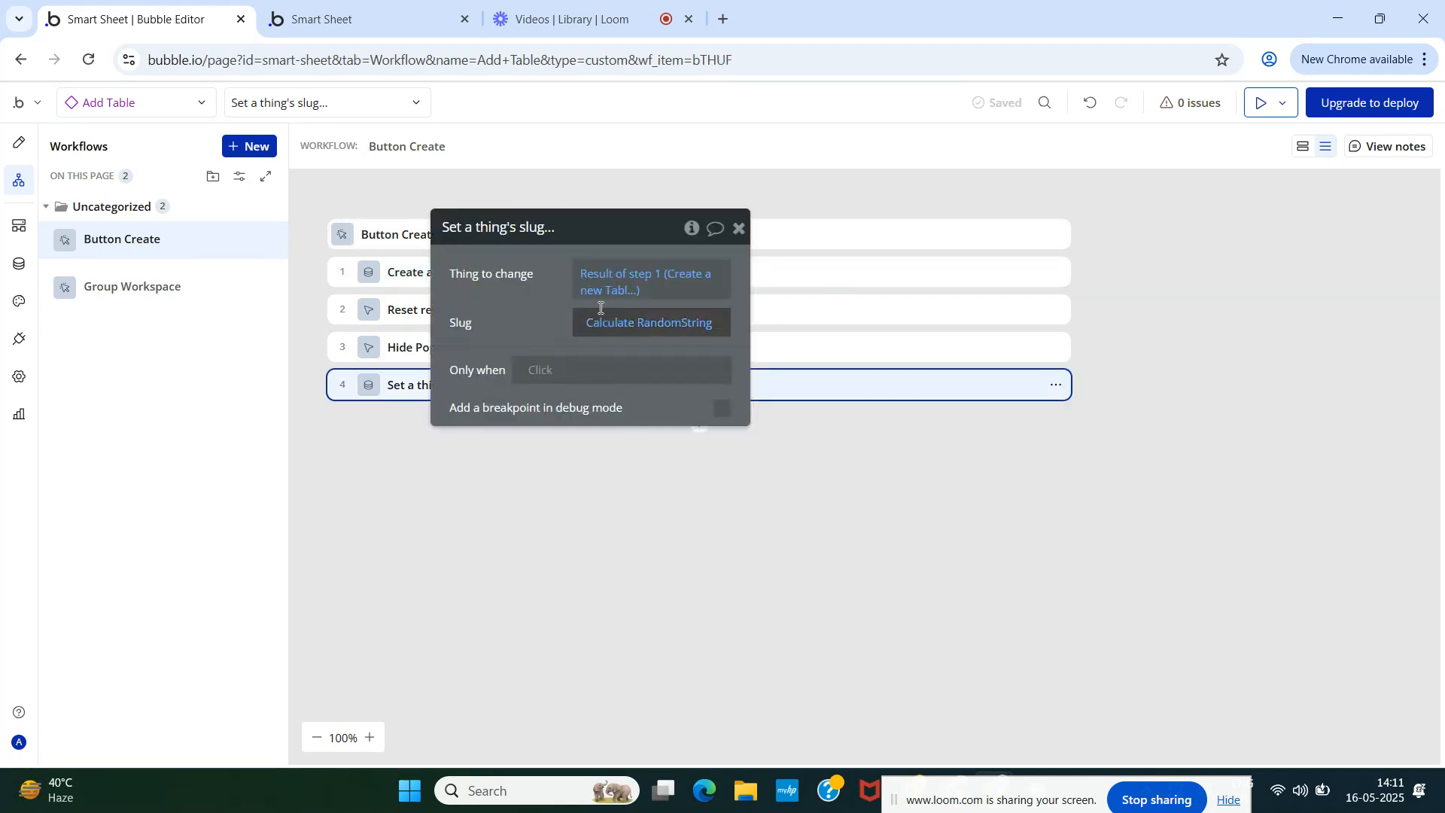
{"action": "left_click", "coordinate": [738, 229]}
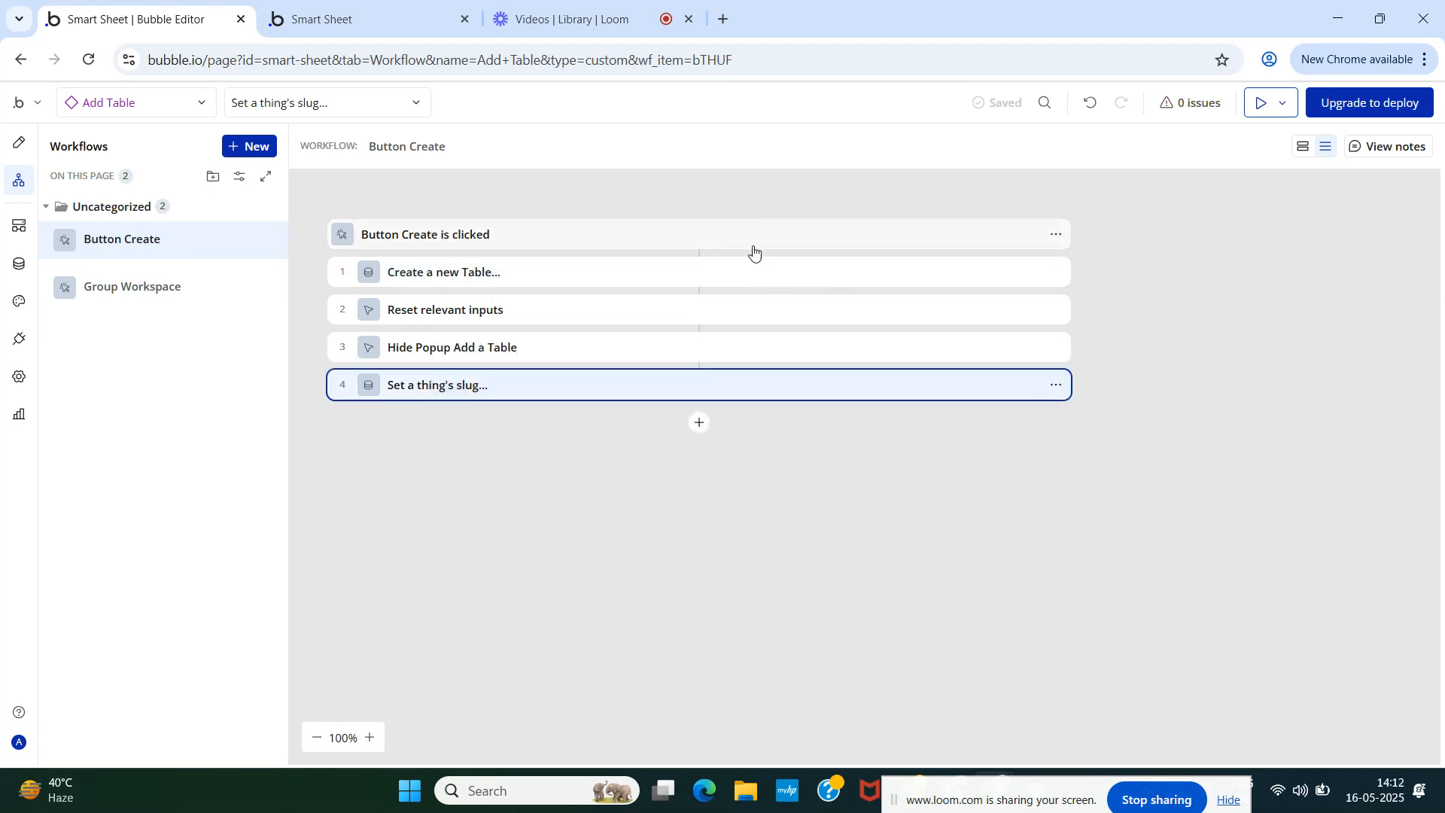
{"action": "left_click", "coordinate": [19, 142]}
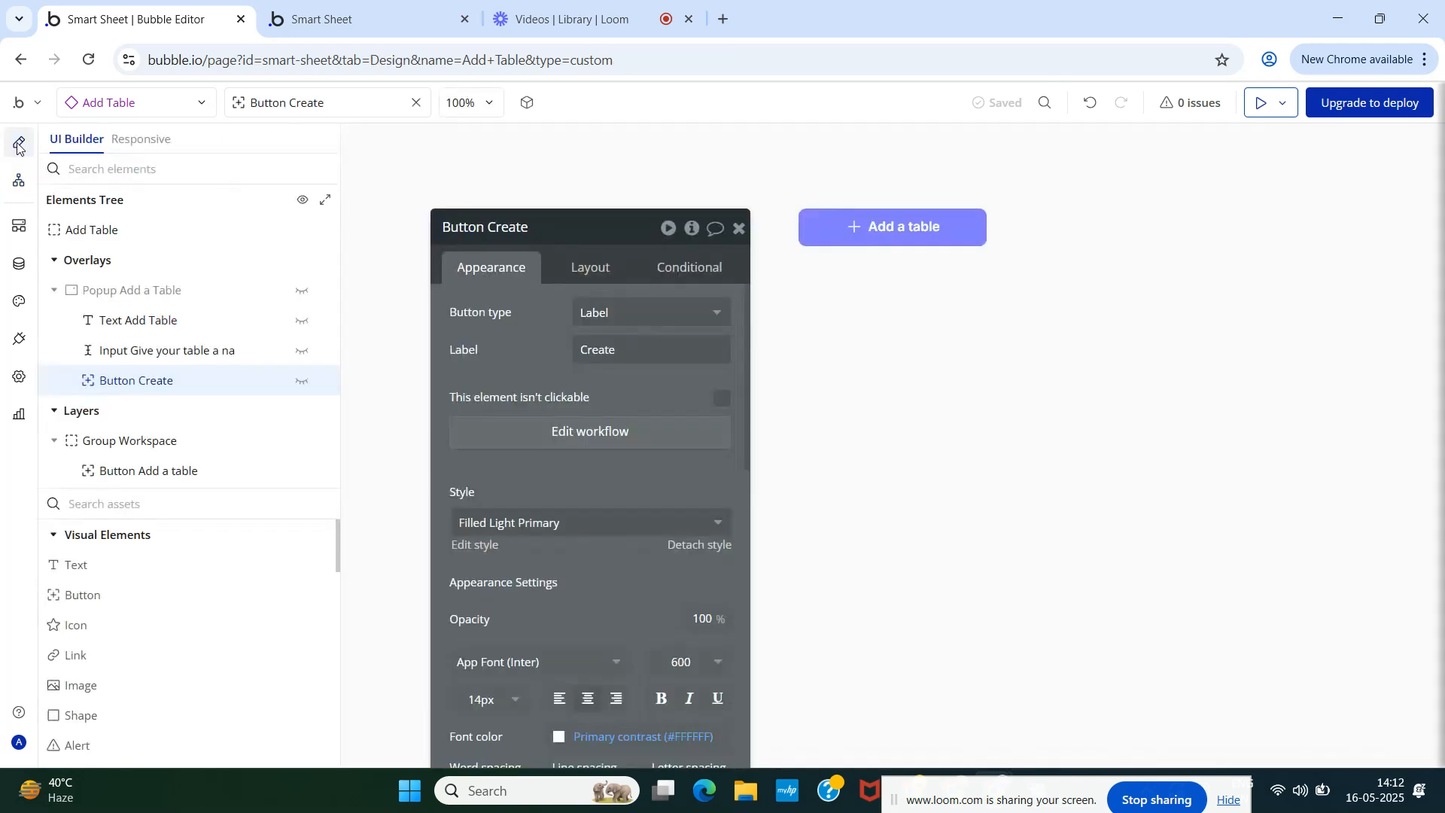
- On the home page, find the Add Table reusable by searching 'add' and place it beside the database heading
{"action": "left_click", "coordinate": [738, 227]}
{"action": "left_click", "coordinate": [111, 102]}
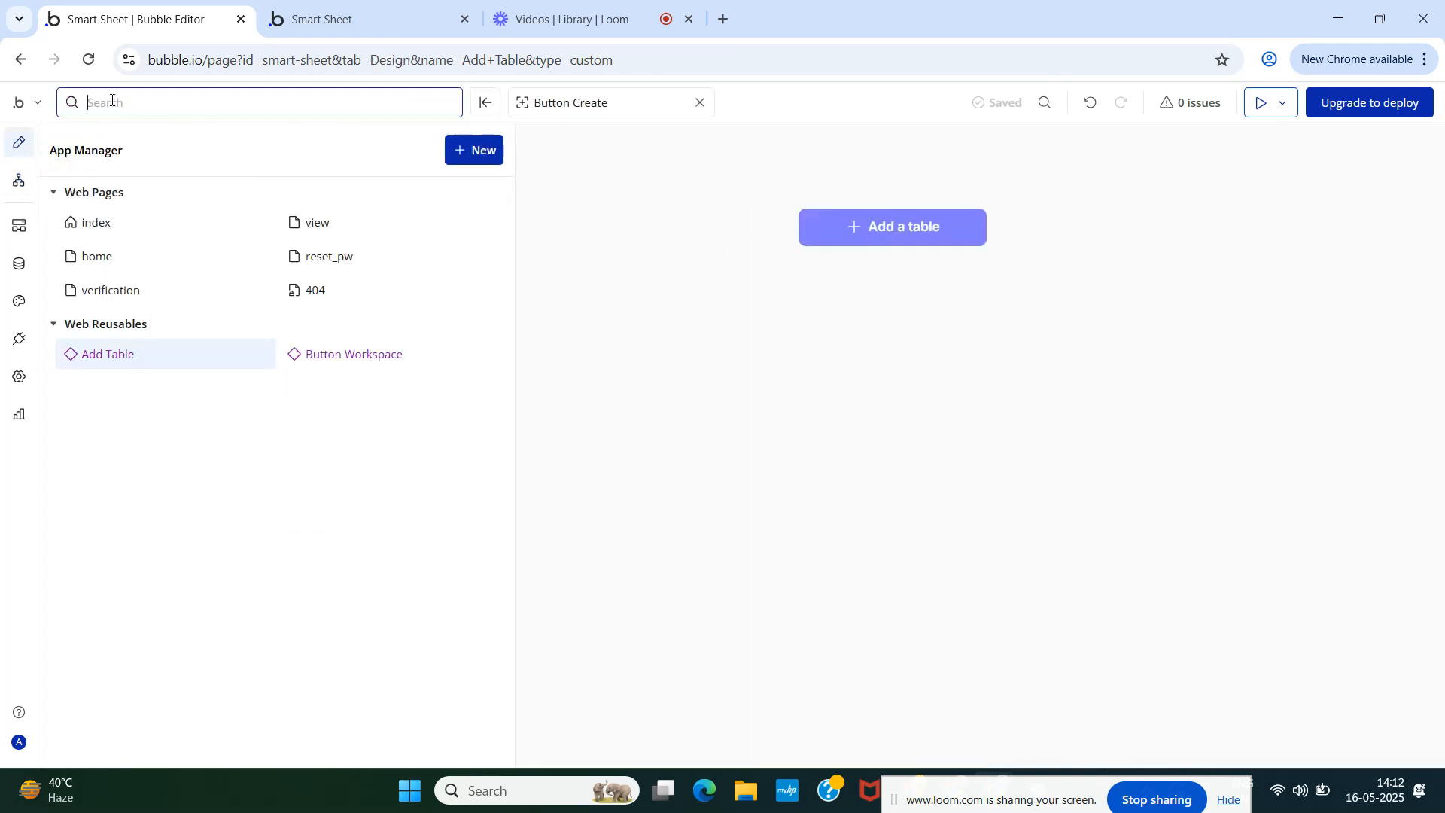
{"action": "left_click", "coordinate": [97, 260]}
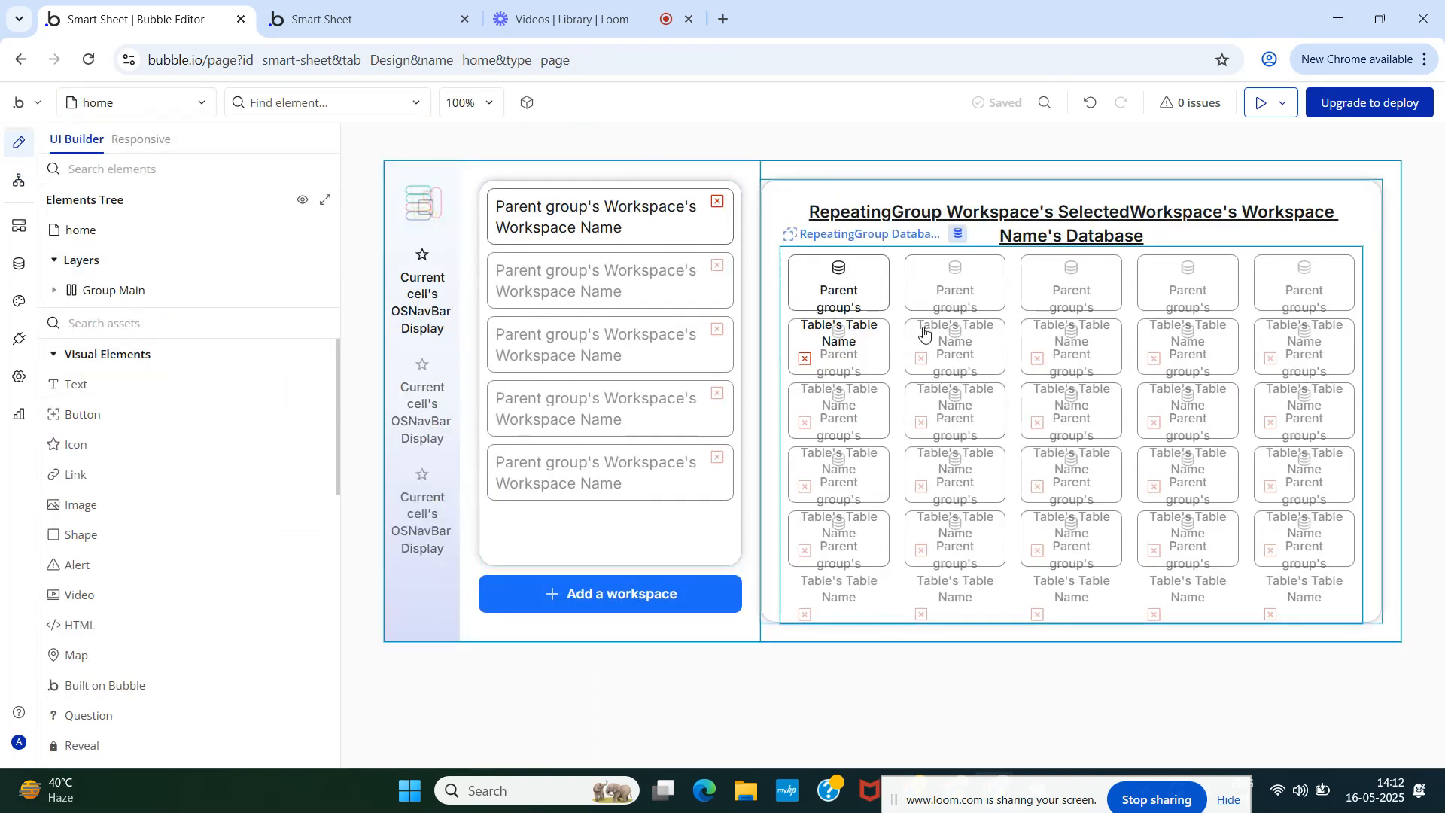
{"action": "double_click", "coordinate": [901, 219]}
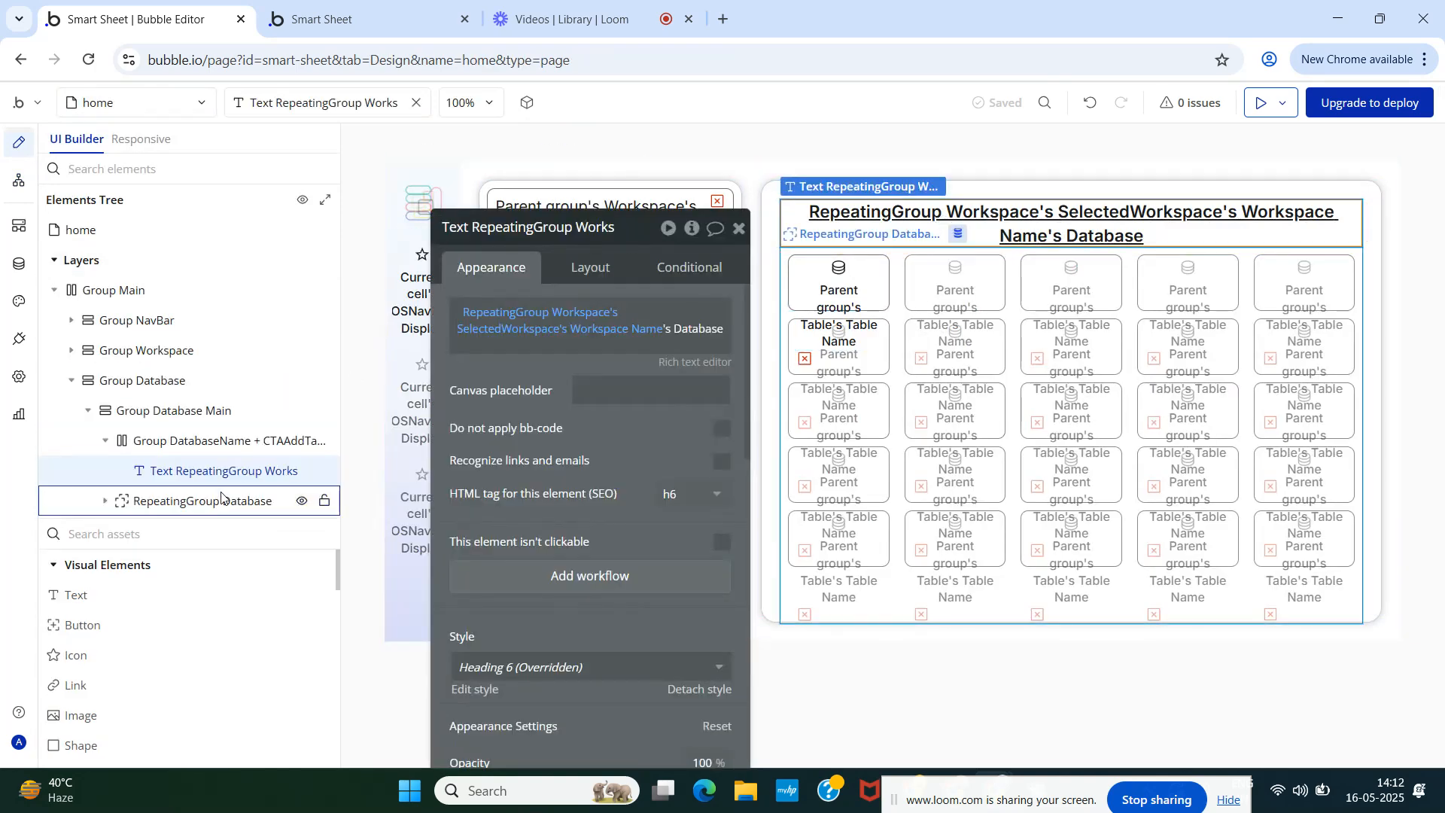
{"action": "left_click", "coordinate": [161, 525]}
{"action": "type", "text": "add"}
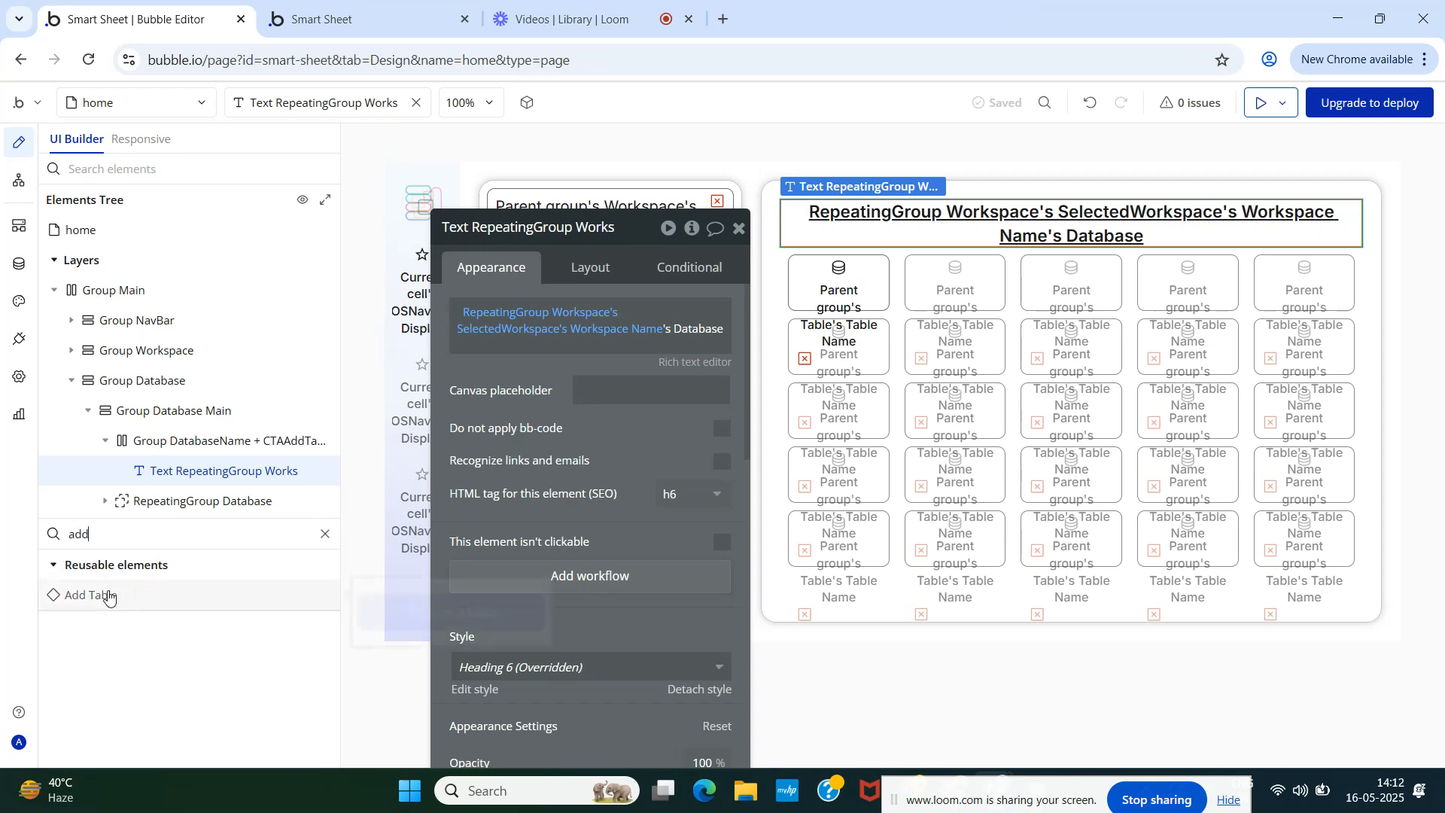
{"action": "left_click_drag", "start_coordinate": [106, 594], "coordinate": [177, 489]}
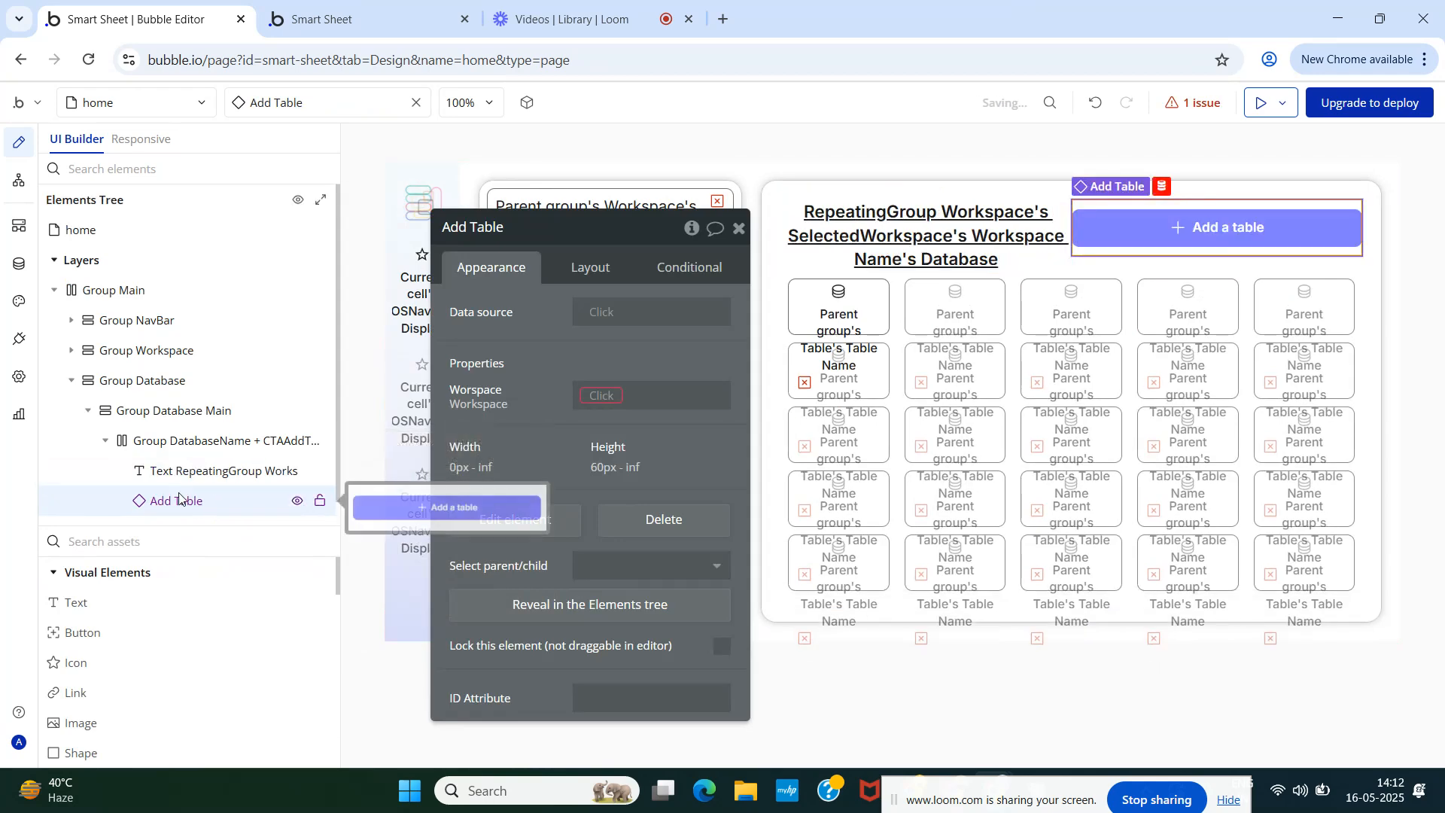
- Set the Add Table element's data source and Workspace property to RepeatingGroup Workspace's SelectedWorkspace
{"action": "left_click", "coordinate": [598, 312]}
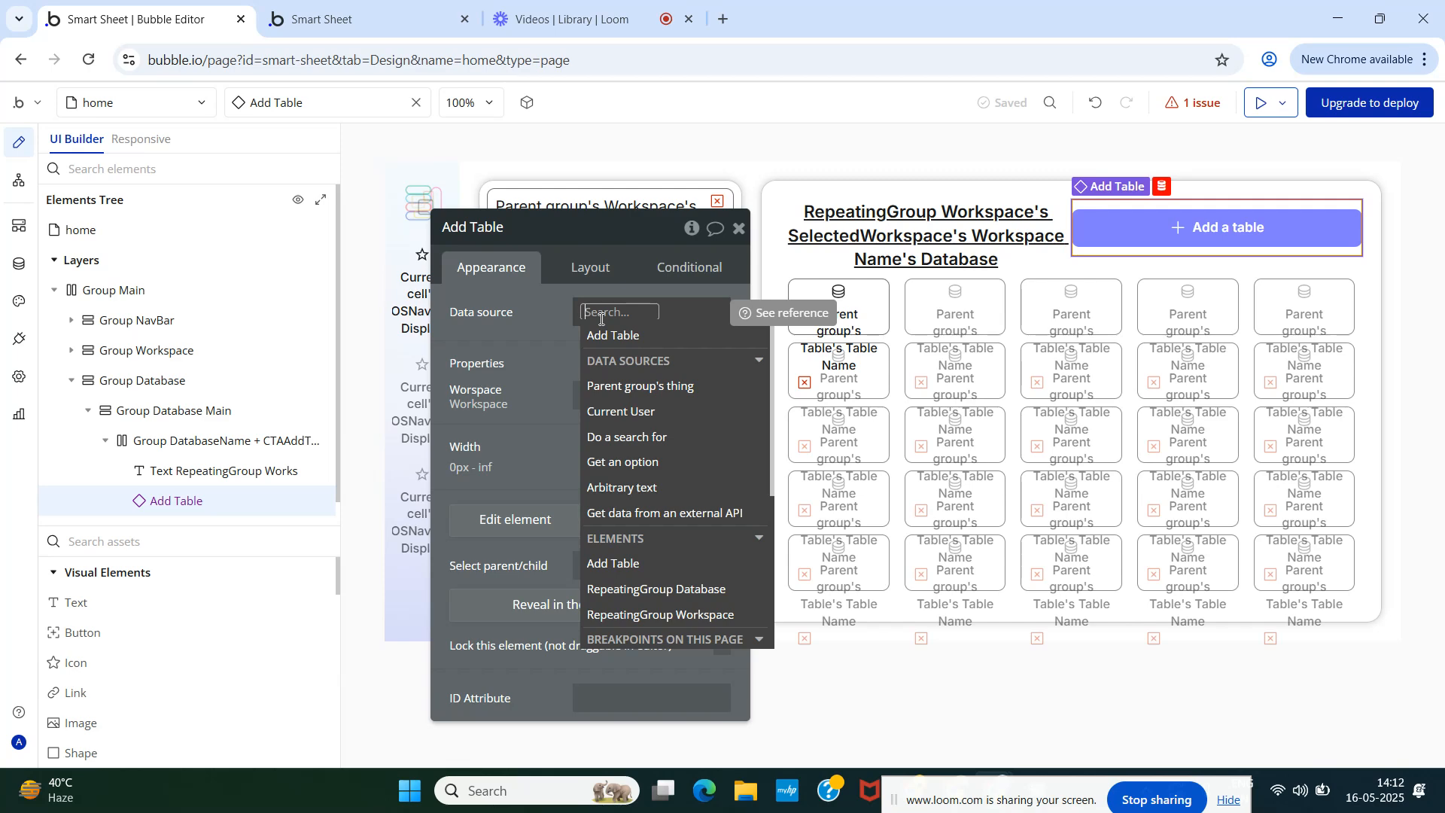
{"action": "type", "text": "re"}
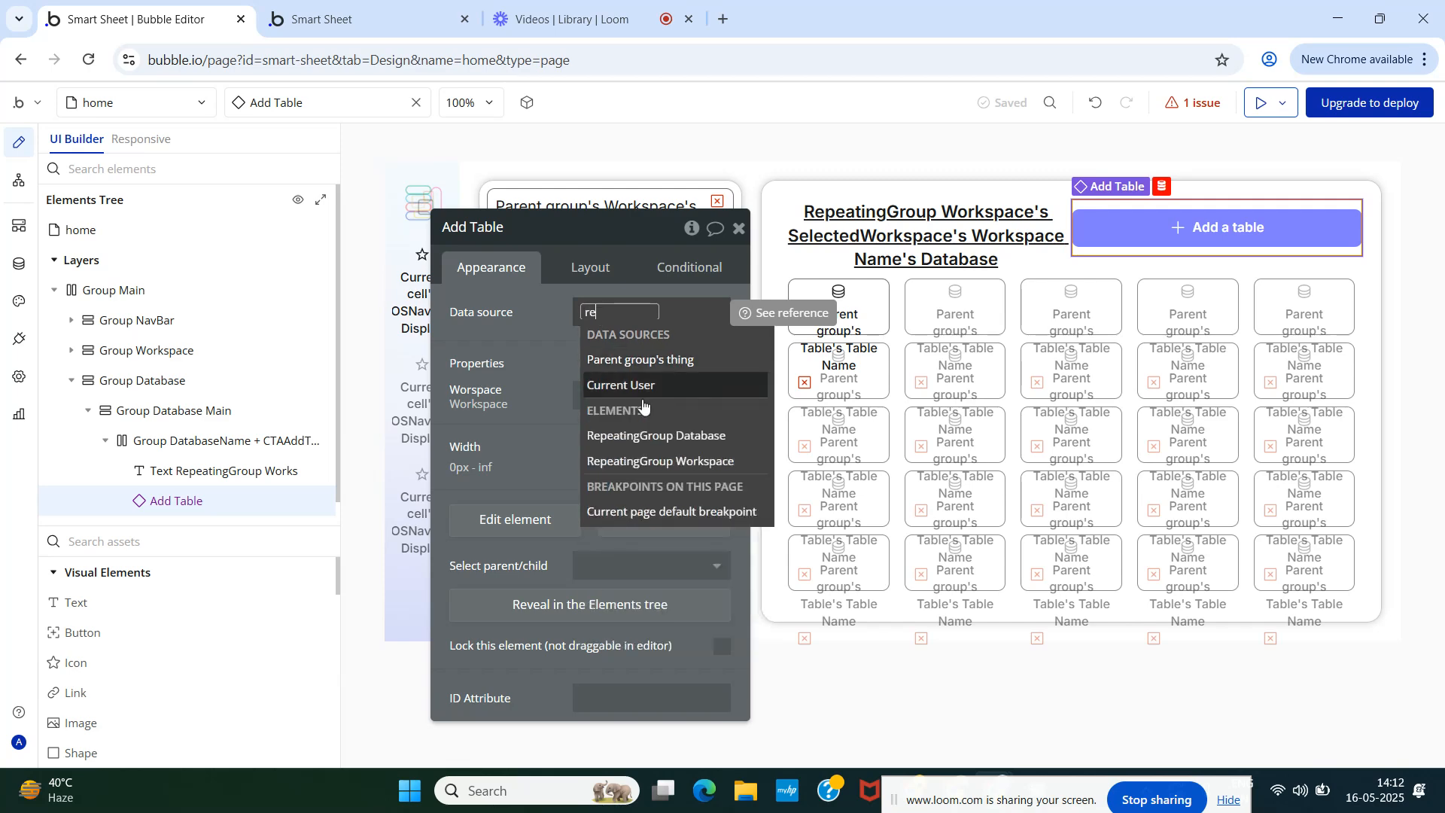
{"action": "left_click", "coordinate": [660, 460]}
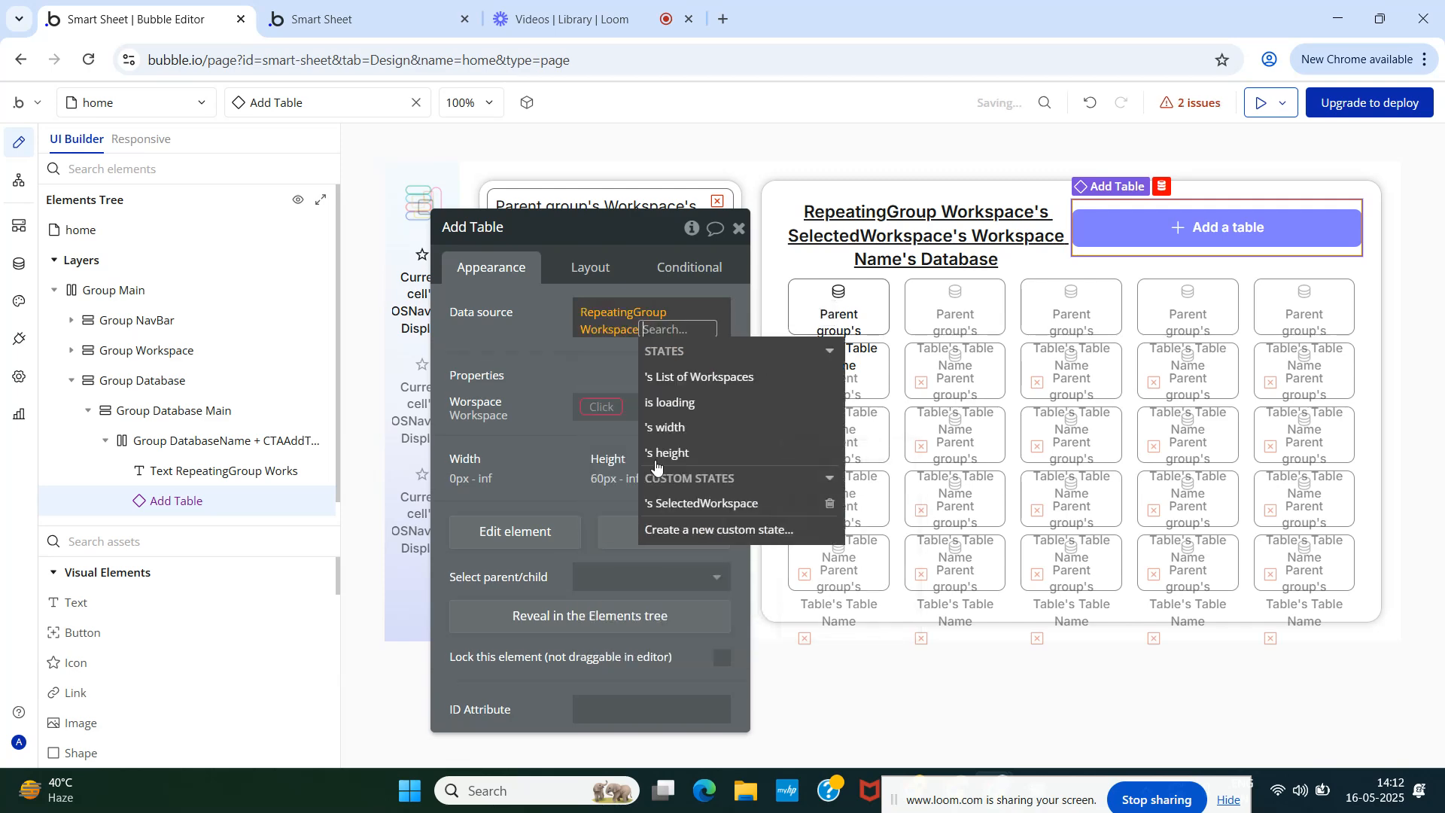
{"action": "left_click", "coordinate": [710, 504]}
{"action": "left_click", "coordinate": [531, 373]}
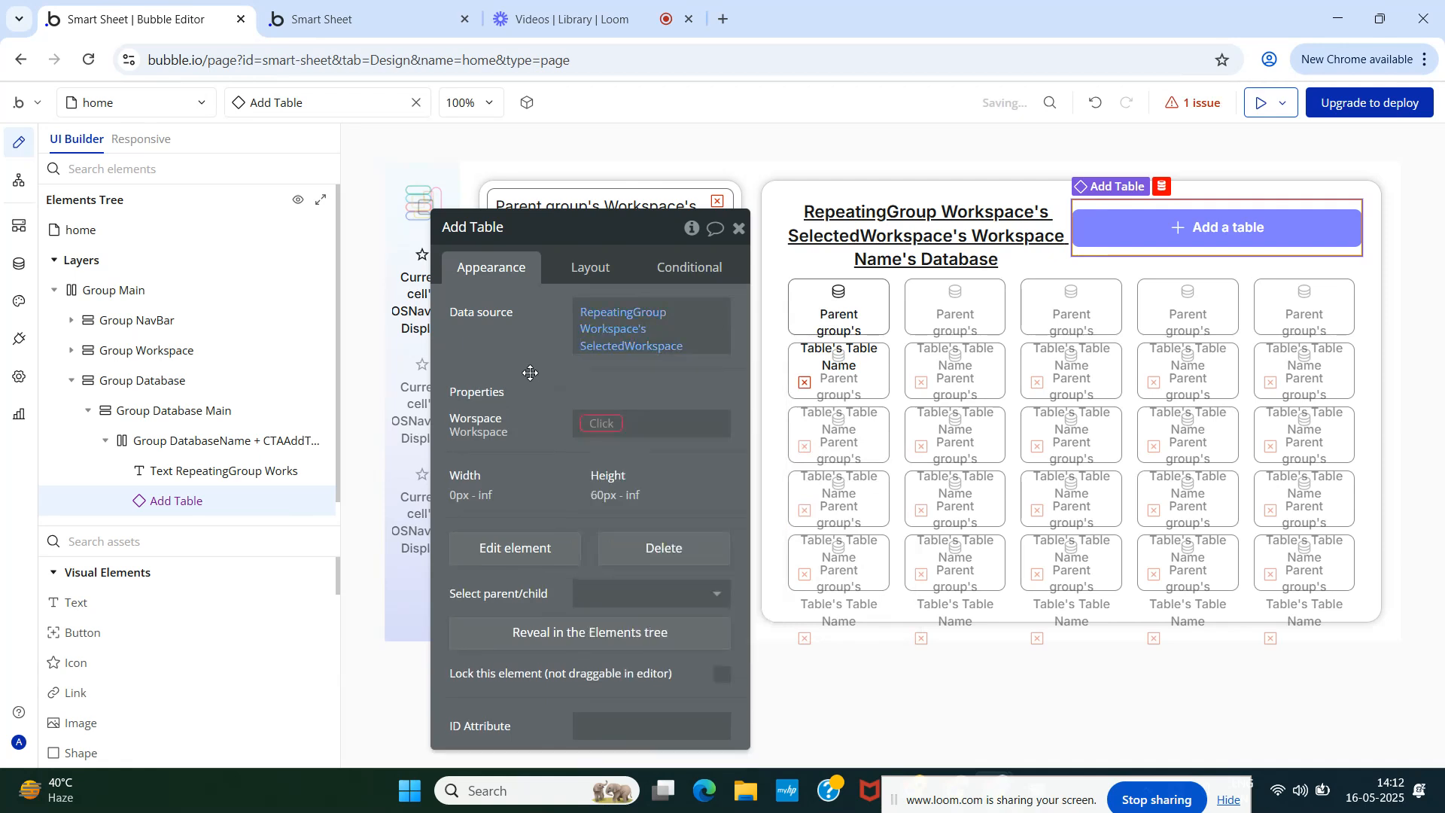
{"action": "left_click", "coordinate": [600, 425]}
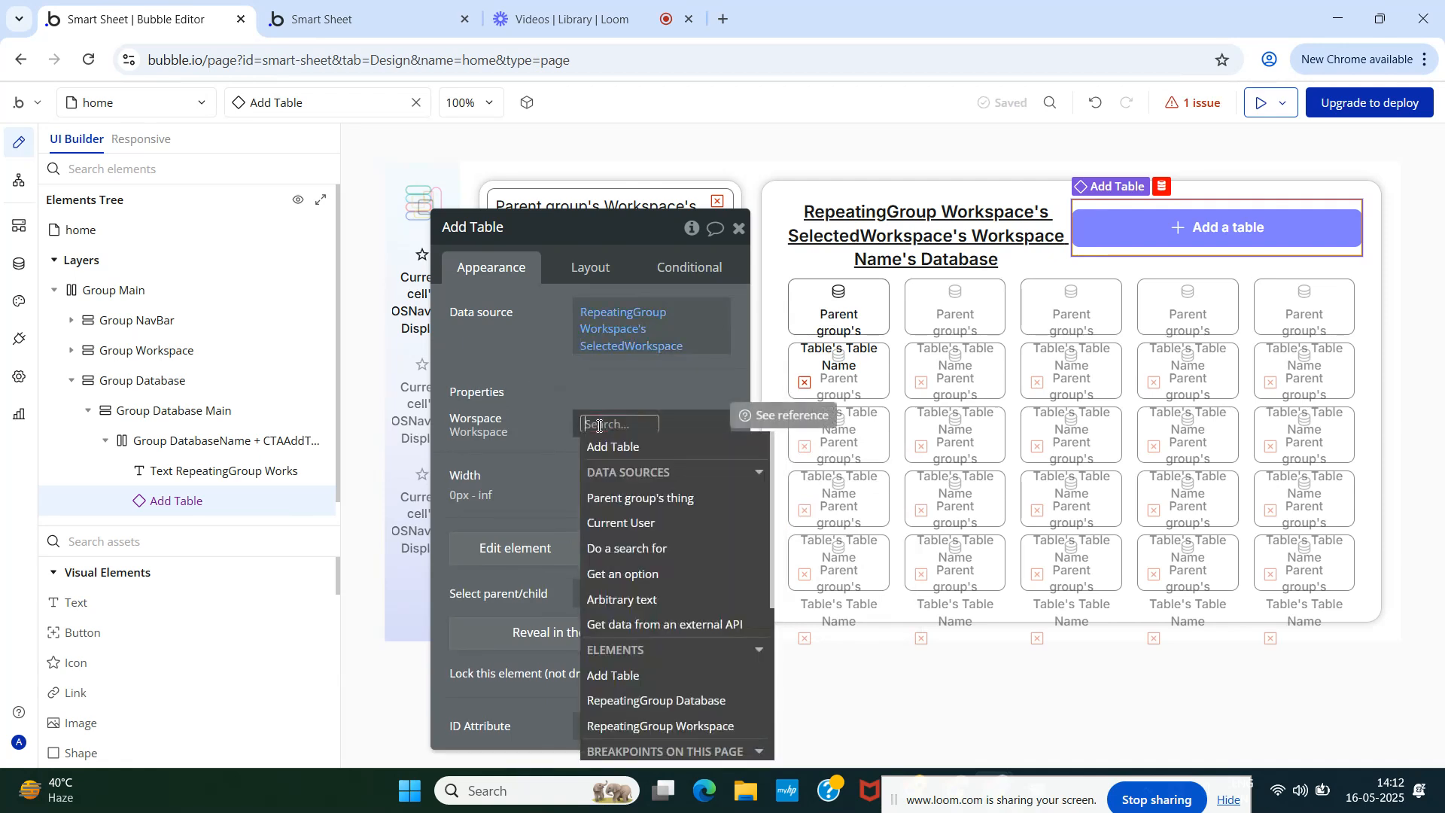
{"action": "left_click", "coordinate": [651, 727]}
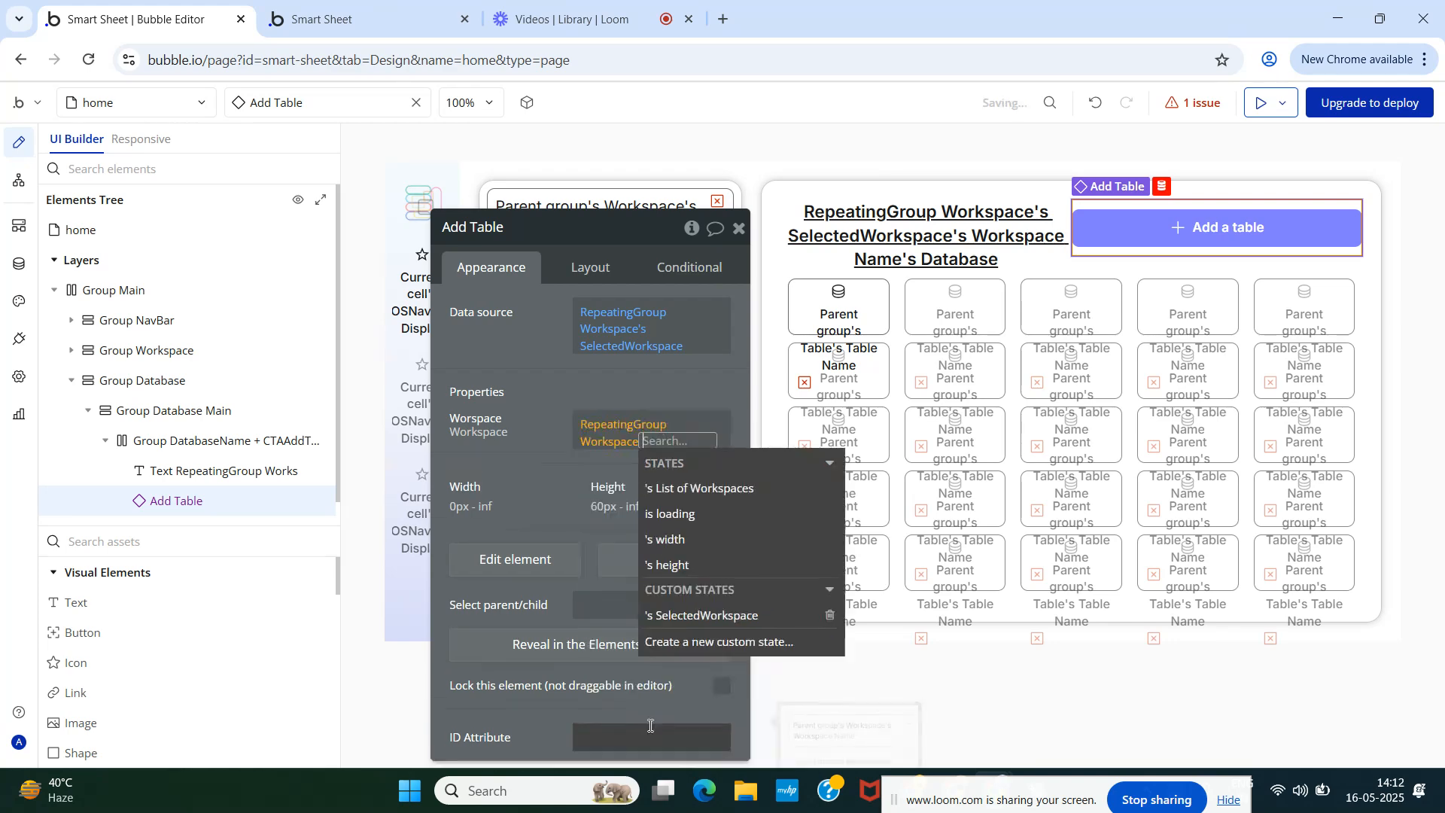
{"action": "left_click", "coordinate": [688, 617]}
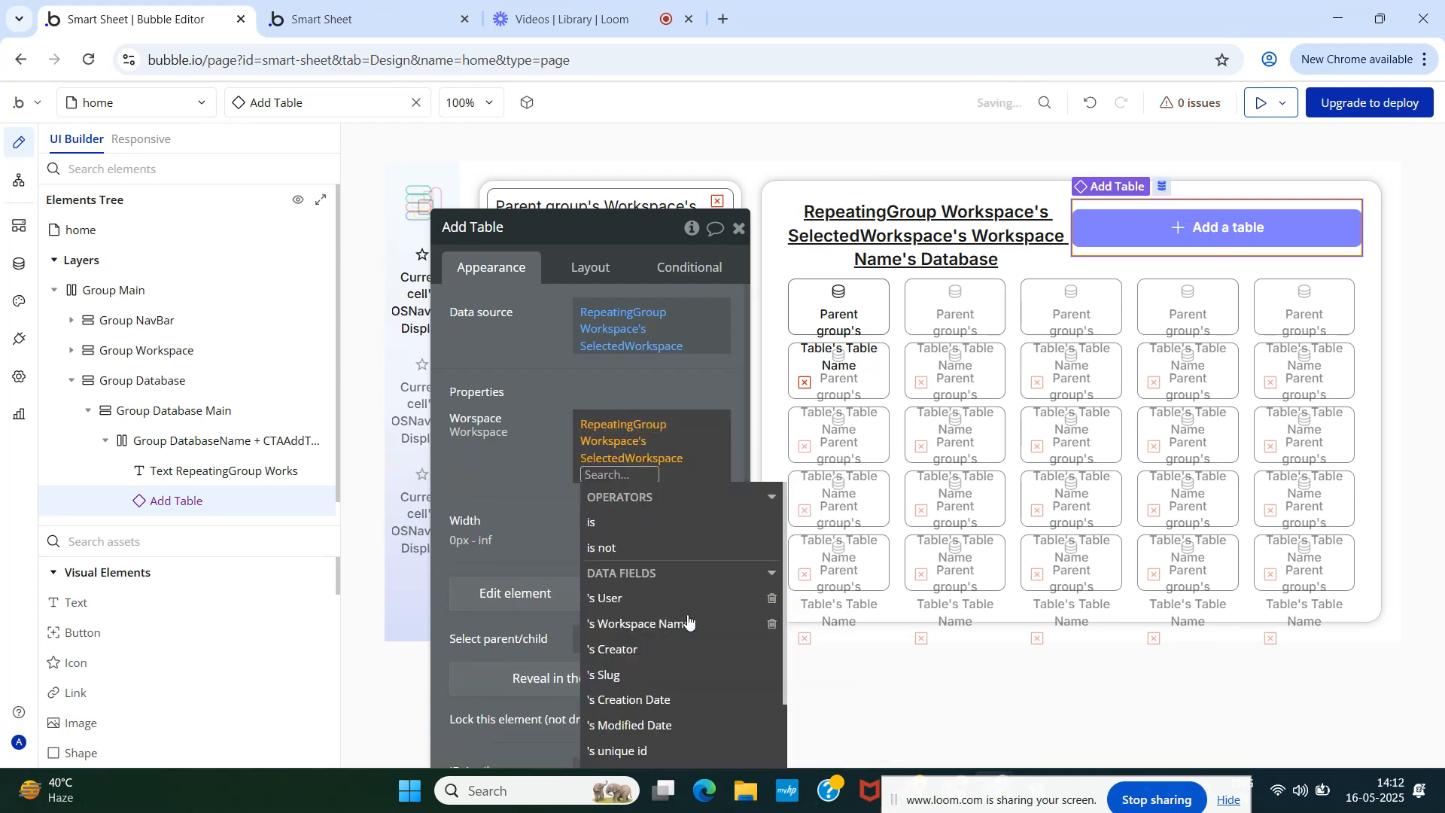
{"action": "left_click", "coordinate": [536, 492]}
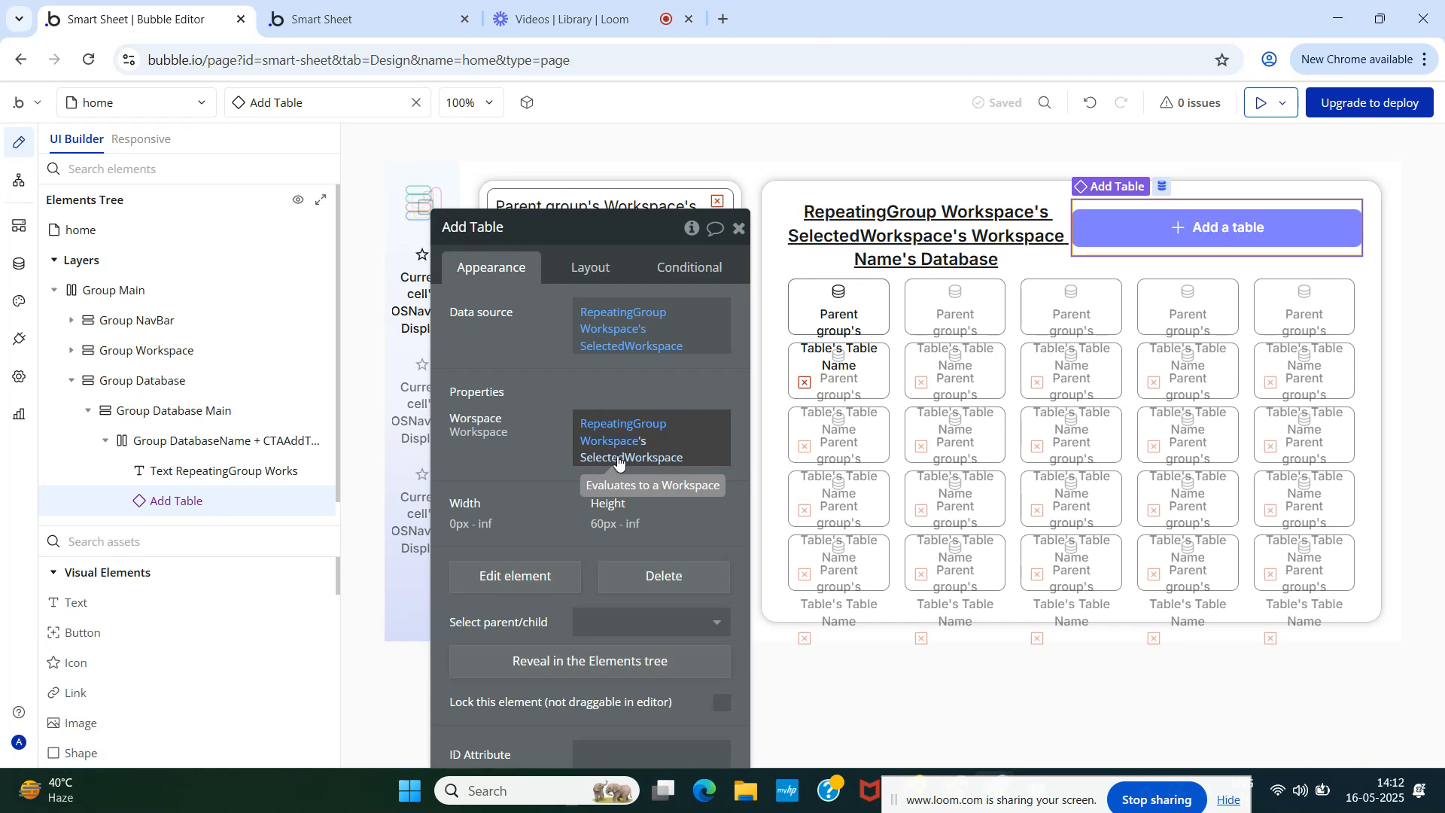
- Delete the misspelled Worspace property from the Add Table reusable, then go back to the home page
{"action": "left_click", "coordinate": [113, 109]}
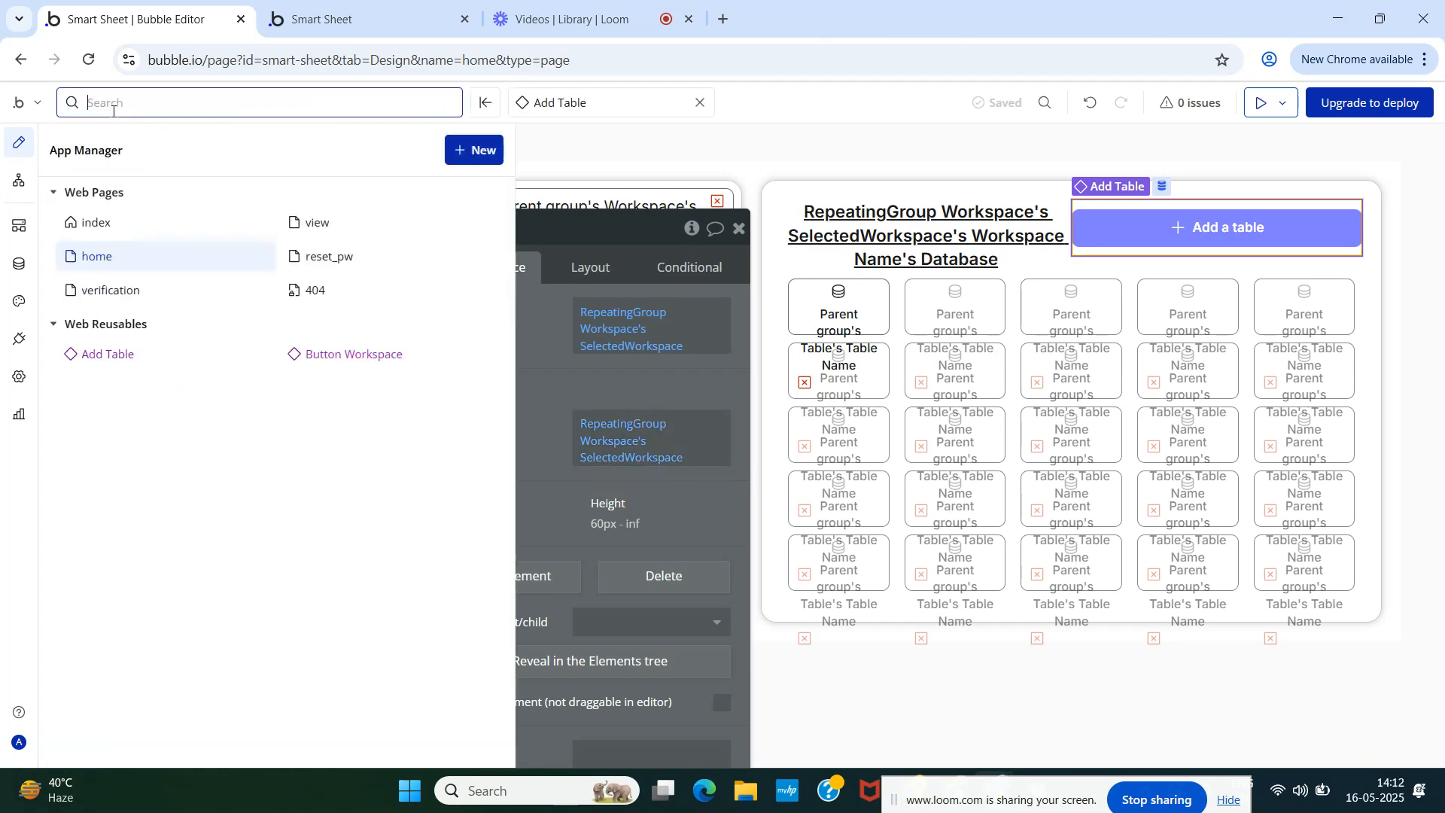
{"action": "left_click", "coordinate": [115, 357]}
{"action": "mouse_move", "coordinate": [148, 293]}
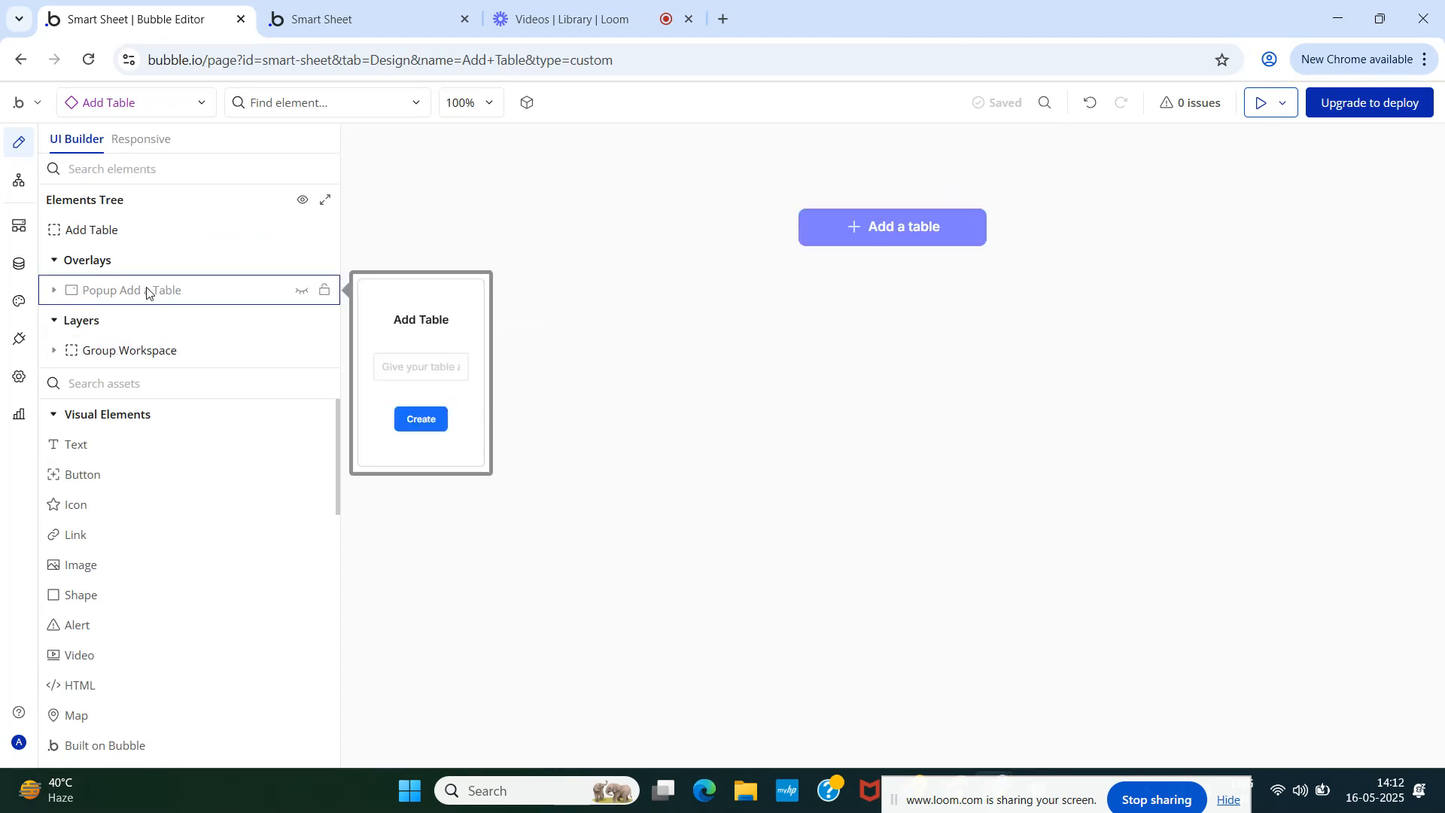
{"action": "left_click", "coordinate": [113, 229]}
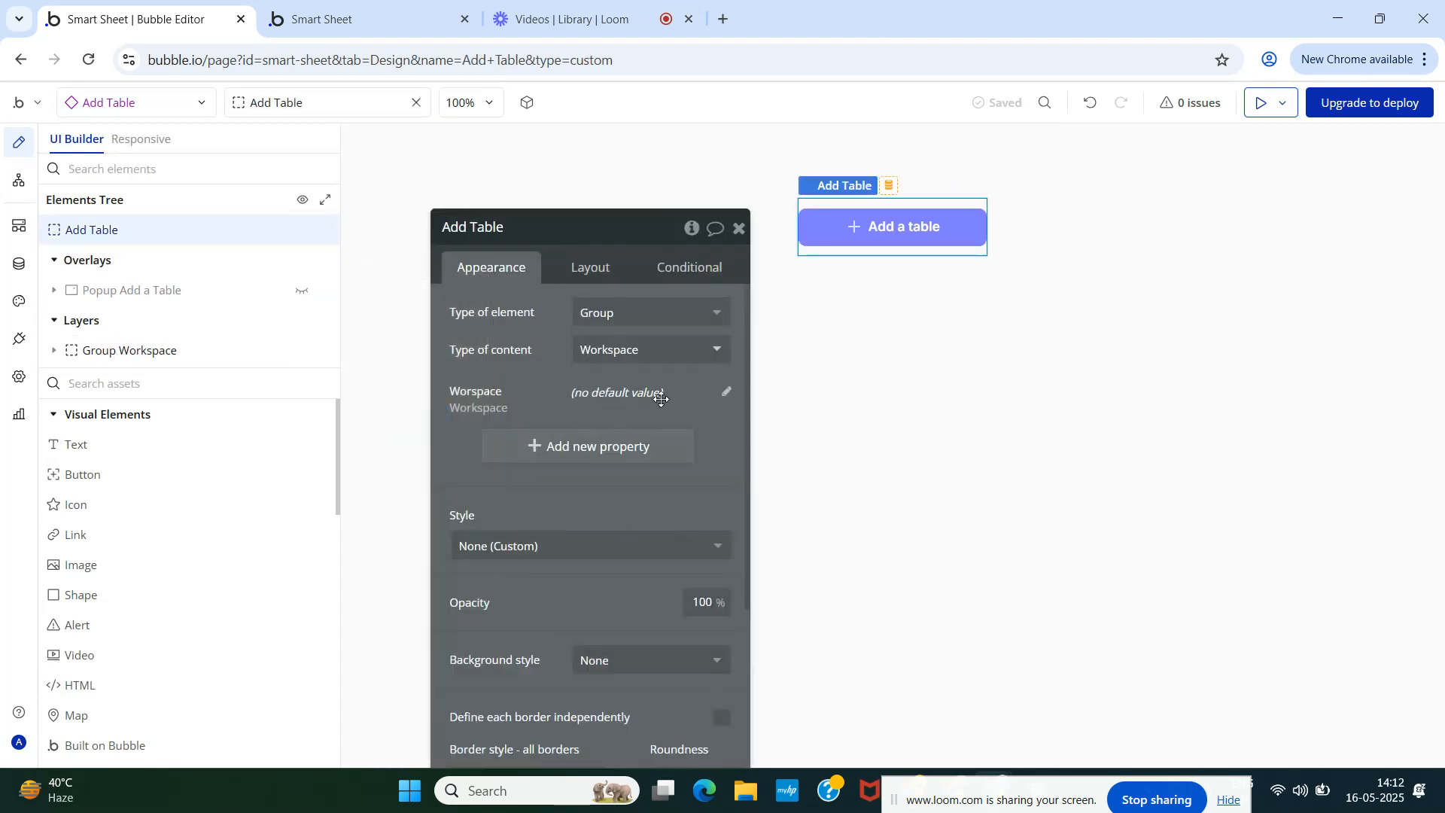
{"action": "left_click", "coordinate": [723, 391]}
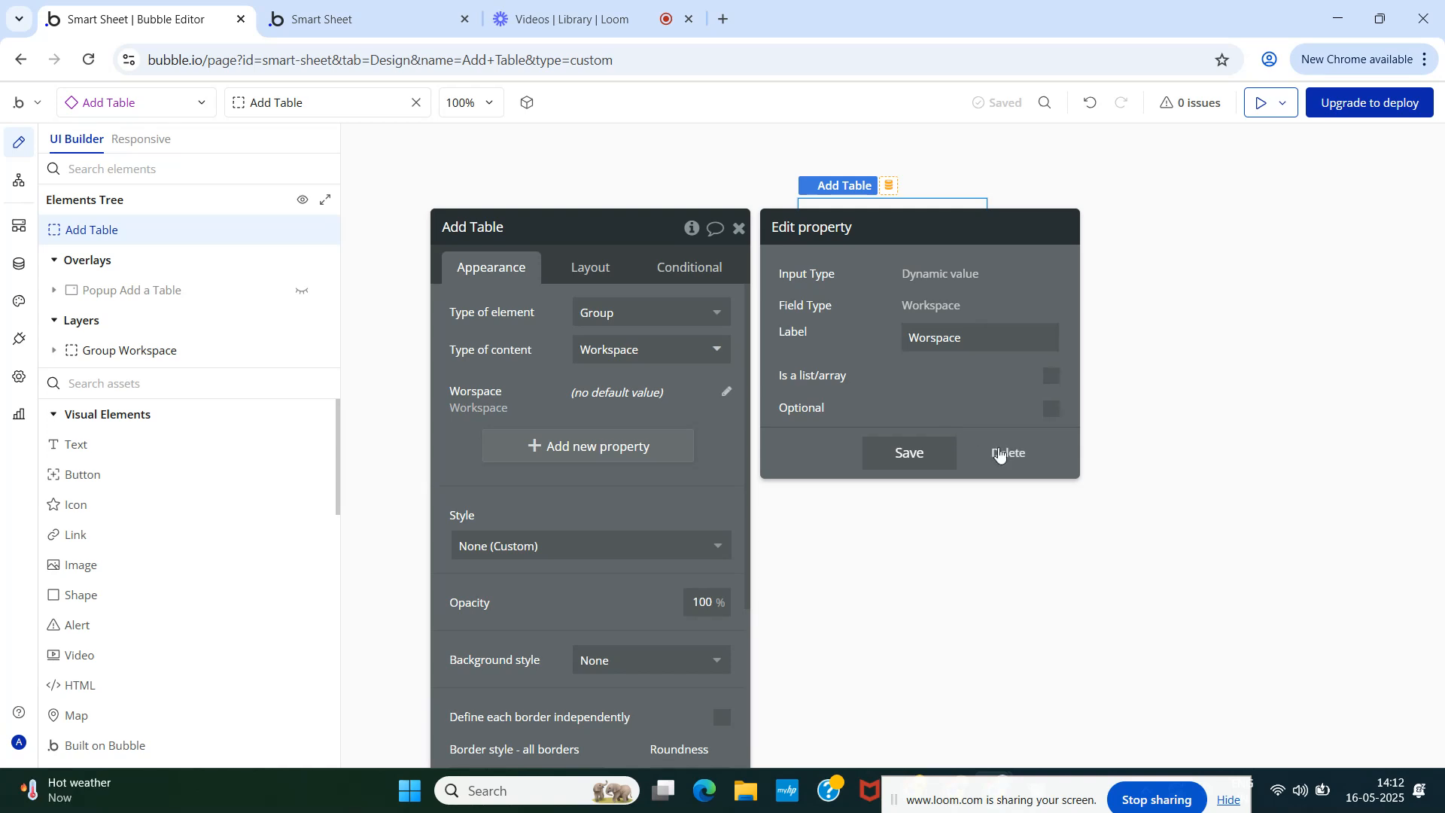
{"action": "left_click", "coordinate": [1001, 454]}
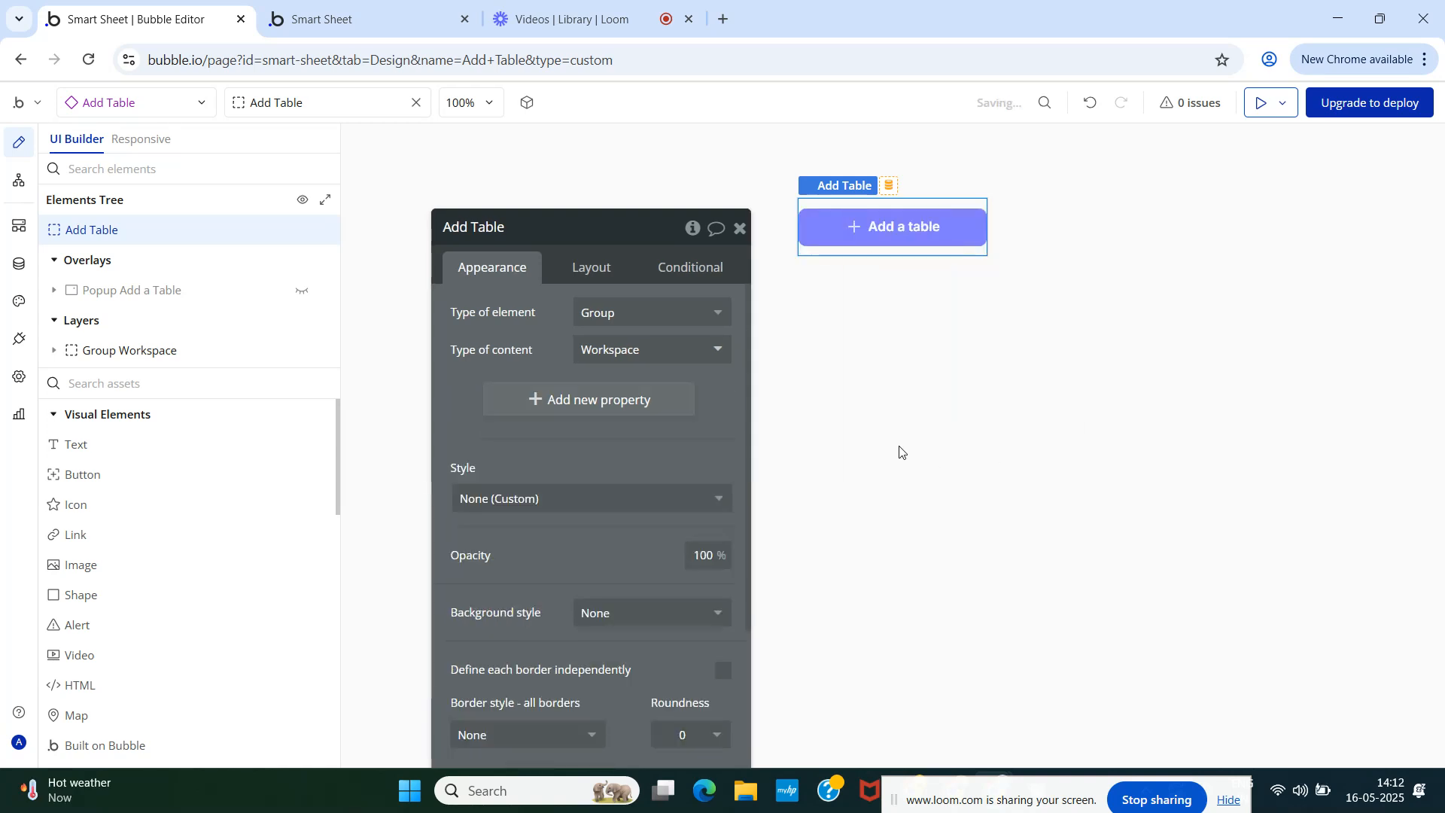
{"action": "left_click", "coordinate": [739, 229]}
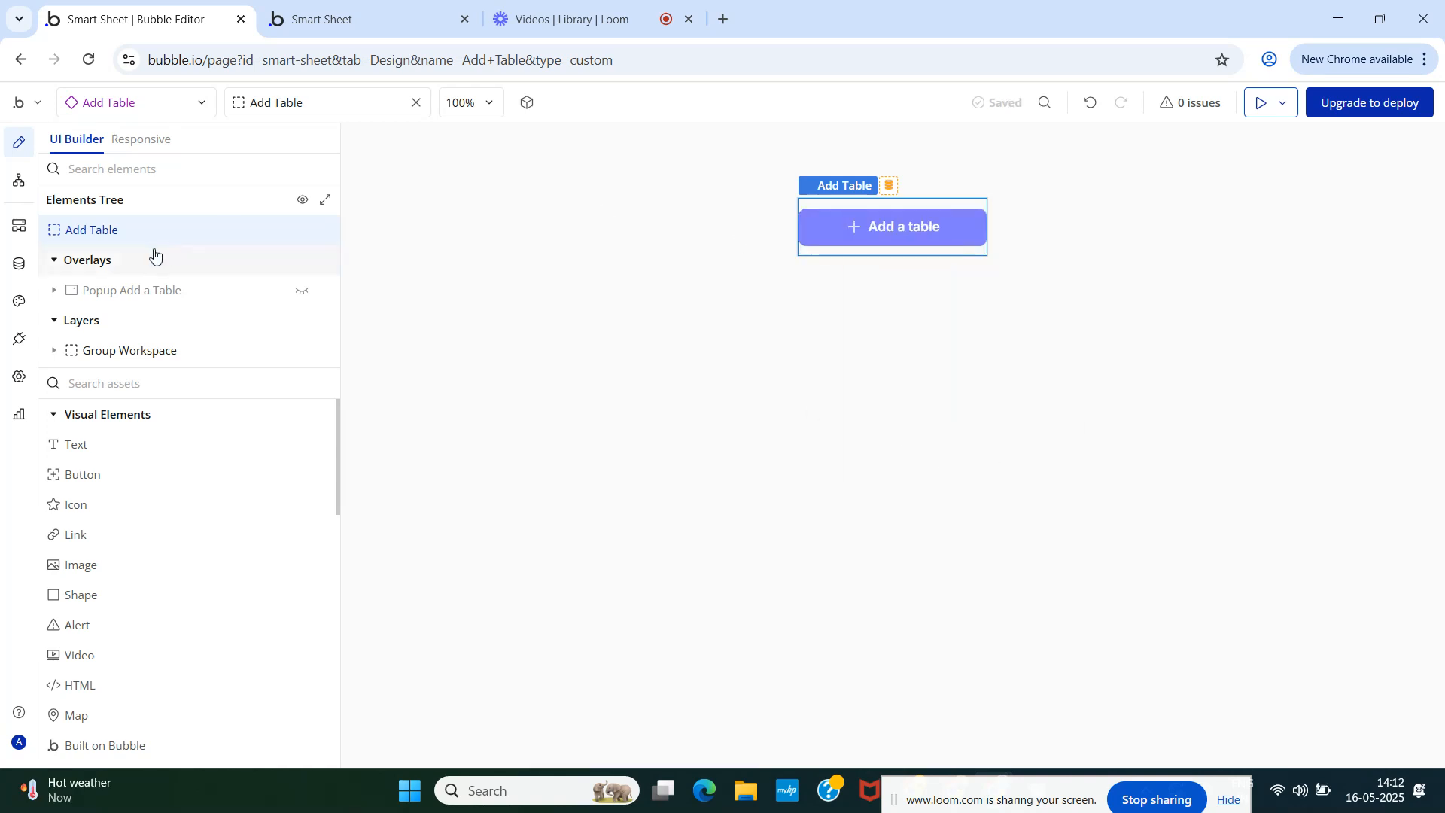
{"action": "left_click", "coordinate": [87, 109]}
{"action": "left_click", "coordinate": [111, 255]}
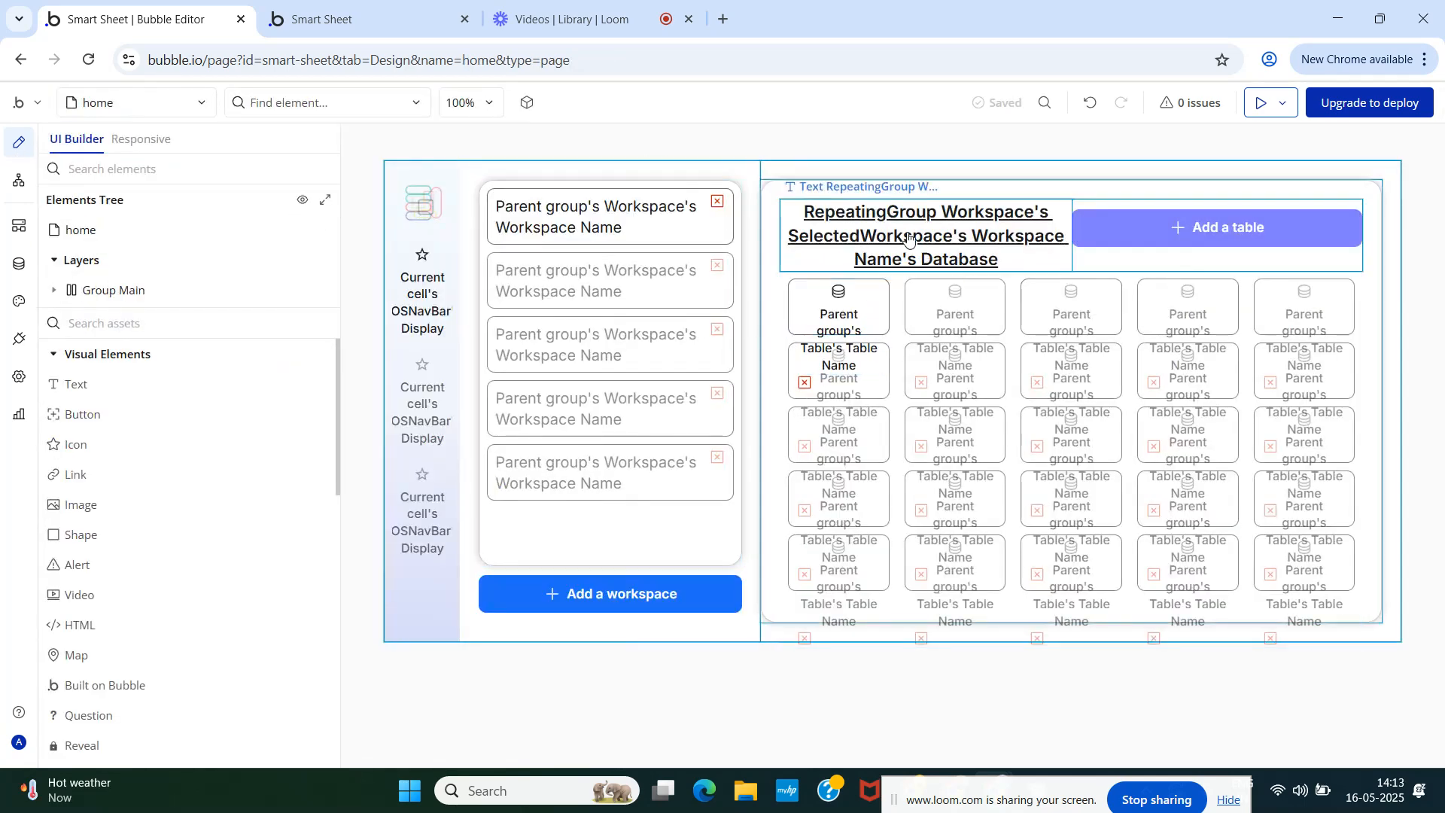
- Give the Add a table button a fixed 200 px width and check it in the live app
{"action": "left_click", "coordinate": [1116, 235]}
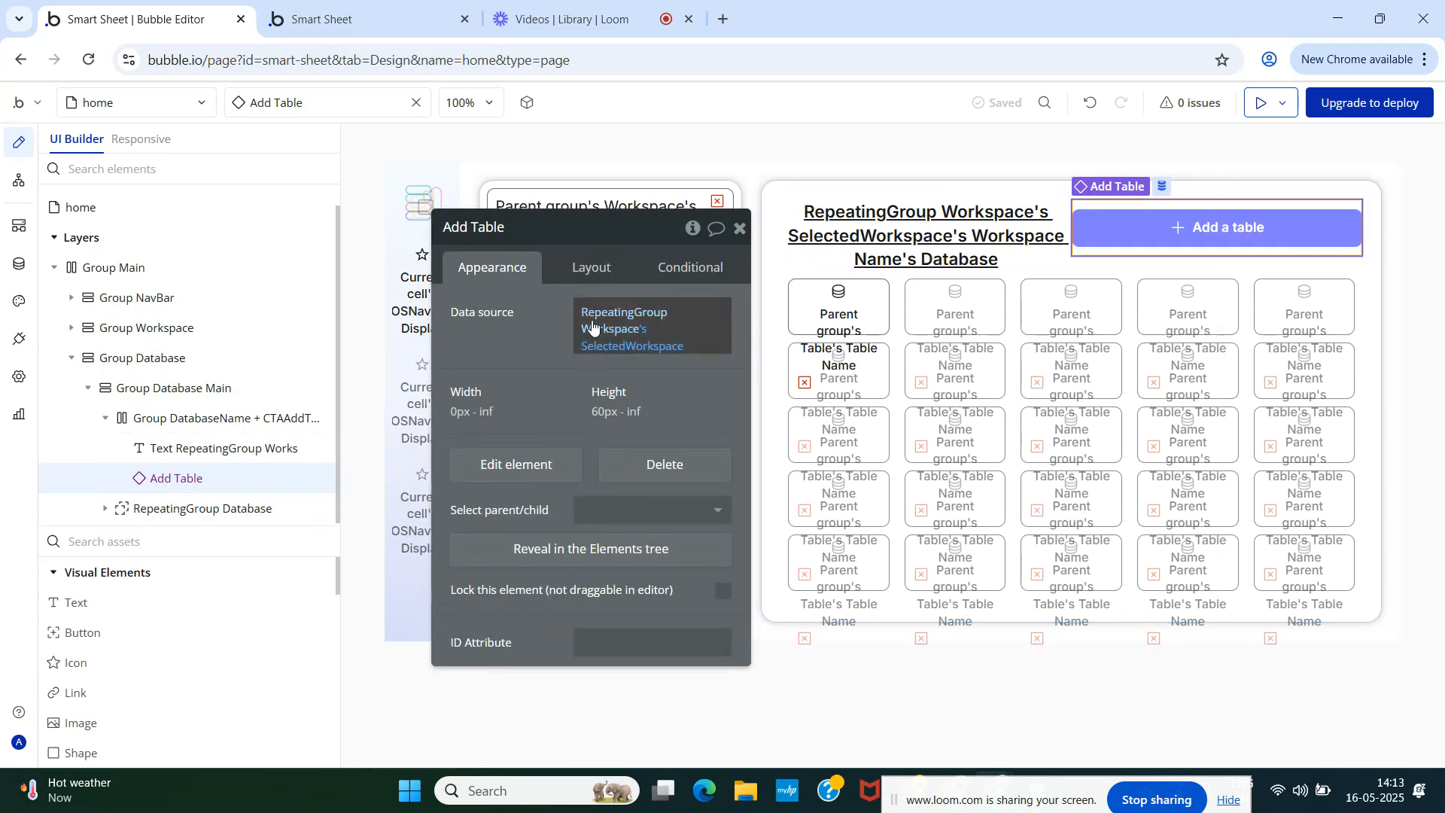
{"action": "left_click", "coordinate": [580, 269]}
{"action": "left_click", "coordinate": [540, 527]}
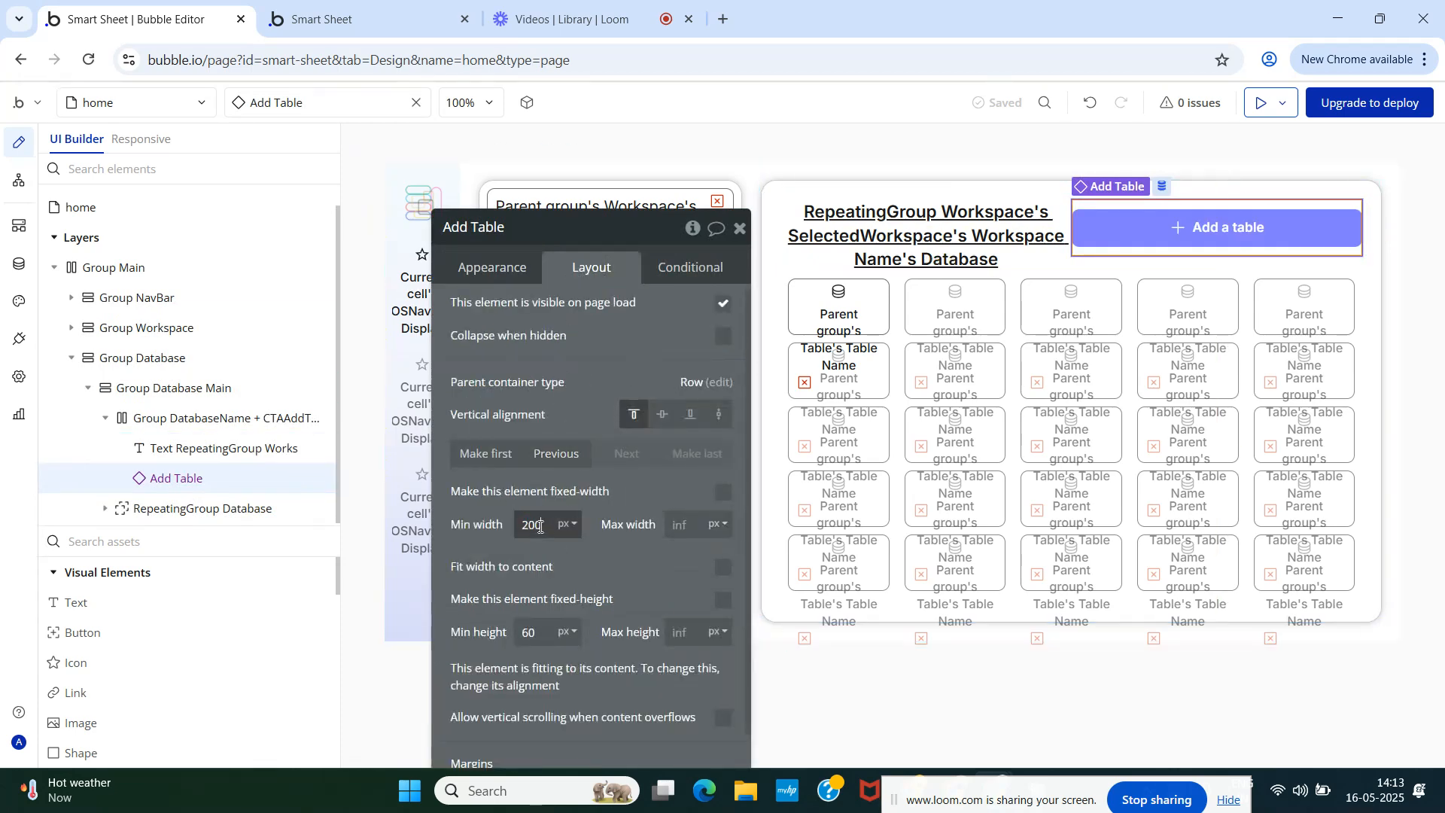
{"action": "type", "text": "200"}
{"action": "left_click", "coordinate": [724, 494]}
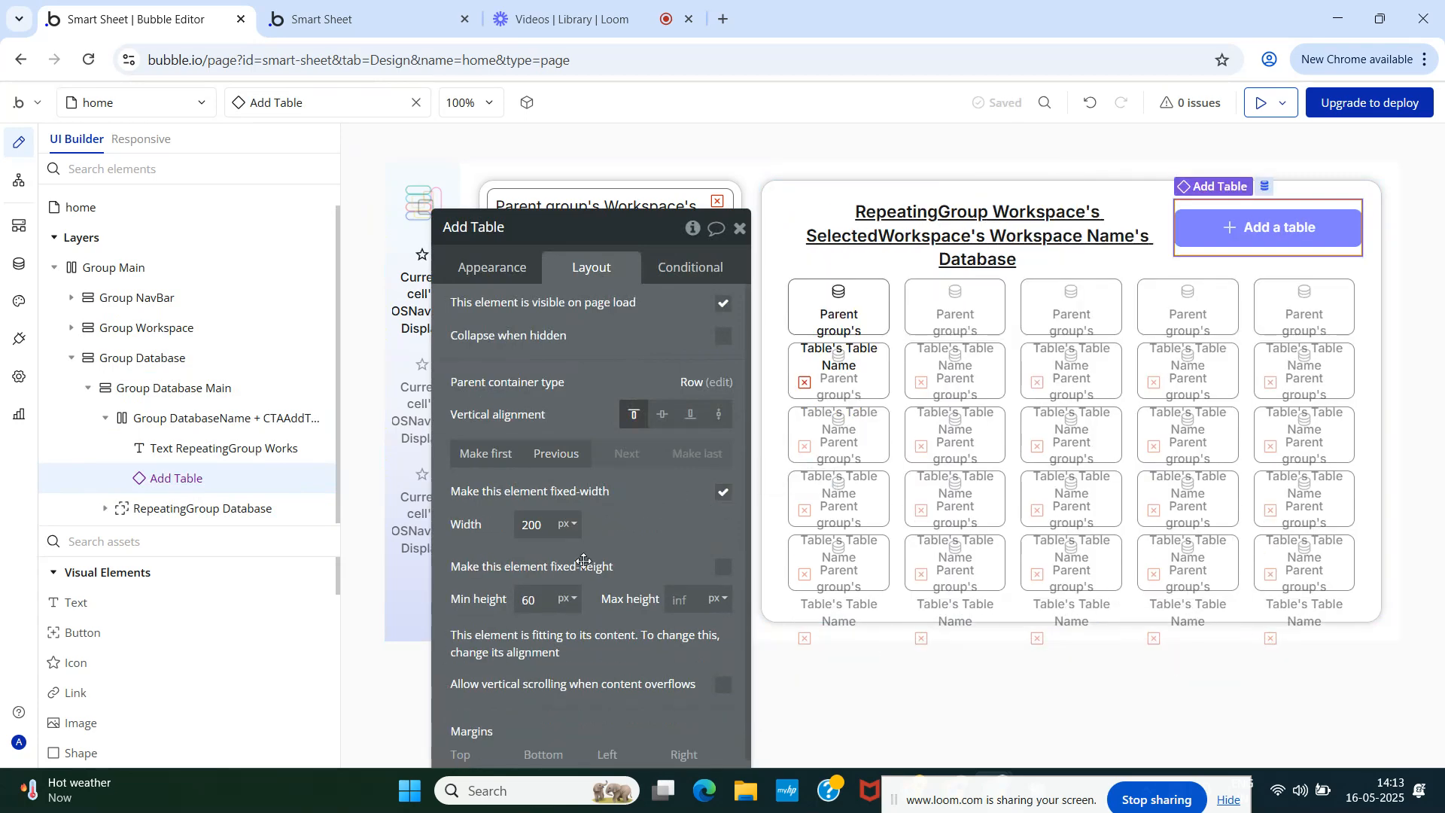
{"action": "left_click", "coordinate": [343, 19]}
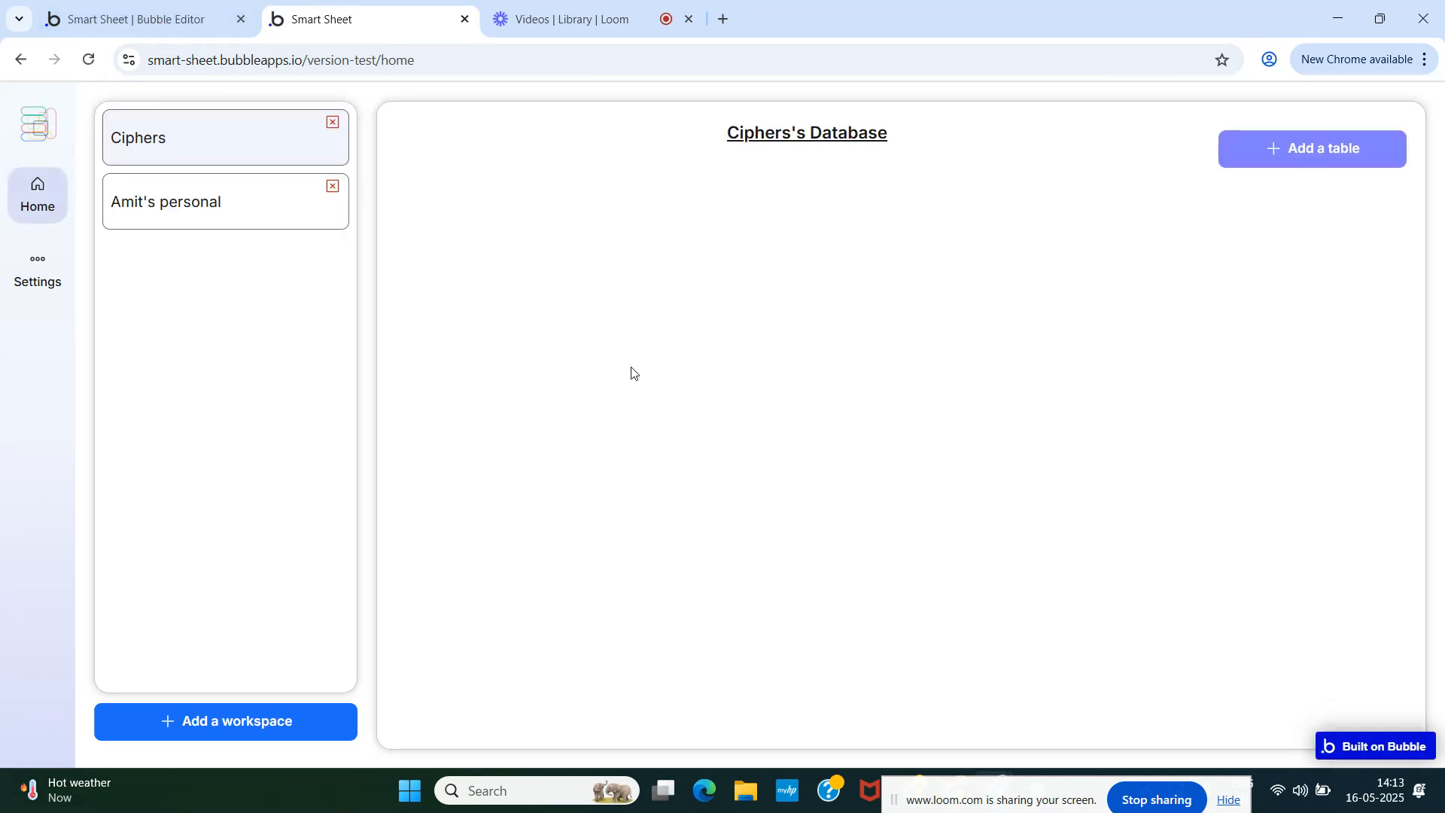
{"action": "left_click", "coordinate": [256, 23]}
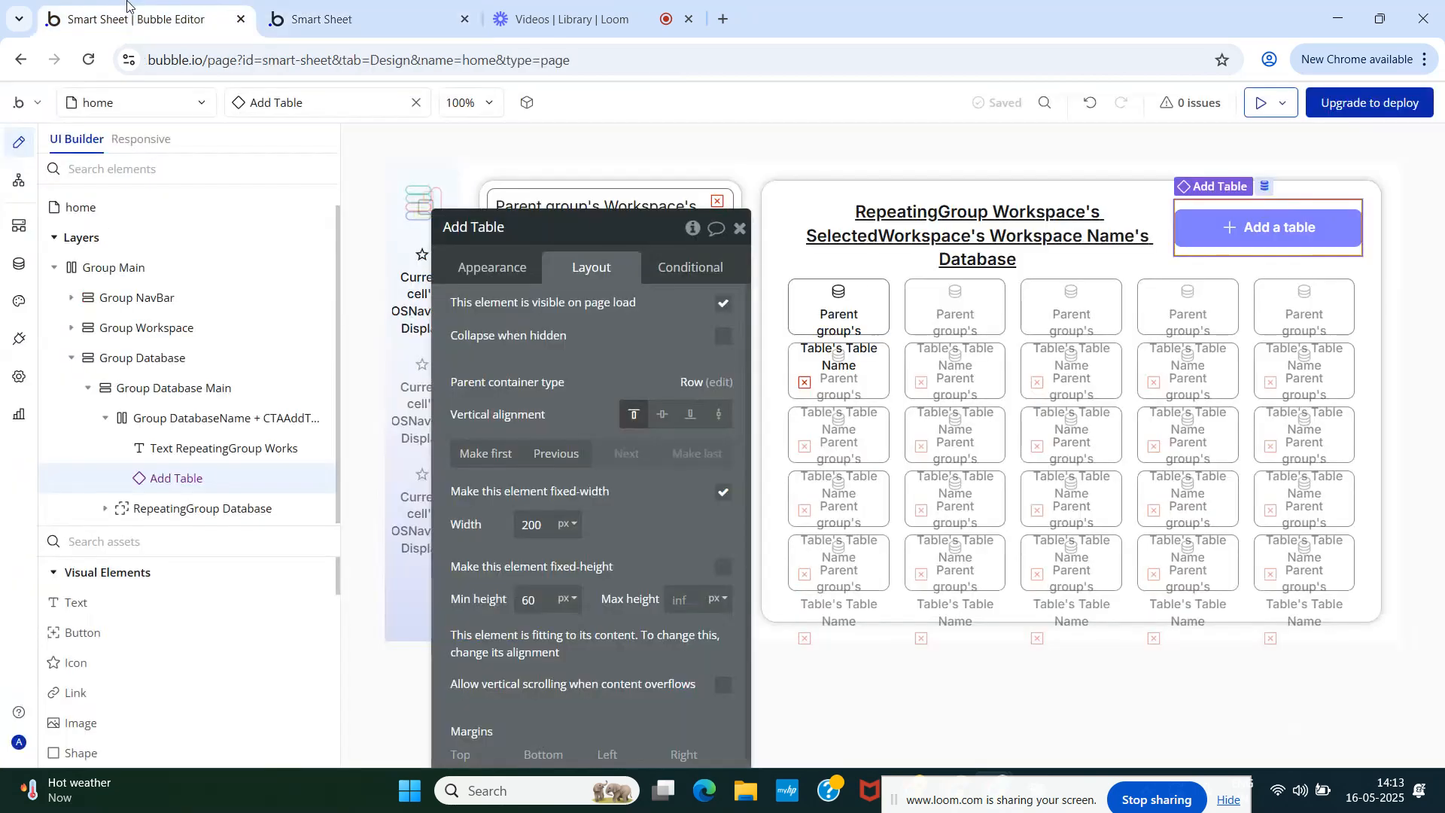
- Stretch the database heading vertically, left-align its text, and reload the live preview
{"action": "left_click", "coordinate": [847, 245]}
{"action": "left_click", "coordinate": [715, 415]}
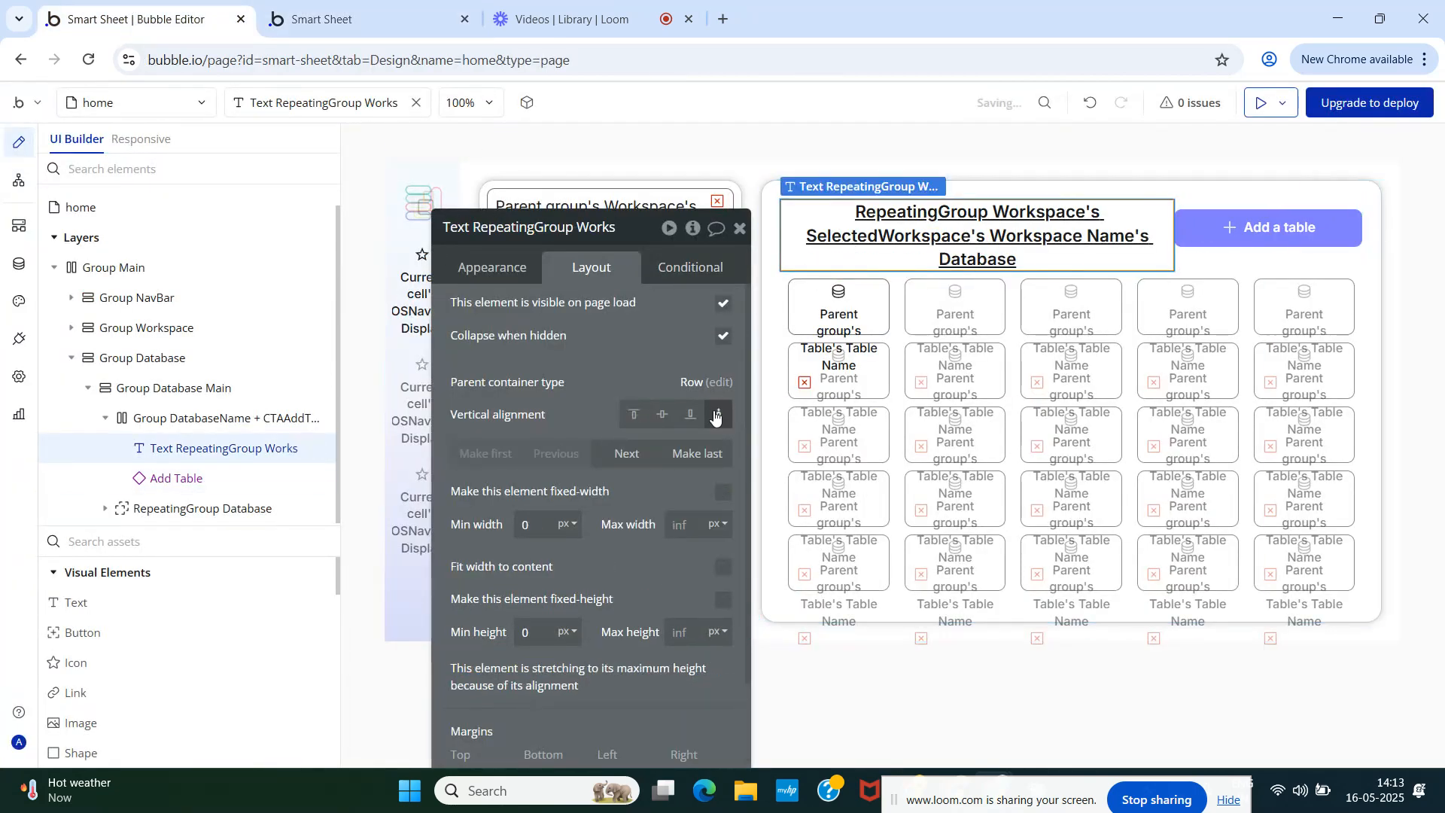
{"action": "left_click", "coordinate": [401, 98]}
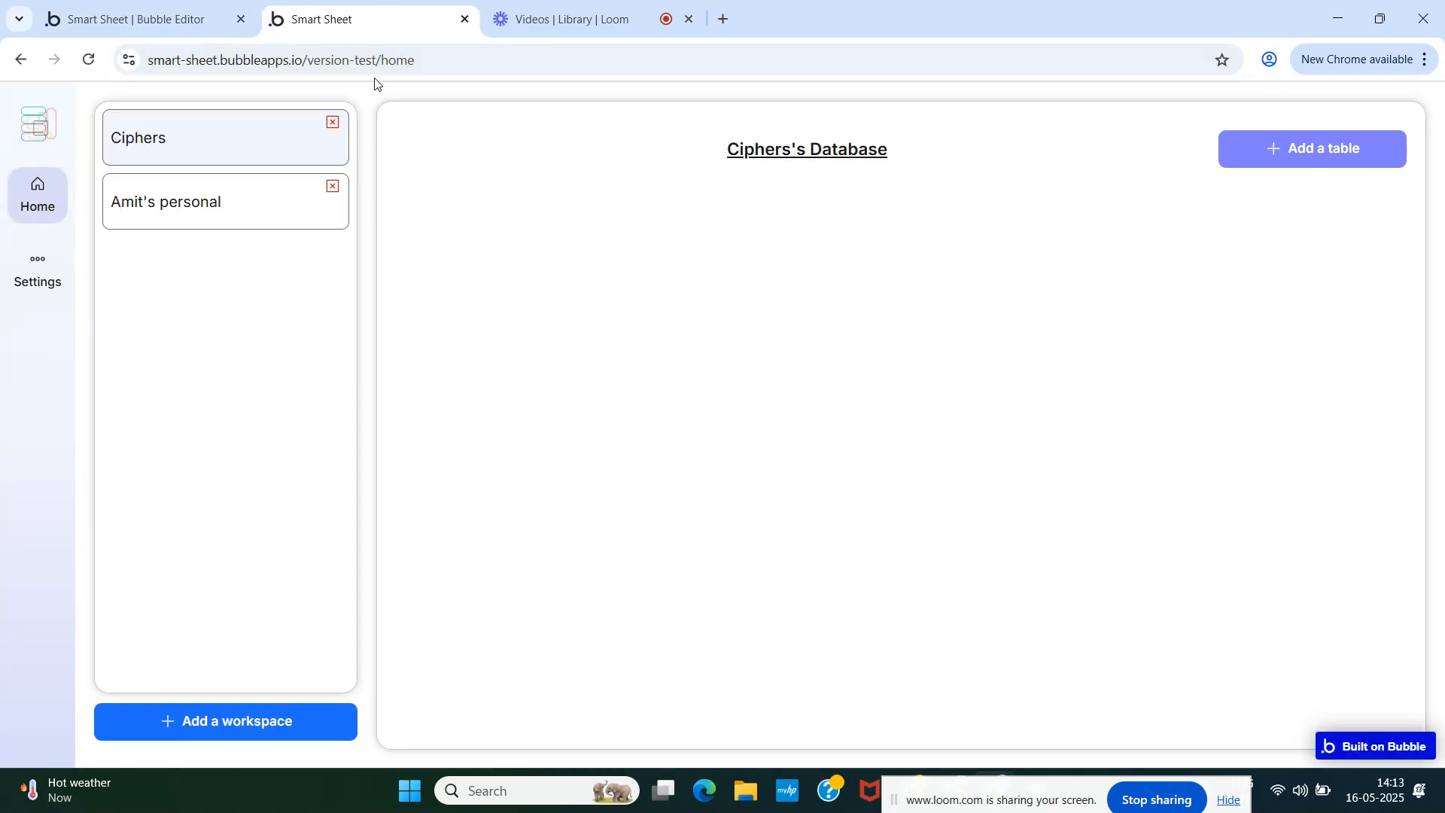
{"action": "left_click", "coordinate": [188, 23]}
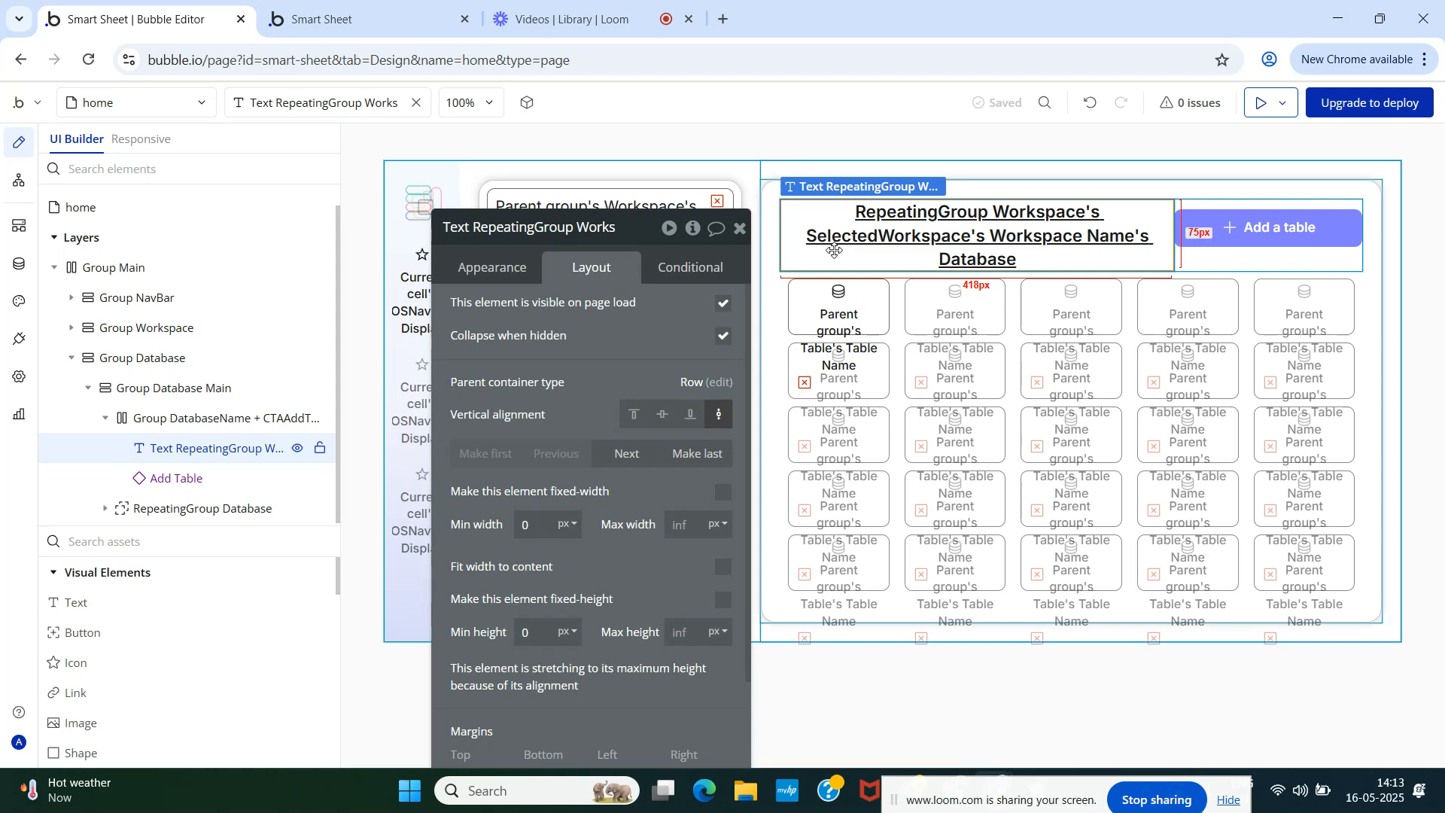
{"action": "left_click", "coordinate": [493, 270]}
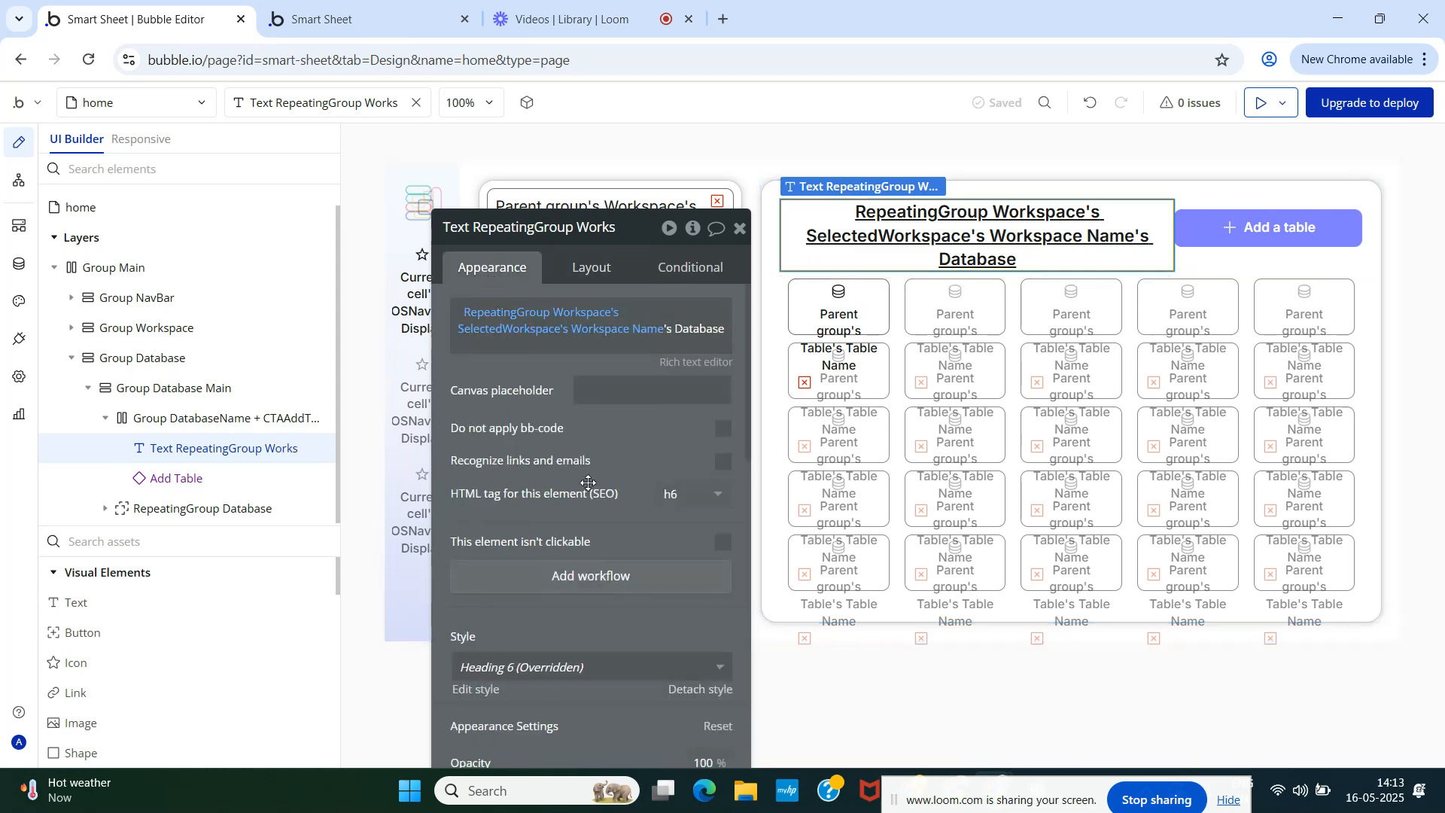
{"action": "scroll", "coordinate": [582, 481], "scroll_direction": "down", "scroll_amount": 3}
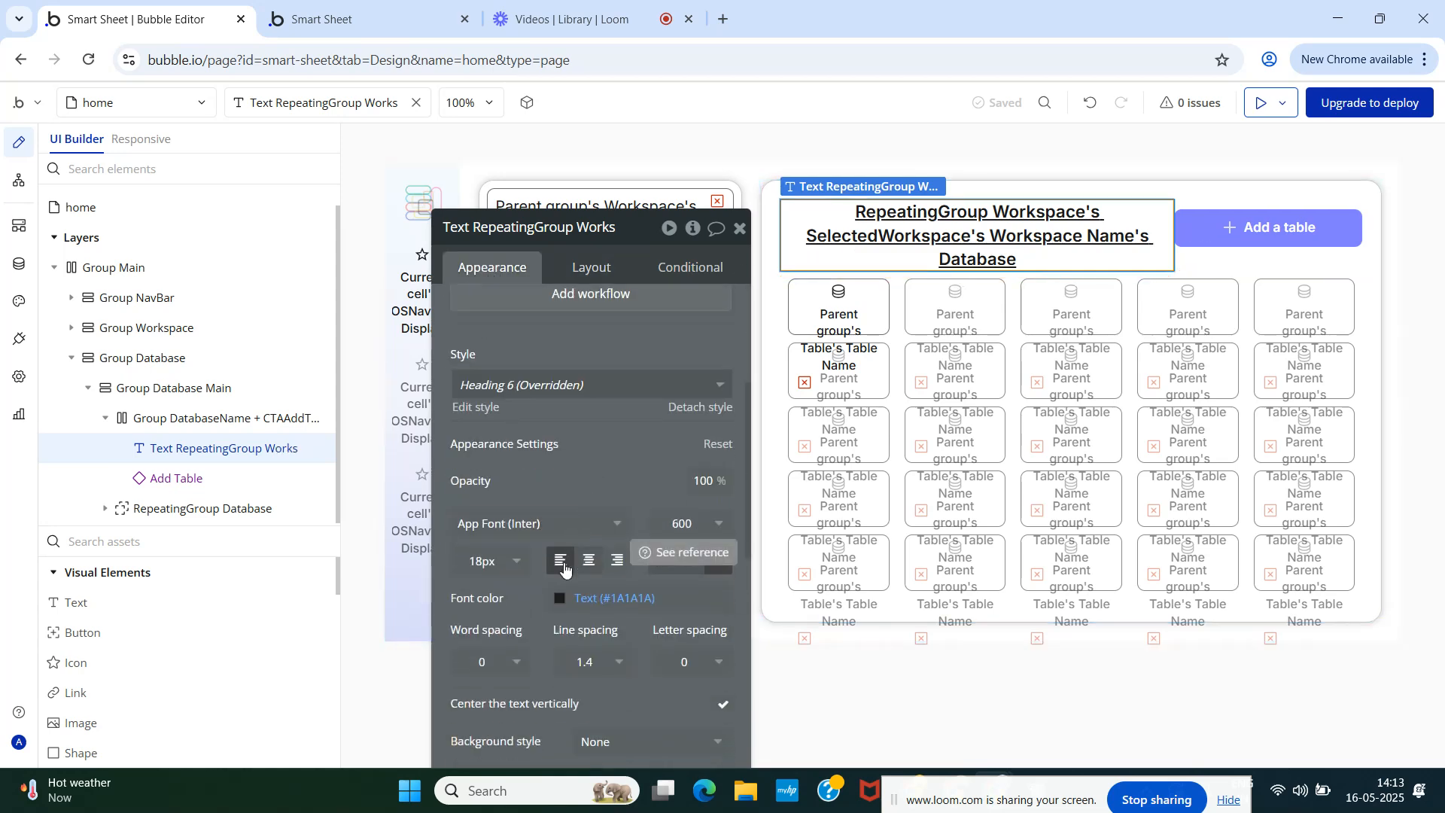
{"action": "left_click", "coordinate": [565, 568]}
{"action": "left_click", "coordinate": [349, 16]}
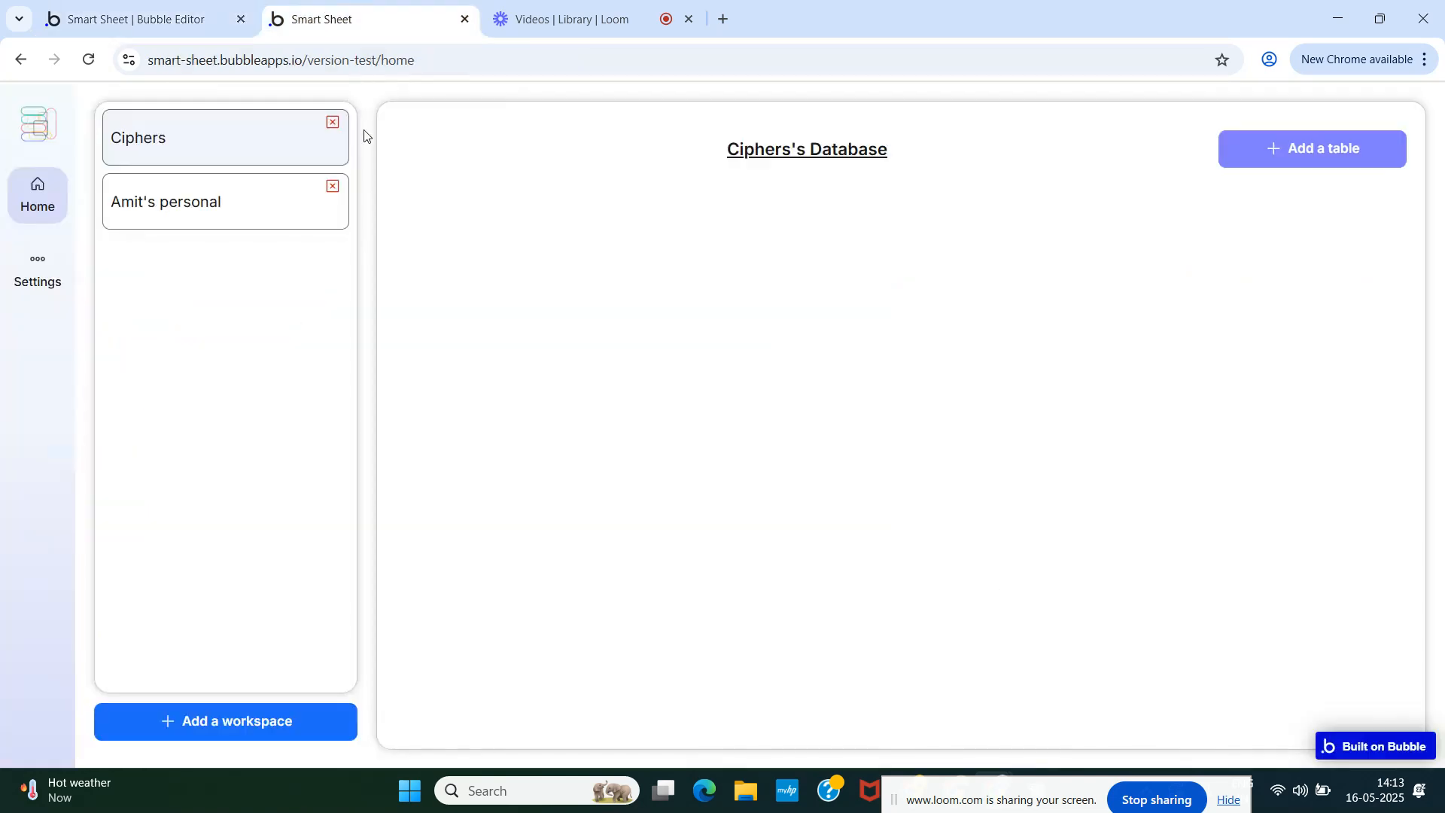
{"action": "left_click", "coordinate": [455, 101]}
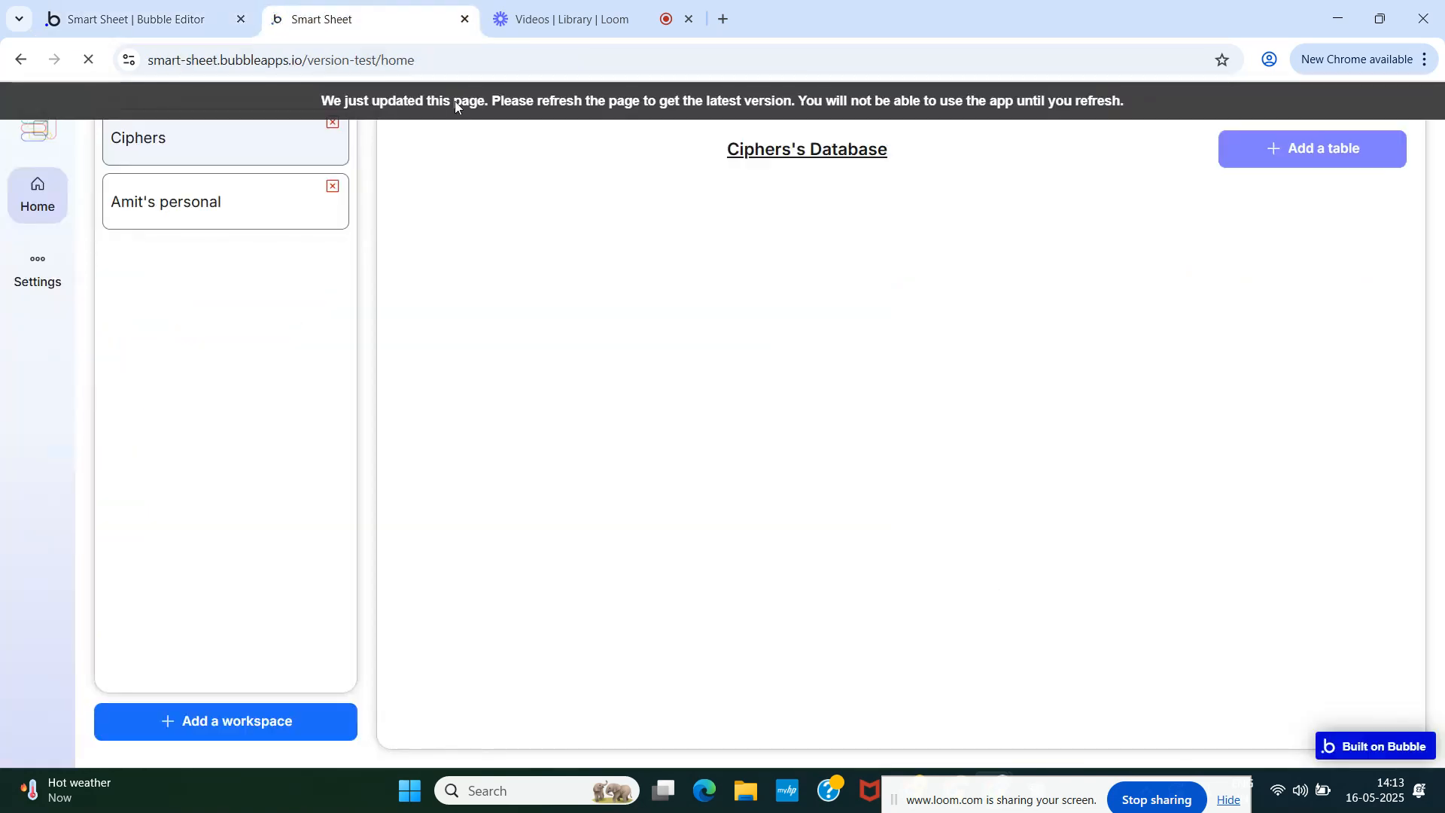
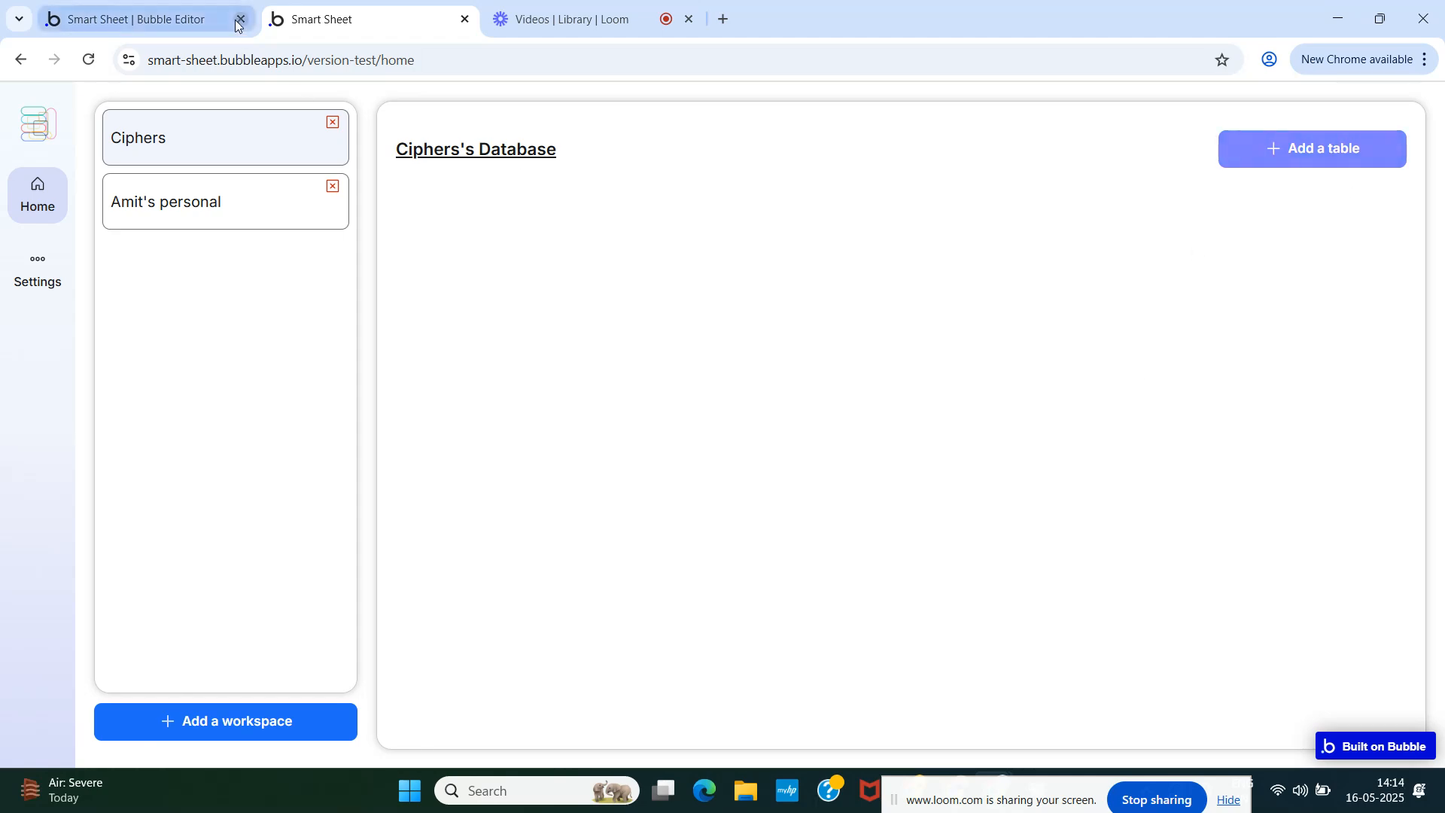
- In the Add Table reusable, detach the Add a table button from its shared style
{"action": "left_click", "coordinate": [150, 19]}
{"action": "left_click", "coordinate": [1210, 231]}
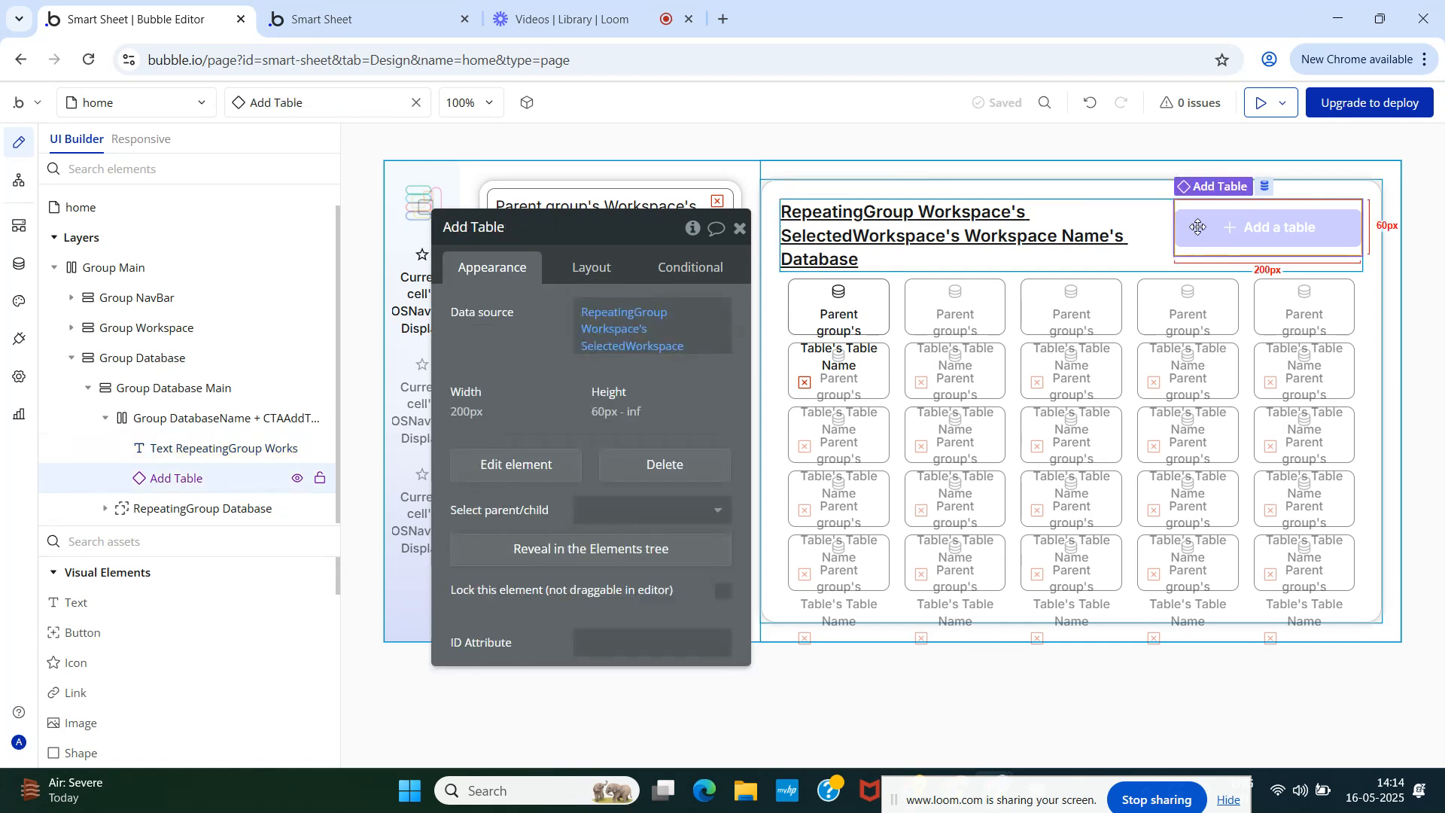
{"action": "left_click", "coordinate": [124, 95]}
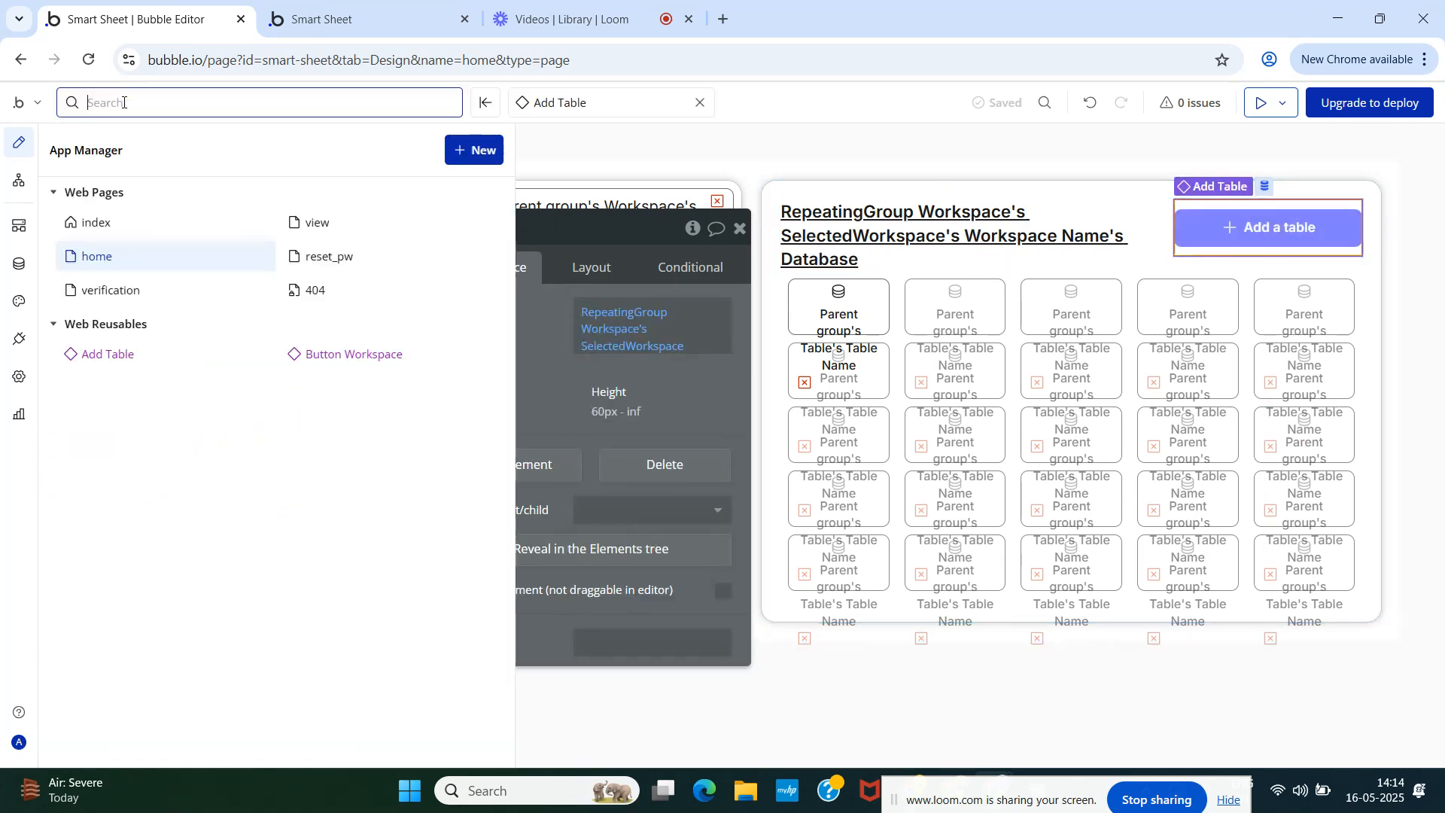
{"action": "left_click", "coordinate": [89, 355]}
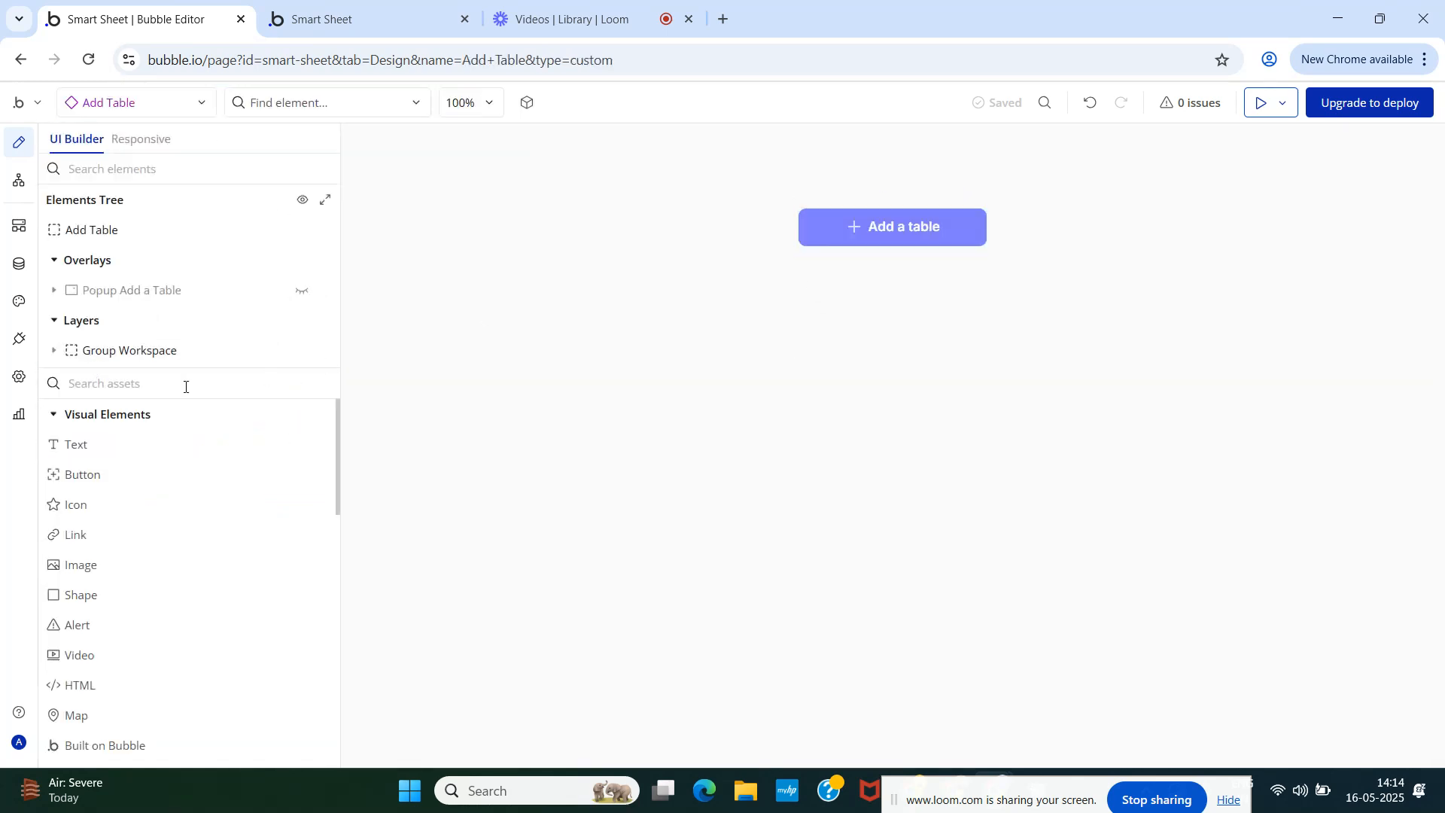
{"action": "left_click", "coordinate": [822, 219]}
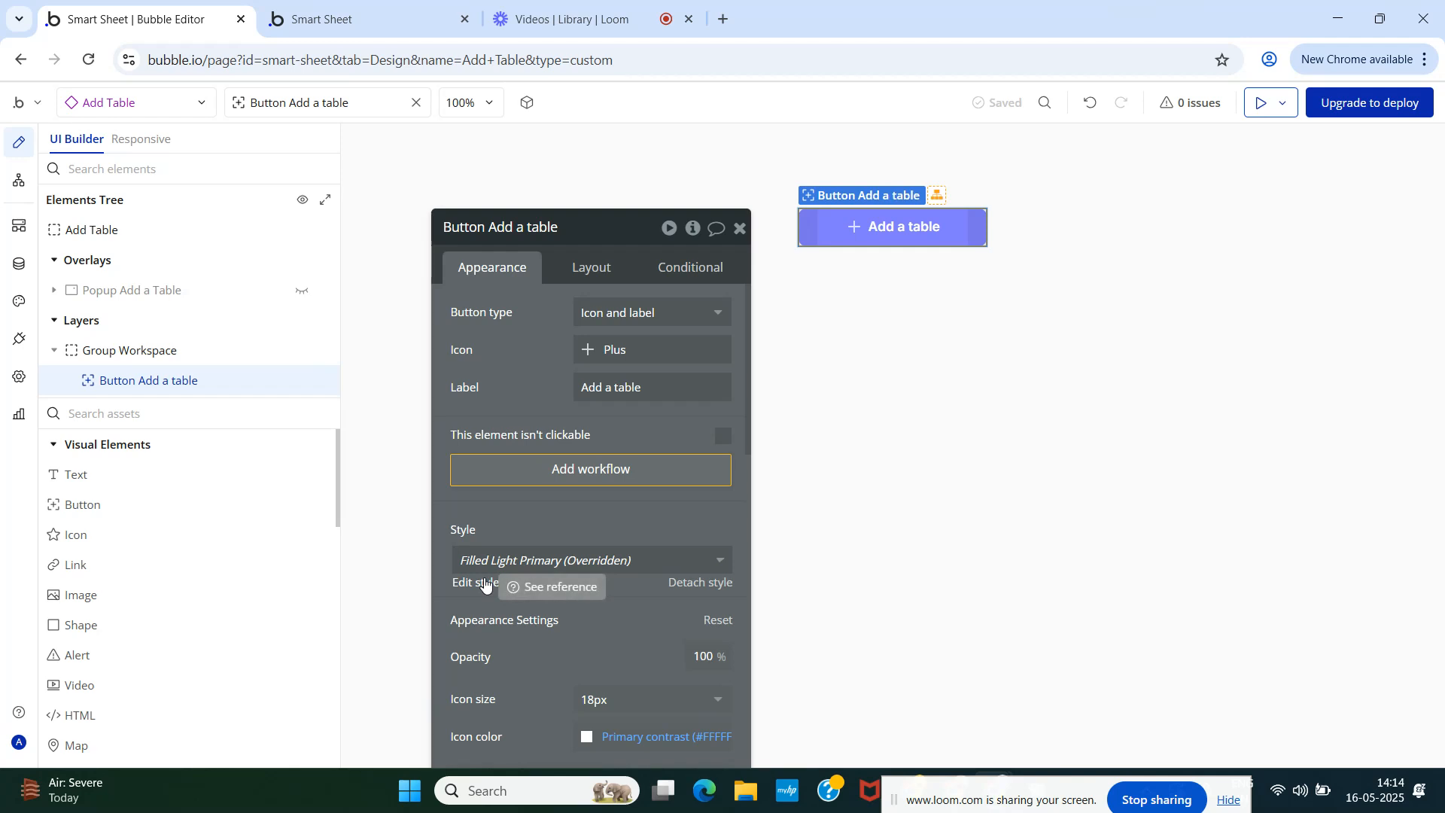
{"action": "left_click", "coordinate": [694, 588]}
- Set the button's hover background conditional to Secondary 30 and check it in the preview
{"action": "left_click", "coordinate": [693, 273]}
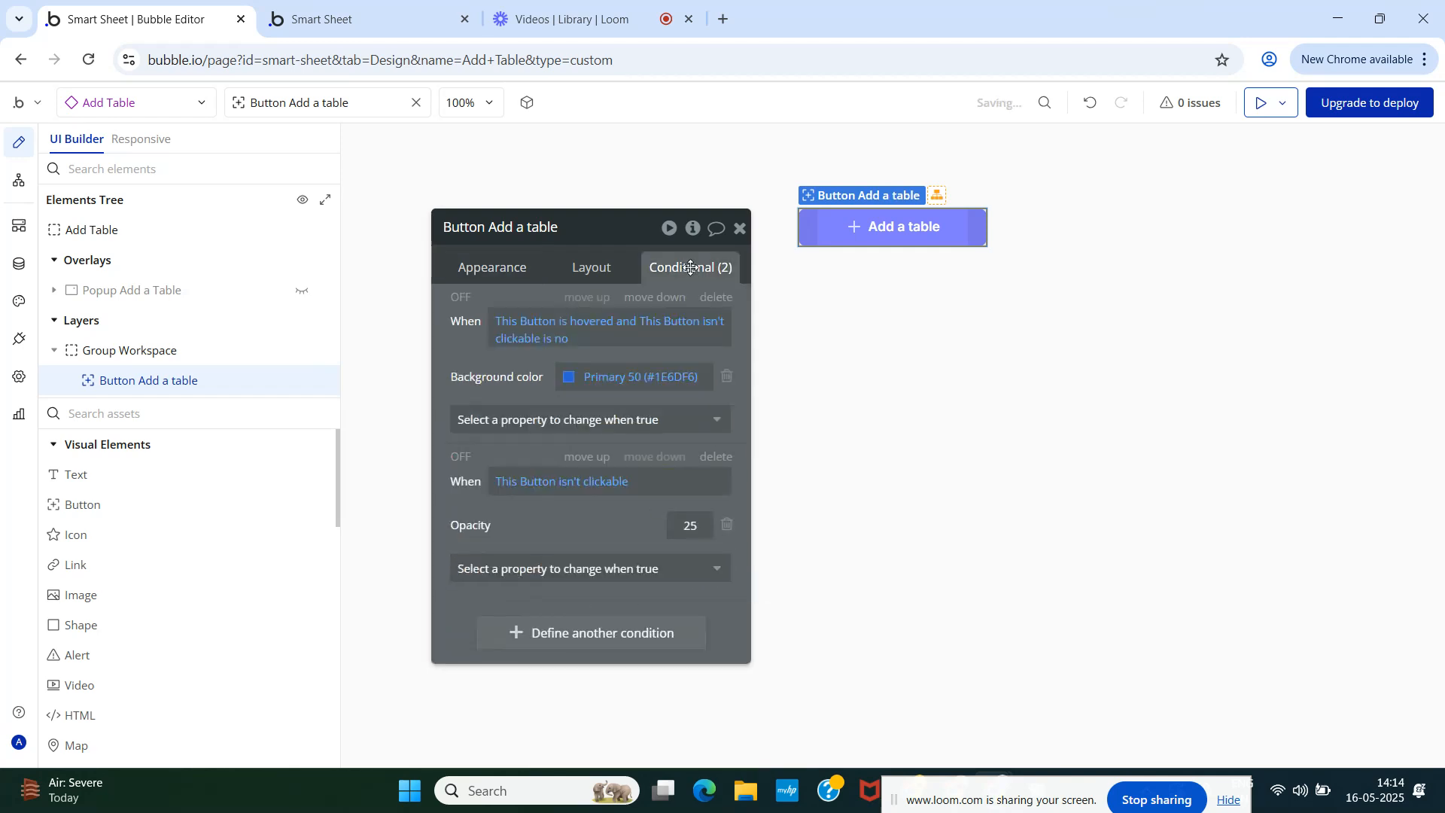
{"action": "left_click", "coordinate": [568, 377]}
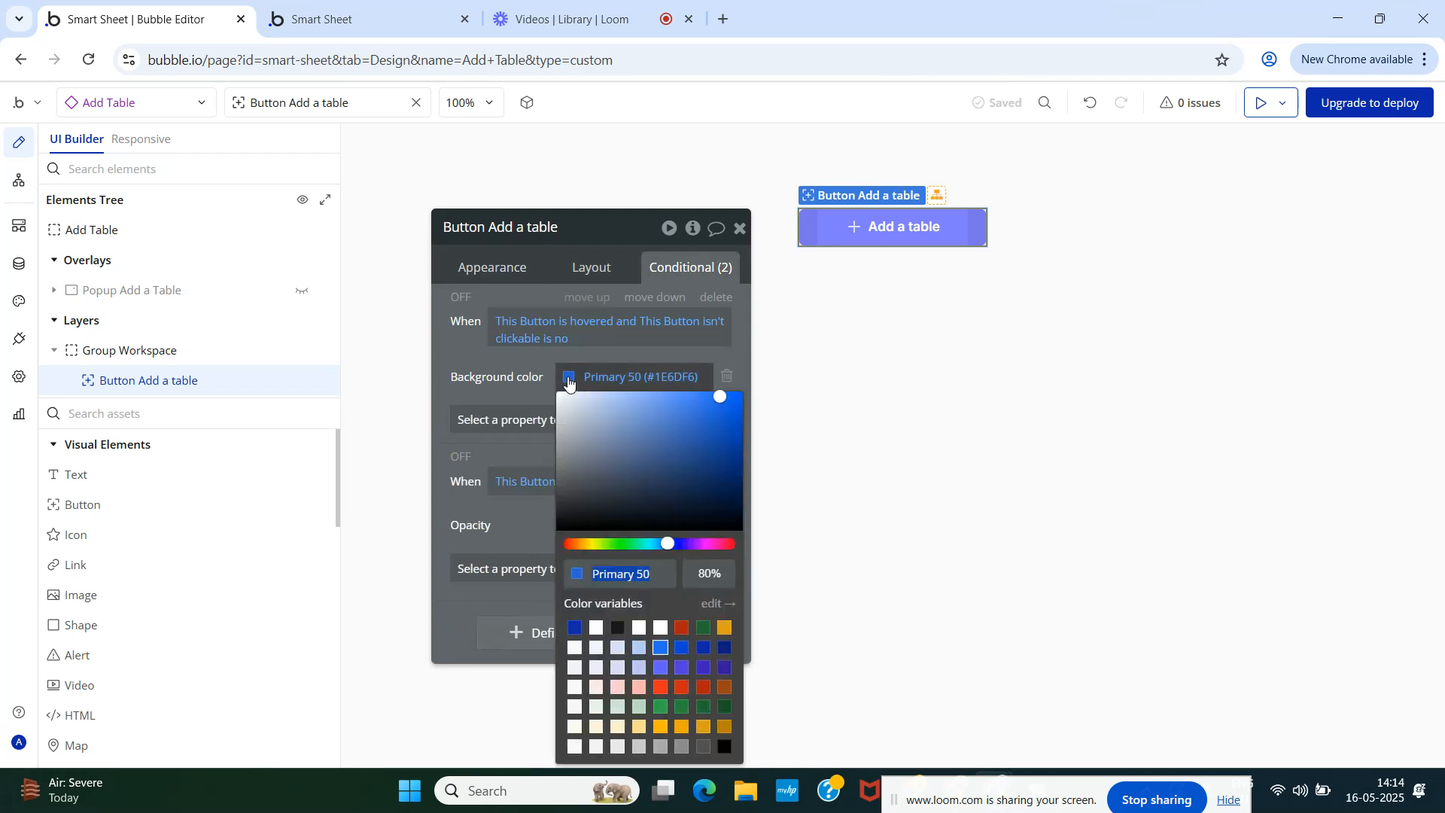
{"action": "left_click", "coordinate": [618, 669]}
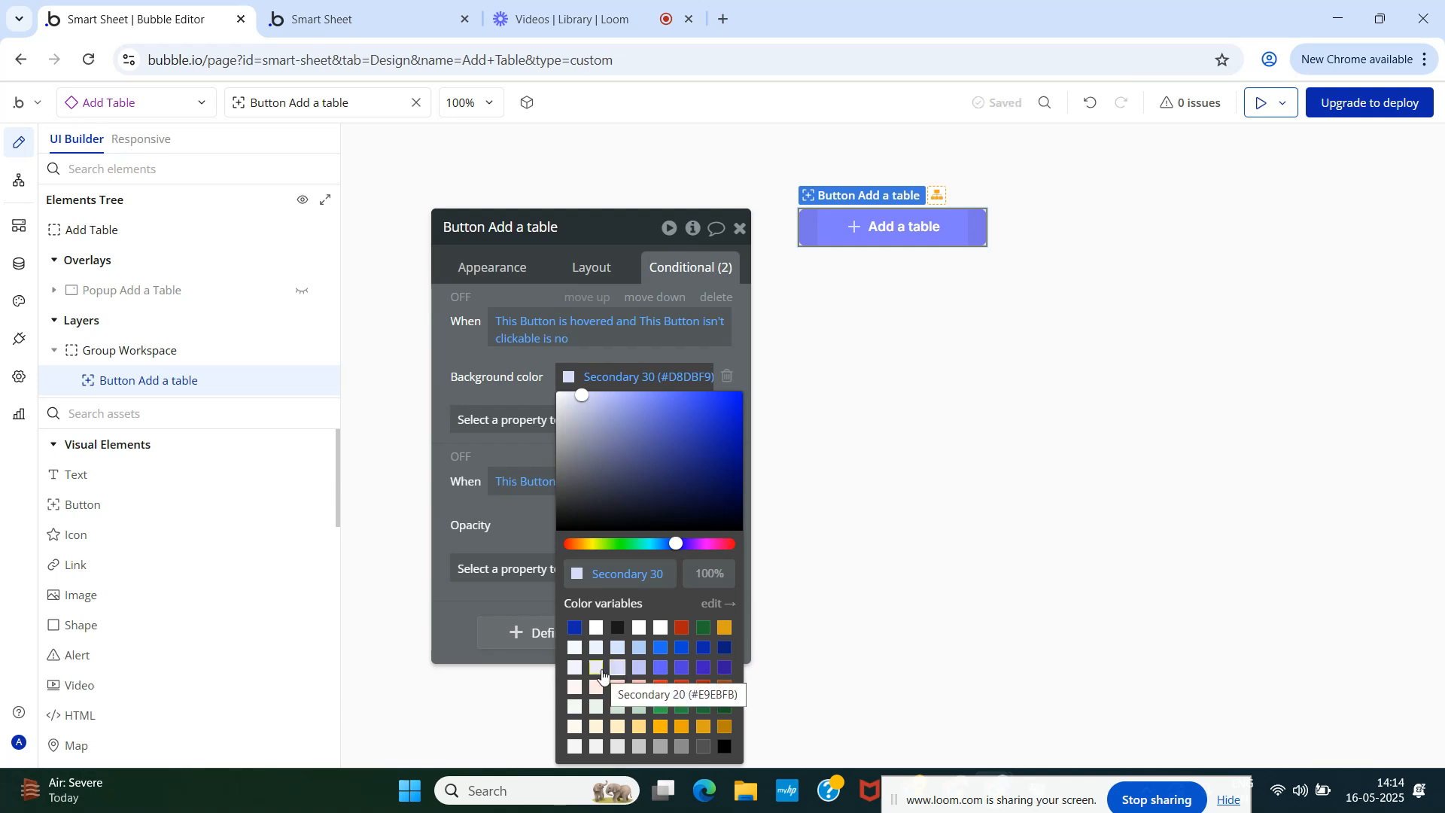
{"action": "left_click", "coordinate": [487, 380]}
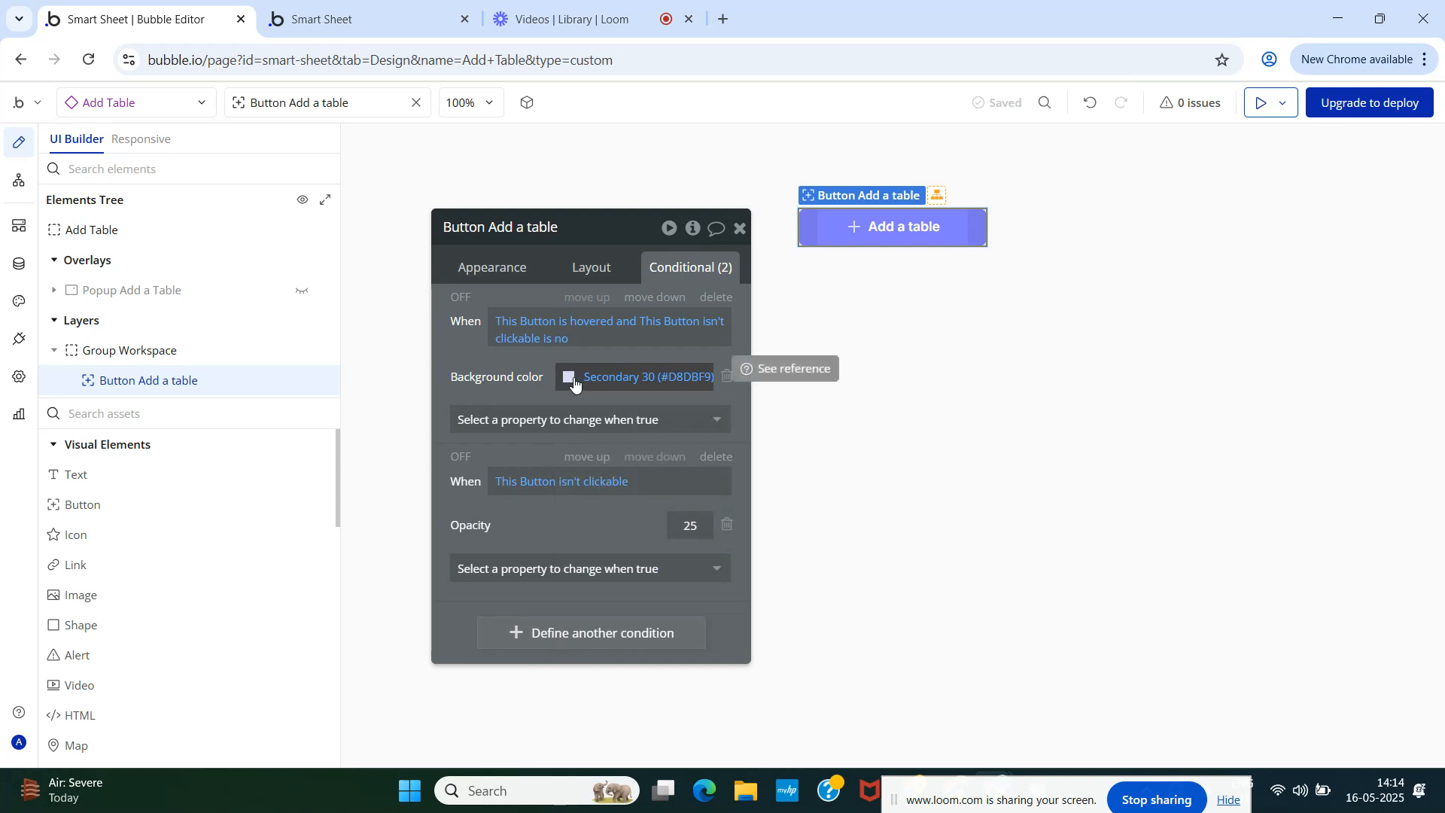
{"action": "left_click", "coordinate": [740, 228]}
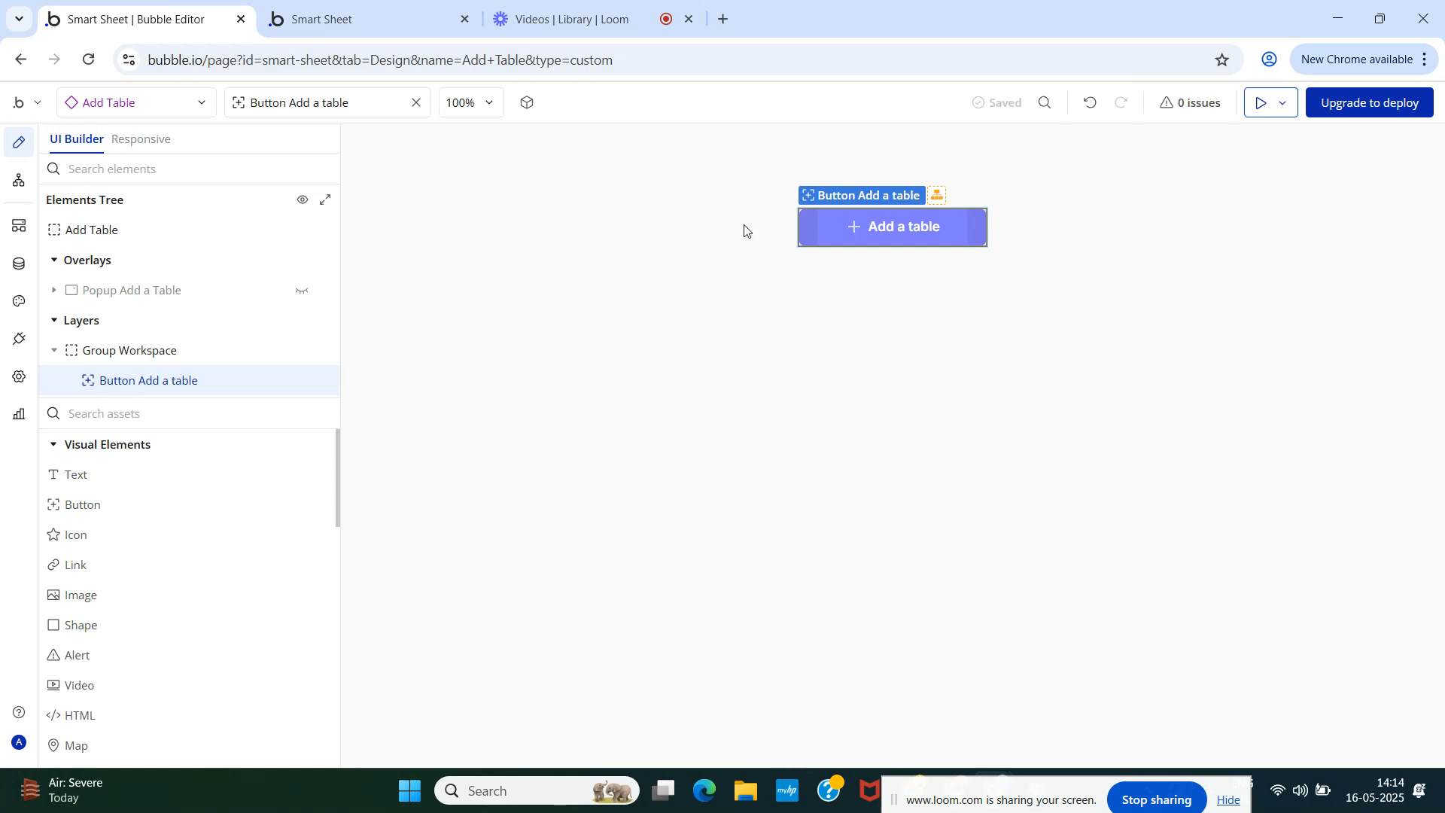
{"action": "left_click", "coordinate": [299, 6]}
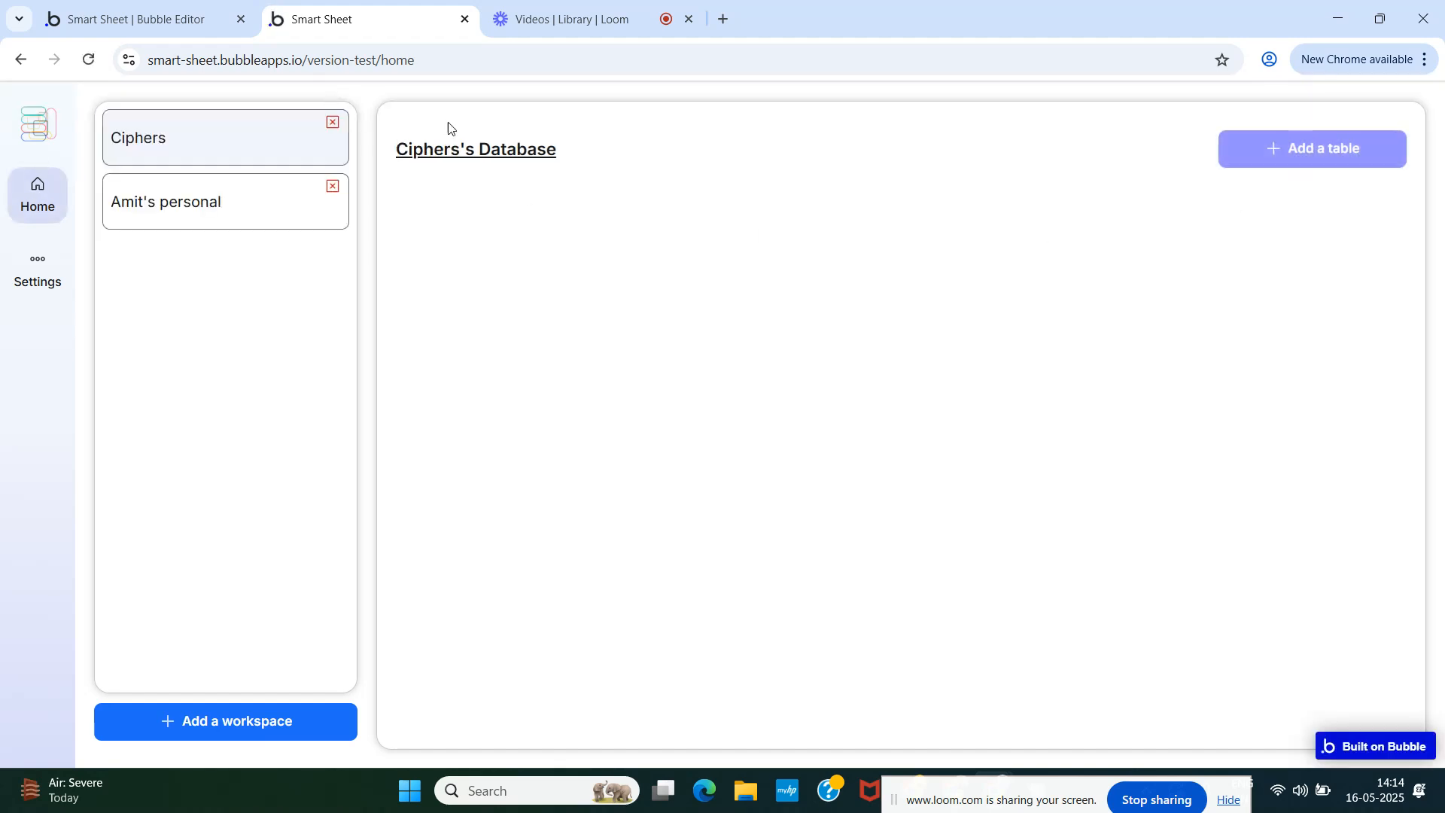
{"action": "left_click", "coordinate": [144, 18]}
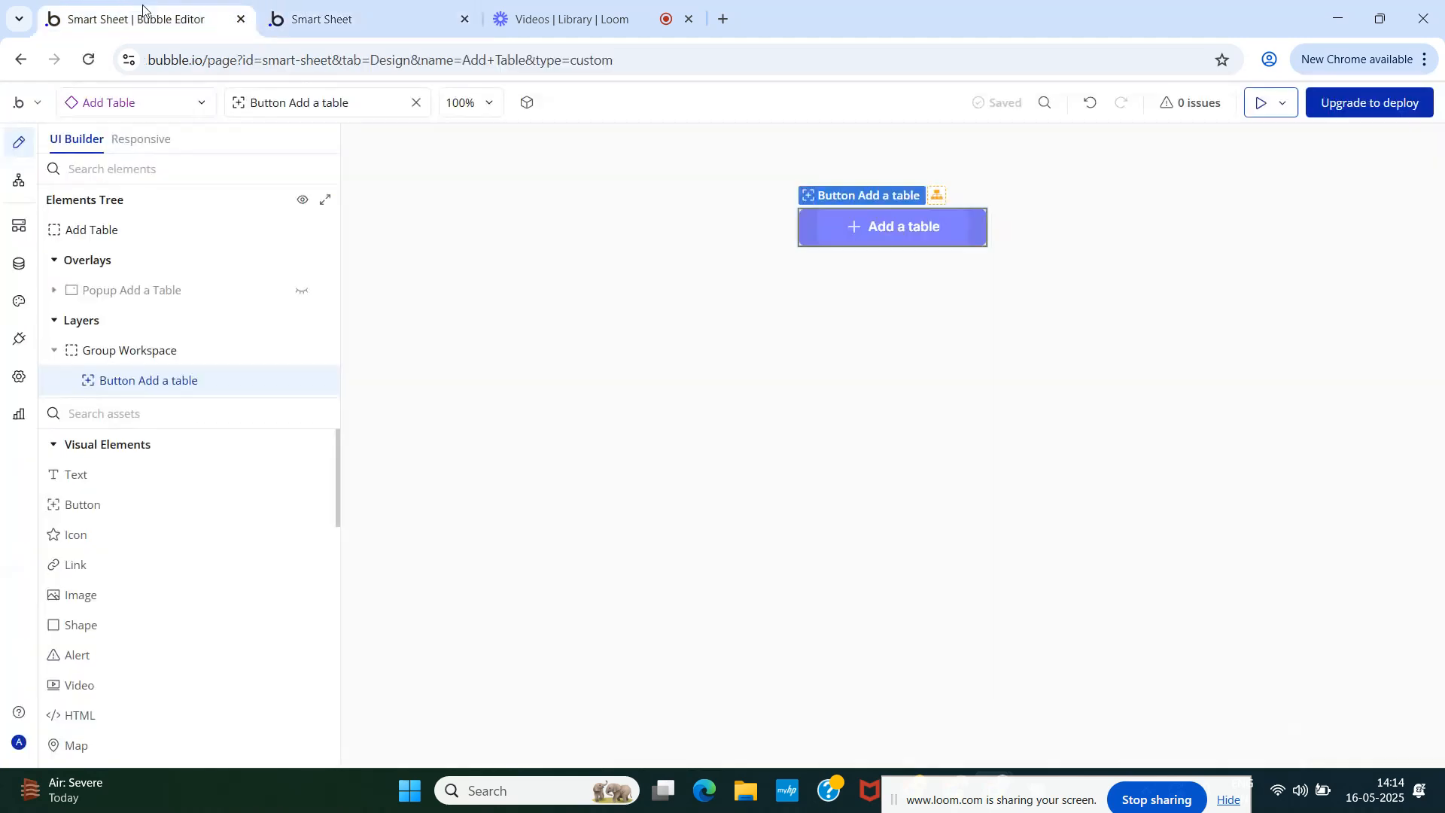
- Try Secondary 40 as the button's hover background and reload the preview
{"action": "double_click", "coordinate": [828, 227]}
{"action": "left_click", "coordinate": [570, 377]}
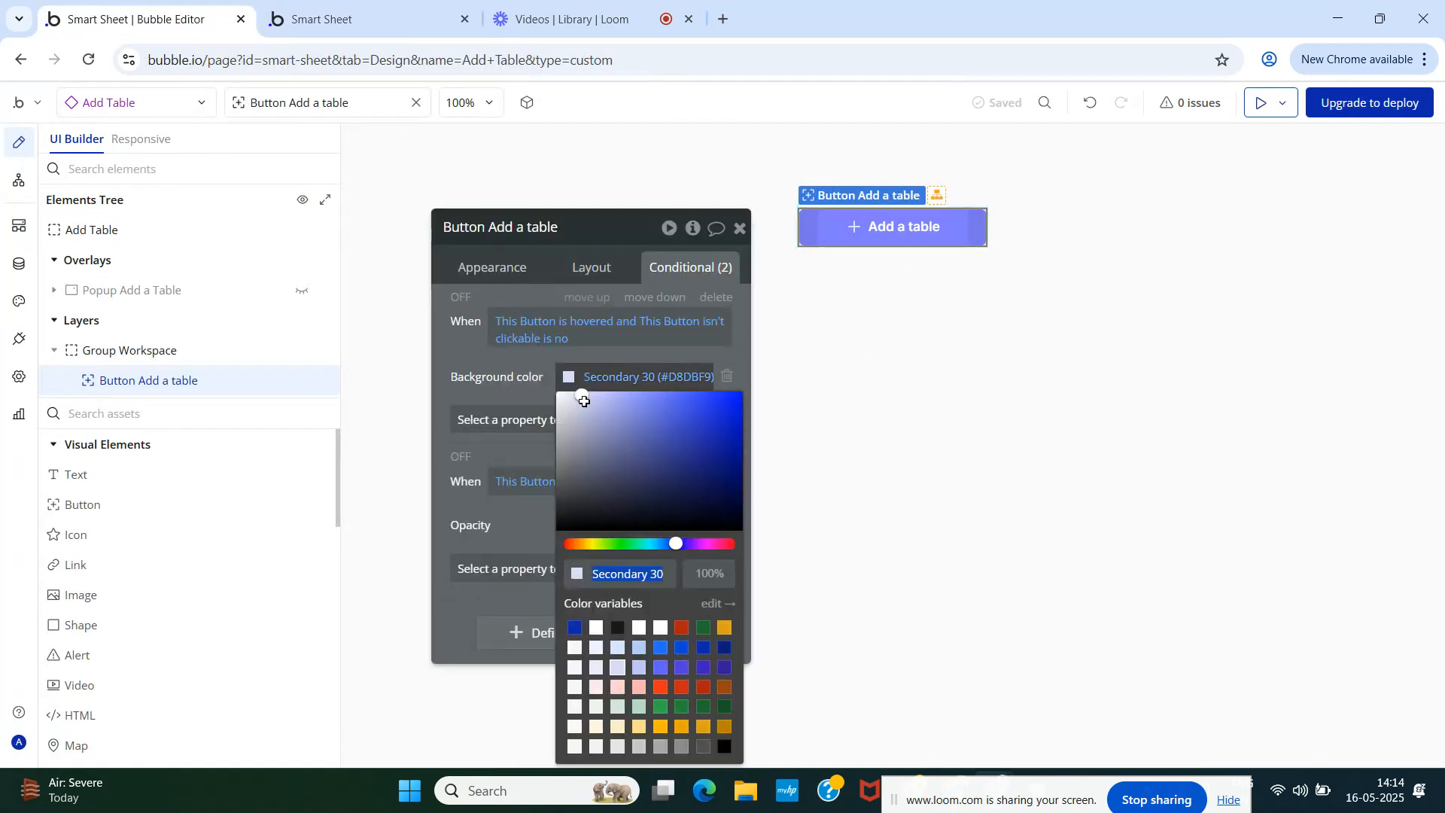
{"action": "left_click", "coordinate": [638, 669]}
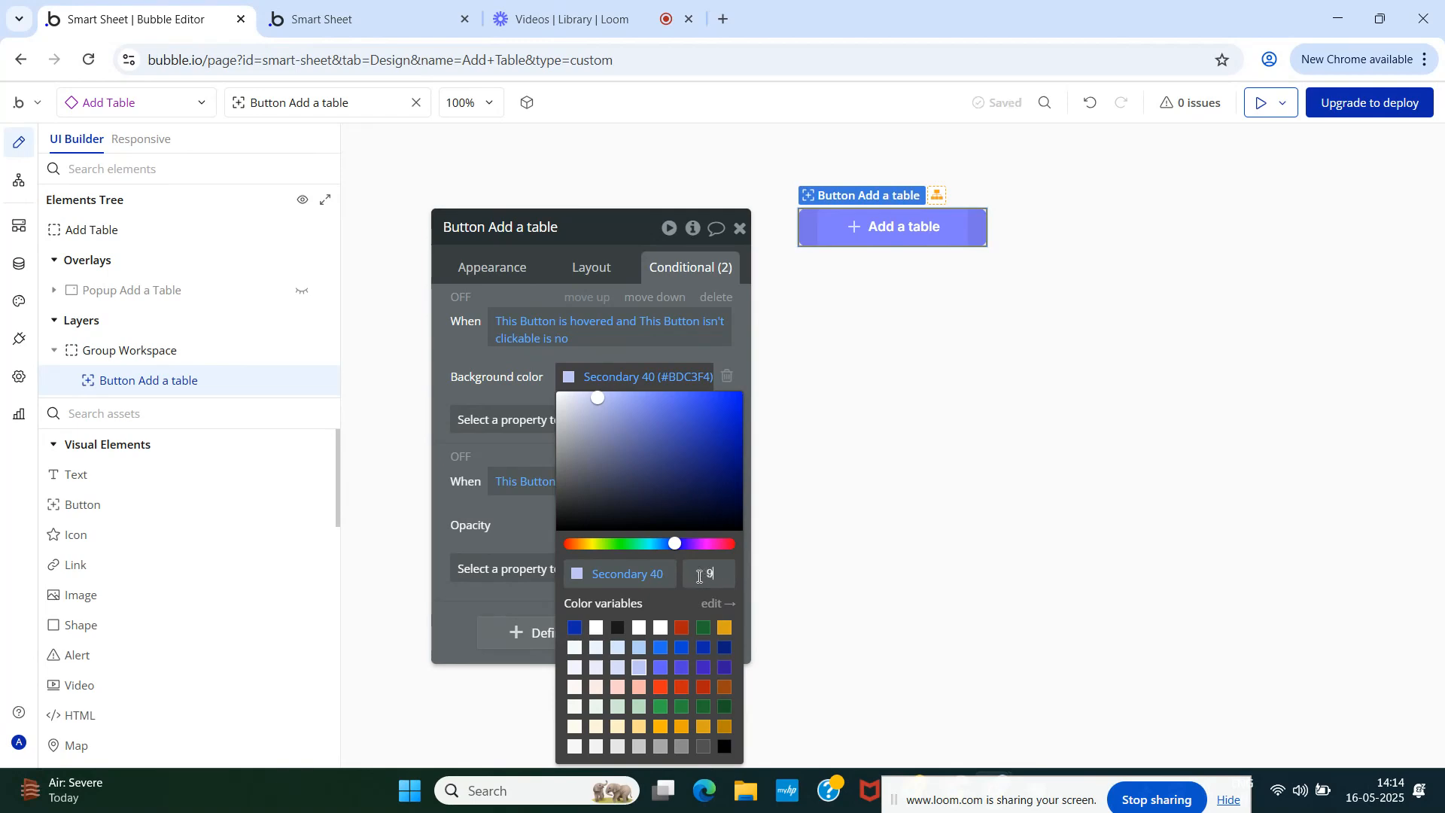
{"action": "left_click", "coordinate": [501, 374]}
{"action": "left_click", "coordinate": [335, 21]}
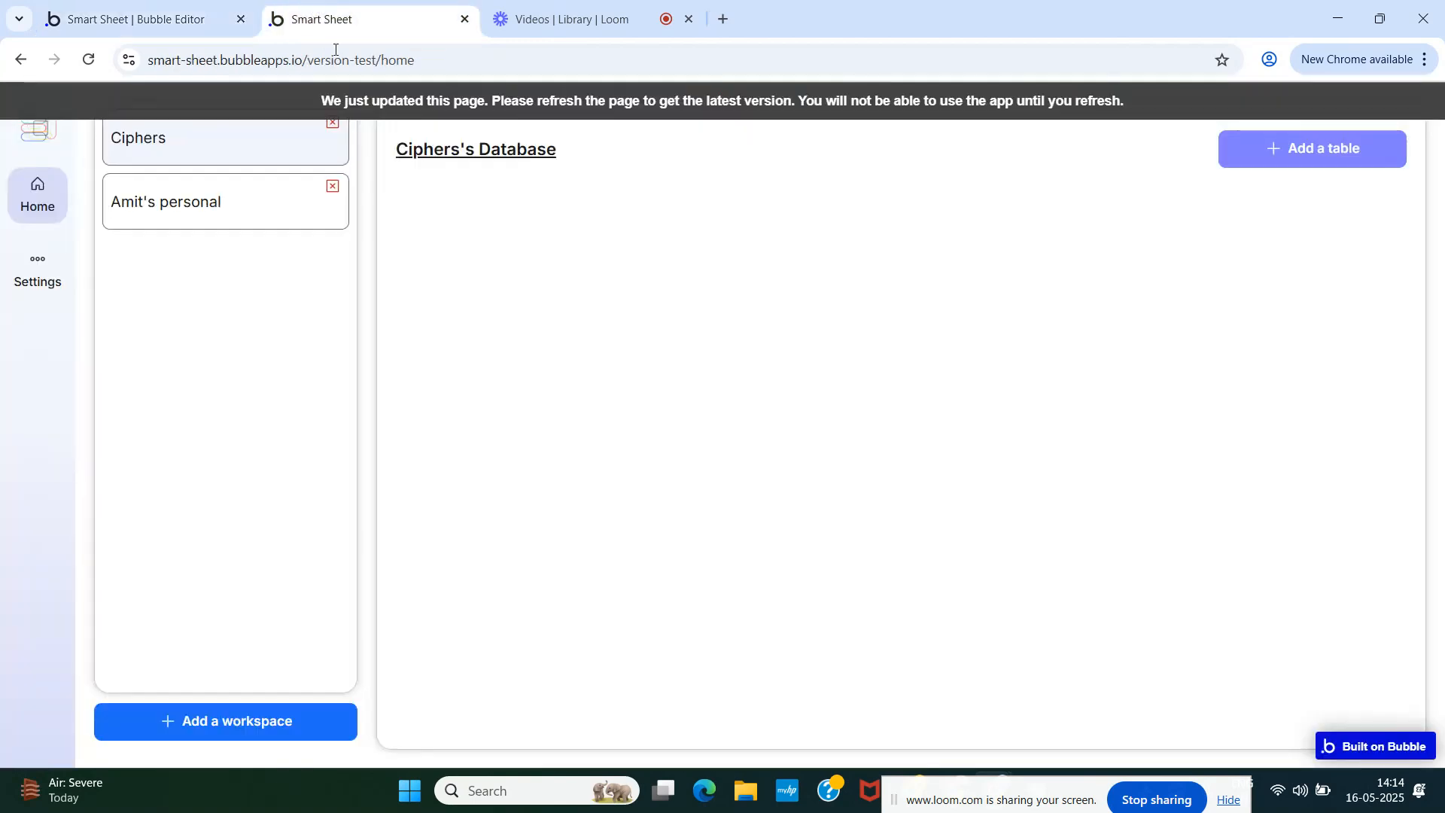
{"action": "key", "text": "F5"}
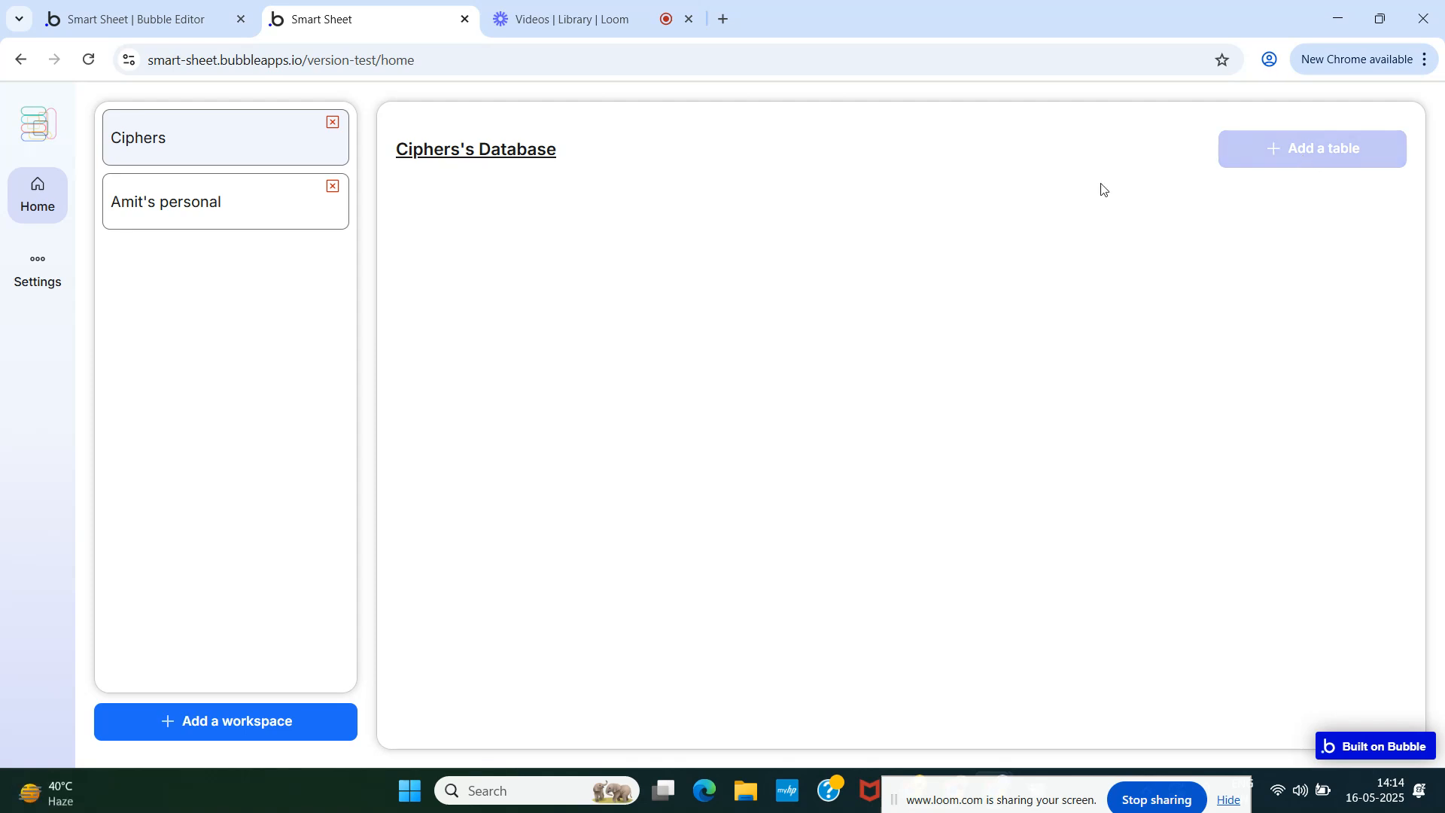
- Change the hover background to Secondary 50 (#625DFE) and view the preview
{"action": "left_click", "coordinate": [135, 19]}
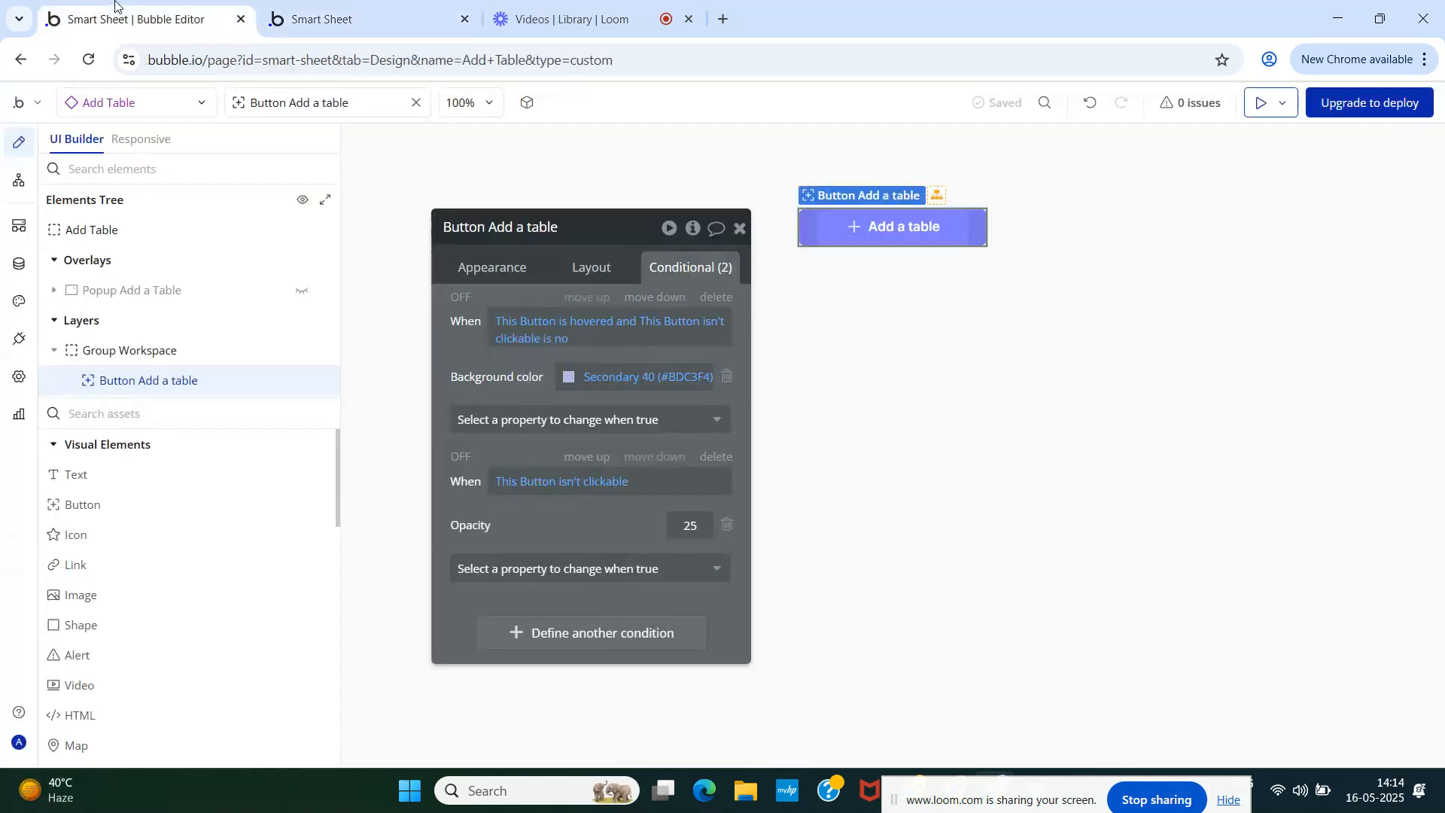
{"action": "left_click", "coordinate": [571, 378]}
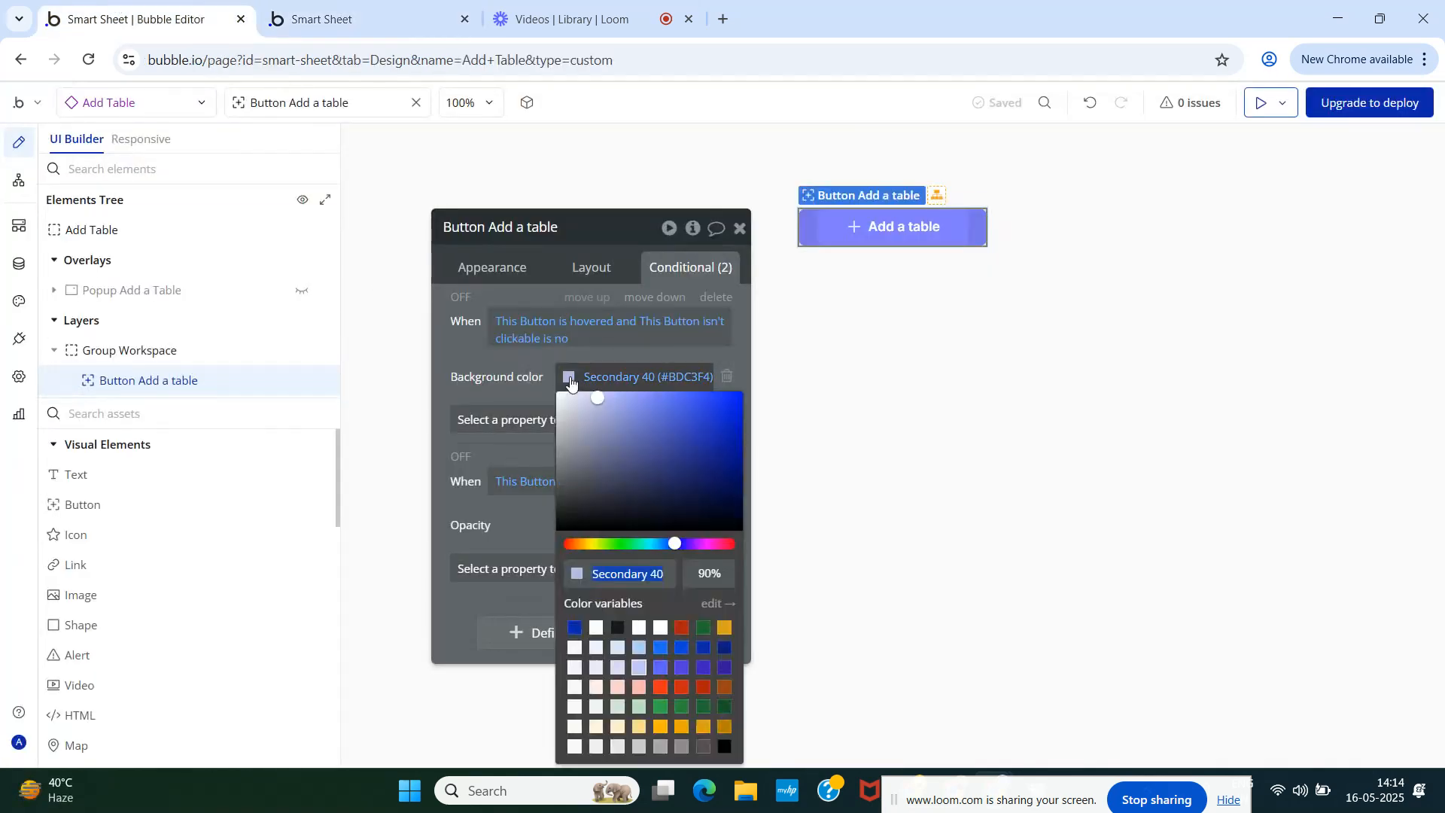
{"action": "left_click", "coordinate": [661, 669]}
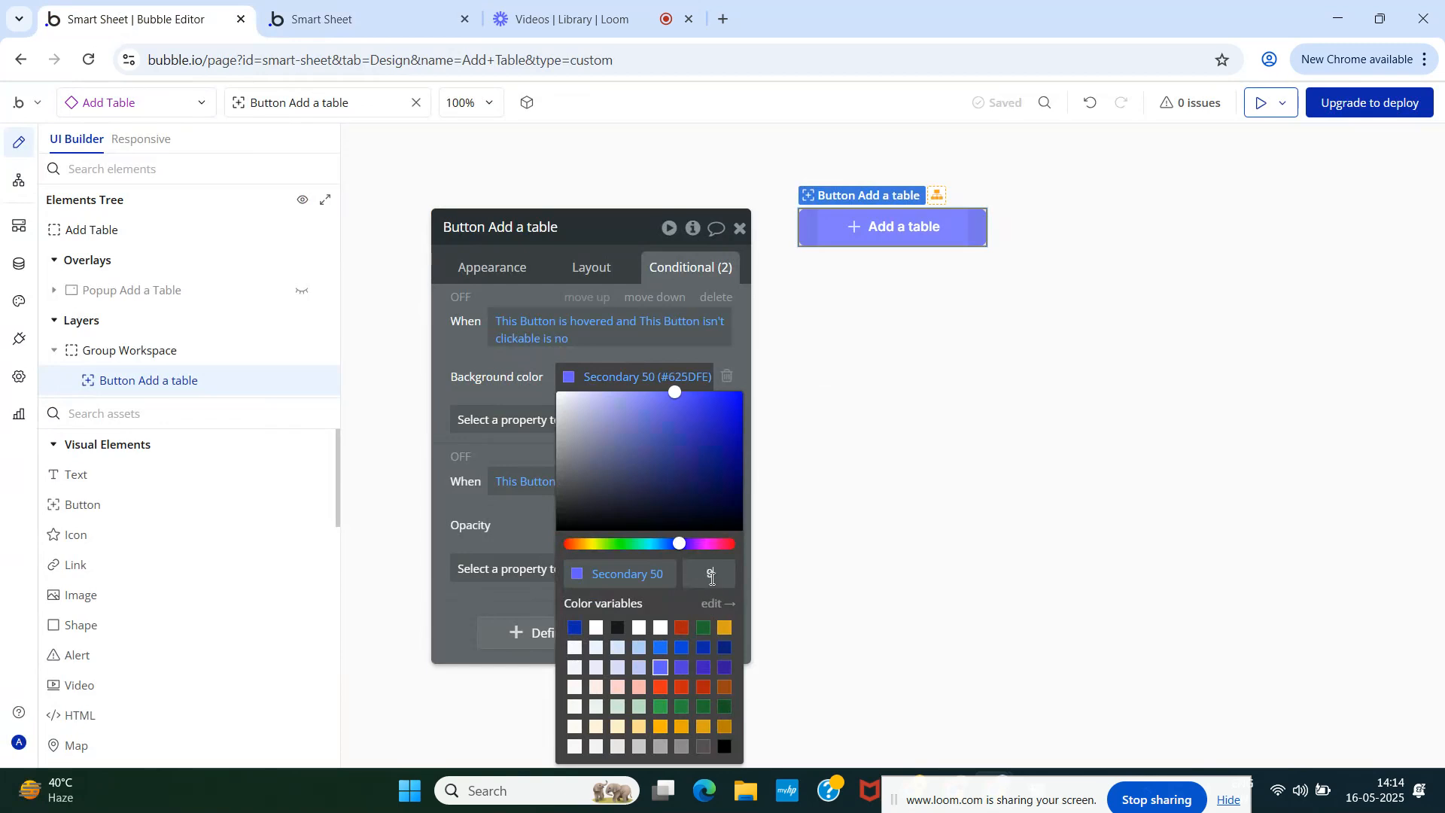
{"action": "left_click", "coordinate": [447, 362]}
{"action": "left_click", "coordinate": [350, 10]}
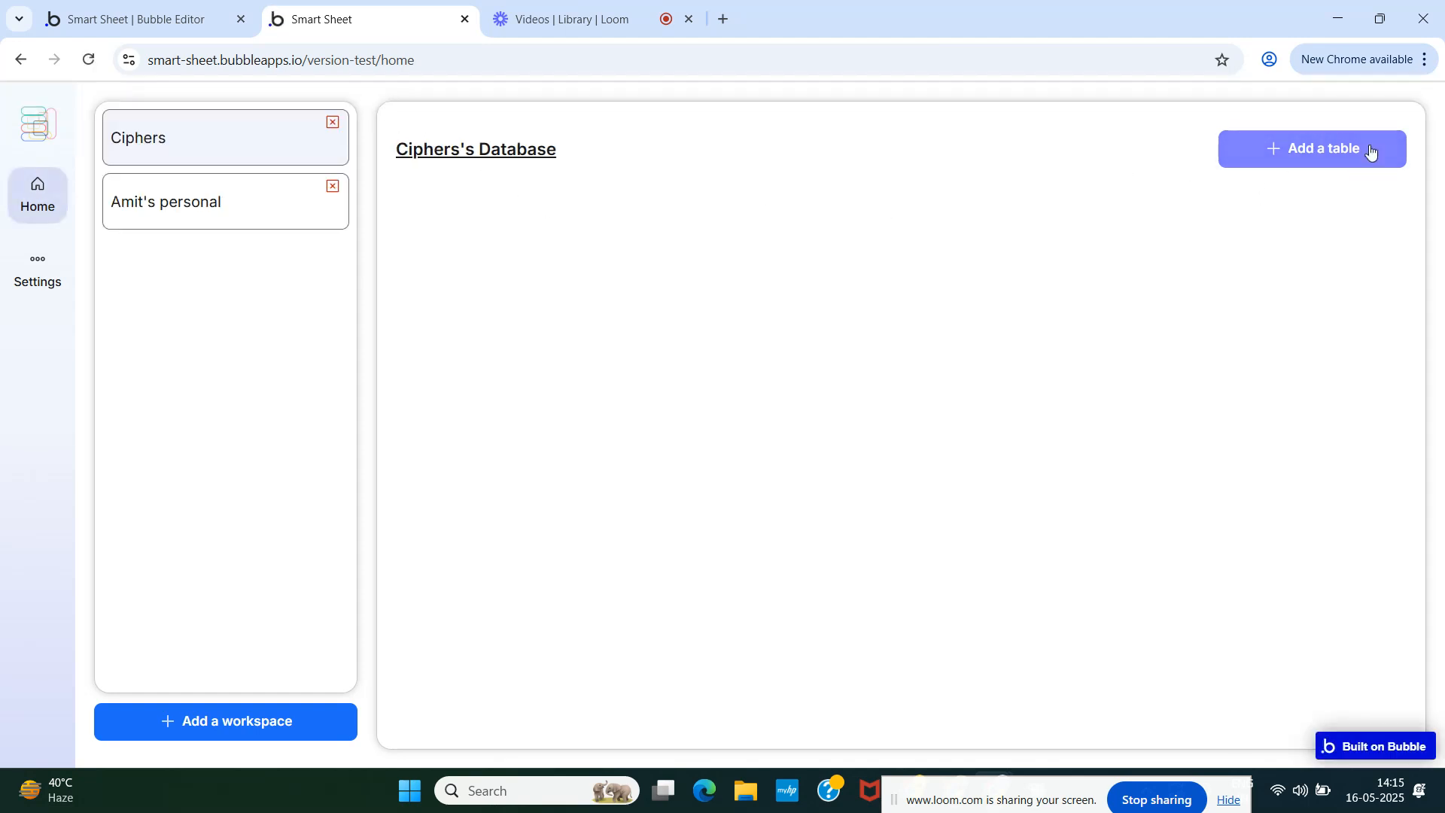
- Create a table named 'Projects' in the Ciphers workspace through the Add Table dialog
{"action": "left_click", "coordinate": [1315, 146]}
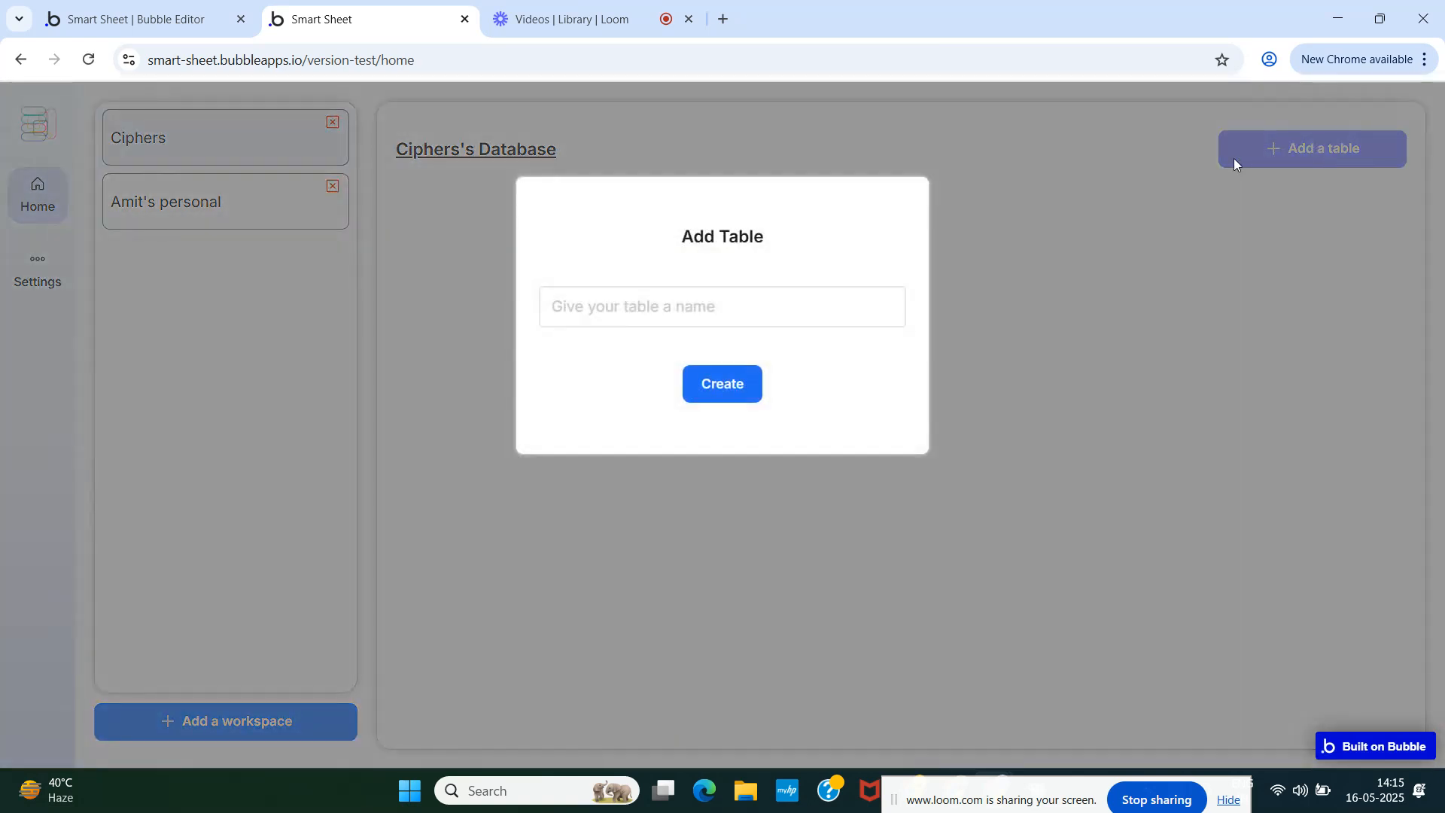
{"action": "left_click", "coordinate": [762, 307]}
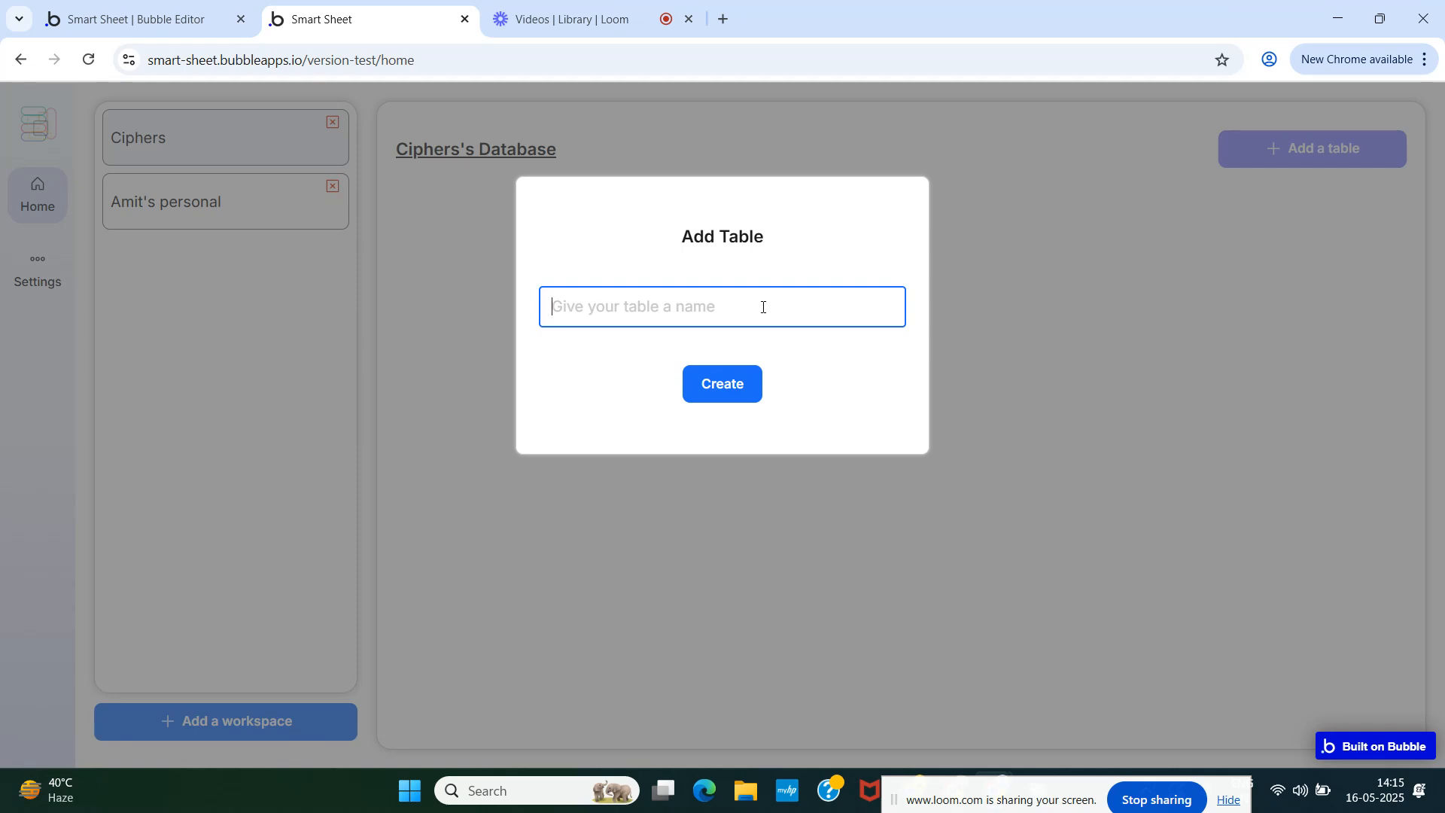
{"action": "type", "text": "p"}
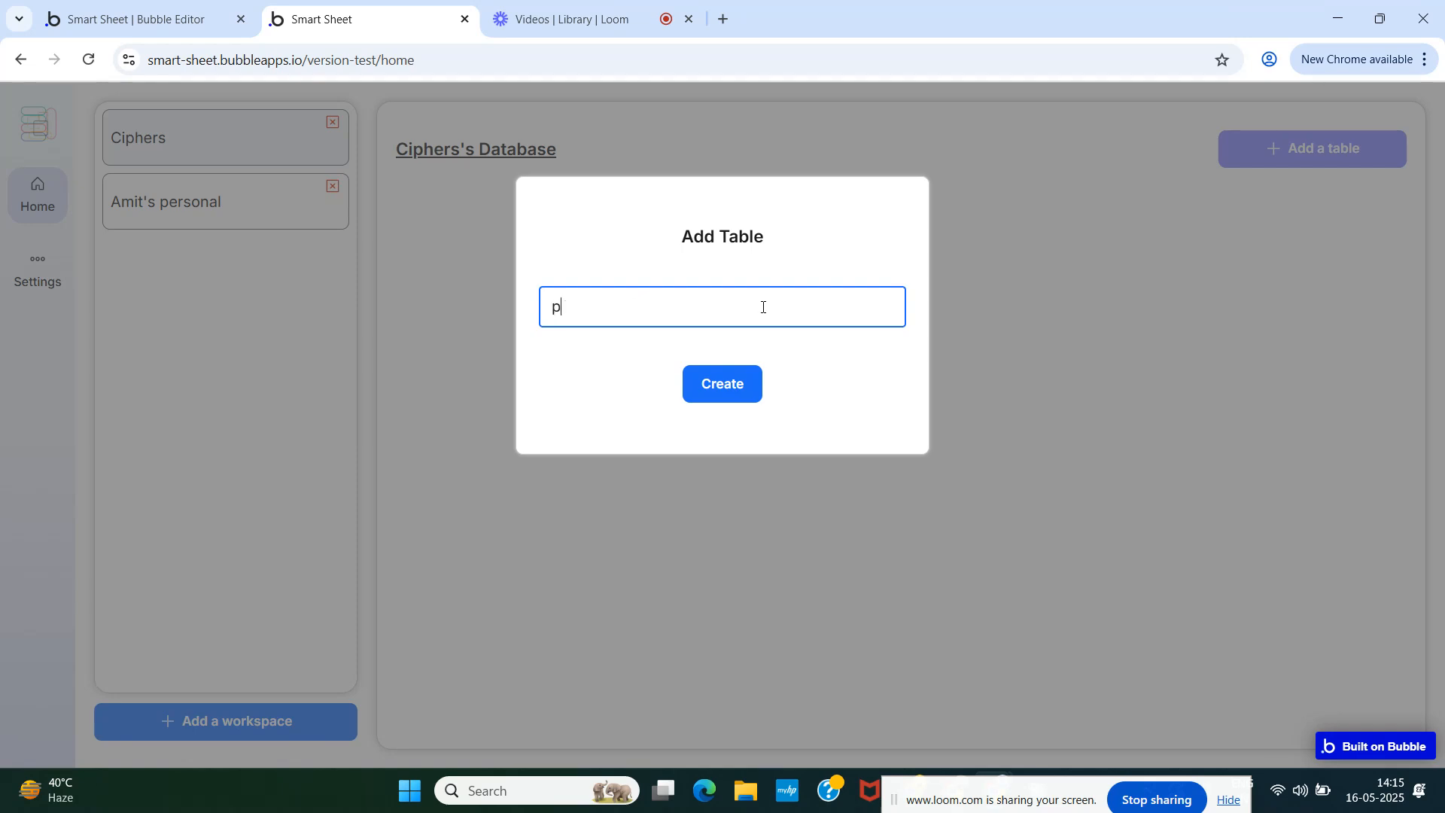
{"action": "type", "text": "O"}
{"action": "key", "text": "BackSpace"}
{"action": "key", "text": "BackSpace"}
{"action": "type", "text": "P"}
{"action": "left_click", "coordinate": [724, 387]}
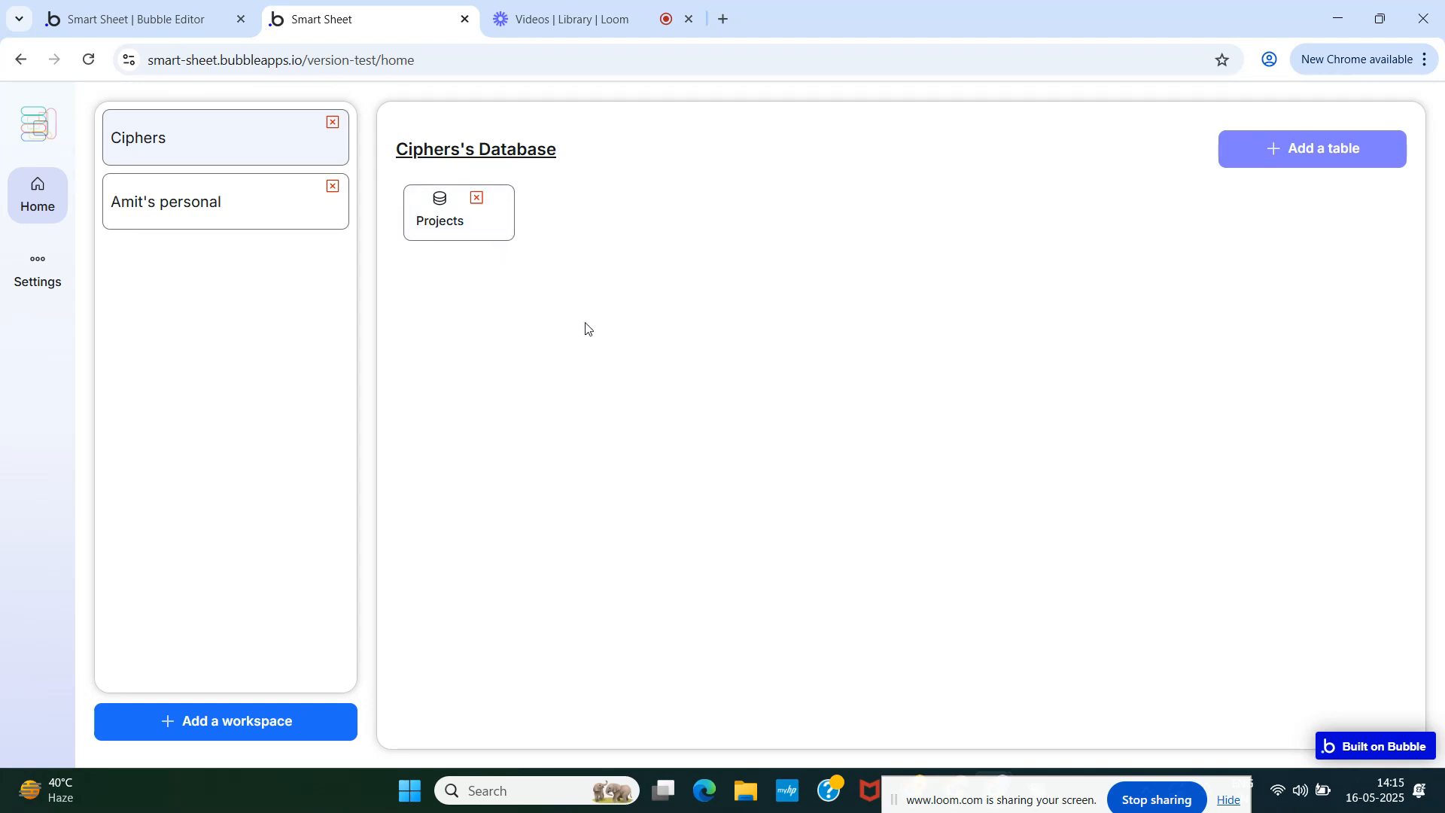
{"action": "mouse_move", "coordinate": [158, 5]}
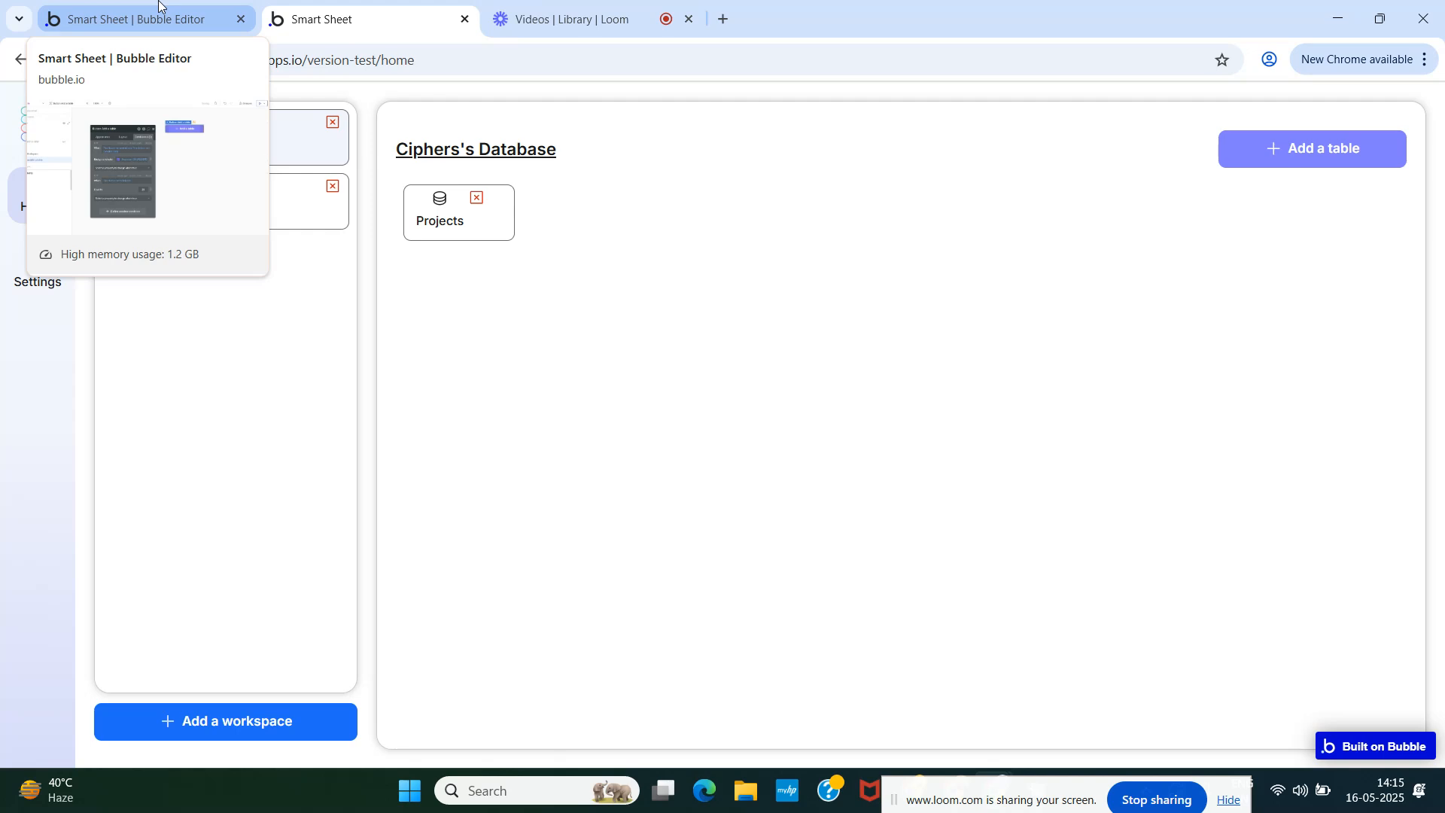
- Delete the Icon phosphor regular x-s from the home page table card and reload the preview
{"action": "left_click", "coordinate": [159, 5]}
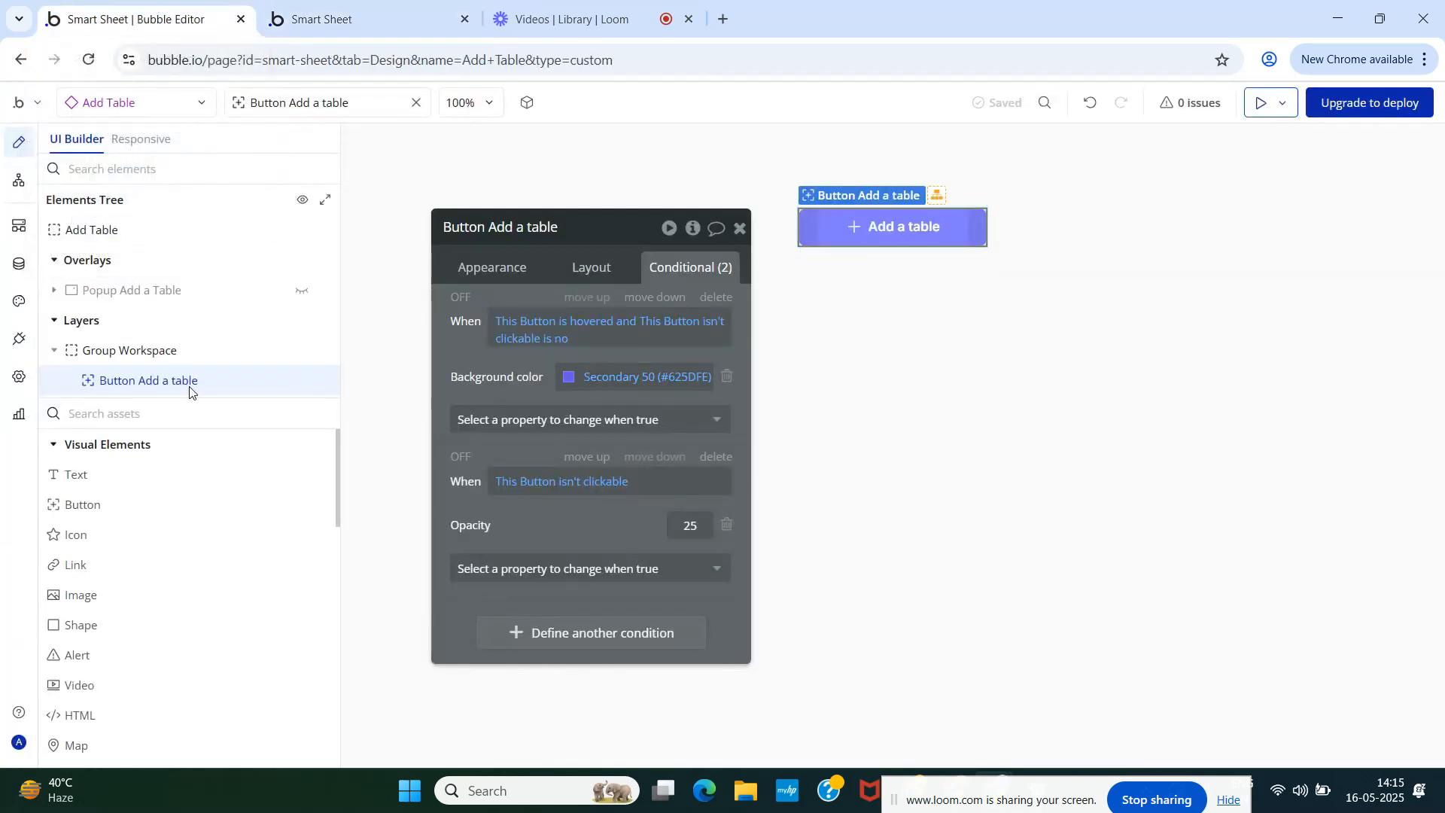
{"action": "left_click", "coordinate": [132, 102]}
{"action": "left_click", "coordinate": [108, 259]}
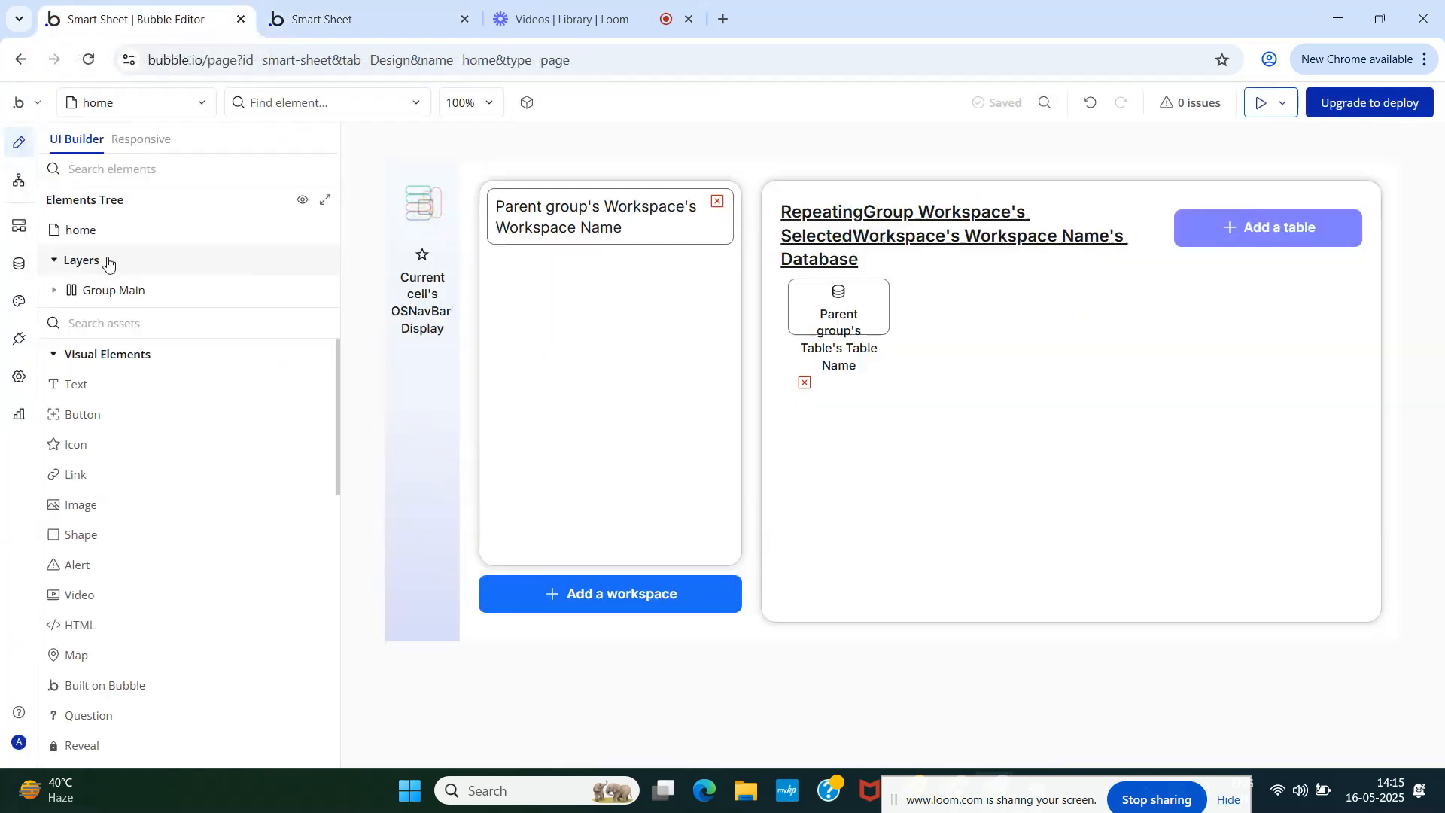
{"action": "left_click", "coordinate": [807, 303]}
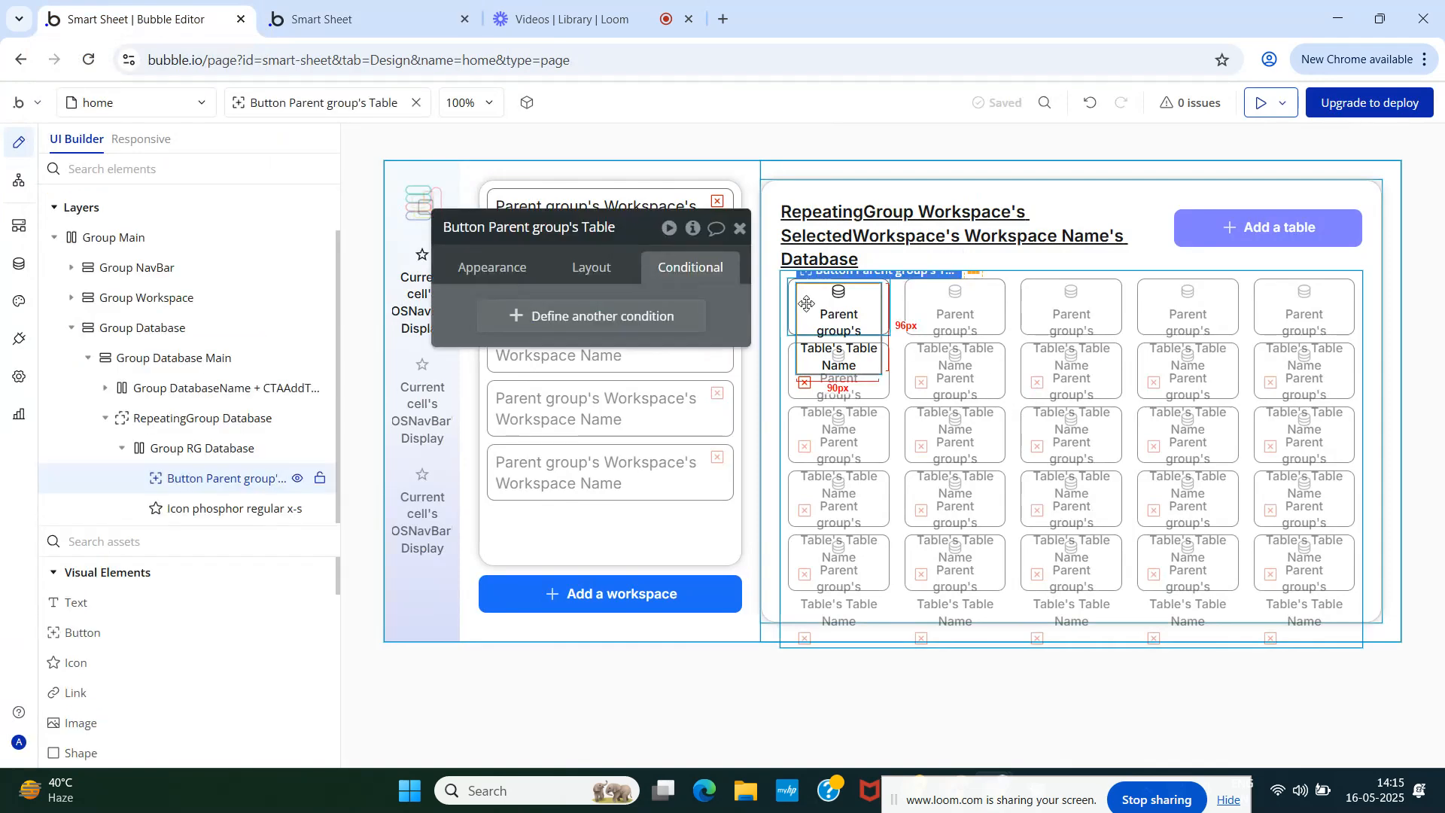
{"action": "left_click", "coordinate": [199, 508]}
{"action": "right_click", "coordinate": [341, 463]}
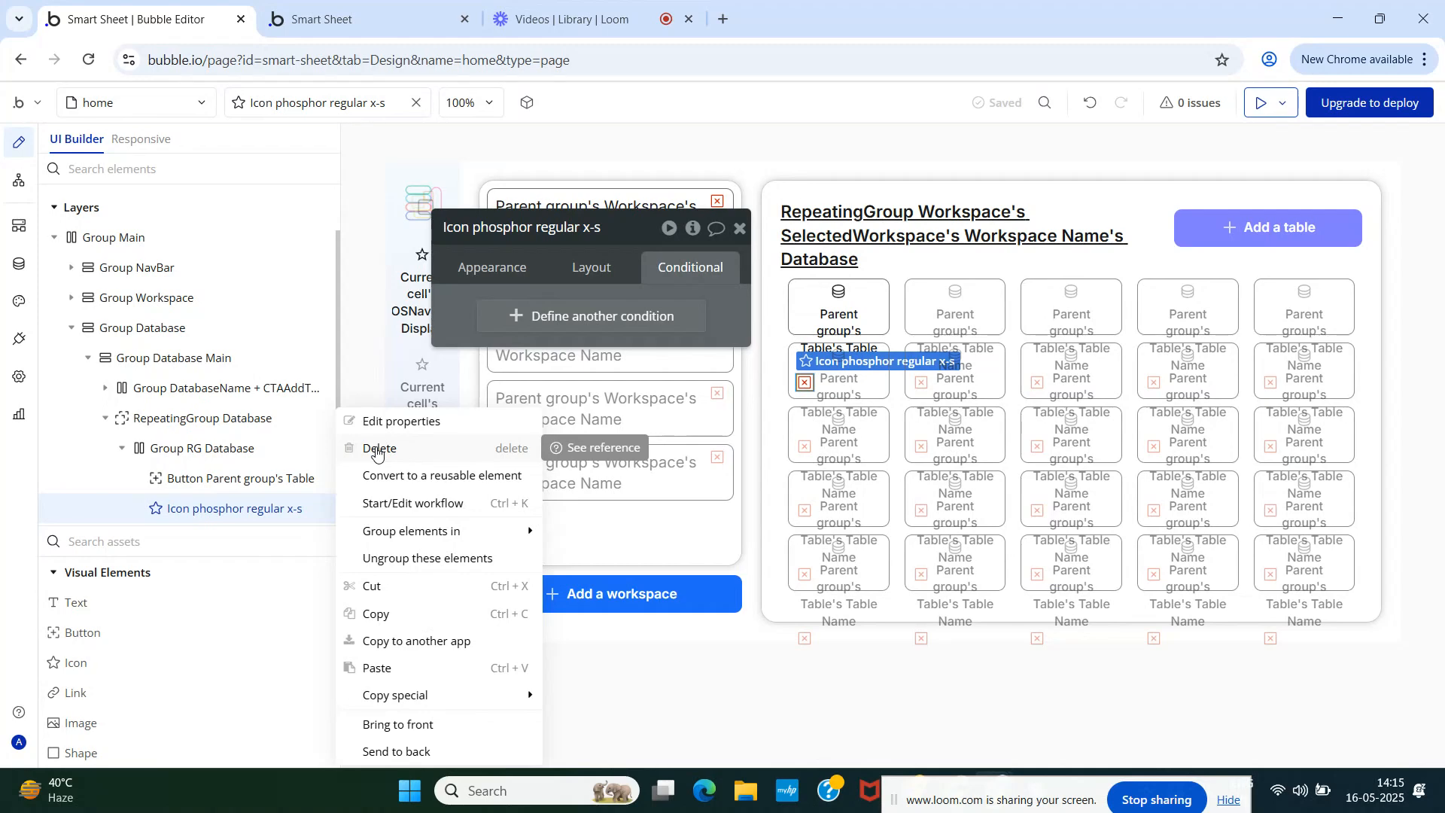
{"action": "left_click", "coordinate": [377, 450]}
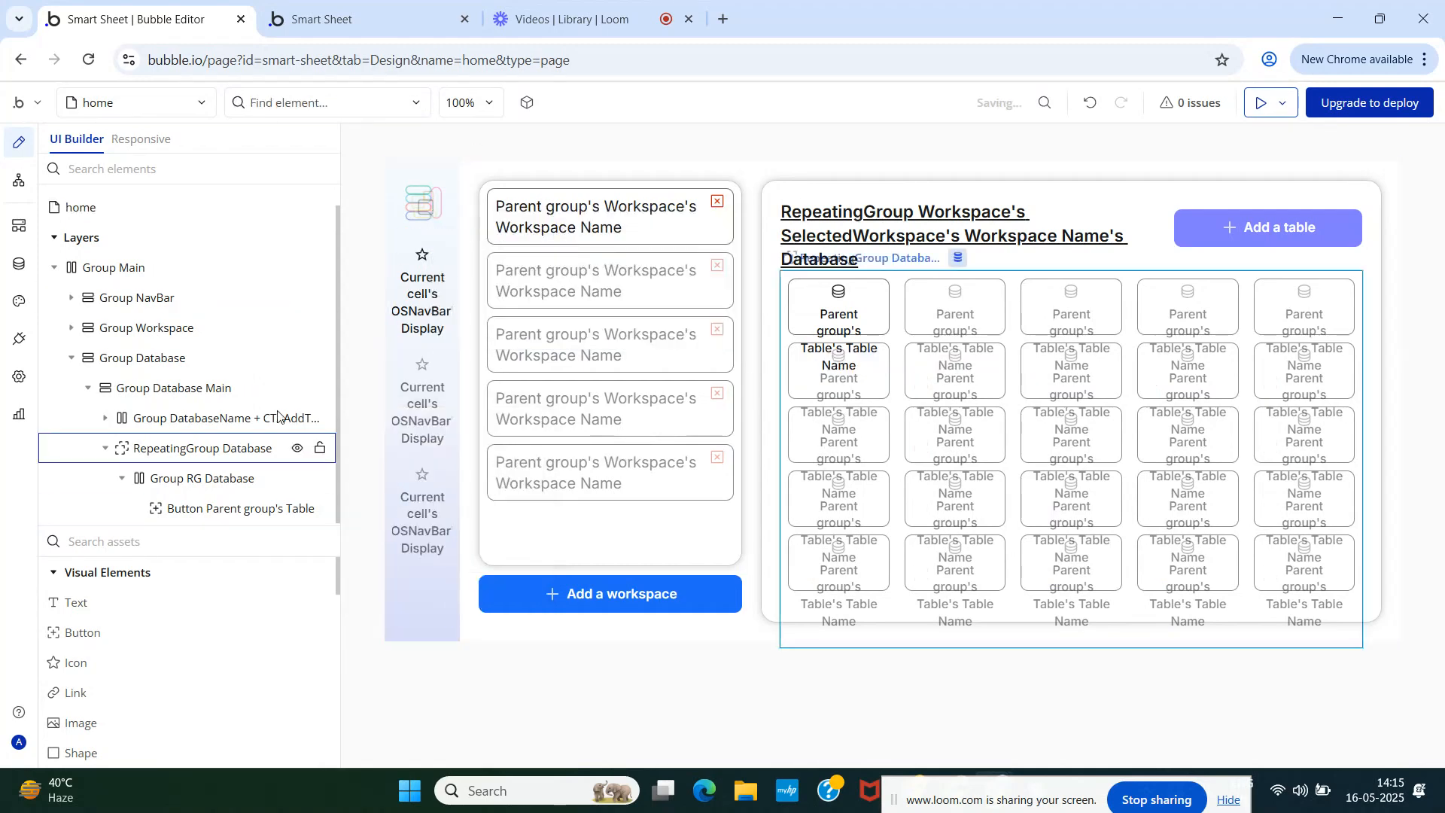
{"action": "left_click", "coordinate": [404, 4]}
{"action": "key", "text": "F5"}
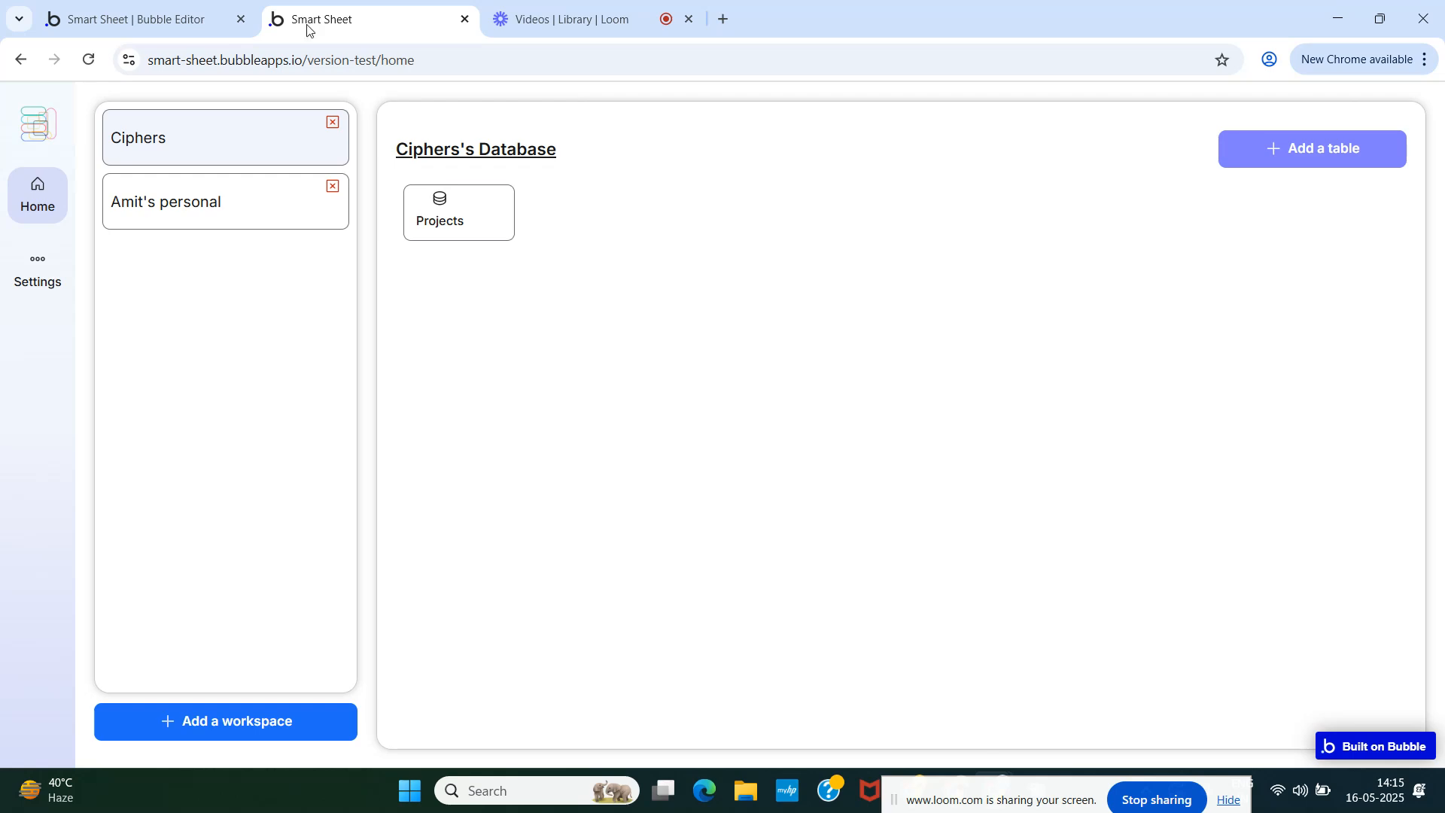
- Set the table card button's vertical alignment to center and reload the preview
{"action": "left_click", "coordinate": [150, 18]}
{"action": "left_click", "coordinate": [207, 479]}
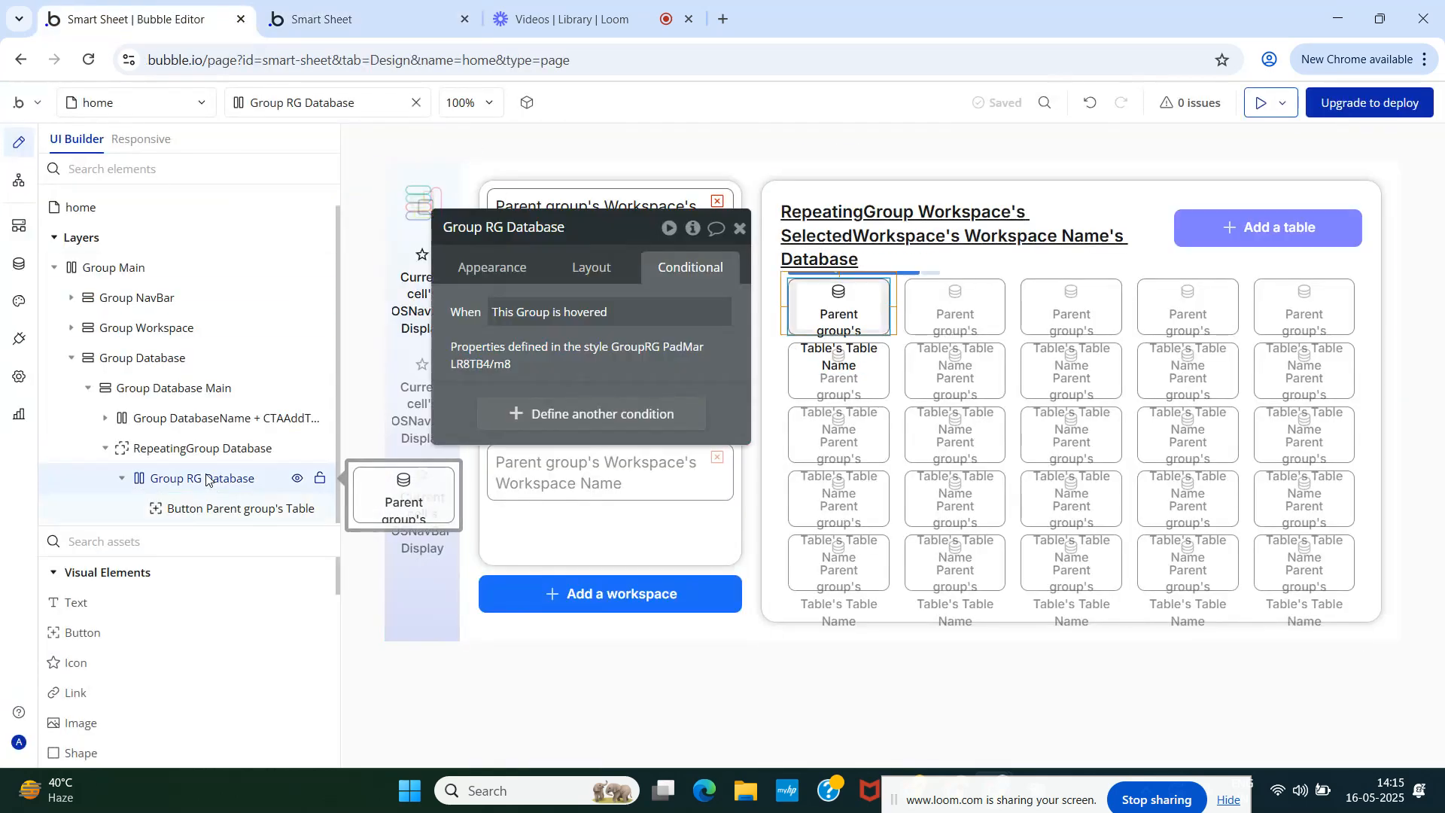
{"action": "left_click", "coordinate": [203, 508]}
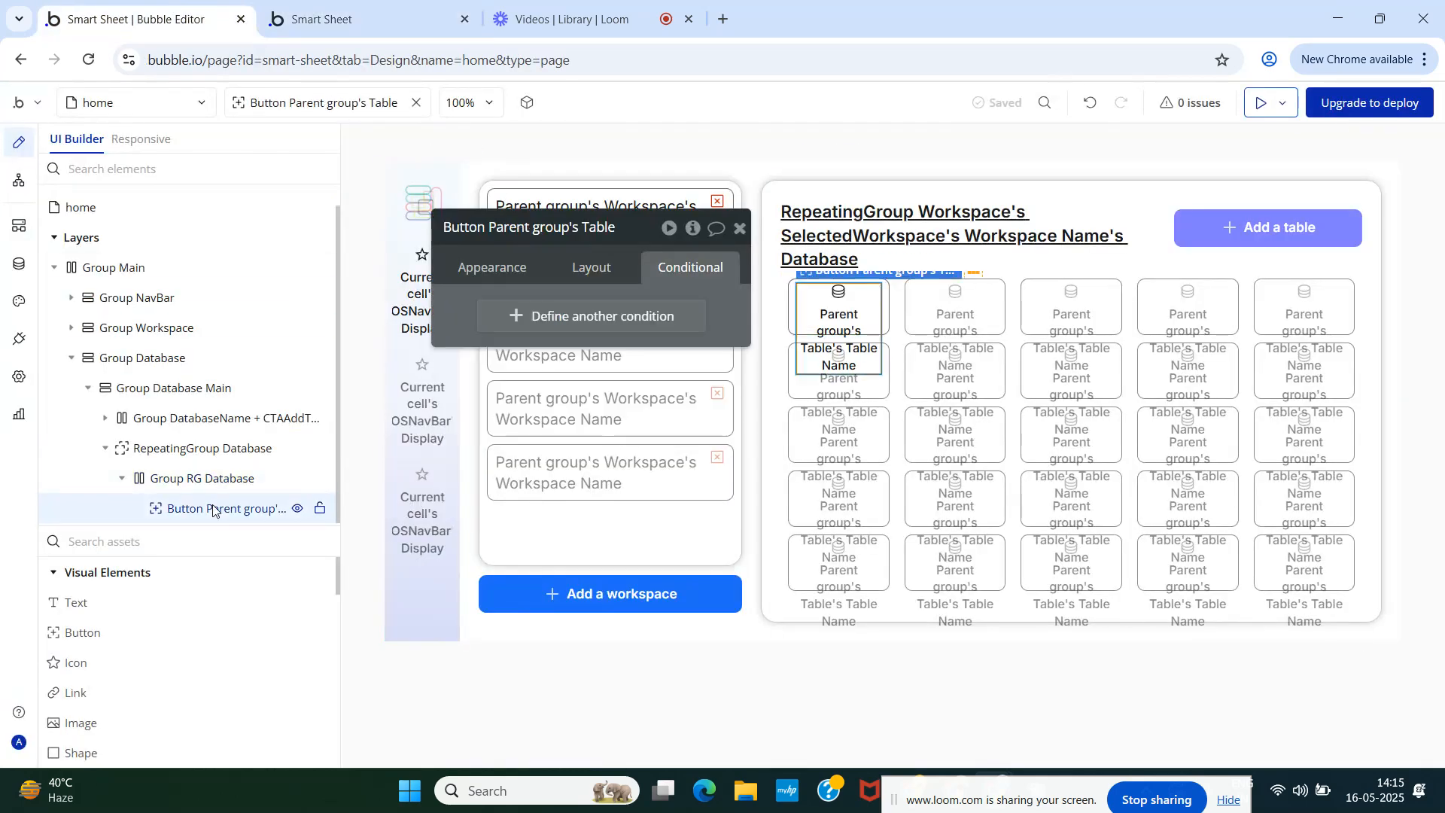
{"action": "left_click", "coordinate": [583, 268]}
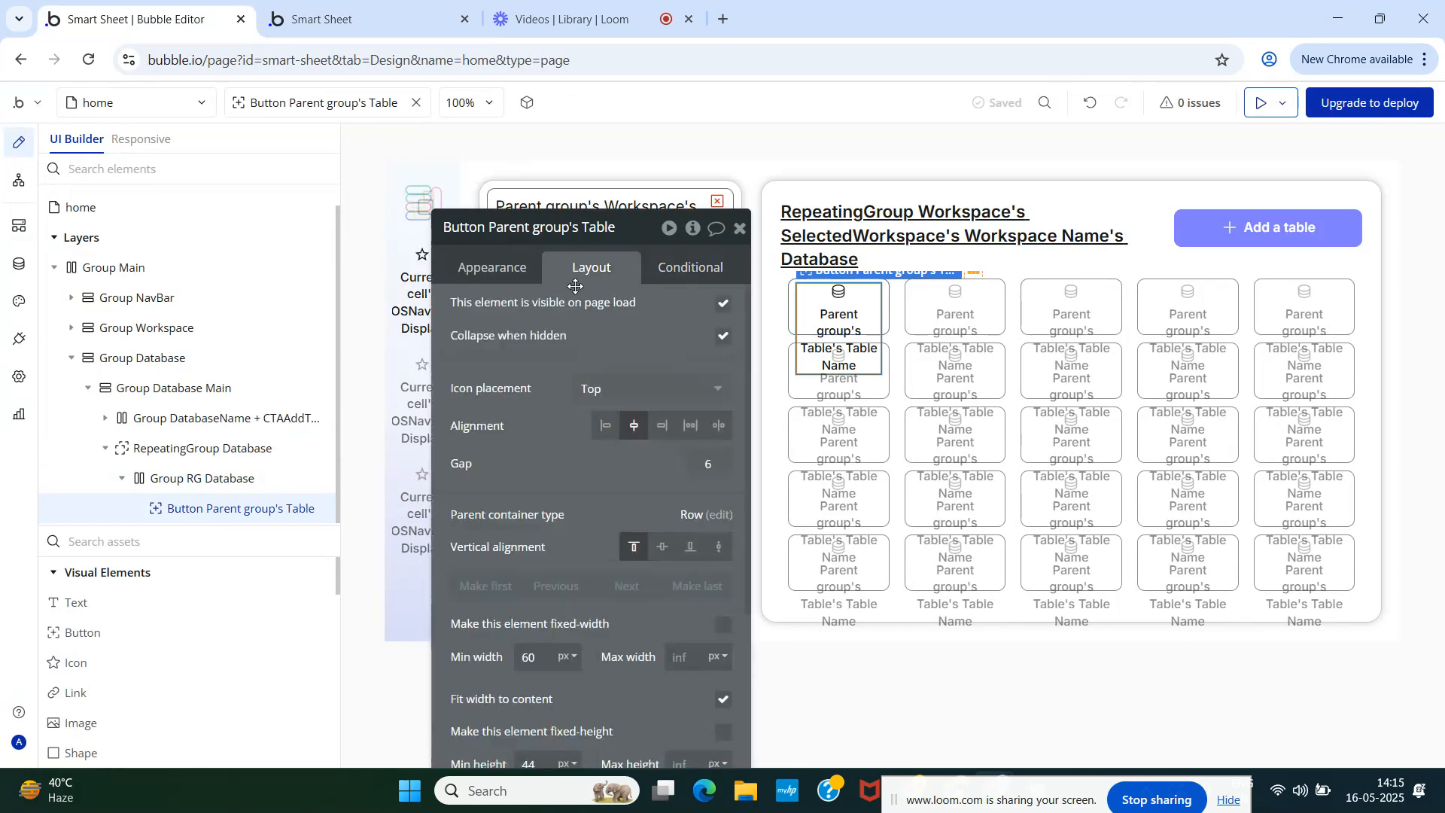
{"action": "left_click", "coordinate": [662, 547]}
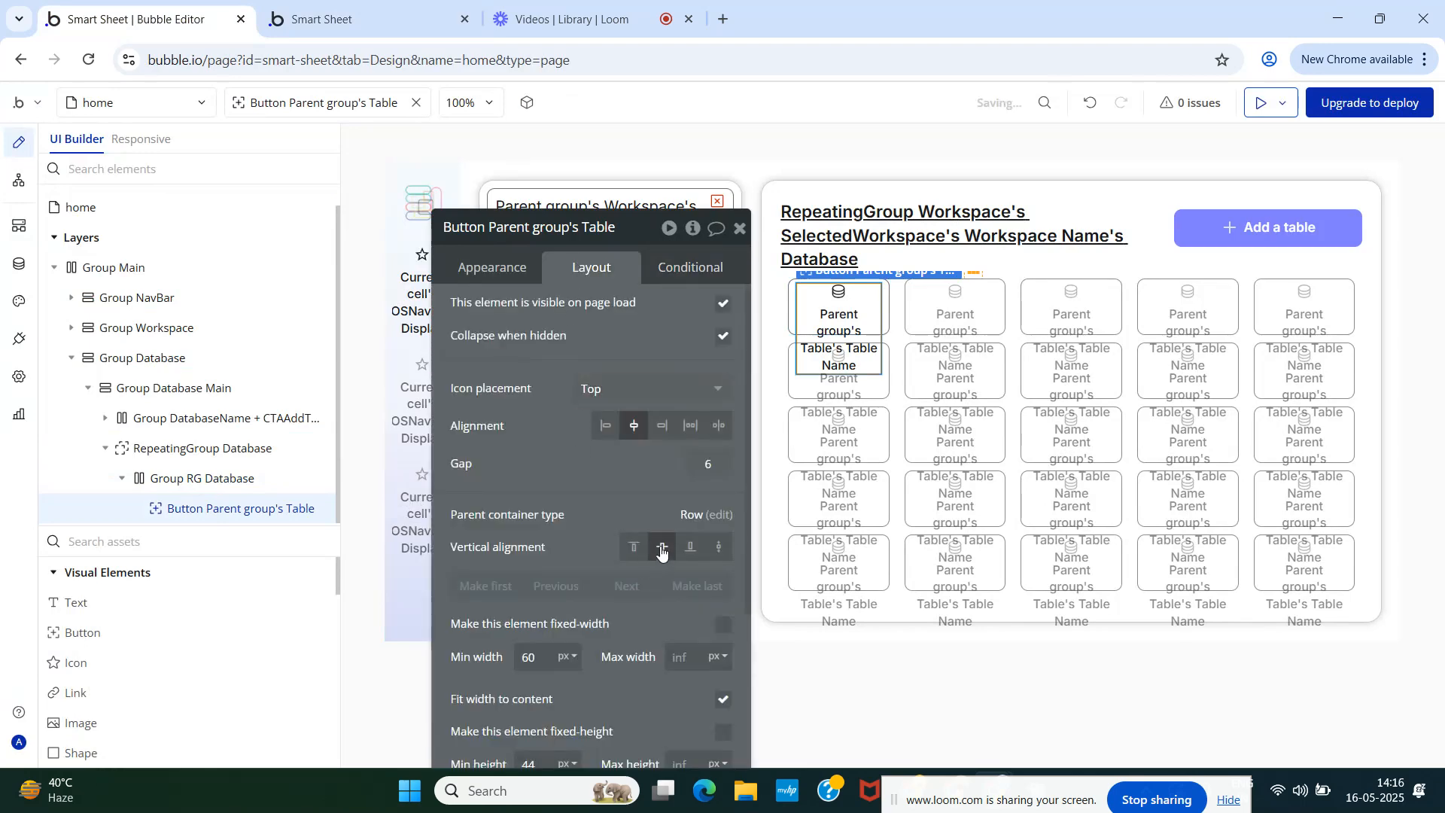
{"action": "left_click", "coordinate": [357, 6]}
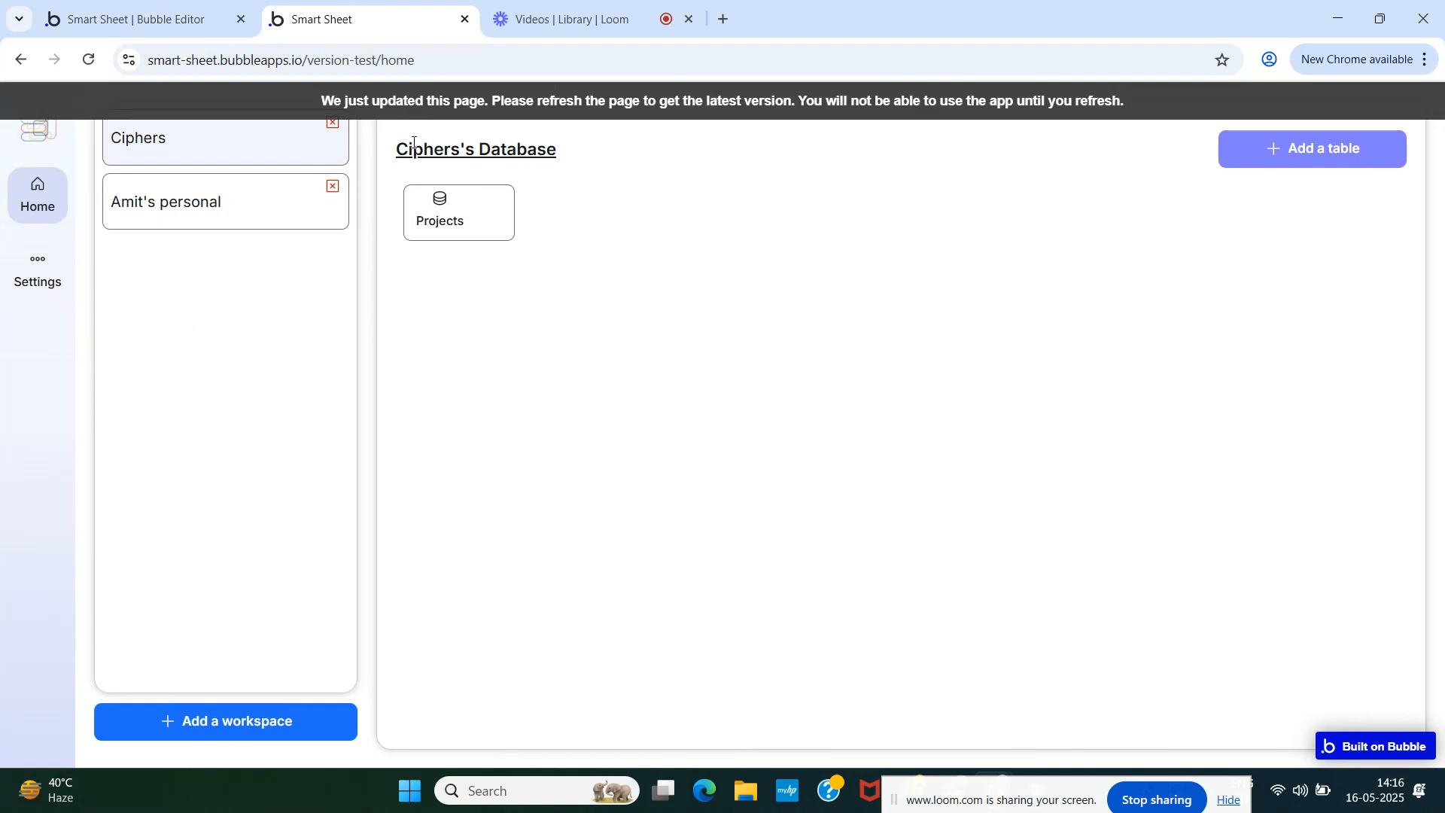
{"action": "left_click", "coordinate": [393, 104]}
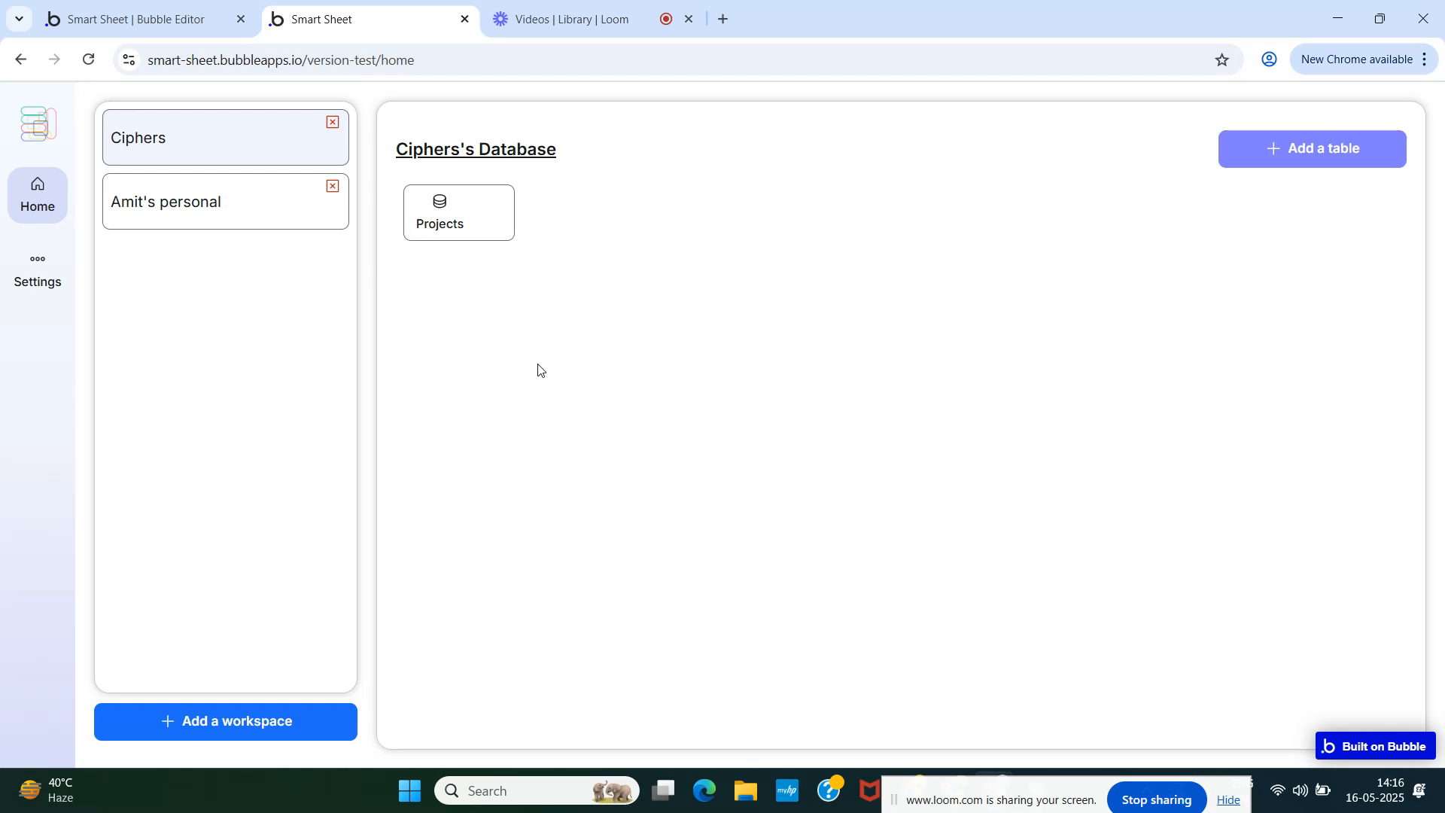
- Uncheck Fit width to content on the table card button and reload the preview
{"action": "left_click", "coordinate": [143, 16]}
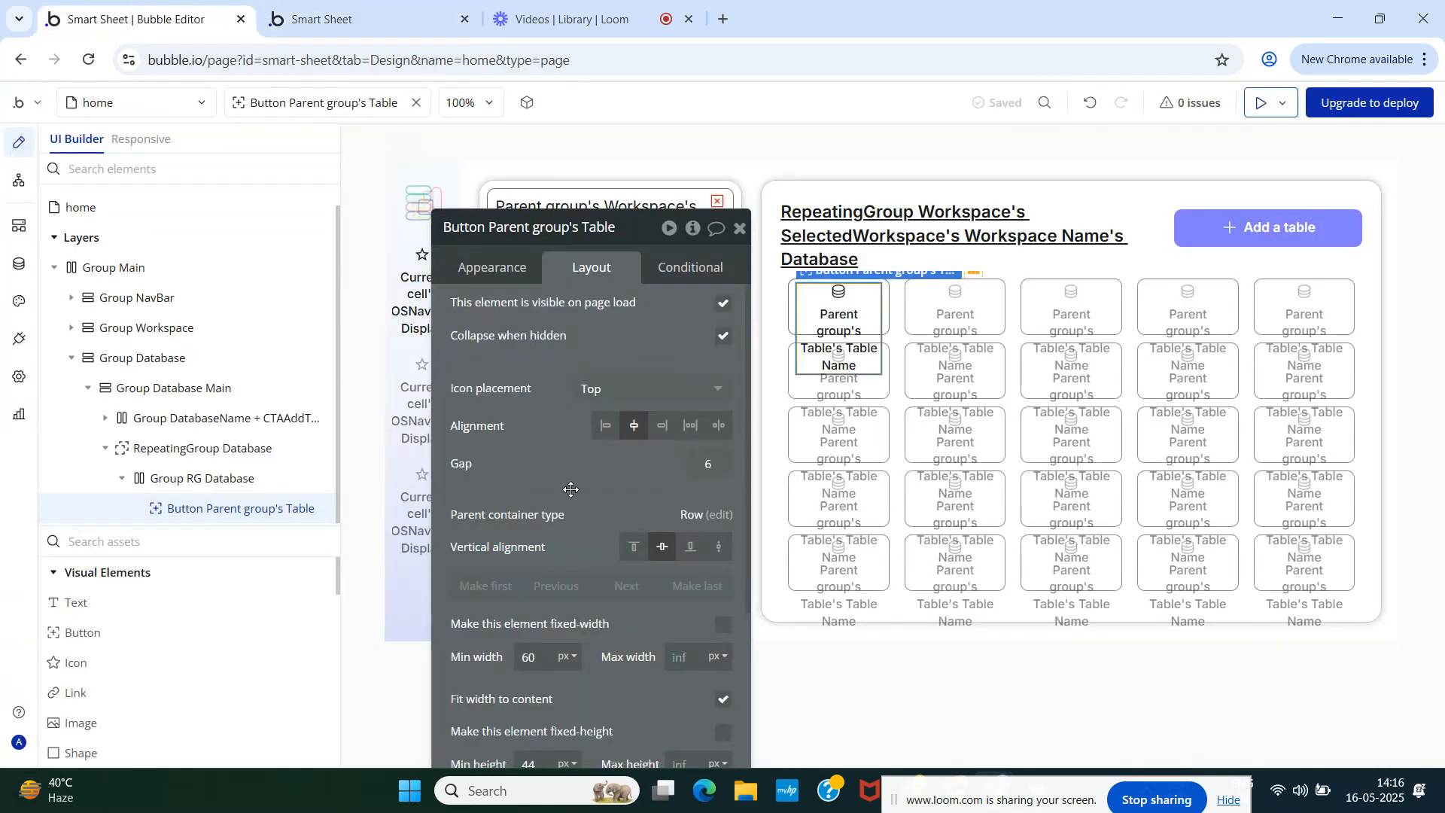
{"action": "scroll", "coordinate": [583, 522], "scroll_direction": "down", "scroll_amount": 5}
{"action": "left_click", "coordinate": [722, 513]}
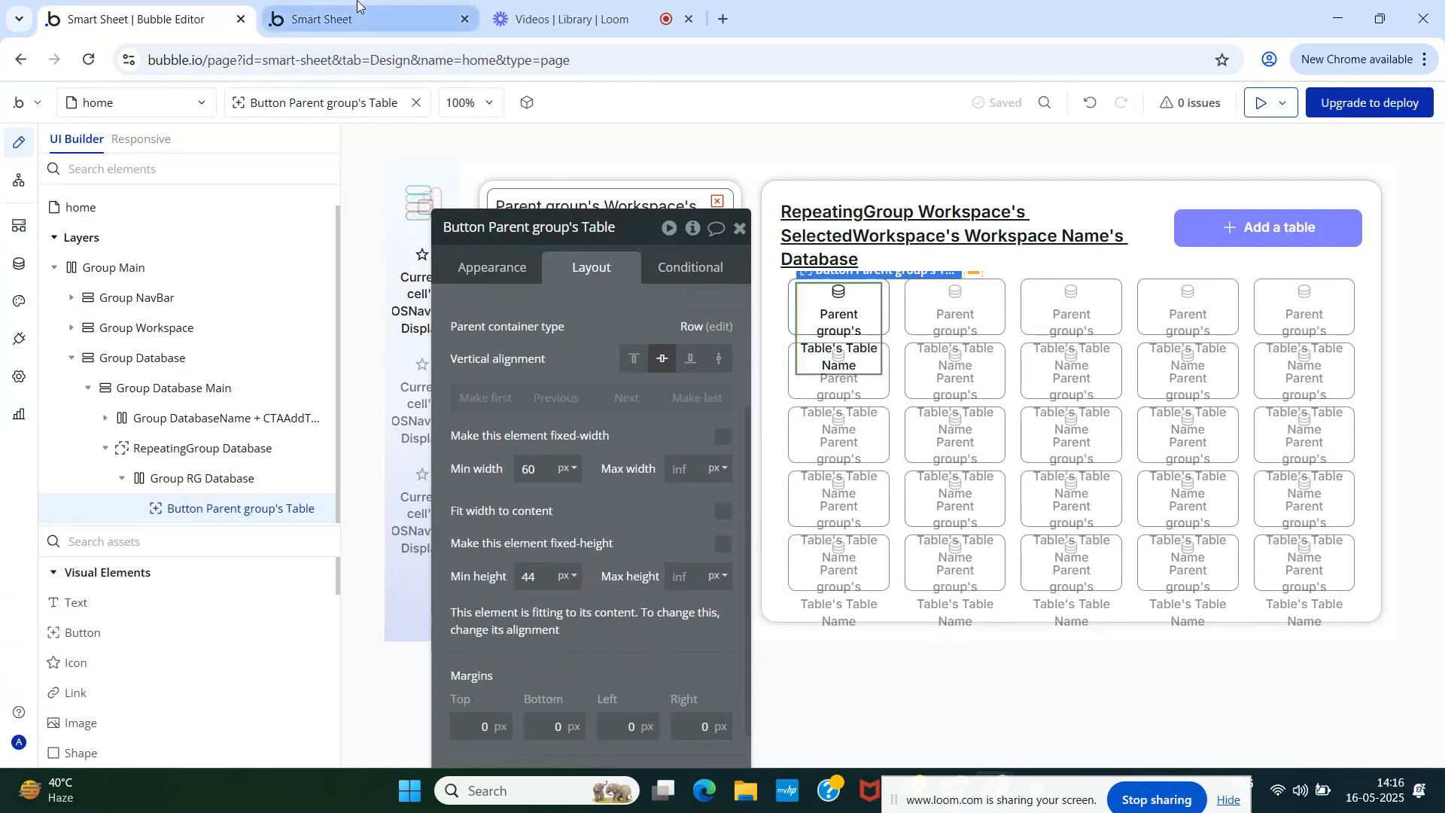
{"action": "left_click", "coordinate": [331, 19]}
{"action": "left_click", "coordinate": [334, 105]}
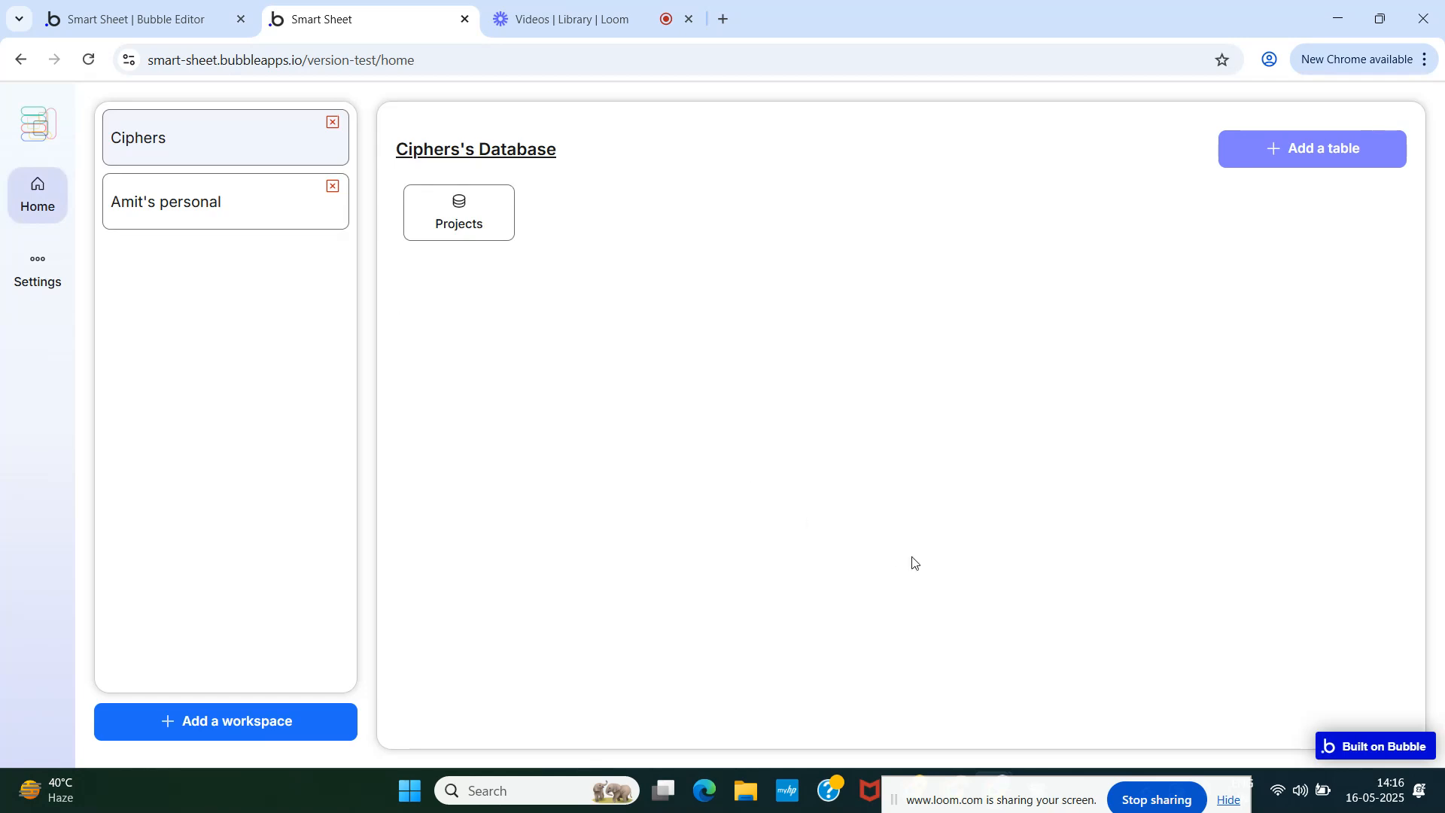
- Turn on gap spacing for Group Database Main with a 30 px row gap
{"action": "left_click", "coordinate": [120, 19]}
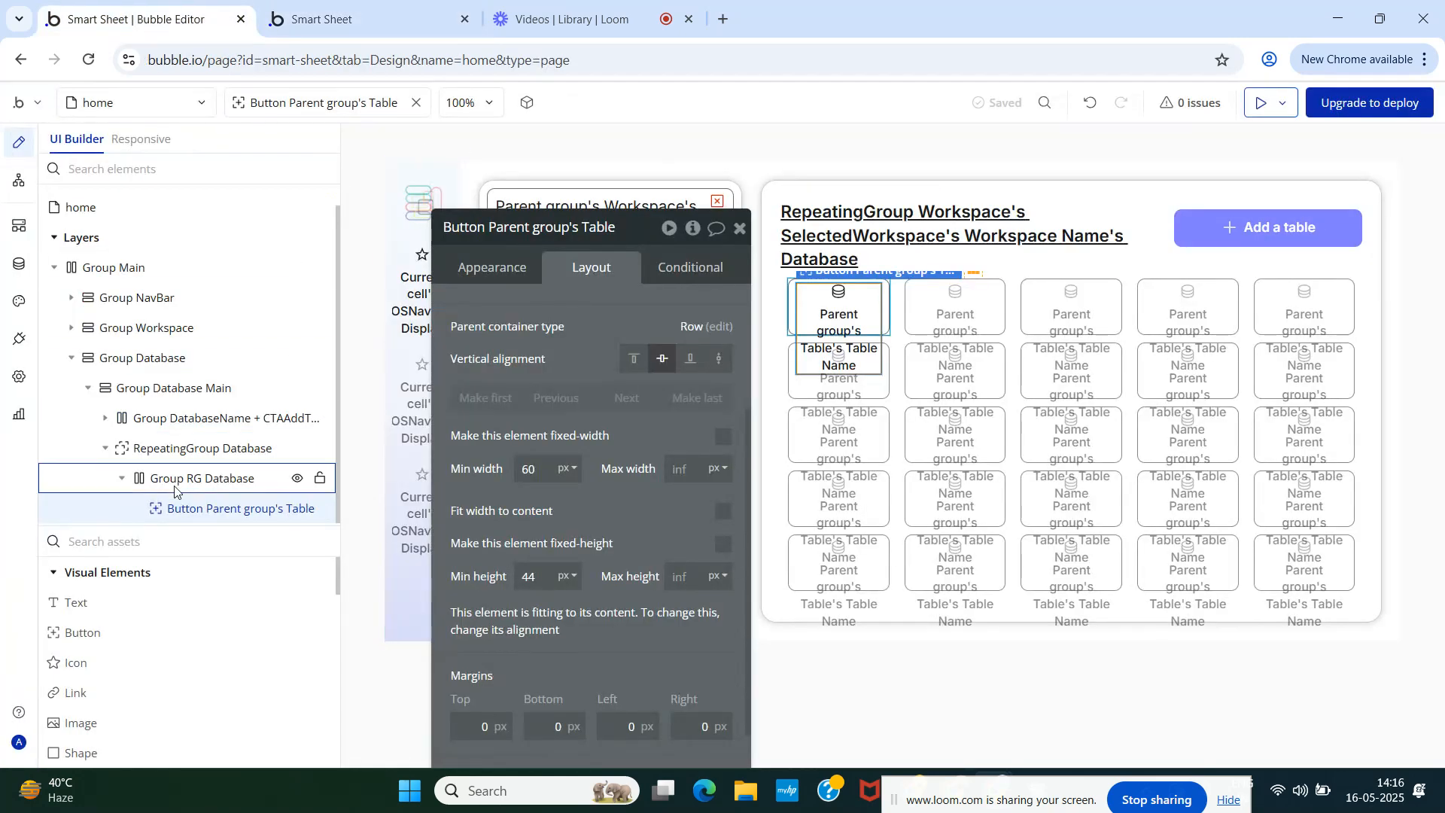
{"action": "left_click", "coordinate": [172, 389]}
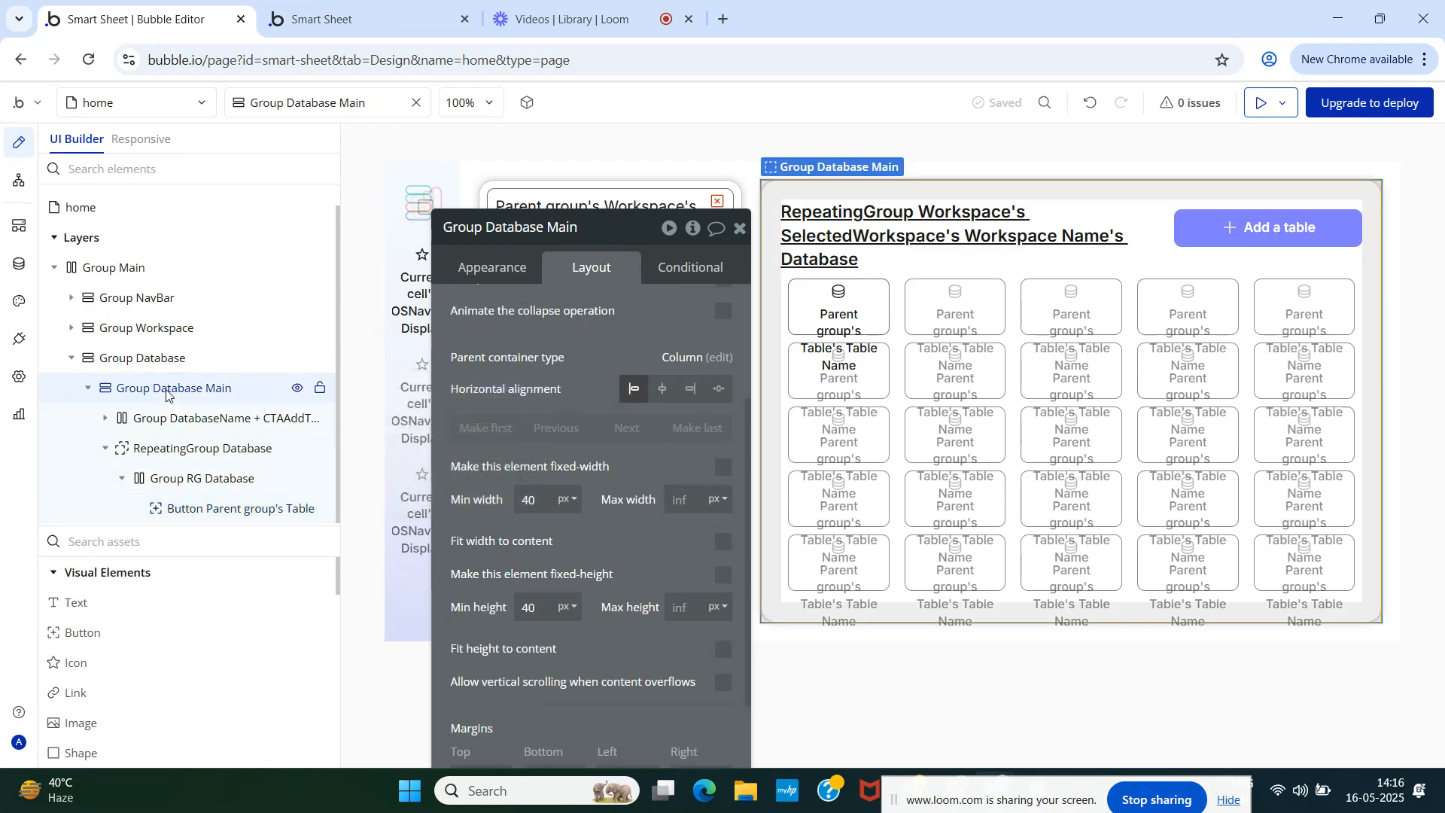
{"action": "scroll", "coordinate": [707, 419], "scroll_direction": "up", "scroll_amount": 3}
{"action": "left_click", "coordinate": [722, 388]}
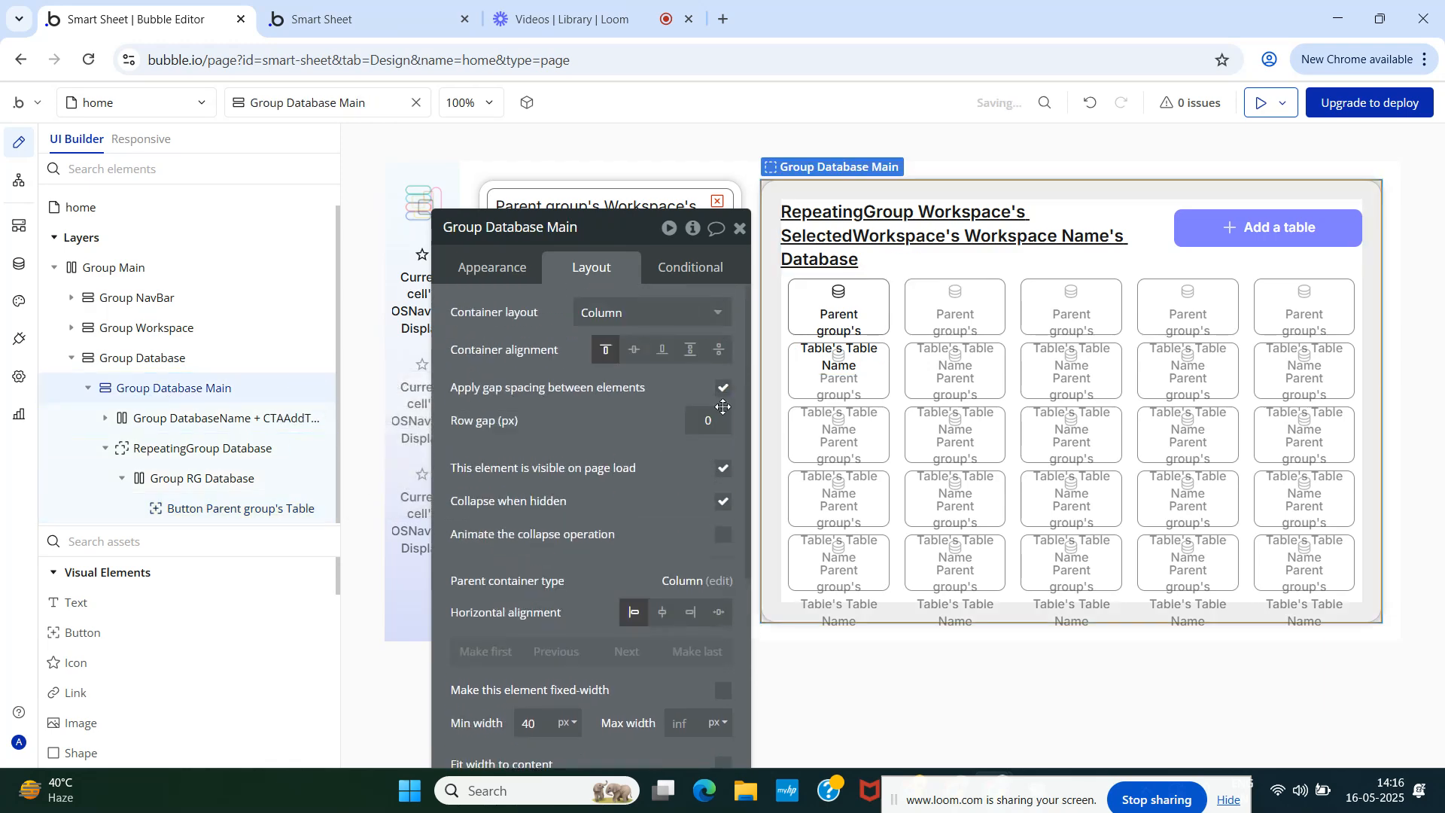
{"action": "left_click", "coordinate": [715, 423]}
{"action": "type", "text": "30"}
{"action": "left_click", "coordinate": [374, 9]}
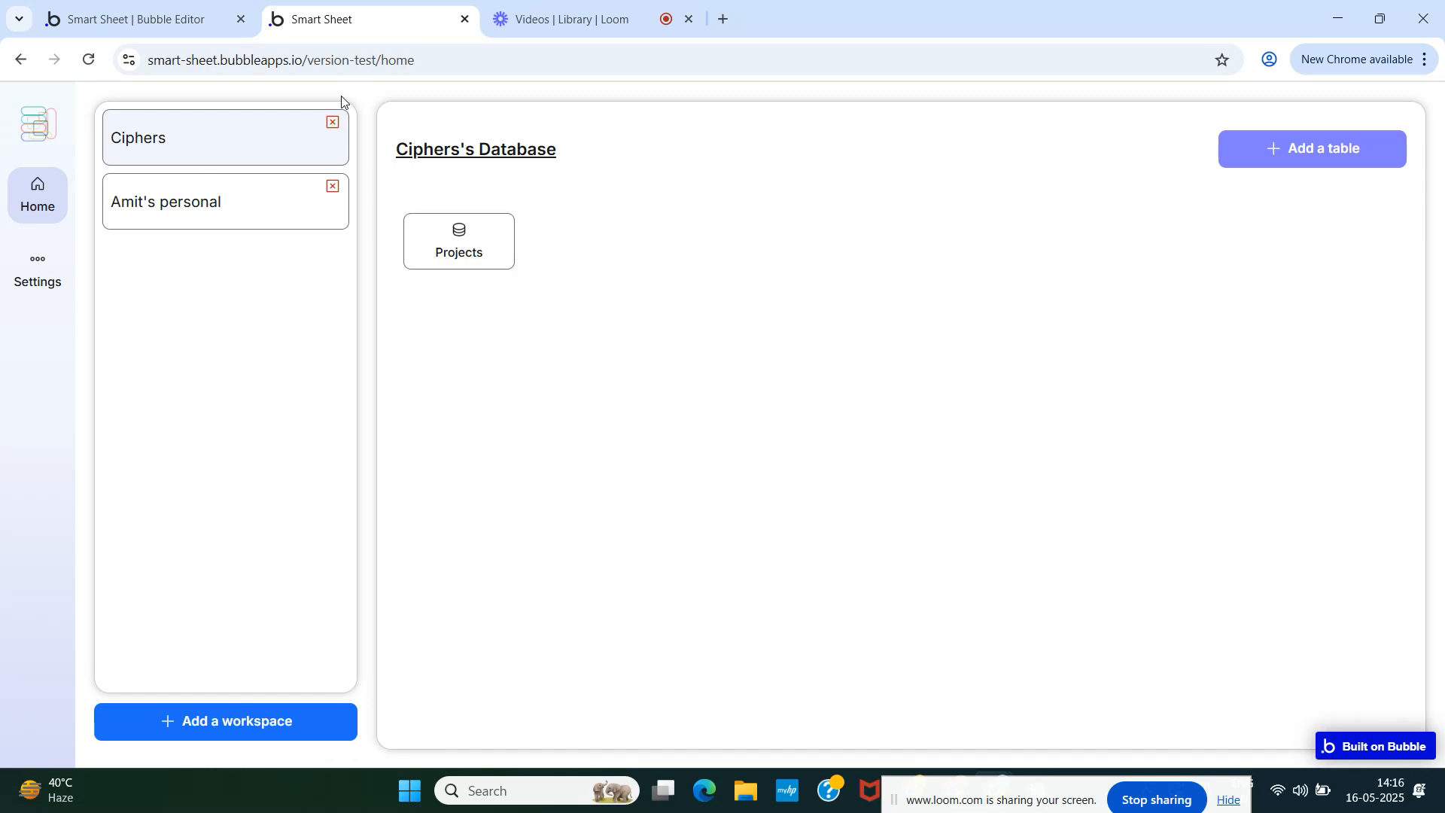
- Confirm the 30 row gap value and refresh the Smart Sheet preview
{"action": "left_click", "coordinate": [167, 24]}
{"action": "double_click", "coordinate": [706, 423]}
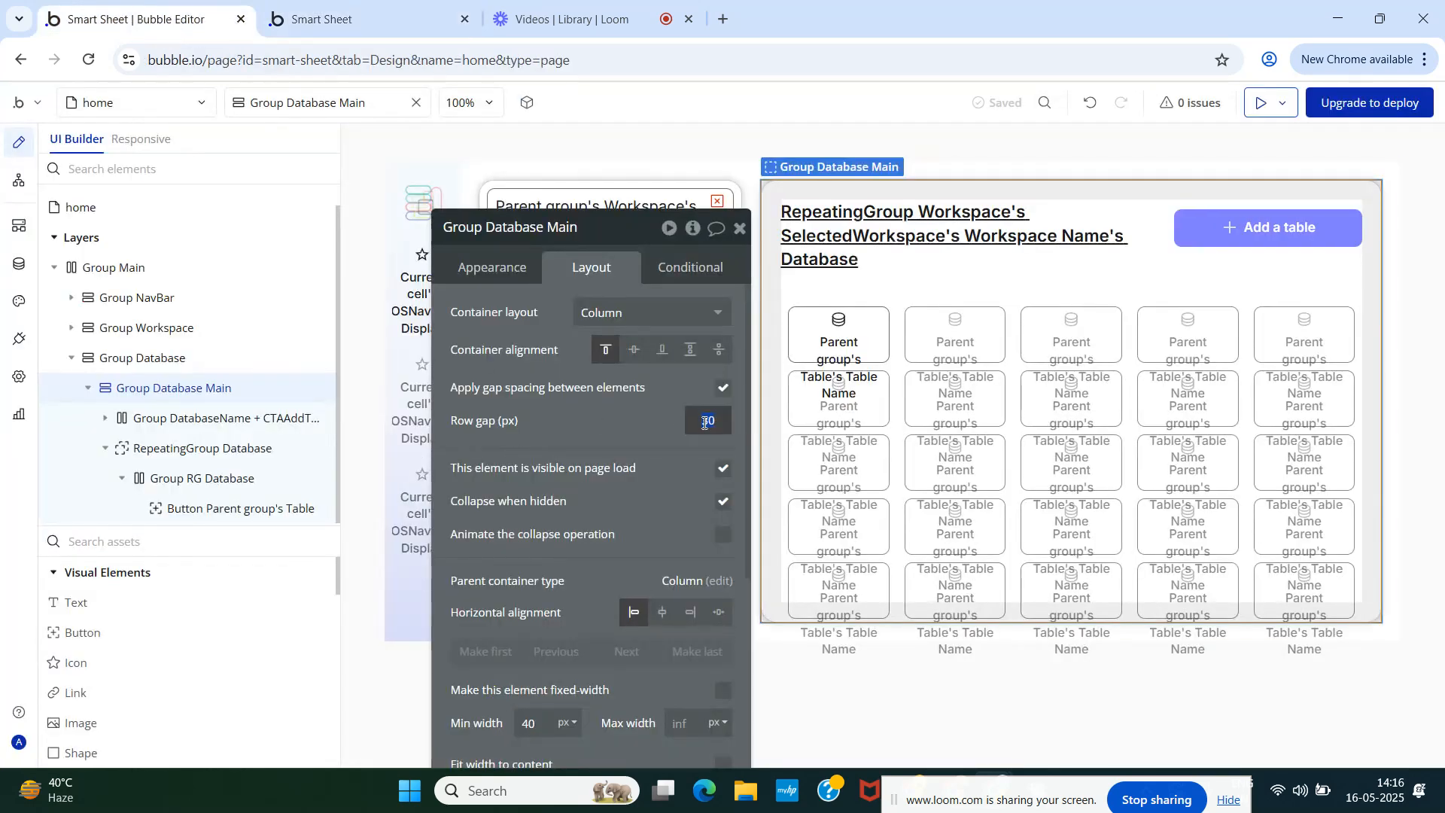
{"action": "left_click", "coordinate": [354, 19]}
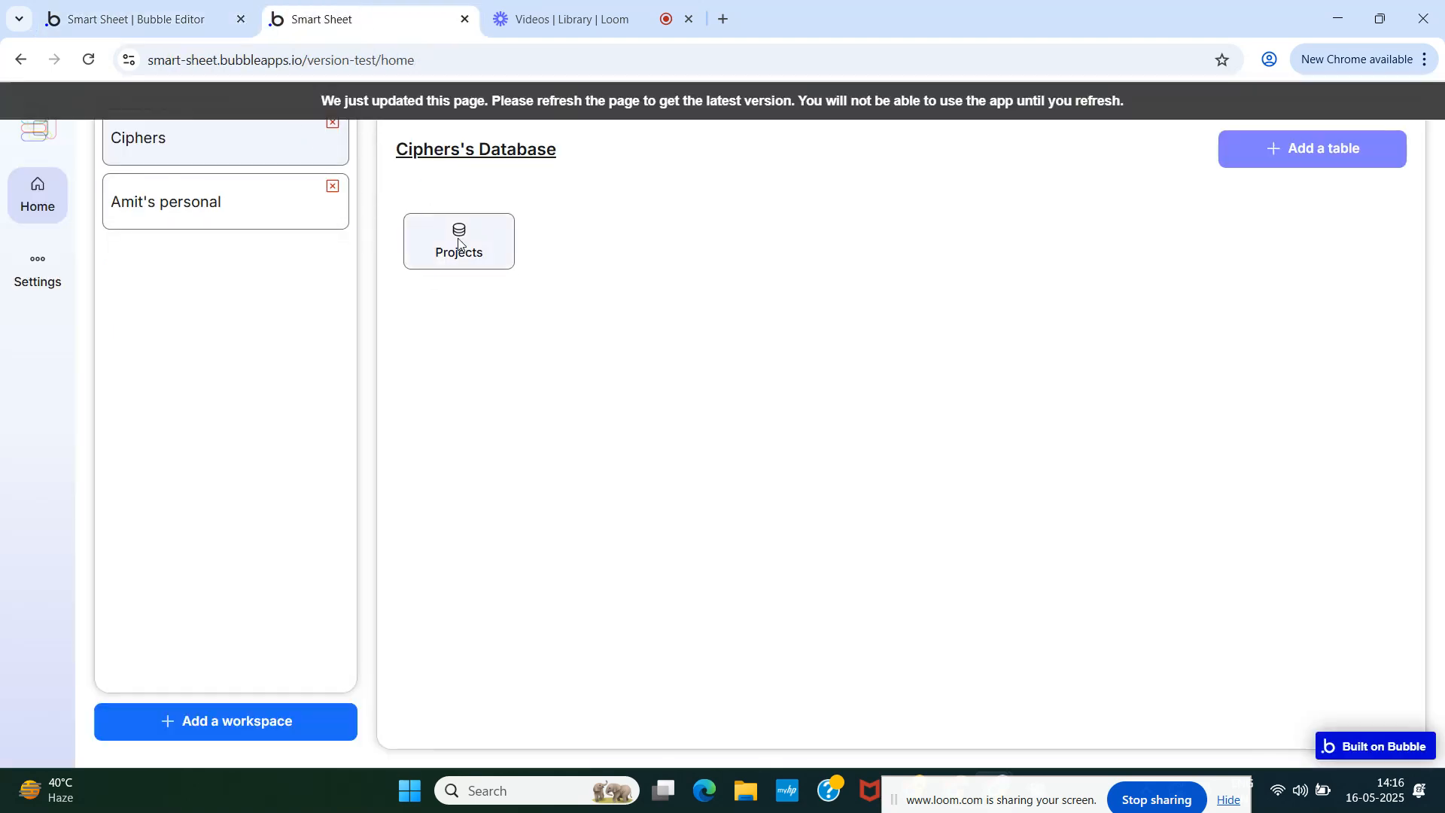
{"action": "left_click", "coordinate": [391, 96]}
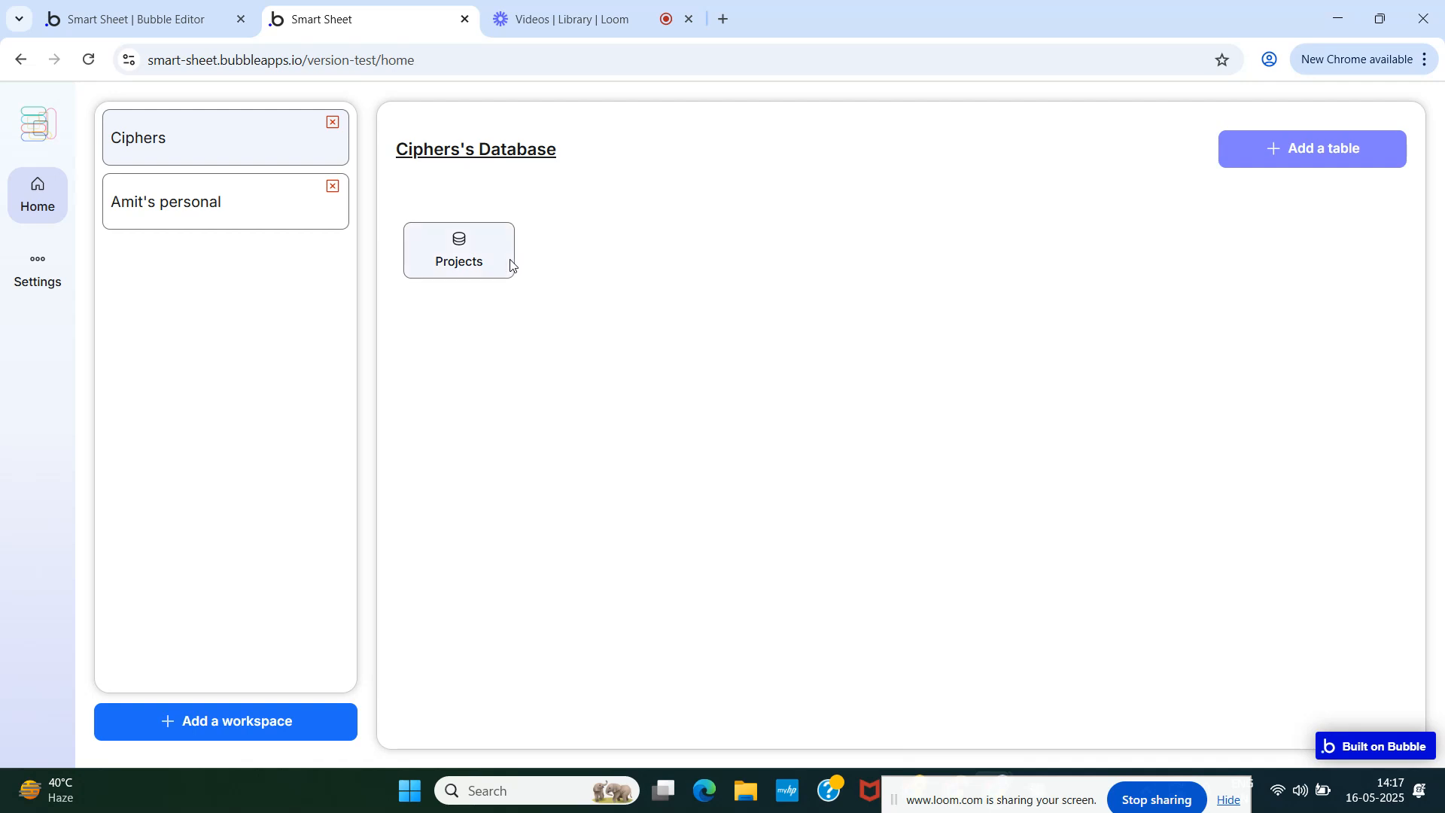
- Create a 'Tasks' table in Ciphers, then open the personal workspace
{"action": "left_click", "coordinate": [1342, 151]}
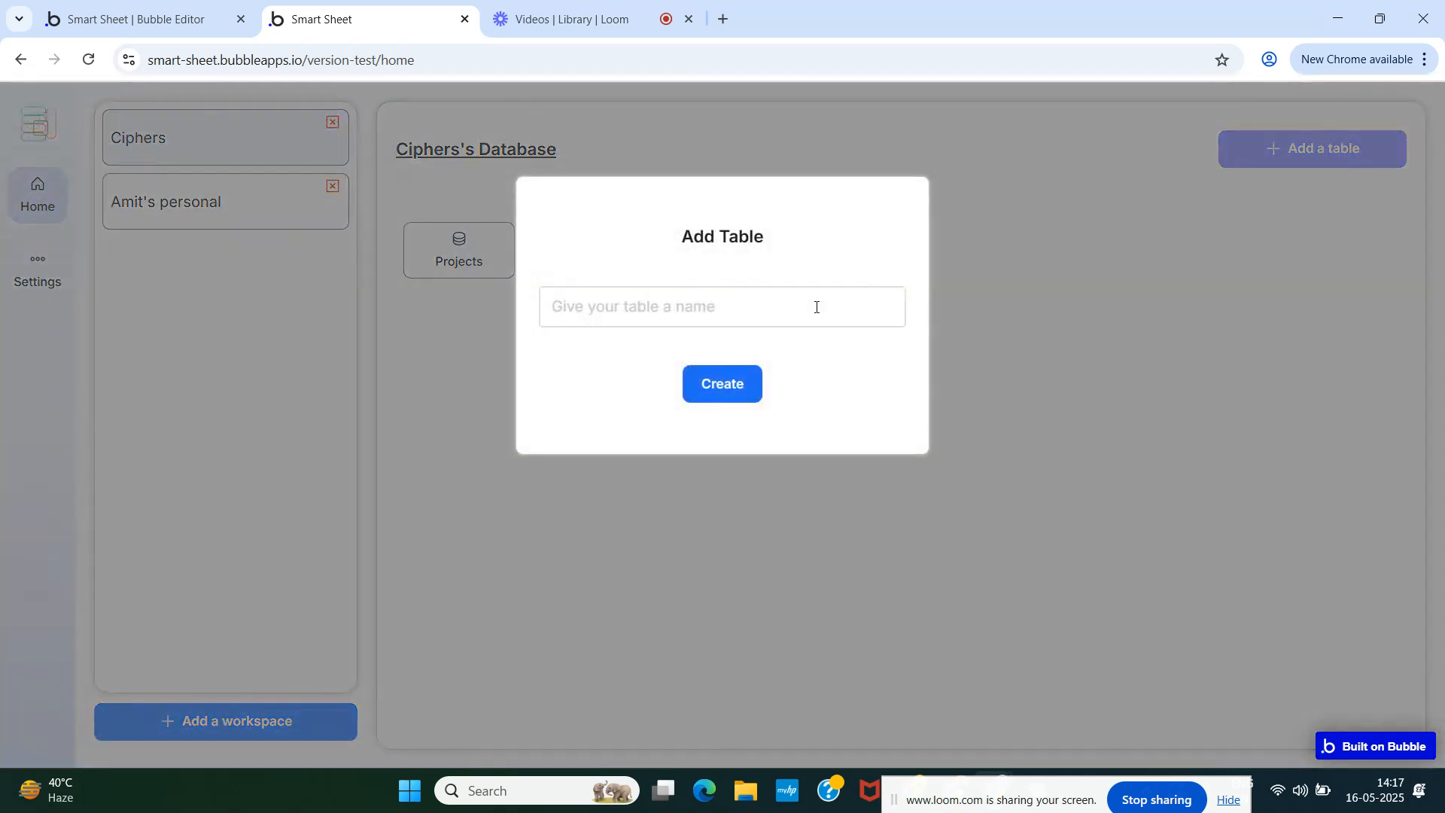
{"action": "left_click", "coordinate": [667, 310]}
{"action": "type", "text": "Tasks"}
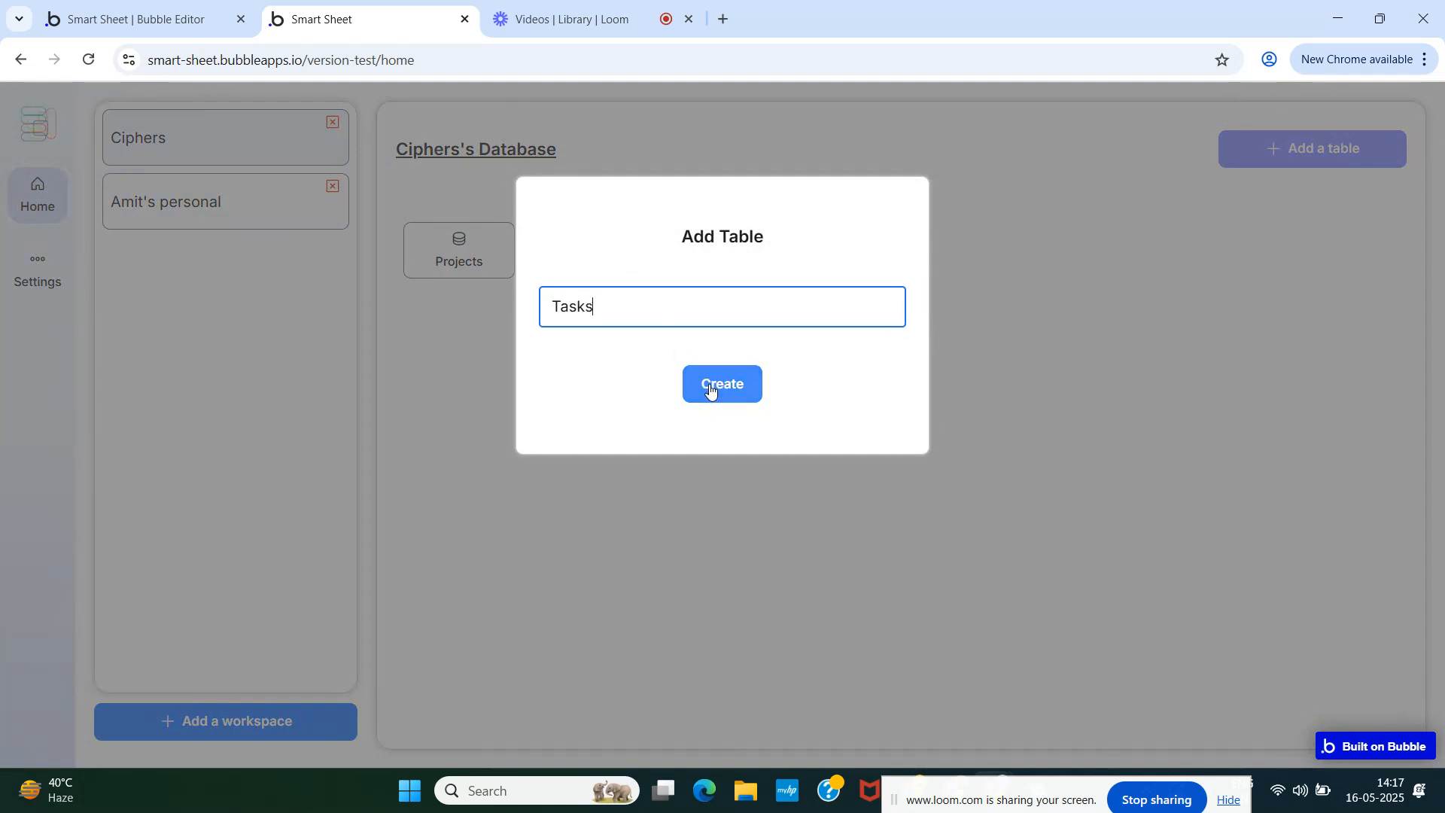
{"action": "left_click", "coordinate": [710, 389]}
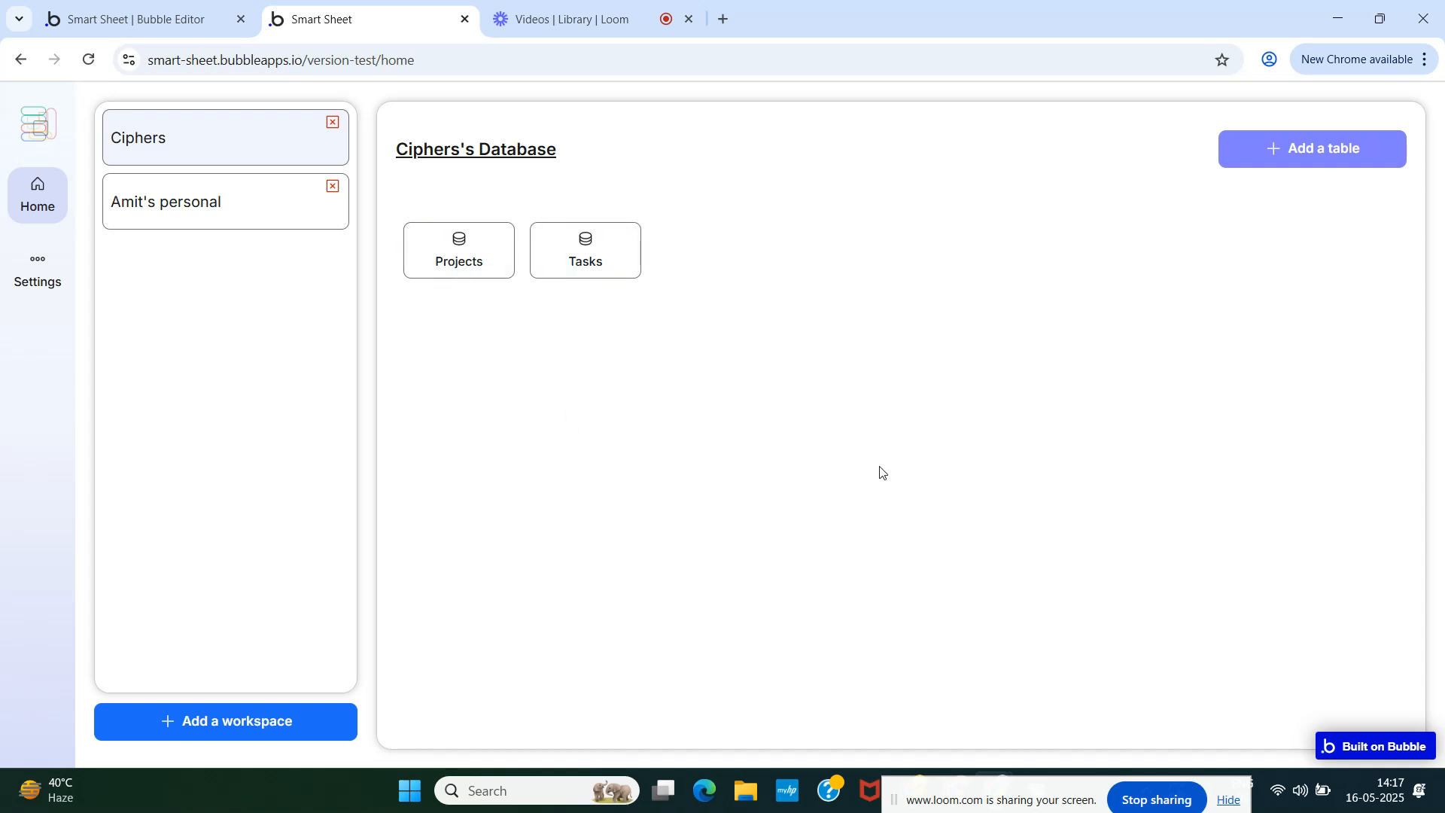
{"action": "left_click", "coordinate": [194, 195]}
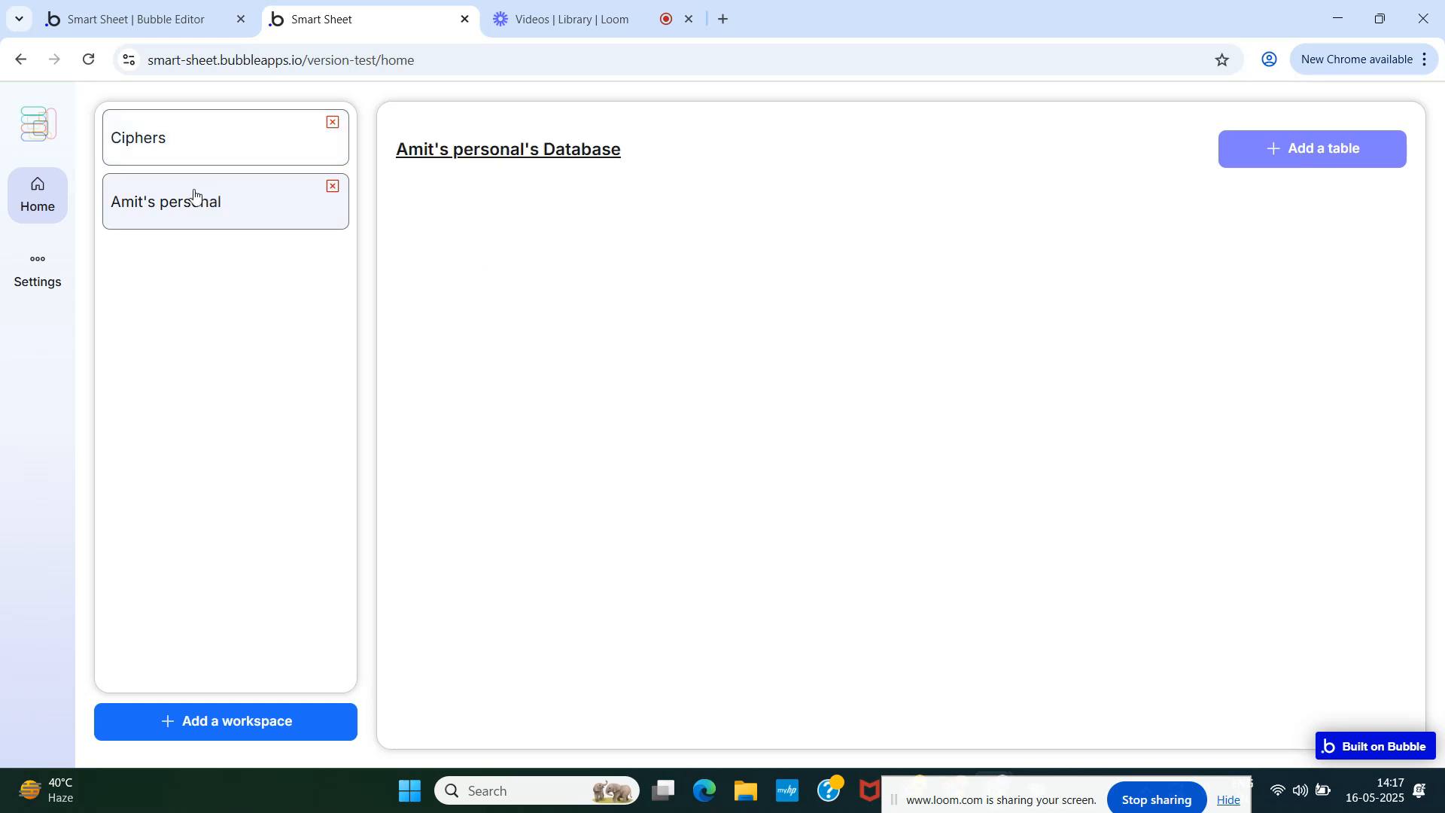
- Create a 'Grocery' table in the personal workspace
{"action": "left_click", "coordinate": [229, 148]}
{"action": "left_click", "coordinate": [221, 200]}
{"action": "left_click", "coordinate": [1316, 149]}
{"action": "left_click", "coordinate": [692, 302]}
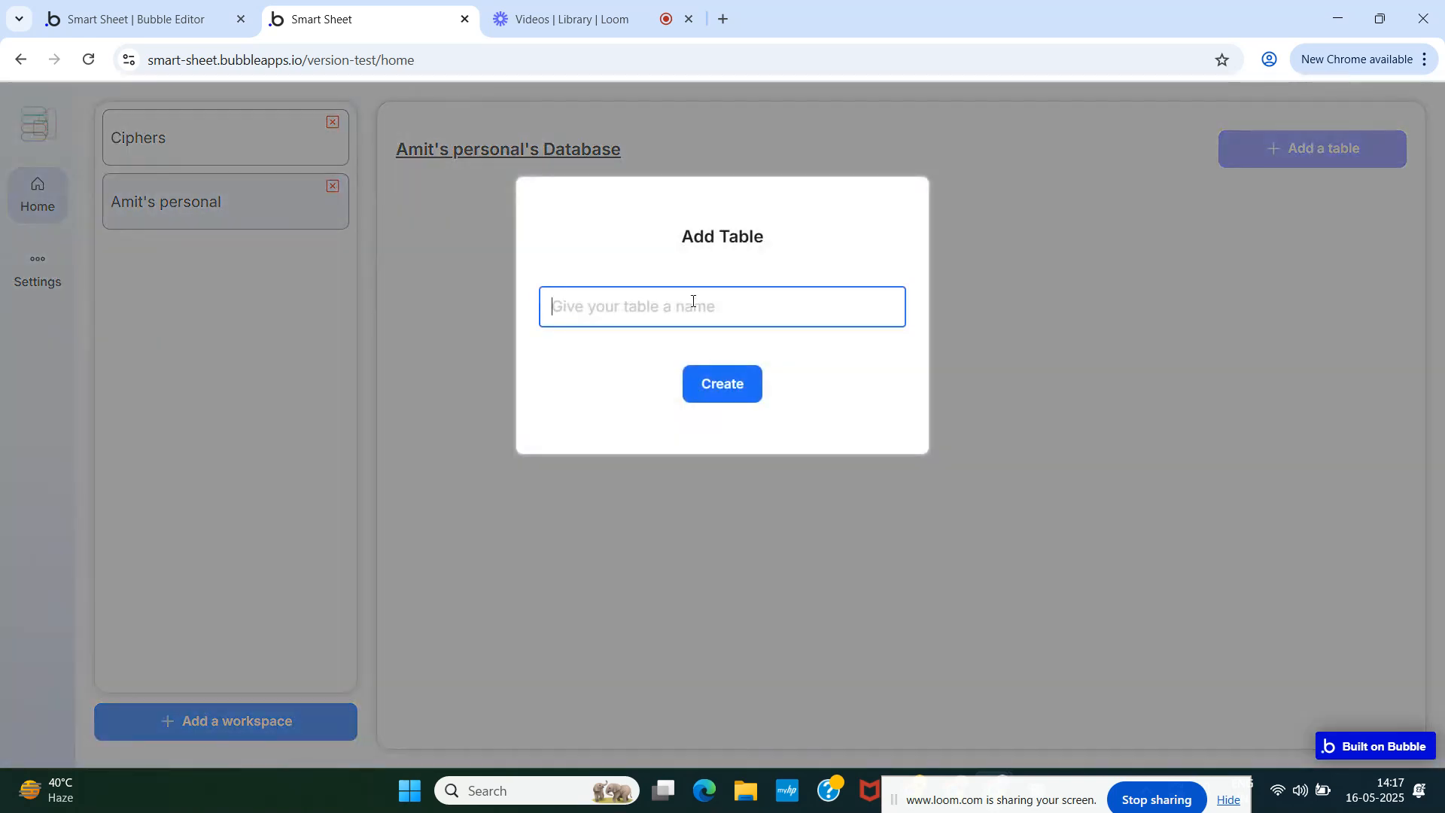
{"action": "type", "text": "Gr"}
{"action": "type", "text": "o"}
{"action": "key", "text": "BackSpace"}
{"action": "type", "text": "rocery"}
{"action": "left_click", "coordinate": [744, 392]}
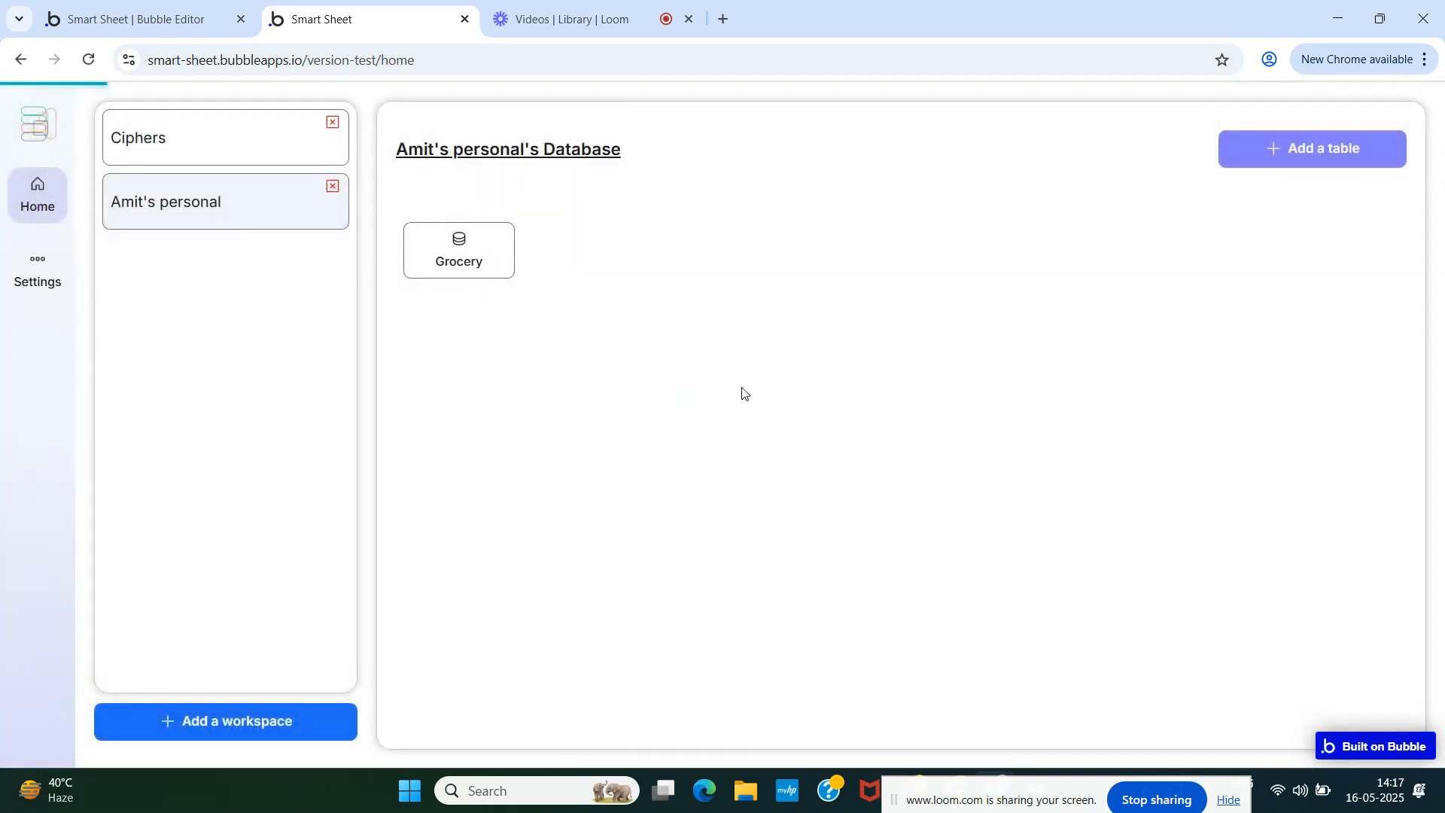
- Add 'Expenses' and 'Inventory' tables to the personal workspace
{"action": "left_click", "coordinate": [1302, 159]}
{"action": "left_click", "coordinate": [788, 318]}
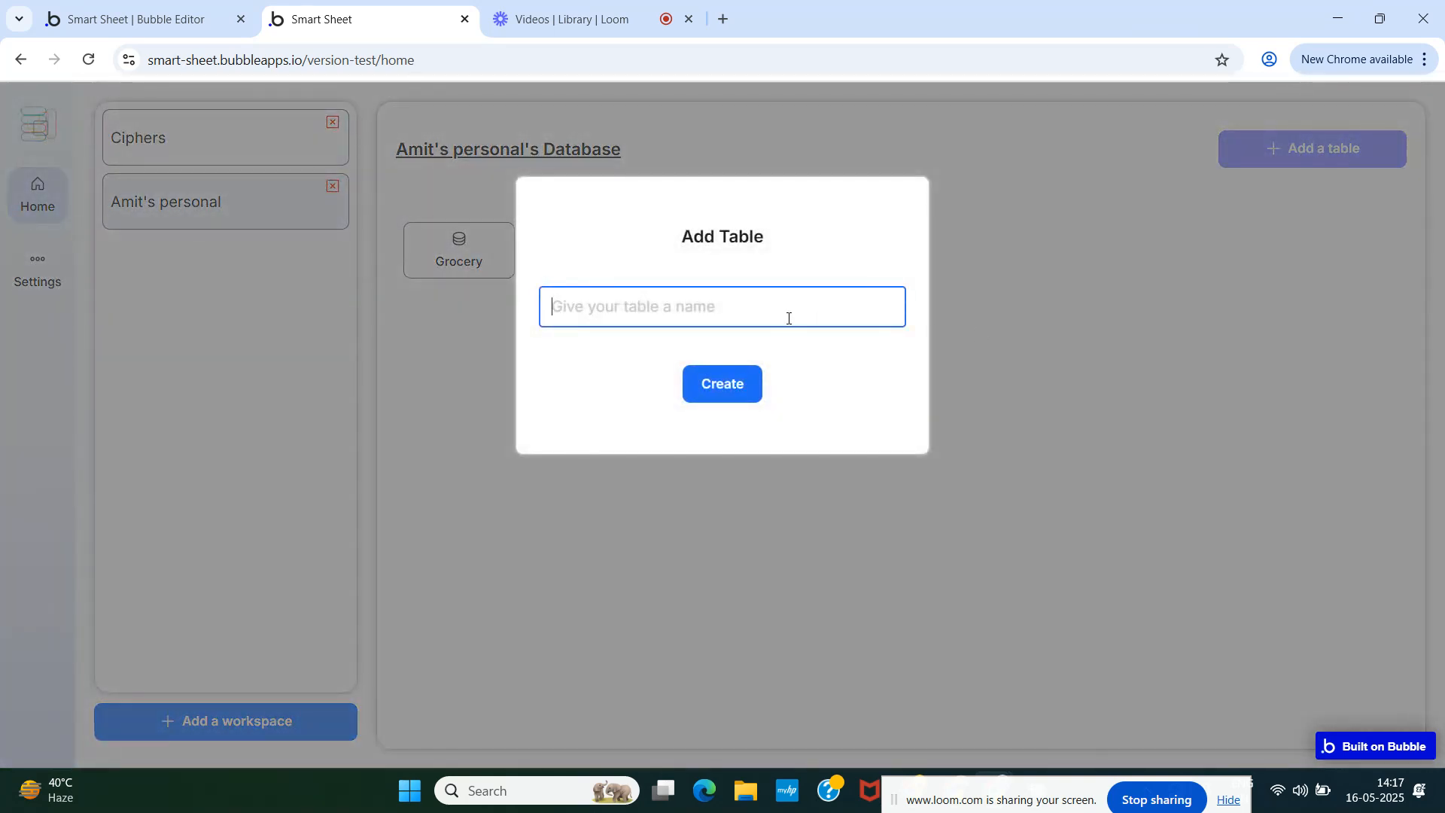
{"action": "type", "text": "Expense"}
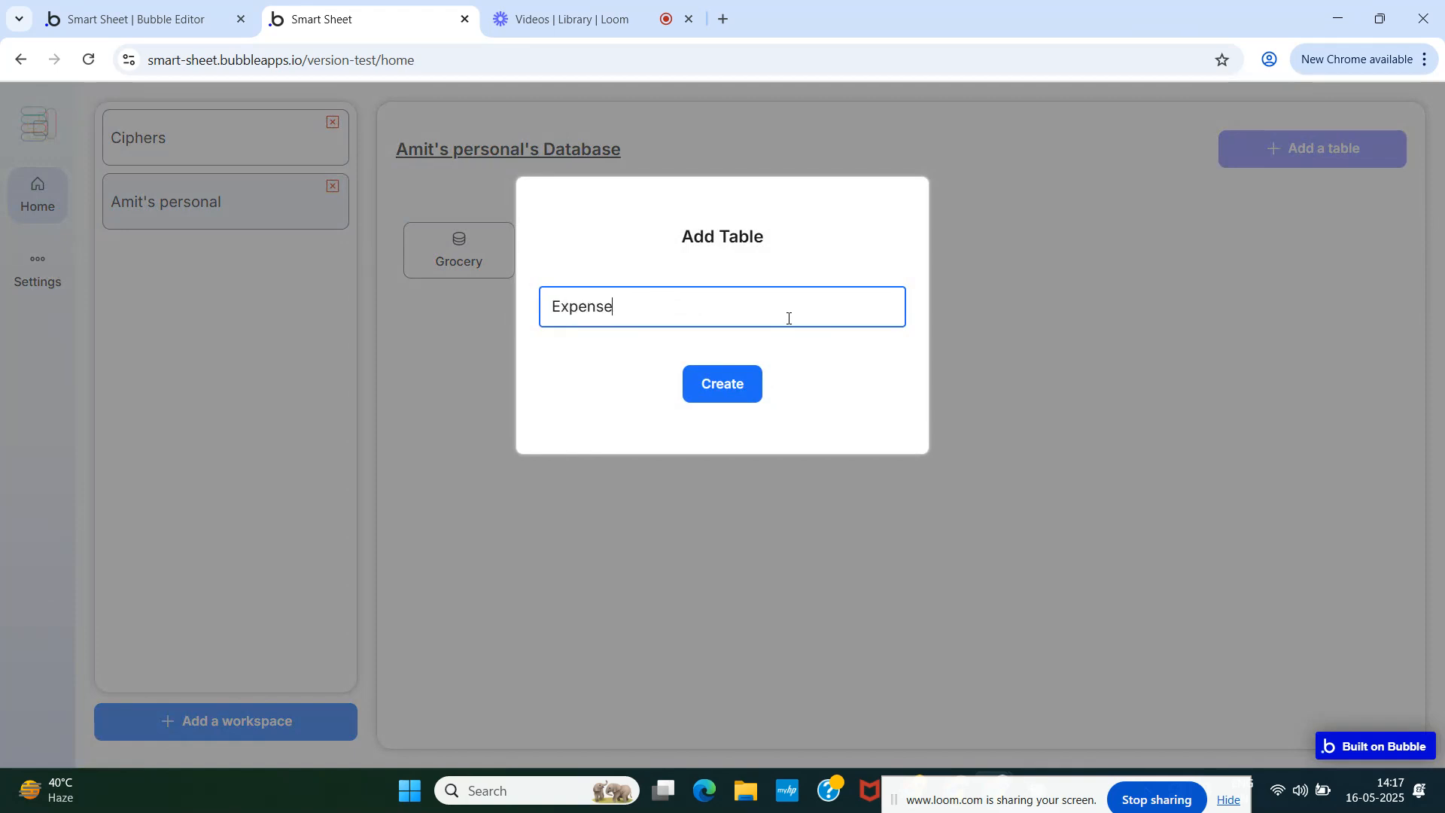
{"action": "type", "text": "s"}
{"action": "left_click", "coordinate": [710, 388]}
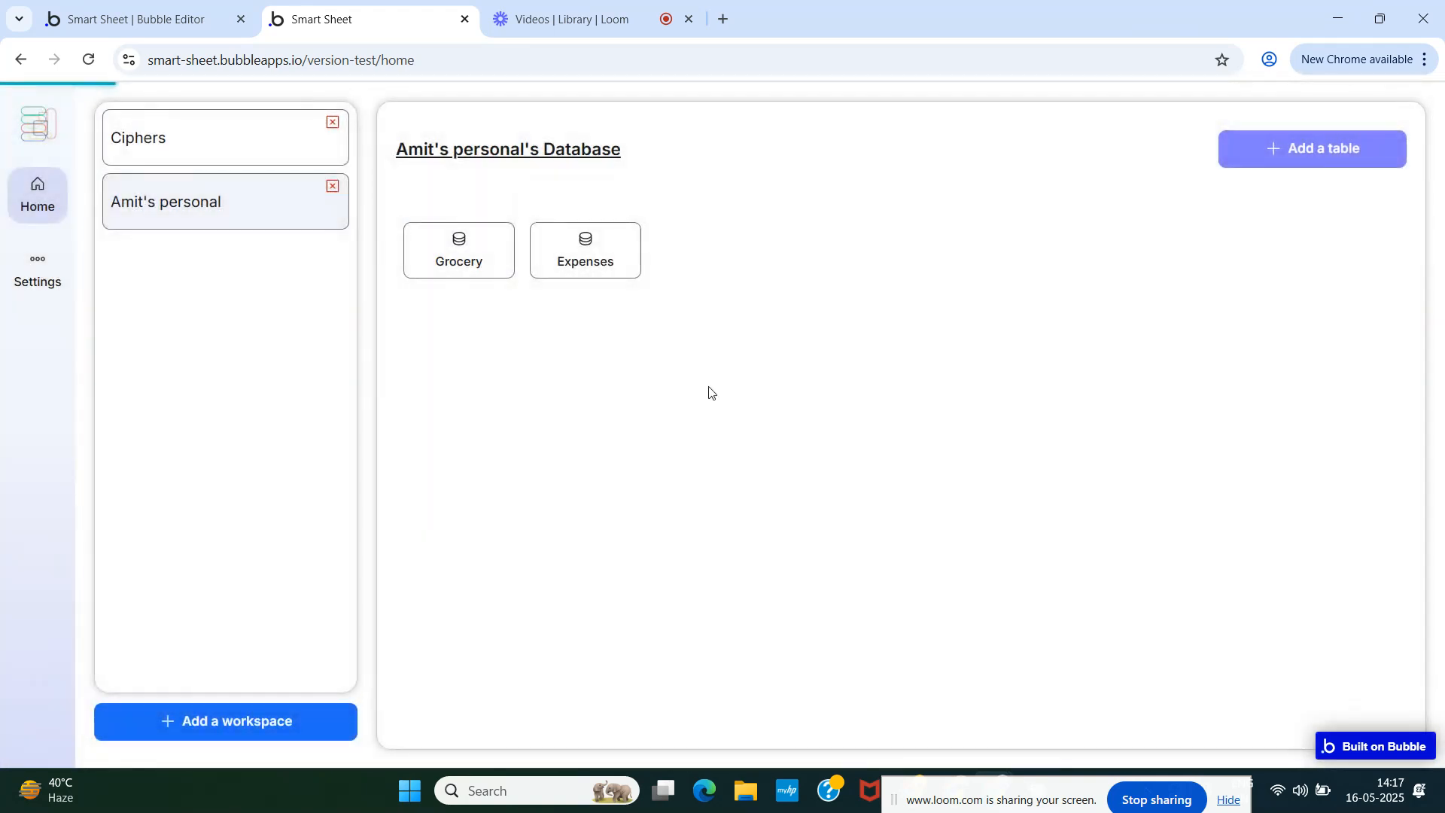
{"action": "left_click", "coordinate": [1314, 154]}
{"action": "left_click", "coordinate": [729, 309]}
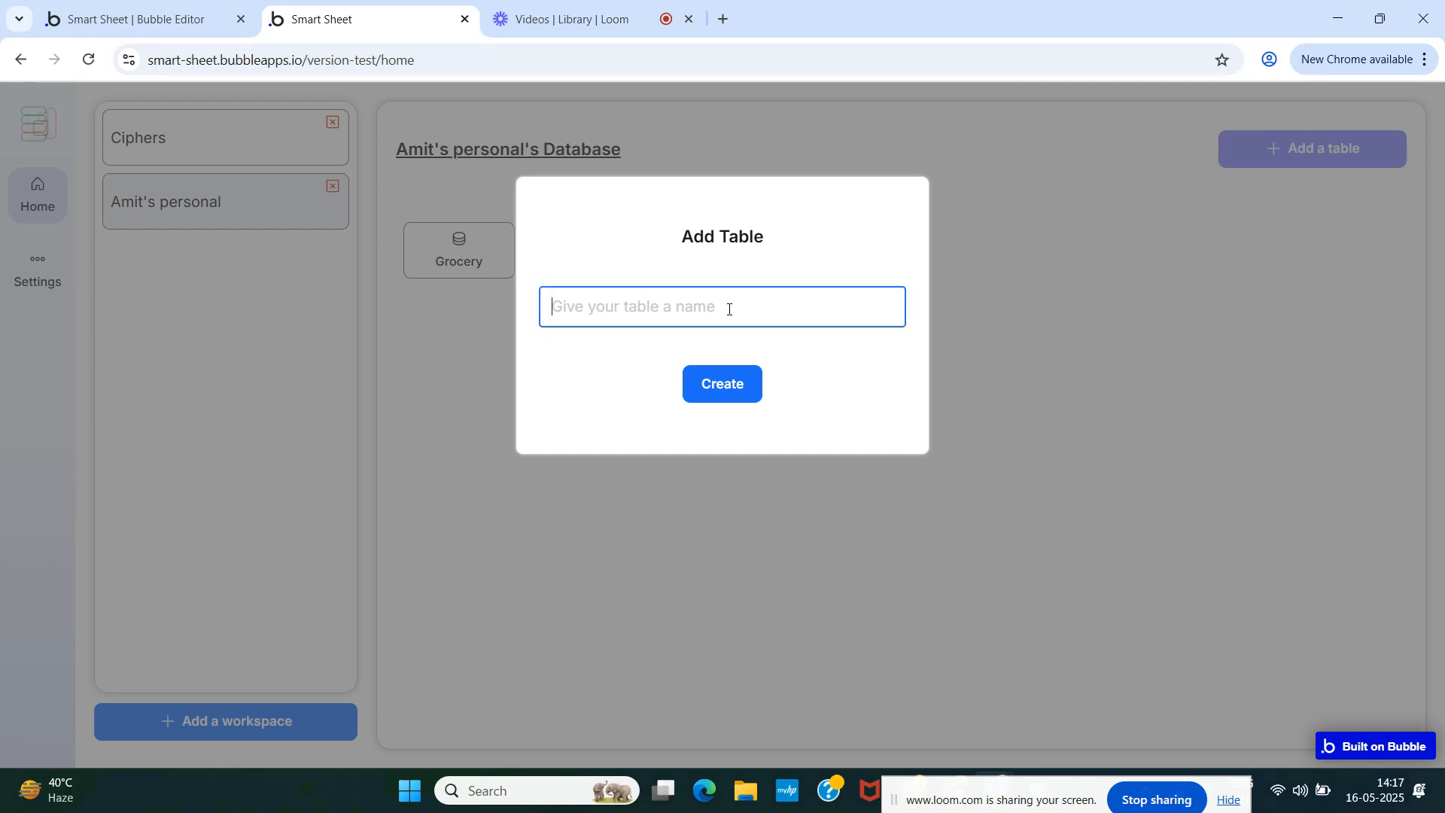
{"action": "type", "text": "iNVE"}
{"action": "key", "text": "BackSpace"}
{"action": "key", "text": "BackSpace"}
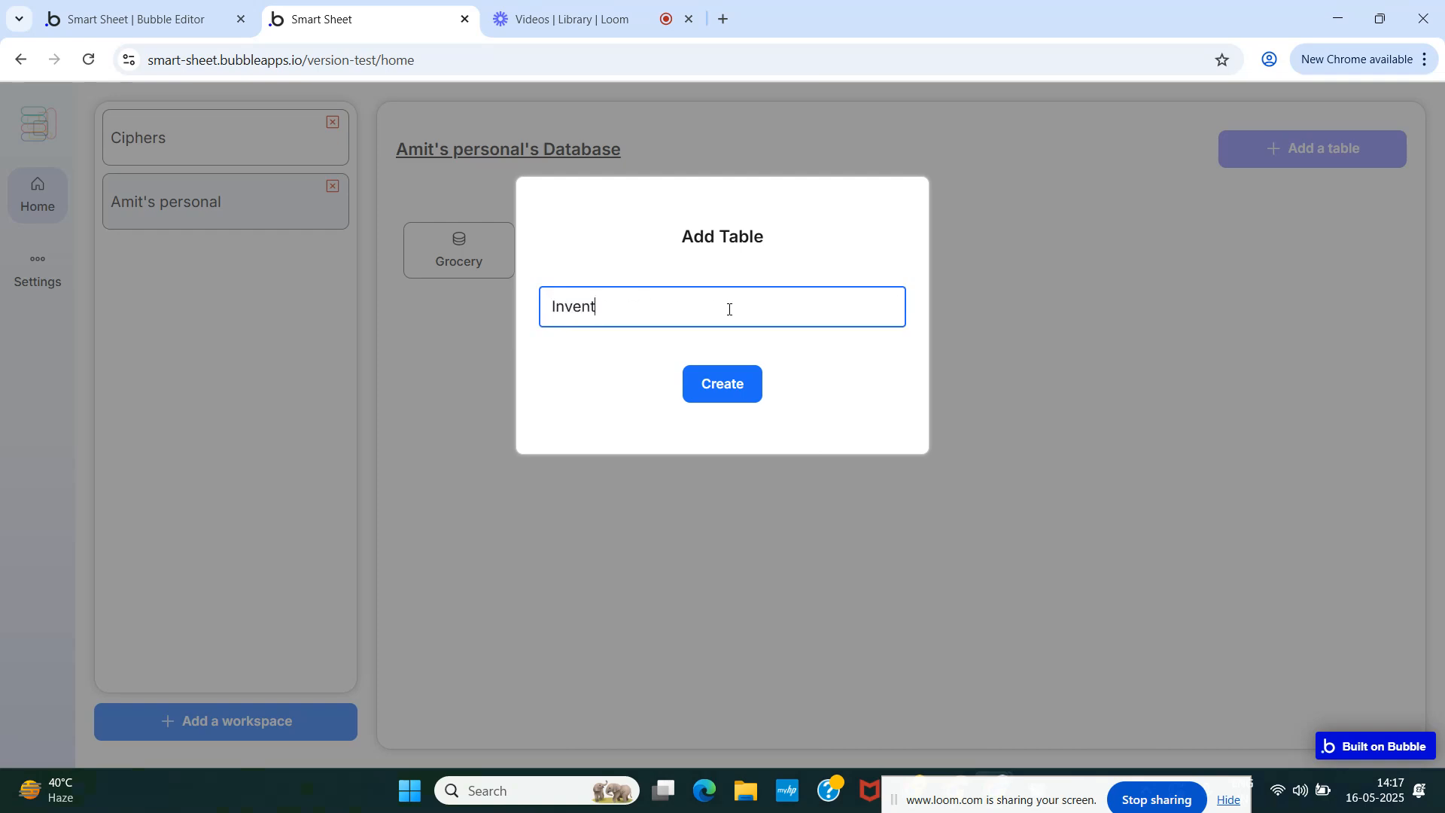
{"action": "left_click", "coordinate": [723, 386]}
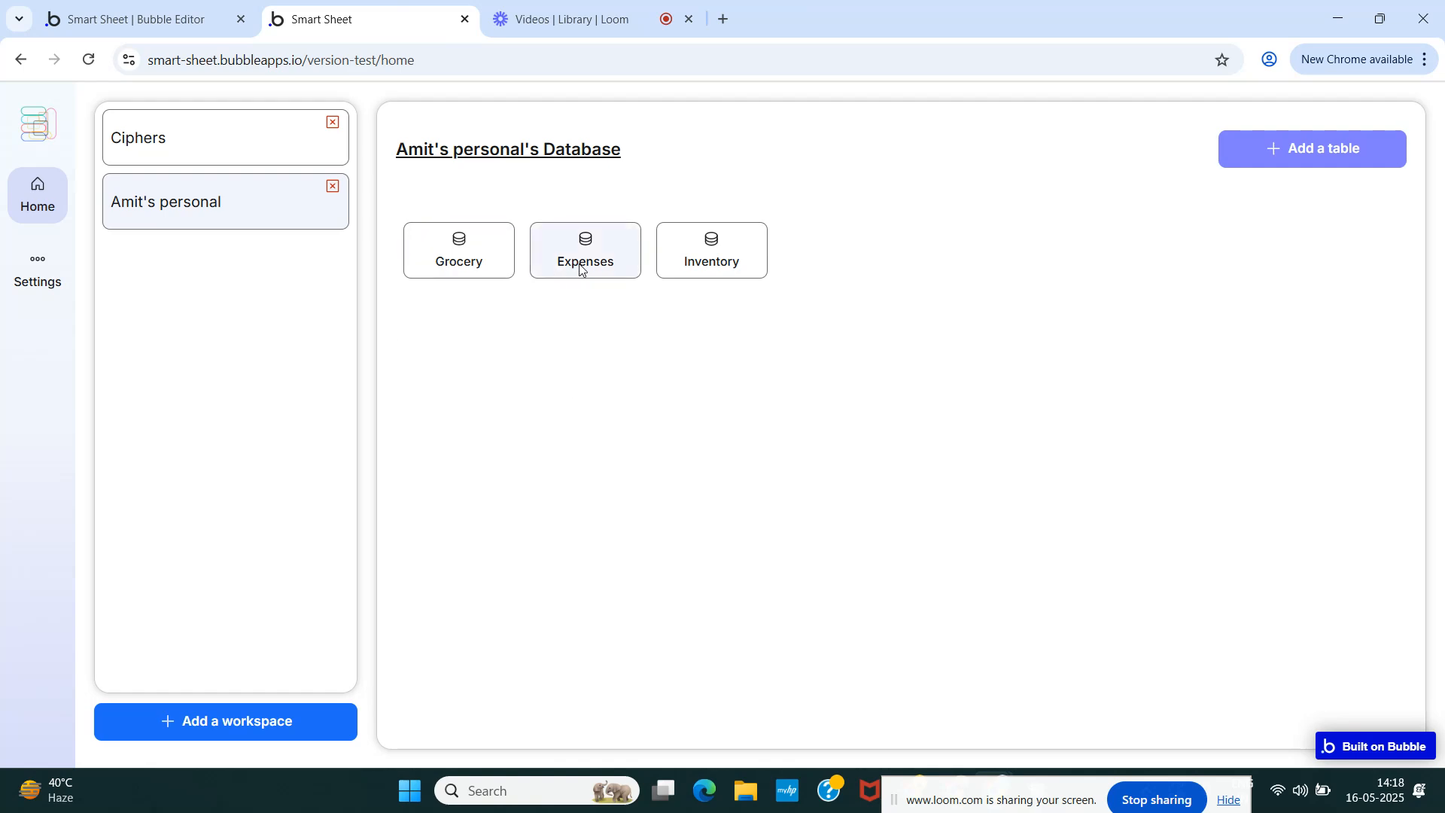
- Set Group RG Database's fixed height to 70 px
{"action": "left_click", "coordinate": [132, 19]}
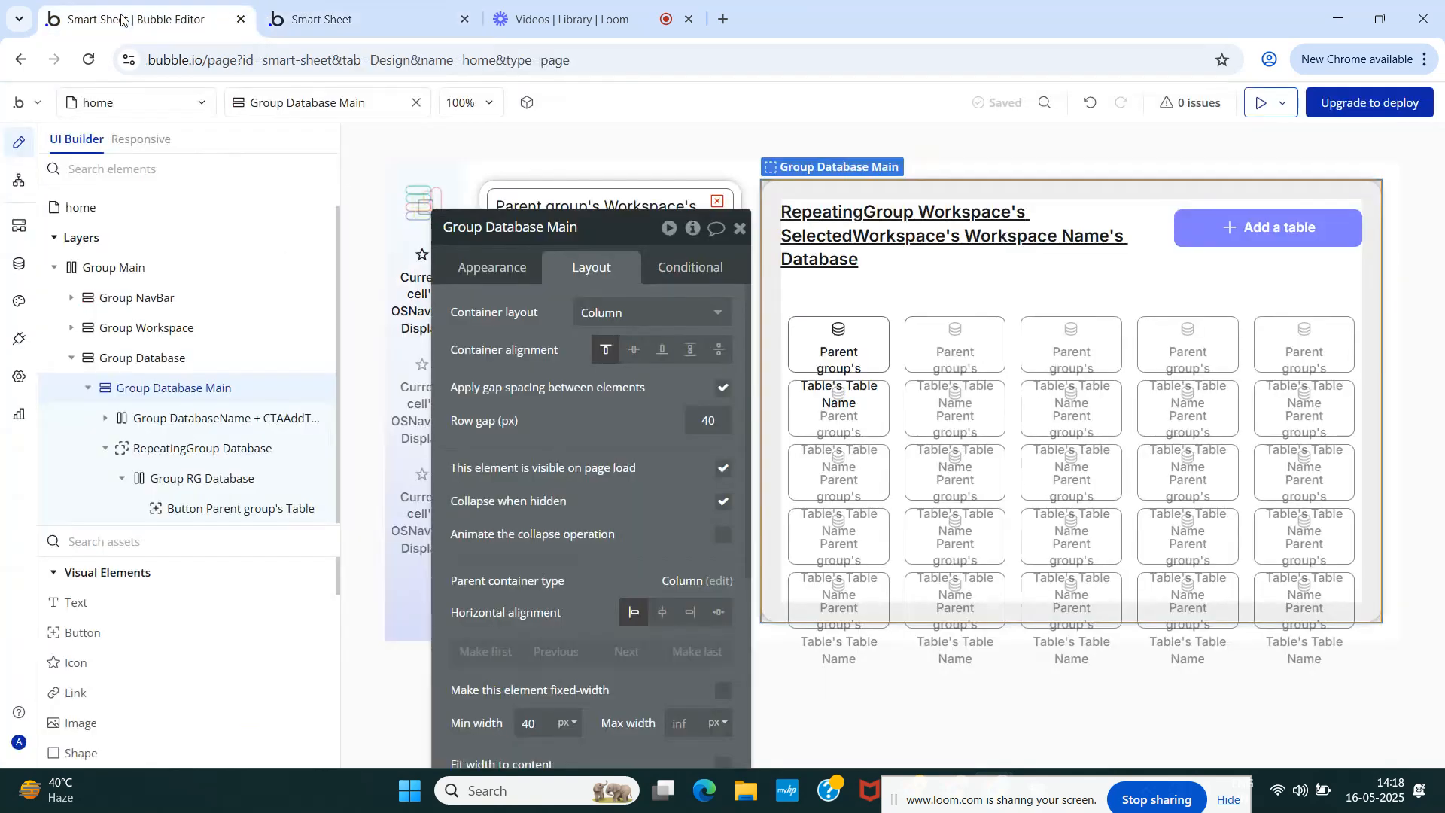
{"action": "left_click", "coordinate": [797, 345]}
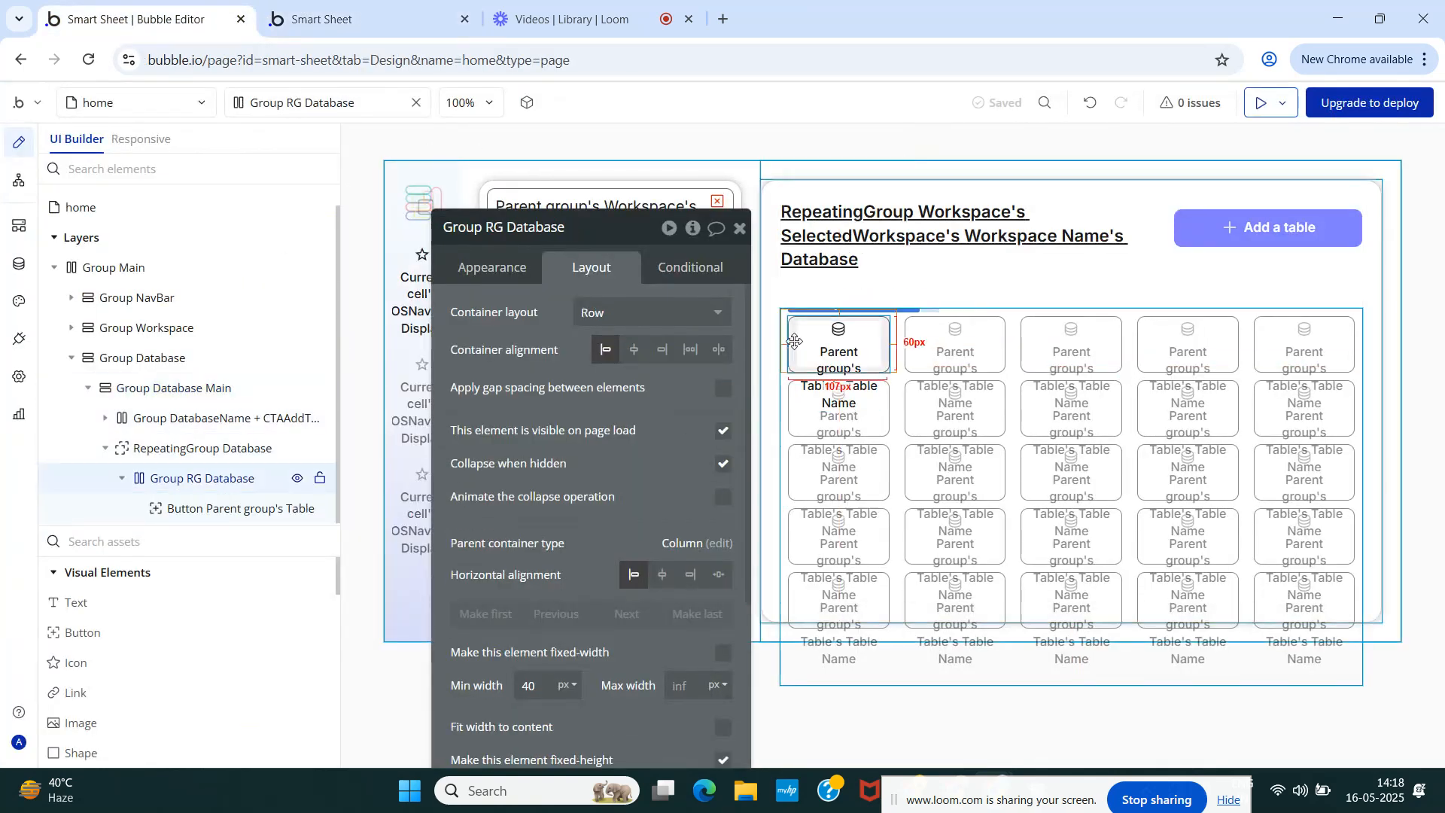
{"action": "scroll", "coordinate": [540, 444], "scroll_direction": "down", "scroll_amount": 3}
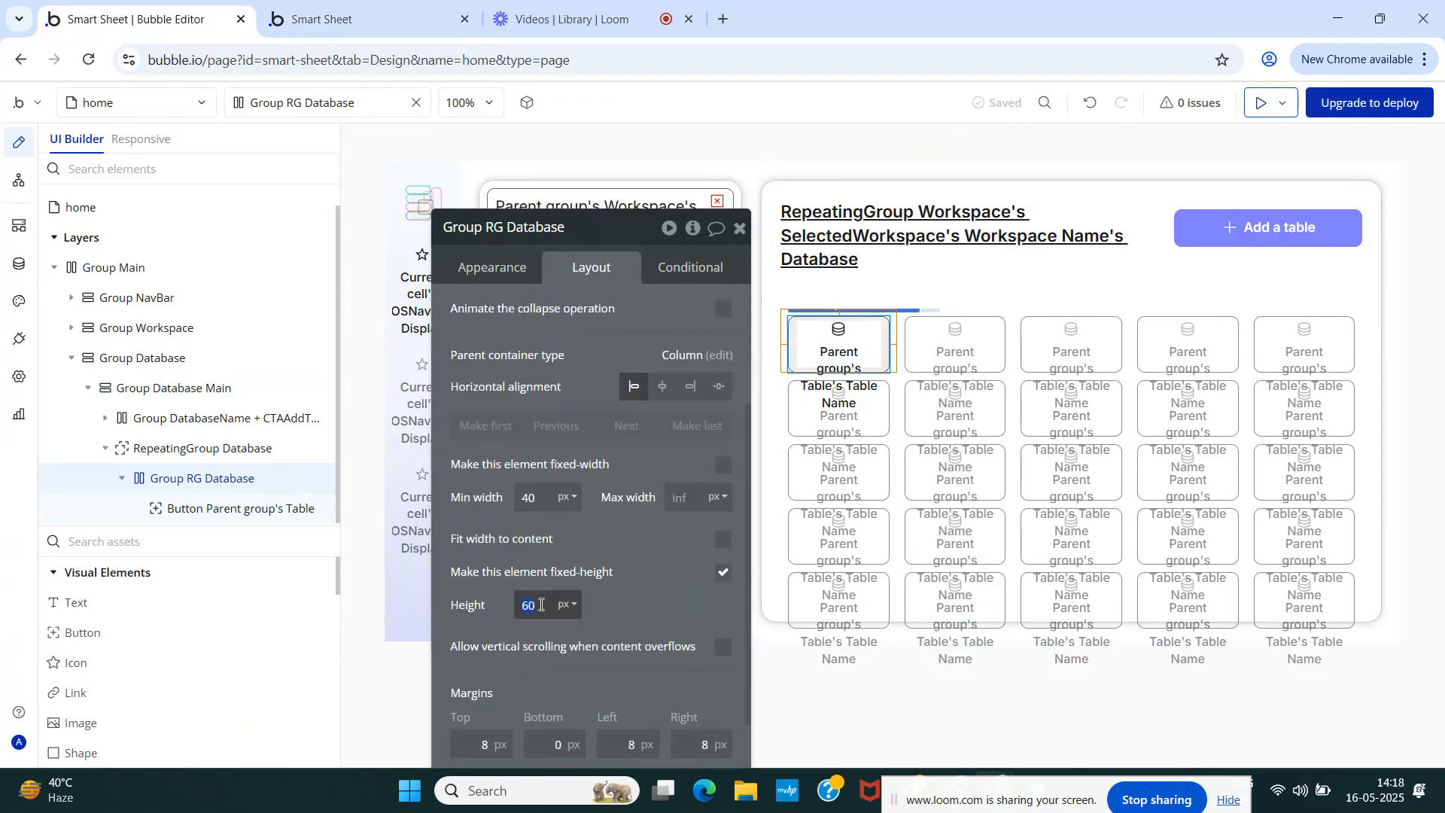
{"action": "type", "text": "70"}
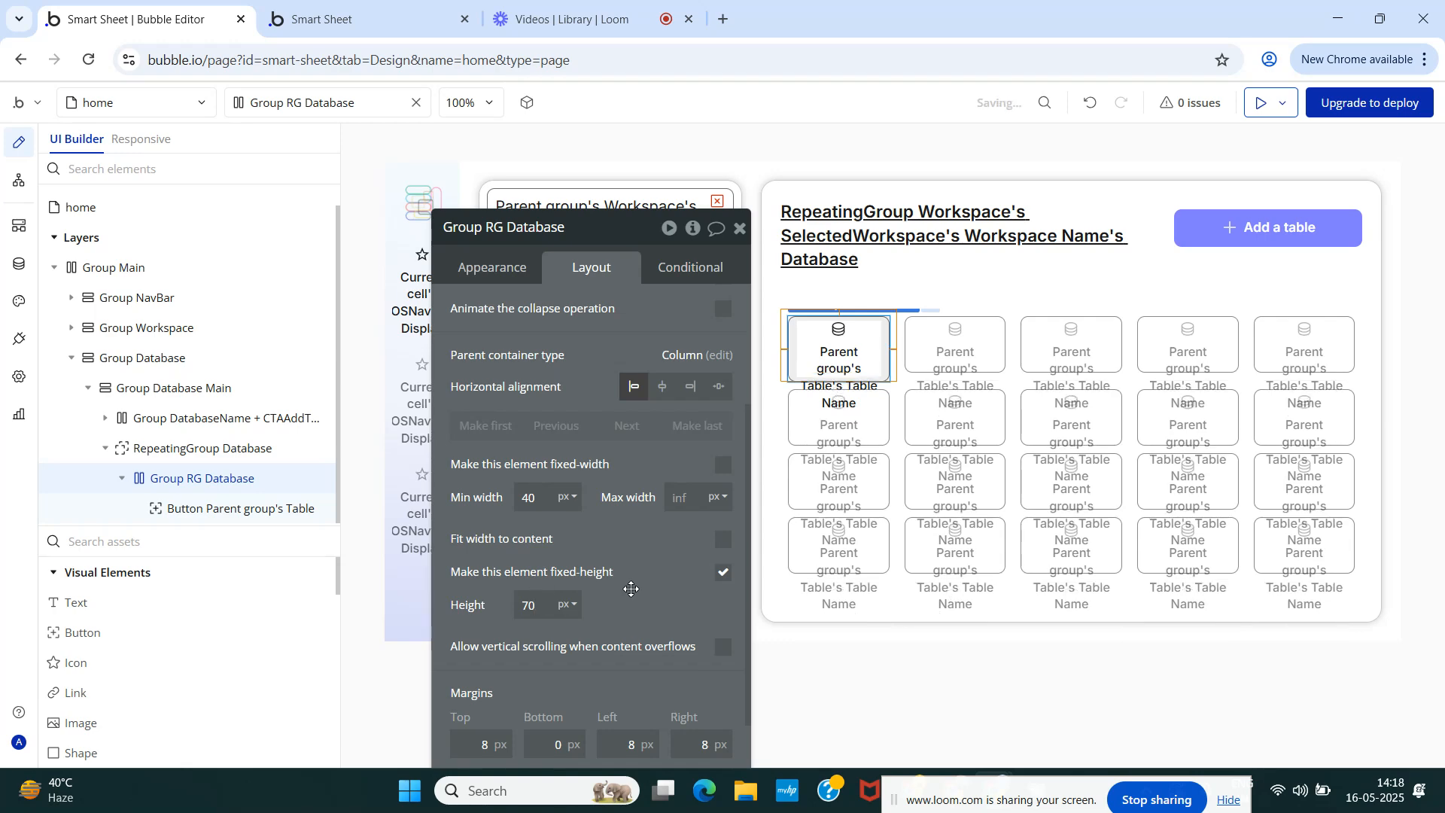
{"action": "left_click", "coordinate": [410, 10]}
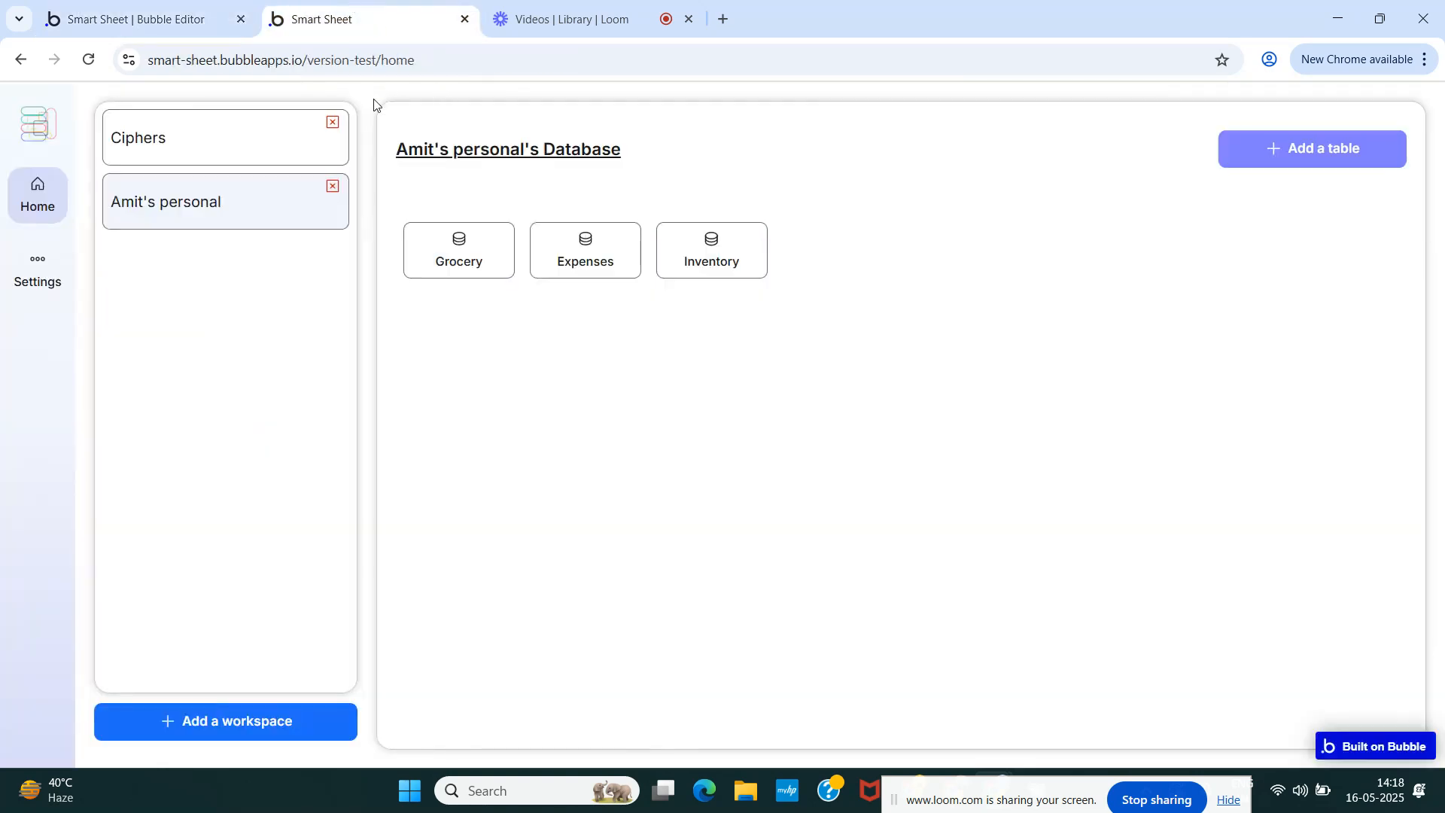
- Reload the preview and switch between Ciphers and the personal workspace to compare the 70 px cards
{"action": "key", "text": "ctrl+r"}
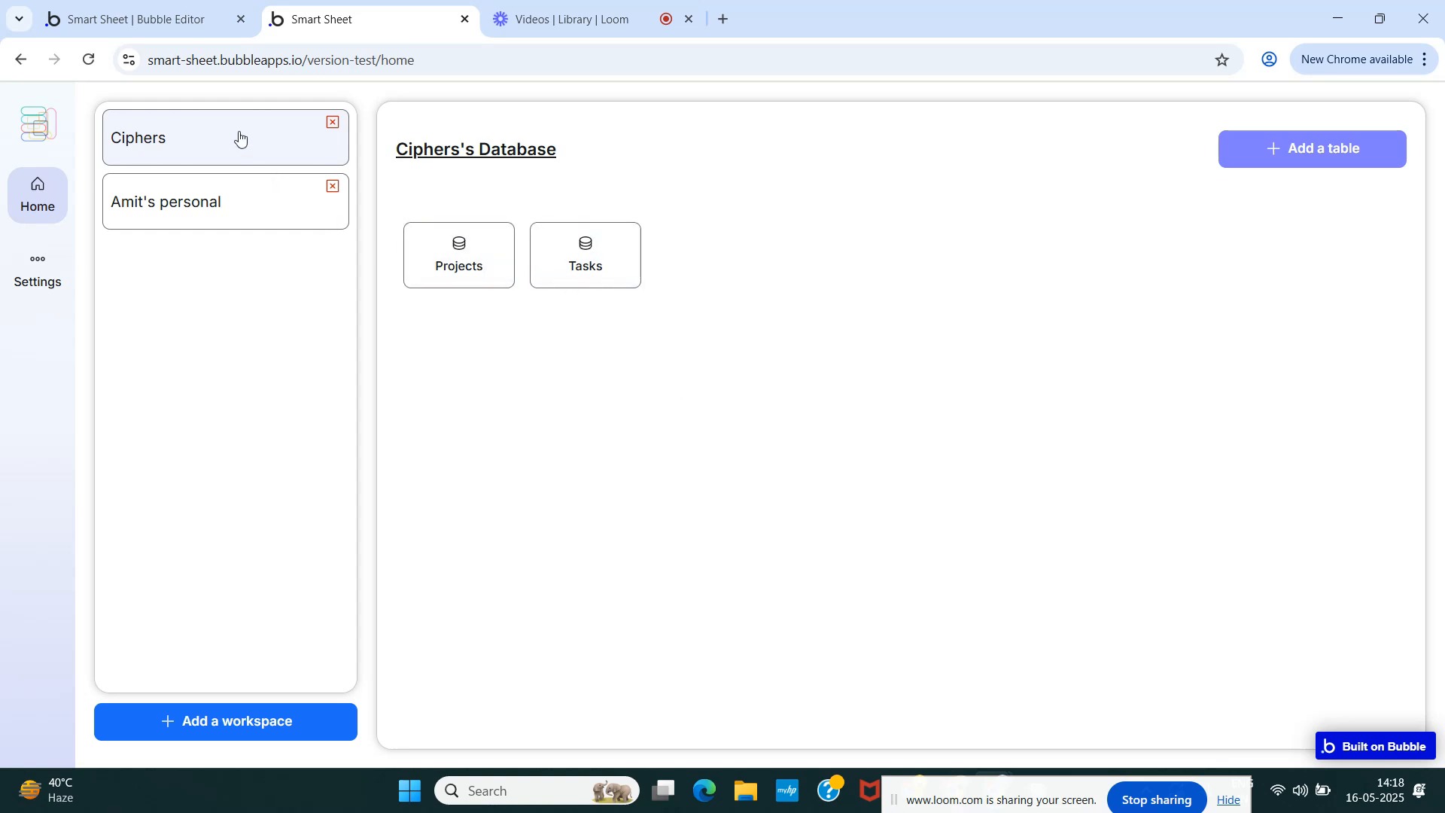
{"action": "left_click", "coordinate": [229, 201]}
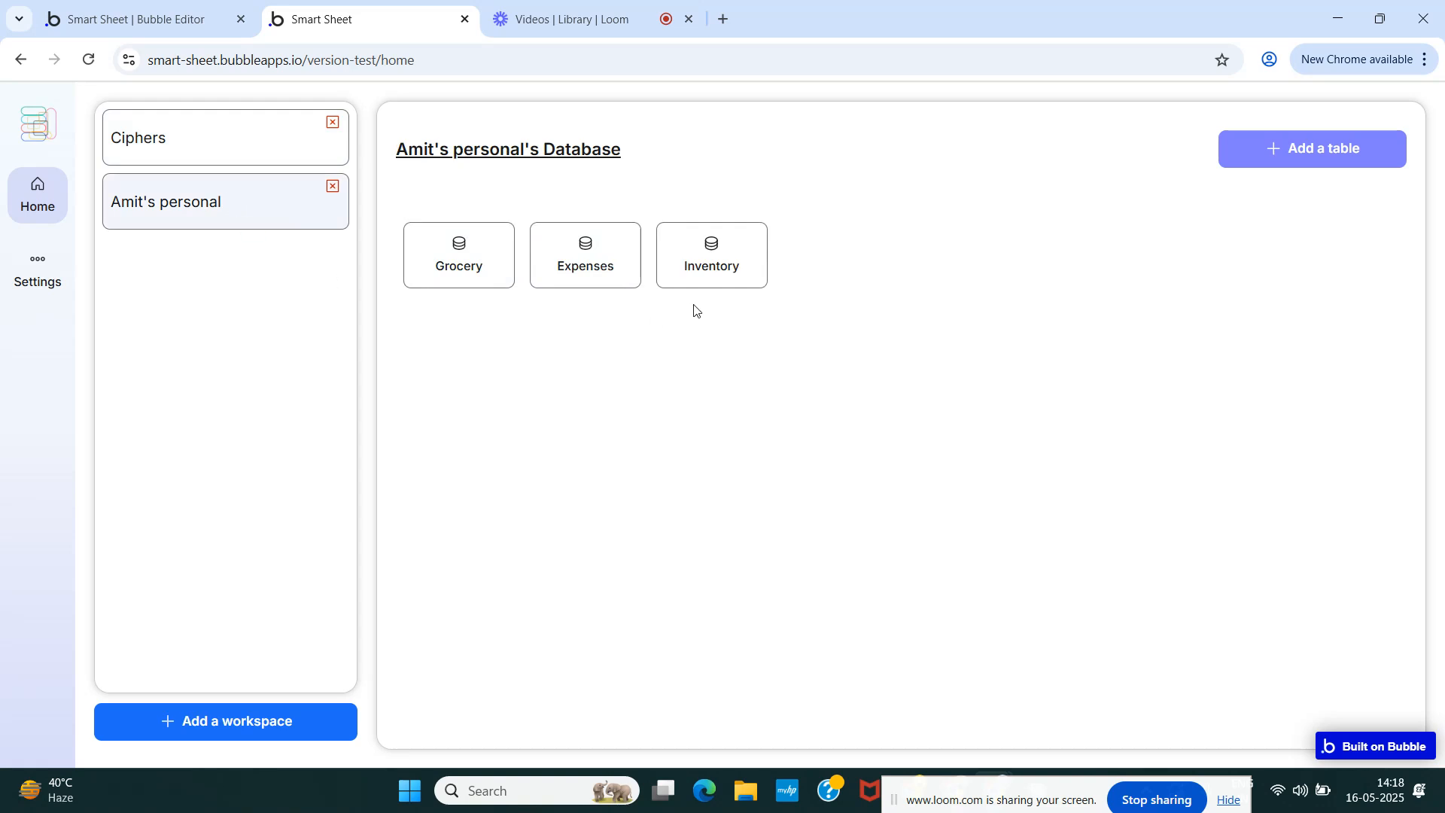
{"action": "left_click", "coordinate": [163, 140]}
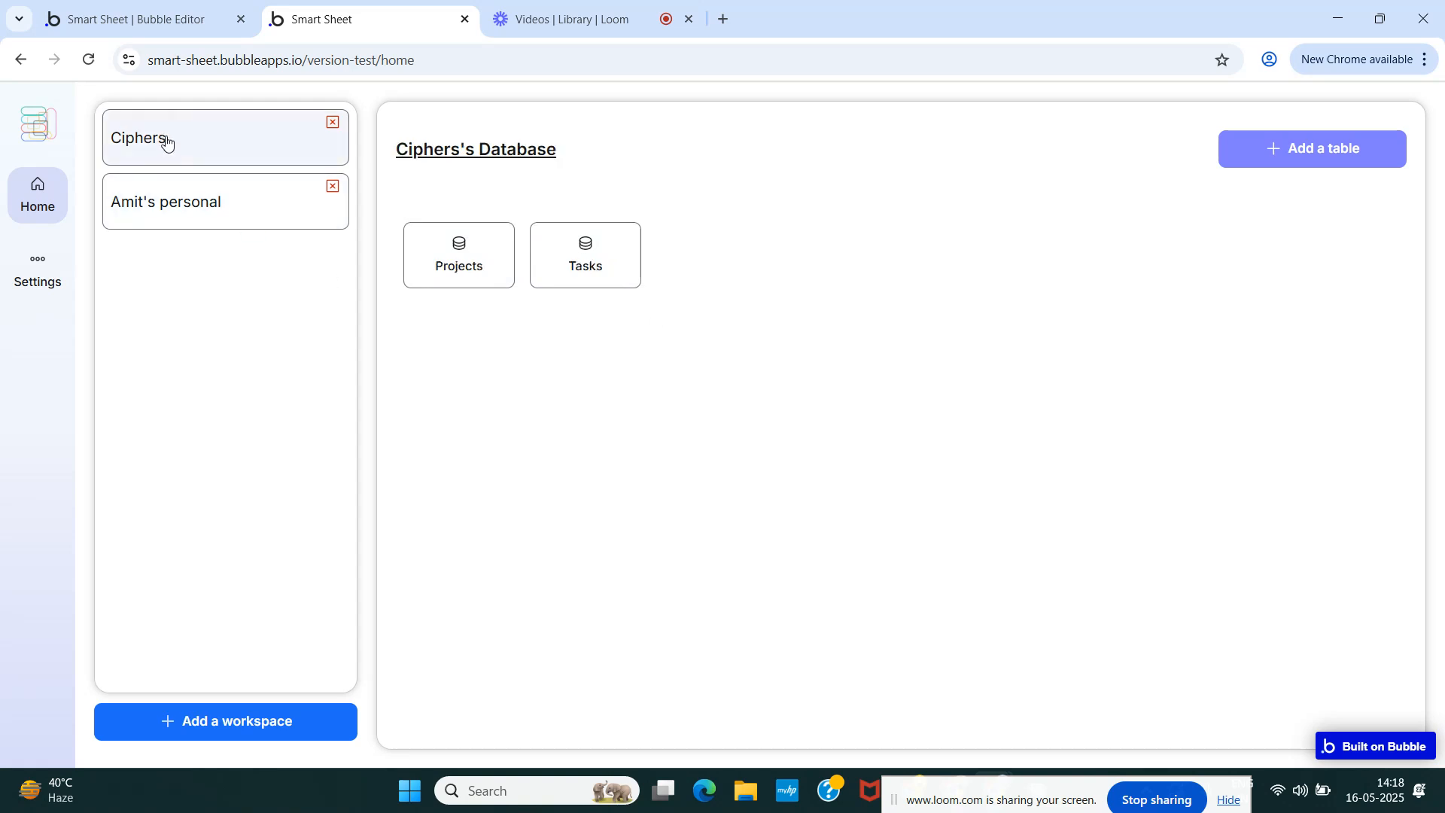
{"action": "left_click", "coordinate": [200, 200]}
{"action": "left_click", "coordinate": [227, 154]}
{"action": "left_click", "coordinate": [234, 185]}
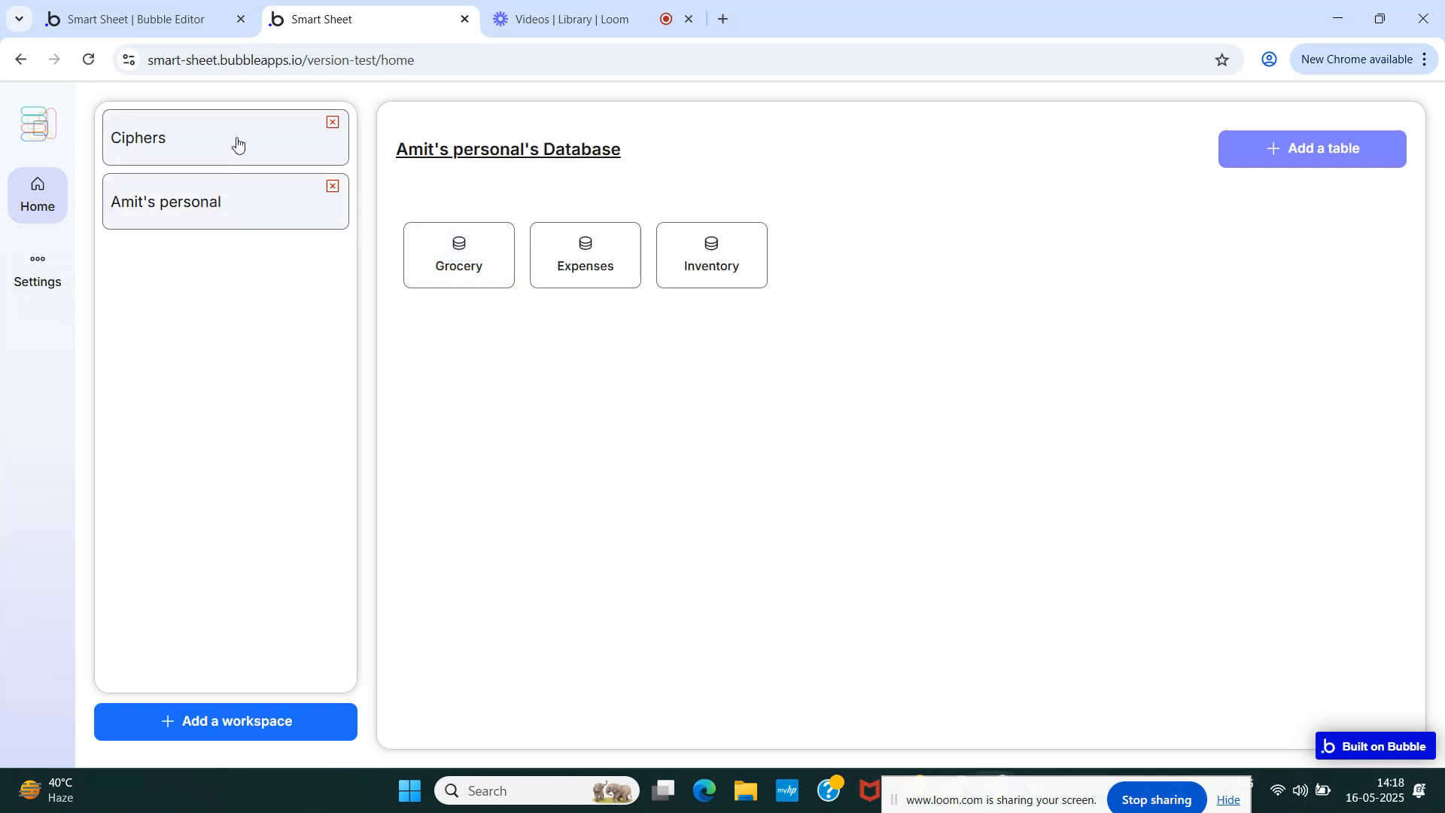
{"action": "left_click", "coordinate": [235, 143]}
{"action": "left_click", "coordinate": [238, 189]}
- Set the card's container group minimum width to 80 px
{"action": "left_click", "coordinate": [176, 16]}
{"action": "left_click", "coordinate": [840, 361]}
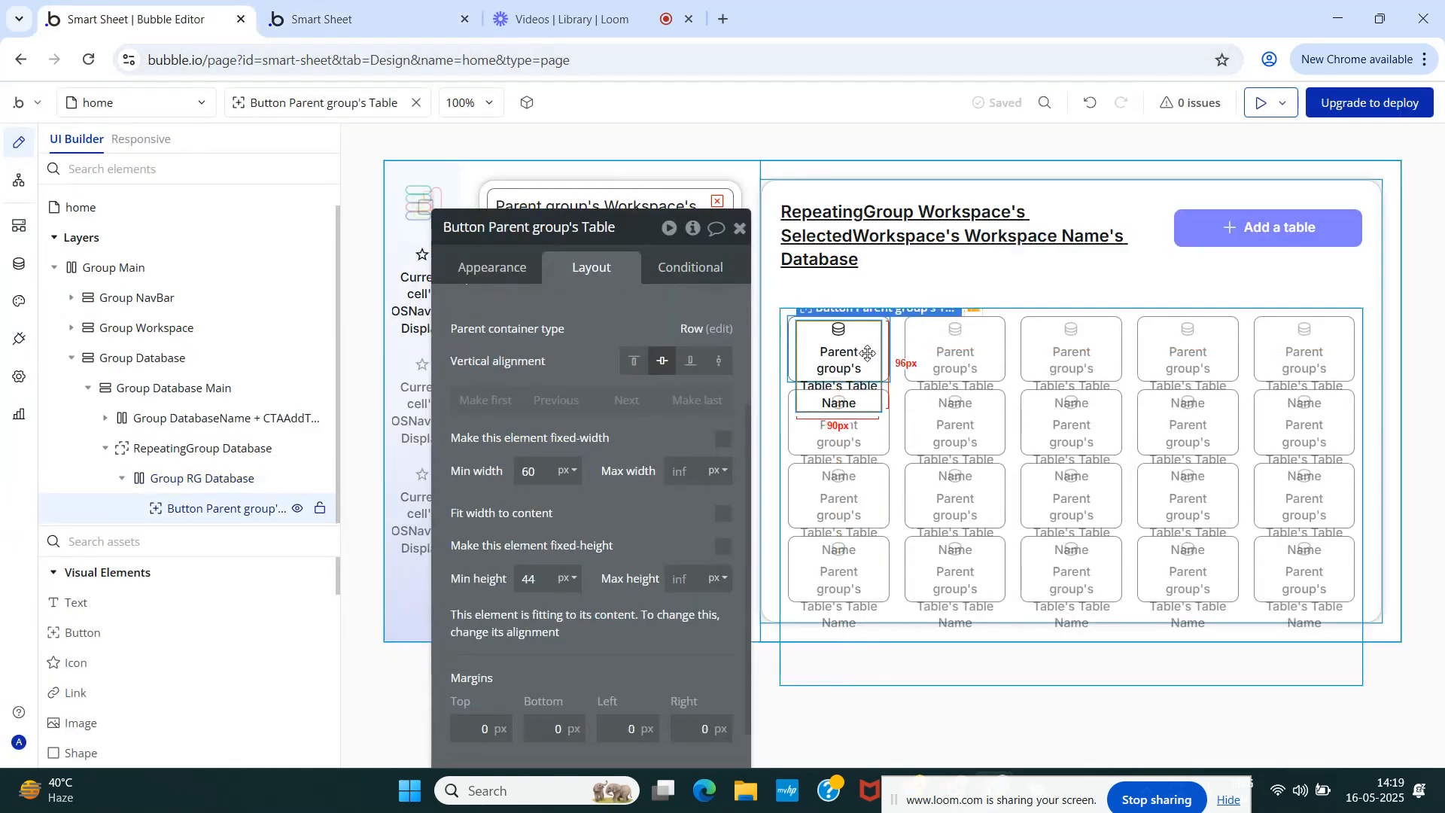
{"action": "left_click", "coordinate": [183, 485]}
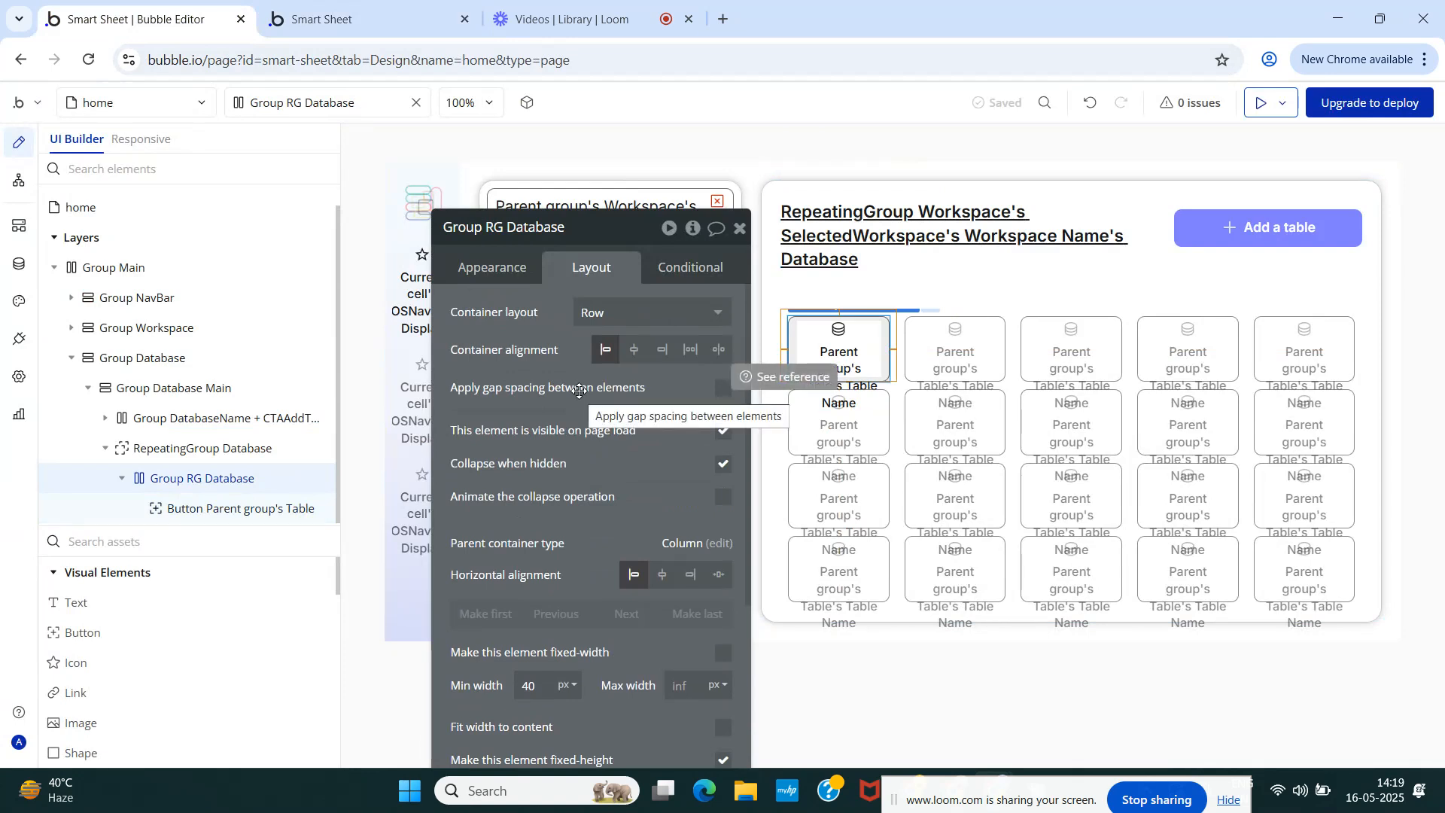
{"action": "scroll", "coordinate": [580, 391], "scroll_direction": "down", "scroll_amount": 4}
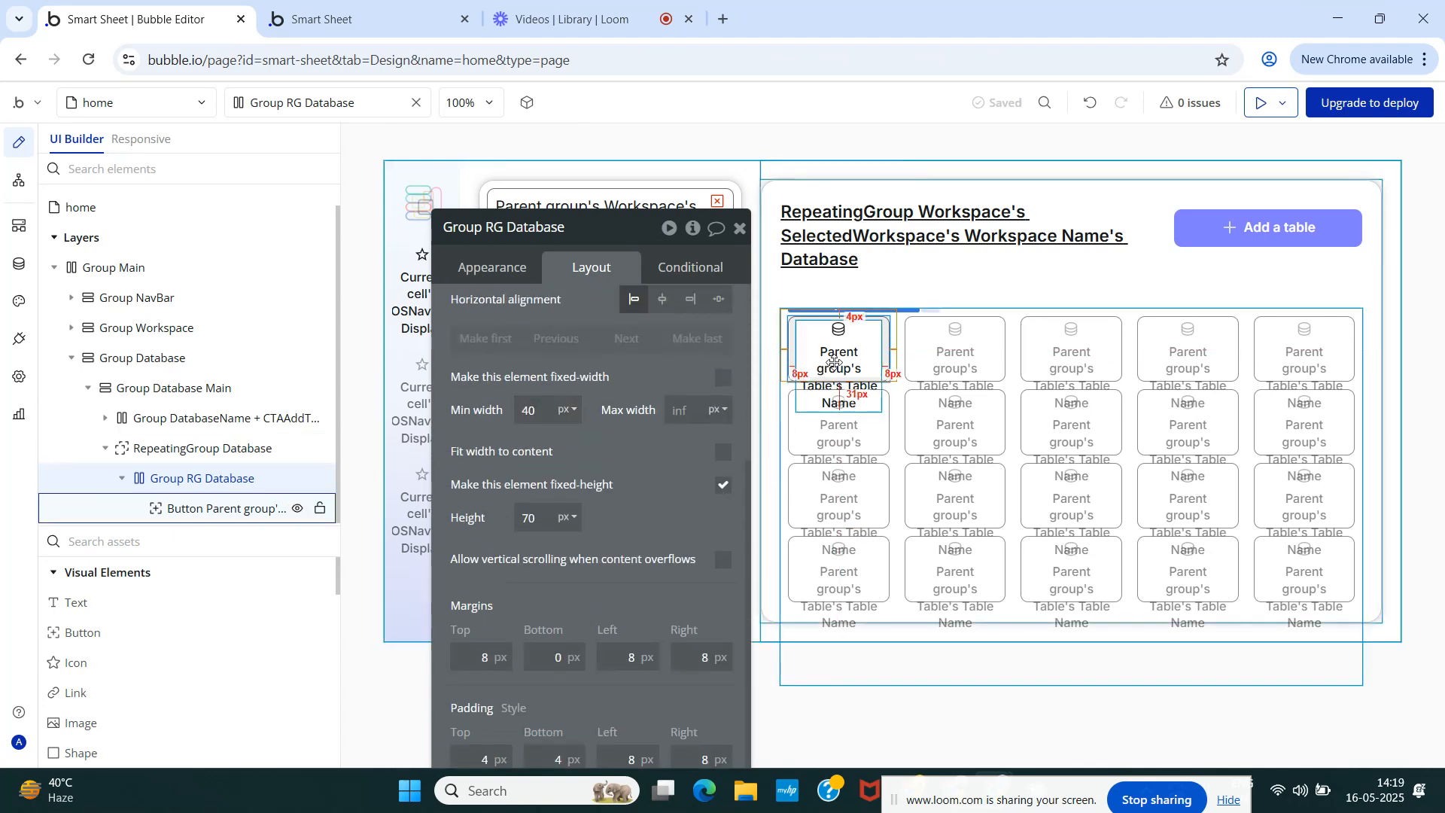
{"action": "double_click", "coordinate": [531, 411]}
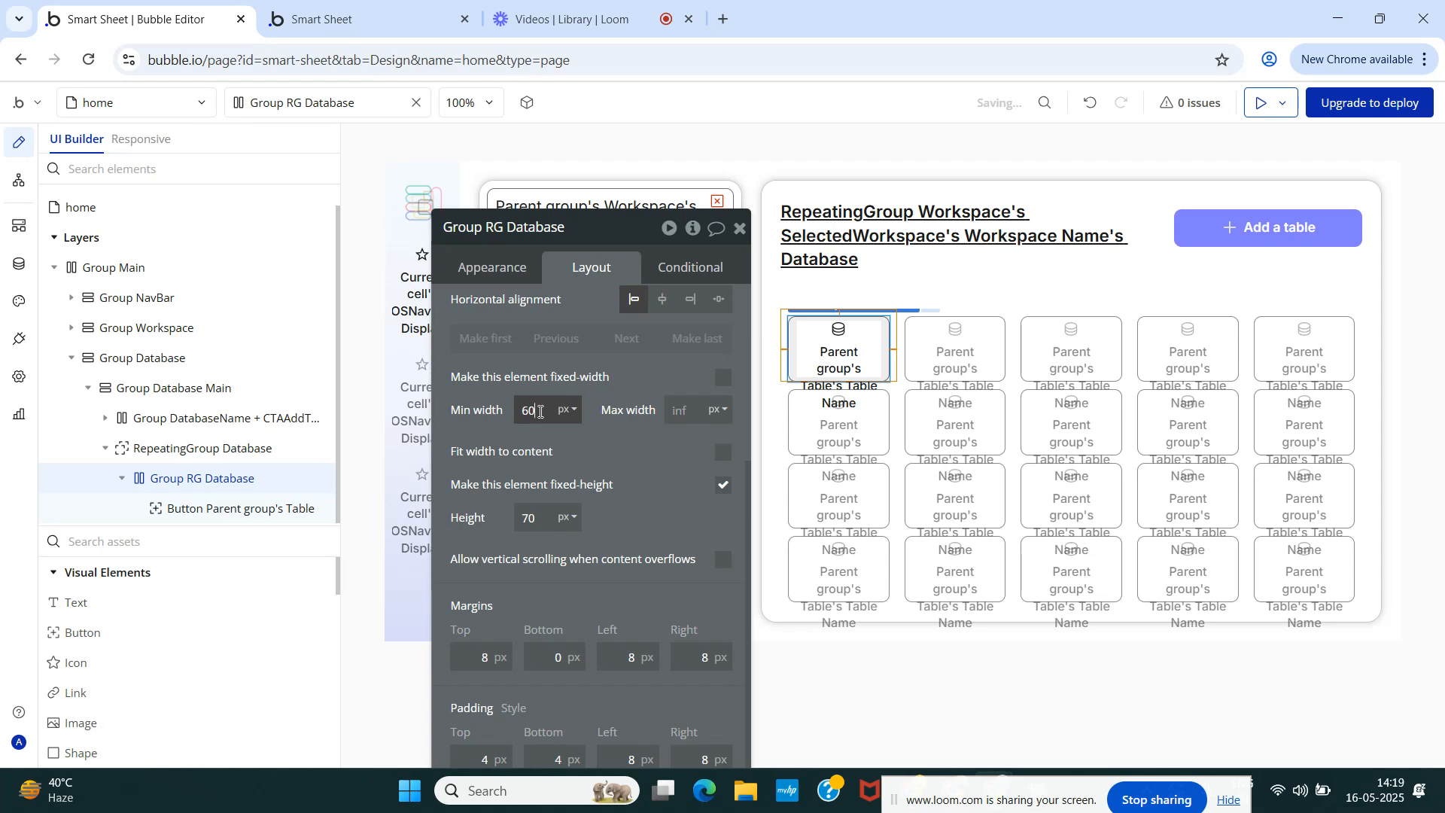
{"action": "type", "text": "80"}
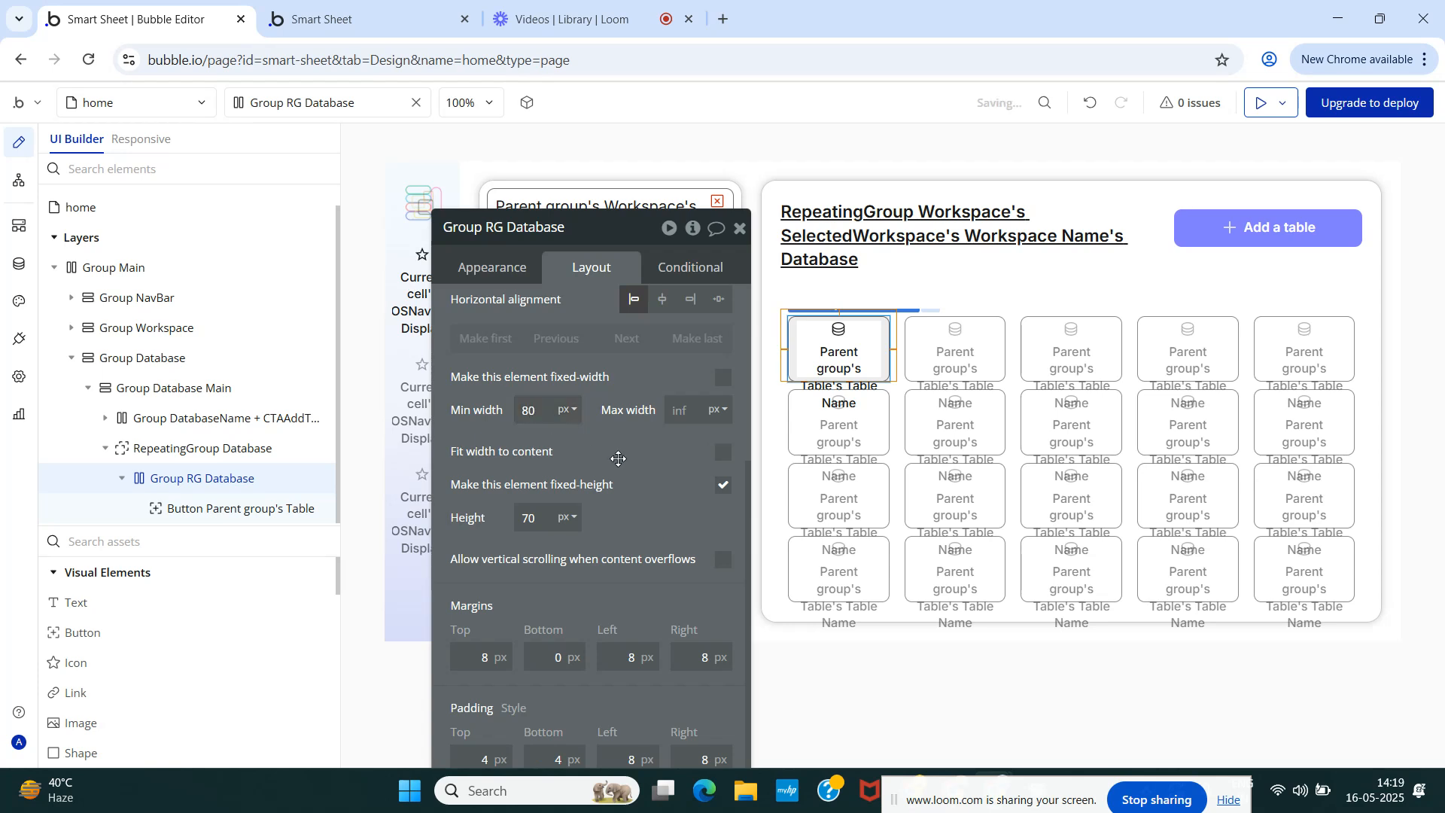
- Give the table card's button a minimum width of 90 px instead of 60
{"action": "left_click", "coordinate": [215, 459]}
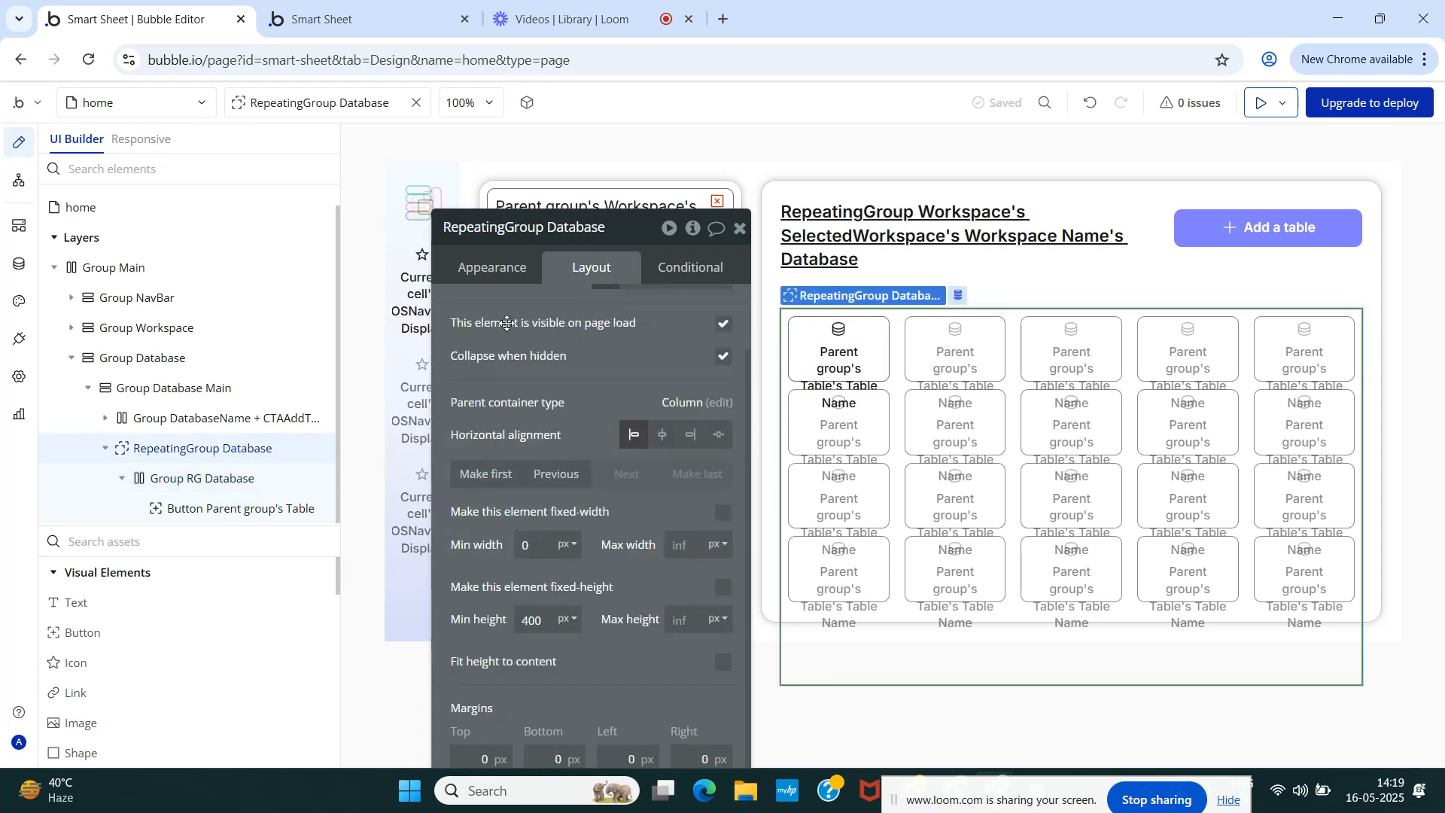
{"action": "left_click", "coordinate": [488, 269]}
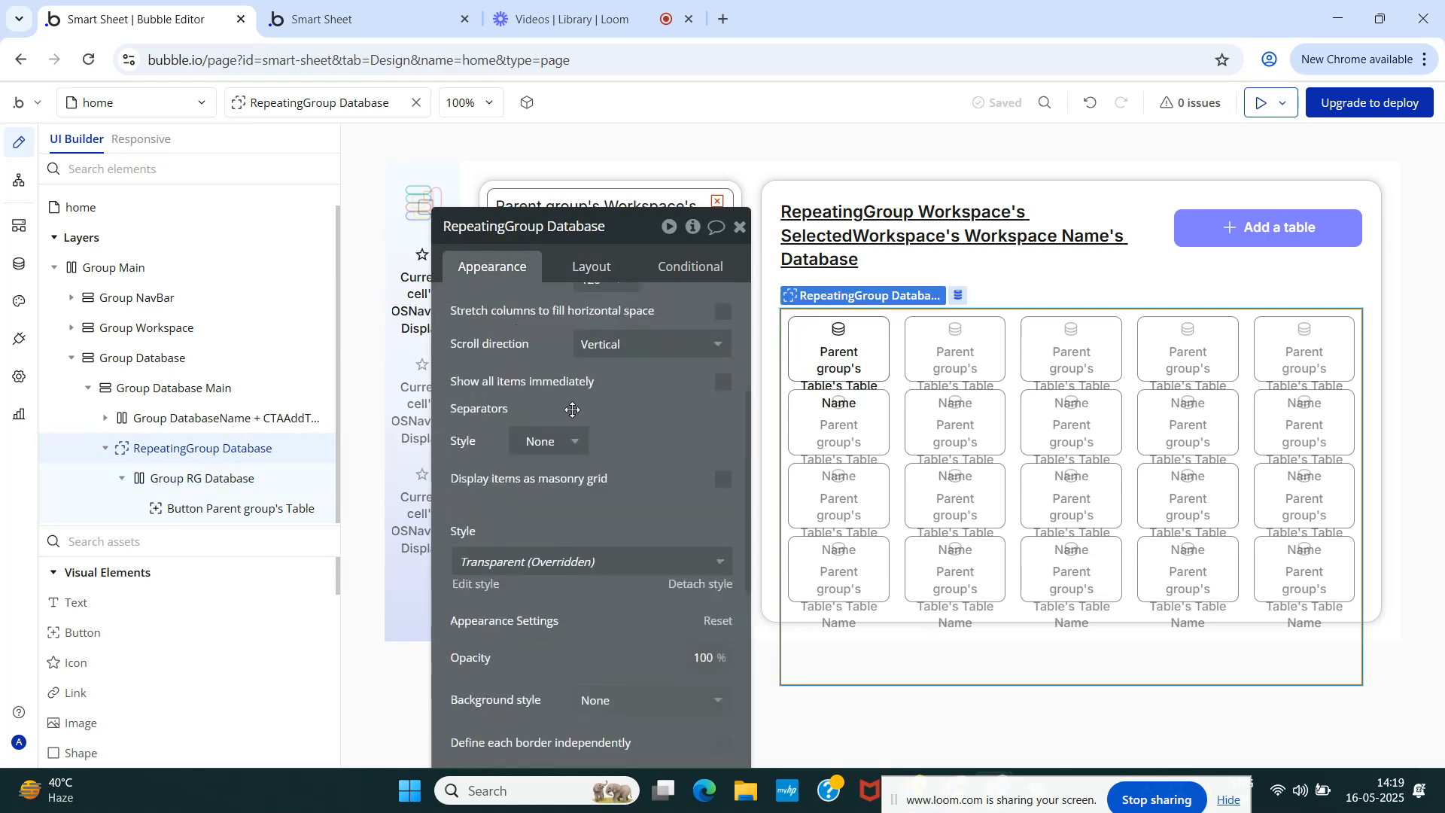
{"action": "scroll", "coordinate": [576, 412], "scroll_direction": "up", "scroll_amount": 3}
{"action": "left_click", "coordinate": [239, 488]}
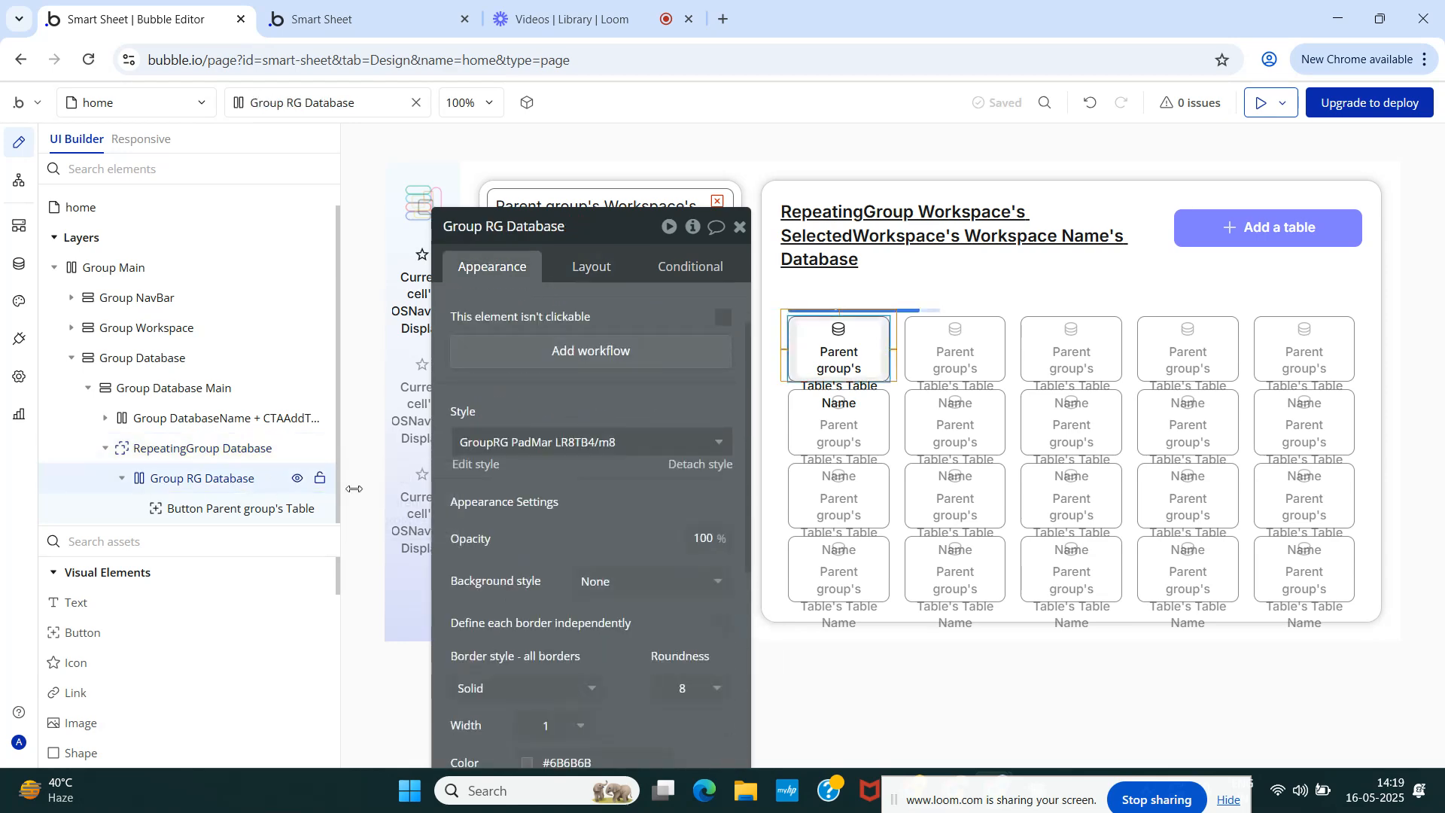
{"action": "left_click", "coordinate": [226, 509]}
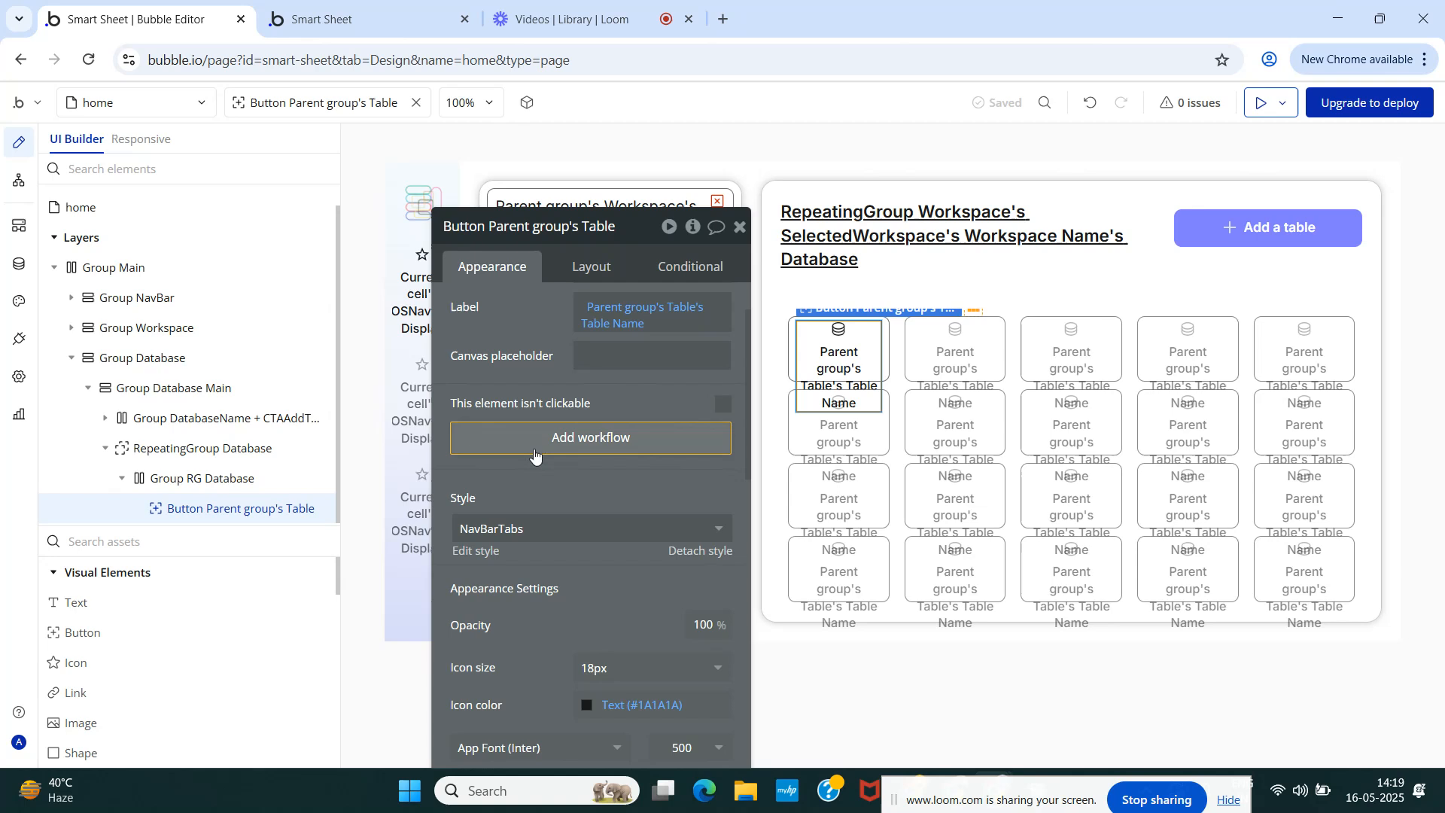
{"action": "left_click", "coordinate": [591, 268]}
{"action": "scroll", "coordinate": [549, 489], "scroll_direction": "down", "scroll_amount": 3}
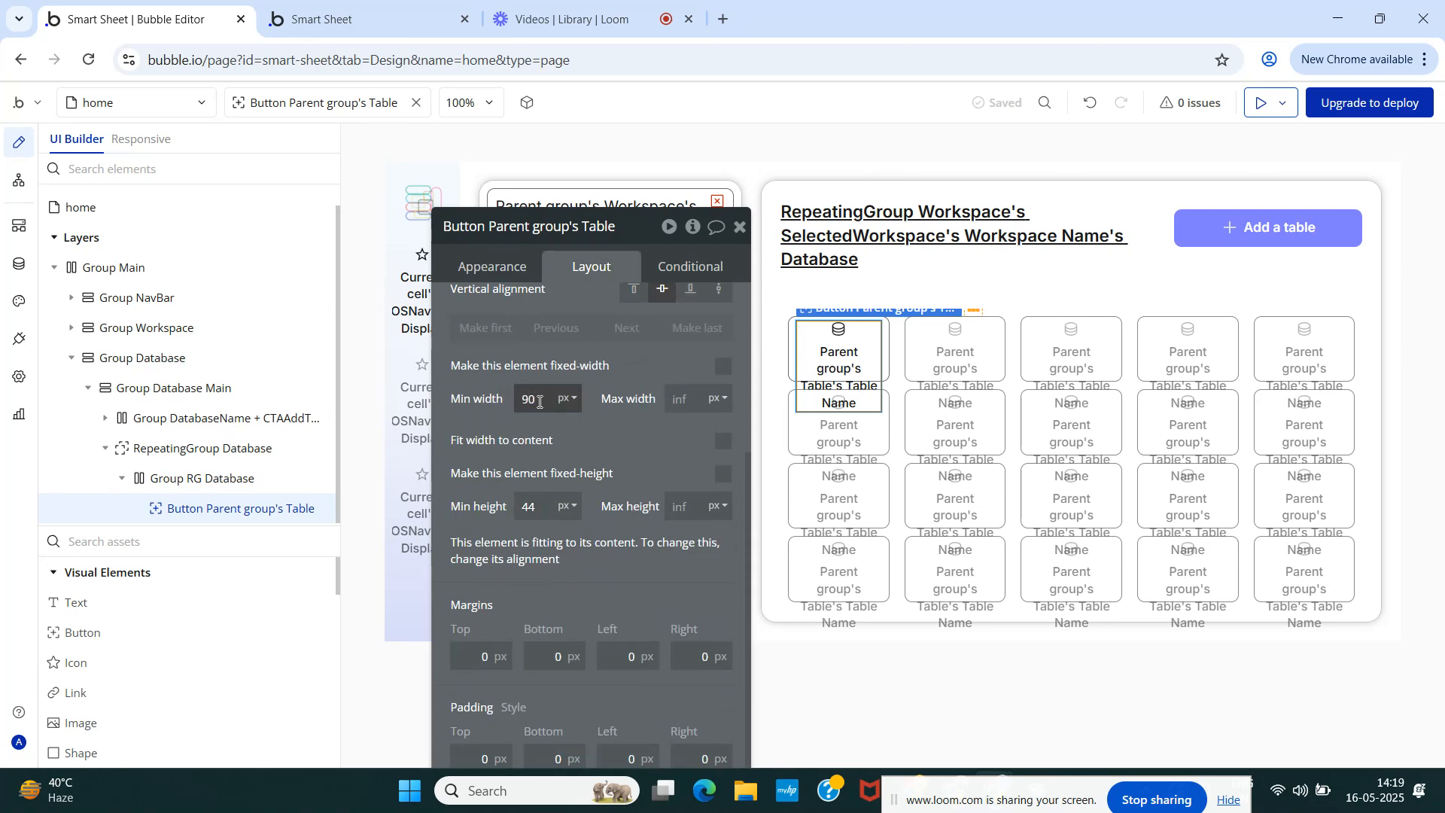
{"action": "left_click", "coordinate": [608, 440]}
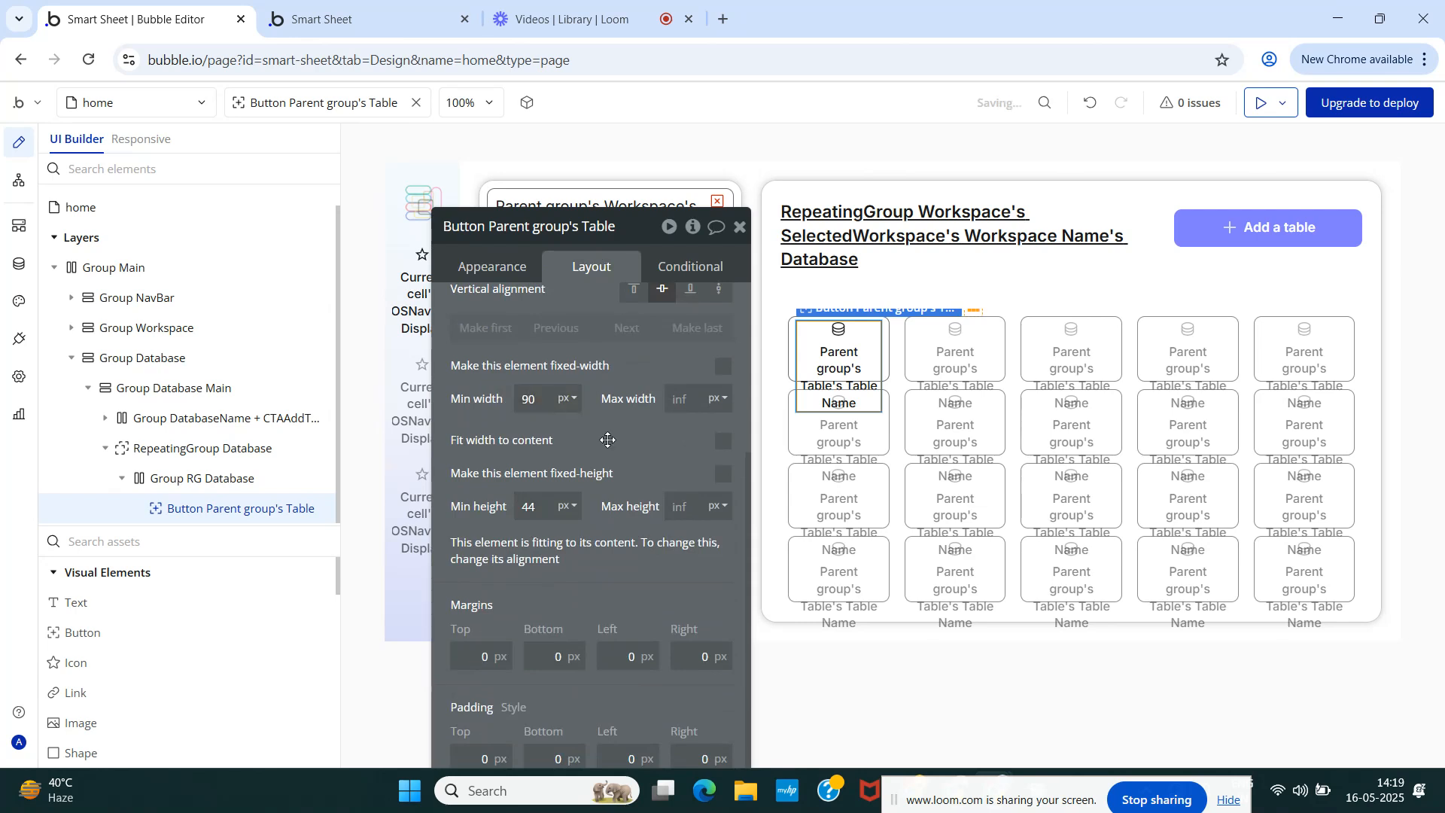
{"action": "left_click", "coordinate": [228, 542]}
- Add a star icon inside the table card with the Transparent NP18 NoHover style
{"action": "type", "text": "ic"}
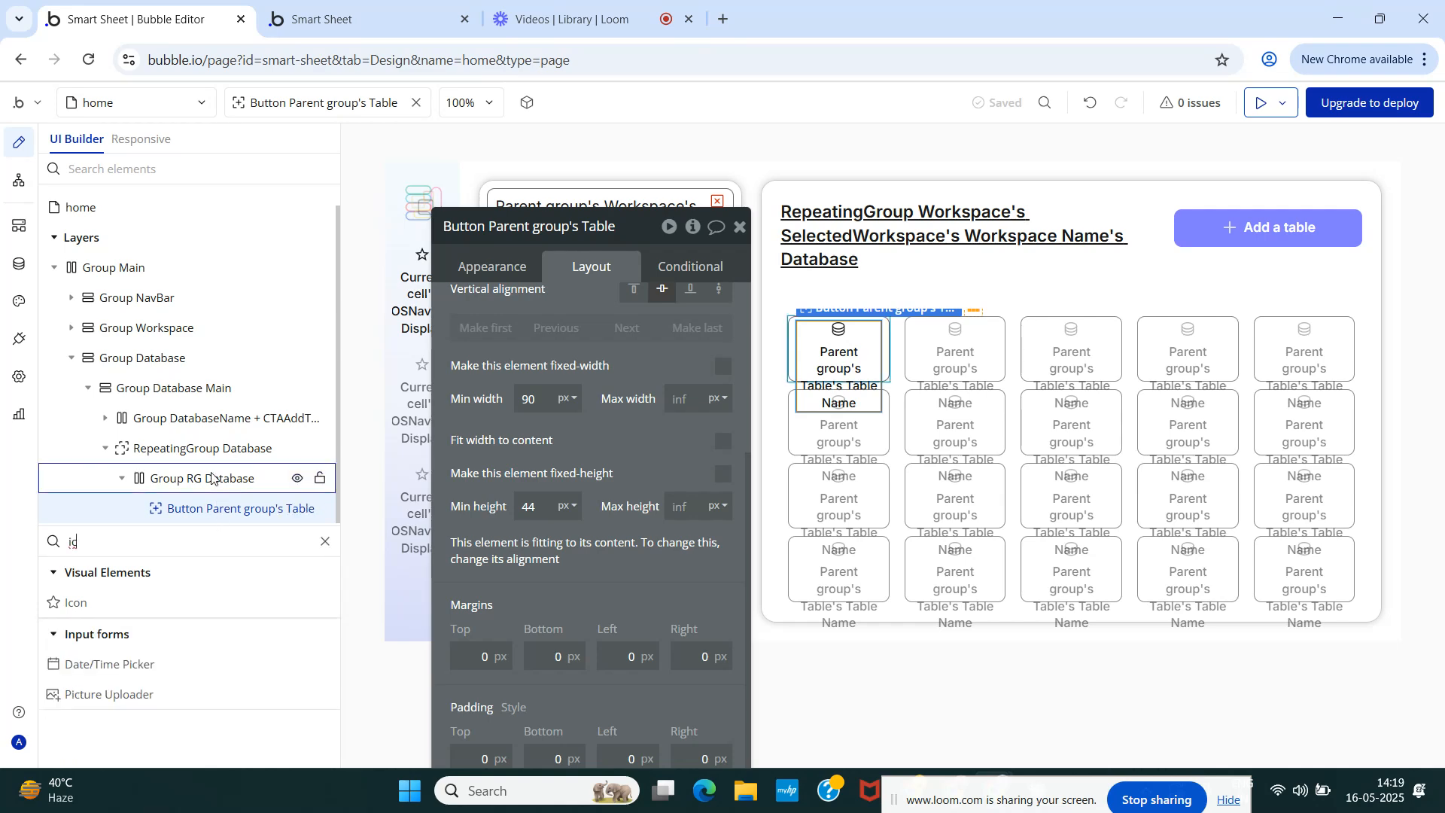
{"action": "left_click_drag", "start_coordinate": [77, 607], "coordinate": [194, 530]}
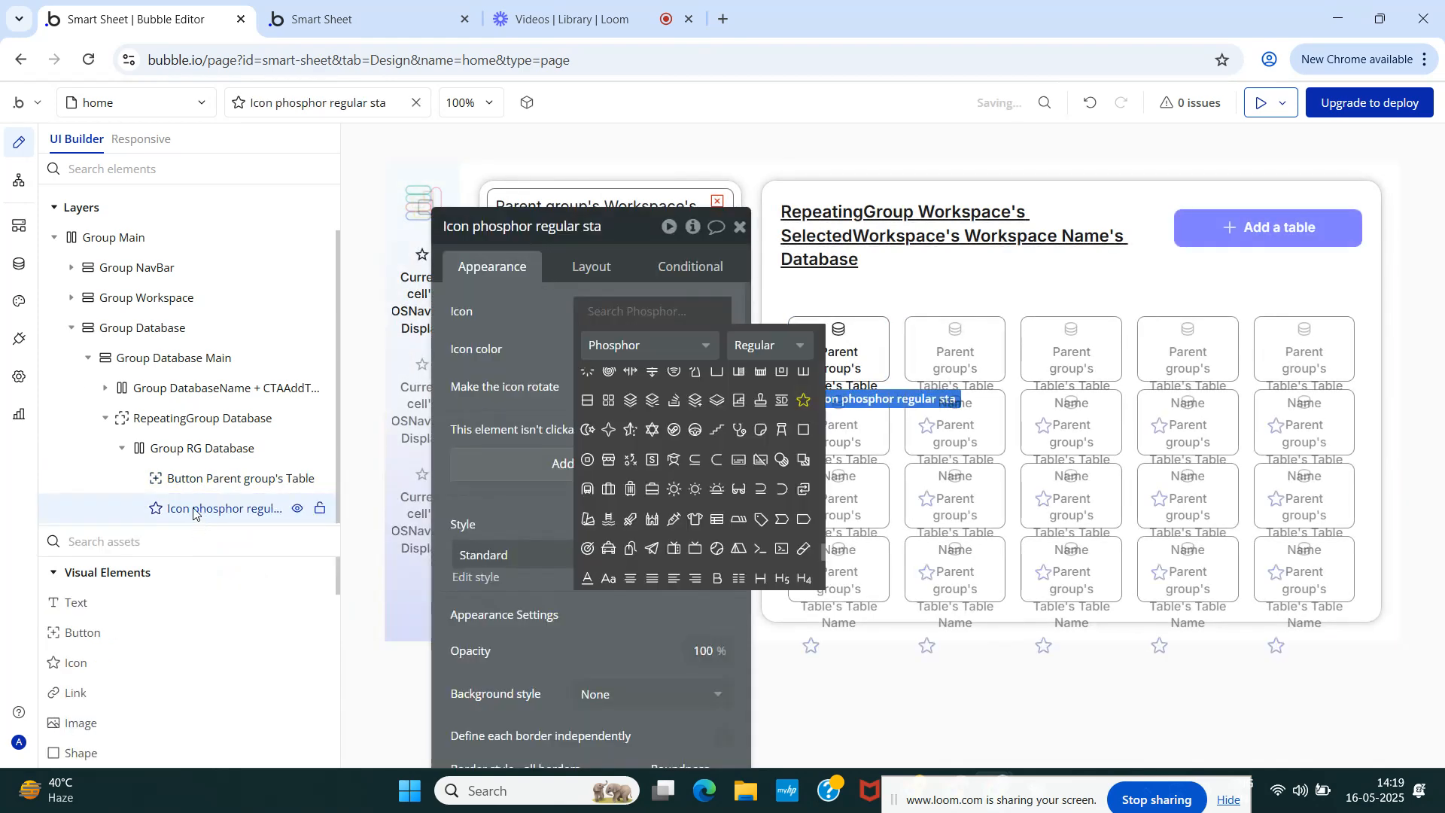
{"action": "left_click", "coordinate": [471, 354]}
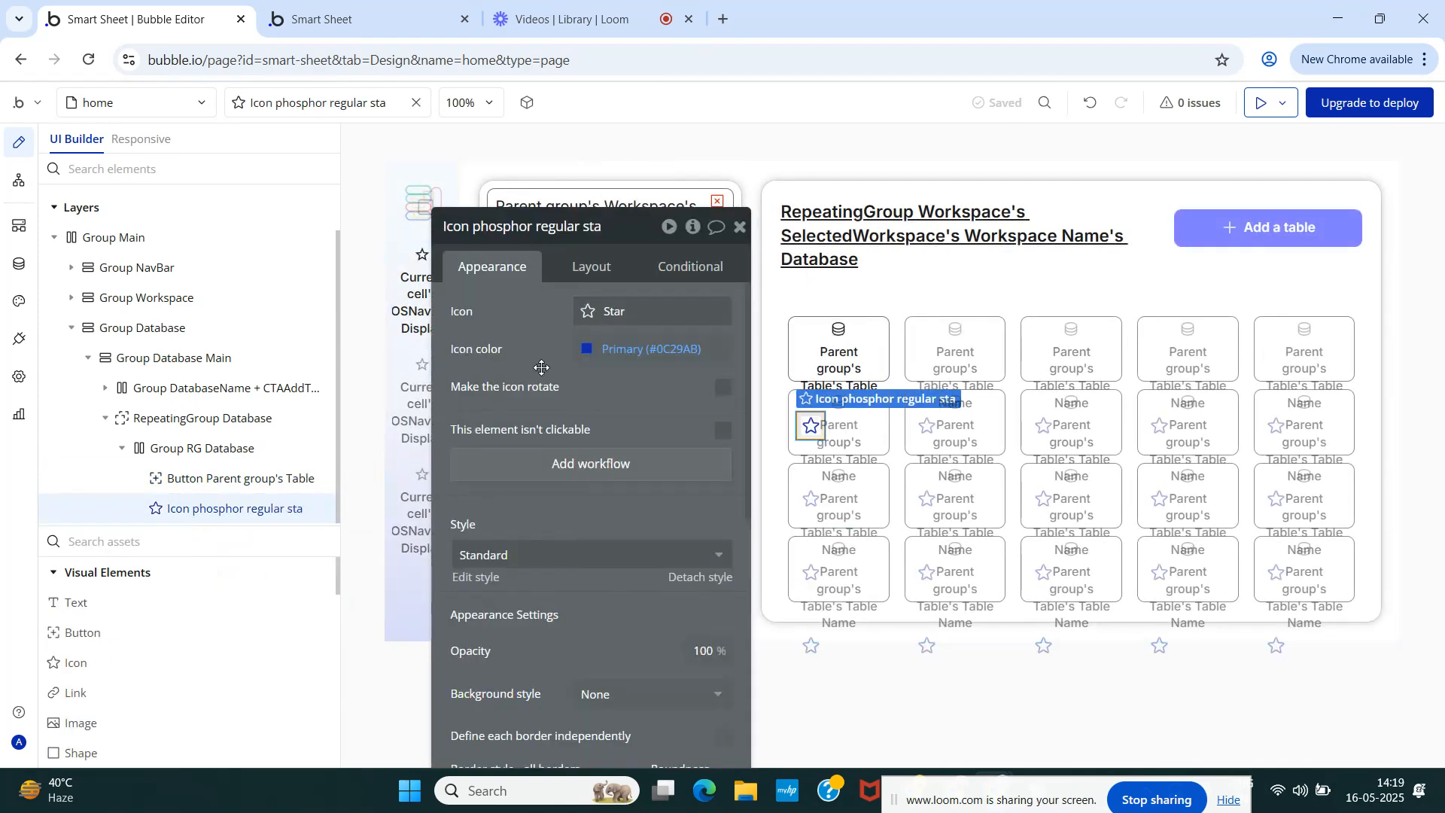
{"action": "left_click", "coordinate": [591, 267]}
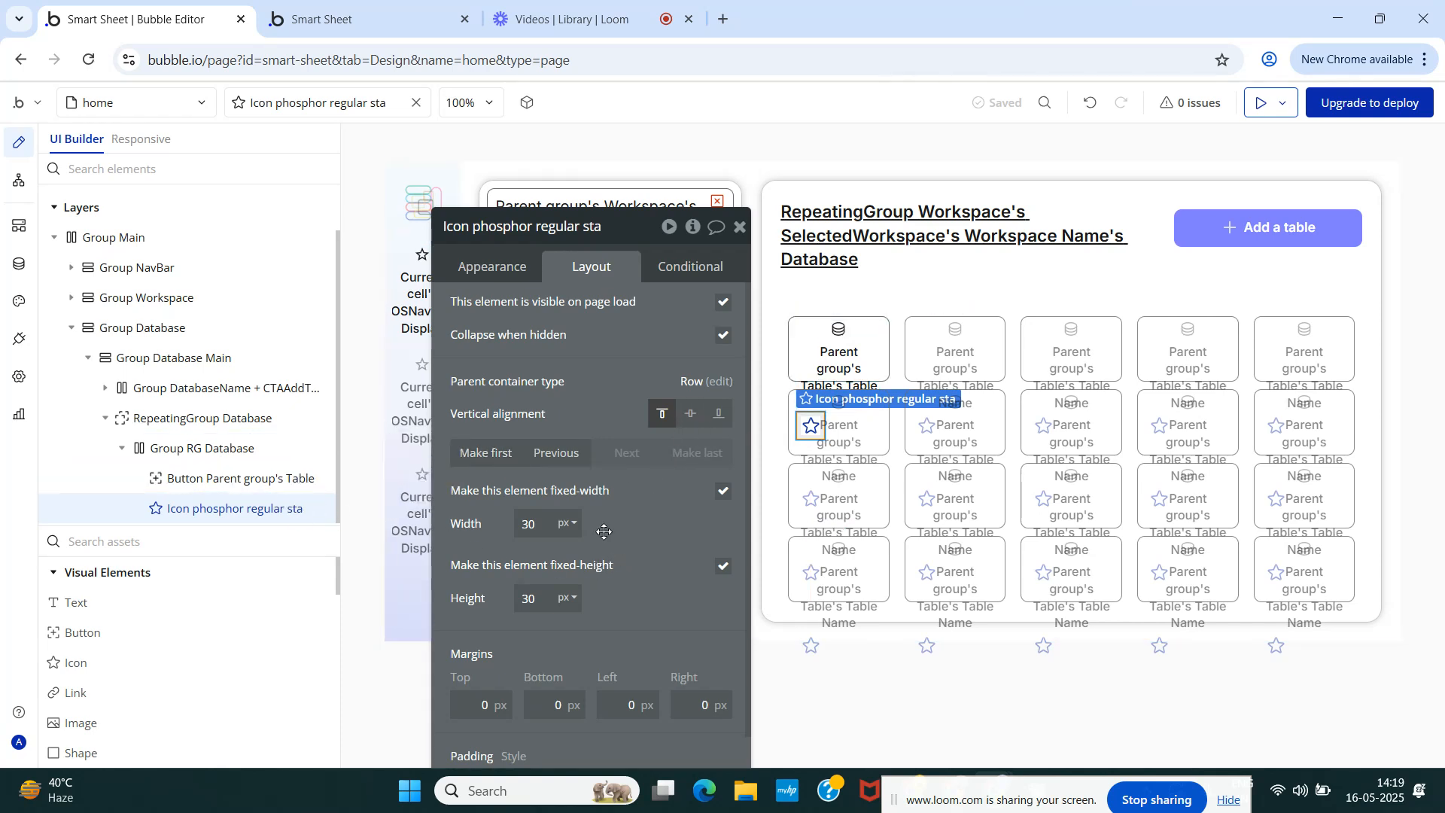
{"action": "left_click", "coordinate": [493, 267]}
{"action": "scroll", "coordinate": [541, 473], "scroll_direction": "down", "scroll_amount": 1}
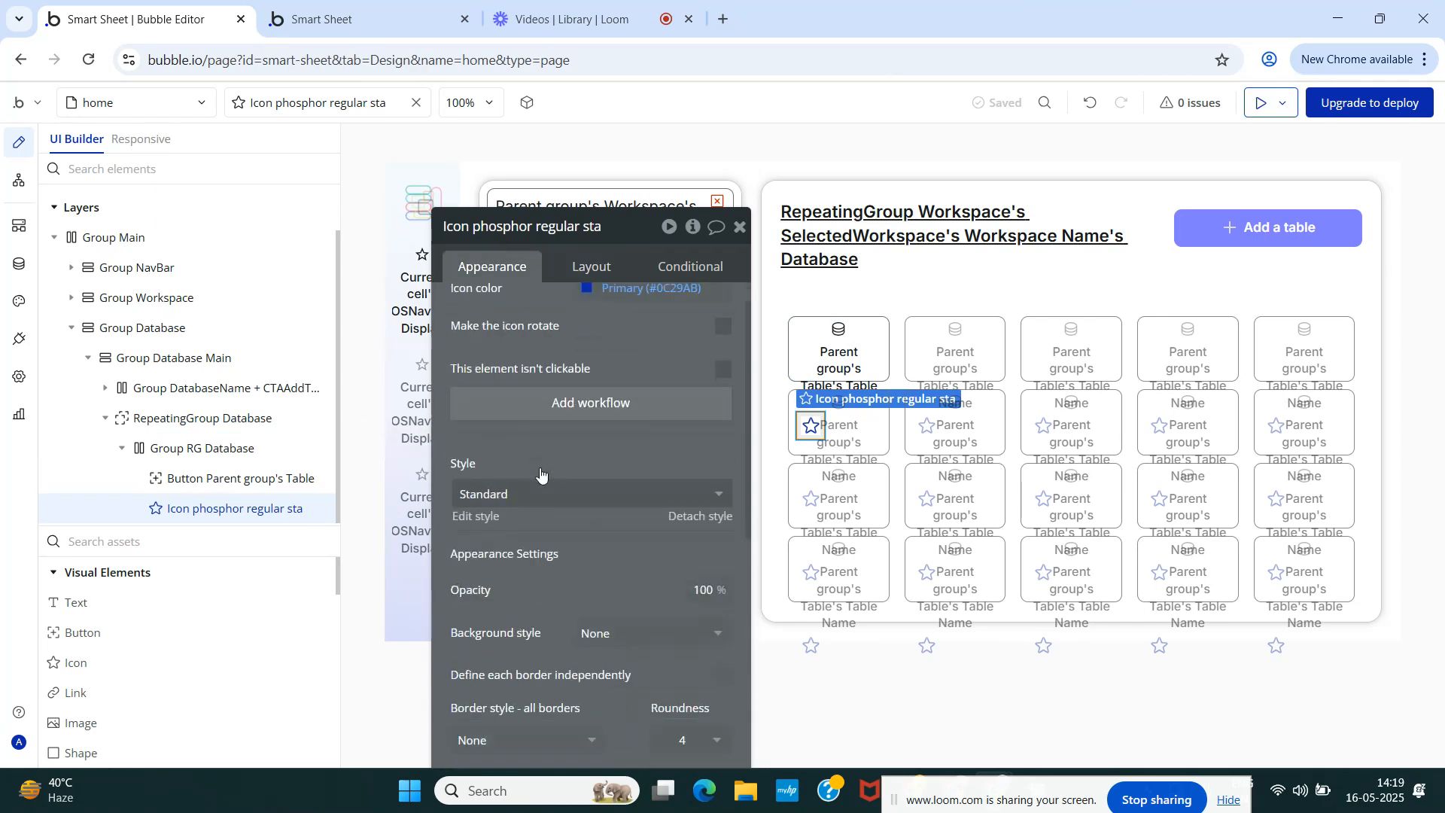
{"action": "scroll", "coordinate": [541, 473], "scroll_direction": "down", "scroll_amount": 2}
{"action": "left_click", "coordinate": [561, 369]}
{"action": "left_click", "coordinate": [568, 454]}
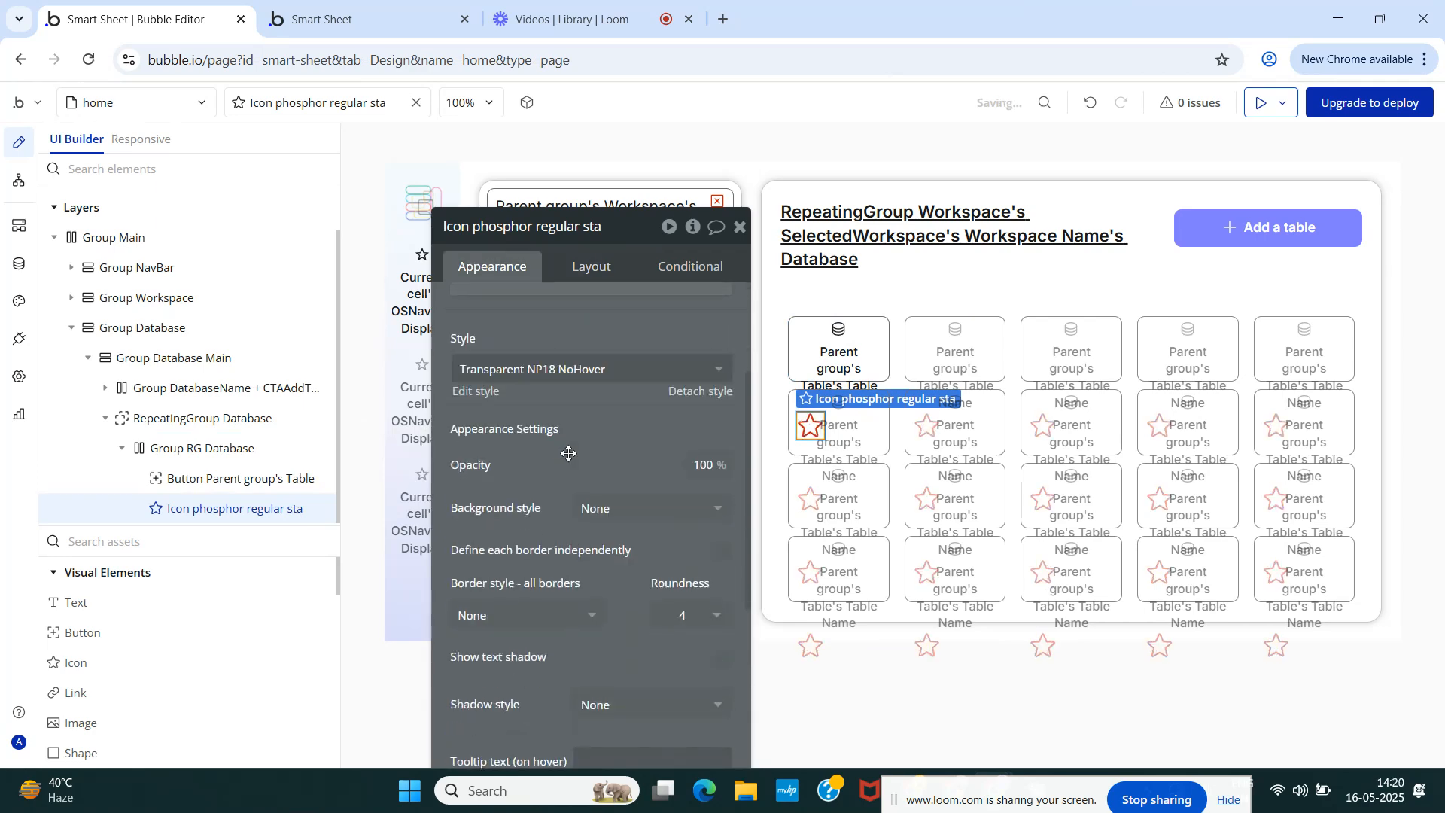
- Resize the star icon to 18 × 18 px and reload the Smart Sheet preview
{"action": "left_click", "coordinate": [591, 266]}
{"action": "left_click", "coordinate": [542, 525]}
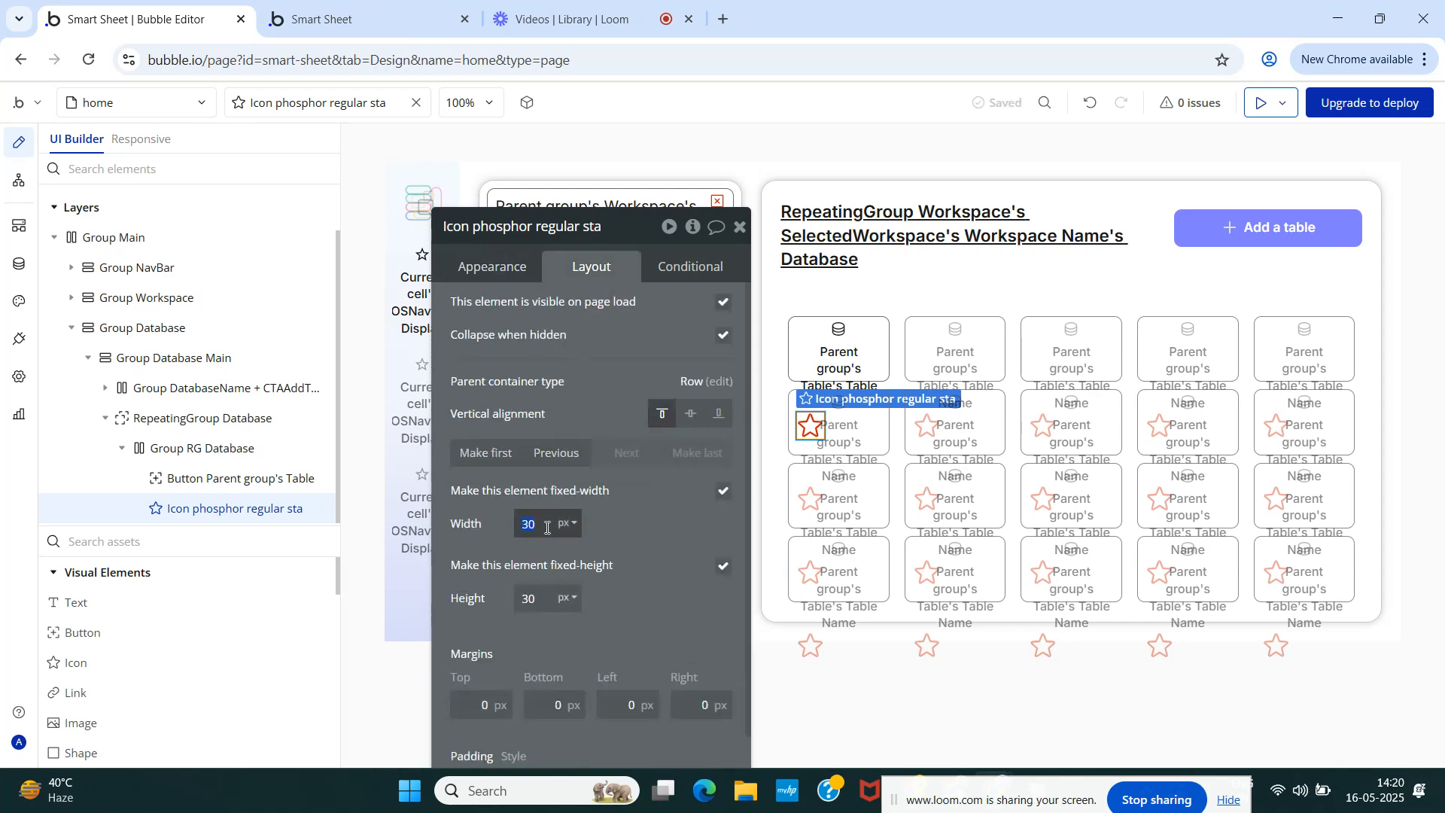
{"action": "type", "text": "18"}
{"action": "key", "text": "Tab"}
{"action": "type", "text": "18"}
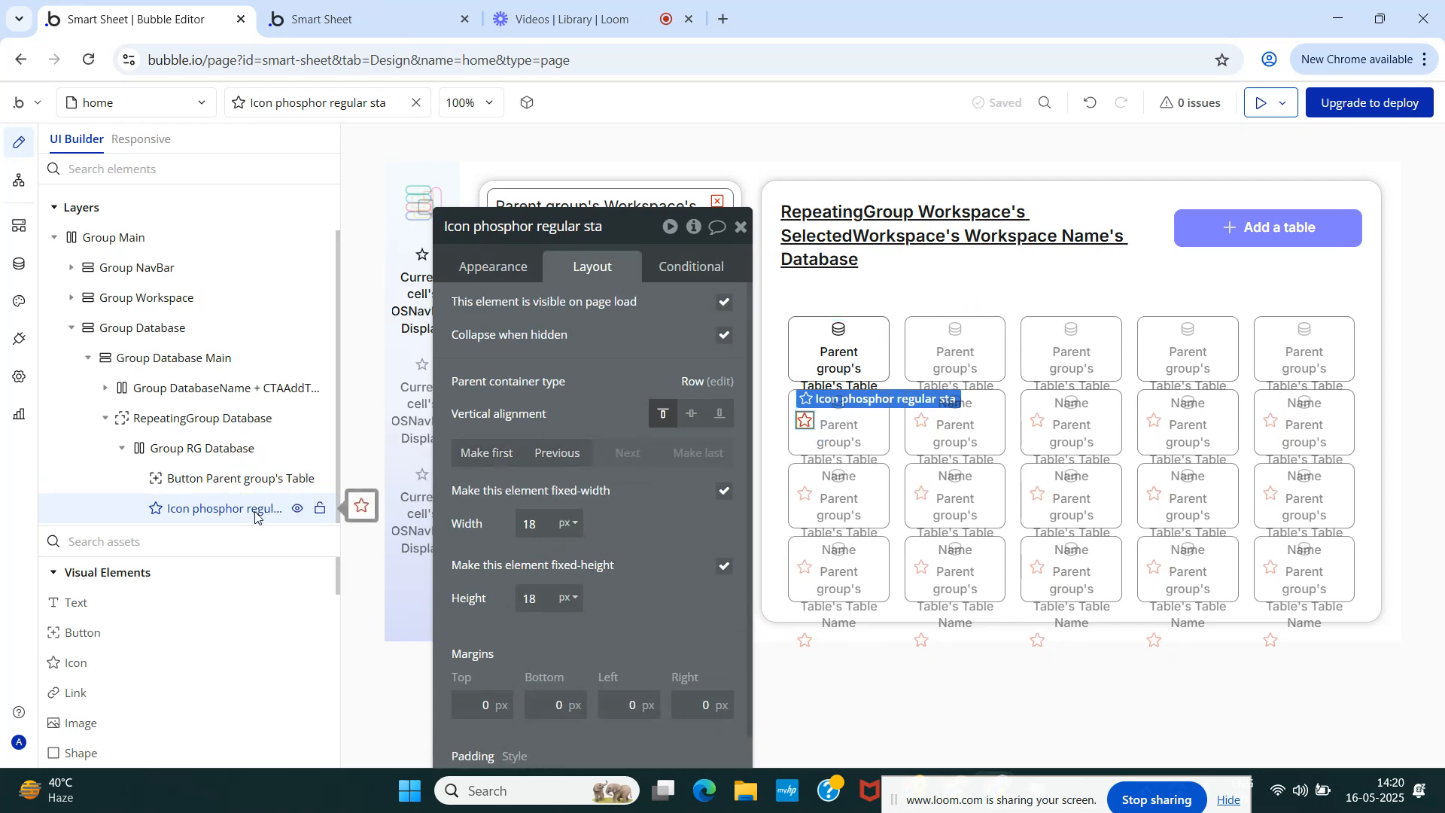
{"action": "left_click", "coordinate": [389, 28]}
{"action": "key", "text": "ctrl+r"}
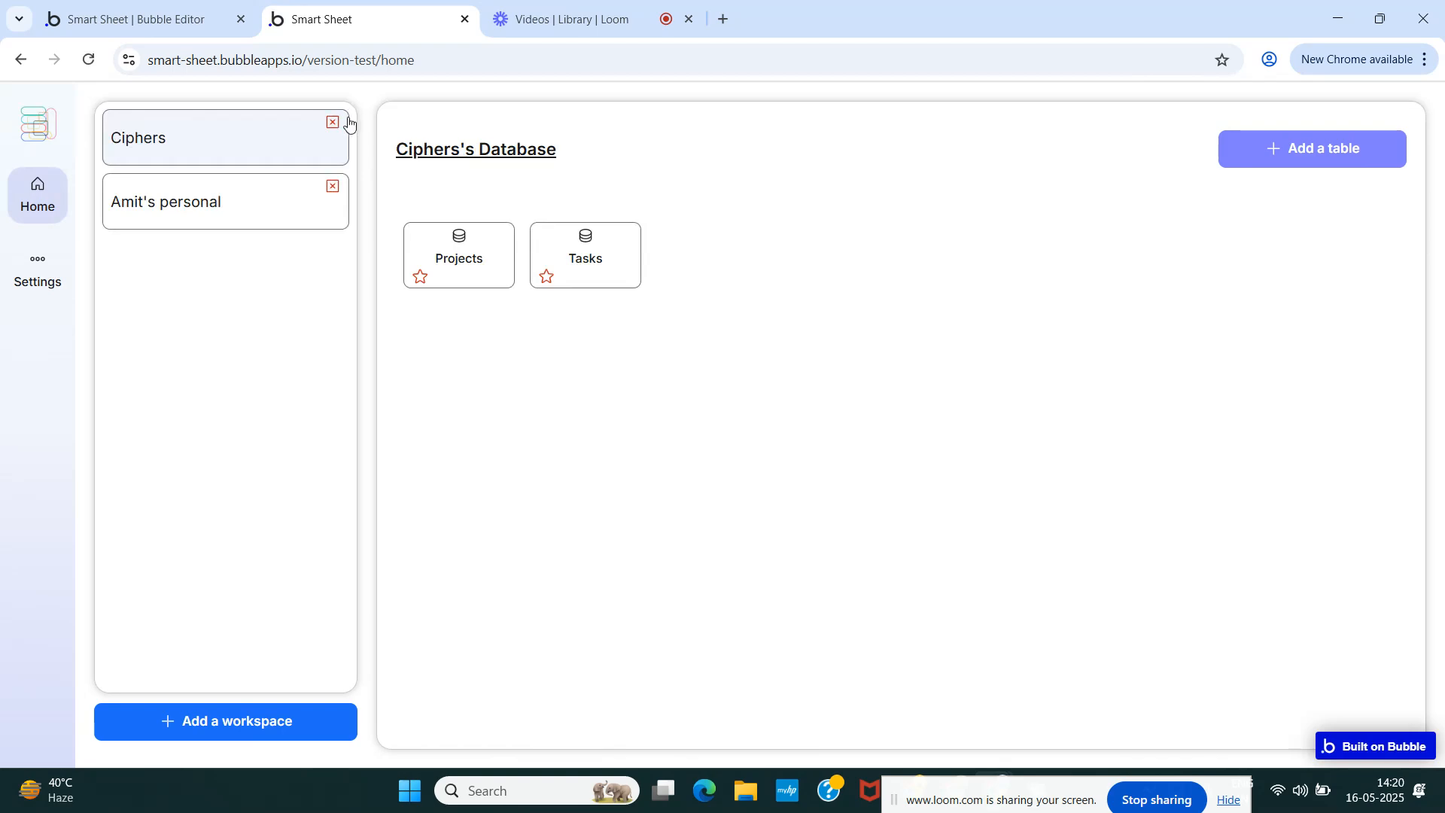
- After checking the red stars on Projects and Tasks, return to the Bubble editor
{"action": "left_click", "coordinate": [171, 15]}
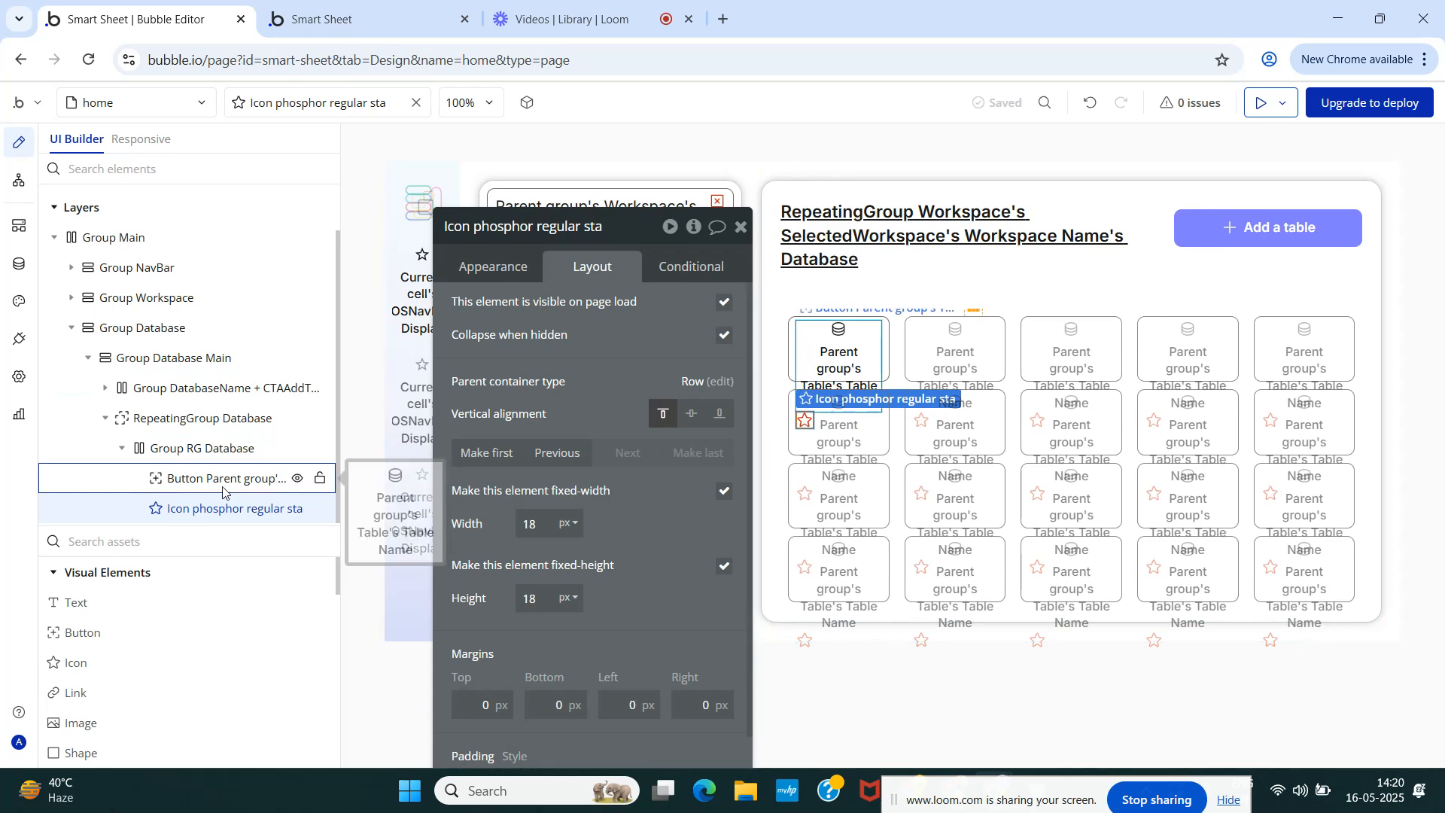
- Move the star icon ahead of the table button, stretch the button vertically and bottom-align the star
{"action": "left_click_drag", "start_coordinate": [194, 509], "coordinate": [356, 474]}
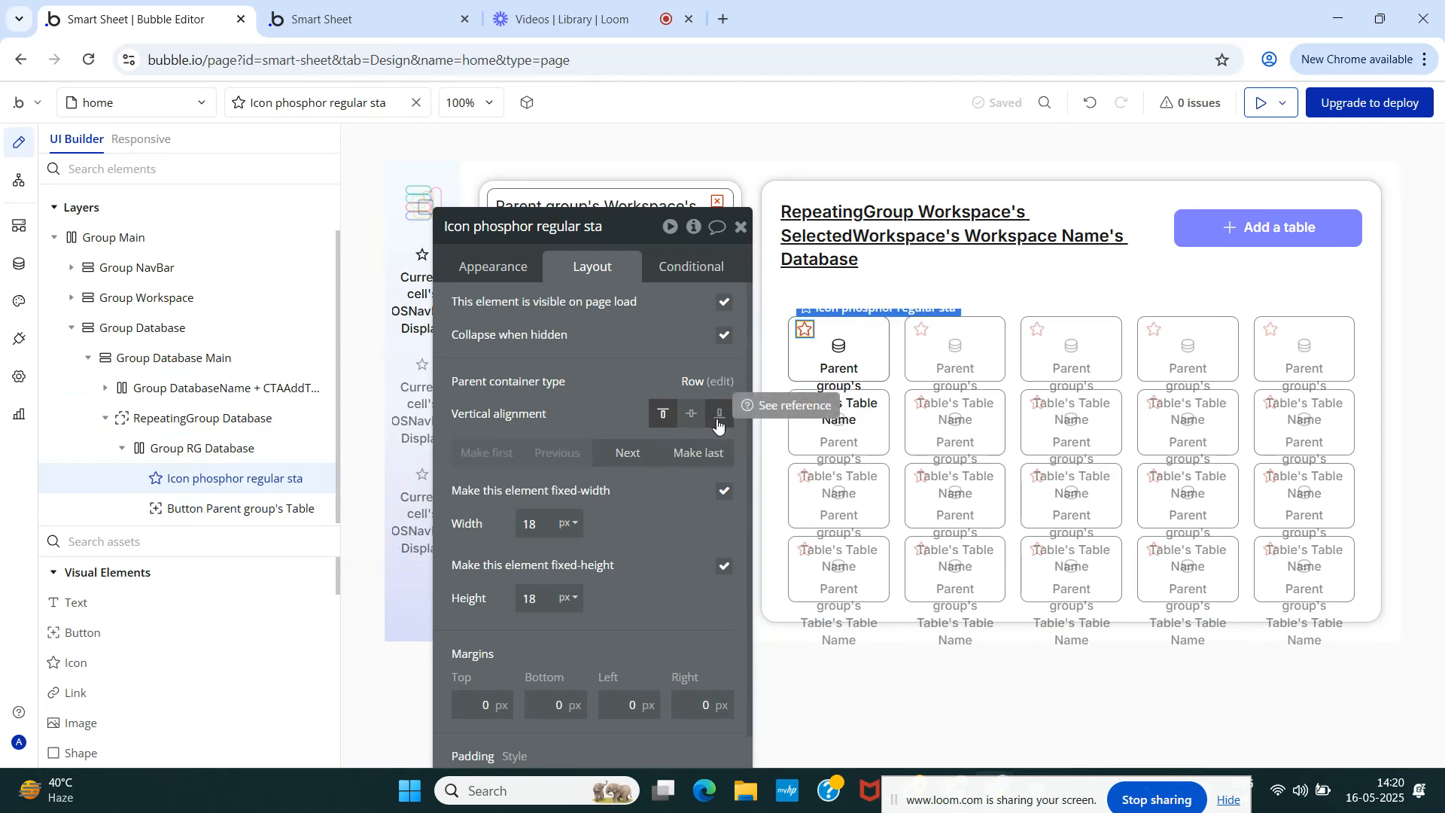
{"action": "left_click", "coordinate": [213, 452]}
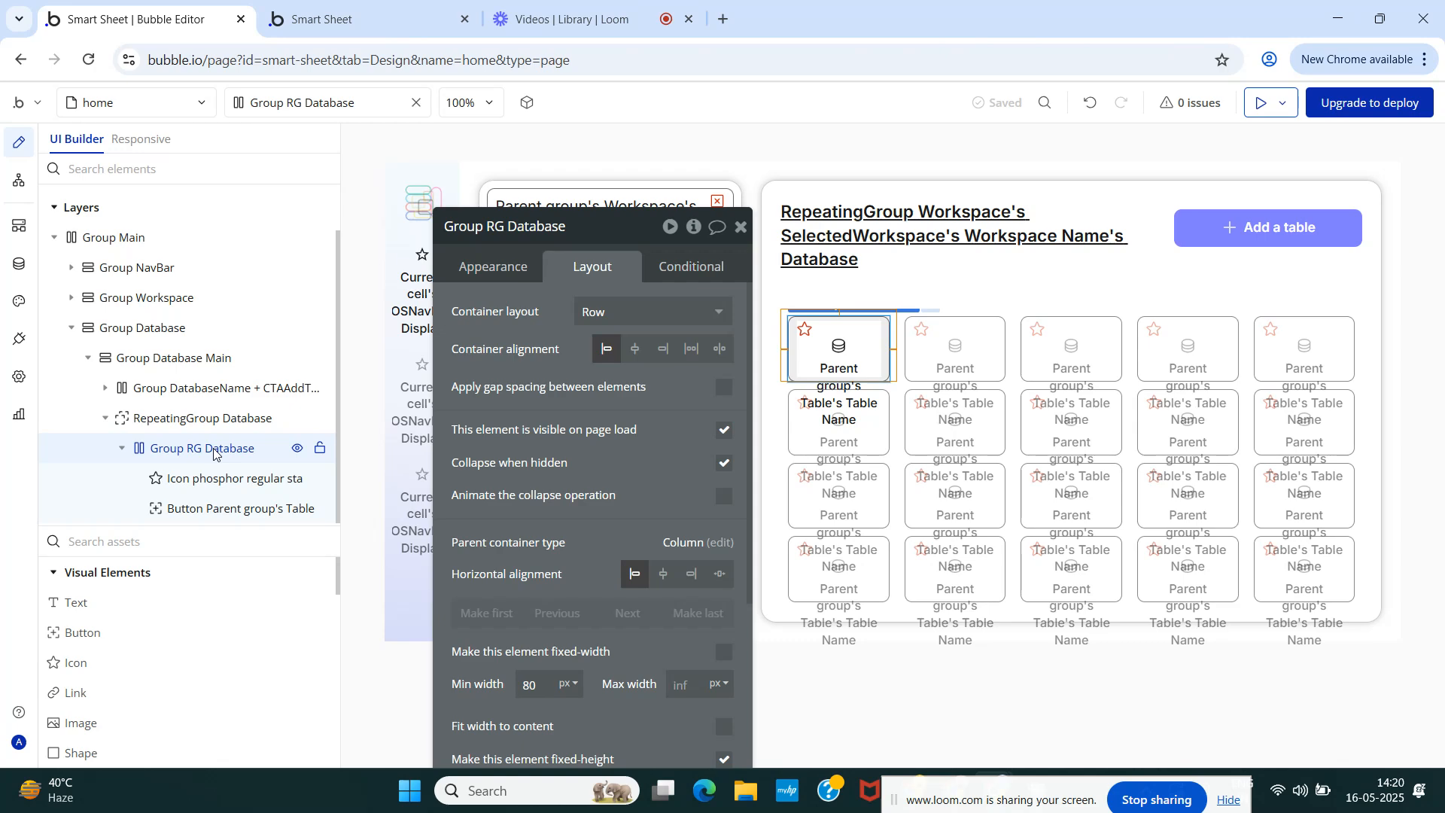
{"action": "left_click", "coordinate": [205, 482]}
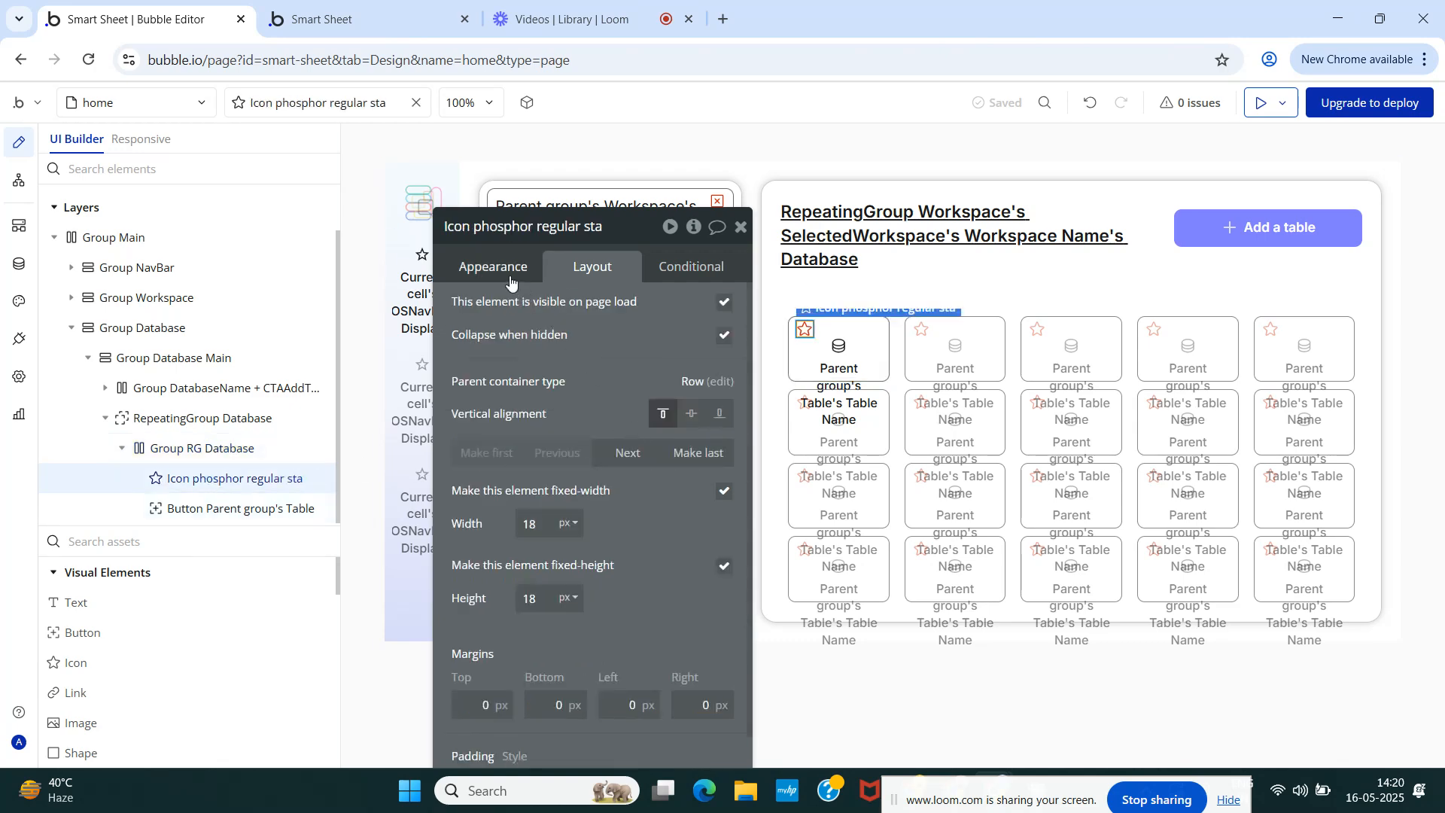
{"action": "left_click", "coordinate": [248, 509]}
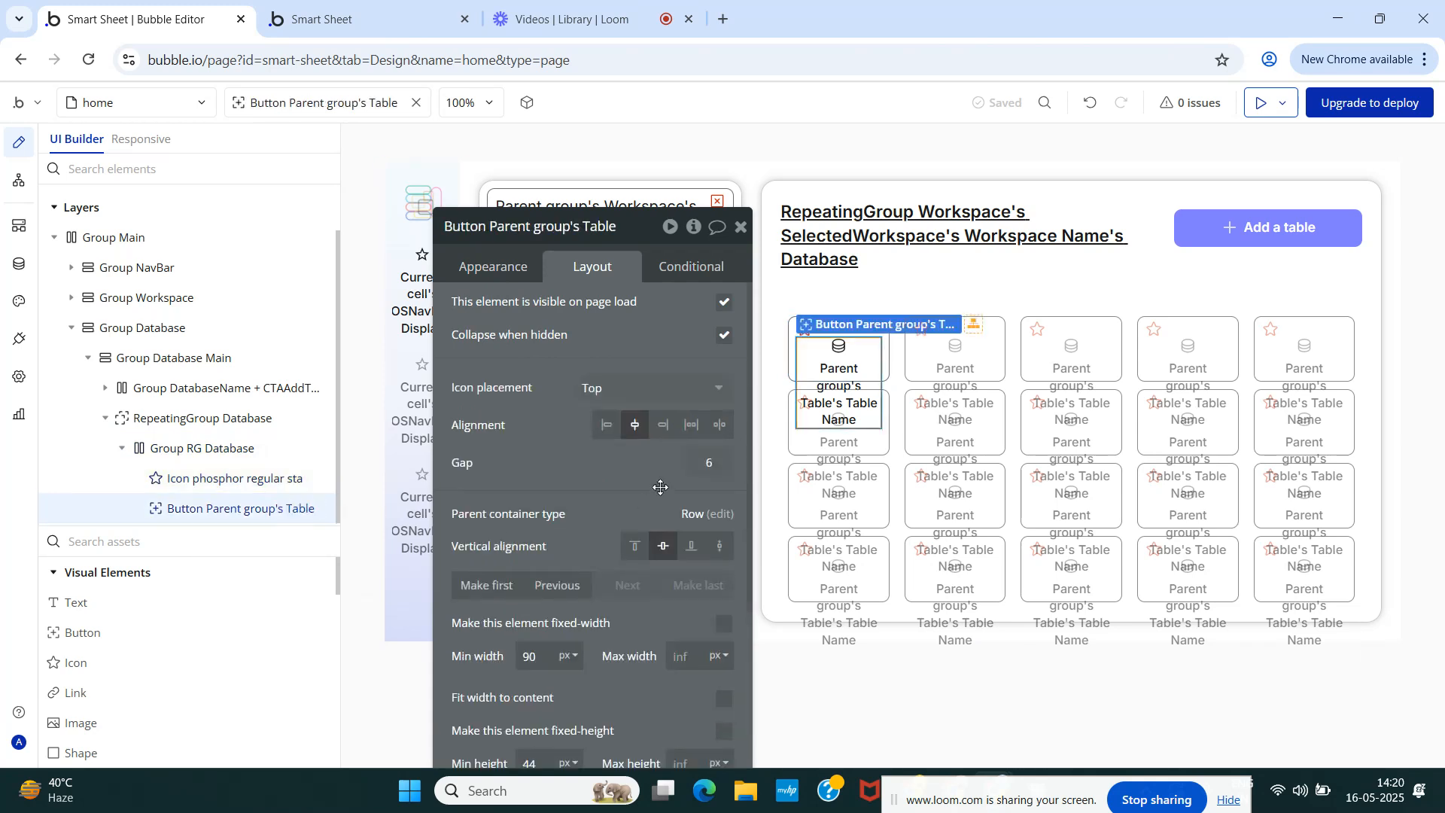
{"action": "left_click", "coordinate": [719, 546]}
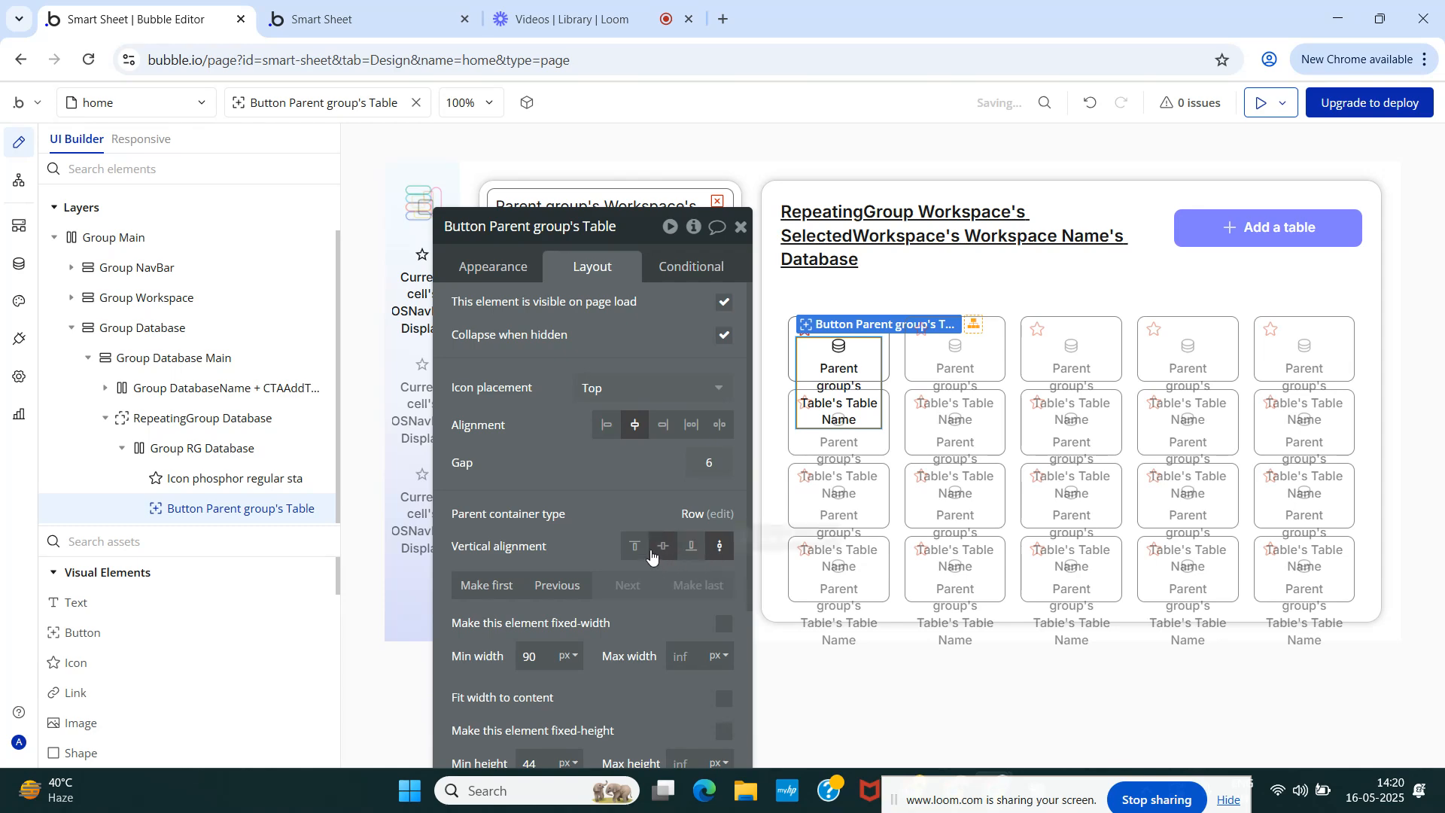
{"action": "left_click", "coordinate": [220, 485]}
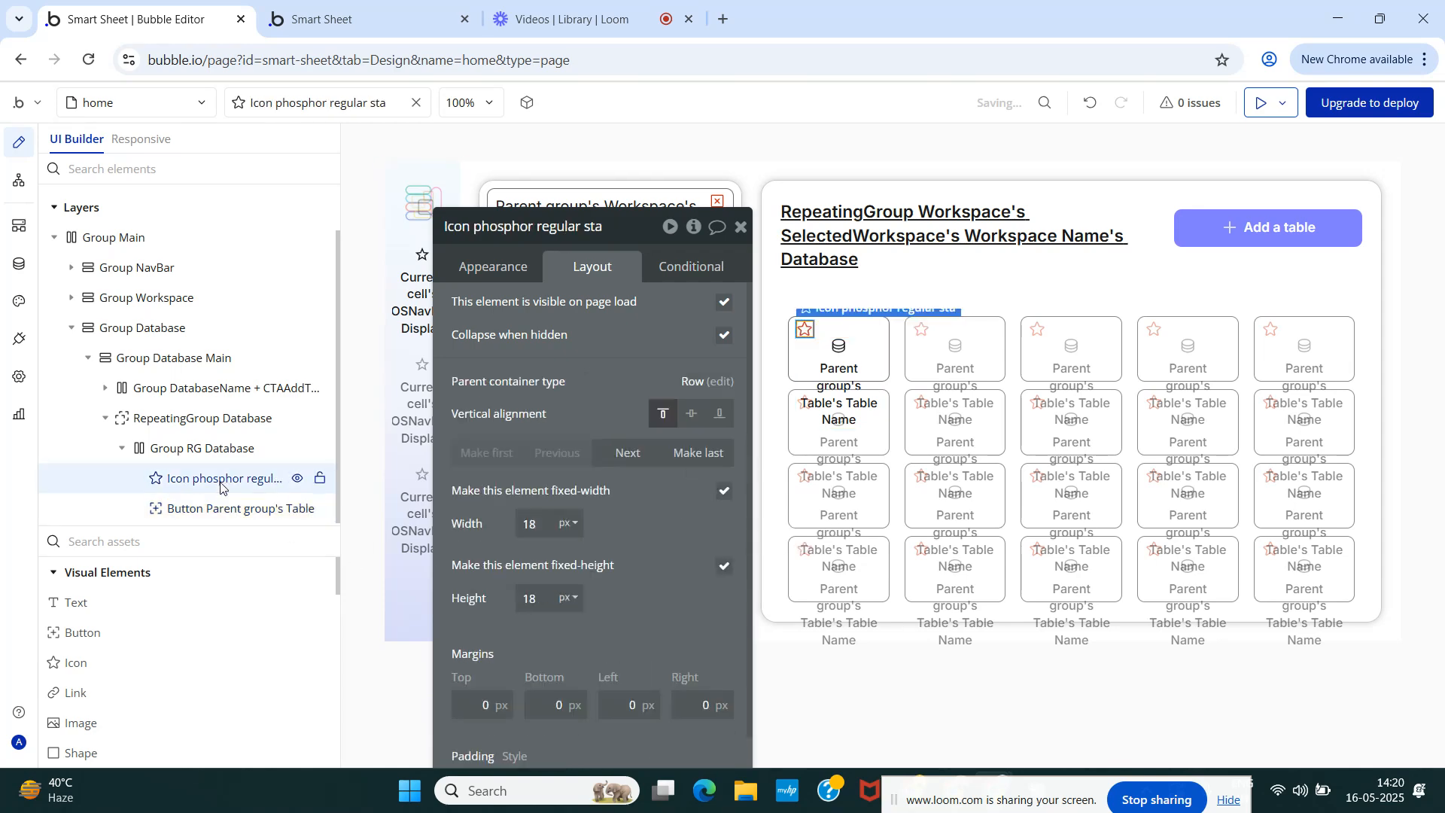
{"action": "left_click", "coordinate": [723, 419]}
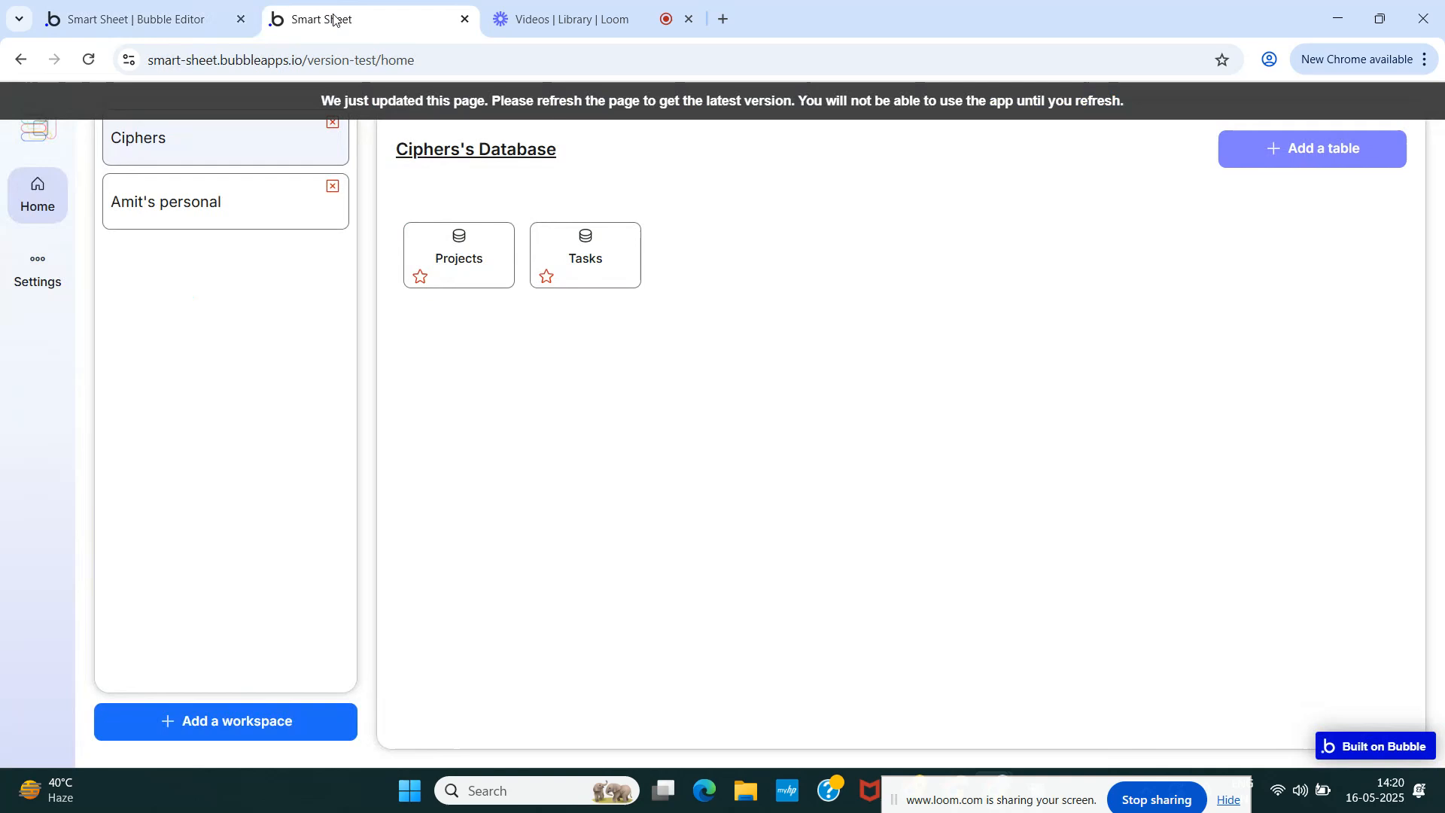
{"action": "left_click", "coordinate": [324, 18]}
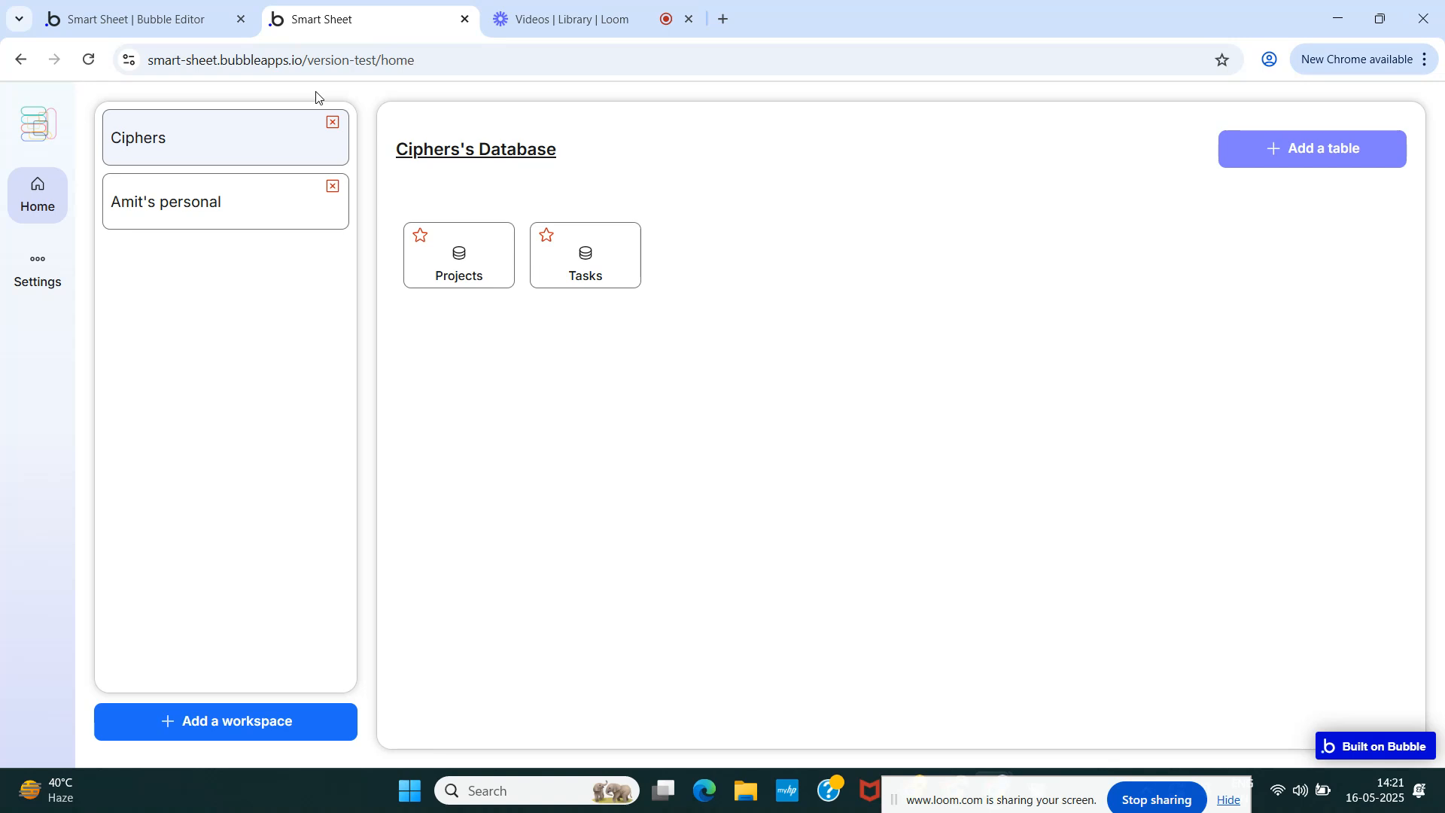
- Check the personal workspace's table cards for the stars, then go back to the Bubble editor
{"action": "left_click", "coordinate": [258, 217]}
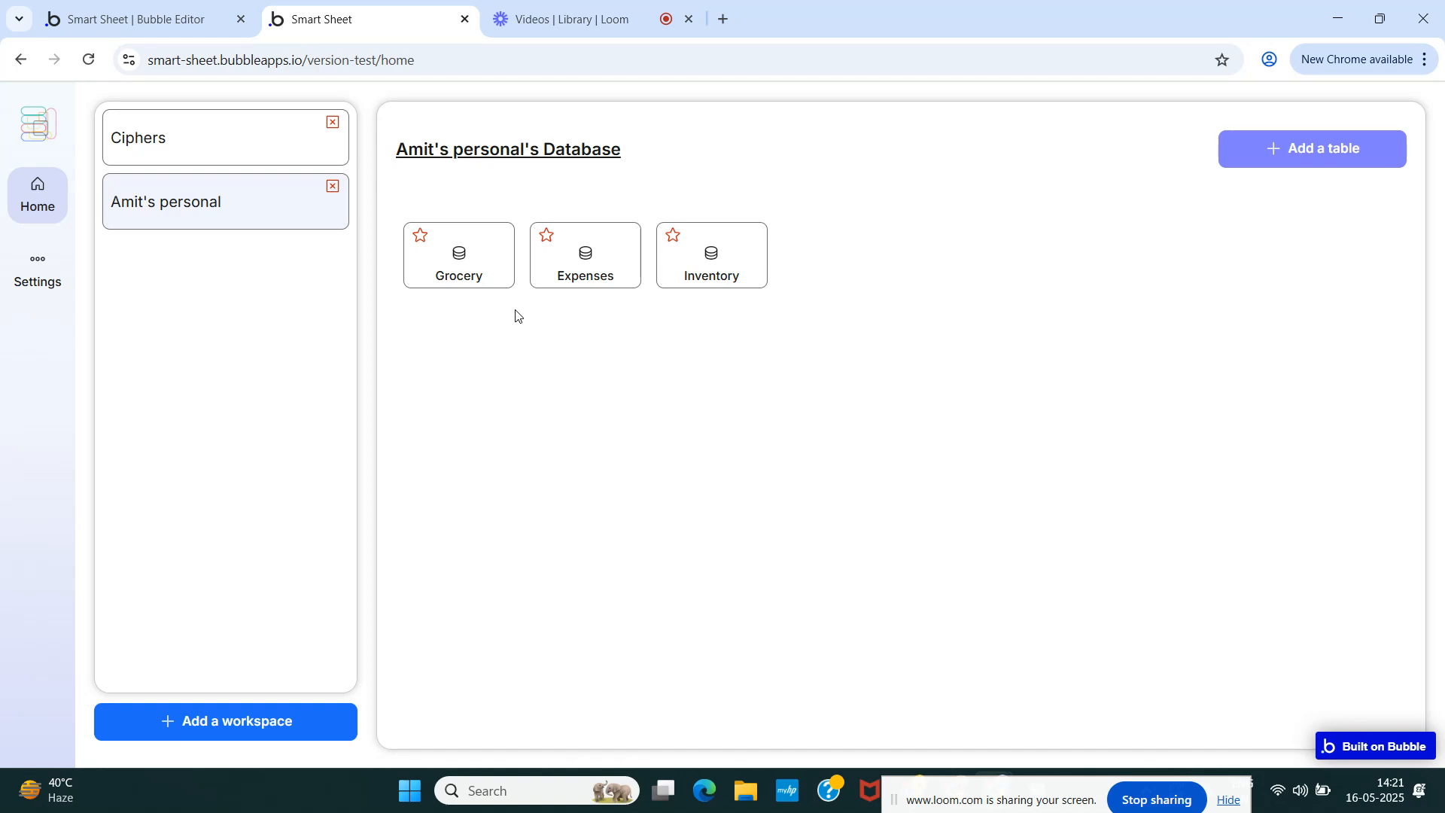
{"action": "left_click", "coordinate": [132, 18]}
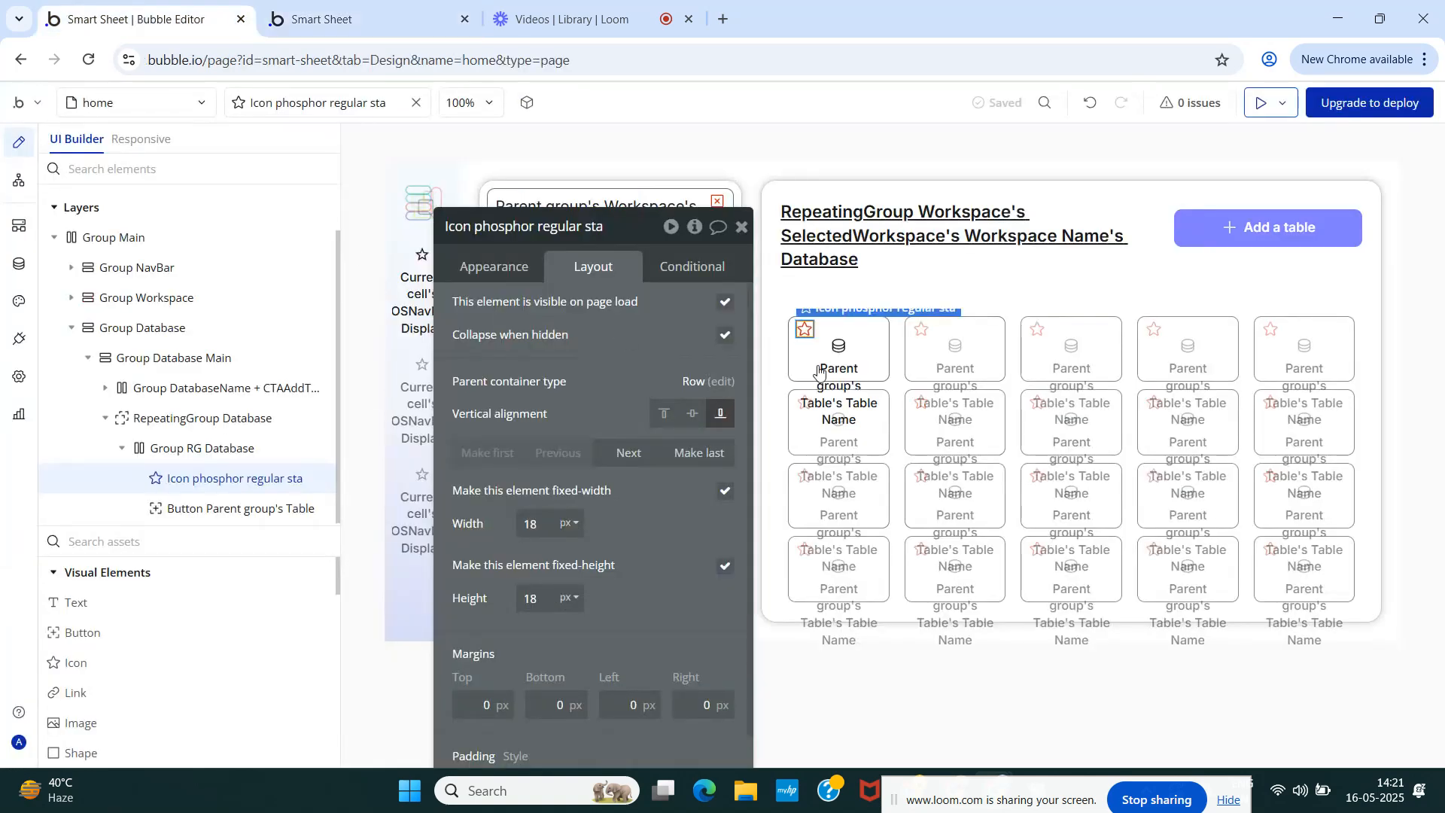
- Swap the star for the Note-blank icon colored Primary 50 and reload the preview
{"action": "left_click", "coordinate": [499, 279]}
{"action": "left_click", "coordinate": [590, 320]}
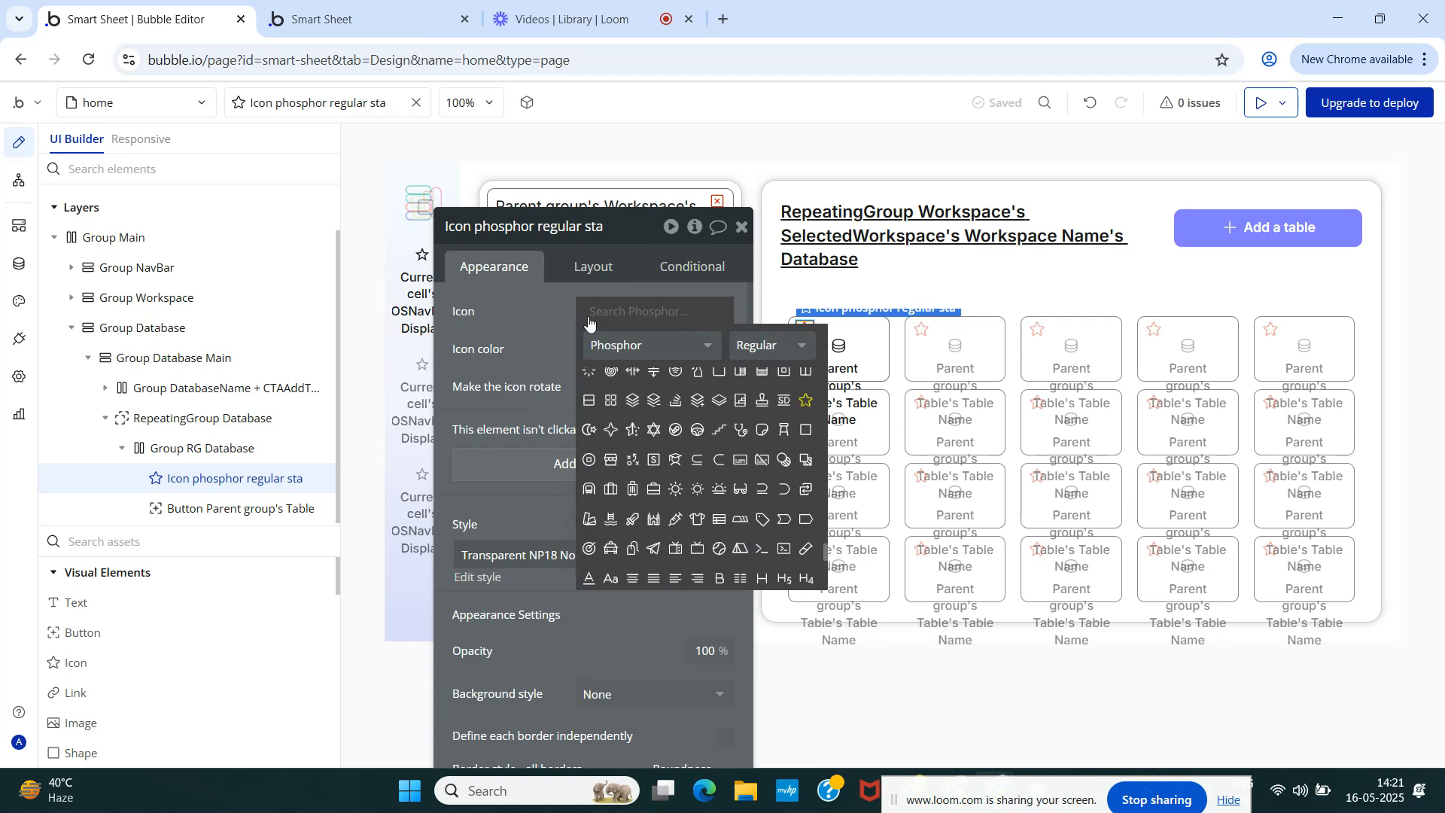
{"action": "type", "text": "not"}
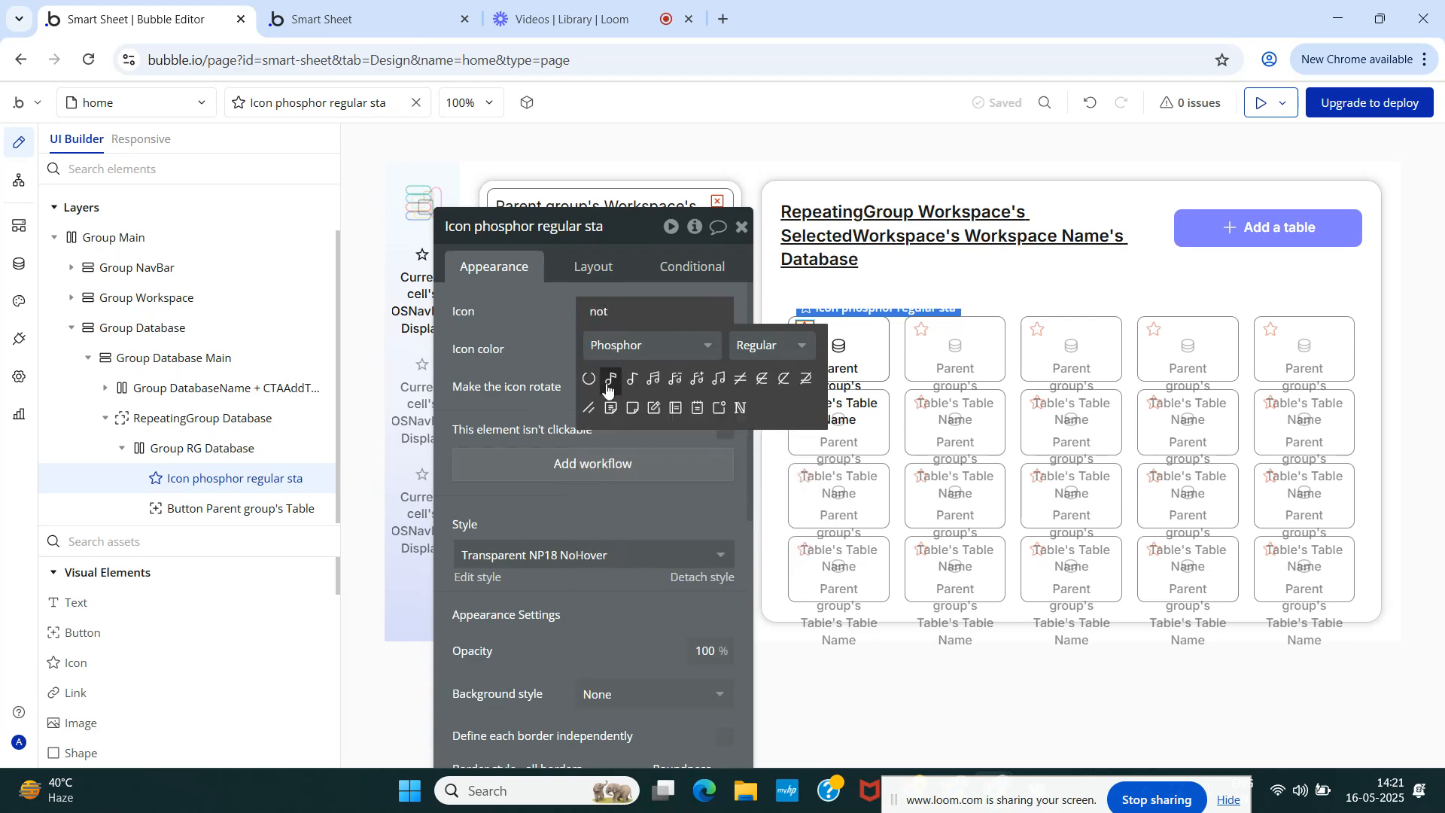
{"action": "left_click", "coordinate": [634, 408]}
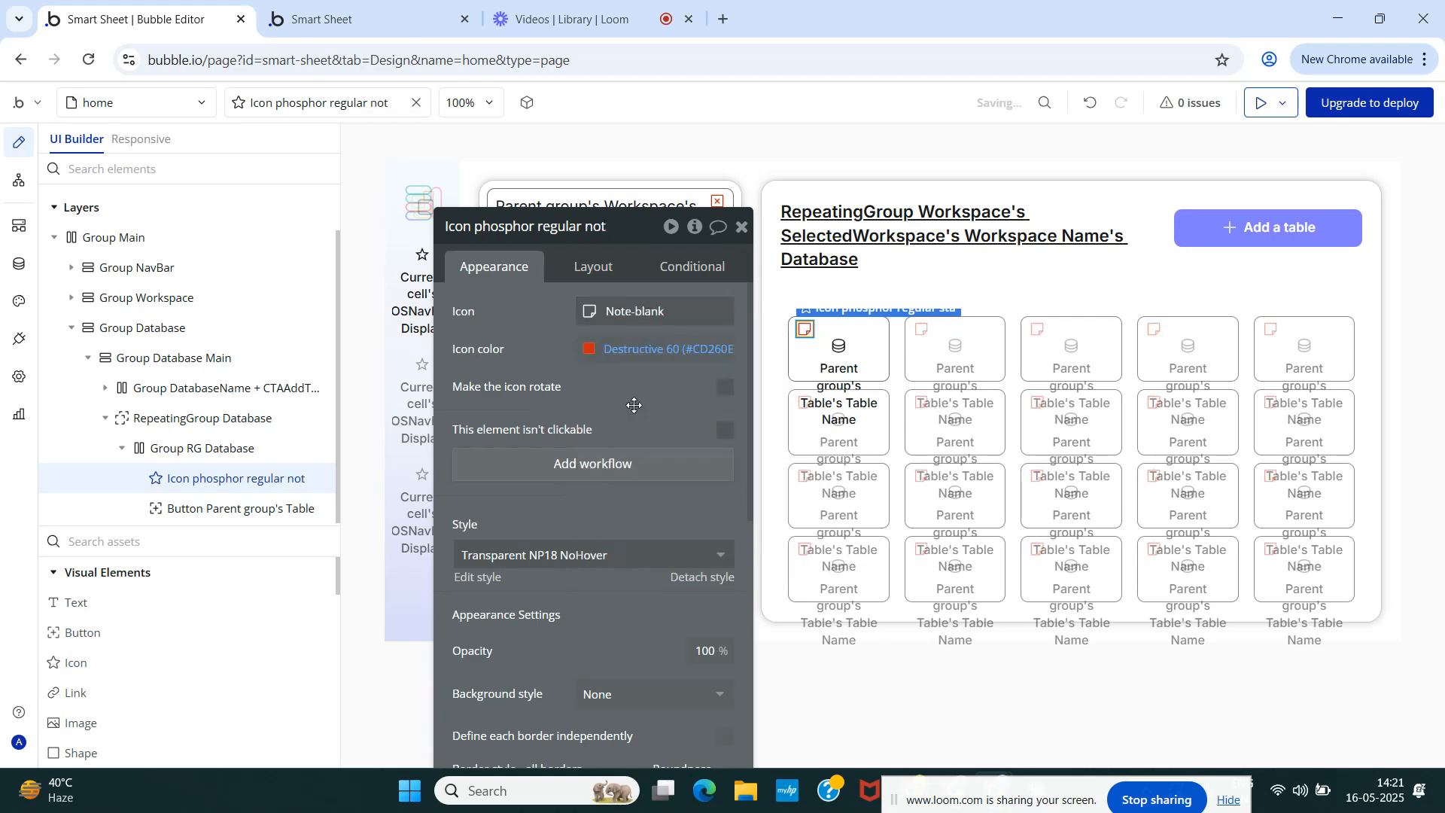
{"action": "left_click", "coordinate": [599, 360]}
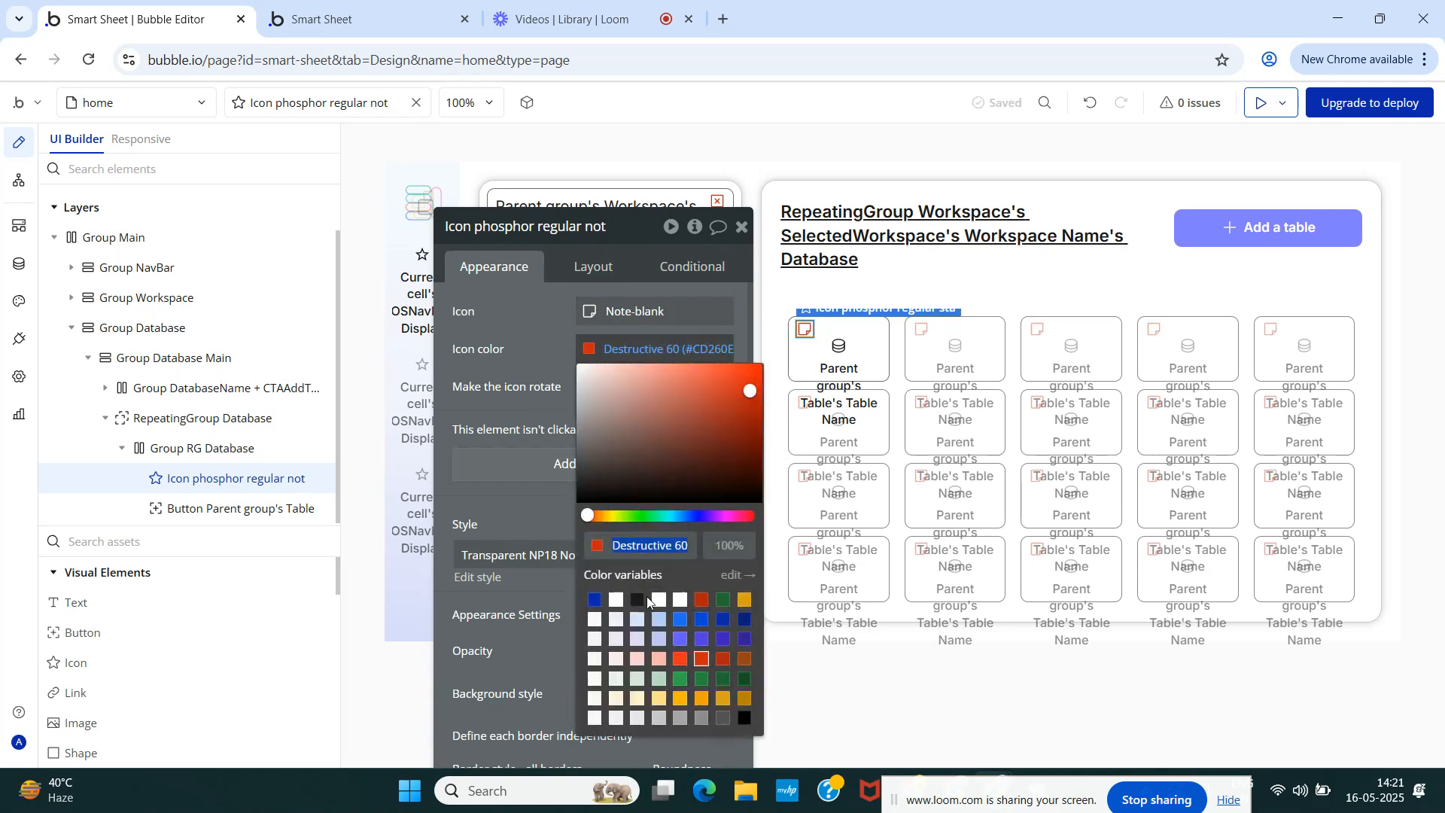
{"action": "left_click", "coordinate": [680, 622]}
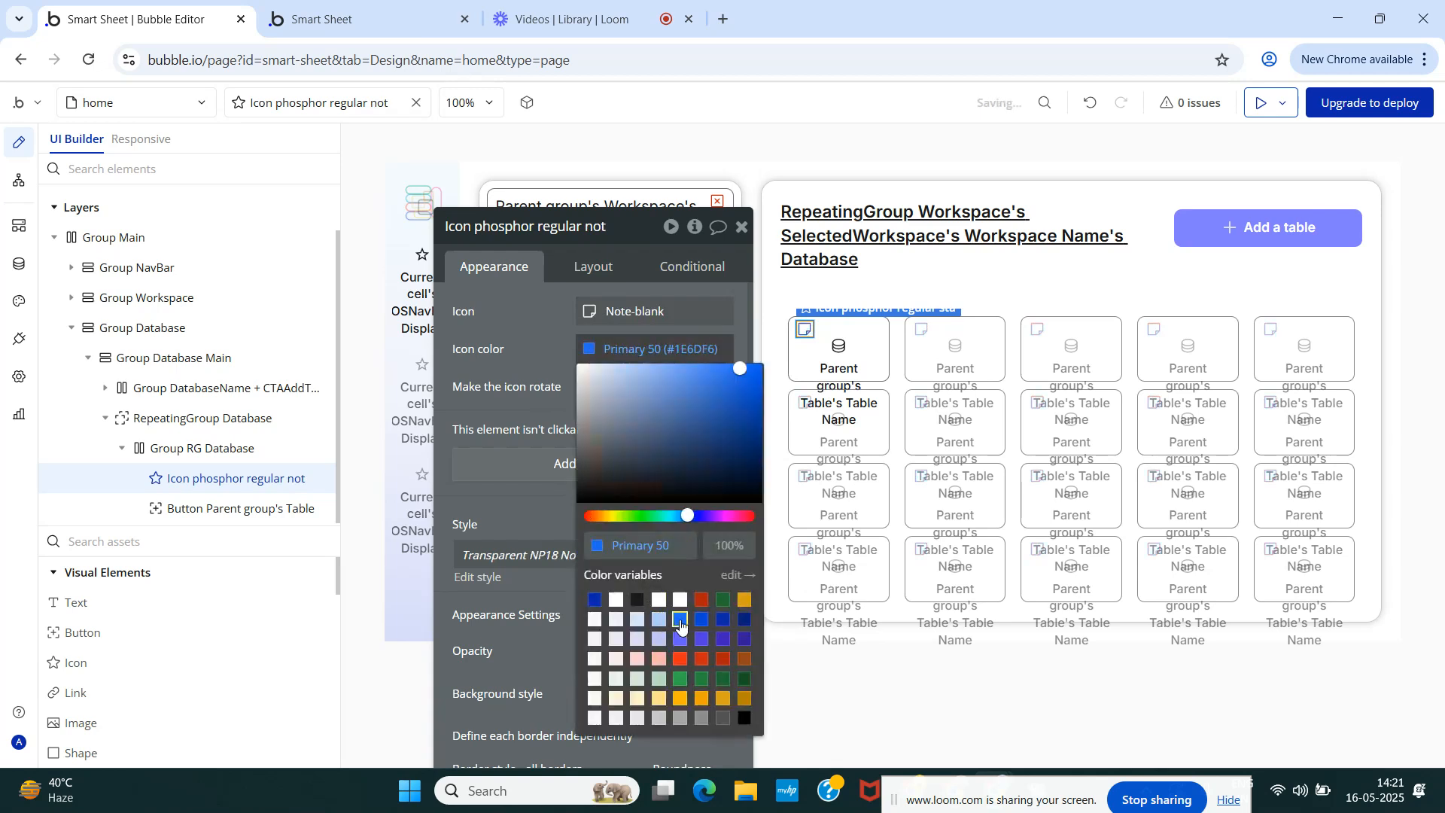
{"action": "left_click", "coordinate": [661, 620]}
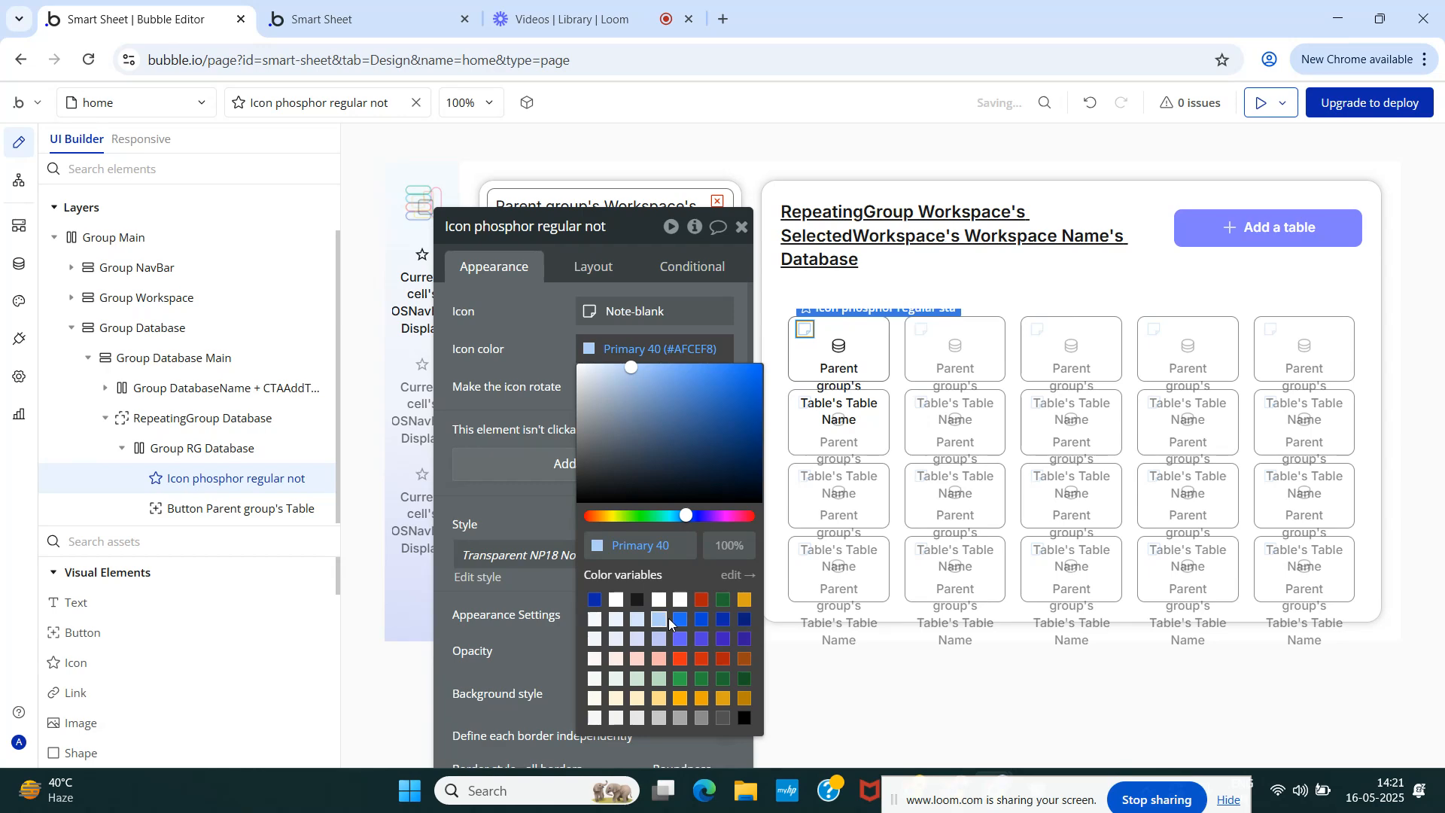
{"action": "left_click", "coordinate": [308, 18]}
{"action": "left_click", "coordinate": [309, 101]}
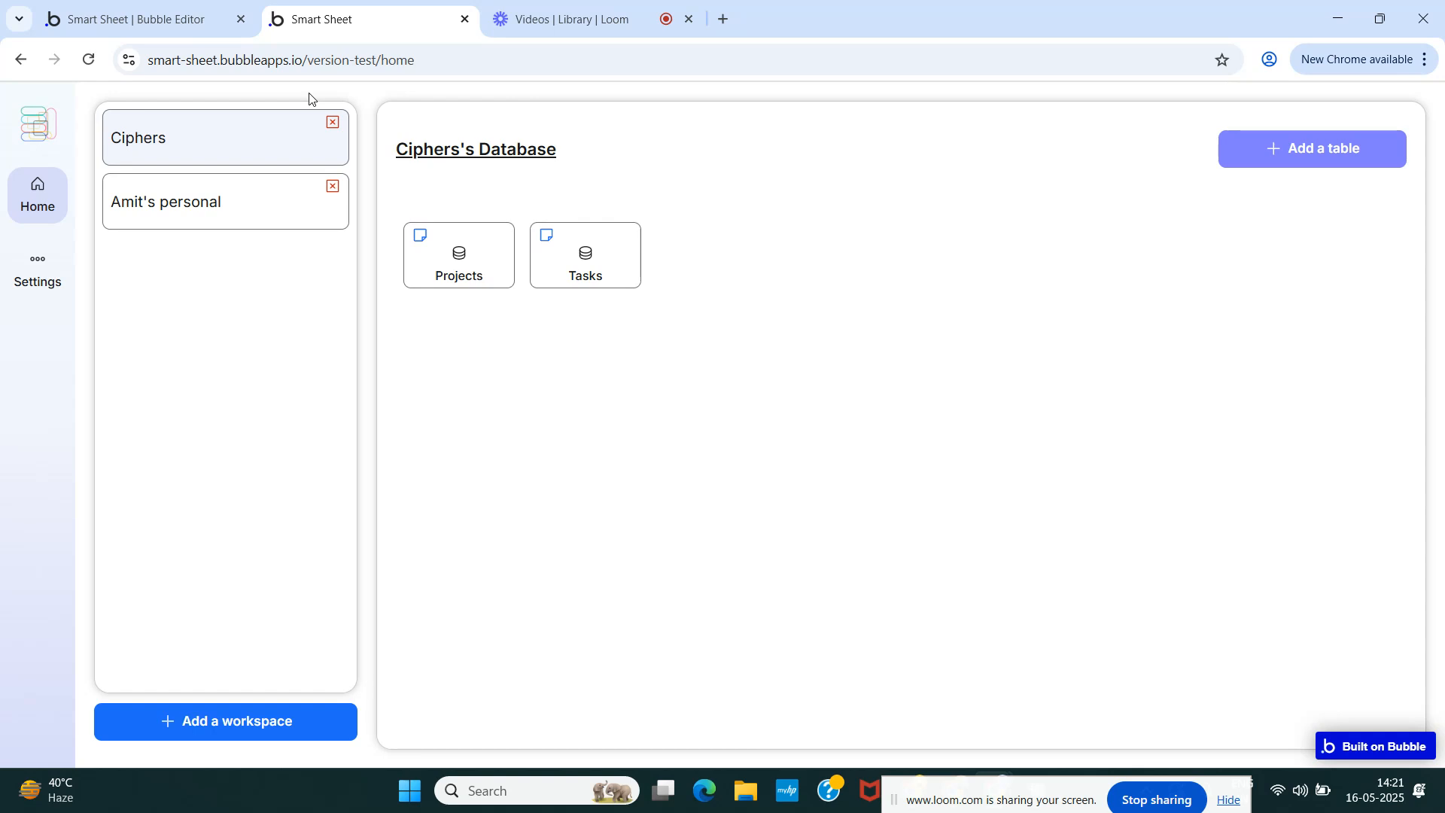
- Switch between the Ciphers and personal workspaces to check the note icons, ending on personal
{"action": "left_click", "coordinate": [231, 208]}
{"action": "left_click", "coordinate": [240, 152]}
{"action": "left_click", "coordinate": [226, 210]}
{"action": "left_click", "coordinate": [222, 143]}
{"action": "left_click", "coordinate": [223, 199]}
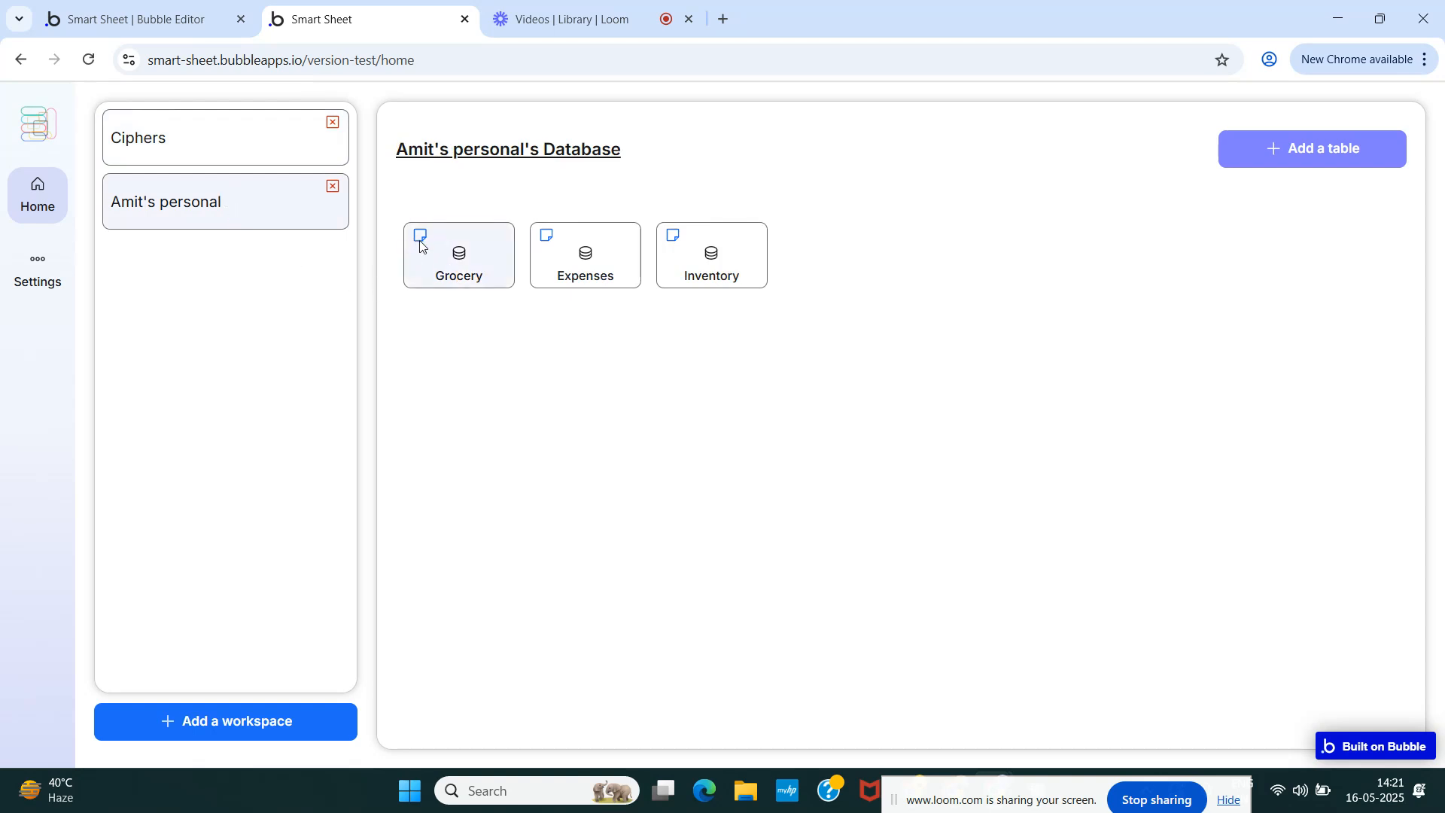